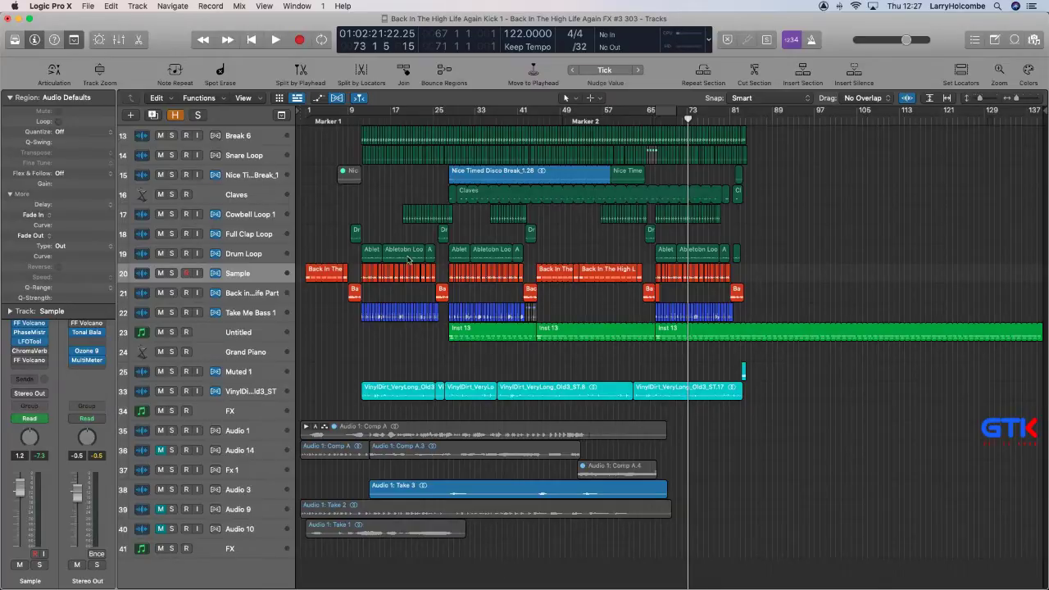
# Place the playhead at bar 11 and mute the Audio 3 vocal track.
pyautogui.click(358, 120)
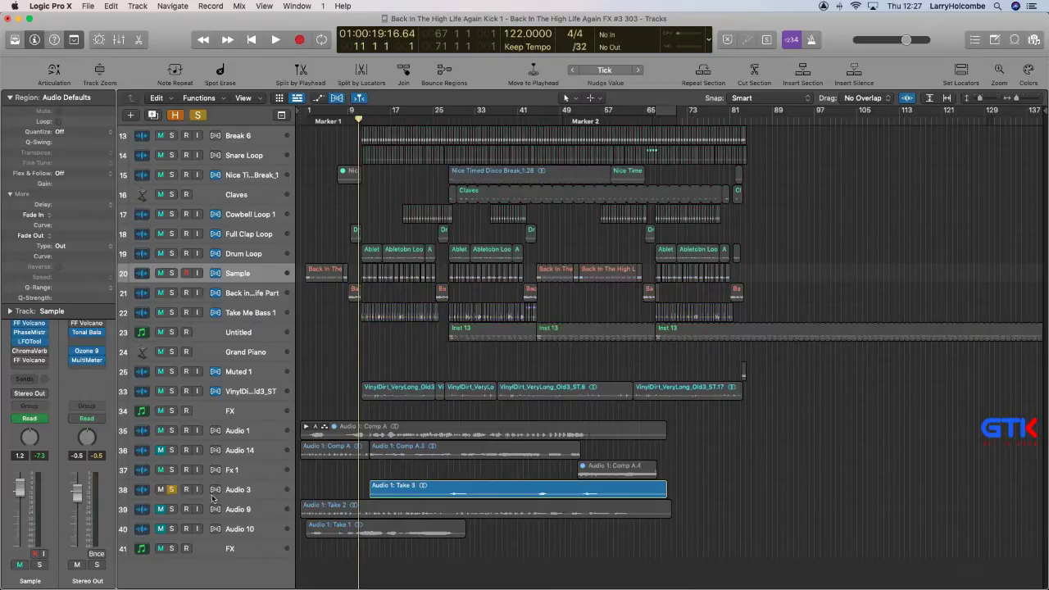
pyautogui.click(161, 490)
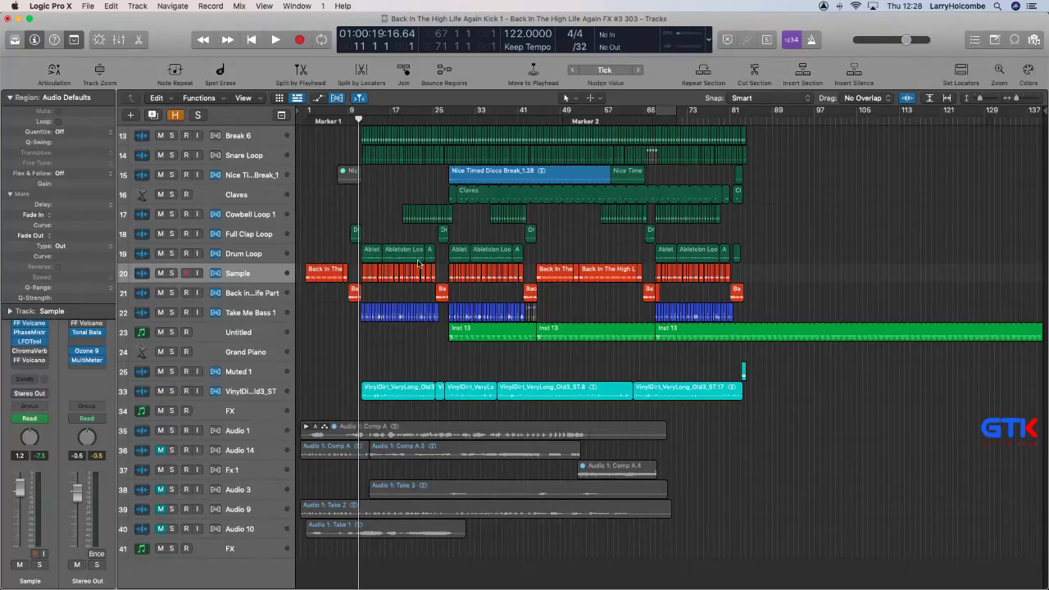
# Select the Untitled instrument track 23, make it taller, collapse the inspector's region settings and clear the region selection.
pyautogui.rightClick(256, 332)
pyautogui.press('Escape')
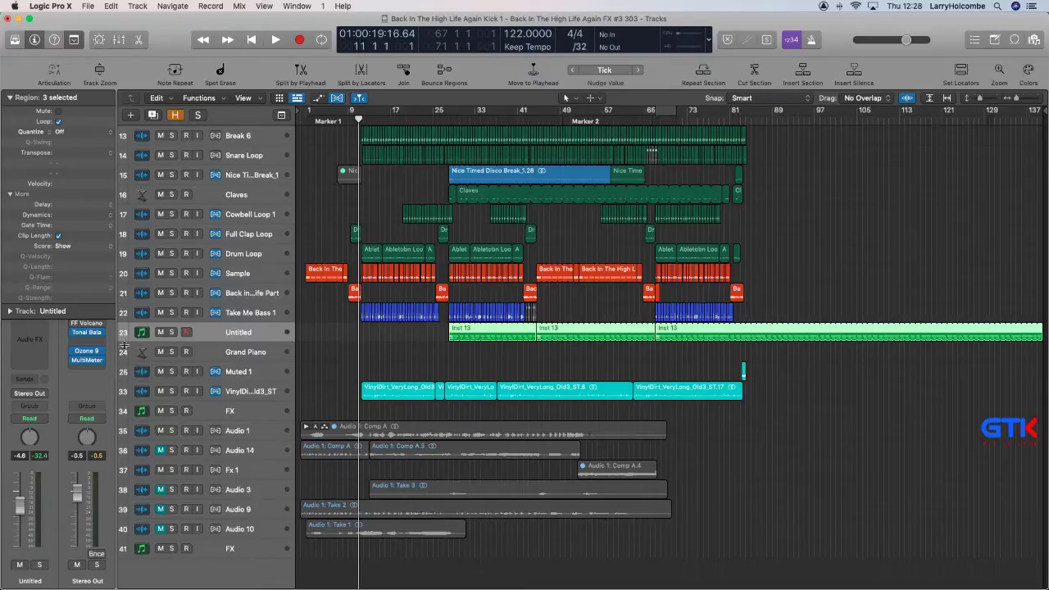
pyautogui.moveTo(128, 342); pyautogui.dragTo(128, 375)
pyautogui.click(15, 100)
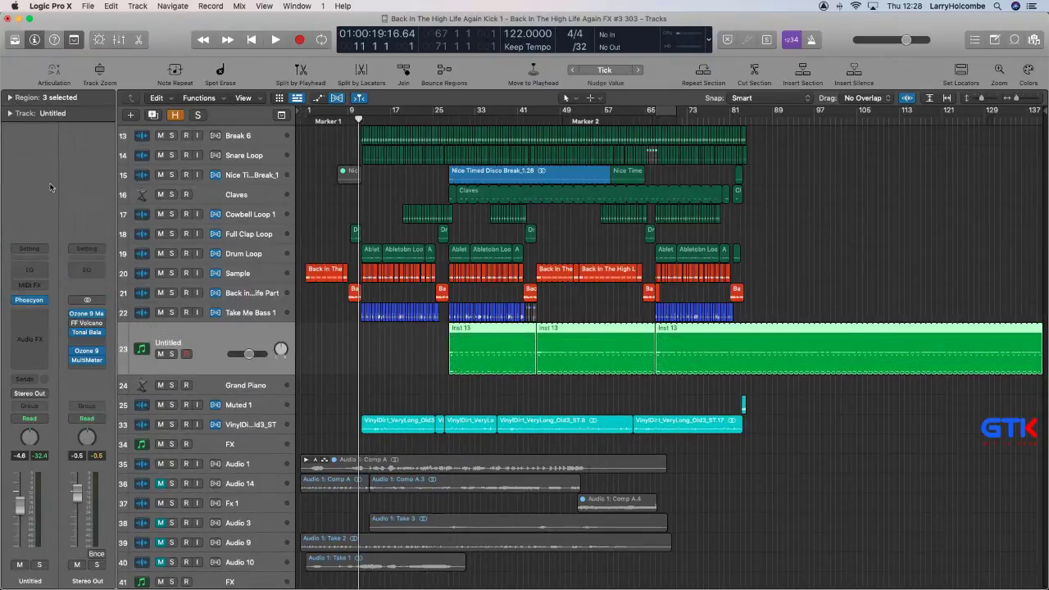
pyautogui.click(317, 205)
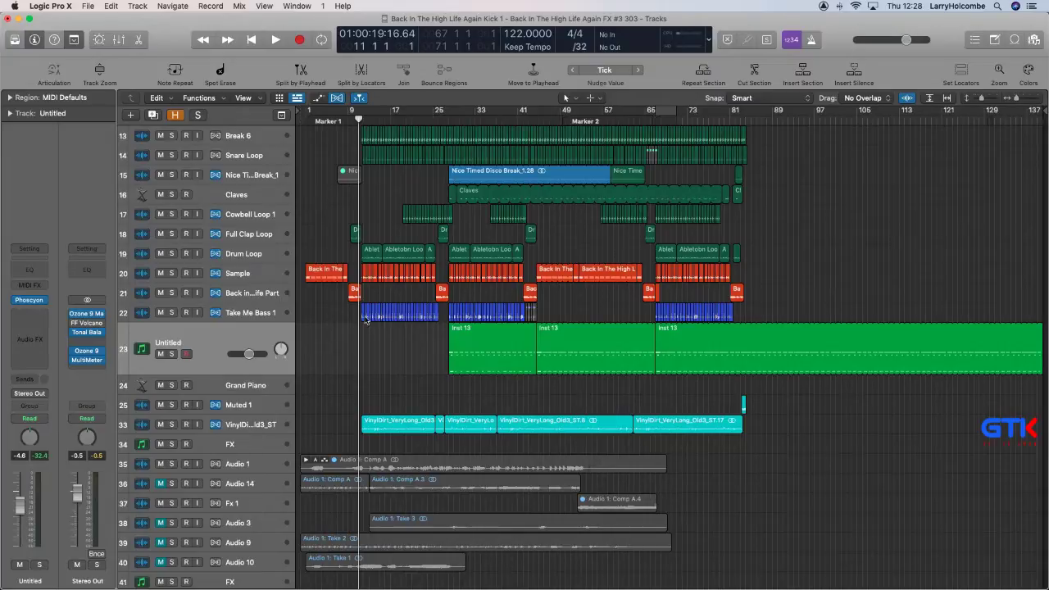
# Open the Phoscyon instrument on the Untitled track to view its controls, and close it again.
pyautogui.click(30, 299)
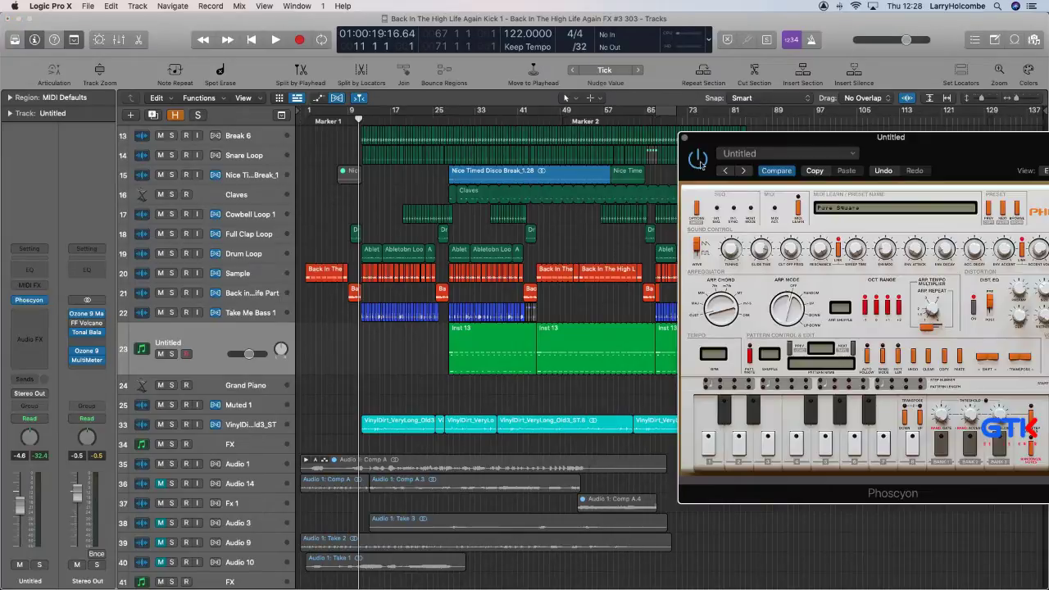
pyautogui.moveTo(736, 142); pyautogui.dragTo(449, 150)
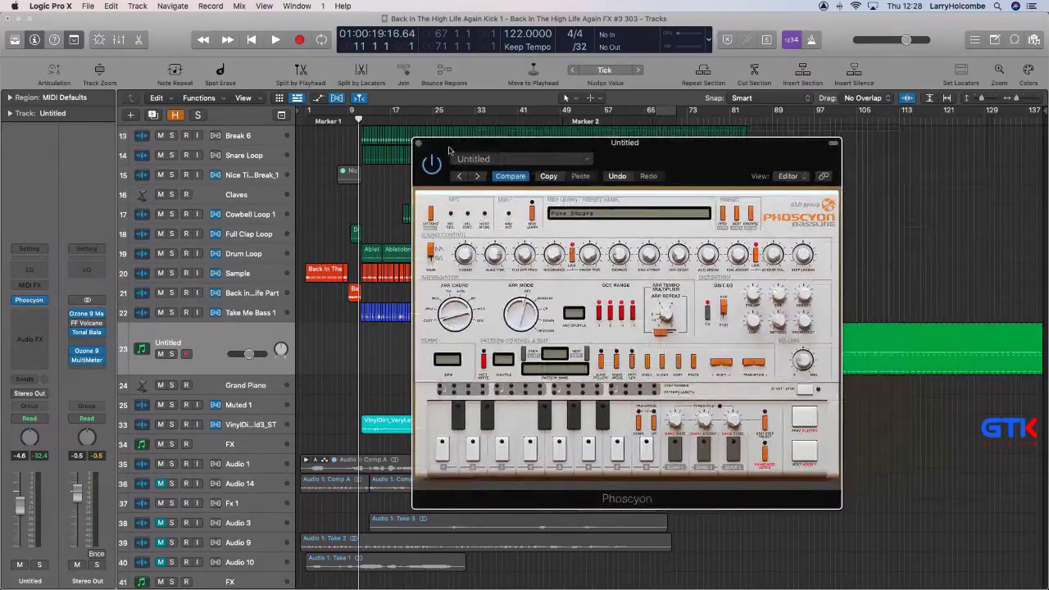
pyautogui.moveTo(449, 150)
pyautogui.mouseDown()
pyautogui.moveTo(409, 141)
pyautogui.moveTo(435, 142)
pyautogui.mouseUp()
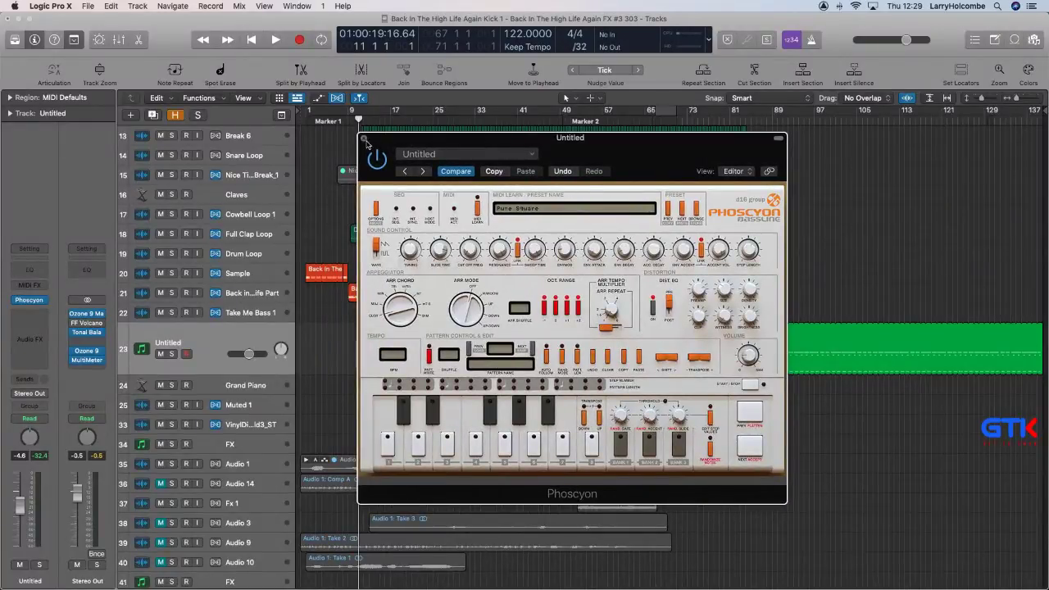
pyautogui.click(365, 140)
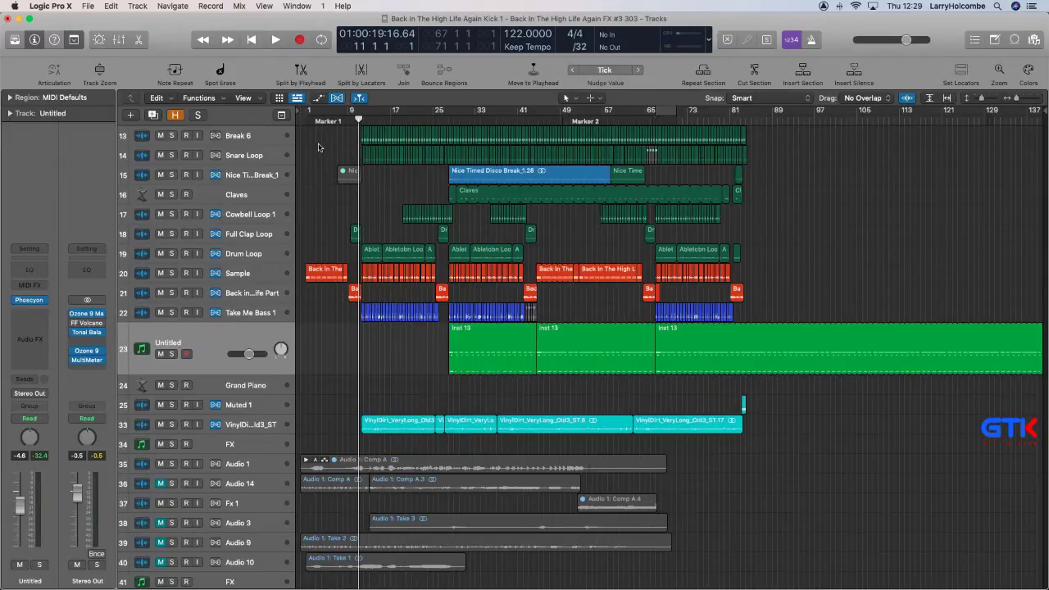
# Place the playhead at bar 24 and open the first Inst 13 region for note editing.
pyautogui.scroll(1, 437, 171)
pyautogui.moveTo(385, 272); pyautogui.dragTo(791, 462)
pyautogui.hscroll(-1, 558, 338)
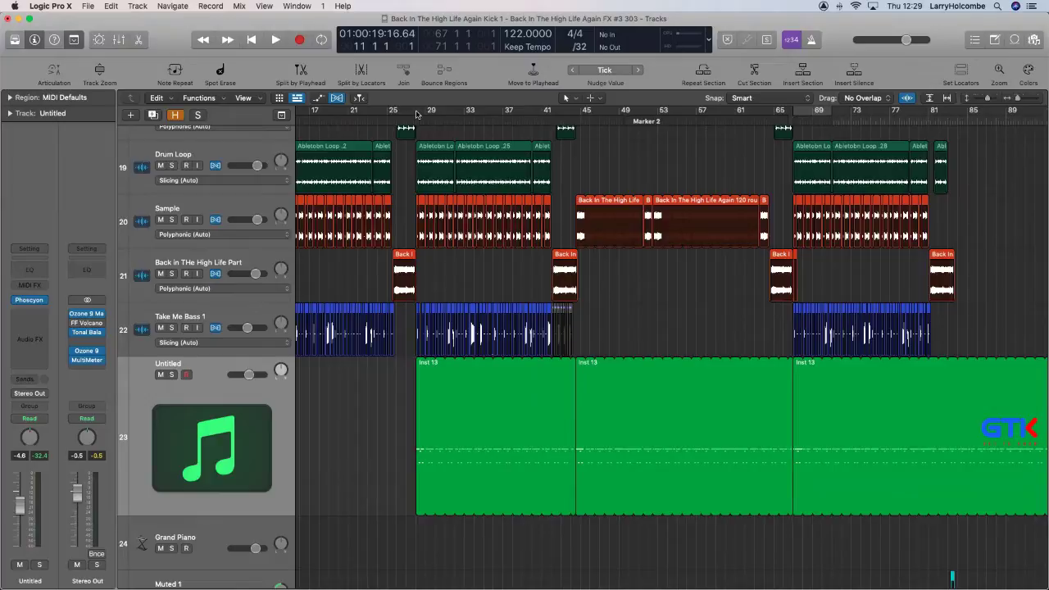
pyautogui.click(377, 120)
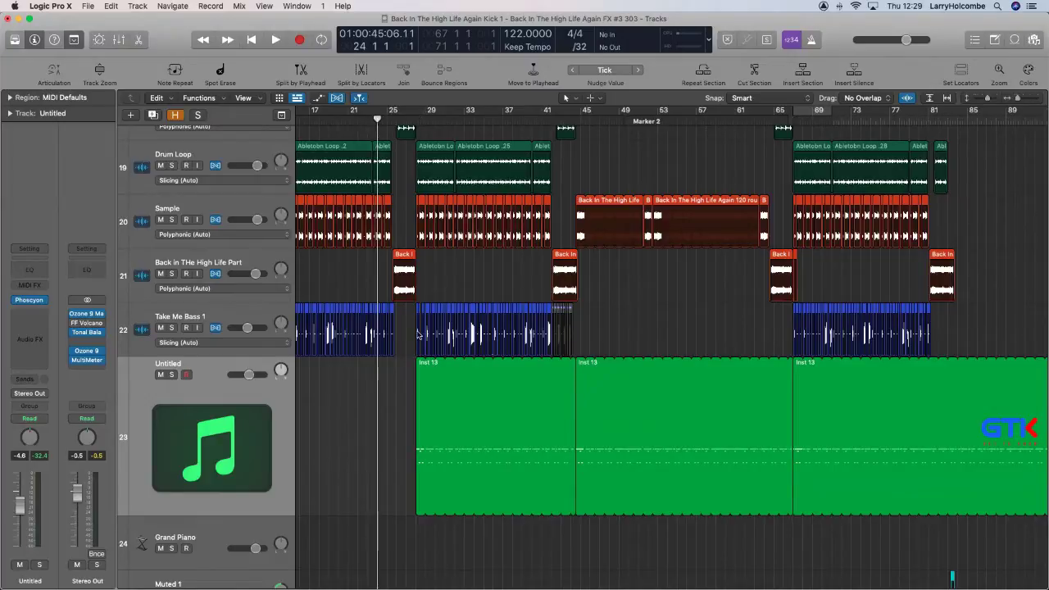
pyautogui.click(422, 372)
pyautogui.doubleClick(423, 373)
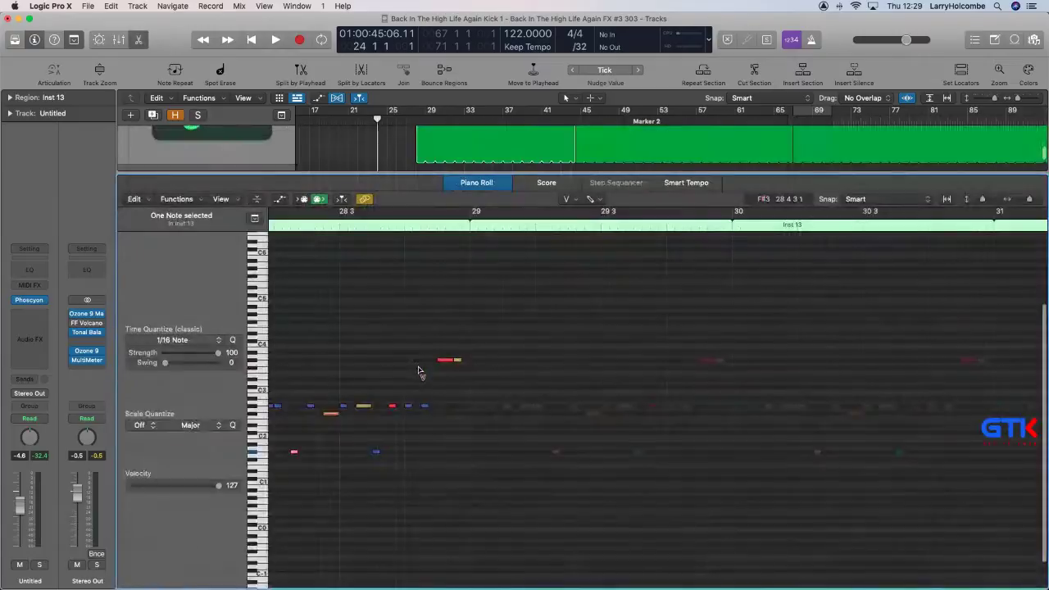
# Examine the bassline pattern's first bar by selecting its G#3 and F2 notes, and close the note editor.
pyautogui.hscroll(-4, 445, 365)
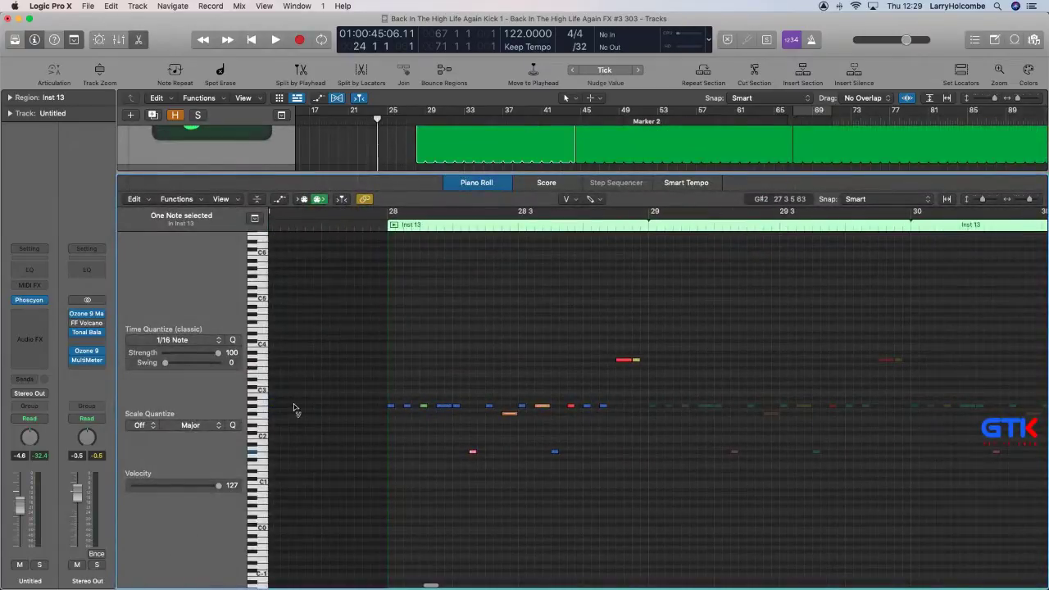
pyautogui.moveTo(398, 313); pyautogui.dragTo(655, 491)
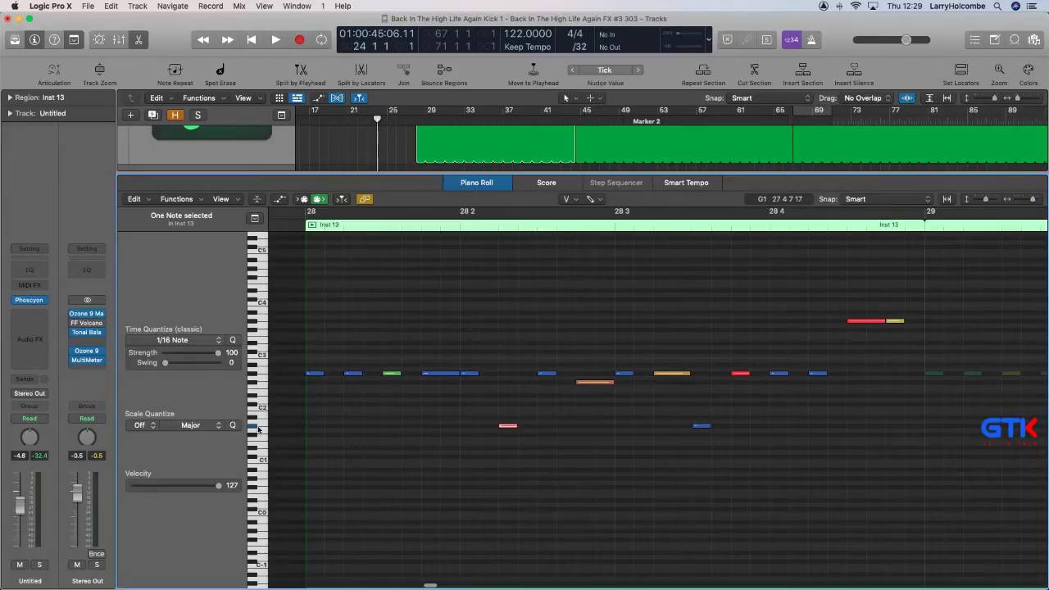
pyautogui.click(255, 322)
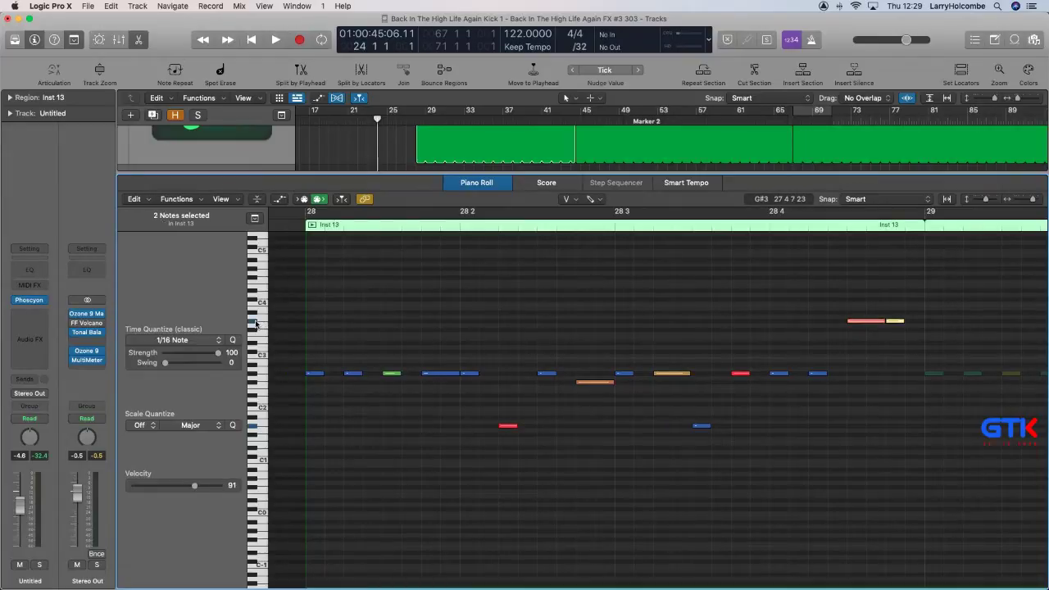
pyautogui.click(254, 382)
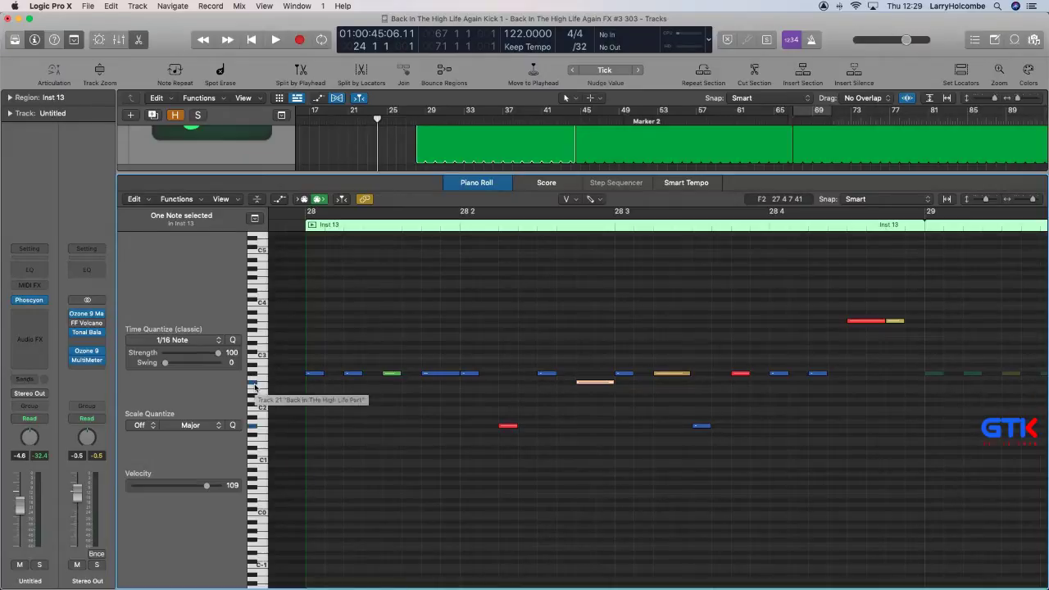
pyautogui.click(455, 266)
pyautogui.press('e')
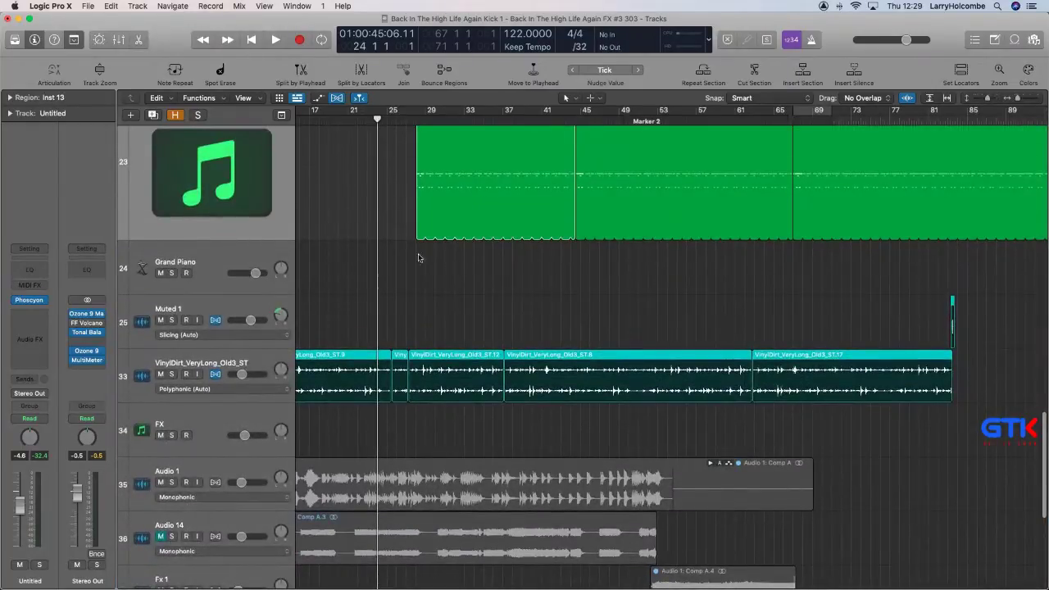
# Play the song from bar 24 and open the Phoscyon synth on the Untitled track.
pyautogui.press('space')
pyautogui.scroll(2, 356, 234)
pyautogui.click(344, 218)
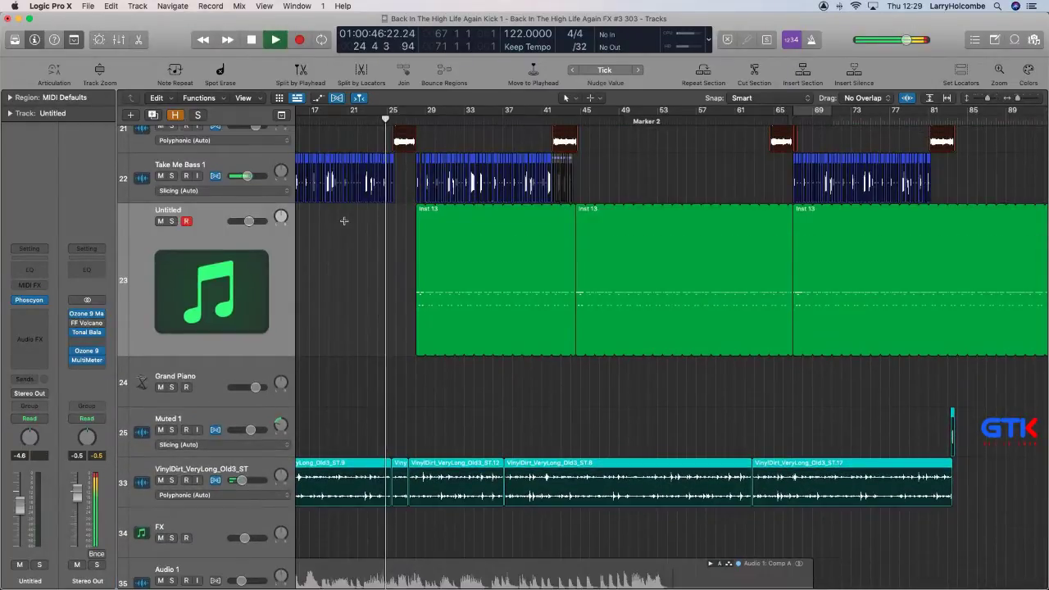
pyautogui.press('super+Up')
pyautogui.press('super+Up')
pyautogui.press('super+Up')
pyautogui.press('super+Up')
pyautogui.press('super+Up')
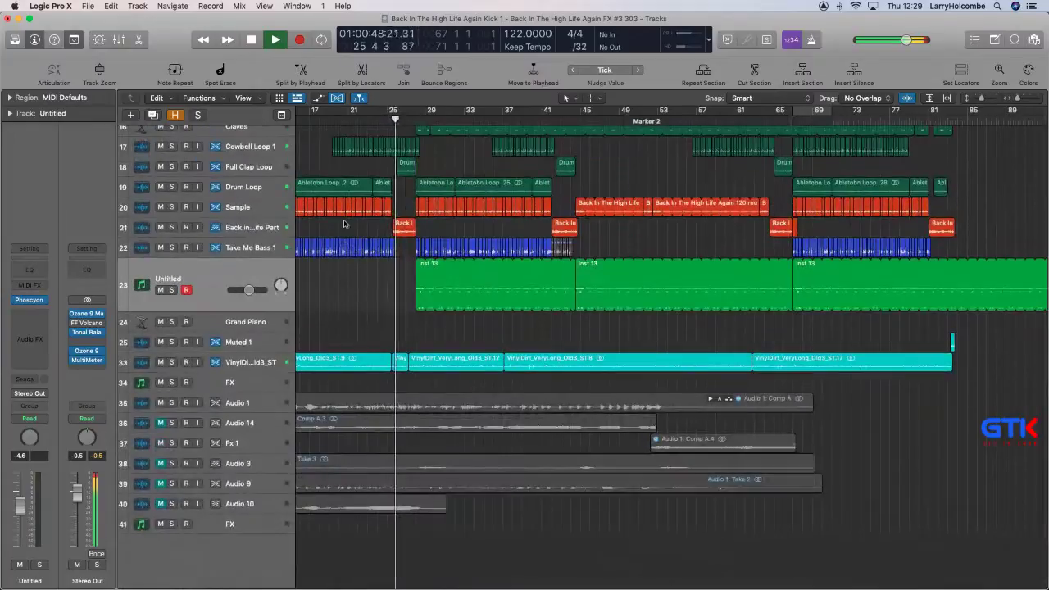
pyautogui.hscroll(-2, 391, 208)
pyautogui.hscroll(-3, 392, 207)
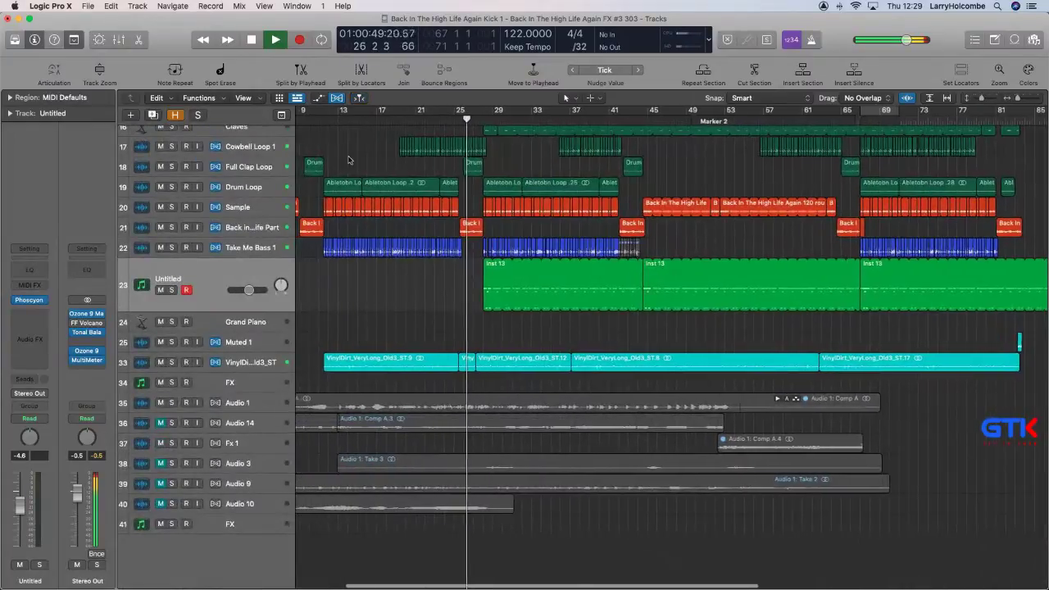
pyautogui.click(32, 301)
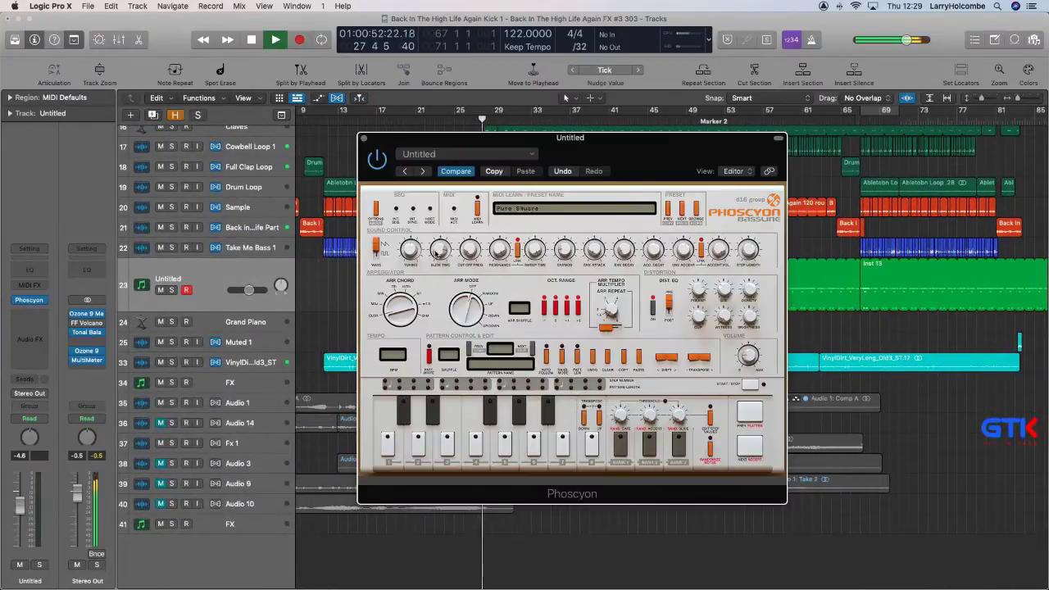
pyautogui.moveTo(468, 254)
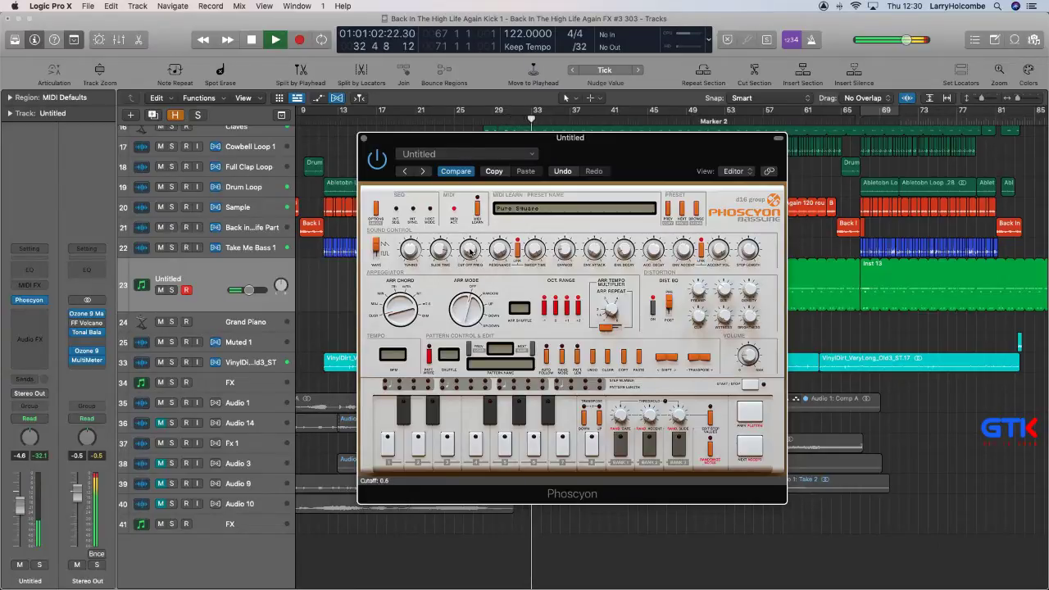
# Sweep the synth's filter cutoff through about 62.7 during playback and set its envelope accent to 100.
pyautogui.moveTo(470, 251); pyautogui.dragTo(473, 255)
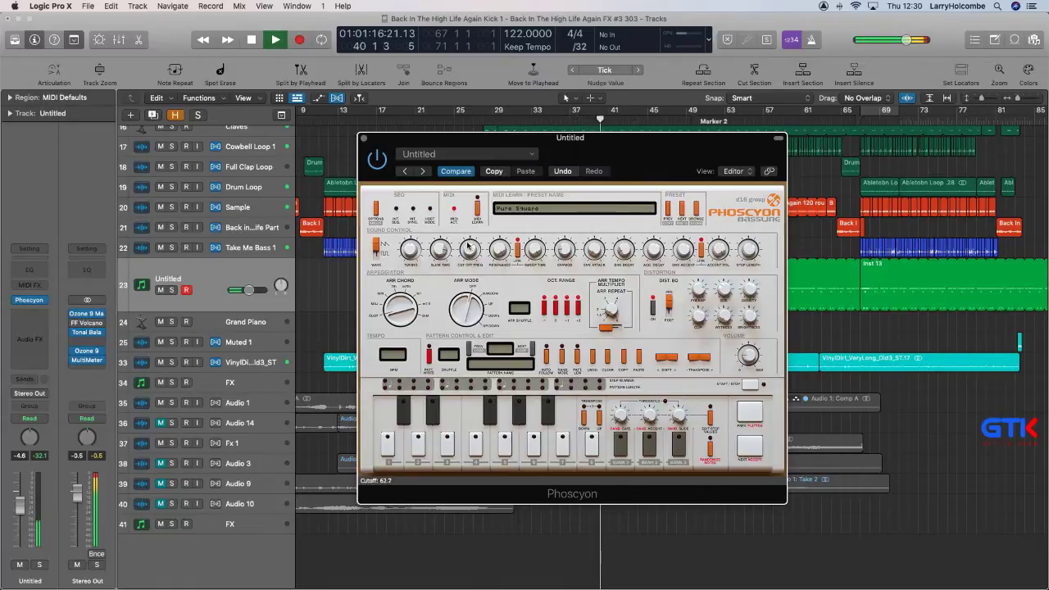
pyautogui.moveTo(469, 248); pyautogui.dragTo(473, 287)
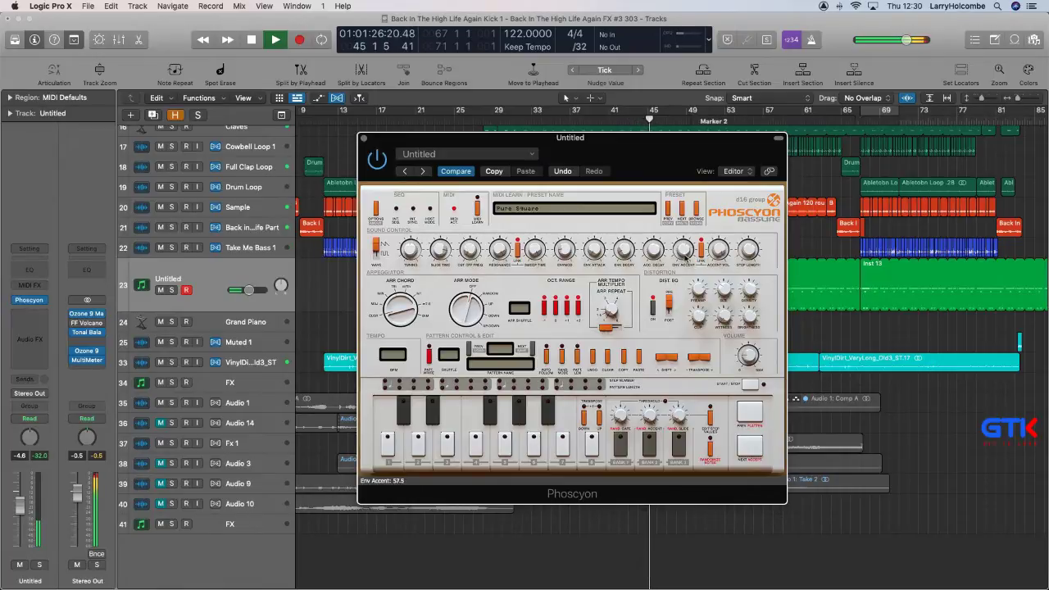
pyautogui.moveTo(685, 278); pyautogui.dragTo(685, 298)
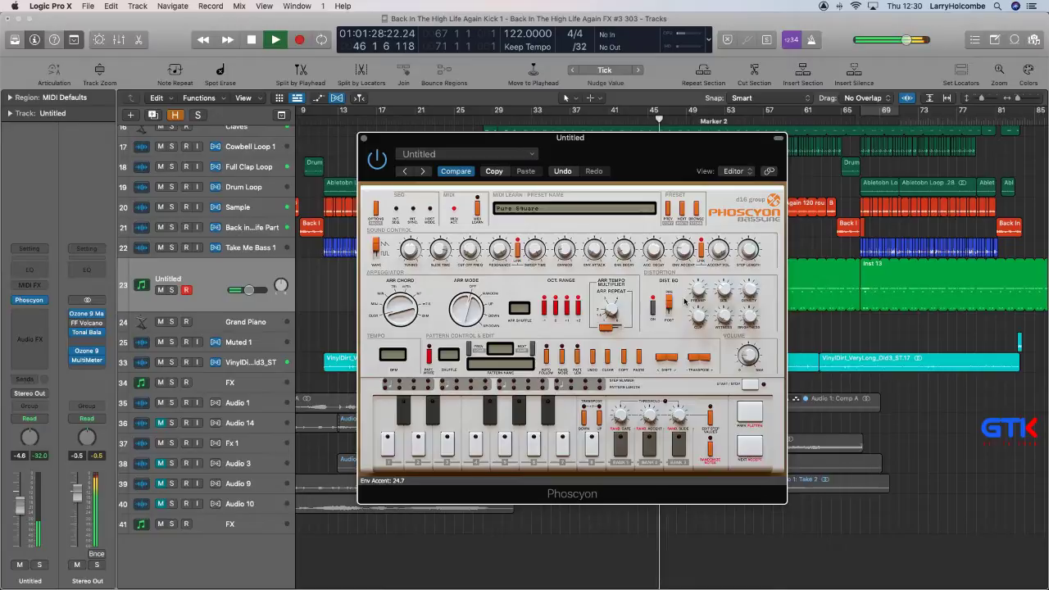
pyautogui.moveTo(683, 256); pyautogui.dragTo(679, 153)
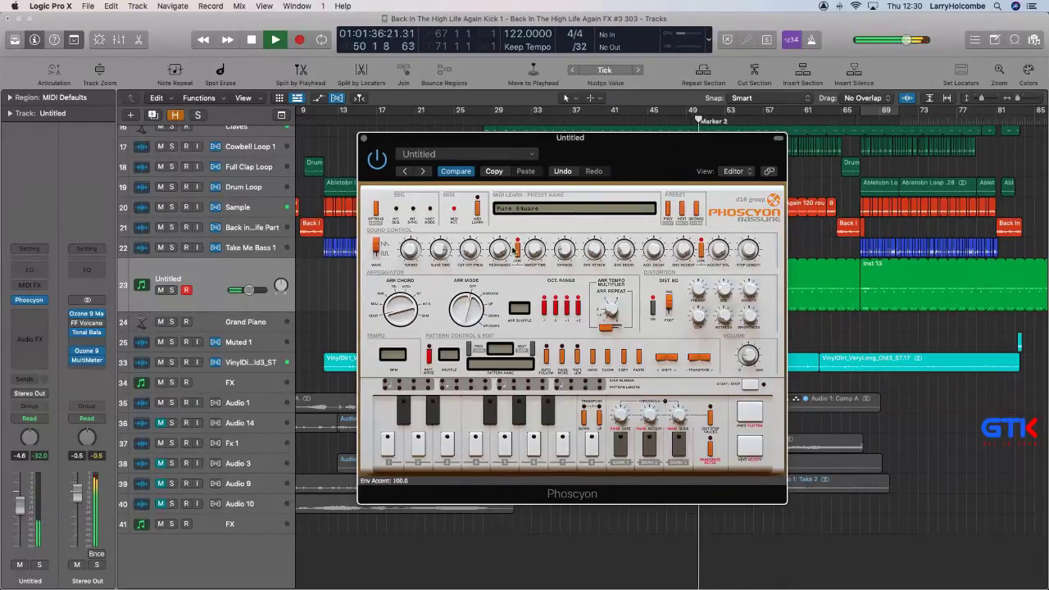
# Sweep the Phoscyon filter cutoff between about 20 and 52 while the song plays, and close the synth with playback stopped.
pyautogui.moveTo(470, 251); pyautogui.dragTo(472, 237)
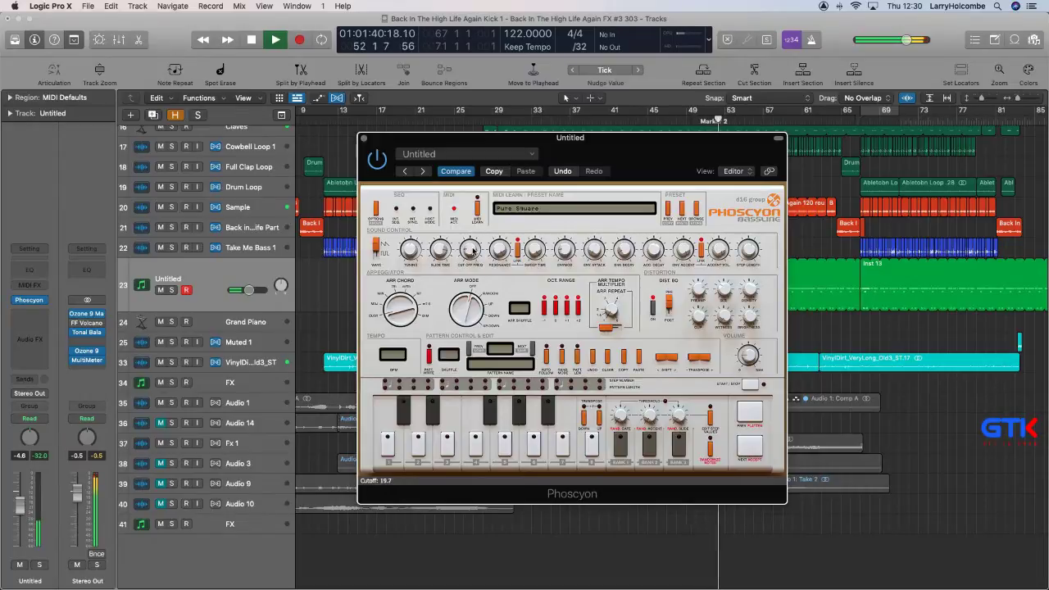
pyautogui.moveTo(473, 250); pyautogui.dragTo(473, 248)
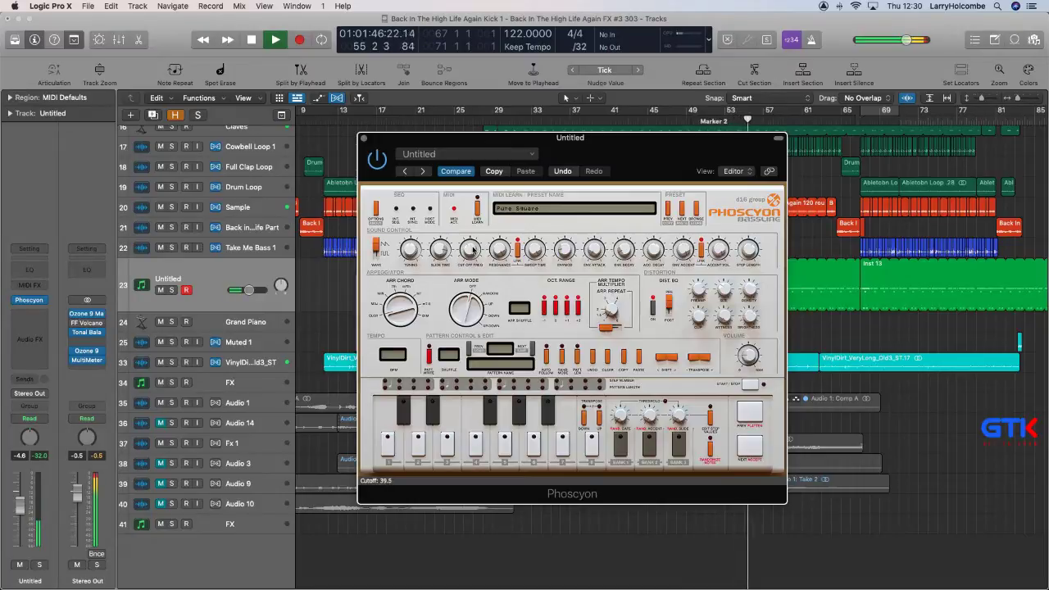
pyautogui.moveTo(474, 253); pyautogui.dragTo(474, 253)
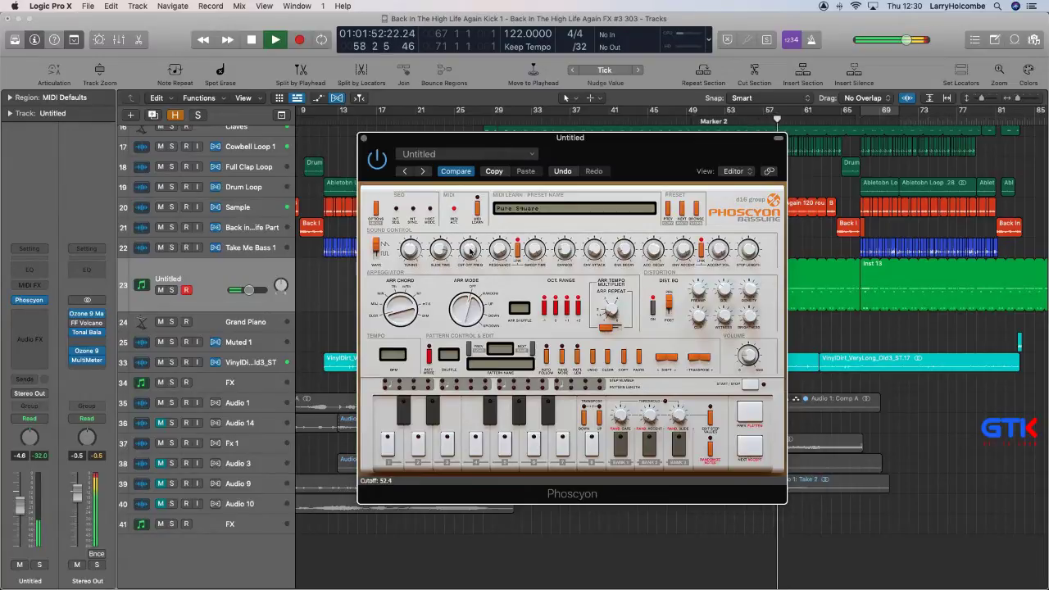
pyautogui.moveTo(470, 255); pyautogui.dragTo(466, 323)
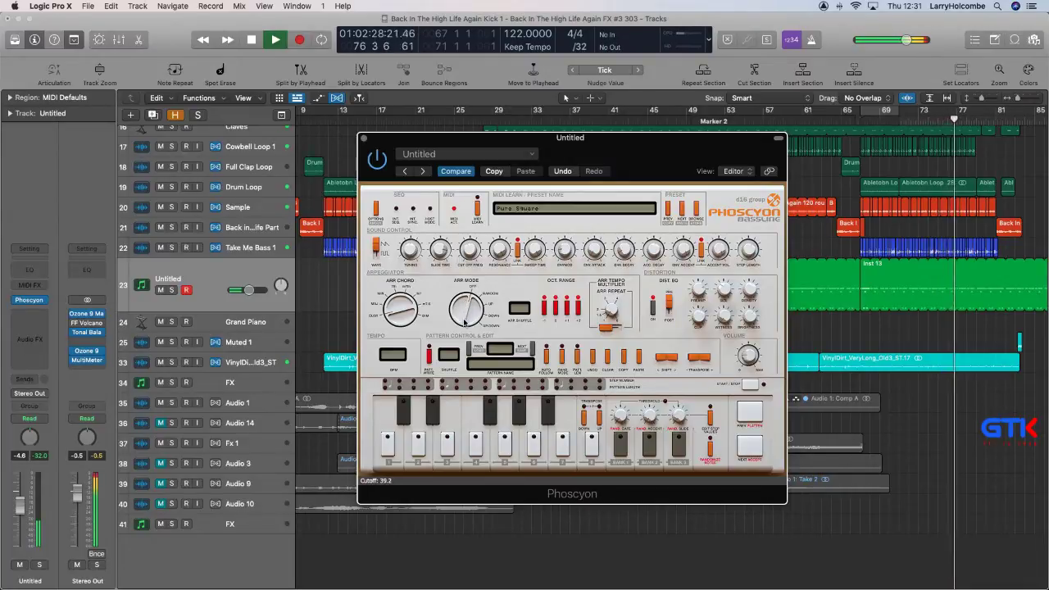
pyautogui.moveTo(469, 250); pyautogui.dragTo(473, 262)
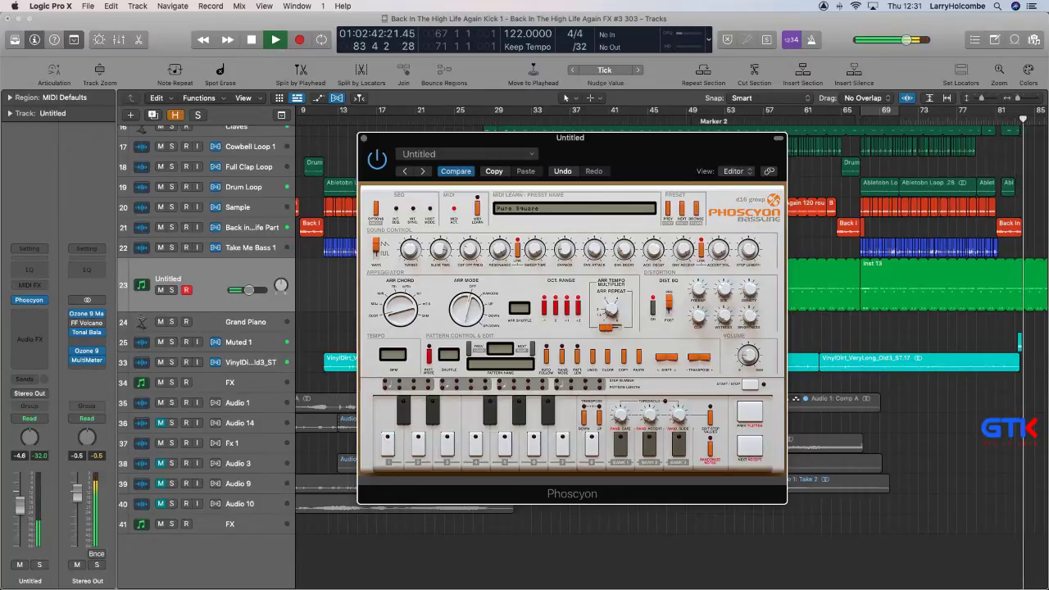
pyautogui.press('space')
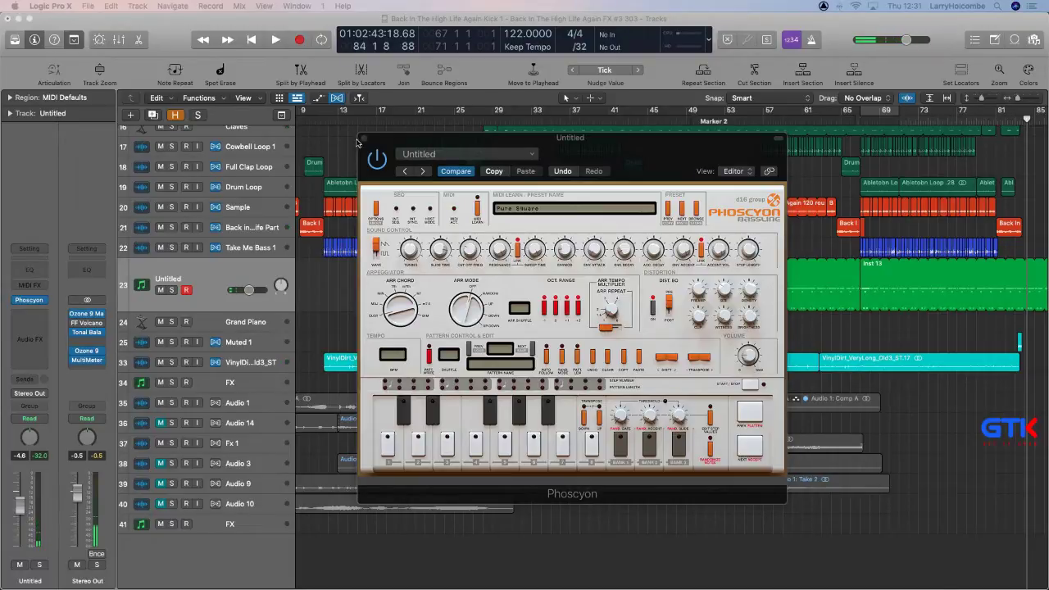
pyautogui.click(363, 139)
# Delete the surplus Inst 13 bassline after about bar 80 and reduce track 23 to the height of the other tracks.
pyautogui.press('space')
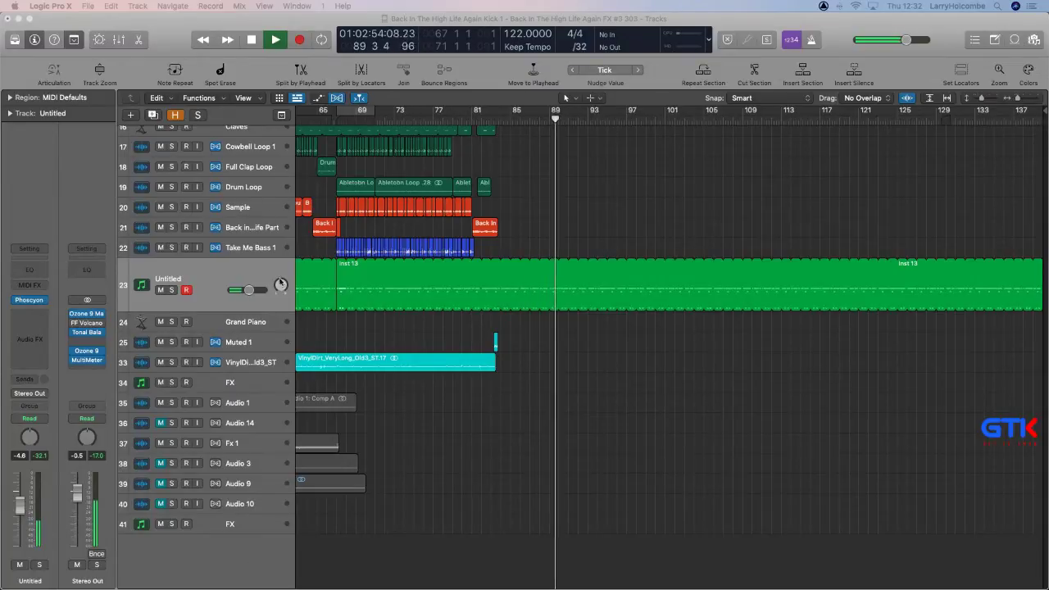
pyautogui.press('space')
pyautogui.moveTo(408, 171); pyautogui.dragTo(769, 388)
pyautogui.press('Delete')
pyautogui.press('Delete')
pyautogui.keyDown('ctrl'); pyautogui.keyDown('alt'); pyautogui.click(768, 385); pyautogui.keyUp('alt'); pyautogui.keyUp('ctrl')
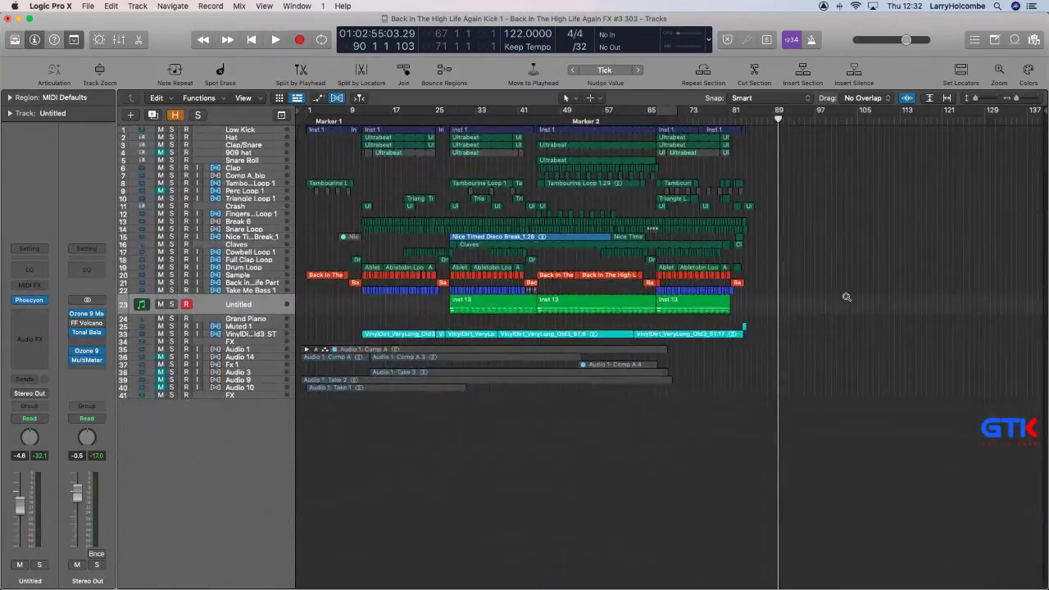
pyautogui.moveTo(124, 312); pyautogui.dragTo(125, 299)
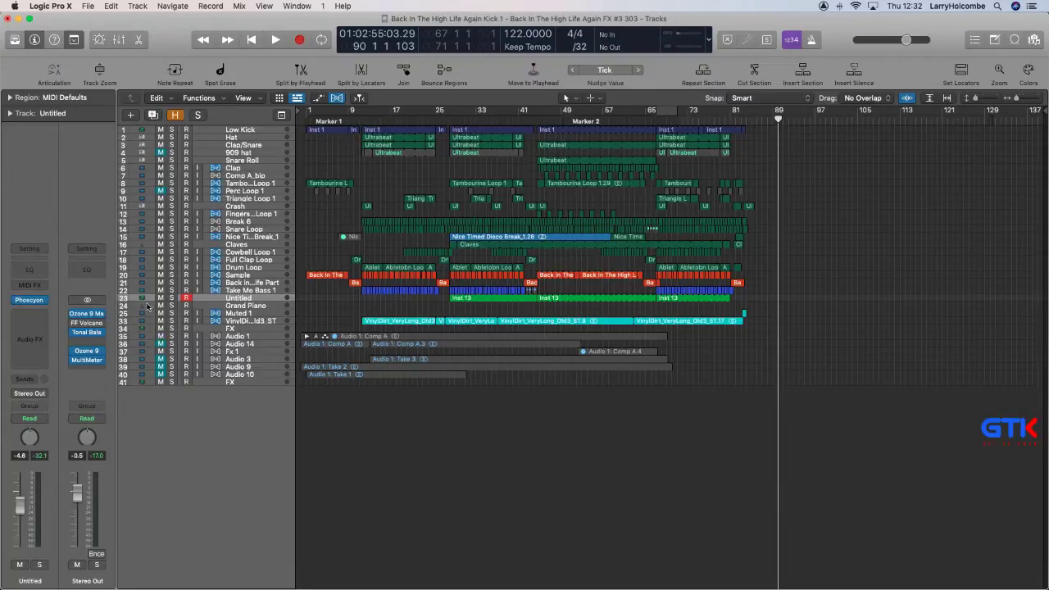
# Solo the Take Me Bass 1 track and listen to it from about bar 11.
pyautogui.click(363, 118)
pyautogui.press('space')
pyautogui.hotkey('ctrl', 's')
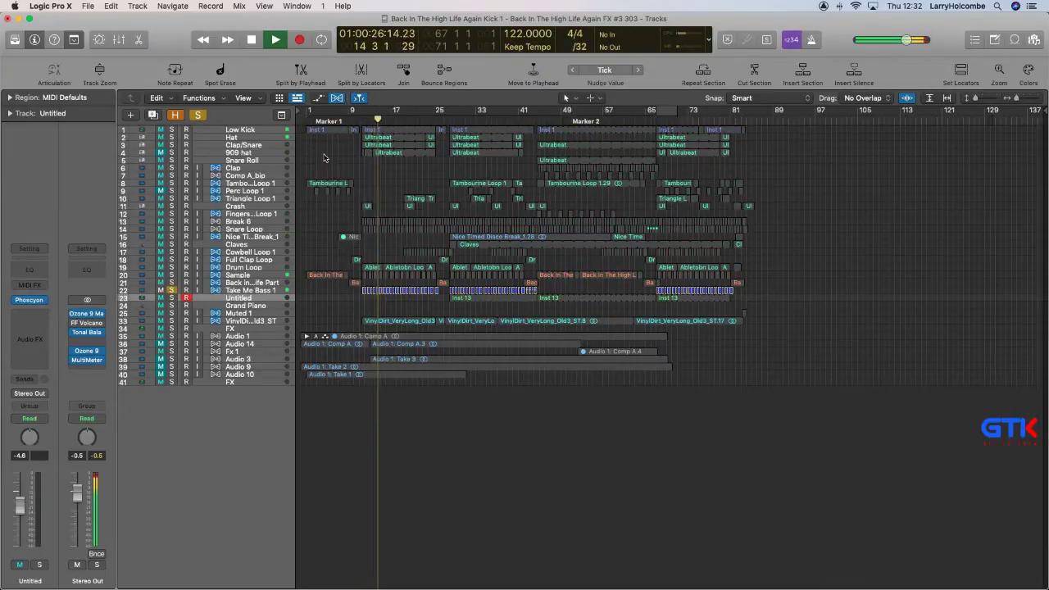
pyautogui.press('space')
# Select the Take Me Bass 1 track to examine its plug-in chain, then unsolo it and deselect its regions.
pyautogui.click(257, 292)
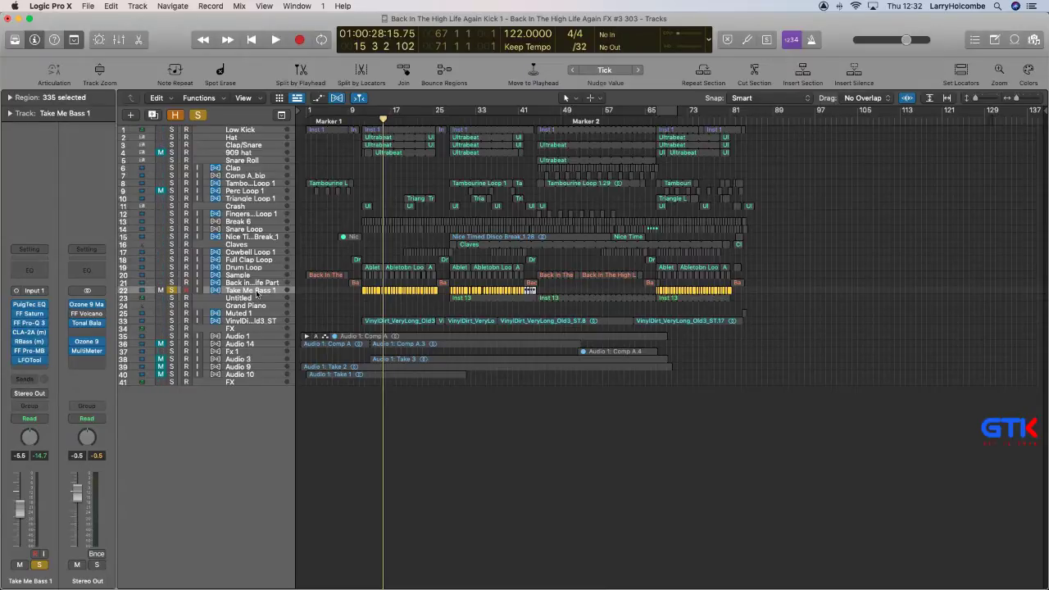
pyautogui.moveTo(42, 345)
pyautogui.click(174, 290)
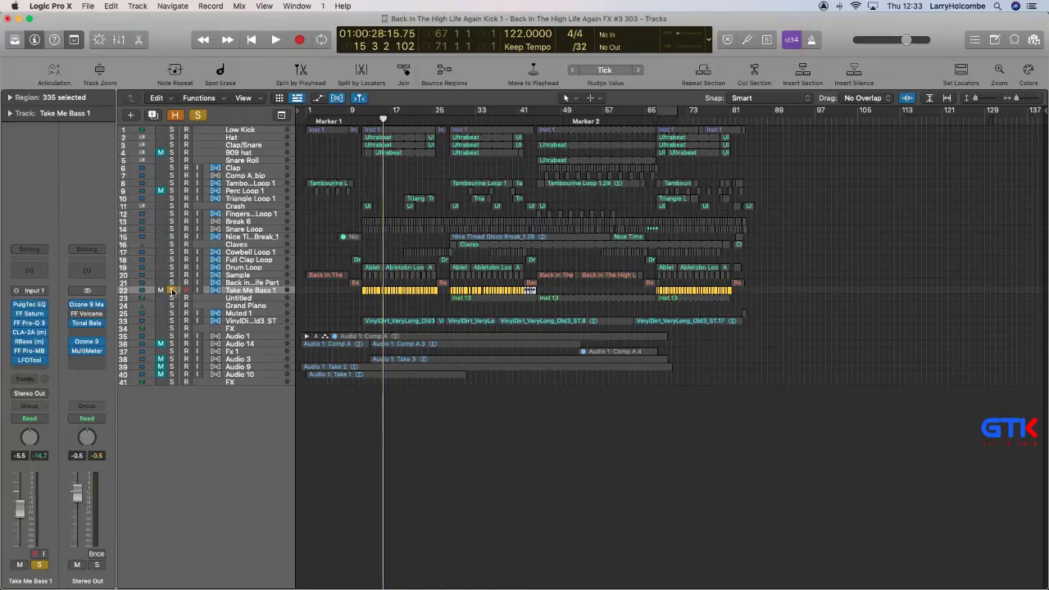
pyautogui.click(798, 213)
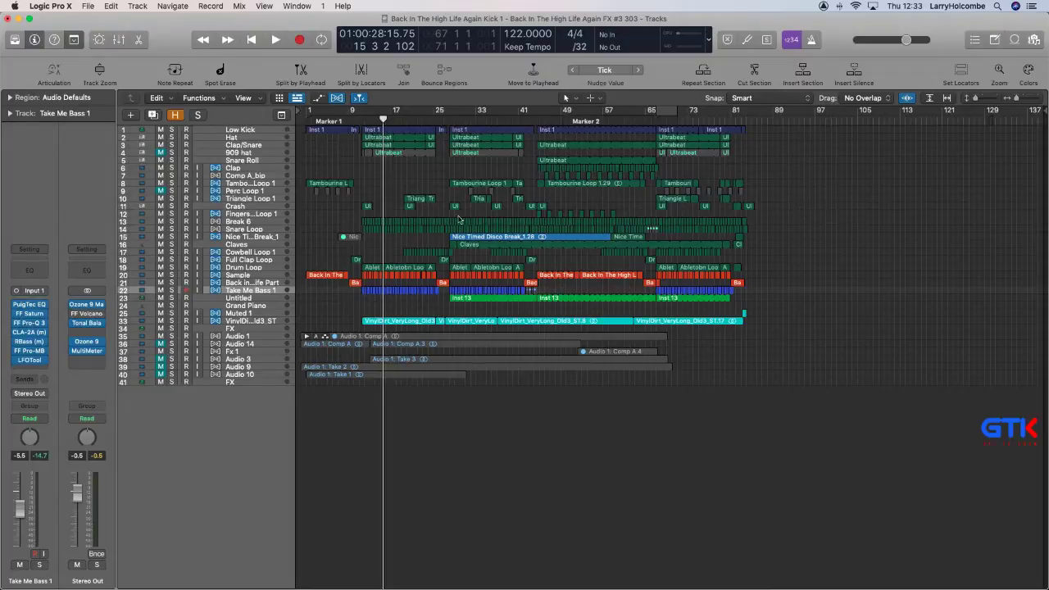
# Rename the Untitled Phoscyon track as 303.
pyautogui.doubleClick(250, 299)
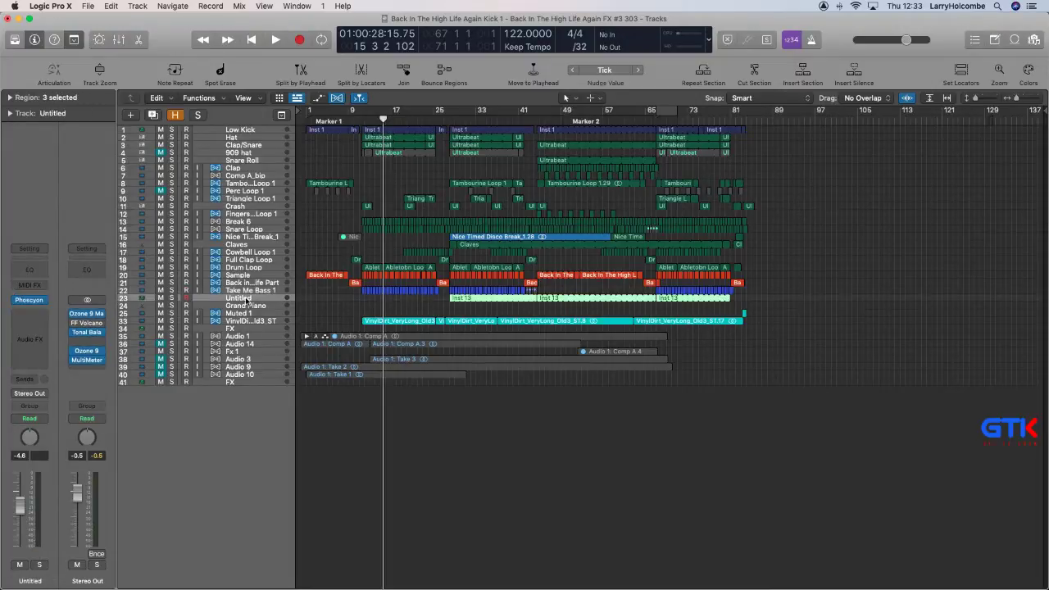
pyautogui.write('303')
pyautogui.press('Return')
# Show enlarged Smart Controls for the 303 track and place its opened Phoscyon synth window above them.
pyautogui.press('b')
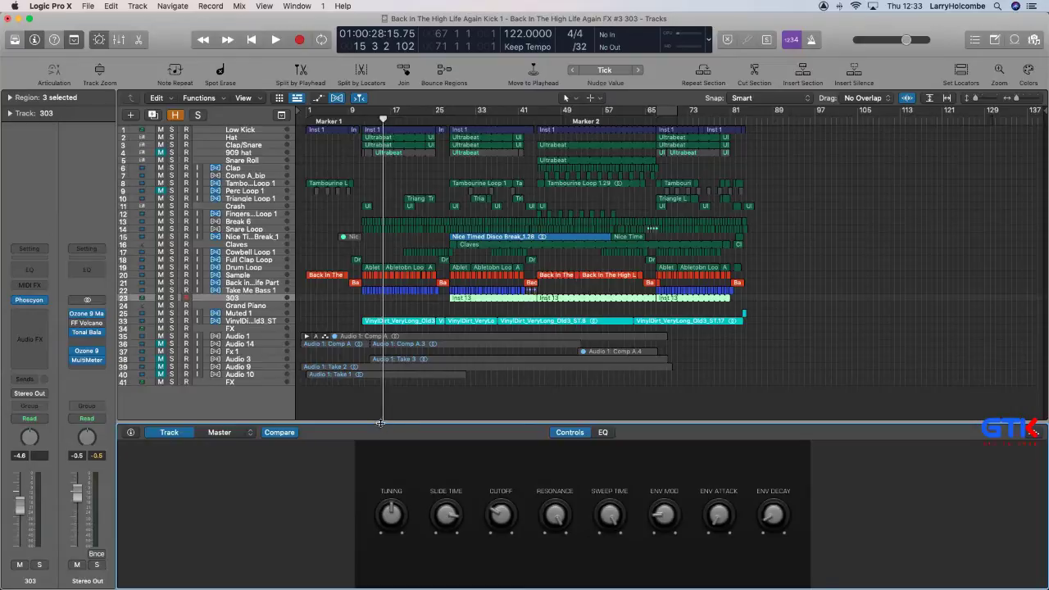
pyautogui.moveTo(380, 423); pyautogui.dragTo(381, 390)
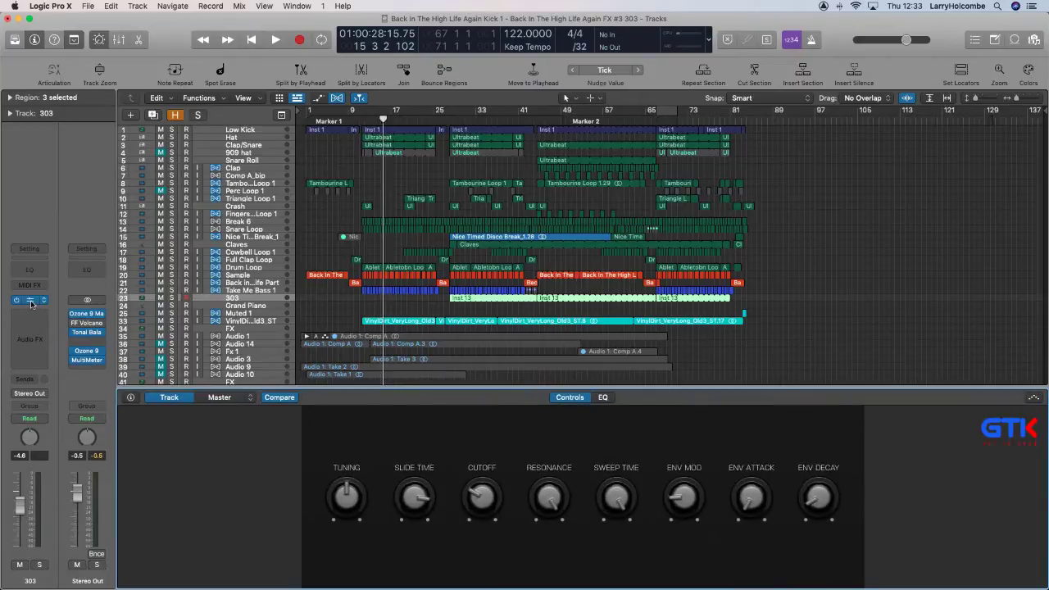
pyautogui.click(30, 301)
pyautogui.moveTo(435, 144); pyautogui.dragTo(199, 26)
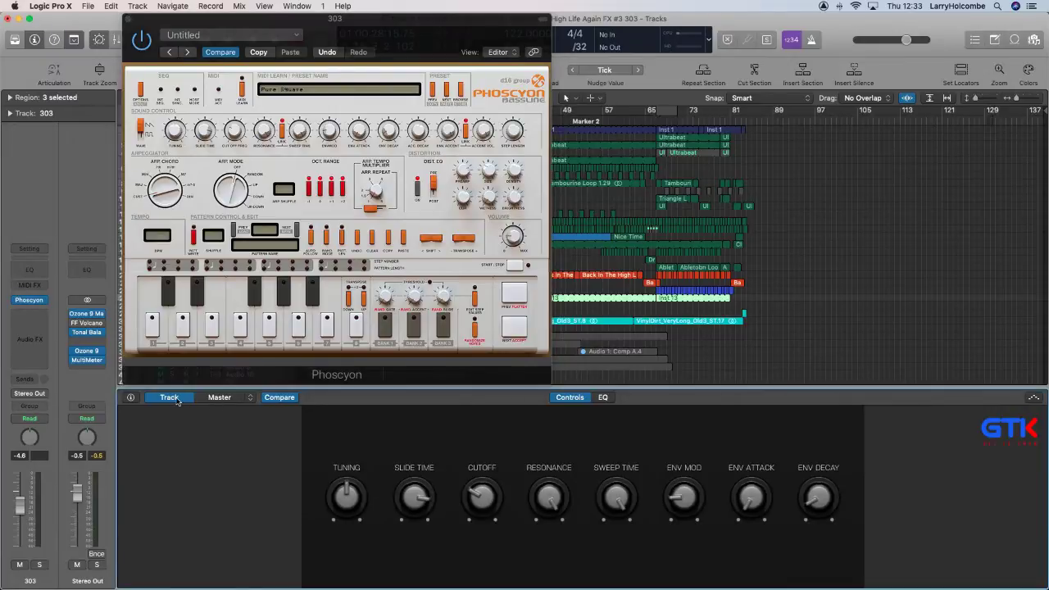
# Remap the Slide Time smart control to Phoscyon's Env Accent parameter using parameter mapping learn.
pyautogui.click(129, 397)
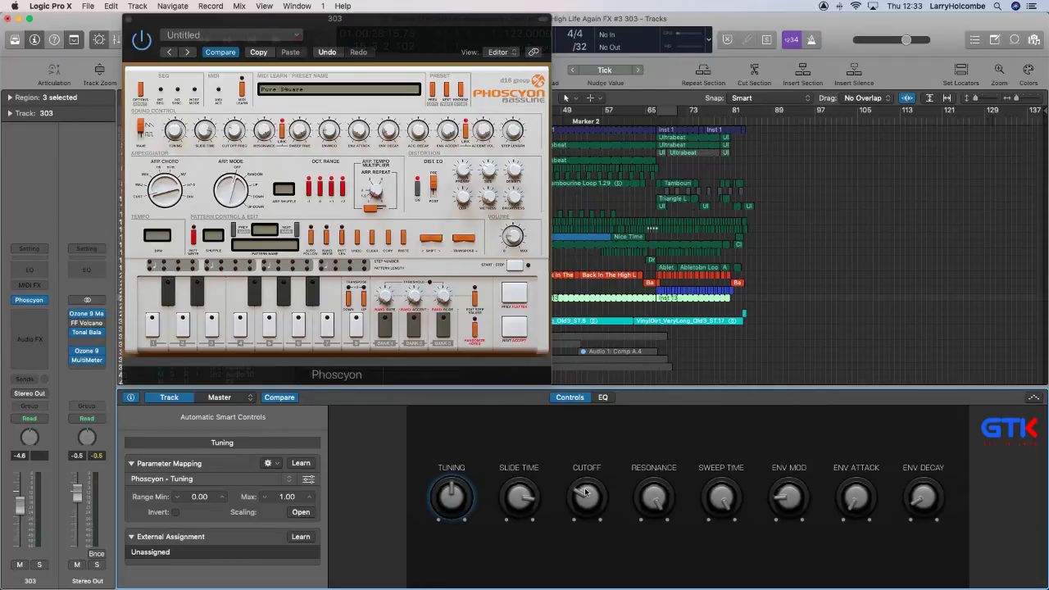
pyautogui.click(523, 494)
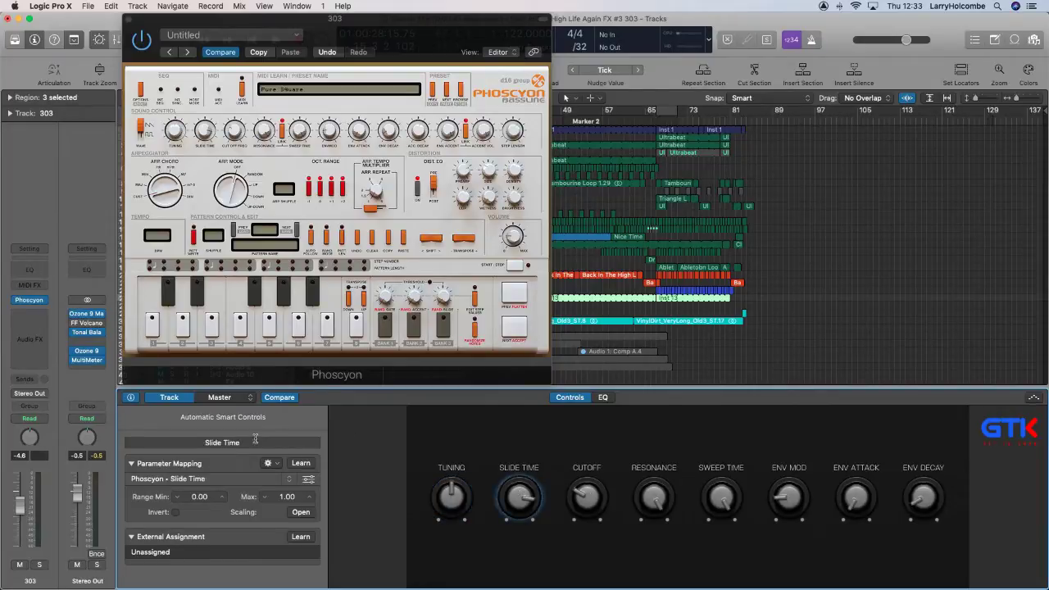
pyautogui.click(300, 463)
pyautogui.moveTo(449, 131); pyautogui.dragTo(450, 130)
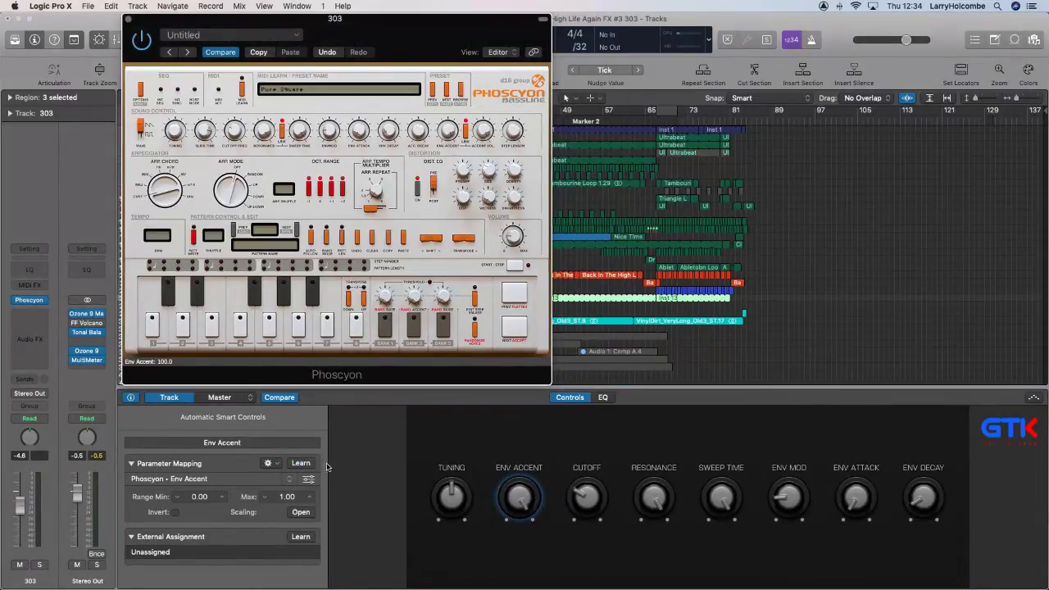
# Learn hardware controller Ch 1, CC 22 as the external assignment for Env Accent, and close the controller assignments window.
pyautogui.click(302, 536)
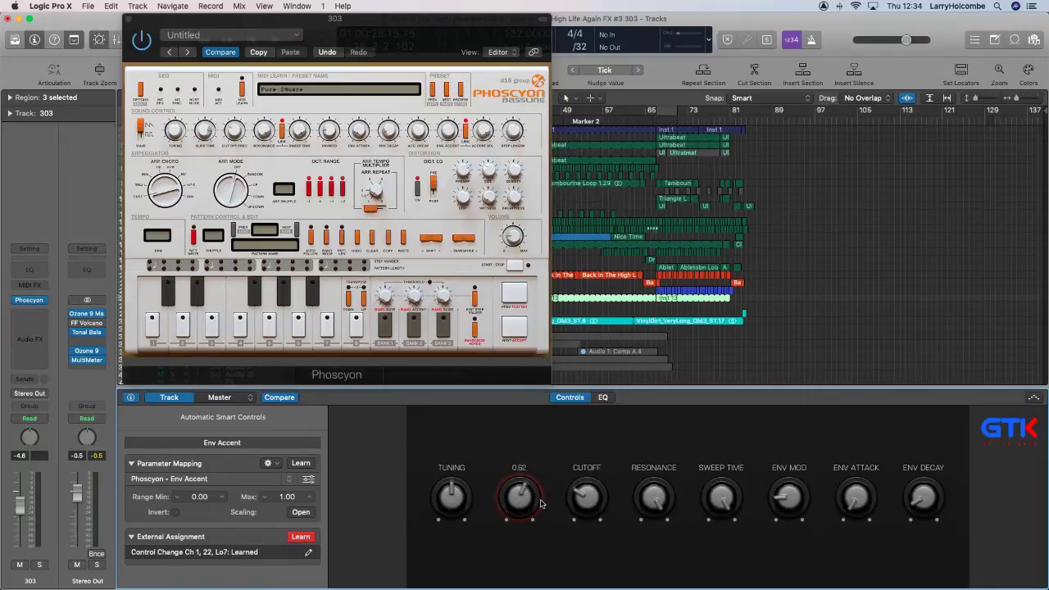
pyautogui.press('super+l')
pyautogui.click(301, 537)
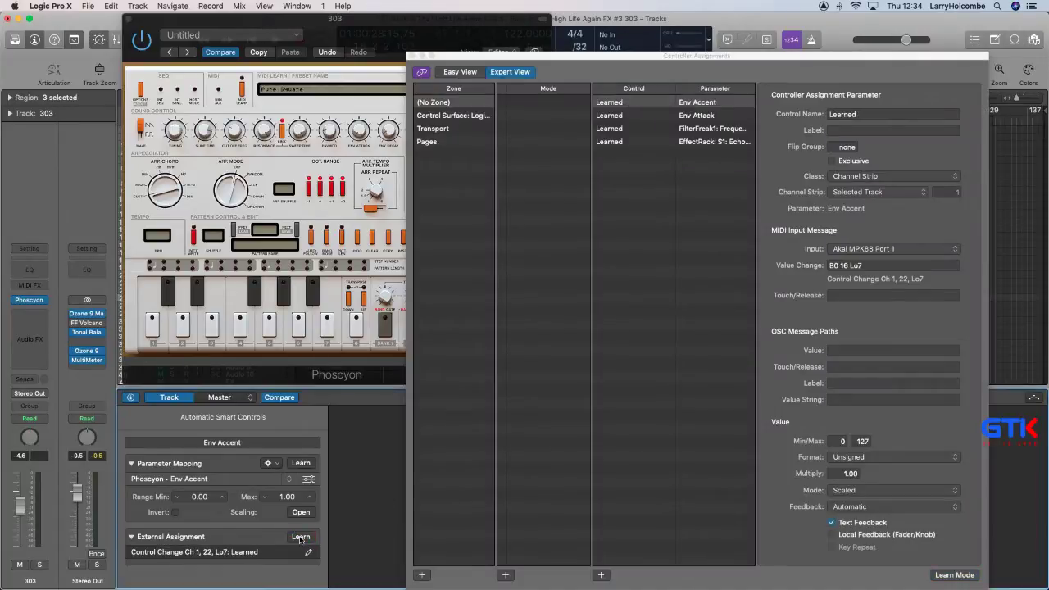
pyautogui.click(412, 55)
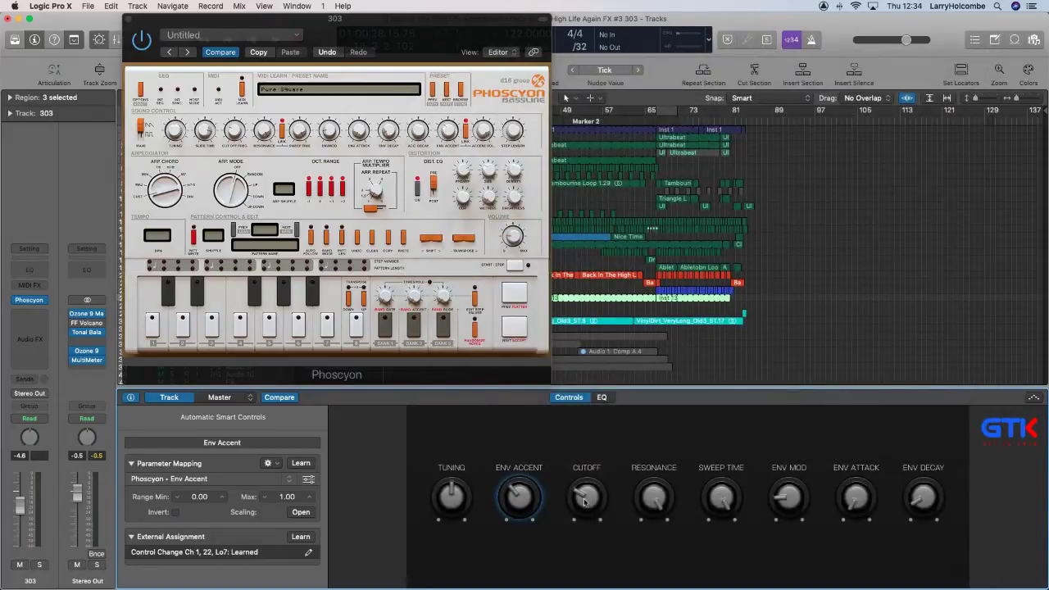
# Learn hardware controller Ch 1, CC 23 as the external assignment for the Cutoff smart control.
pyautogui.click(587, 496)
pyautogui.click(301, 538)
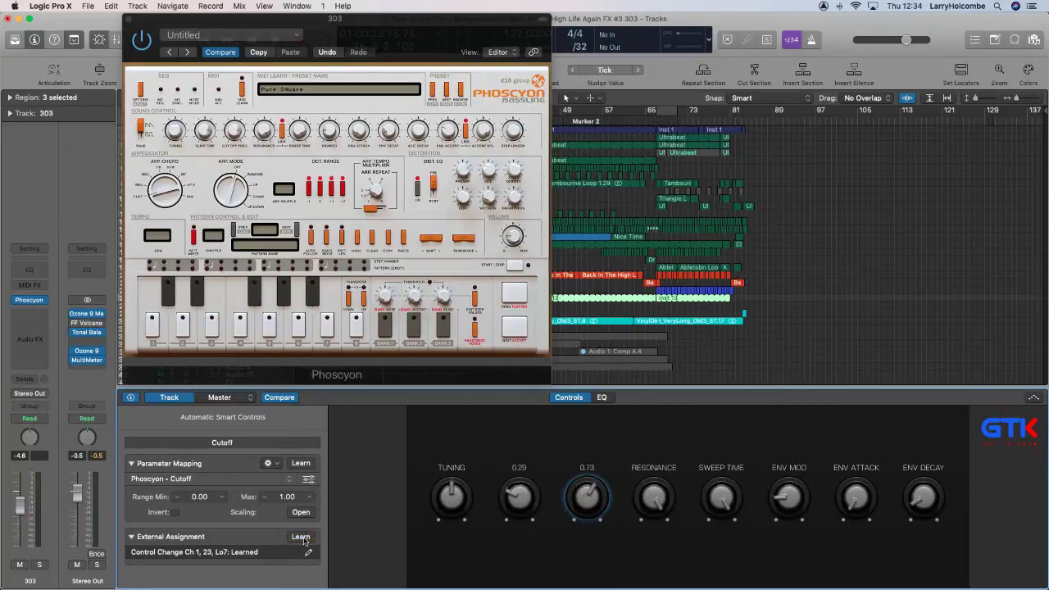
pyautogui.moveTo(187, 18); pyautogui.dragTo(637, 341)
# Hide the Smart Controls and reposition the Phoscyon window so the whole synth shows beside the arrangement.
pyautogui.click(339, 164)
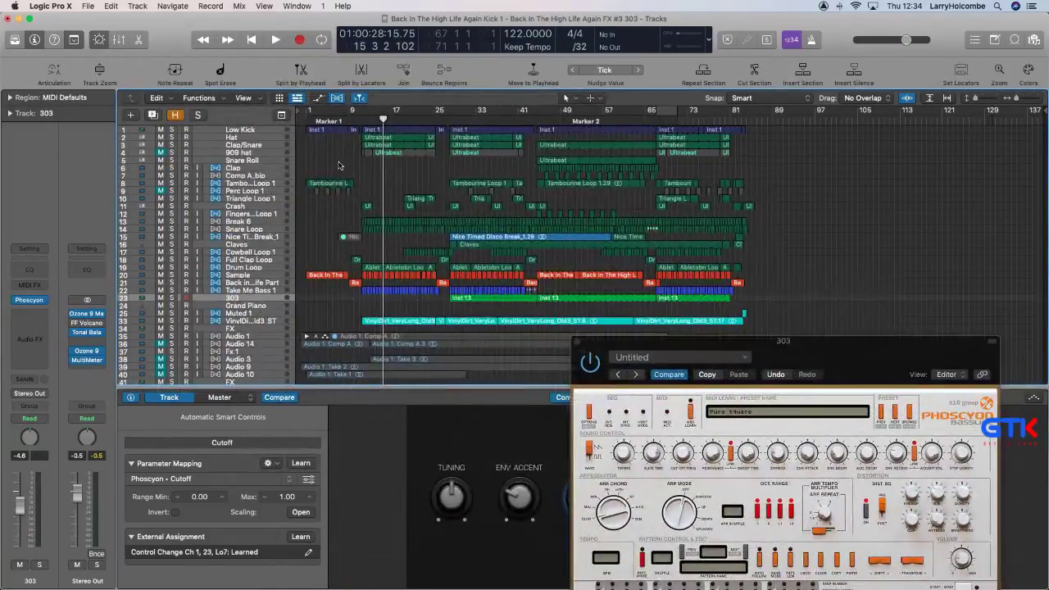
pyautogui.press('x')
pyautogui.press('x')
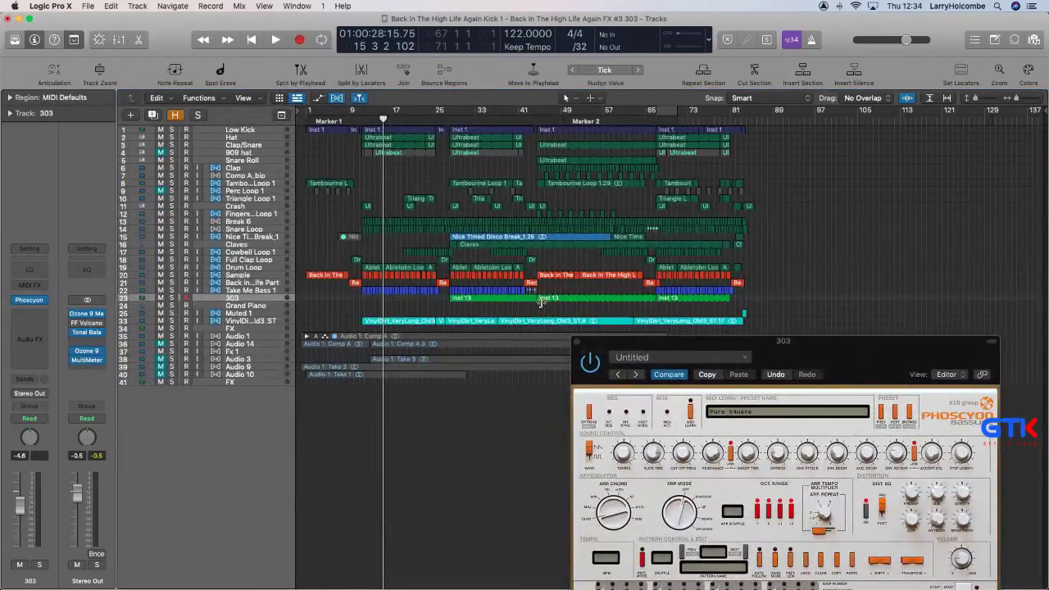
pyautogui.click(439, 122)
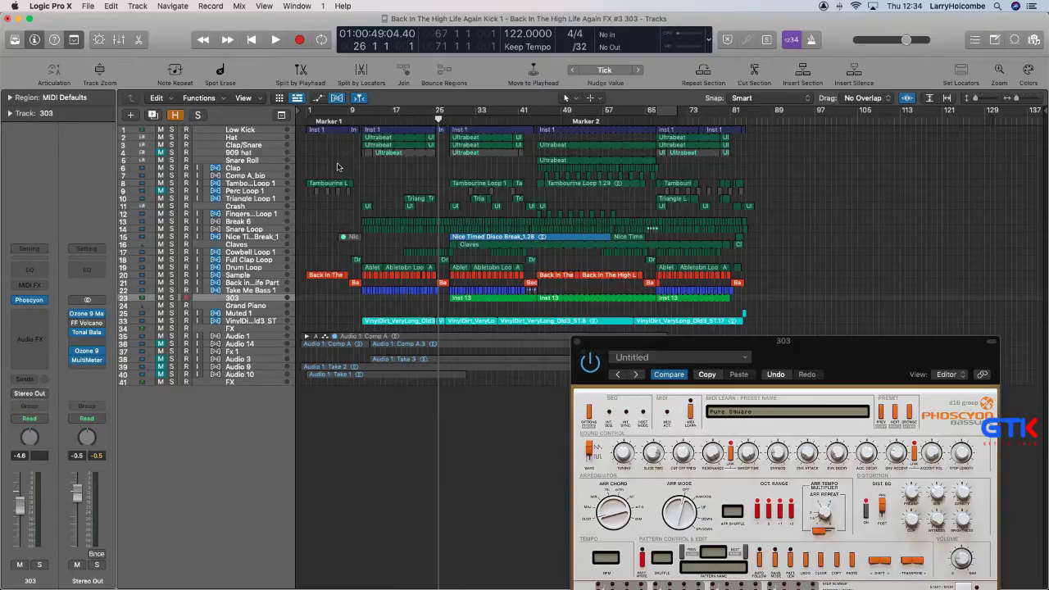
pyautogui.moveTo(778, 342); pyautogui.dragTo(682, 190)
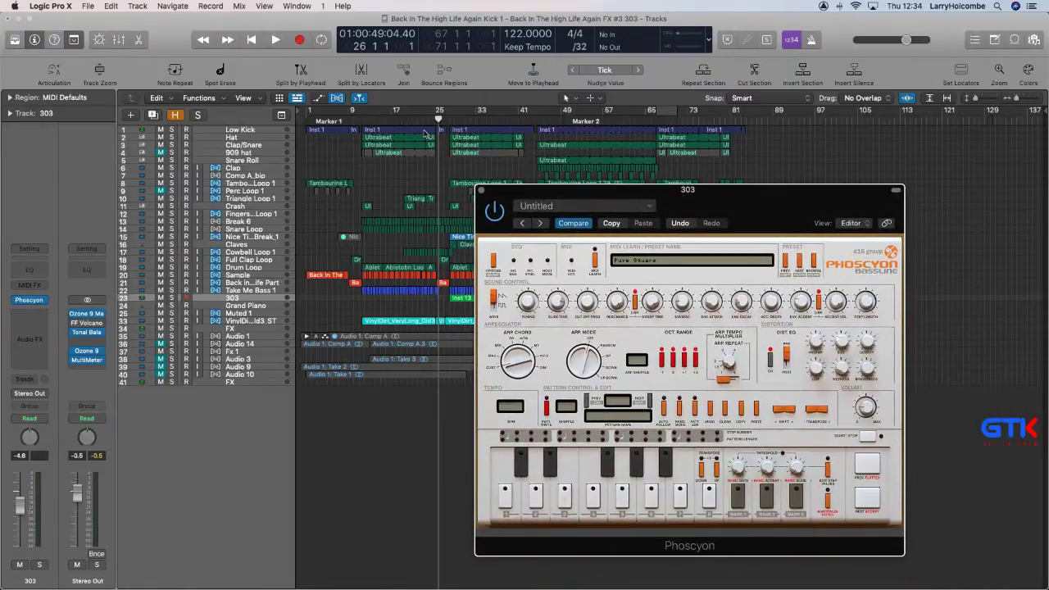
# Set the 303 track's automation to Latch and record Phoscyon knob automation during playback from bar 22.
pyautogui.click(417, 120)
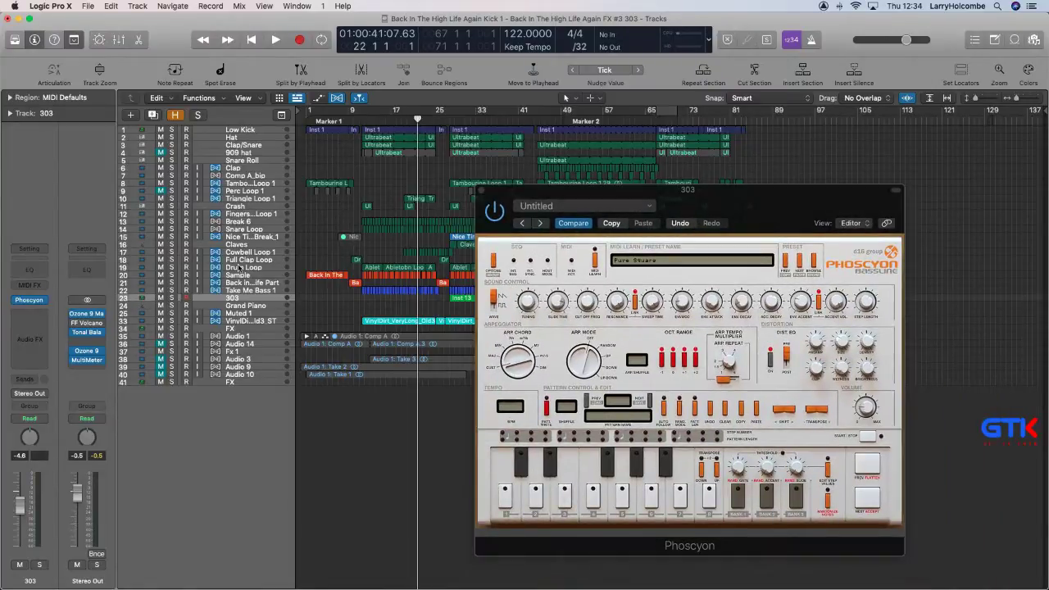
pyautogui.press('ctrl+super+l')
pyautogui.press('space')
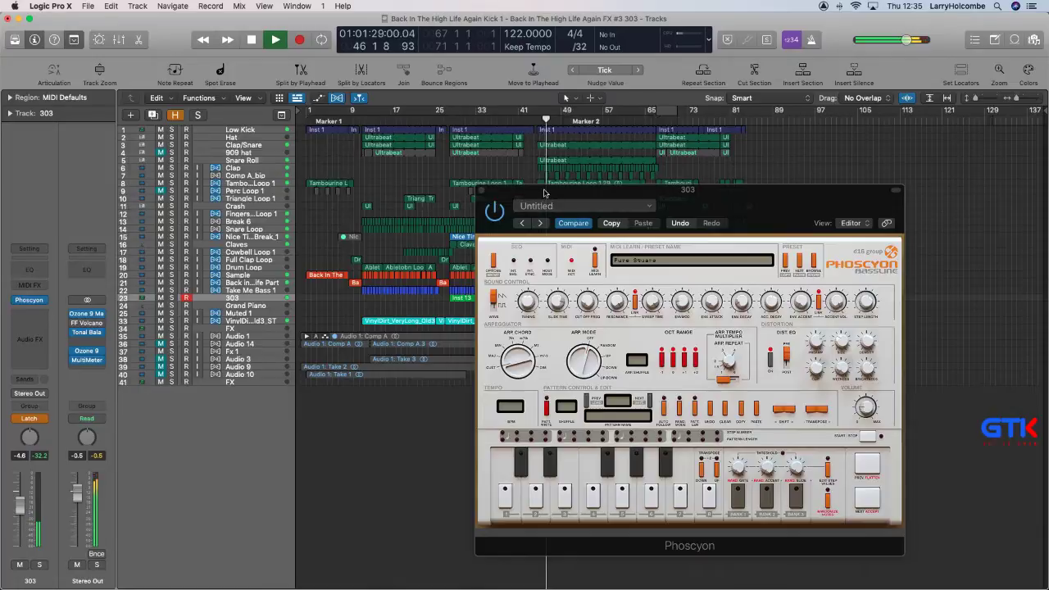
# Delete the Inst 13 section on the 303 track between bar 42 and about bar 44.5.
pyautogui.moveTo(548, 190); pyautogui.dragTo(683, 165)
pyautogui.moveTo(493, 243); pyautogui.dragTo(588, 365)
pyautogui.hscroll(3, 545, 337)
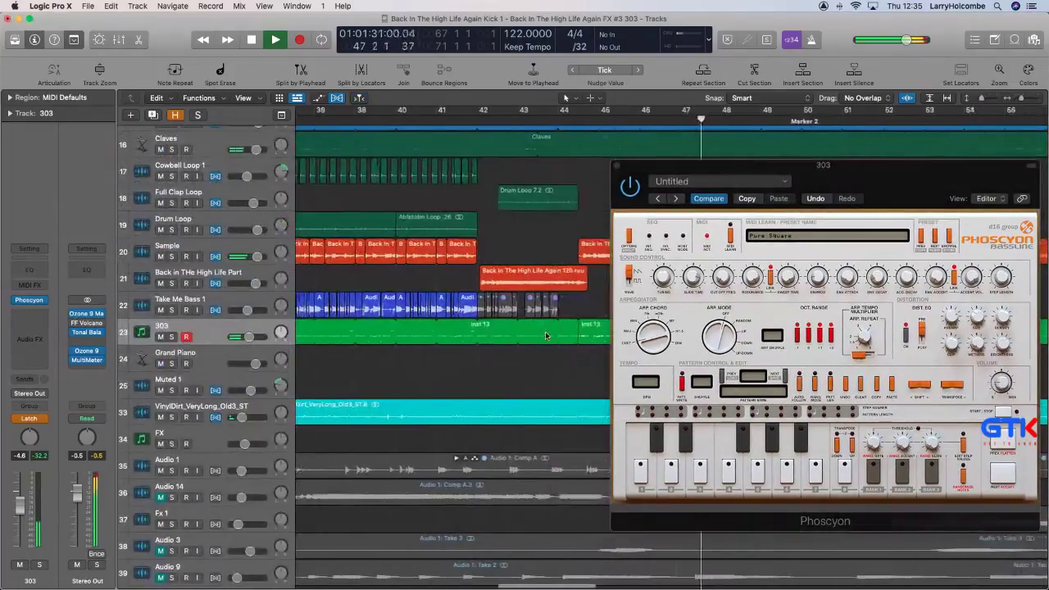
pyautogui.moveTo(419, 325); pyautogui.dragTo(522, 334)
pyautogui.press('BackSpace')
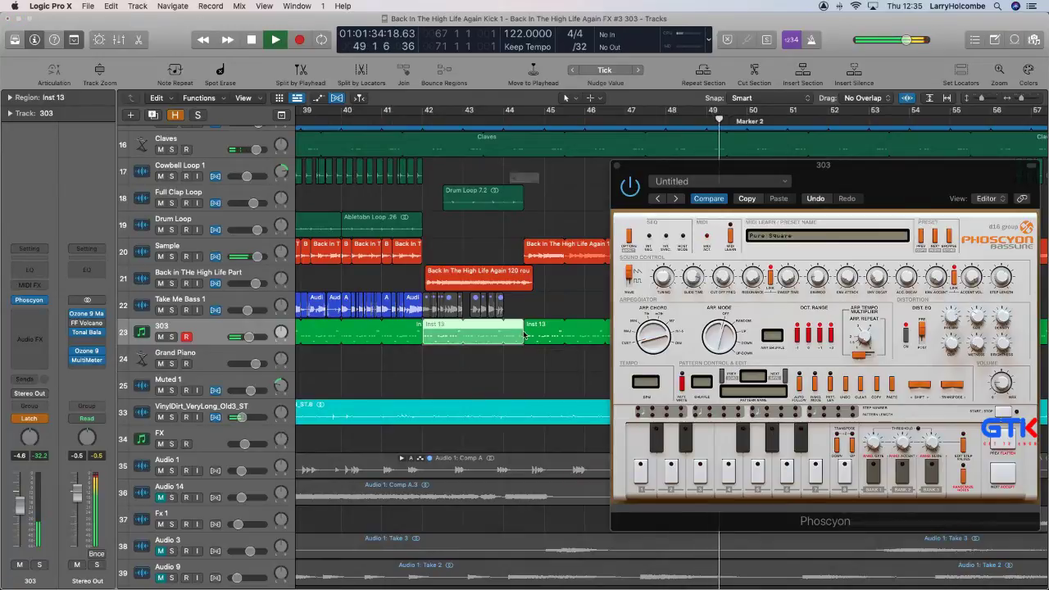
pyautogui.click(613, 208)
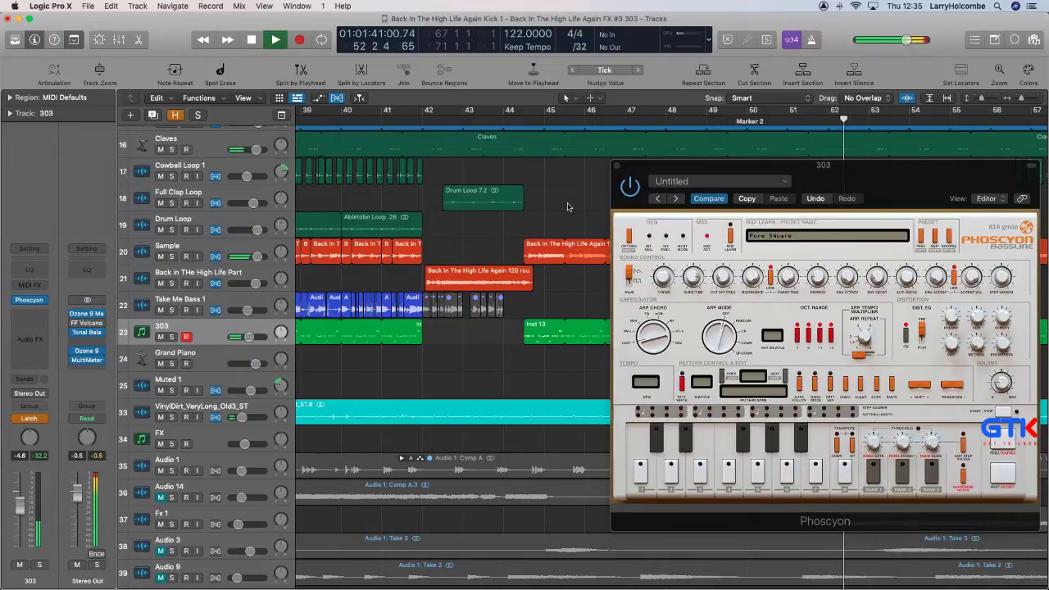
# Stop and restart playback from about bar 42 to record the 303 automation in Latch mode through the song's end.
pyautogui.press('space')
pyautogui.moveTo(651, 167); pyautogui.dragTo(686, 167)
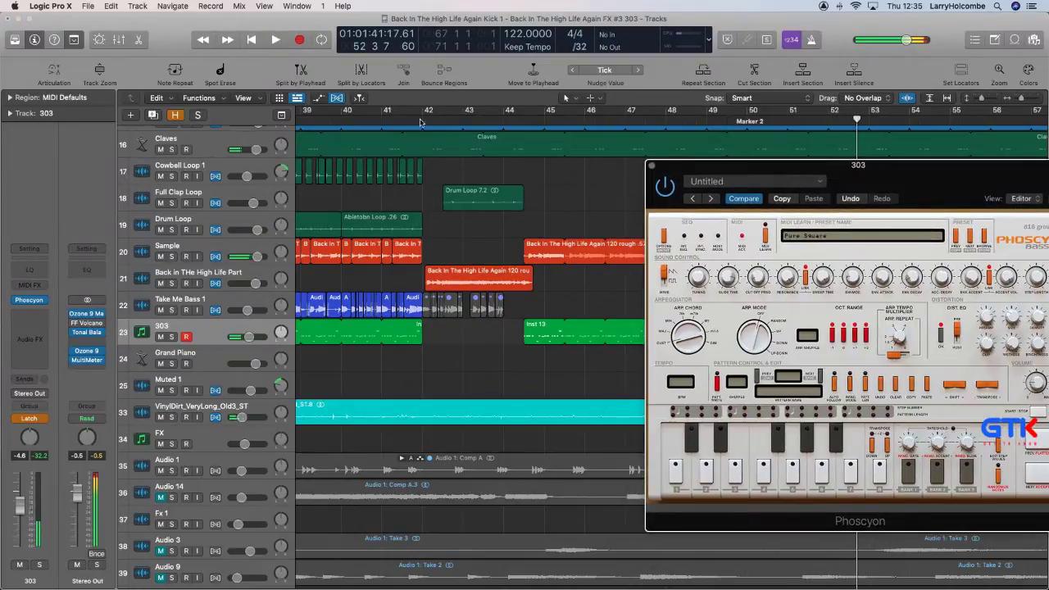
pyautogui.click(419, 121)
pyautogui.press('space')
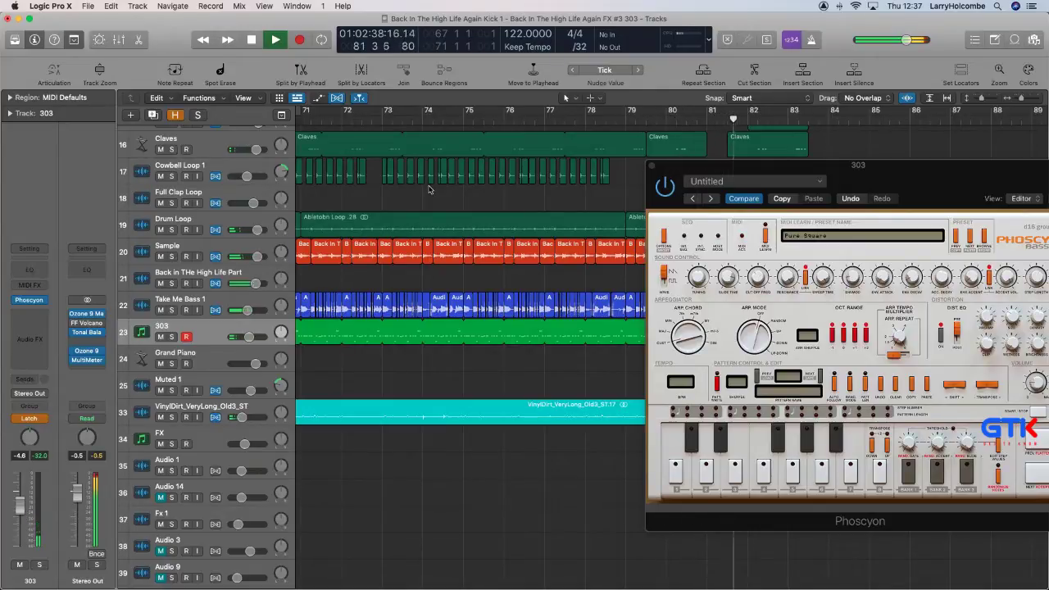
# Close the Phoscyon window, stop playback and set the 303 track's automation mode to Read.
pyautogui.click(652, 165)
pyautogui.scroll(-5, 833, 241)
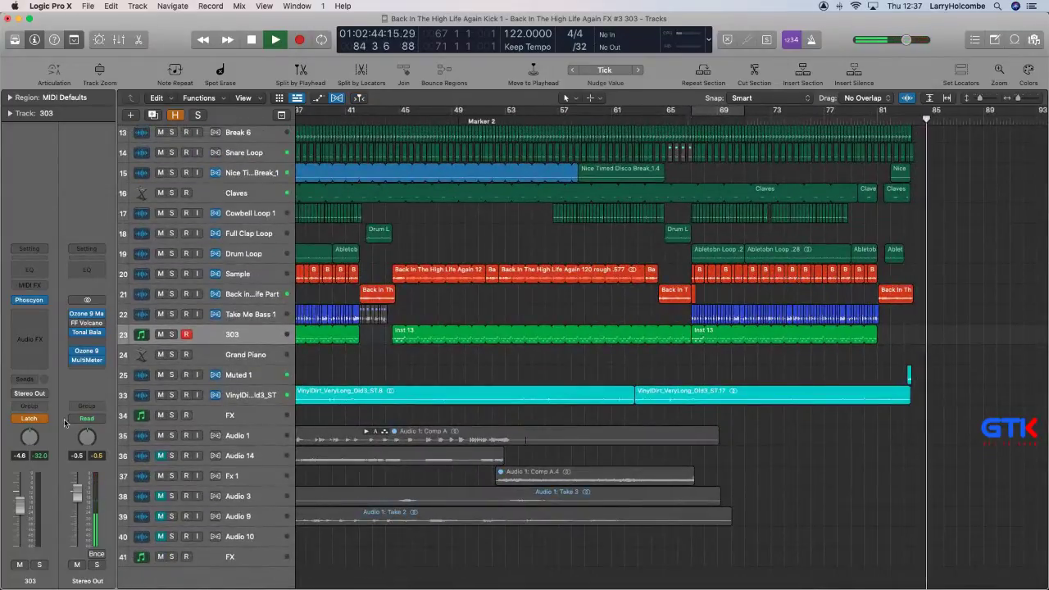
pyautogui.press('space')
pyautogui.click(28, 417)
pyautogui.click(34, 402)
# Play the arrangement from bar 26 to about bar 33 to check the recorded 303 automation.
pyautogui.hscroll(-4, 492, 408)
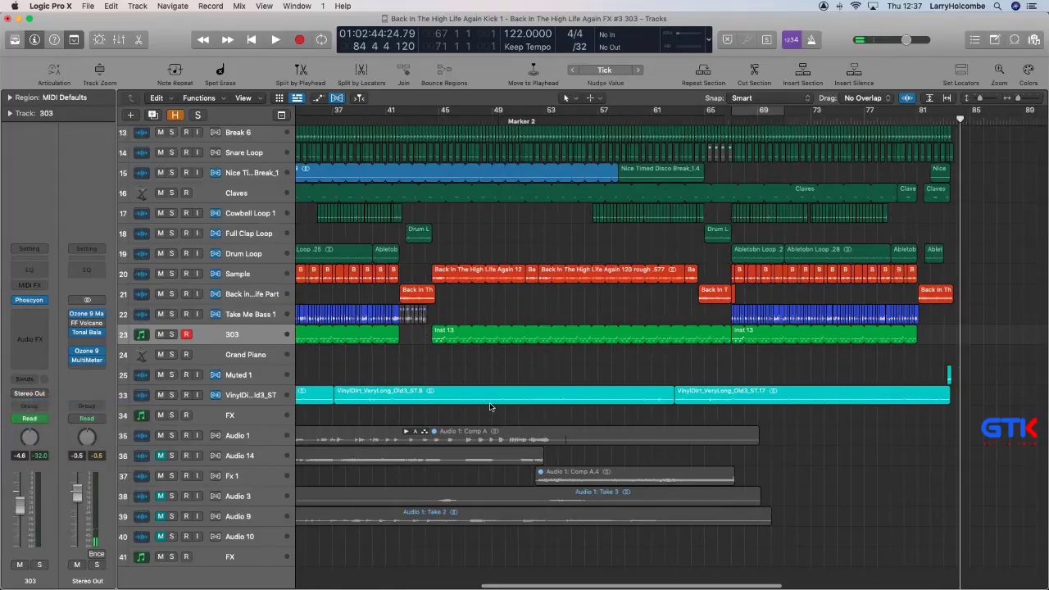
pyautogui.scroll(-5, 492, 408)
pyautogui.click(438, 119)
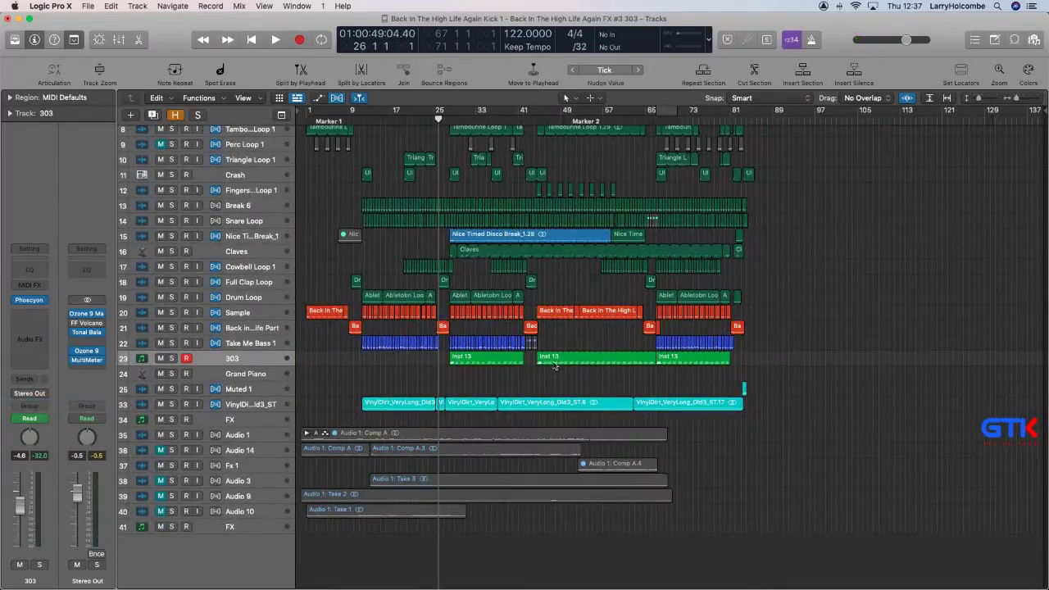
pyautogui.press('space')
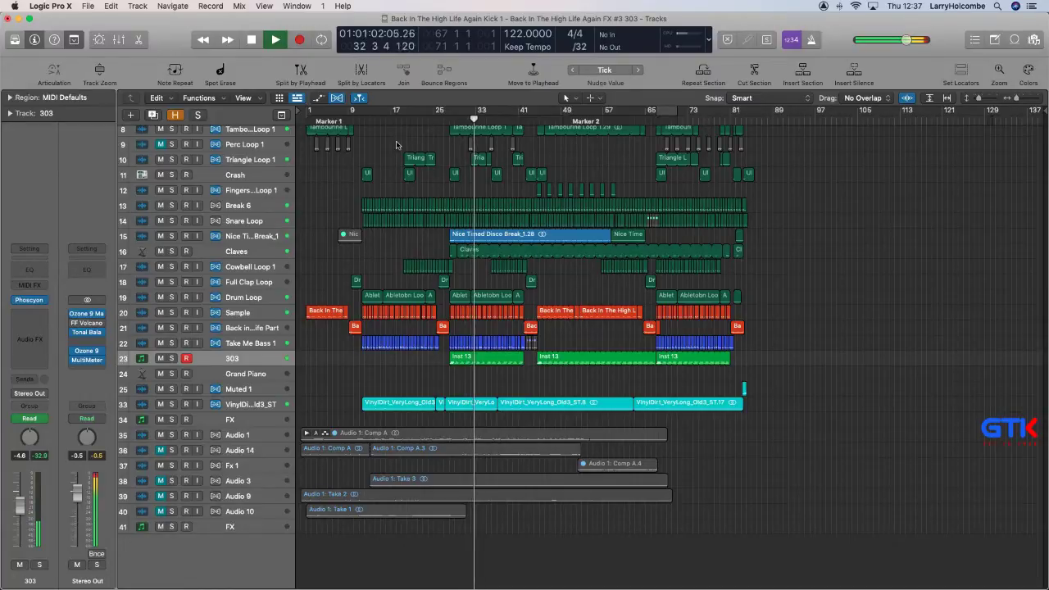
pyautogui.press('space')
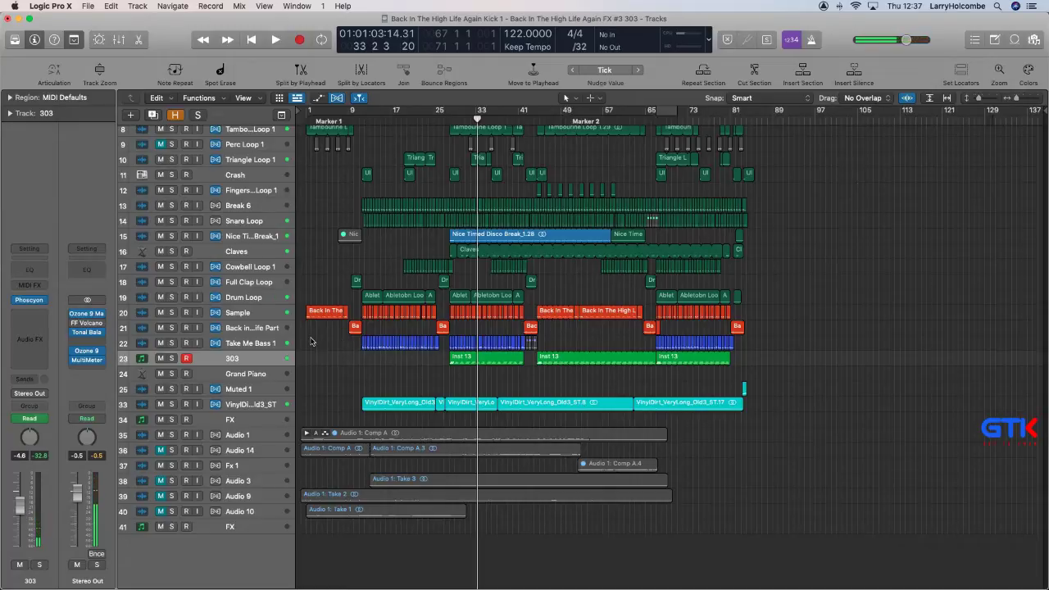
# Colour all the Inst 13 regions on the 303 track blue and deselect them.
pyautogui.click(250, 359)
pyautogui.hotkey('alt', 'c')
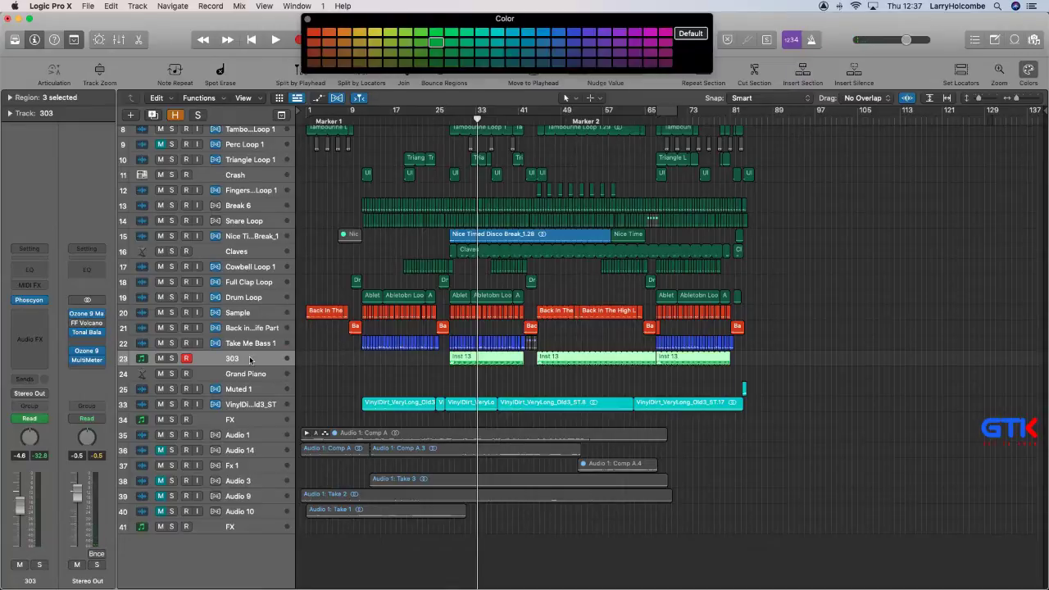
pyautogui.click(557, 34)
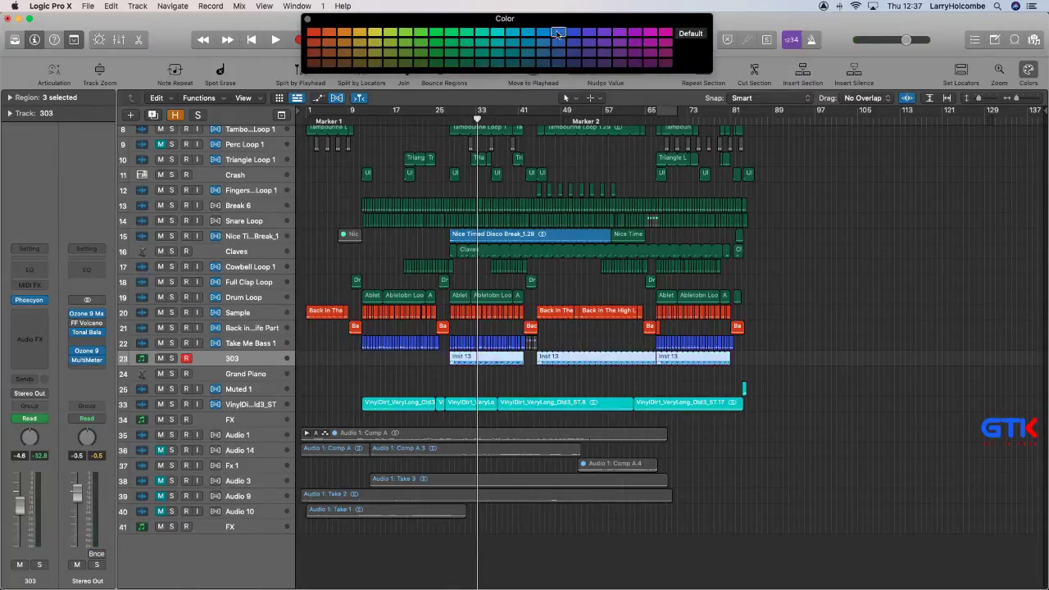
pyautogui.click(307, 20)
pyautogui.click(345, 416)
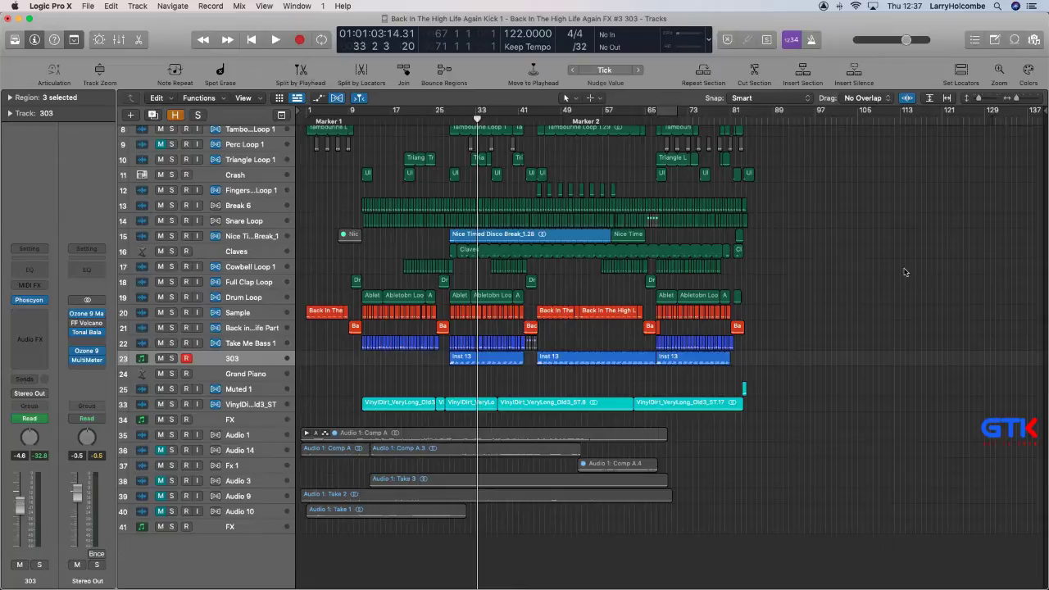
# Expand and unmute the take folder on the Audio 1 track and play it from bar 1 with the track volume at -16.0 dB.
pyautogui.moveTo(352, 368); pyautogui.dragTo(636, 574)
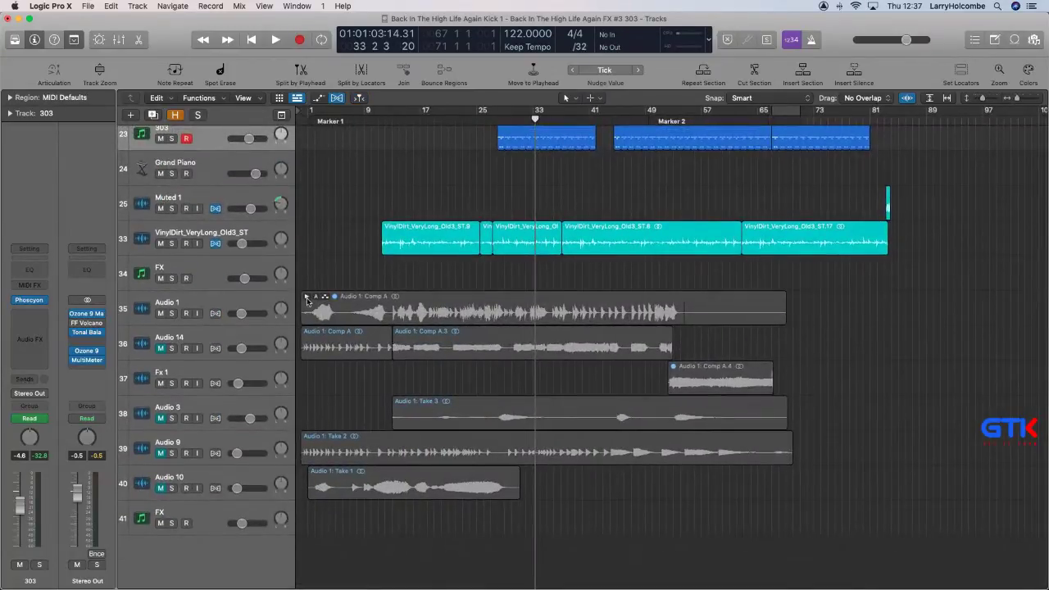
pyautogui.click(305, 298)
pyautogui.click(306, 296)
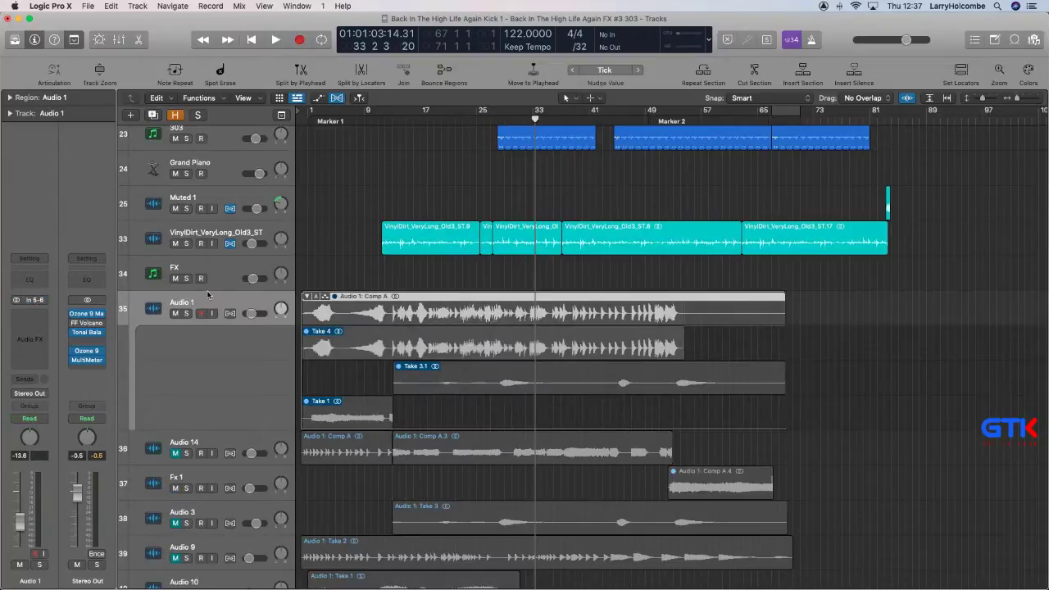
pyautogui.click(387, 316)
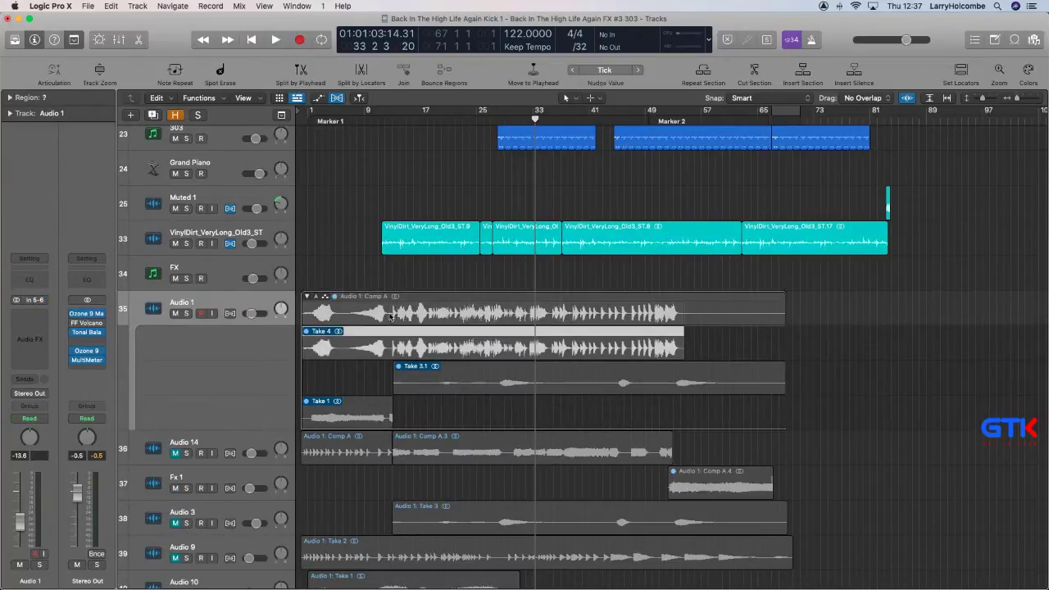
pyautogui.click(435, 299)
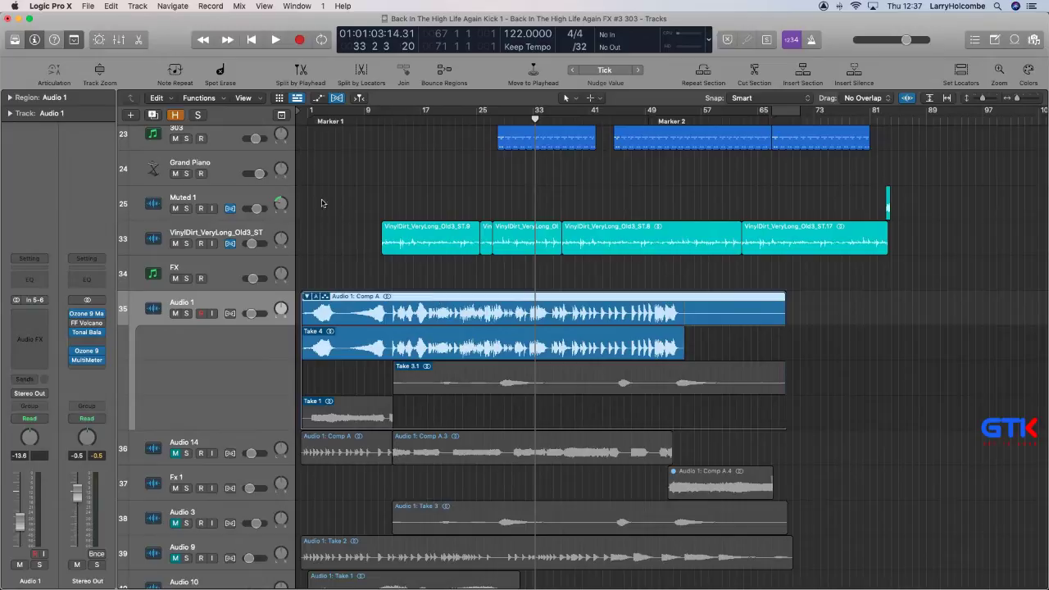
pyautogui.click(305, 121)
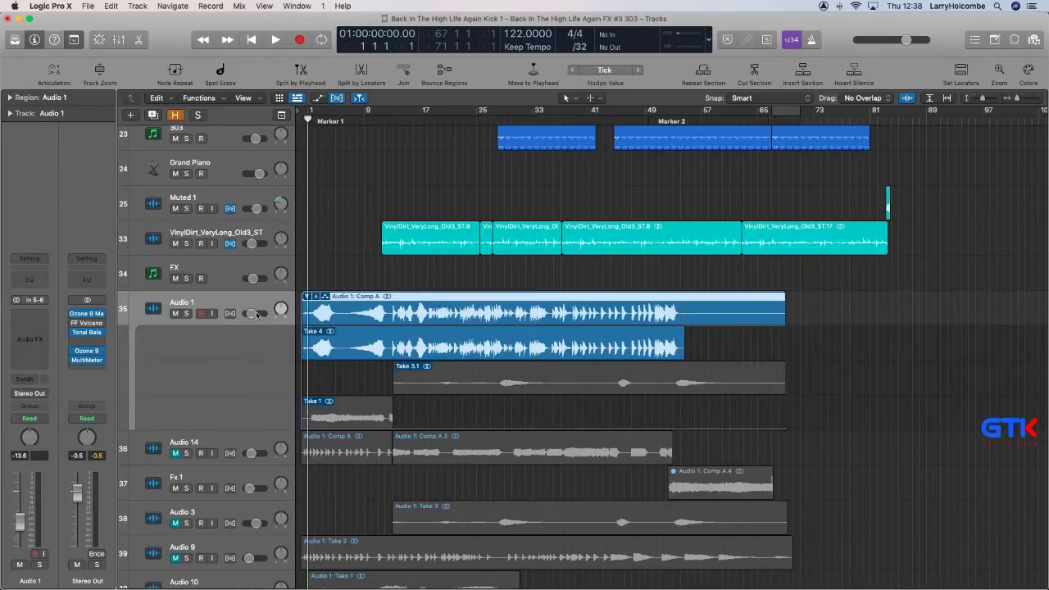
pyautogui.press('space')
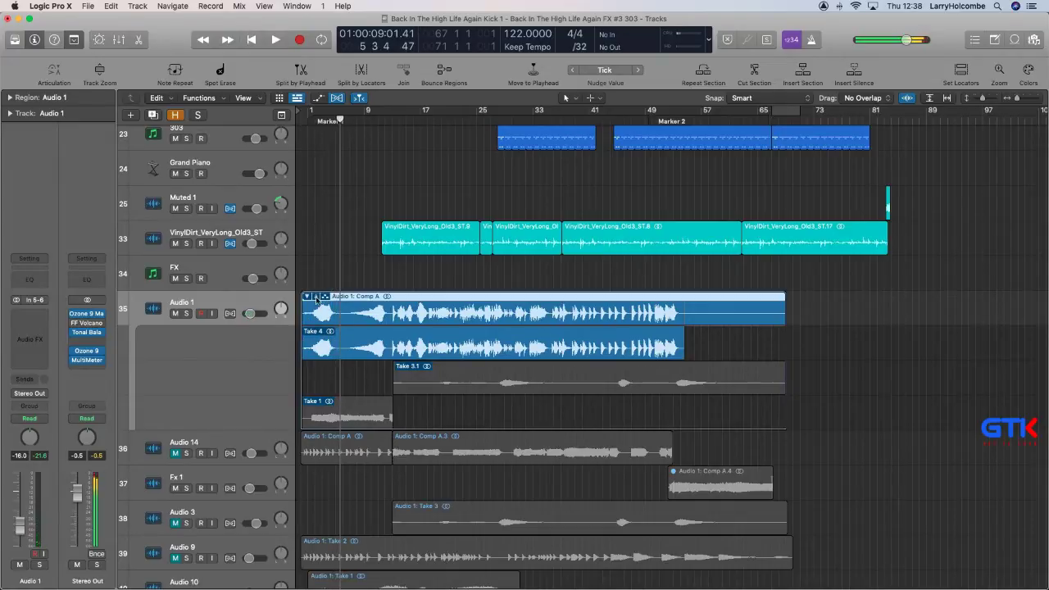
# Unpack the Audio 1 take folder to new tracks.
pyautogui.click(314, 296)
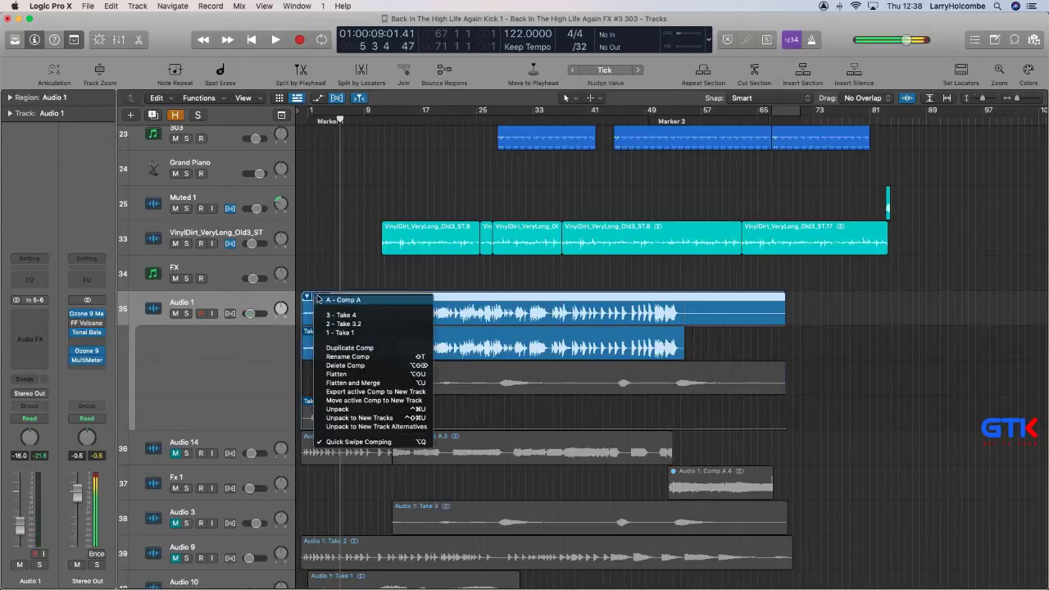
pyautogui.click(360, 418)
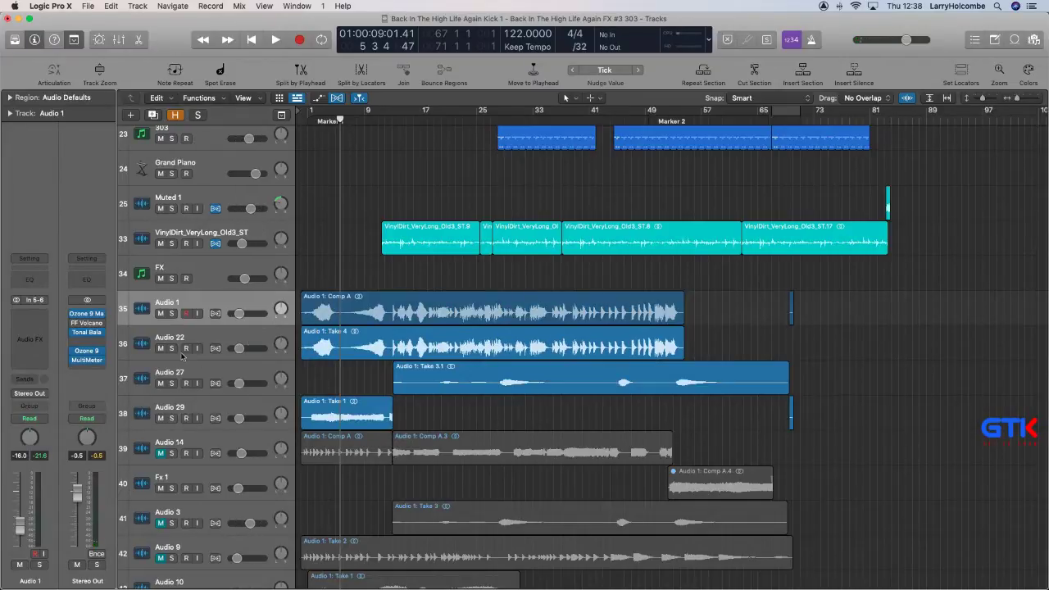
# Delete the long Comp A region from the Audio 1 track and mute the Audio 27 and Audio 29 tracks.
pyautogui.click(484, 316)
pyautogui.press('Delete')
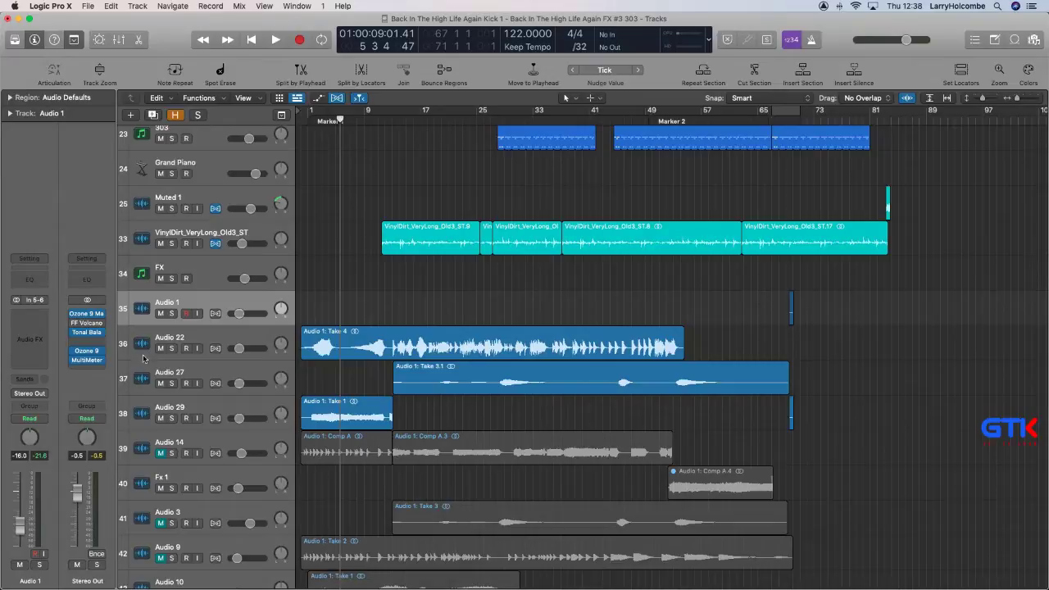
pyautogui.moveTo(161, 383); pyautogui.dragTo(161, 418)
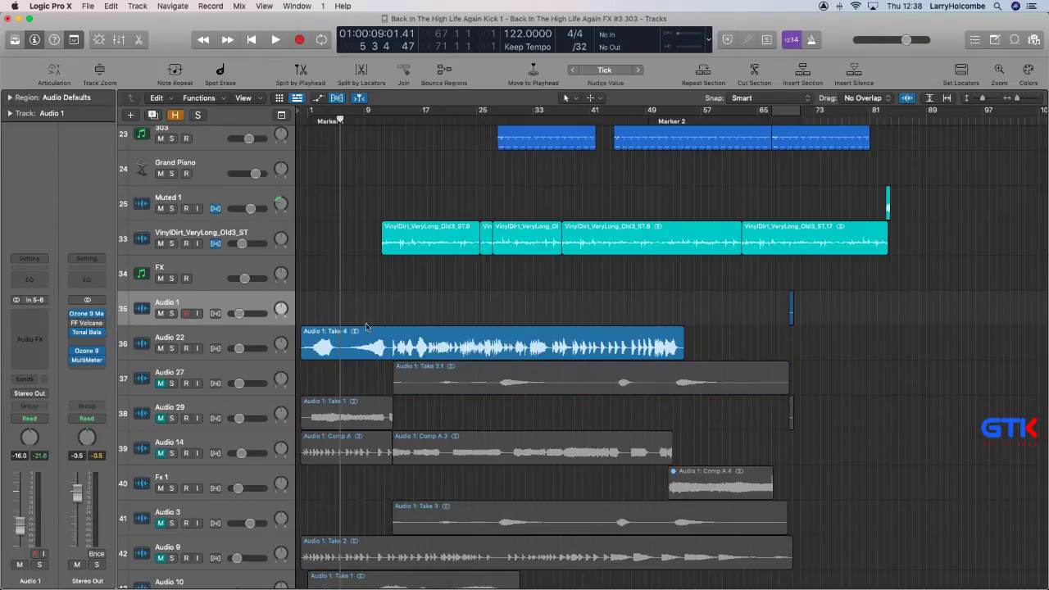
# Split the Take 4 region on Audio 22 at about bar 5, just after its first swell.
pyautogui.click(339, 344)
pyautogui.press('z')
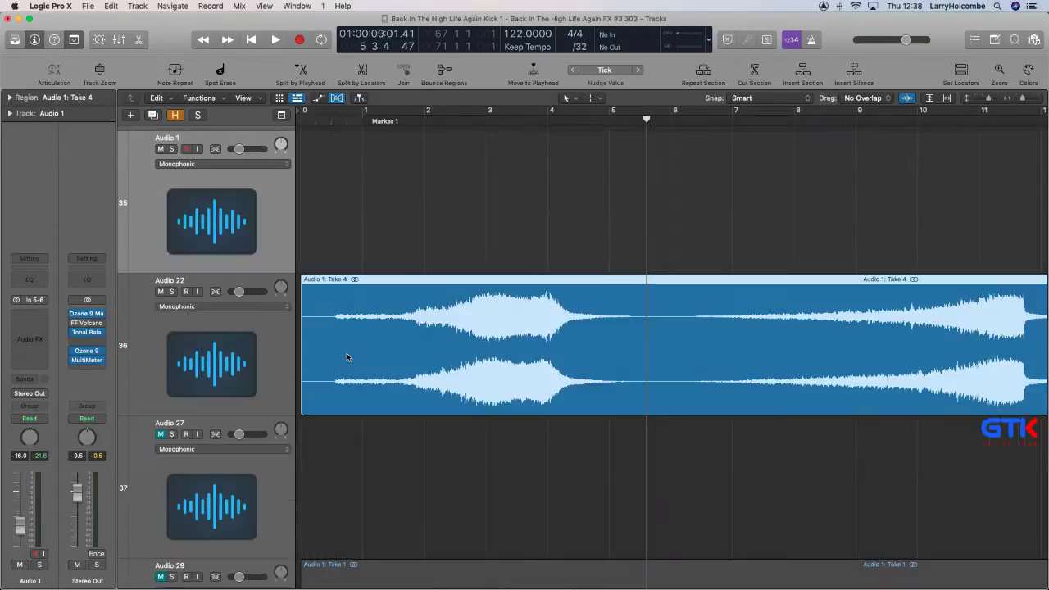
pyautogui.moveTo(601, 304); pyautogui.dragTo(219, 327)
pyautogui.click(443, 317)
pyautogui.press('z')
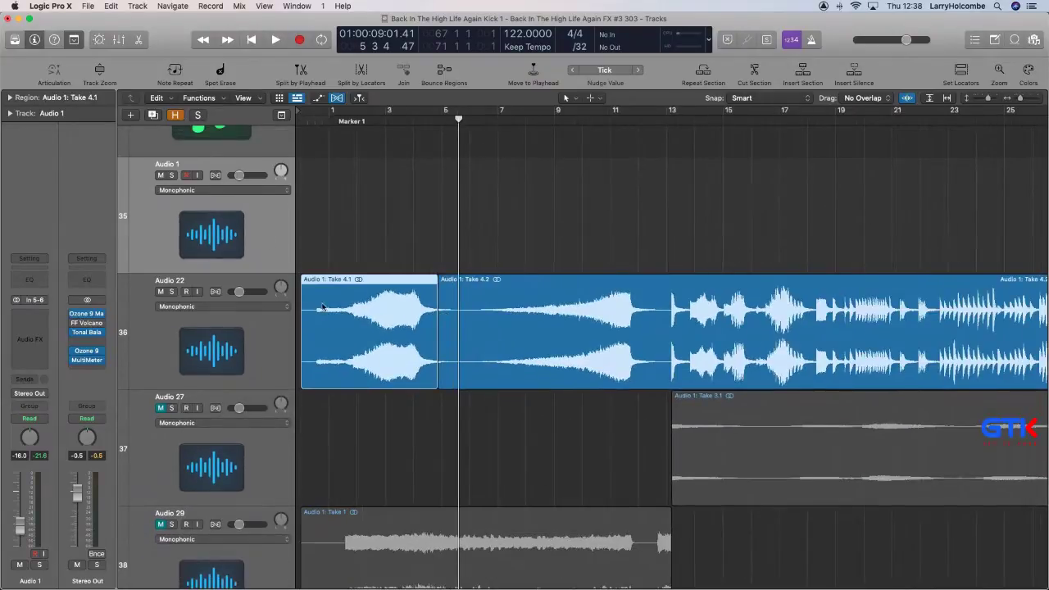
# Duplicate the Audio 22 track without its regions and move the first swell region down onto the new track.
pyautogui.click(236, 347)
pyautogui.press('super+d')
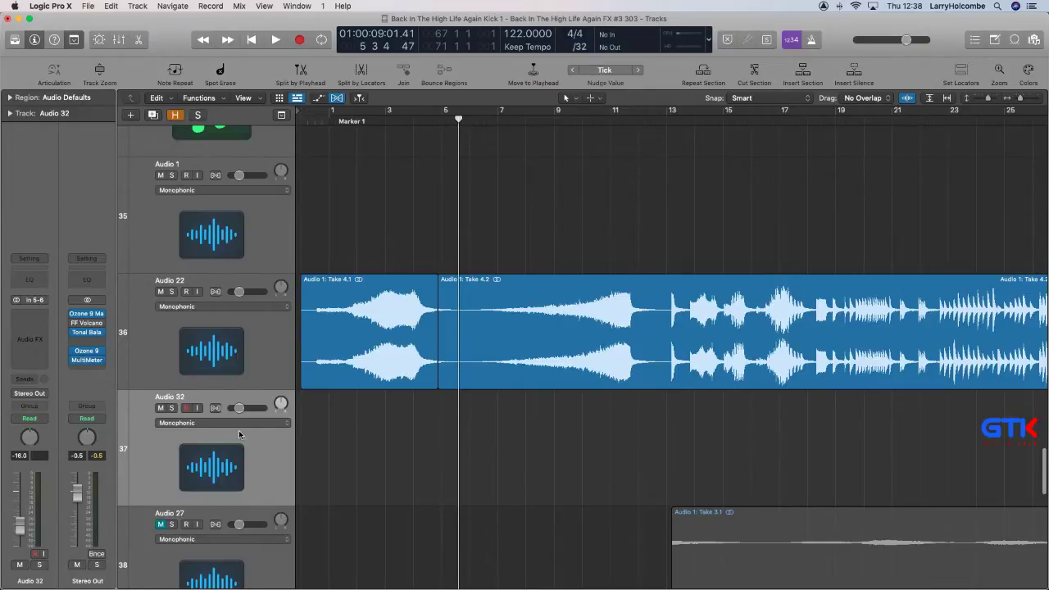
pyautogui.moveTo(347, 340); pyautogui.dragTo(347, 456)
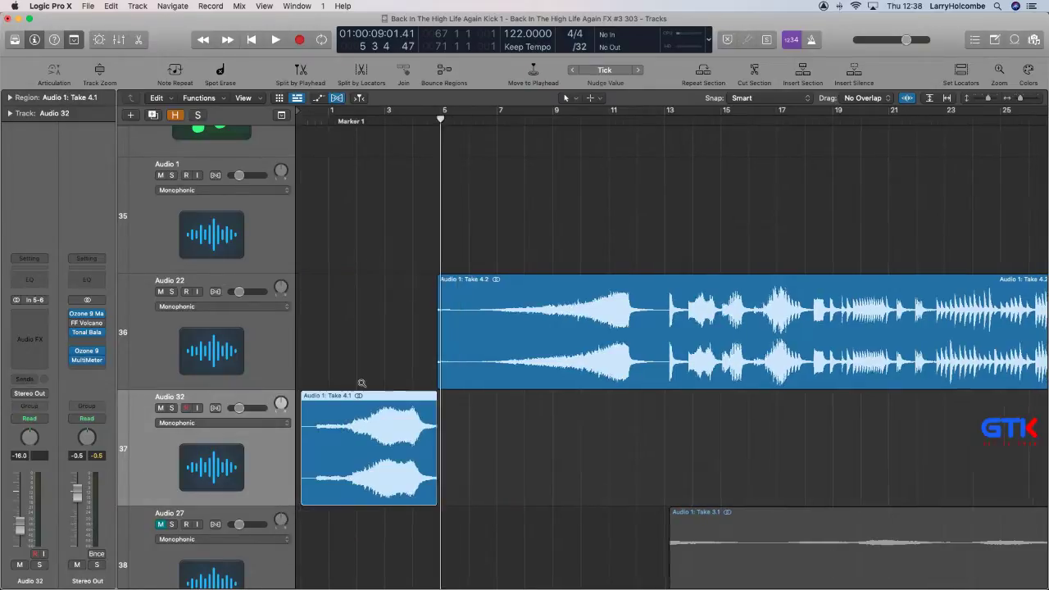
# Move the swell region on Audio 32 so that it starts at about bar 5.
pyautogui.press('z')
pyautogui.press('super+Up')
pyautogui.press('super+Up')
pyautogui.press('super+Up')
pyautogui.press('super+Up')
pyautogui.press('super+Up')
pyautogui.press('super+Up')
pyautogui.press('super+Up')
pyautogui.press('super+Up')
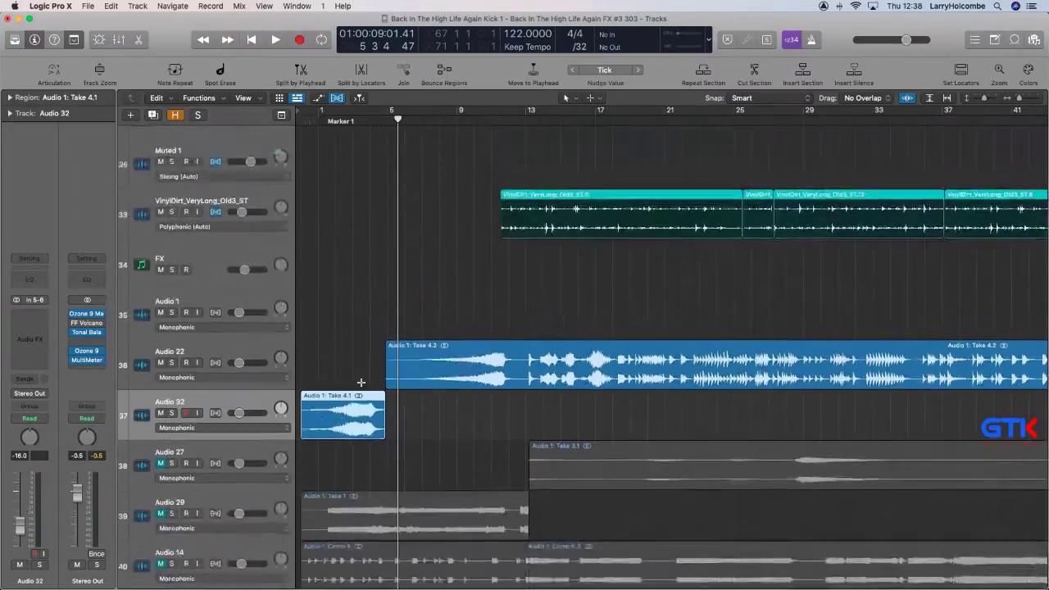
pyautogui.click(358, 338)
pyautogui.moveTo(335, 411); pyautogui.dragTo(399, 408)
# Mute the Audio 22 track and play the moved swell with Audio 32 at -20.0 dB.
pyautogui.click(160, 376)
pyautogui.click(326, 307)
pyautogui.press('space')
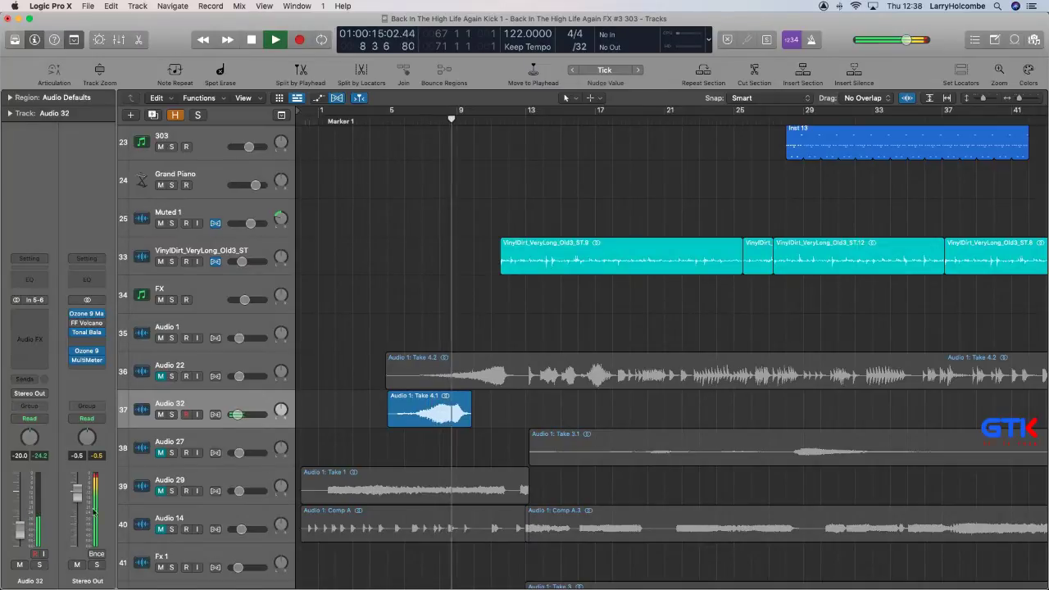
# Move the Audio 32 swell region to start at about bar 7 and play it again from about bar 8.
pyautogui.moveTo(389, 290); pyautogui.dragTo(644, 414)
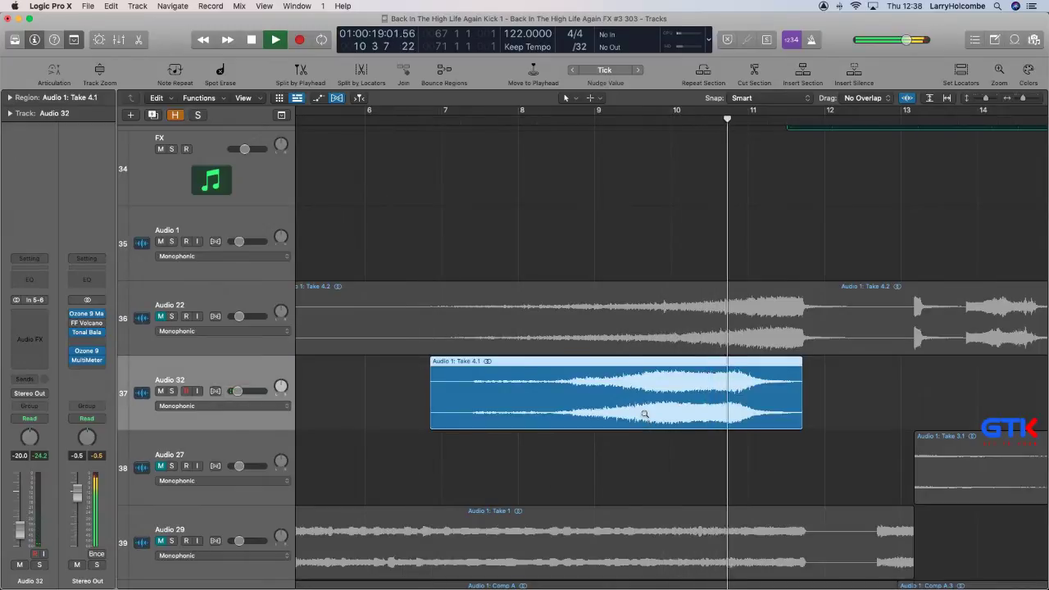
pyautogui.keyDown('ctrl'); pyautogui.keyDown('alt'); pyautogui.click(667, 267); pyautogui.keyUp('alt'); pyautogui.keyUp('ctrl')
pyautogui.click(481, 115)
pyautogui.click(443, 172)
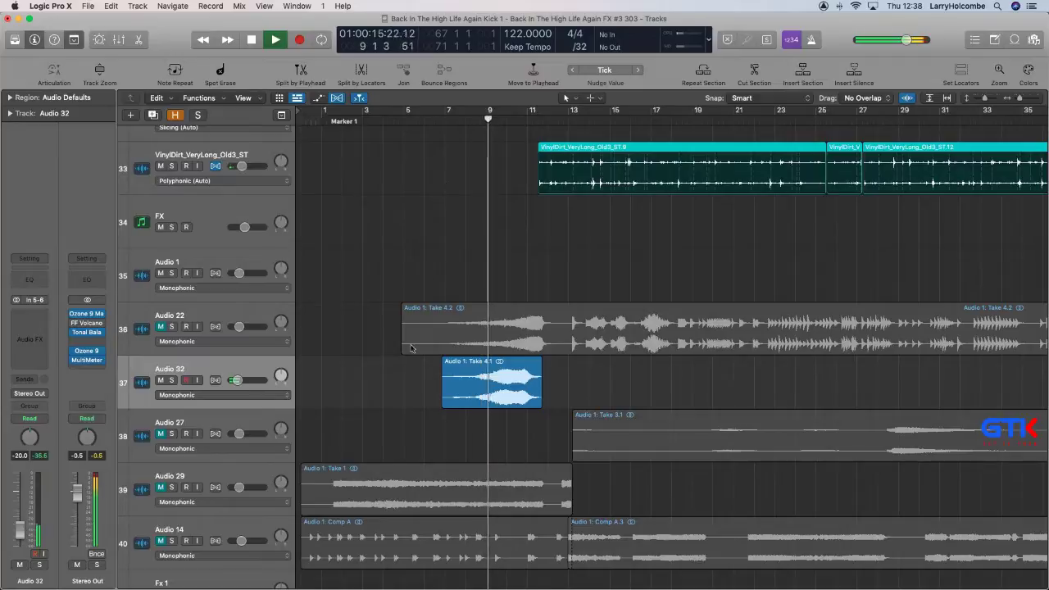
# Add a fade-in of 982 to the Audio 32 swell region and set the track volume to -23.5 dB.
pyautogui.click(453, 384)
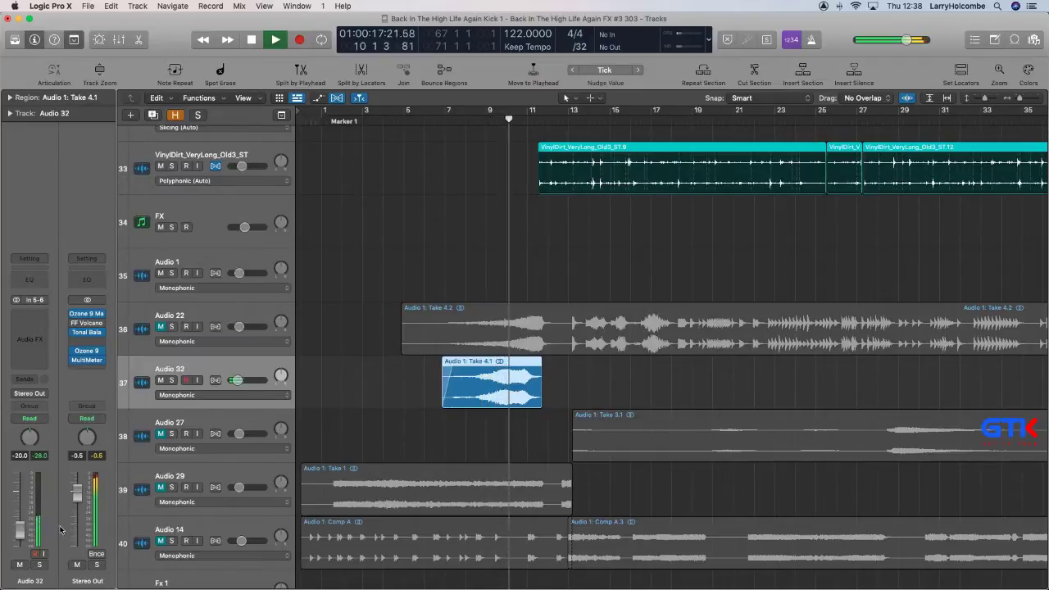
pyautogui.click(375, 259)
# Cut off and delete the tail of the Audio 32 swell region after about bar 11.
pyautogui.moveTo(462, 245); pyautogui.dragTo(605, 517)
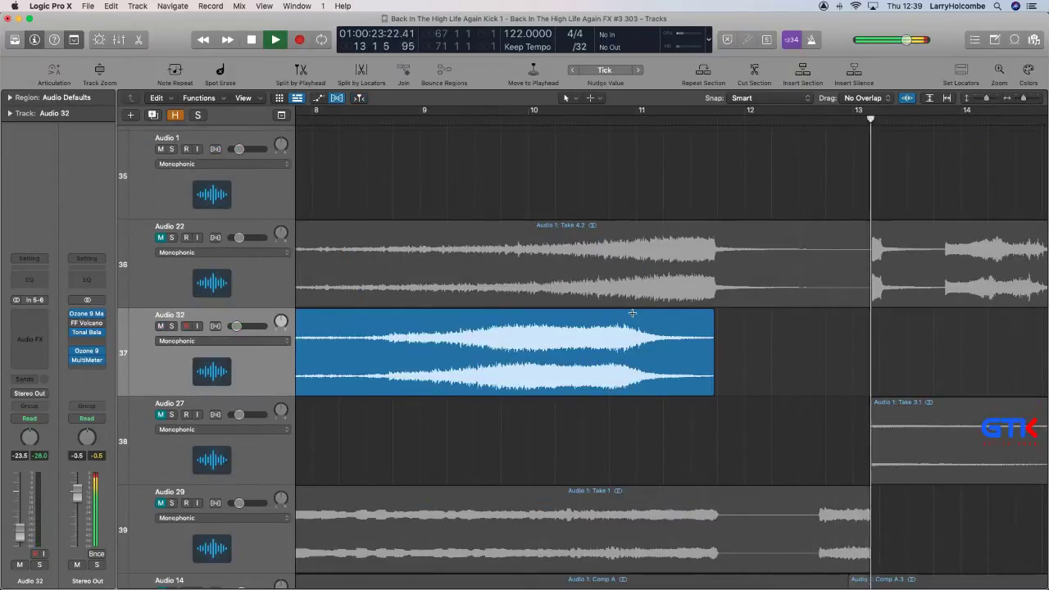
pyautogui.moveTo(642, 340); pyautogui.dragTo(775, 344)
pyautogui.press('Delete')
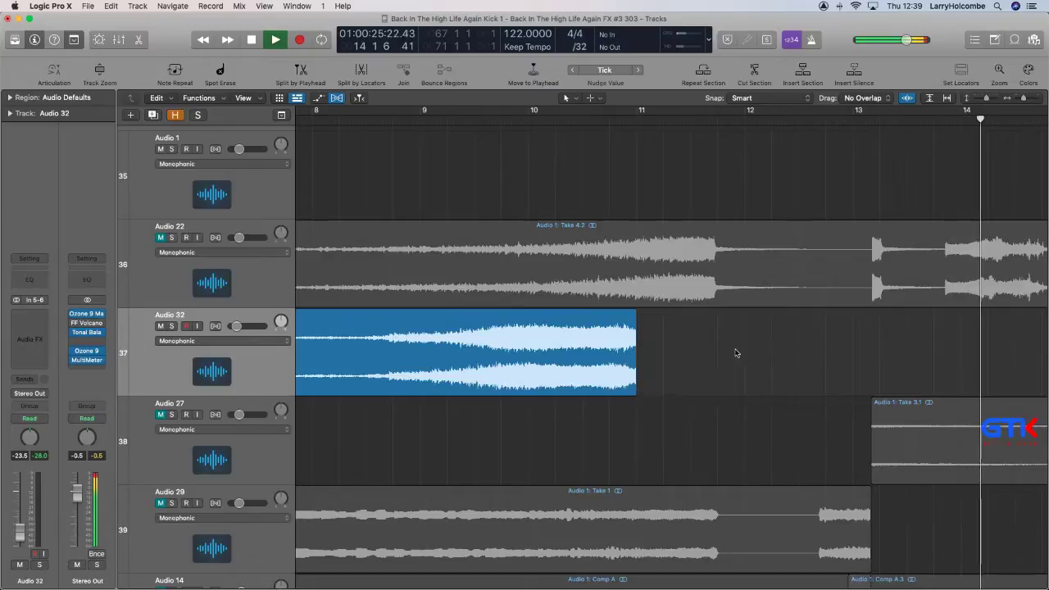
# Set the trimmed swell region's fade-out to 2 in its region parameters.
pyautogui.click(9, 97)
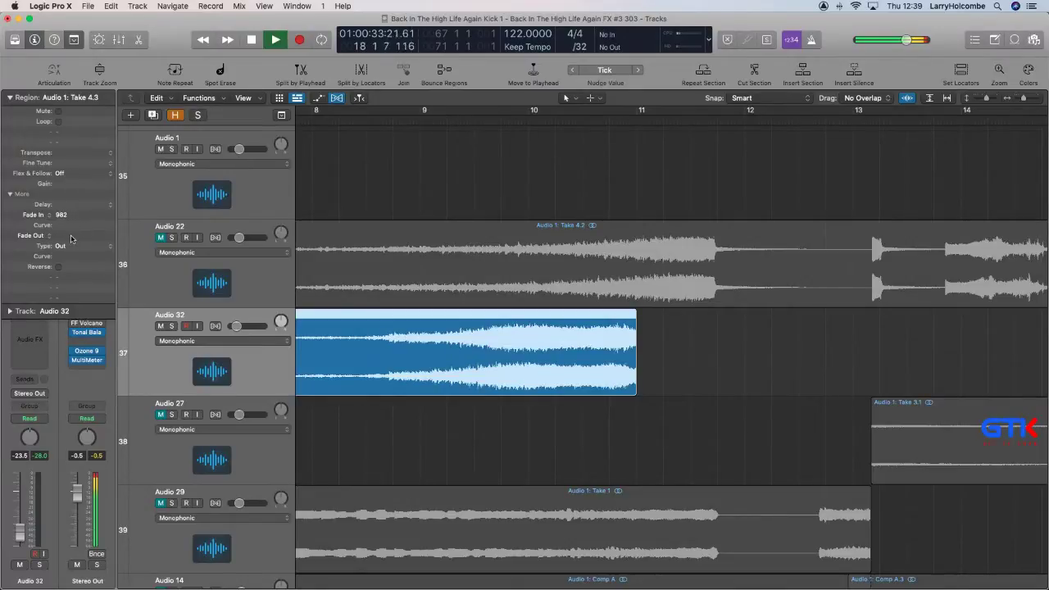
pyautogui.scroll(-6, 356, 235)
pyautogui.hscroll(-2, 356, 234)
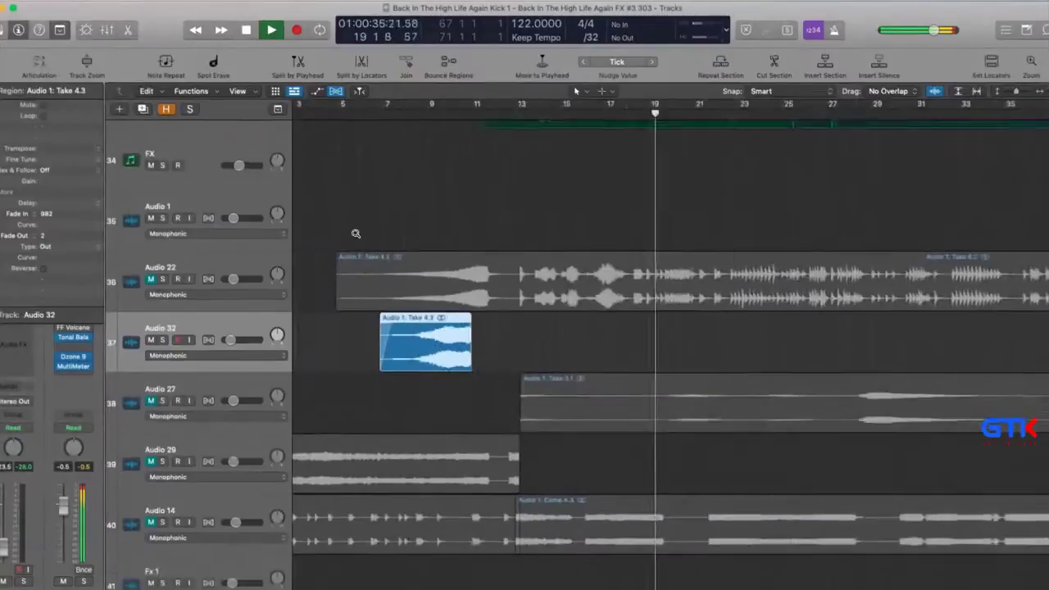
pyautogui.scroll(2, 354, 236)
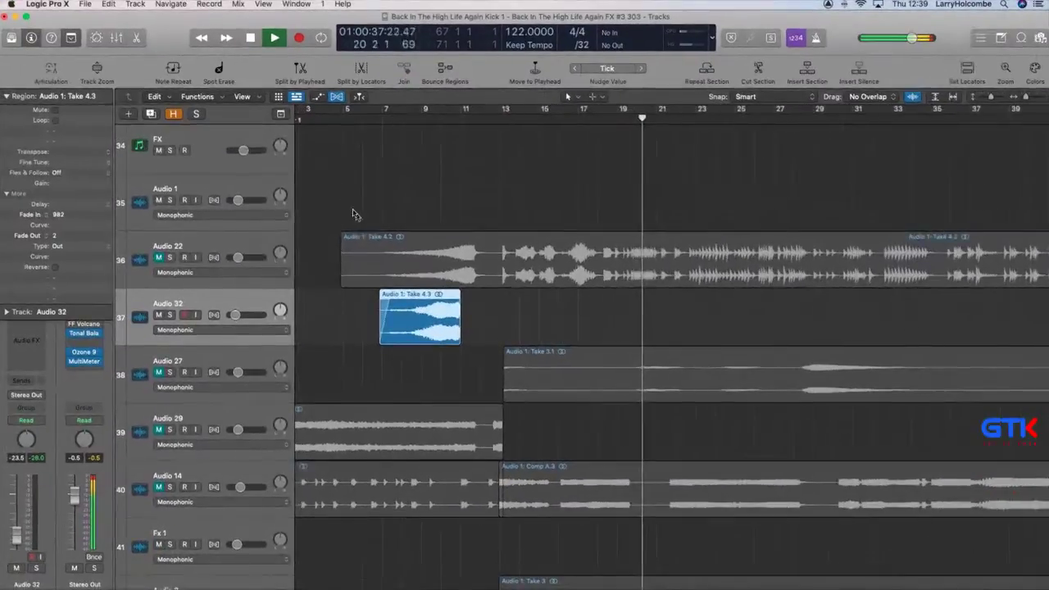
# Mute Audio 32, unmute Audio 22 and listen to the original swell from about bar 7.
pyautogui.click(399, 119)
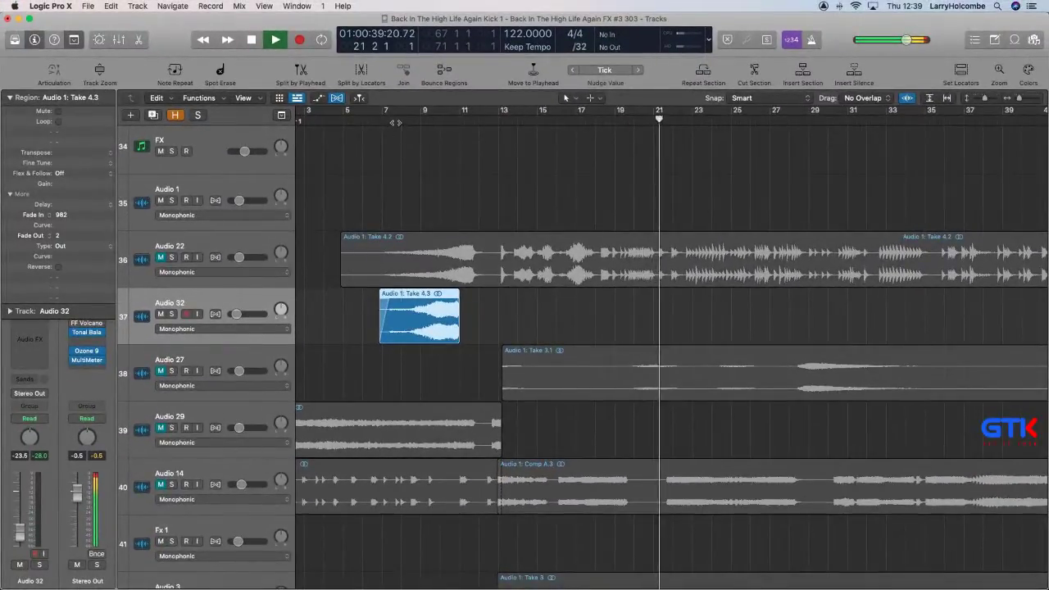
pyautogui.click(160, 314)
pyautogui.click(160, 257)
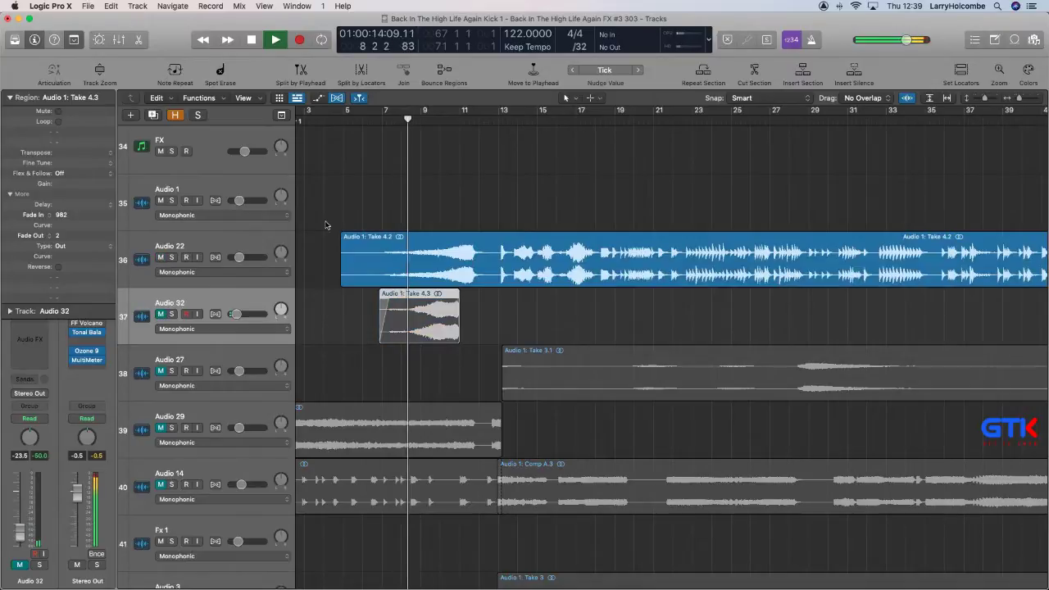
pyautogui.click(410, 148)
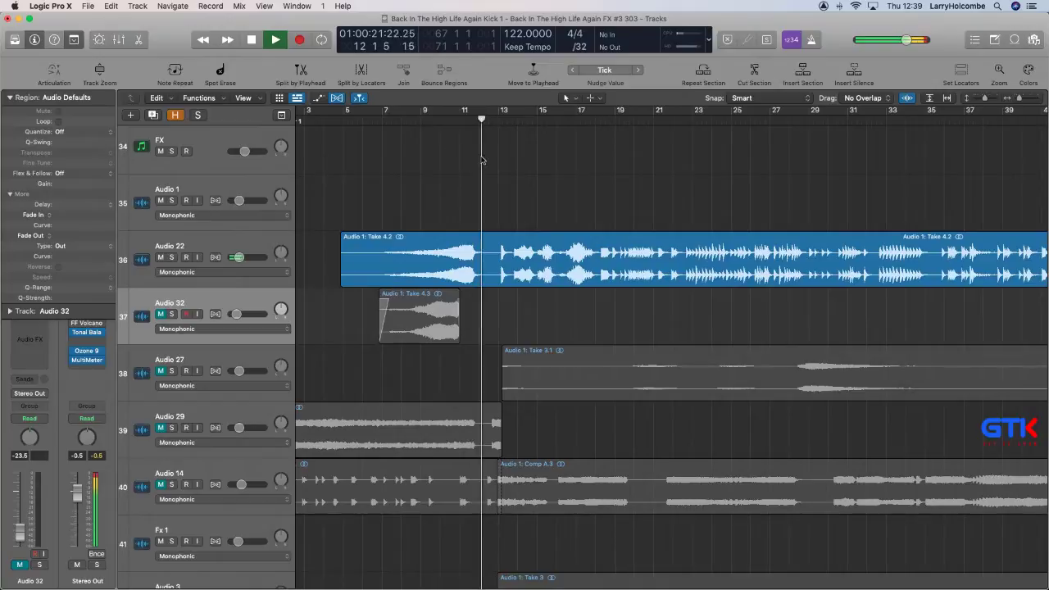
# Stop playback, cut out Audio 22's decaying tail between about bars 11.7 and 12.7 and move it onto Audio 32 directly after the swell.
pyautogui.keyDown('ctrl'); pyautogui.keyDown('alt'); pyautogui.moveTo(417, 201); pyautogui.dragTo(591, 410); pyautogui.keyUp('alt'); pyautogui.keyUp('ctrl')
pyautogui.press('space')
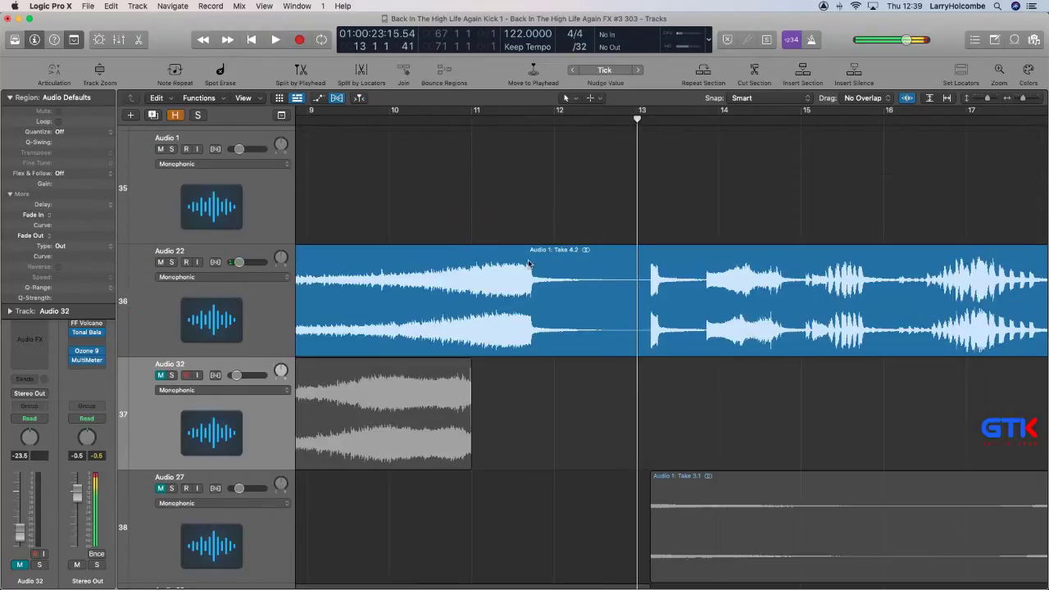
pyautogui.keyDown('super'); pyautogui.moveTo(532, 259); pyautogui.dragTo(614, 339); pyautogui.keyUp('super')
pyautogui.click(583, 314)
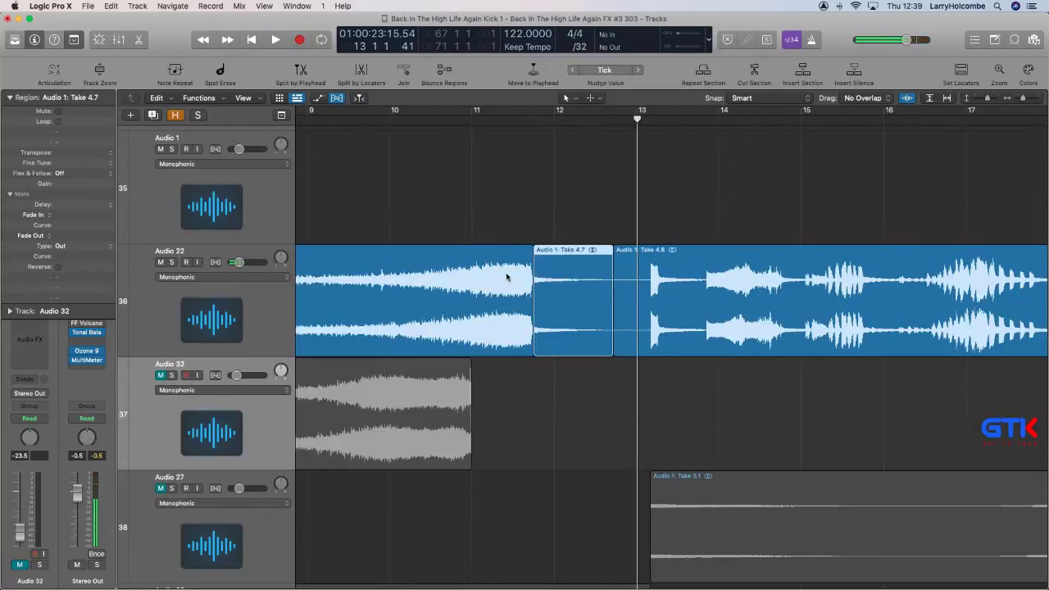
pyautogui.click(520, 276)
pyautogui.scroll(-1, 336, 272)
pyautogui.moveTo(549, 281); pyautogui.dragTo(490, 383)
# Mute Audio 22, unmute Audio 32 and play the swell with its new tail from bar 10.
pyautogui.click(391, 115)
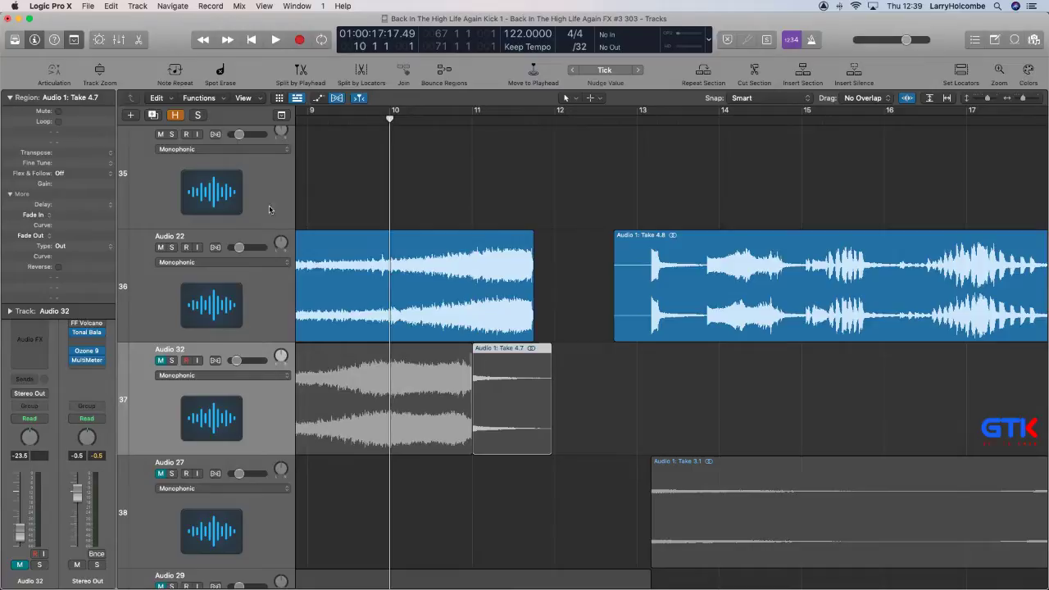
pyautogui.click(160, 247)
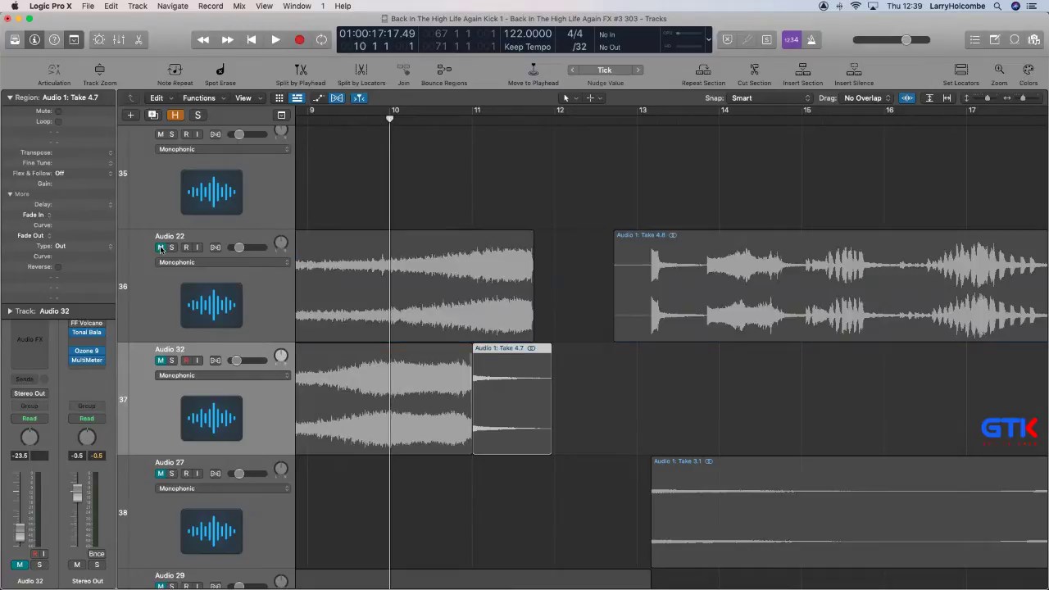
pyautogui.click(161, 361)
pyautogui.press('space')
pyautogui.press('super+Left')
pyautogui.press('super+Left')
pyautogui.press('super+Up')
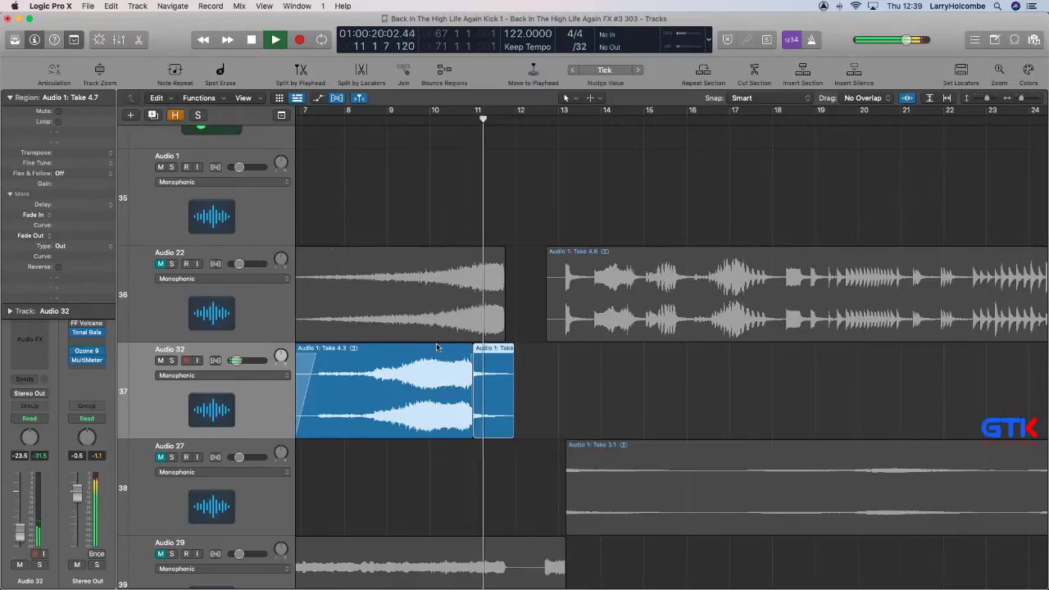
# Move the tail and swell regions on Audio 32 about half a bar later.
pyautogui.moveTo(498, 380); pyautogui.dragTo(518, 380)
pyautogui.moveTo(428, 378); pyautogui.dragTo(449, 377)
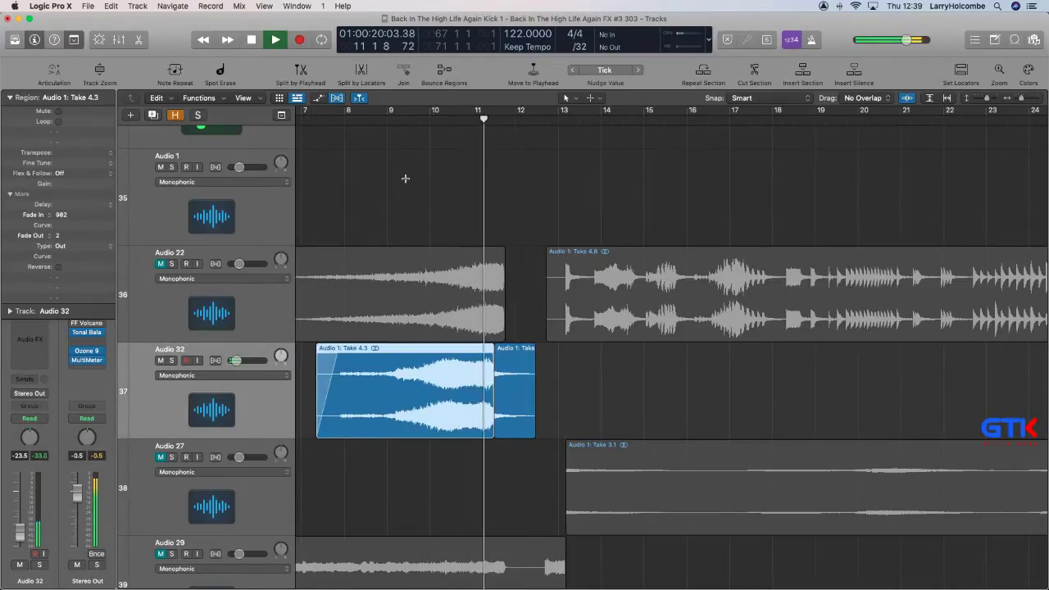
# Unmute the Audio 22 track to hear it together with the Audio 32 swell.
pyautogui.press('super+Up')
pyautogui.press('super+Up')
pyautogui.press('super+Up')
pyautogui.press('super+Up')
pyautogui.press('super+Up')
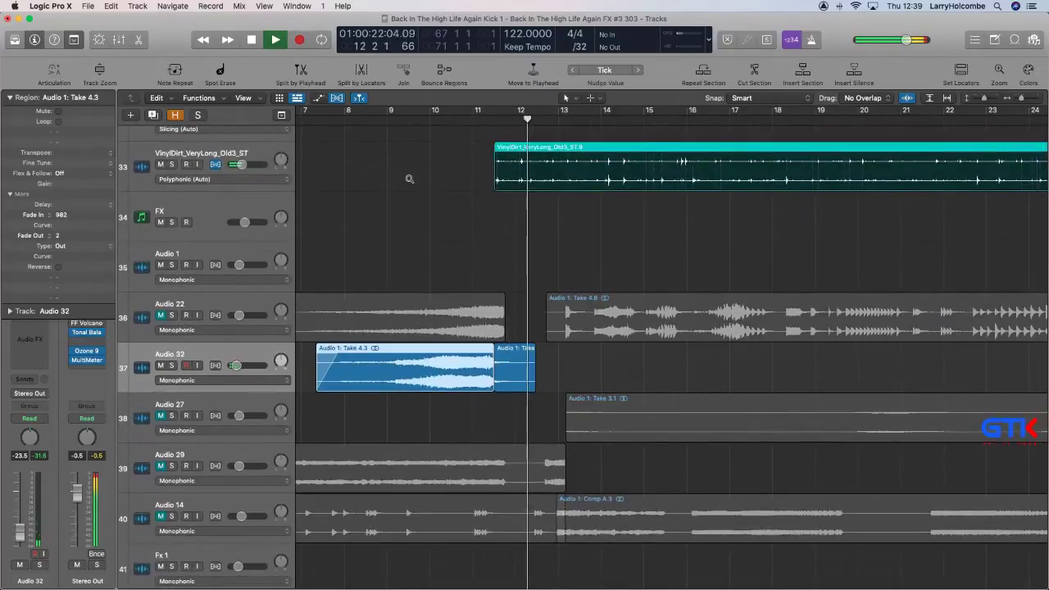
pyautogui.scroll(-3, 333, 241)
pyautogui.click(160, 316)
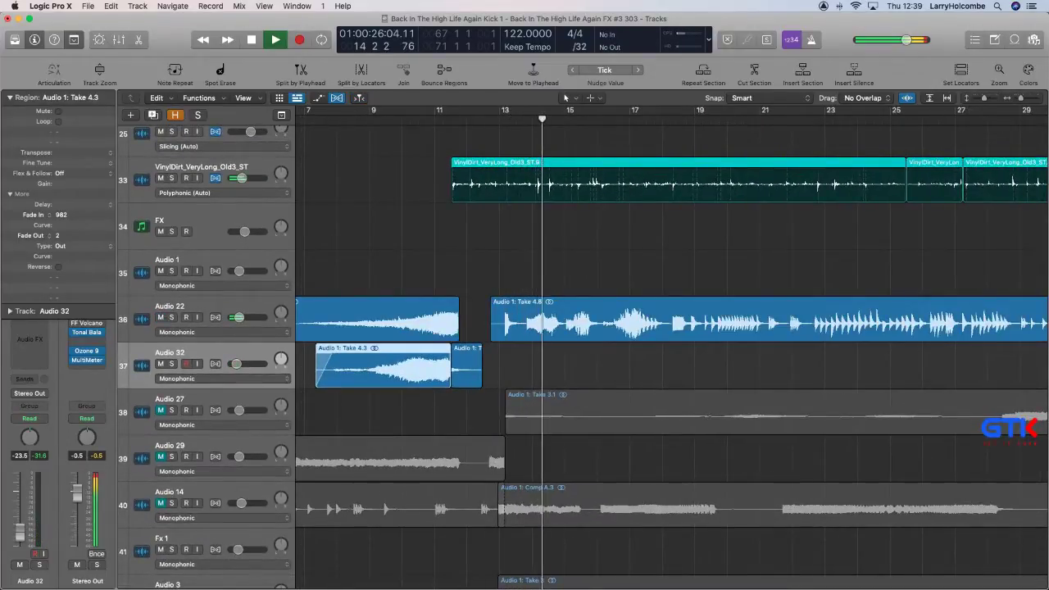
# Split two phrases out of Audio 22's long take, at about bars 15 to 15.8 and bars 16.2 to 18.1.
pyautogui.keyDown('ctrl'); pyautogui.keyDown('alt'); pyautogui.click(475, 233); pyautogui.keyUp('alt'); pyautogui.keyUp('ctrl')
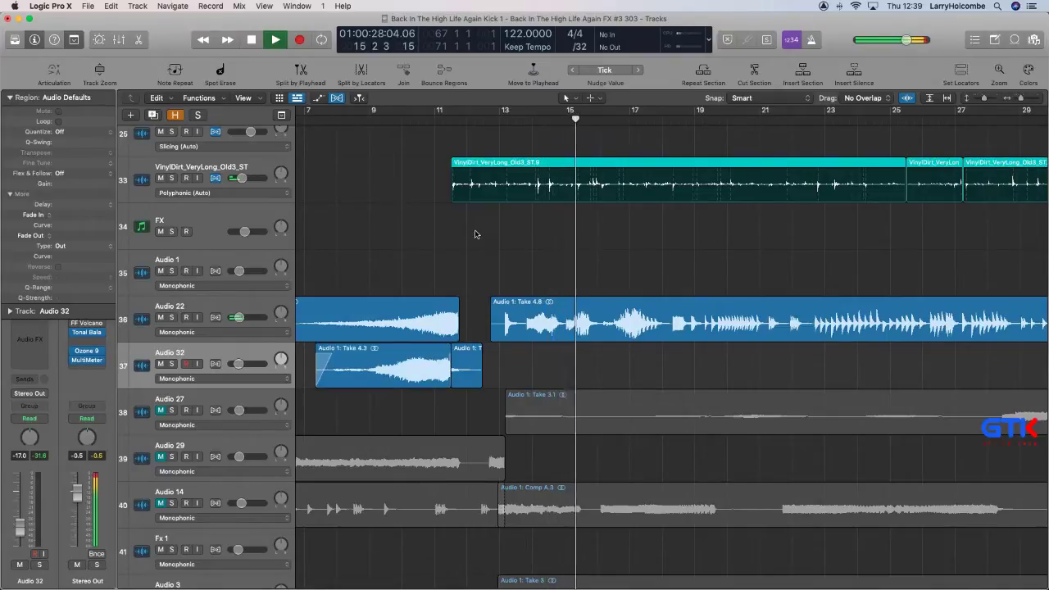
pyautogui.moveTo(521, 249); pyautogui.dragTo(636, 396)
pyautogui.hscroll(2, 587, 283)
pyautogui.hscroll(-2, 588, 283)
pyautogui.moveTo(588, 283); pyautogui.dragTo(761, 299)
pyautogui.click(699, 297)
pyautogui.keyDown('ctrl'); pyautogui.keyDown('alt'); pyautogui.click(700, 296); pyautogui.keyUp('alt'); pyautogui.keyUp('ctrl')
pyautogui.moveTo(653, 292); pyautogui.dragTo(741, 304)
pyautogui.click(741, 305)
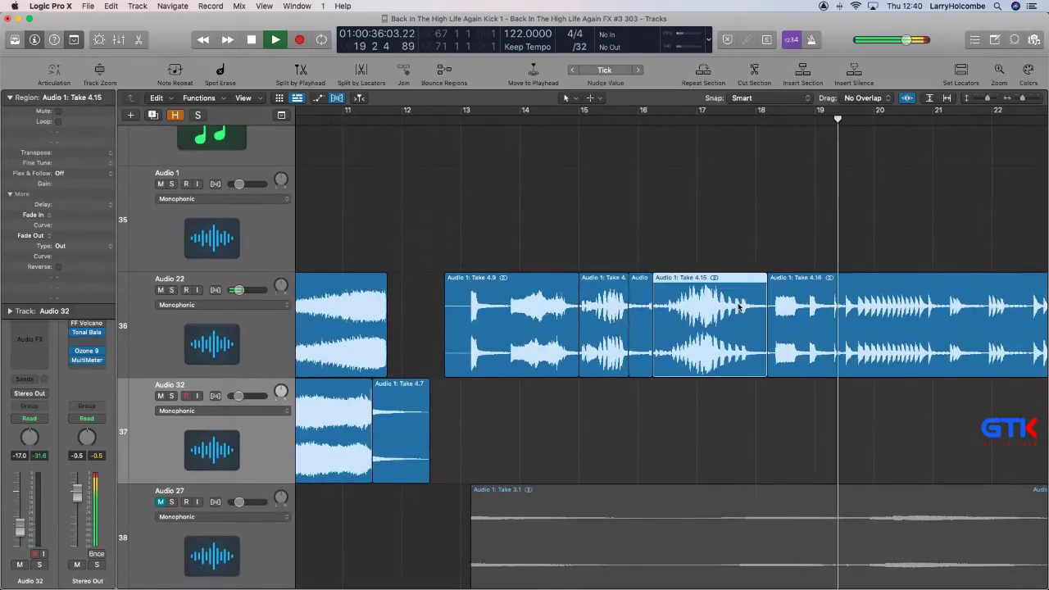
# Colour the two separated Audio 22 phrases around bars 15 and 17 magenta.
pyautogui.hotkey('alt', 'c')
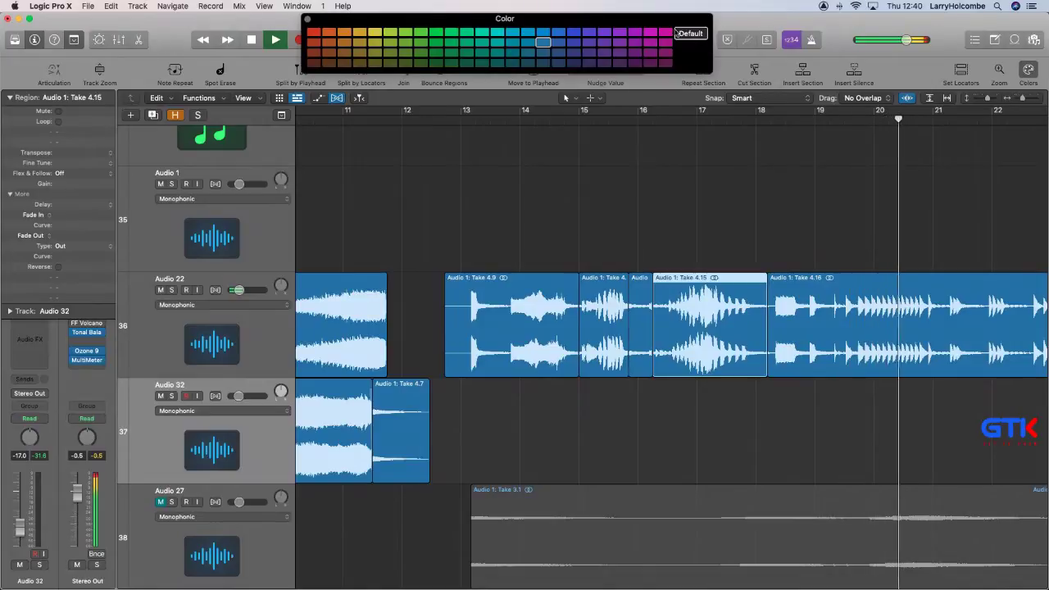
pyautogui.click(667, 31)
pyautogui.press('Left')
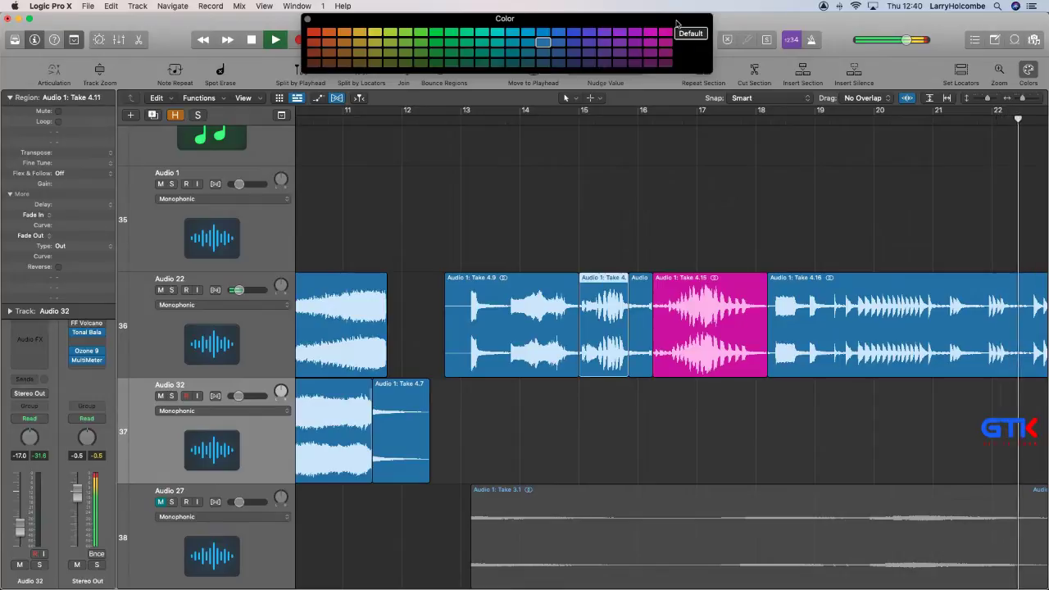
pyautogui.click(665, 33)
pyautogui.scroll(-5, 683, 143)
pyautogui.click(651, 154)
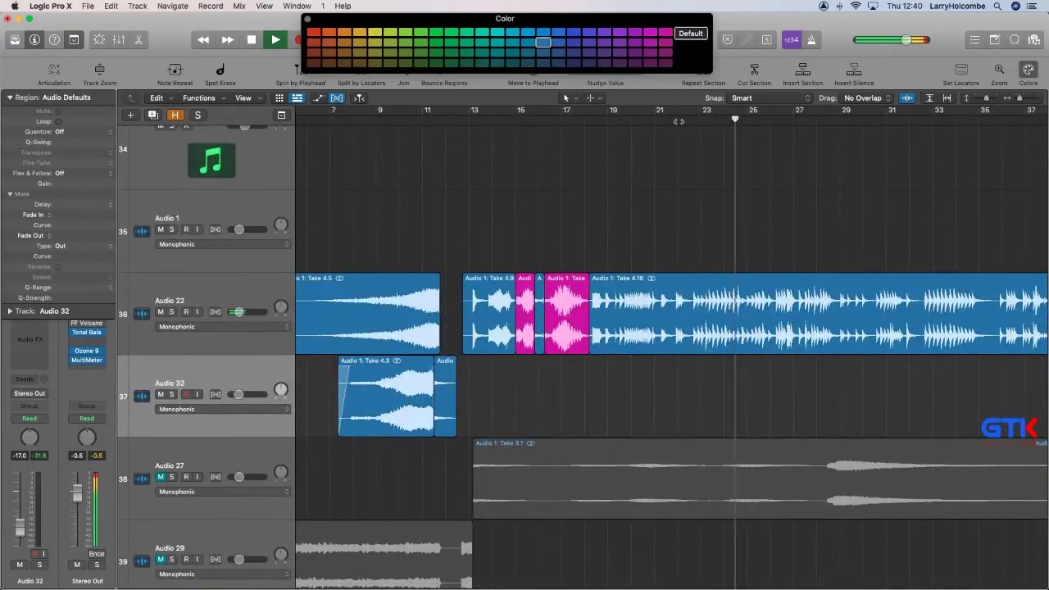
# Isolate Audio 22's phrase at about bars 23 to 25 as a magenta region and delete the blue audio directly before it.
pyautogui.moveTo(695, 275); pyautogui.dragTo(747, 281)
pyautogui.click(728, 292)
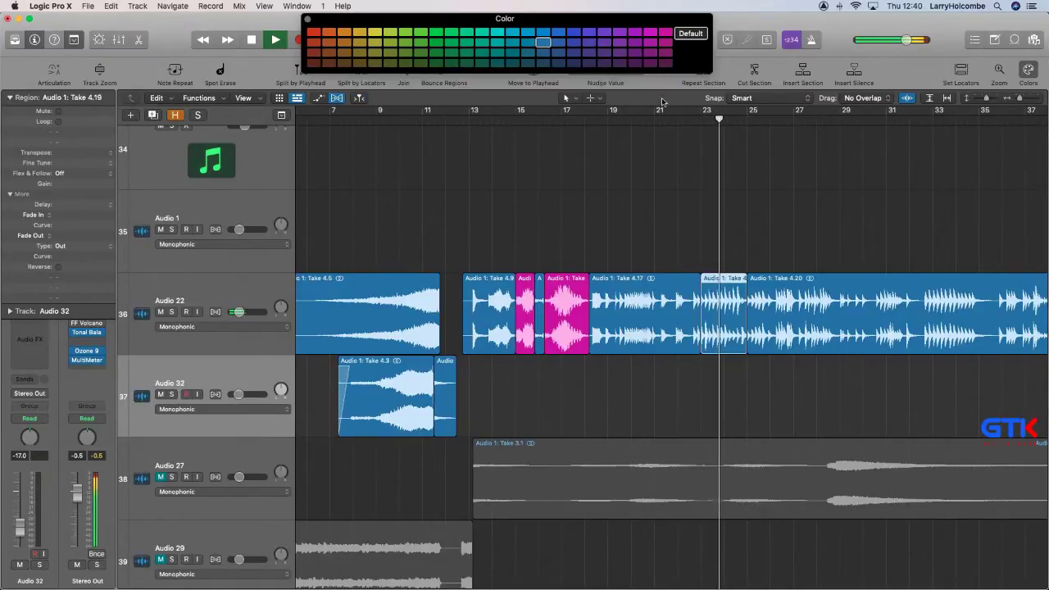
pyautogui.click(665, 33)
pyautogui.click(670, 312)
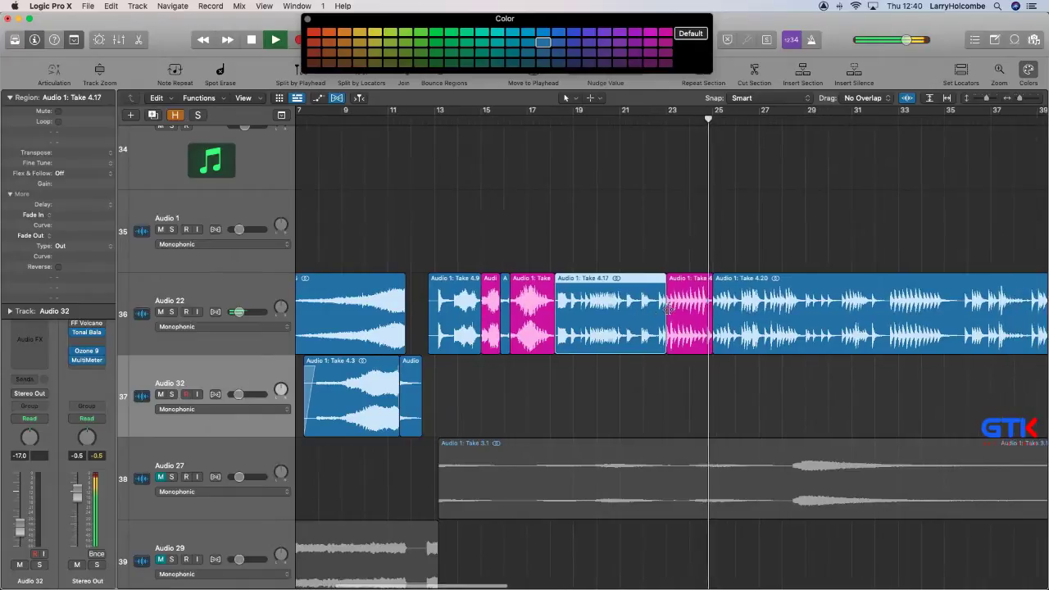
pyautogui.press('Delete')
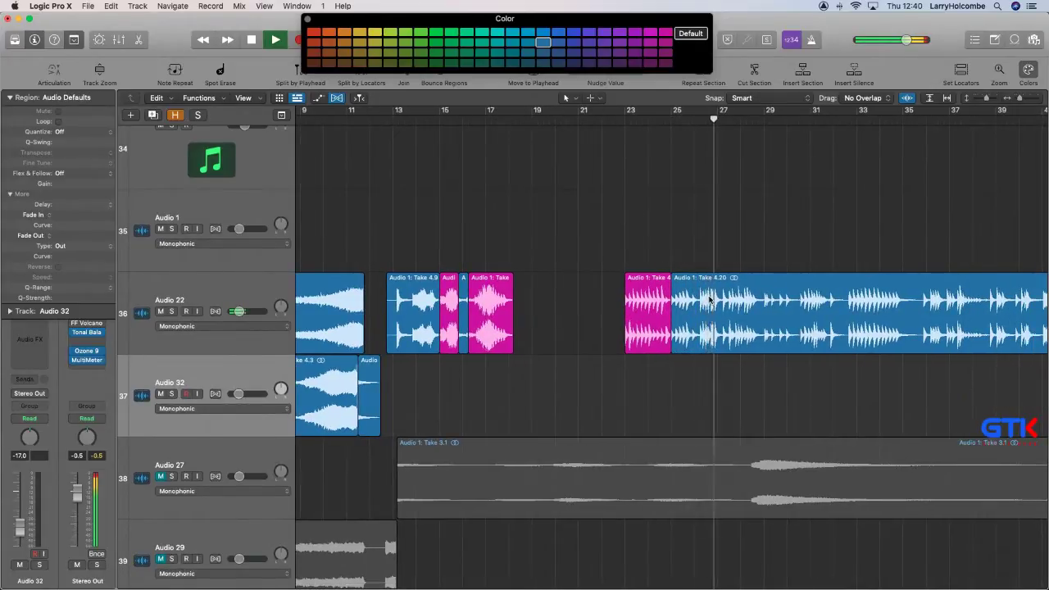
# Isolate Audio 22's phrase at about bars 32 to 35 as a magenta region and delete the blue audio before it.
pyautogui.moveTo(671, 346); pyautogui.dragTo(717, 347)
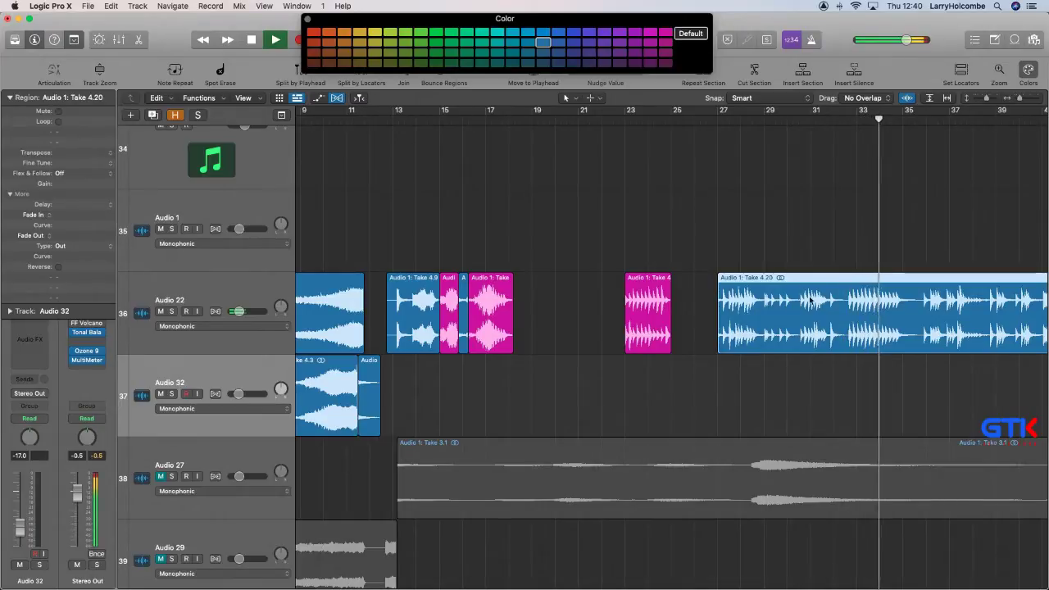
pyautogui.moveTo(843, 298); pyautogui.dragTo(915, 299)
pyautogui.click(889, 299)
pyautogui.click(665, 32)
pyautogui.scroll(-3, 714, 188)
pyautogui.click(719, 285)
pyautogui.press('BackSpace')
# Move the opening swell region from Audio 22 down to Audio 32, starting at about bar 24.
pyautogui.hscroll(2, 720, 284)
pyautogui.scroll(-2, 720, 284)
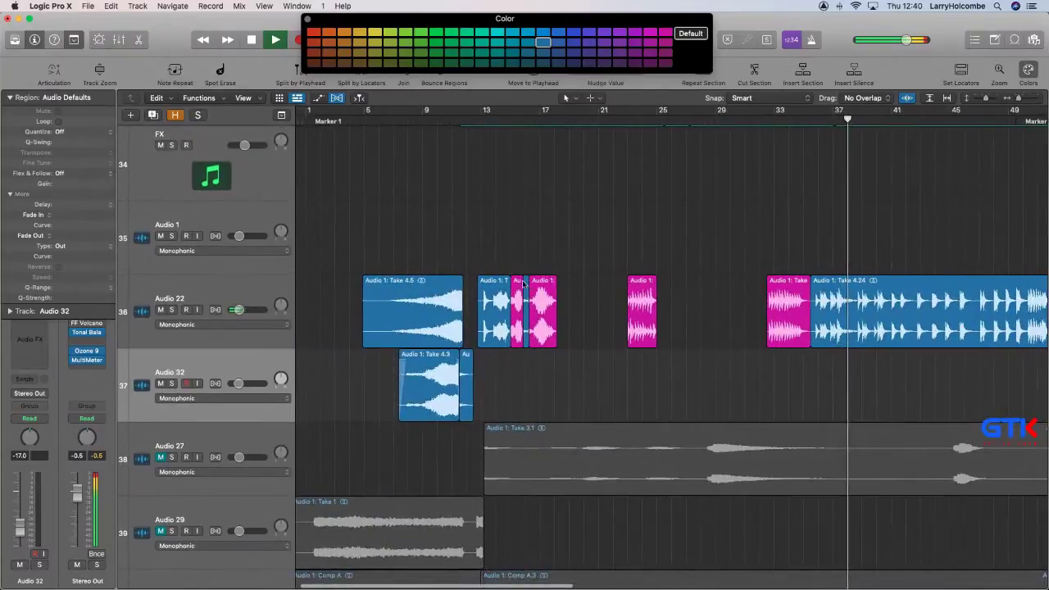
pyautogui.scroll(-1, 492, 296)
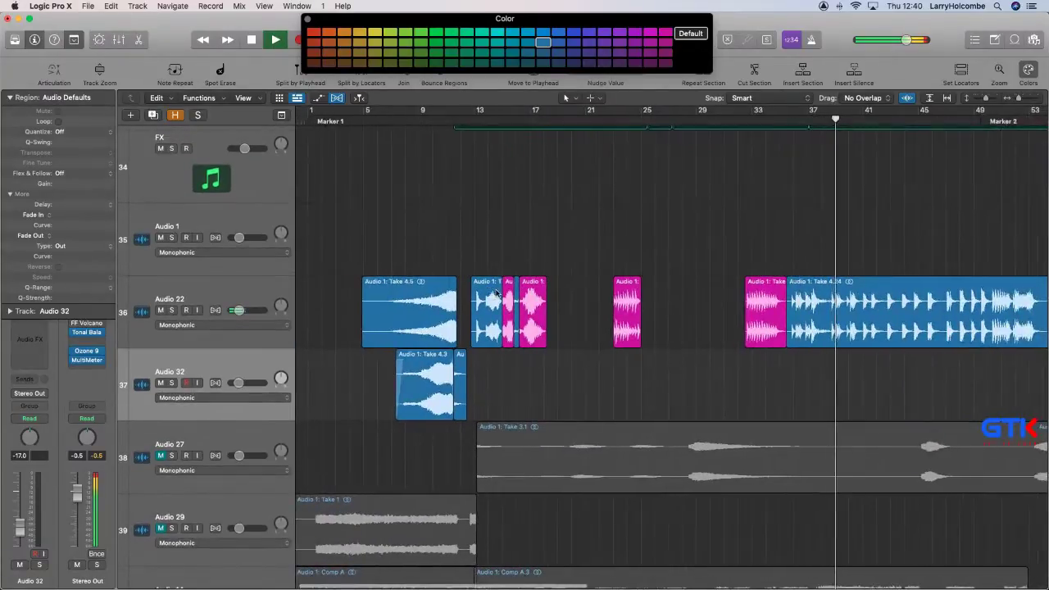
pyautogui.scroll(2, 459, 316)
pyautogui.moveTo(416, 330); pyautogui.dragTo(674, 399)
pyautogui.scroll(-1, 659, 302)
pyautogui.click(640, 281)
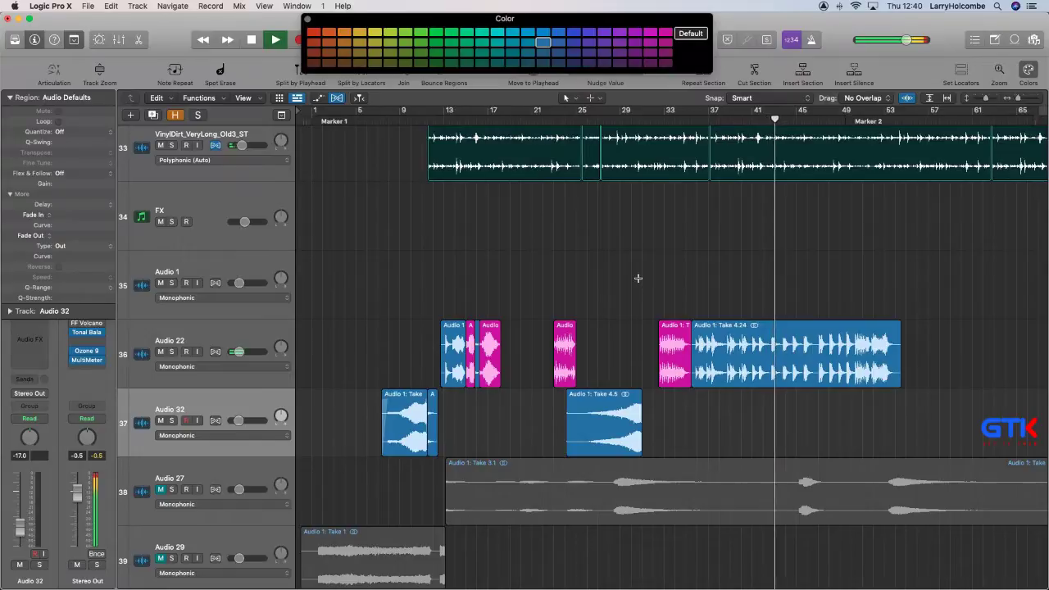
# Delete the remaining blue audio after the last magenta region on Audio 22.
pyautogui.press('super+Up')
pyautogui.scroll(-3, 640, 281)
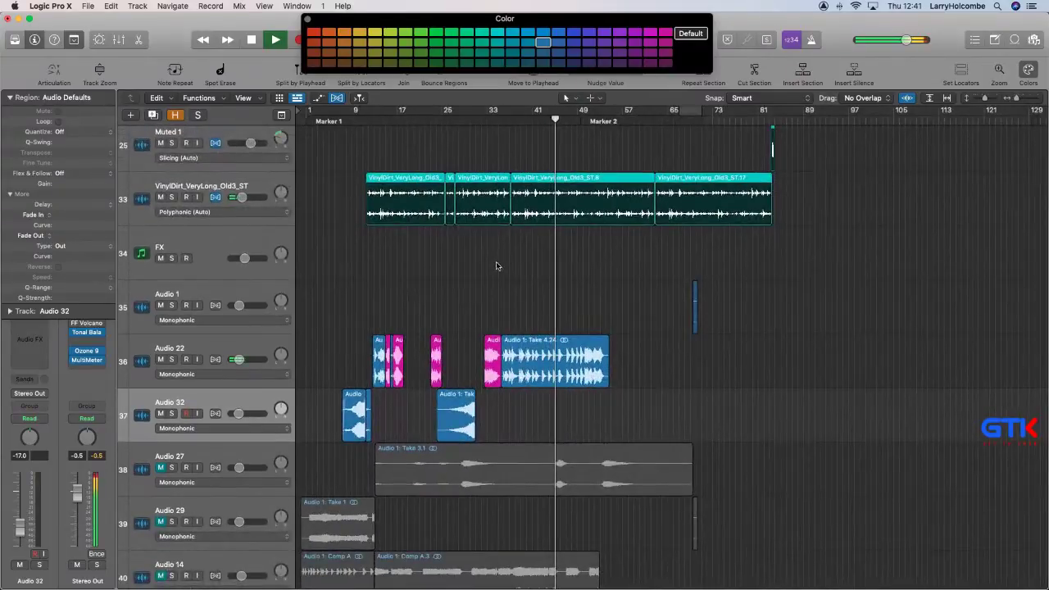
pyautogui.scroll(-1, 483, 265)
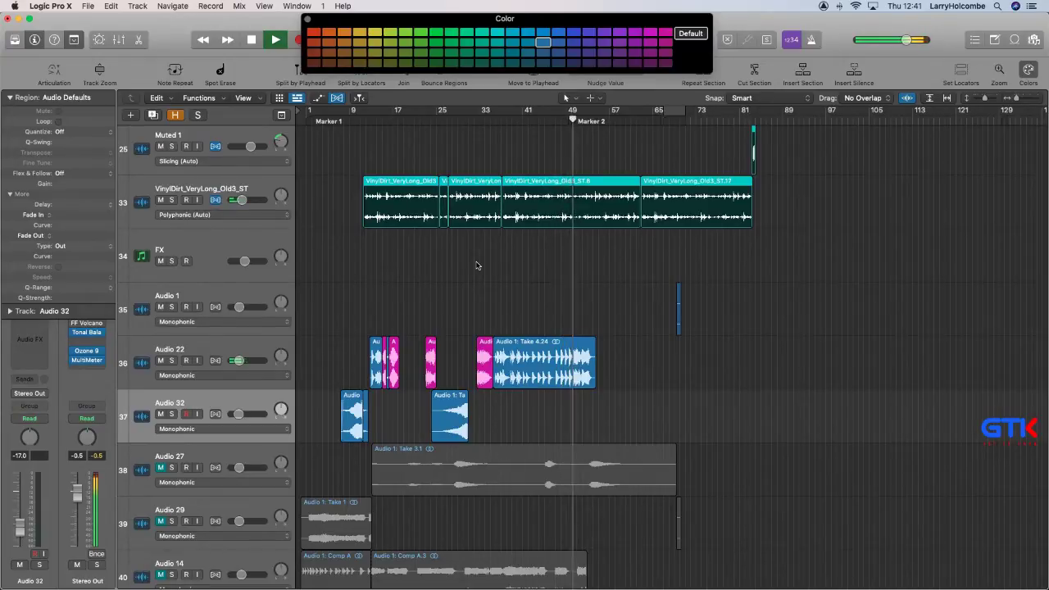
pyautogui.scroll(-1, 514, 301)
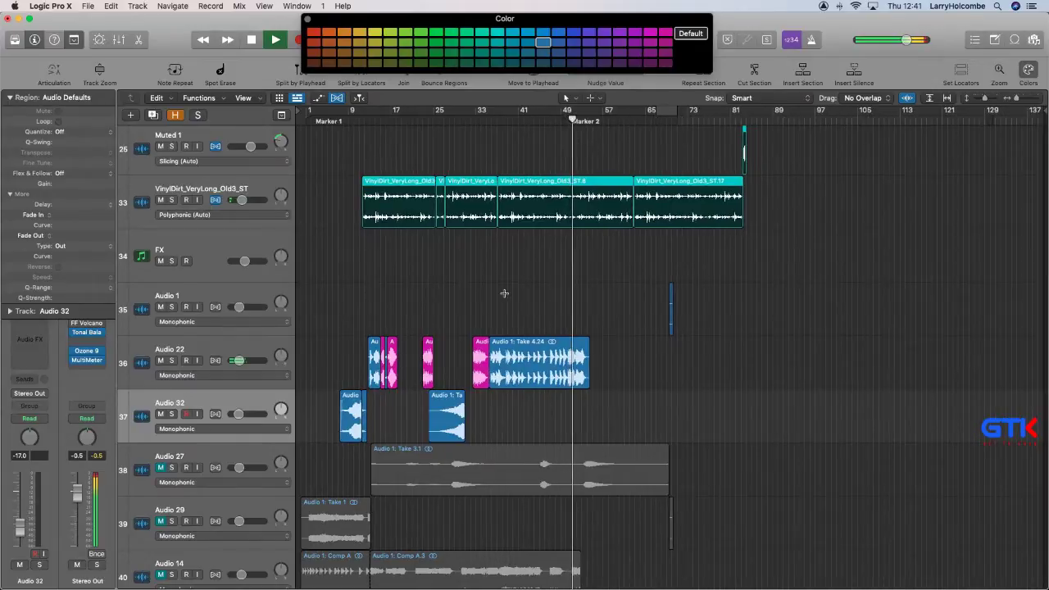
pyautogui.press('super+Up')
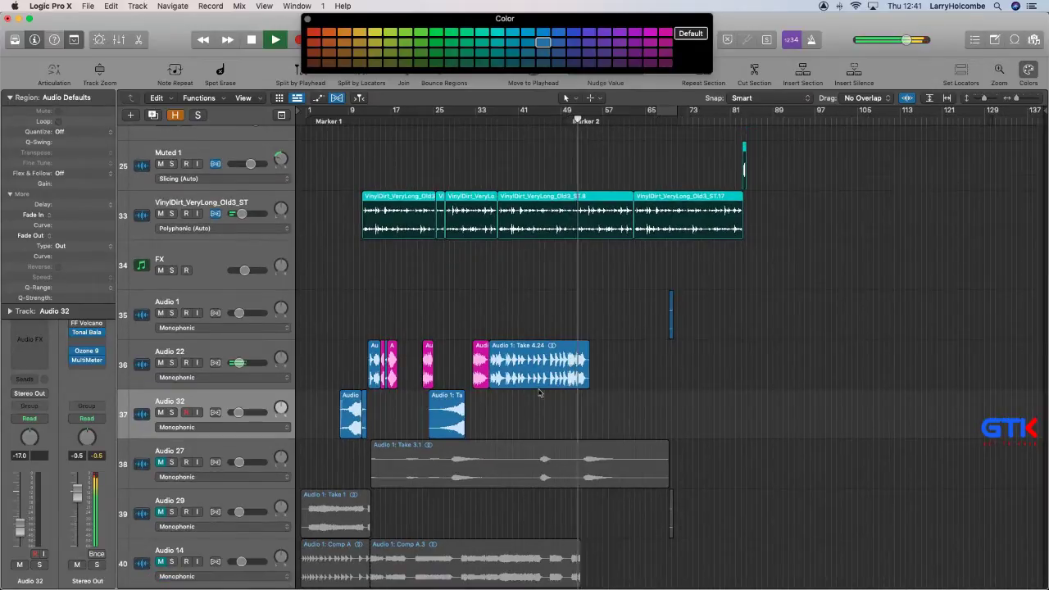
pyautogui.click(534, 359)
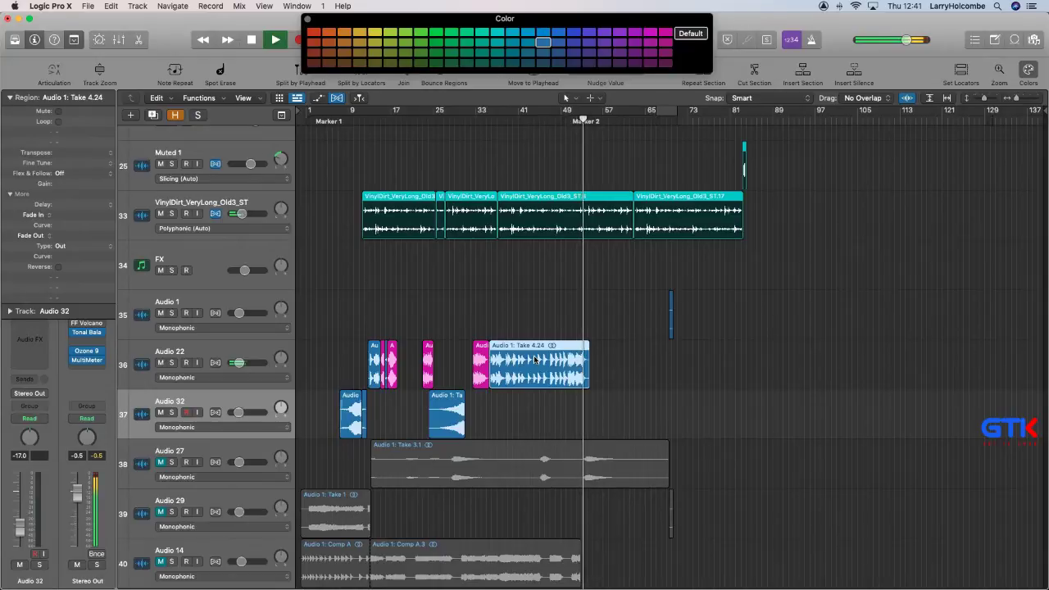
pyautogui.press('Delete')
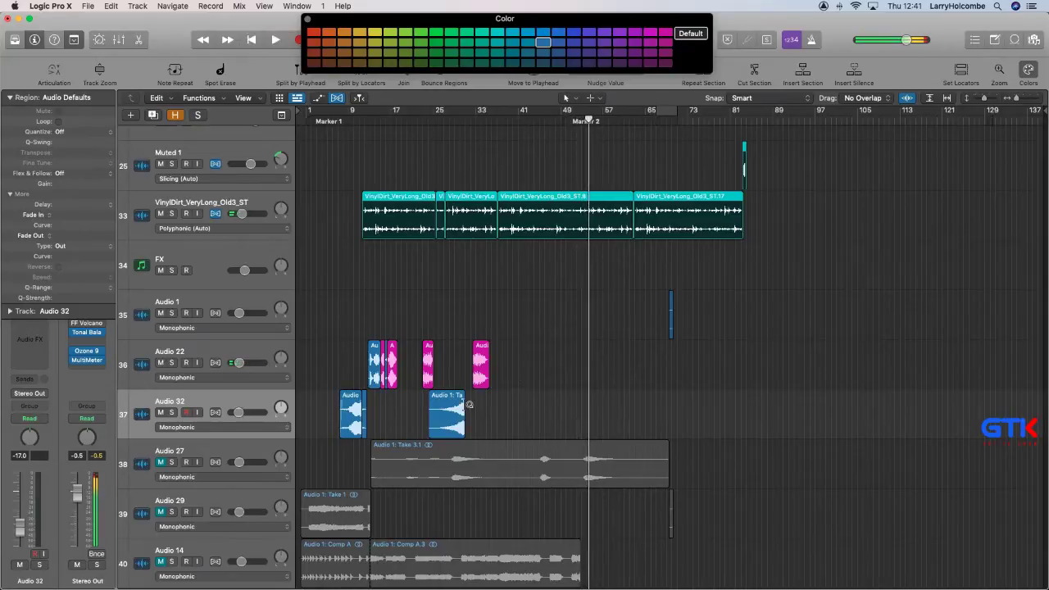
# Move the long swell region on Audio 32 to start at about bar 54.
pyautogui.moveTo(450, 410); pyautogui.dragTo(691, 480)
pyautogui.click(426, 246)
pyautogui.click(477, 329)
pyautogui.moveTo(476, 330); pyautogui.dragTo(609, 338)
pyautogui.keyDown('ctrl'); pyautogui.keyDown('alt'); pyautogui.click(608, 338); pyautogui.keyUp('alt'); pyautogui.keyUp('ctrl')
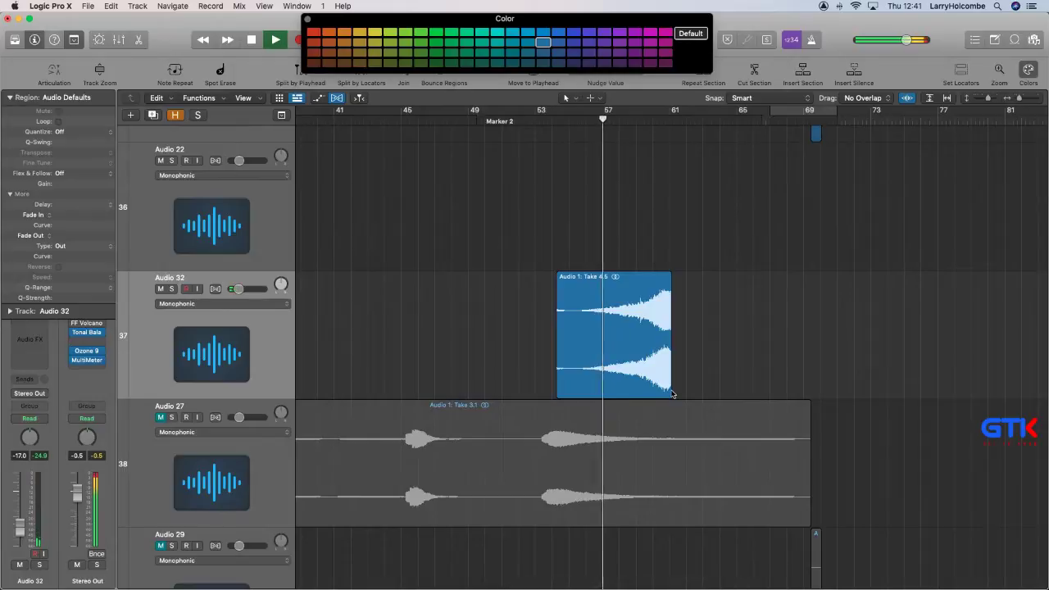
# Extend the end of the Audio 32 swell region to about bar 62 to include its decaying tail.
pyautogui.moveTo(672, 394); pyautogui.dragTo(688, 393)
pyautogui.scroll(-5, 688, 393)
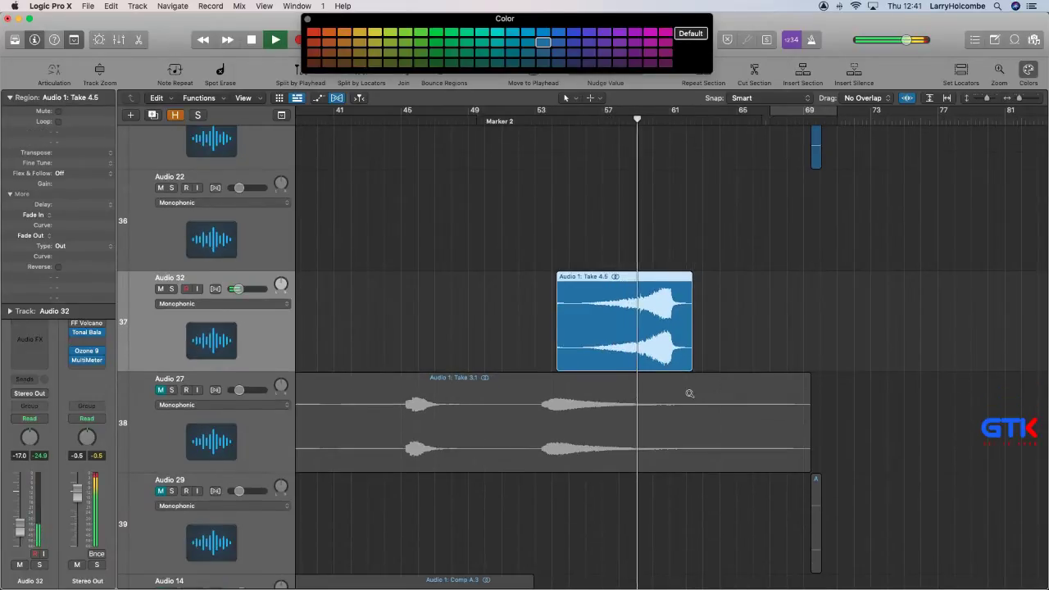
pyautogui.scroll(-2, 689, 393)
pyautogui.click(536, 264)
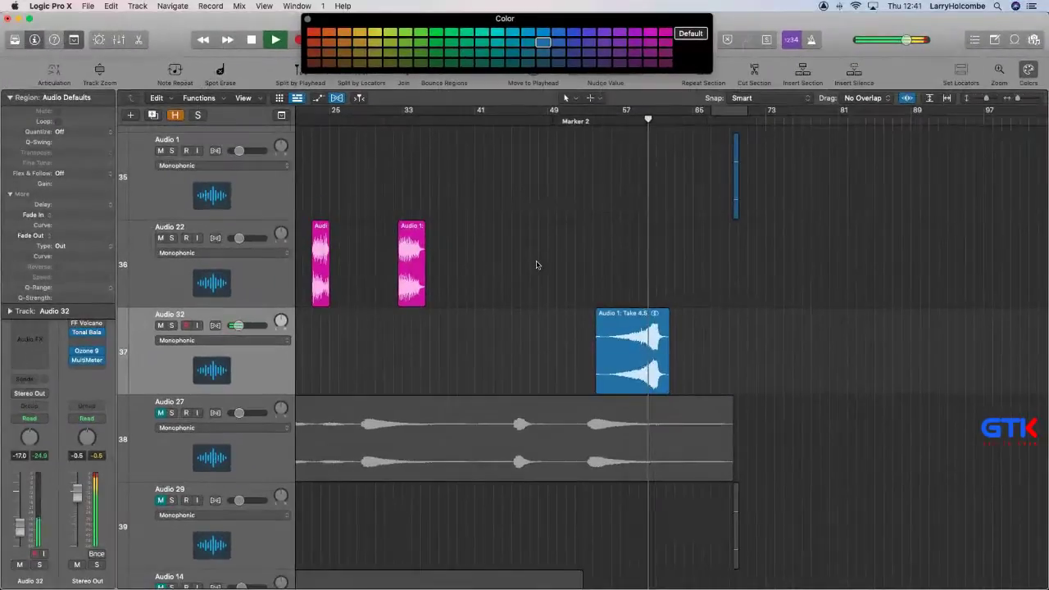
# Move the extended swell region on Audio 32 later, to start at about bar 60 and peak near bar 67.
pyautogui.moveTo(549, 273); pyautogui.dragTo(763, 415)
pyautogui.moveTo(671, 372); pyautogui.dragTo(783, 377)
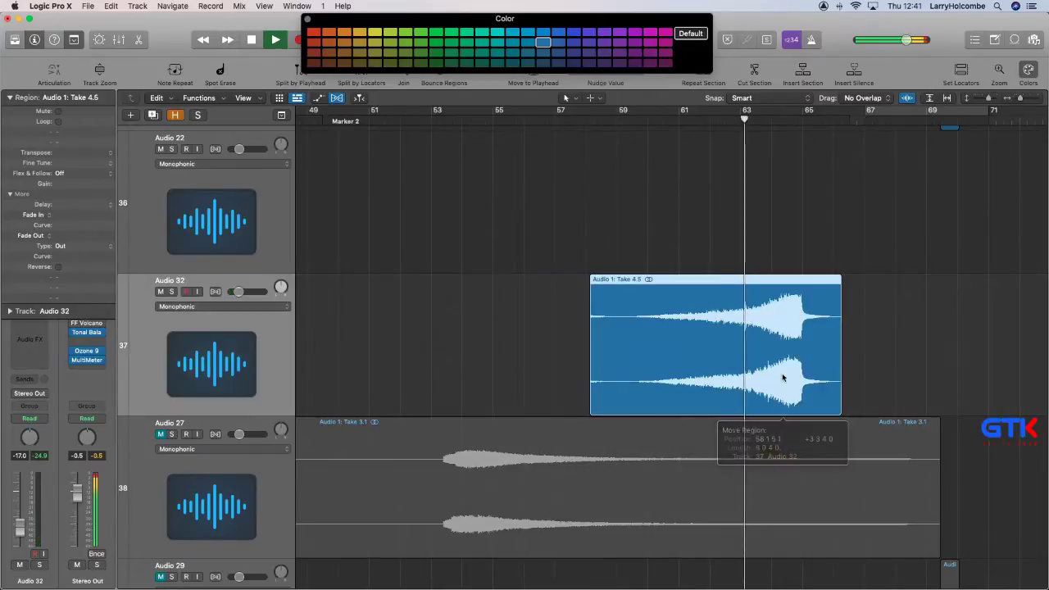
pyautogui.scroll(-1, 783, 377)
pyautogui.click(667, 206)
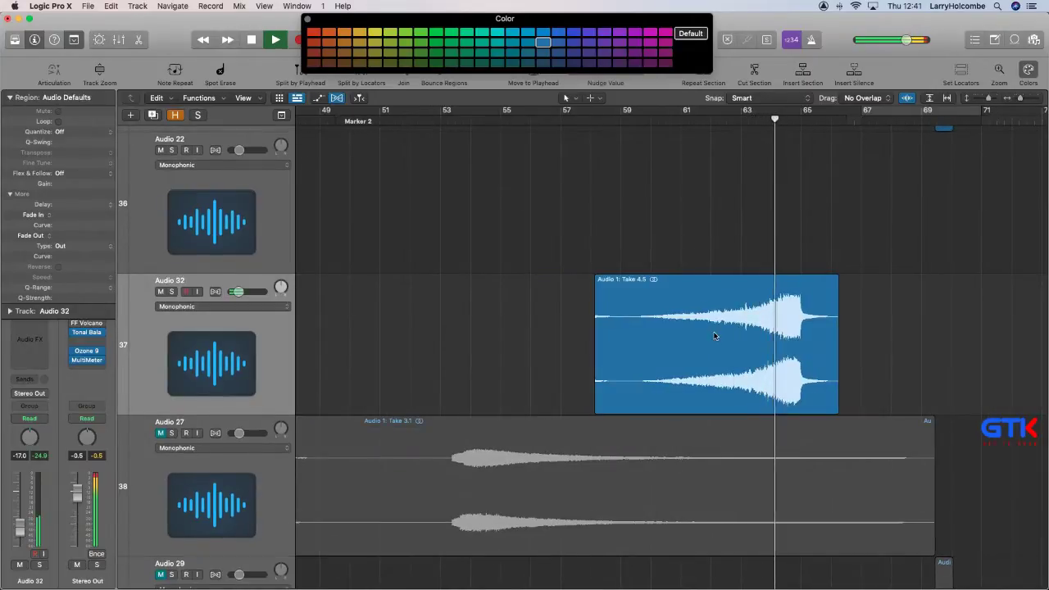
pyautogui.press('super+Up')
pyautogui.press('super+Up')
pyautogui.press('super+Up')
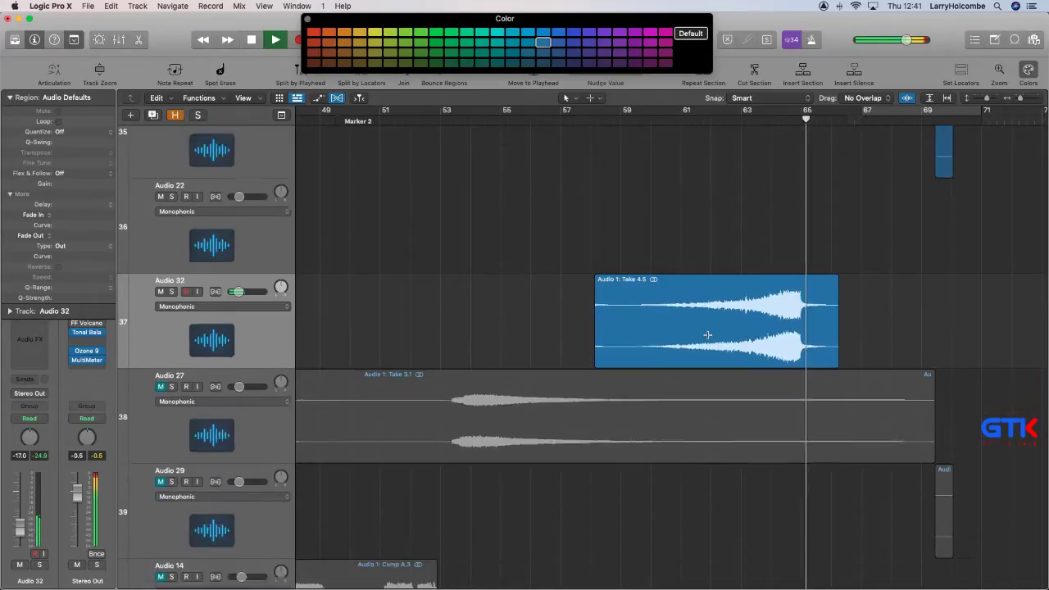
pyautogui.moveTo(766, 337); pyautogui.dragTo(810, 337)
pyautogui.scroll(-2, 622, 257)
pyautogui.click(607, 245)
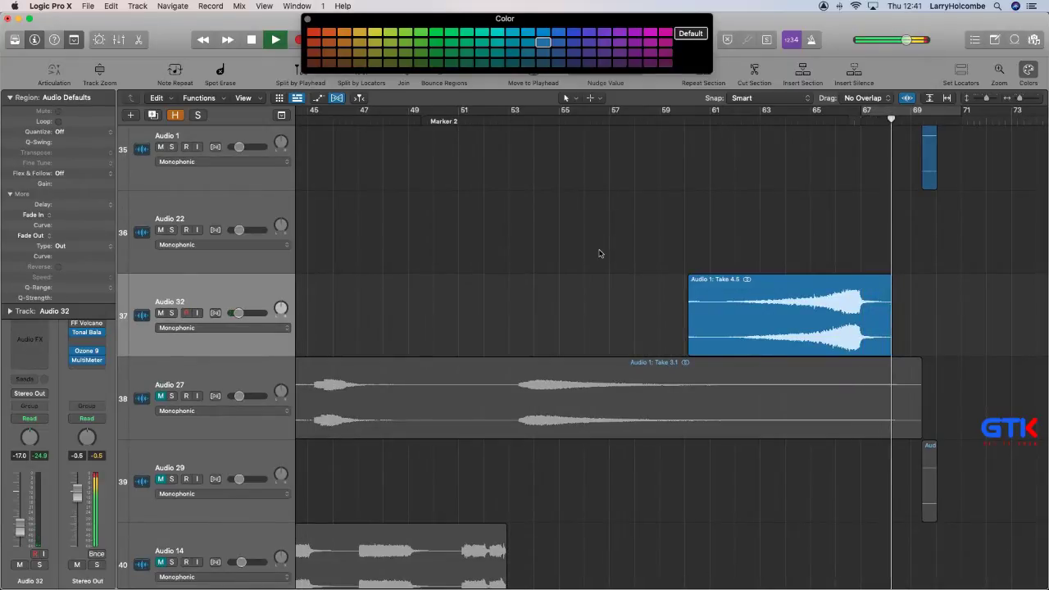
# Play from about bar 64 and examine how the swell leads into the section at bar 67 across the whole arrangement.
pyautogui.press('super+Up')
pyautogui.press('super+Up')
pyautogui.press('super+Up')
pyautogui.press('super+Up')
pyautogui.press('super+Up')
pyautogui.press('super+Up')
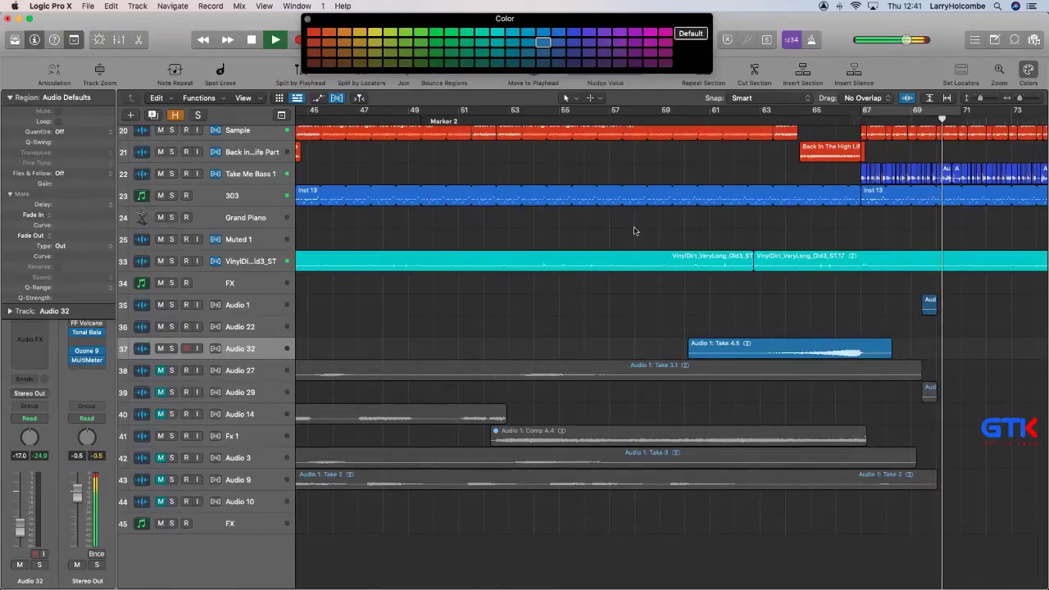
pyautogui.click(798, 123)
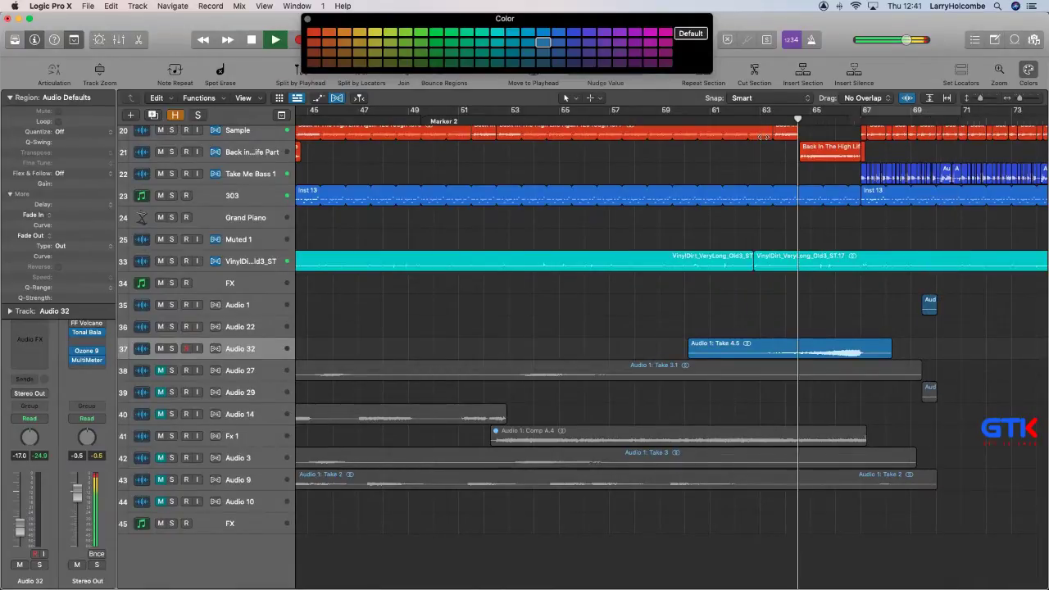
pyautogui.press('super+Left')
pyautogui.press('super+Left')
pyautogui.press('super+Left')
pyautogui.press('super+Left')
pyautogui.press('super+Up')
pyautogui.press('super+Up')
pyautogui.press('super+Up')
pyautogui.press('super+Up')
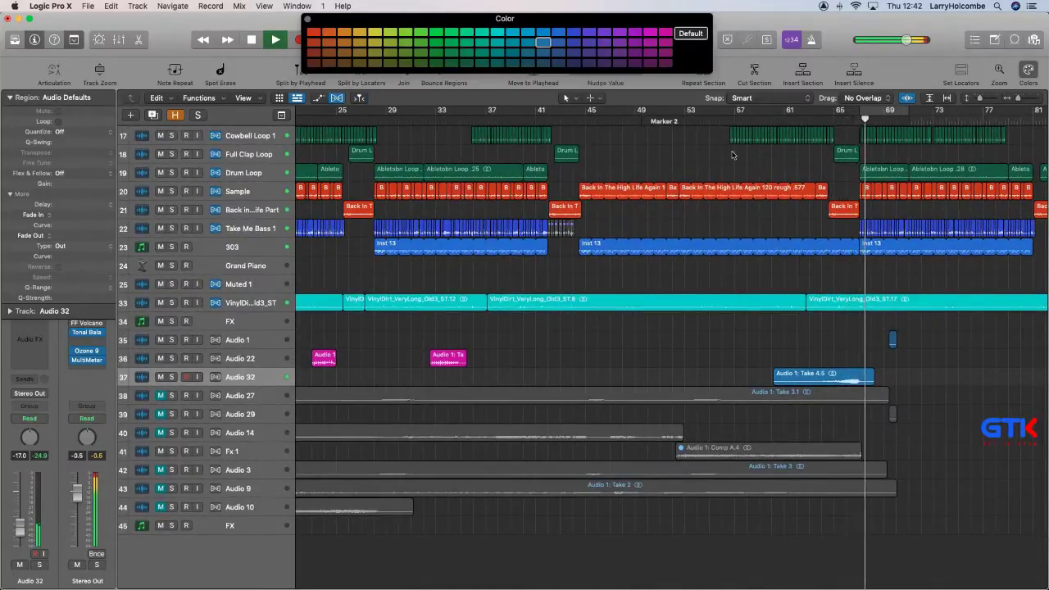
pyautogui.scroll(8, 734, 155)
pyautogui.scroll(-8, 733, 155)
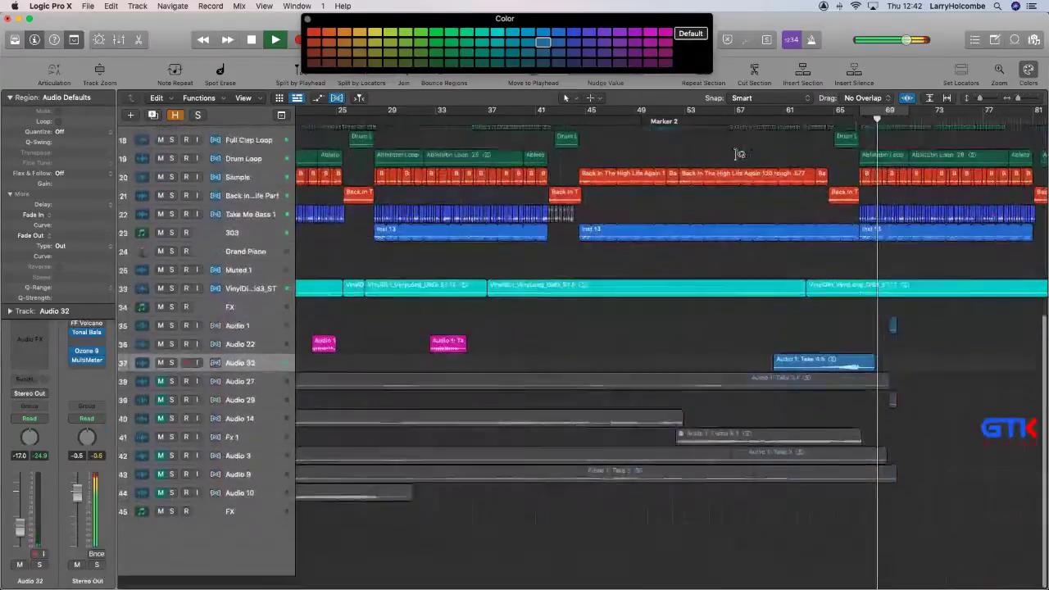
# Stop playback and display the 303 track's Cutoff automation around bar 67.
pyautogui.click(238, 245)
pyautogui.press('a')
pyautogui.press('space')
pyautogui.press('super+Down')
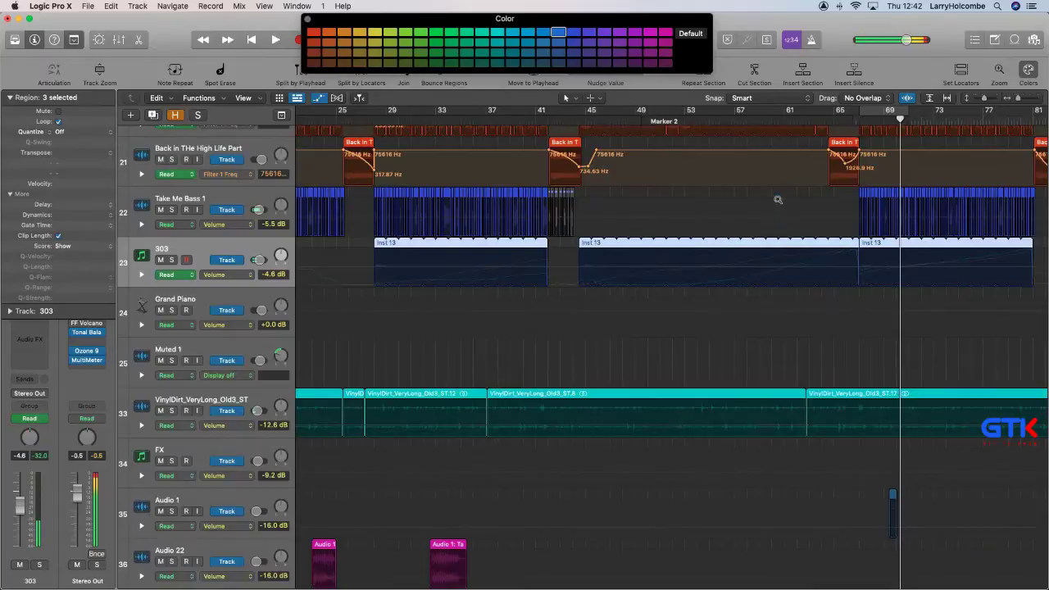
pyautogui.moveTo(775, 194); pyautogui.dragTo(955, 373)
pyautogui.click(236, 278)
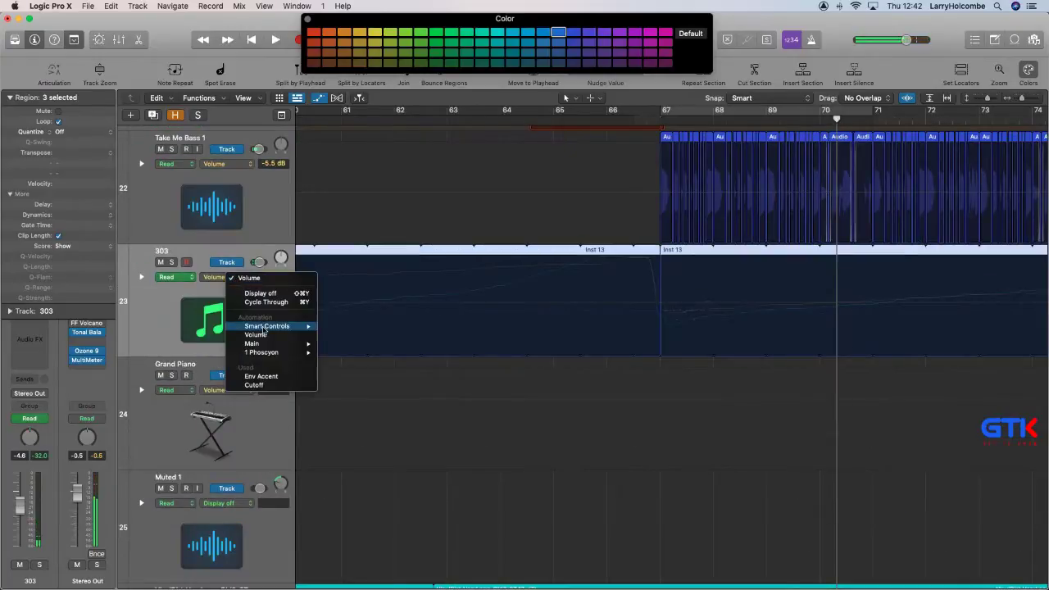
pyautogui.click(262, 386)
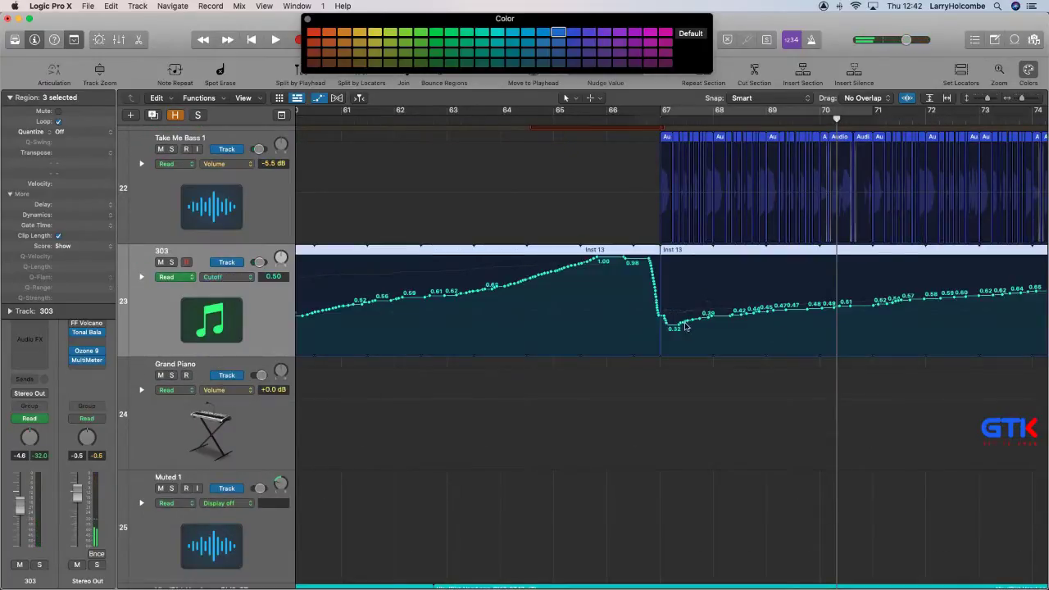
# Replace the 303's Cutoff automation from bar 67 to about bar 81 with a dip from 0.98 to 0.35 near bar 75, rising to 1.00.
pyautogui.moveTo(636, 259); pyautogui.dragTo(731, 259)
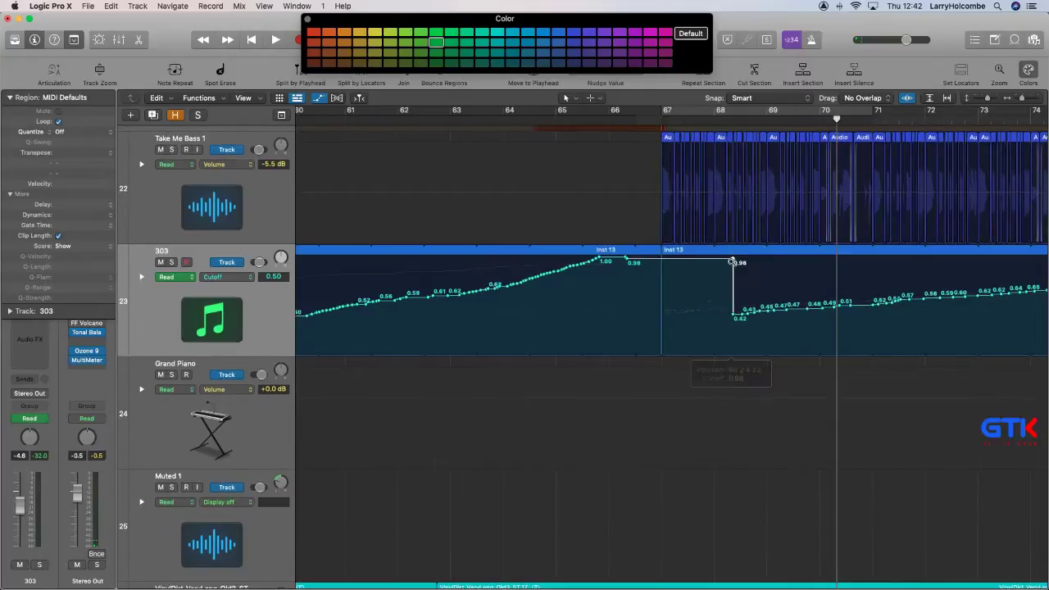
pyautogui.scroll(-3, 731, 261)
pyautogui.hscroll(4, 731, 262)
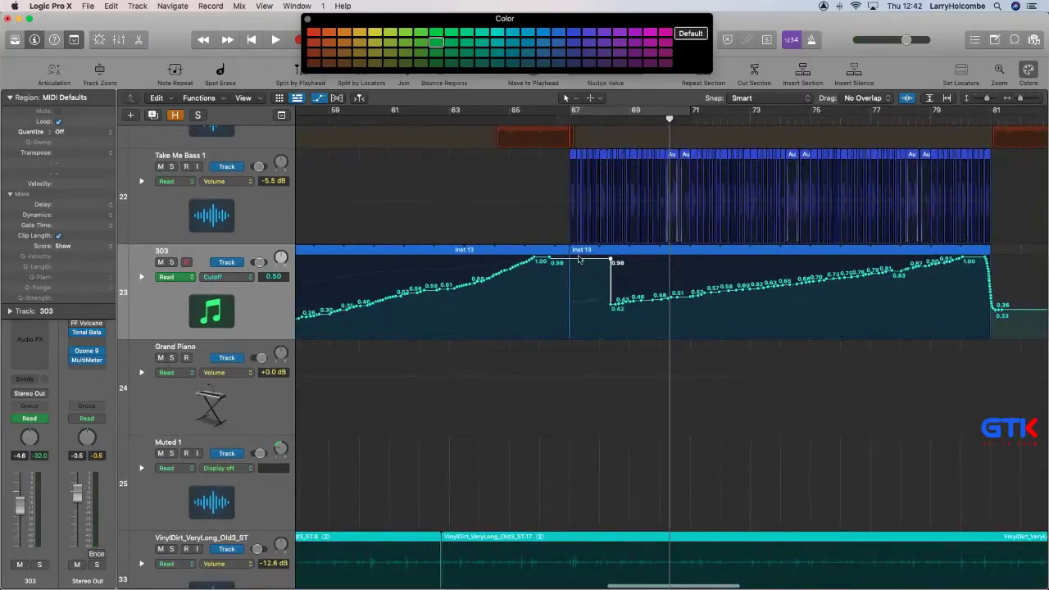
pyautogui.moveTo(610, 261)
pyautogui.mouseDown()
pyautogui.moveTo(780, 313)
pyautogui.moveTo(936, 243)
pyautogui.moveTo(985, 258)
pyautogui.mouseUp()
pyautogui.click(807, 284)
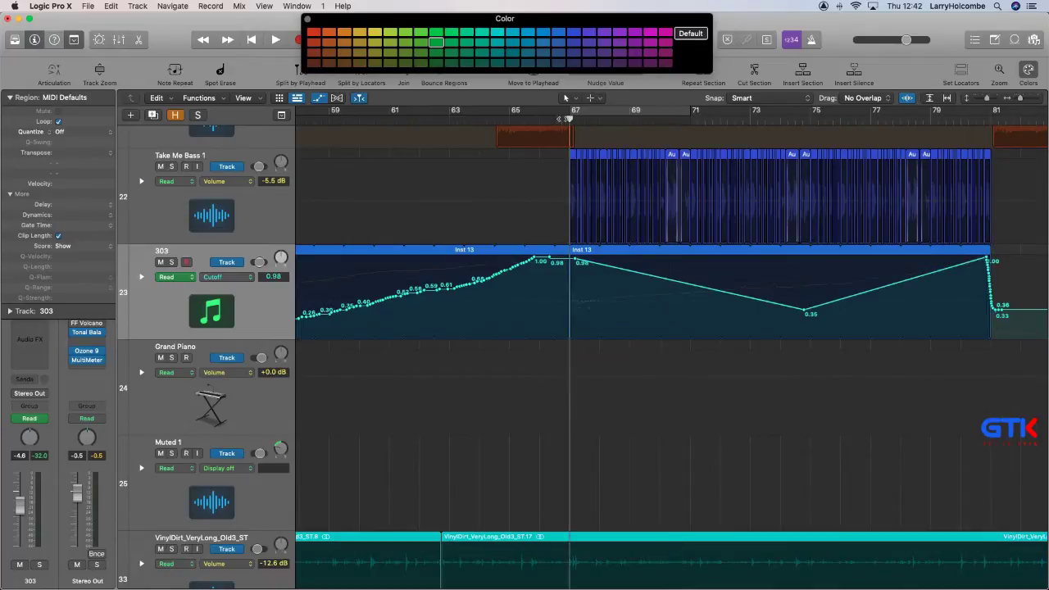
# Curve both slopes of the 303's Cutoff dip between bars 67 and 81 and set its low point near bar 75 to 0.38.
pyautogui.moveTo(695, 287); pyautogui.dragTo(698, 297)
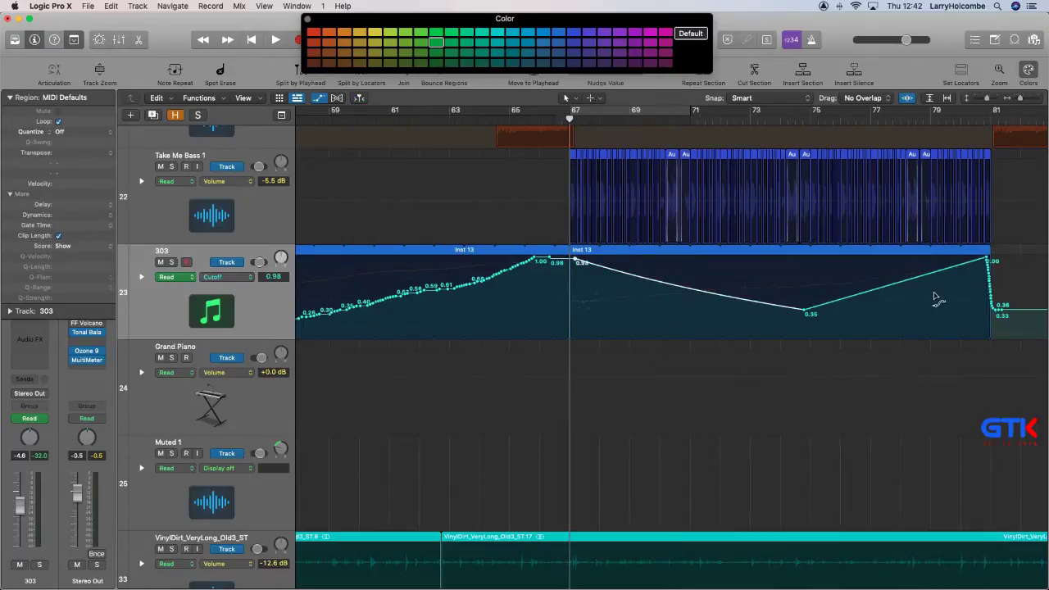
pyautogui.click(903, 286)
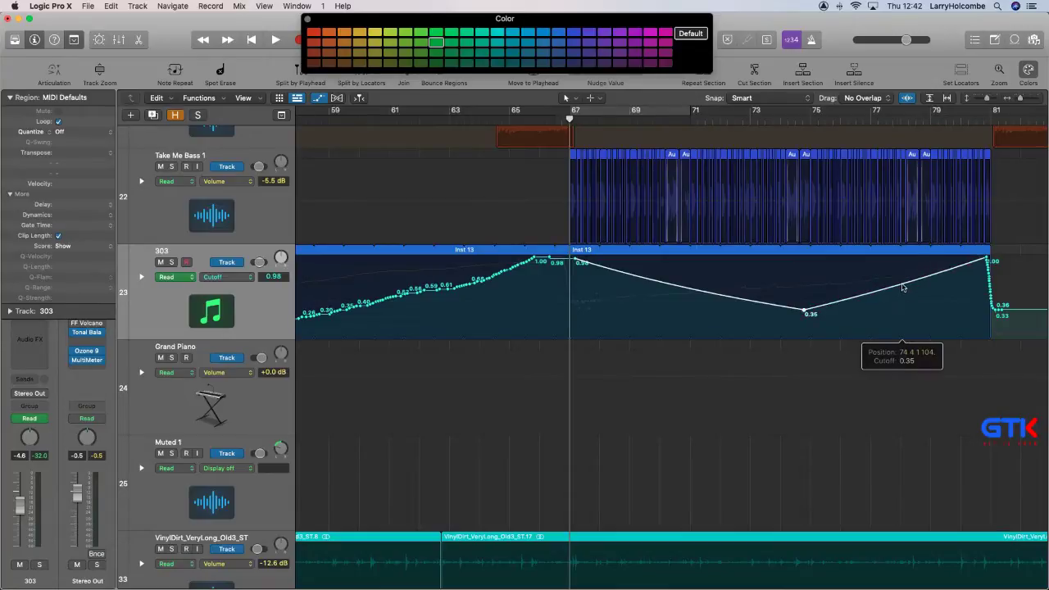
pyautogui.press('space')
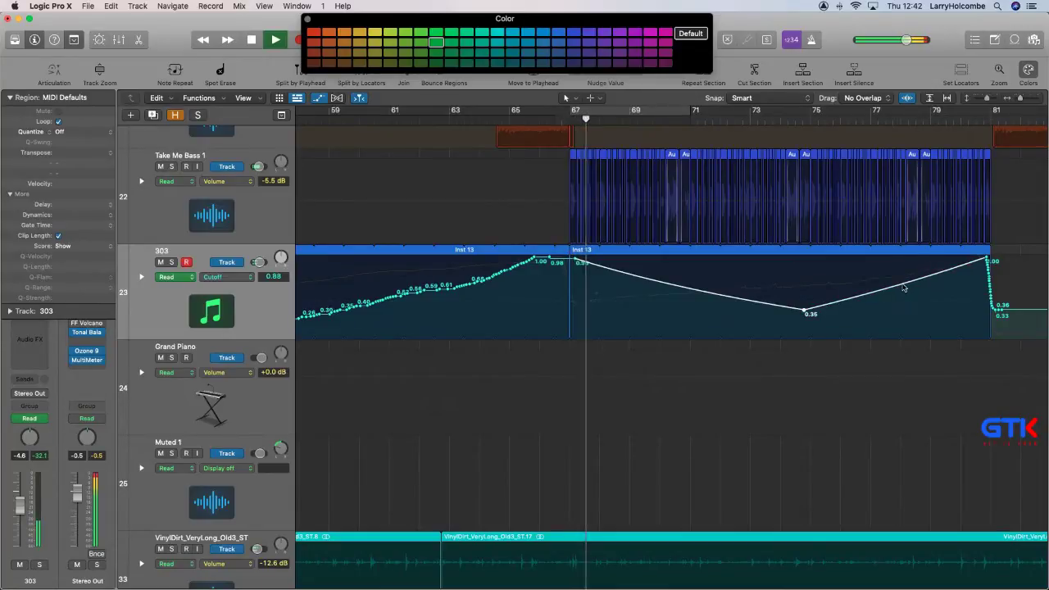
pyautogui.moveTo(888, 296); pyautogui.dragTo(885, 299)
pyautogui.moveTo(803, 314); pyautogui.dragTo(809, 307)
# Follow playback across the wider arrangement and check the 303's Cutoff low point near bar 75, leaving the automation hidden.
pyautogui.press('super+Left')
pyautogui.press('super+Up')
pyautogui.press('super+Up')
pyautogui.press('super+Up')
pyautogui.press('super+Up')
pyautogui.press('super+Up')
pyautogui.press('super+Up')
pyautogui.press('super+Up')
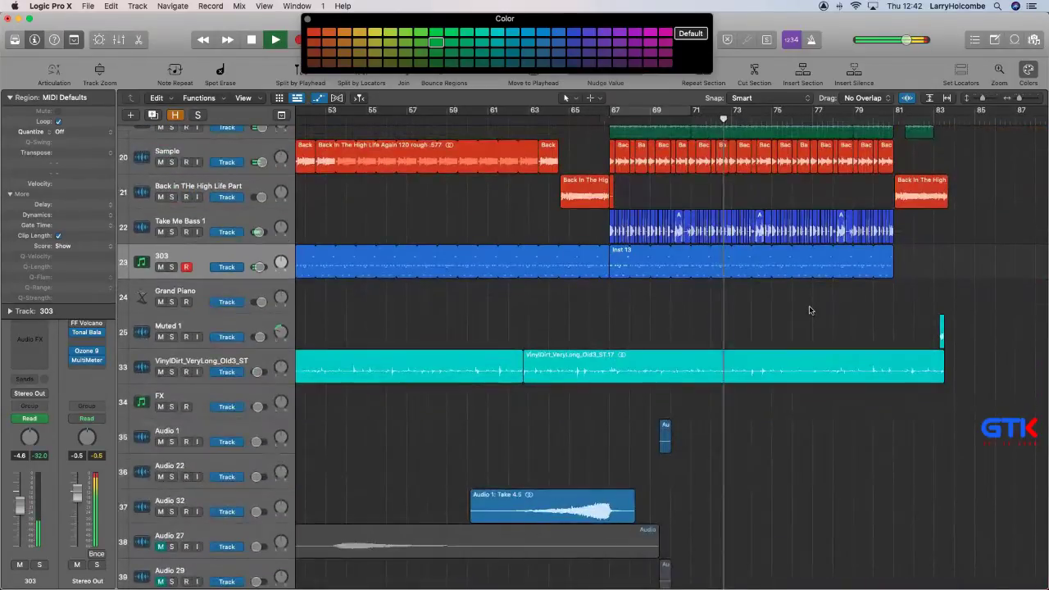
pyautogui.hscroll(-1, 508, 202)
pyautogui.hscroll(-2, 508, 201)
pyautogui.press('super+Left')
pyautogui.press('super+Down')
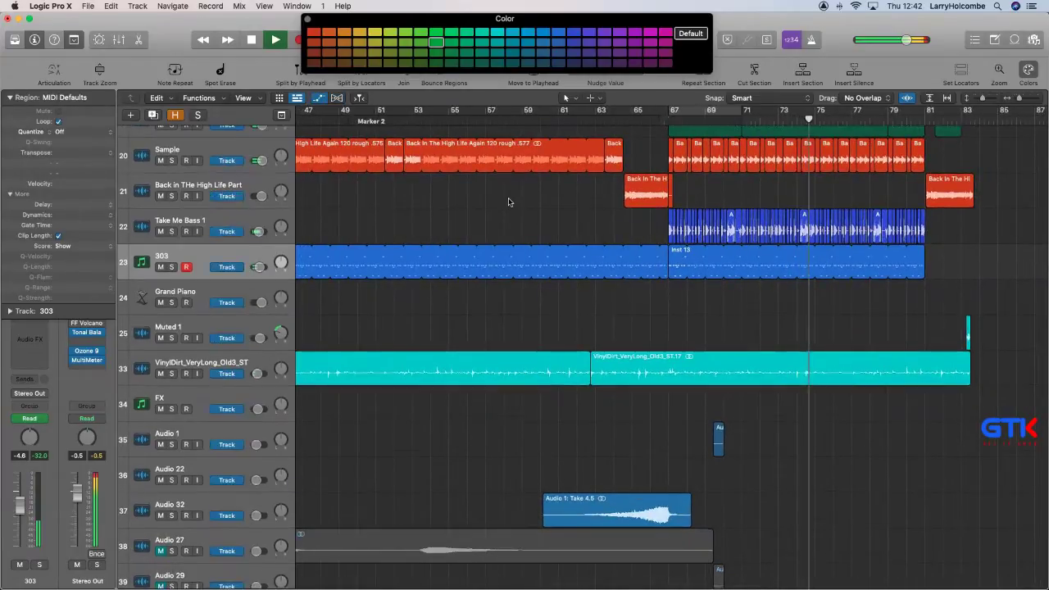
pyautogui.press('a')
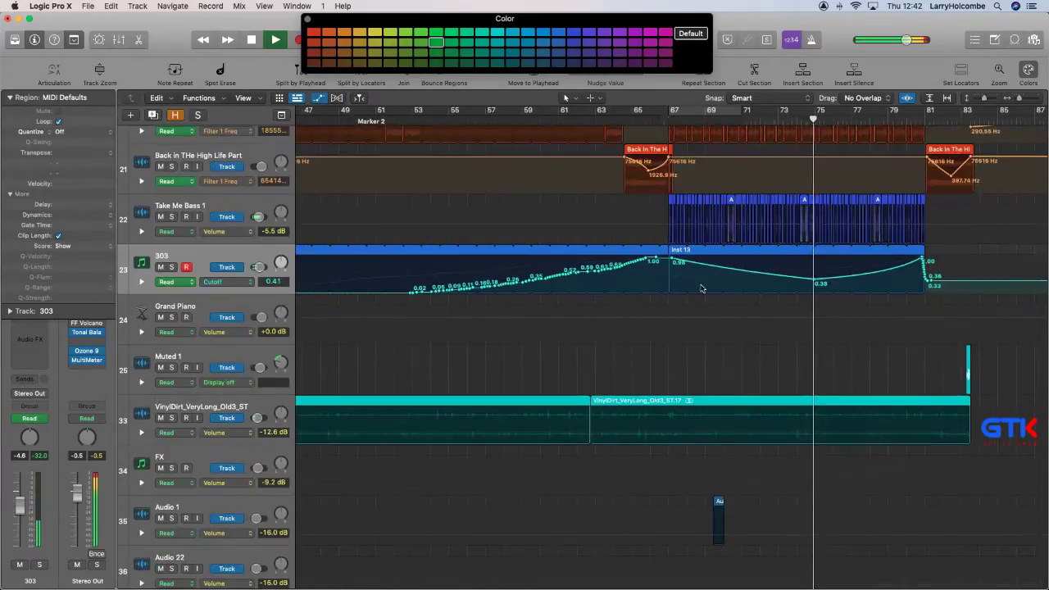
pyautogui.click(814, 282)
pyautogui.press('a')
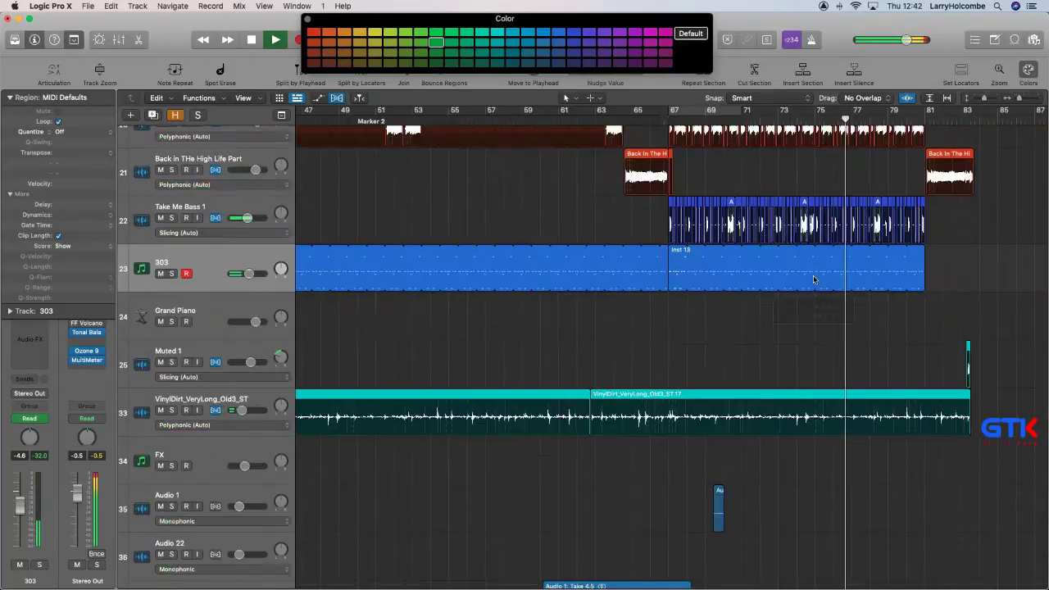
# Play from about bar 64 and examine the transition into bar 67 alongside the recorded FX takes.
pyautogui.press('super+Left')
pyautogui.press('super+Up')
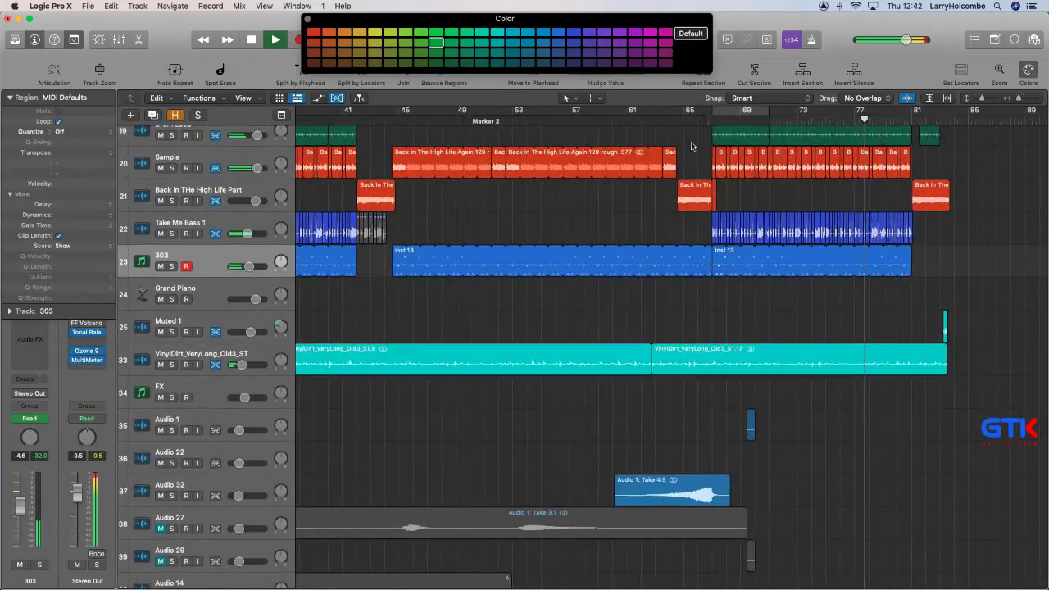
pyautogui.scroll(4, 693, 158)
pyautogui.scroll(-4, 697, 139)
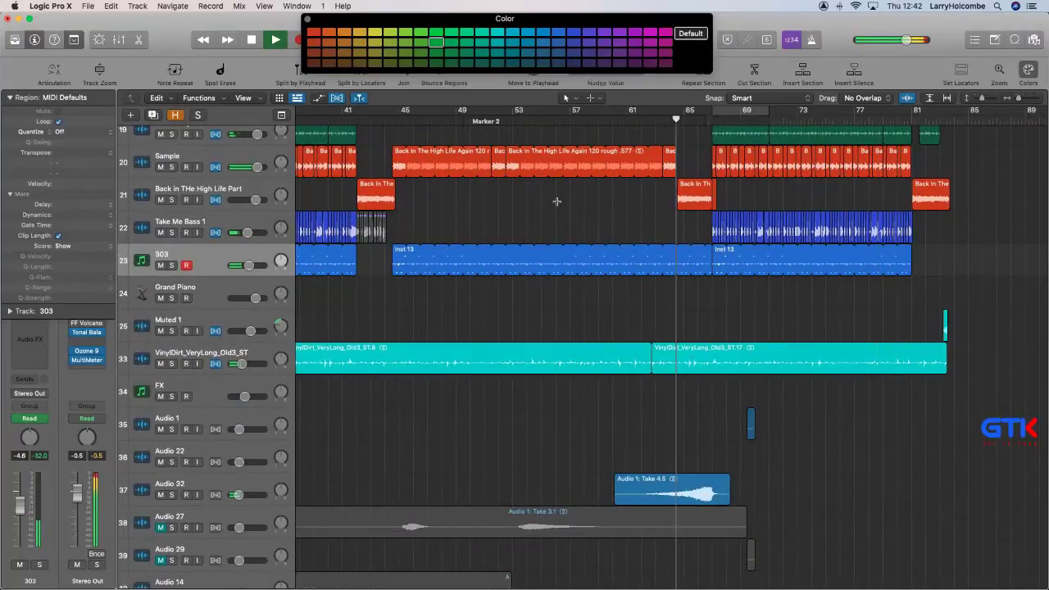
pyautogui.press('super+Up')
pyautogui.press('super+Up')
pyautogui.press('super+Up')
pyautogui.press('super+Up')
pyautogui.press('super+Left')
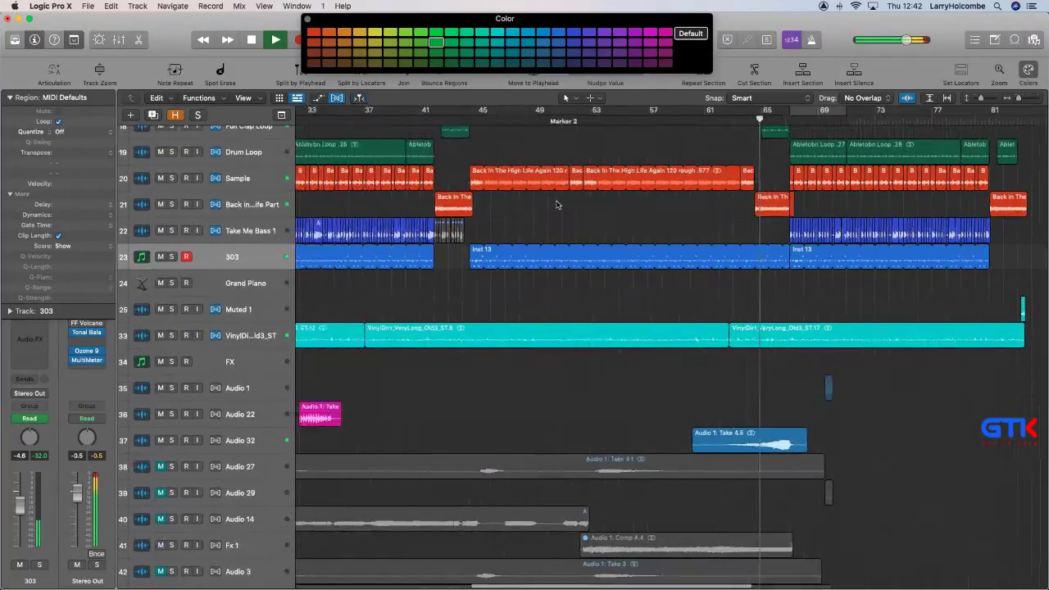
pyautogui.scroll(2, 557, 209)
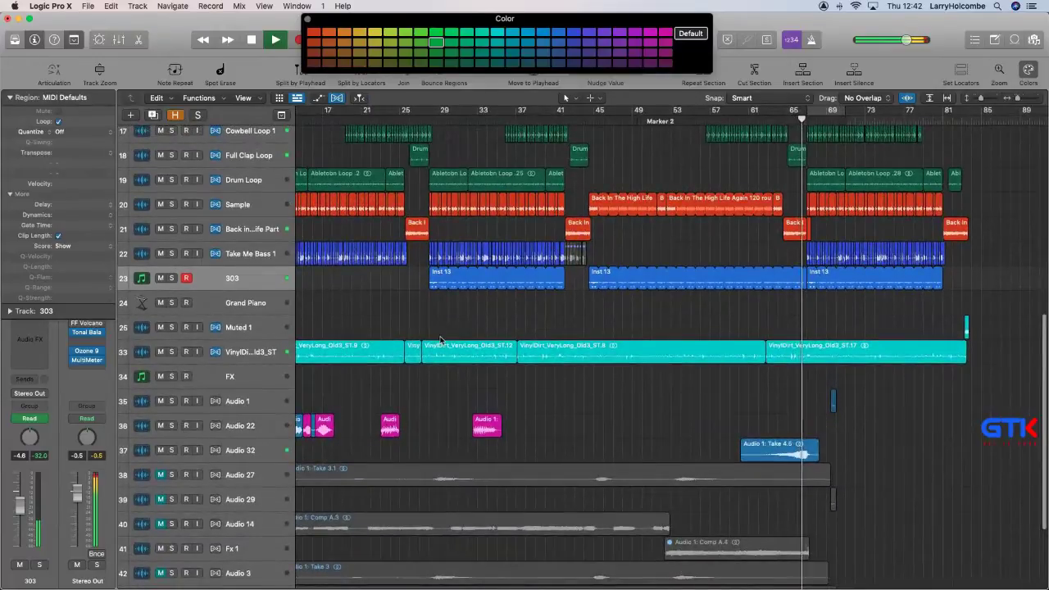
pyautogui.scroll(-3, 495, 314)
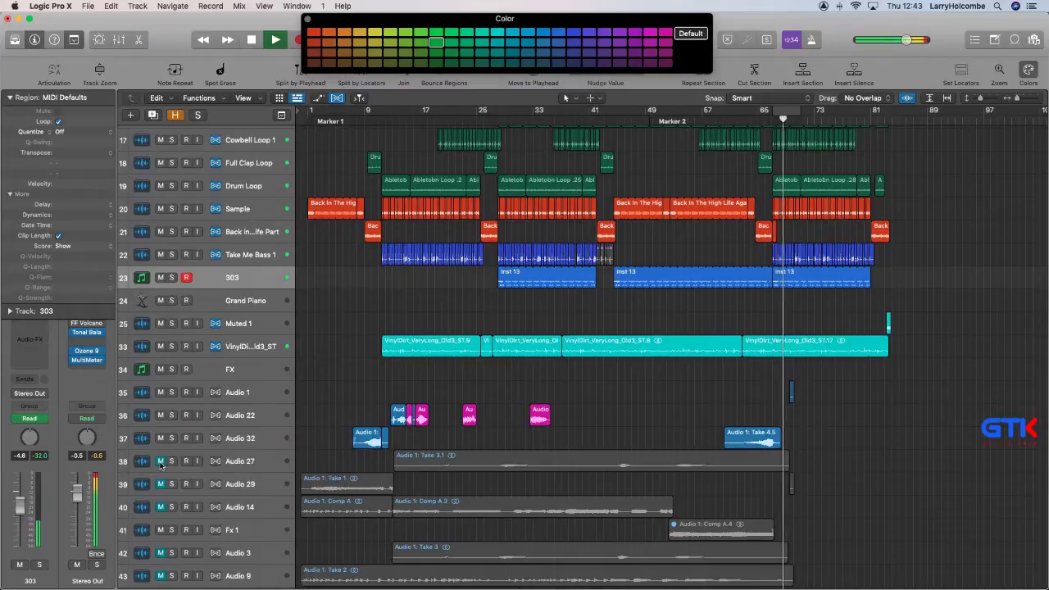
# Unmute the Audio 27 track and play its recorded FX take from about bar 12.
pyautogui.moveTo(362, 377); pyautogui.dragTo(791, 539)
pyautogui.keyDown('ctrl'); pyautogui.keyDown('alt'); pyautogui.click(763, 534); pyautogui.keyUp('alt'); pyautogui.keyUp('ctrl')
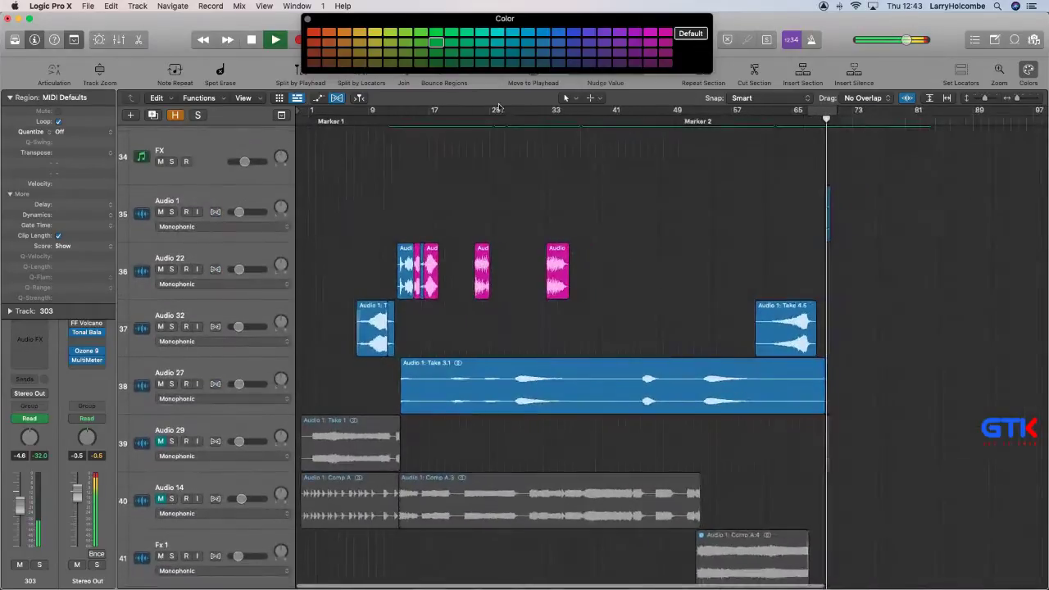
pyautogui.click(392, 120)
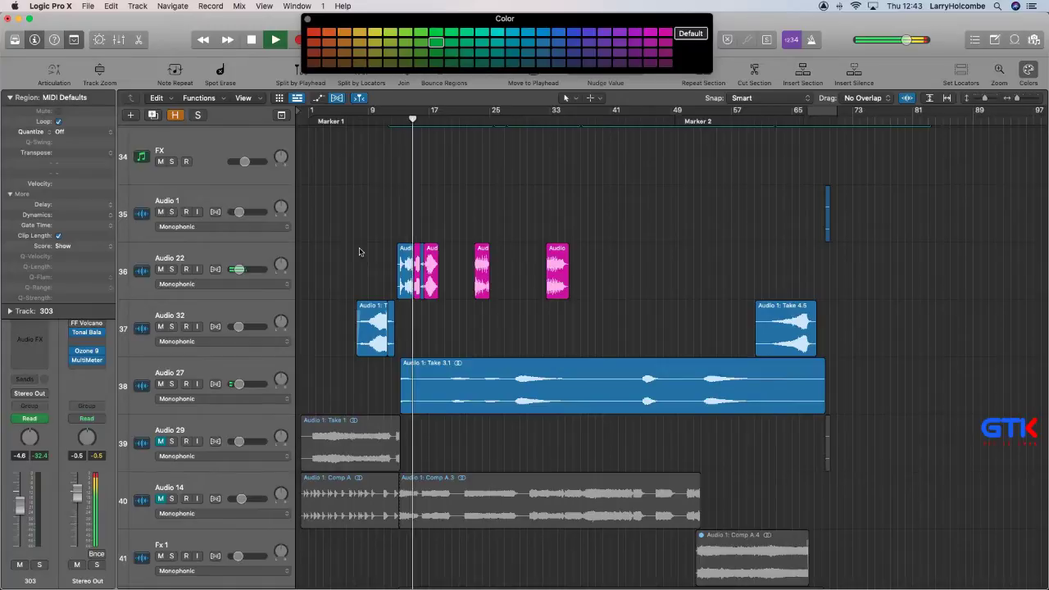
# Delete the blue region at bar 13 and the narrow blue slice between the magenta regions on Audio 22.
pyautogui.click(405, 265)
pyautogui.press('BackSpace')
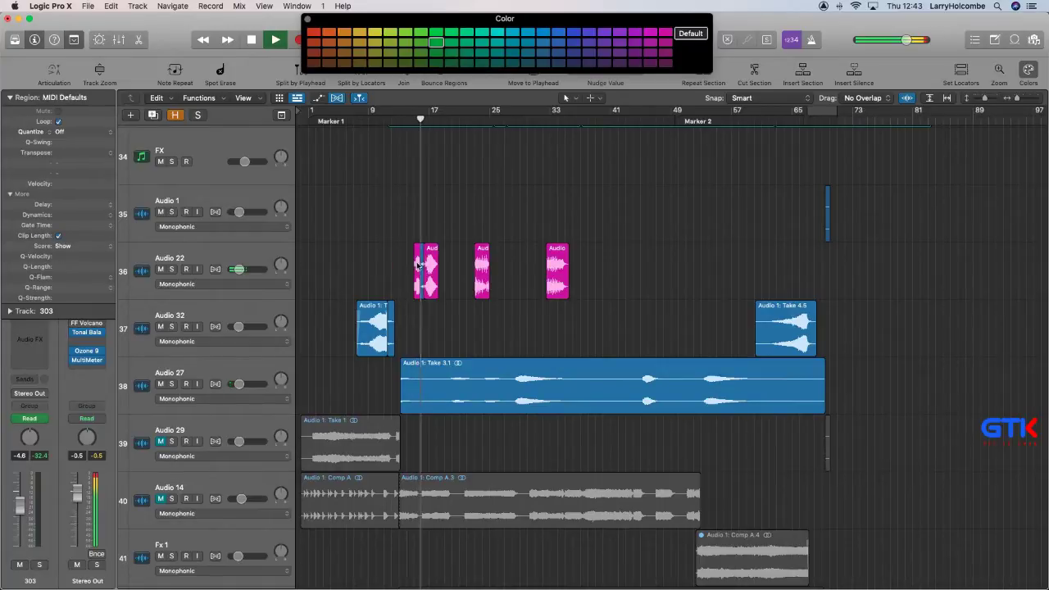
pyautogui.press('BackSpace')
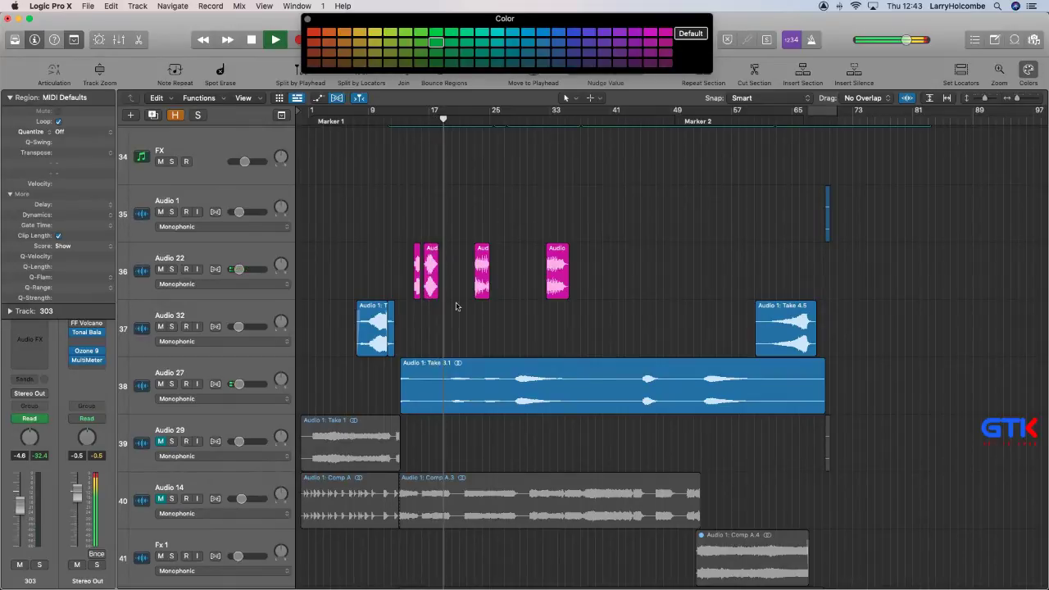
# Isolate the Audio 27 phrase from bar 20 to bar 23 beat 2 as its own region and color it magenta.
pyautogui.moveTo(392, 316); pyautogui.dragTo(595, 400)
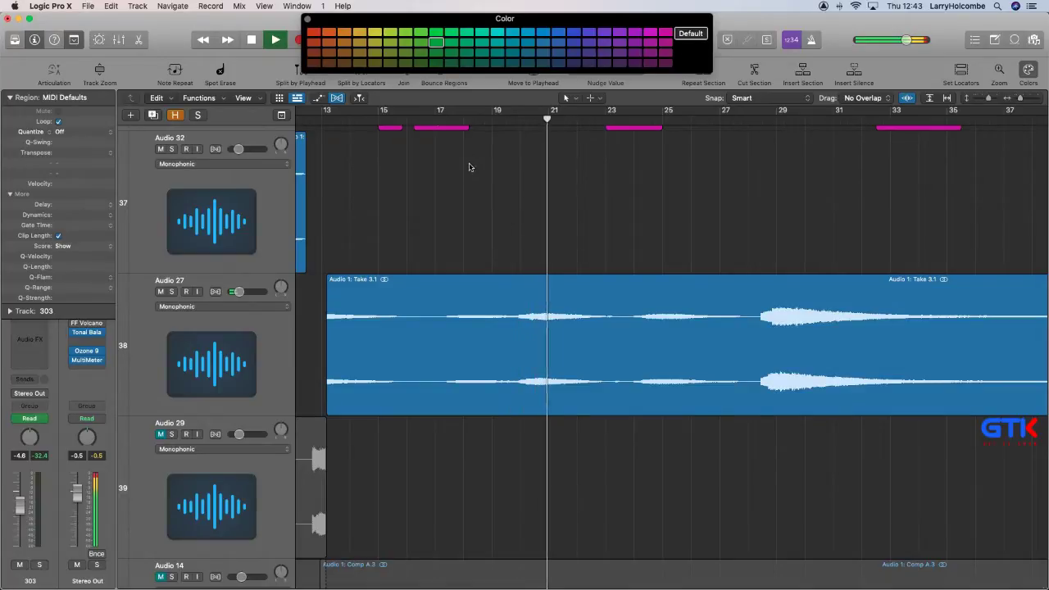
pyautogui.moveTo(513, 317); pyautogui.dragTo(613, 321)
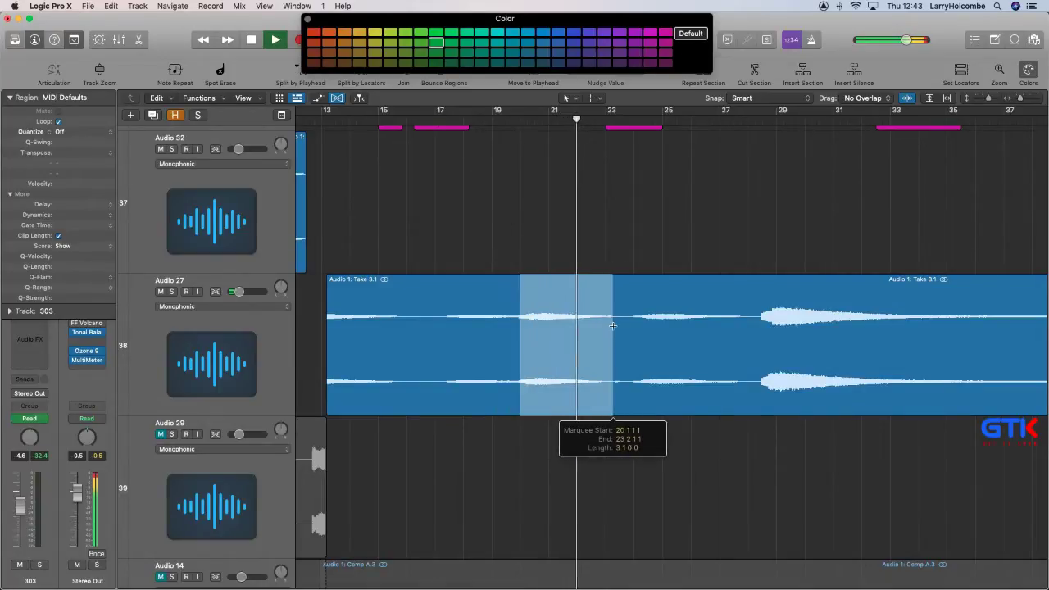
pyautogui.click(578, 319)
pyautogui.click(666, 33)
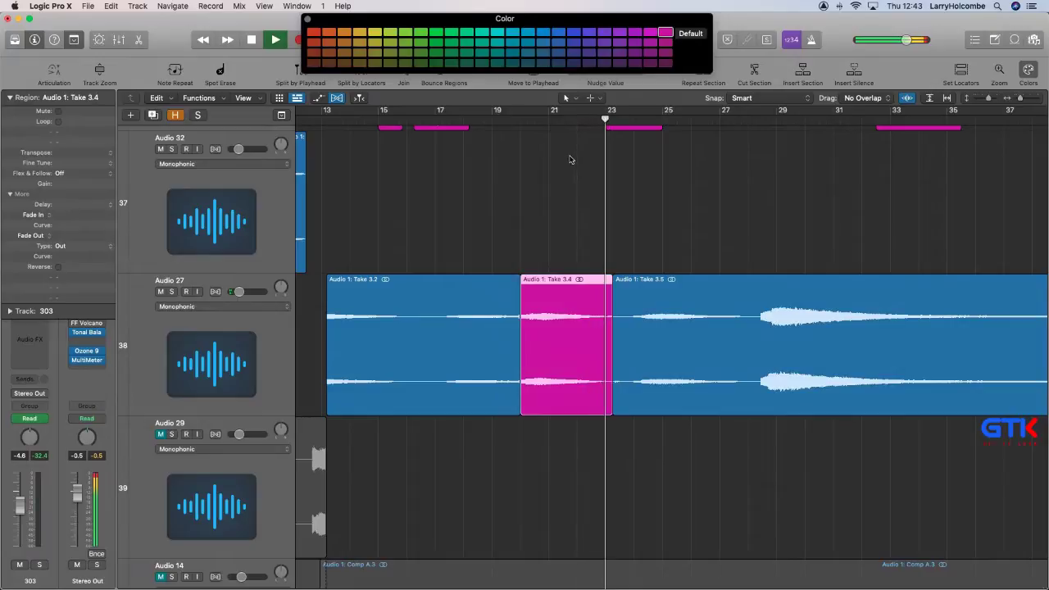
pyautogui.click(562, 161)
pyautogui.hscroll(-1, 562, 161)
pyautogui.scroll(1, 561, 160)
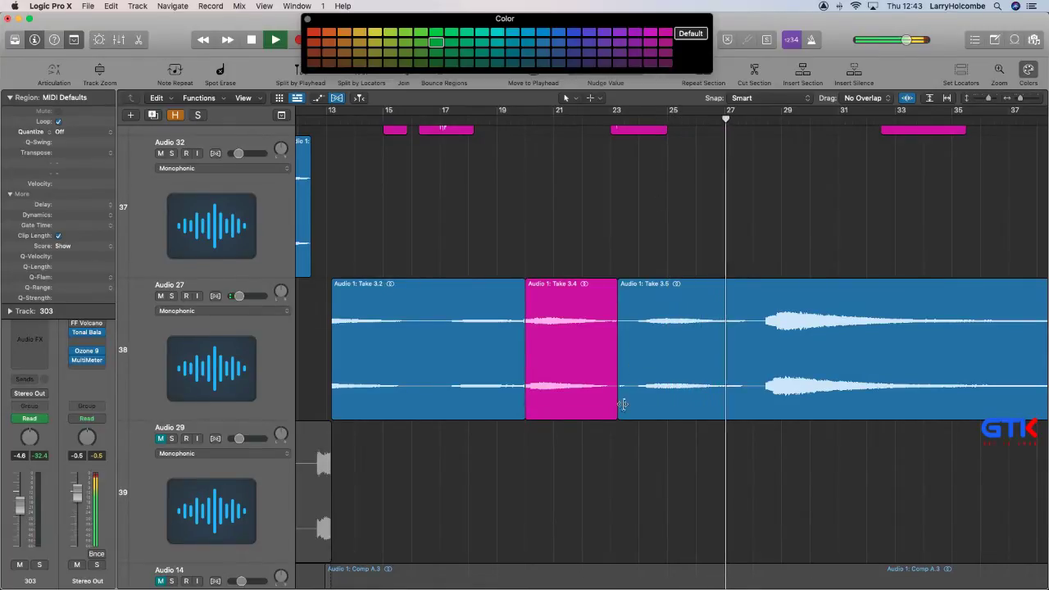
# Trim the start of the Audio 27 region after the magenta phrase to about bar 28, just before the loud hit.
pyautogui.moveTo(622, 407); pyautogui.dragTo(684, 379)
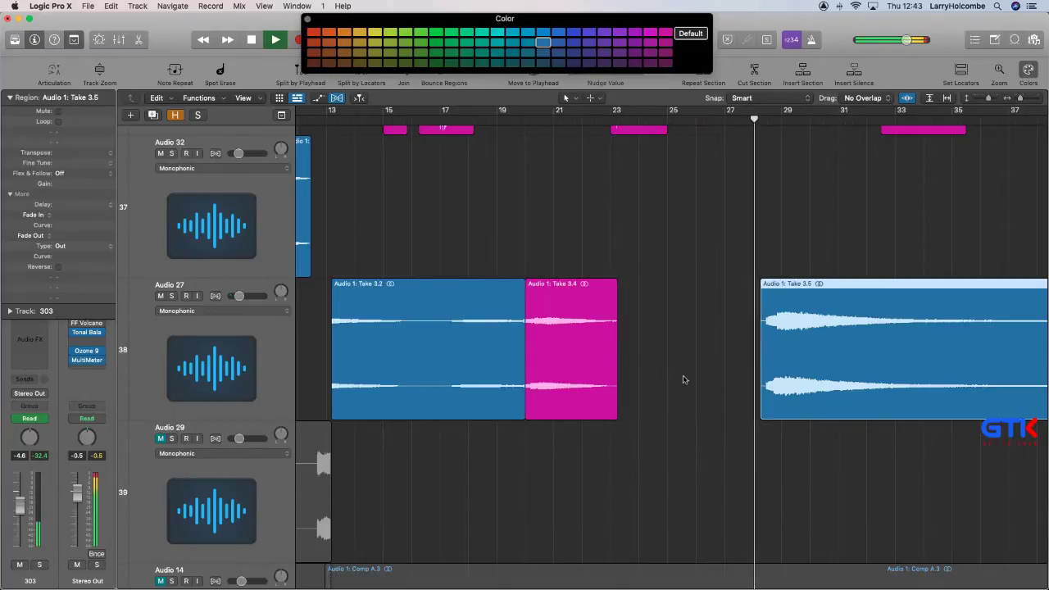
pyautogui.hscroll(1, 684, 379)
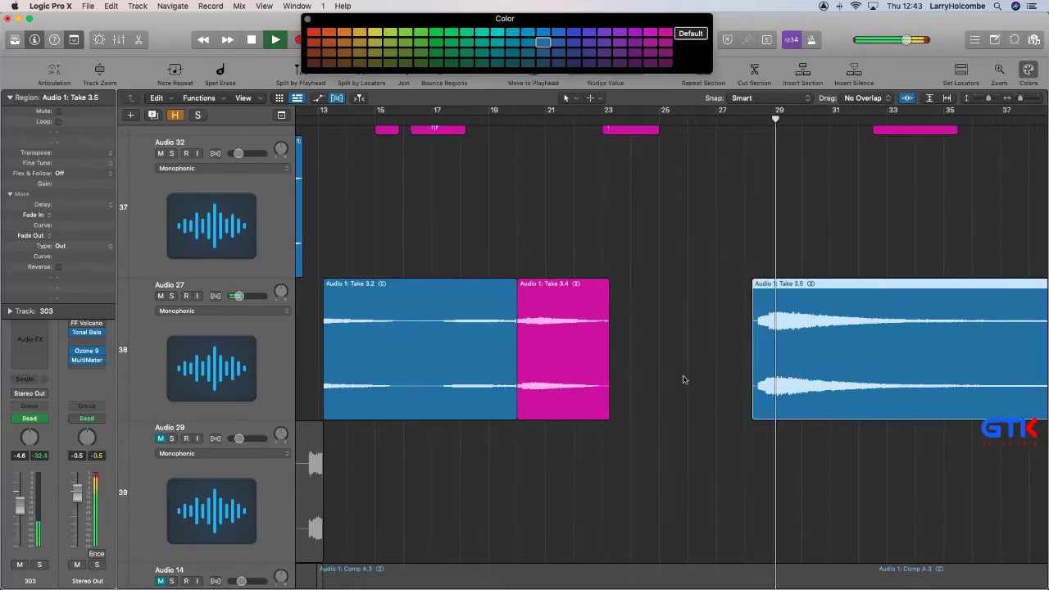
pyautogui.scroll(-3, 684, 380)
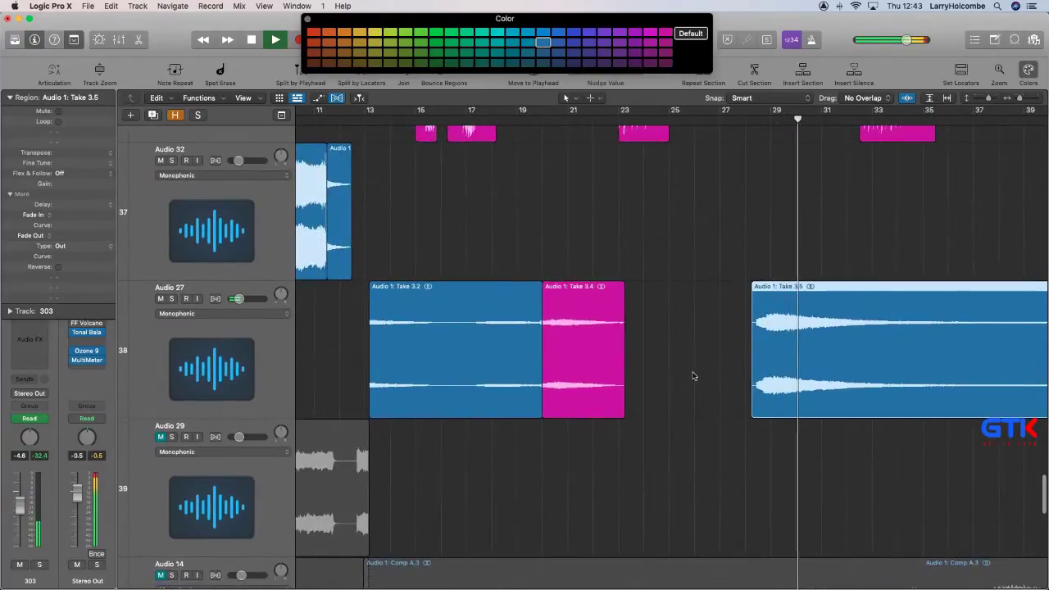
pyautogui.scroll(-3, 692, 377)
pyautogui.scroll(-3, 700, 373)
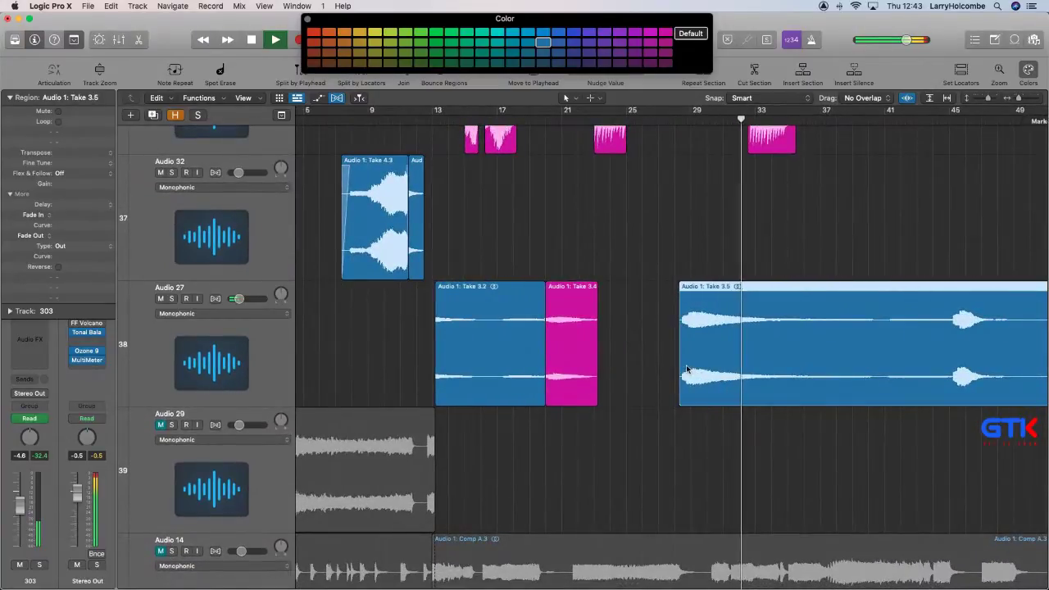
pyautogui.hscroll(3, 693, 371)
pyautogui.scroll(-3, 686, 367)
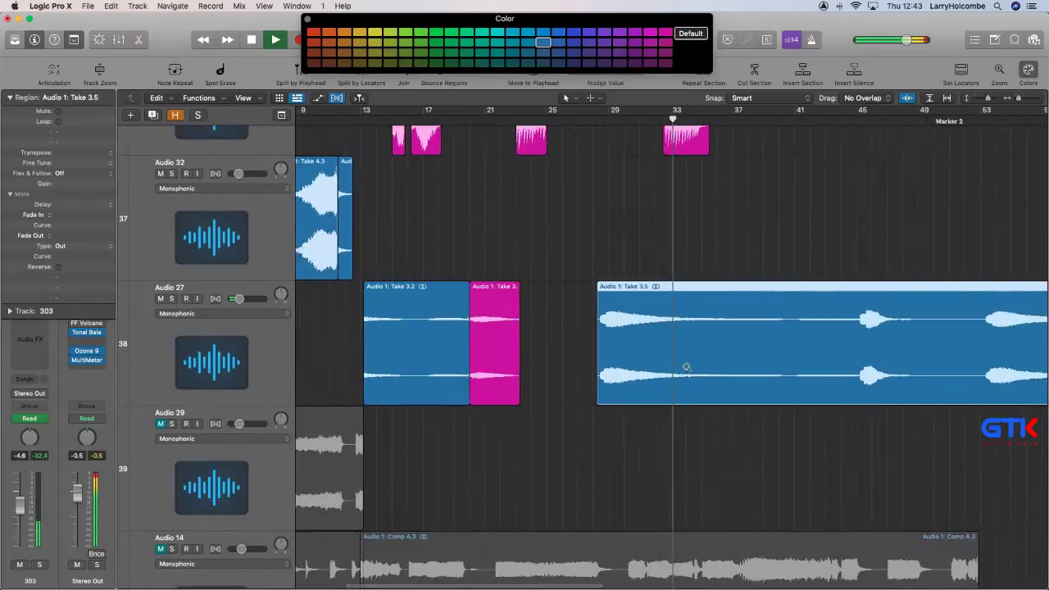
pyautogui.scroll(-2, 685, 366)
pyautogui.scroll(-3, 685, 366)
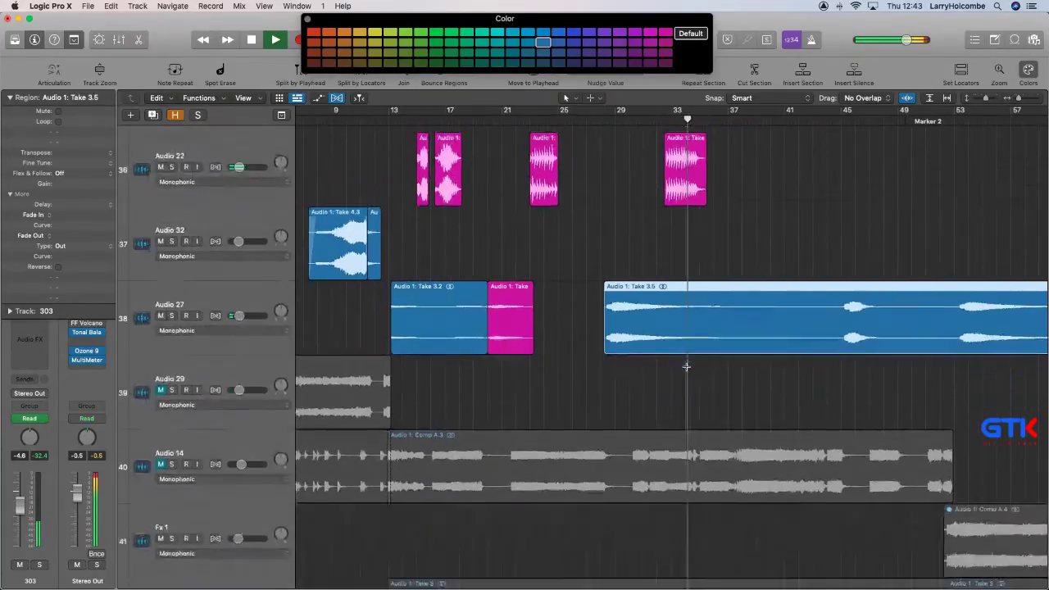
# Split off the Audio 27 phrase from about bar 28 to bar 36.5 and move it to start at about bar 60.
pyautogui.click(587, 322)
pyautogui.moveTo(586, 322); pyautogui.dragTo(727, 324)
pyautogui.click(669, 330)
pyautogui.scroll(-4, 669, 330)
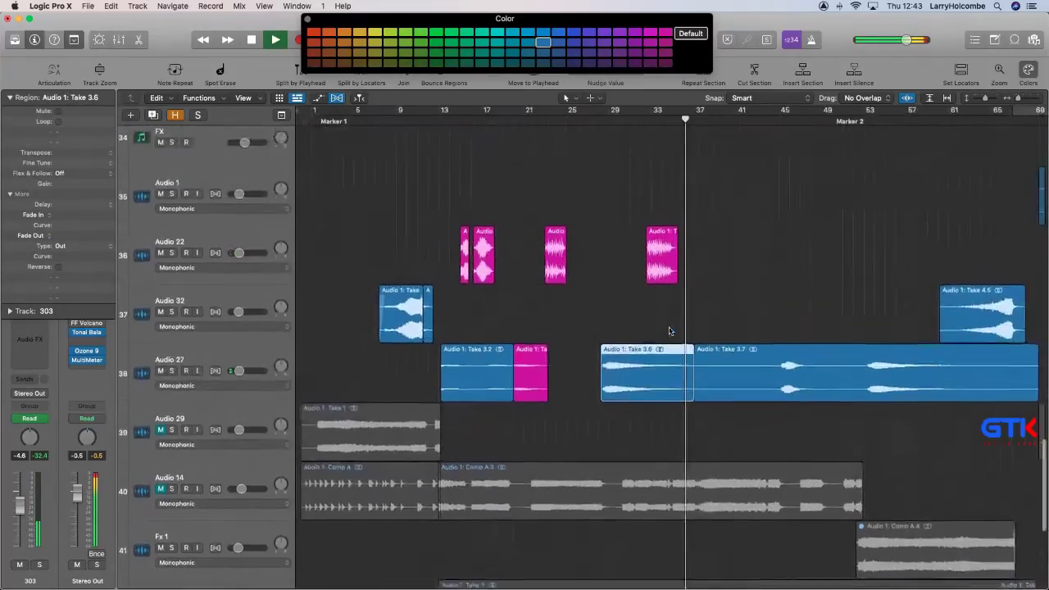
pyautogui.moveTo(600, 370); pyautogui.dragTo(922, 369)
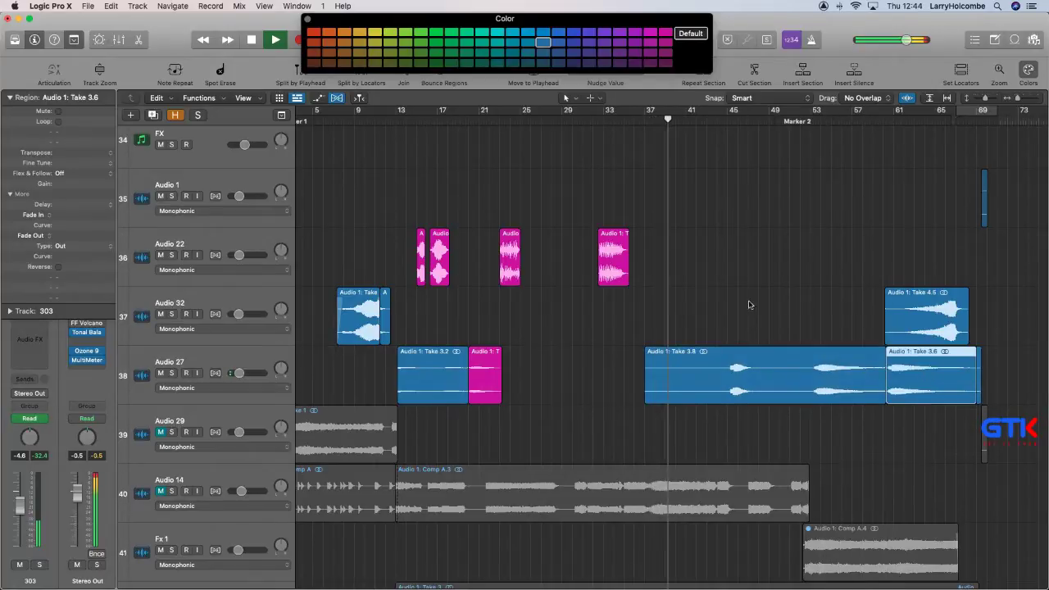
pyautogui.click(666, 319)
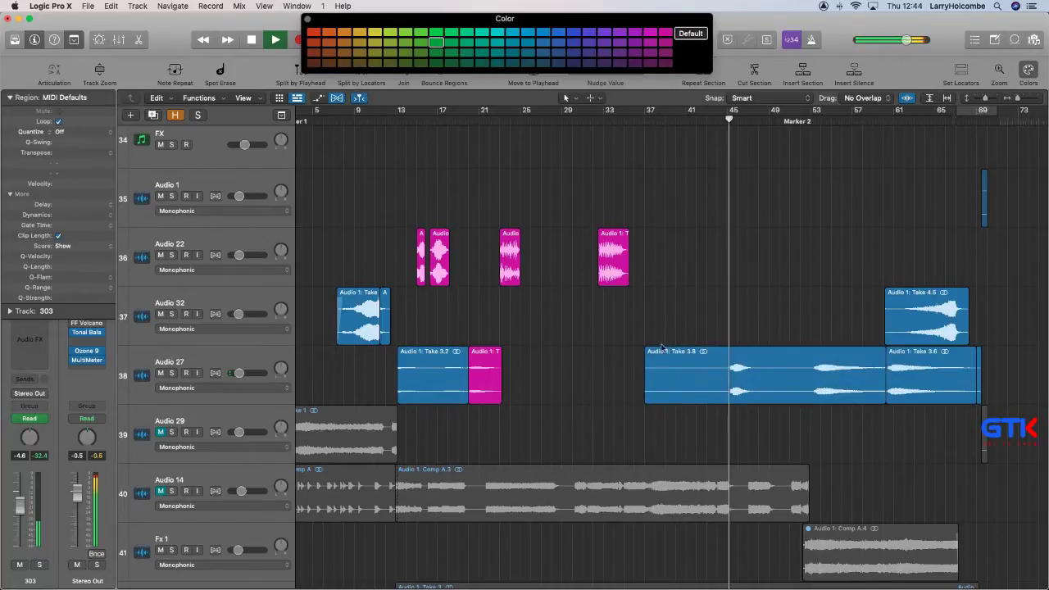
# Delete the Audio 27 material between about bars 36.5 and 47.5, and play the remaining phrase from about bar 53.
pyautogui.moveTo(644, 385); pyautogui.dragTo(759, 385)
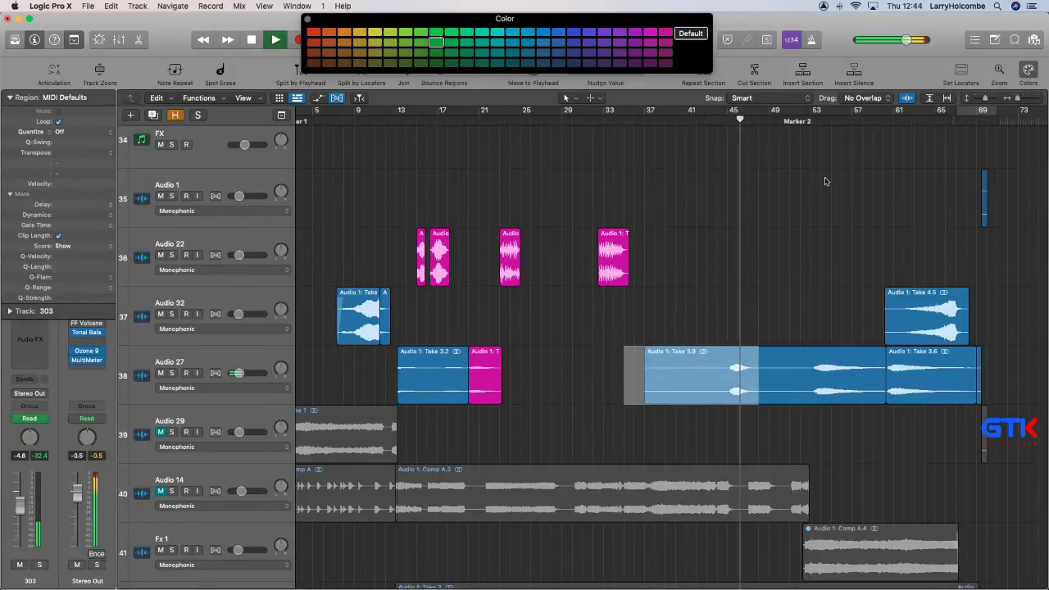
pyautogui.click(811, 119)
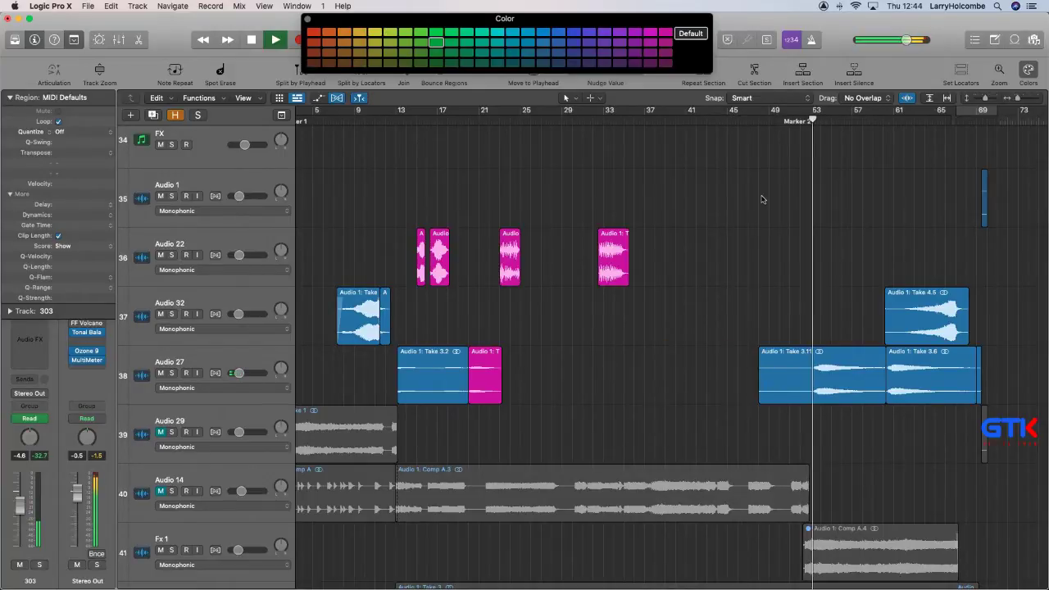
pyautogui.click(768, 377)
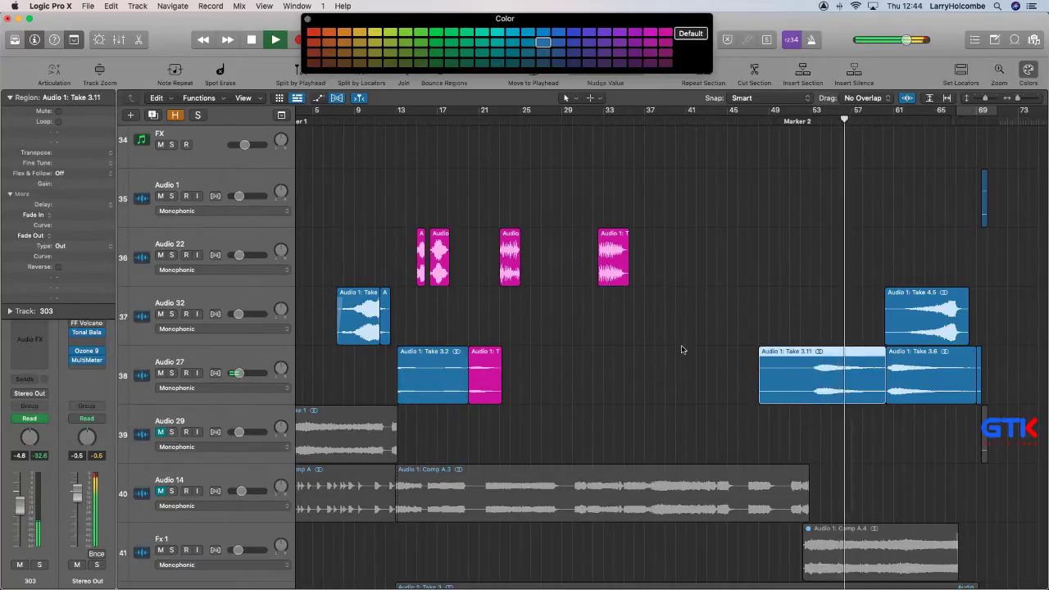
pyautogui.click(719, 325)
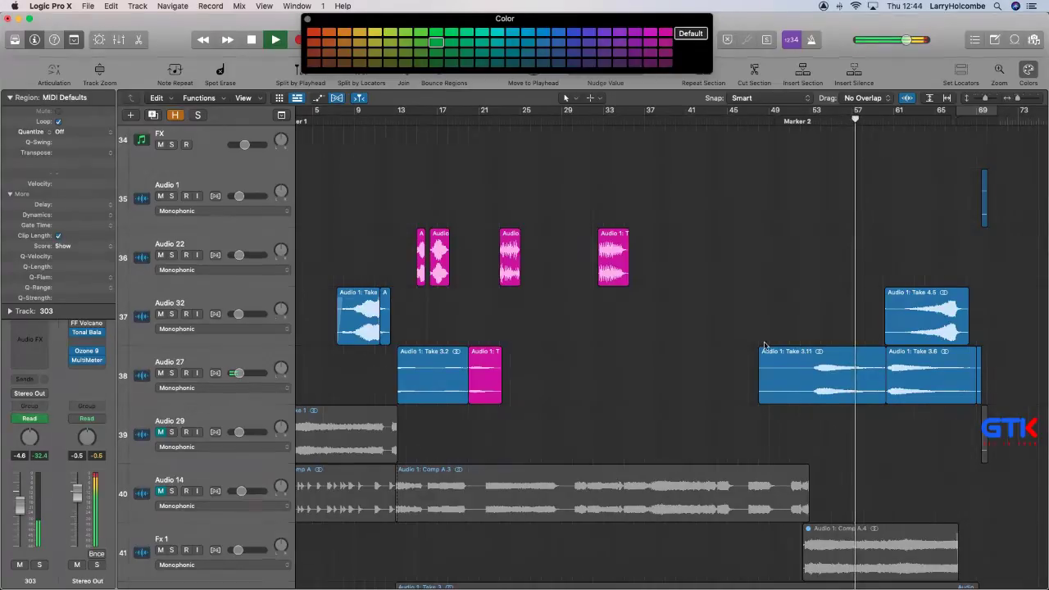
# Move the Audio 27 phrase beneath the Audio 32 swell later, to start at about bar 61.5, and play from there.
pyautogui.press('super+Up')
pyautogui.press('super+Up')
pyautogui.press('super+Up')
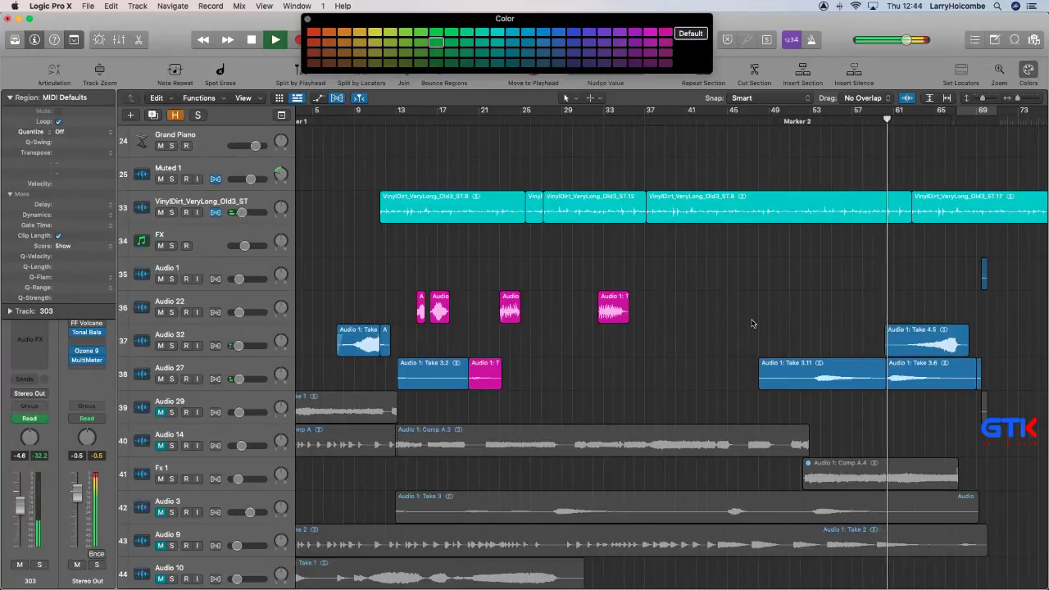
pyautogui.keyDown('ctrl'); pyautogui.keyDown('alt'); pyautogui.moveTo(817, 290); pyautogui.dragTo(1047, 462); pyautogui.keyUp('alt'); pyautogui.keyUp('ctrl')
pyautogui.moveTo(682, 369); pyautogui.dragTo(735, 368)
pyautogui.click(545, 121)
pyautogui.click(540, 148)
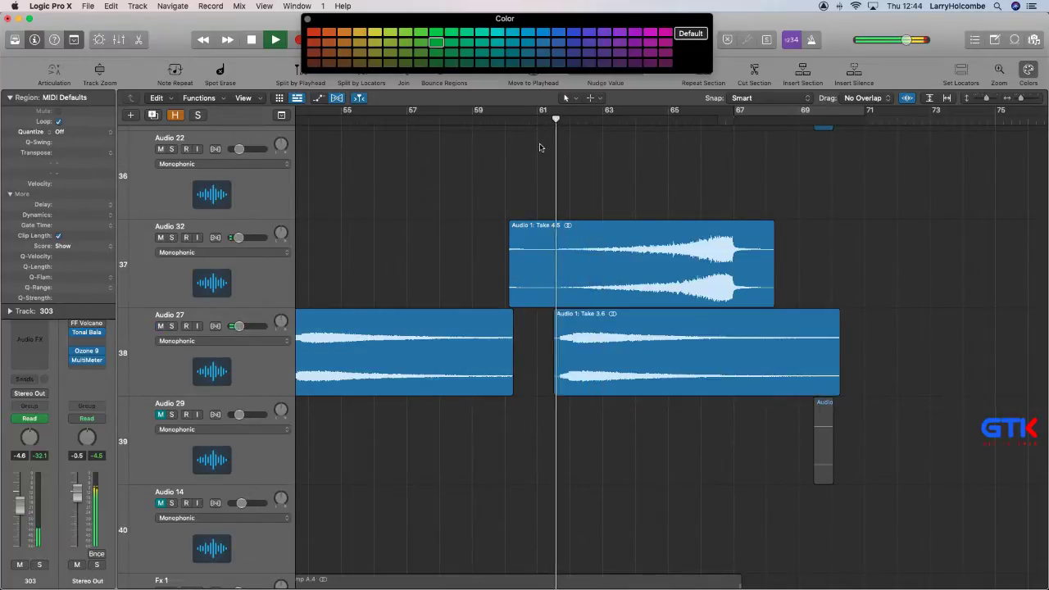
# Delete the leftover Audio 27 region that ends just after bar 60, ahead of the phrase beneath the Audio 32 swell.
pyautogui.keyDown('ctrl'); pyautogui.keyDown('alt'); pyautogui.click(571, 261); pyautogui.keyUp('alt'); pyautogui.keyUp('ctrl')
pyautogui.keyDown('ctrl'); pyautogui.keyDown('alt'); pyautogui.click(571, 262); pyautogui.keyUp('alt'); pyautogui.keyUp('ctrl')
pyautogui.moveTo(598, 281); pyautogui.dragTo(799, 449)
pyautogui.scroll(5, 795, 405)
pyautogui.hscroll(-2, 796, 406)
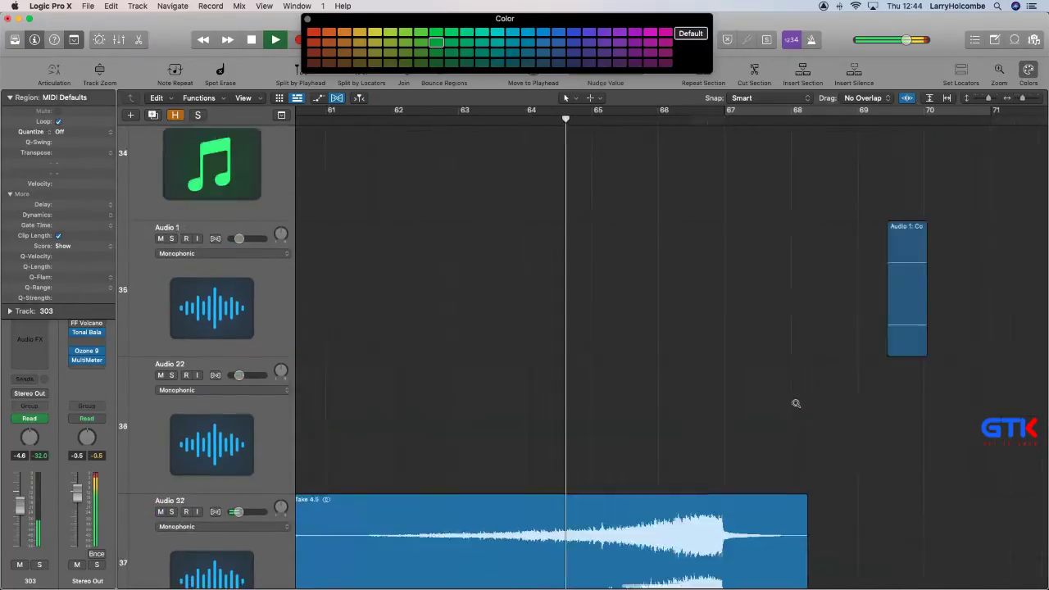
pyautogui.scroll(-5, 795, 405)
pyautogui.scroll(-5, 795, 406)
pyautogui.scroll(3, 796, 405)
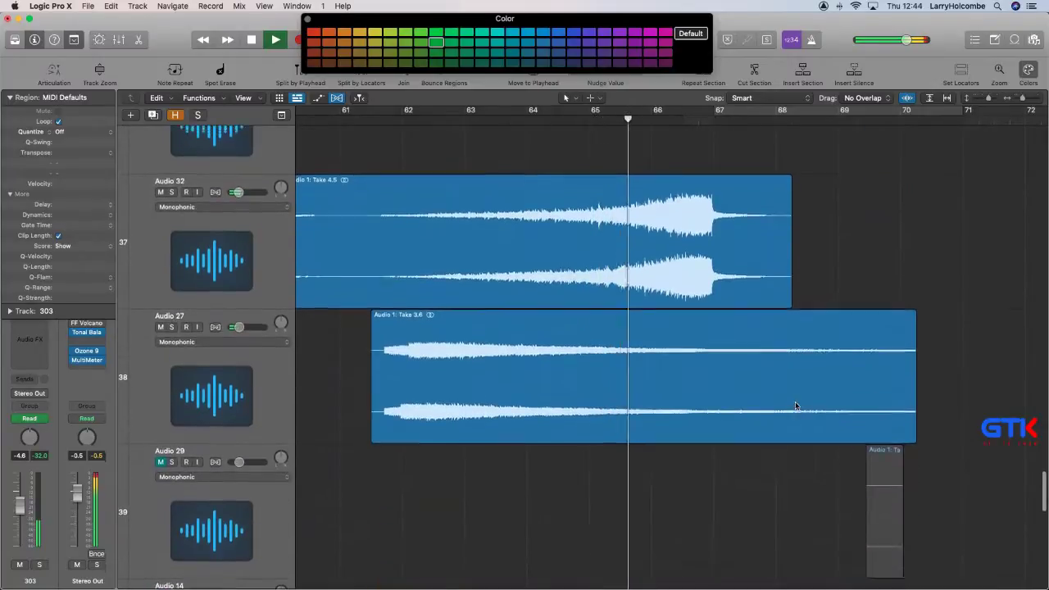
pyautogui.hscroll(-3, 653, 386)
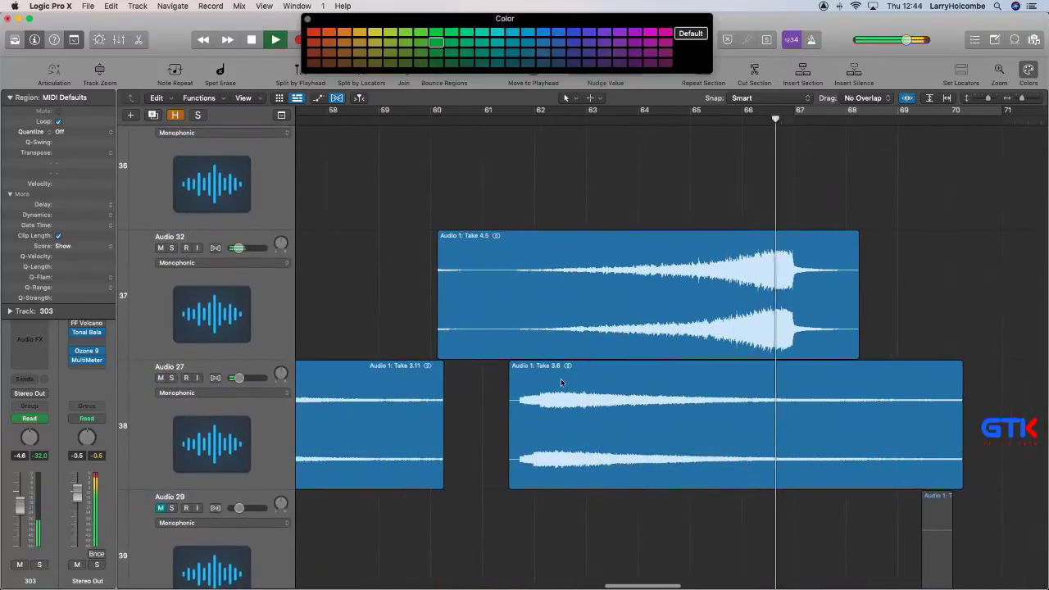
pyautogui.click(408, 401)
pyautogui.press('Delete')
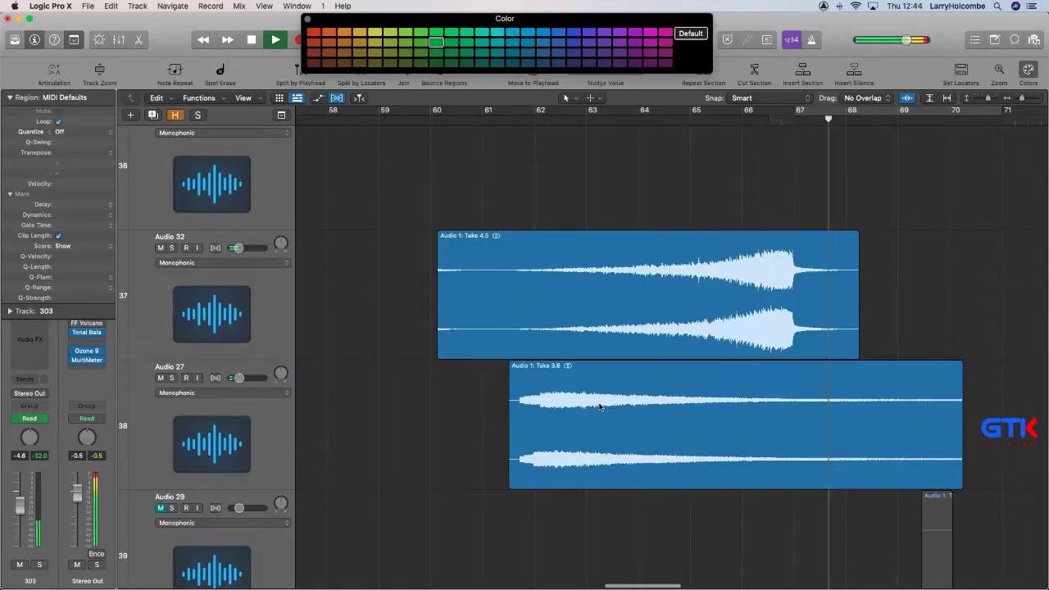
# Move the Audio 27 phrase earlier to start at about bar 59.75, and play from there.
pyautogui.moveTo(599, 407); pyautogui.dragTo(518, 404)
pyautogui.click(417, 118)
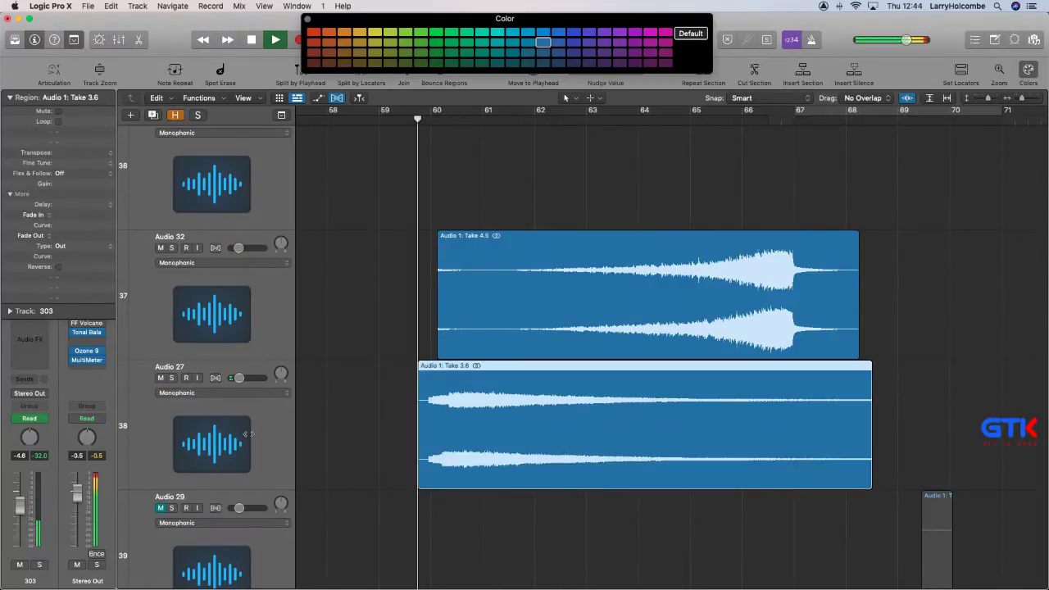
pyautogui.click(236, 436)
pyautogui.press('a')
pyautogui.press('space')
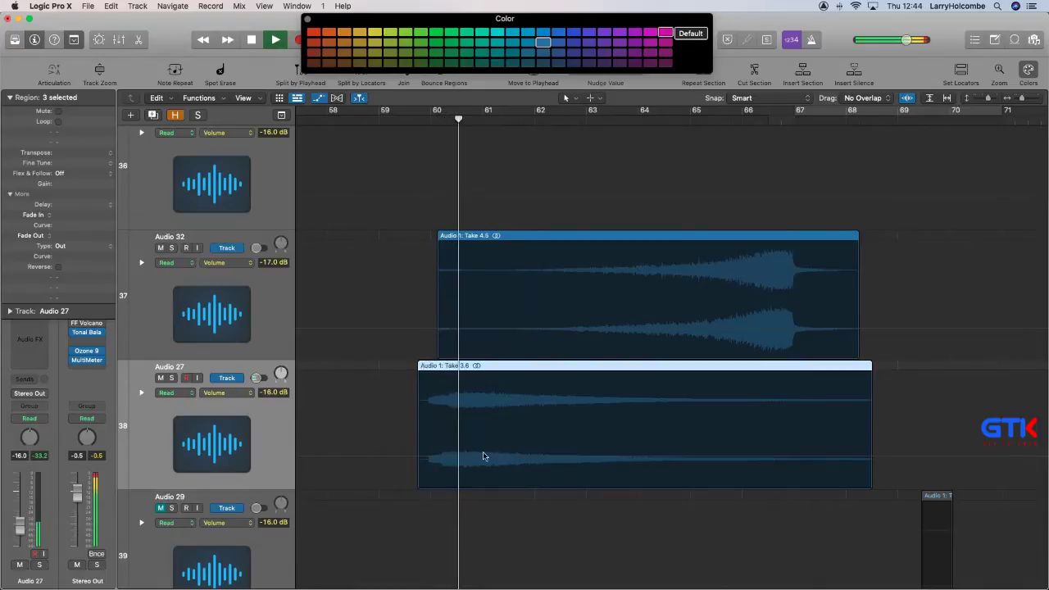
pyautogui.click(447, 457)
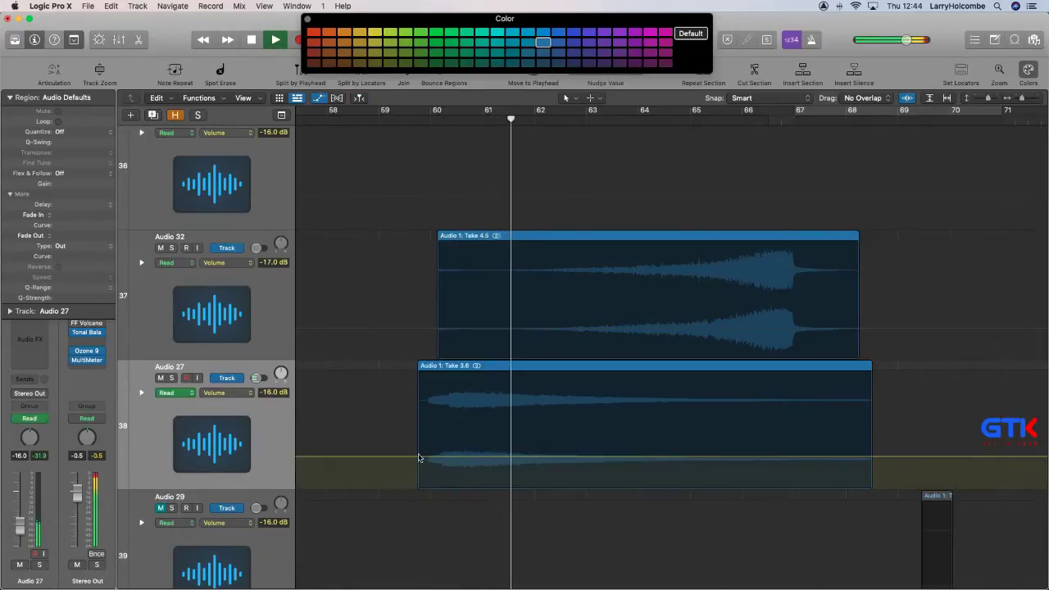
pyautogui.click(461, 456)
pyautogui.press('a')
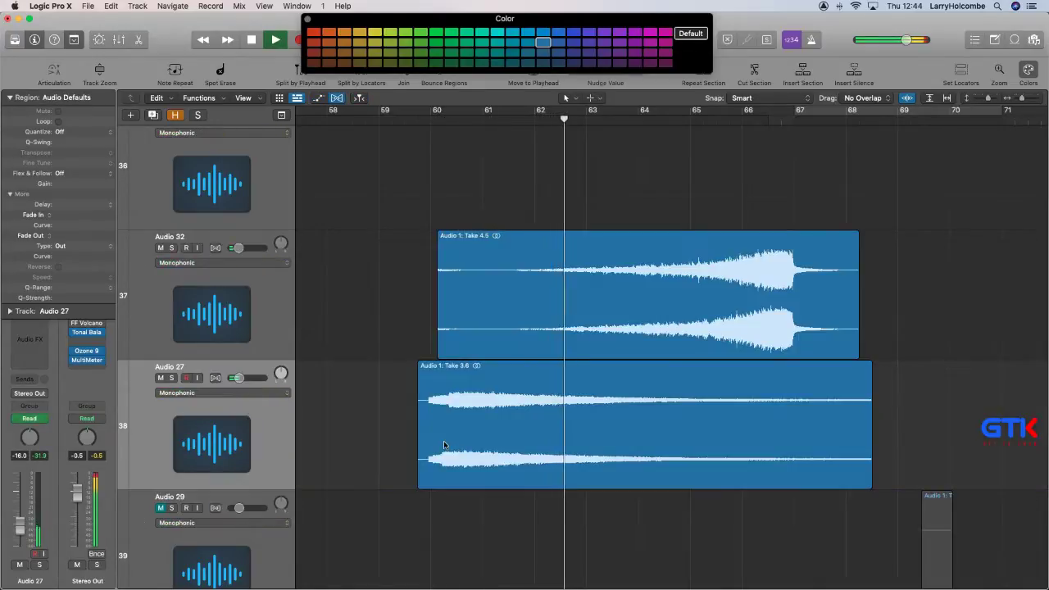
# Add a fade-in of 4507 to the Audio 27 phrase and erase its tail after about bar 67, together with the automation there.
pyautogui.moveTo(536, 426); pyautogui.dragTo(348, 395)
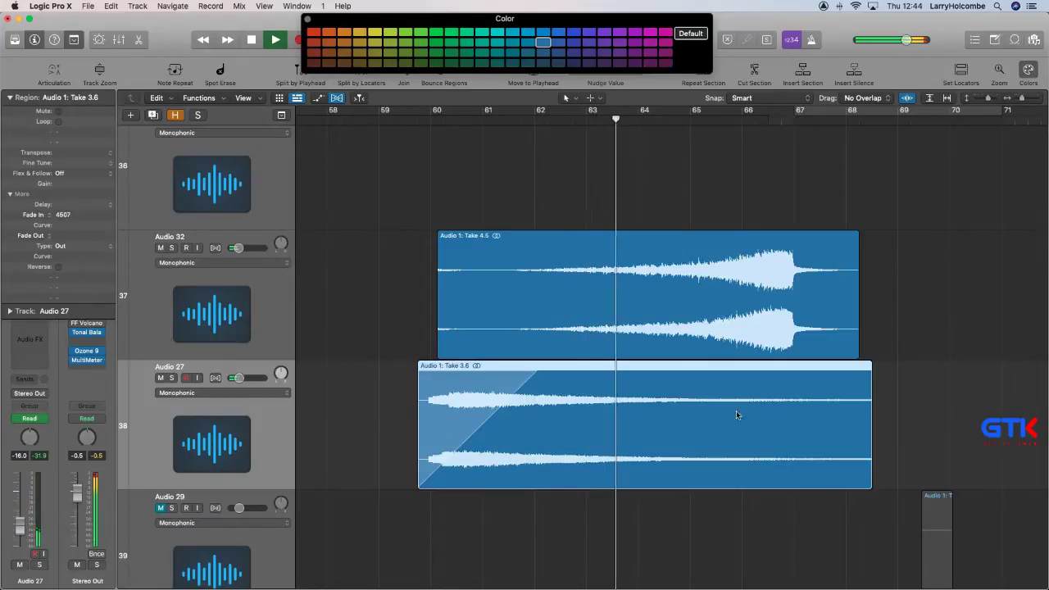
pyautogui.press('super+Up')
pyautogui.press('super+Up')
pyautogui.press('super+Up')
pyautogui.press('super+Up')
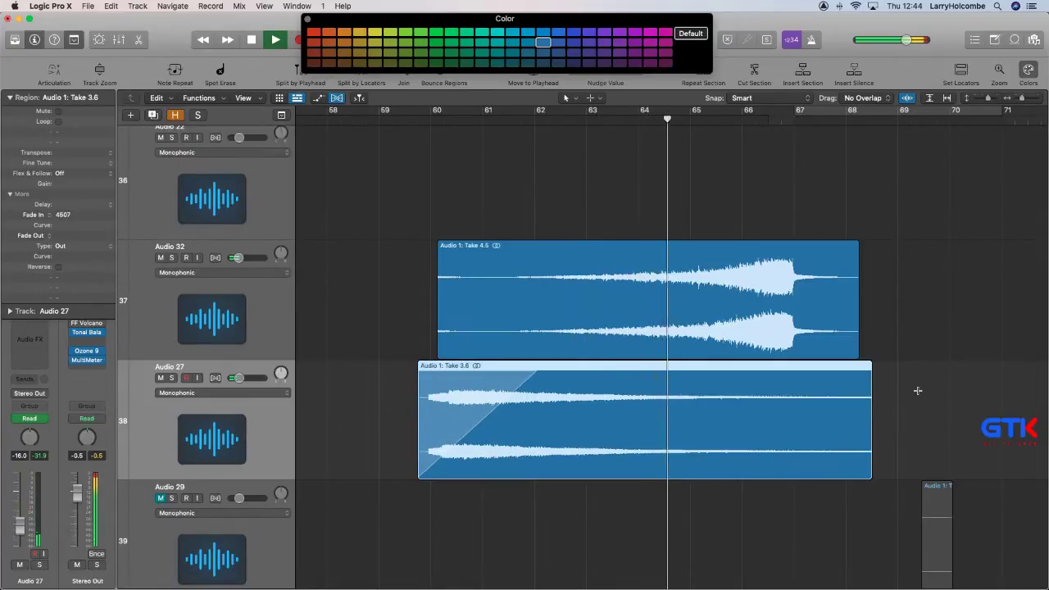
pyautogui.scroll(-6, 919, 391)
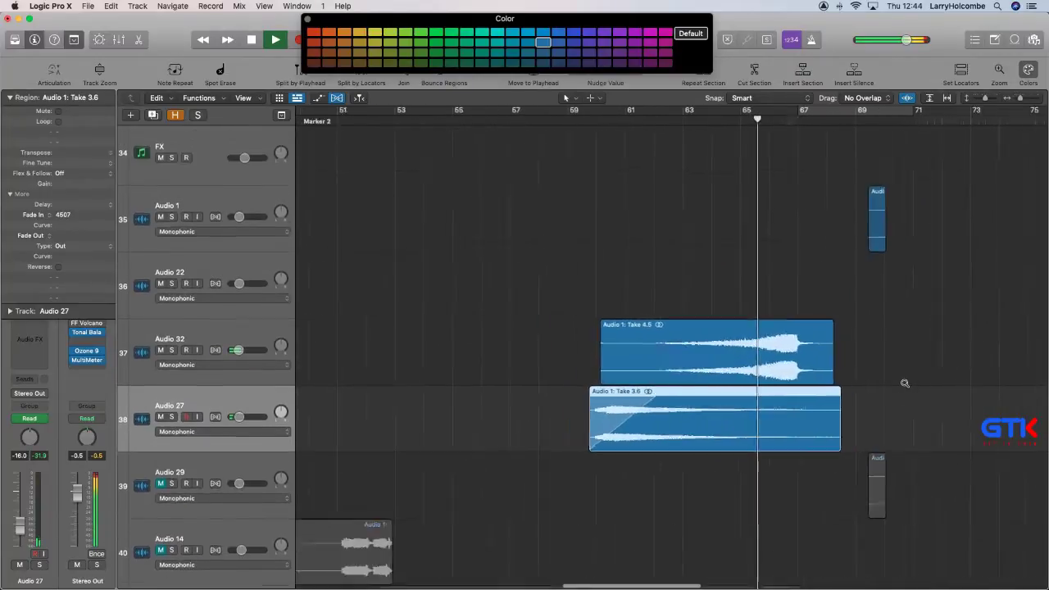
pyautogui.click(750, 268)
pyautogui.moveTo(749, 267); pyautogui.dragTo(983, 582)
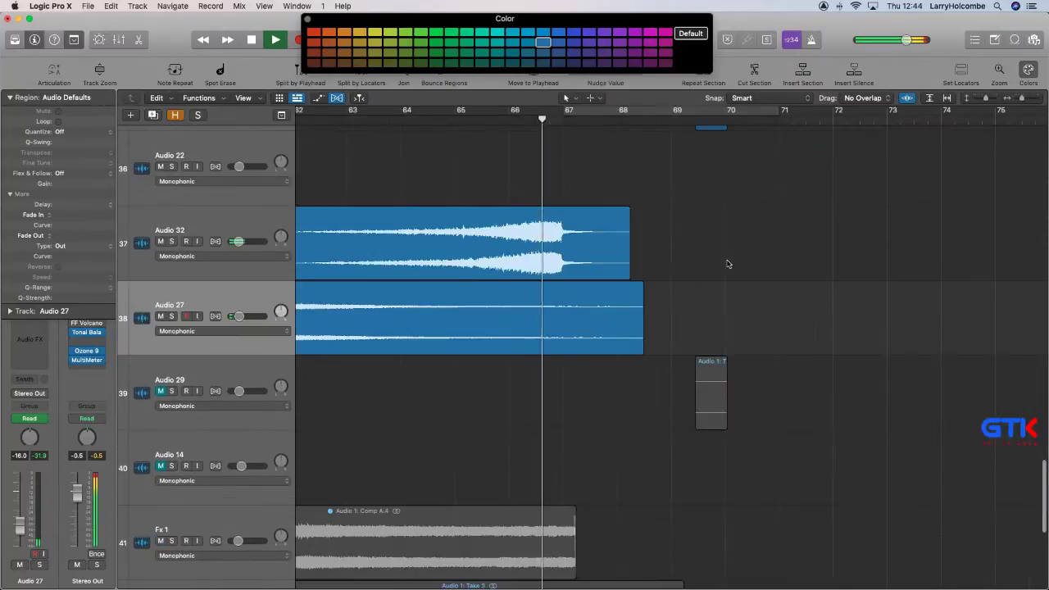
pyautogui.moveTo(563, 283); pyautogui.dragTo(667, 309)
pyautogui.press('Delete')
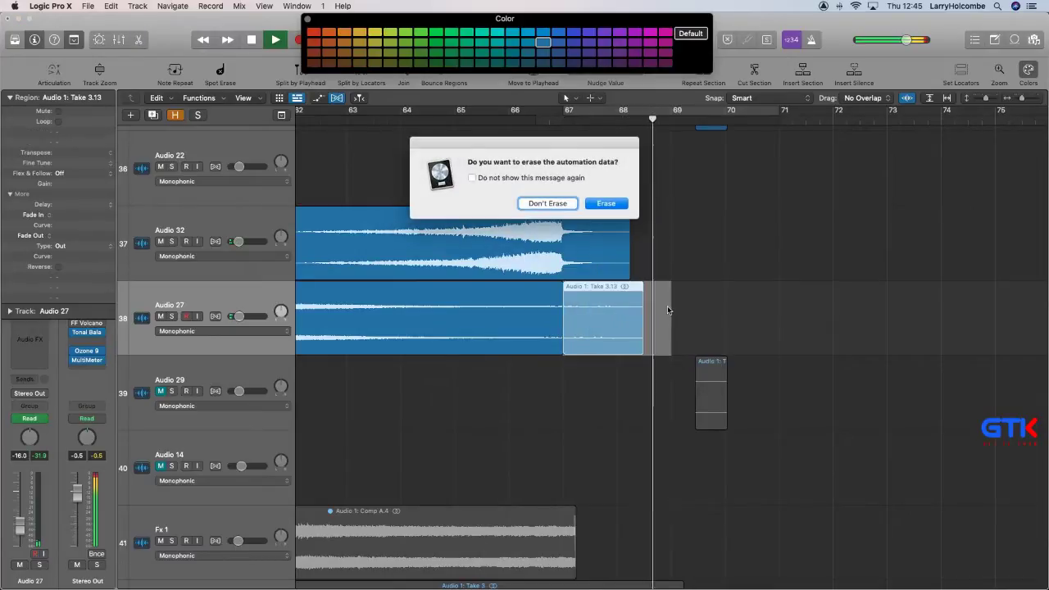
pyautogui.click(604, 201)
# Lower the Take Me Bass 1 channel's level to -6.6 dB in the mixer.
pyautogui.keyDown('ctrl'); pyautogui.keyDown('alt'); pyautogui.click(604, 231); pyautogui.keyUp('alt'); pyautogui.keyUp('ctrl')
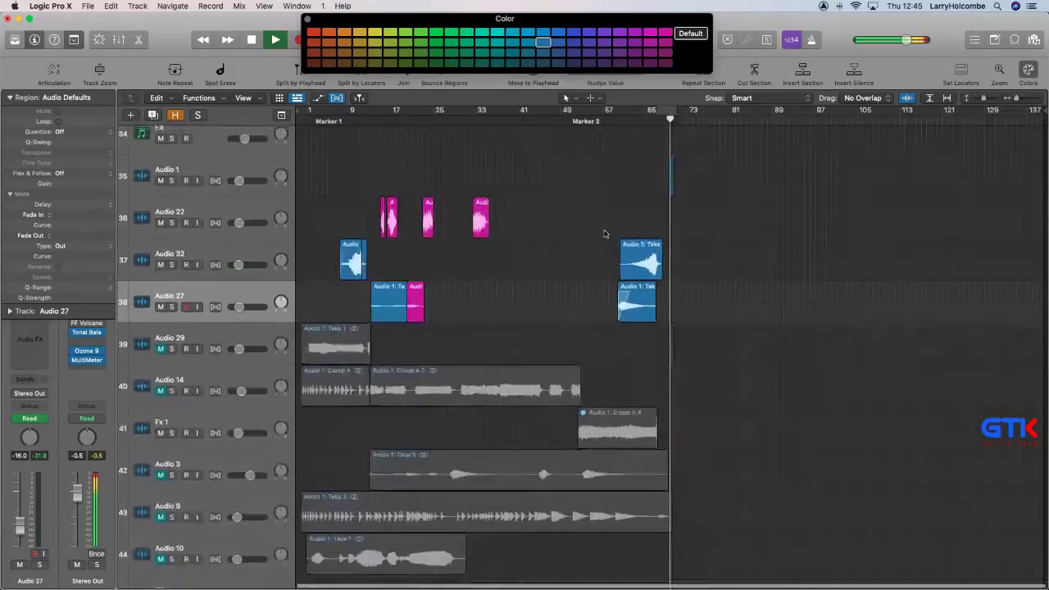
pyautogui.press('x')
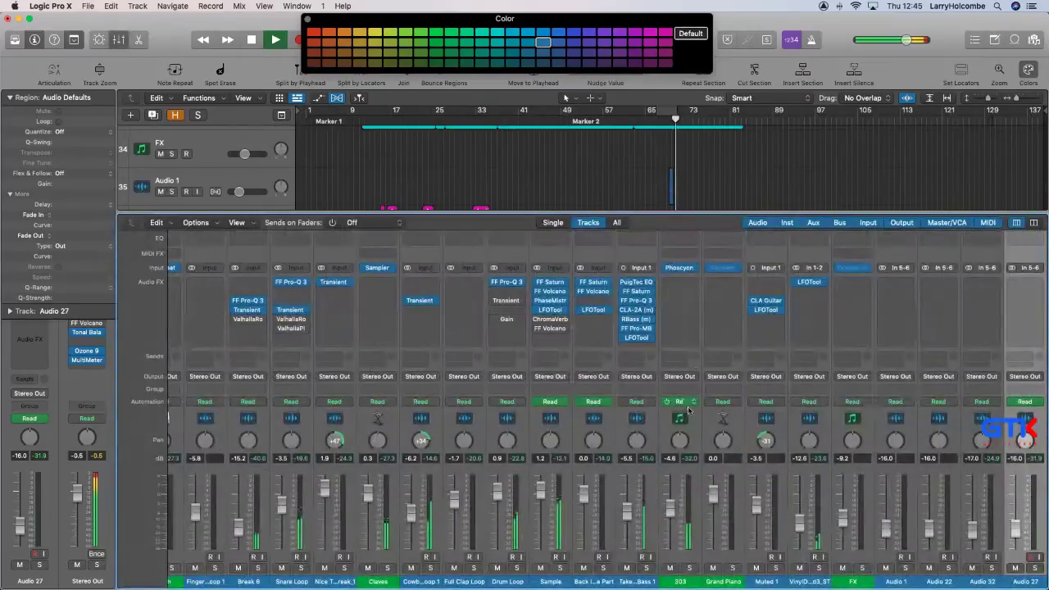
pyautogui.hscroll(-1, 625, 517)
pyautogui.moveTo(626, 517); pyautogui.dragTo(625, 519)
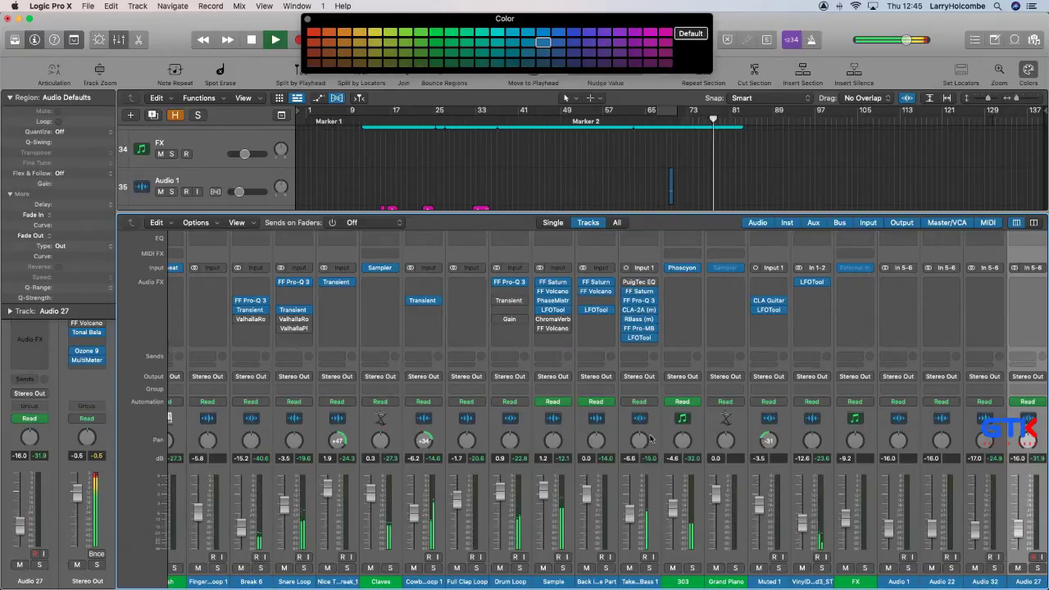
# Inspect the PuigTec EQ settings on Take Me Bass 1, and return to the full arrangement.
pyautogui.click(639, 283)
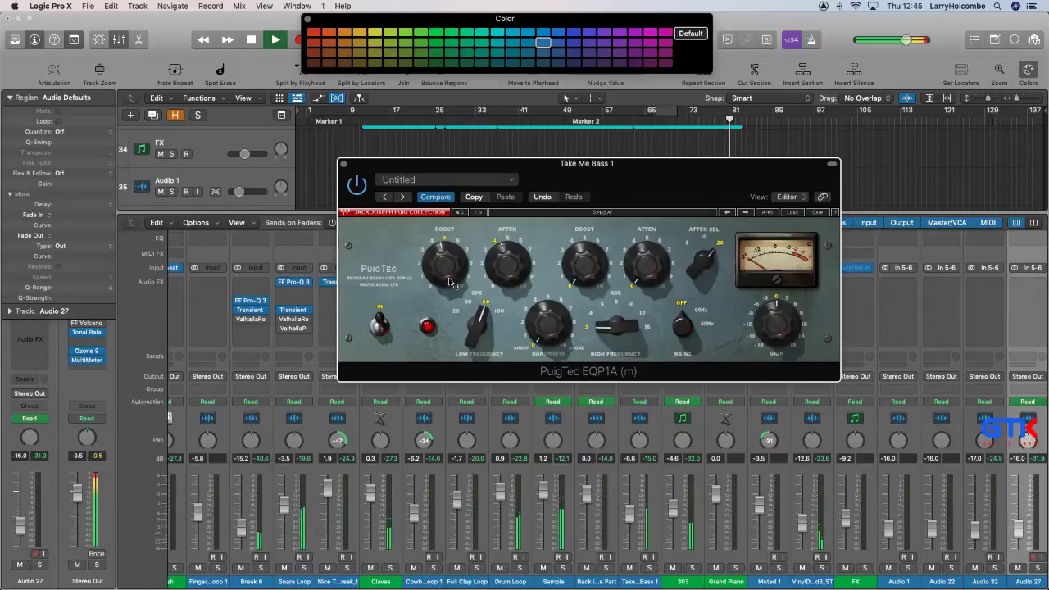
pyautogui.click(344, 165)
pyautogui.press('x')
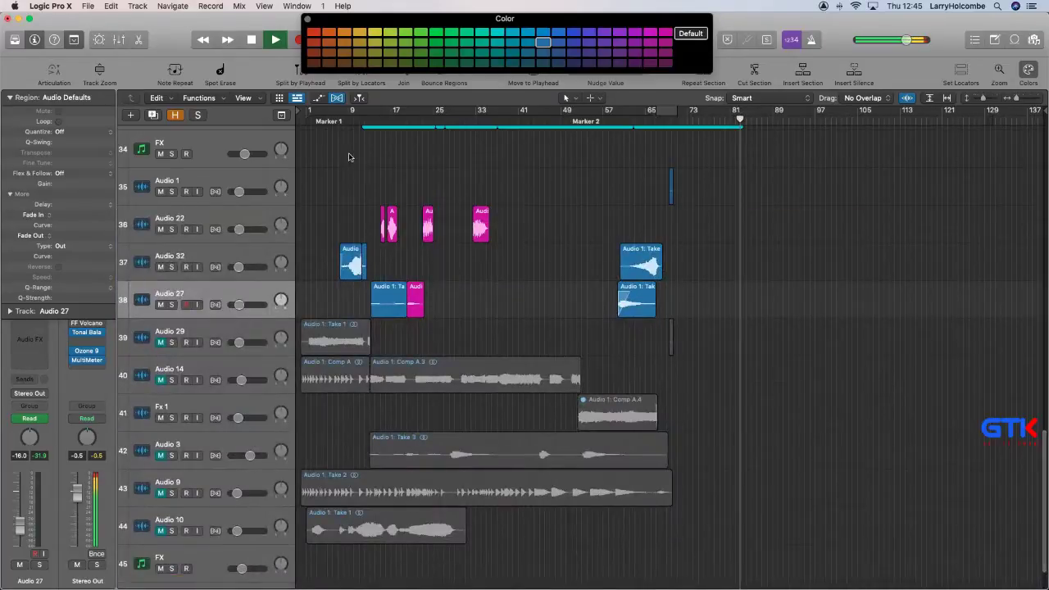
# Restart playback from about bar 11 and close the color palette, keeping the FX regions in view.
pyautogui.press('space')
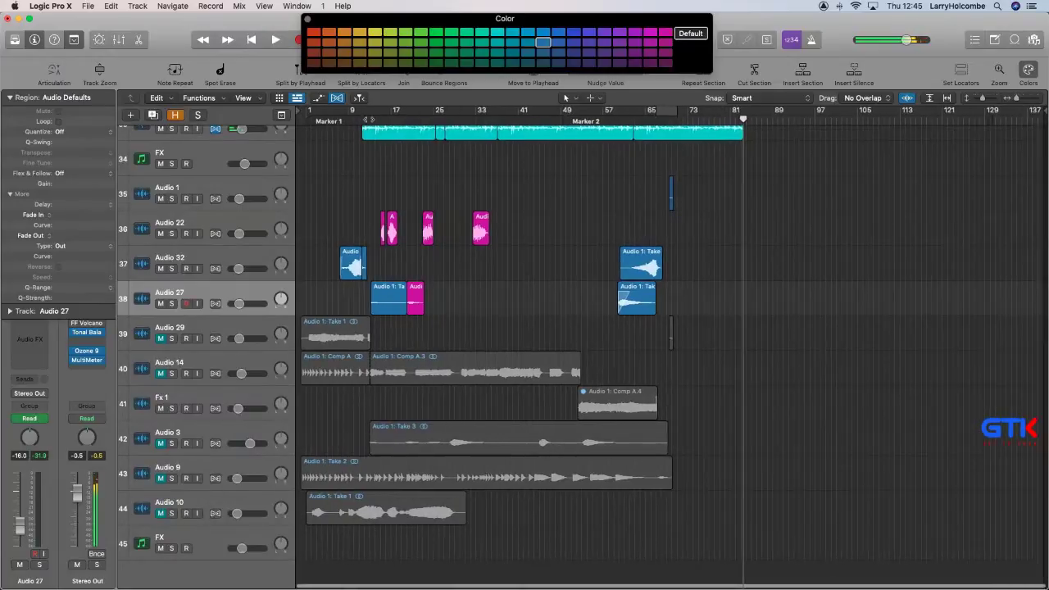
pyautogui.click(366, 119)
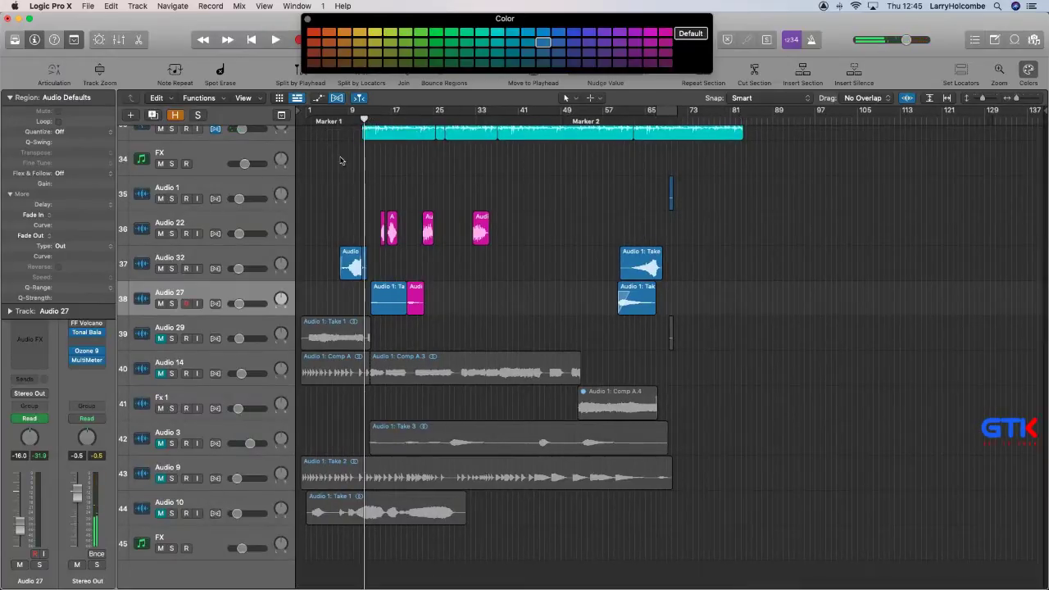
pyautogui.click(308, 18)
pyautogui.moveTo(325, 187); pyautogui.dragTo(486, 316)
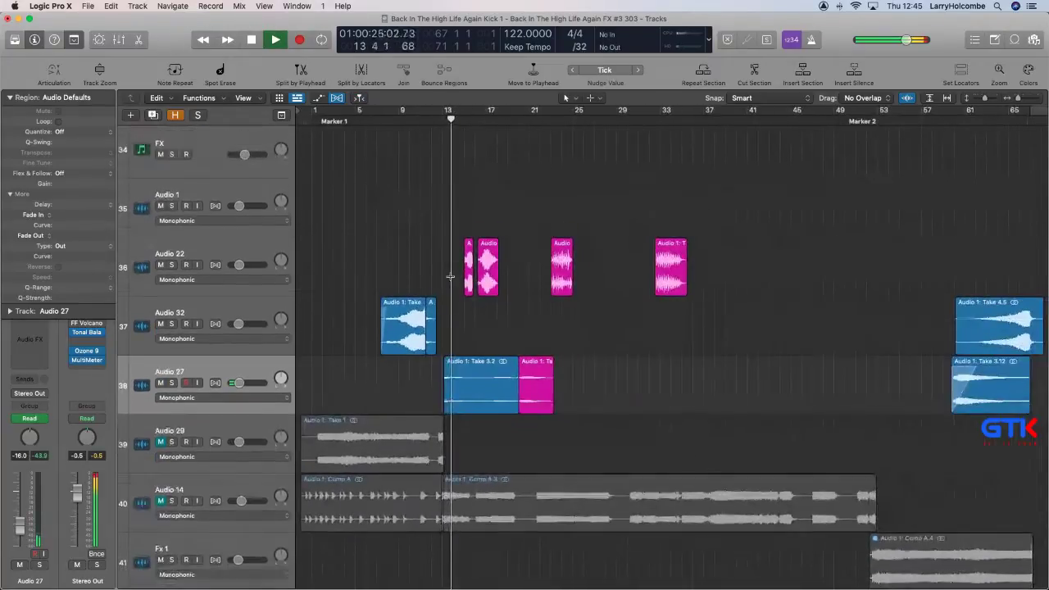
pyautogui.press('super+Up')
pyautogui.press('super+Up')
pyautogui.press('super+Up')
pyautogui.press('super+Up')
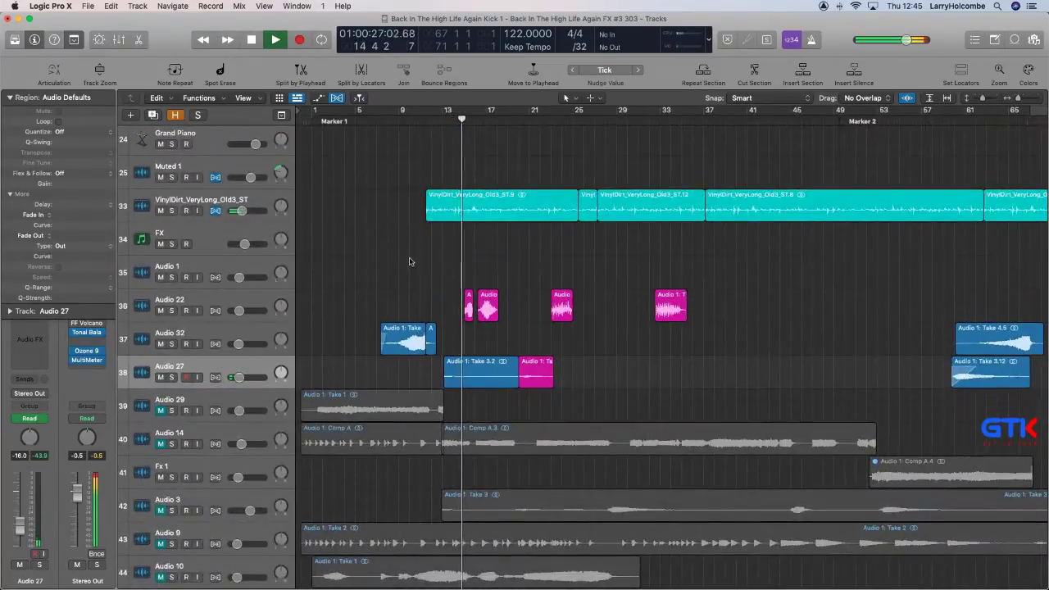
pyautogui.scroll(-4, 416, 267)
pyautogui.scroll(2, 414, 263)
pyautogui.press('super+Left')
pyautogui.press('super+Up')
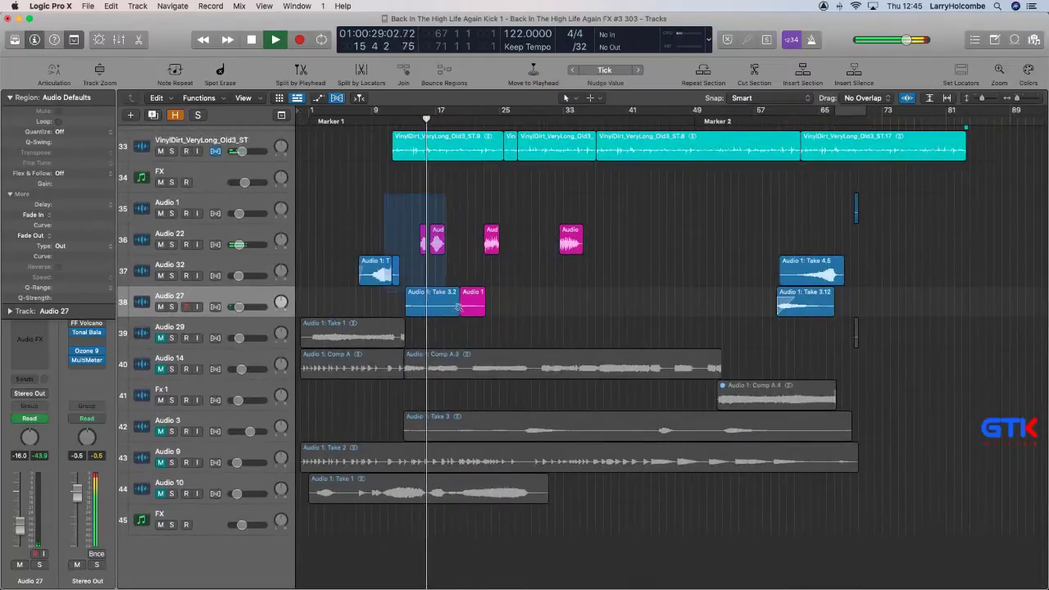
# Split the blue Audio 27 region at 17 4 1 1 and delete the part before it, from about bar 13.
pyautogui.moveTo(421, 253); pyautogui.dragTo(543, 370)
pyautogui.hscroll(-2, 538, 192)
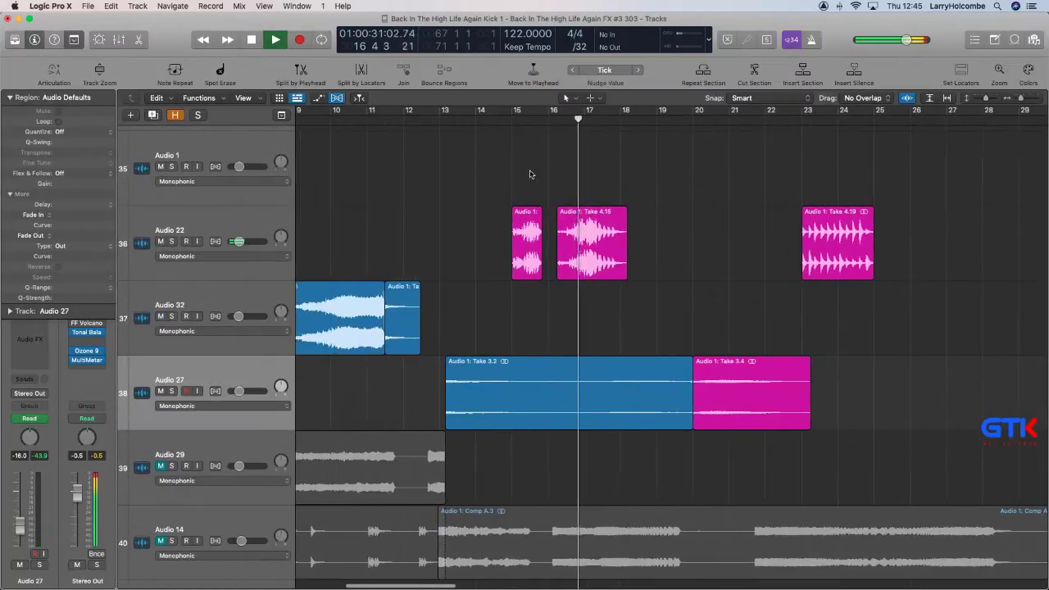
pyautogui.click(532, 391)
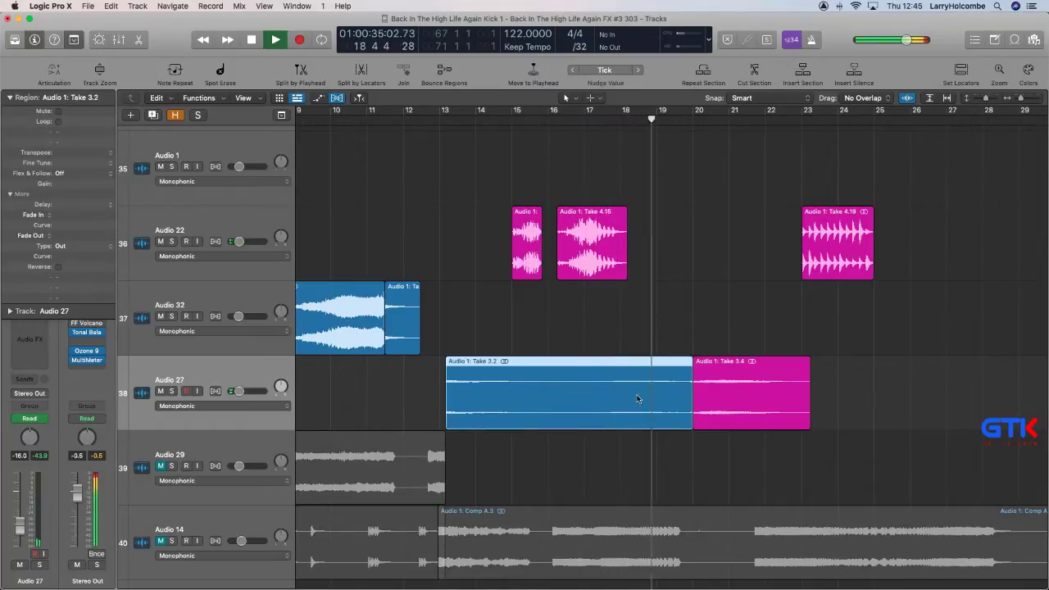
pyautogui.keyDown('super'); pyautogui.click(614, 388); pyautogui.keyUp('super')
pyautogui.moveTo(640, 389); pyautogui.dragTo(693, 393)
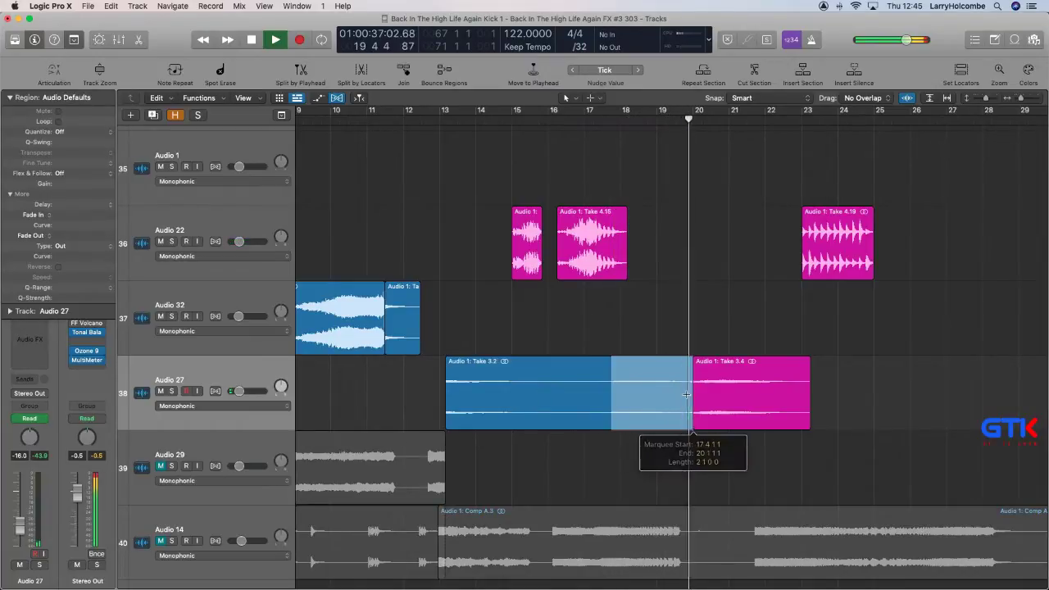
pyautogui.click(661, 391)
pyautogui.click(598, 389)
pyautogui.press('Delete')
# Move the magenta Audio 27 phrase to start at bar 67 along with its track automation, and play from just before it.
pyautogui.click(607, 207)
pyautogui.press('z')
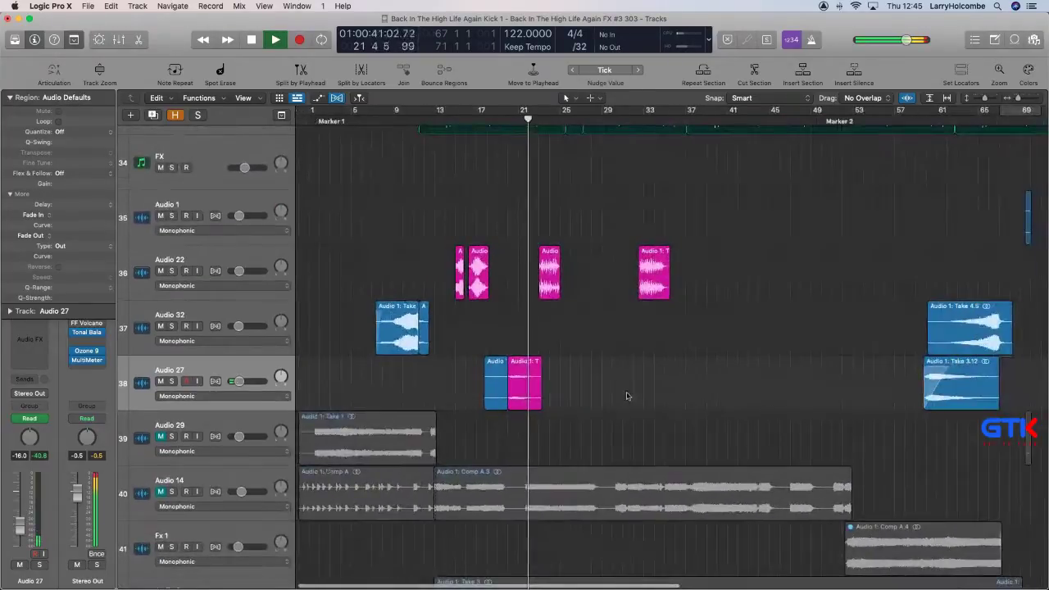
pyautogui.moveTo(497, 384); pyautogui.dragTo(990, 400)
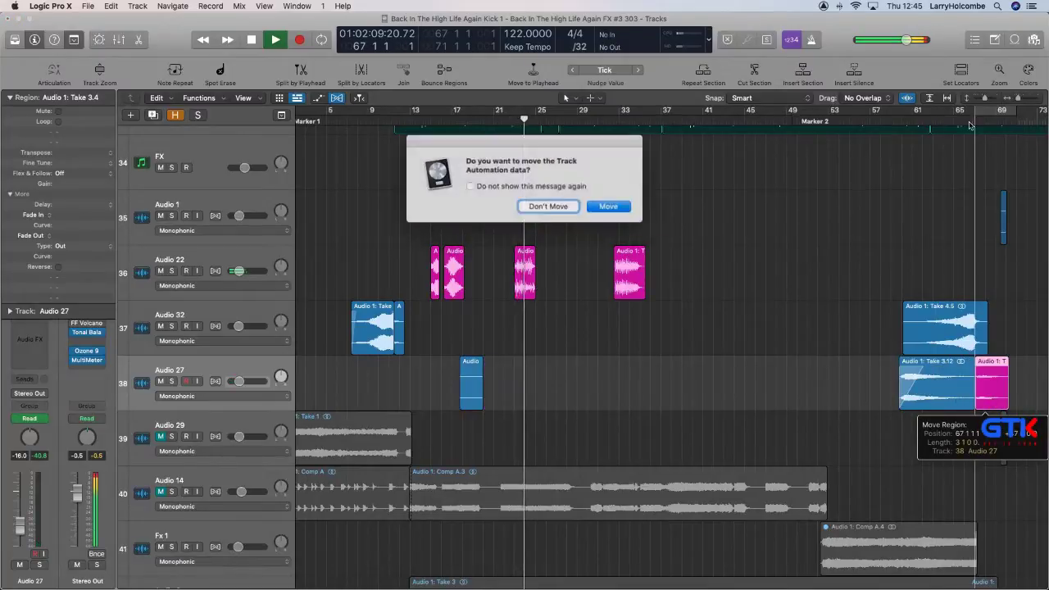
pyautogui.press('Return')
pyautogui.click(965, 119)
# Check the volume automation on Audio 27 around bar 67, and hide the automation again.
pyautogui.press('a')
pyautogui.press('a')
pyautogui.press('a')
pyautogui.hscroll(-3, 695, 369)
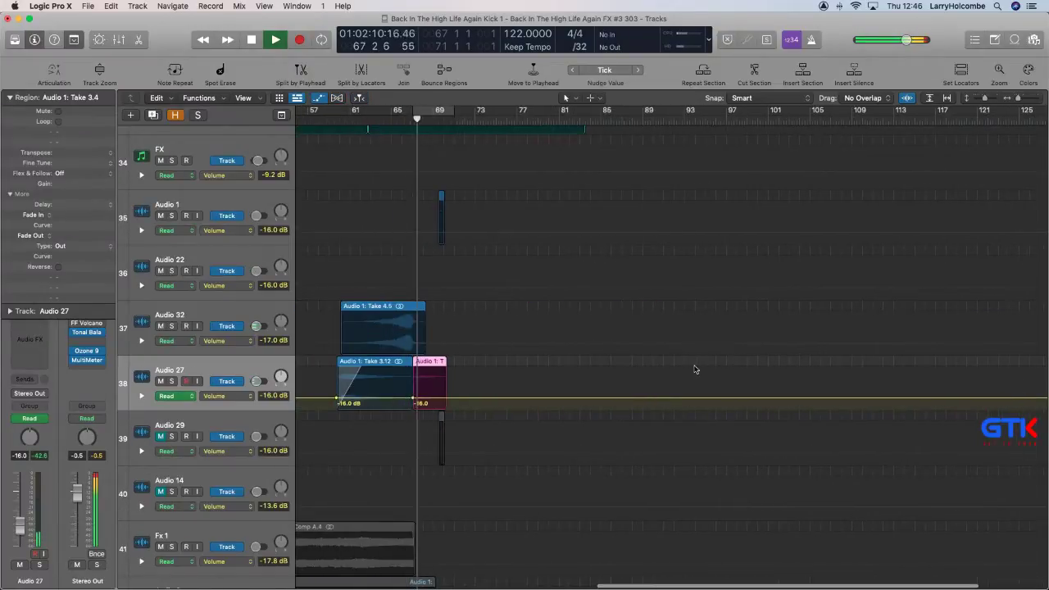
pyautogui.press('a')
# Delete the leftover blue Audio 27 region between about bars 17.75 and 20, erasing its automation.
pyautogui.scroll(-5, 695, 364)
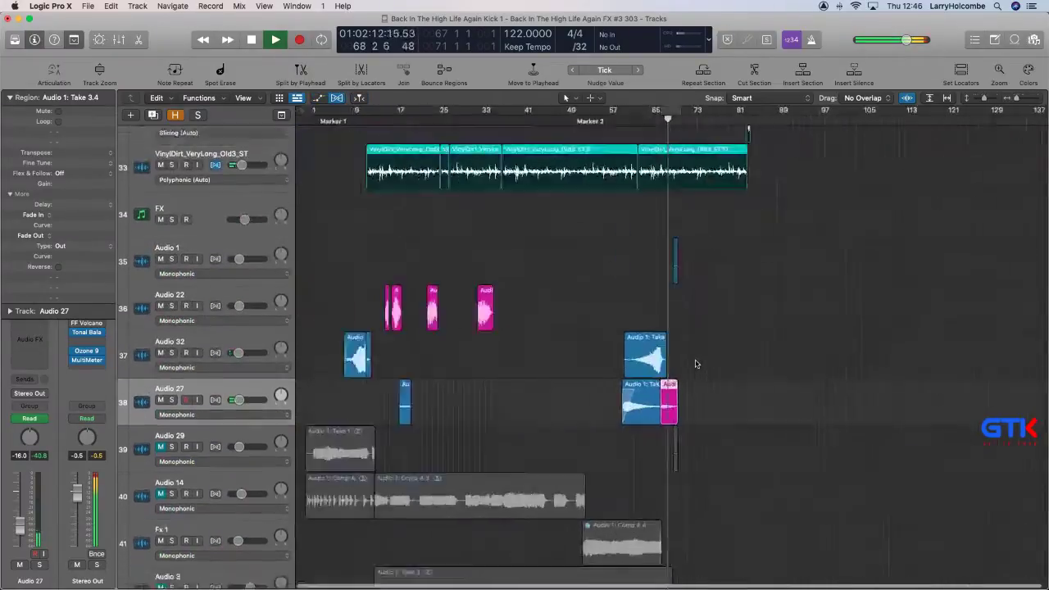
pyautogui.moveTo(383, 412); pyautogui.dragTo(417, 416)
pyautogui.press('BackSpace')
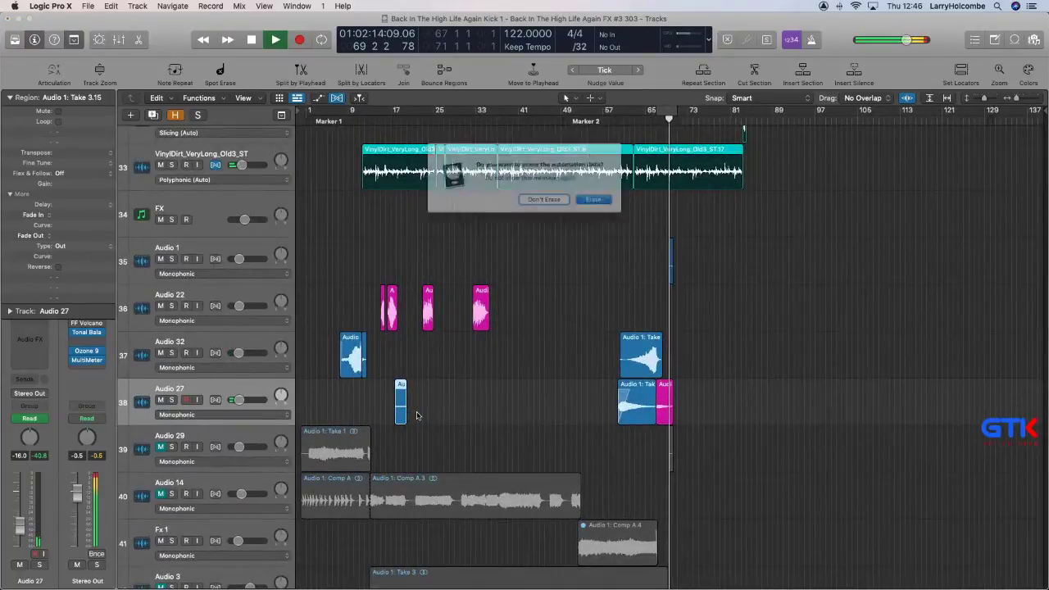
pyautogui.press('Return')
# Mute Audio 27, unmute Audio 29, and restart playback from the beginning of the project.
pyautogui.press('super+Up')
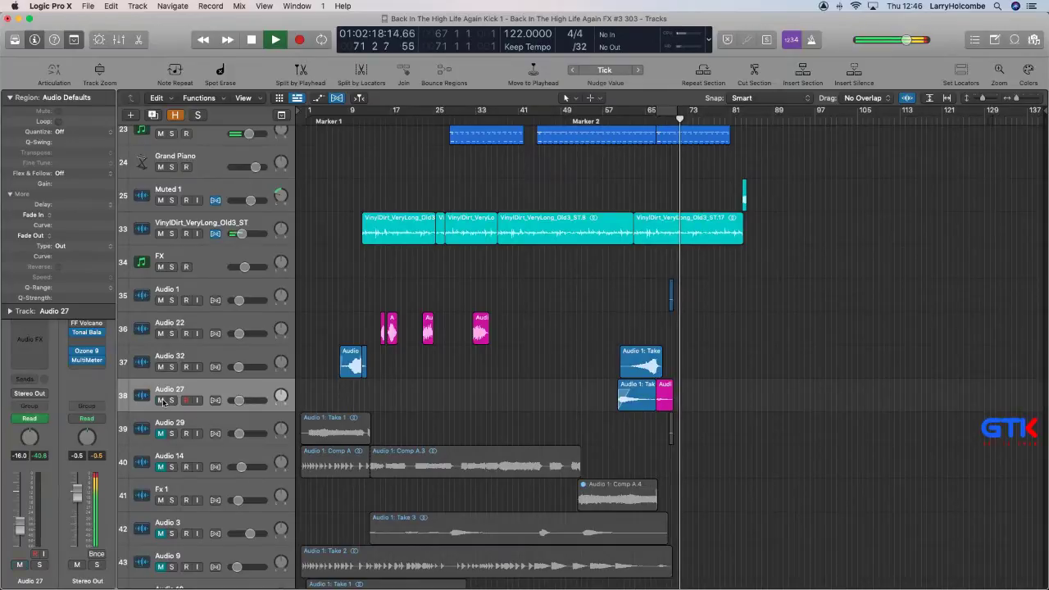
pyautogui.click(162, 400)
pyautogui.click(162, 433)
pyautogui.press('space')
pyautogui.press('Return')
pyautogui.press('space')
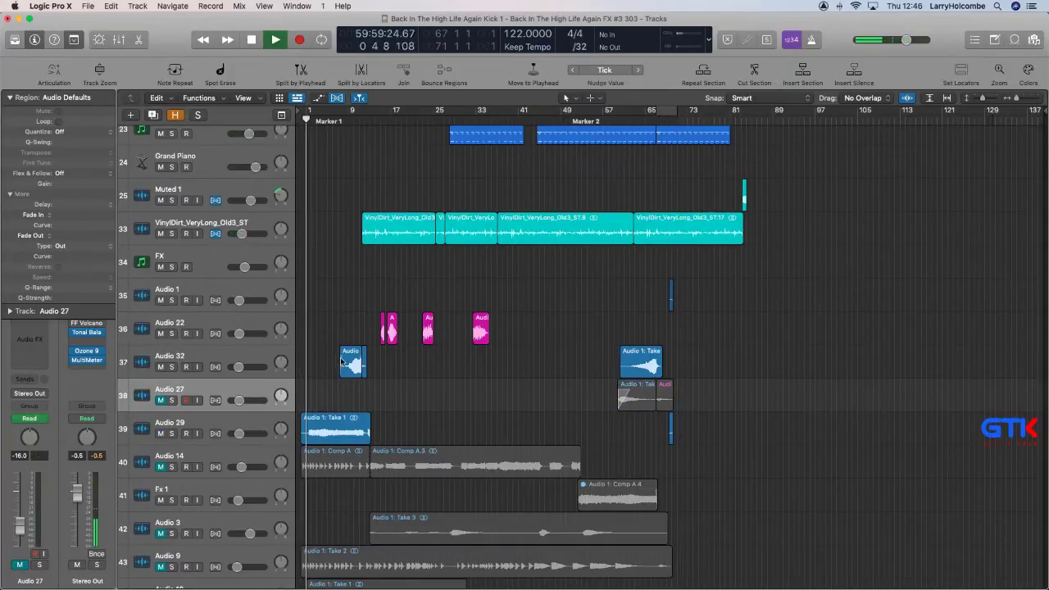
# Move the four magenta phrases from Audio 22 down onto the Audio 32 track, keeping their timing.
pyautogui.moveTo(339, 328); pyautogui.dragTo(480, 358)
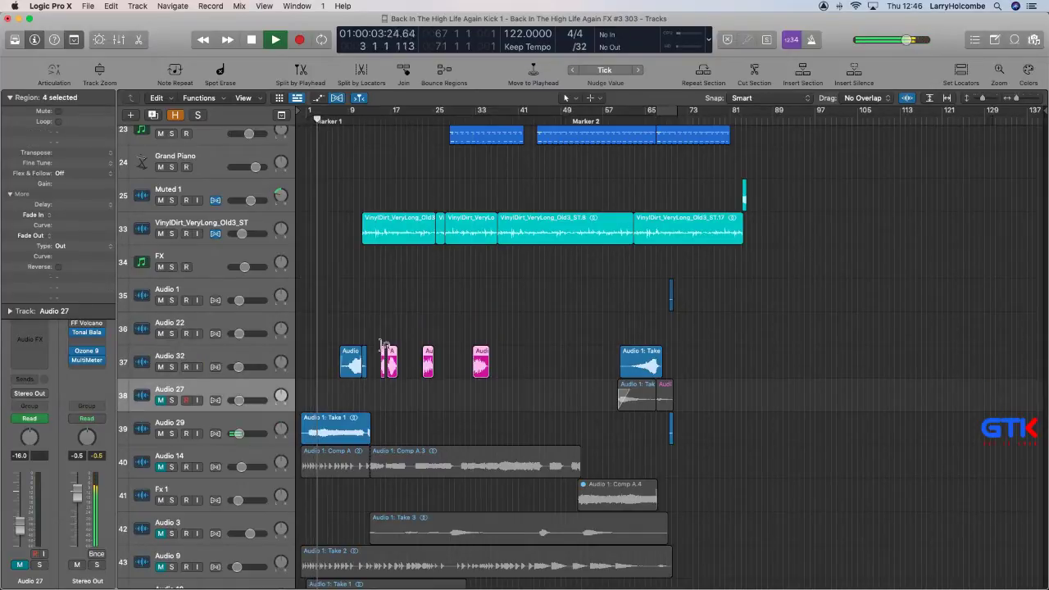
pyautogui.click(341, 340)
# Move the Take 1 region on Audio 29 from the song's start to about bar 31 and play from there.
pyautogui.click(343, 426)
pyautogui.press('z')
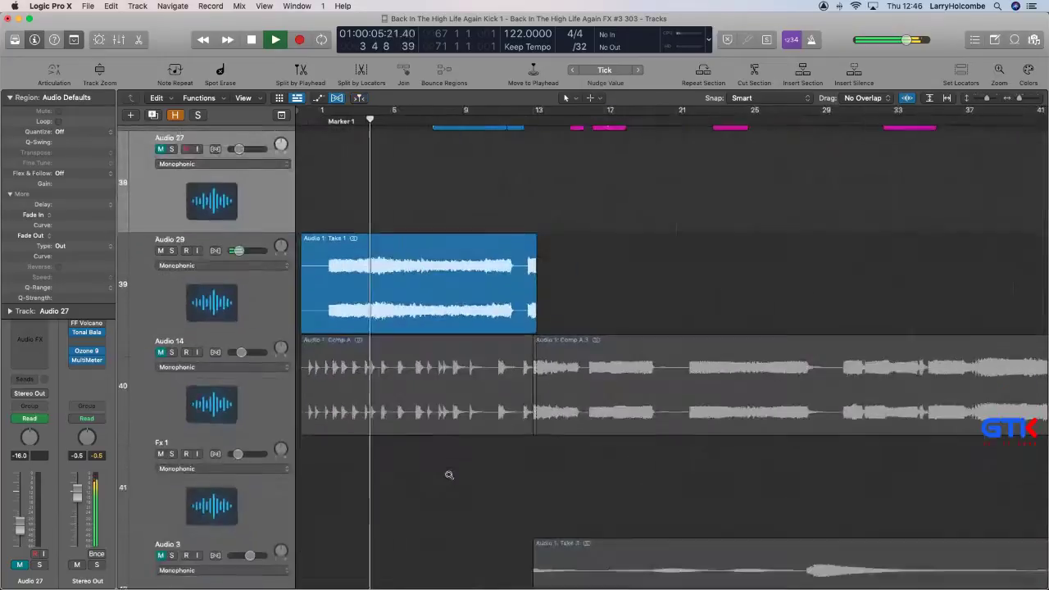
pyautogui.moveTo(372, 256); pyautogui.dragTo(625, 274)
pyautogui.moveTo(625, 275); pyautogui.dragTo(624, 254)
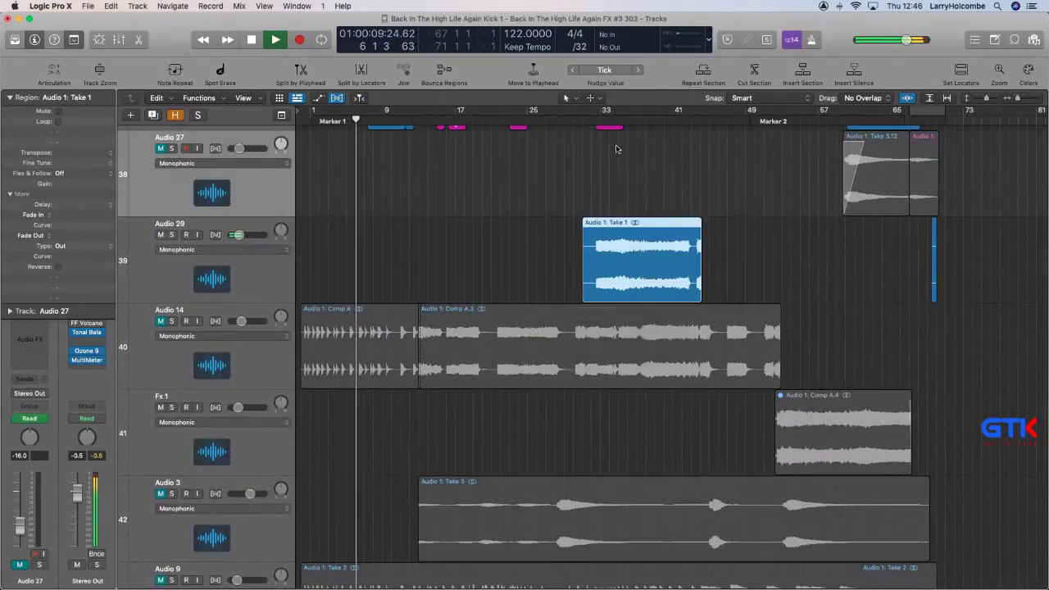
pyautogui.click(580, 120)
pyautogui.press('z')
pyautogui.press('space')
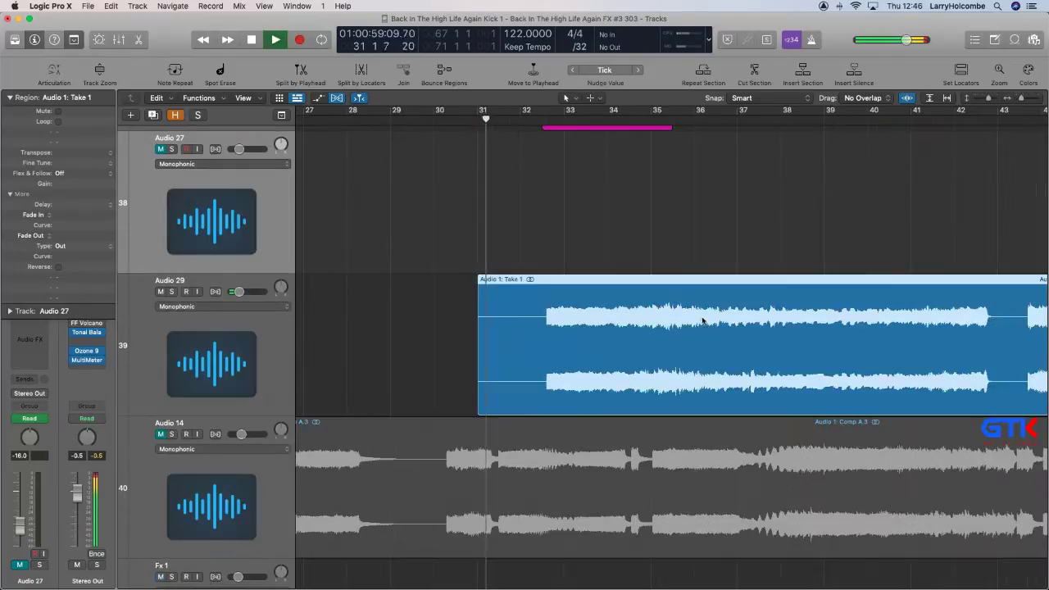
# Cut away the silent start of the Audio 29 region so it begins at the phrase's onset around bar 32.5.
pyautogui.moveTo(568, 352); pyautogui.dragTo(614, 414)
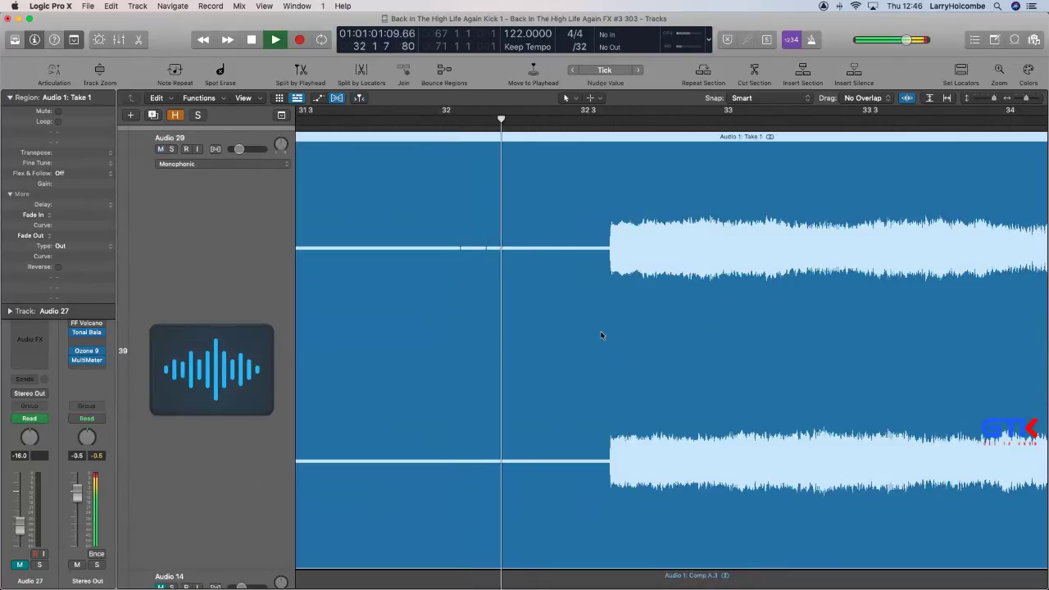
pyautogui.moveTo(607, 278); pyautogui.dragTo(522, 265)
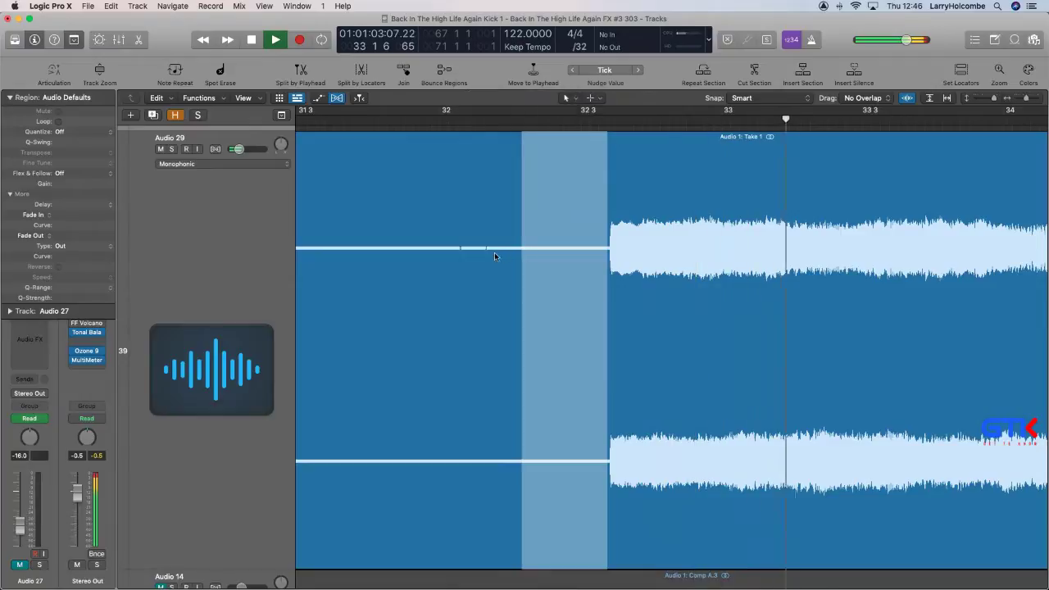
pyautogui.press('Delete')
pyautogui.press('Delete')
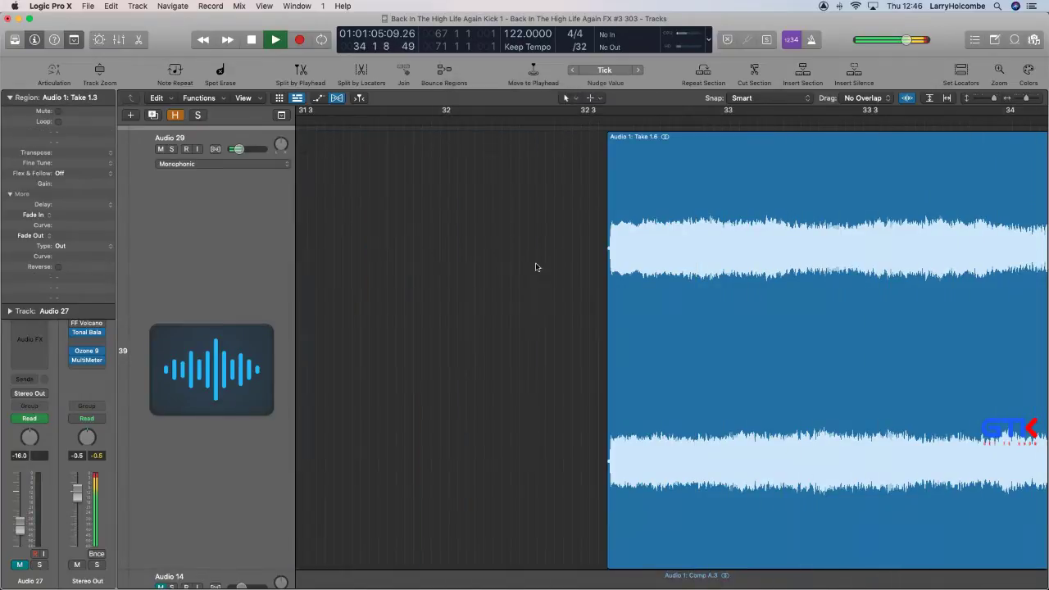
pyautogui.press('z')
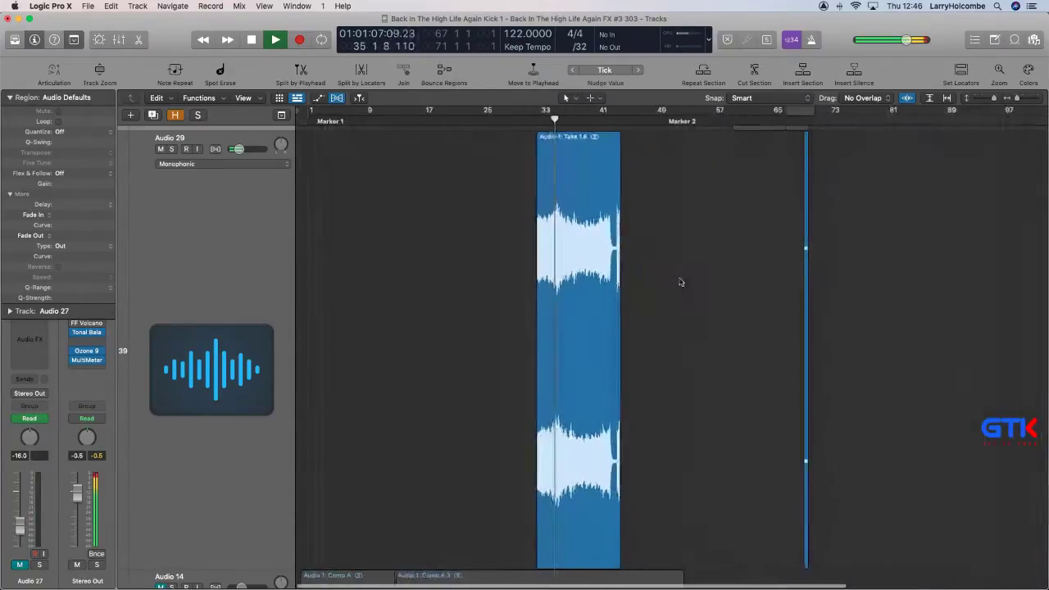
# Move the trimmed Audio 29 phrase to bar 44 3 1 and shorten its end to about bar 55.
pyautogui.moveTo(562, 227); pyautogui.dragTo(663, 270)
pyautogui.keyDown('ctrl'); pyautogui.keyDown('alt'); pyautogui.click(663, 270); pyautogui.keyUp('alt'); pyautogui.keyUp('ctrl')
pyautogui.click(484, 236)
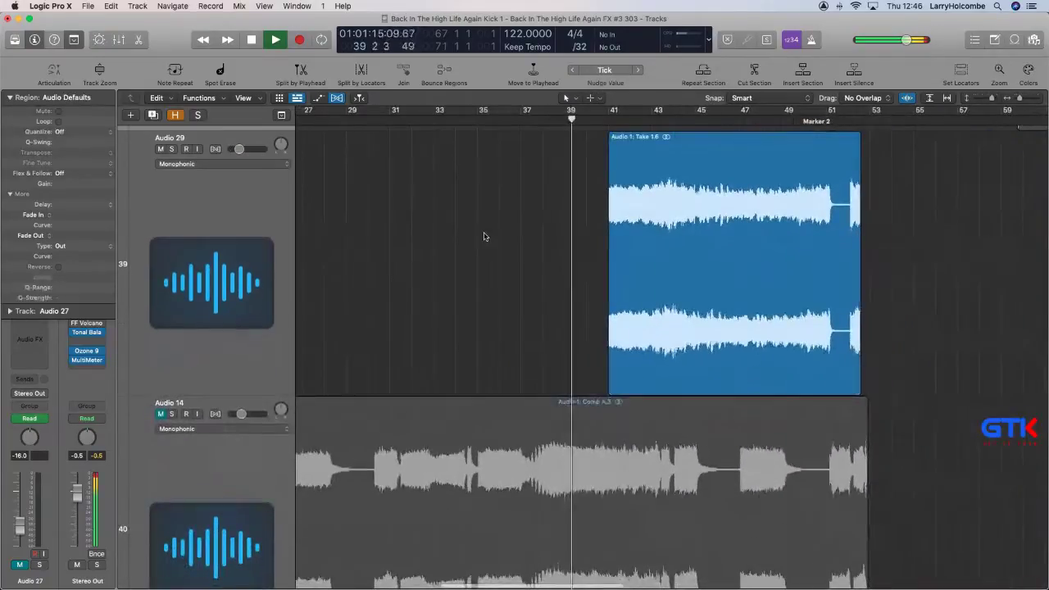
pyautogui.press('super+Up')
pyautogui.press('super+Up')
pyautogui.press('super+Up')
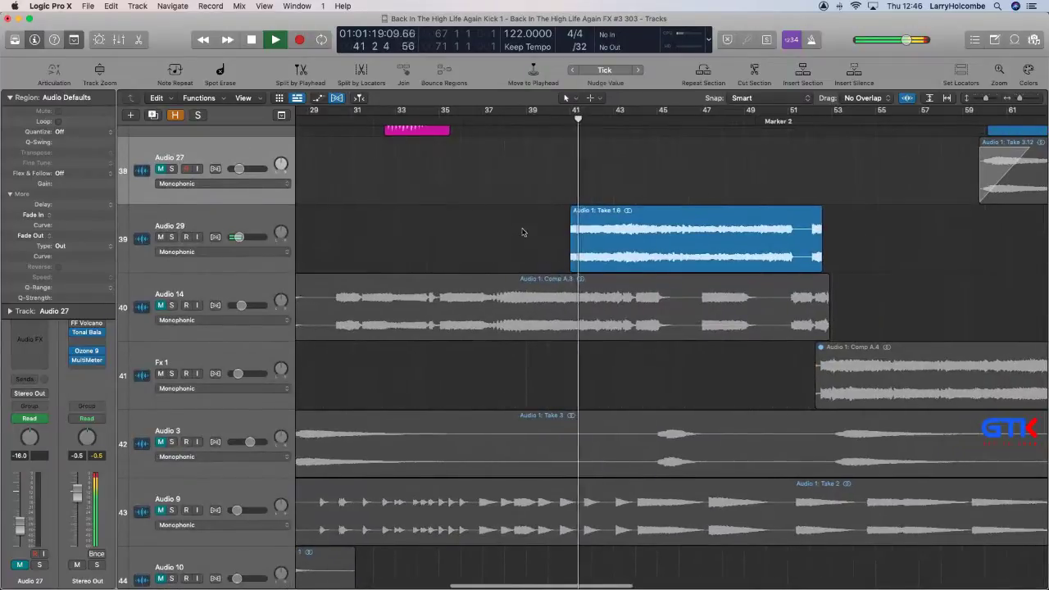
pyautogui.moveTo(587, 239); pyautogui.dragTo(668, 238)
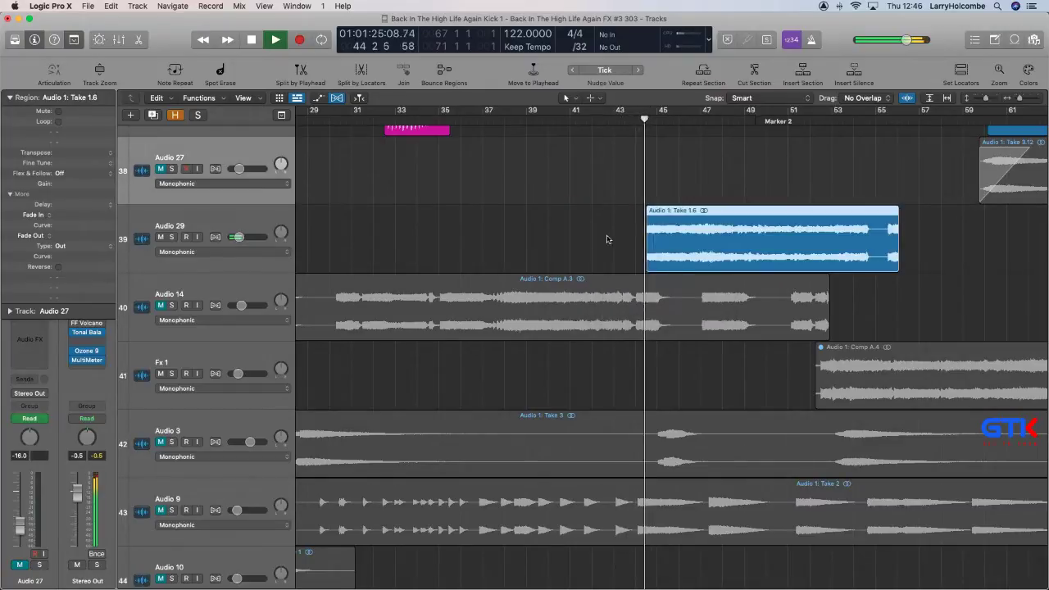
pyautogui.click(576, 185)
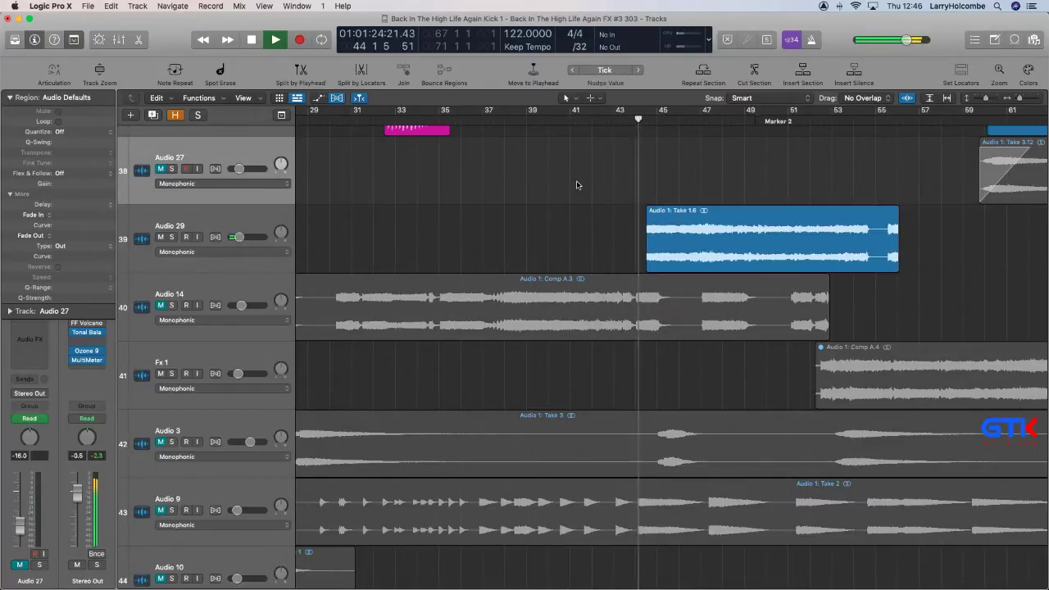
pyautogui.moveTo(897, 264); pyautogui.dragTo(881, 266)
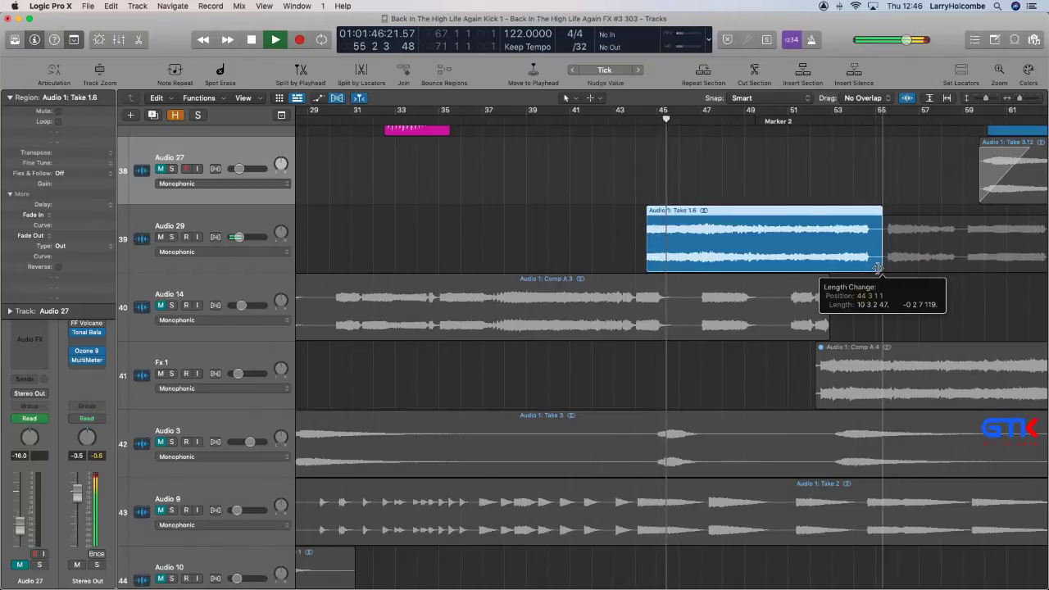
# Insert the Soundtoys PanMan plug-in on the Audio 29 track.
pyautogui.click(267, 216)
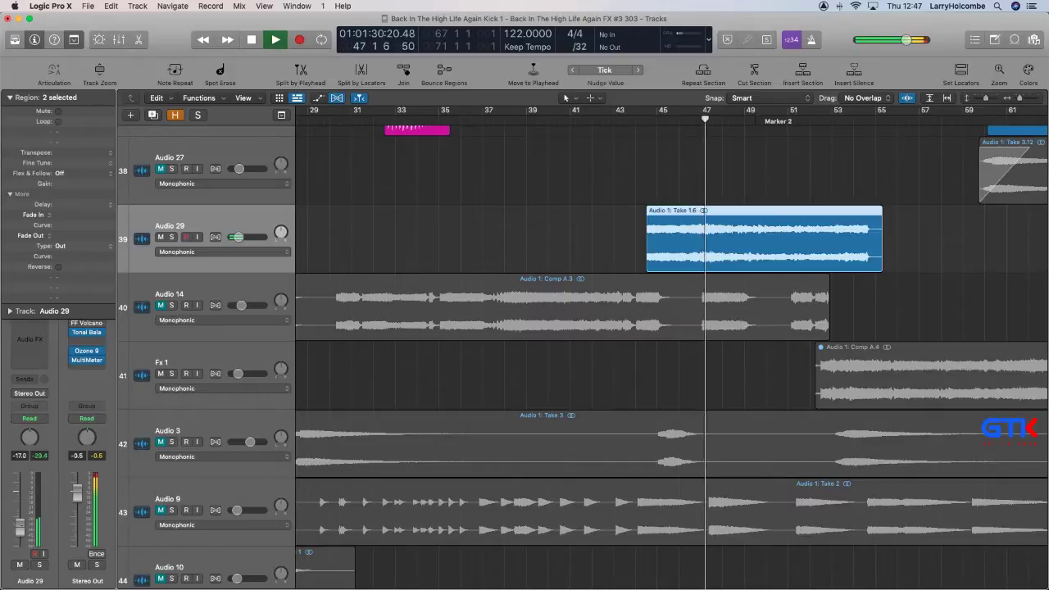
pyautogui.click(8, 98)
pyautogui.click(30, 324)
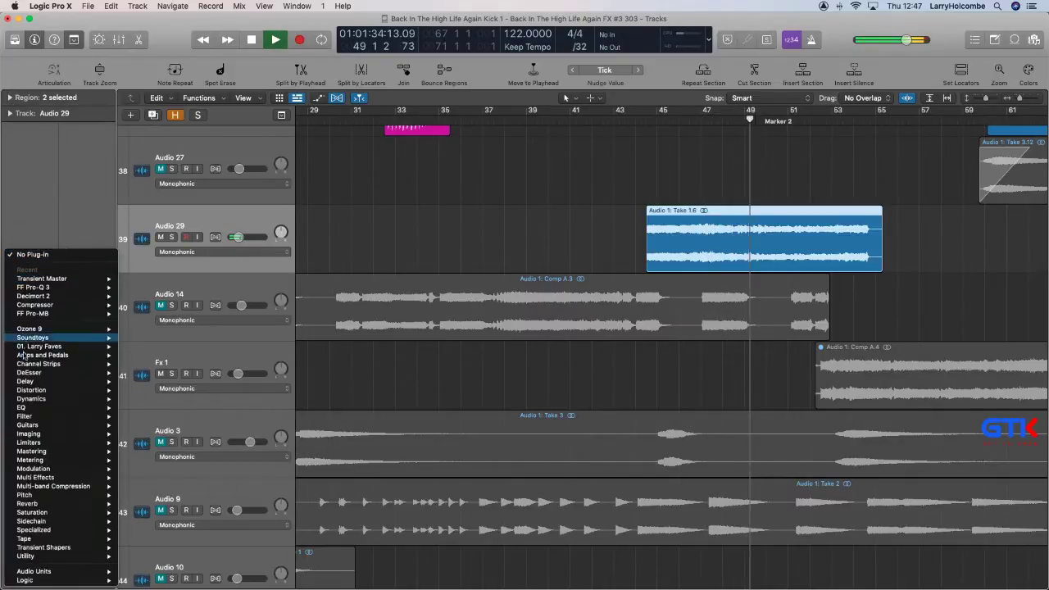
pyautogui.moveTo(33, 338)
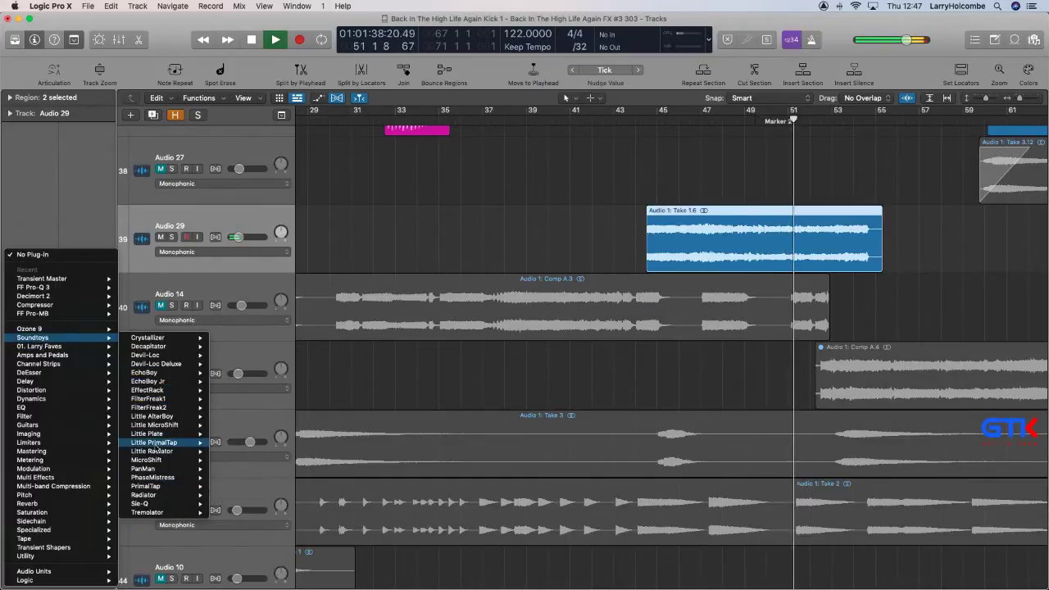
pyautogui.moveTo(155, 469)
pyautogui.click(230, 470)
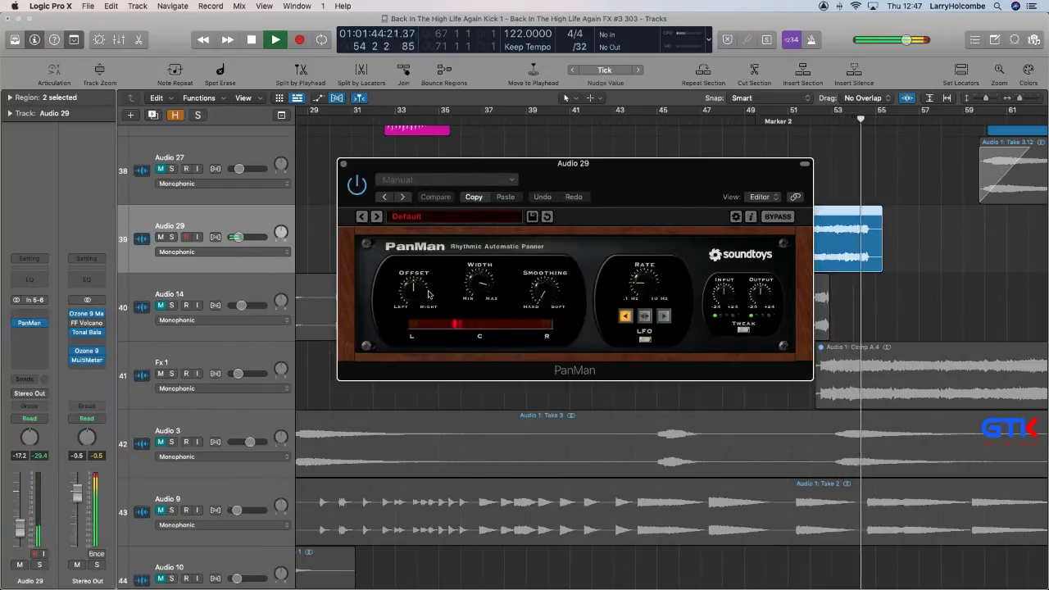
# Adjust PanMan's width and sweep direction while auditioning Audio 29 from about bar 44, and close the plug-in.
pyautogui.moveTo(492, 288); pyautogui.dragTo(494, 277)
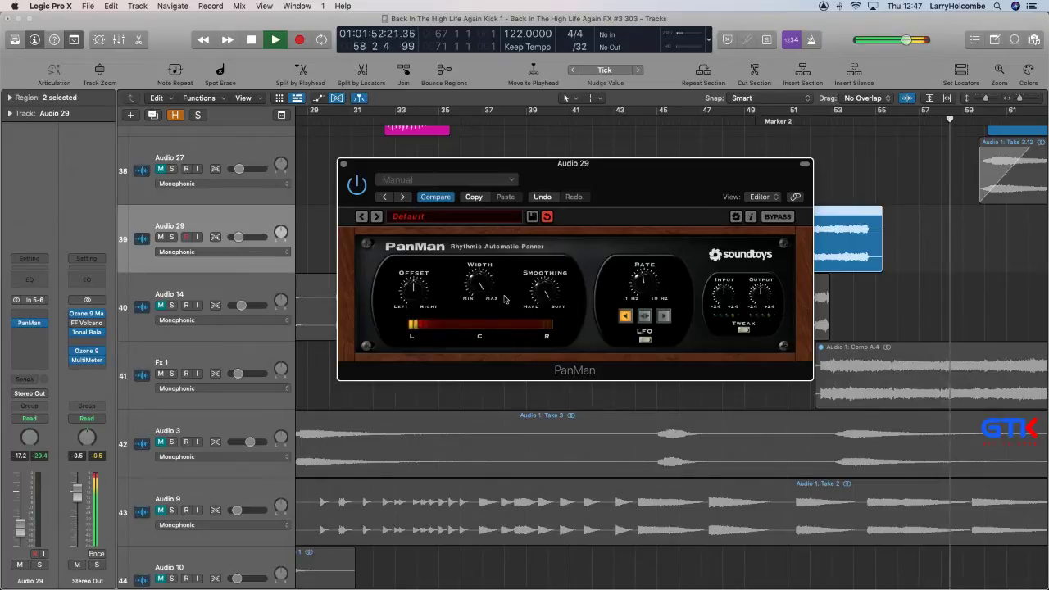
pyautogui.moveTo(483, 285); pyautogui.dragTo(484, 293)
pyautogui.press('space')
pyautogui.moveTo(587, 182)
pyautogui.mouseDown()
pyautogui.moveTo(526, 289)
pyautogui.moveTo(566, 235)
pyautogui.moveTo(568, 180)
pyautogui.mouseUp()
pyautogui.click(650, 124)
pyautogui.press('space')
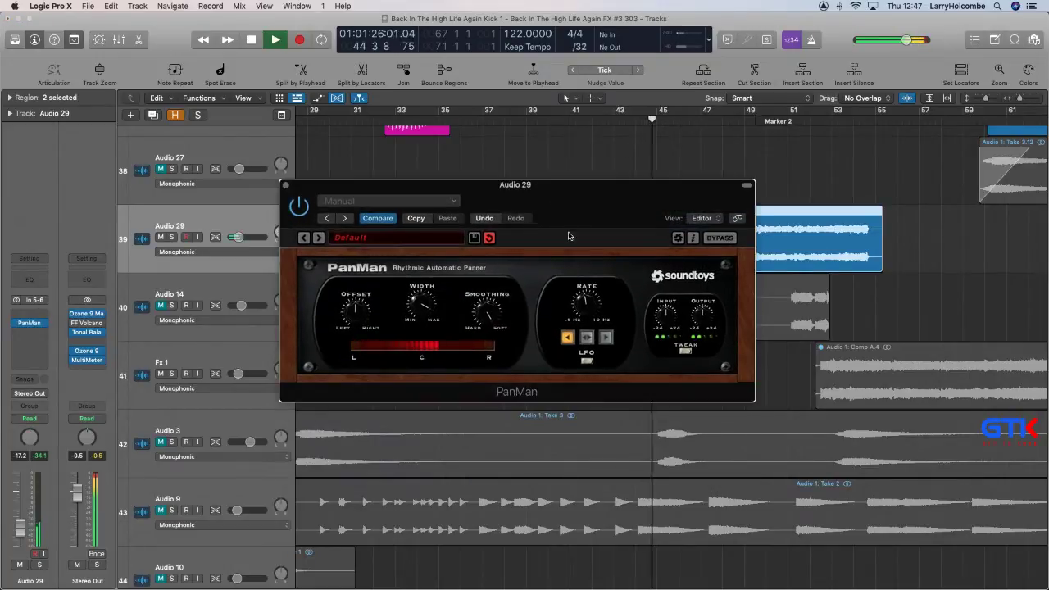
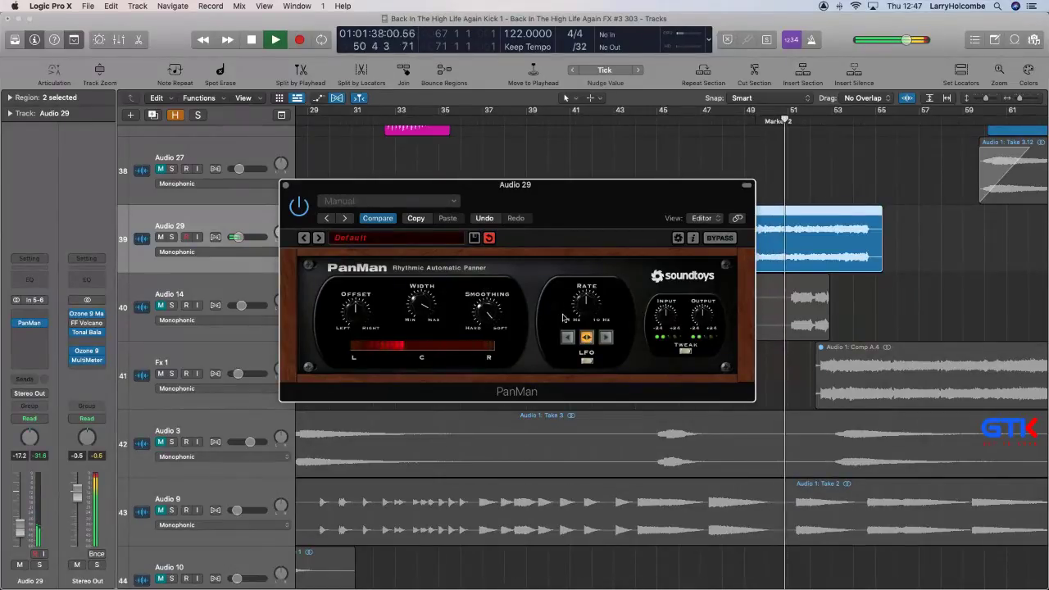
pyautogui.click(286, 184)
# Cut off the Audio 29 phrase at about bar 52 and fade out its end, auditioning from about bar 44.
pyautogui.moveTo(816, 218); pyautogui.dragTo(892, 225)
pyautogui.press('Delete')
pyautogui.moveTo(776, 234); pyautogui.dragTo(848, 238)
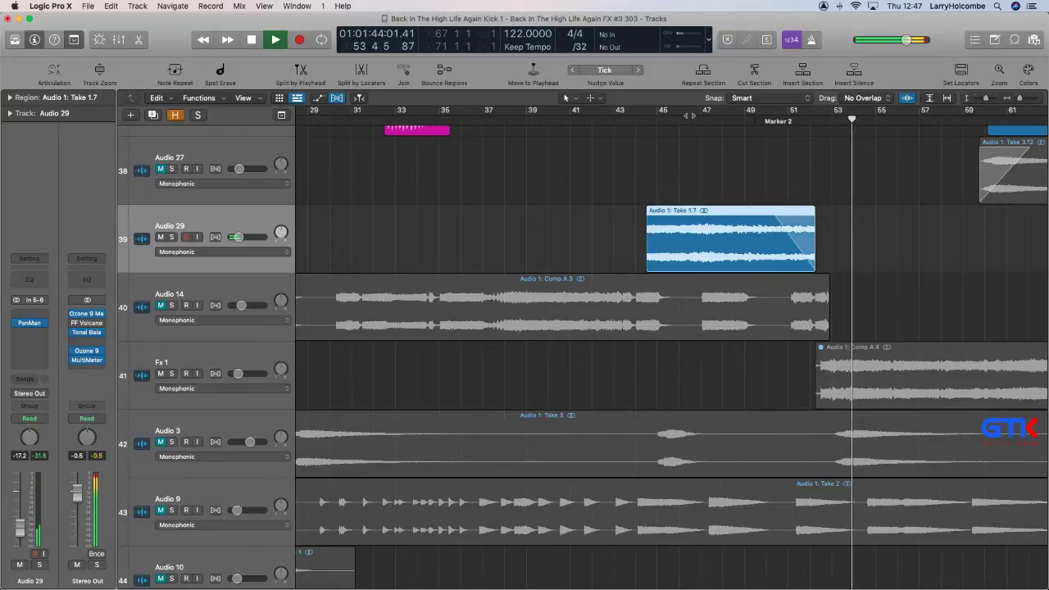
pyautogui.click(638, 119)
pyautogui.press('space')
# Look over how the FX regions sit against the other tracks across the song during playback.
pyautogui.click(554, 147)
pyautogui.press('super+Up')
pyautogui.press('super+Up')
pyautogui.press('super+Up')
pyautogui.press('super+Up')
pyautogui.press('super+Up')
pyautogui.press('super+Up')
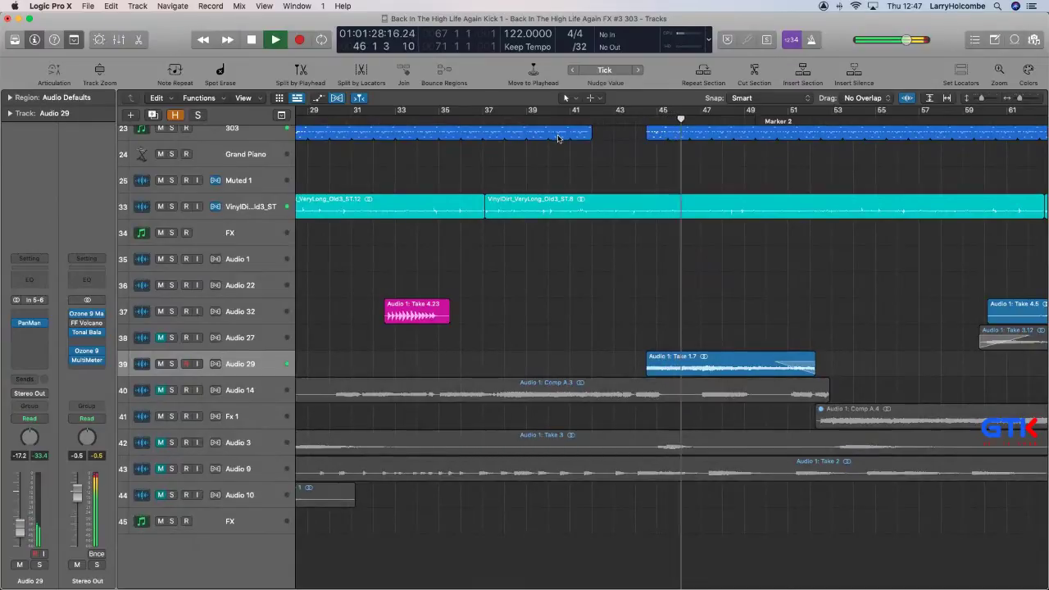
pyautogui.scroll(-5, 575, 240)
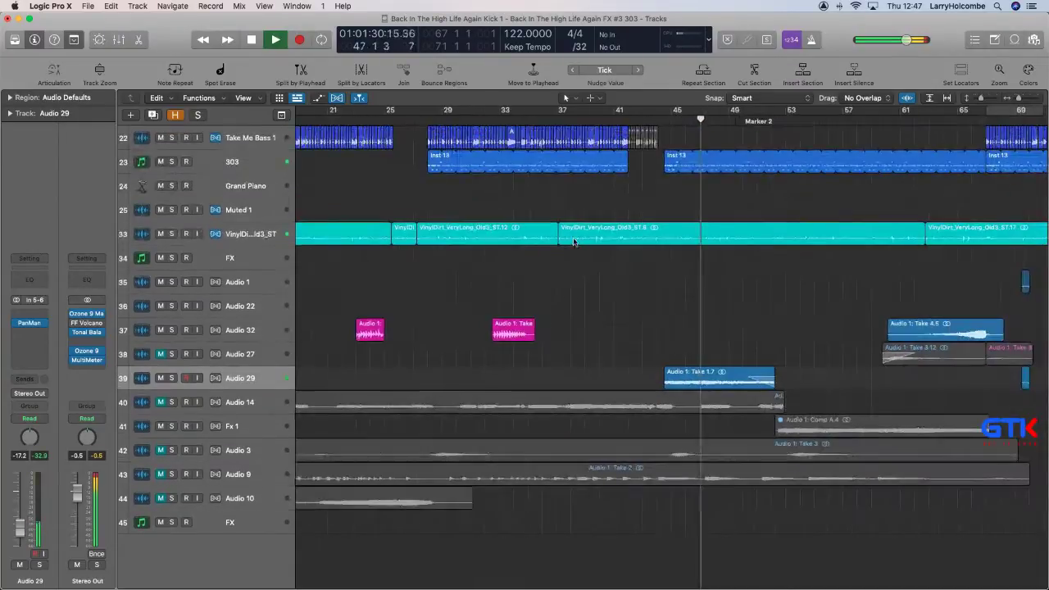
pyautogui.scroll(-3, 574, 240)
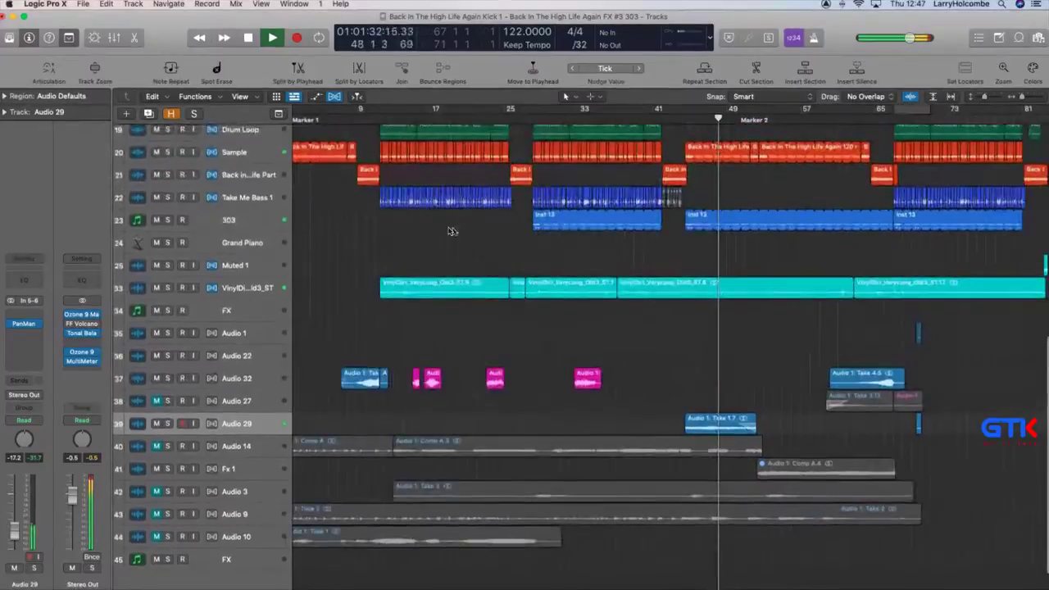
pyautogui.hscroll(-2, 377, 239)
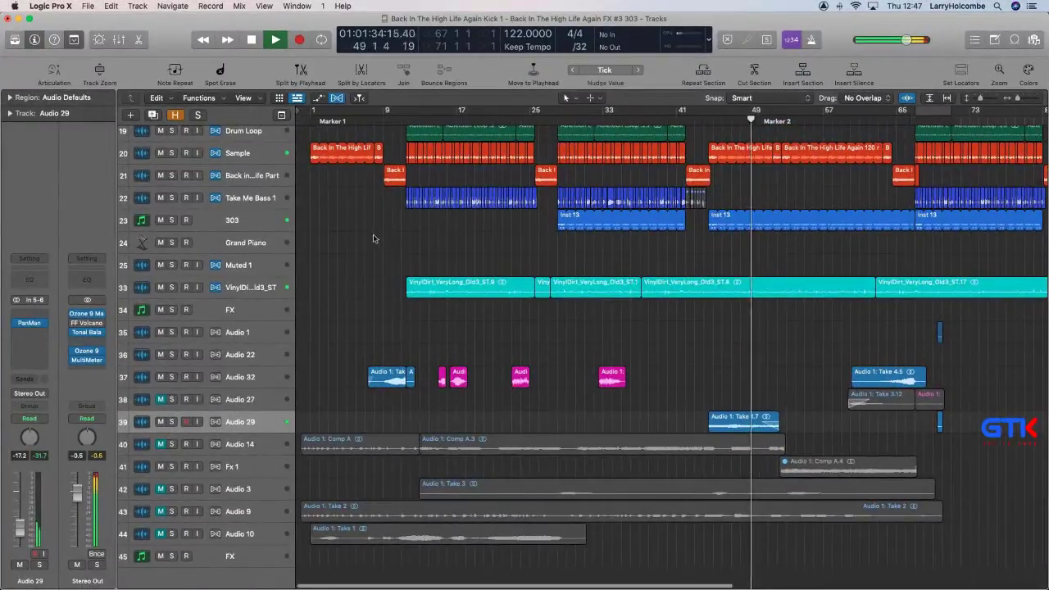
pyautogui.scroll(-1, 377, 239)
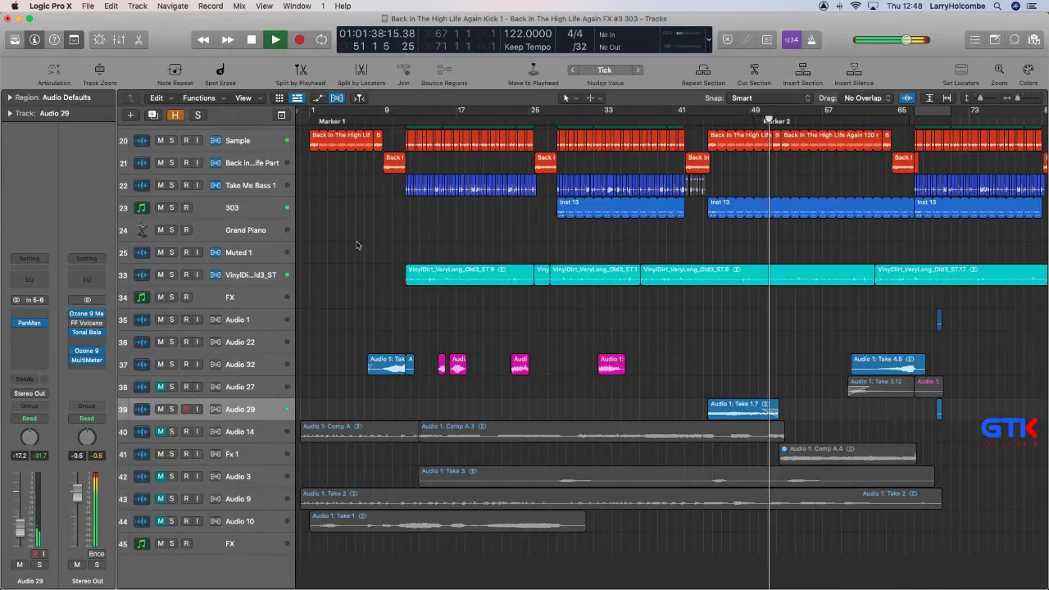
# Unmute Audio 14 and raise its volume to -5.2 dB while playing from the start of the song.
pyautogui.click(163, 432)
pyautogui.scroll(1, 310, 129)
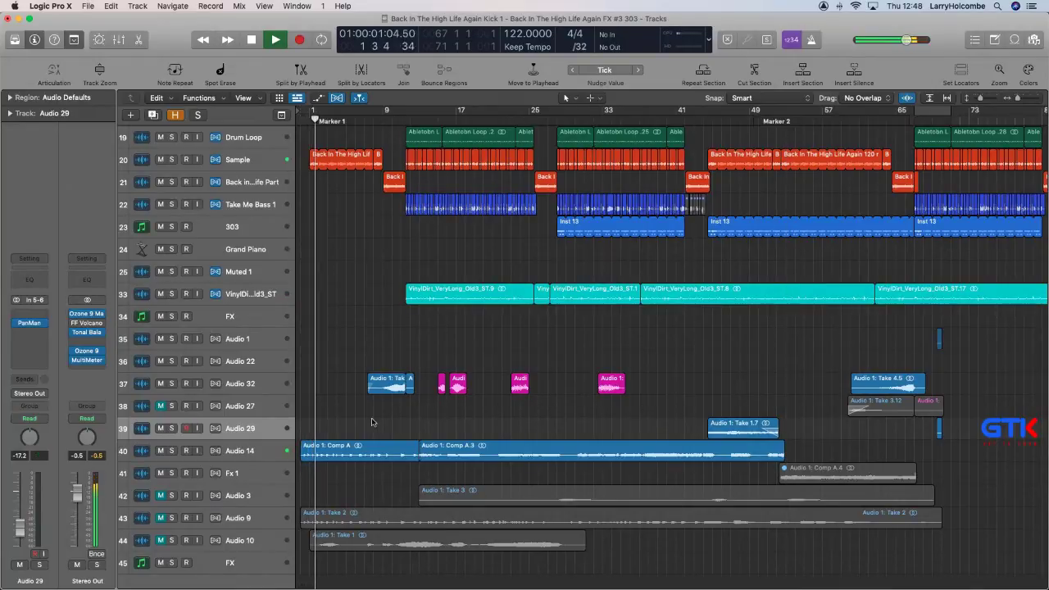
pyautogui.click(264, 453)
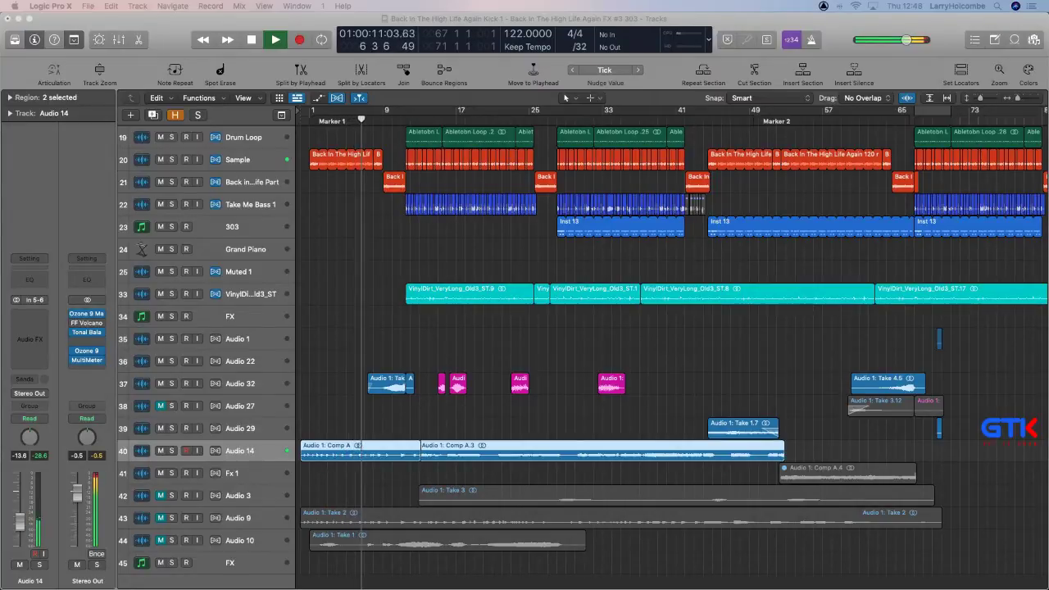
pyautogui.click(361, 270)
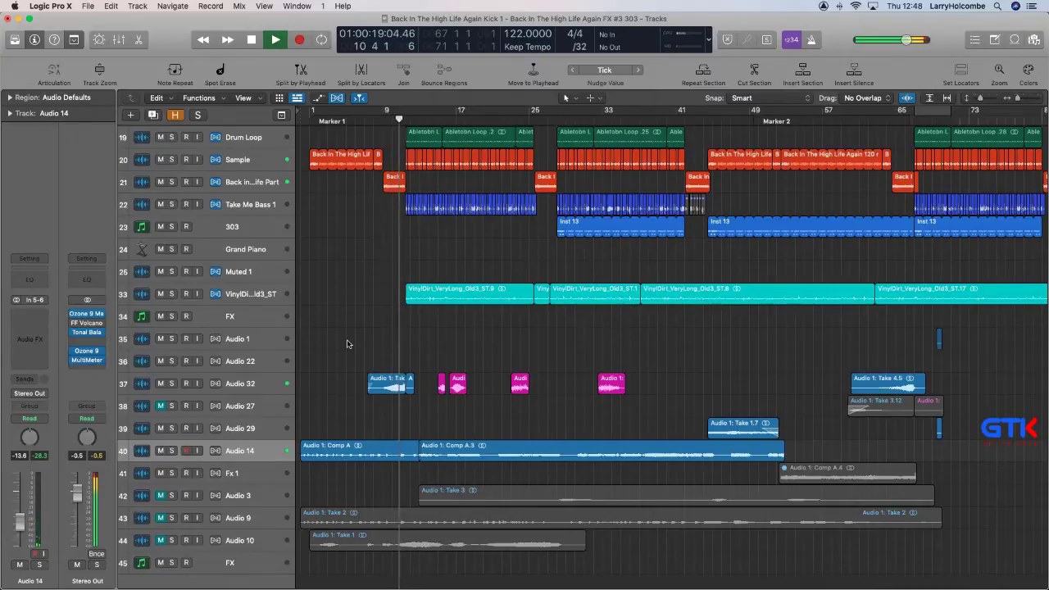
pyautogui.moveTo(37, 534); pyautogui.dragTo(37, 526)
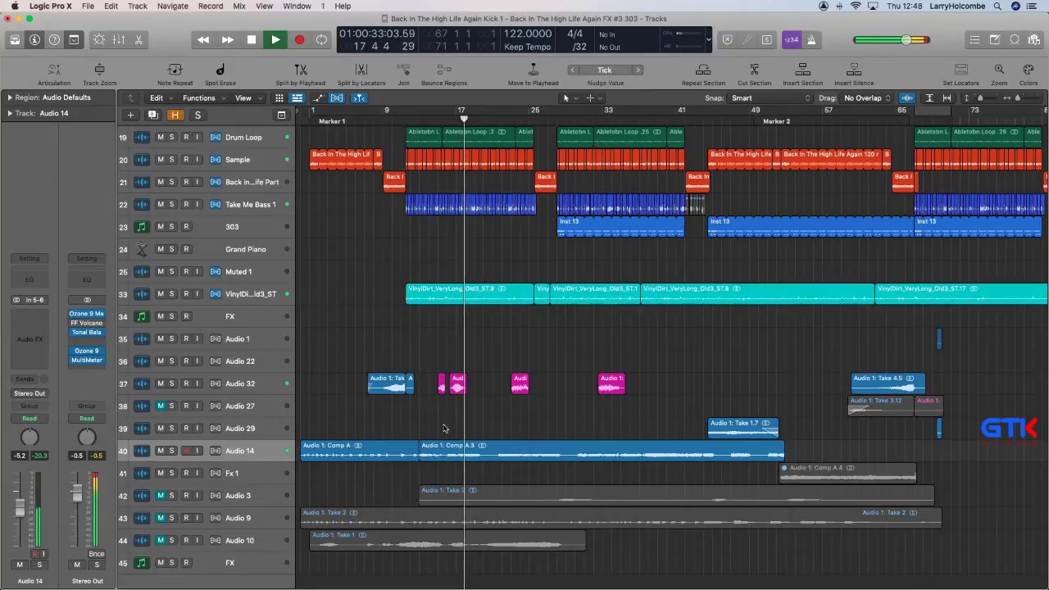
# Split out the Audio 14 phrase between about bars 16 and 19.75, and delete the regions before it.
pyautogui.moveTo(404, 362); pyautogui.dragTo(551, 573)
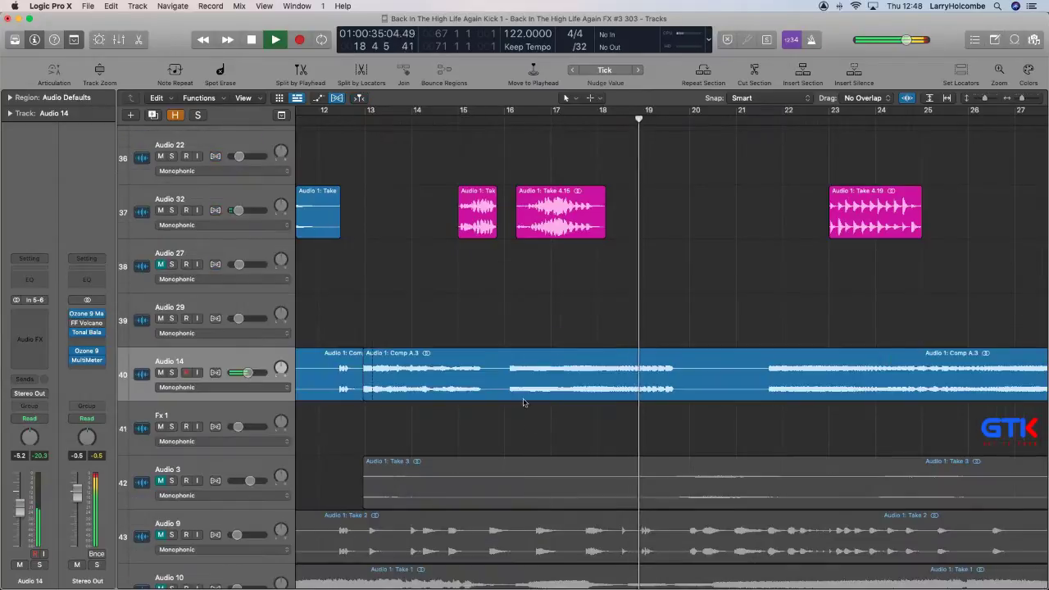
pyautogui.moveTo(507, 369); pyautogui.dragTo(680, 391)
pyautogui.click(650, 392)
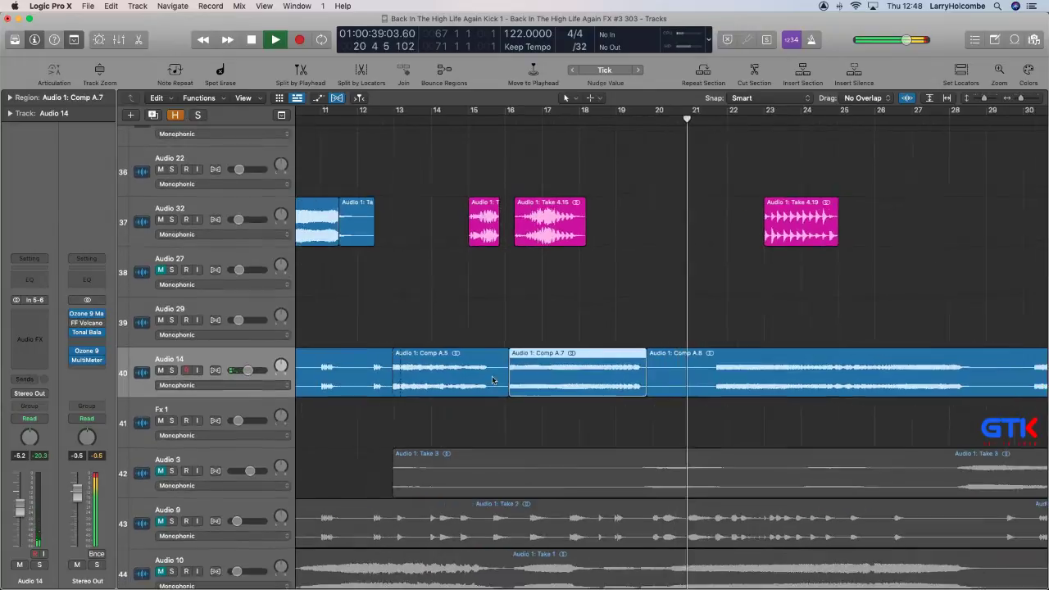
pyautogui.click(411, 378)
pyautogui.press('Delete')
pyautogui.click(361, 374)
pyautogui.press('Delete')
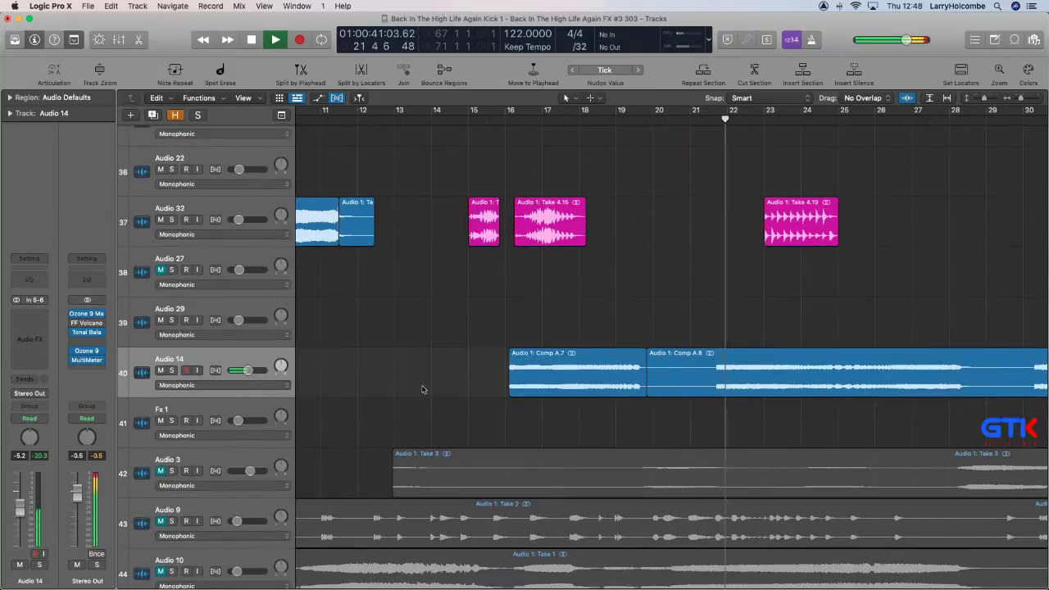
# Lower the Audio 14 track volume to -21.0 dB.
pyautogui.keyDown('ctrl'); pyautogui.keyDown('alt'); pyautogui.click(541, 396); pyautogui.keyUp('alt'); pyautogui.keyUp('ctrl')
pyautogui.keyDown('ctrl'); pyautogui.keyDown('alt'); pyautogui.click(540, 396); pyautogui.keyUp('alt'); pyautogui.keyUp('ctrl')
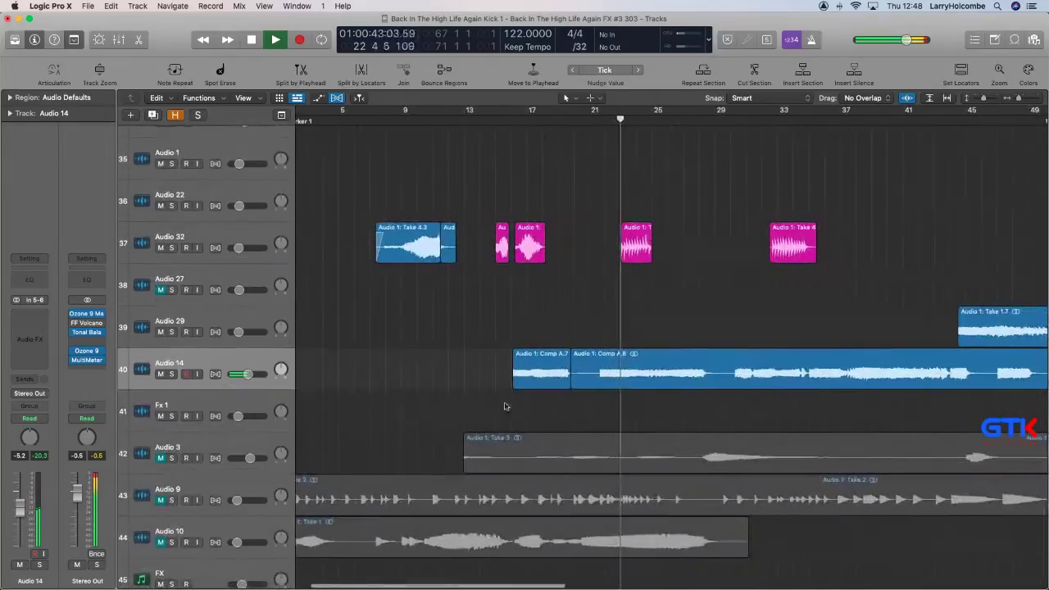
pyautogui.moveTo(19, 512); pyautogui.dragTo(20, 544)
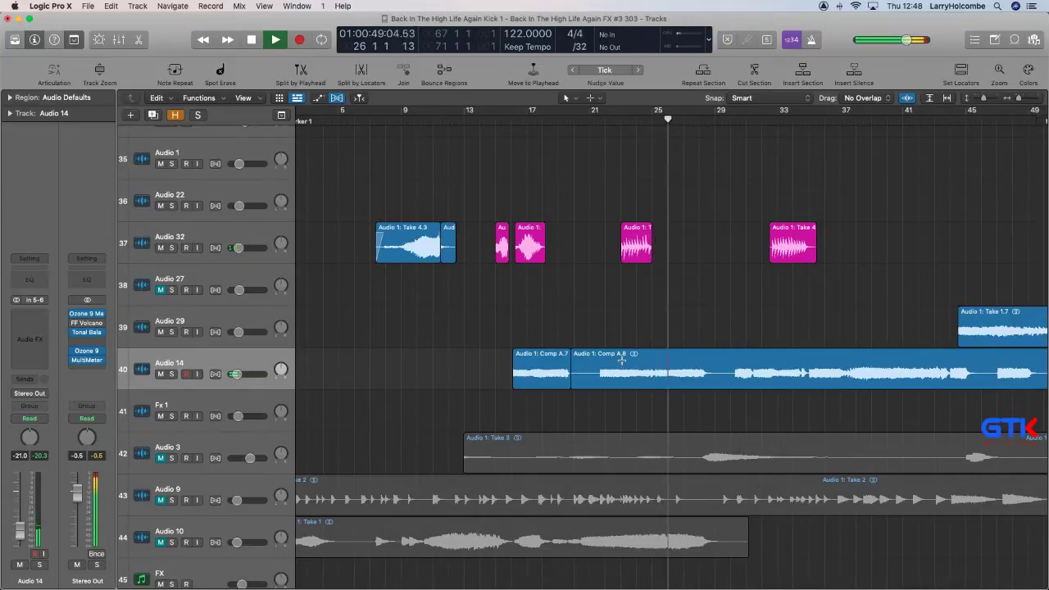
# Split out the next Audio 14 phrase, starting around bar 21.5, and move it onto Audio 29 at about bar 27.75.
pyautogui.moveTo(598, 373); pyautogui.dragTo(755, 348)
pyautogui.click(682, 370)
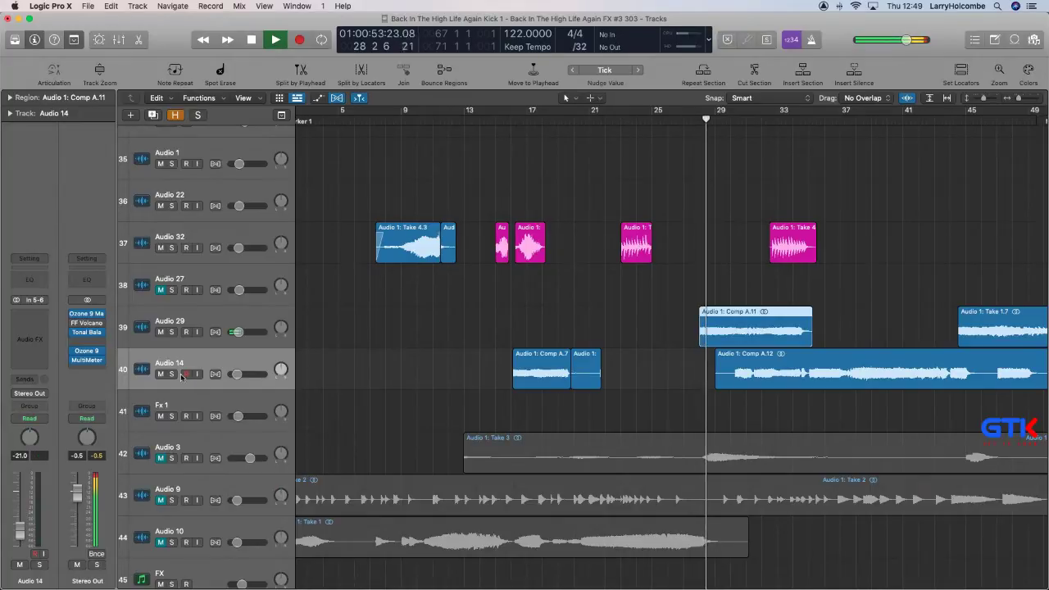
# Delete the part of the Audio 29 phrase after about bar 30, keeping only its opening from about bar 28.
pyautogui.hscroll(1, 409, 377)
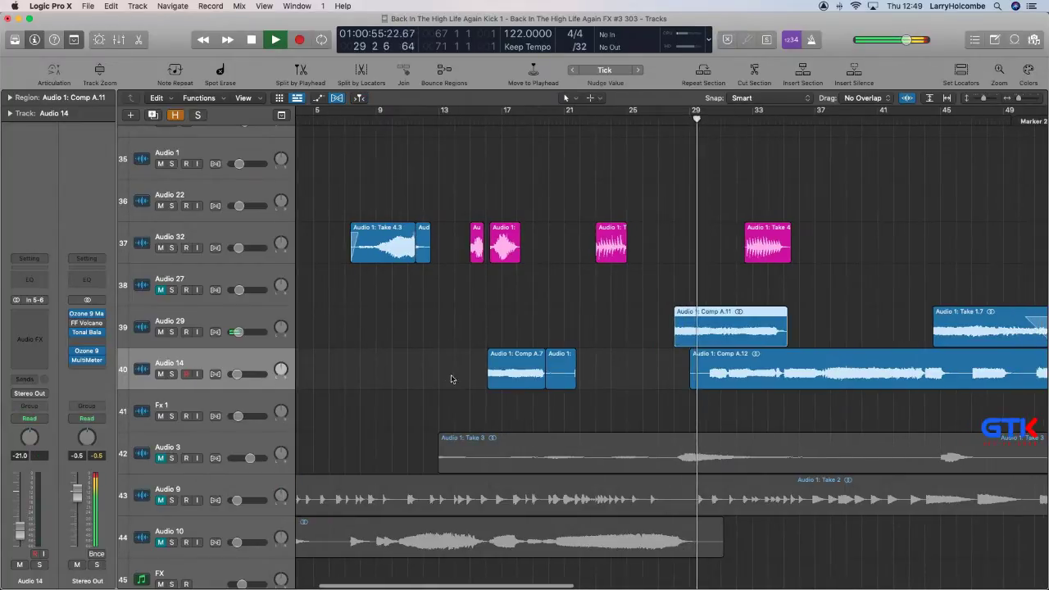
pyautogui.keyDown('ctrl'); pyautogui.keyDown('alt'); pyautogui.moveTo(613, 263); pyautogui.dragTo(850, 432); pyautogui.keyUp('alt'); pyautogui.keyUp('ctrl')
pyautogui.keyDown('super'); pyautogui.moveTo(598, 255); pyautogui.dragTo(904, 286); pyautogui.keyUp('super')
pyautogui.press('Delete')
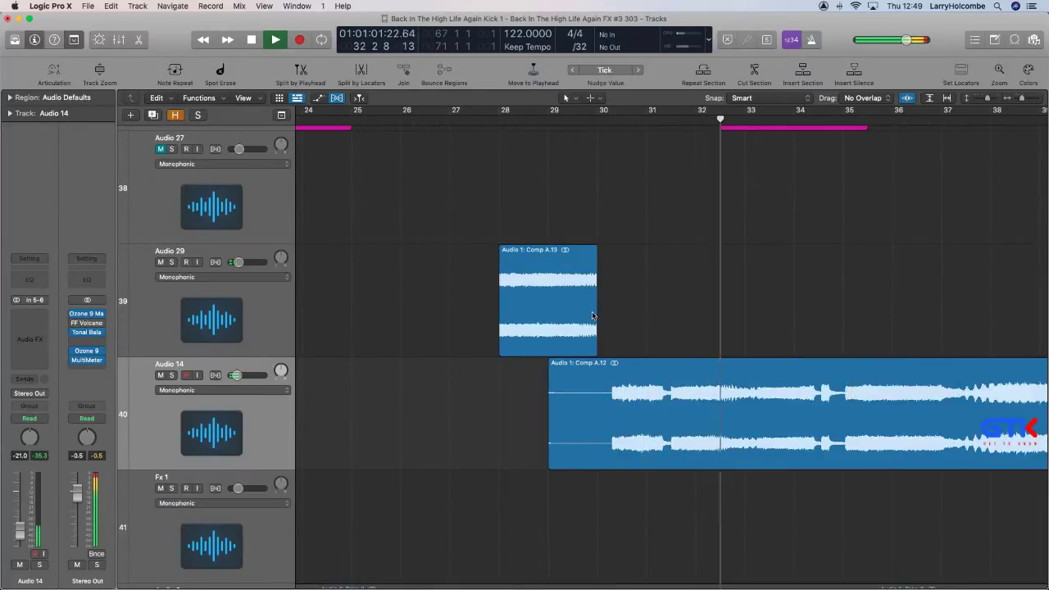
# Delete the beginning of the long Audio 14 region, from about bar 29 to about bar 31.75.
pyautogui.click(593, 318)
pyautogui.press('super+Left')
pyautogui.press('super+Left')
pyautogui.press('super+Left')
pyautogui.press('super+Up')
pyautogui.press('super+Up')
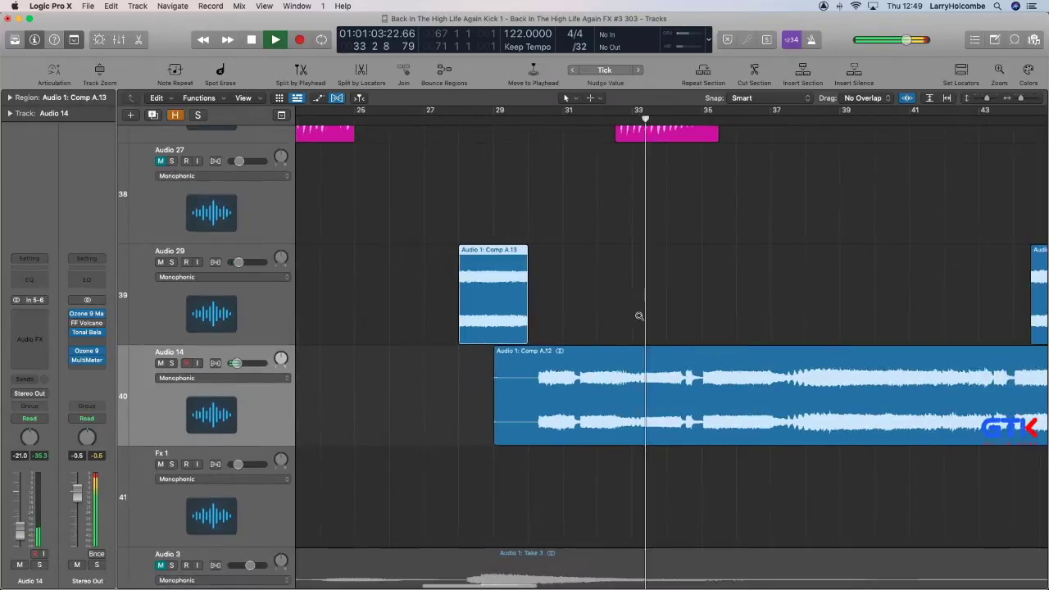
pyautogui.click(424, 172)
pyautogui.press('super+Up')
pyautogui.press('super+Up')
pyautogui.press('super+Up')
pyautogui.press('super+Up')
pyautogui.press('super+Up')
pyautogui.press('super+Up')
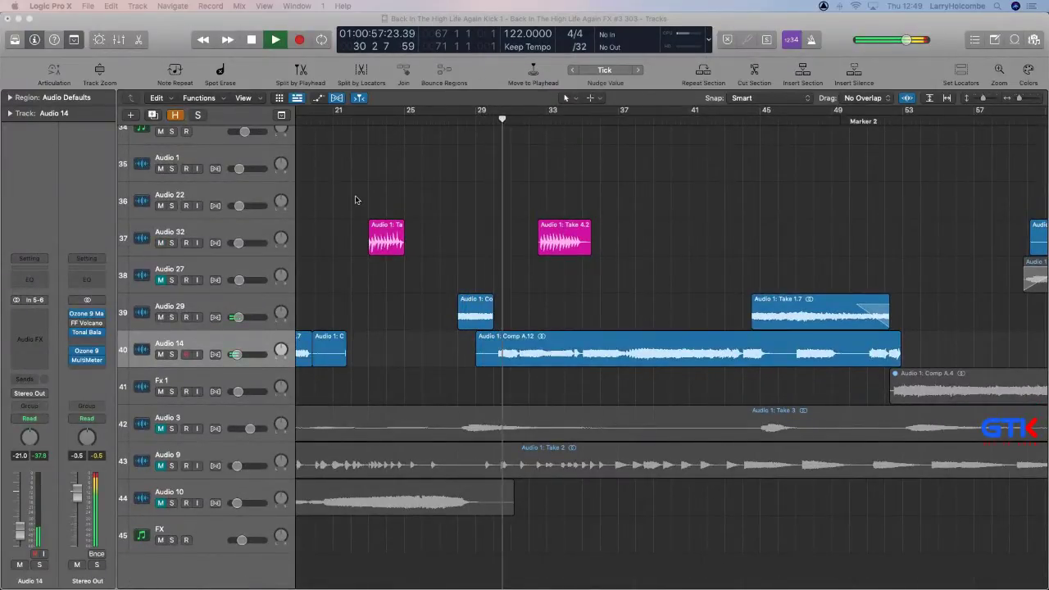
pyautogui.scroll(-5, 356, 200)
pyautogui.keyDown('ctrl'); pyautogui.keyDown('alt'); pyautogui.click(468, 299); pyautogui.keyUp('alt'); pyautogui.keyUp('ctrl')
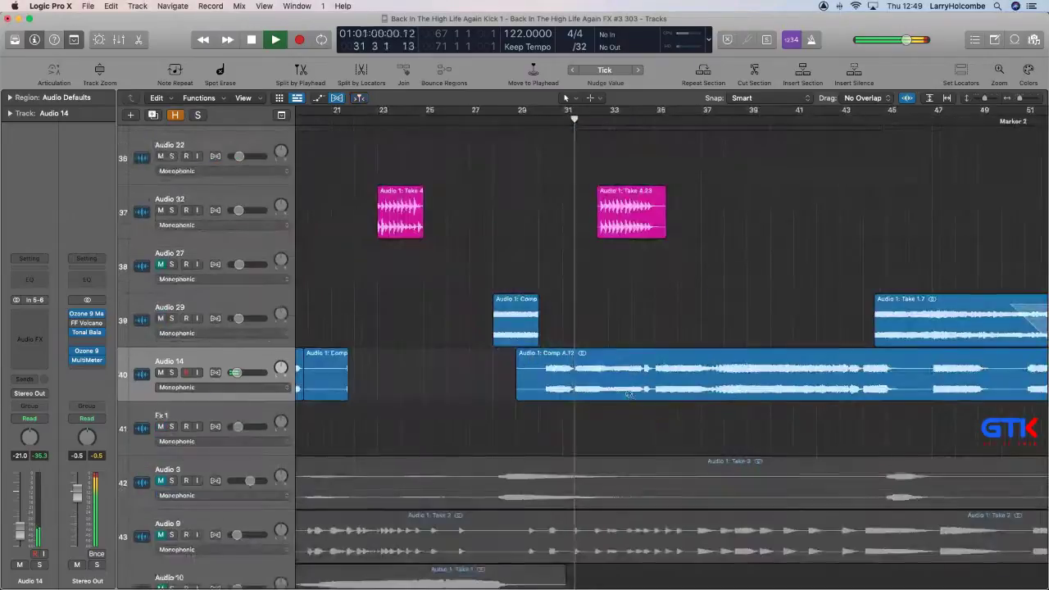
pyautogui.moveTo(498, 373); pyautogui.dragTo(584, 378)
pyautogui.press('Delete')
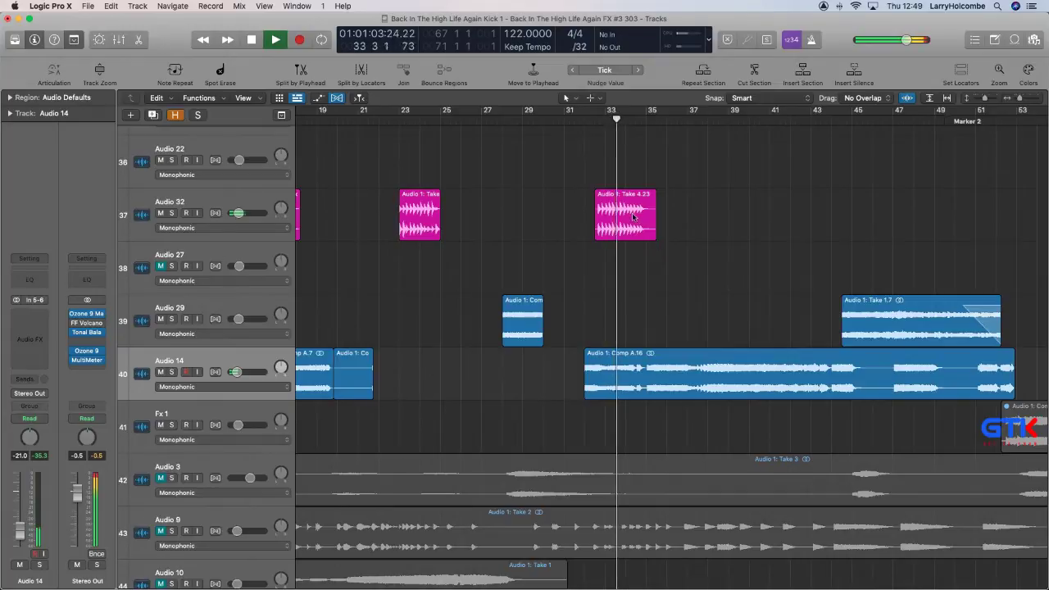
# Shorten the last pink Audio 32 region to end at about bar 33.75, and delete the Audio 14 material up to about bar 34.75.
pyautogui.moveTo(655, 236); pyautogui.dragTo(625, 238)
pyautogui.moveTo(571, 379); pyautogui.dragTo(645, 388)
pyautogui.press('Delete')
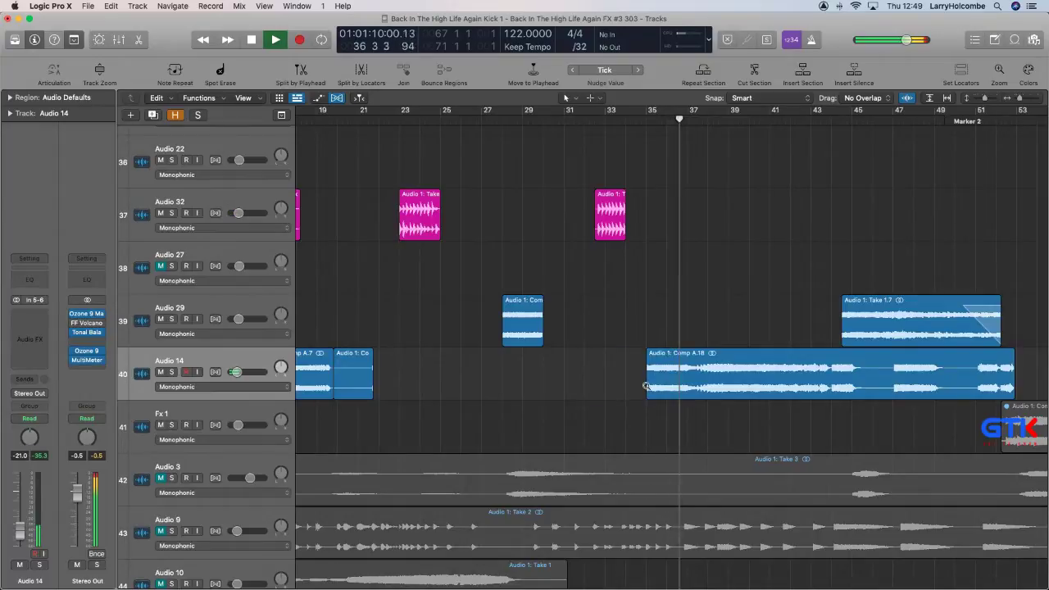
# Delete the Audio 14 section between about bars 41.75 and 43.75.
pyautogui.scroll(-3, 646, 386)
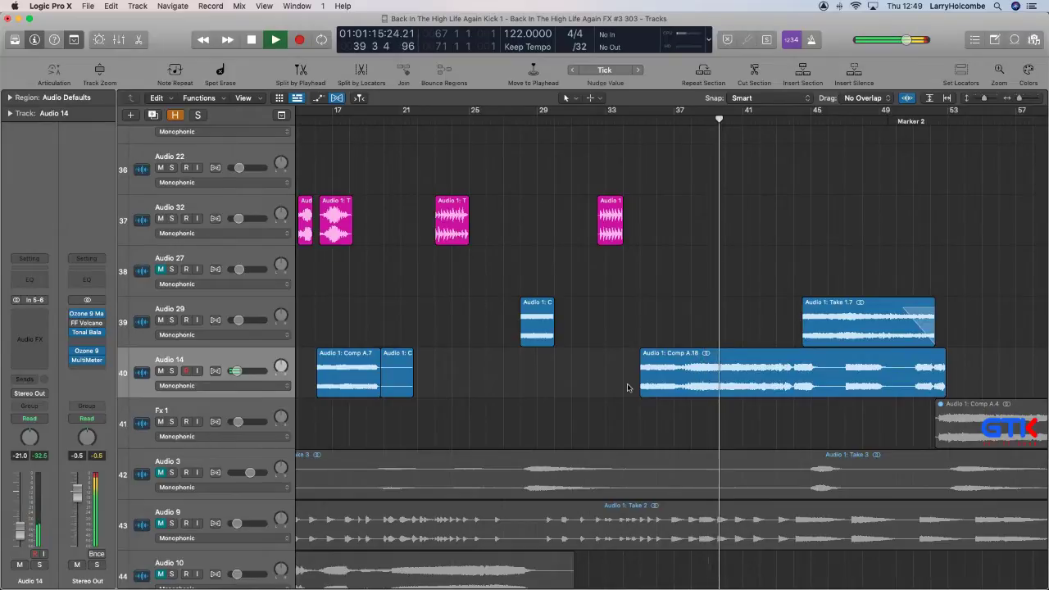
pyautogui.hscroll(3, 662, 389)
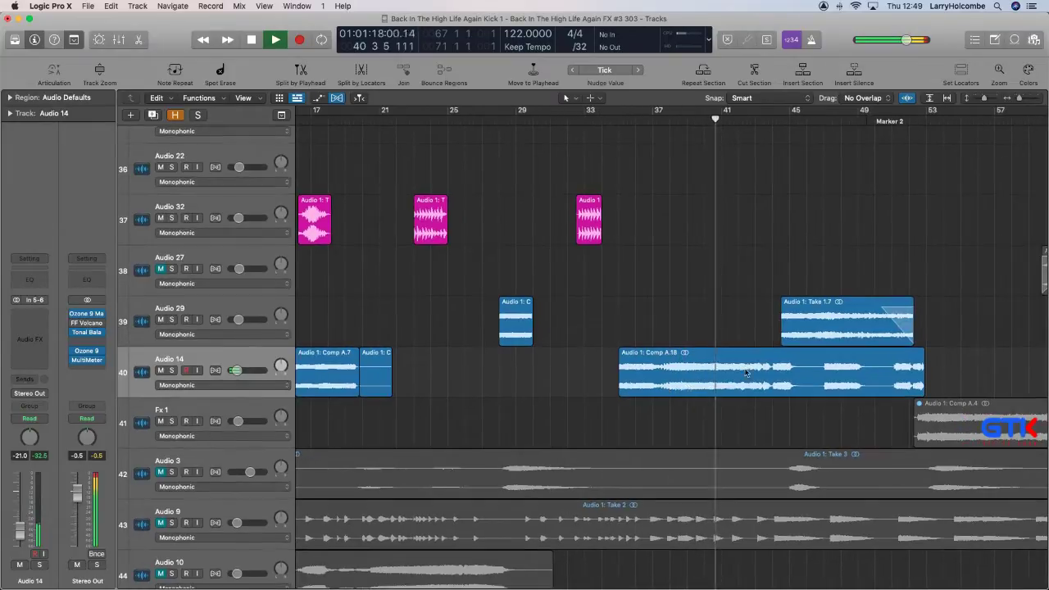
pyautogui.moveTo(739, 354); pyautogui.dragTo(771, 375)
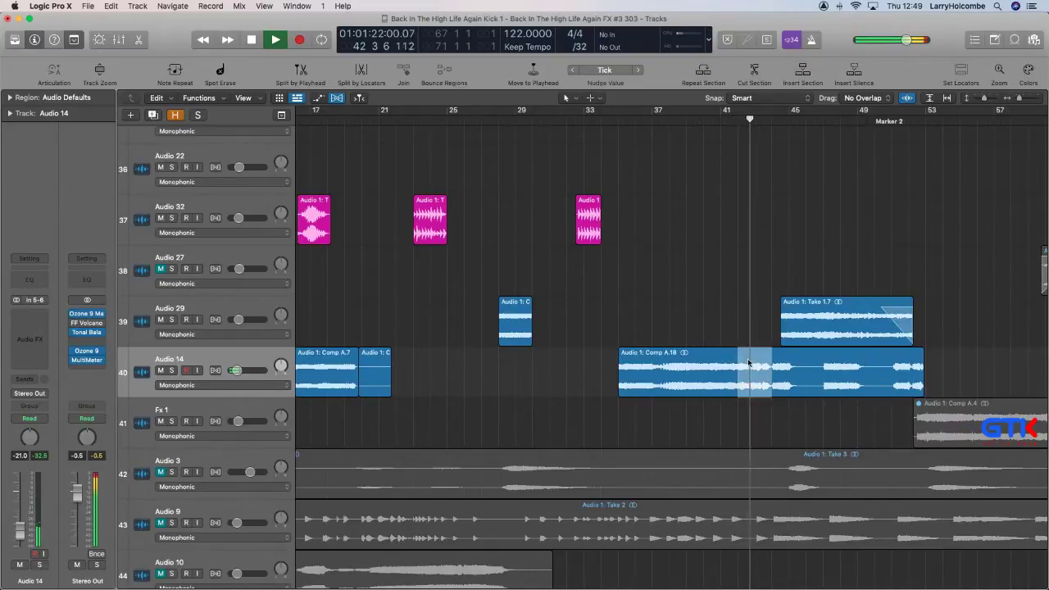
pyautogui.press('Delete')
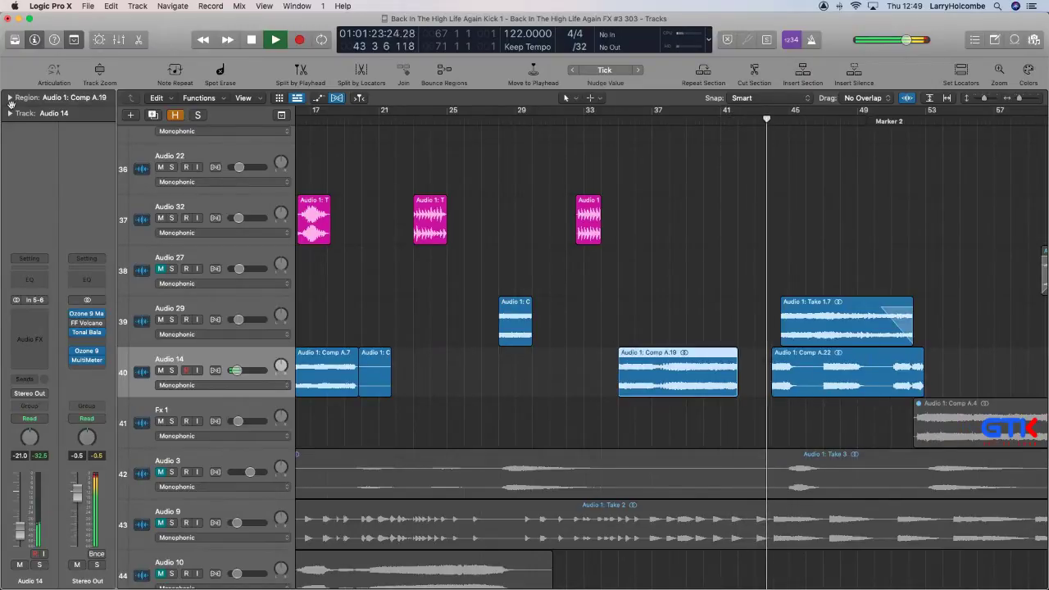
# Adjust the fade-out of the Audio 14 region ending near bar 41.75, and delete the track's material from about bar 43.75 to 45.75.
pyautogui.click(10, 97)
pyautogui.moveTo(68, 237); pyautogui.dragTo(69, 234)
pyautogui.moveTo(756, 389); pyautogui.dragTo(810, 392)
pyautogui.press('Delete')
pyautogui.scroll(-3, 760, 383)
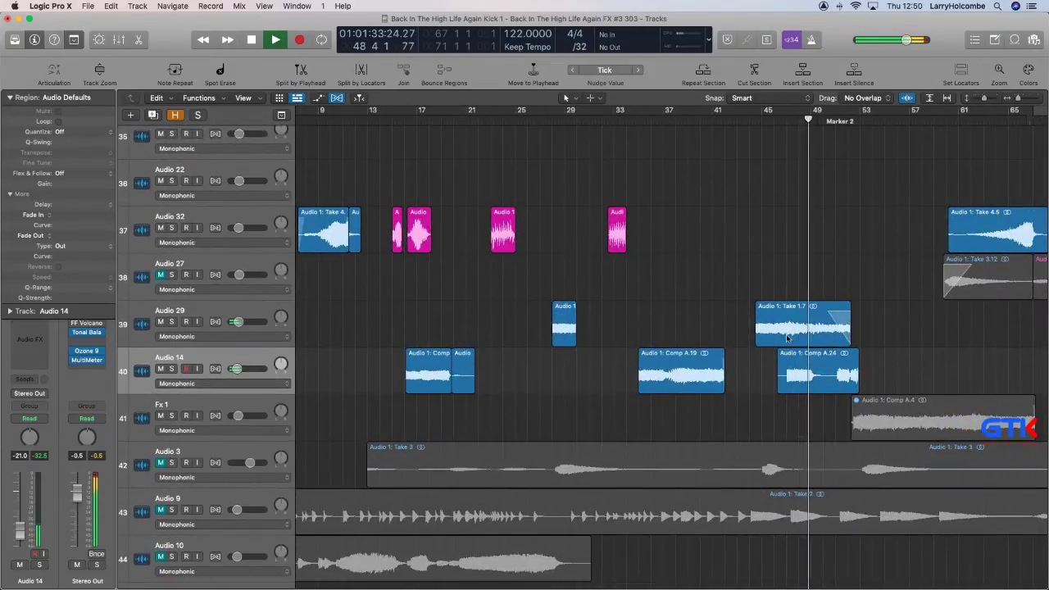
# Move the last Audio 14 region back to start at about bar 43.75, and mute the overlapping Audio 29 region.
pyautogui.moveTo(726, 297); pyautogui.dragTo(873, 443)
pyautogui.moveTo(758, 369); pyautogui.dragTo(607, 370)
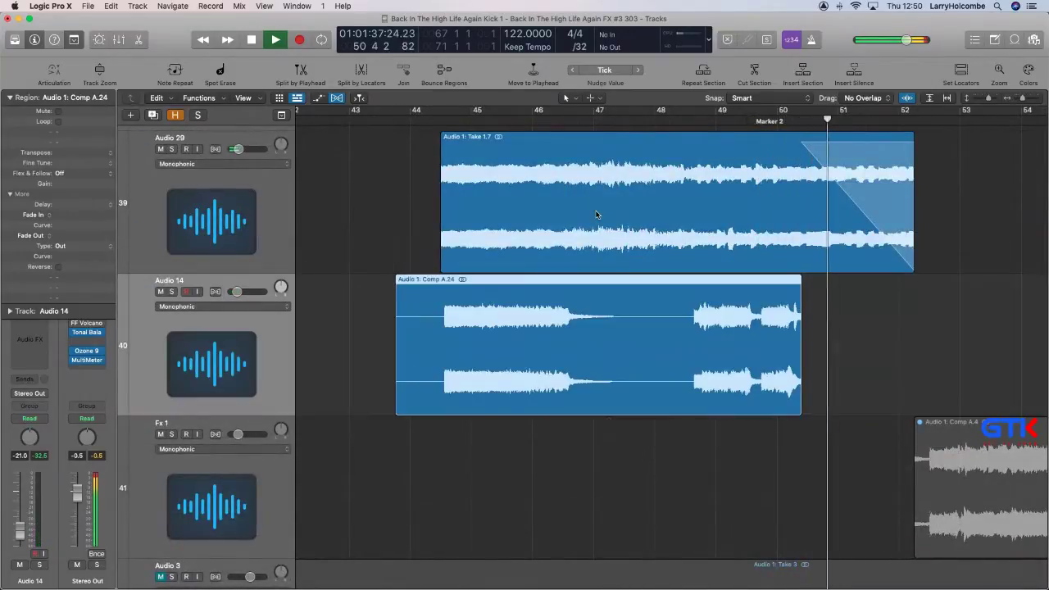
pyautogui.click(596, 216)
pyautogui.hotkey('ctrl', 'm')
# Play from about bar 43.75 and delete the silent gap in Audio 14 between about bars 47 and 48.5.
pyautogui.click(396, 119)
pyautogui.press('space')
pyautogui.press('super+Left')
pyautogui.press('super+Left')
pyautogui.press('super+Up')
pyautogui.click(401, 182)
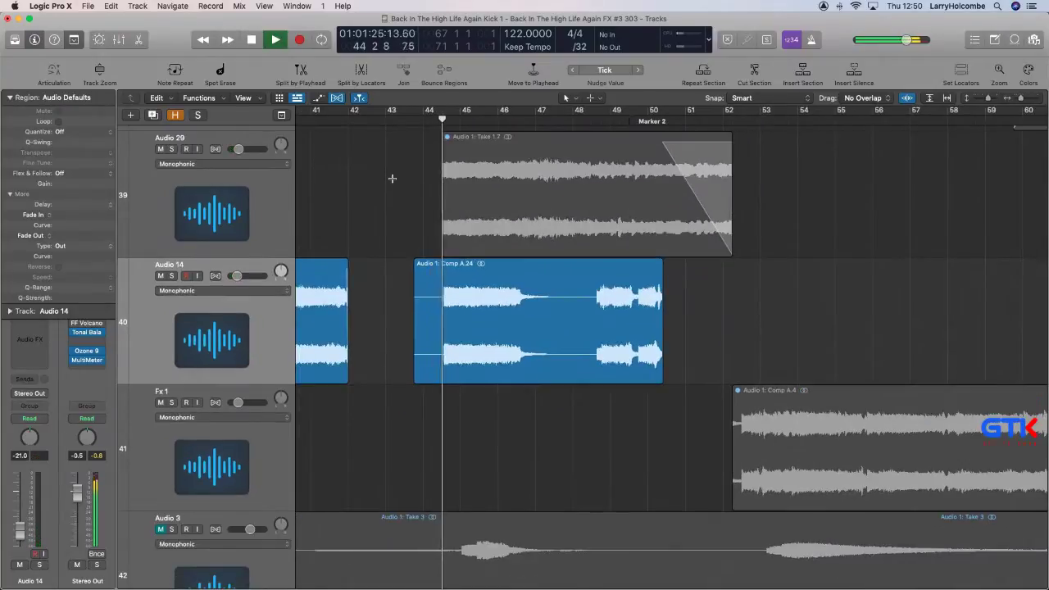
pyautogui.press('super+Up')
pyautogui.press('super+Up')
pyautogui.press('super+Up')
pyautogui.press('super+Up')
pyautogui.press('super+Up')
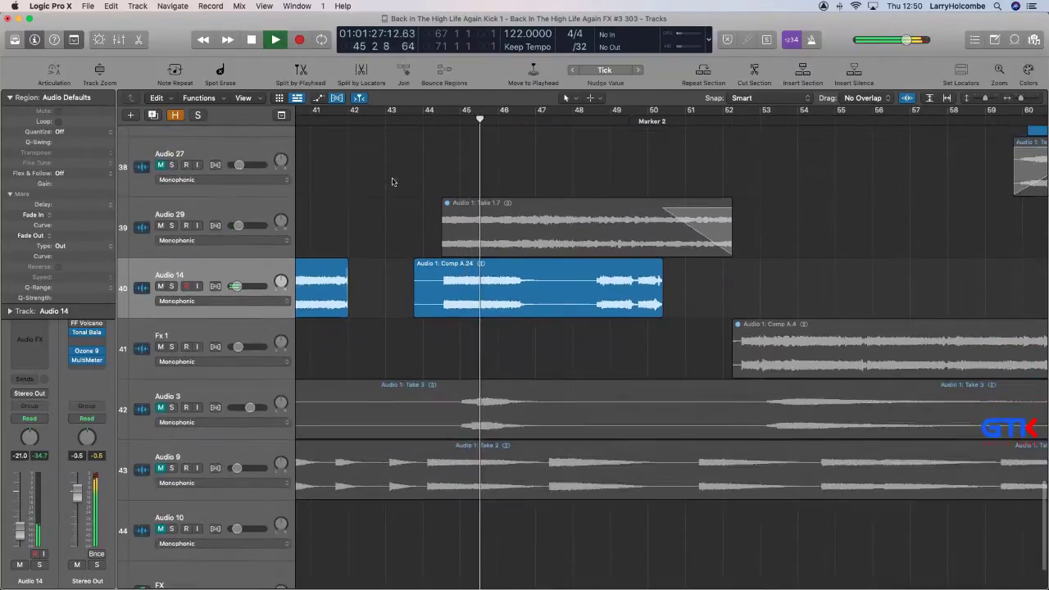
pyautogui.hscroll(-2, 393, 182)
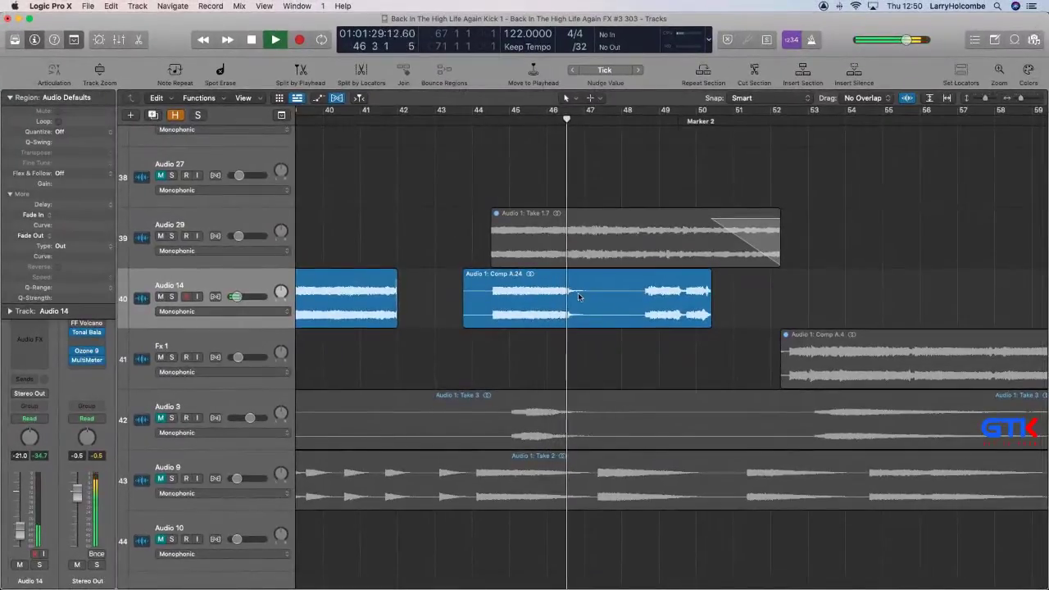
pyautogui.moveTo(591, 290); pyautogui.dragTo(645, 292)
pyautogui.press('Delete')
# Move the short Audio 14 region from about bar 48.5 to about bar 52.5, then stop playback.
pyautogui.press('super+Left')
pyautogui.press('super+Left')
pyautogui.press('super+Left')
pyautogui.press('super+Up')
pyautogui.hscroll(-2, 578, 301)
pyautogui.press('super+Left')
pyautogui.press('super+Left')
pyautogui.press('super+Left')
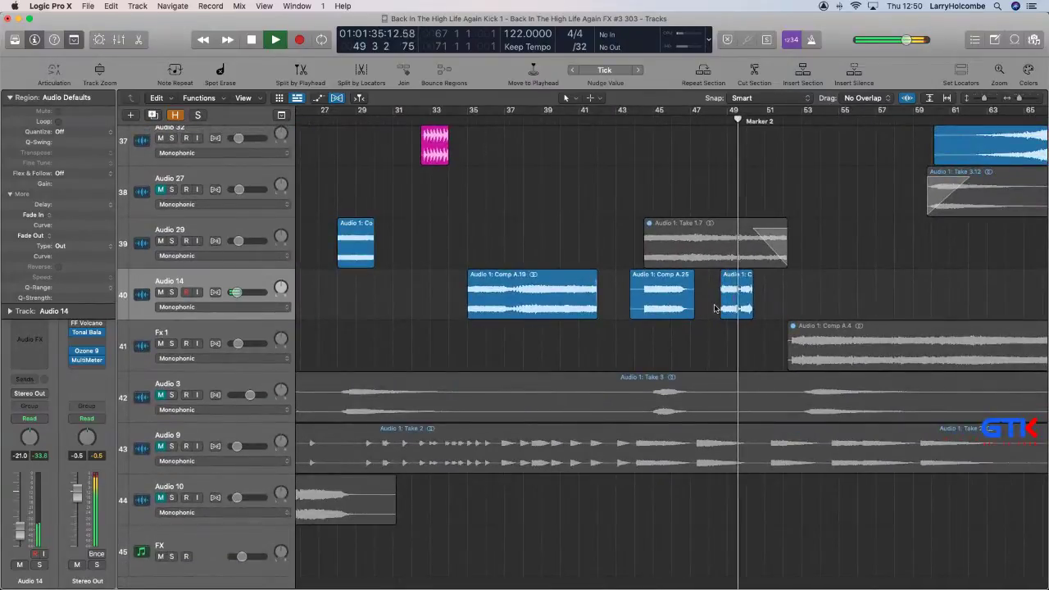
pyautogui.moveTo(735, 288); pyautogui.dragTo(817, 291)
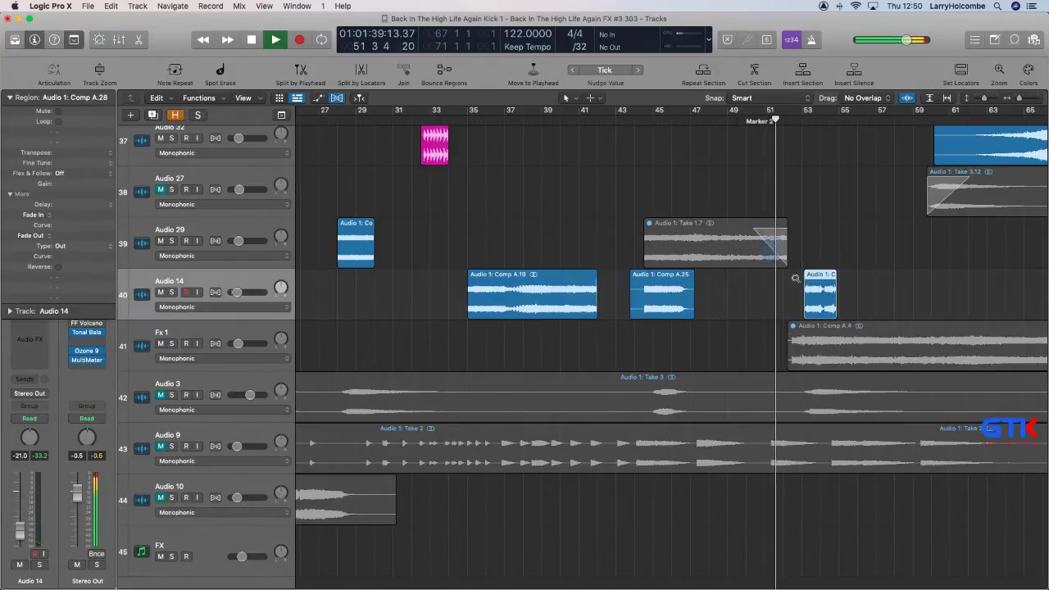
pyautogui.scroll(5, 806, 311)
pyautogui.moveTo(740, 406); pyautogui.dragTo(638, 405)
pyautogui.press('space')
# Delete the silent lead-in of the short Audio 14 region and shift the region to start at 52 3.
pyautogui.keyDown('ctrl'); pyautogui.keyDown('alt'); pyautogui.click(574, 398); pyautogui.keyUp('alt'); pyautogui.keyUp('ctrl')
pyautogui.moveTo(502, 333); pyautogui.dragTo(583, 340)
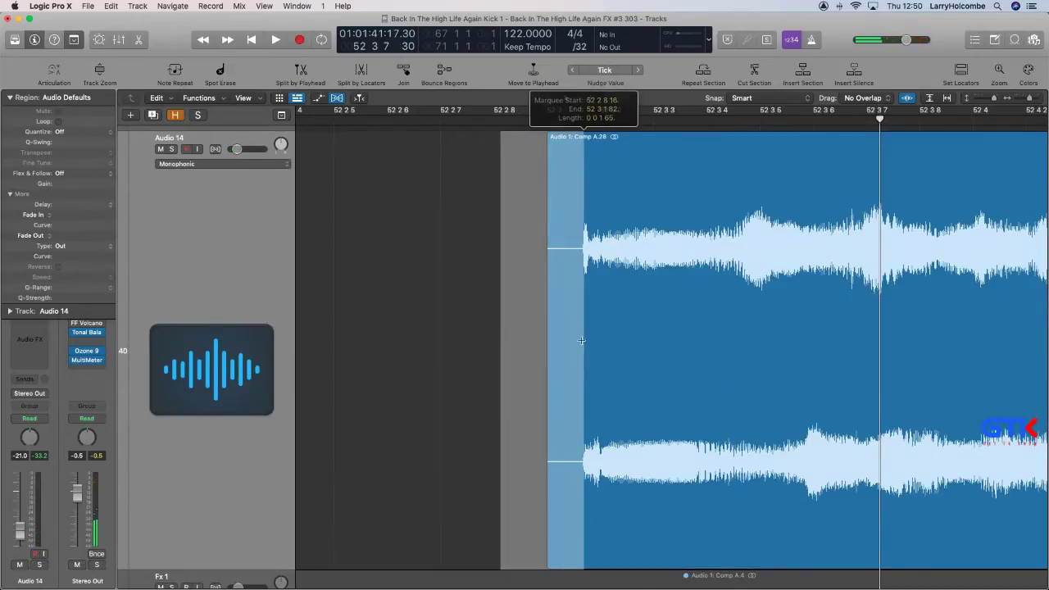
pyautogui.press('Delete')
pyautogui.moveTo(644, 323); pyautogui.dragTo(606, 326)
pyautogui.keyDown('ctrl'); pyautogui.keyDown('alt'); pyautogui.click(606, 324); pyautogui.keyUp('alt'); pyautogui.keyUp('ctrl')
pyautogui.keyDown('ctrl'); pyautogui.keyDown('alt'); pyautogui.click(606, 326); pyautogui.keyUp('alt'); pyautogui.keyUp('ctrl')
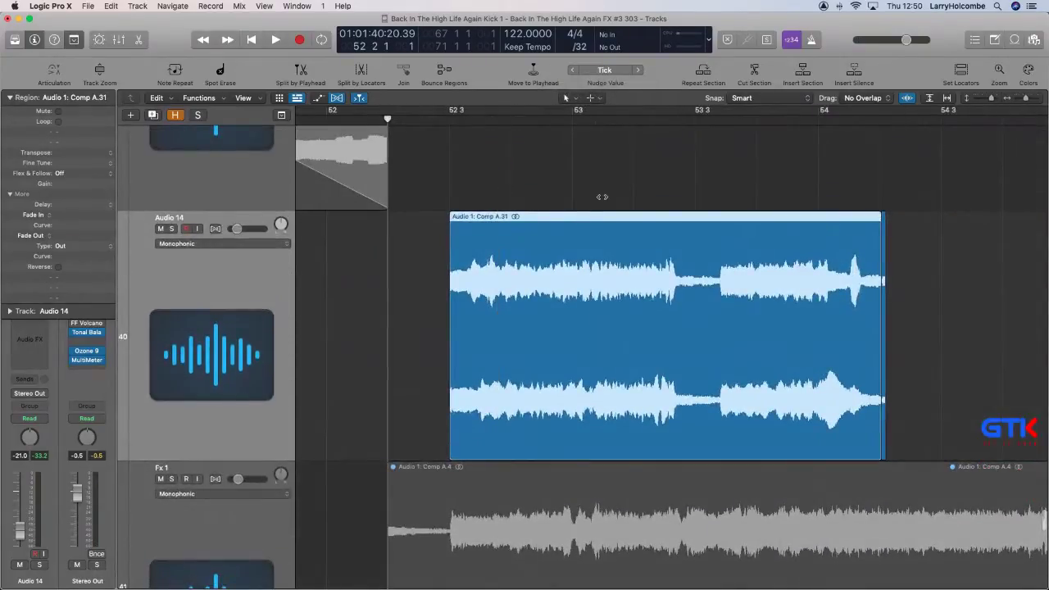
# Play the short Audio 14 phrase and delete everything in it after about bar 53.2.
pyautogui.keyDown('shift'); pyautogui.doubleClick(591, 172); pyautogui.keyUp('shift')
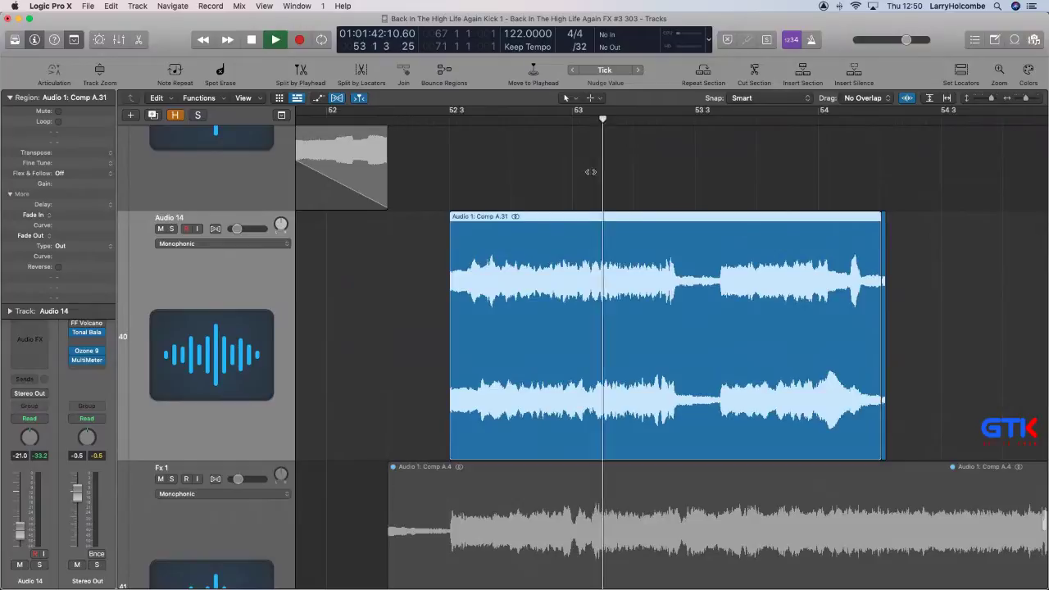
pyautogui.keyDown('ctrl'); pyautogui.keyDown('alt'); pyautogui.click(348, 178); pyautogui.keyUp('alt'); pyautogui.keyUp('ctrl')
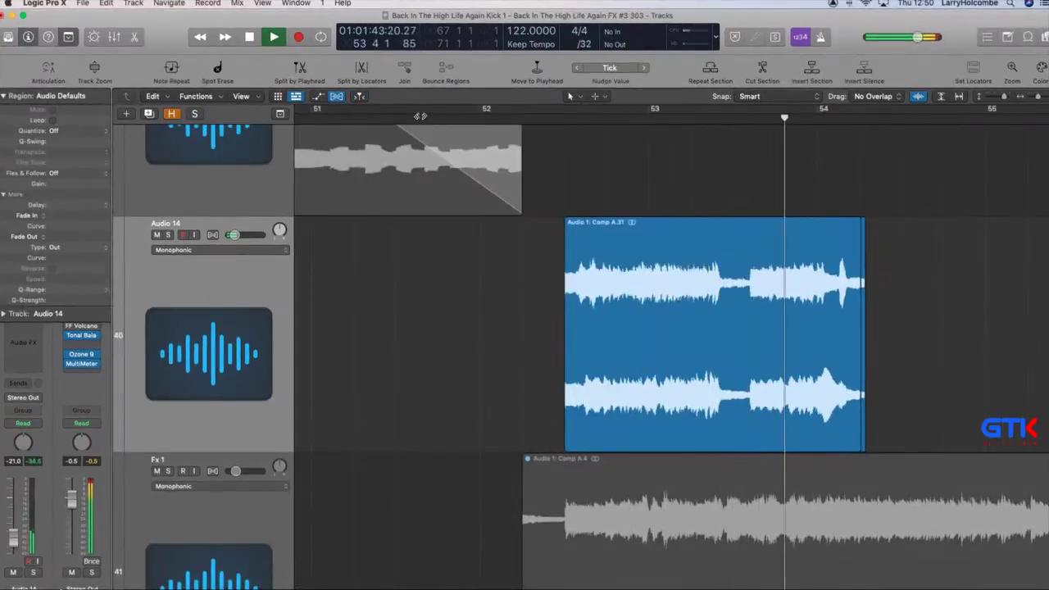
pyautogui.click(420, 116)
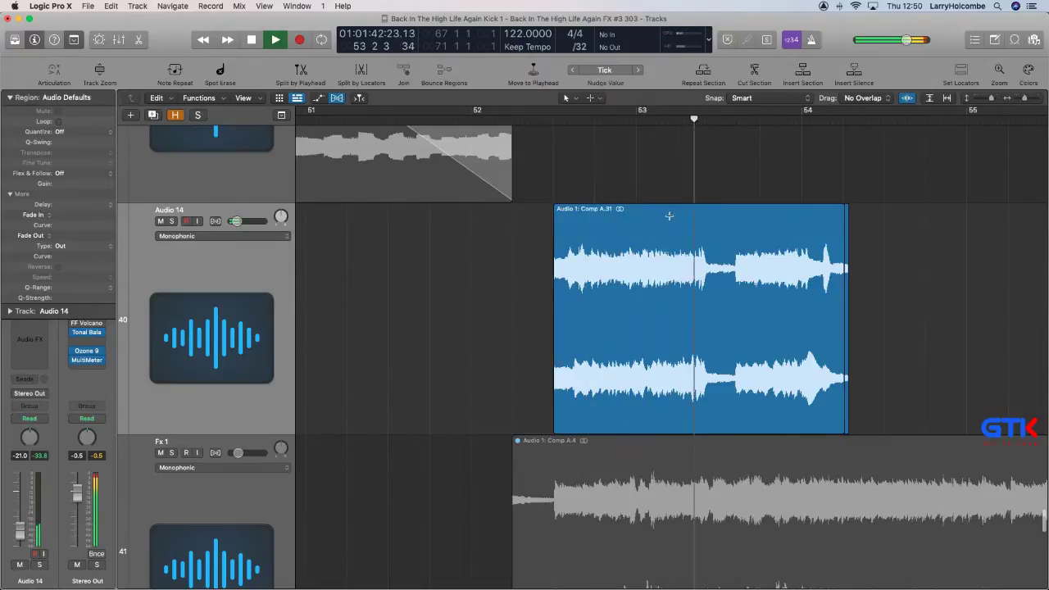
pyautogui.moveTo(665, 217); pyautogui.dragTo(937, 246)
pyautogui.press('Delete')
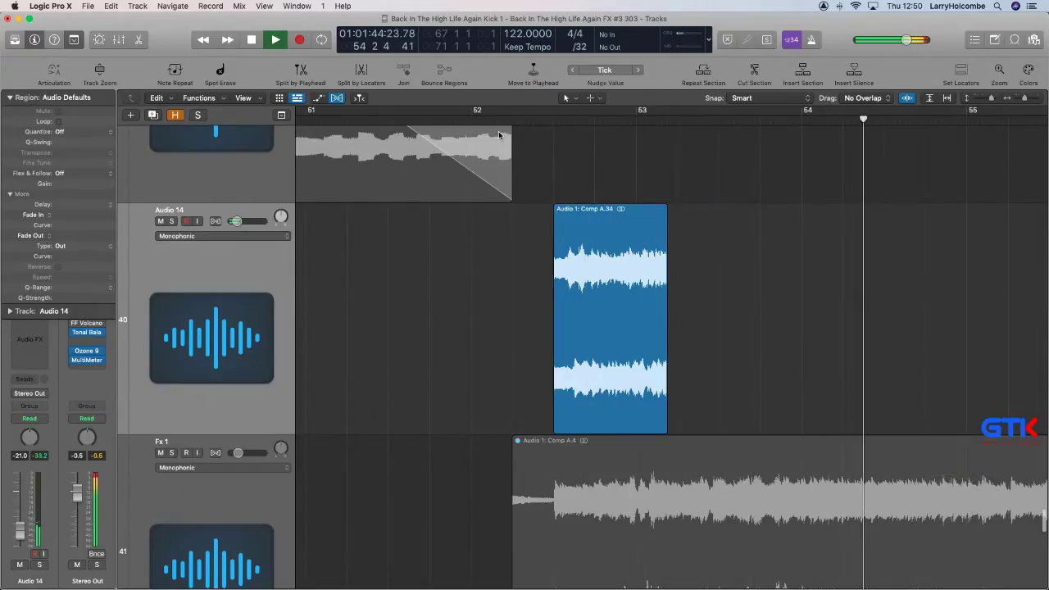
# Set the short Audio 14 region's fade-out to 14 and trim its end to about bar 52.9.
pyautogui.click(588, 250)
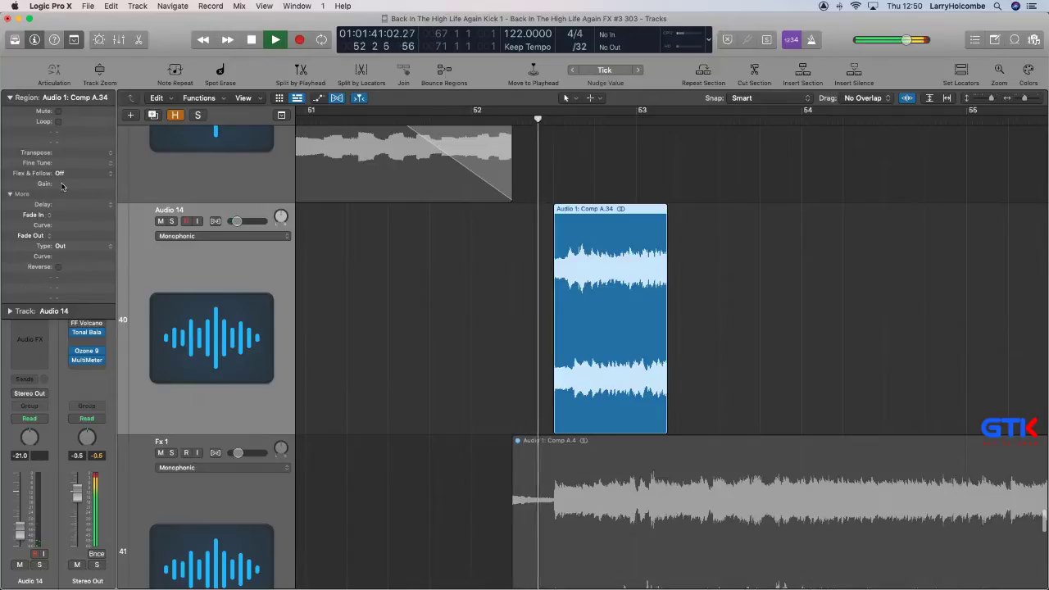
pyautogui.scroll(-8, 314, 245)
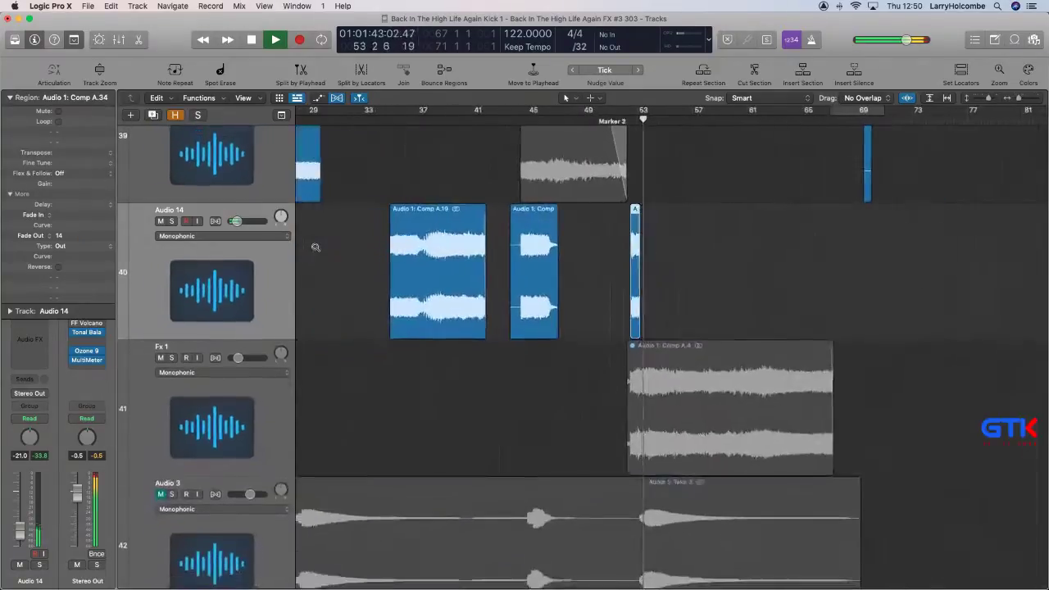
pyautogui.press('z')
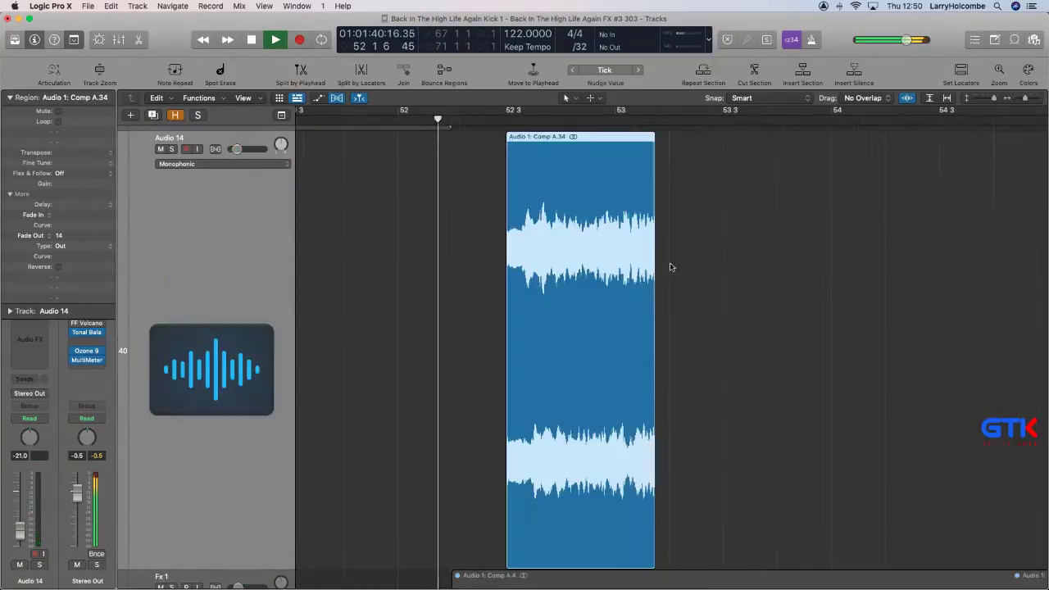
pyautogui.moveTo(650, 484); pyautogui.dragTo(600, 484)
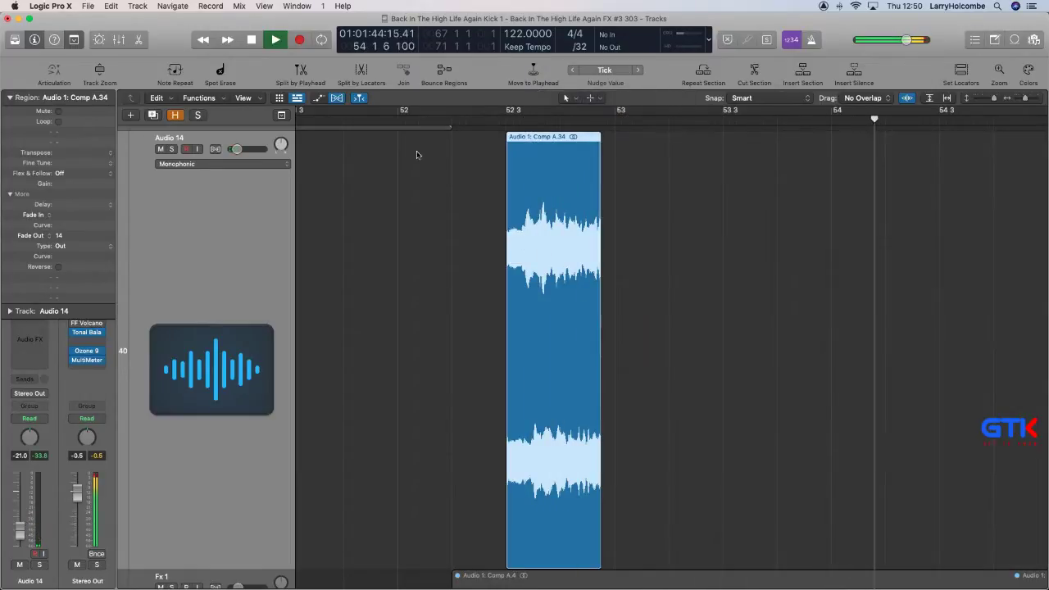
# Extend the end of the short Audio 14 region to just before bar 53, replaying the passage to check it.
pyautogui.click(342, 116)
pyautogui.press('z')
pyautogui.click(357, 171)
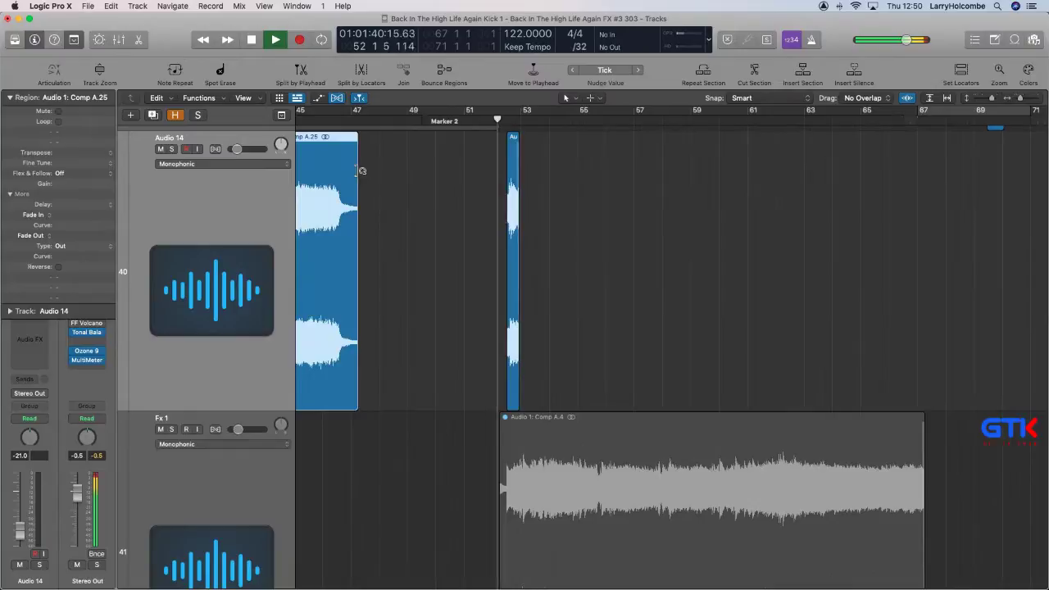
pyautogui.press('super+Up')
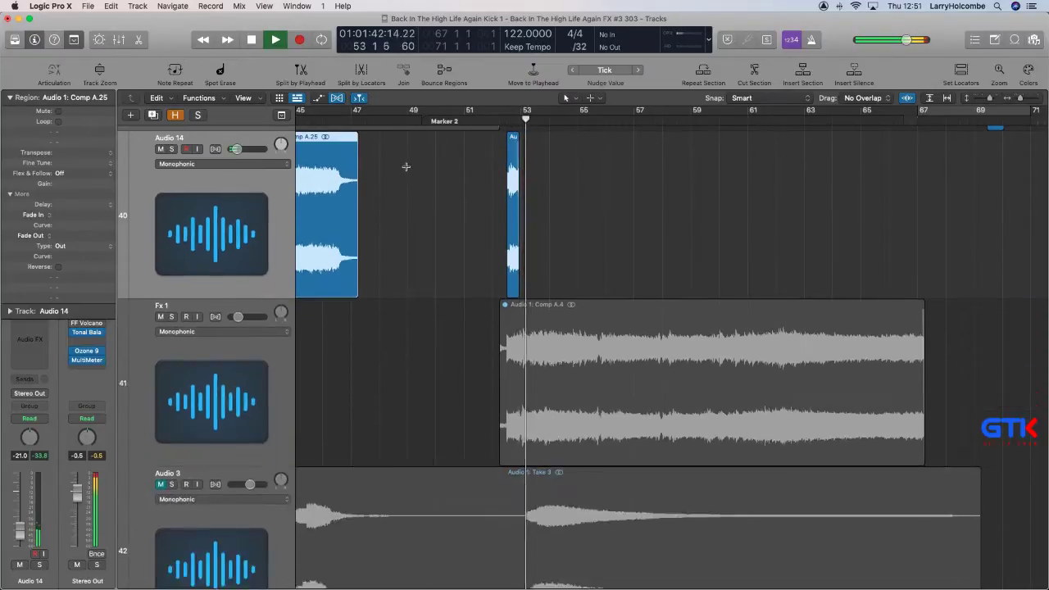
pyautogui.press('z')
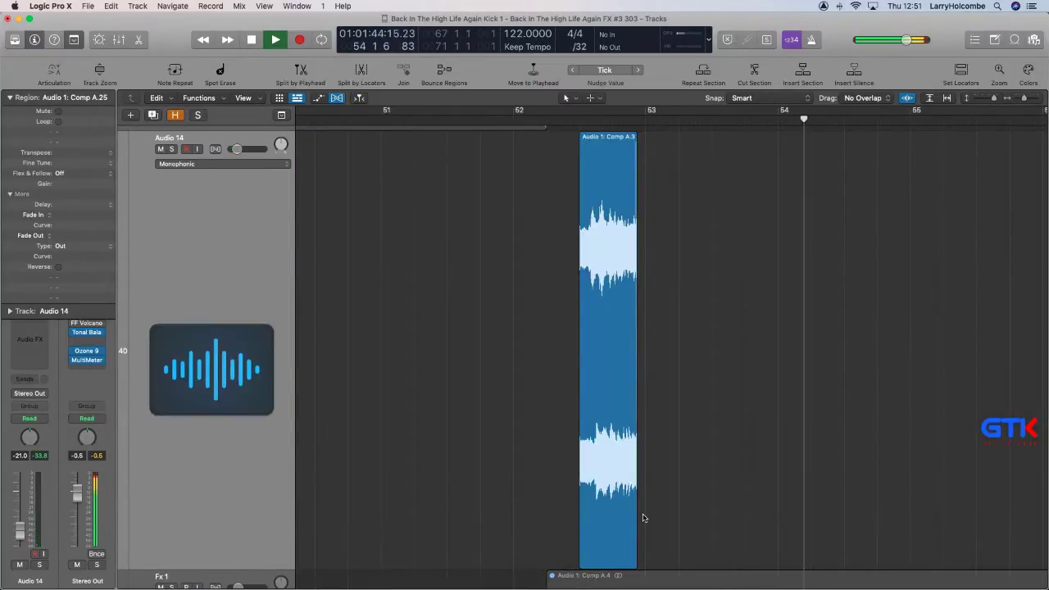
pyautogui.moveTo(635, 518); pyautogui.dragTo(645, 518)
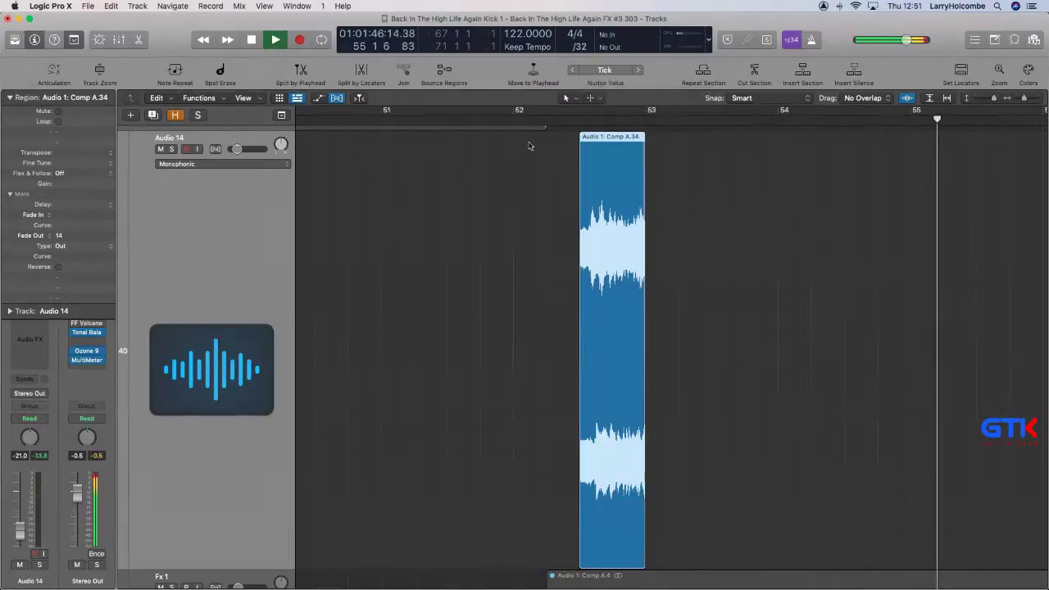
pyautogui.click(512, 120)
pyautogui.click(438, 206)
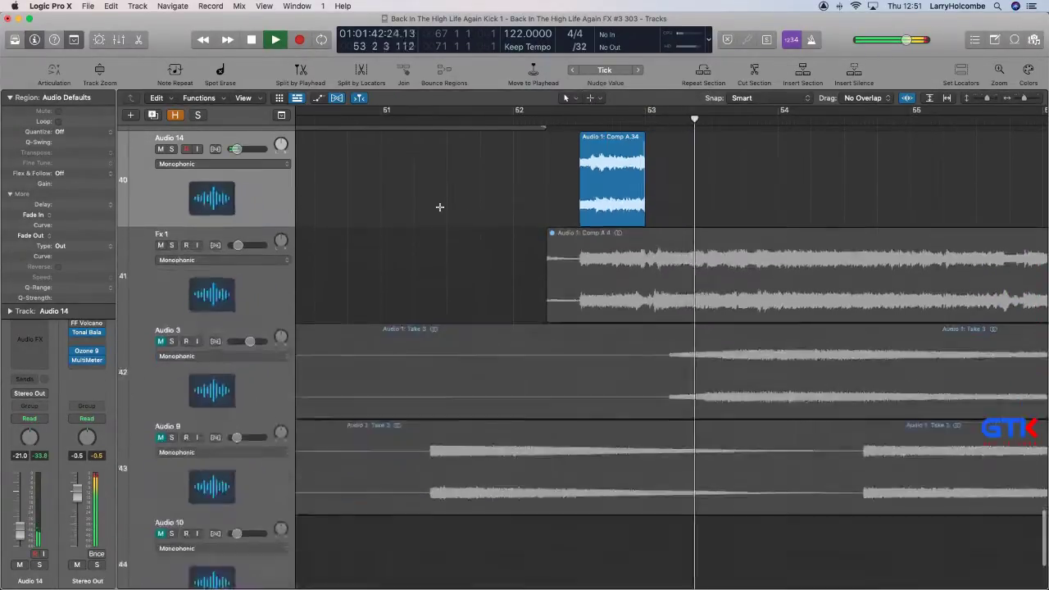
# Unmute the long Comp A.4 region on the Fx 1 track and play it back.
pyautogui.press('super+Left')
pyautogui.press('super+Left')
pyautogui.press('super+Left')
pyautogui.press('super+Left')
pyautogui.press('super+Left')
pyautogui.press('super+Left')
pyautogui.press('super+Left')
pyautogui.press('super+Left')
pyautogui.press('super+Up')
pyautogui.press('super+Up')
pyautogui.press('super+Up')
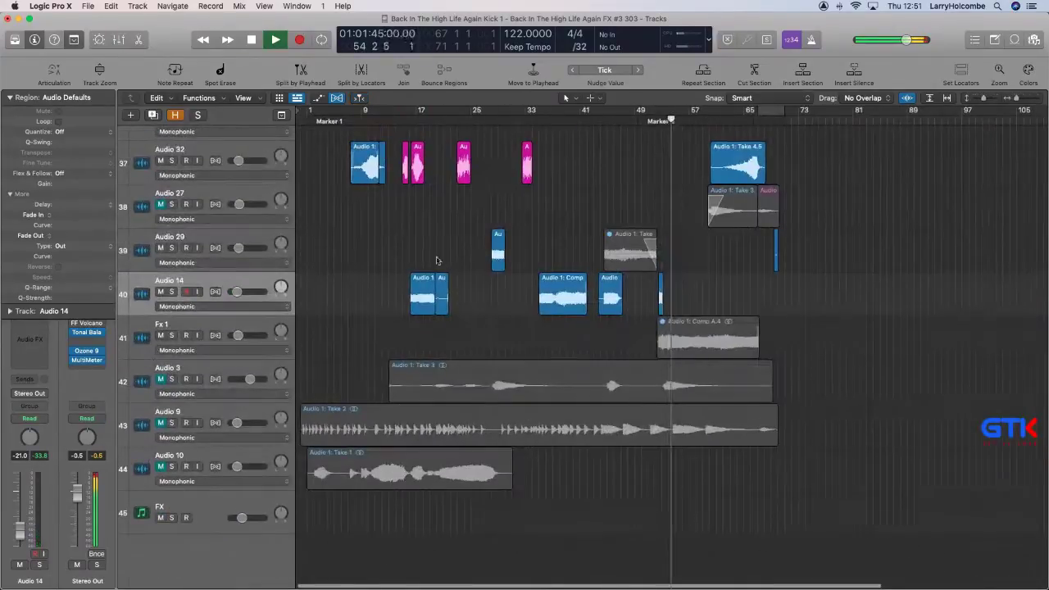
pyautogui.click(699, 342)
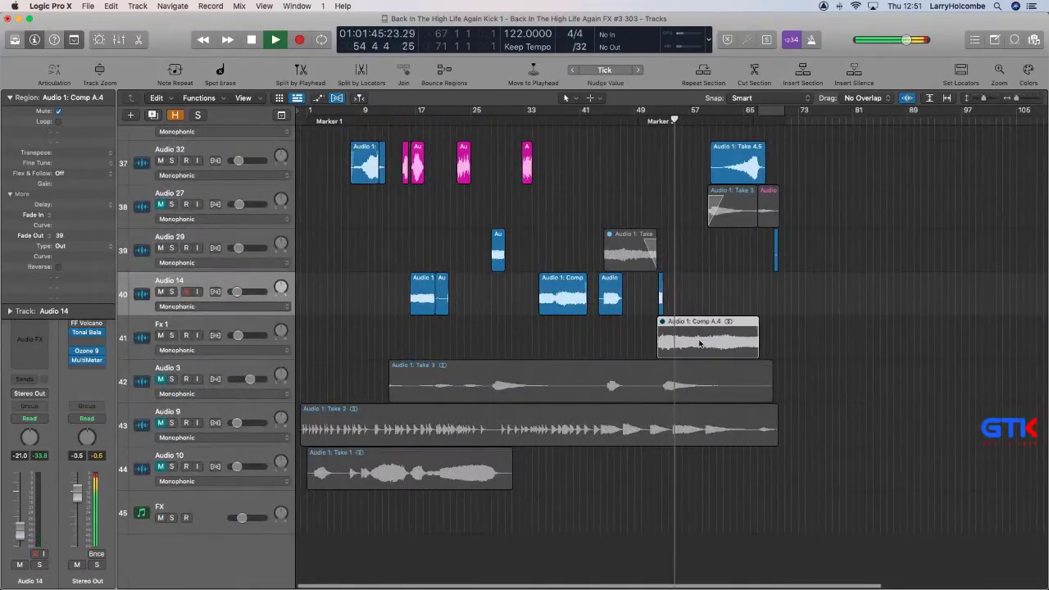
pyautogui.click(611, 139)
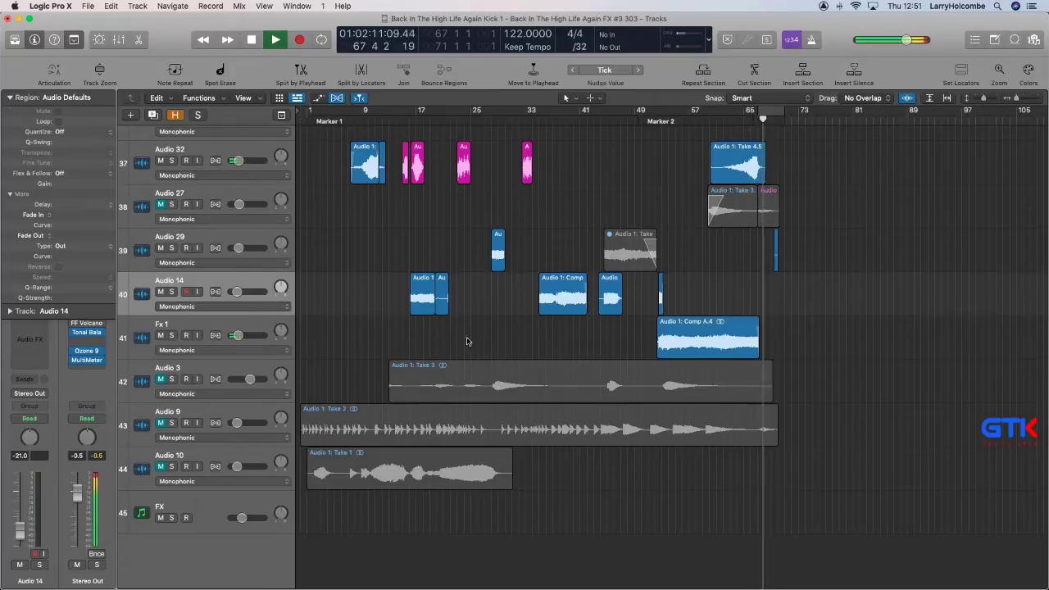
# Mute the Fx 1 track and unmute the Audio 3 track.
pyautogui.click(228, 334)
pyautogui.click(161, 336)
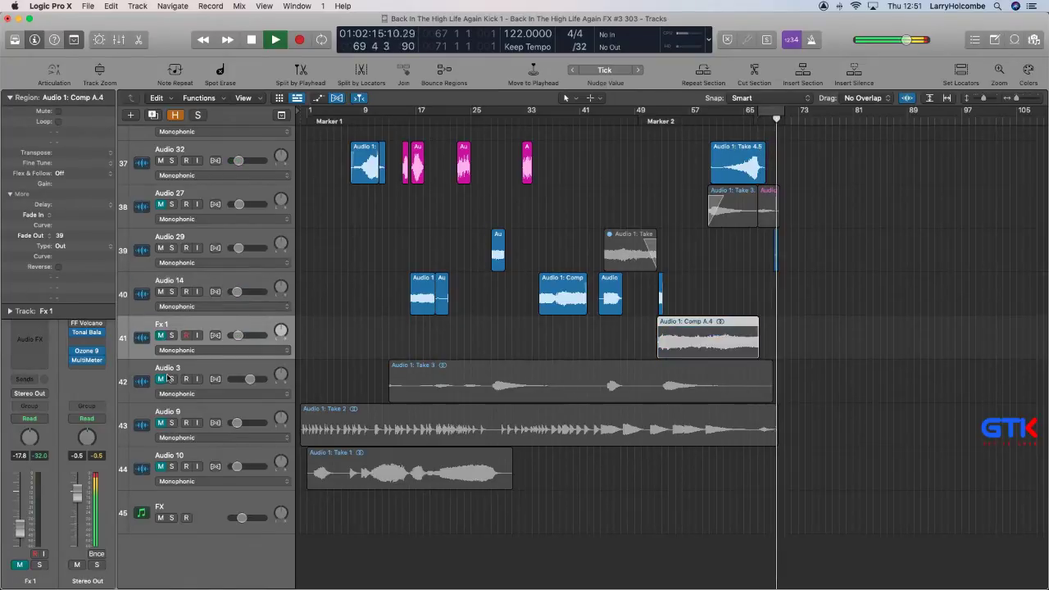
pyautogui.click(162, 379)
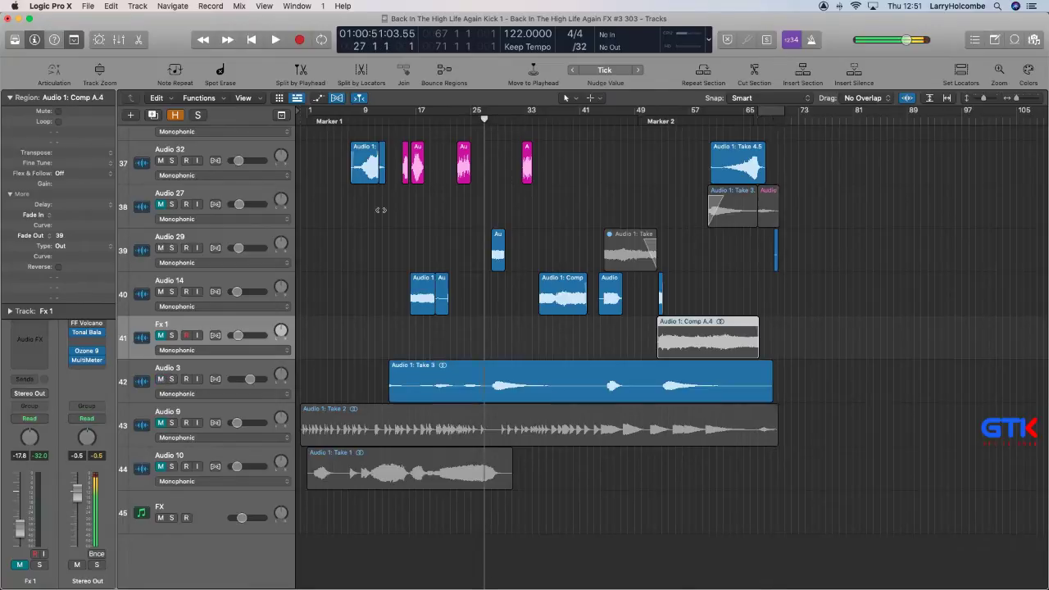
# Play the Audio 3 take around bars 27 and 13 and compare its position with the other tracks.
pyautogui.press('space')
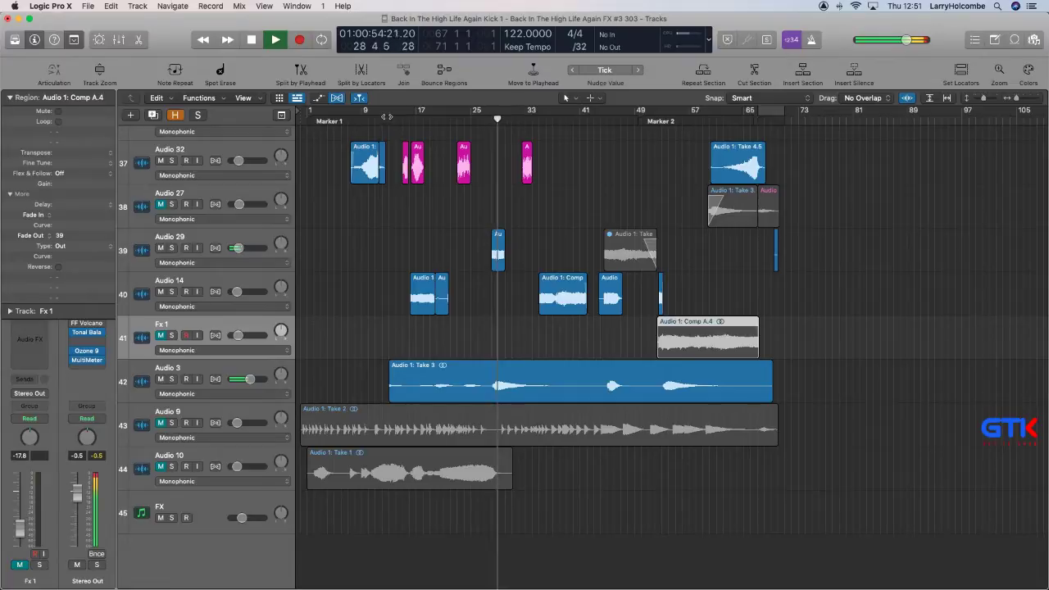
pyautogui.click(346, 234)
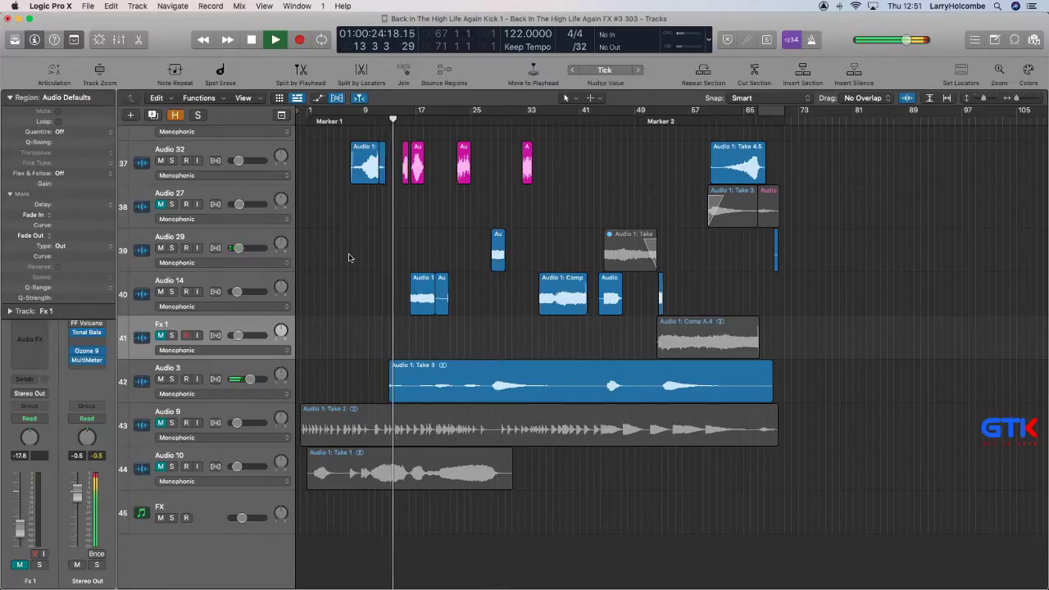
pyautogui.moveTo(358, 250); pyautogui.dragTo(712, 493)
pyautogui.hscroll(-2, 494, 239)
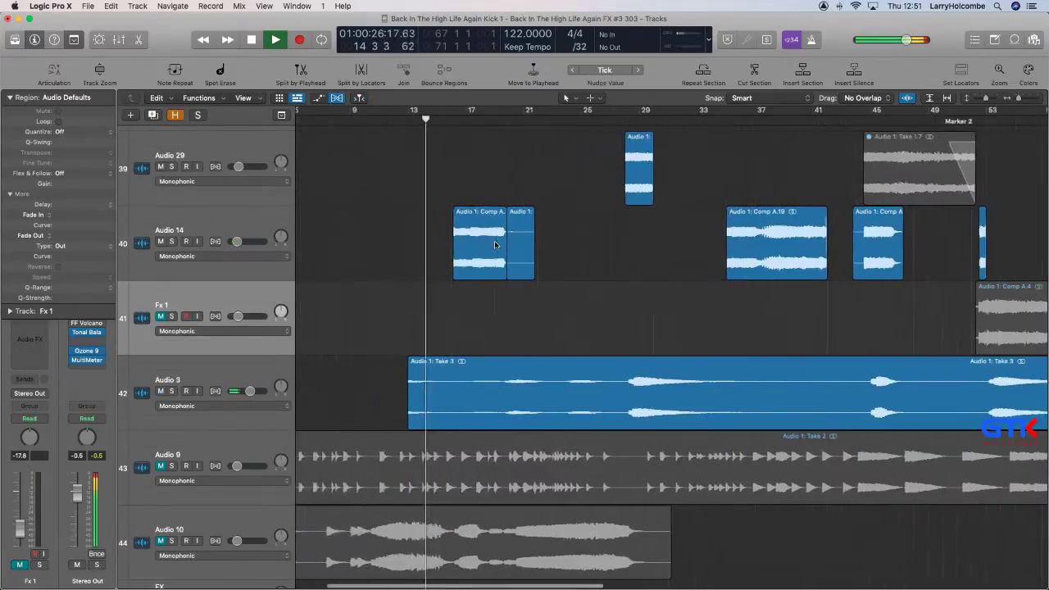
pyautogui.scroll(5, 495, 245)
pyautogui.scroll(2, 495, 245)
pyautogui.press('super+Up')
pyautogui.press('super+Up')
pyautogui.press('super+Up')
pyautogui.press('super+Up')
pyautogui.press('super+Up')
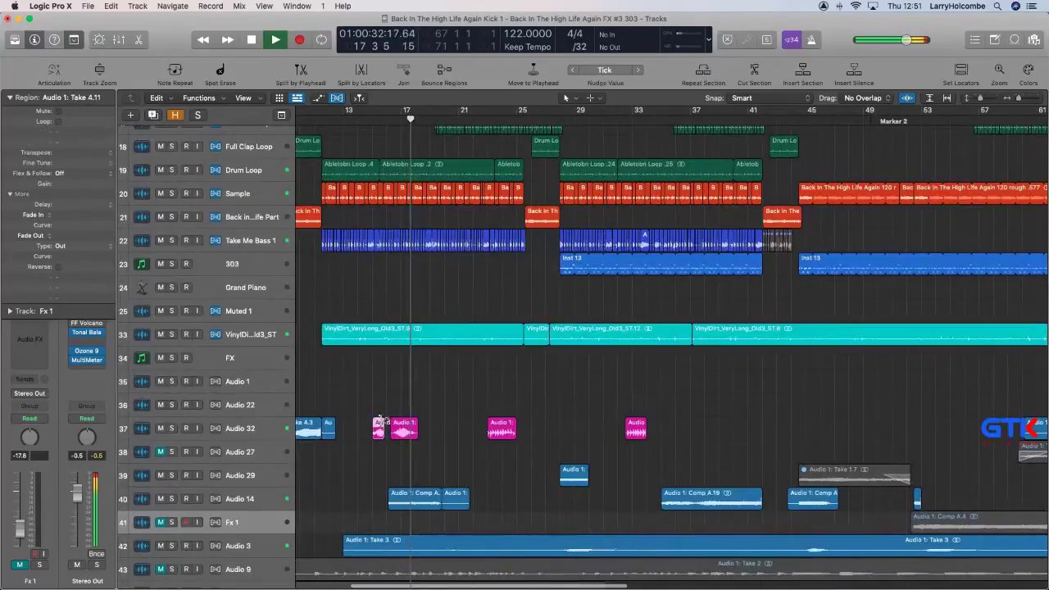
# Replay the start of the Audio 3 take and split it at about bar 16.6 to separate the opening phrase.
pyautogui.scroll(-2, 381, 422)
pyautogui.hscroll(-3, 381, 422)
pyautogui.moveTo(405, 529); pyautogui.dragTo(548, 457)
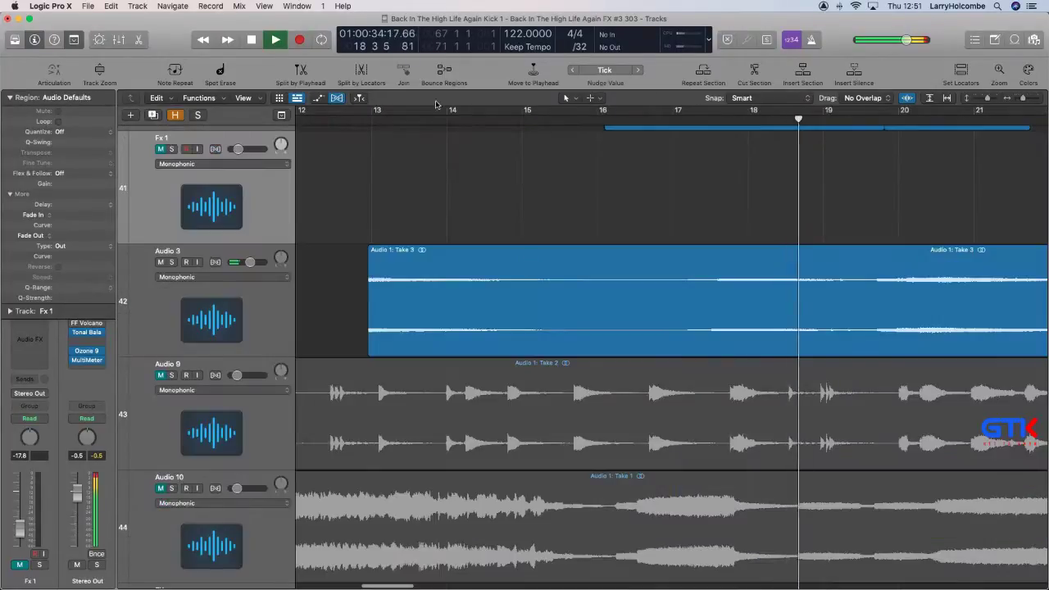
pyautogui.click(370, 115)
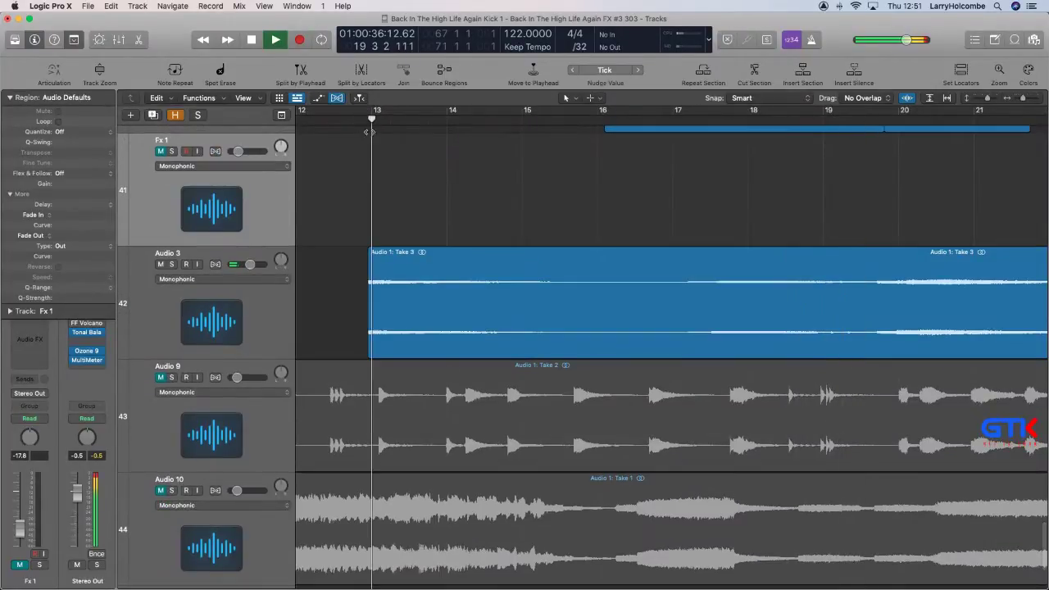
pyautogui.hscroll(-1, 394, 205)
pyautogui.click(352, 120)
pyautogui.moveTo(376, 261); pyautogui.dragTo(696, 287)
pyautogui.click(621, 285)
pyautogui.scroll(-3, 621, 284)
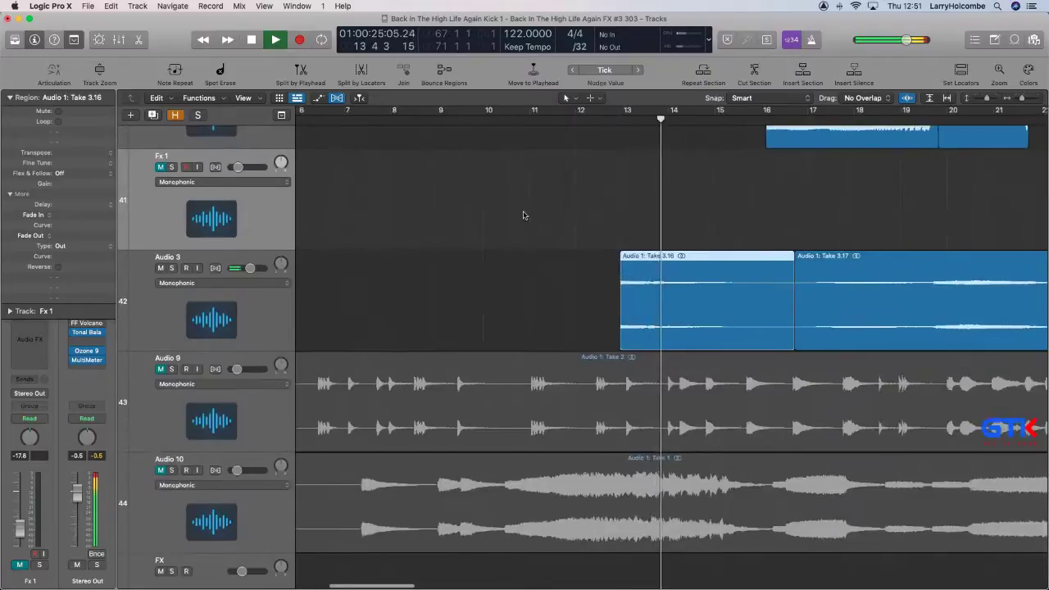
# Move the opening Audio 3 phrase earlier so that it starts at about bar 11.4.
pyautogui.hscroll(-2, 524, 214)
pyautogui.click(381, 125)
pyautogui.moveTo(677, 286); pyautogui.dragTo(944, 341)
pyautogui.press('z')
pyautogui.moveTo(862, 282); pyautogui.dragTo(936, 329)
pyautogui.moveTo(569, 290); pyautogui.dragTo(591, 286)
pyautogui.keyDown('ctrl'); pyautogui.keyDown('alt'); pyautogui.click(591, 286); pyautogui.keyUp('alt'); pyautogui.keyUp('ctrl')
pyautogui.keyDown('ctrl'); pyautogui.keyDown('alt'); pyautogui.click(591, 287); pyautogui.keyUp('alt'); pyautogui.keyUp('ctrl')
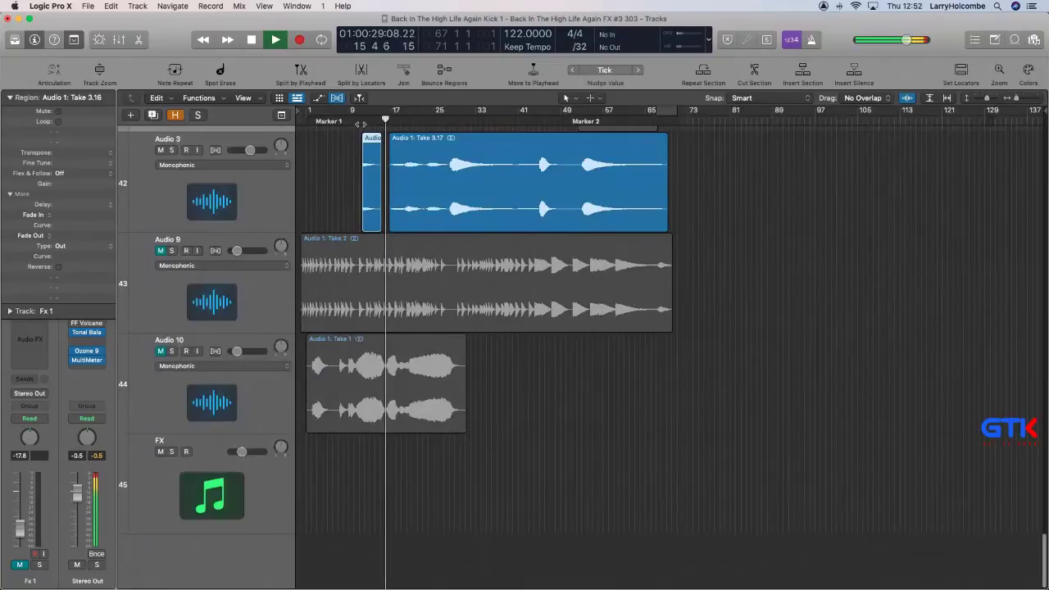
# Play the arrangement from about bar 10 to check the repositioned Audio 3 phrase.
pyautogui.click(318, 164)
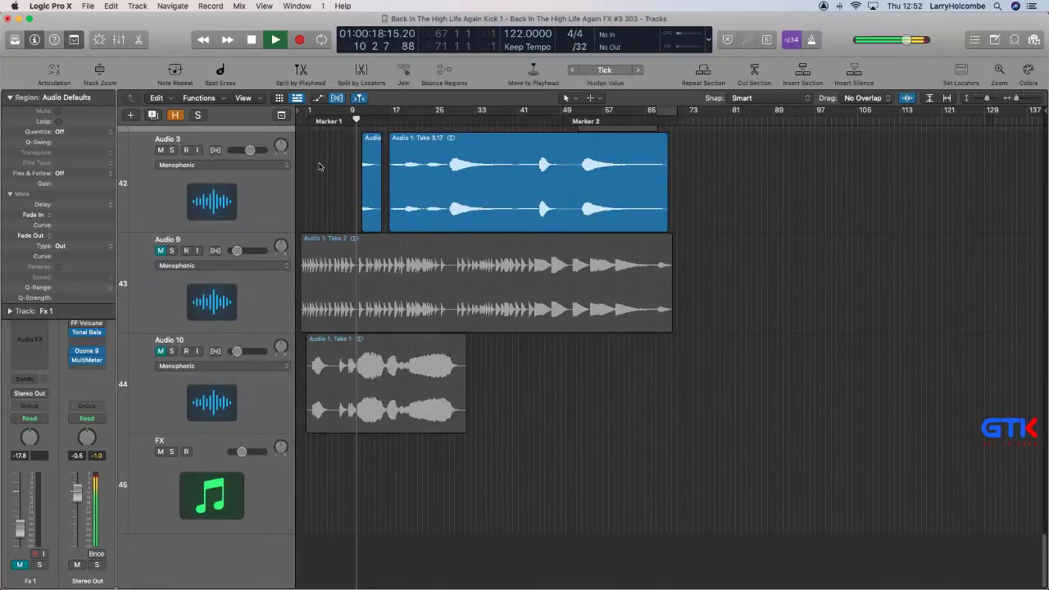
pyautogui.press('super+Up')
pyautogui.press('super+Right')
pyautogui.press('super+Right')
pyautogui.press('super+Right')
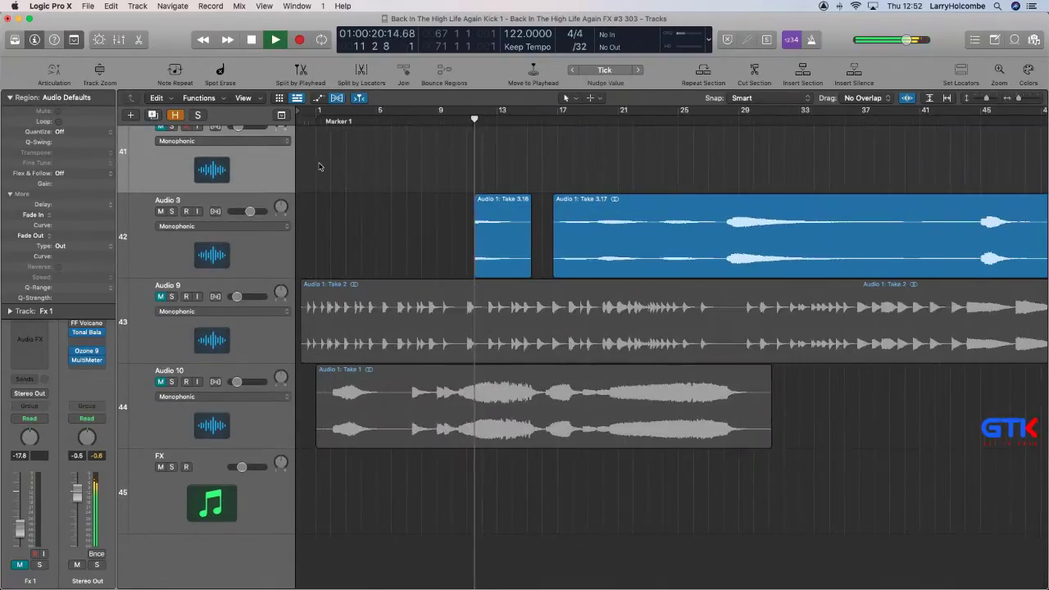
pyautogui.scroll(-1, 476, 167)
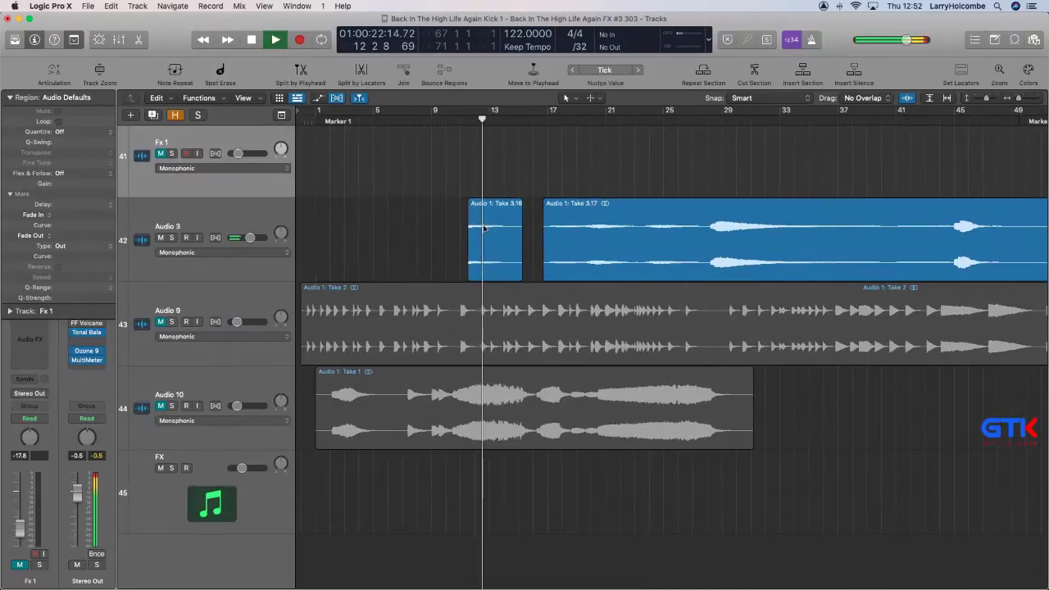
# Try shortening the end of the opening Audio 3 phrase, and undo the trim.
pyautogui.moveTo(522, 268); pyautogui.dragTo(494, 268)
pyautogui.press('super+z')
pyautogui.click(443, 175)
pyautogui.press('z')
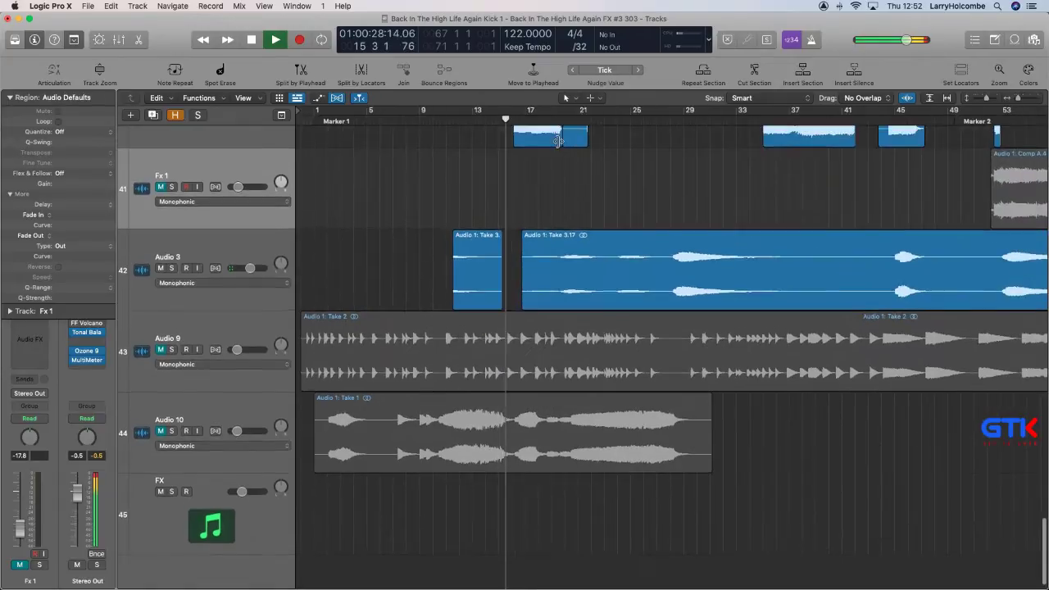
# Isolate the short Audio 3 phrase at about bar 19 by deleting the material before it and after it up to about bar 23.
pyautogui.moveTo(516, 263); pyautogui.dragTo(562, 285)
pyautogui.press('Delete')
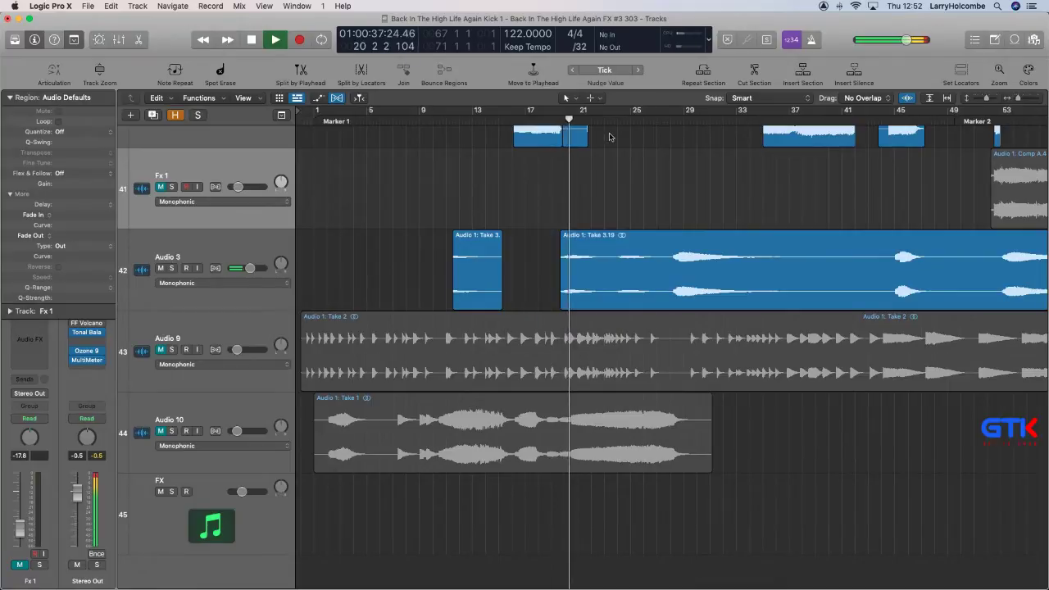
pyautogui.moveTo(550, 246); pyautogui.dragTo(577, 252)
pyautogui.click(569, 241)
pyautogui.moveTo(580, 308); pyautogui.dragTo(616, 302)
pyautogui.click(569, 211)
pyautogui.keyDown('ctrl'); pyautogui.keyDown('alt'); pyautogui.click(571, 209); pyautogui.keyUp('alt'); pyautogui.keyUp('ctrl')
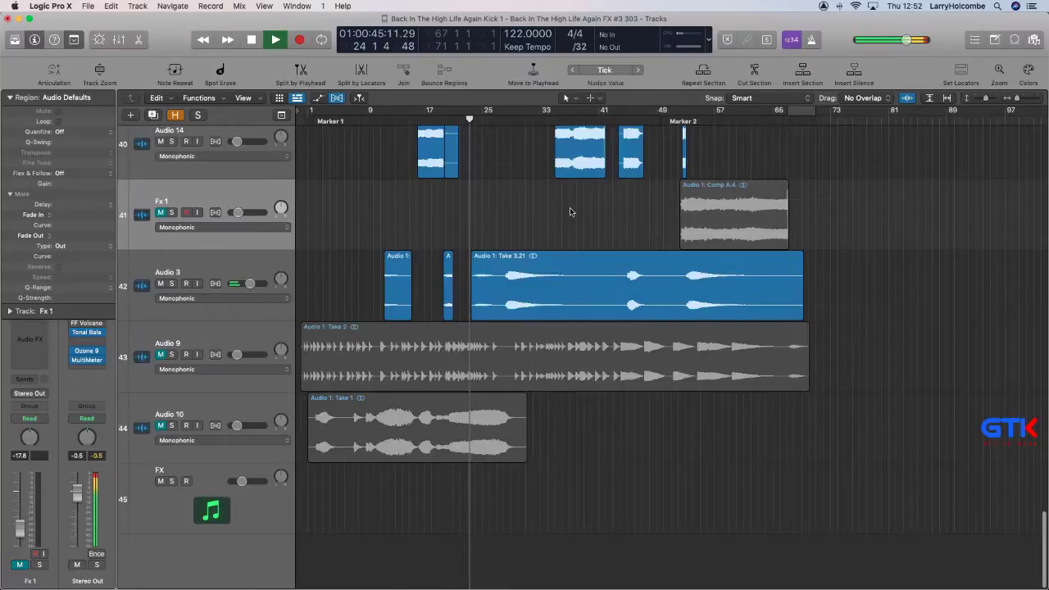
# Move the isolated short Audio 3 phrase to the start of the song at bar 1.
pyautogui.keyDown('ctrl'); pyautogui.keyDown('alt'); pyautogui.click(344, 249); pyautogui.keyUp('alt'); pyautogui.keyUp('ctrl')
pyautogui.moveTo(396, 252); pyautogui.dragTo(383, 251)
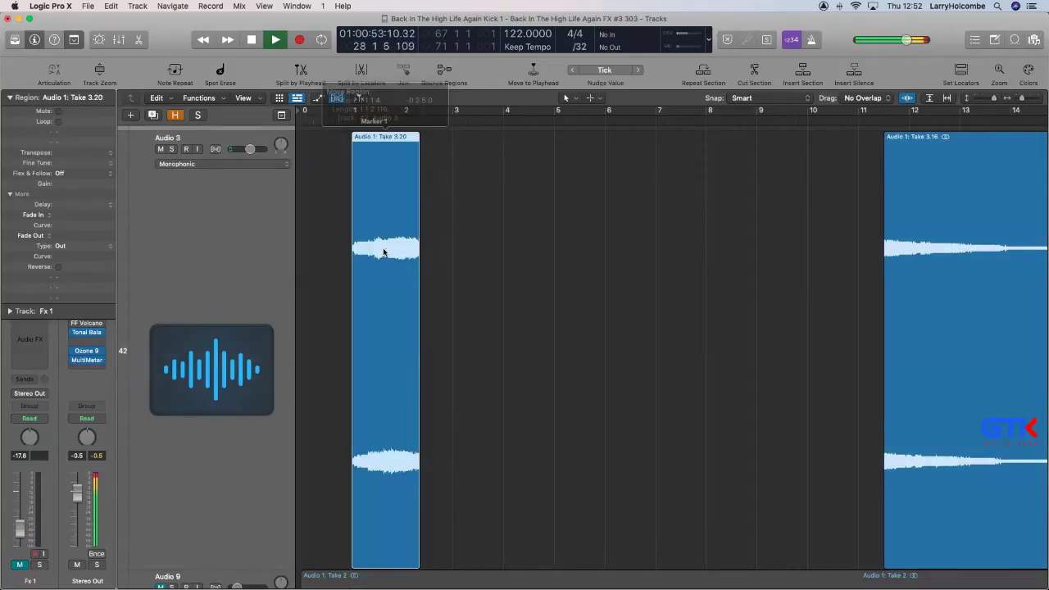
pyautogui.keyDown('ctrl'); pyautogui.keyDown('alt'); pyautogui.click(342, 237); pyautogui.keyUp('alt'); pyautogui.keyUp('ctrl')
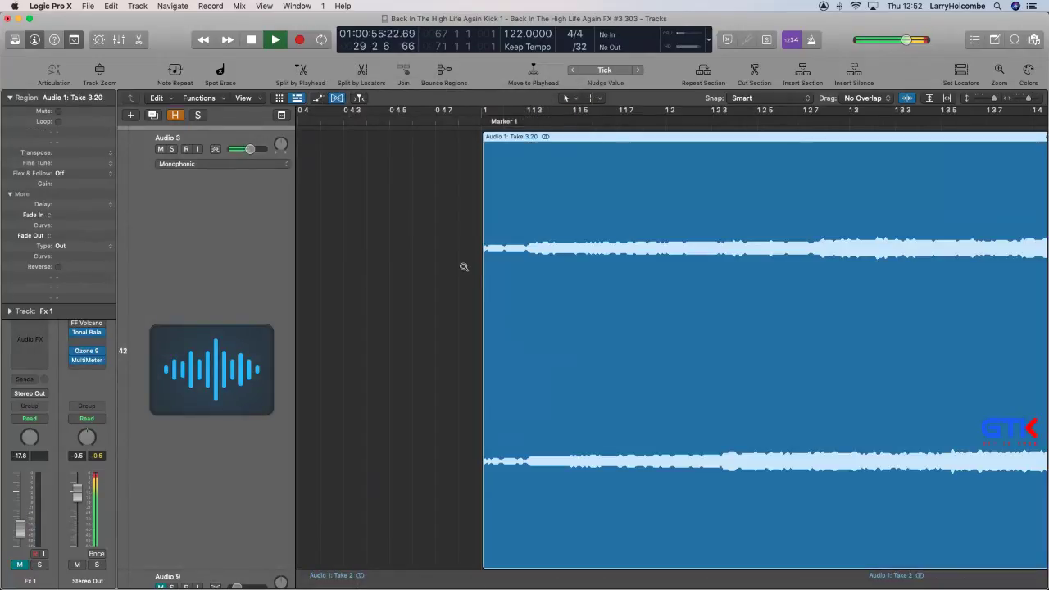
pyautogui.moveTo(461, 264); pyautogui.dragTo(524, 295)
pyautogui.keyDown('ctrl'); pyautogui.keyDown('alt'); pyautogui.click(626, 305); pyautogui.keyUp('alt'); pyautogui.keyUp('ctrl')
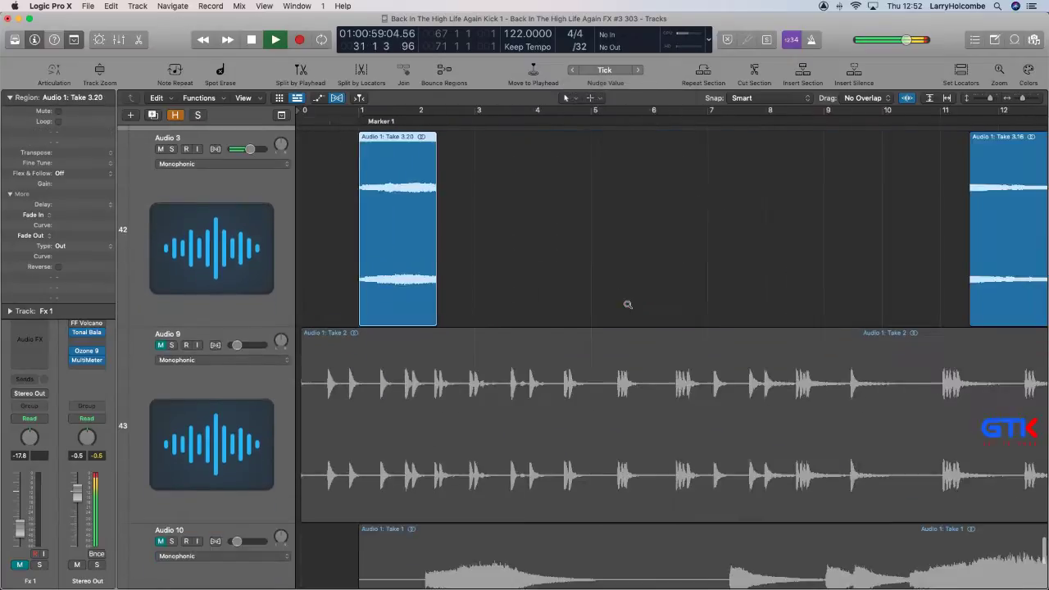
pyautogui.keyDown('ctrl'); pyautogui.keyDown('alt'); pyautogui.click(627, 305); pyautogui.keyUp('alt'); pyautogui.keyUp('ctrl')
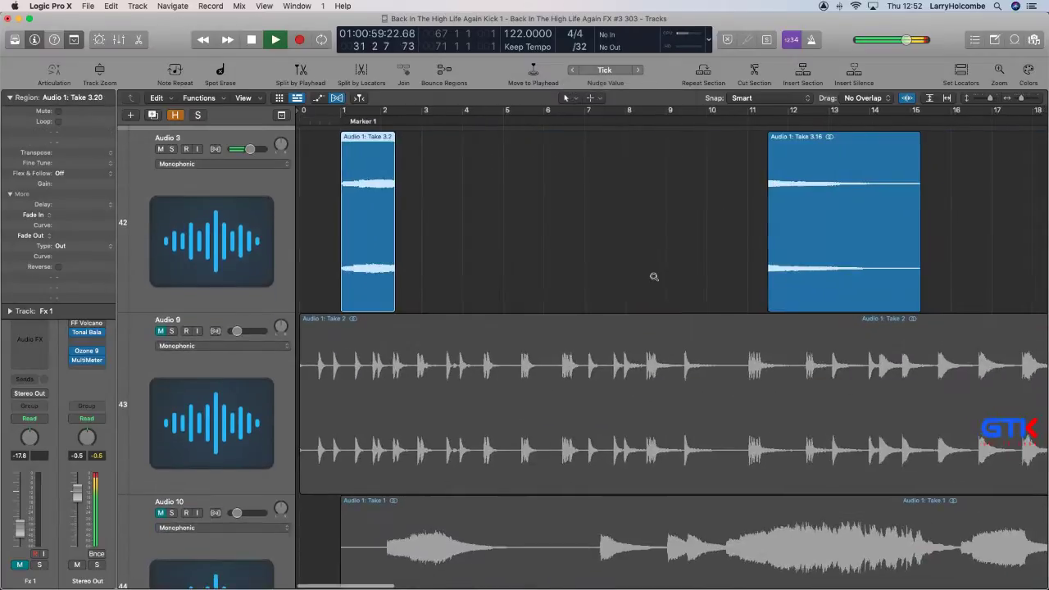
pyautogui.keyDown('ctrl'); pyautogui.keyDown('alt'); pyautogui.click(653, 277); pyautogui.keyUp('alt'); pyautogui.keyUp('ctrl')
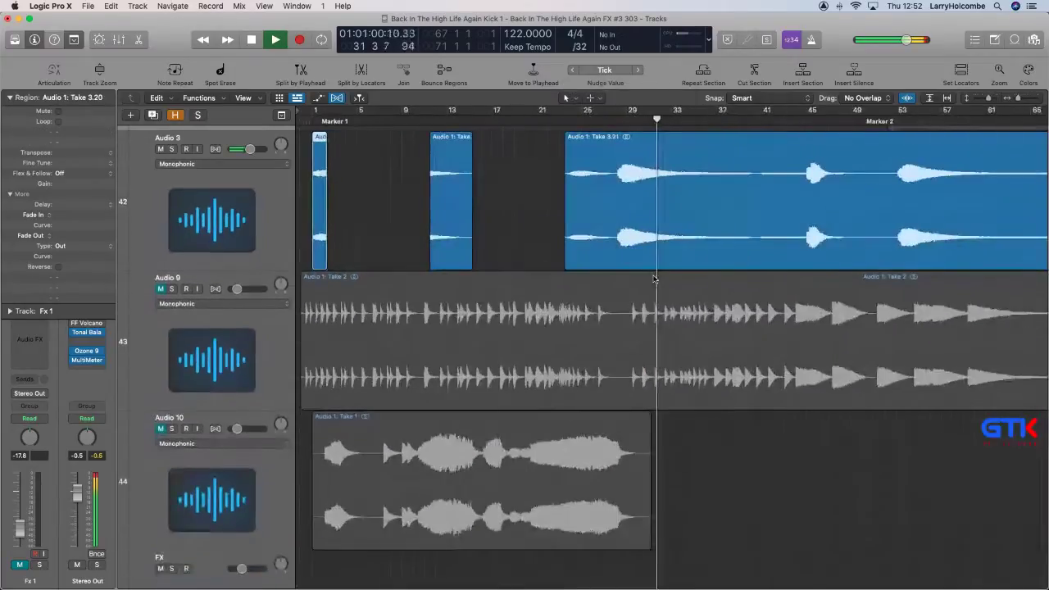
# Isolate a short Audio 3 phrase around bar 25 with fade-in 2 and fade-out 6, deleting the surrounding material up to about bar 27.4.
pyautogui.click(519, 176)
pyautogui.press('super+Up')
pyautogui.press('super+Up')
pyautogui.press('super+Up')
pyautogui.press('super+Right')
pyautogui.press('Up')
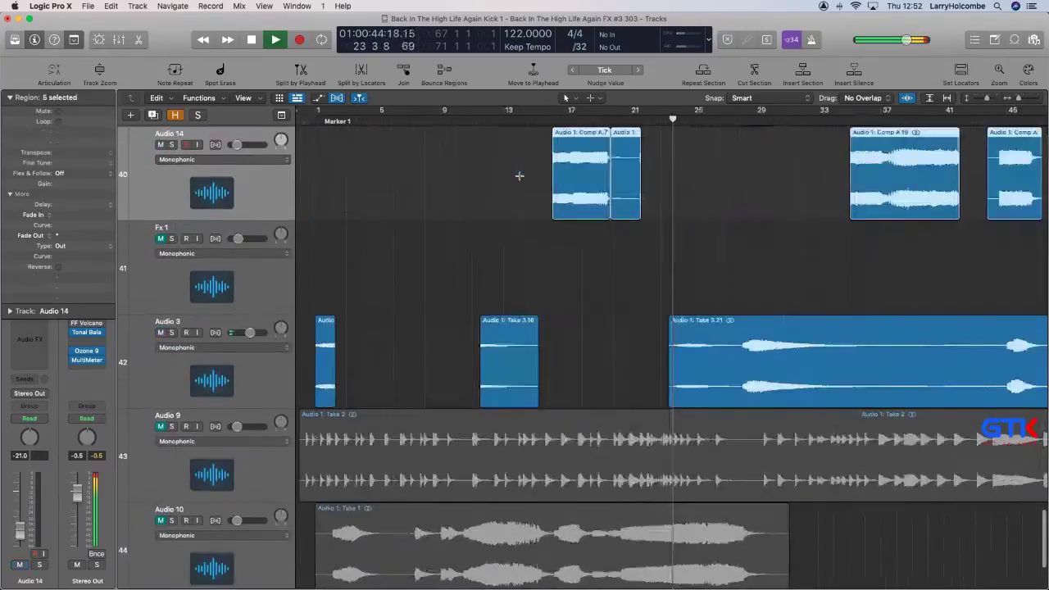
pyautogui.click(663, 300)
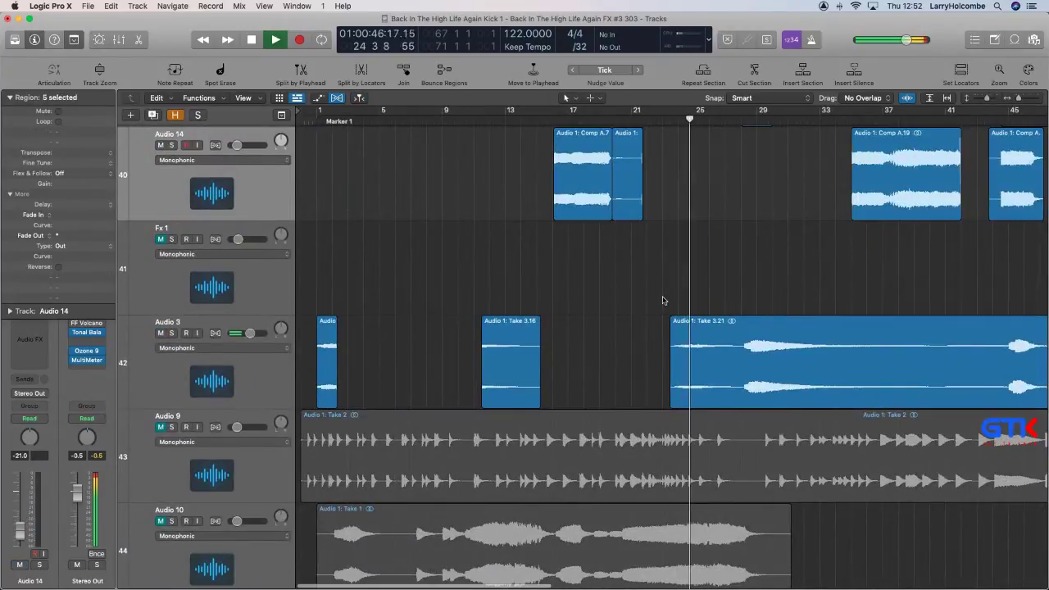
pyautogui.moveTo(670, 339); pyautogui.dragTo(736, 321)
pyautogui.moveTo(735, 327); pyautogui.dragTo(737, 326)
pyautogui.press('Delete')
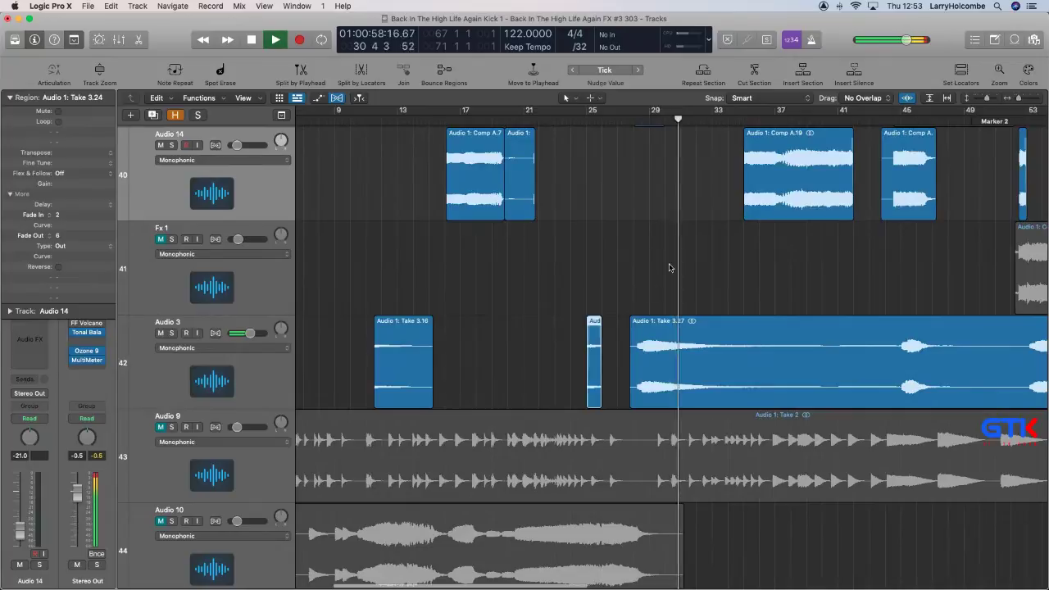
# Split the long Audio 3 region at about bar 35.3, trim its first part to end near bar 28.6, and set that part's gain to -2.2 dB.
pyautogui.click(692, 380)
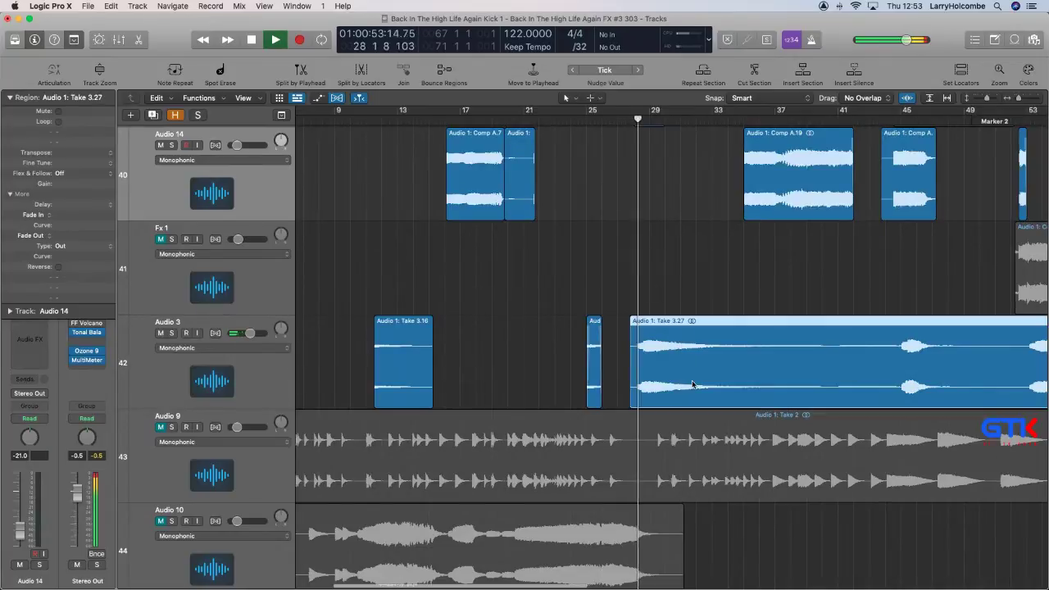
pyautogui.moveTo(631, 362); pyautogui.dragTo(755, 365)
pyautogui.click(635, 373)
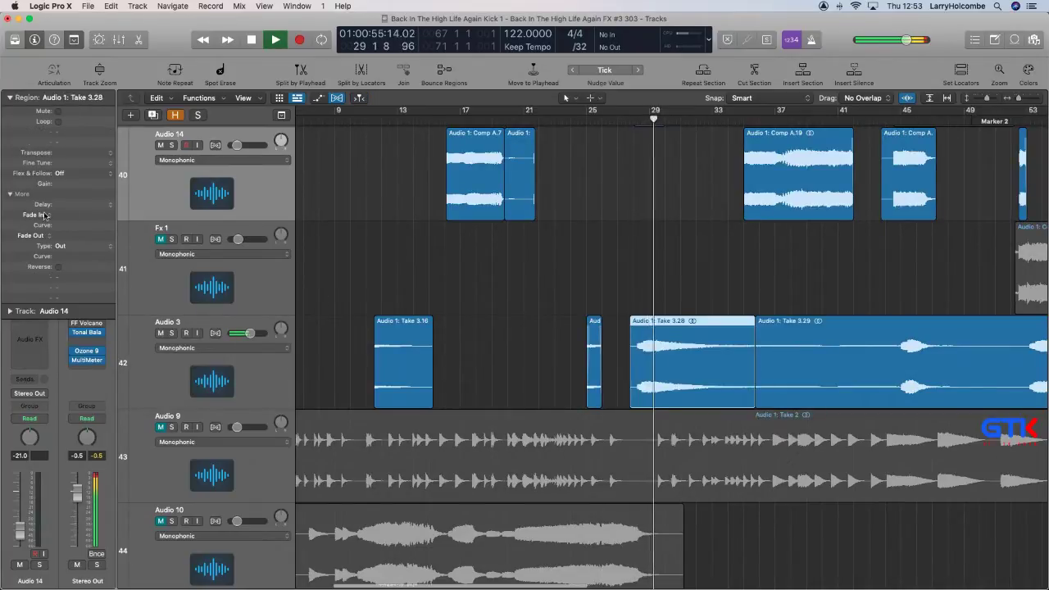
pyautogui.click(615, 120)
pyautogui.click(585, 235)
pyautogui.moveTo(752, 405); pyautogui.dragTo(649, 407)
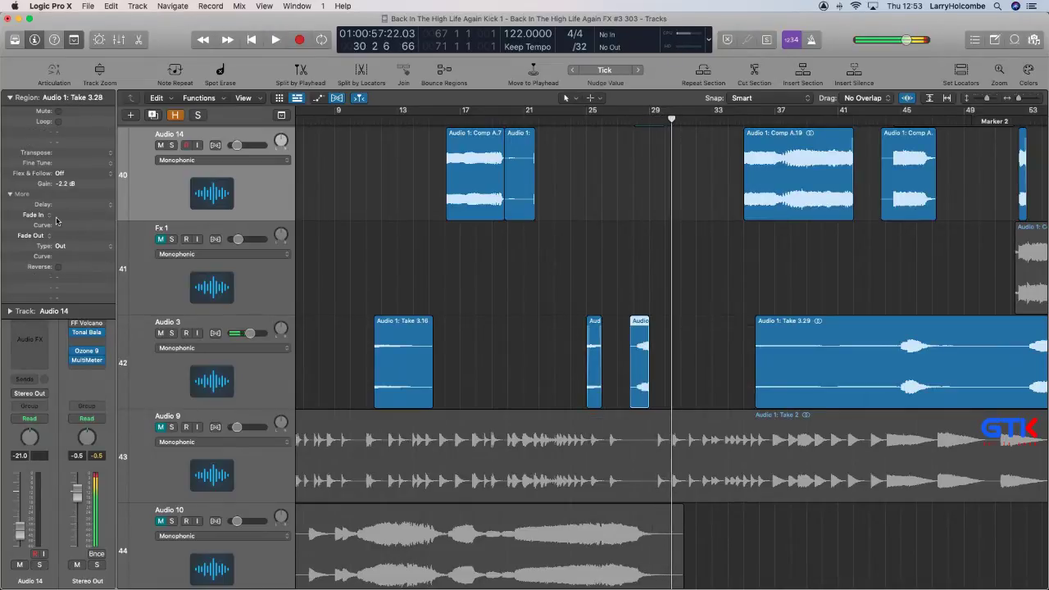
# Play from just before bar 27 to check the trimmed Audio 3 phrase against the other FX tracks.
pyautogui.click(622, 121)
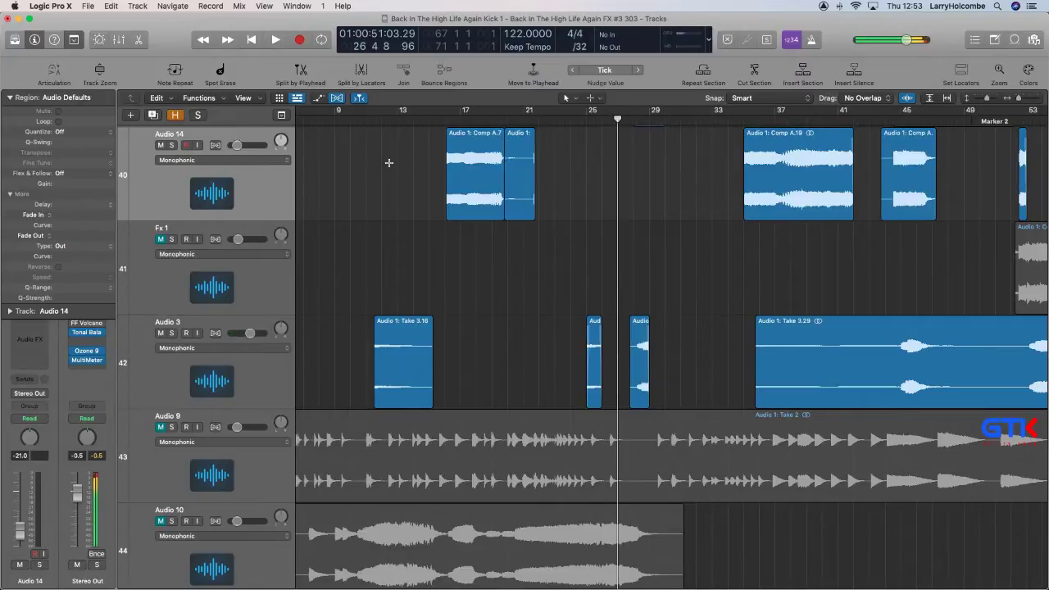
pyautogui.press('super+Up')
pyautogui.press('super+Up')
pyautogui.press('super+Up')
pyautogui.press('super+Up')
pyautogui.press('super+Up')
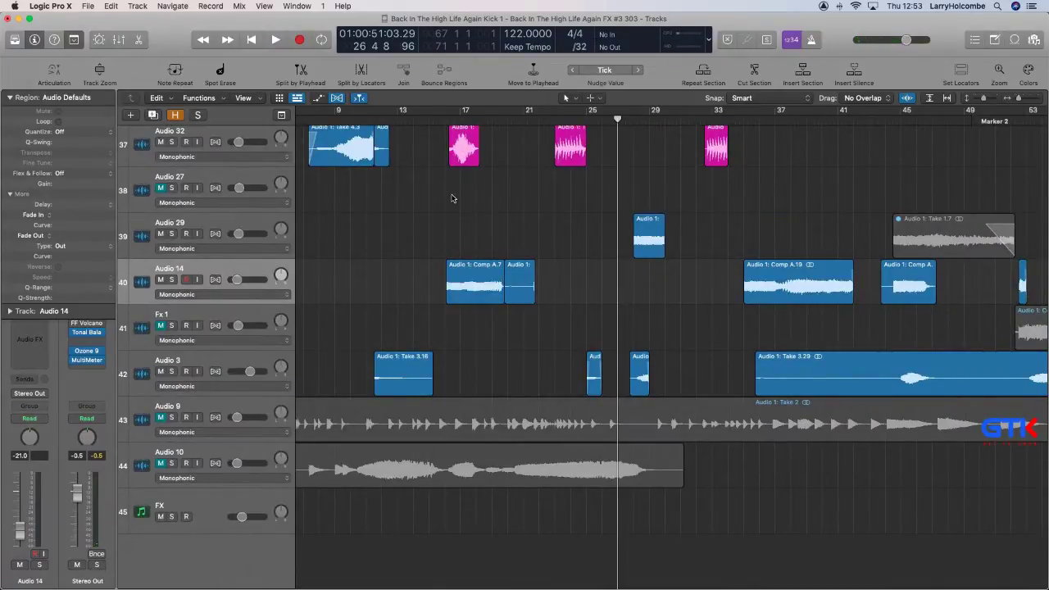
pyautogui.press('space')
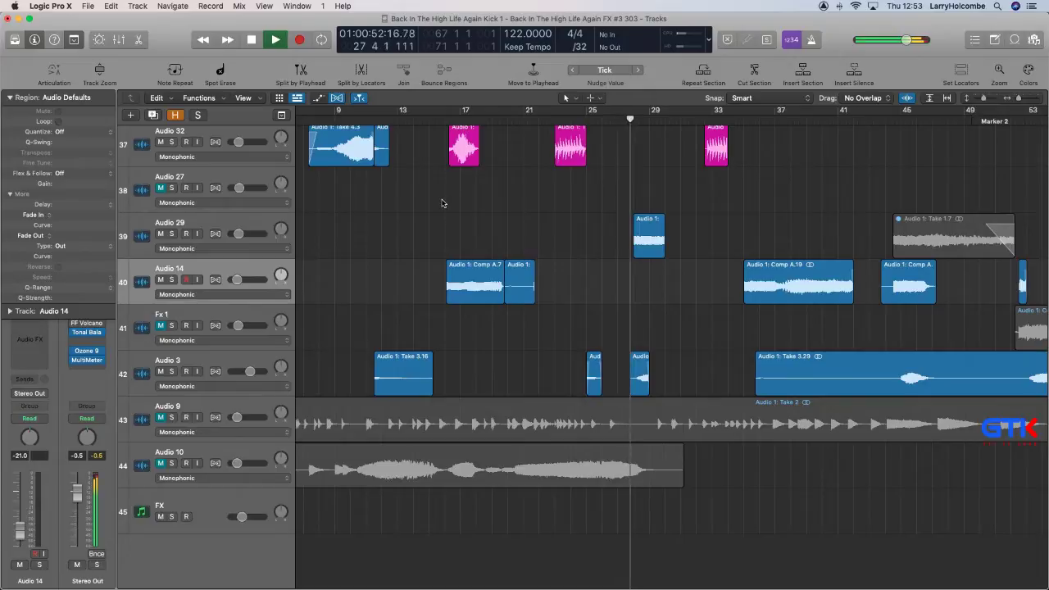
# Delete the portion of Audio 3's long Take 3.29 region that lies before about bar 52.
pyautogui.press('super+Up')
pyautogui.press('super+Up')
pyautogui.press('super+Up')
pyautogui.press('super+Up')
pyautogui.press('super+Up')
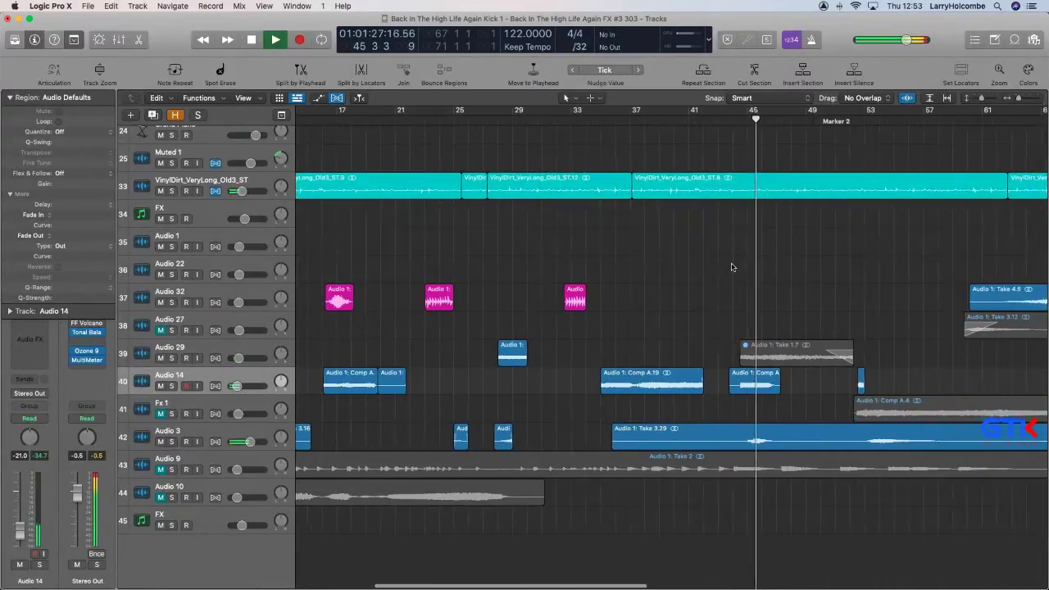
pyautogui.click(860, 119)
pyautogui.moveTo(603, 447); pyautogui.dragTo(853, 437)
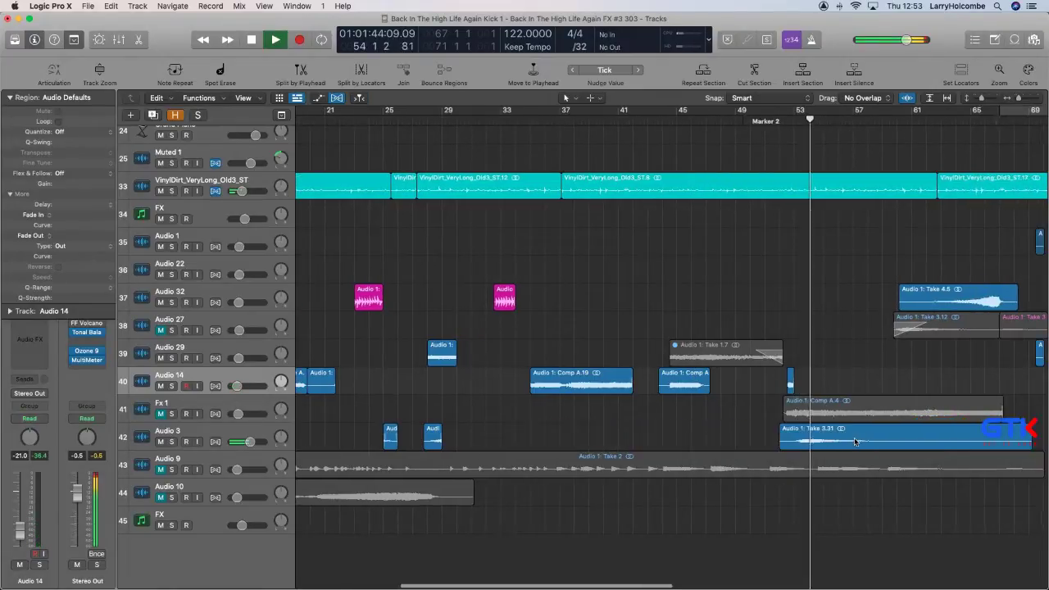
# Stop playback and delete the remaining Take 3.31 region on the Audio 3 track.
pyautogui.press('space')
pyautogui.click(855, 440)
pyautogui.press('BackSpace')
pyautogui.press('super+Left')
pyautogui.press('super+Left')
pyautogui.press('super+Left')
pyautogui.press('super+Left')
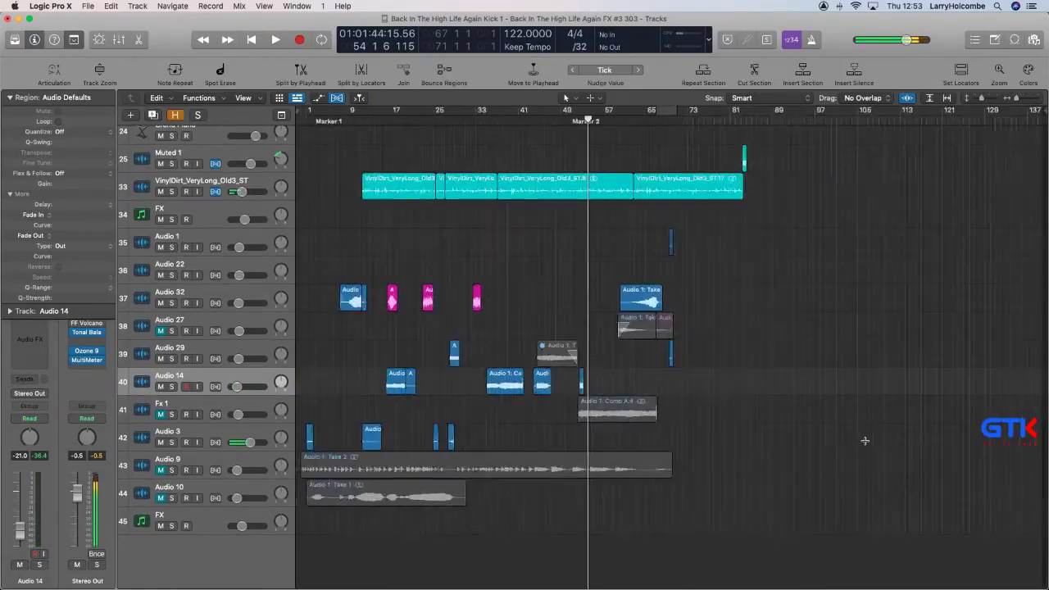
# Unmute the Audio 9 track and audition it from about bar 3, then around bars 18, 34 and 60.
pyautogui.click(167, 465)
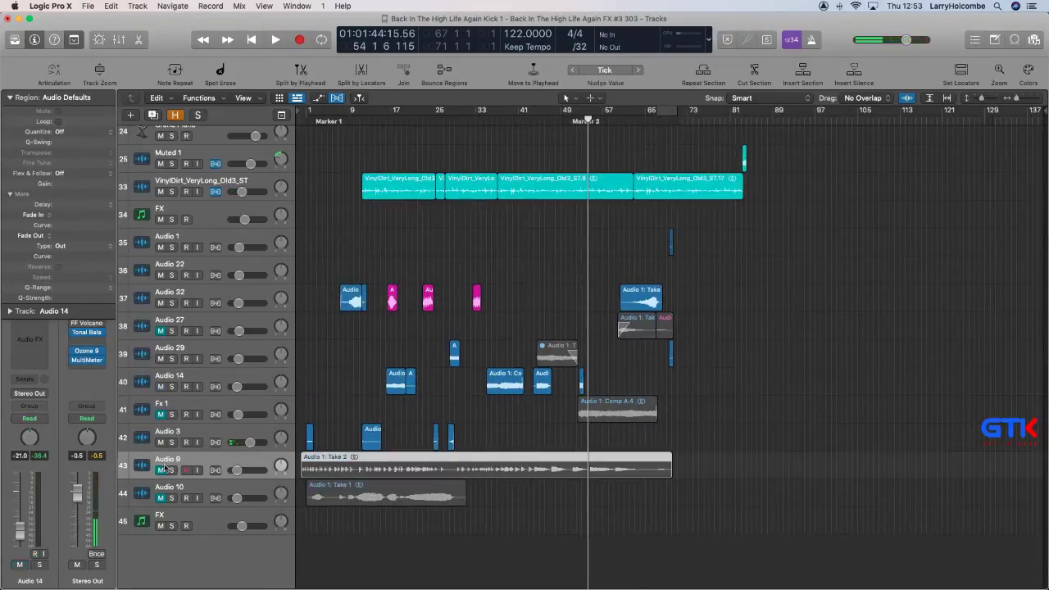
pyautogui.click(315, 120)
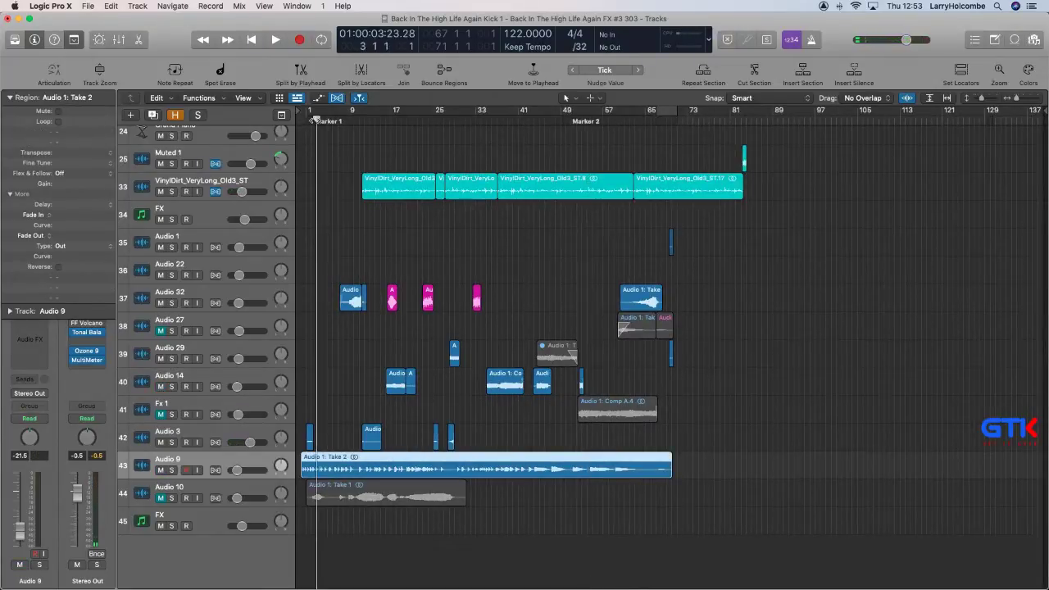
pyautogui.press('space')
pyautogui.click(304, 168)
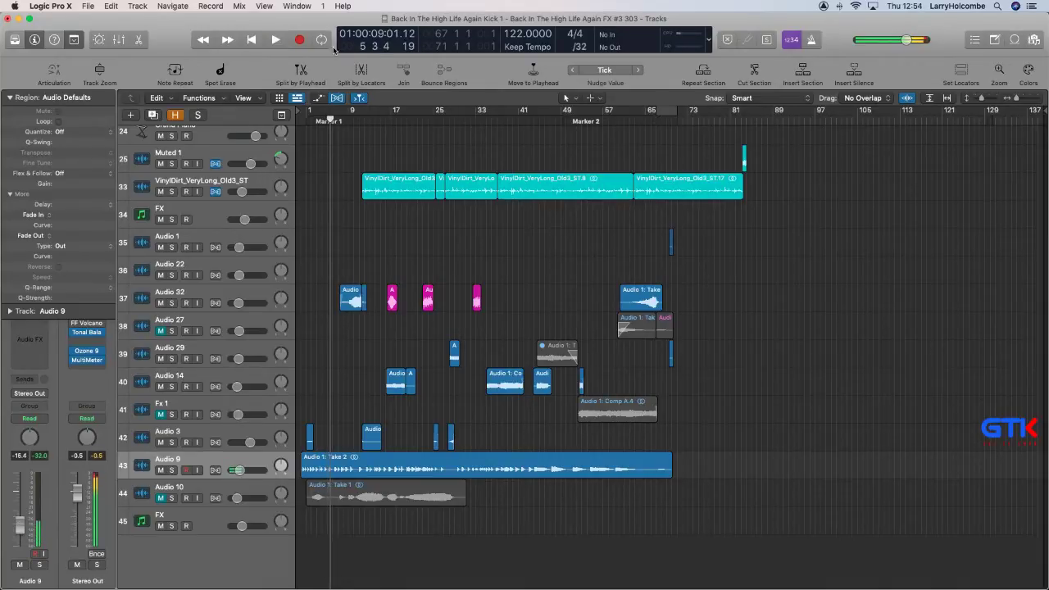
pyautogui.click(395, 121)
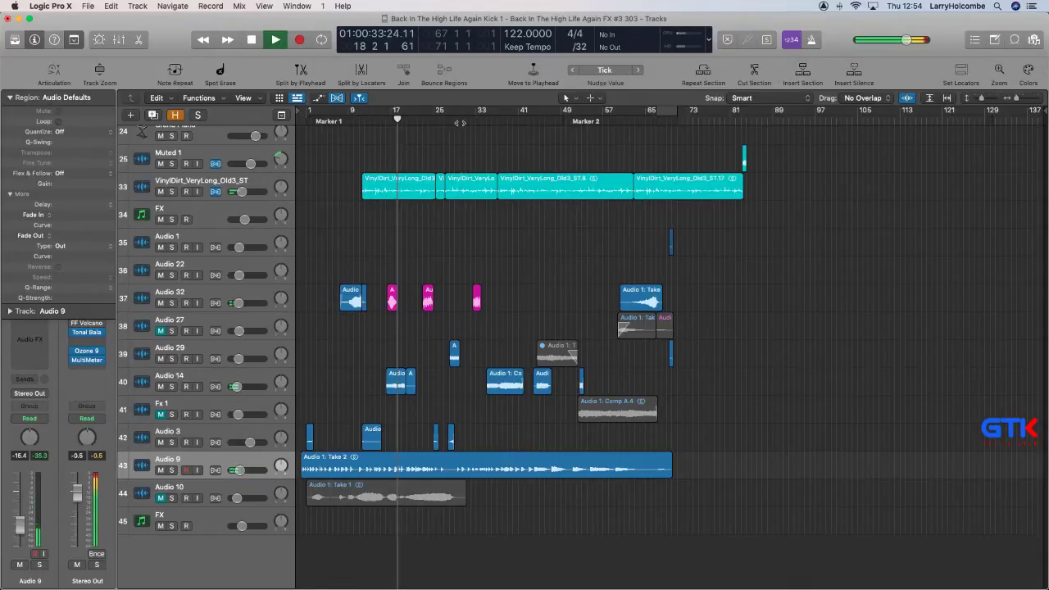
pyautogui.moveTo(399, 119); pyautogui.dragTo(481, 119)
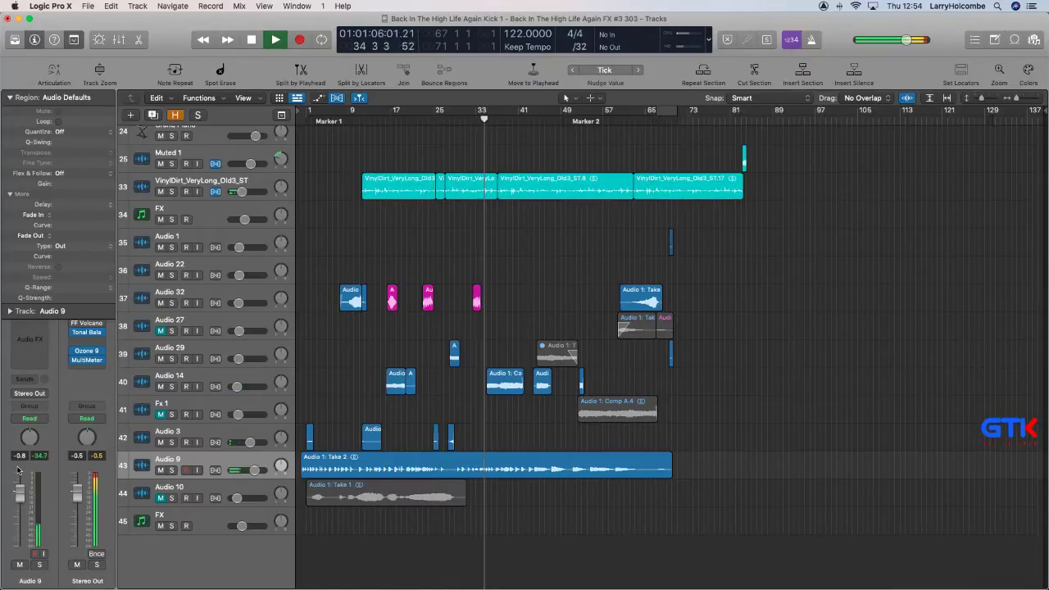
pyautogui.moveTo(503, 120); pyautogui.dragTo(614, 121)
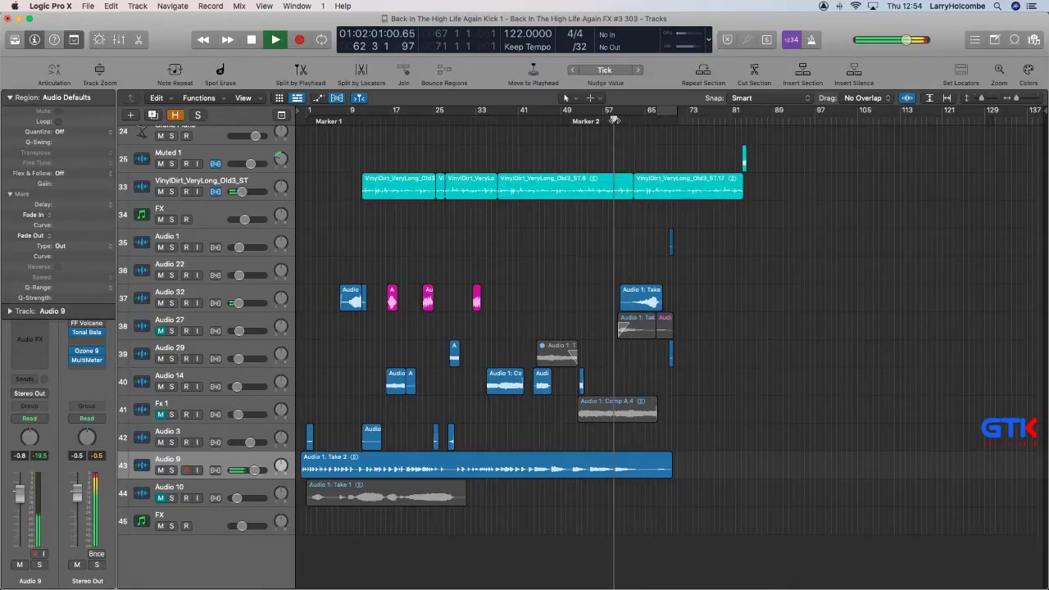
# Delete the Audio 9 track together with its Take 2 region.
pyautogui.click(202, 464)
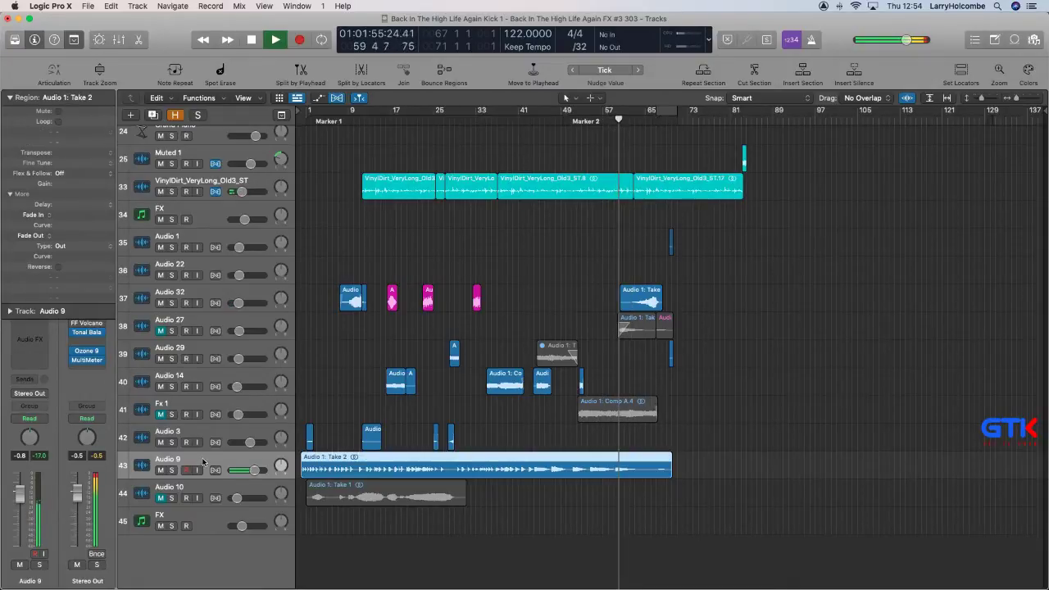
pyautogui.press('BackSpace')
pyautogui.press('super+BackSpace')
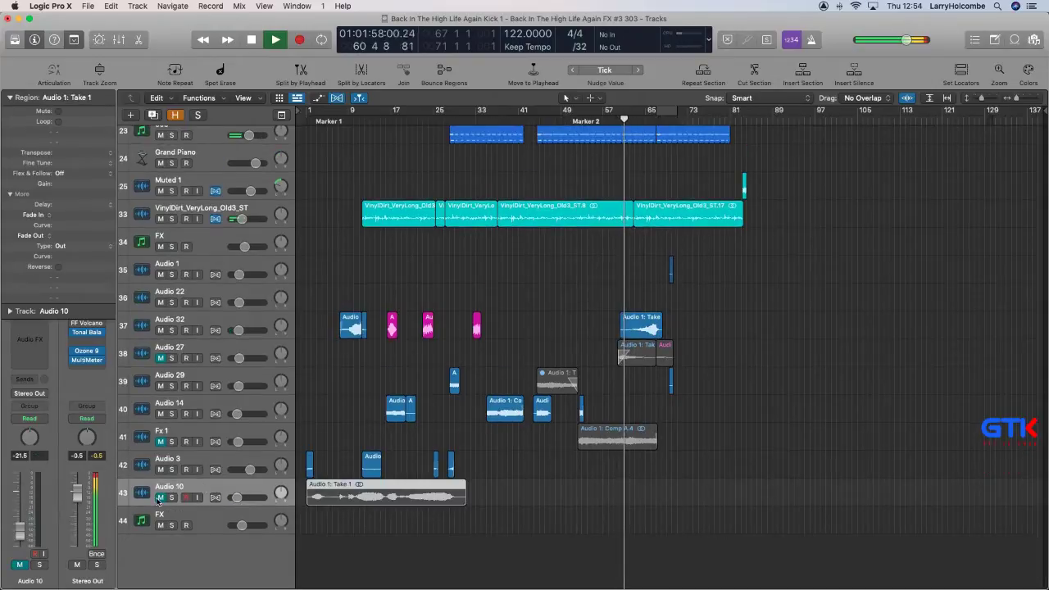
# Unmute the Audio 10 track and audition its Take 1 region from about bars 12 and 23, briefly soloing the track.
pyautogui.click(158, 497)
pyautogui.click(369, 121)
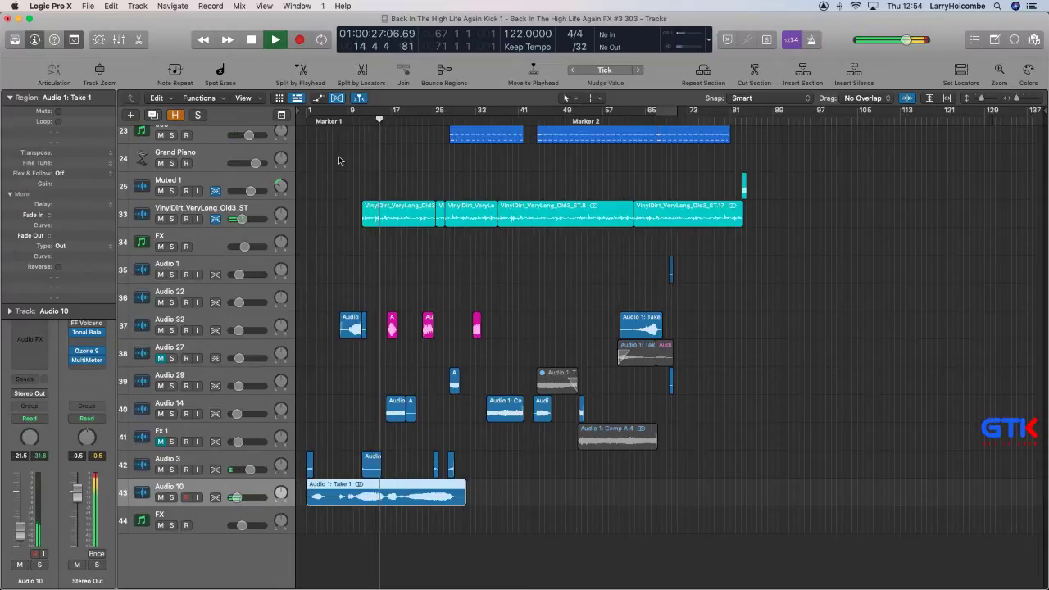
pyautogui.scroll(2, 337, 159)
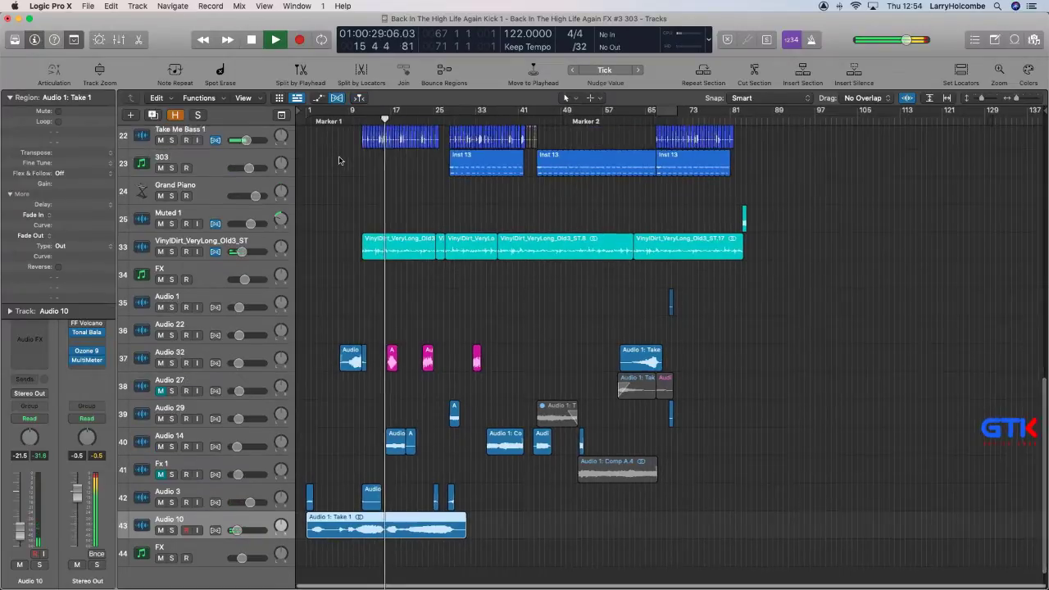
pyautogui.scroll(-2, 335, 159)
pyautogui.moveTo(354, 398); pyautogui.dragTo(555, 565)
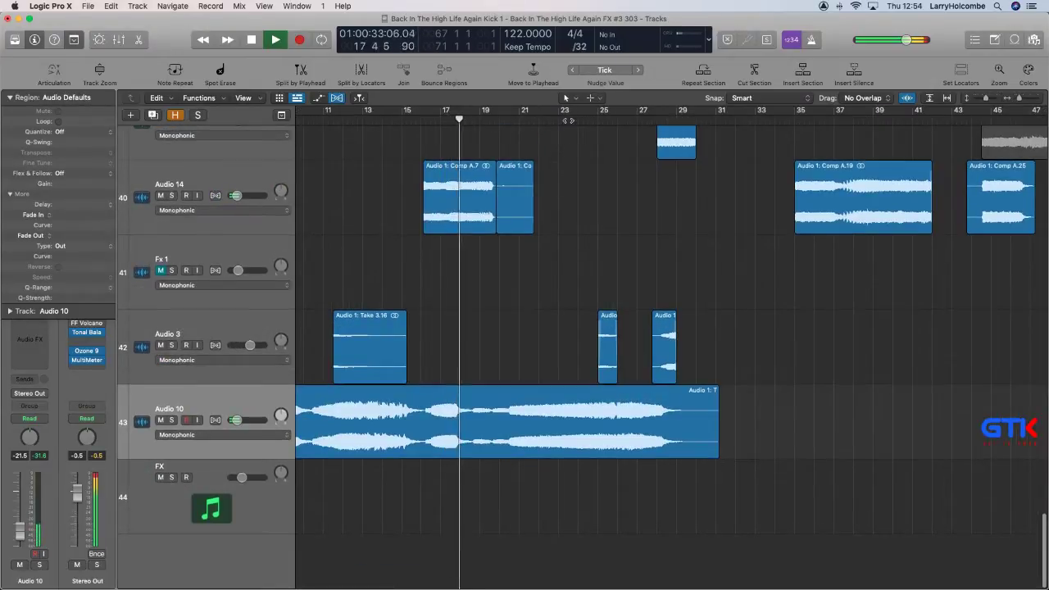
pyautogui.click(569, 120)
pyautogui.scroll(-3, 571, 120)
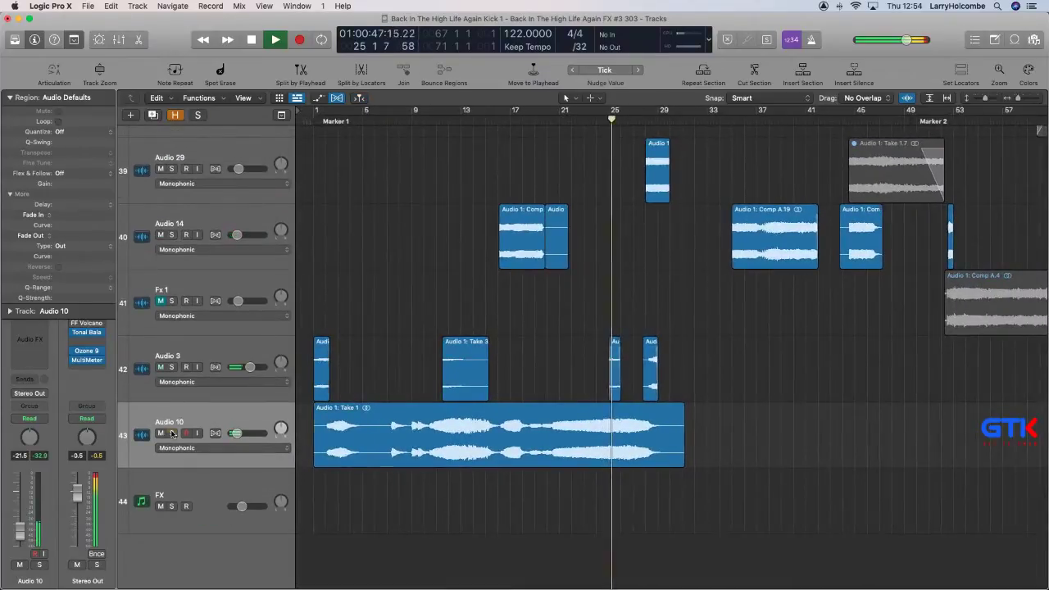
pyautogui.click(172, 434)
pyautogui.click(172, 433)
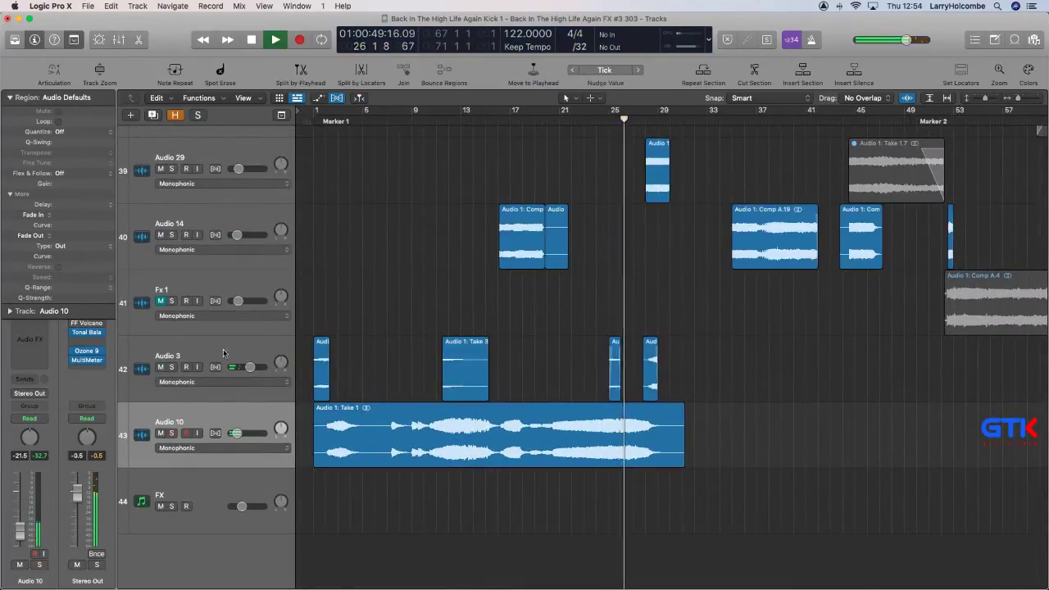
# Split Audio 10's Take 1 region just before bars 26 and 28 to isolate the section between them.
pyautogui.keyDown('ctrl'); pyautogui.keyDown('alt'); pyautogui.click(308, 309); pyautogui.keyUp('alt'); pyautogui.keyUp('ctrl')
pyautogui.keyDown('ctrl'); pyautogui.keyDown('alt'); pyautogui.click(334, 289); pyautogui.keyUp('alt'); pyautogui.keyUp('ctrl')
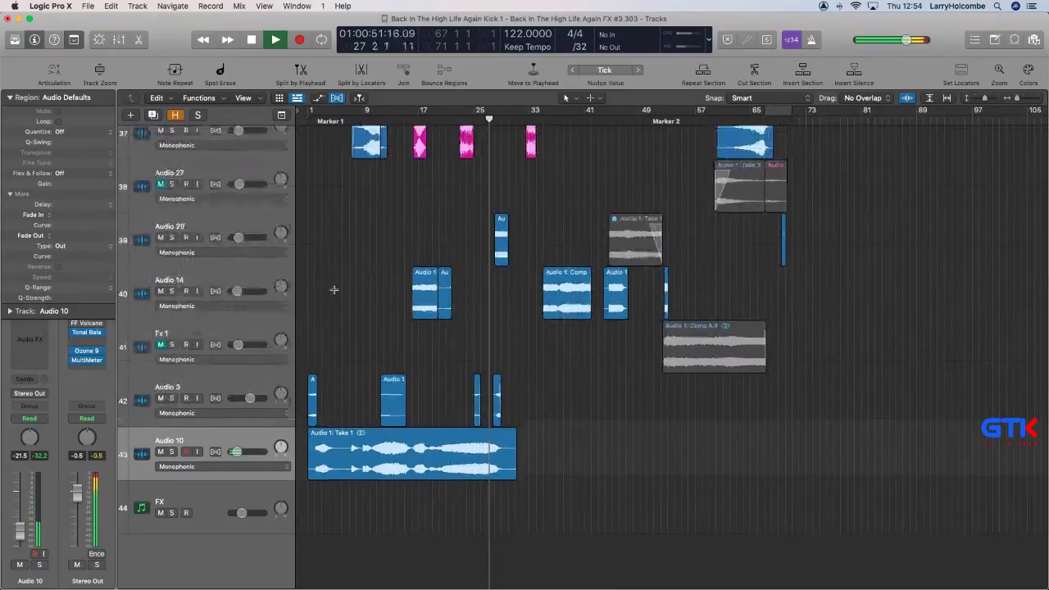
pyautogui.moveTo(426, 280); pyautogui.dragTo(585, 569)
pyautogui.moveTo(505, 459); pyautogui.dragTo(562, 455)
pyautogui.click(543, 461)
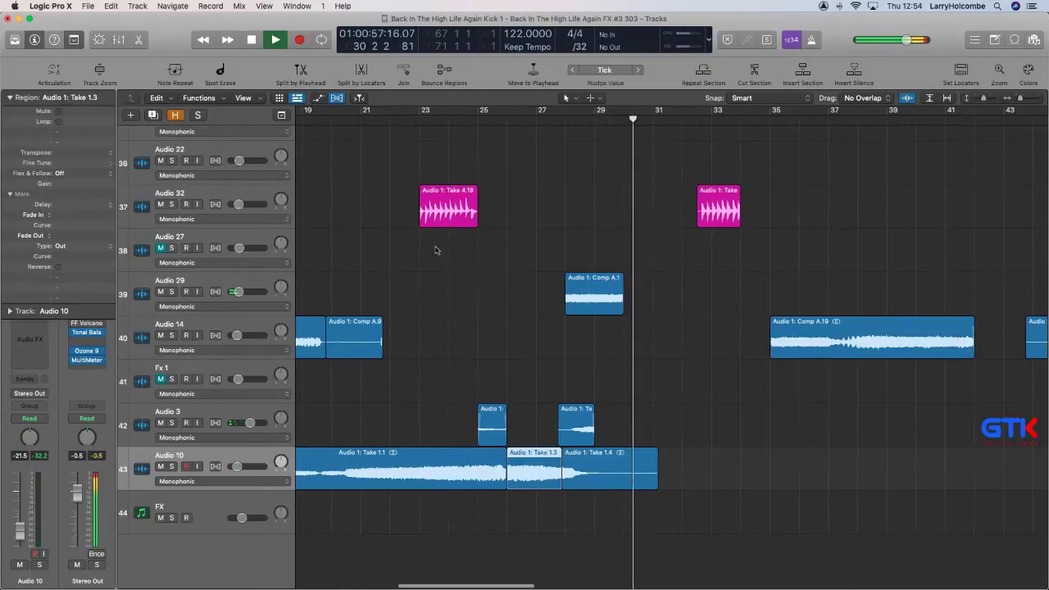
# Give the isolated Take 1.3 region on Audio 10 a fade-in of 67 and a fade-out of 53.
pyautogui.click(448, 111)
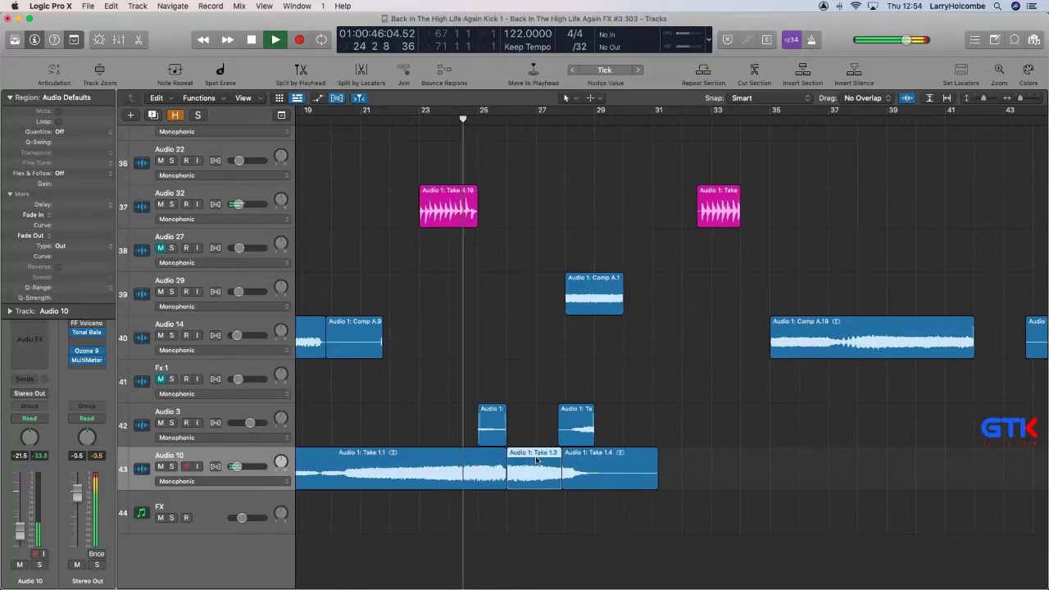
pyautogui.moveTo(80, 141); pyautogui.dragTo(80, 123)
pyautogui.moveTo(67, 236); pyautogui.dragTo(73, 180)
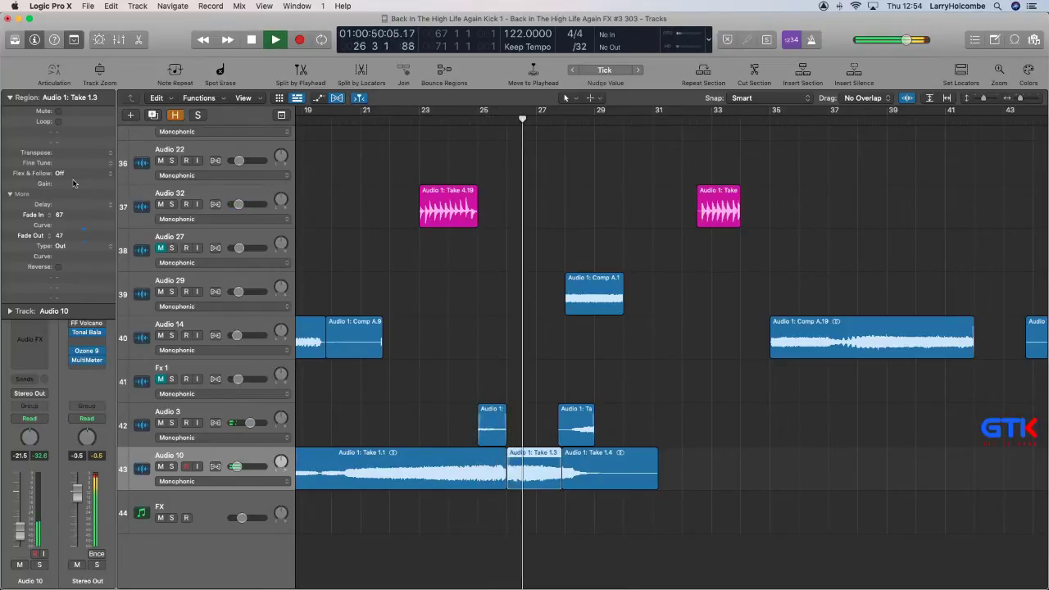
# Delete the trailing Take 1.4 region at the end of the Audio 10 track.
pyautogui.press('super+Left')
pyautogui.press('super+Up')
pyautogui.scroll(-2, 261, 196)
pyautogui.hscroll(-2, 381, 182)
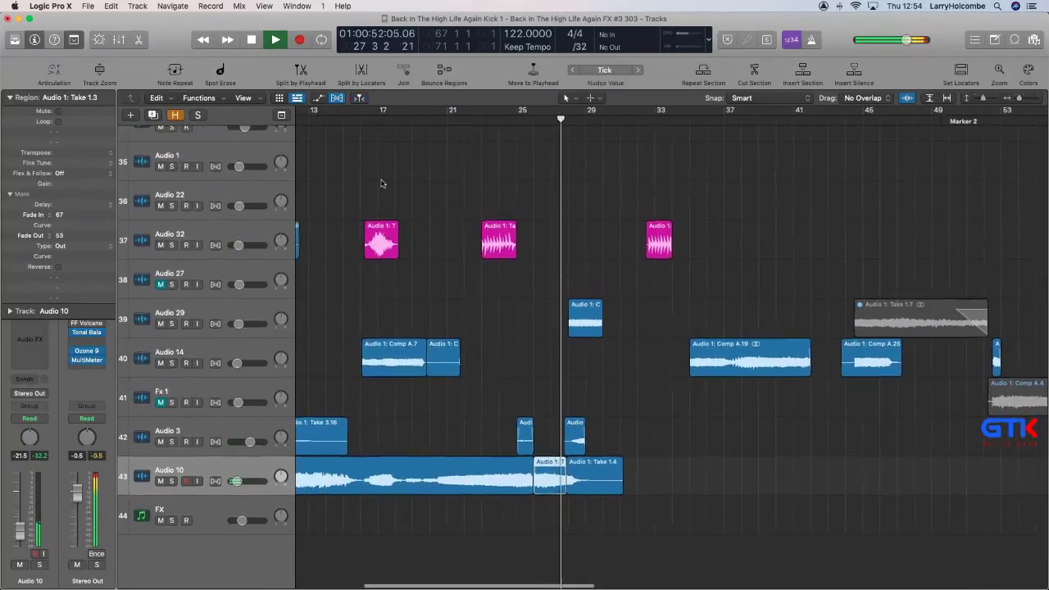
pyautogui.click(501, 370)
pyautogui.click(593, 485)
pyautogui.press('BackSpace')
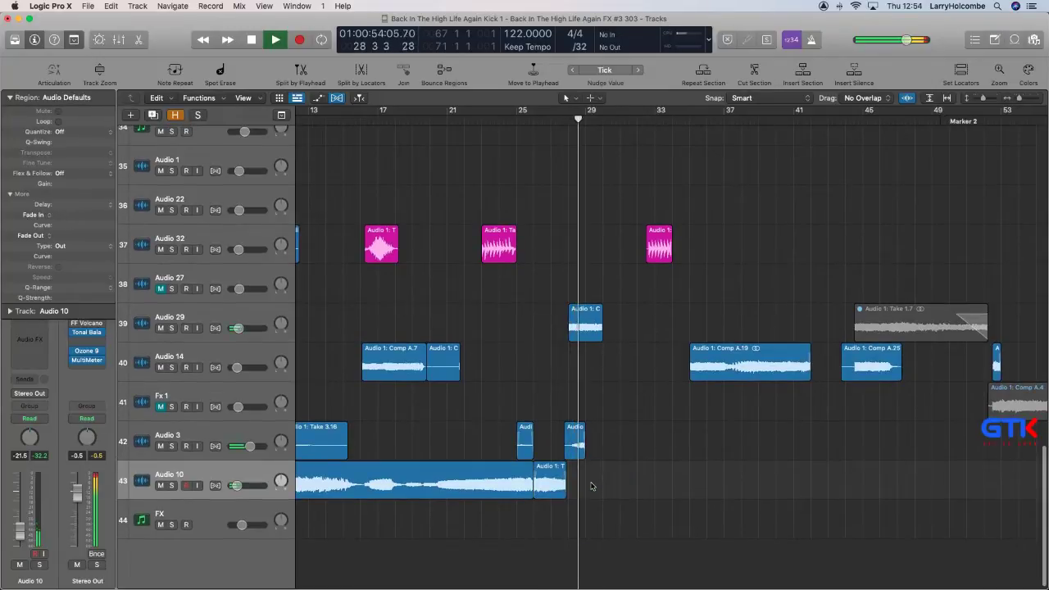
# Split Audio 10's Take 1.1 region at about bars 2 and 5.5, and delete the short piece before the first cut.
pyautogui.hscroll(-1, 593, 485)
pyautogui.scroll(-2, 591, 486)
pyautogui.scroll(-3, 590, 486)
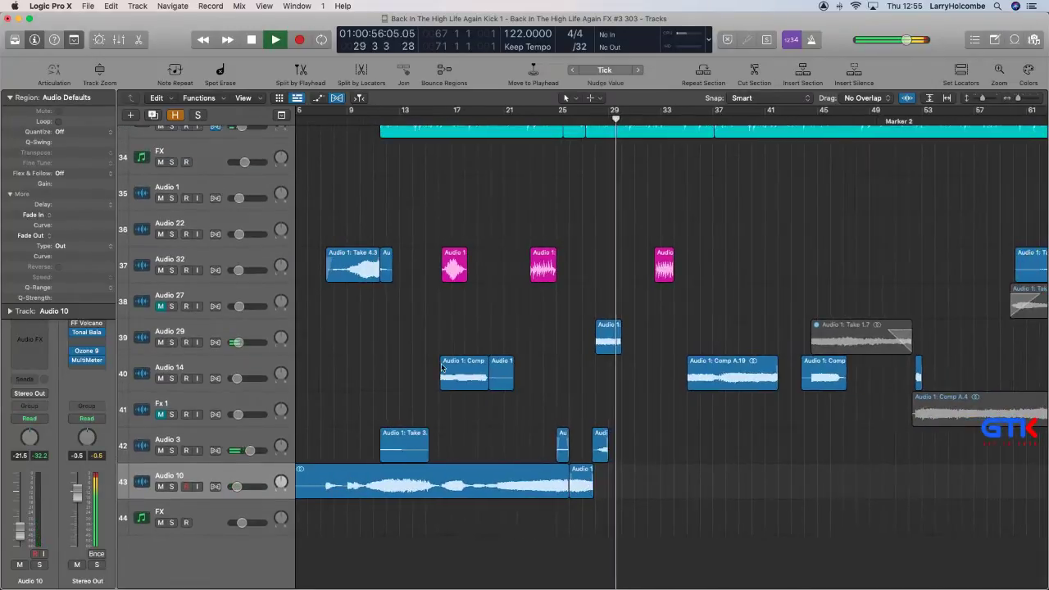
pyautogui.hscroll(-5, 332, 196)
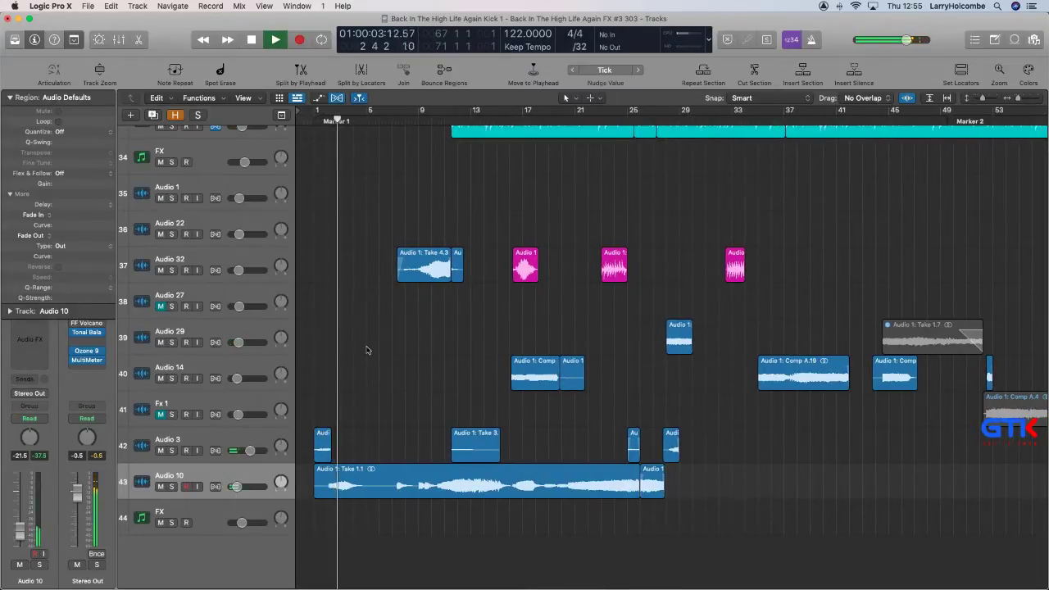
pyautogui.moveTo(318, 430); pyautogui.dragTo(395, 522)
pyautogui.moveTo(412, 360); pyautogui.dragTo(885, 363)
pyautogui.click(707, 331)
pyautogui.press('z')
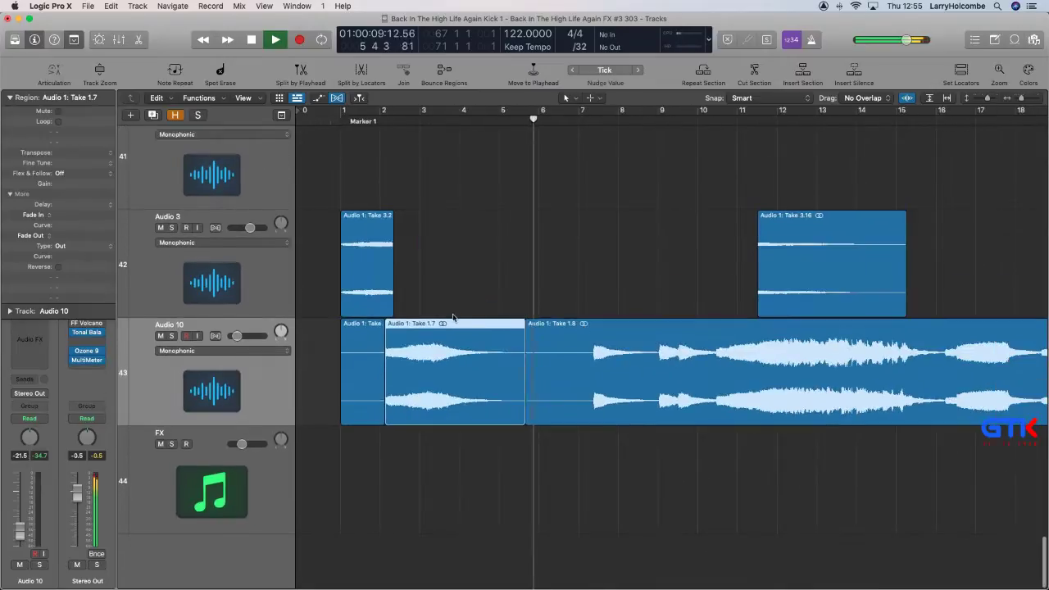
pyautogui.click(373, 336)
pyautogui.press('Delete')
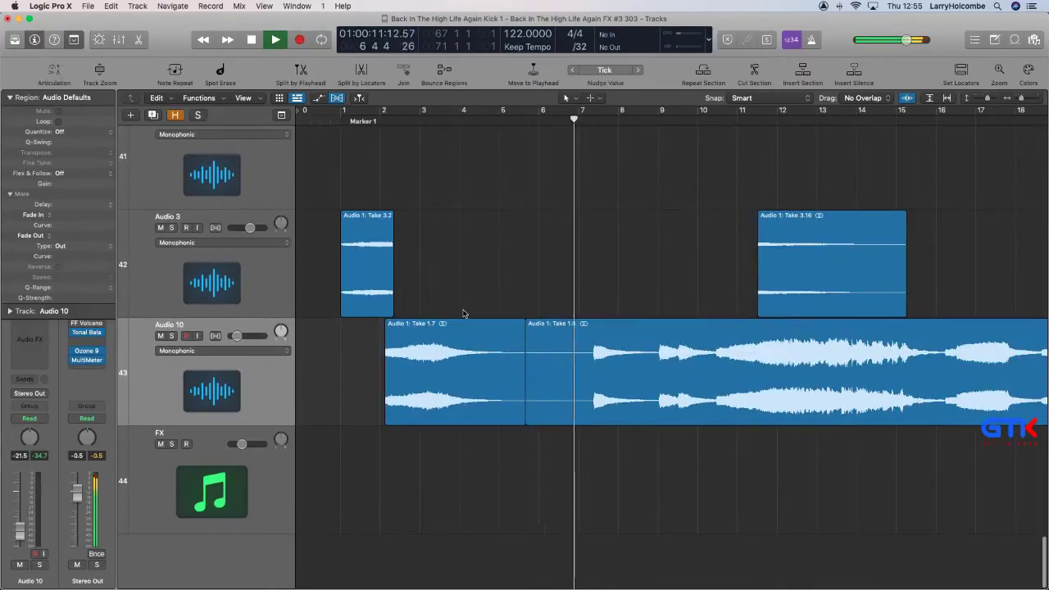
# Trim the start of Audio 10's Take 1.8 region to about bar 10.
pyautogui.hscroll(1, 478, 304)
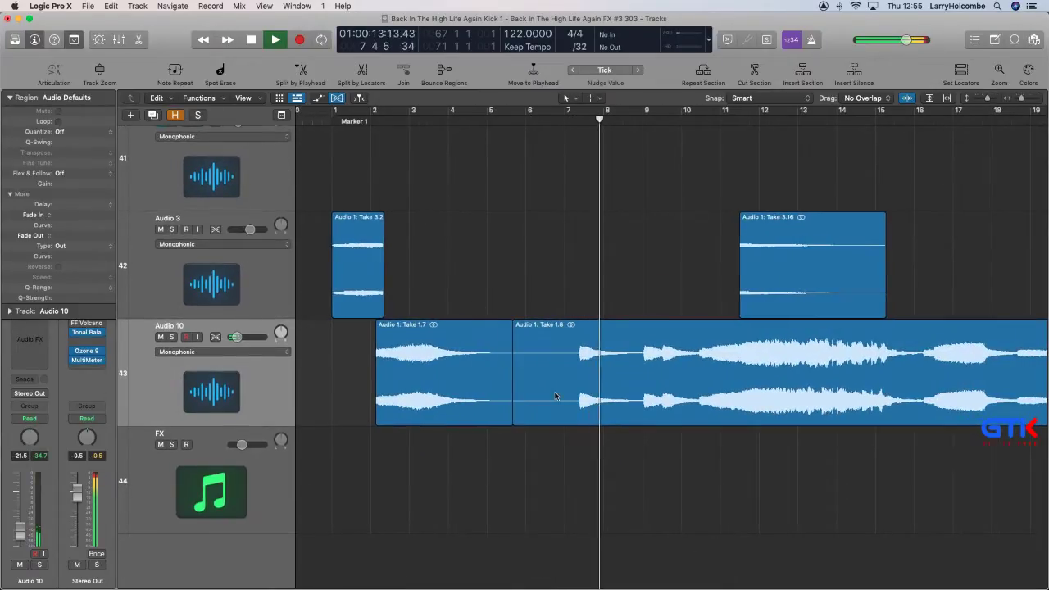
pyautogui.moveTo(516, 422)
pyautogui.mouseDown()
pyautogui.moveTo(575, 419)
pyautogui.moveTo(519, 418)
pyautogui.mouseUp()
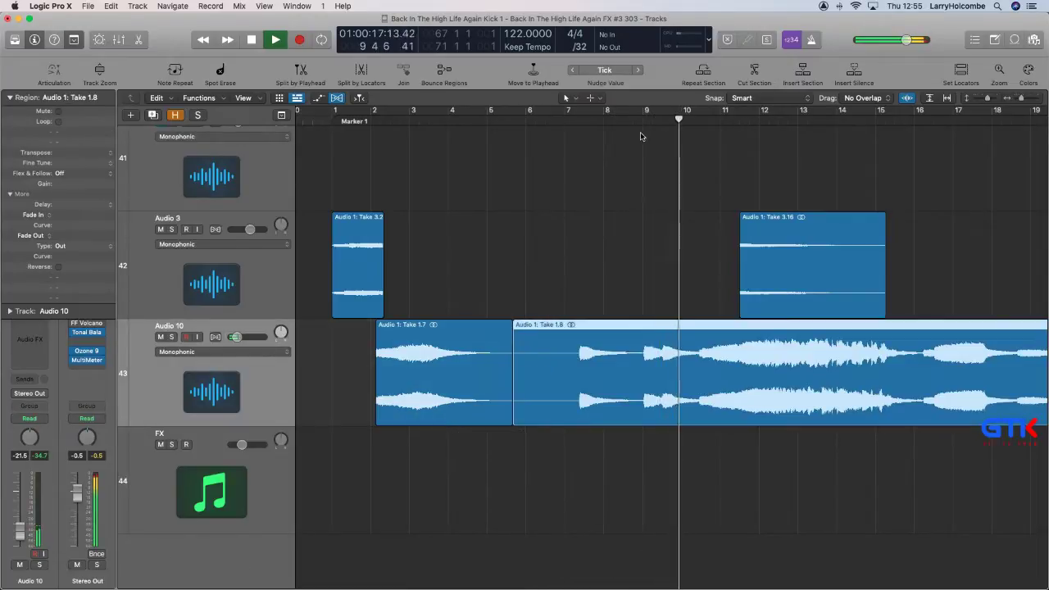
pyautogui.click(523, 455)
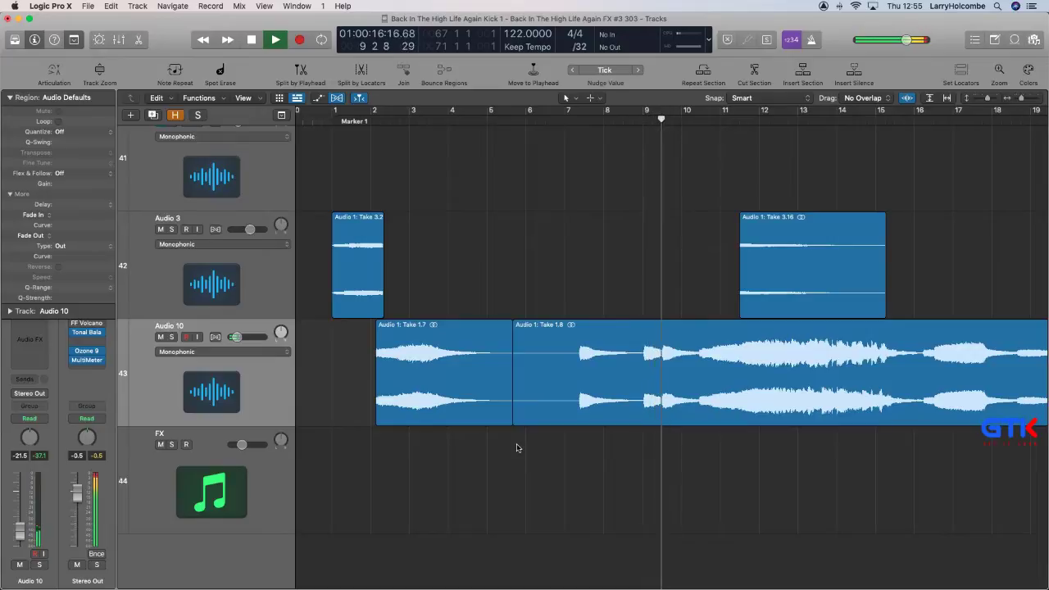
pyautogui.moveTo(514, 423); pyautogui.dragTo(697, 428)
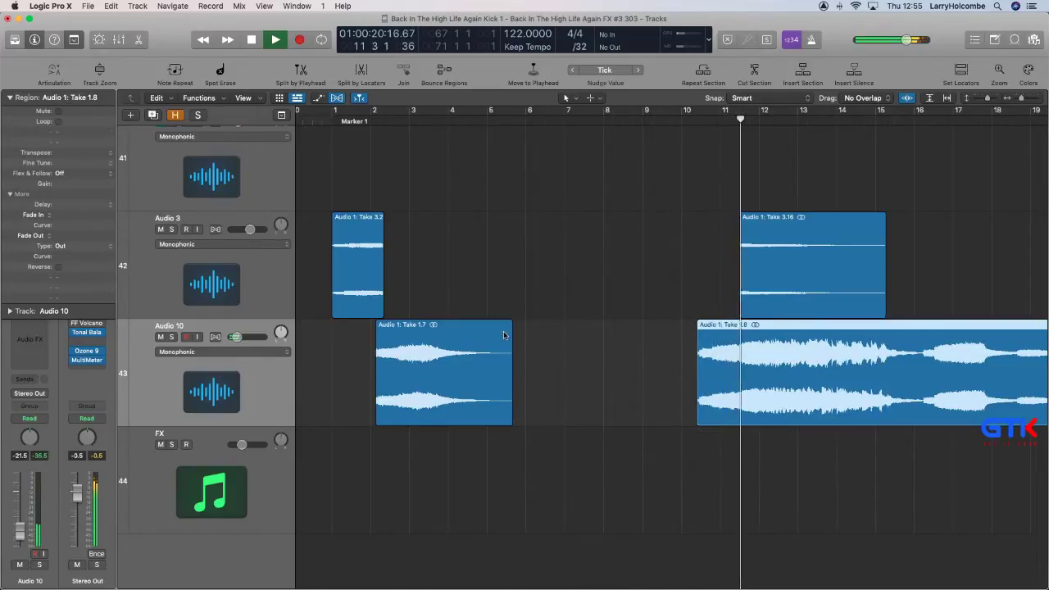
# Move Audio 10's Take 1.7 region to about bar 5 and cut off the sliver before bar 5.
pyautogui.moveTo(452, 393); pyautogui.dragTo(564, 394)
pyautogui.moveTo(471, 348); pyautogui.dragTo(571, 361)
pyautogui.click(487, 308)
pyautogui.moveTo(485, 305); pyautogui.dragTo(536, 307)
pyautogui.press('BackSpace')
pyautogui.scroll(-10, 536, 308)
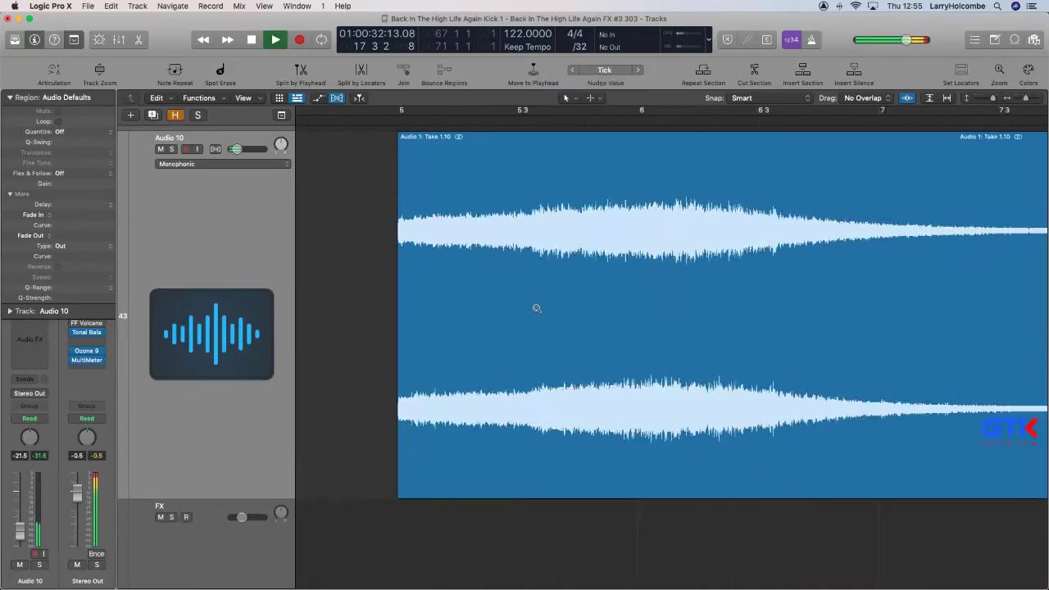
pyautogui.scroll(-4, 536, 308)
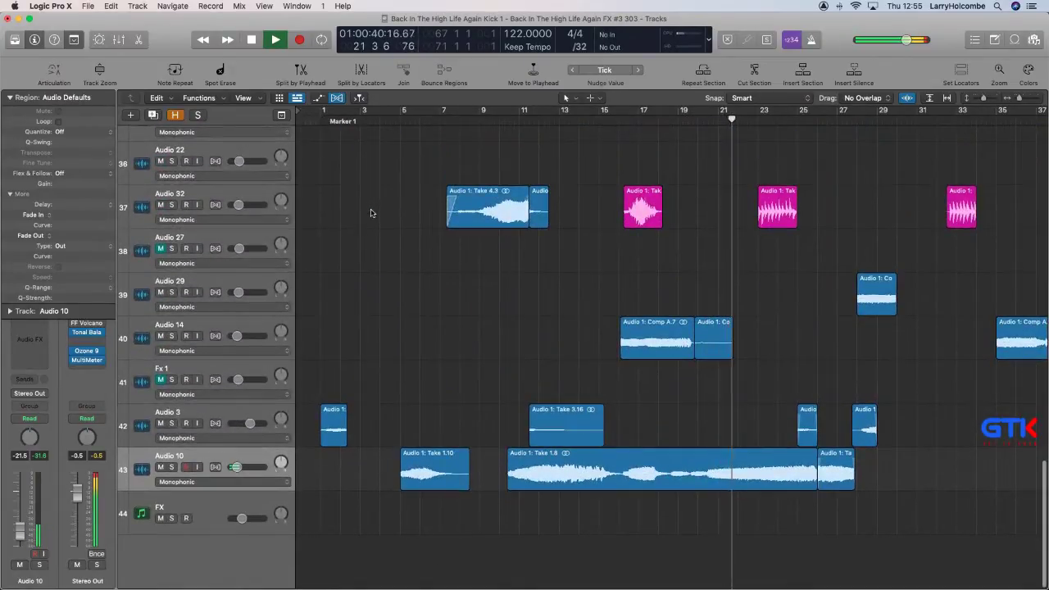
# Stop playback and unmute the 909 hat track.
pyautogui.scroll(15, 370, 213)
pyautogui.press('z')
pyautogui.press('space')
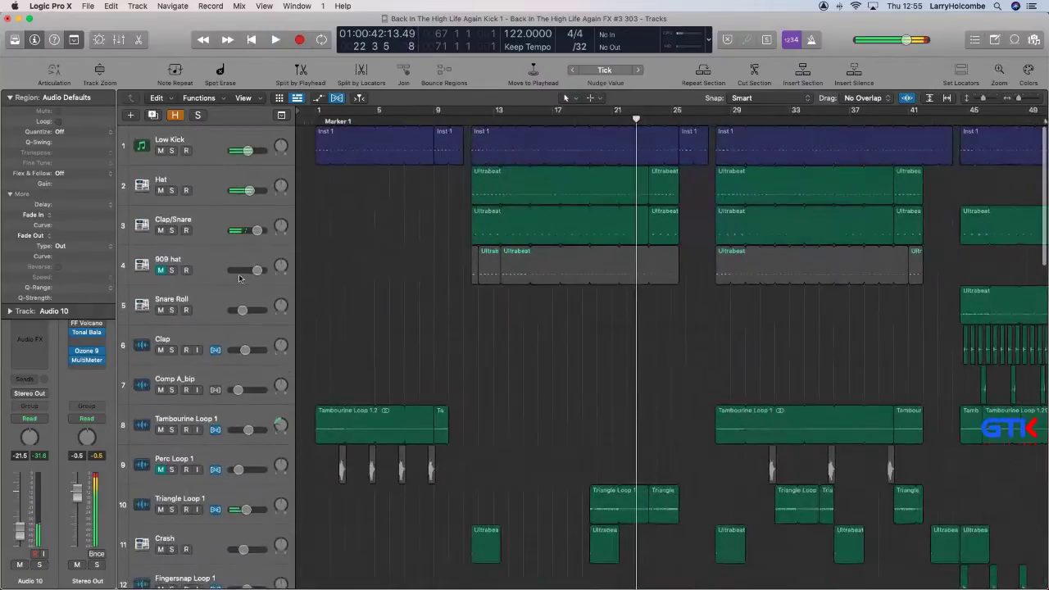
pyautogui.click(161, 271)
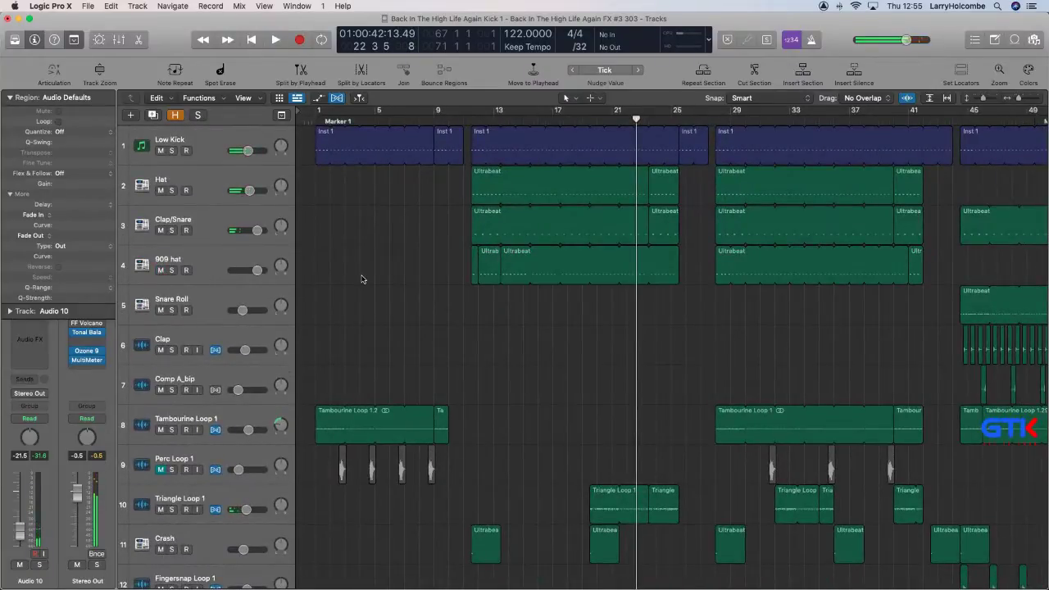
pyautogui.press('super+Up')
pyautogui.press('super+Up')
pyautogui.press('super+Up')
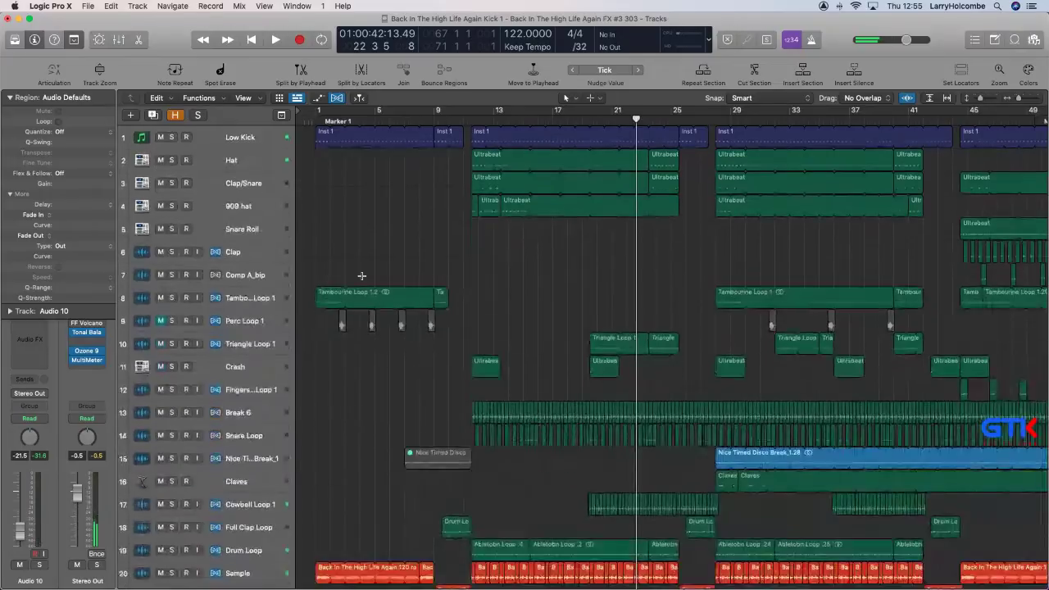
# Play the arrangement from about bar 12 to audition the FX regions on the audio tracks.
pyautogui.click(474, 117)
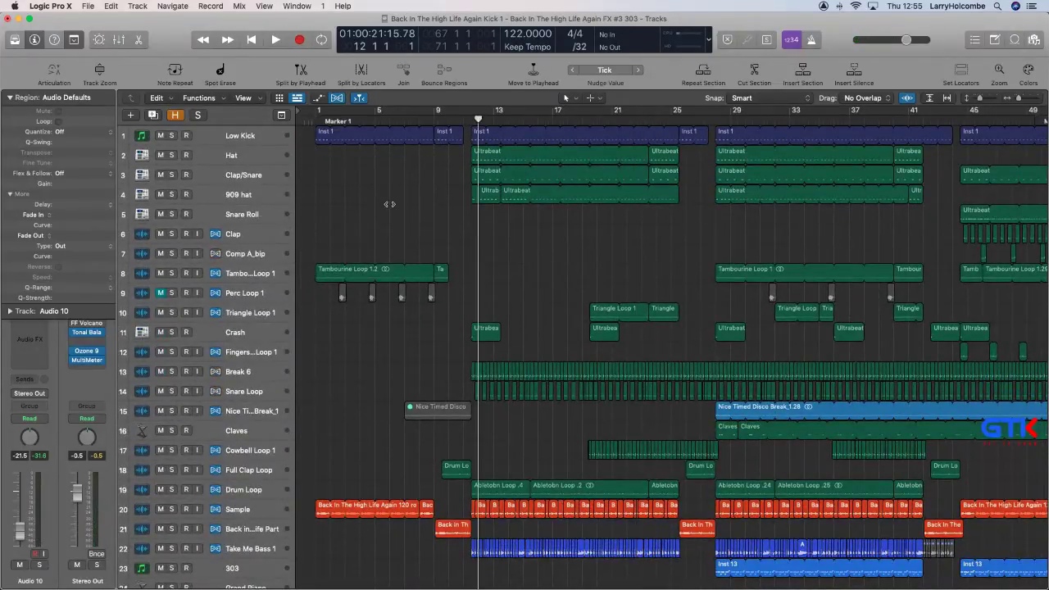
pyautogui.press('space')
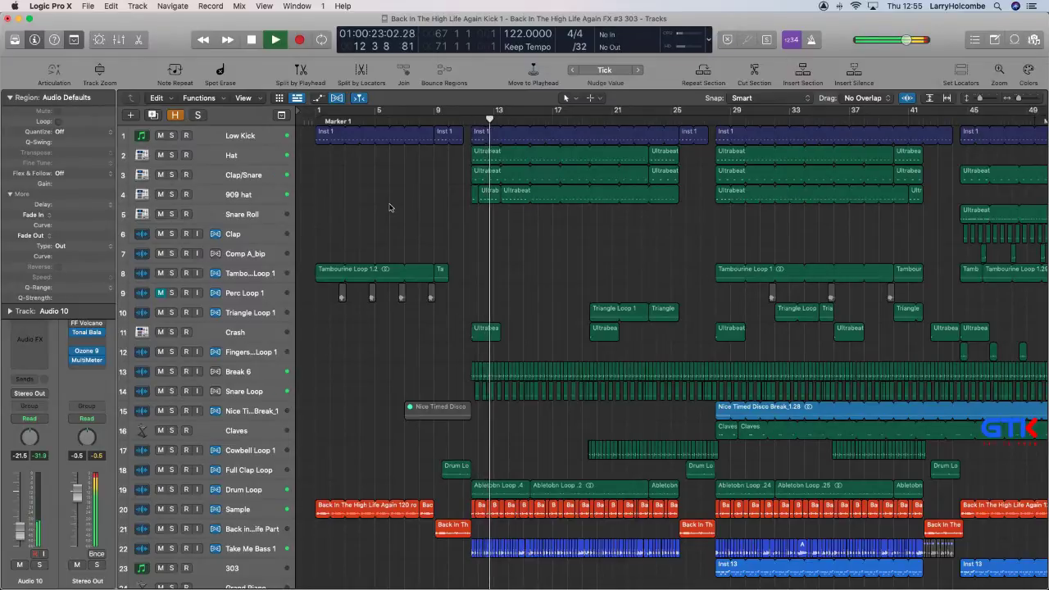
pyautogui.scroll(-8, 389, 207)
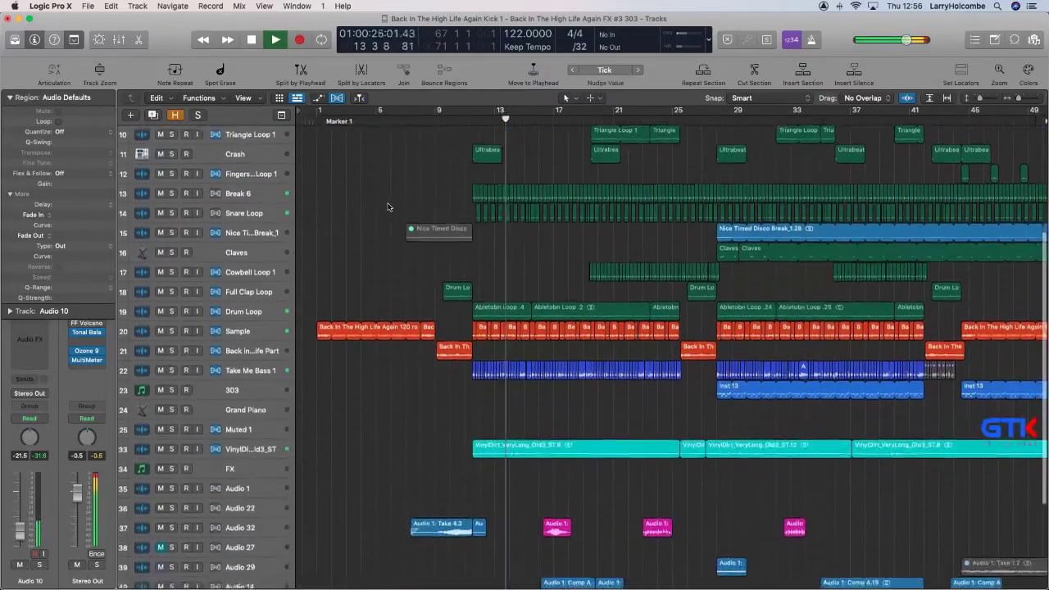
pyautogui.scroll(-6, 371, 195)
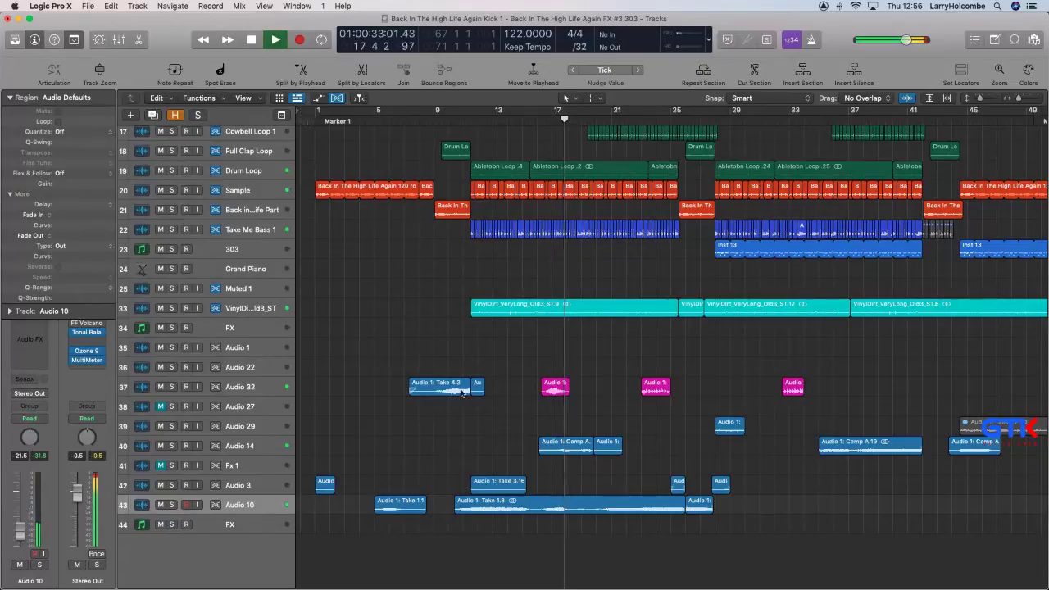
pyautogui.moveTo(423, 355); pyautogui.dragTo(770, 568)
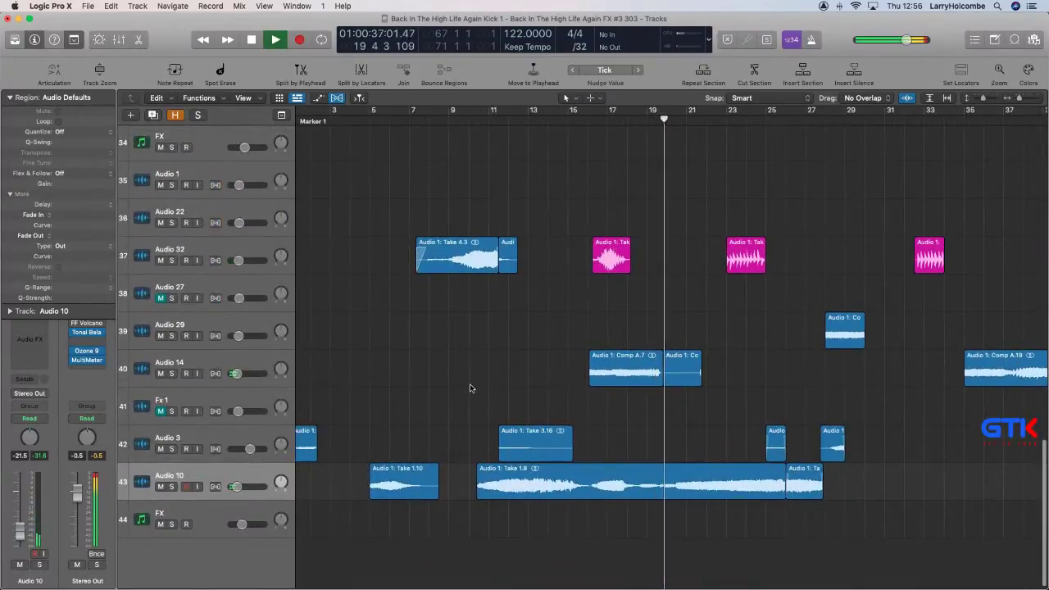
# Delete Audio 10's long Take 1.8 region starting at about bar 10.
pyautogui.click(544, 494)
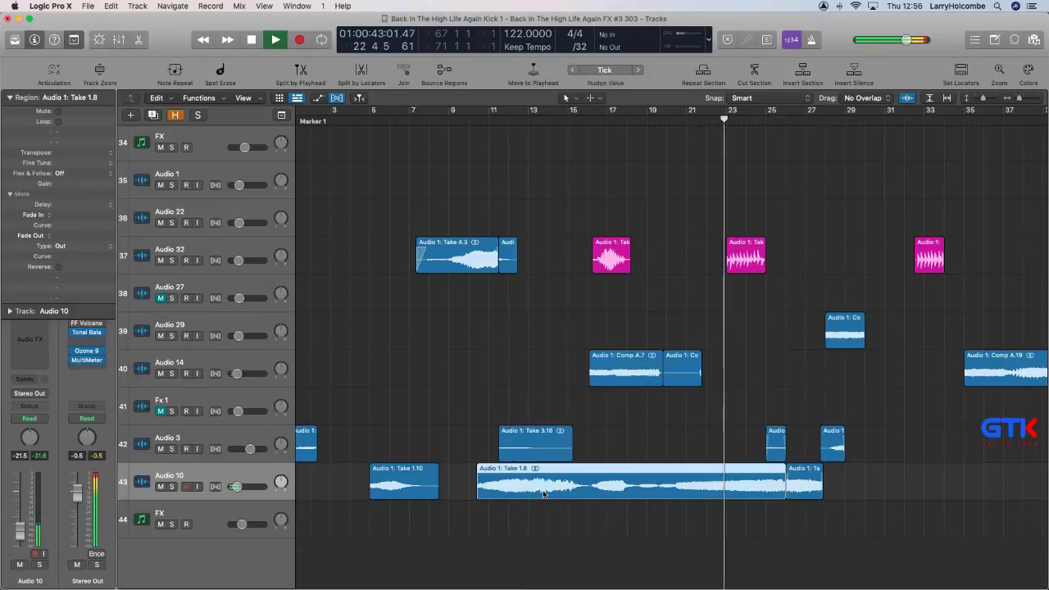
pyautogui.click(475, 438)
pyautogui.moveTo(520, 532); pyautogui.dragTo(799, 491)
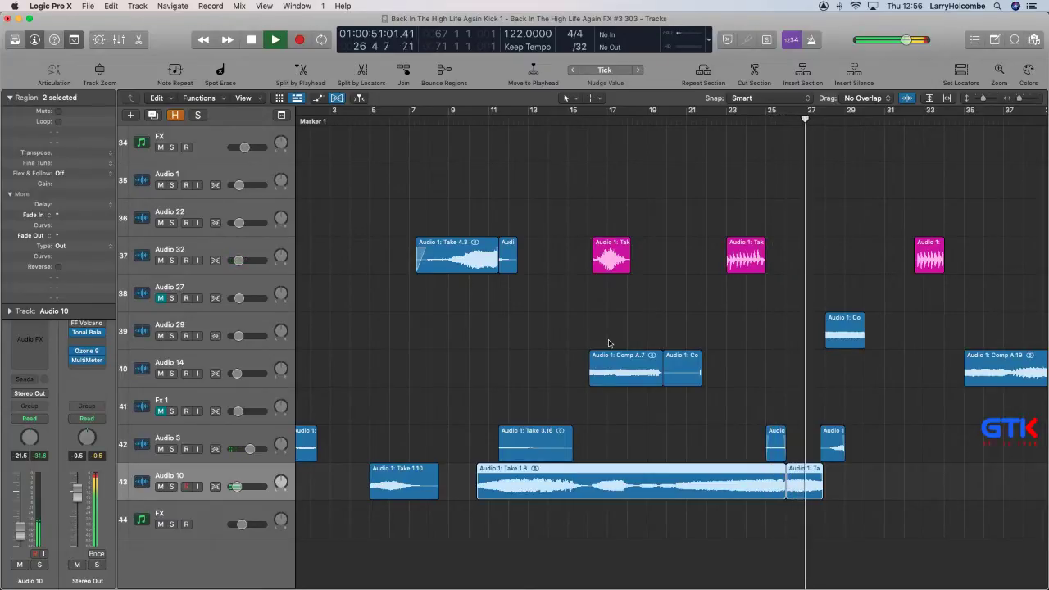
pyautogui.hscroll(-1, 609, 343)
pyautogui.click(491, 353)
pyautogui.click(585, 494)
pyautogui.press('BackSpace')
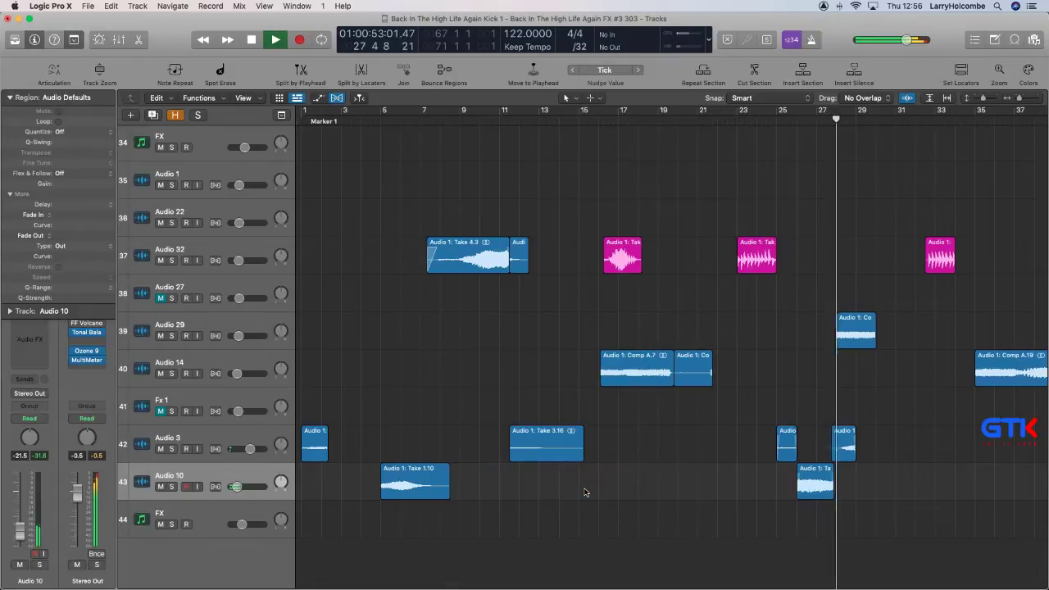
# Try muting the softer notes of the 909 hat region at bar 28 in the Piano Roll.
pyautogui.scroll(-5, 585, 491)
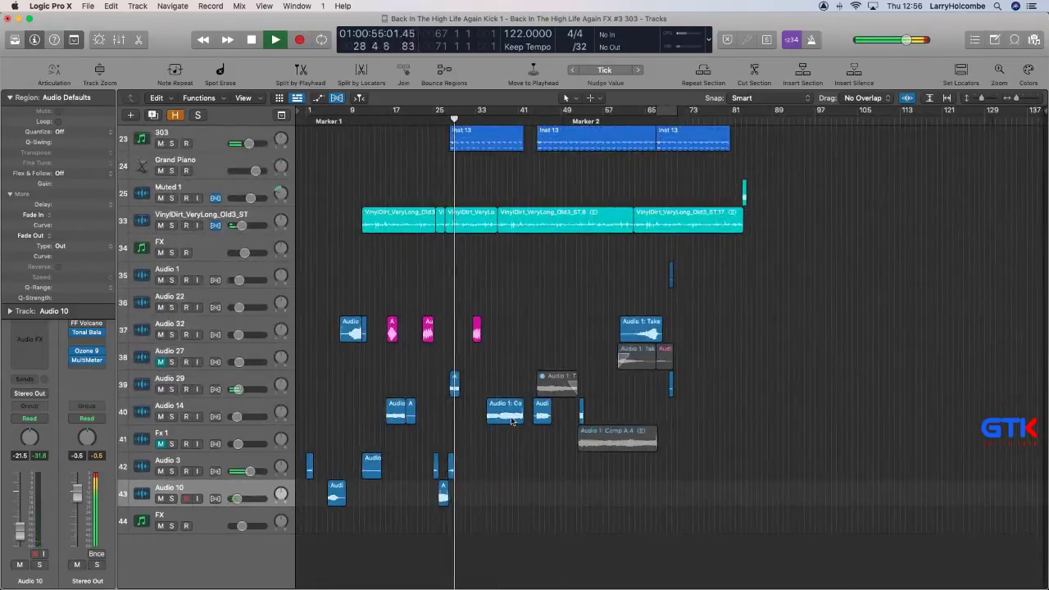
pyautogui.scroll(15, 512, 420)
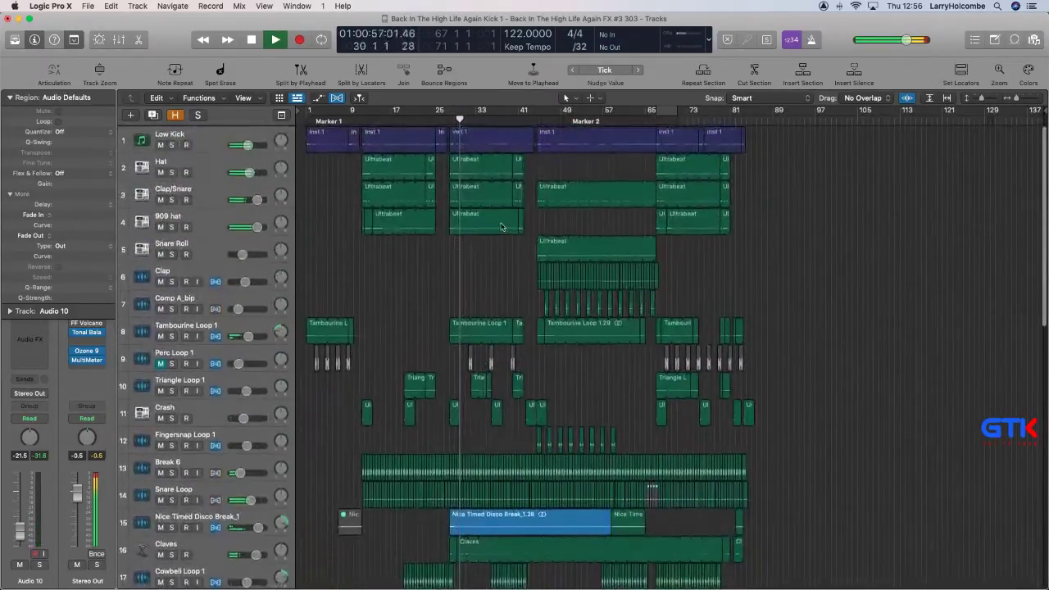
pyautogui.doubleClick(452, 220)
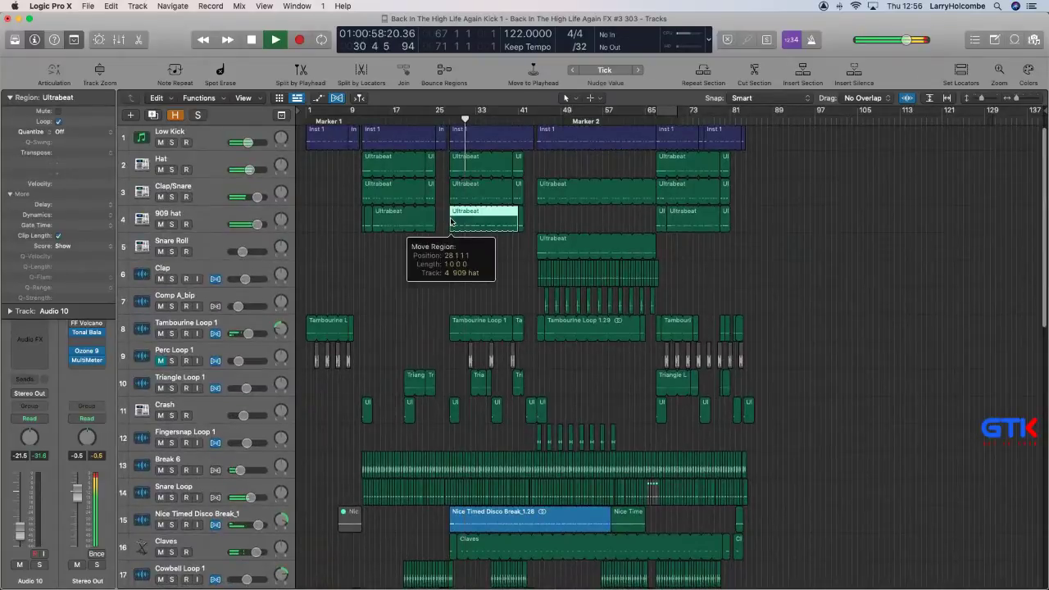
pyautogui.hscroll(-3, 434, 413)
pyautogui.scroll(-2, 438, 409)
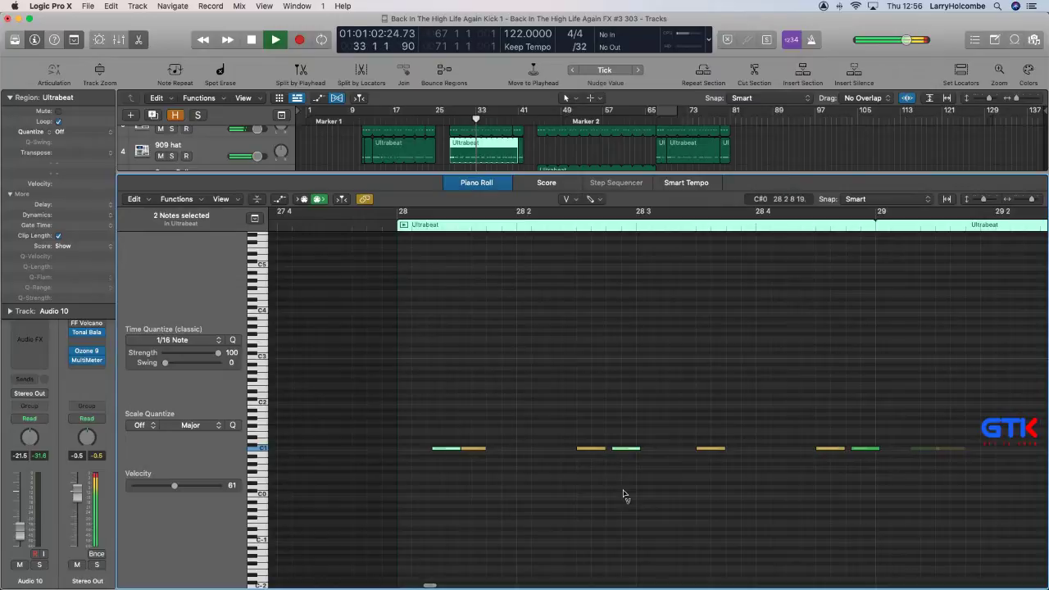
pyautogui.hscroll(1, 683, 458)
pyautogui.moveTo(852, 419); pyautogui.dragTo(836, 494)
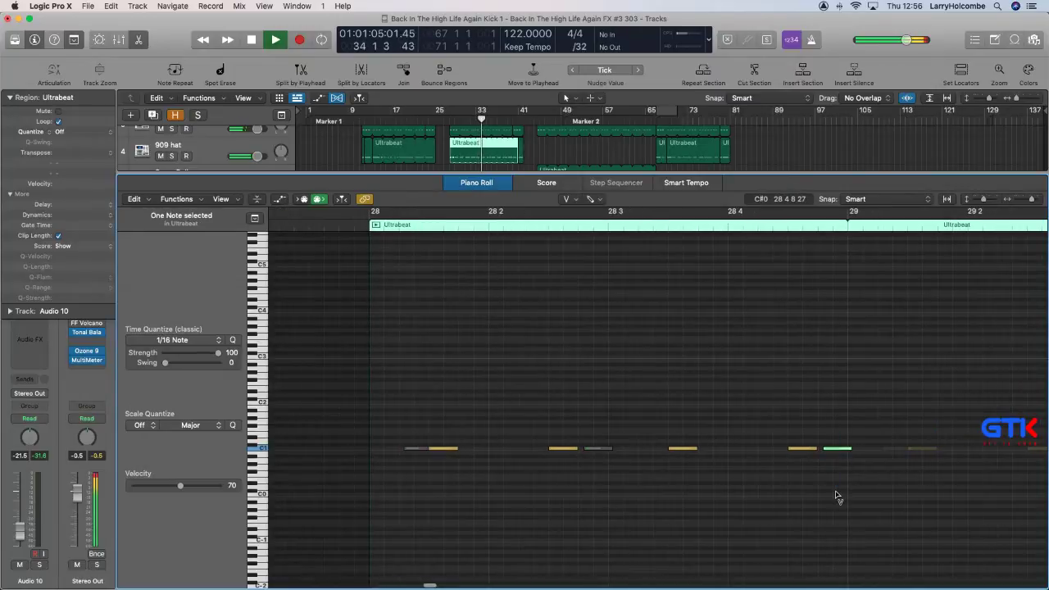
pyautogui.scroll(-3, 800, 450)
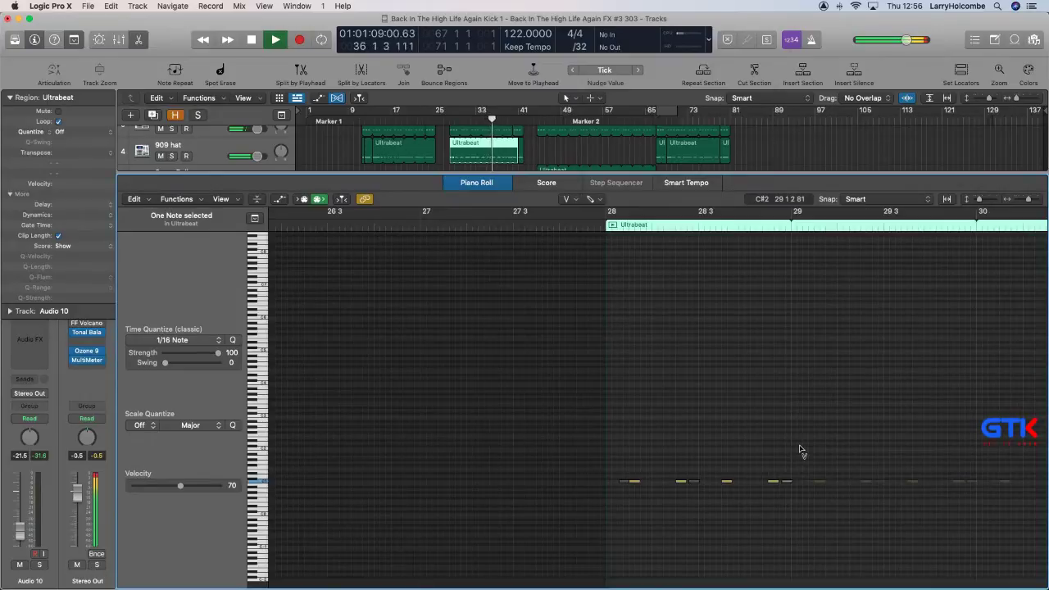
pyautogui.press('p')
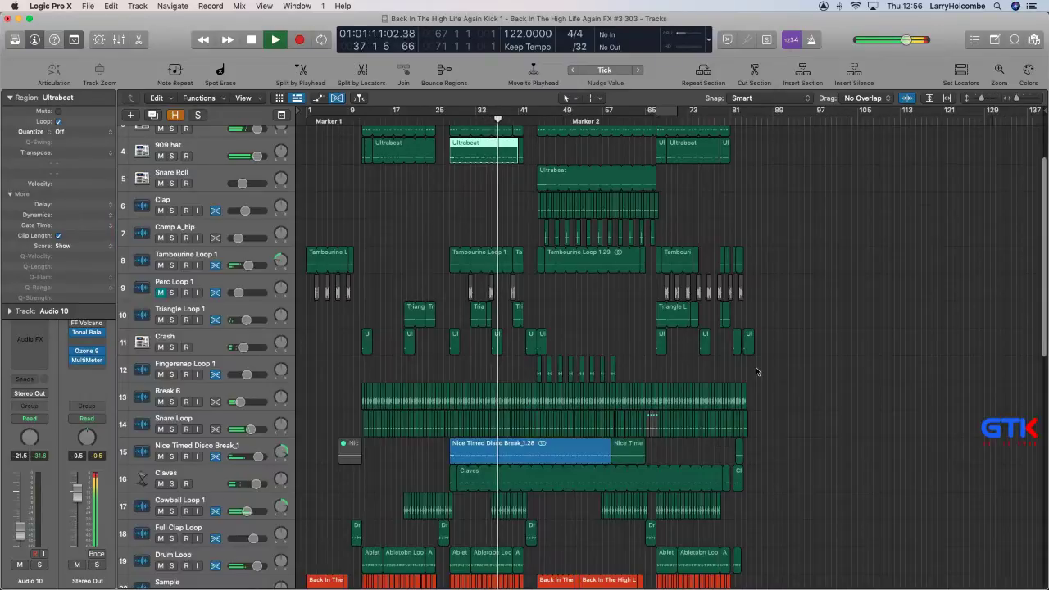
# Play from bar 28, reopen the 909 hat region in the Piano Roll and delete its first soft note.
pyautogui.scroll(3, 738, 358)
pyautogui.click(456, 219)
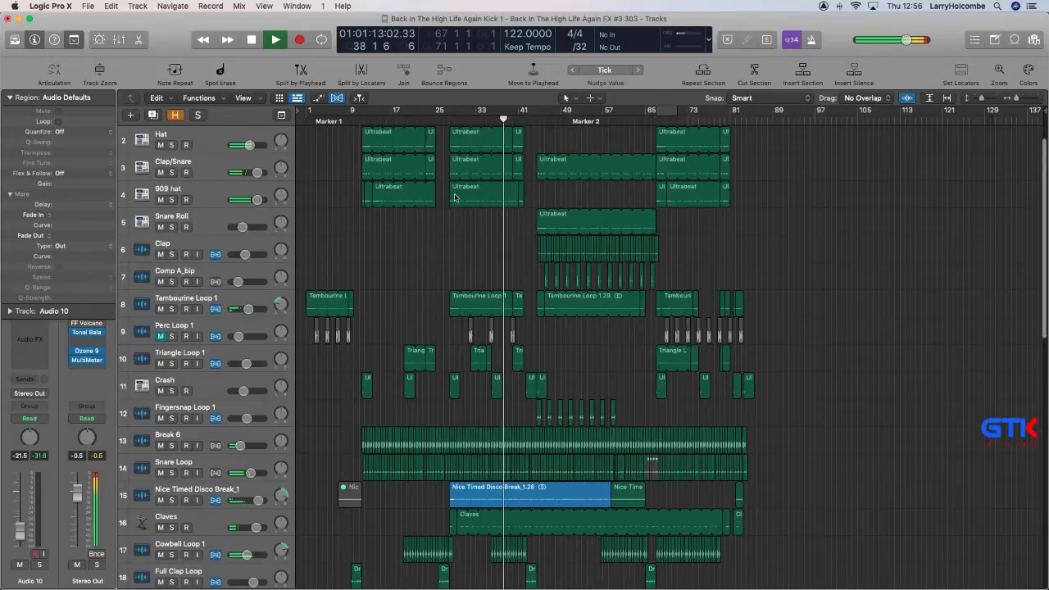
pyautogui.click(451, 117)
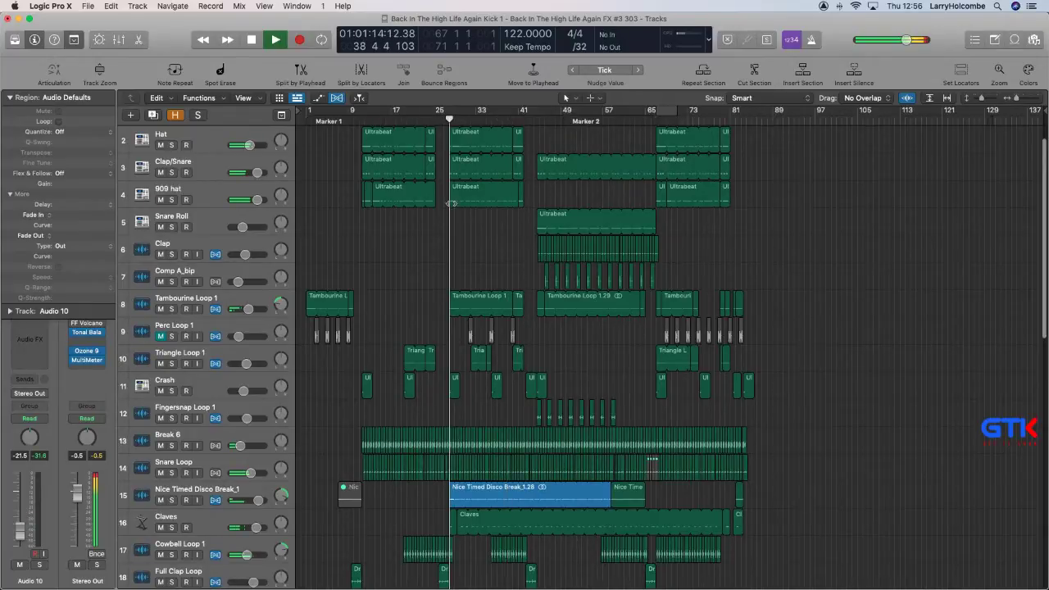
pyautogui.click(487, 195)
pyautogui.press('e')
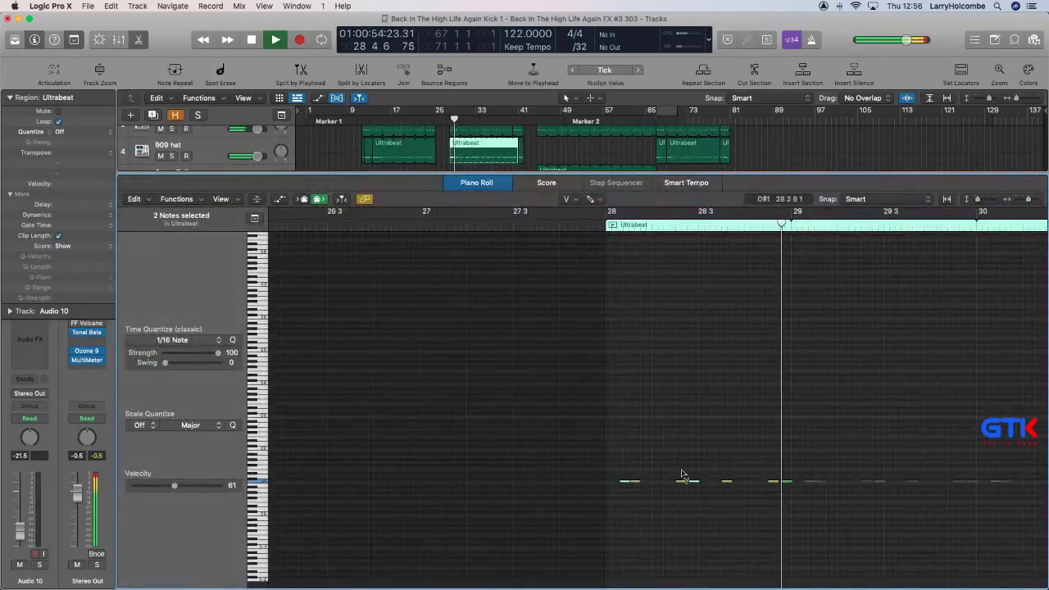
pyautogui.click(624, 505)
pyautogui.click(688, 481)
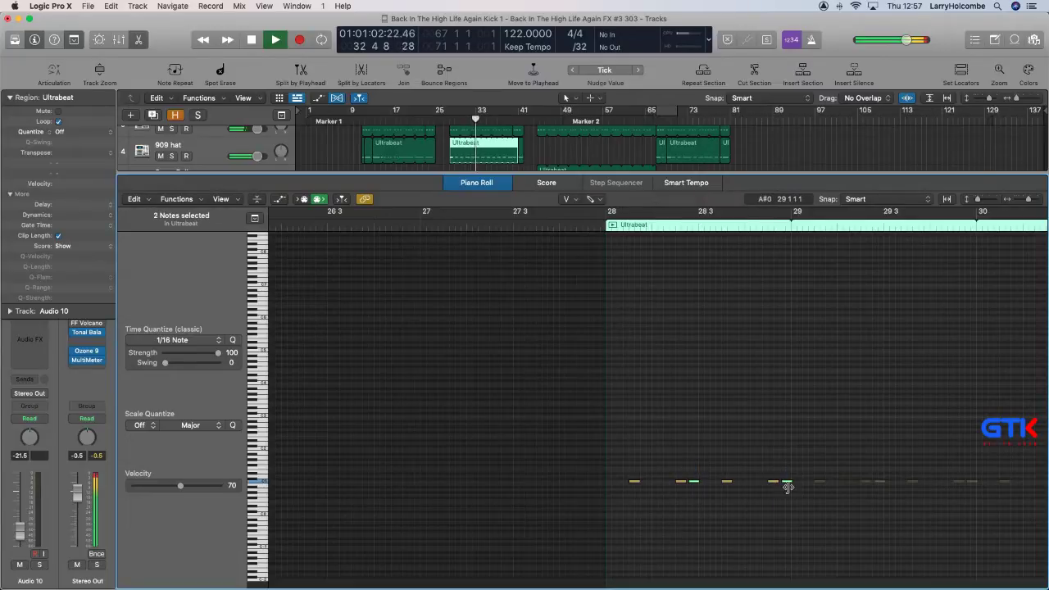
# Set the velocity of the two remaining soft 909 hat notes in bar 28 to 53, undoing the further velocity change.
pyautogui.moveTo(787, 484); pyautogui.dragTo(787, 509)
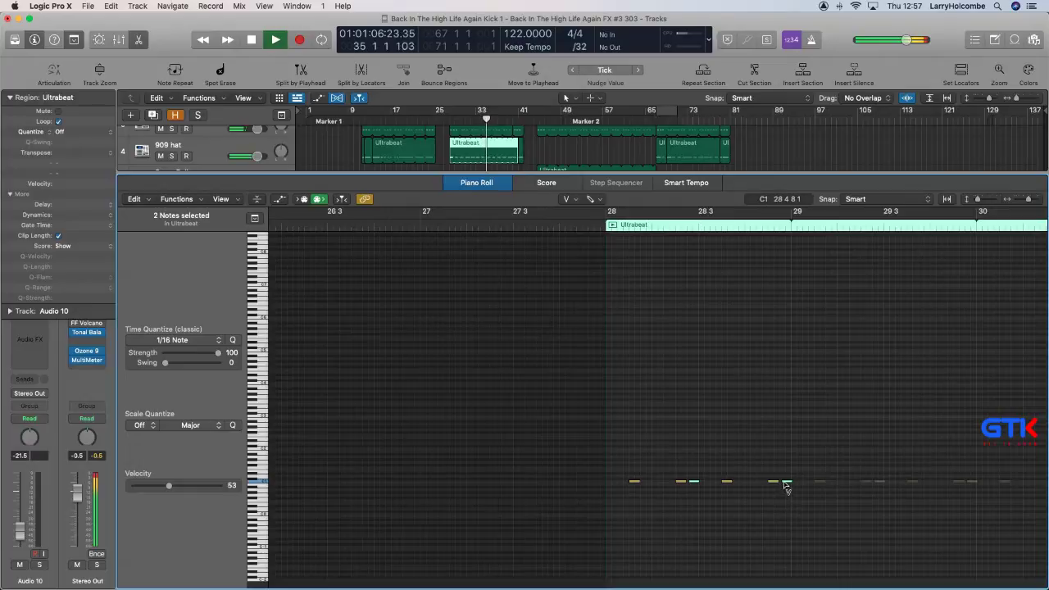
pyautogui.moveTo(788, 486); pyautogui.dragTo(786, 495)
pyautogui.press('t')
pyautogui.press('t')
pyautogui.press('super+z')
pyautogui.click(697, 468)
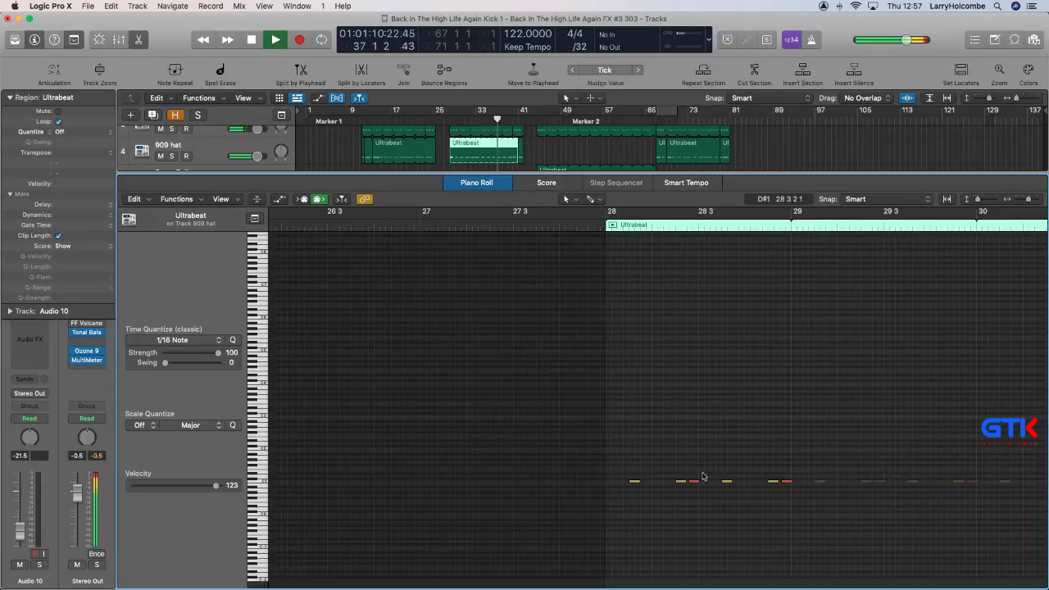
# Add a soft 909 hat note just before the existing beat 2 note of bar 28 and close the Piano Roll.
pyautogui.moveTo(668, 483)
pyautogui.mouseDown()
pyautogui.moveTo(651, 483)
pyautogui.moveTo(668, 484)
pyautogui.mouseUp()
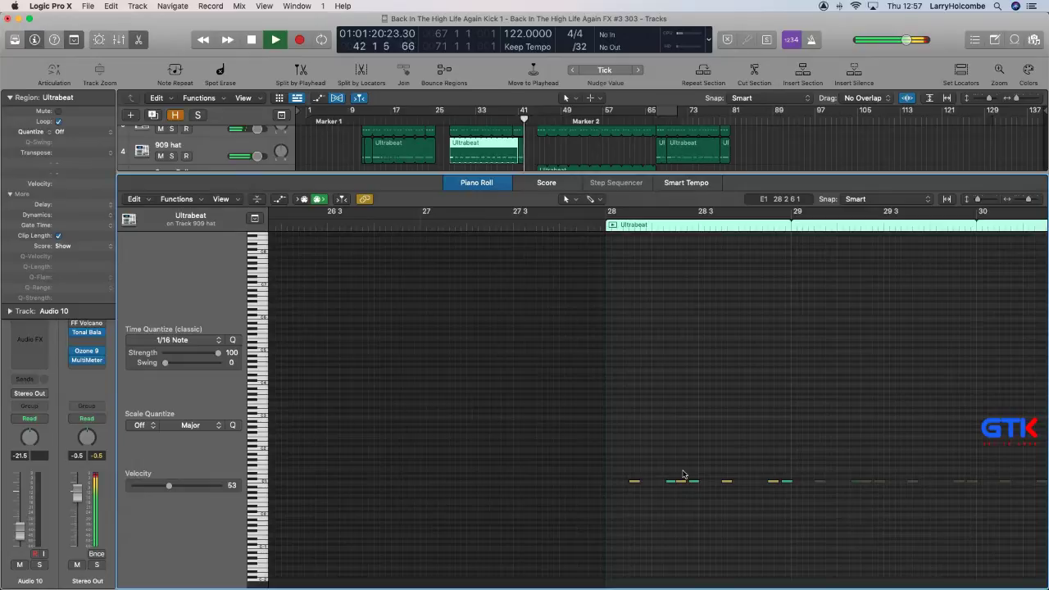
pyautogui.press('p')
pyautogui.click(774, 271)
pyautogui.press('super+Up')
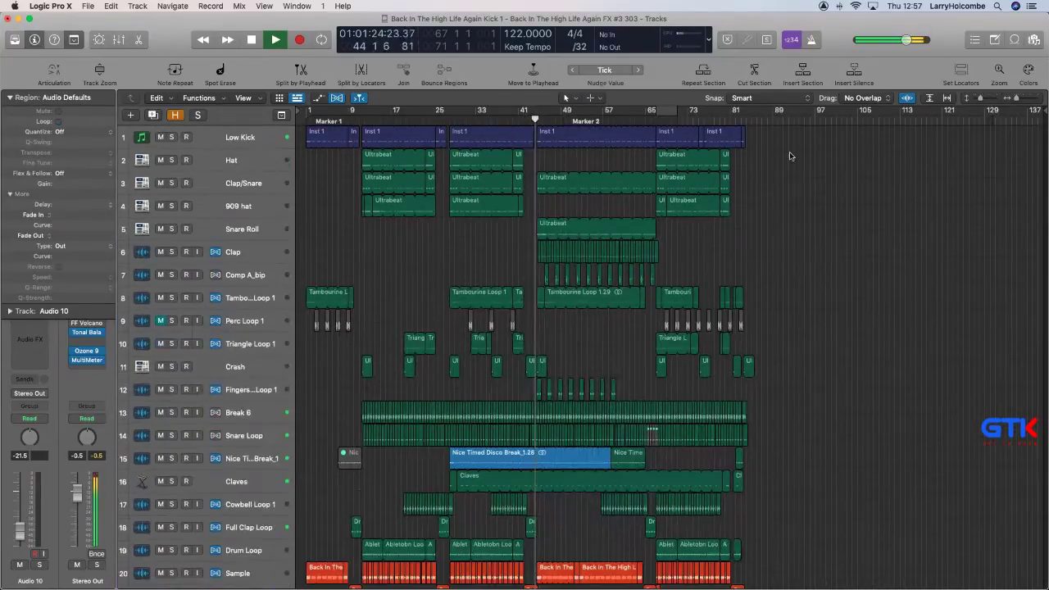
# Play from about bar 66 and copy Audio 3's first region from bar 1 to about bar 75.
pyautogui.click(651, 119)
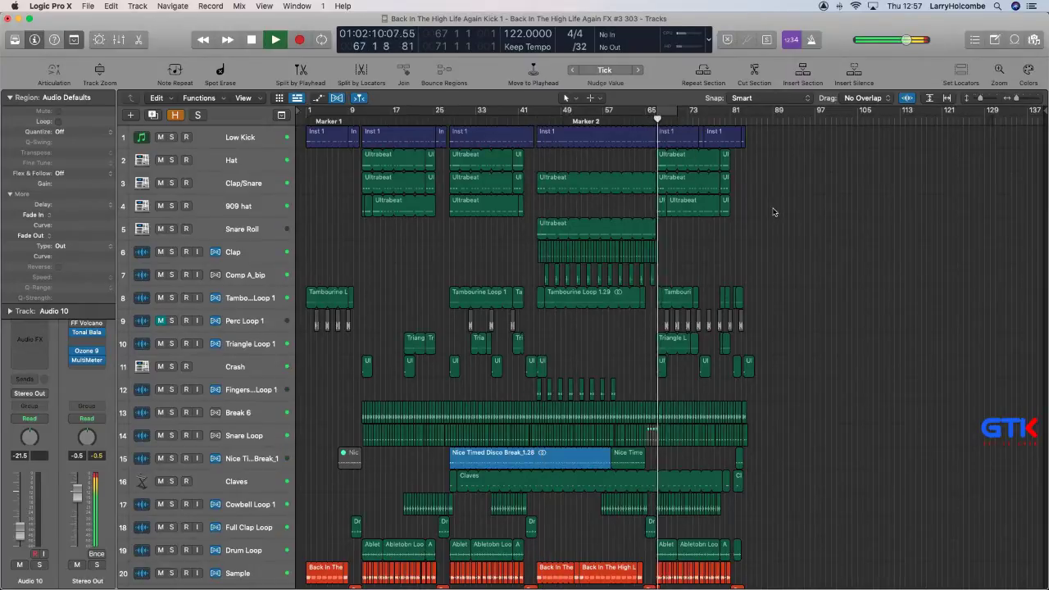
pyautogui.scroll(-15, 778, 215)
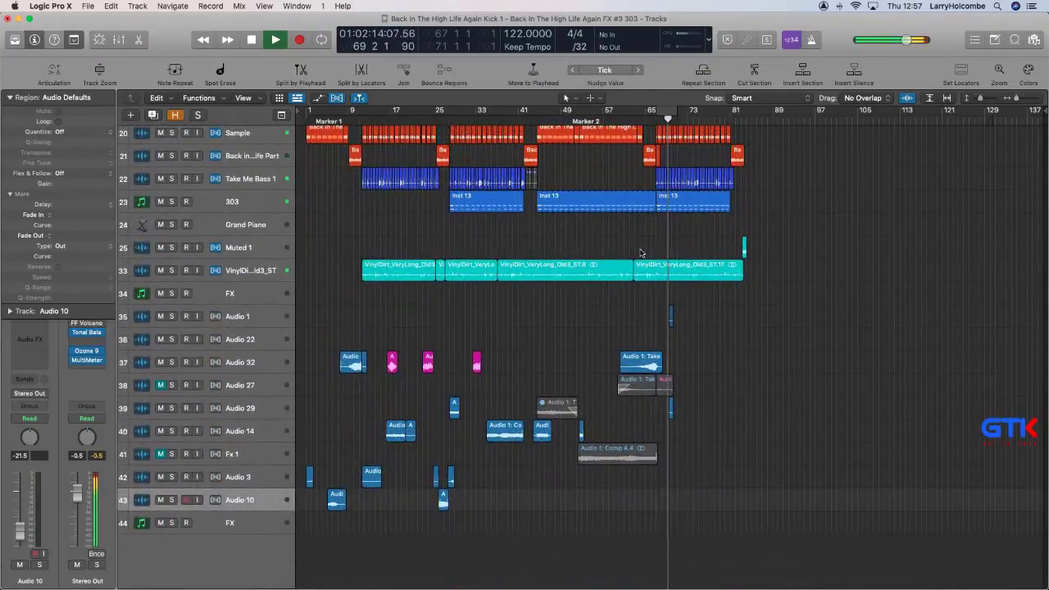
pyautogui.moveTo(344, 303); pyautogui.dragTo(774, 524)
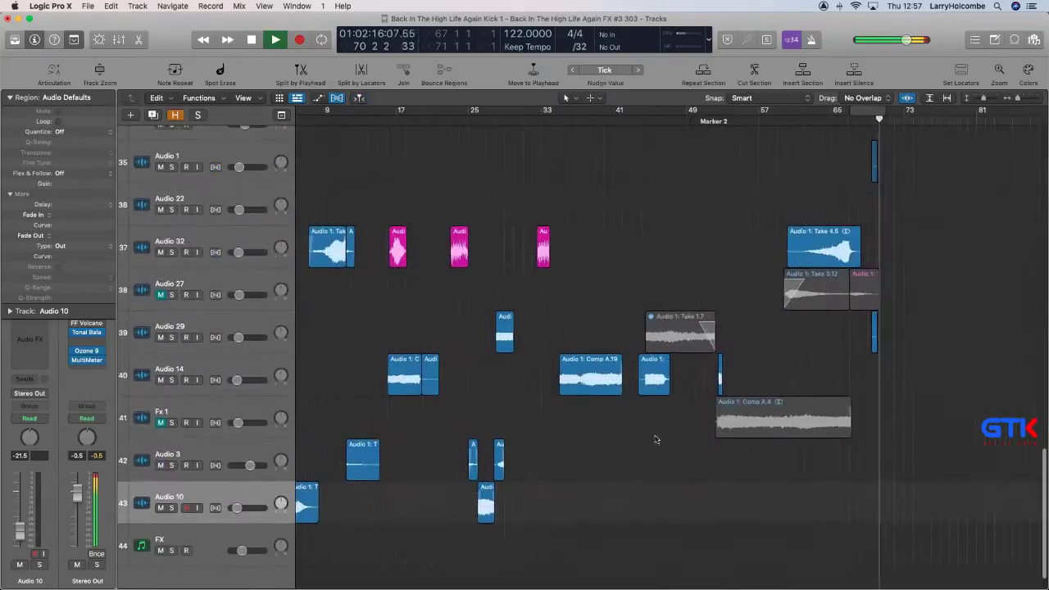
pyautogui.hscroll(-3, 564, 417)
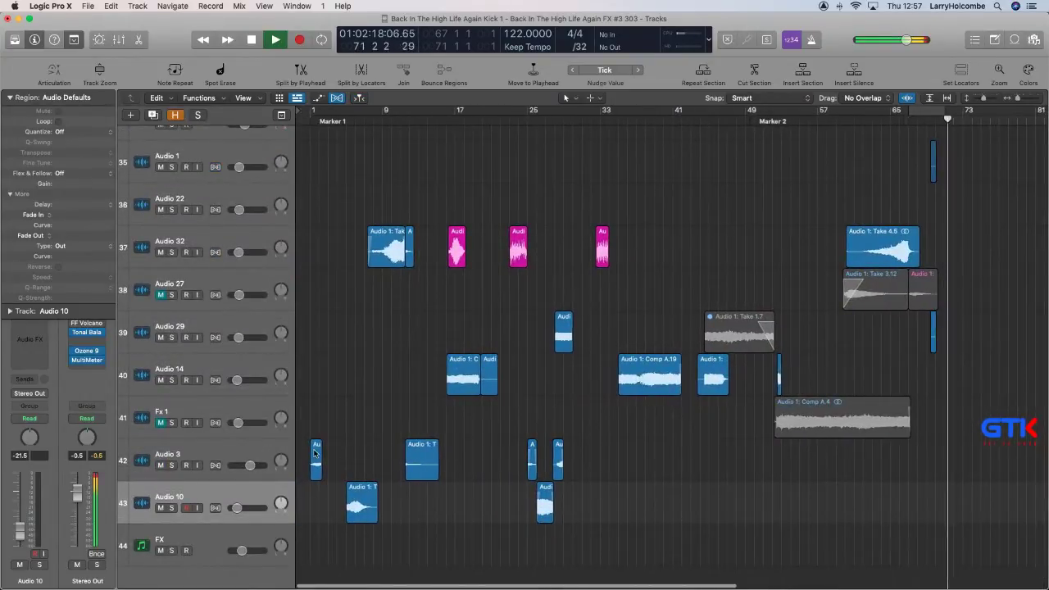
pyautogui.moveTo(510, 498); pyautogui.dragTo(983, 468)
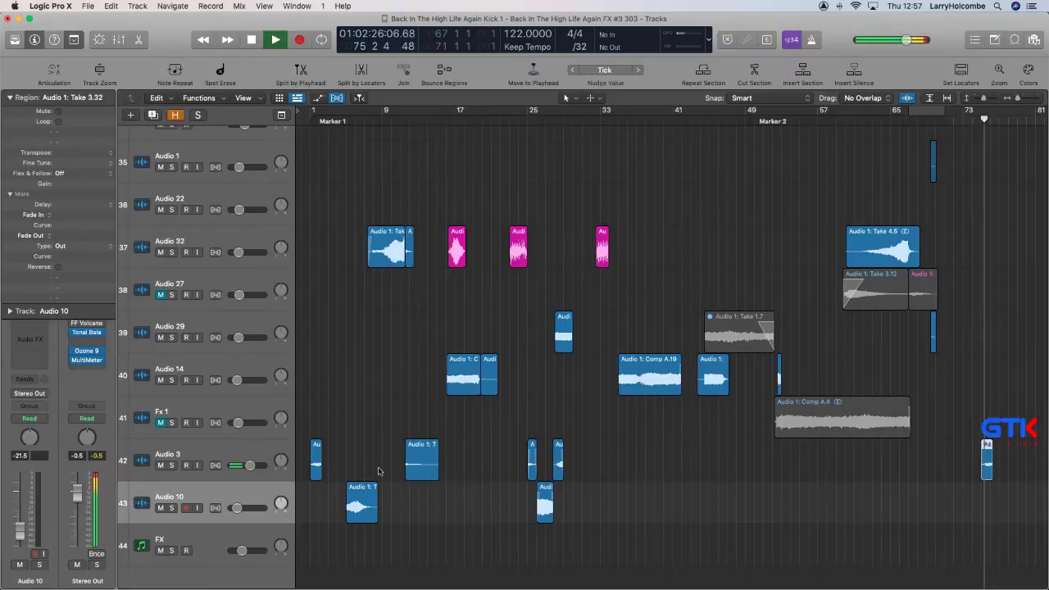
# Copy Audio 10's region at bar 5 to about bar 79 on the same track.
pyautogui.moveTo(360, 503); pyautogui.dragTo(1013, 512)
pyautogui.scroll(-2, 1012, 510)
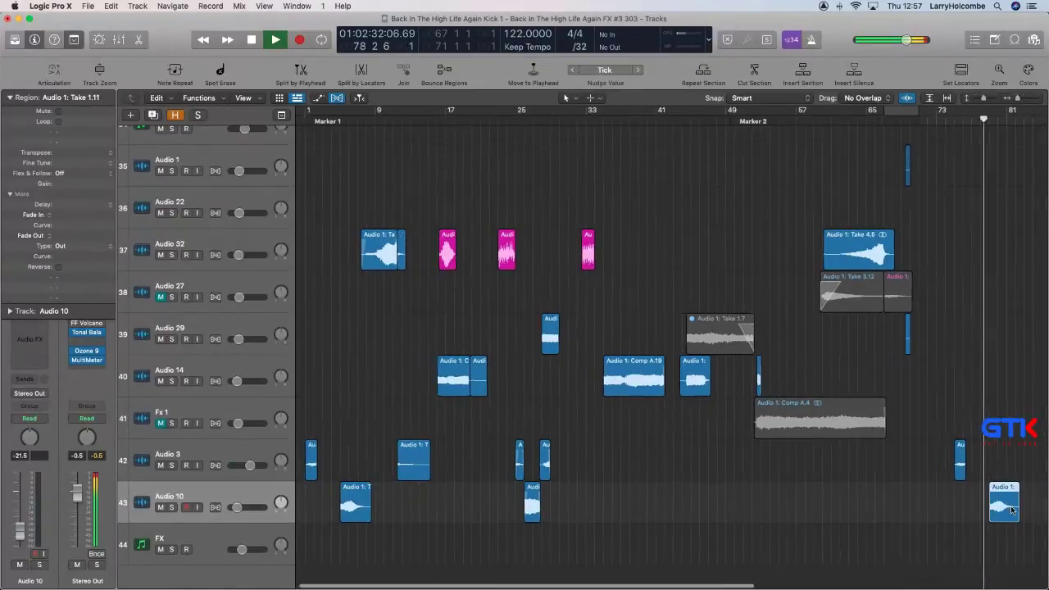
pyautogui.scroll(2, 876, 491)
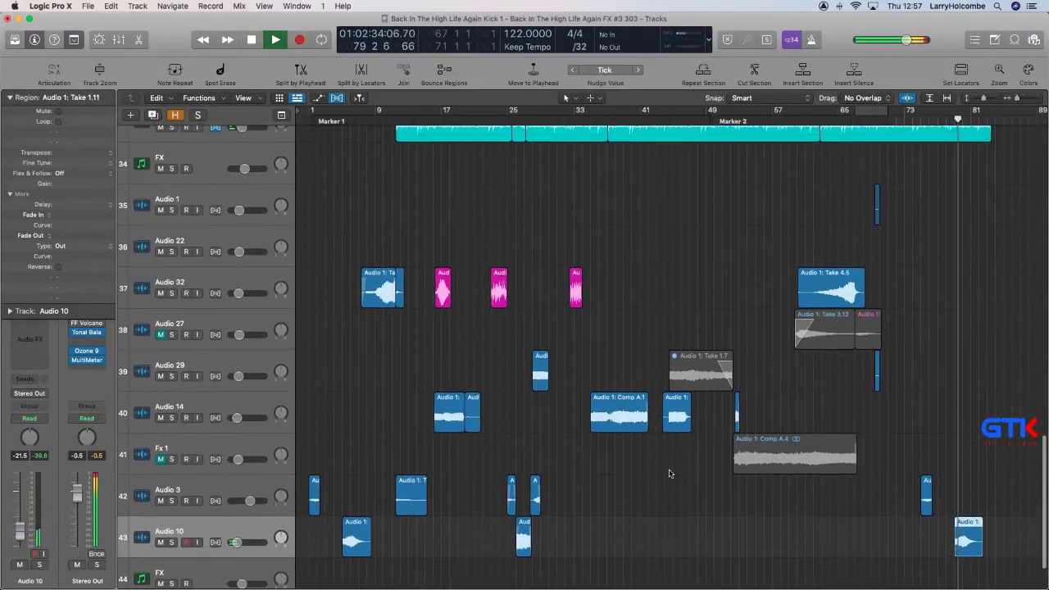
pyautogui.scroll(-3, 670, 470)
# Copy Audio 32's Take 4.3 riser region to about bar 77 on the same track.
pyautogui.moveTo(365, 293); pyautogui.dragTo(847, 305)
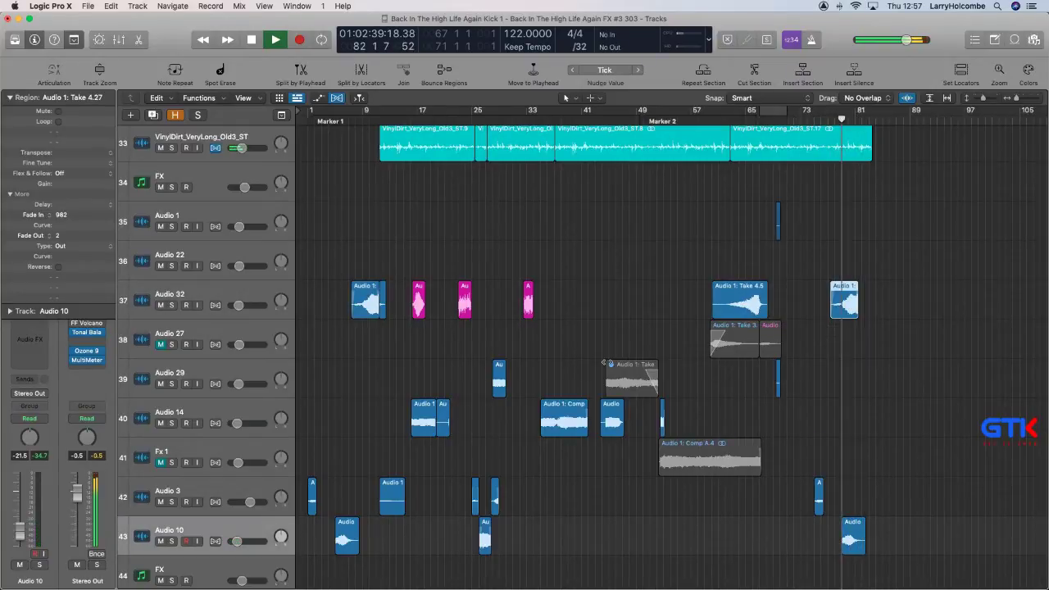
pyautogui.scroll(-1, 485, 528)
pyautogui.moveTo(484, 530); pyautogui.dragTo(484, 531)
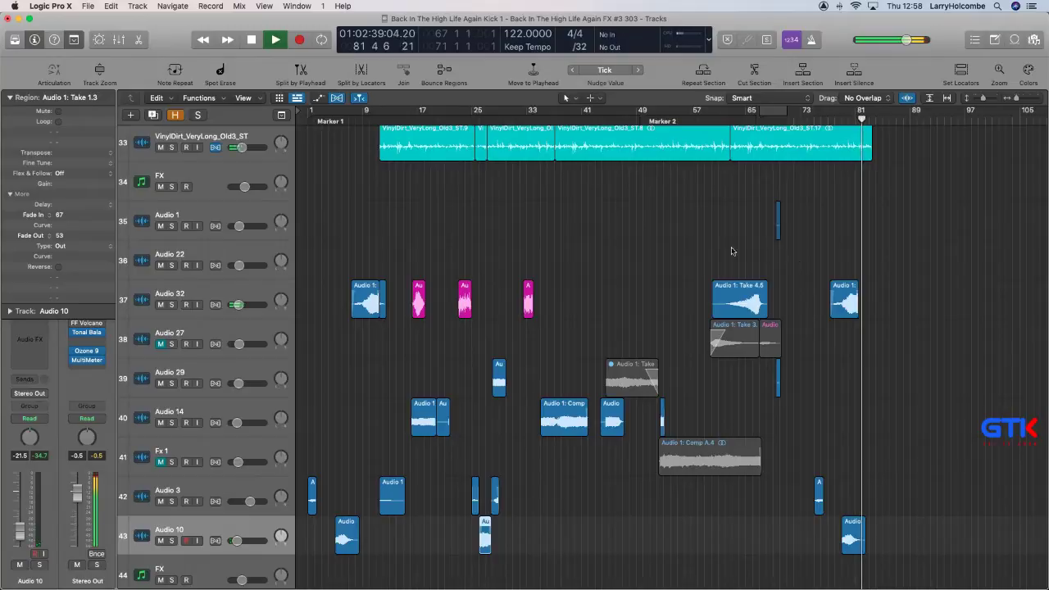
pyautogui.click(695, 244)
pyautogui.scroll(-1, 695, 244)
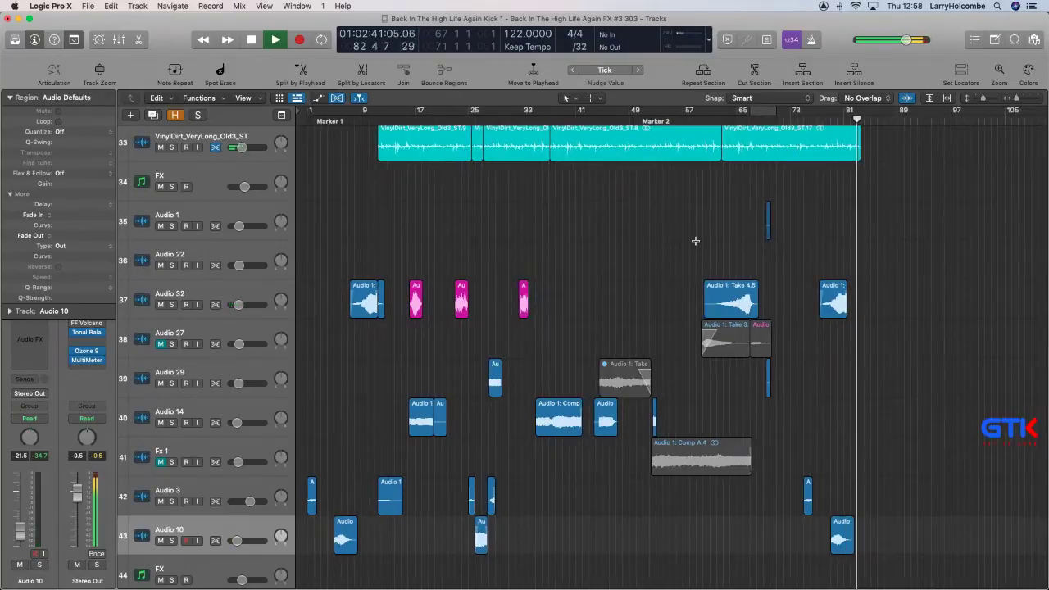
# Restart playback from the beginning of the song and select the Audio 3 track with its regions.
pyautogui.press('super+Up')
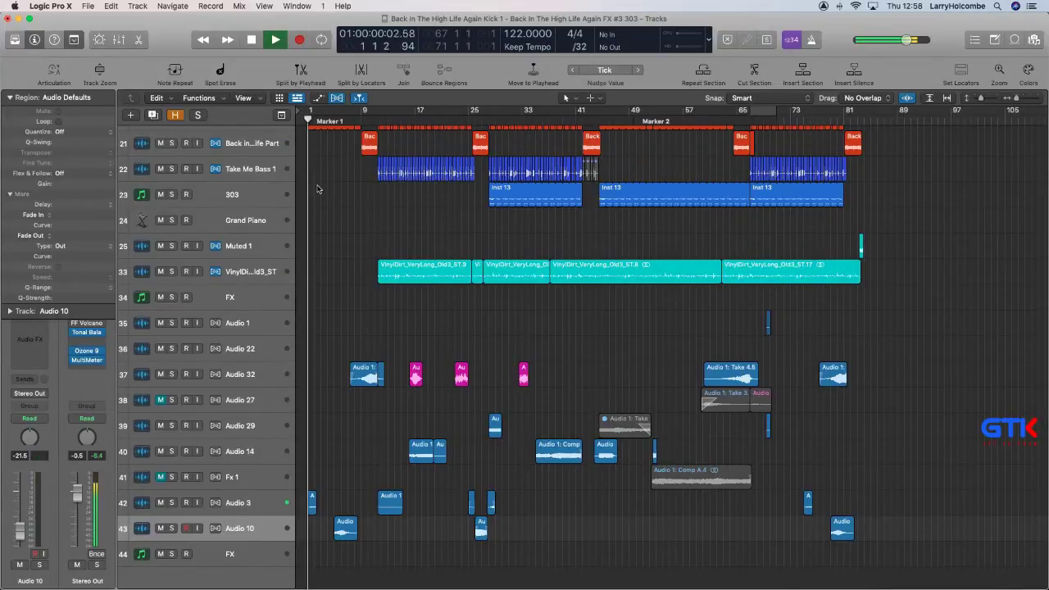
pyautogui.press('space')
pyautogui.press('space')
pyautogui.click(240, 503)
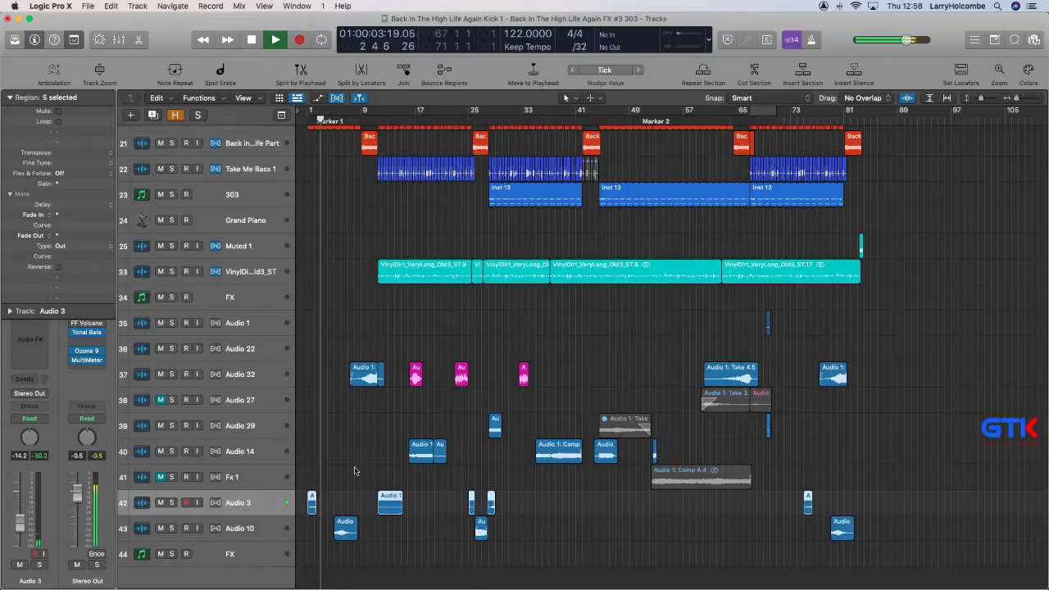
# Insert the Soundtoys EchoBoy effect on the Audio 3 track and set its echo time to a 1/4 triplet.
pyautogui.click(34, 333)
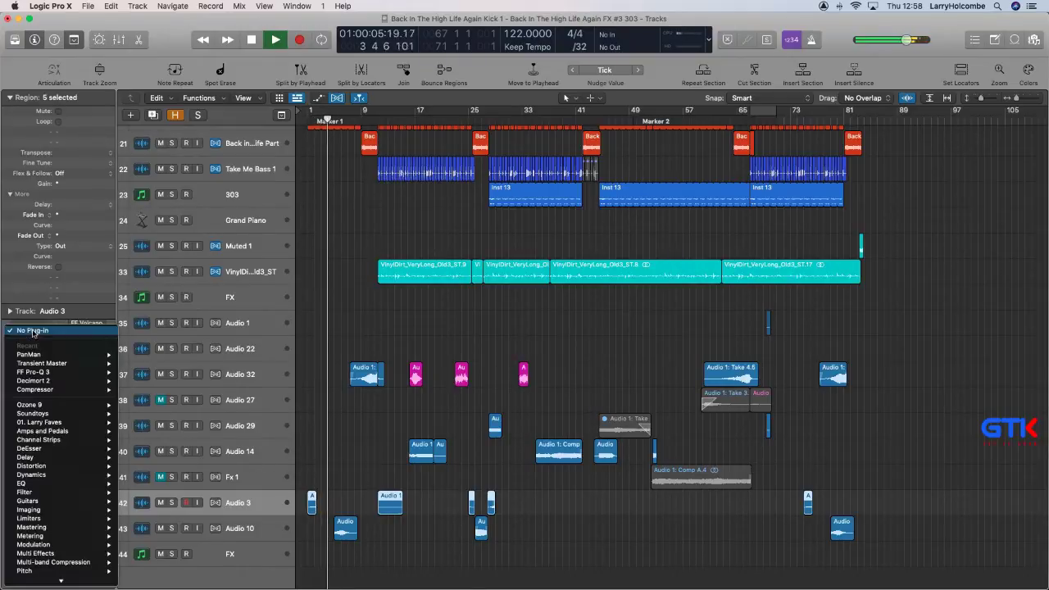
pyautogui.scroll(-3, 33, 355)
pyautogui.moveTo(82, 364)
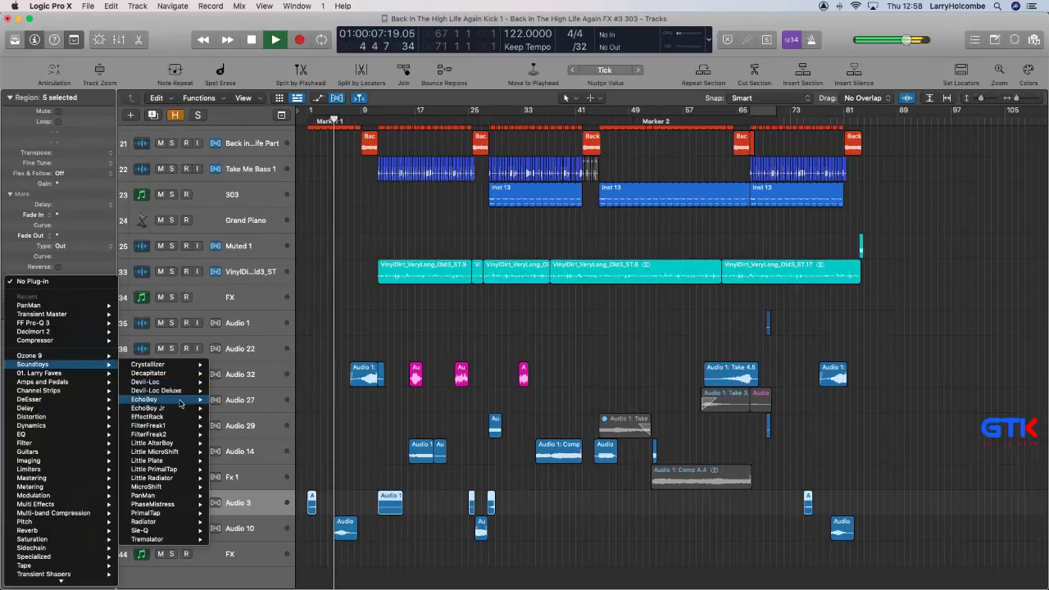
pyautogui.moveTo(180, 403)
pyautogui.click(234, 400)
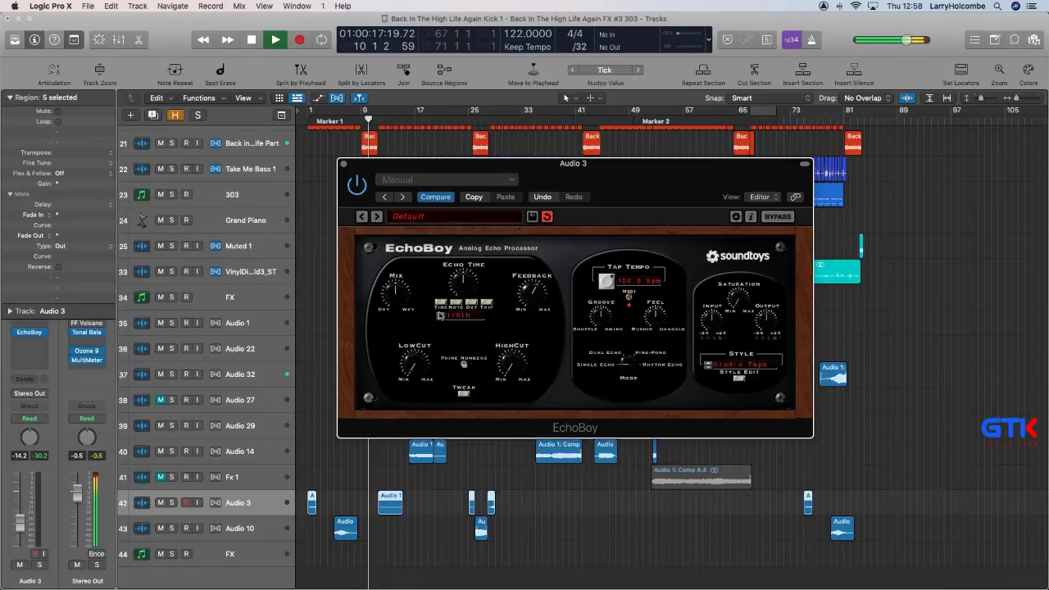
pyautogui.click(486, 302)
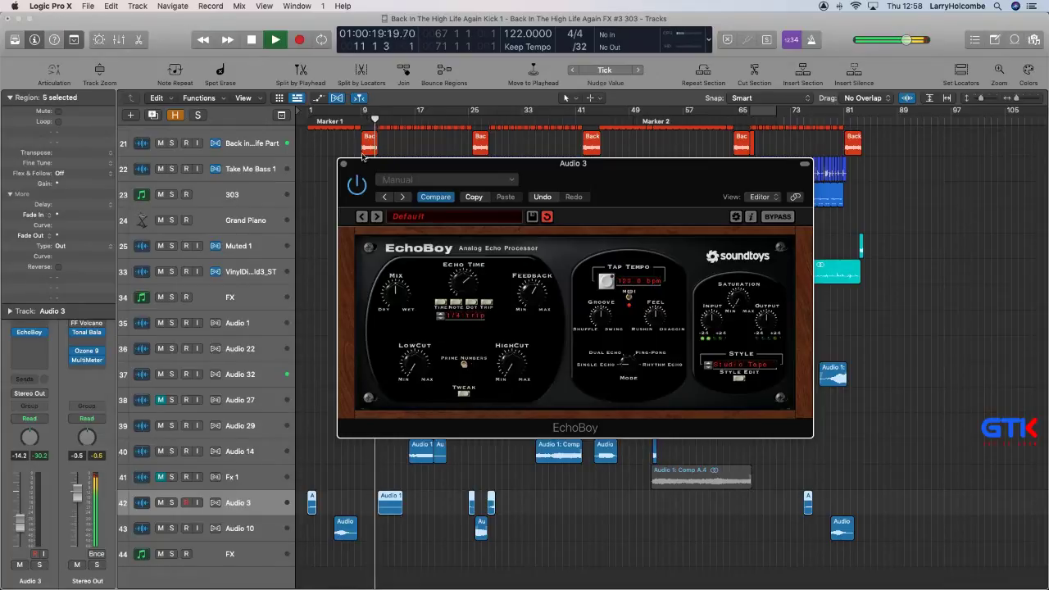
pyautogui.click(342, 163)
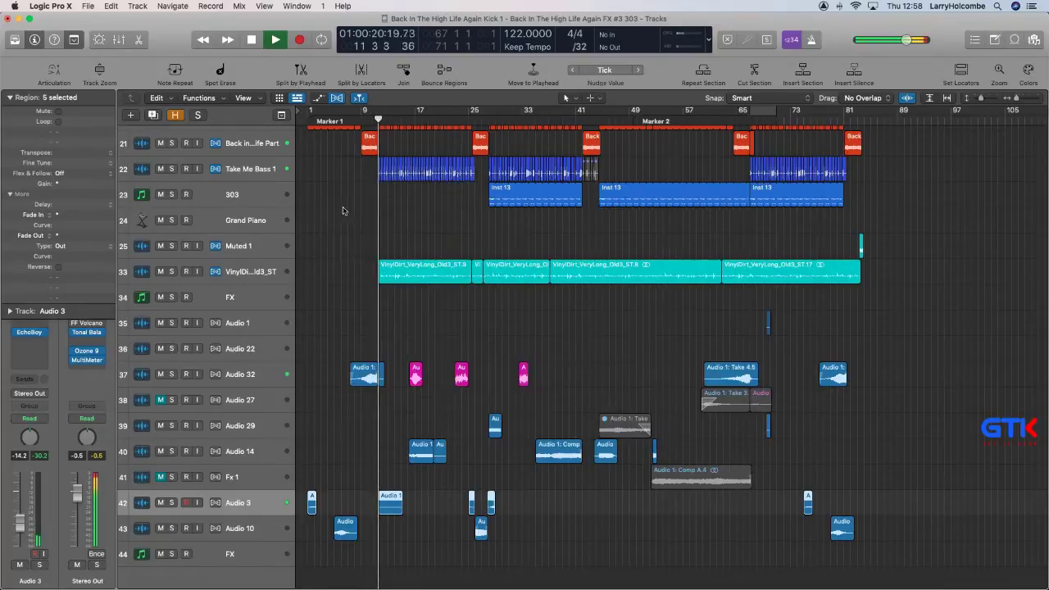
# Lower the Audio 32 track's volume to -19.0 dB and deselect its regions.
pyautogui.click(247, 380)
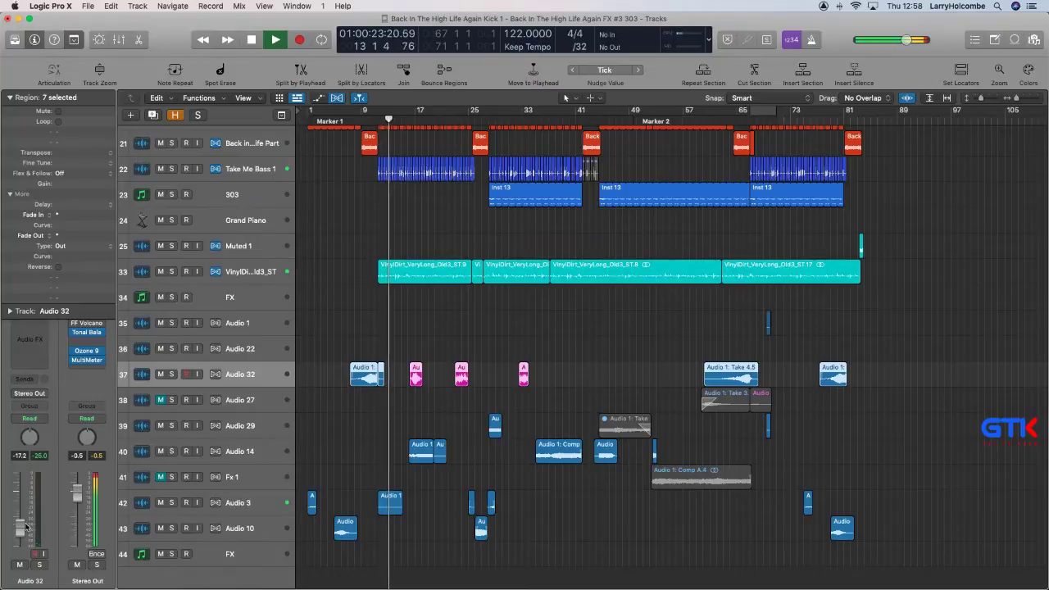
pyautogui.moveTo(21, 520); pyautogui.dragTo(20, 526)
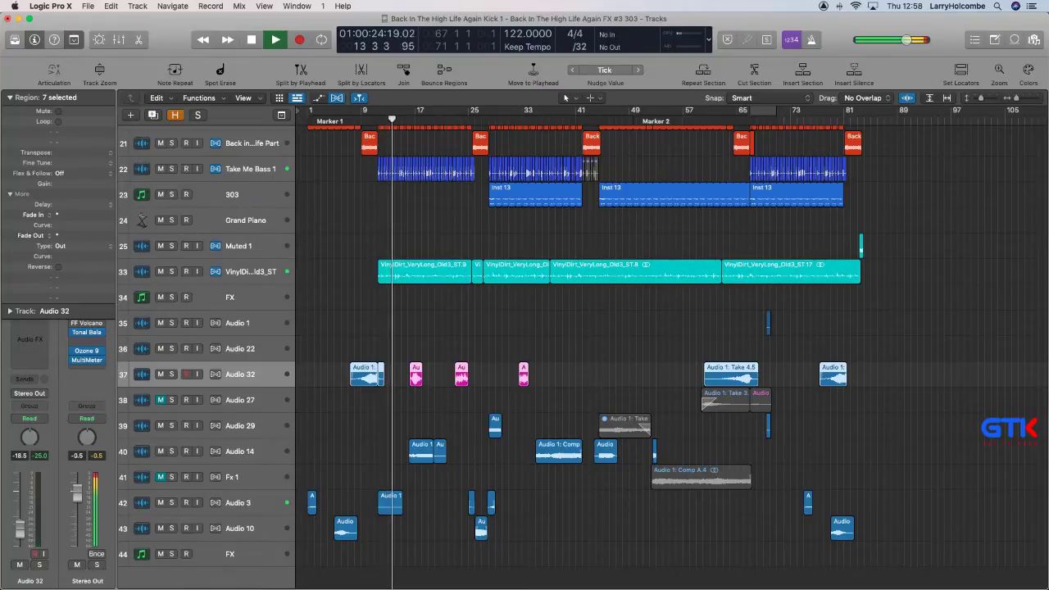
pyautogui.click(333, 268)
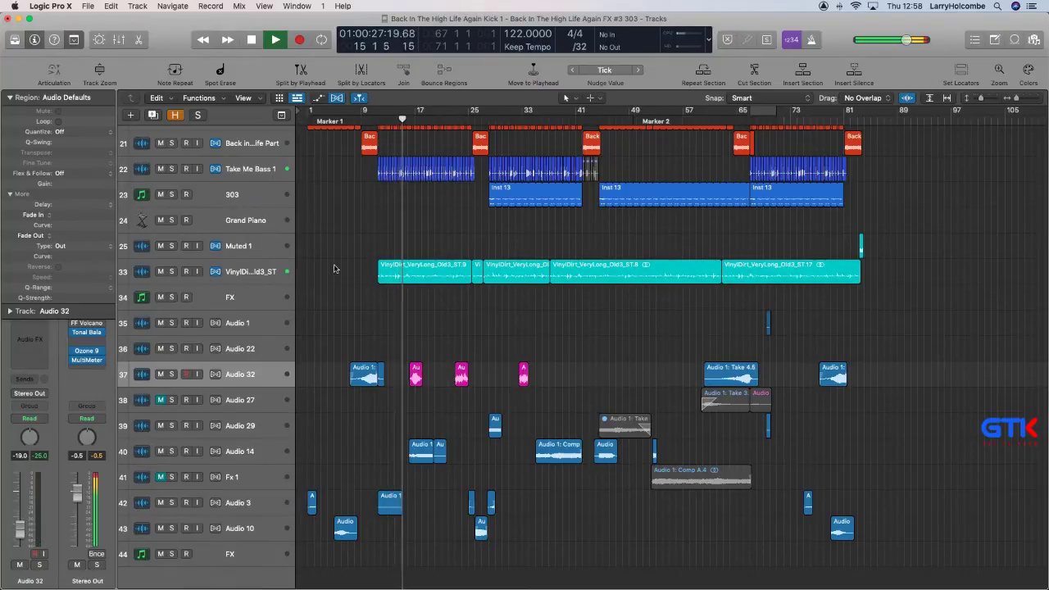
# Split off and mute the tail of Audio 32's pink Take 4.15 region from about bar 17.5 onward.
pyautogui.scroll(10, 333, 268)
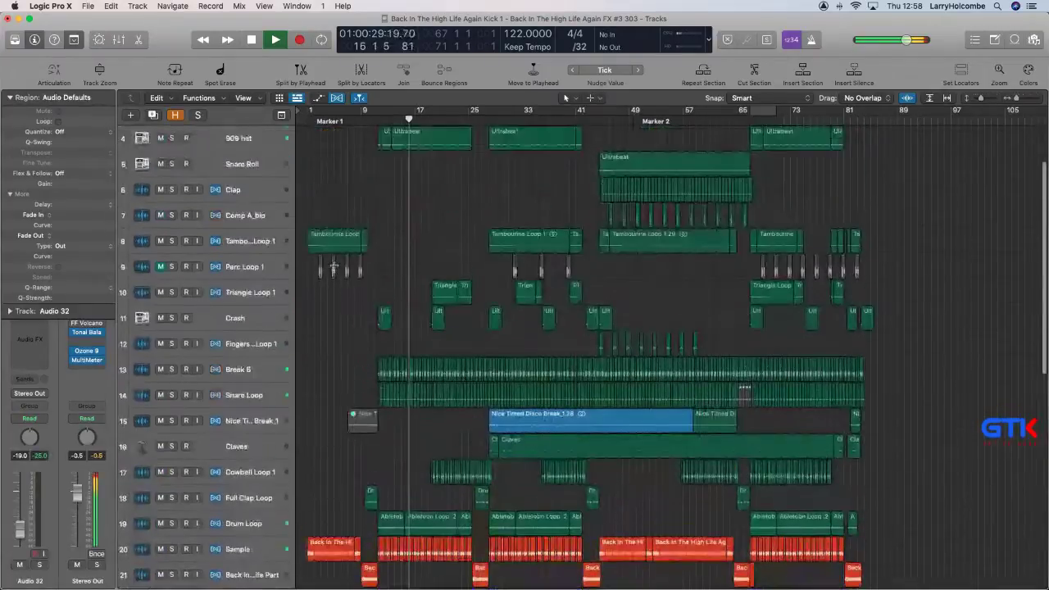
pyautogui.press('super+Up')
pyautogui.press('super+Up')
pyautogui.press('super+Up')
pyautogui.press('super+Up')
pyautogui.press('super+Up')
pyautogui.press('Up')
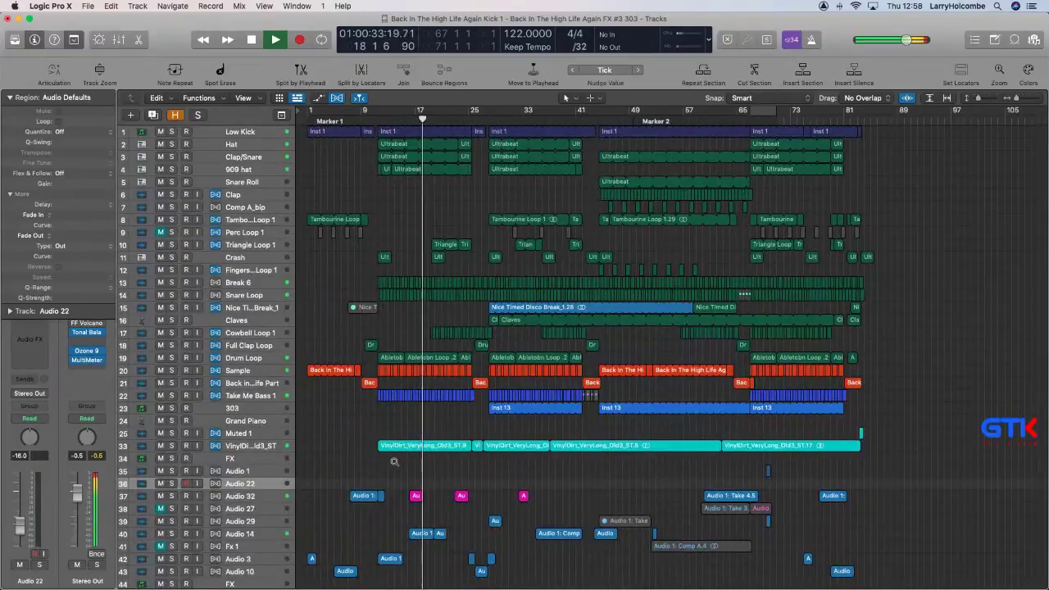
pyautogui.moveTo(394, 462); pyautogui.dragTo(498, 562)
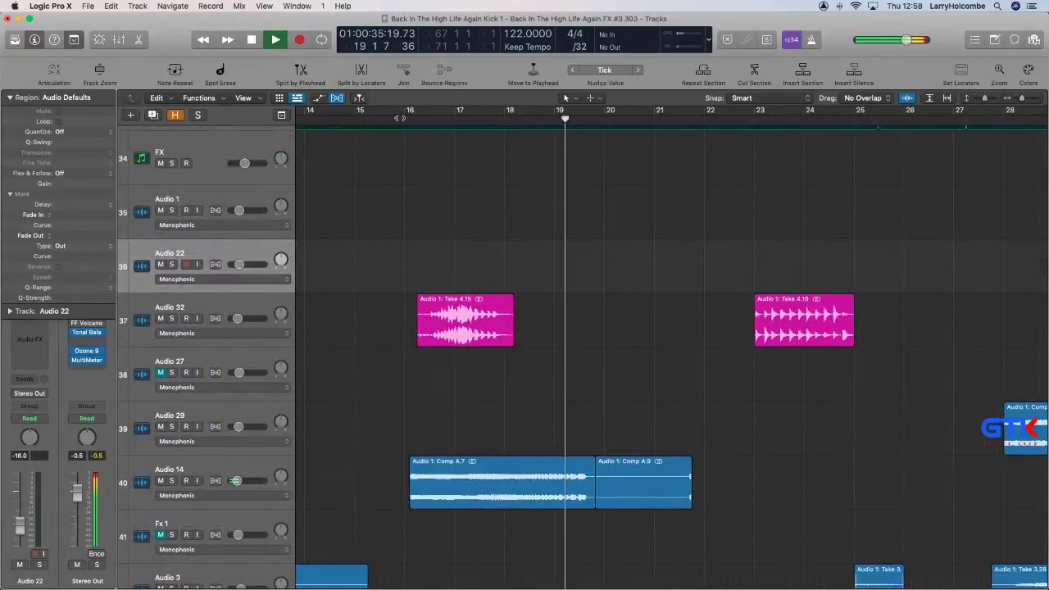
pyautogui.moveTo(385, 262); pyautogui.dragTo(706, 415)
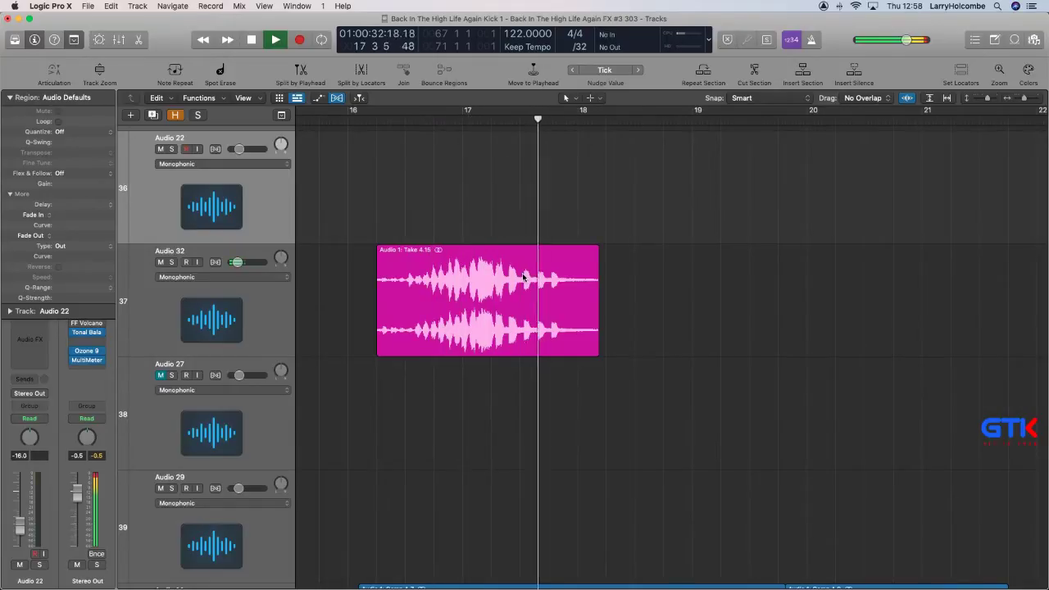
pyautogui.moveTo(521, 272); pyautogui.dragTo(645, 297)
pyautogui.hotkey('ctrl', 'm')
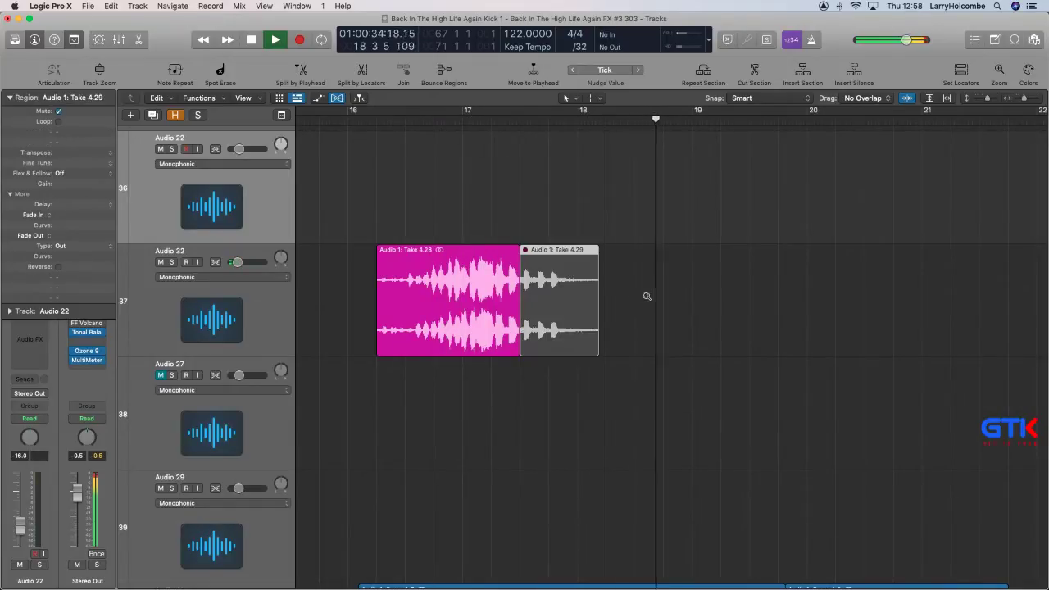
# Replay from about bar 25 and extend Audio 10's Take 1.3 region at bar 26 so it ends at bar 28.
pyautogui.keyDown('ctrl'); pyautogui.keyDown('alt'); pyautogui.click(645, 297); pyautogui.keyUp('alt'); pyautogui.keyUp('ctrl')
pyautogui.keyDown('ctrl'); pyautogui.keyDown('alt'); pyautogui.click(645, 298); pyautogui.keyUp('alt'); pyautogui.keyUp('ctrl')
pyautogui.press('super+Up')
pyautogui.press('super+Up')
pyautogui.press('super+Up')
pyautogui.press('super+Up')
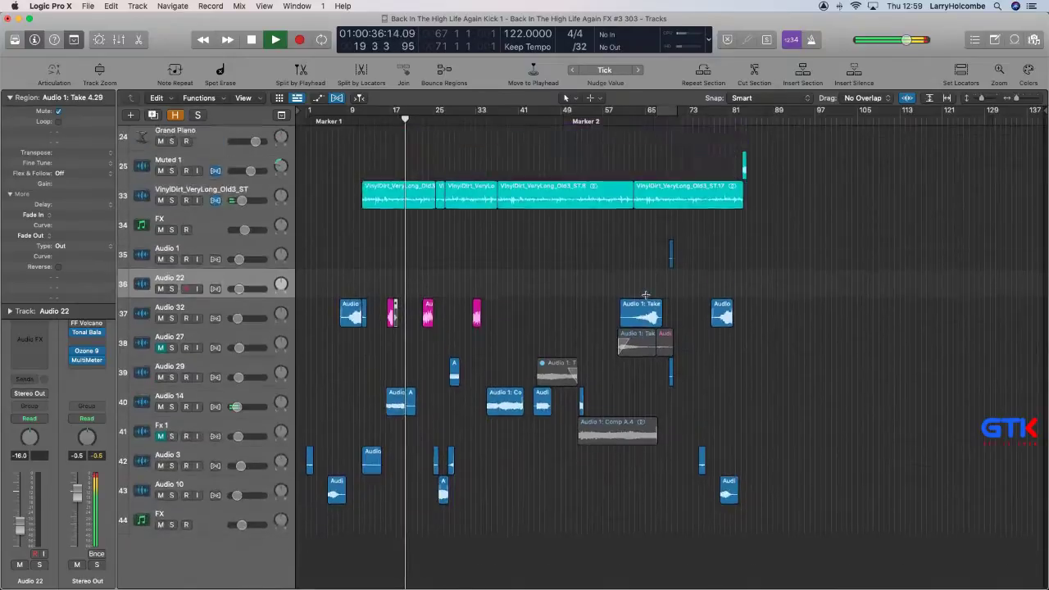
pyautogui.press('super+Up')
pyautogui.click(336, 161)
pyautogui.scroll(6, 336, 161)
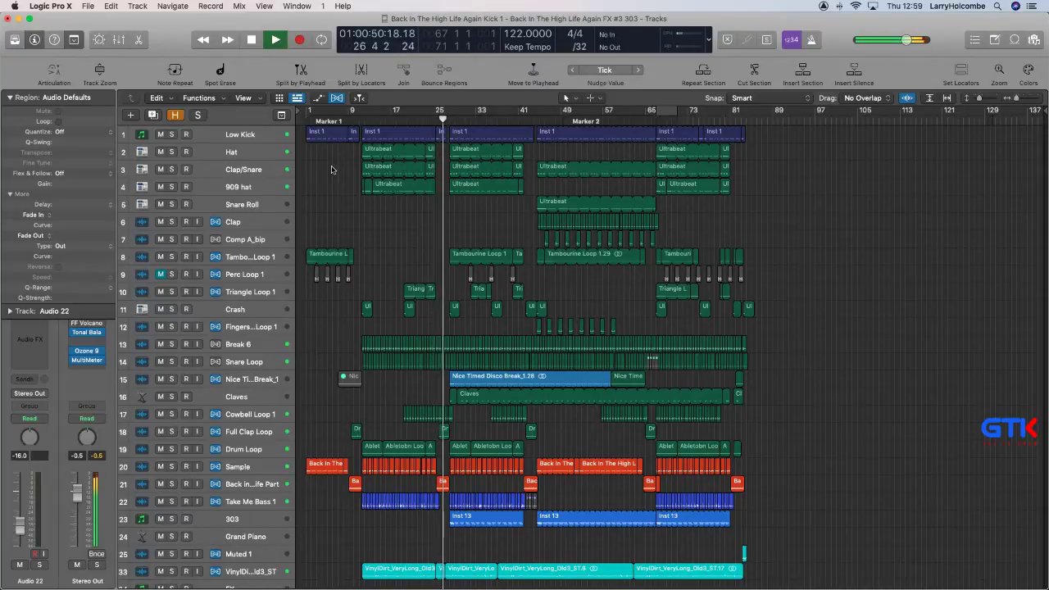
pyautogui.scroll(-10, 331, 169)
pyautogui.moveTo(419, 450); pyautogui.dragTo(497, 549)
pyautogui.click(534, 455)
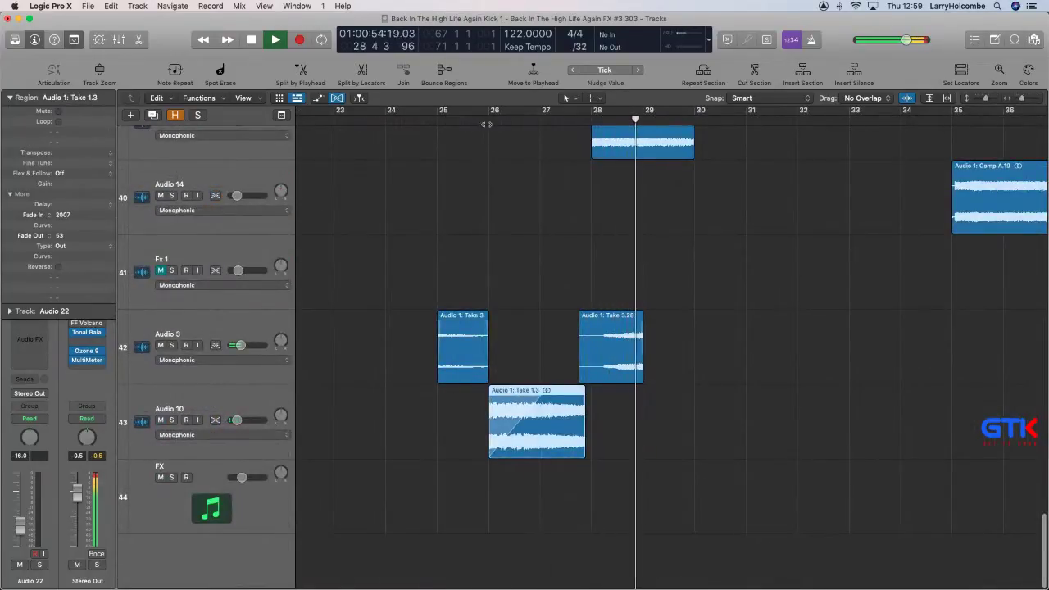
pyautogui.click(449, 115)
pyautogui.keyDown('ctrl'); pyautogui.keyDown('alt'); pyautogui.click(680, 486); pyautogui.keyUp('alt'); pyautogui.keyUp('ctrl')
pyautogui.moveTo(388, 444); pyautogui.dragTo(430, 486)
pyautogui.scroll(-4, 671, 478)
pyautogui.keyDown('ctrl'); pyautogui.keyDown('alt'); pyautogui.click(671, 478); pyautogui.keyUp('alt'); pyautogui.keyUp('ctrl')
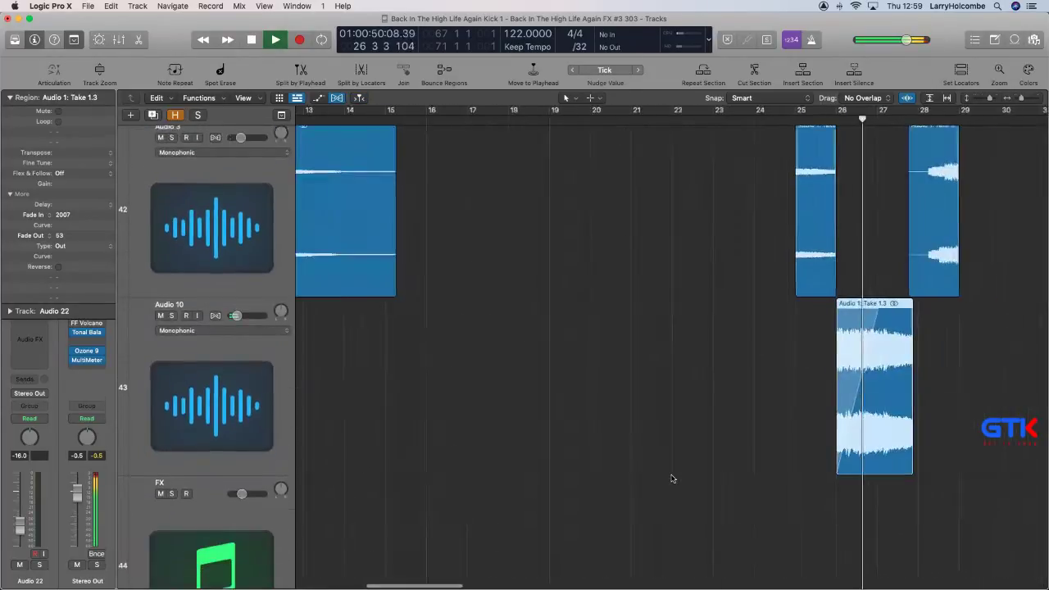
pyautogui.moveTo(730, 389); pyautogui.dragTo(990, 496)
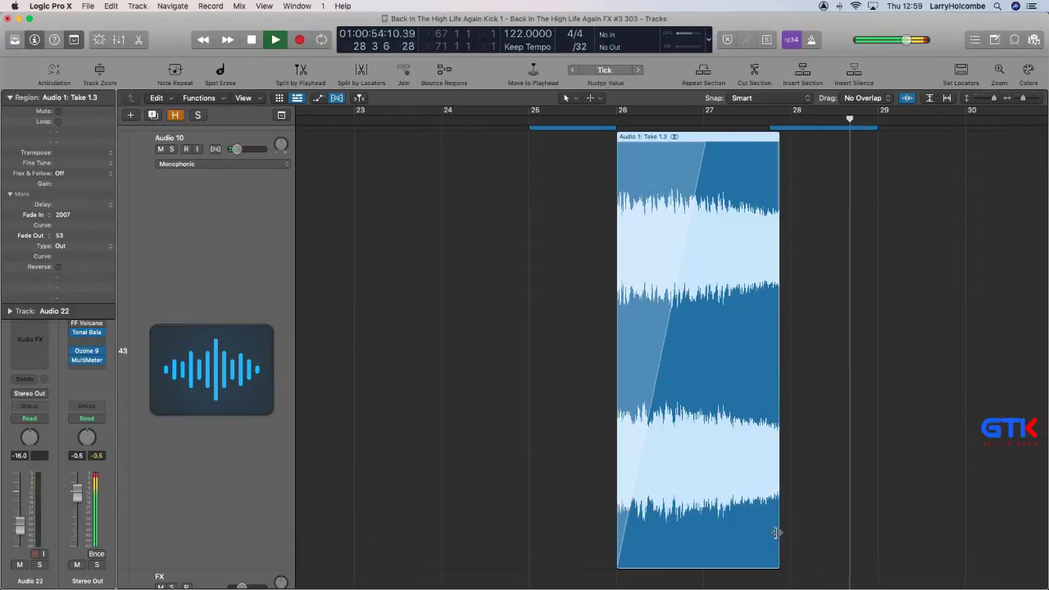
pyautogui.moveTo(777, 531); pyautogui.dragTo(789, 513)
# In the 909 hat region at bar 28, delete the green notes around the second hit and move the last note to just before beat 3.
pyautogui.press('z')
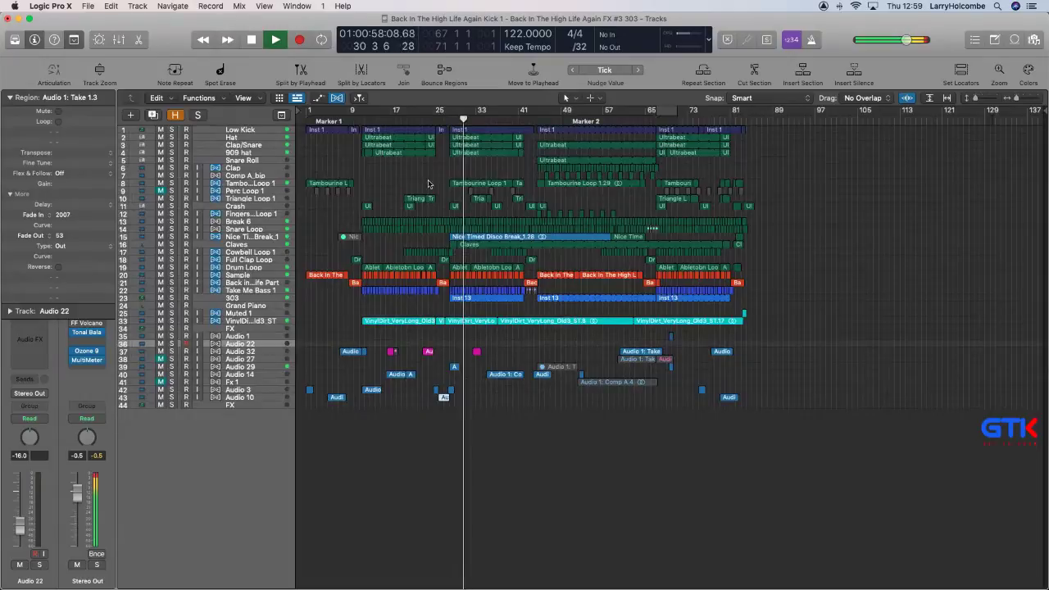
pyautogui.press('z')
pyautogui.click(460, 314)
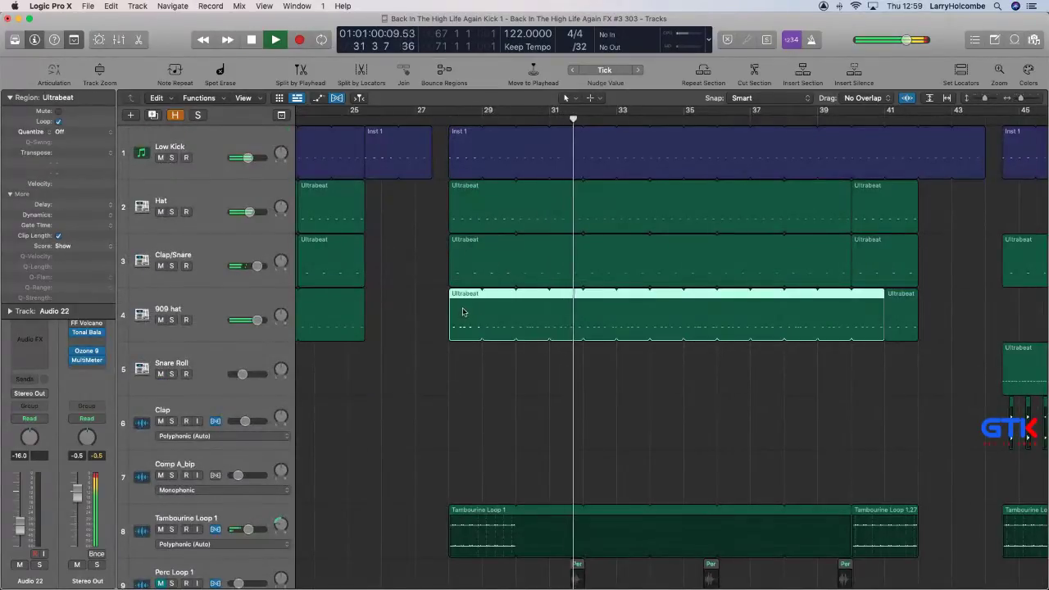
pyautogui.doubleClick(461, 315)
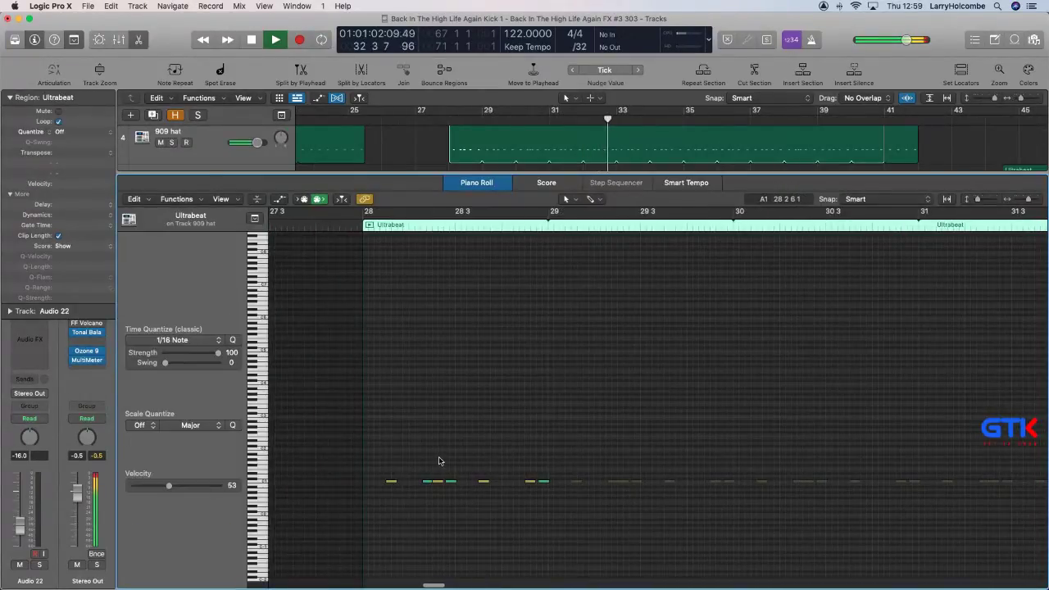
pyautogui.moveTo(426, 497); pyautogui.dragTo(426, 496)
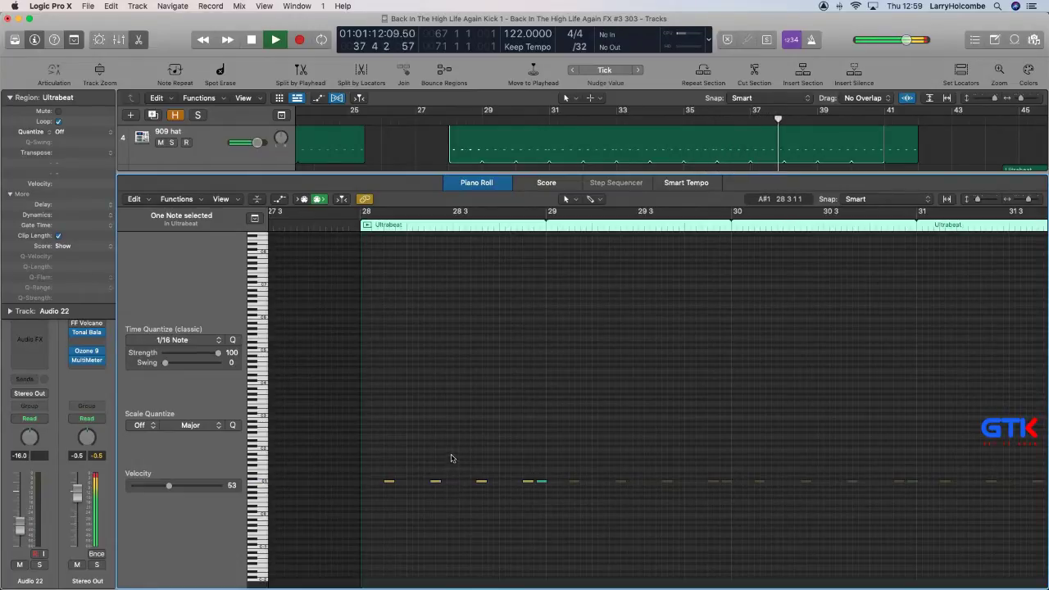
pyautogui.moveTo(542, 484); pyautogui.dragTo(459, 481)
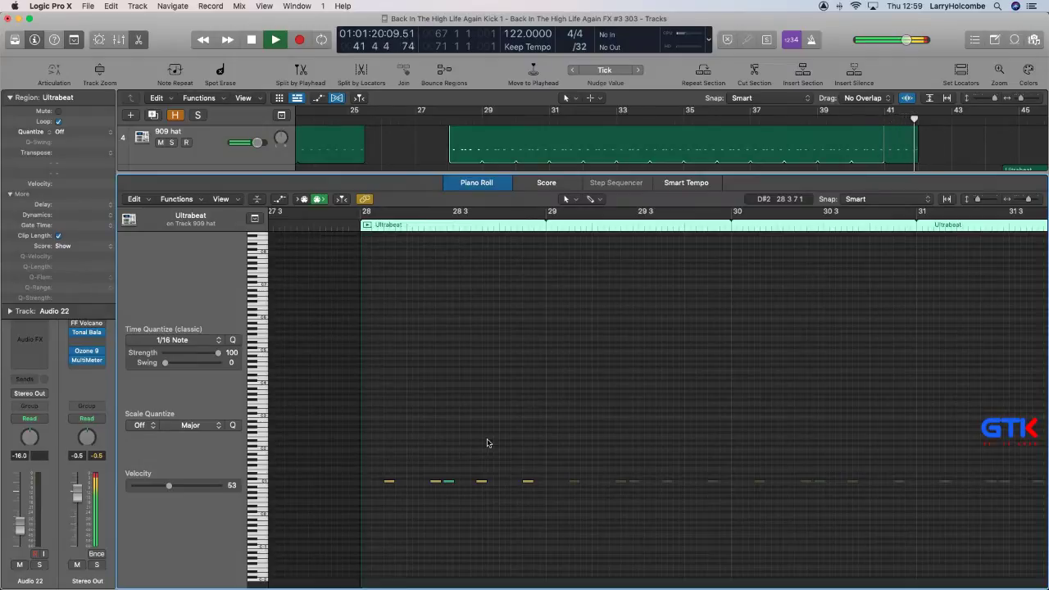
pyautogui.press('p')
# Copy Audio 10's region at bar 5 to bar 42 on the same track.
pyautogui.keyDown('ctrl'); pyautogui.keyDown('alt'); pyautogui.click(487, 442); pyautogui.keyUp('alt'); pyautogui.keyUp('ctrl')
pyautogui.click(422, 244)
pyautogui.press('super+Up')
pyautogui.press('super+Up')
pyautogui.press('super+Up')
pyautogui.scroll(-10, 422, 243)
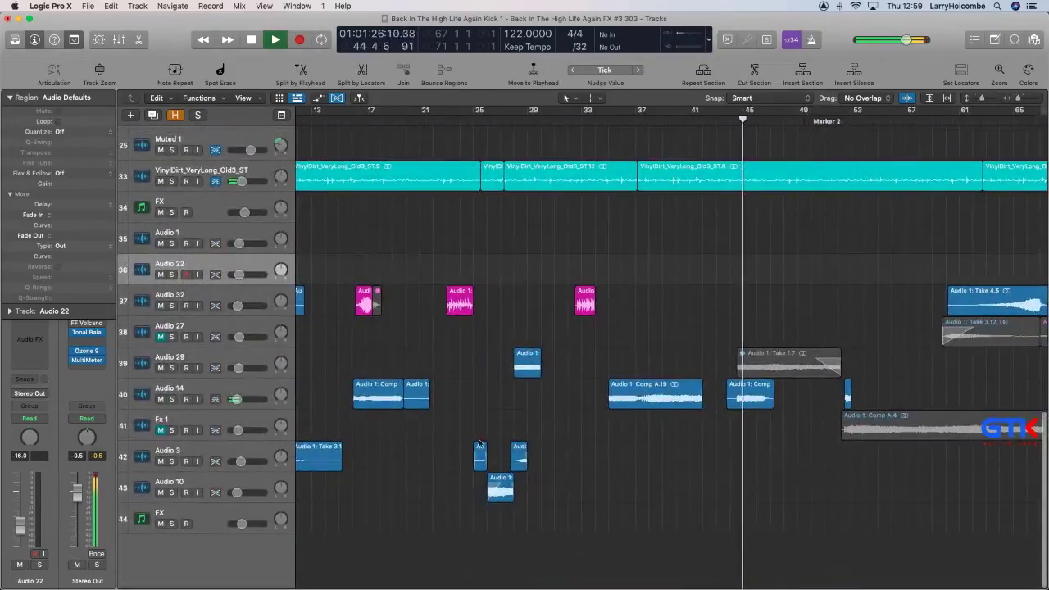
pyautogui.scroll(1, 479, 443)
pyautogui.hscroll(-4, 508, 423)
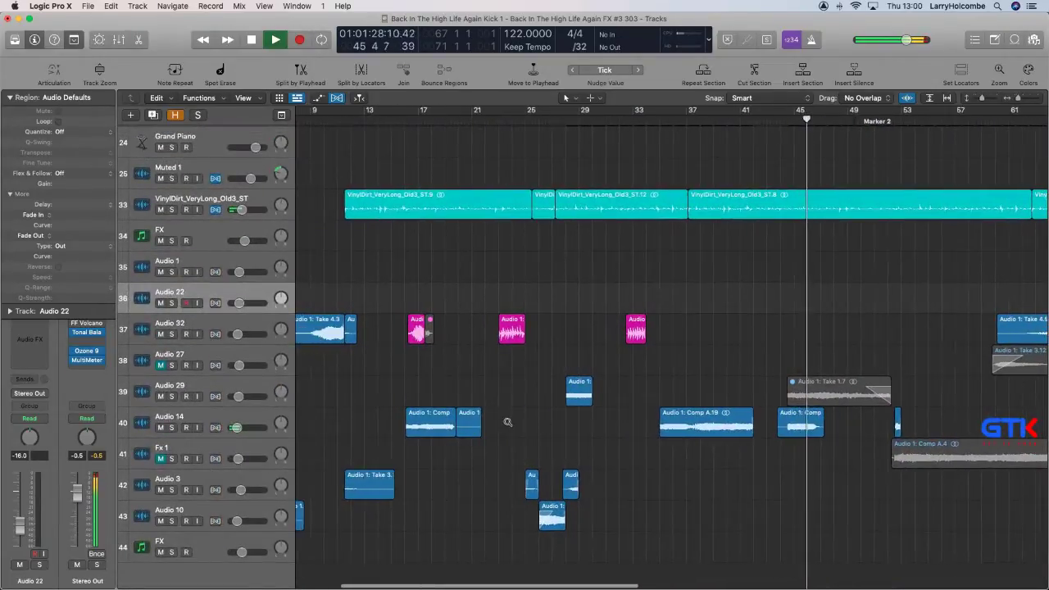
pyautogui.scroll(-3, 507, 423)
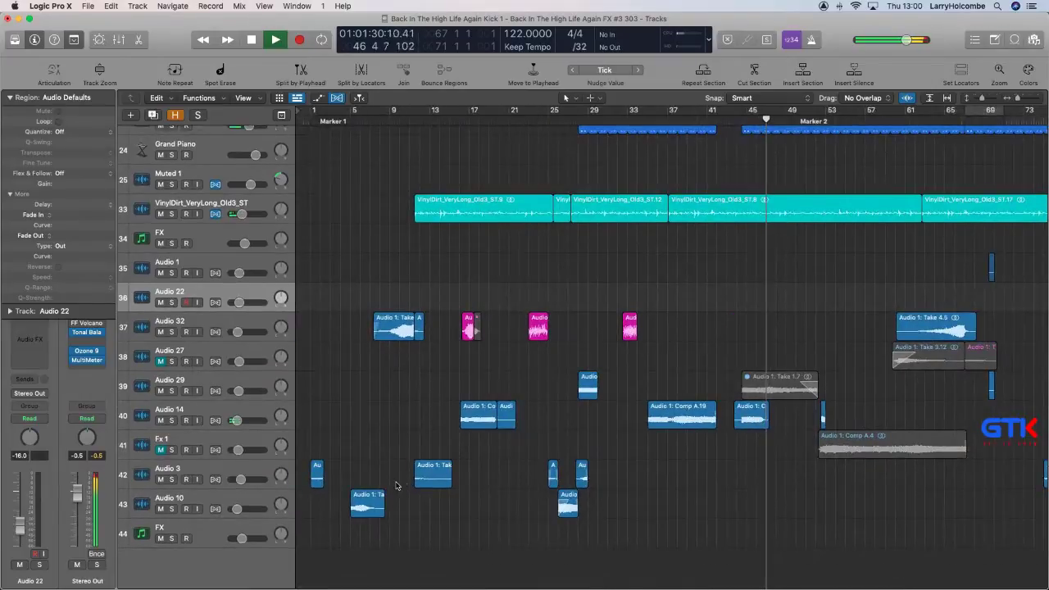
pyautogui.moveTo(368, 505); pyautogui.dragTo(758, 512)
pyautogui.moveTo(663, 450); pyautogui.dragTo(765, 495)
pyautogui.press('super+Up')
pyautogui.moveTo(652, 463); pyautogui.dragTo(681, 463)
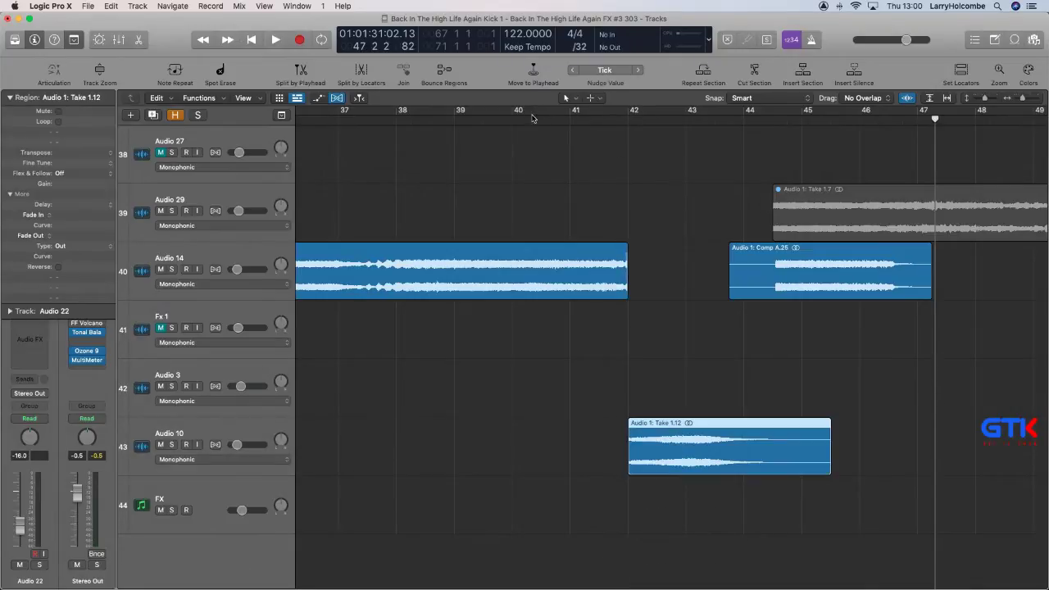
# Reverse the copied Audio 10 region at bar 42 and move it earlier so it ends at bar 44.
pyautogui.press('space')
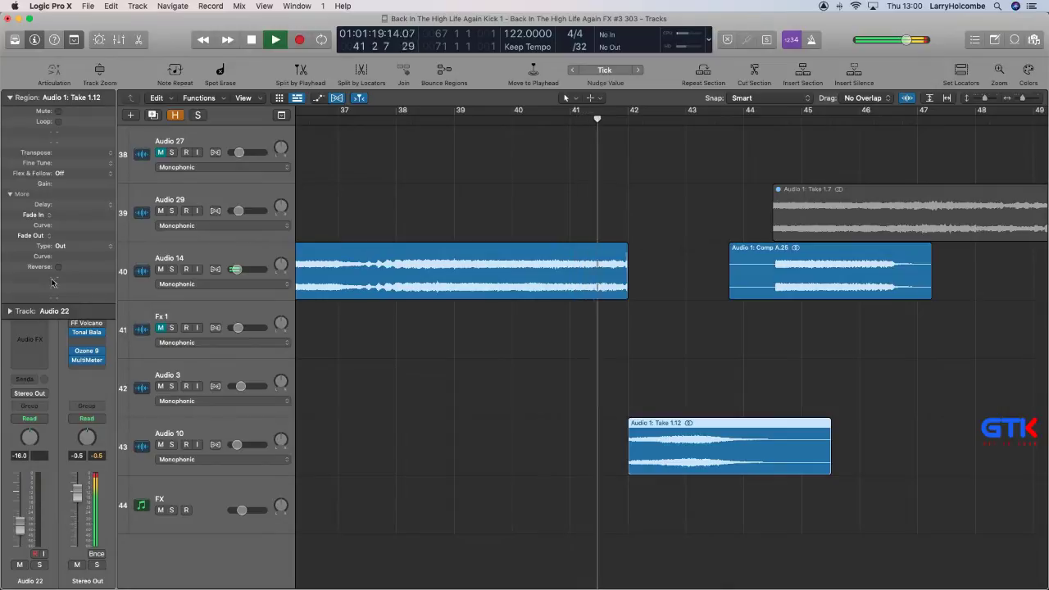
pyautogui.click(58, 267)
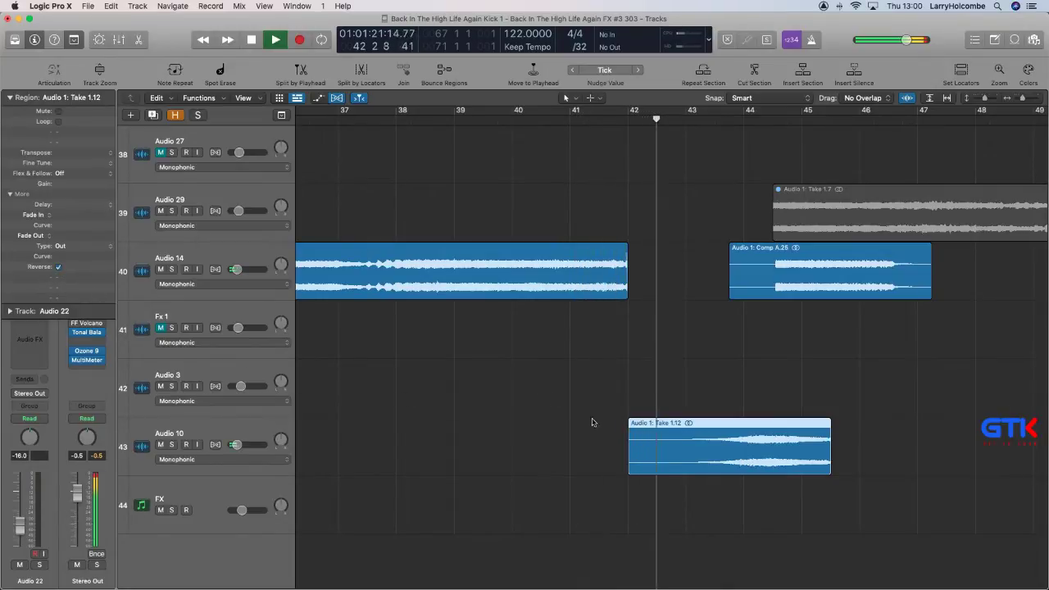
pyautogui.click(643, 435)
pyautogui.moveTo(645, 434); pyautogui.dragTo(641, 437)
pyautogui.moveTo(695, 456); pyautogui.dragTo(628, 465)
# Play from about bar 40 to check the reversed Audio 10 region against the full arrangement.
pyautogui.scroll(2, 550, 134)
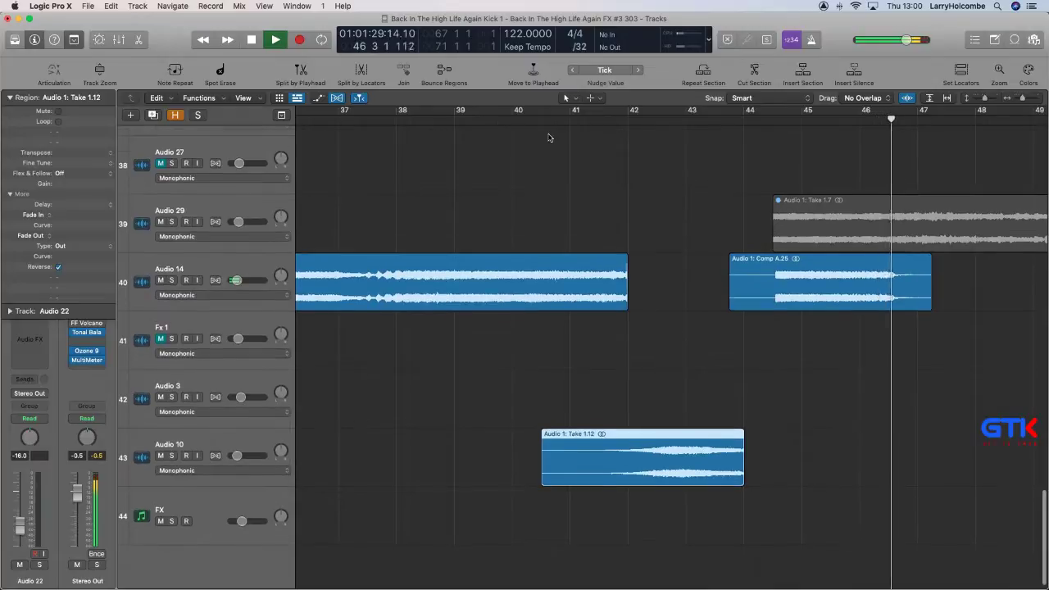
pyautogui.click(540, 121)
pyautogui.click(505, 124)
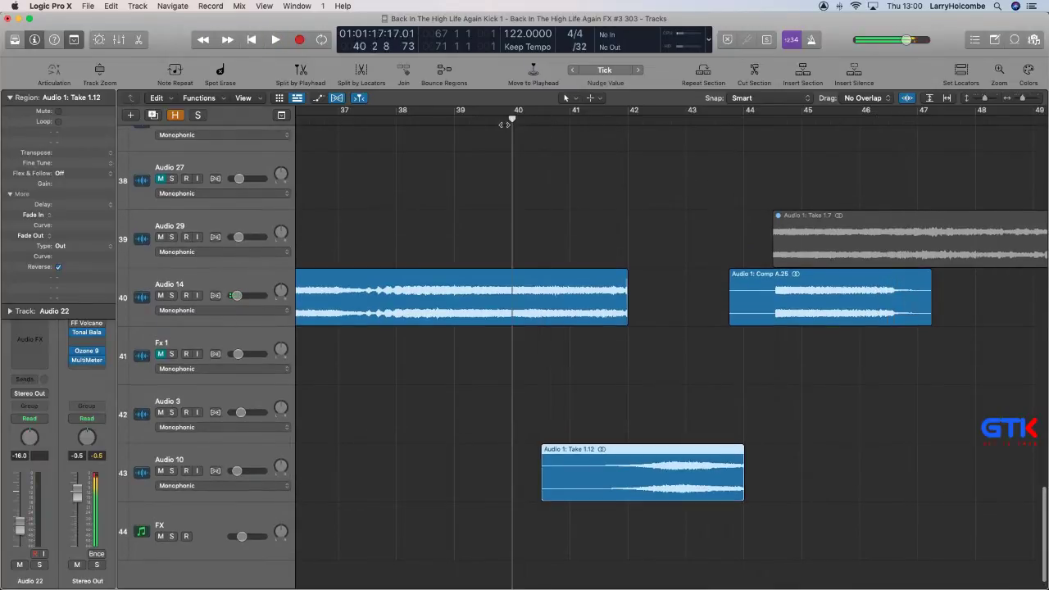
pyautogui.press('super+Up')
pyautogui.press('super+Up')
pyautogui.press('super+Up')
pyautogui.press('super+Up')
pyautogui.press('super+Up')
pyautogui.press('super+Up')
pyautogui.press('super+Up')
pyautogui.press('super+Up')
pyautogui.press('super+Up')
pyautogui.press('super+Left')
pyautogui.press('super+Left')
pyautogui.press('super+Left')
pyautogui.press('super+Left')
pyautogui.press('super+Left')
pyautogui.press('super+Left')
pyautogui.press('super+Left')
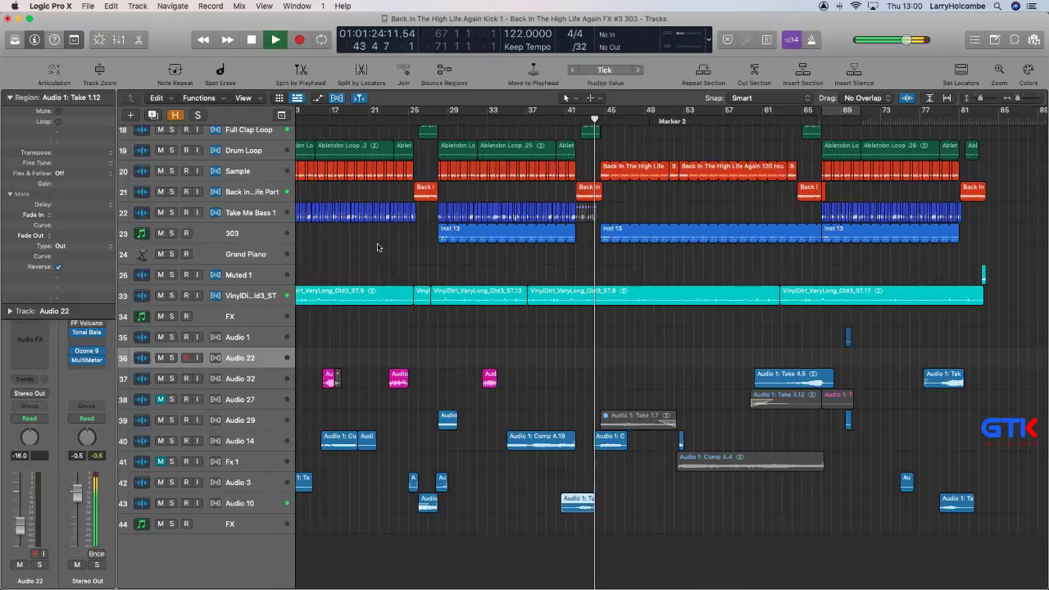
# Trim and reposition the reversed Audio 10 region to run from about bar 42 to bar 44, with a fade-in of 953.
pyautogui.moveTo(529, 391); pyautogui.dragTo(713, 549)
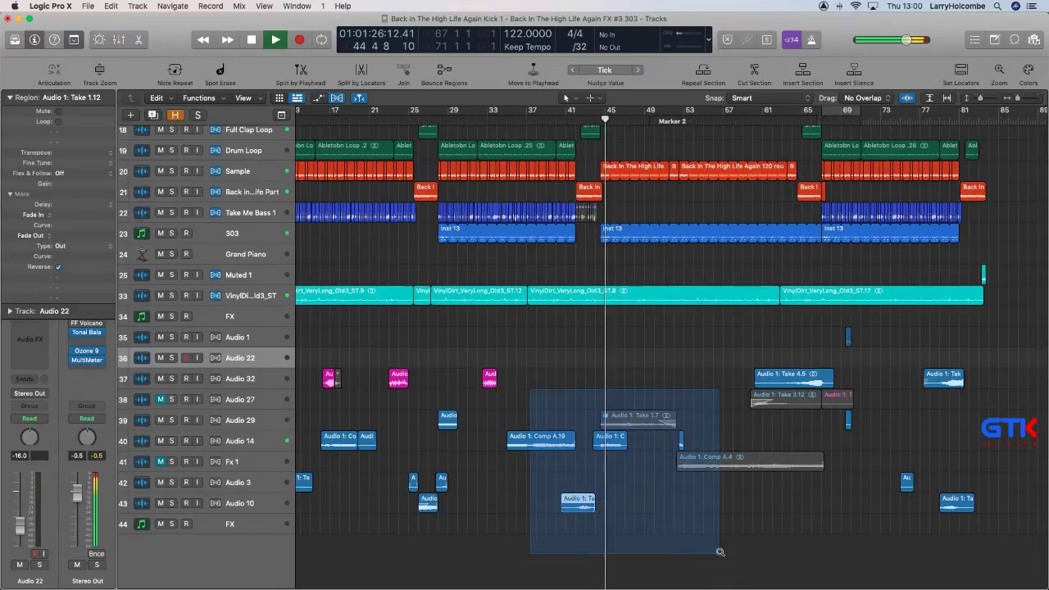
pyautogui.moveTo(470, 463); pyautogui.dragTo(497, 462)
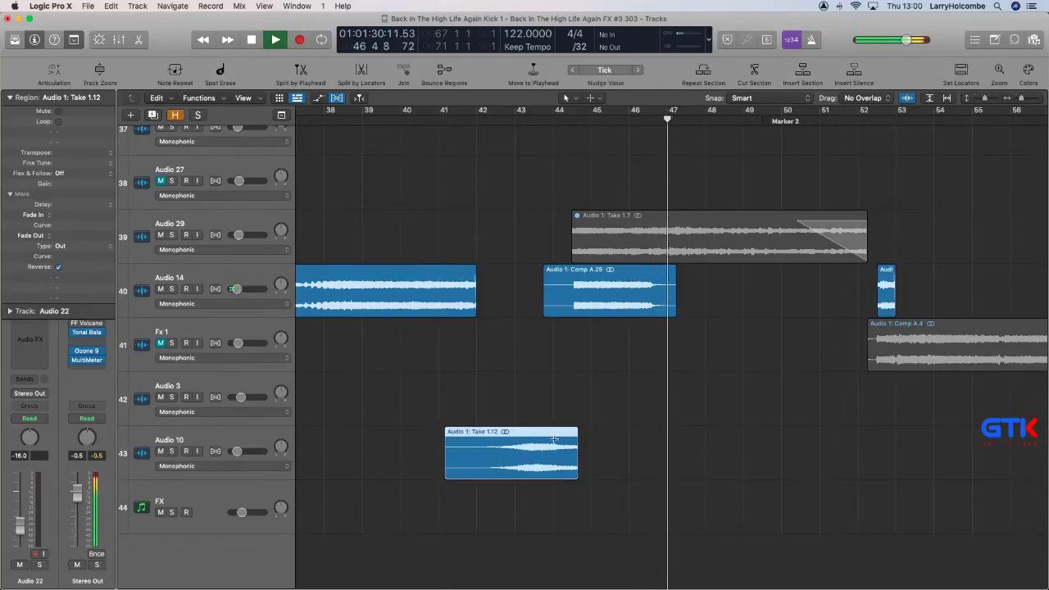
pyautogui.click(418, 119)
pyautogui.moveTo(466, 451); pyautogui.dragTo(476, 474)
pyautogui.press('super+Up')
pyautogui.press('super+Up')
pyautogui.press('super+Up')
pyautogui.press('super+Up')
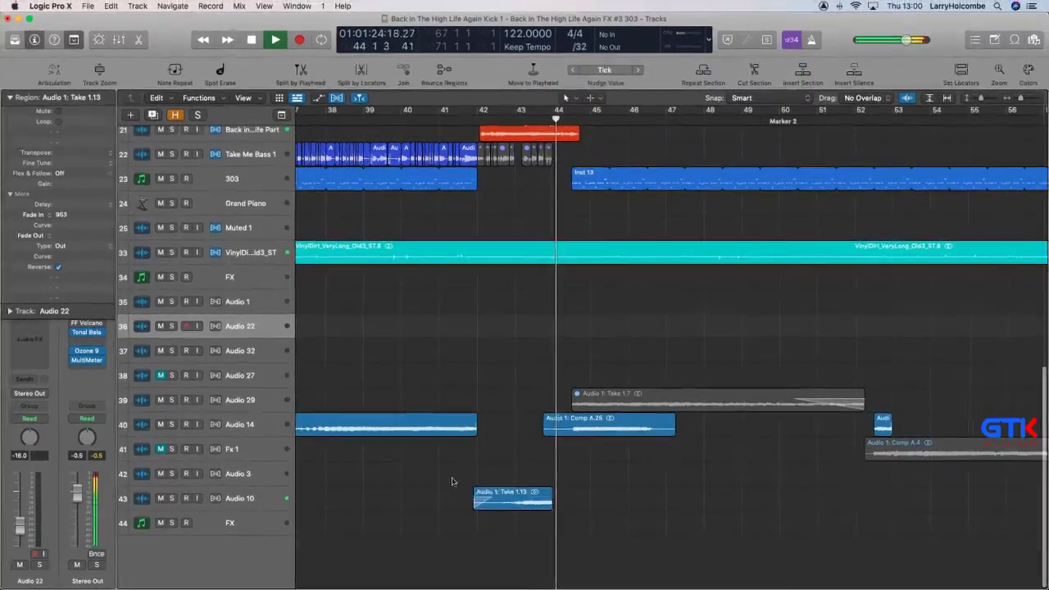
# Move the reversed Audio 10 region half a bar later so it ends midway through bar 44, and play from bar 41 to check it.
pyautogui.moveTo(435, 345); pyautogui.dragTo(666, 546)
pyautogui.press('space')
pyautogui.moveTo(571, 466); pyautogui.dragTo(628, 467)
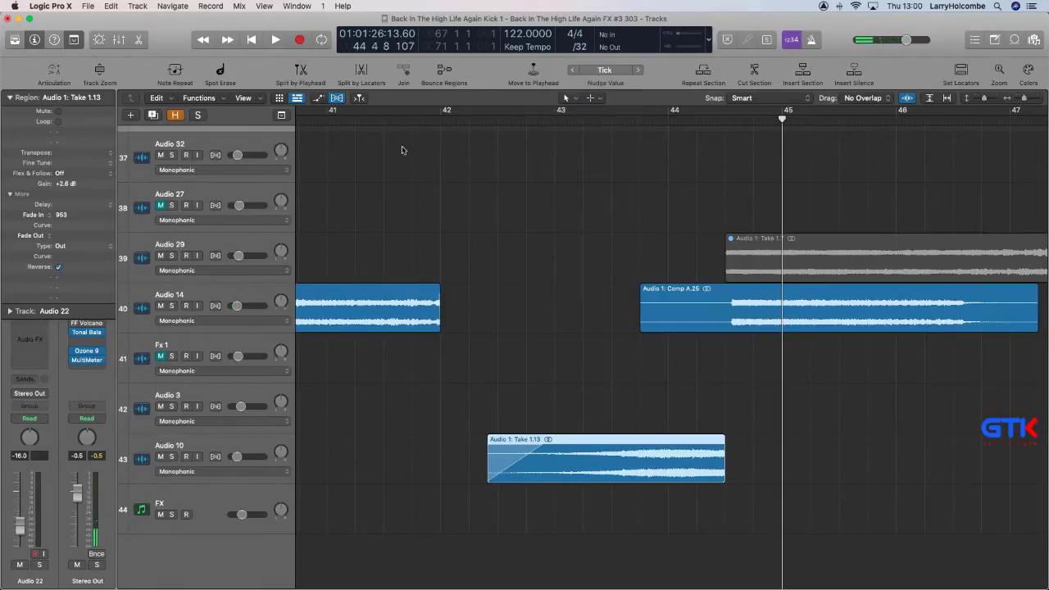
pyautogui.click(383, 115)
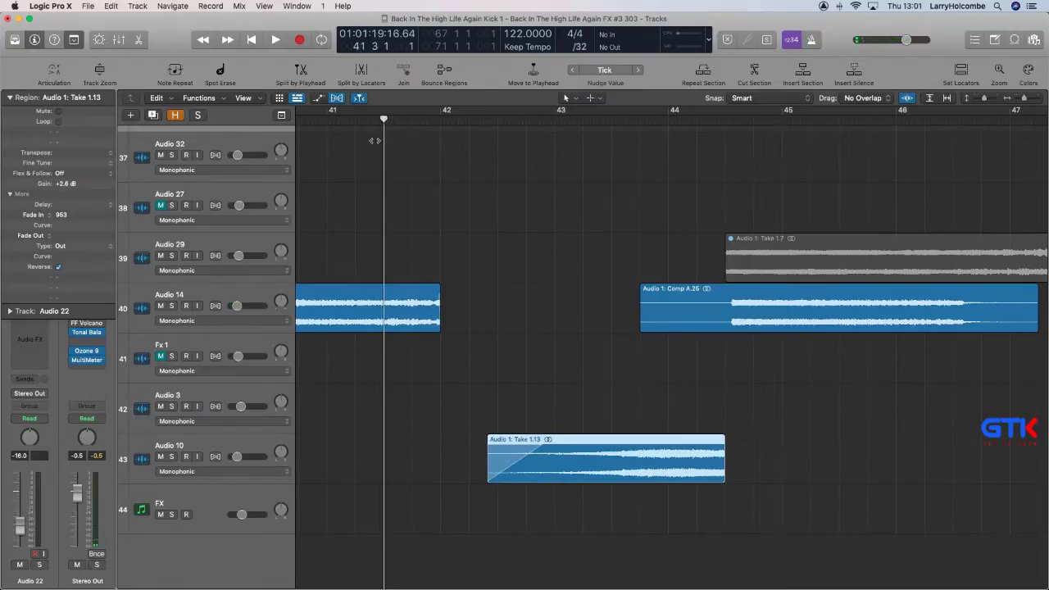
pyautogui.press('space')
pyautogui.press('z')
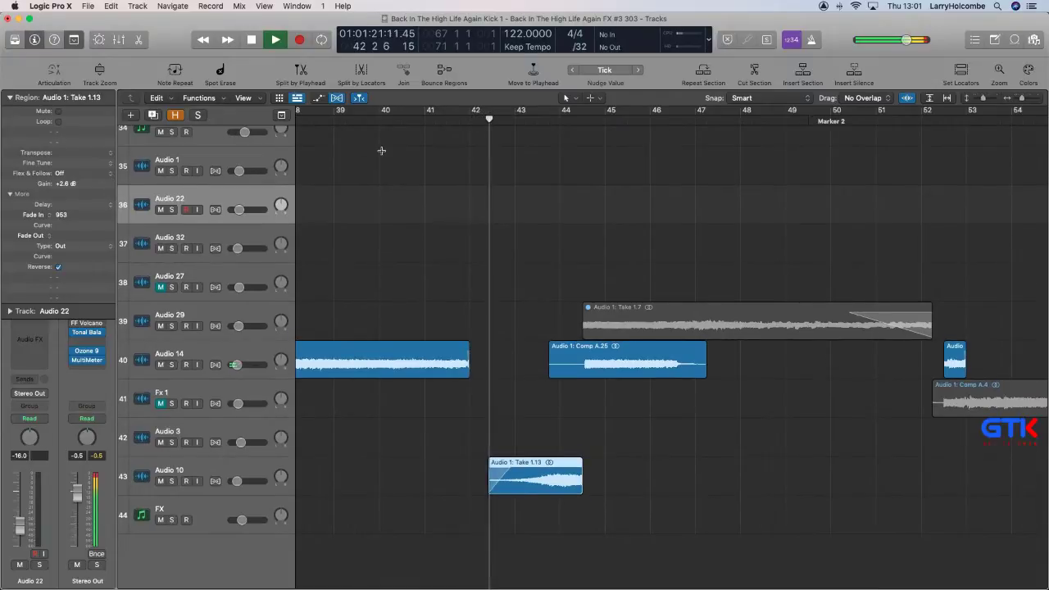
# Copy the reversed Audio 10 region from bar 42 to bar 65 on the same track so it ends at bar 67.
pyautogui.scroll(-6, 381, 151)
pyautogui.scroll(-3, 392, 138)
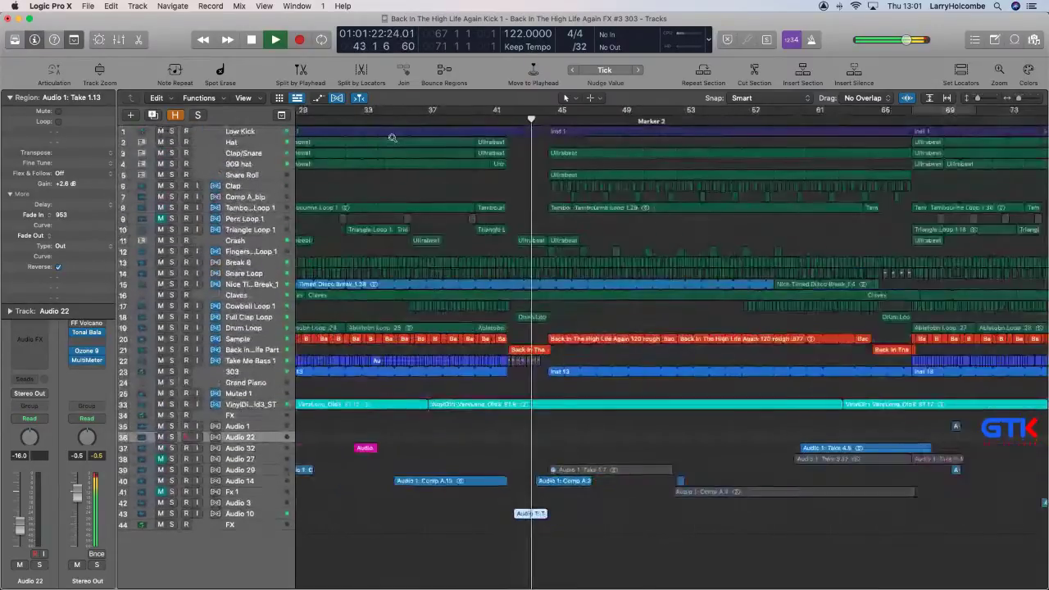
pyautogui.scroll(-4, 392, 138)
pyautogui.click(351, 181)
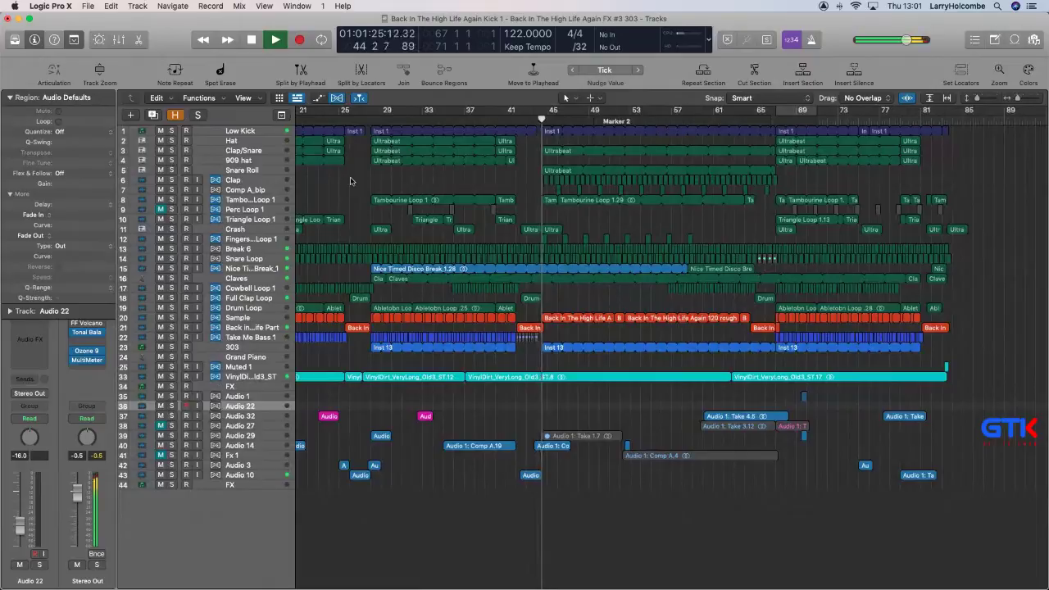
pyautogui.hscroll(-3, 513, 347)
pyautogui.scroll(-2, 565, 342)
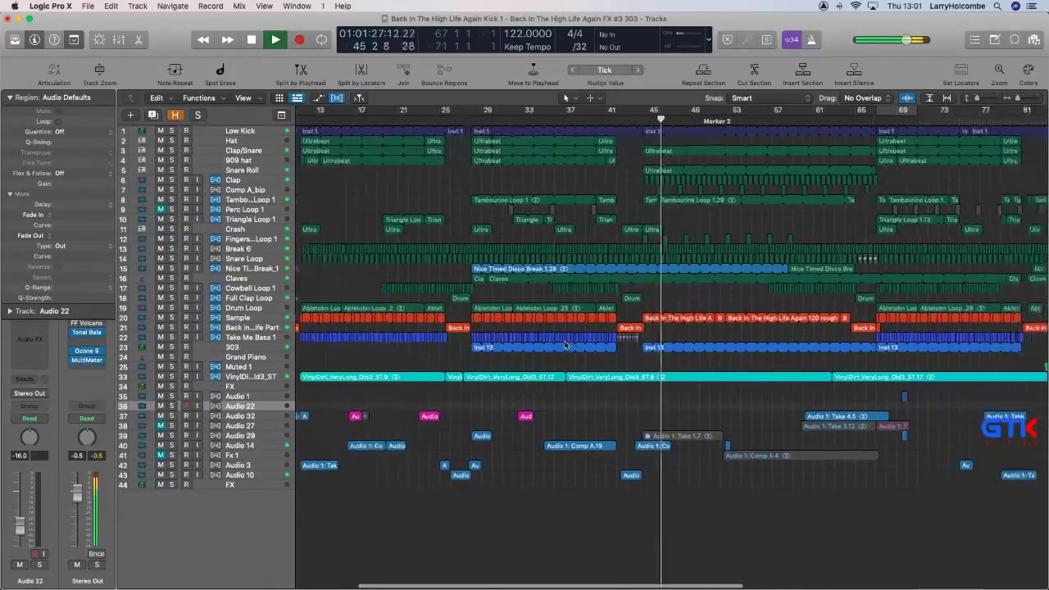
pyautogui.moveTo(544, 326); pyautogui.dragTo(960, 578)
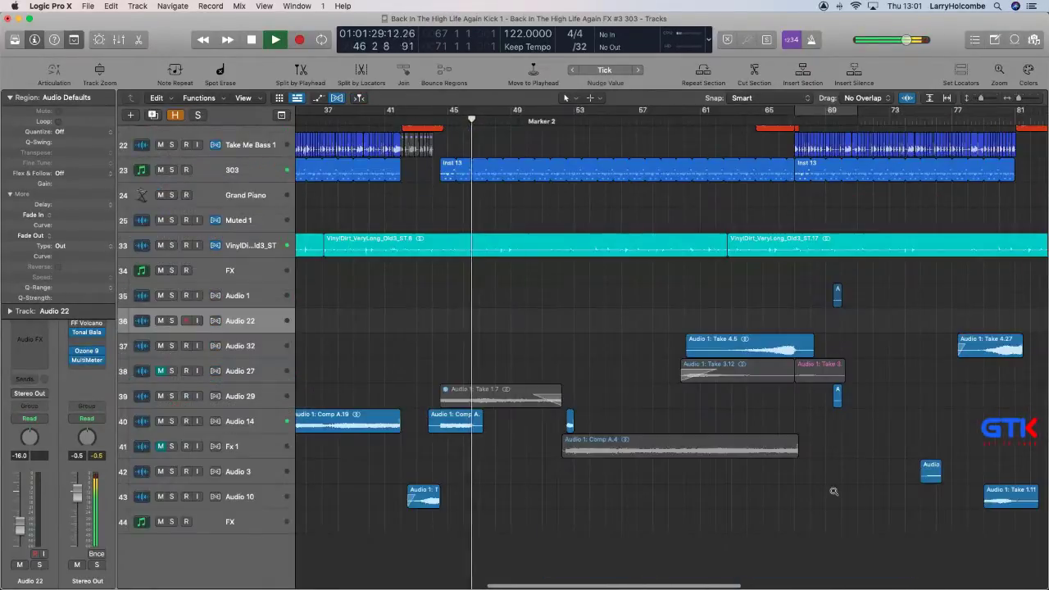
pyautogui.moveTo(425, 497); pyautogui.dragTo(782, 501)
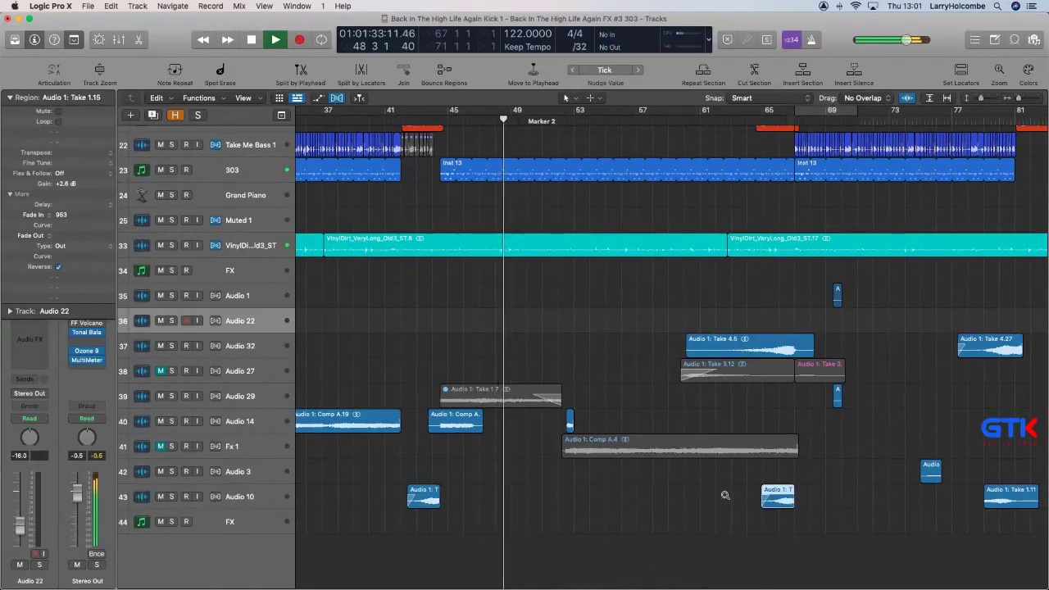
# Replace the 303 track's cutoff automation points between about bars 46 and 64 with a single upward curve.
pyautogui.keyDown('ctrl'); pyautogui.keyDown('alt'); pyautogui.click(726, 495); pyautogui.keyUp('alt'); pyautogui.keyUp('ctrl')
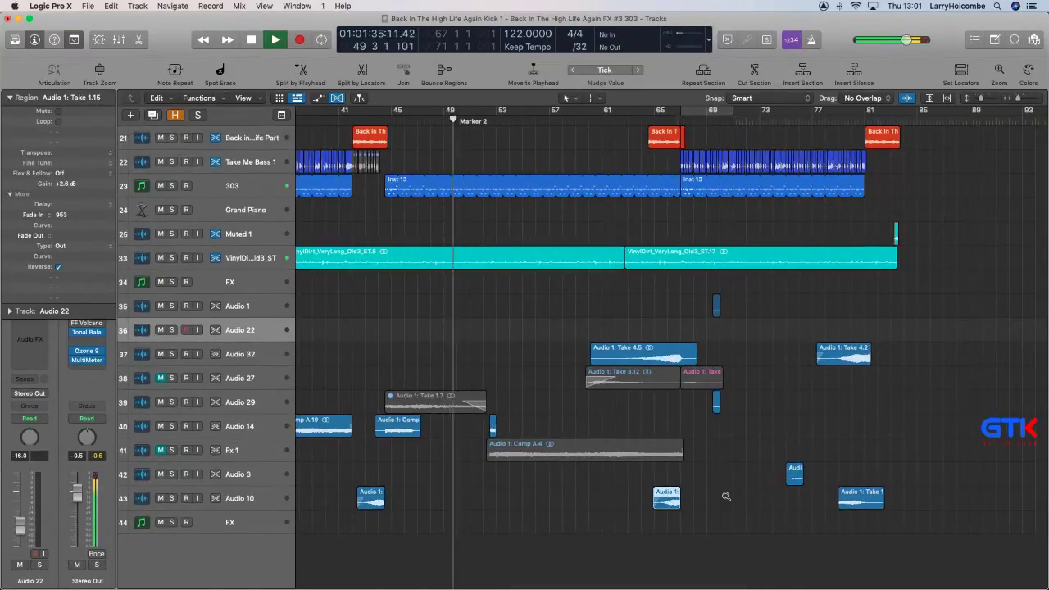
pyautogui.keyDown('ctrl'); pyautogui.keyDown('alt'); pyautogui.click(726, 497); pyautogui.keyUp('alt'); pyautogui.keyUp('ctrl')
pyautogui.scroll(8, 705, 493)
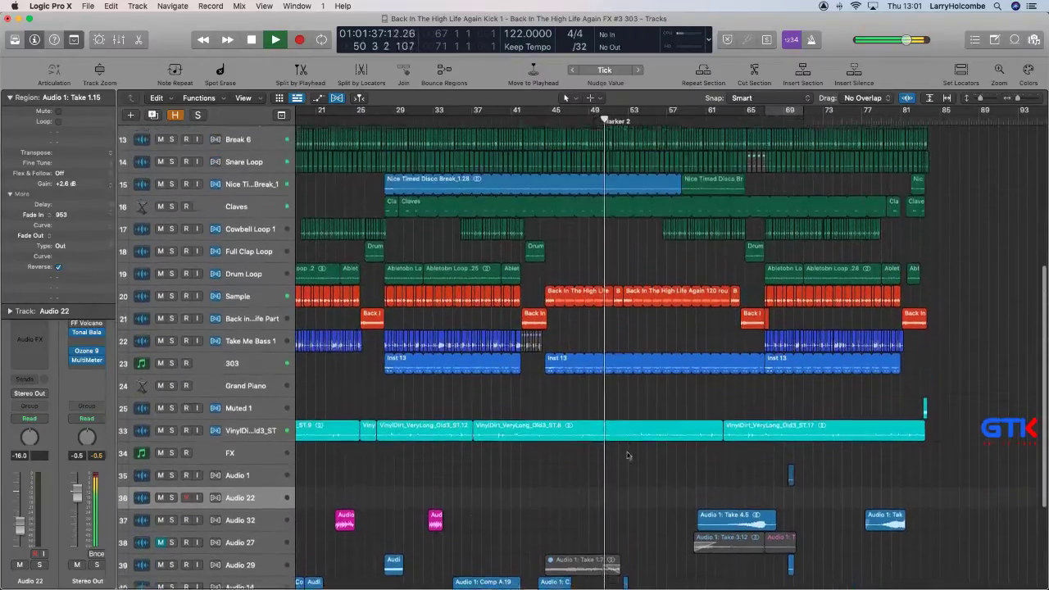
pyautogui.scroll(12, 349, 305)
pyautogui.scroll(-10, 314, 306)
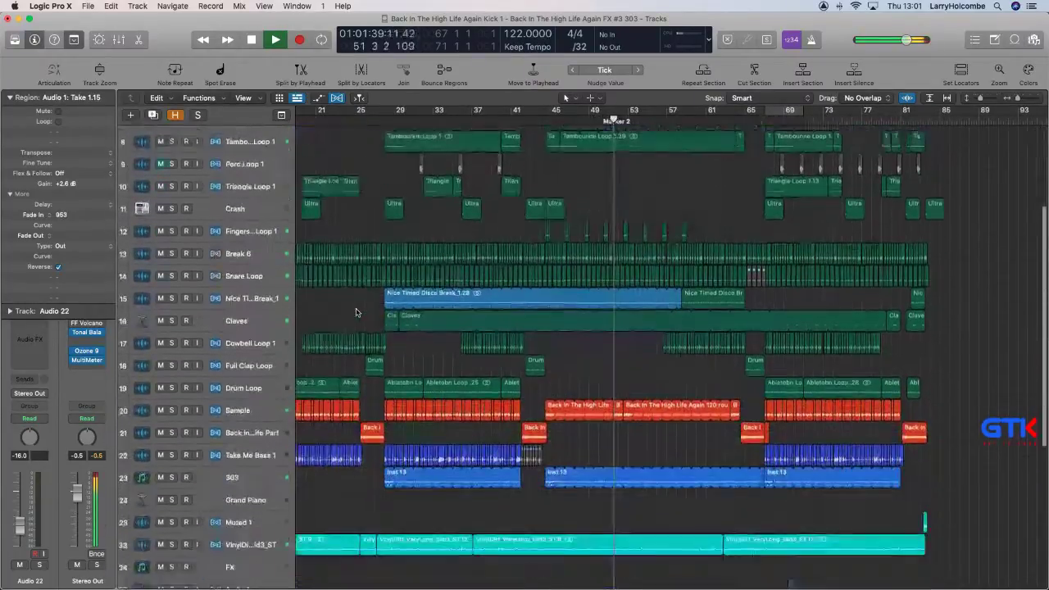
pyautogui.click(233, 429)
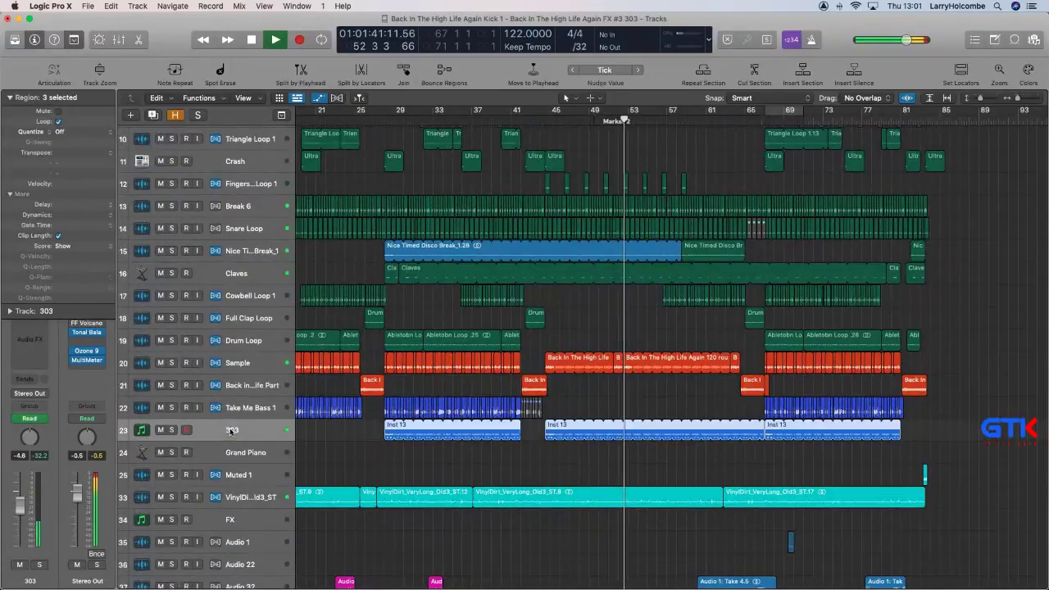
pyautogui.press('a')
pyautogui.moveTo(467, 355); pyautogui.dragTo(757, 540)
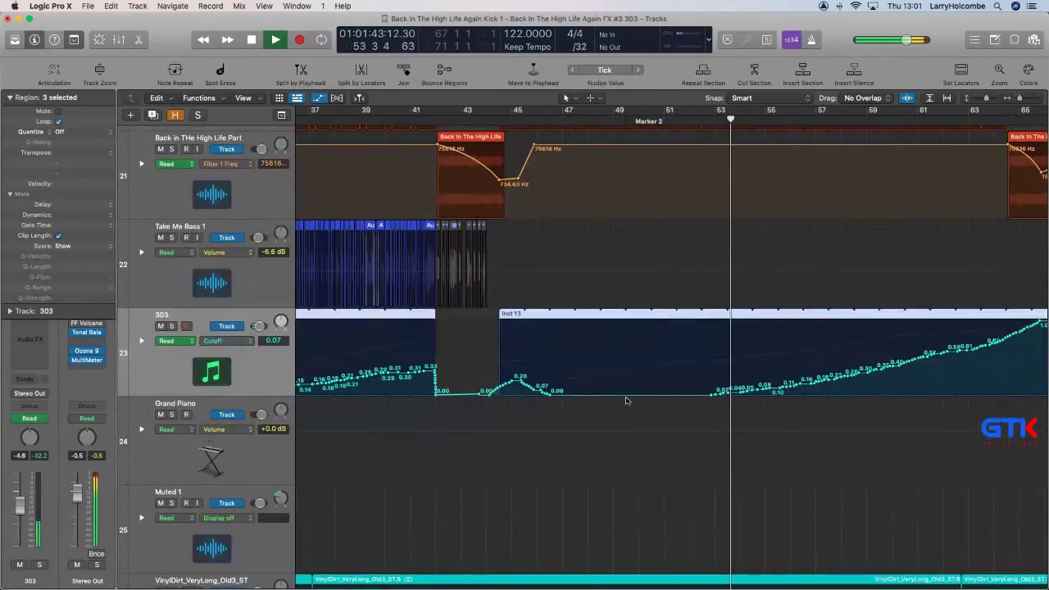
pyautogui.hscroll(3, 594, 398)
pyautogui.scroll(-2, 878, 342)
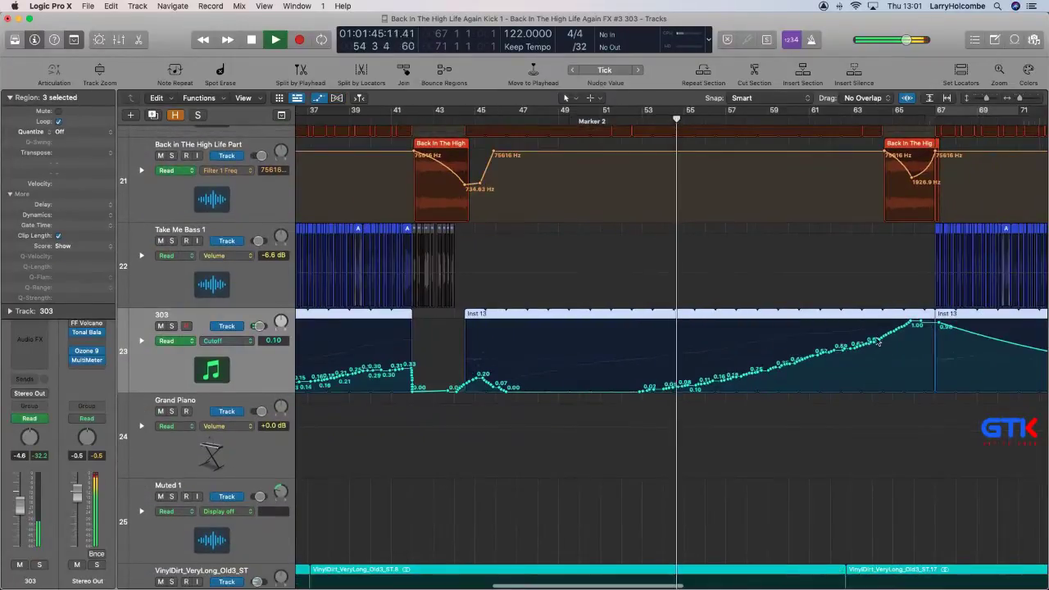
pyautogui.moveTo(874, 344)
pyautogui.mouseDown()
pyautogui.moveTo(799, 365)
pyautogui.moveTo(506, 391)
pyautogui.mouseUp()
pyautogui.moveTo(713, 373); pyautogui.dragTo(712, 385)
# Play from bar 44, move the start of the 303 cutoff curve back to the Inst 13 region's beginning, and hide the automation.
pyautogui.click(465, 120)
pyautogui.press('space')
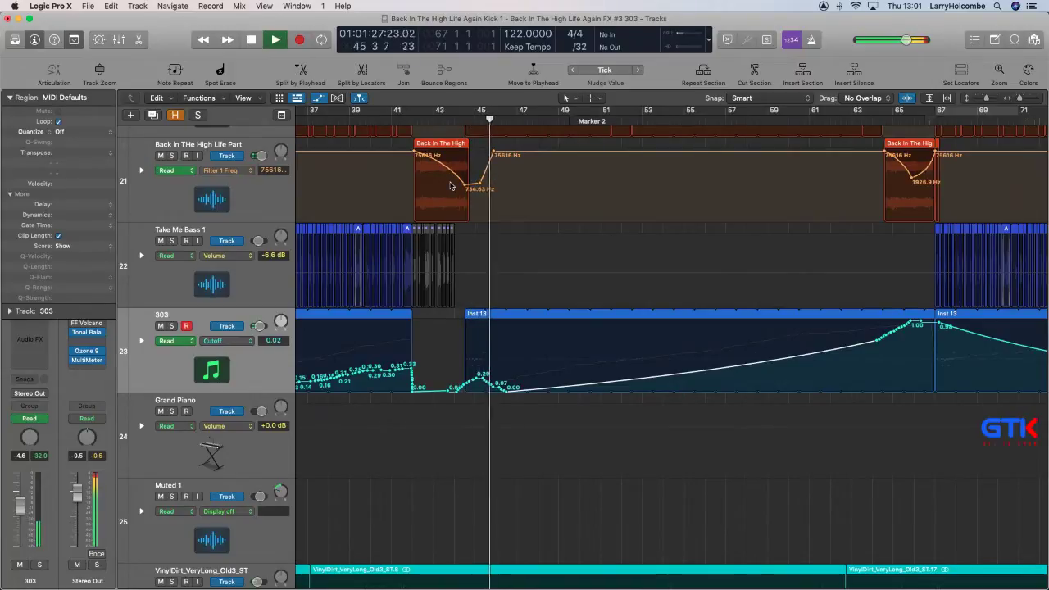
pyautogui.moveTo(508, 388); pyautogui.dragTo(465, 389)
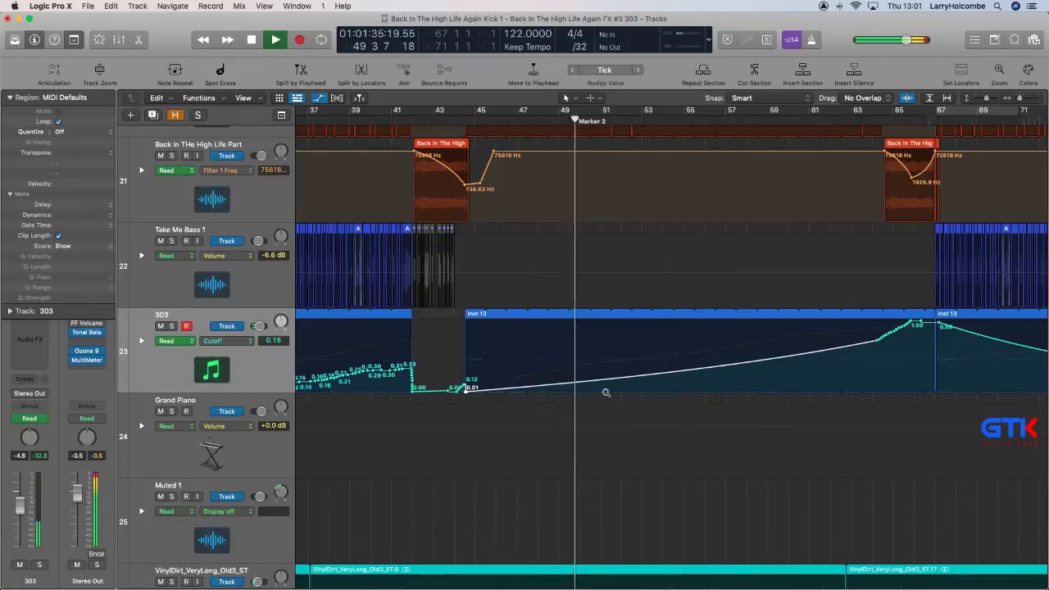
pyautogui.keyDown('ctrl'); pyautogui.keyDown('alt'); pyautogui.click(604, 392); pyautogui.keyUp('alt'); pyautogui.keyUp('ctrl')
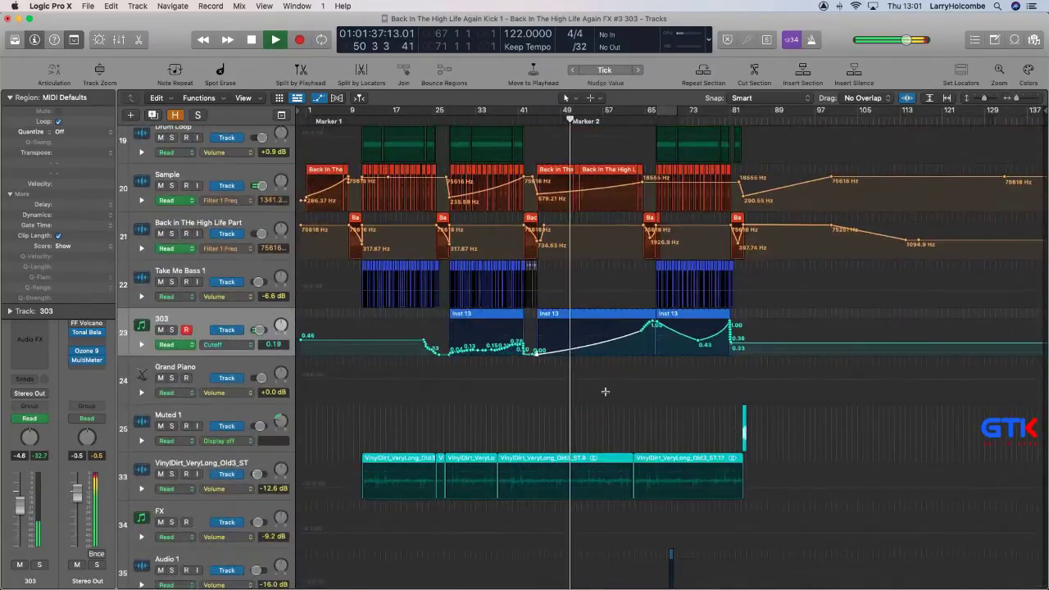
pyautogui.press('a')
pyautogui.press('super+Up')
pyautogui.press('super+Up')
pyautogui.press('super+Up')
pyautogui.press('Up')
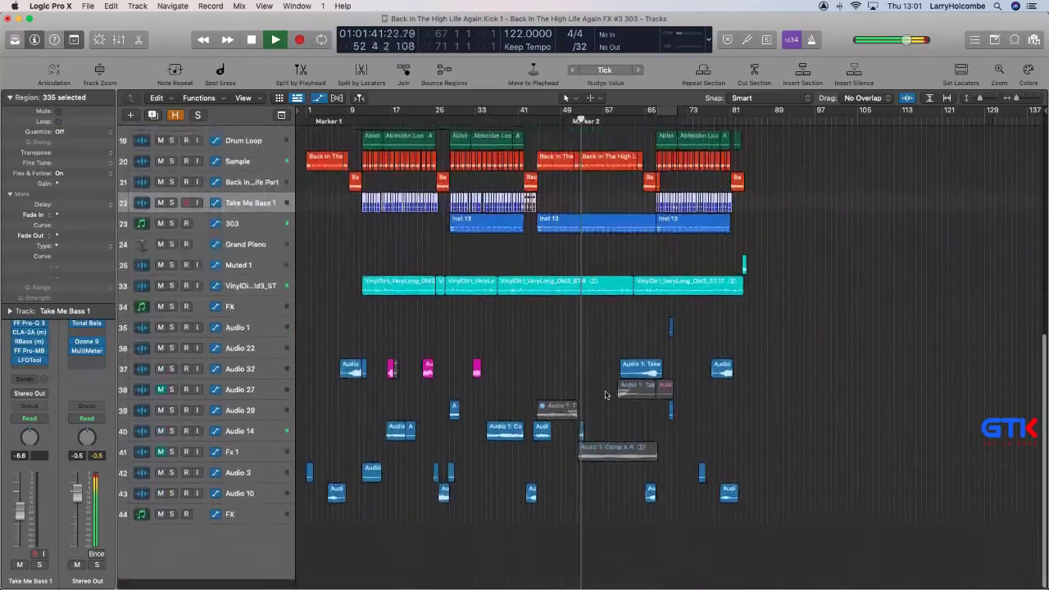
# Hide Flex editing and cut a half-bar slice at bar 61 out of the Sample track's looped region.
pyautogui.click(336, 158)
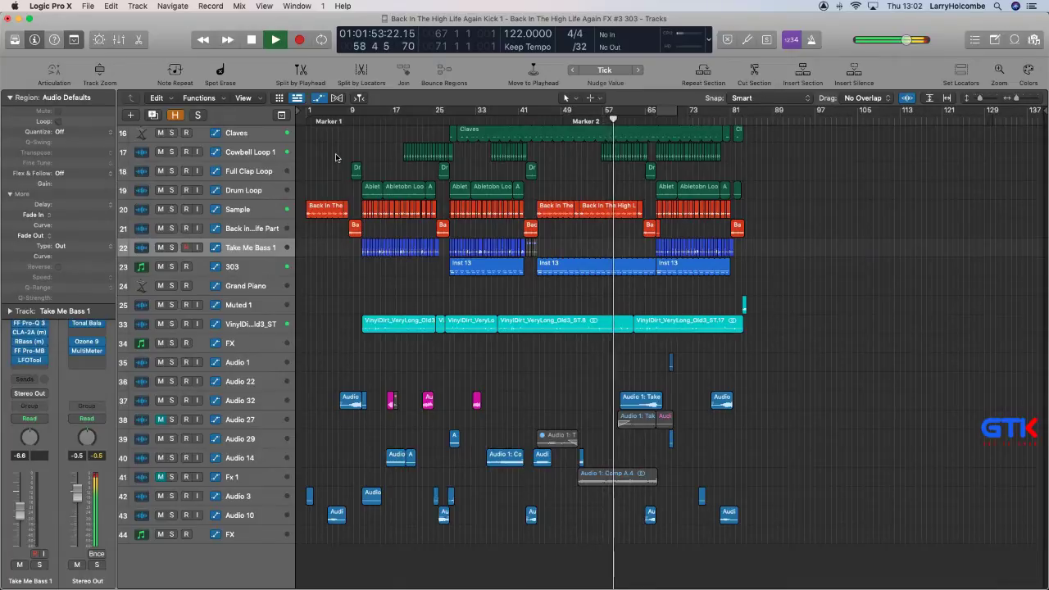
pyautogui.moveTo(576, 163); pyautogui.dragTo(772, 304)
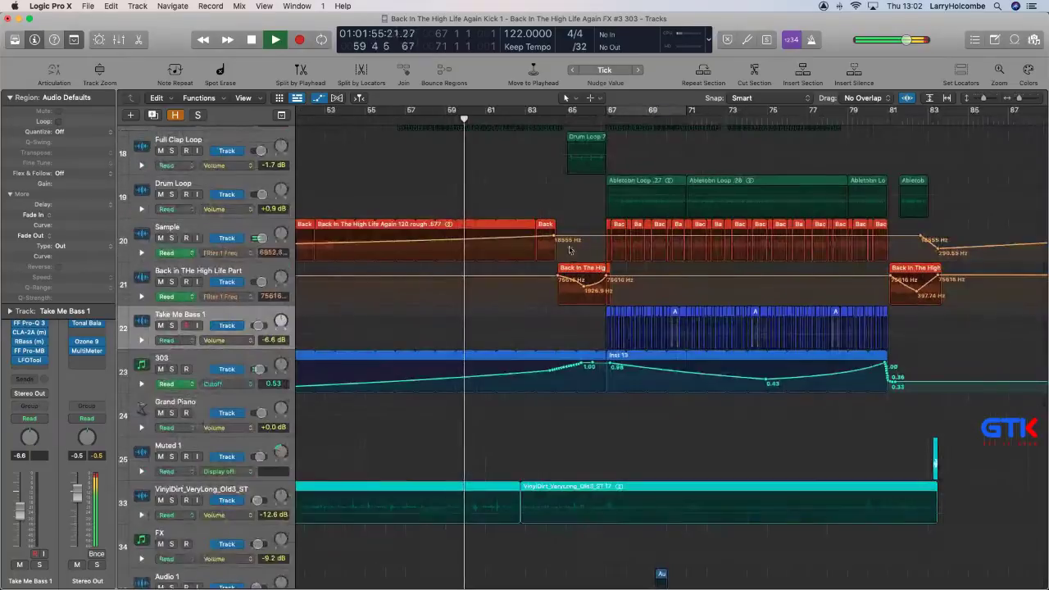
pyautogui.moveTo(426, 189); pyautogui.dragTo(584, 276)
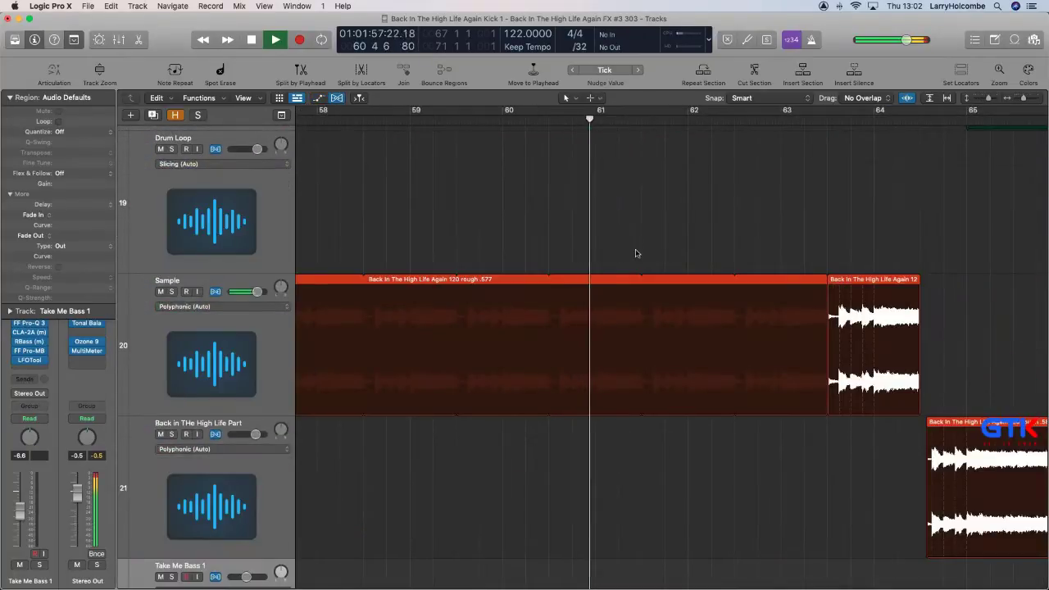
pyautogui.press('space')
pyautogui.press('super+f')
pyautogui.moveTo(597, 282); pyautogui.dragTo(643, 290)
pyautogui.click(623, 291)
# Try deleting the Sample region after the half-bar slice at bar 61 and looping the slice up to bar 63.5.
pyautogui.click(666, 283)
pyautogui.press('Delete')
pyautogui.click(543, 205)
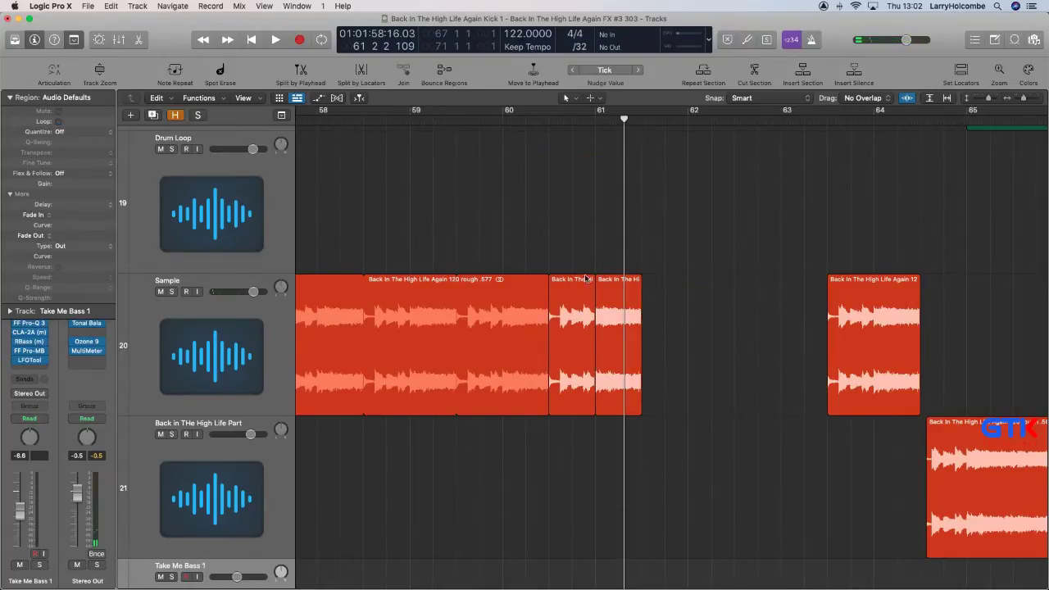
pyautogui.press('l')
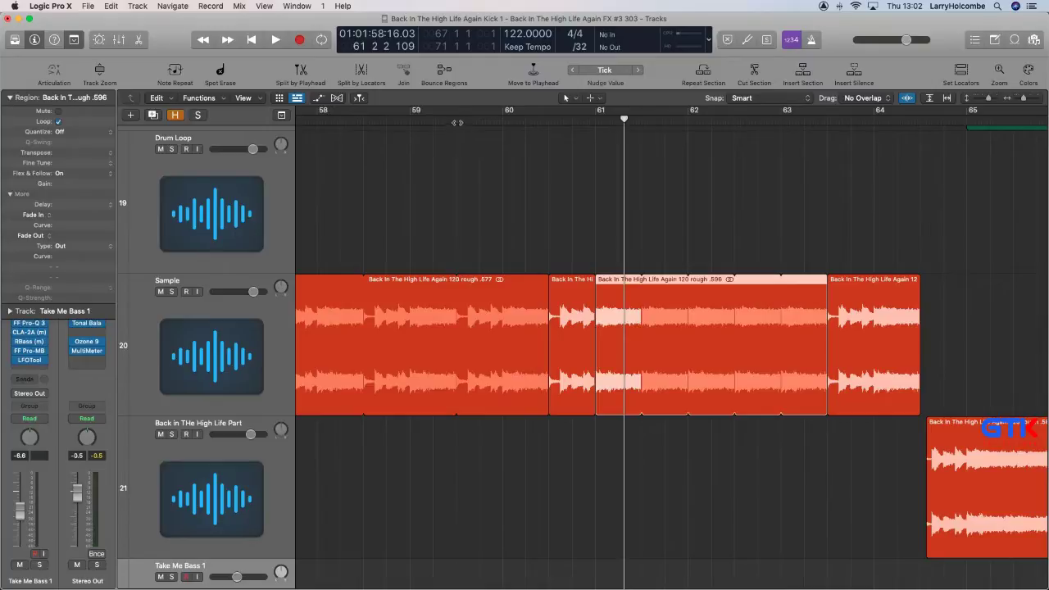
# Play from about bar 59 to check the looped half-bar Sample slice against the other tracks.
pyautogui.click(414, 155)
pyautogui.press('space')
pyautogui.press('super+Up')
pyautogui.press('super+Up')
pyautogui.press('super+Up')
pyautogui.press('super+Up')
pyautogui.press('super+Up')
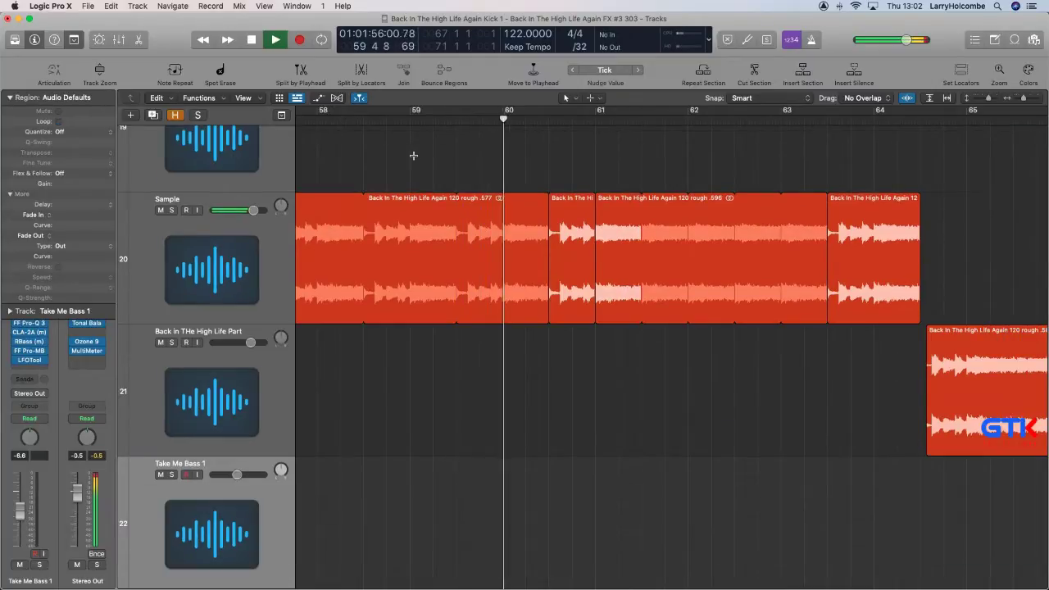
pyautogui.press('super+Left')
pyautogui.press('super+Up')
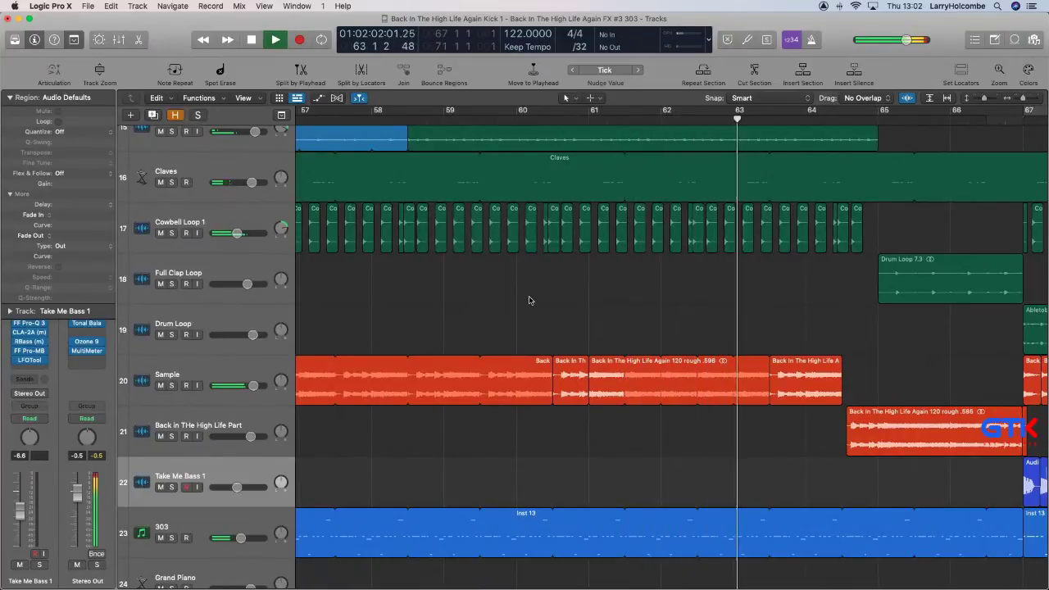
# Undo the loop and the deletion on the Sample track, and replay the passage from about bar 59.
pyautogui.press('super+z')
pyautogui.press('super+z')
pyautogui.click(523, 123)
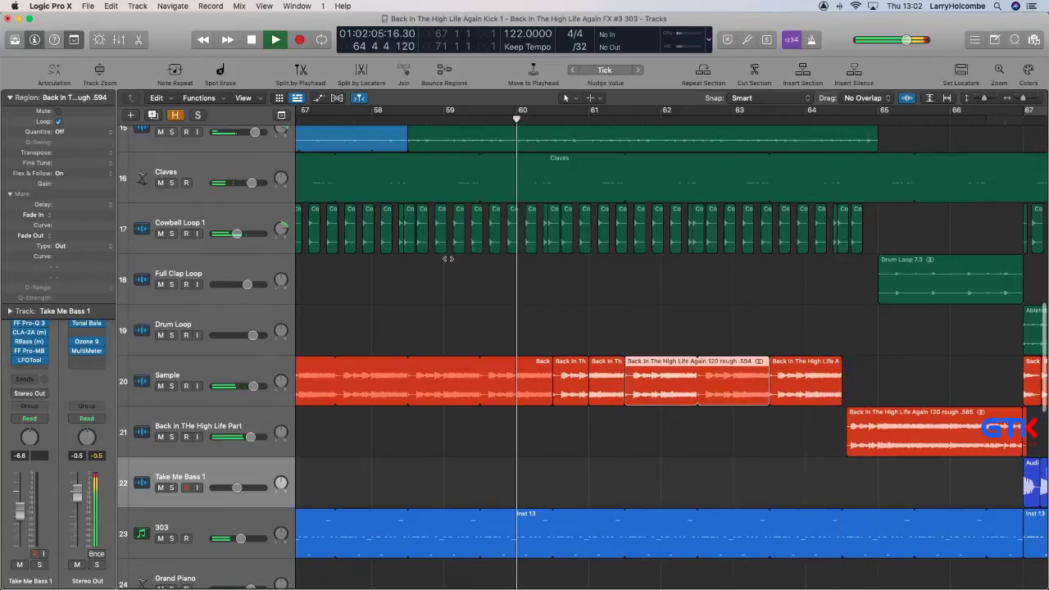
pyautogui.click(453, 308)
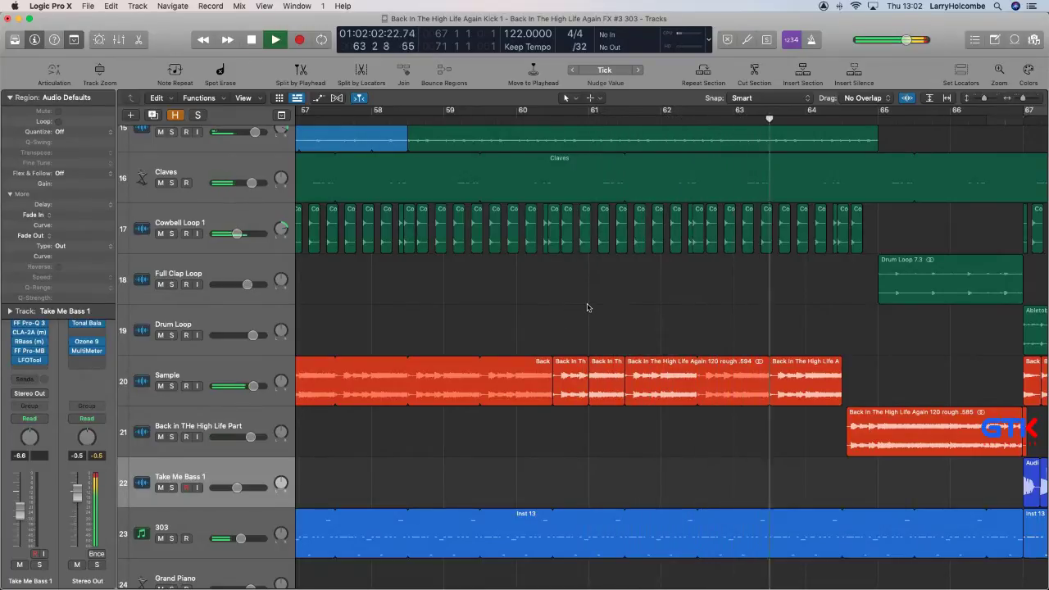
# Cut a half-bar Sample slice at bar 62 and delete the region between it and bar 63.5, erasing its automation.
pyautogui.hscroll(-1, 662, 309)
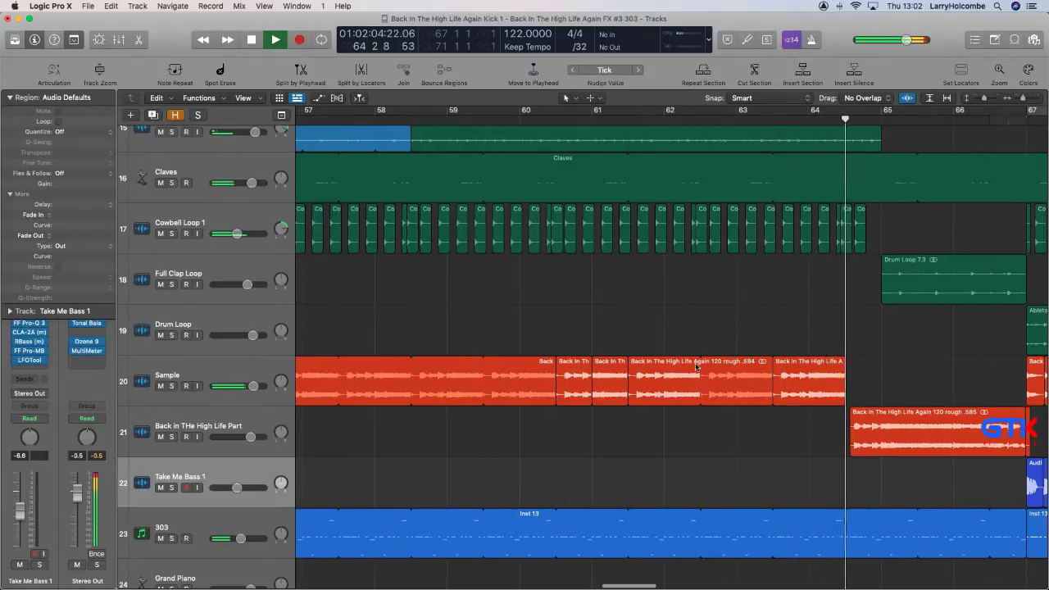
pyautogui.click(601, 118)
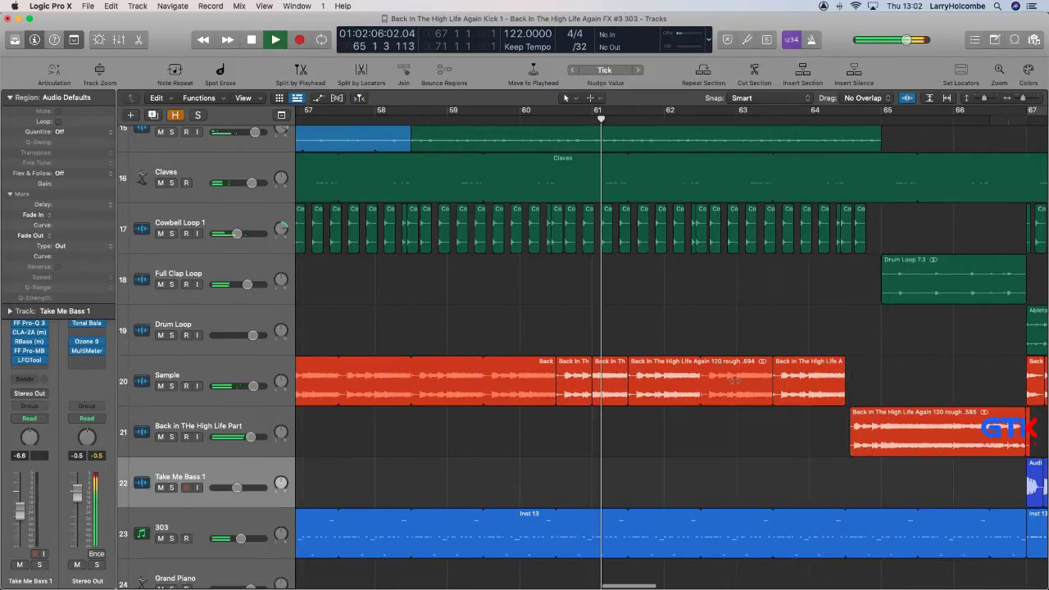
pyautogui.moveTo(664, 364); pyautogui.dragTo(700, 372)
pyautogui.click(689, 371)
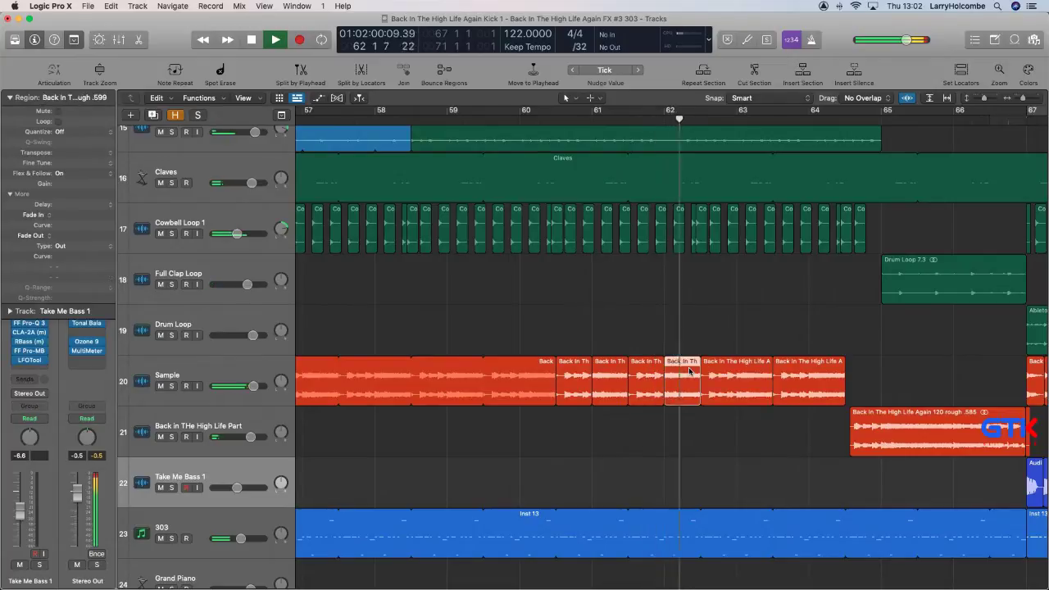
pyautogui.click(746, 374)
pyautogui.press('BackSpace')
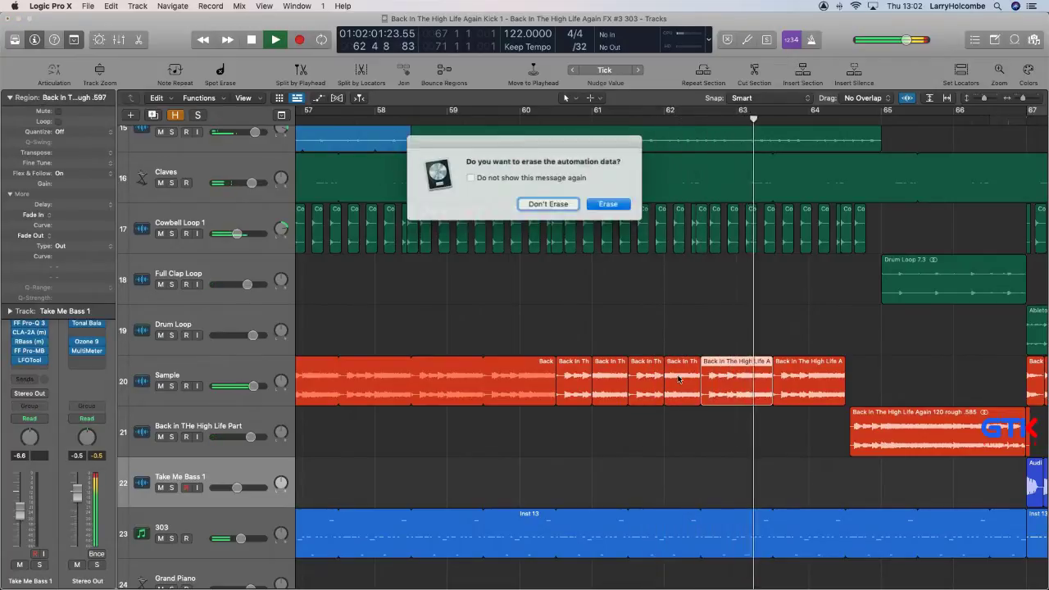
pyautogui.click(606, 203)
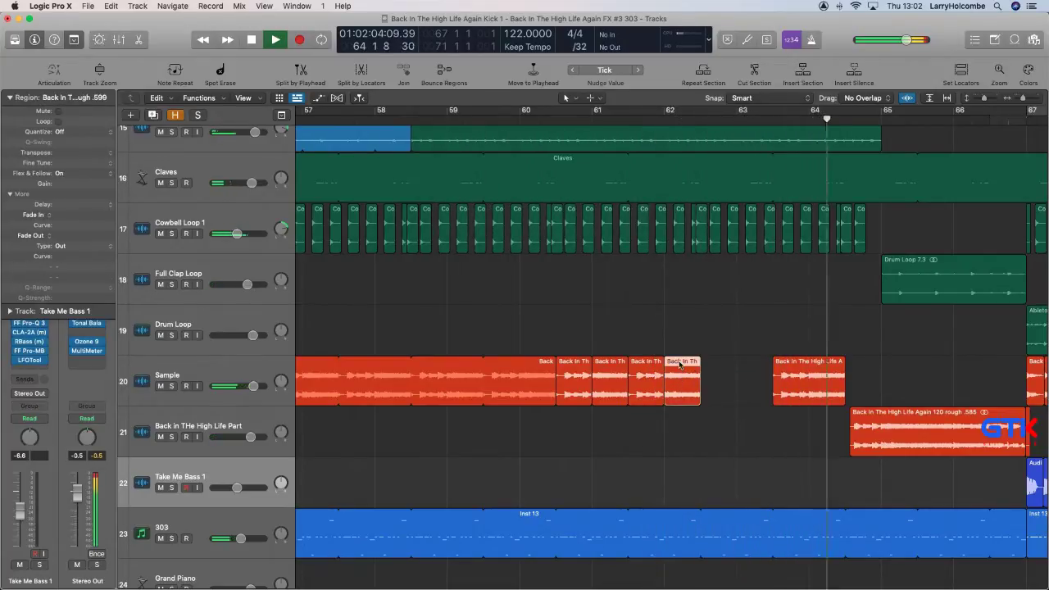
# Loop the half-bar Sample slice at bar 62 and delete the region starting at bar 63.5, erasing its automation.
pyautogui.click(797, 371)
pyautogui.press('Delete')
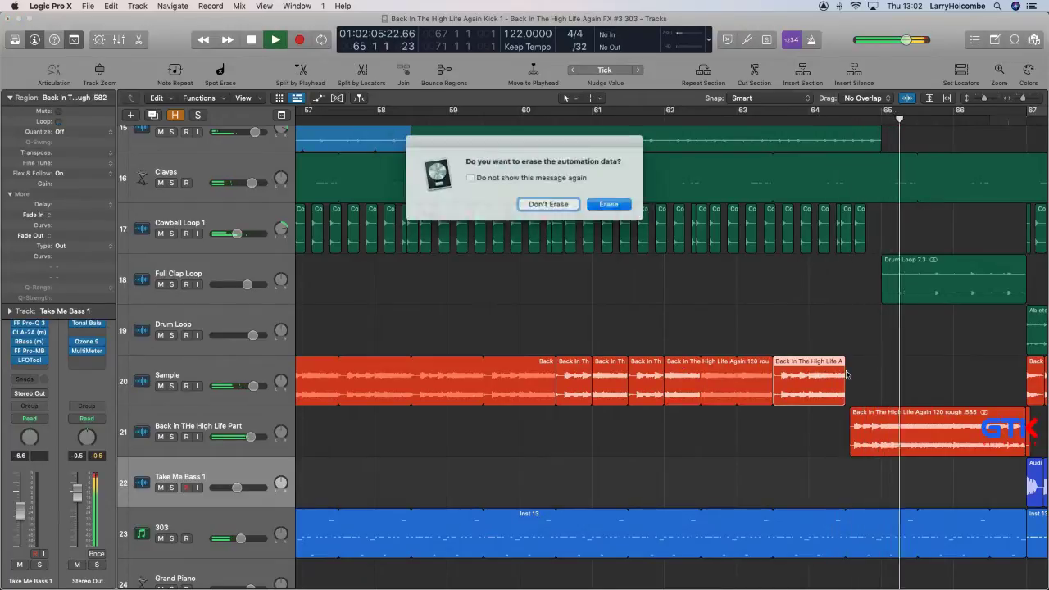
pyautogui.click(606, 203)
# Delete the Sample track's looped material between about bars 64.5 and 65.4, erasing its automation.
pyautogui.moveTo(848, 364); pyautogui.dragTo(908, 364)
pyautogui.press('Delete')
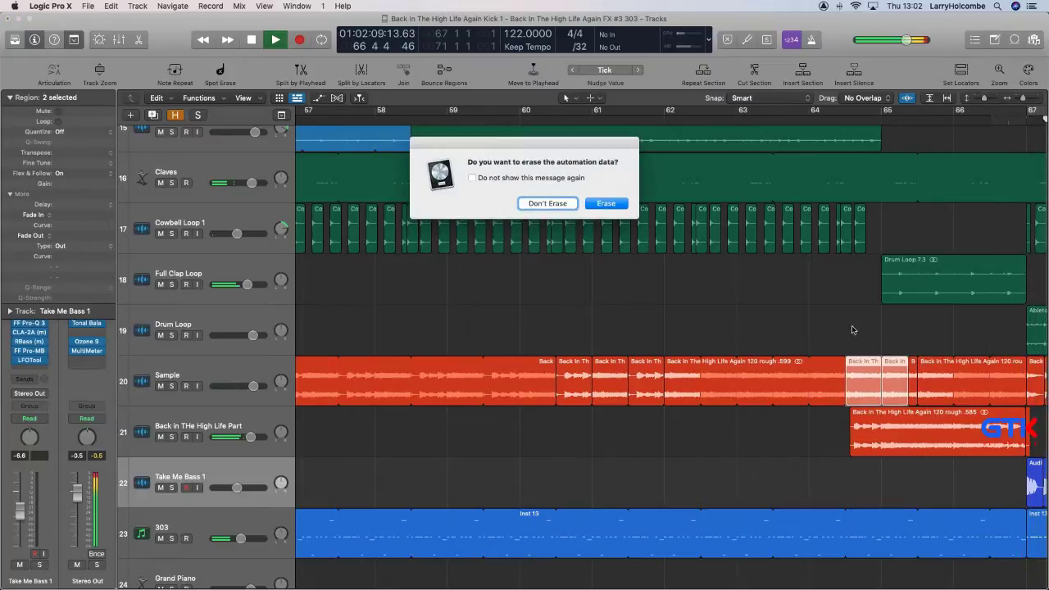
pyautogui.click(607, 203)
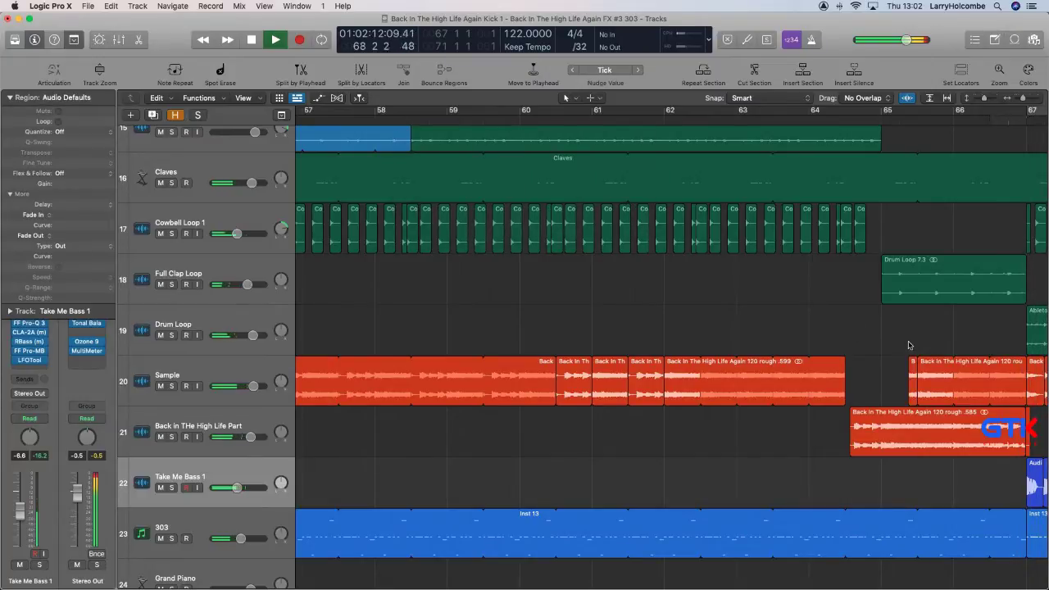
# Delete the remaining Sample regions between about bars 65.4 and 67, erasing their automation.
pyautogui.moveTo(910, 362); pyautogui.dragTo(927, 373)
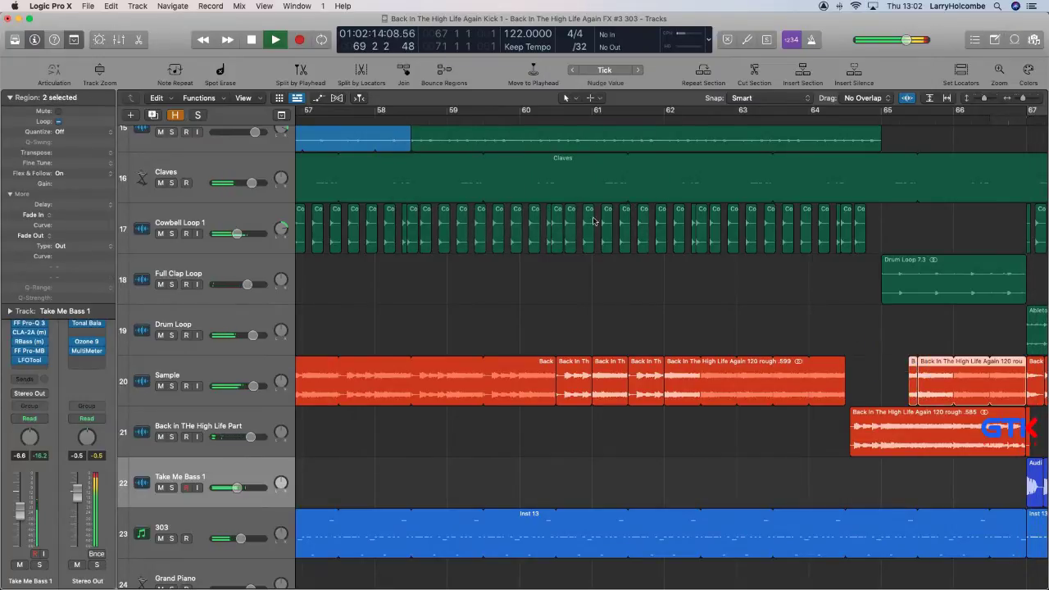
pyautogui.press('Delete')
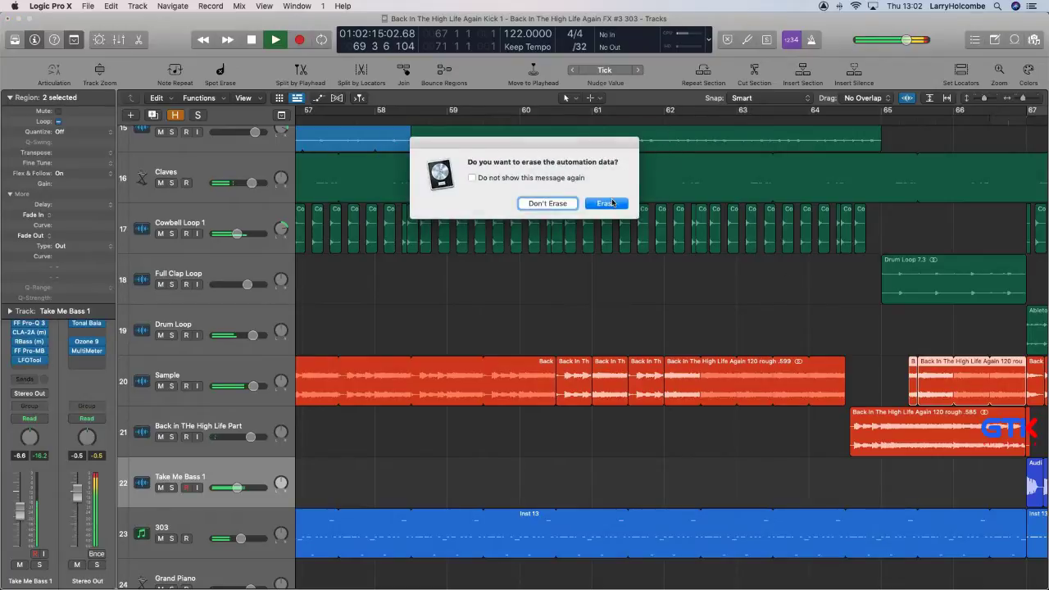
pyautogui.click(608, 204)
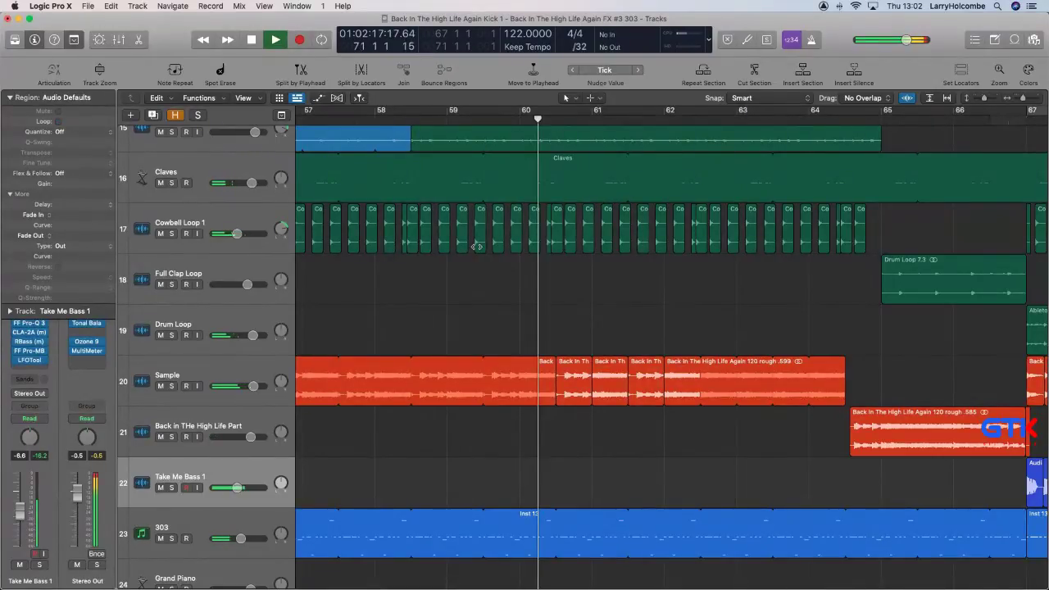
# Review the lower tracks and FX regions during playback, and replay the passage from about bar 58.
pyautogui.scroll(3, 476, 247)
pyautogui.scroll(-3, 550, 341)
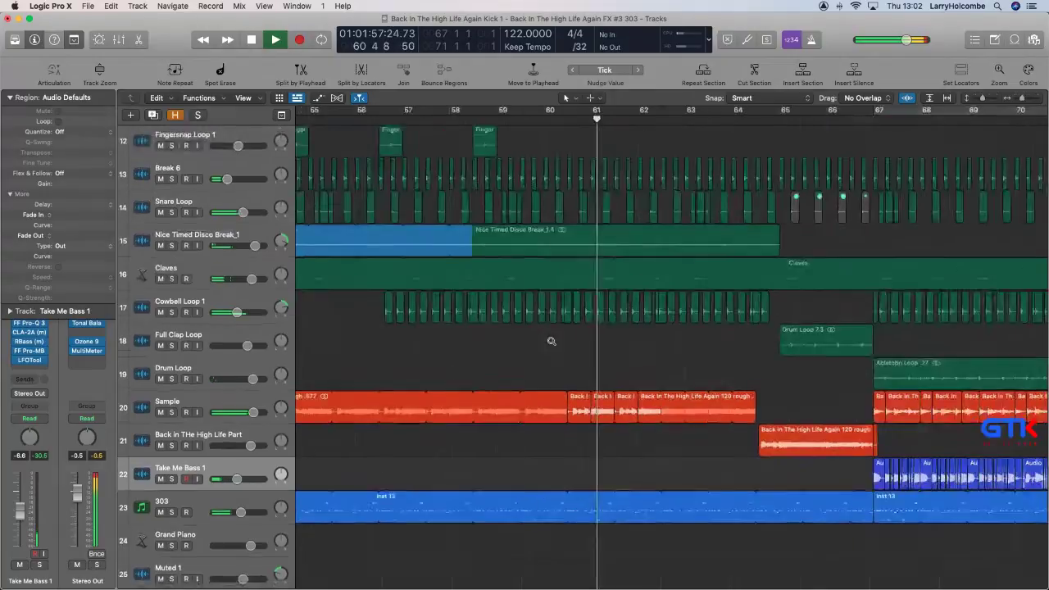
pyautogui.scroll(-2, 551, 341)
pyautogui.scroll(-10, 554, 342)
pyautogui.hscroll(1, 554, 342)
pyautogui.scroll(-5, 554, 340)
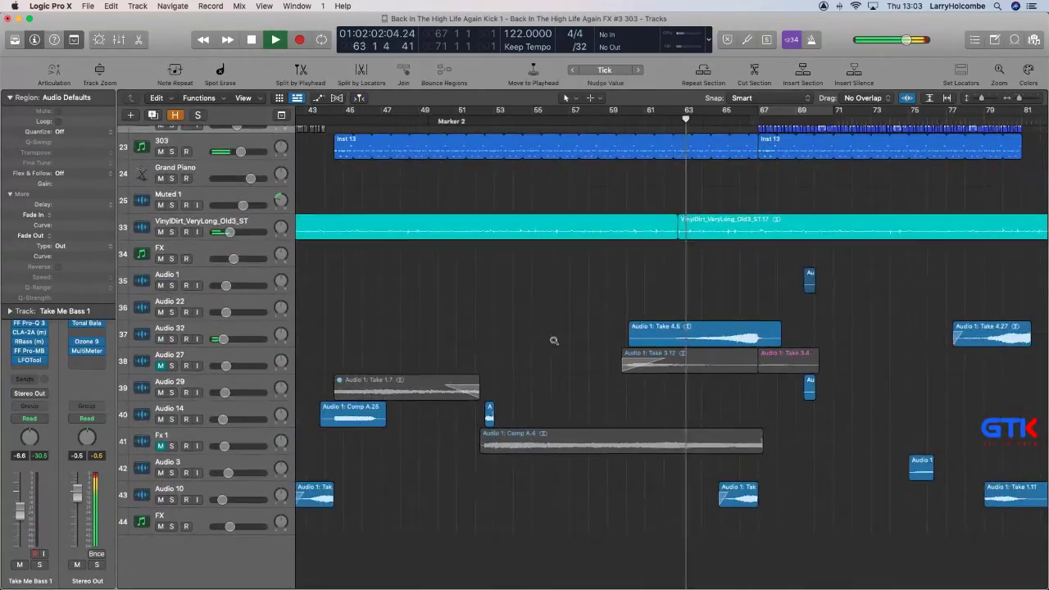
pyautogui.press('super+Left')
pyautogui.press('super+Up')
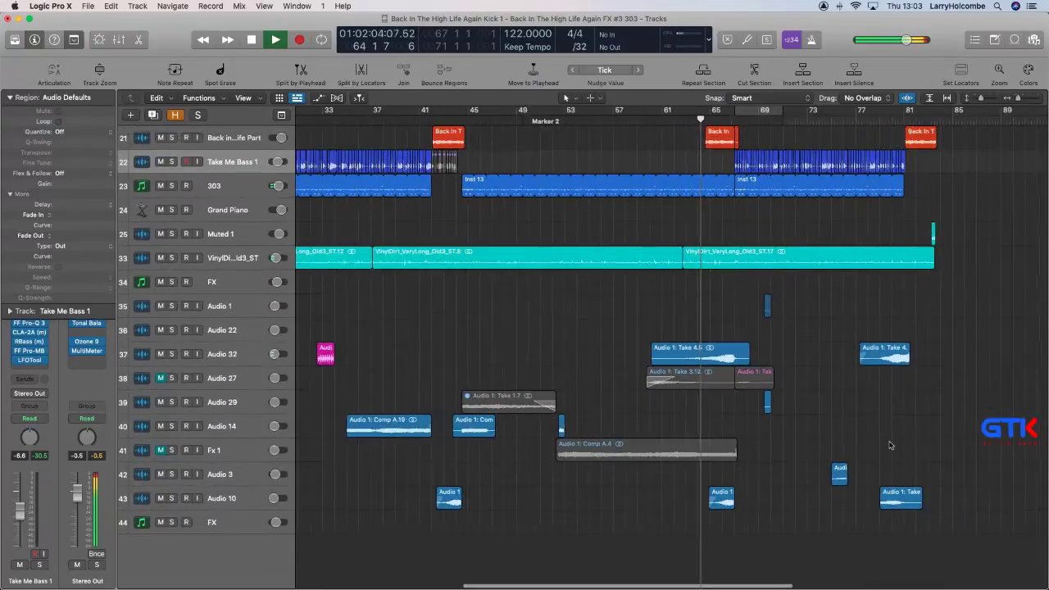
pyautogui.scroll(1, 896, 443)
pyautogui.scroll(5, 718, 294)
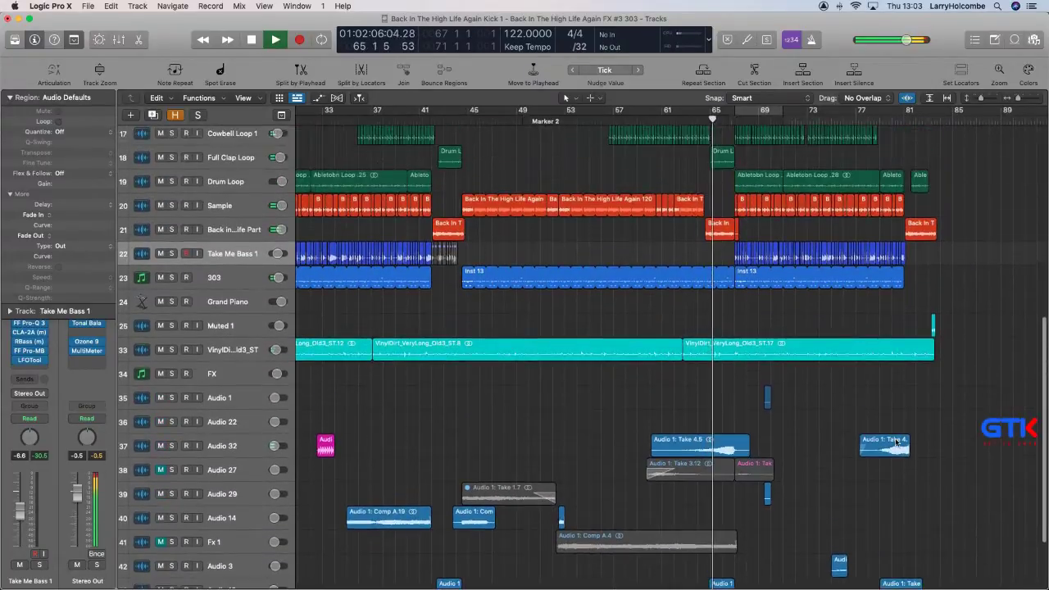
pyautogui.click(623, 119)
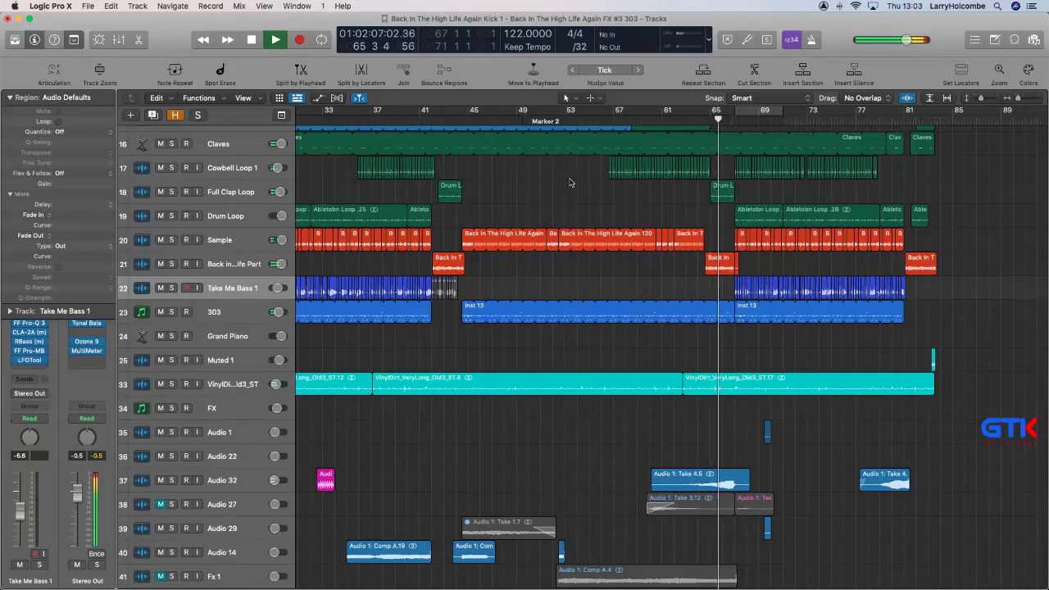
# Extend the looped Sample slice to bar 65.5 and mute the Back in THe High Life Part region up to that point.
pyautogui.moveTo(627, 176); pyautogui.dragTo(754, 326)
pyautogui.scroll(-3, 746, 306)
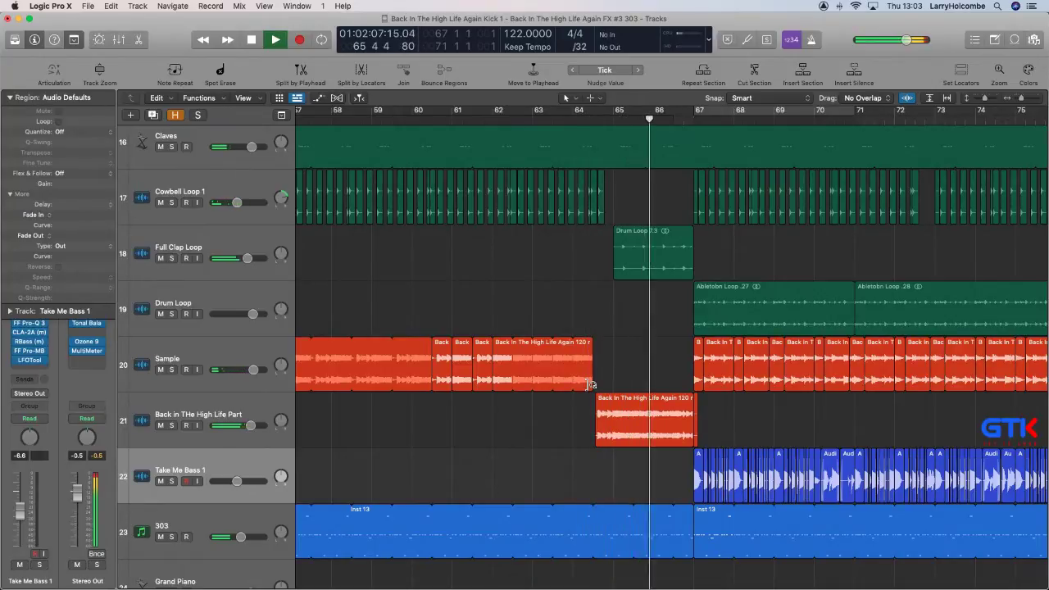
pyautogui.press('space')
pyautogui.moveTo(591, 383); pyautogui.dragTo(632, 382)
pyautogui.moveTo(573, 401); pyautogui.dragTo(632, 407)
pyautogui.hotkey('ctrl', 'm')
# Play back the transition into bar 67 from about bar 63.
pyautogui.click(526, 120)
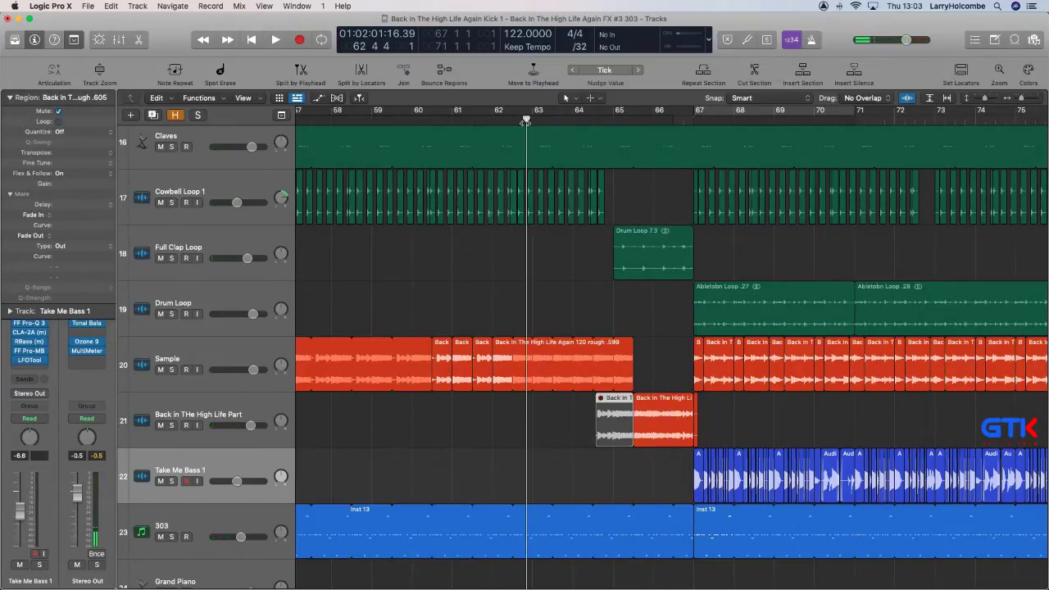
pyautogui.click(449, 292)
pyautogui.press('space')
pyautogui.press('super+Up')
pyautogui.press('super+Up')
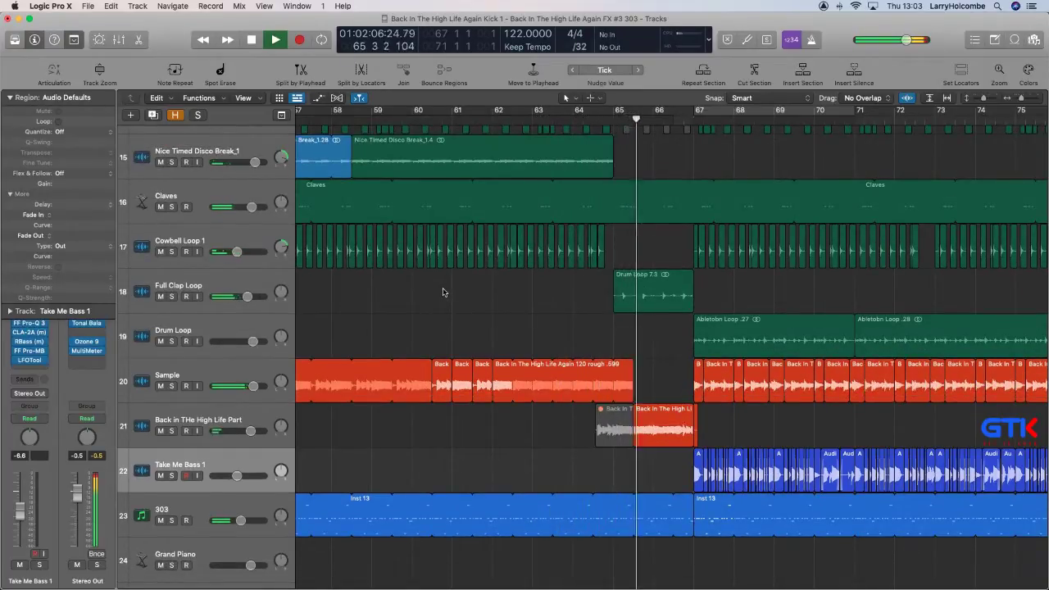
pyautogui.scroll(-3, 443, 290)
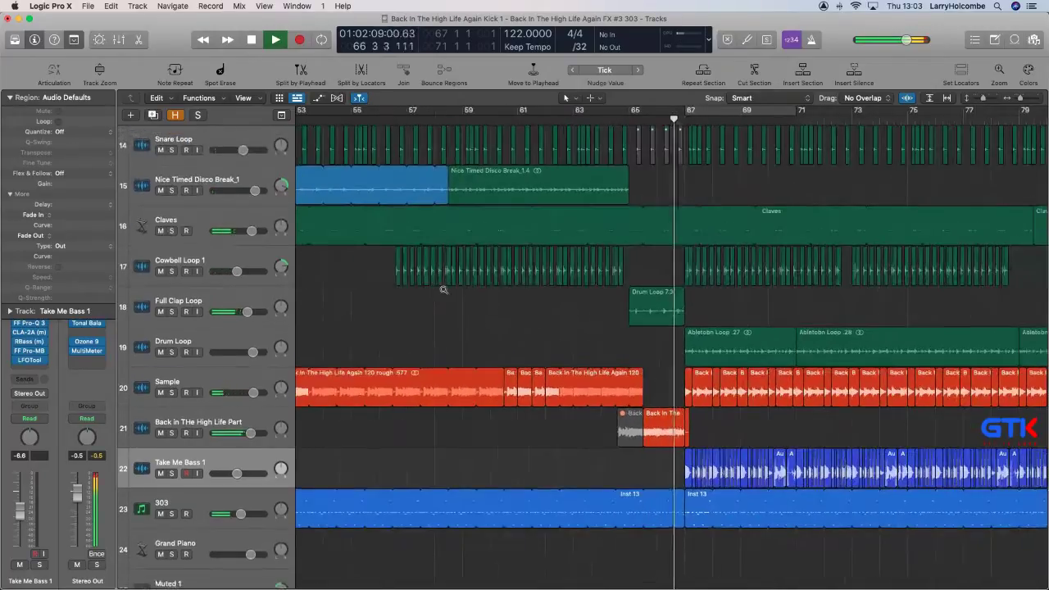
# Play back the breakdown from about bar 49, and replay it from about bar 44.
pyautogui.hscroll(-5, 443, 291)
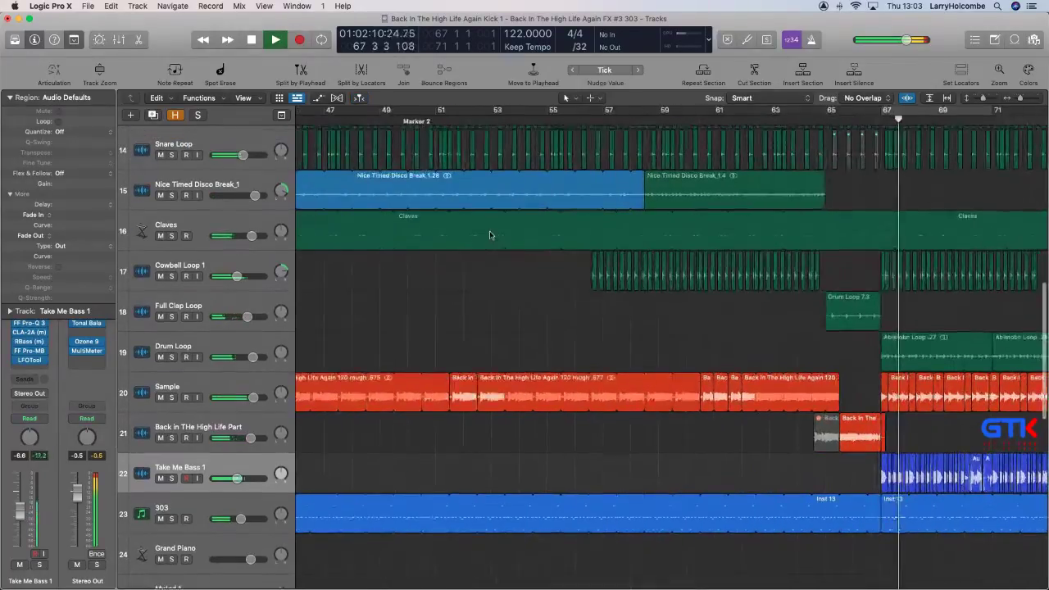
pyautogui.click(380, 116)
pyautogui.press('space')
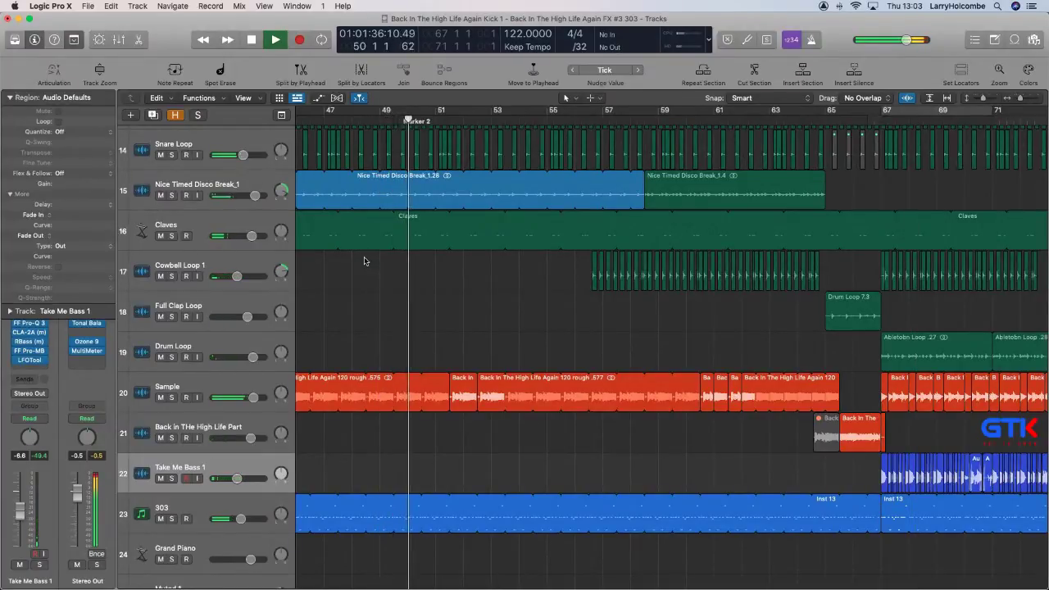
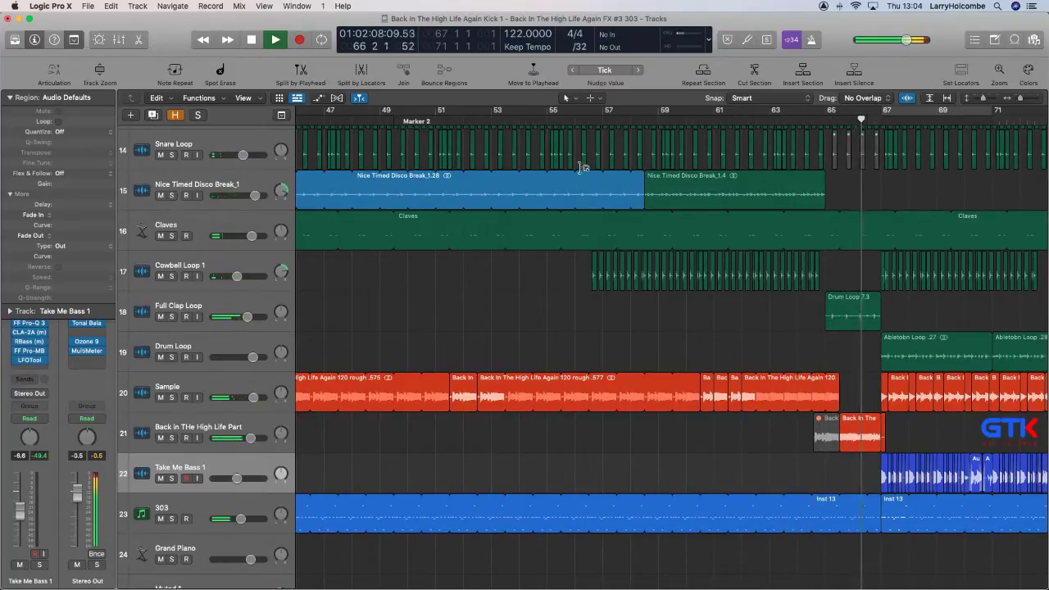
pyautogui.hscroll(-3, 436, 168)
pyautogui.scroll(-3, 437, 168)
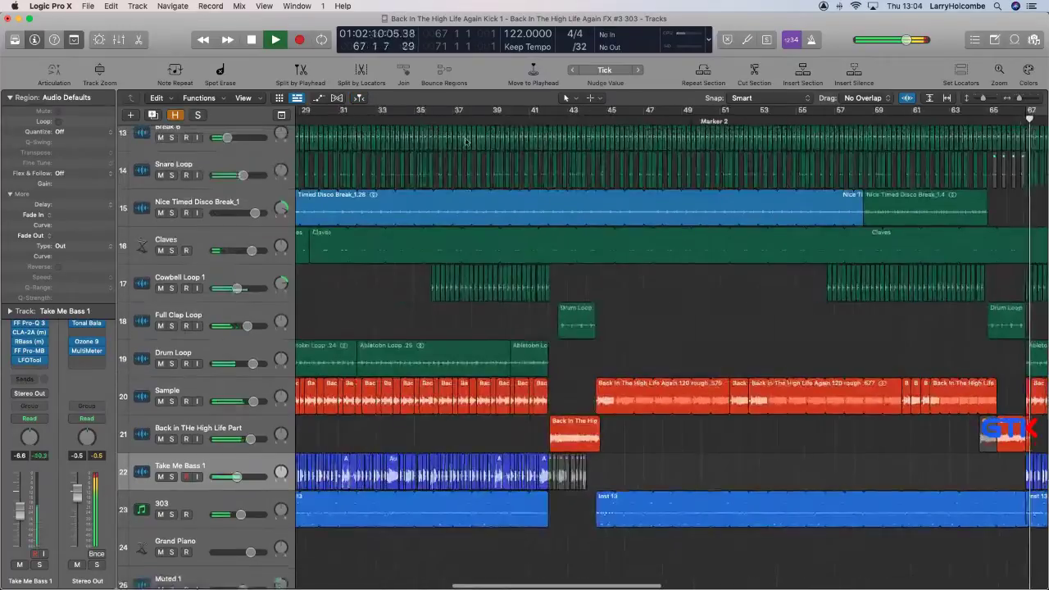
pyautogui.click(585, 116)
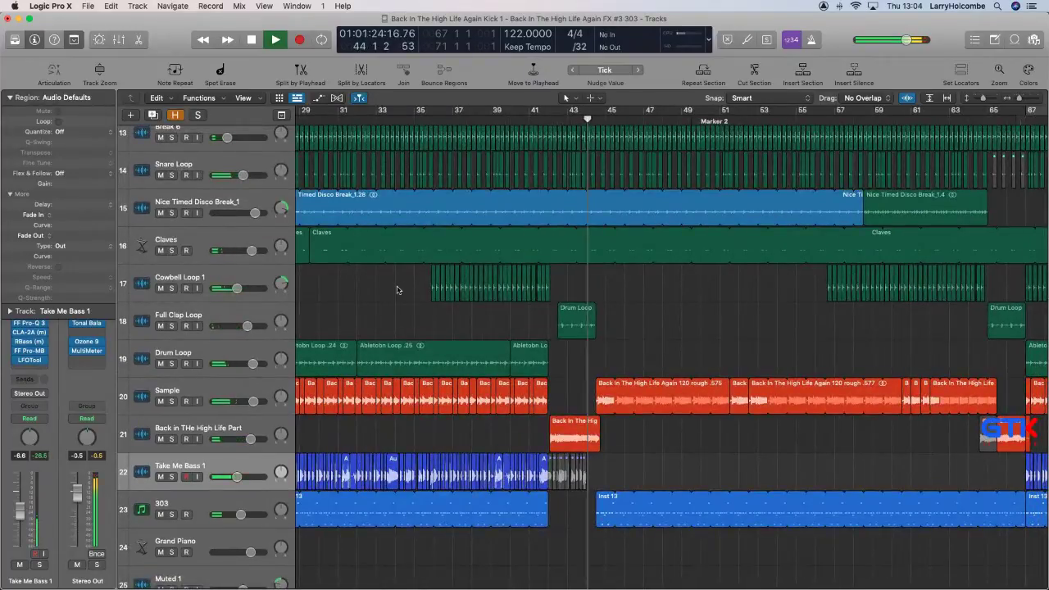
pyautogui.scroll(2, 386, 311)
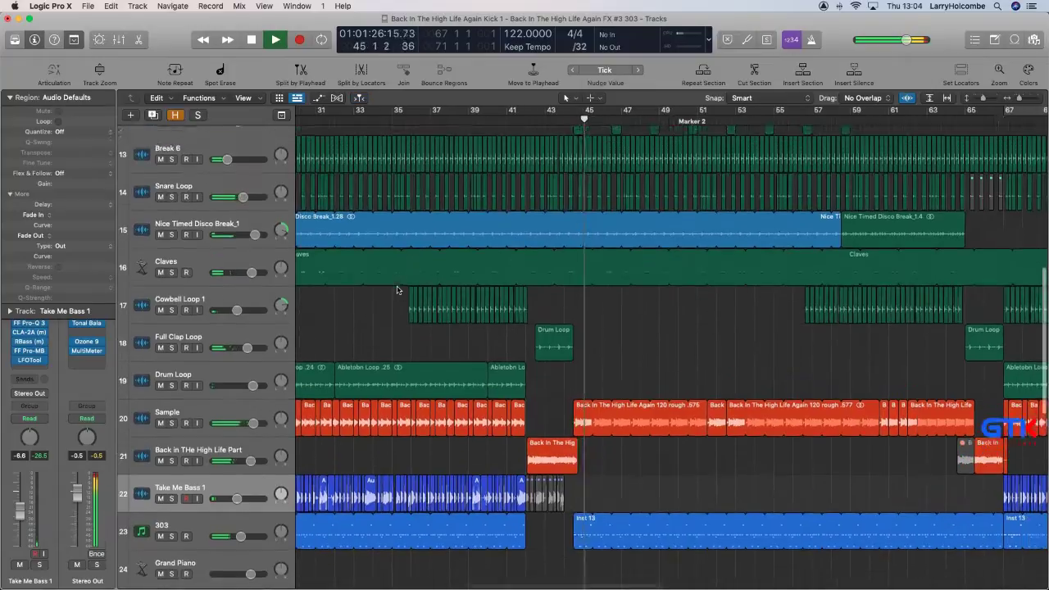
pyautogui.scroll(-1, 368, 336)
# Collapse the region inspector, open FF Volcano 2 on Stereo Out, lower its high-pass frequency to the minimum, and move the plug-in window aside.
pyautogui.click(9, 97)
pyautogui.click(9, 99)
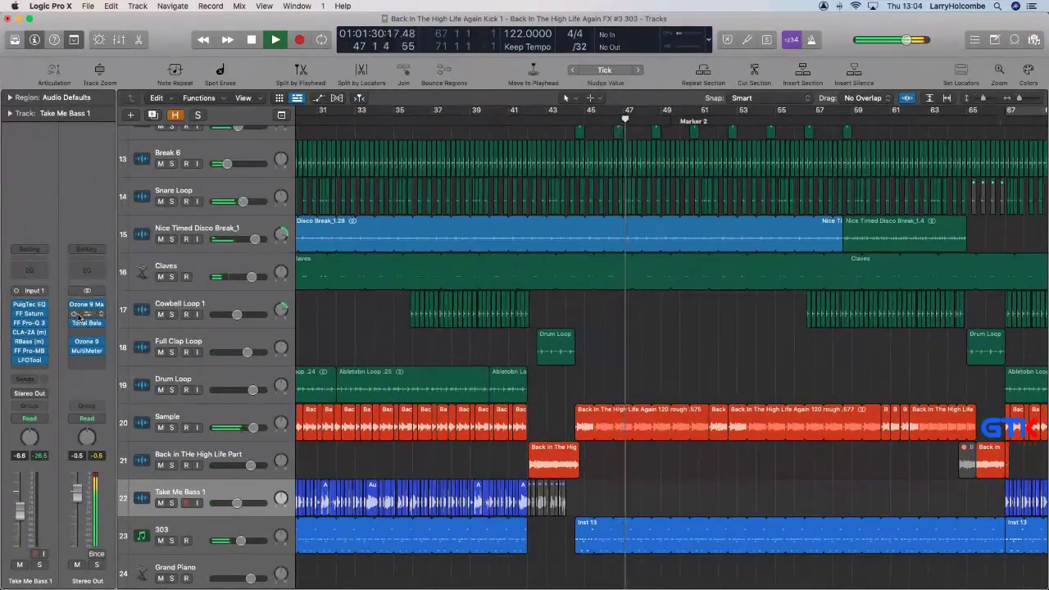
pyautogui.click(82, 314)
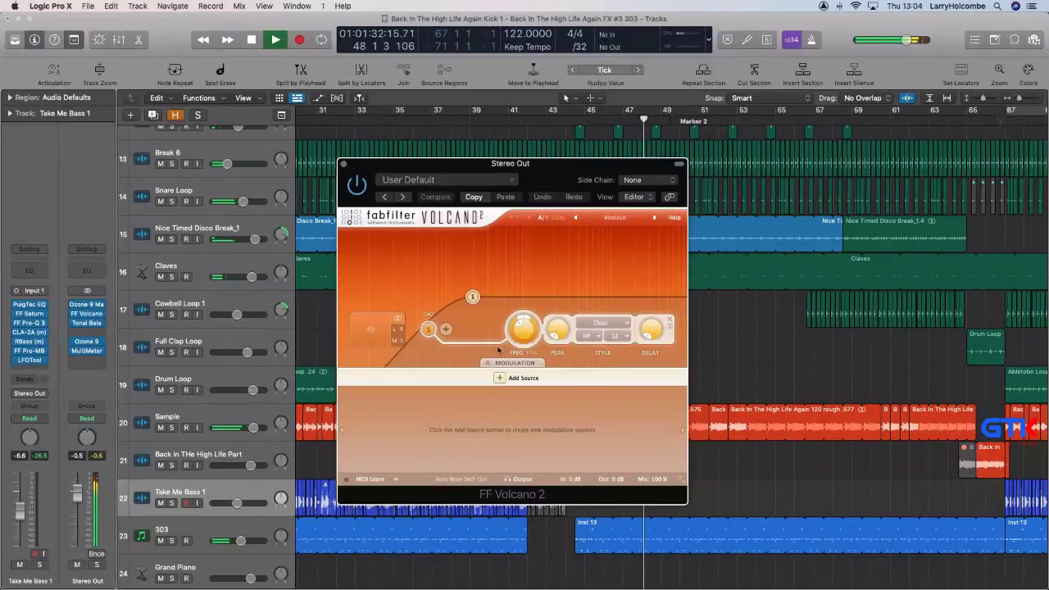
pyautogui.moveTo(525, 334); pyautogui.dragTo(525, 393)
pyautogui.moveTo(398, 170); pyautogui.dragTo(135, 137)
# Examine the chopped Sample regions leading up to bar 65 during playback.
pyautogui.scroll(1, 580, 366)
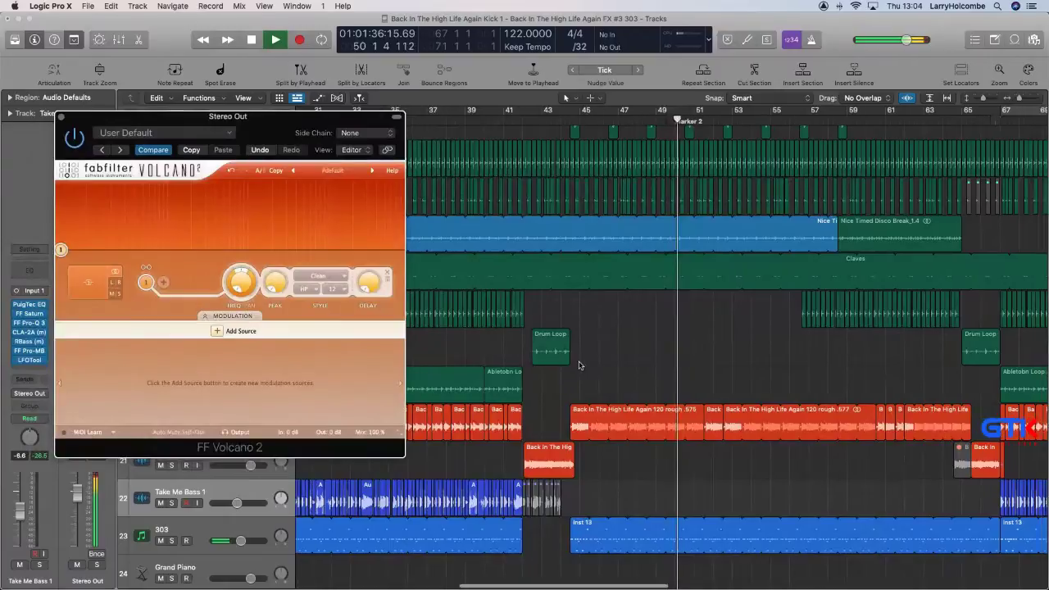
pyautogui.scroll(-2, 623, 362)
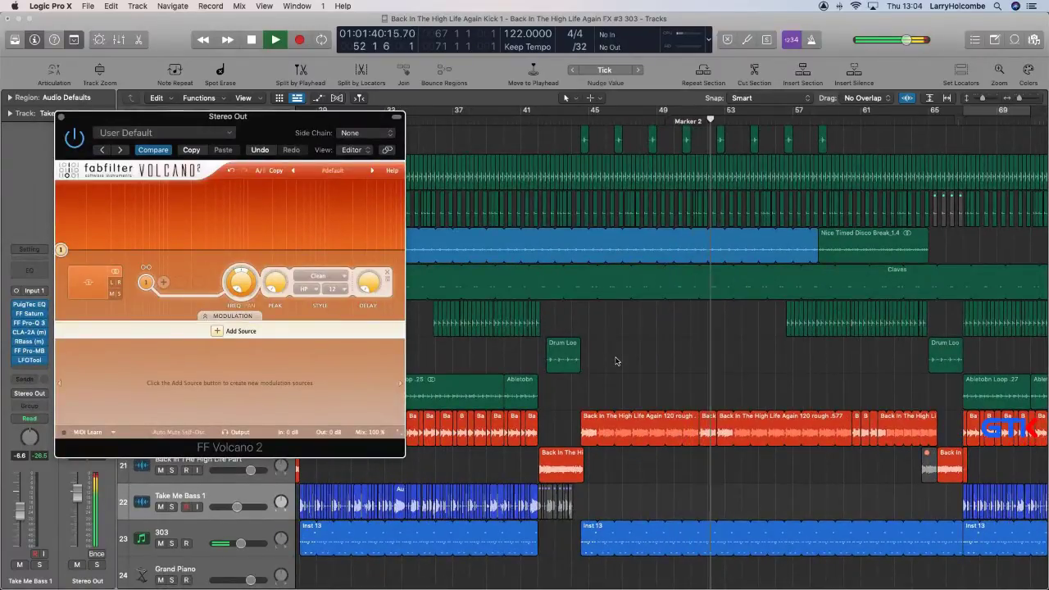
pyautogui.hscroll(3, 683, 365)
pyautogui.press('v')
pyautogui.moveTo(604, 363); pyautogui.dragTo(773, 480)
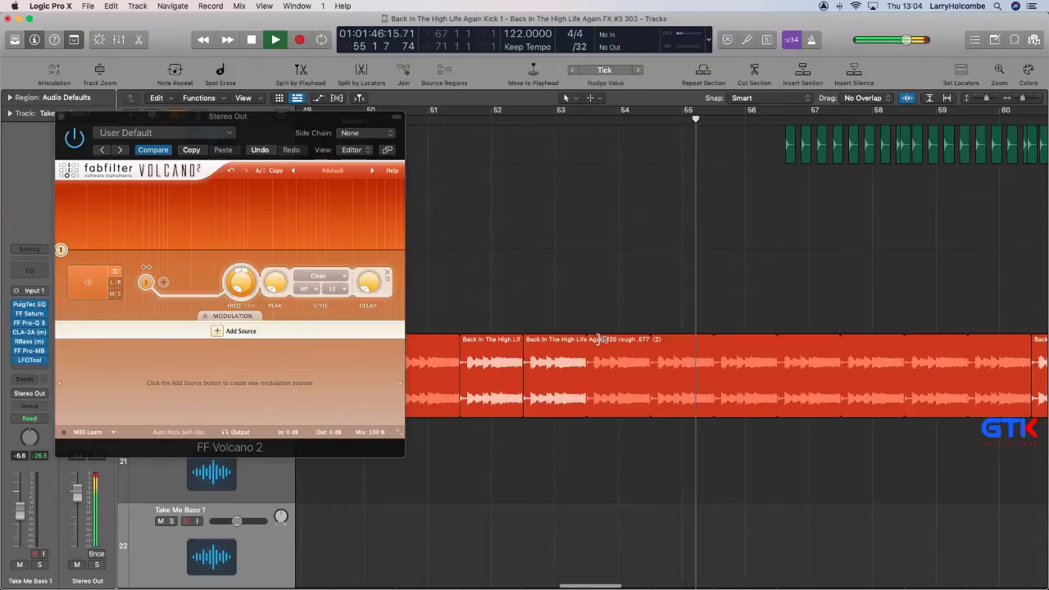
pyautogui.scroll(-3, 598, 339)
pyautogui.hscroll(3, 599, 339)
pyautogui.hscroll(1, 599, 339)
pyautogui.scroll(-2, 599, 339)
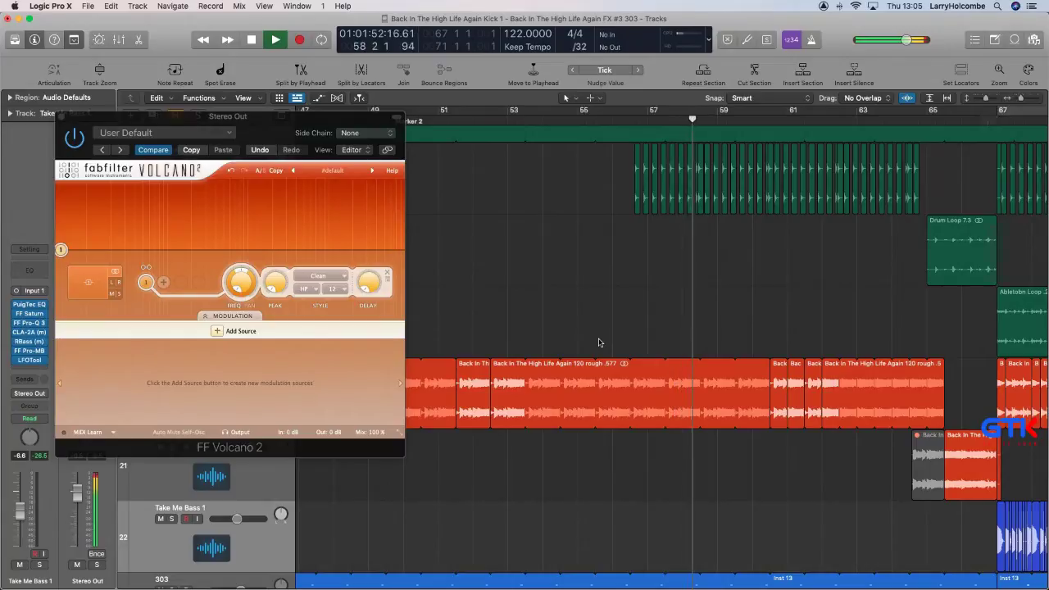
pyautogui.hscroll(2, 595, 323)
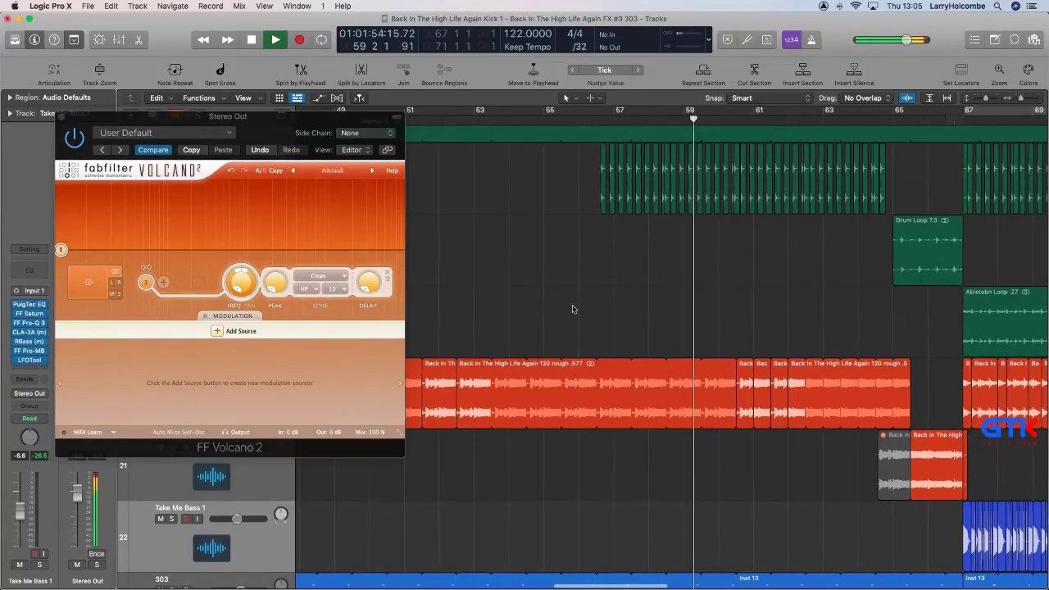
# Delete the Sample slice at bar 61.5 and loop the bar 61 slice to fill the gap up to bar 62.
pyautogui.moveTo(667, 281); pyautogui.dragTo(986, 537)
pyautogui.scroll(-3, 611, 293)
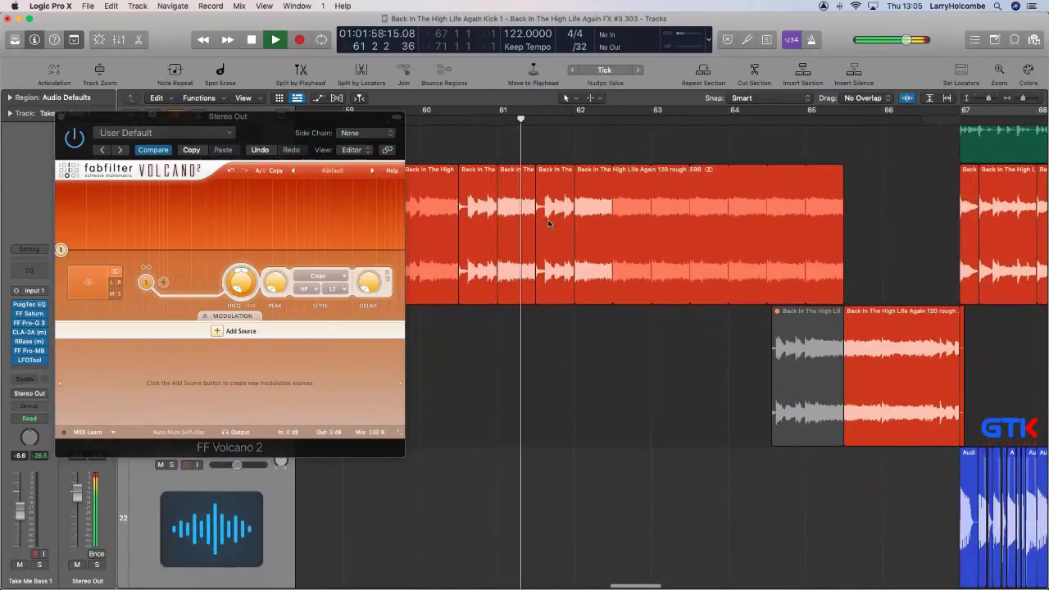
pyautogui.click(548, 222)
pyautogui.press('Delete')
pyautogui.press('Return')
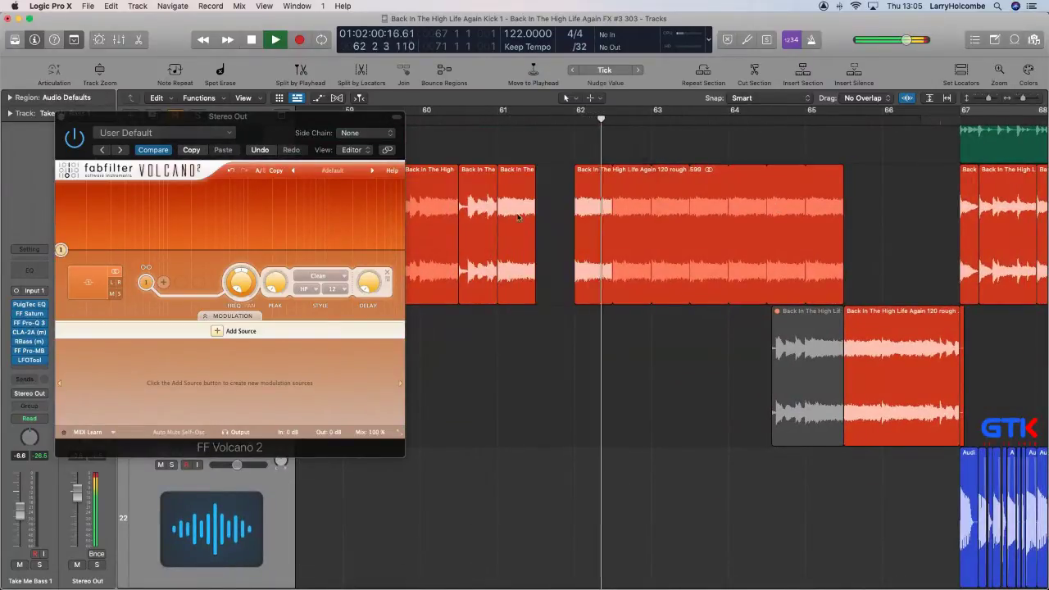
pyautogui.press('space')
pyautogui.click(517, 214)
pyautogui.press('l')
pyautogui.hscroll(-1, 448, 135)
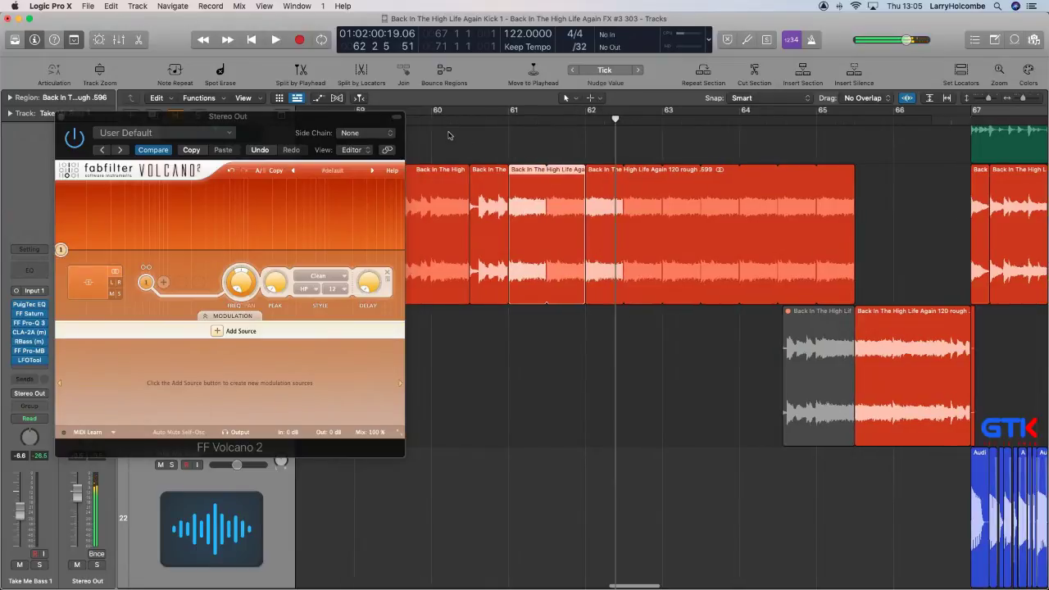
# Replay the edited Sample chops from bar 60.
pyautogui.click(434, 120)
pyautogui.click(509, 150)
pyautogui.press('space')
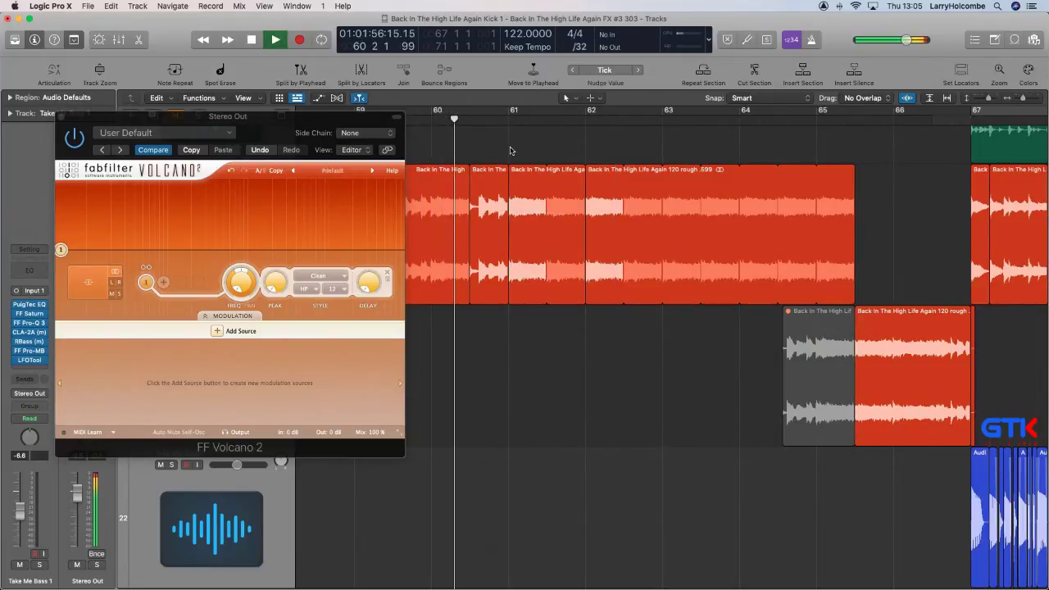
# Turn off looping on the three Sample slices from bar 60.5, and extend only the bar 61 slice's loop to bar 62.
pyautogui.moveTo(489, 146); pyautogui.dragTo(589, 177)
pyautogui.press('space')
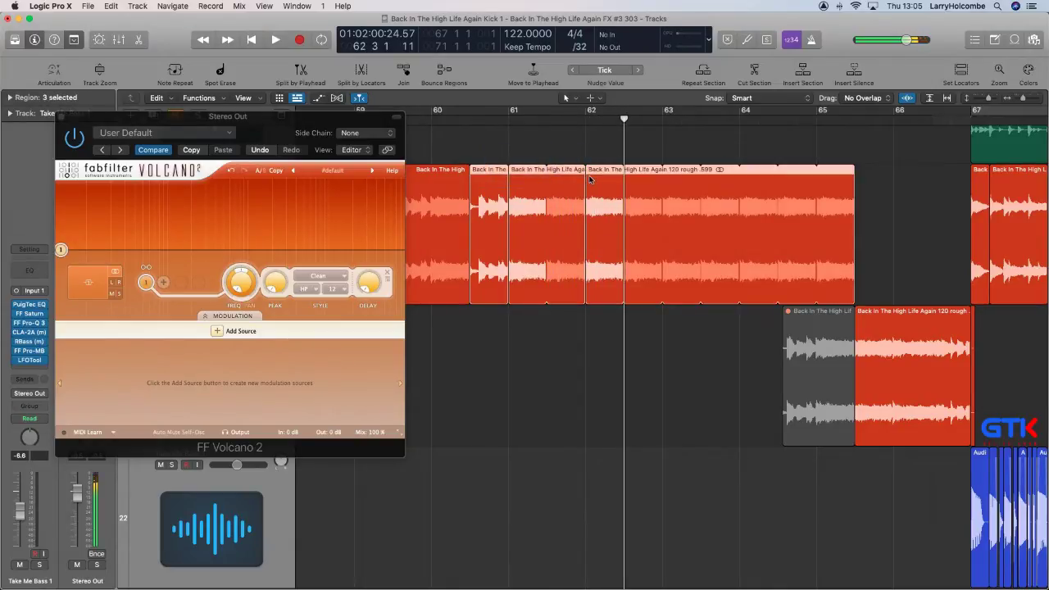
pyautogui.press('Delete')
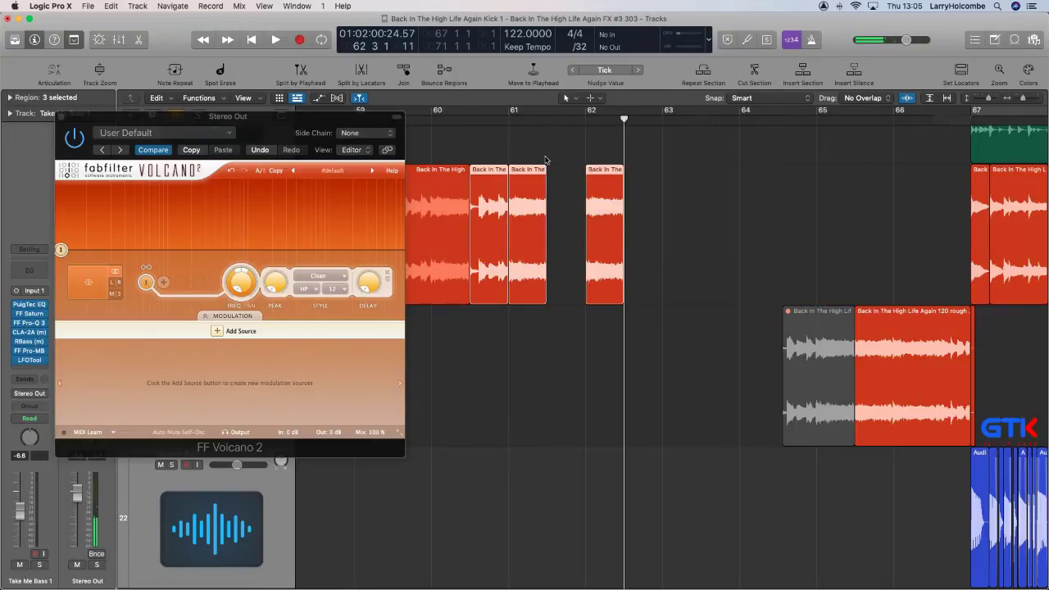
pyautogui.click(529, 158)
pyautogui.moveTo(545, 169); pyautogui.dragTo(585, 169)
# Copy the three Sample slices from bar 60.5 to bar 62.5, including their automation.
pyautogui.moveTo(493, 149); pyautogui.dragTo(627, 203)
pyautogui.moveTo(496, 189); pyautogui.dragTo(647, 202)
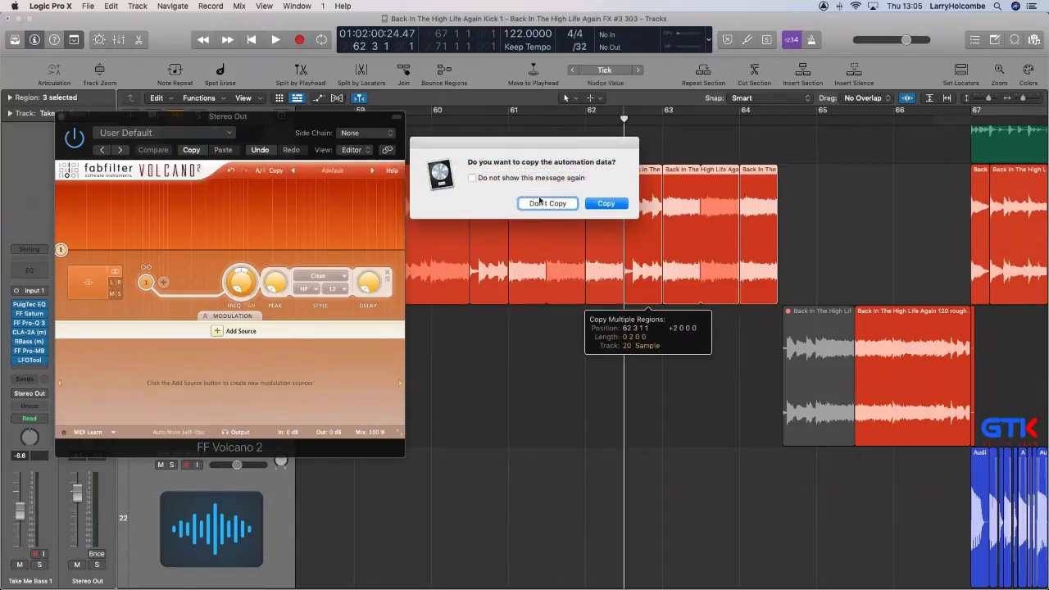
pyautogui.click(606, 204)
# Play back the duplicated Sample chop pattern from about bar 60 and check how it leads towards bar 65.
pyautogui.click(451, 119)
pyautogui.press('space')
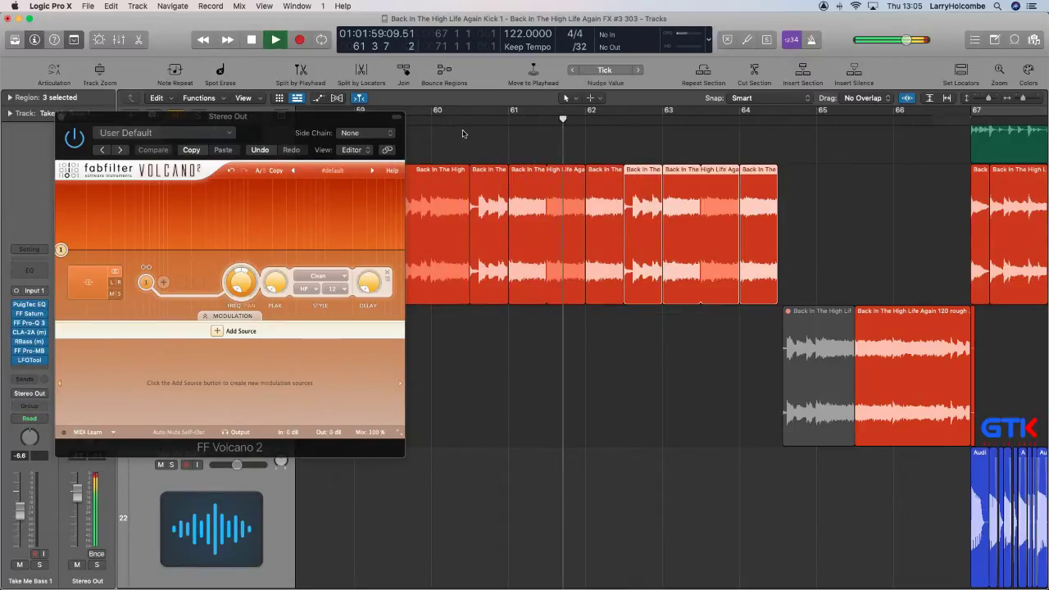
pyautogui.click(475, 134)
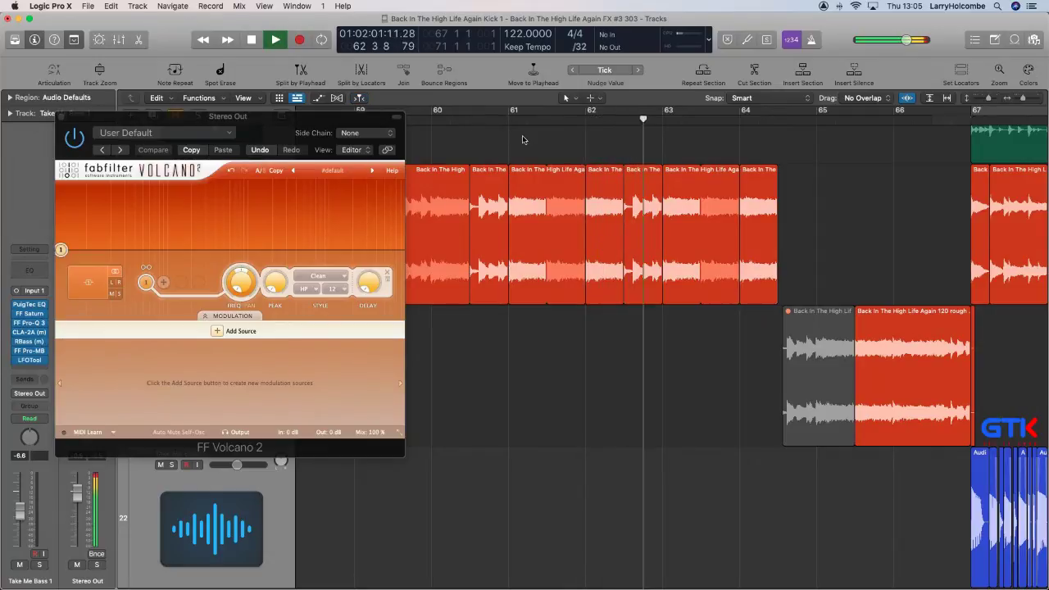
pyautogui.hscroll(2, 523, 139)
pyautogui.scroll(-2, 523, 139)
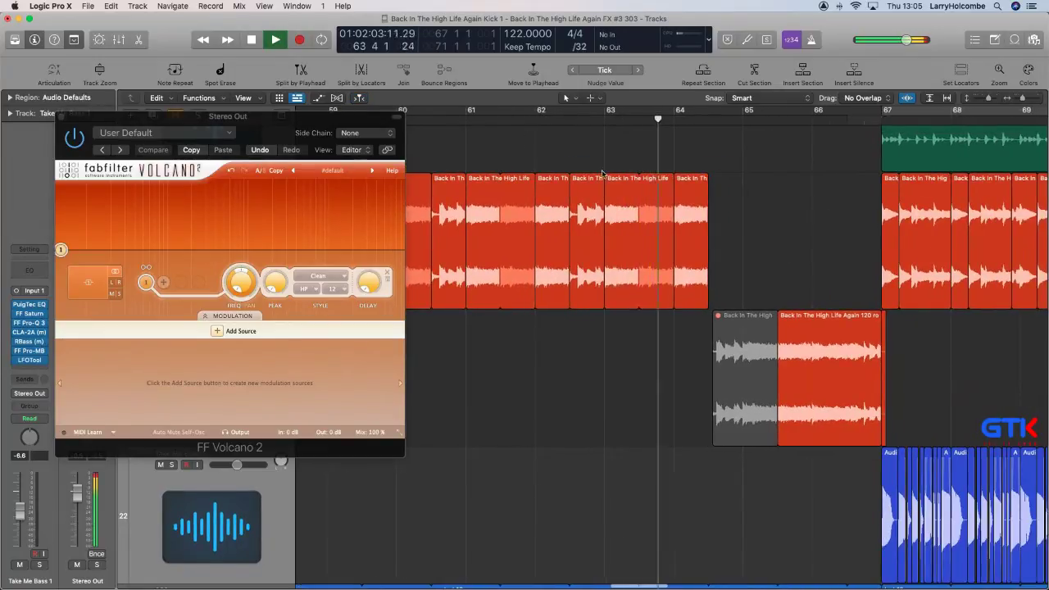
# Copy the three Sample slices from bar 62.5 to bar 64.5 without copying their automation data.
pyautogui.moveTo(606, 167); pyautogui.dragTo(692, 192)
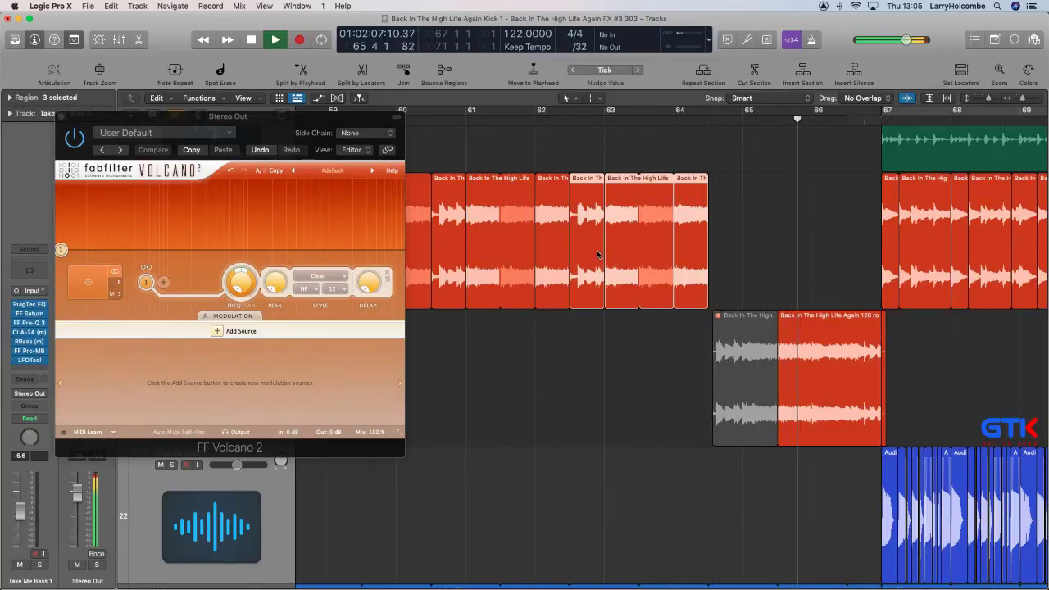
pyautogui.press('space')
pyautogui.moveTo(581, 190); pyautogui.dragTo(721, 195)
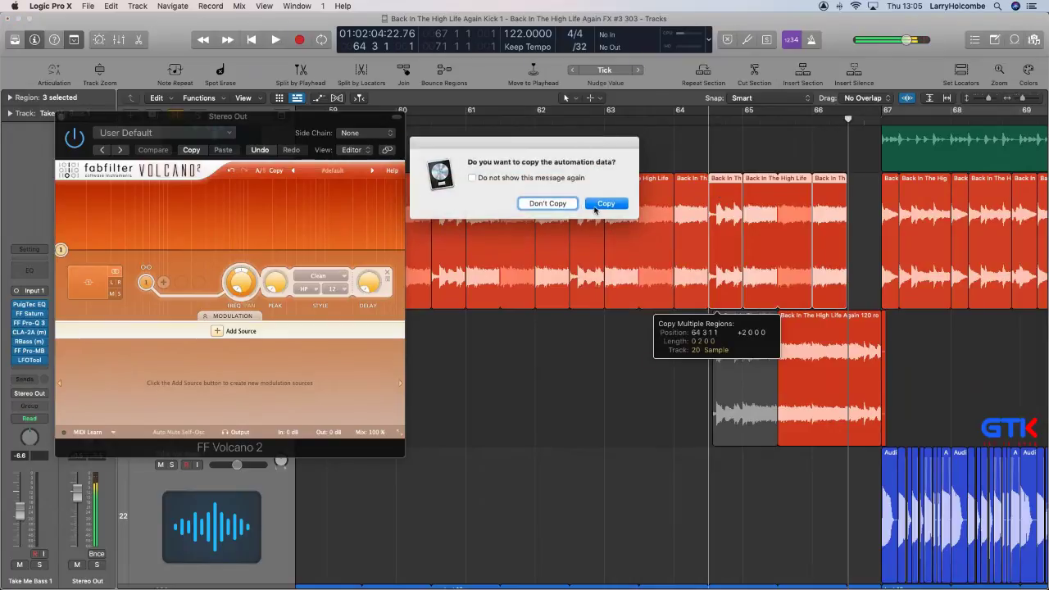
pyautogui.click(557, 203)
# Play the chop pattern from about bar 62 and mute the last two Sample slices, from bar 65.5 to bar 66.5.
pyautogui.click(550, 130)
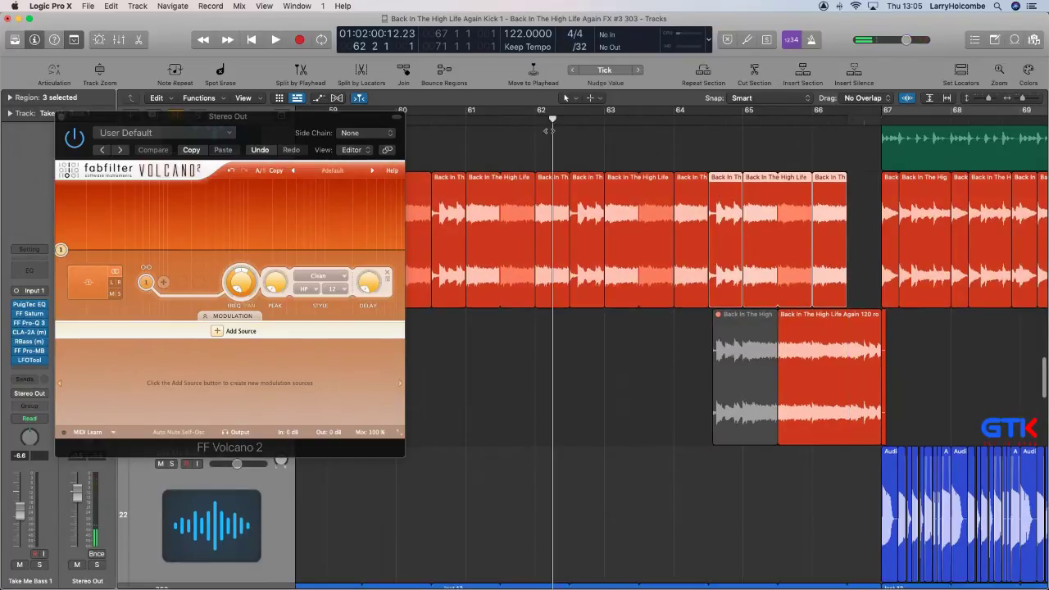
pyautogui.click(524, 138)
pyautogui.press('space')
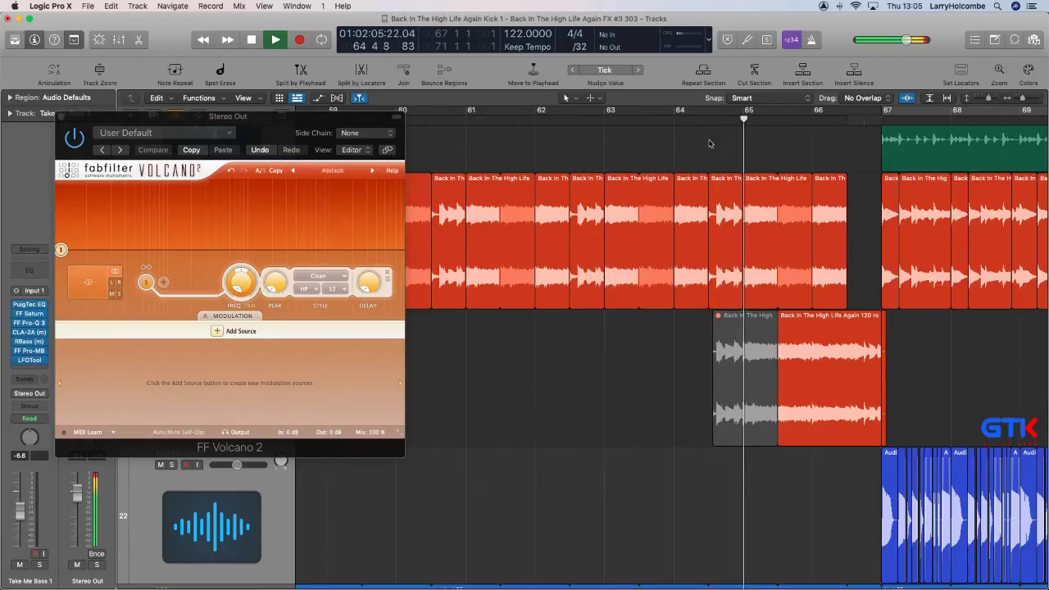
pyautogui.moveTo(785, 182); pyautogui.dragTo(852, 189)
pyautogui.click(840, 179)
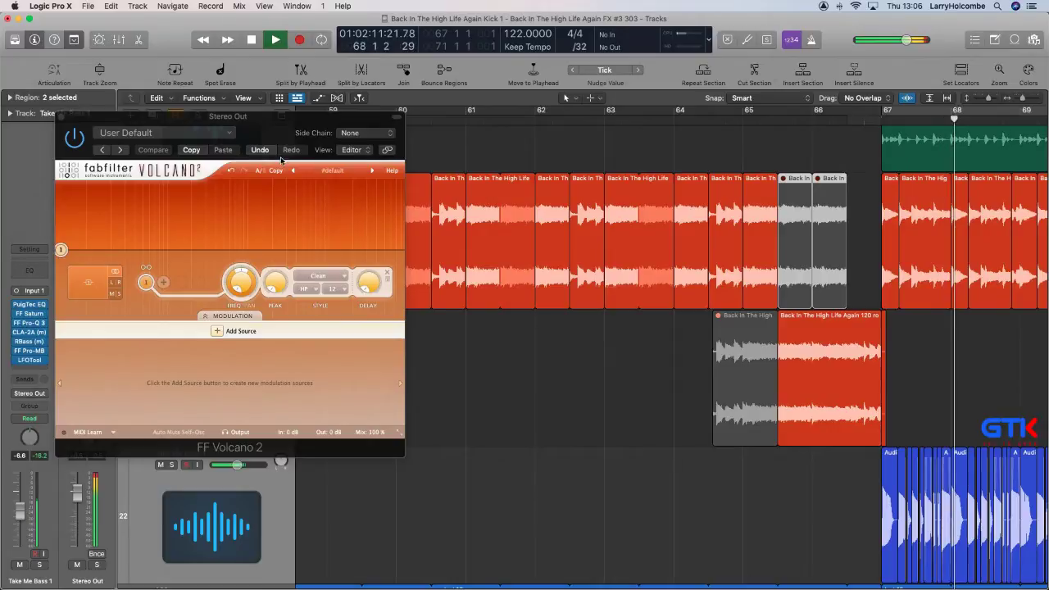
# Hide the plug-in window and look over the full song arrangement while playback continues.
pyautogui.press('v')
pyautogui.click(365, 155)
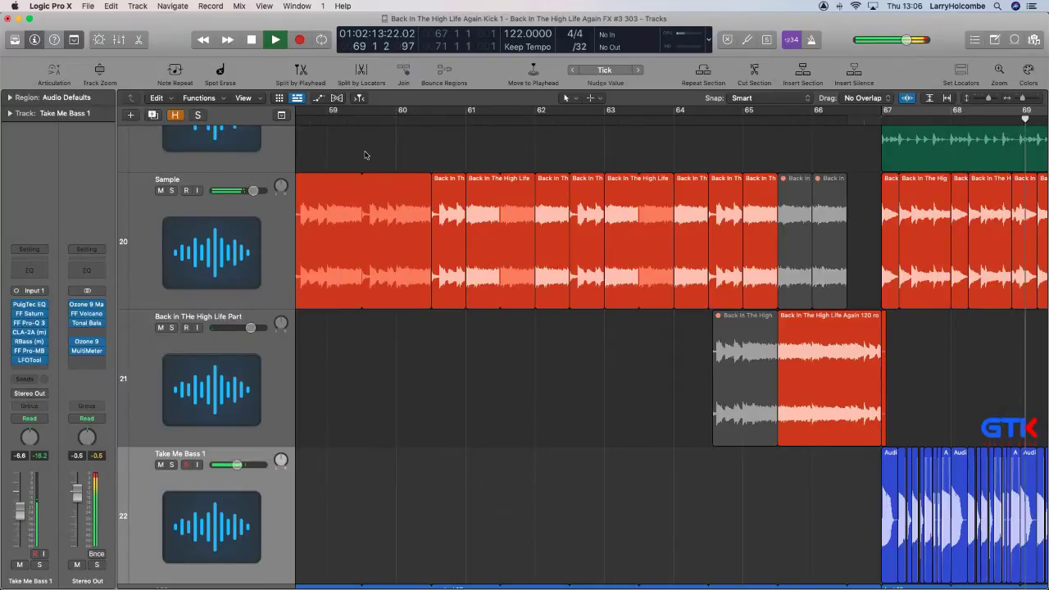
pyautogui.press('super+Up')
pyautogui.press('super+Up')
pyautogui.press('super+Up')
pyautogui.press('super+Up')
pyautogui.press('super+Up')
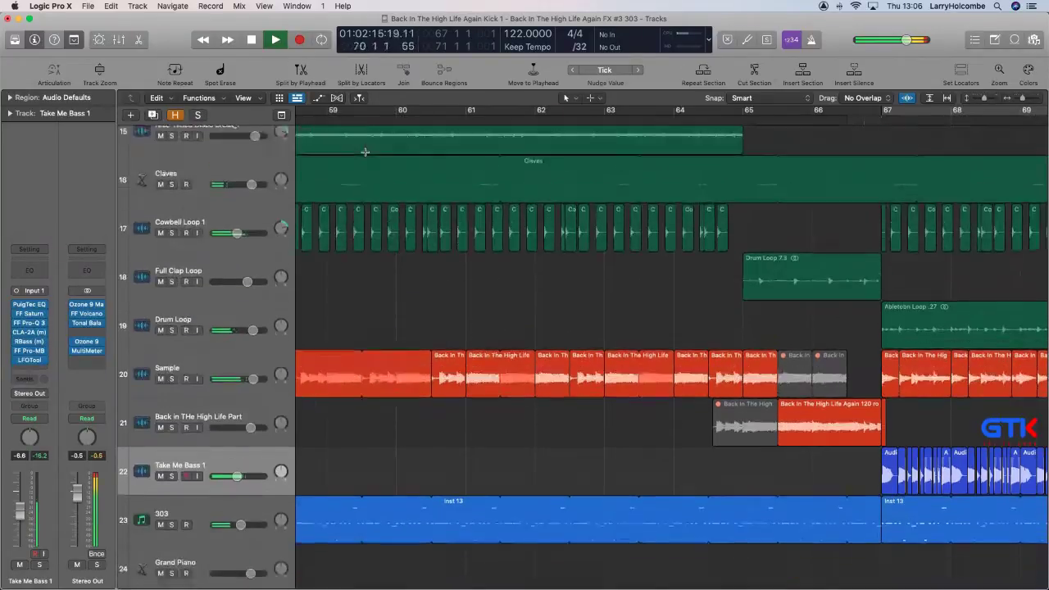
pyautogui.press('super+Left')
pyautogui.press('super+Left')
pyautogui.press('super+Left')
pyautogui.press('super+Up')
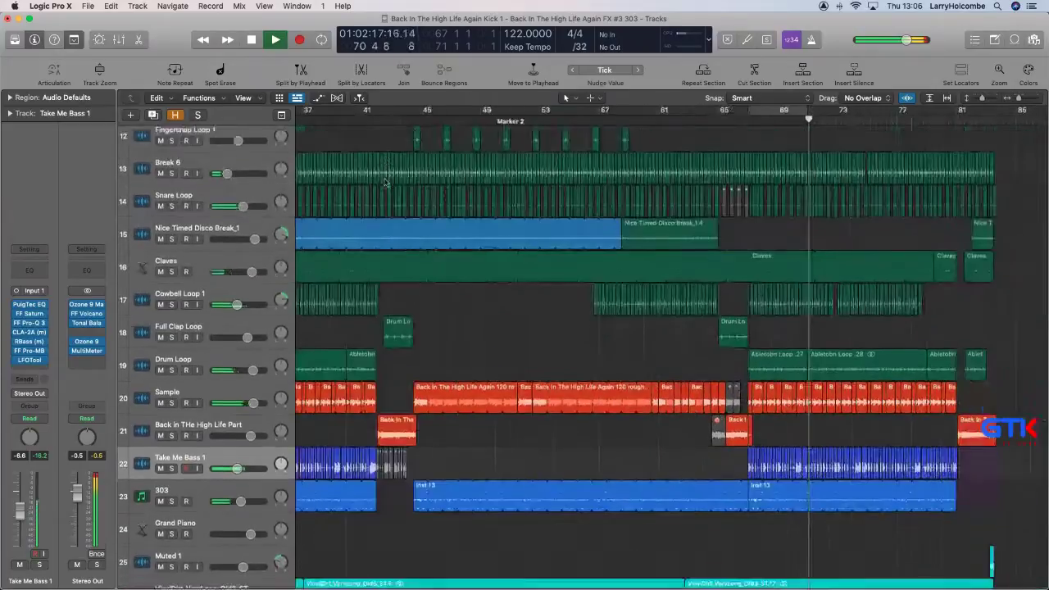
pyautogui.scroll(2, 386, 181)
pyautogui.press('super+Left')
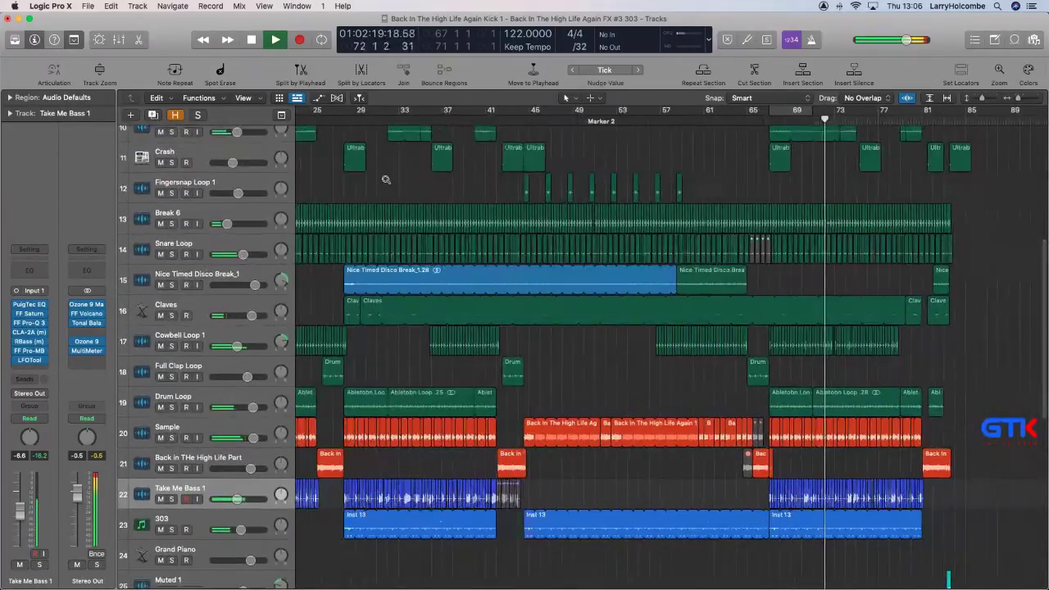
pyautogui.press('super+Left')
pyautogui.press('super+Up')
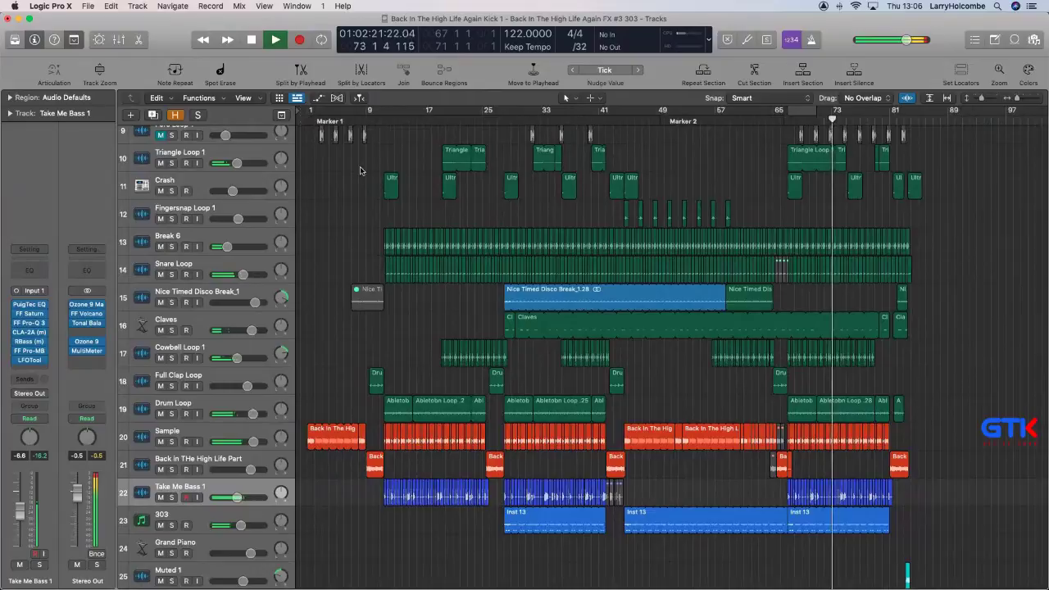
# Restart playback from about bar 40 and test Volcano 2's high-pass frequency on the Stereo Out, up to about 1839 Hz and back down.
pyautogui.click(597, 117)
pyautogui.click(90, 314)
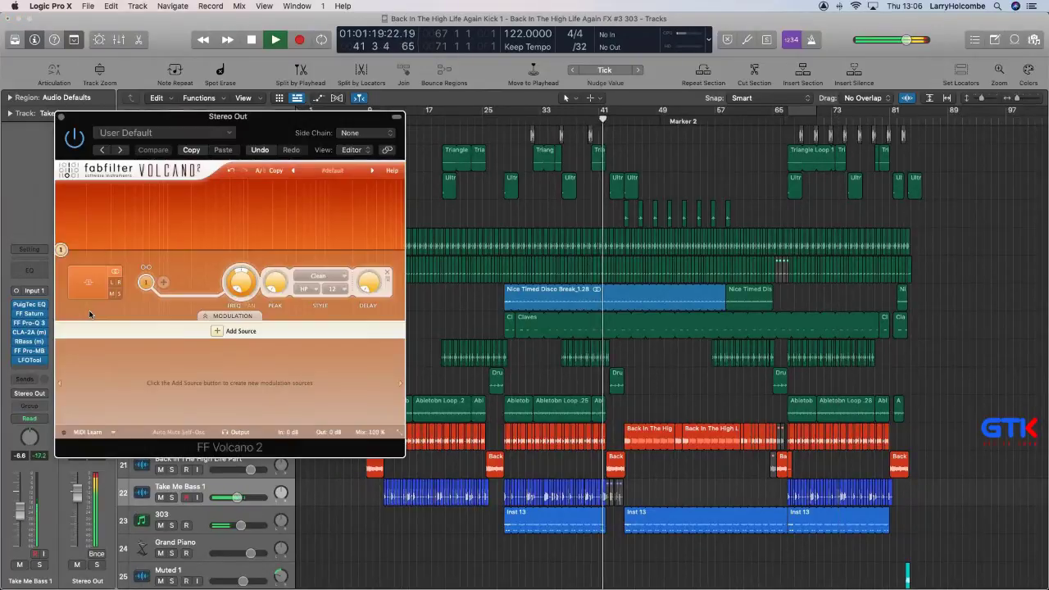
pyautogui.moveTo(239, 279); pyautogui.dragTo(237, 270)
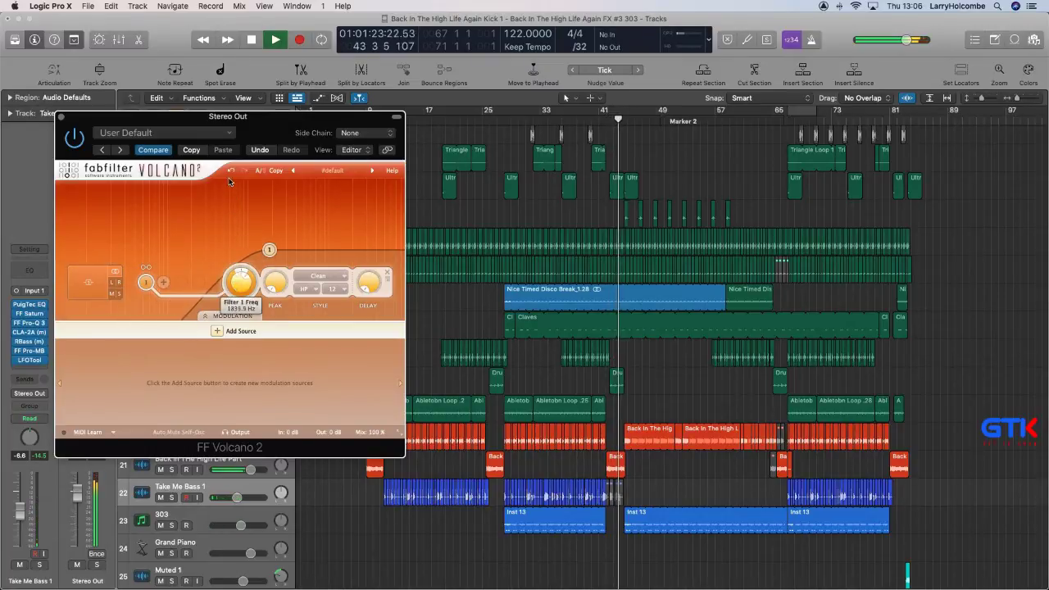
pyautogui.moveTo(226, 187); pyautogui.dragTo(241, 279)
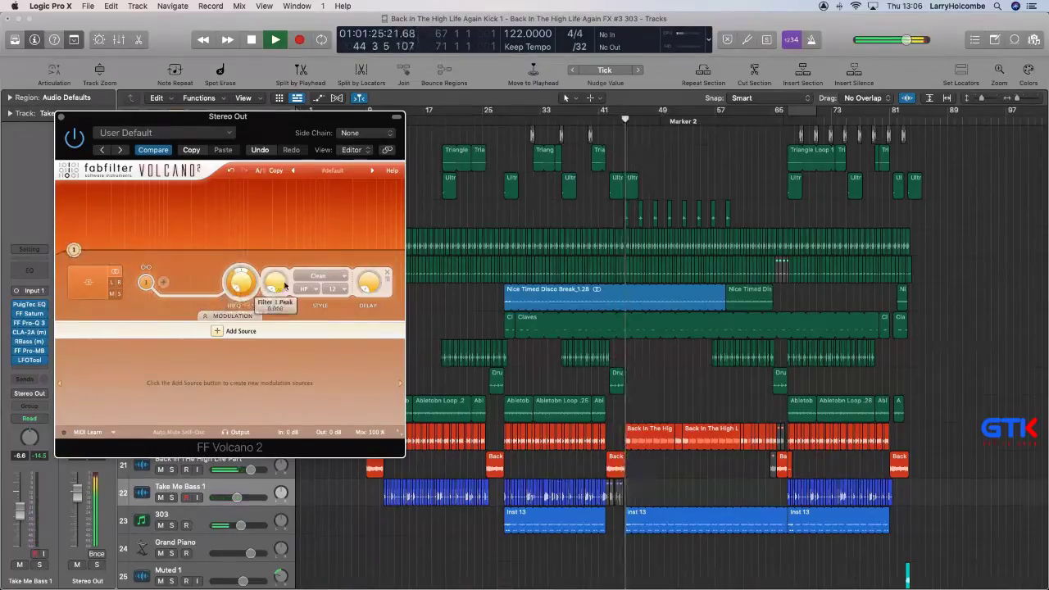
# Set Volcano 2's Filter 1 to the Tube style with a slope of 24.
pyautogui.click(317, 275)
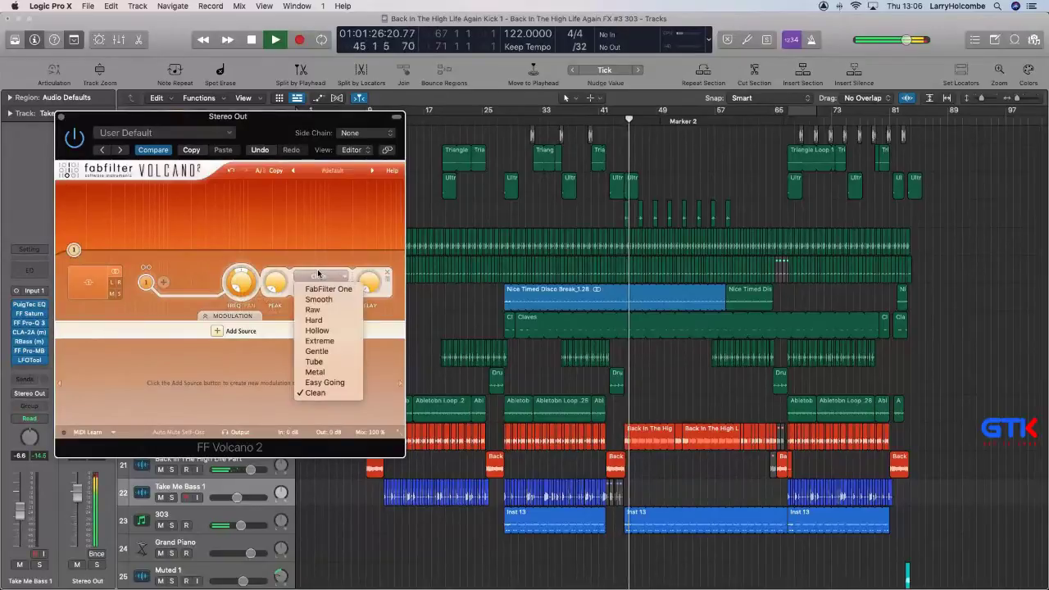
pyautogui.click(315, 361)
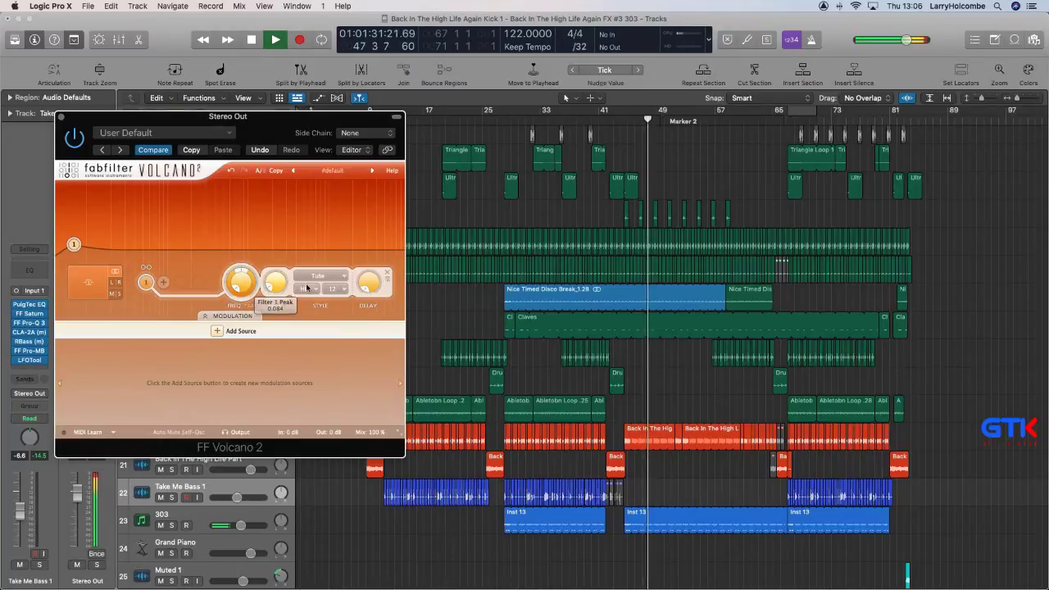
pyautogui.click(331, 289)
pyautogui.click(338, 312)
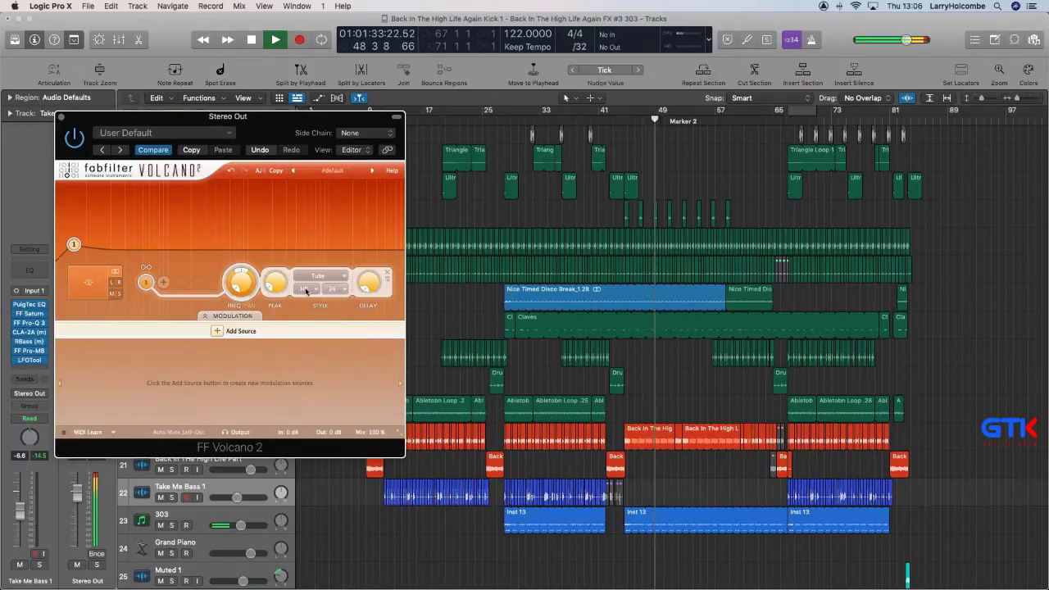
# Lower the Filter 1 frequency to the bottom of its range, raise its peak slightly, and rehearse the high-pass sweep during playback.
pyautogui.moveTo(241, 282); pyautogui.dragTo(241, 319)
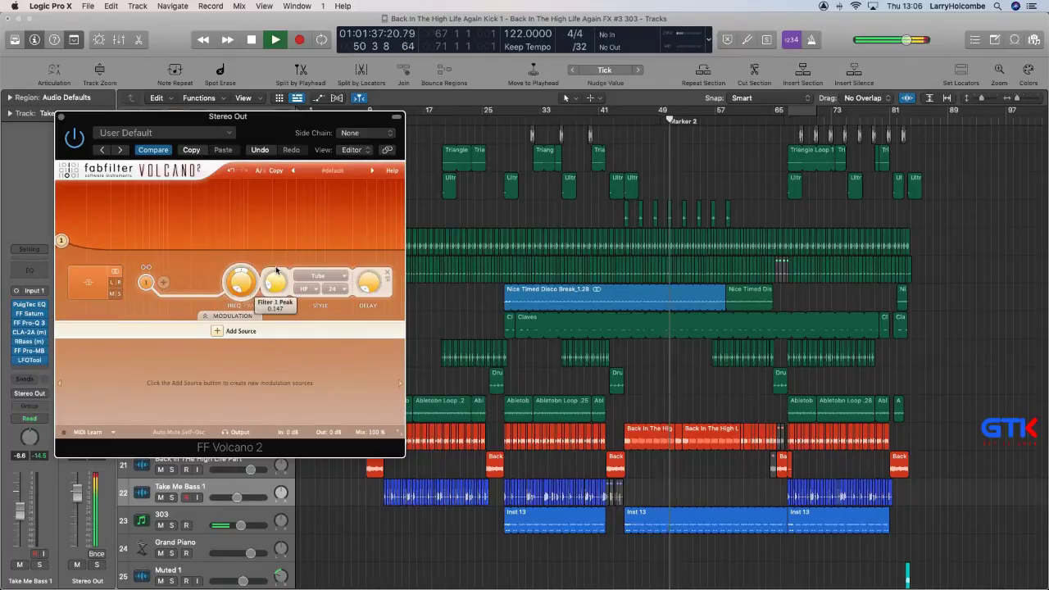
pyautogui.moveTo(242, 279)
pyautogui.mouseDown()
pyautogui.moveTo(236, 187)
pyautogui.moveTo(246, 277)
pyautogui.mouseUp()
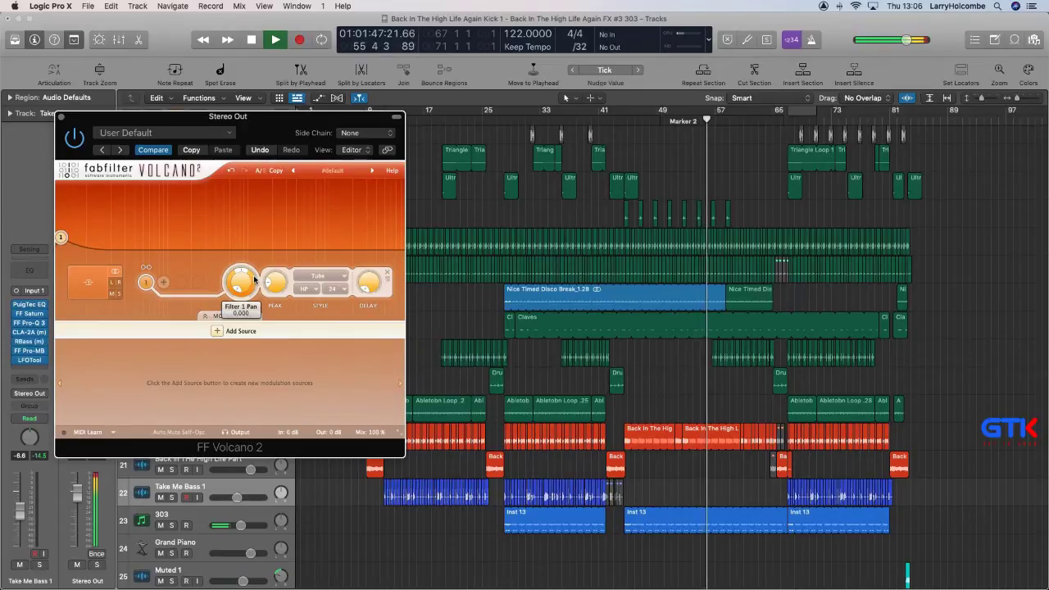
pyautogui.moveTo(242, 287); pyautogui.dragTo(284, 453)
# Try to record a Volcano 2 frequency sweep from about bar 41 with the Take Me Bass 1 channel in Latch mode.
pyautogui.moveTo(143, 122); pyautogui.dragTo(105, 25)
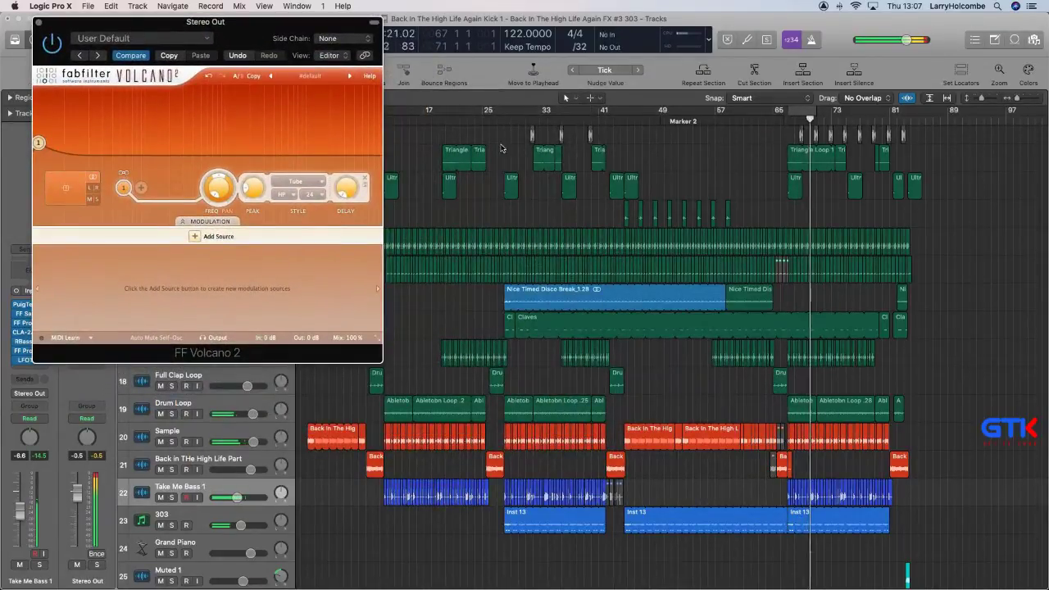
pyautogui.click(599, 113)
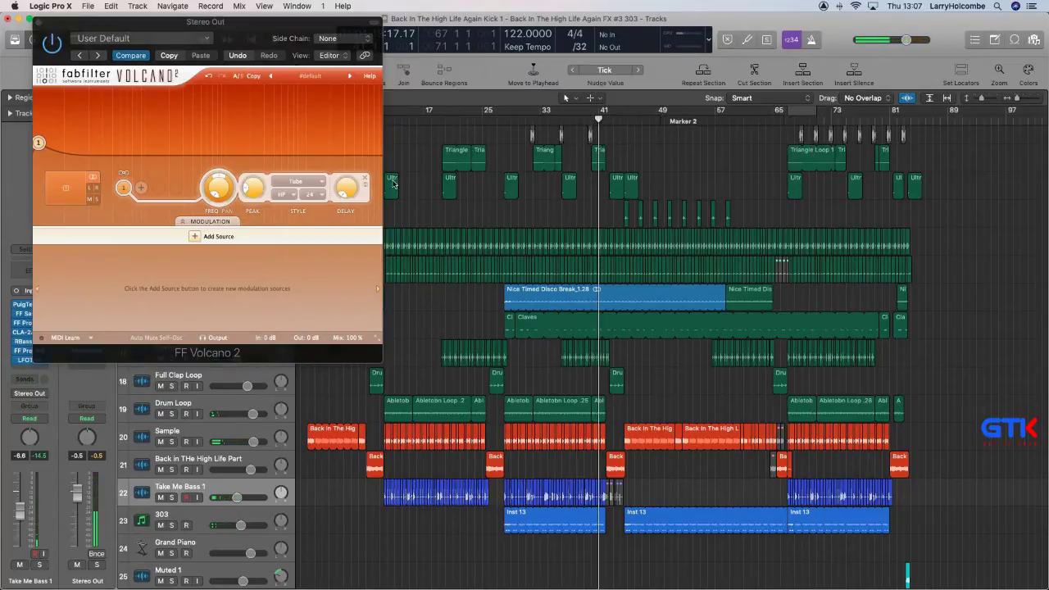
pyautogui.moveTo(155, 32); pyautogui.dragTo(434, 110)
pyautogui.press('space')
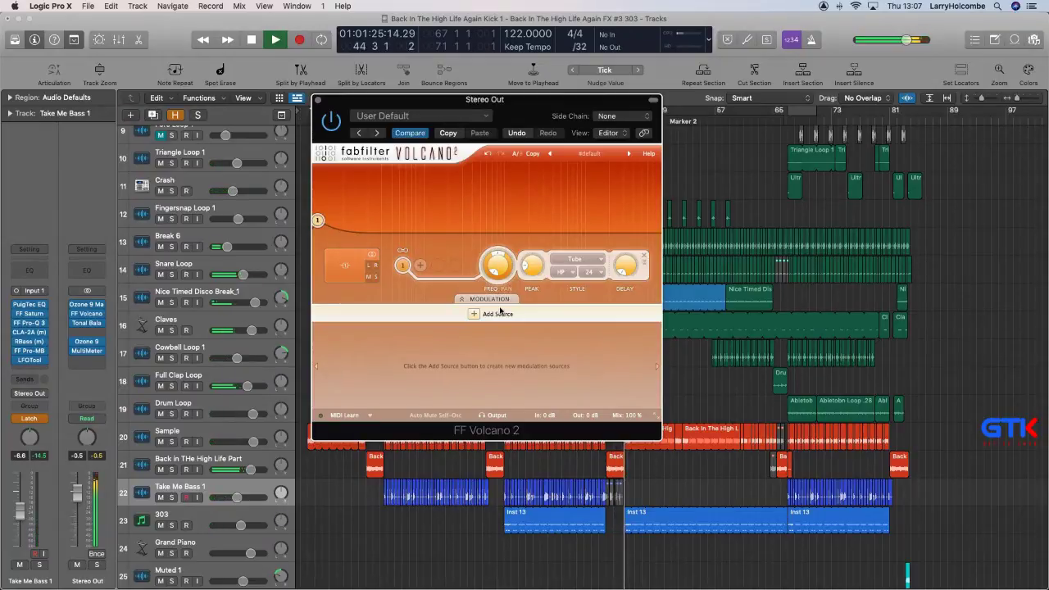
pyautogui.moveTo(488, 99); pyautogui.dragTo(412, 85)
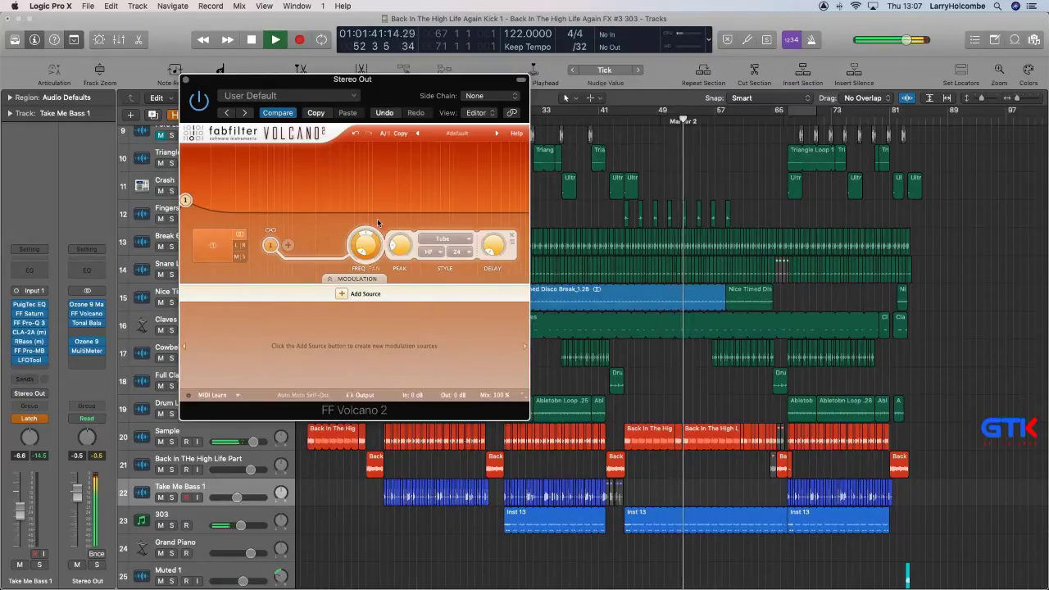
pyautogui.moveTo(366, 247); pyautogui.dragTo(369, 251)
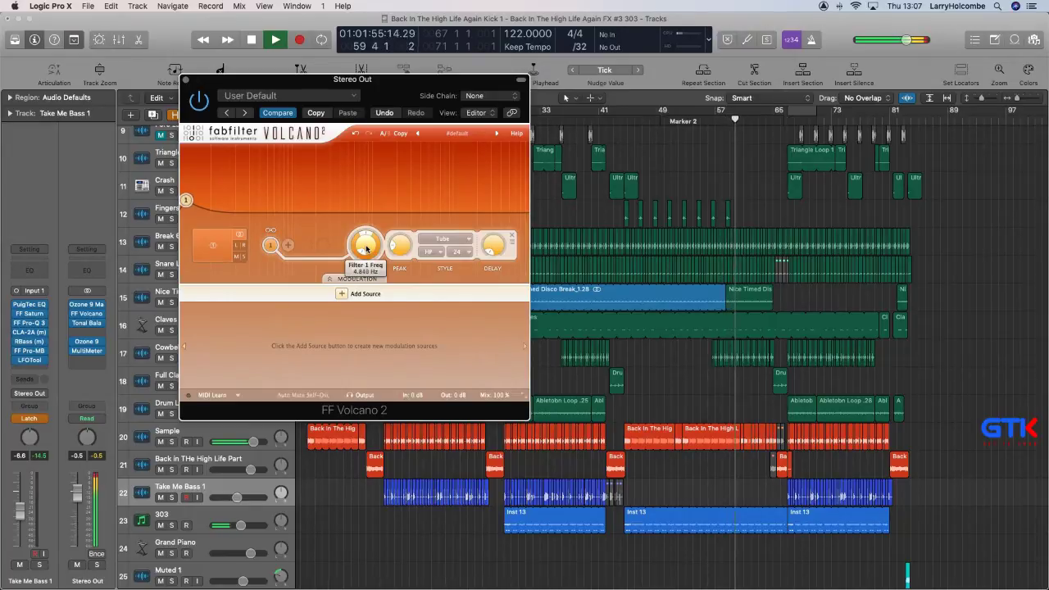
pyautogui.moveTo(365, 247); pyautogui.dragTo(428, 370)
pyautogui.click(185, 79)
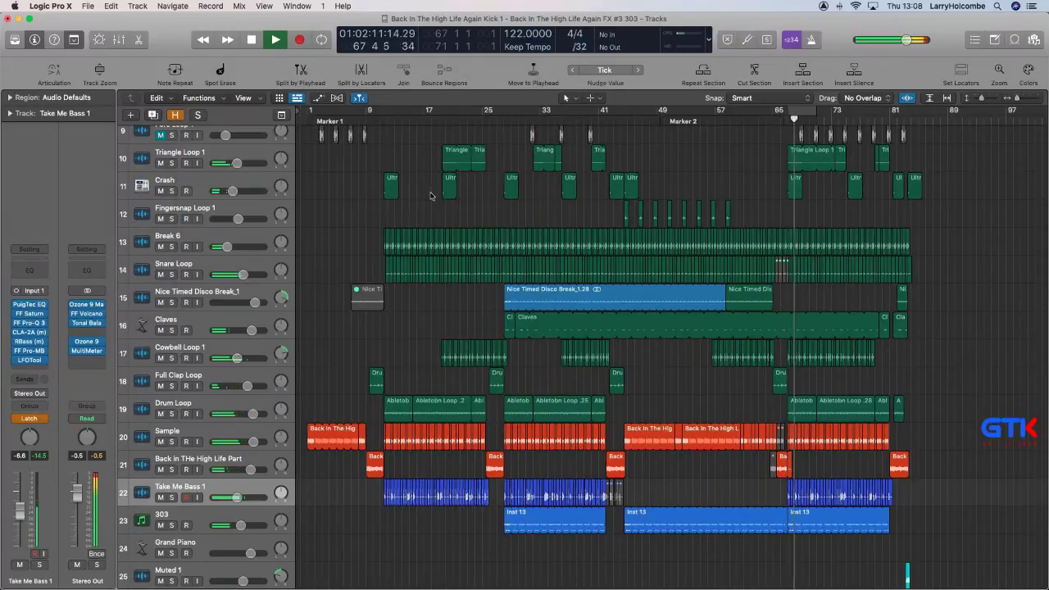
# Return the Take Me Bass 1 channel's automation mode to Read and stop playback.
pyautogui.moveTo(704, 325); pyautogui.dragTo(919, 556)
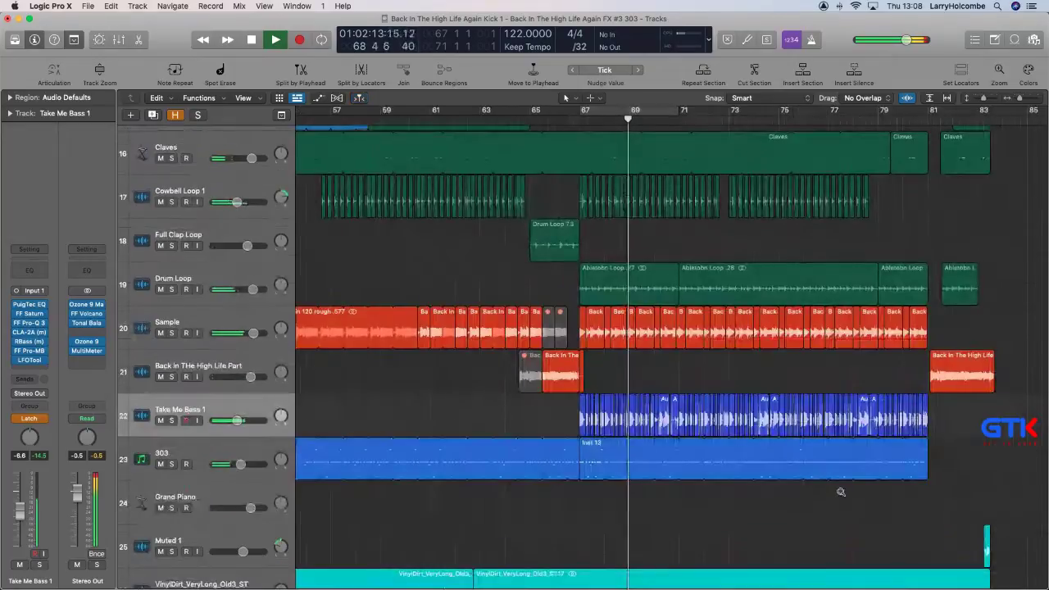
pyautogui.click(42, 418)
pyautogui.click(25, 400)
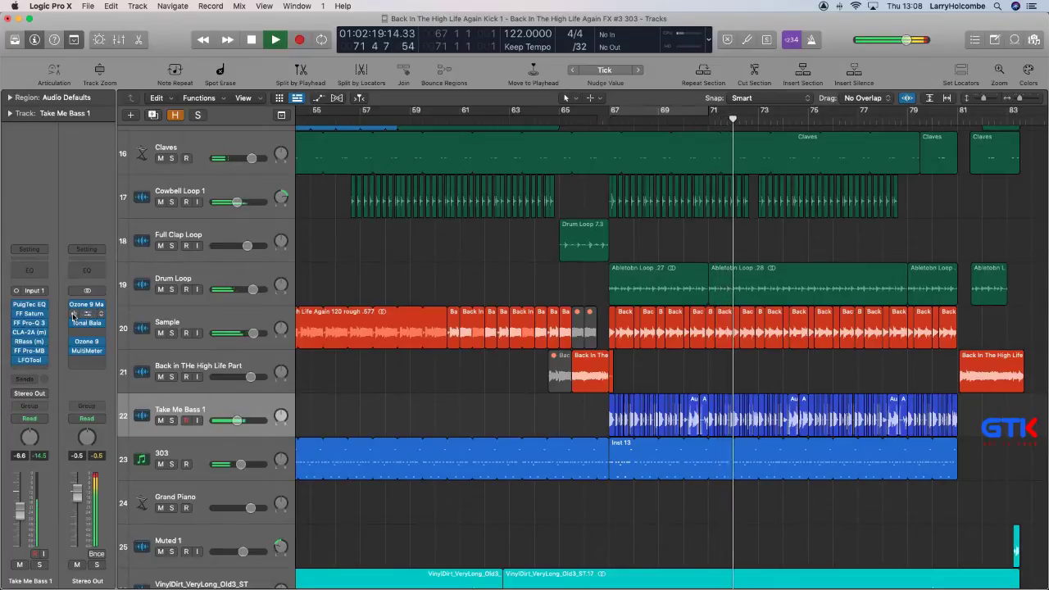
pyautogui.press('space')
# Set the Stereo Out channel's automation mode to Latch, place the playhead at about bar 41, and reopen its Volcano 2 plug-in.
pyautogui.scroll(-20, 457, 409)
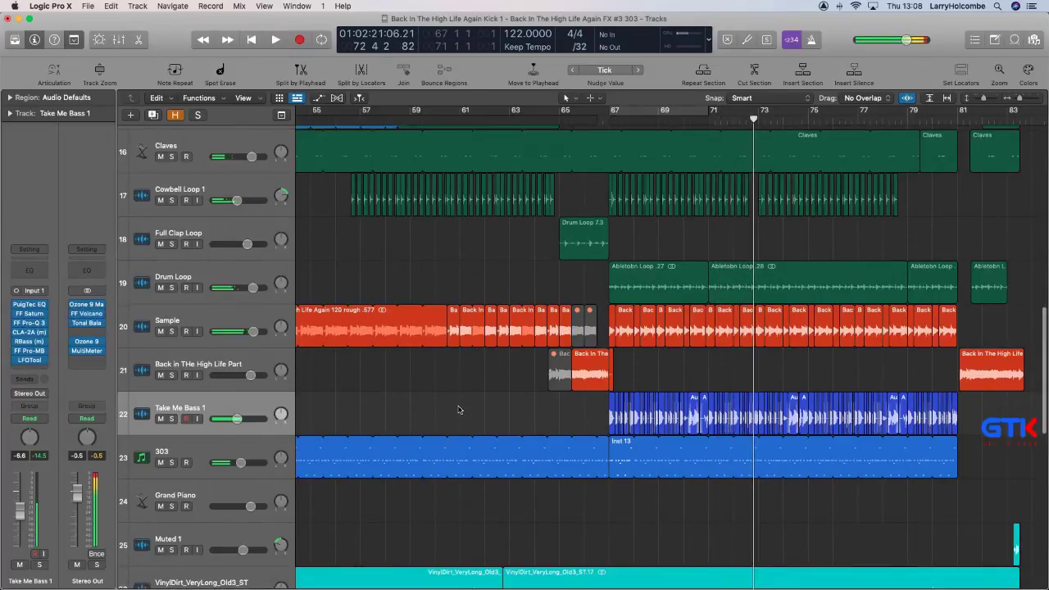
pyautogui.scroll(-5, 459, 409)
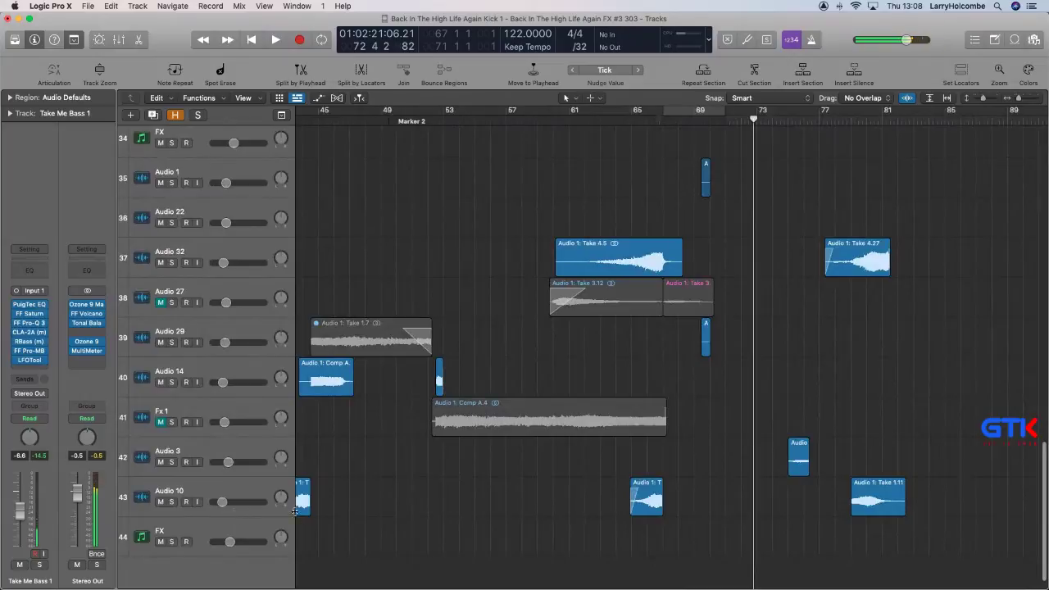
pyautogui.press('z')
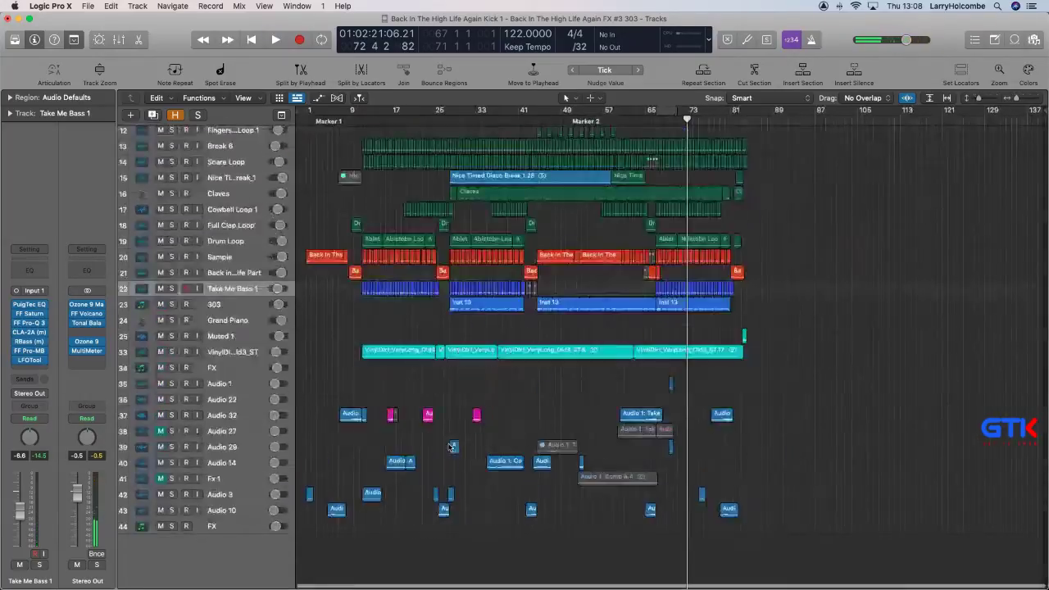
pyautogui.click(101, 420)
pyautogui.click(83, 435)
pyautogui.click(523, 120)
pyautogui.click(87, 315)
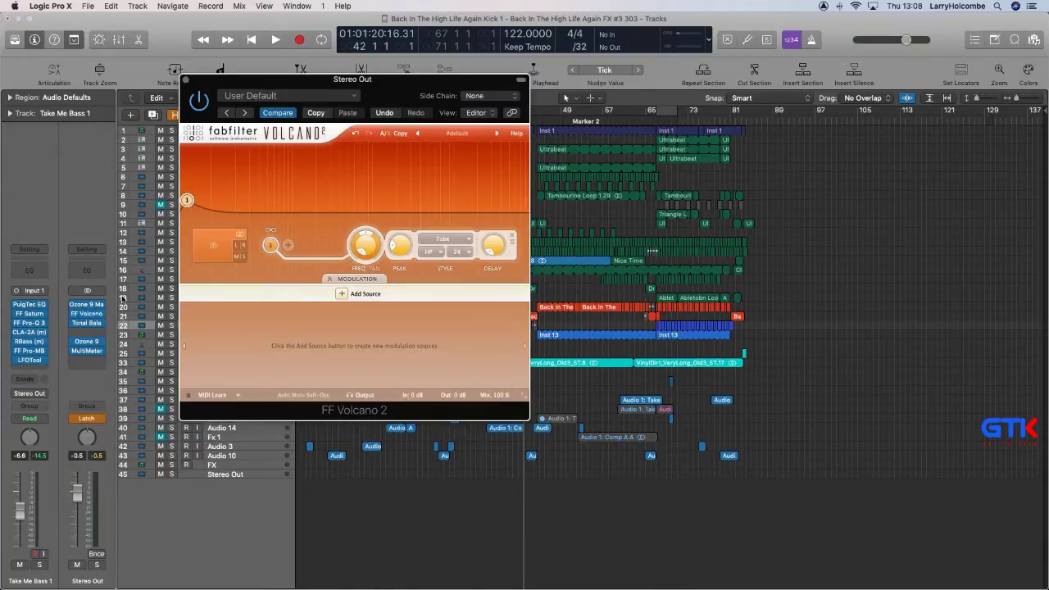
# Record a Filter 1 frequency sweep in Volcano 2 during playback up to about bar 67, and return the Stereo Out to Read mode.
pyautogui.moveTo(252, 76); pyautogui.dragTo(230, 63)
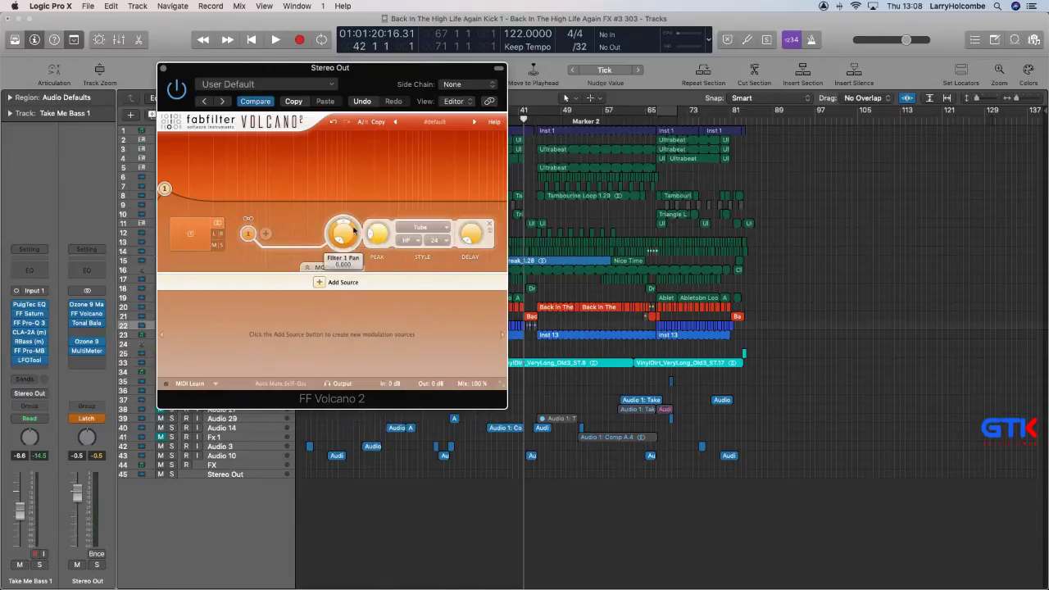
pyautogui.moveTo(344, 76); pyautogui.dragTo(274, 72)
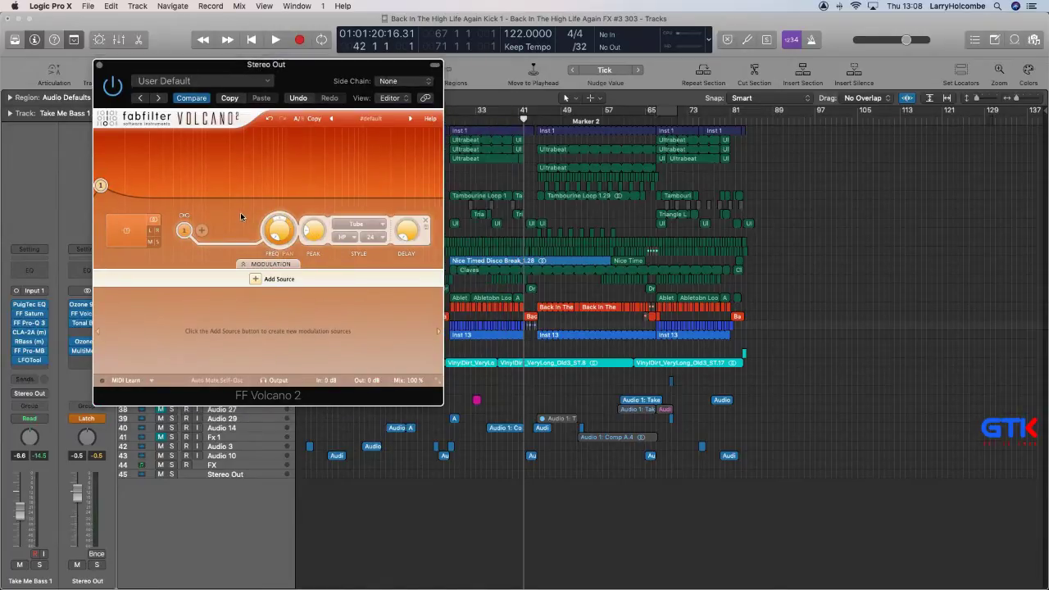
pyautogui.press('space')
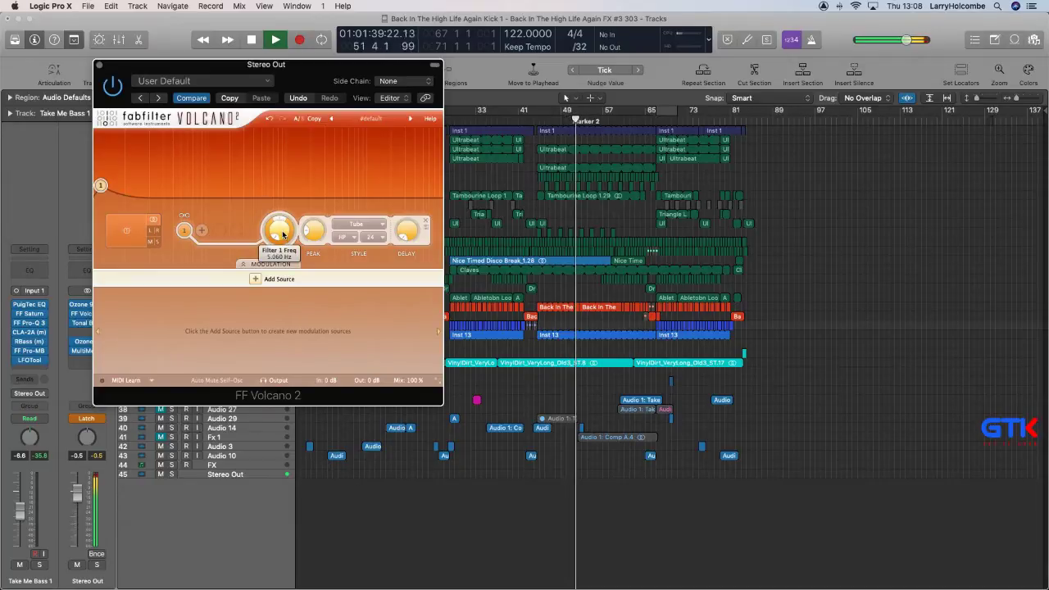
pyautogui.moveTo(283, 233); pyautogui.dragTo(326, 298)
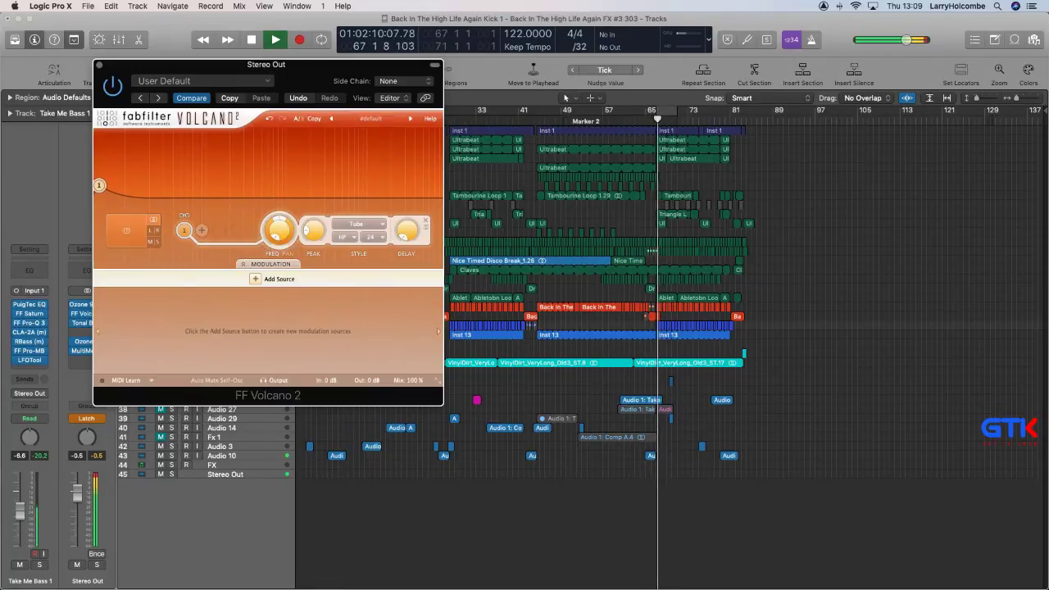
pyautogui.click(86, 418)
pyautogui.click(88, 401)
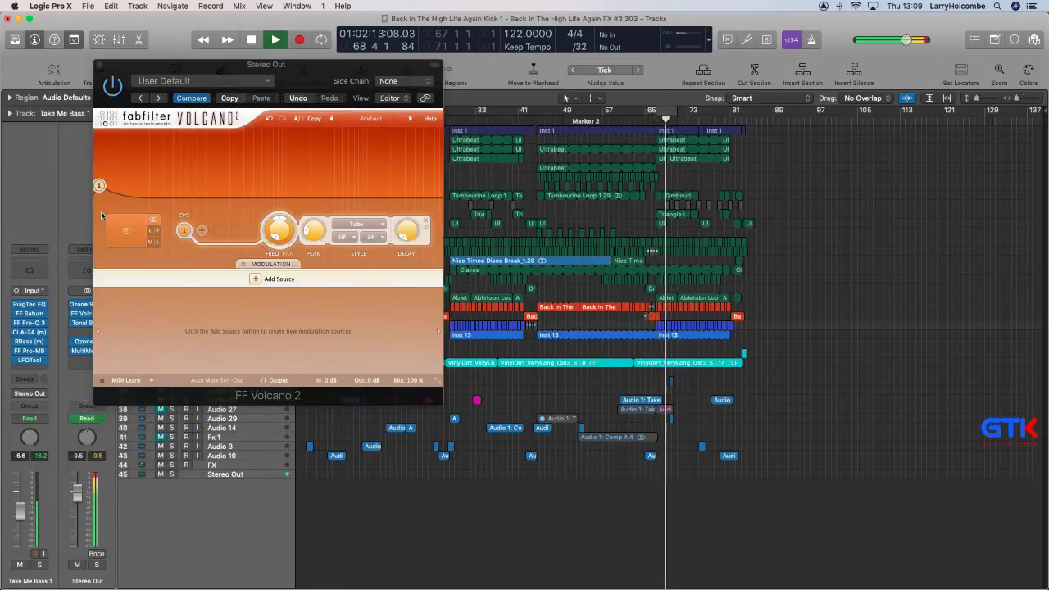
# Close Volcano 2, stop playback, and display the Stereo Out track's Filter 1 Freq automation.
pyautogui.click(98, 64)
pyautogui.click(241, 474)
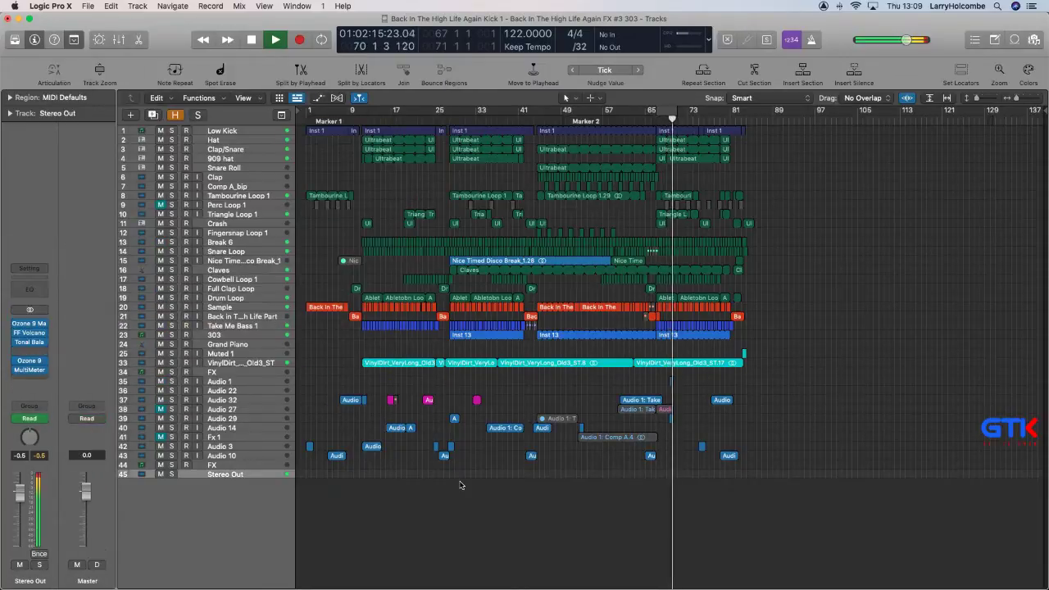
pyautogui.press('a')
pyautogui.moveTo(524, 452); pyautogui.dragTo(811, 491)
pyautogui.press('space')
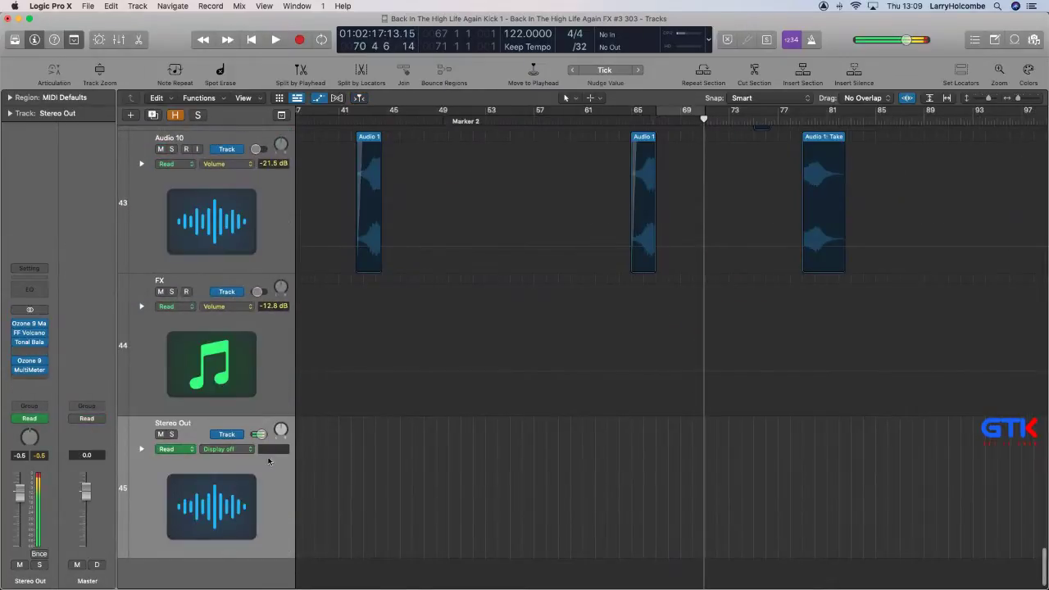
pyautogui.click(235, 451)
pyautogui.click(276, 564)
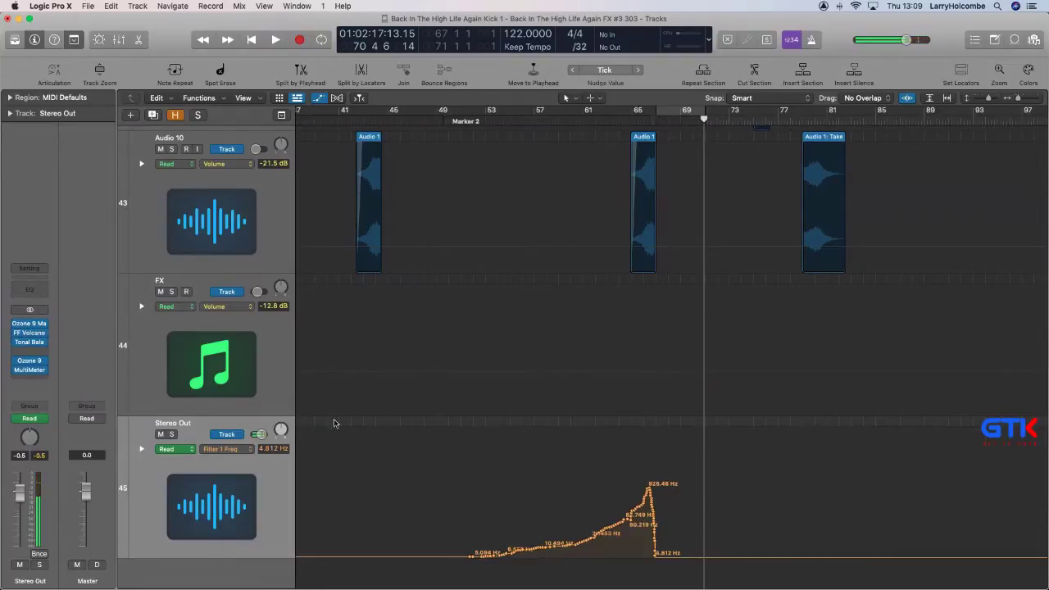
# Switch the Stereo Out track's automation lane to the Volcano 2 Mix parameter.
pyautogui.click(225, 449)
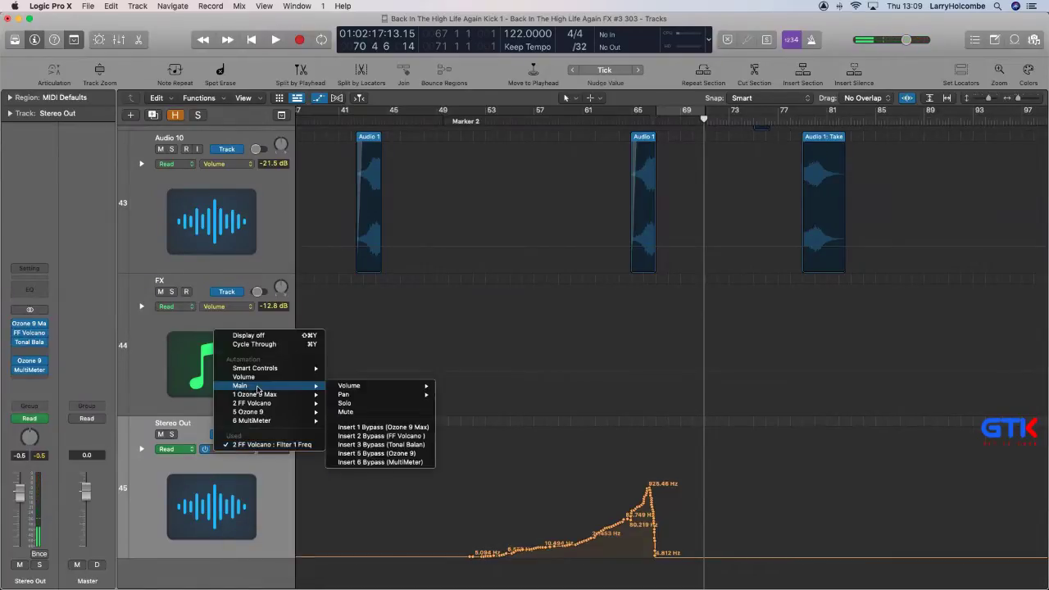
pyautogui.moveTo(271, 408)
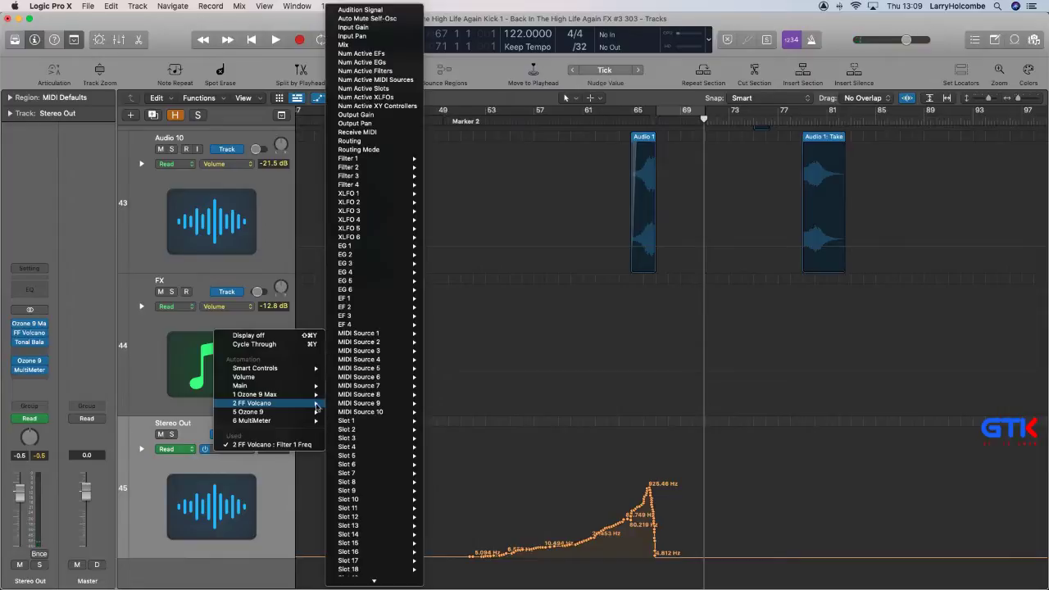
pyautogui.moveTo(398, 370)
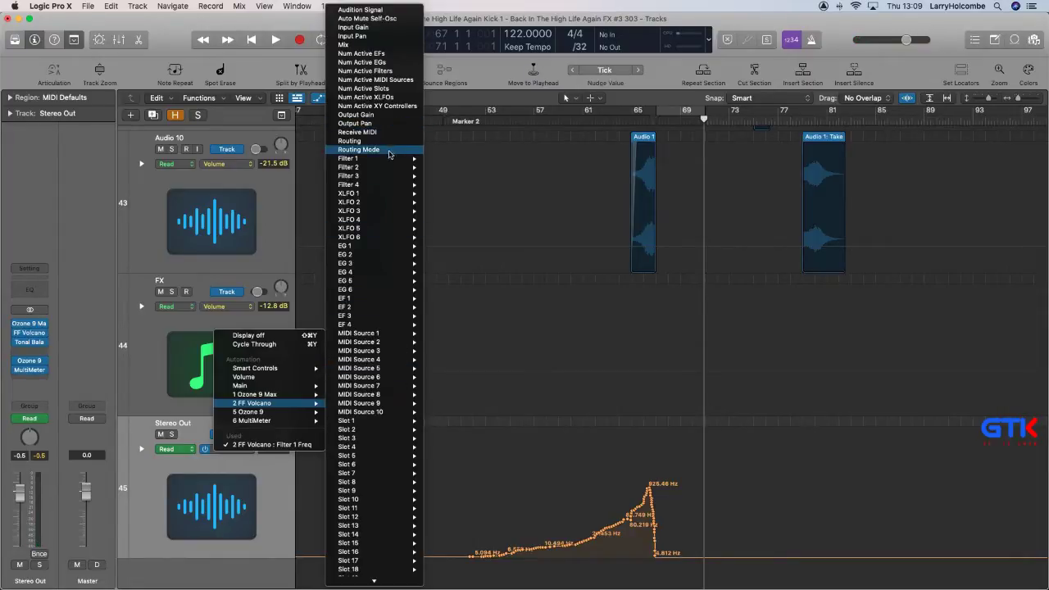
pyautogui.moveTo(391, 158)
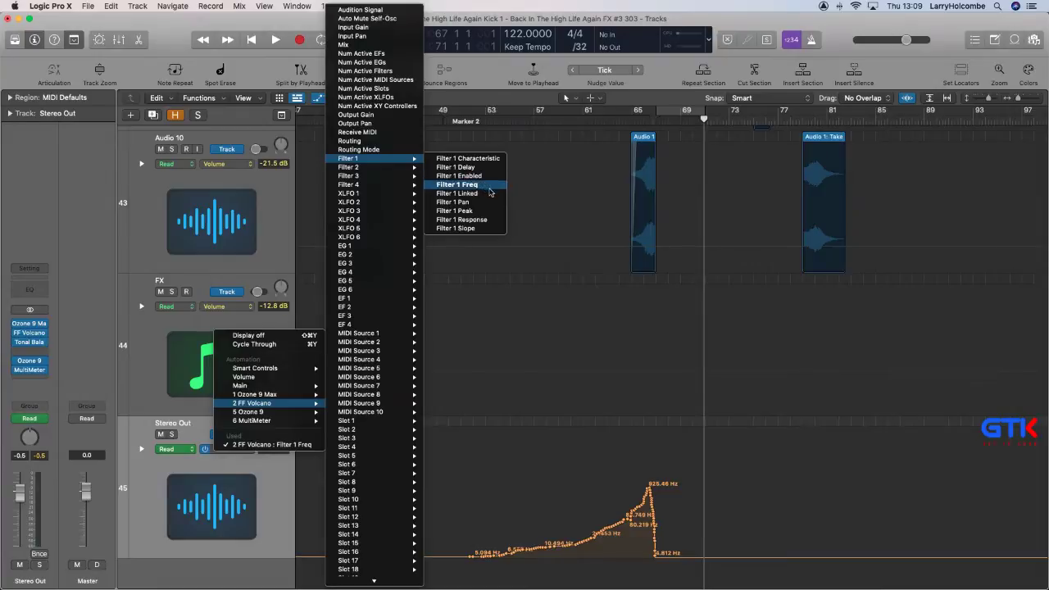
pyautogui.click(344, 45)
# Marquee-select bars 51 to 67 on the Stereo Out lane and create 100% Mix automation points at its edges.
pyautogui.moveTo(520, 480); pyautogui.dragTo(900, 540)
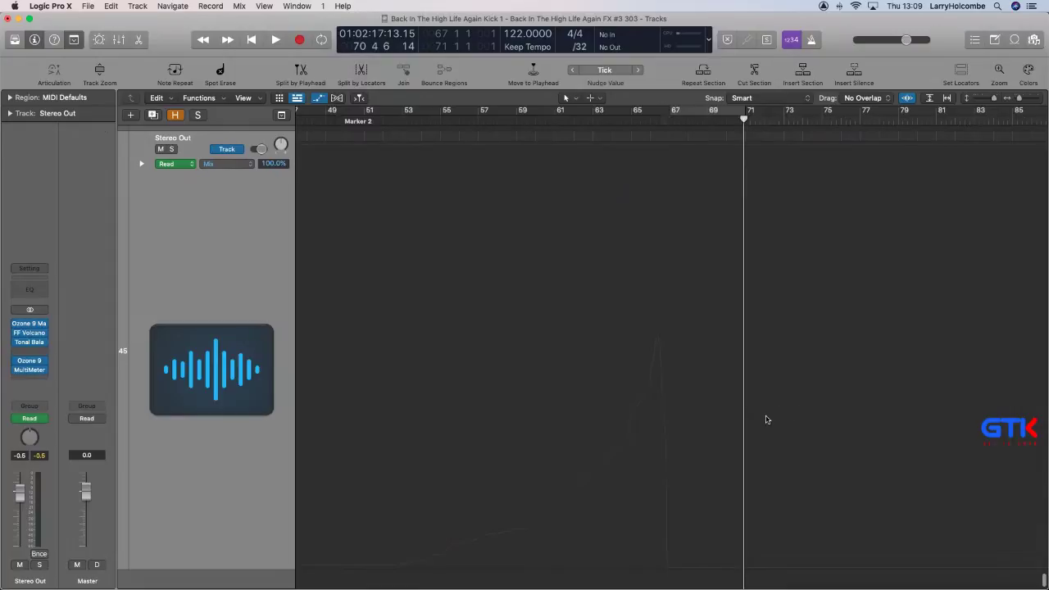
pyautogui.hscroll(1, 677, 203)
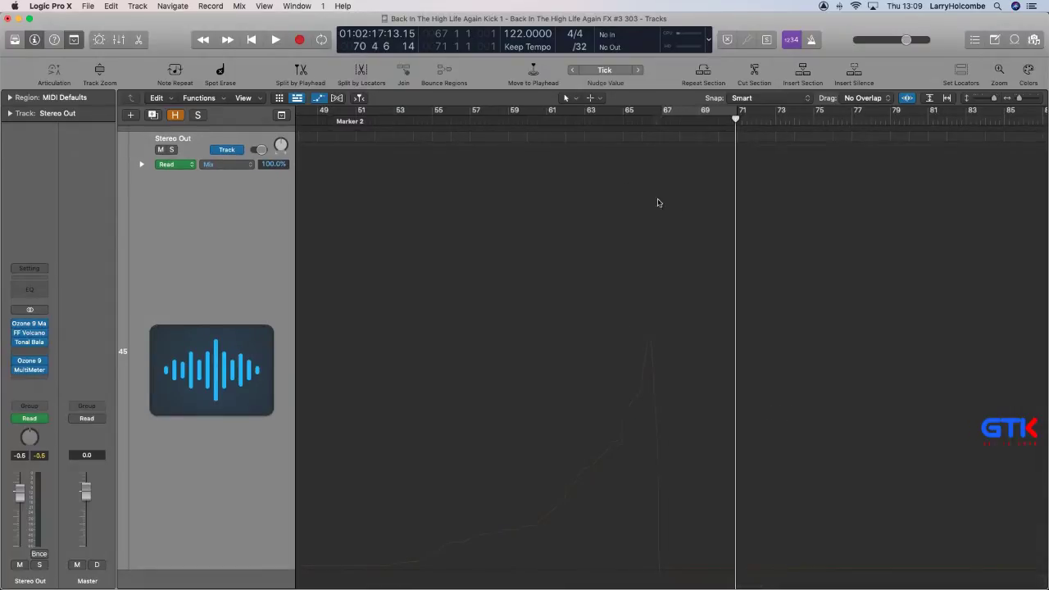
pyautogui.hscroll(-5, 614, 201)
pyautogui.moveTo(453, 177); pyautogui.dragTo(767, 220)
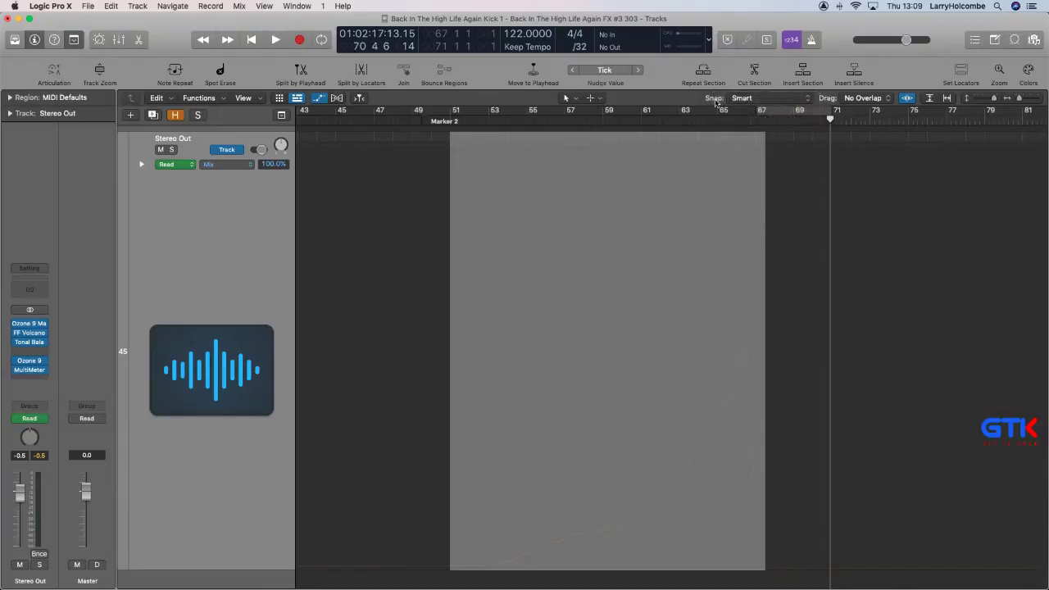
pyautogui.click(709, 121)
pyautogui.press('space')
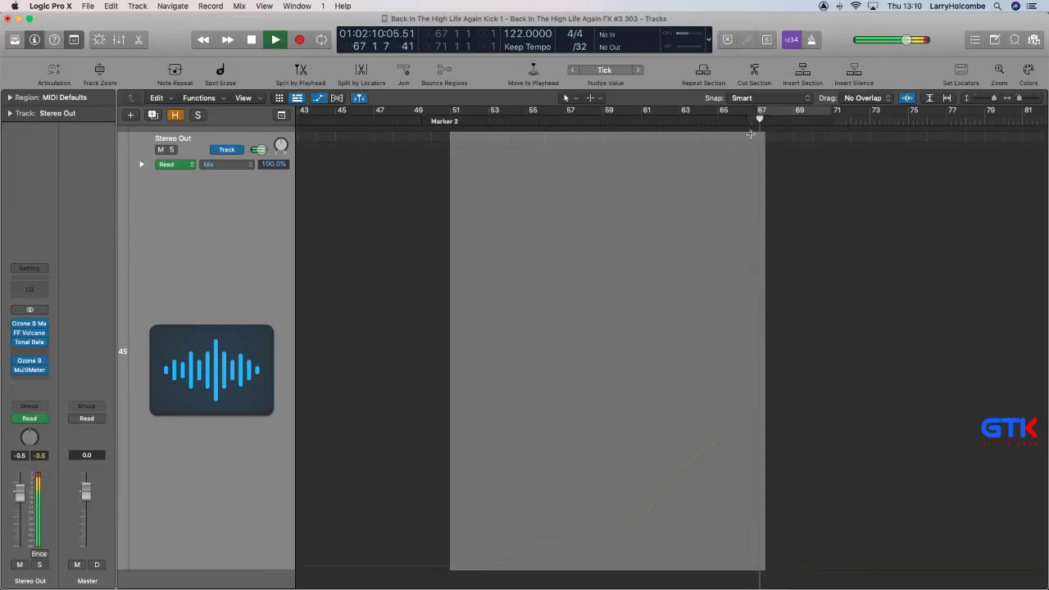
pyautogui.moveTo(763, 134); pyautogui.dragTo(754, 134)
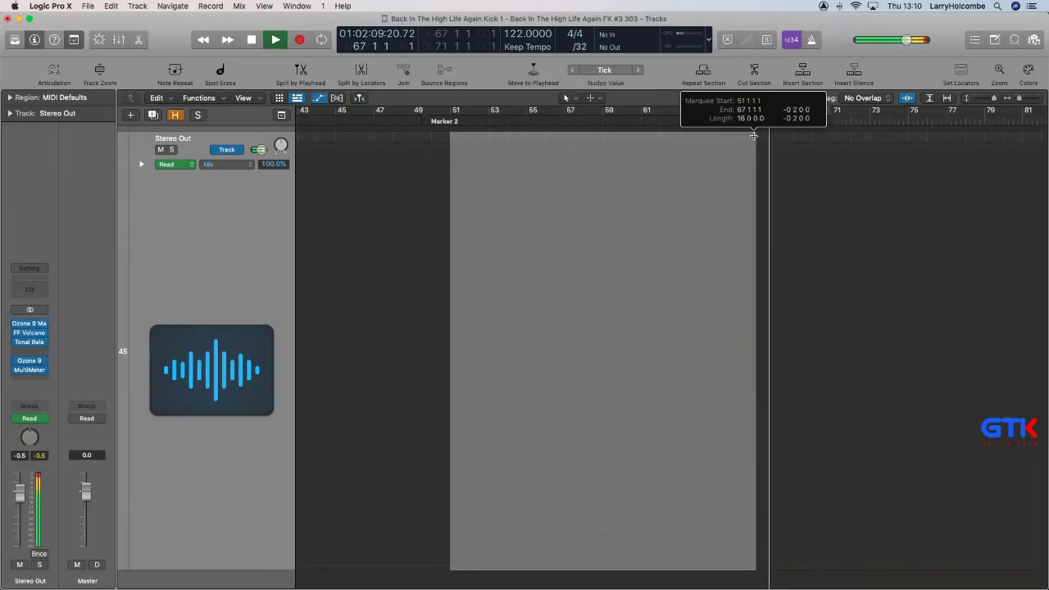
pyautogui.click(562, 175)
# Stop playback and set the Stereo Out Mix automation to 0% before bar 51 and after bar 67.
pyautogui.press('space')
pyautogui.moveTo(405, 149); pyautogui.dragTo(384, 565)
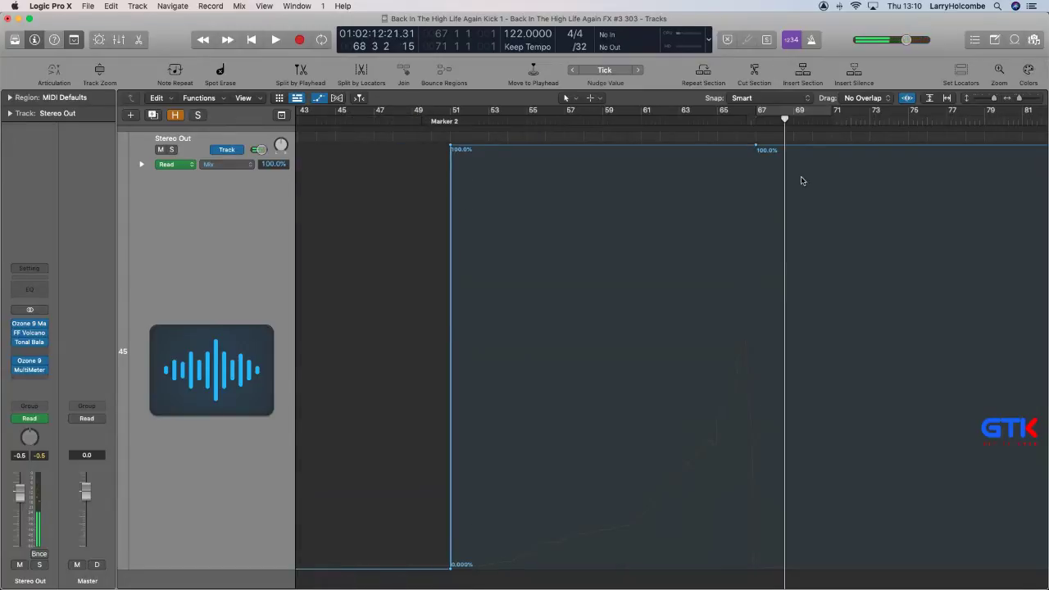
pyautogui.moveTo(814, 149); pyautogui.dragTo(814, 565)
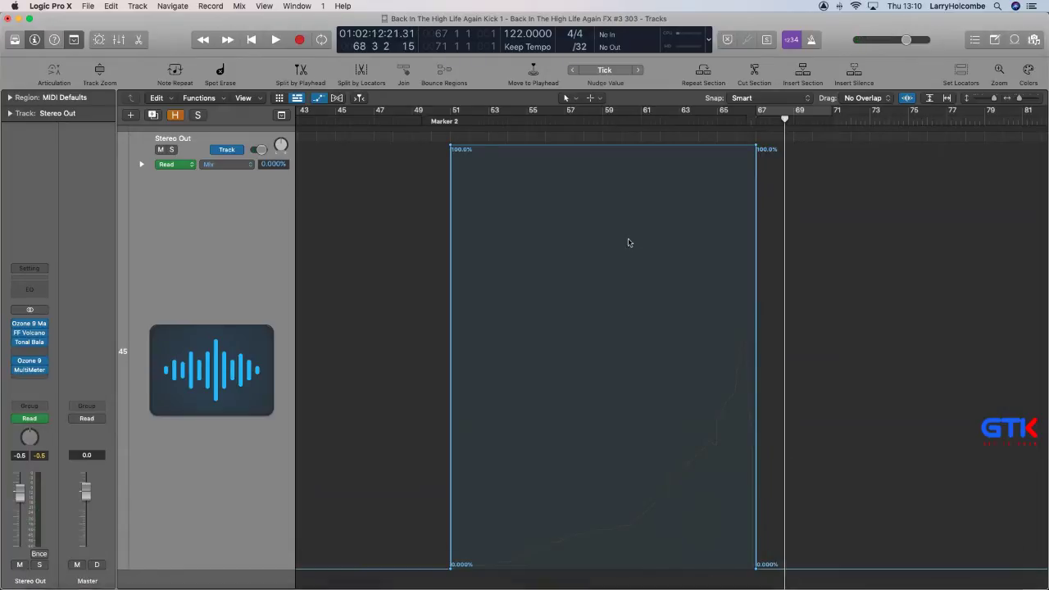
# Play the arrangement from bar 49 to audition the Stereo Out's Volcano 2 Mix automation.
pyautogui.press('super+Left')
pyautogui.press('super+Up')
pyautogui.press('super+Up')
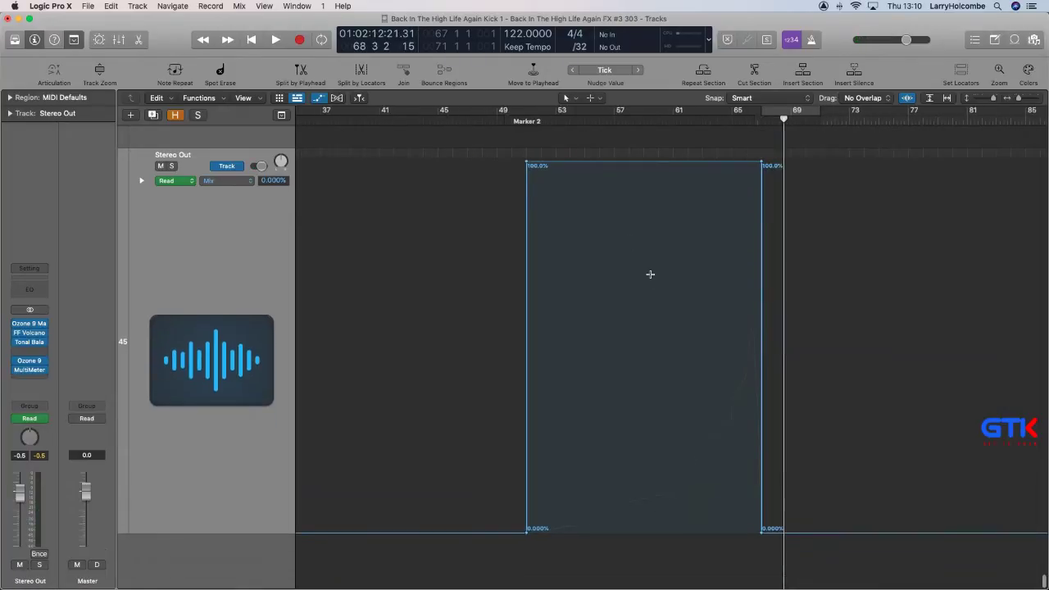
pyautogui.press('super+Up')
pyautogui.press('super+Up')
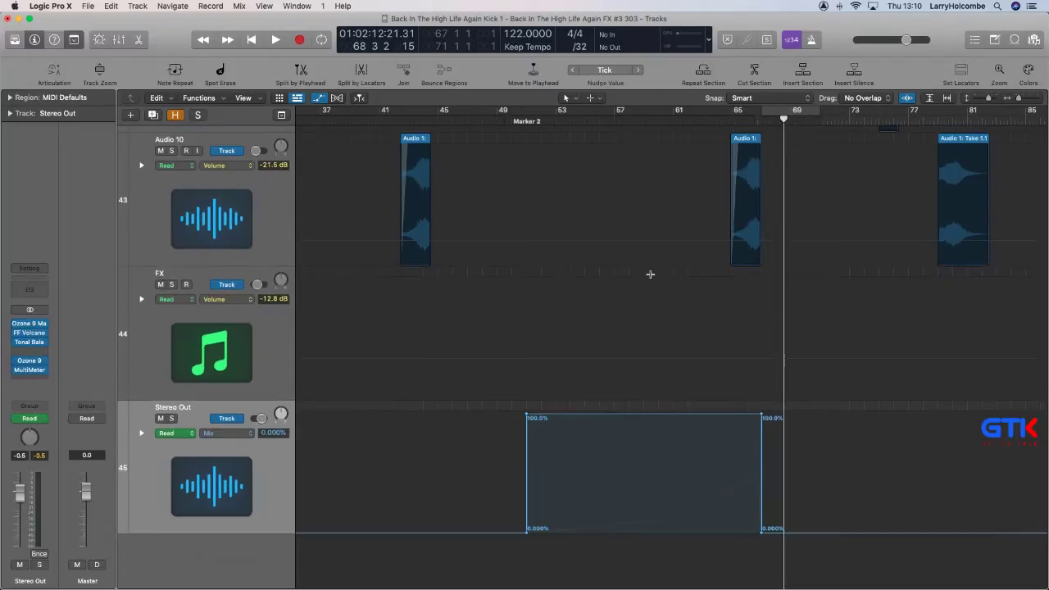
pyautogui.click(495, 120)
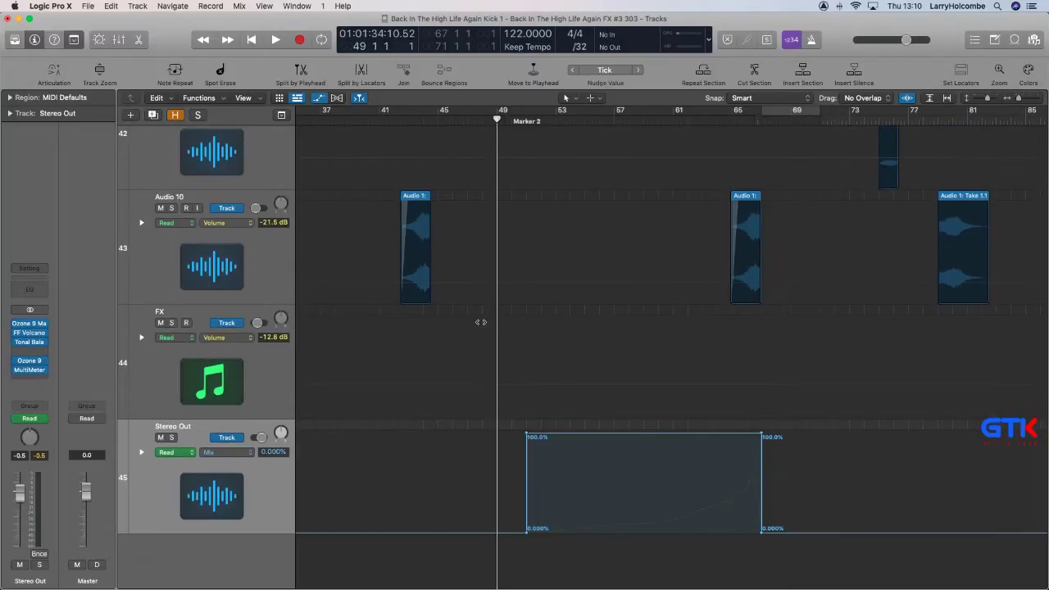
pyautogui.press('space')
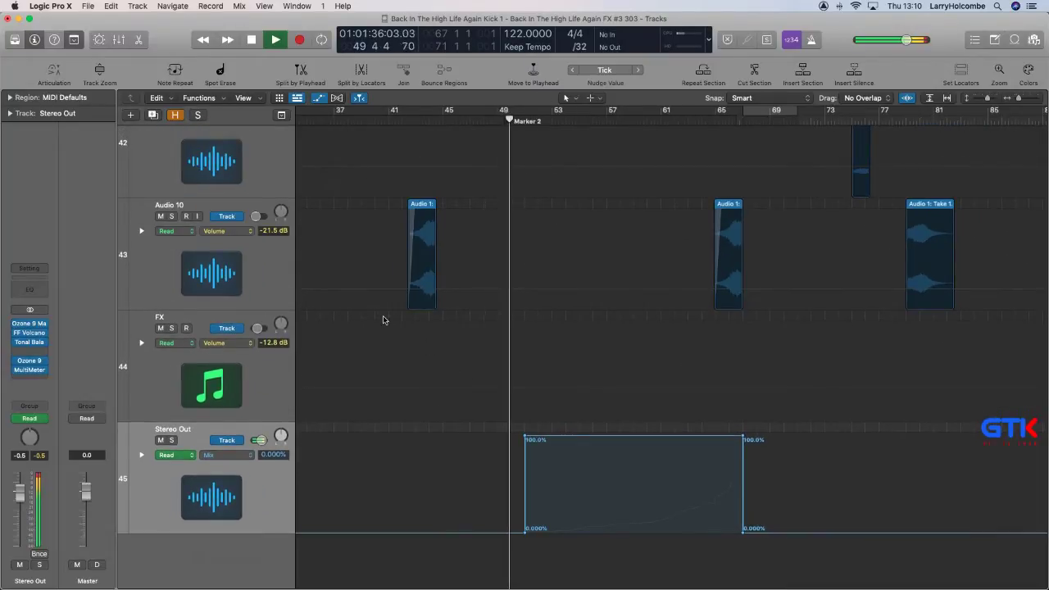
pyautogui.press('super+Up')
pyautogui.press('super+Up')
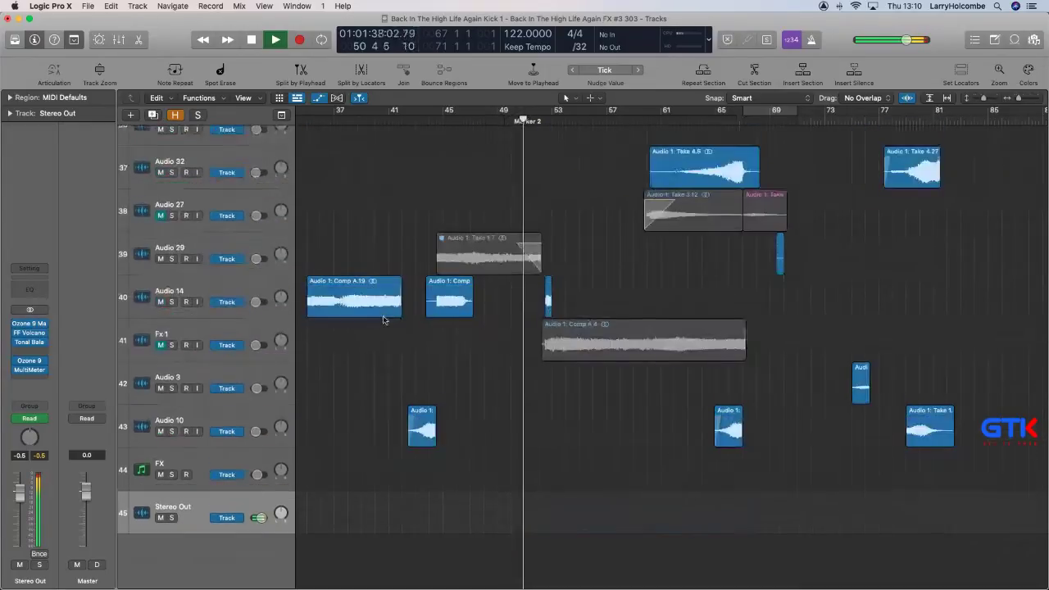
pyautogui.scroll(-1, 403, 209)
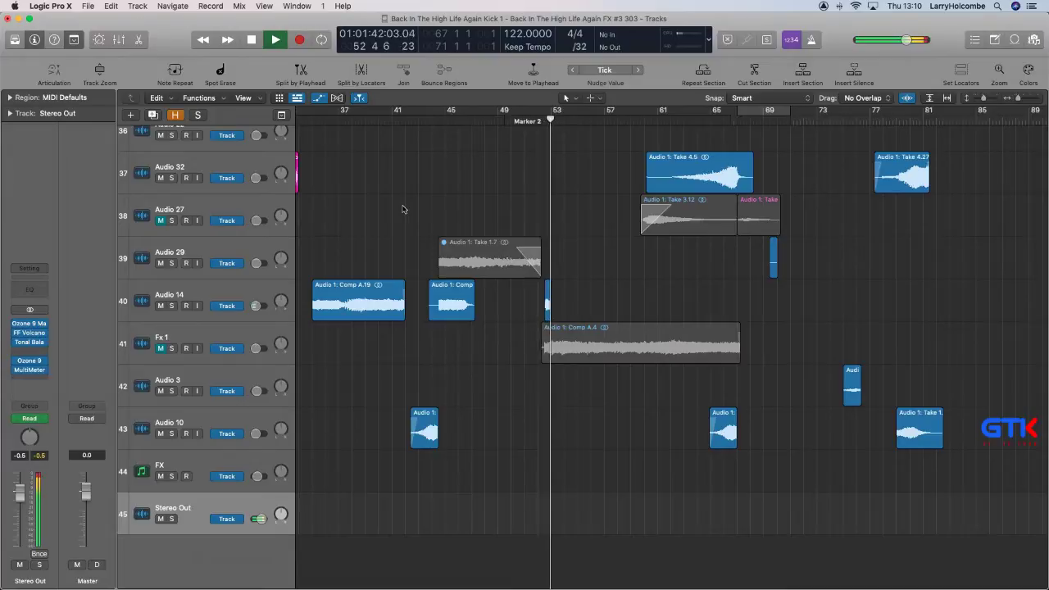
pyautogui.scroll(-3, 402, 207)
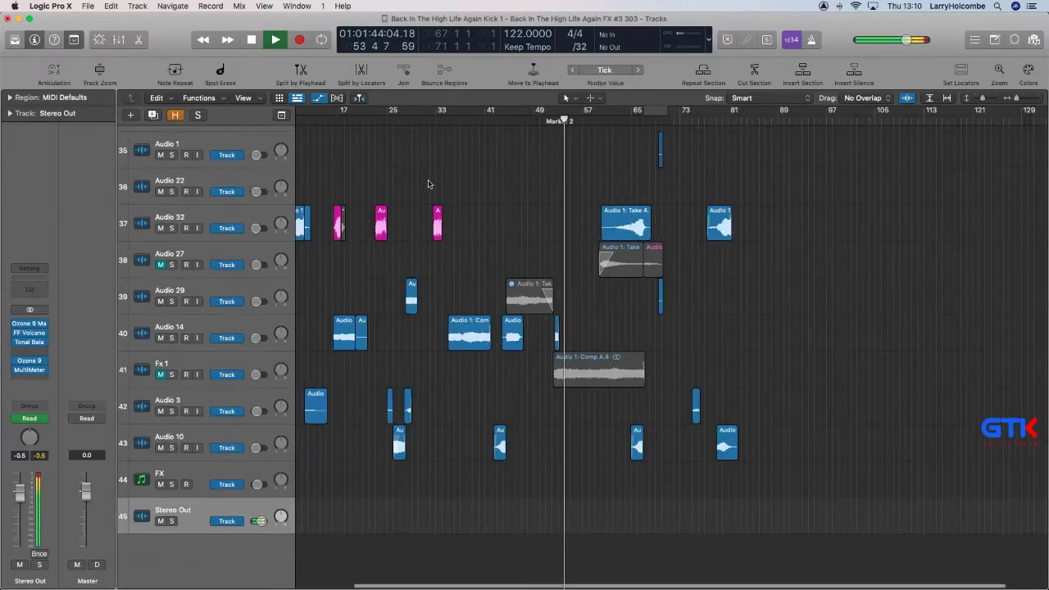
pyautogui.press('super+Up')
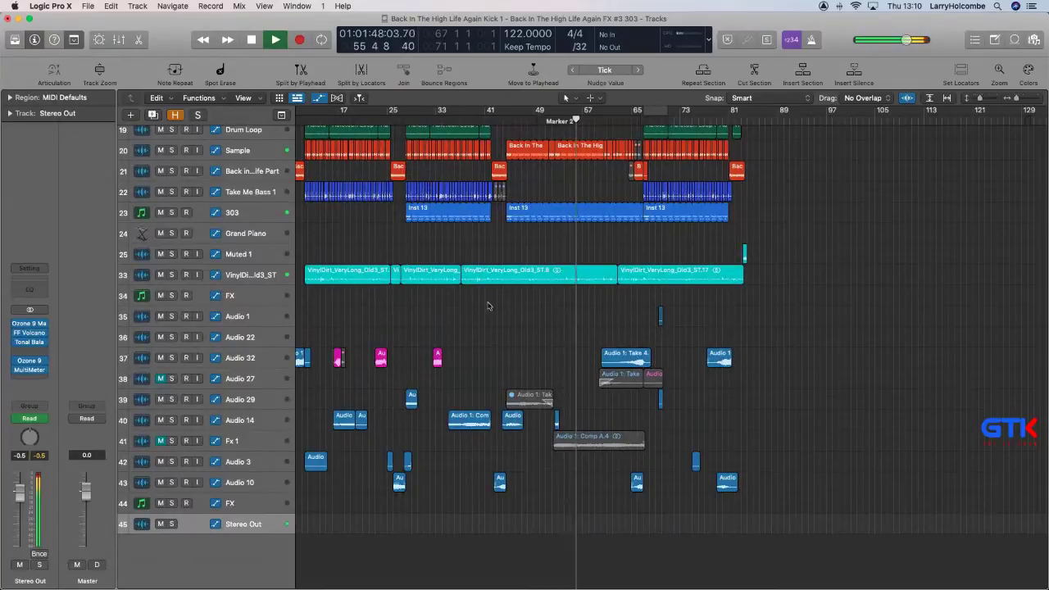
# Show the automation again and switch the Stereo Out lane back to Volcano 2 Filter 1 Freq.
pyautogui.press('a')
pyautogui.moveTo(501, 488); pyautogui.dragTo(768, 566)
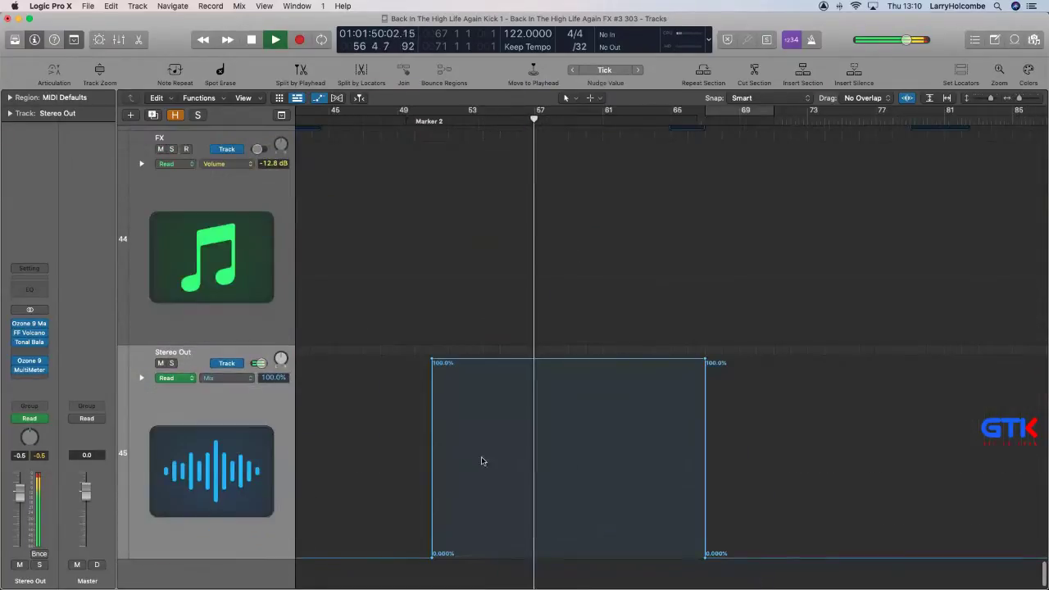
pyautogui.click(238, 377)
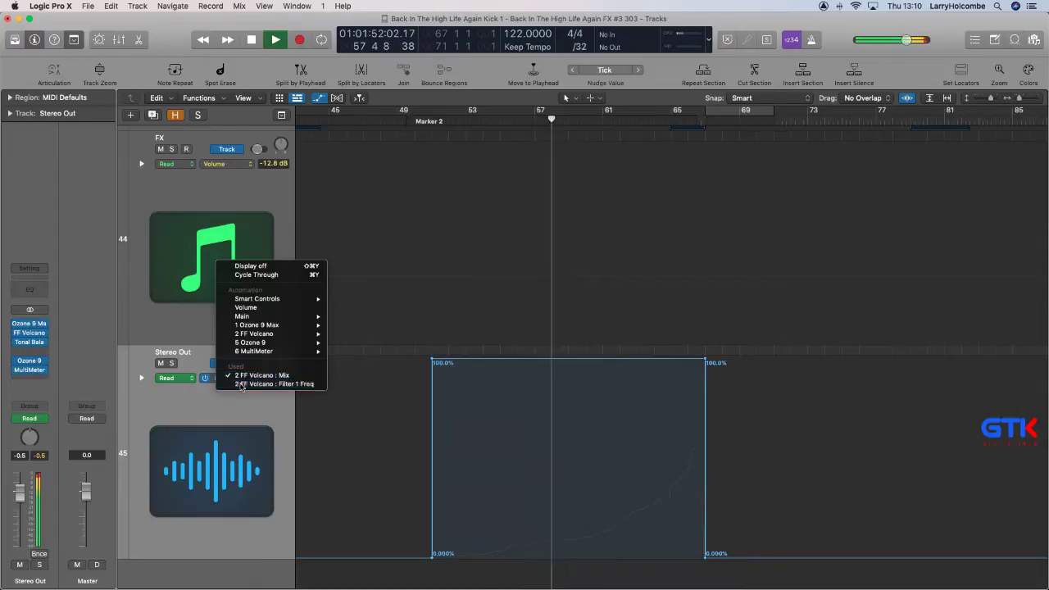
pyautogui.click(473, 422)
pyautogui.moveTo(413, 418); pyautogui.dragTo(783, 524)
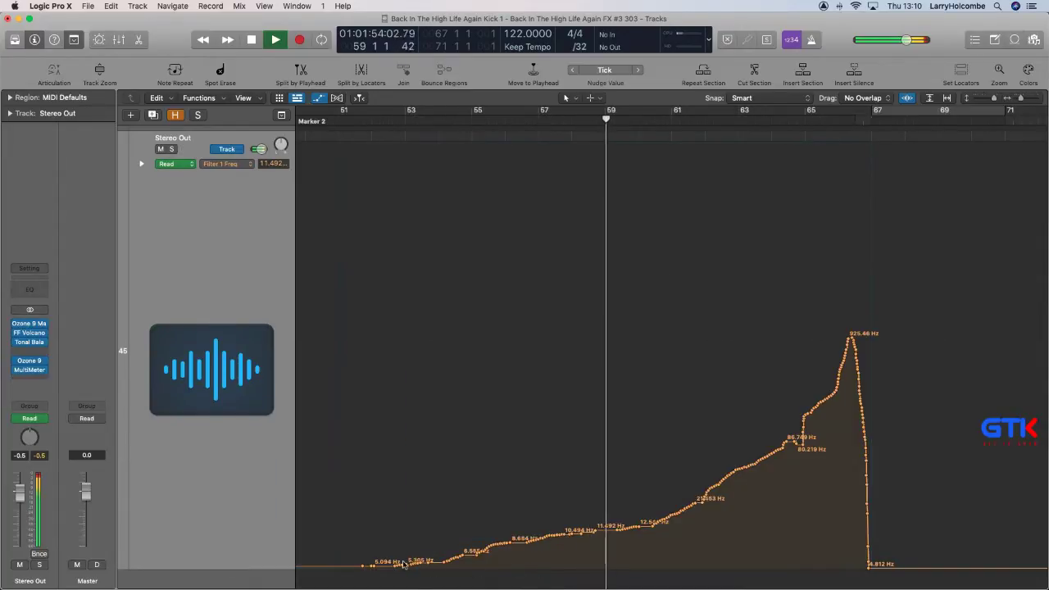
# Replace the jagged Filter 1 Freq points with one smooth curve rising to the 925.46 Hz peak just before bar 67.
pyautogui.moveTo(404, 564); pyautogui.dragTo(840, 338)
pyautogui.moveTo(648, 442); pyautogui.dragTo(652, 450)
pyautogui.moveTo(838, 340); pyautogui.dragTo(851, 337)
pyautogui.keyDown('ctrl'); pyautogui.keyDown('alt'); pyautogui.click(833, 356); pyautogui.keyUp('alt'); pyautogui.keyUp('ctrl')
pyautogui.keyDown('ctrl'); pyautogui.keyDown('alt'); pyautogui.click(833, 356); pyautogui.keyUp('alt'); pyautogui.keyUp('ctrl')
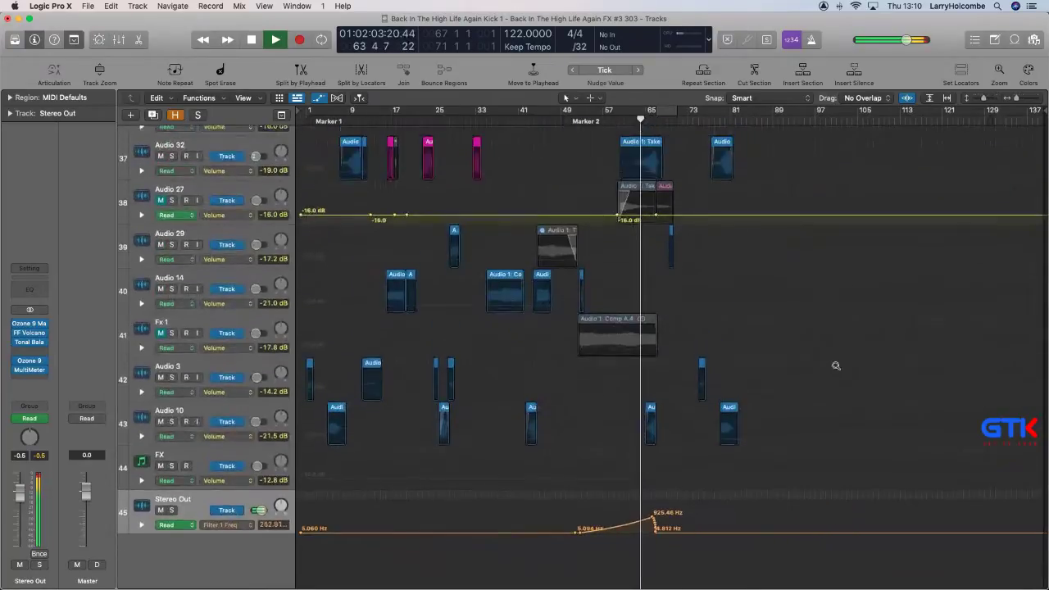
pyautogui.moveTo(574, 225); pyautogui.dragTo(794, 383)
pyautogui.keyDown('ctrl'); pyautogui.keyDown('alt'); pyautogui.click(781, 352); pyautogui.keyUp('alt'); pyautogui.keyUp('ctrl')
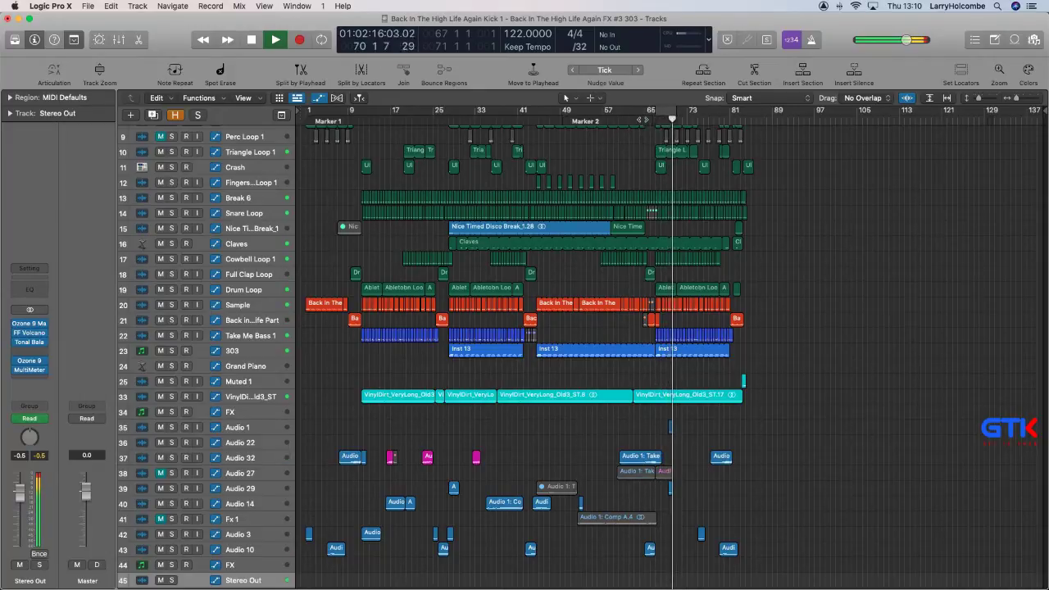
# Open the Sample track's Volcano 2 plug-in with its XLFO modulation and set the Filter 1 style to Tube.
pyautogui.click(641, 119)
pyautogui.click(258, 307)
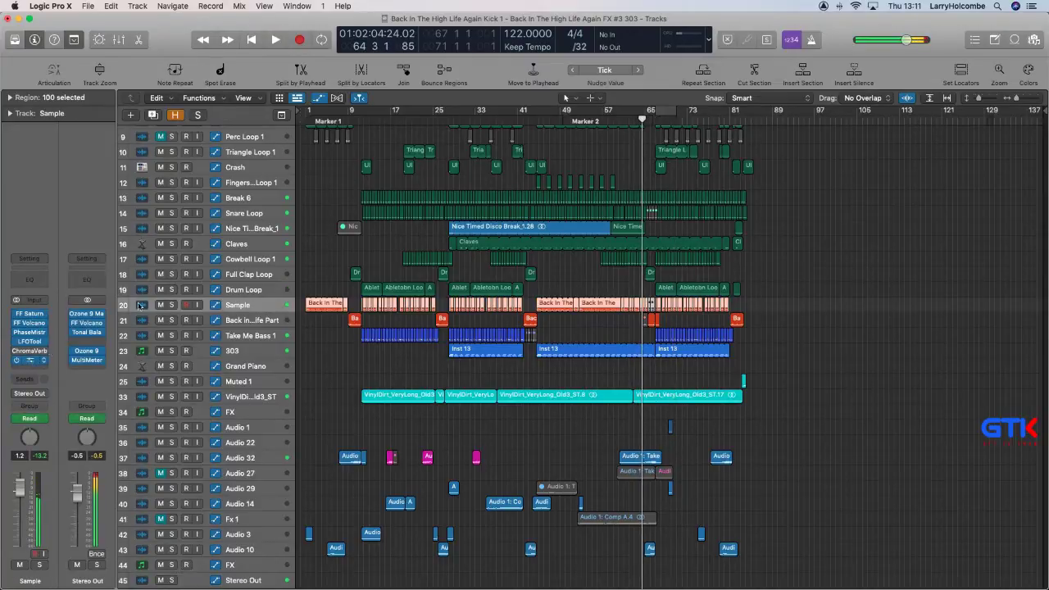
pyautogui.click(87, 326)
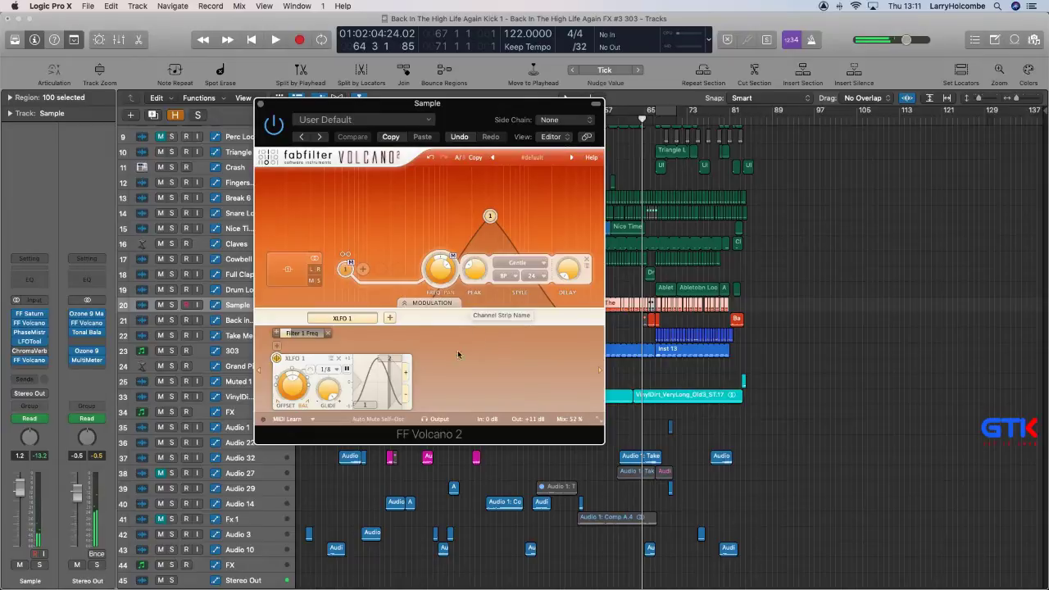
pyautogui.click(519, 263)
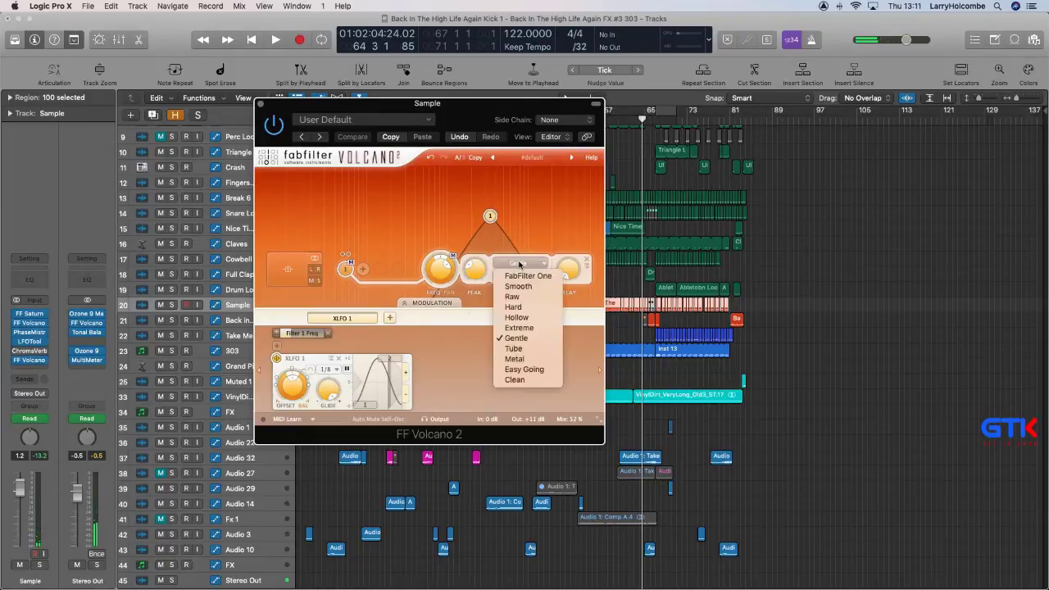
pyautogui.click(516, 350)
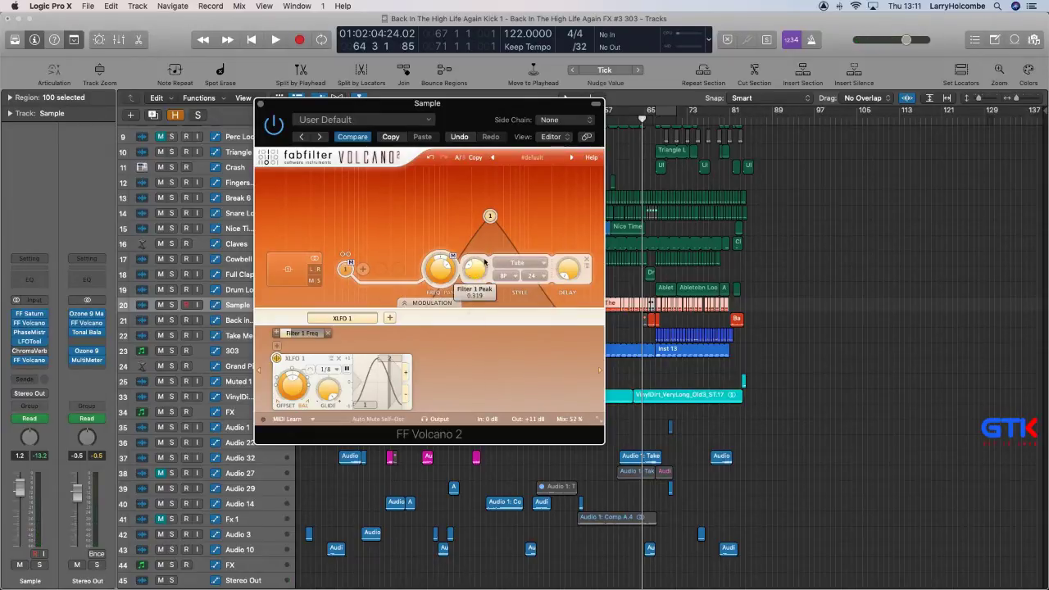
pyautogui.moveTo(407, 104); pyautogui.dragTo(263, 119)
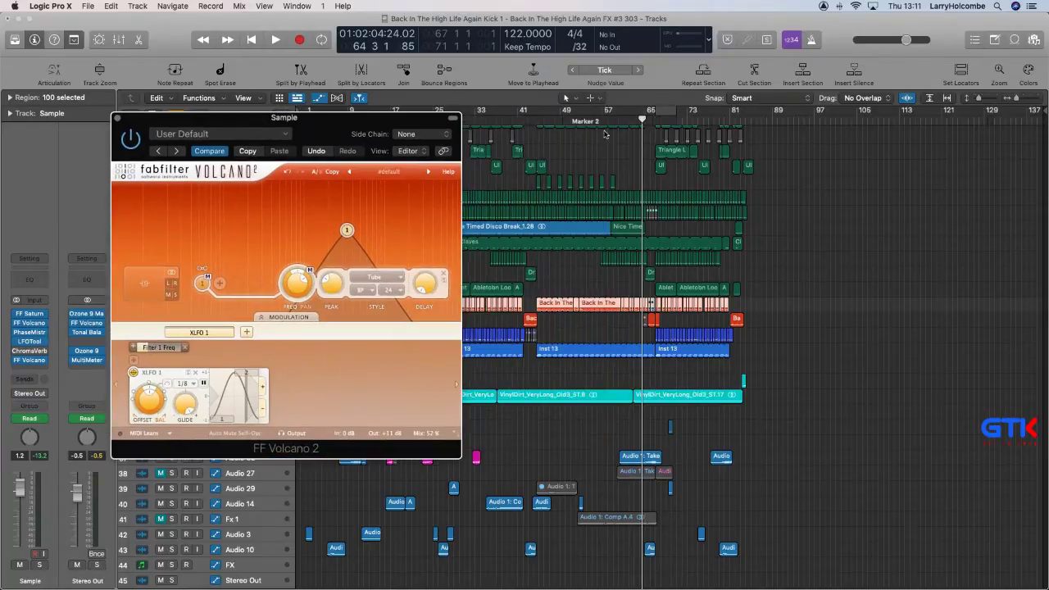
# Play from about bar 47 while lowering the Sample track's Volcano 2 filter frequency and reducing its Mix to 17%.
pyautogui.click(549, 121)
pyautogui.press('space')
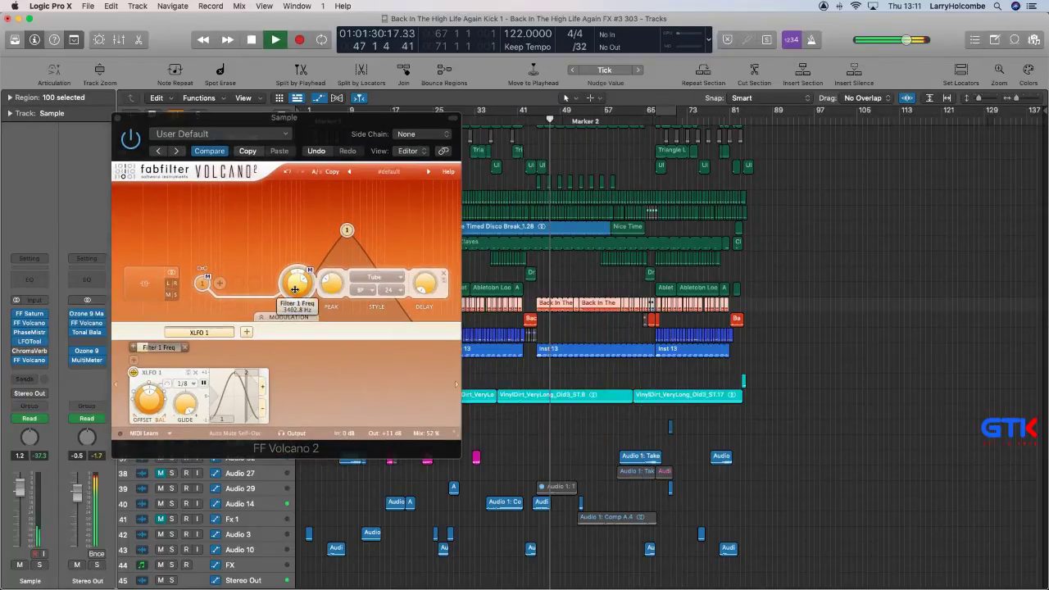
pyautogui.click(287, 300)
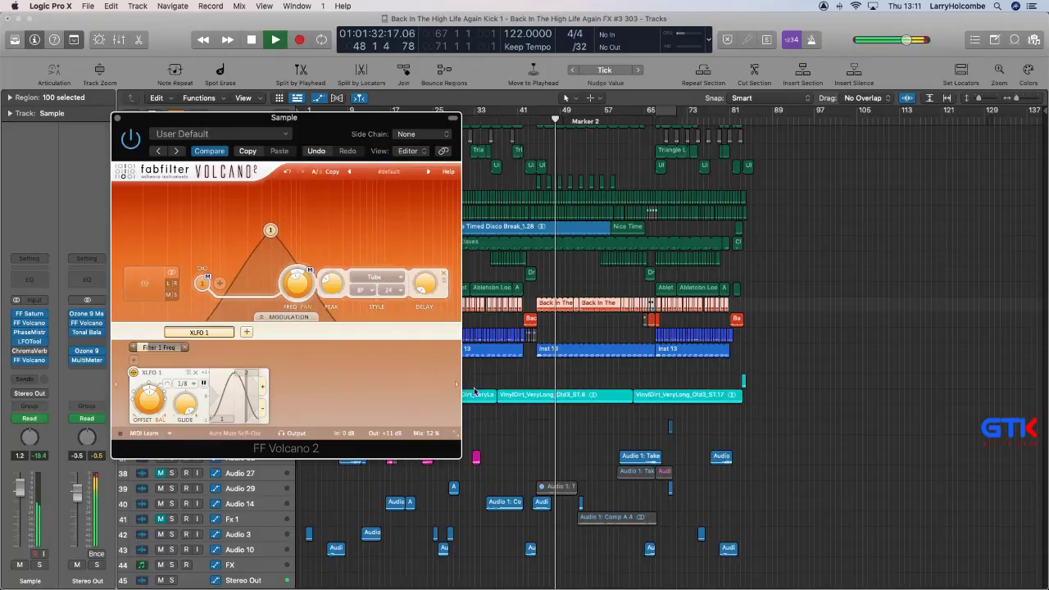
pyautogui.moveTo(430, 442)
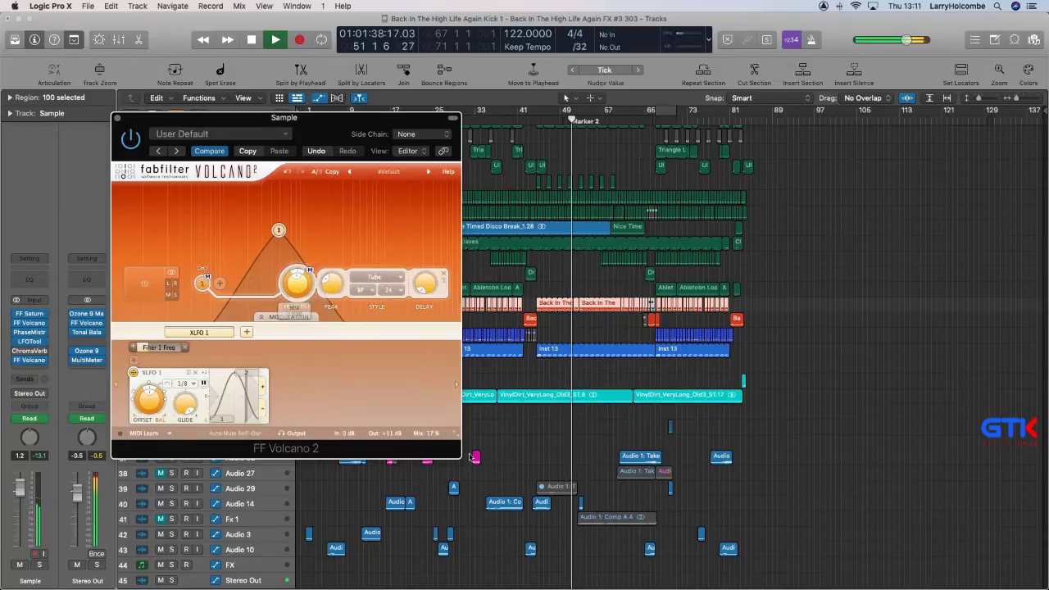
# Reset the Sample track's Volcano 2 output gain to 0 dB and set its Mix to 35%.
pyautogui.moveTo(428, 440); pyautogui.dragTo(450, 481)
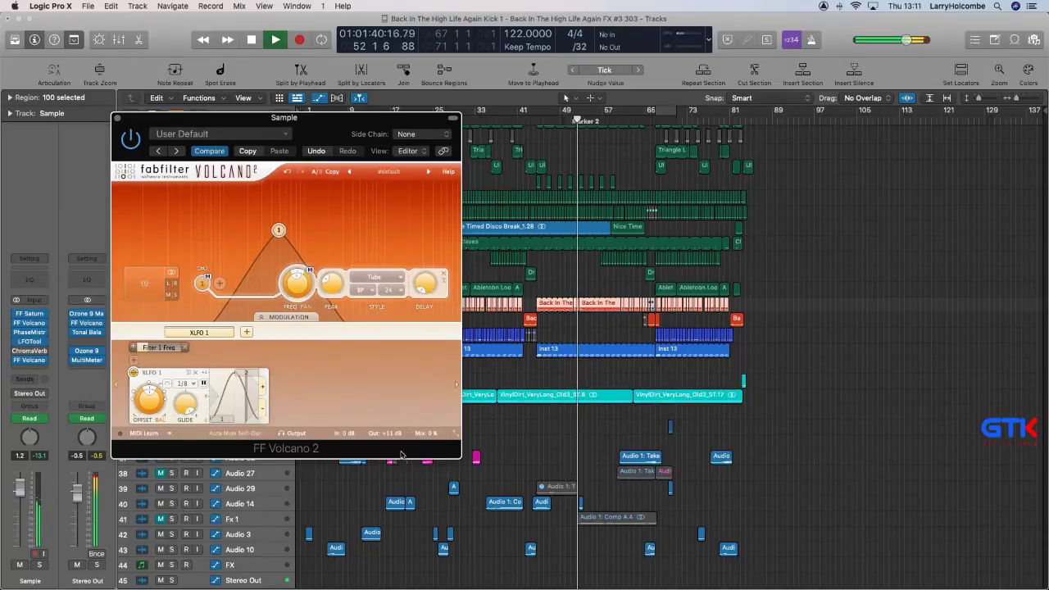
pyautogui.moveTo(391, 440)
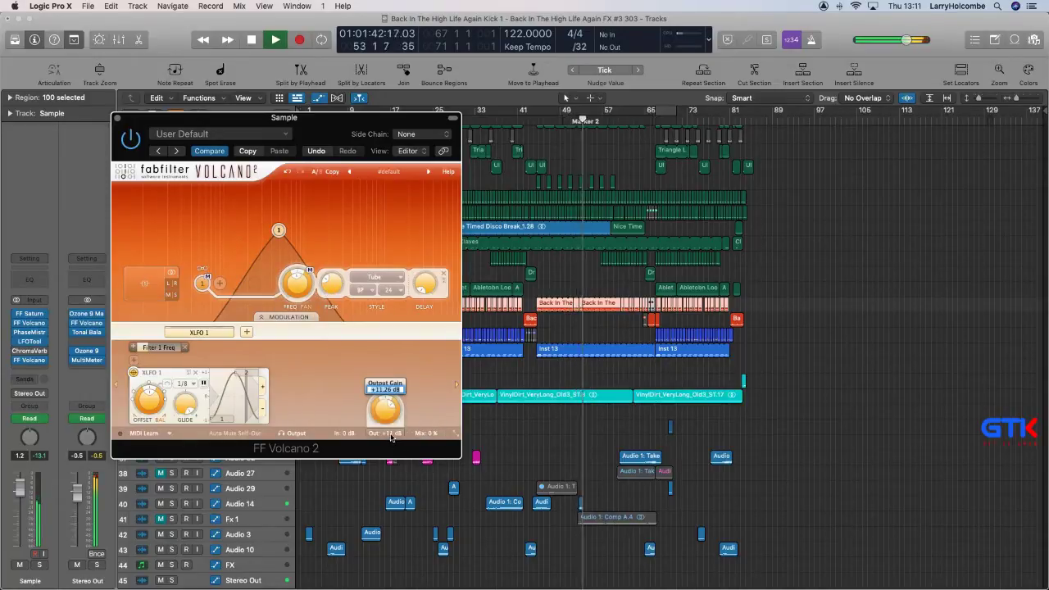
pyautogui.write('0')
pyautogui.press('Return')
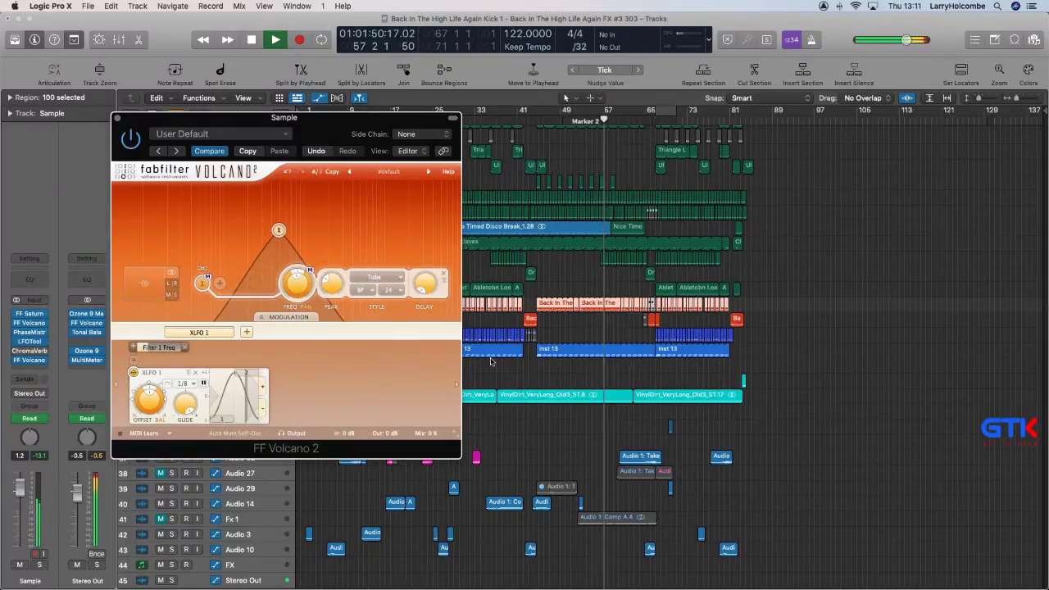
pyautogui.moveTo(421, 427); pyautogui.dragTo(423, 392)
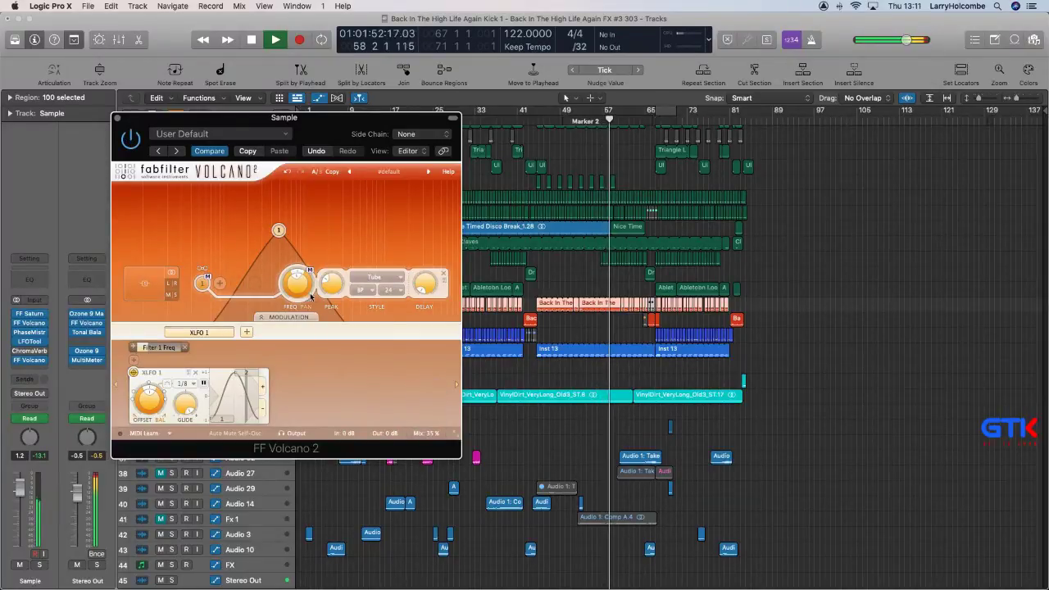
# Adjust the Filter 1 frequency during playback and set the XLFO 1 rate to 1/4.
pyautogui.moveTo(299, 285)
pyautogui.mouseDown()
pyautogui.moveTo(315, 256)
pyautogui.moveTo(295, 317)
pyautogui.moveTo(293, 401)
pyautogui.moveTo(291, 340)
pyautogui.moveTo(282, 366)
pyautogui.moveTo(281, 379)
pyautogui.moveTo(297, 293)
pyautogui.mouseUp()
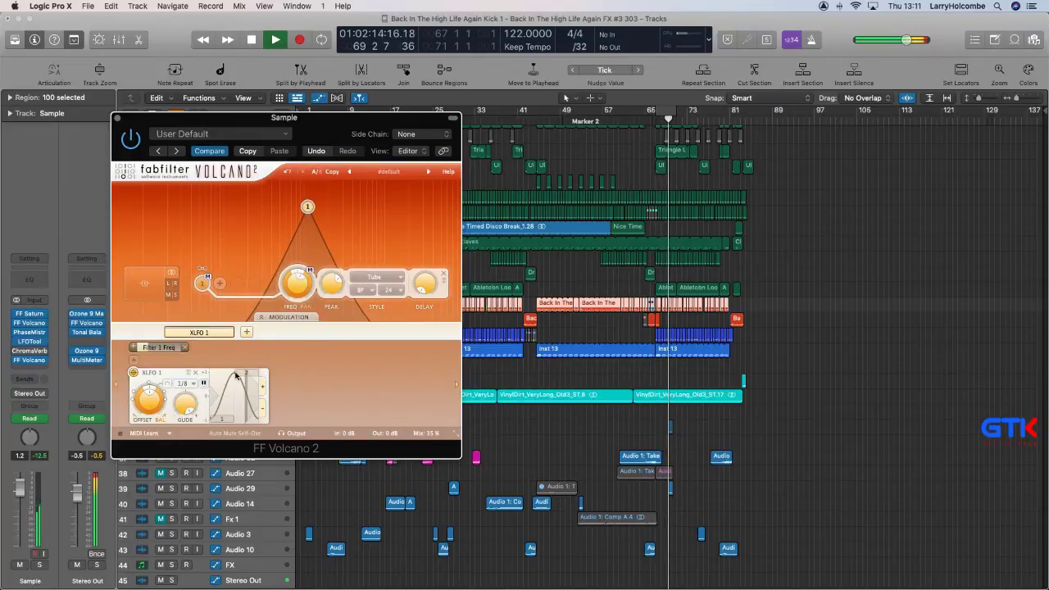
pyautogui.click(182, 383)
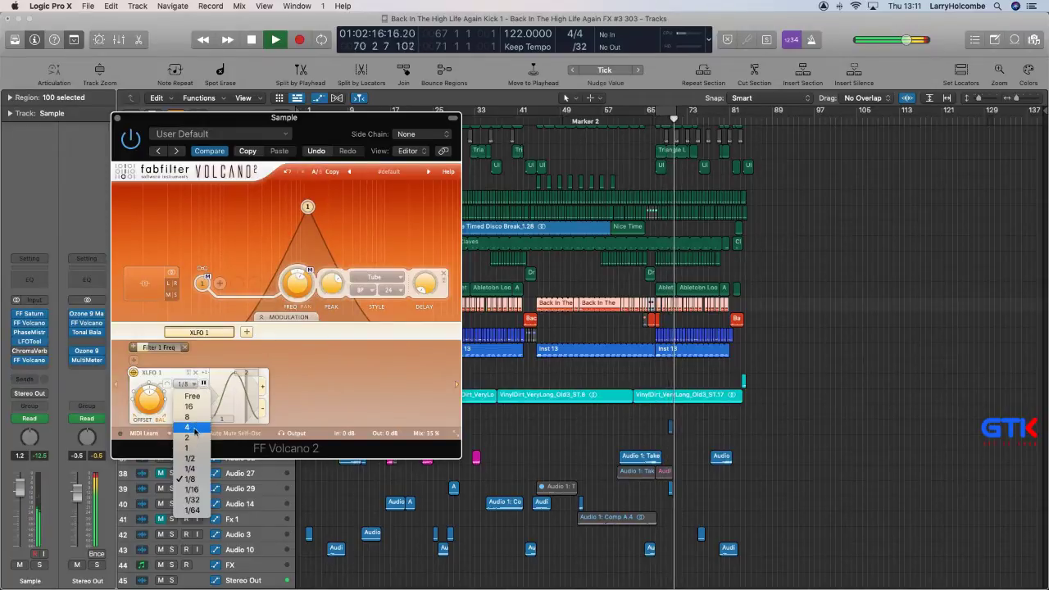
pyautogui.click(191, 478)
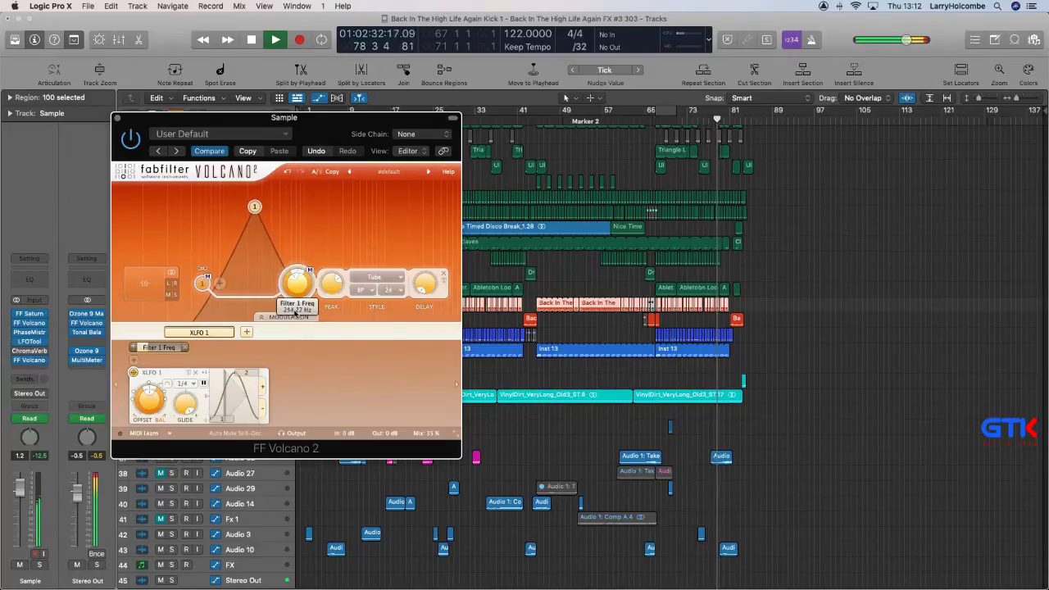
# Set the Filter 1 frequency to about 737 Hz and its slope to 48.
pyautogui.moveTo(331, 290); pyautogui.dragTo(294, 259)
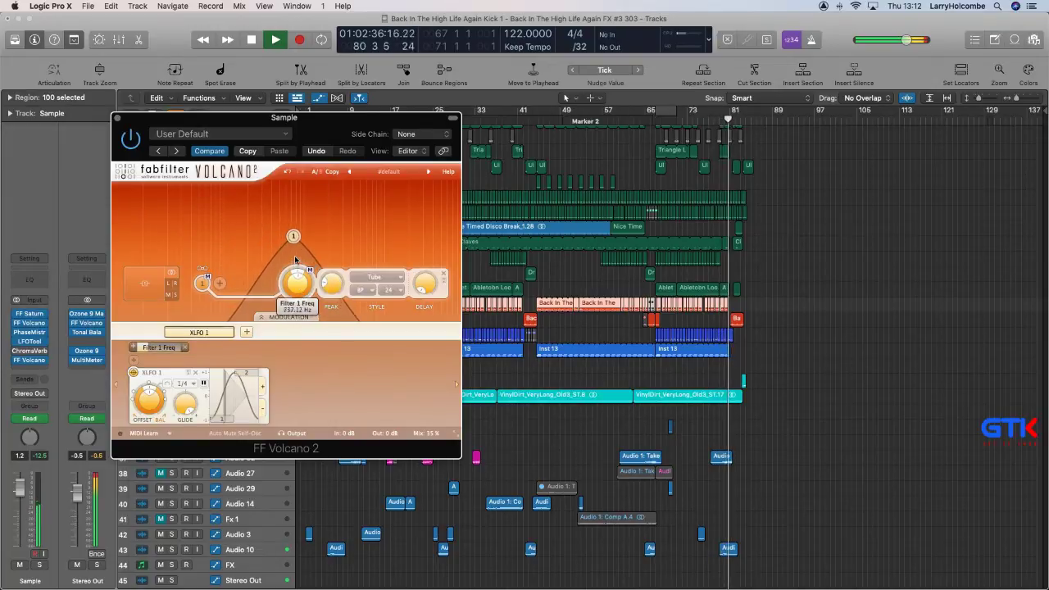
pyautogui.click(391, 290)
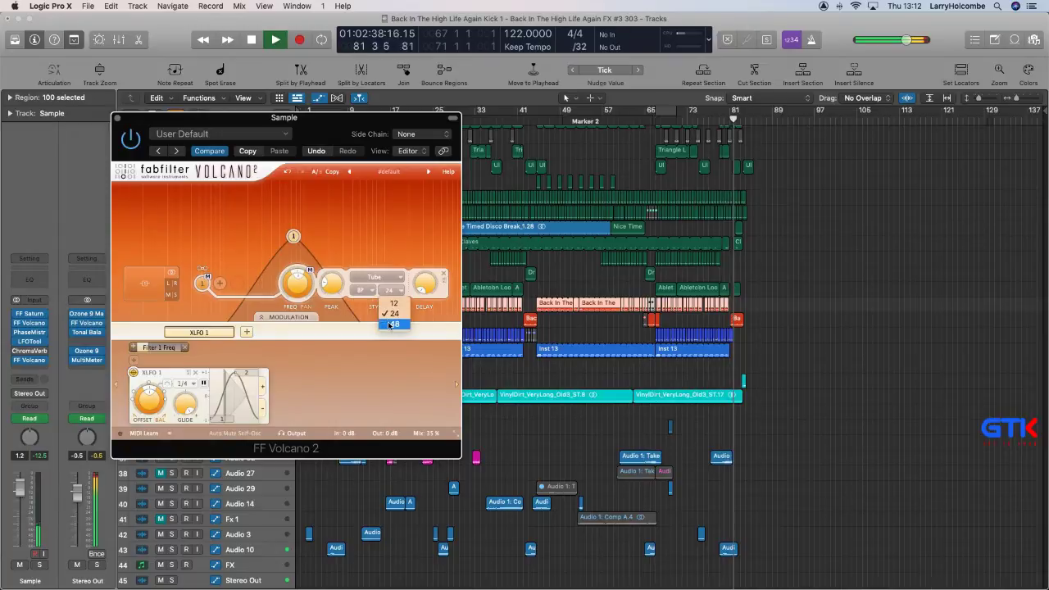
pyautogui.click(394, 324)
# Replay from about bar 67 while lowering the Filter 1 frequency, and set the XLFO 1 rate to 1/2.
pyautogui.click(659, 121)
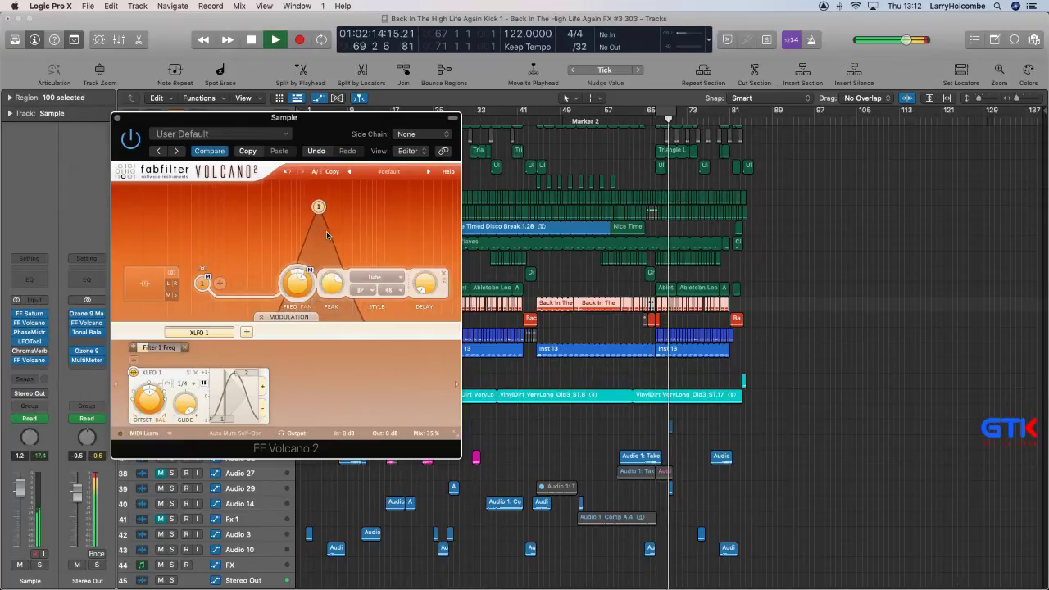
pyautogui.moveTo(297, 303)
pyautogui.mouseDown()
pyautogui.moveTo(295, 314)
pyautogui.moveTo(299, 297)
pyautogui.mouseUp()
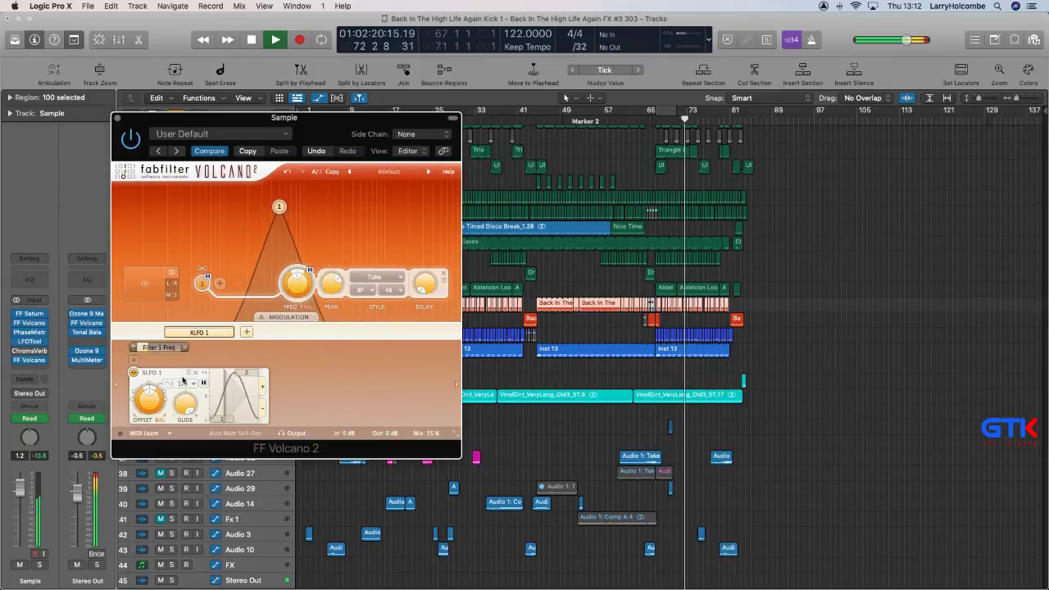
pyautogui.click(182, 383)
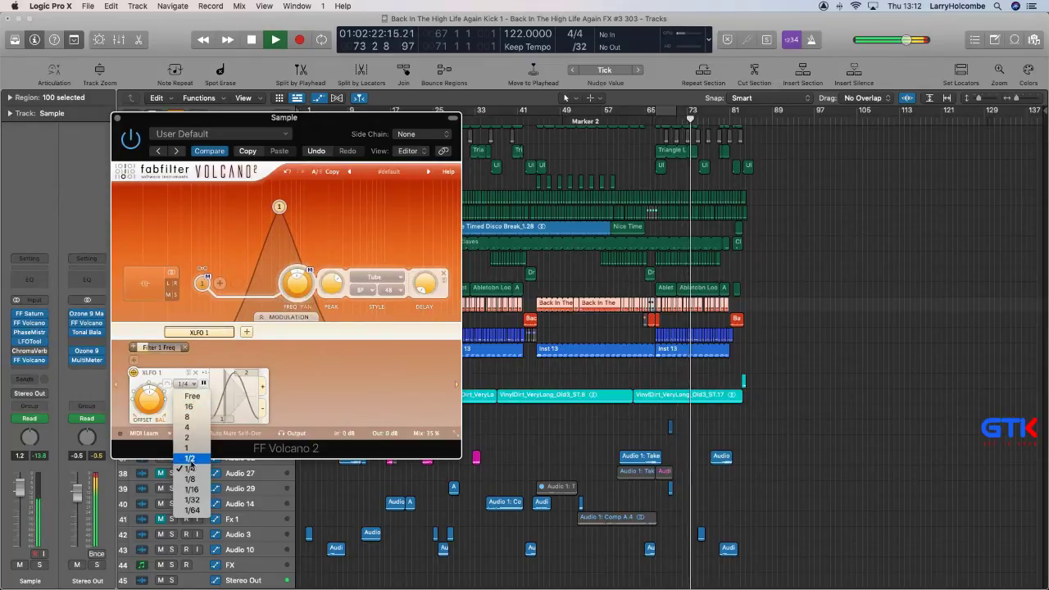
pyautogui.click(190, 458)
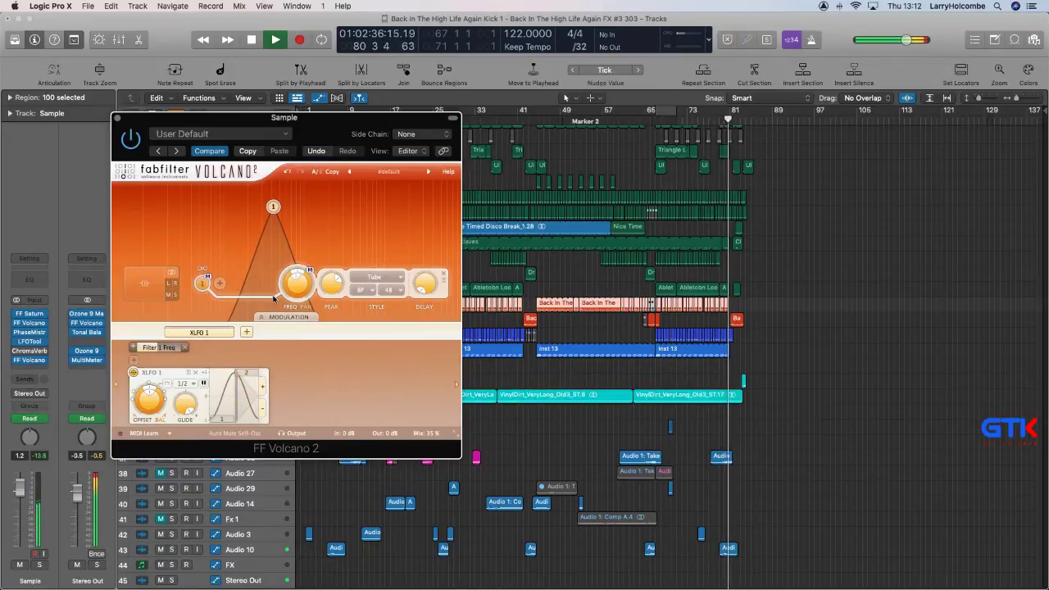
# Replay from about bar 67, readjust the Filter 1 frequency, and set XLFO 1 to a 1/16 rate with a changed modulation level.
pyautogui.click(651, 122)
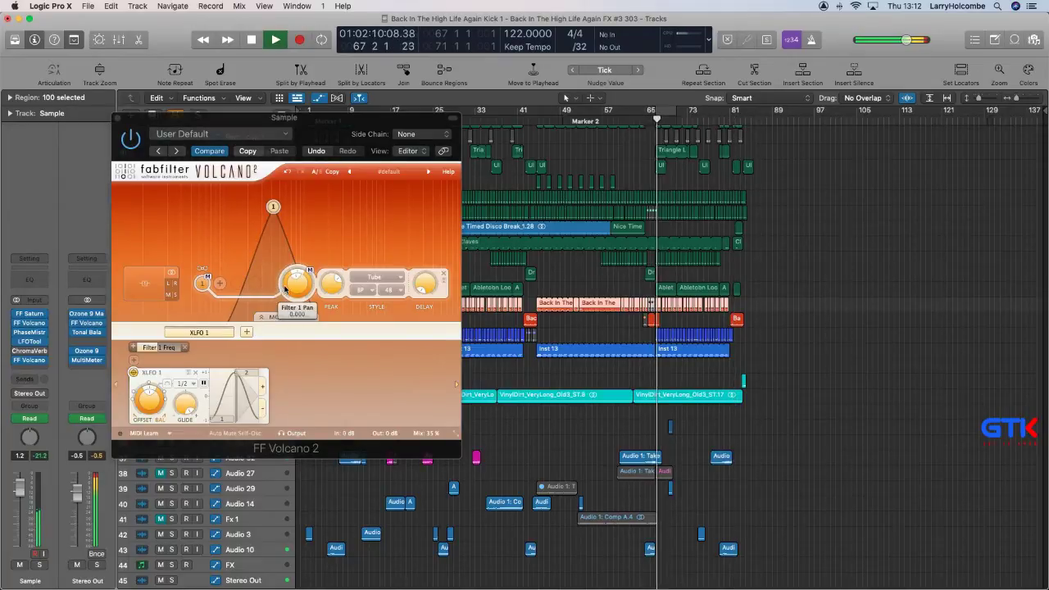
pyautogui.moveTo(298, 290)
pyautogui.mouseDown()
pyautogui.moveTo(297, 257)
pyautogui.moveTo(298, 276)
pyautogui.mouseUp()
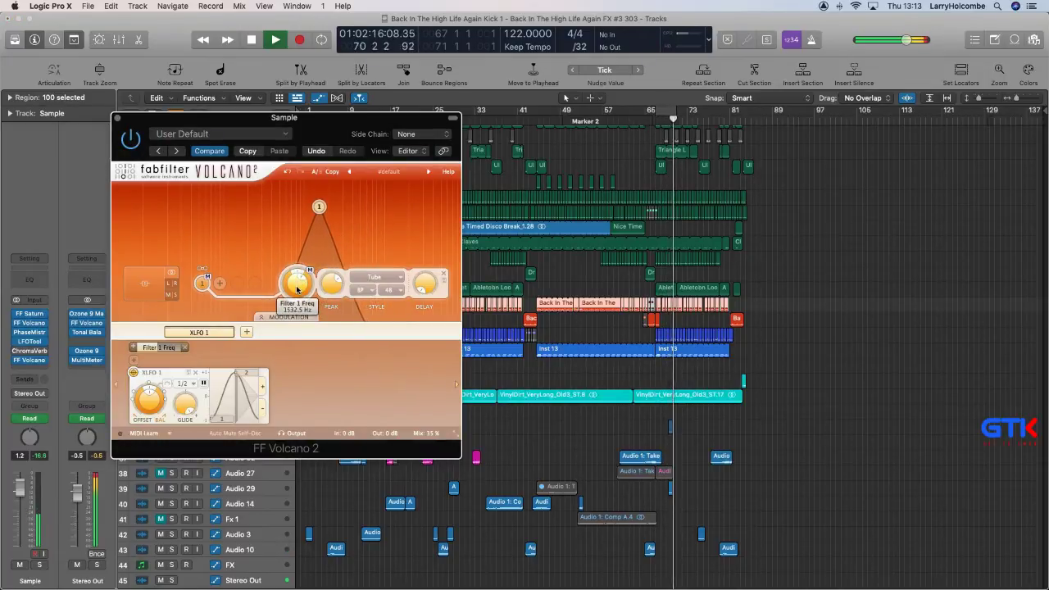
pyautogui.click(187, 385)
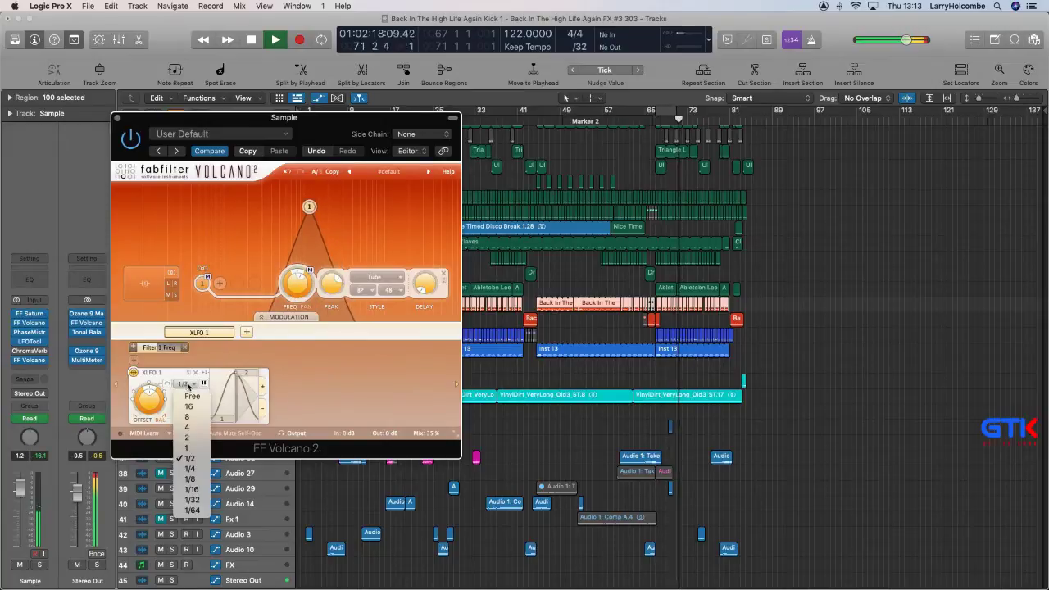
pyautogui.click(188, 488)
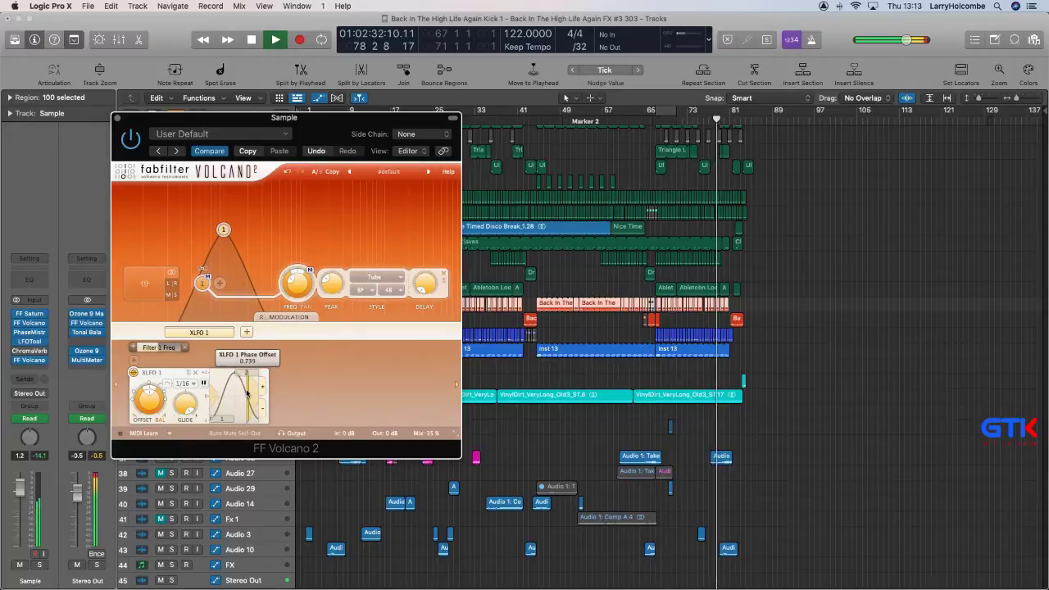
pyautogui.moveTo(157, 351); pyautogui.dragTo(164, 351)
# Move the Volcano 2 window clear of the track list and raise its Mix to 53% while playing from about bar 11.
pyautogui.moveTo(217, 117); pyautogui.dragTo(556, 199)
pyautogui.click(364, 125)
pyautogui.press('space')
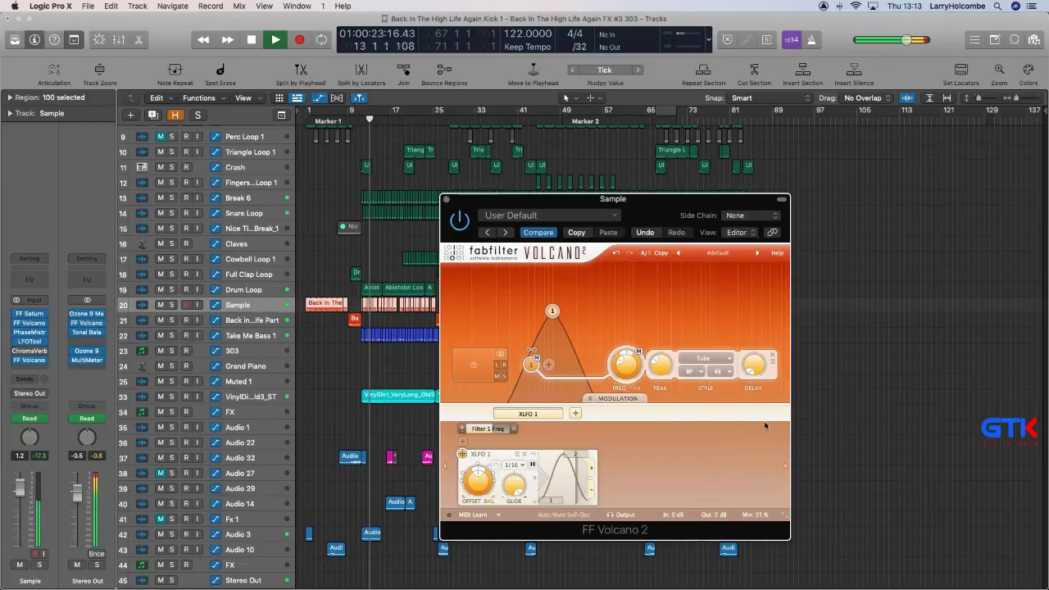
pyautogui.moveTo(760, 514); pyautogui.dragTo(762, 487)
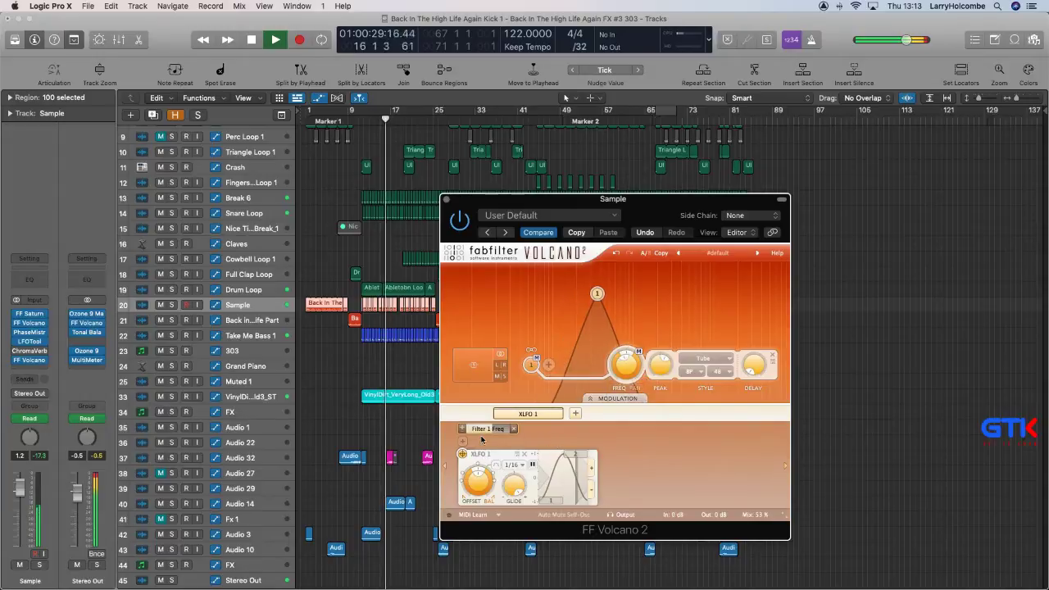
# Set the XLFO 1 rate to 1/4 and fine-tune its Filter 1 Freq modulation level and phase offset.
pyautogui.click(513, 465)
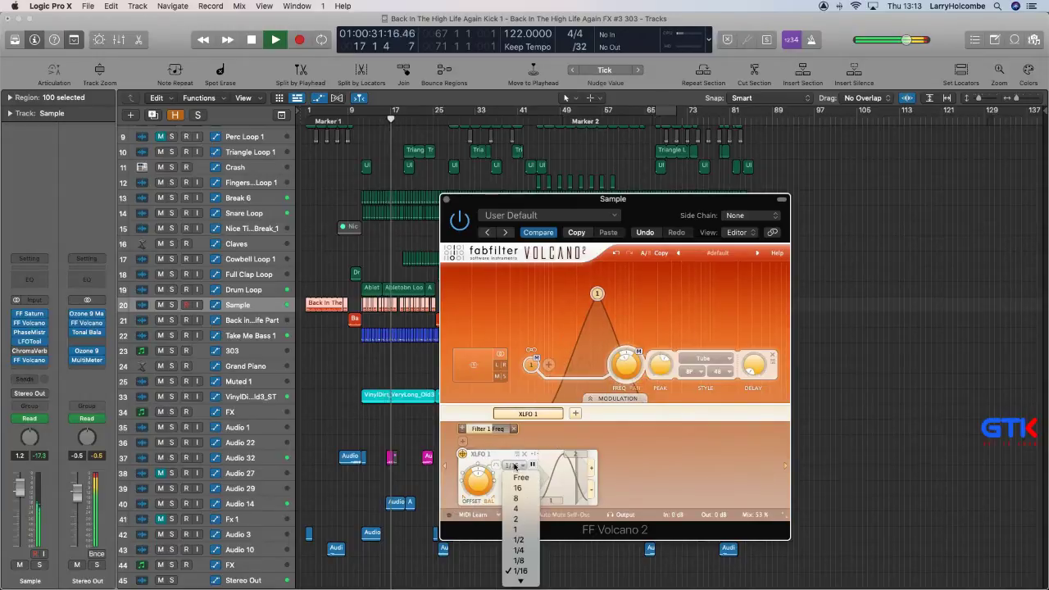
pyautogui.click(517, 550)
pyautogui.moveTo(495, 431); pyautogui.dragTo(465, 428)
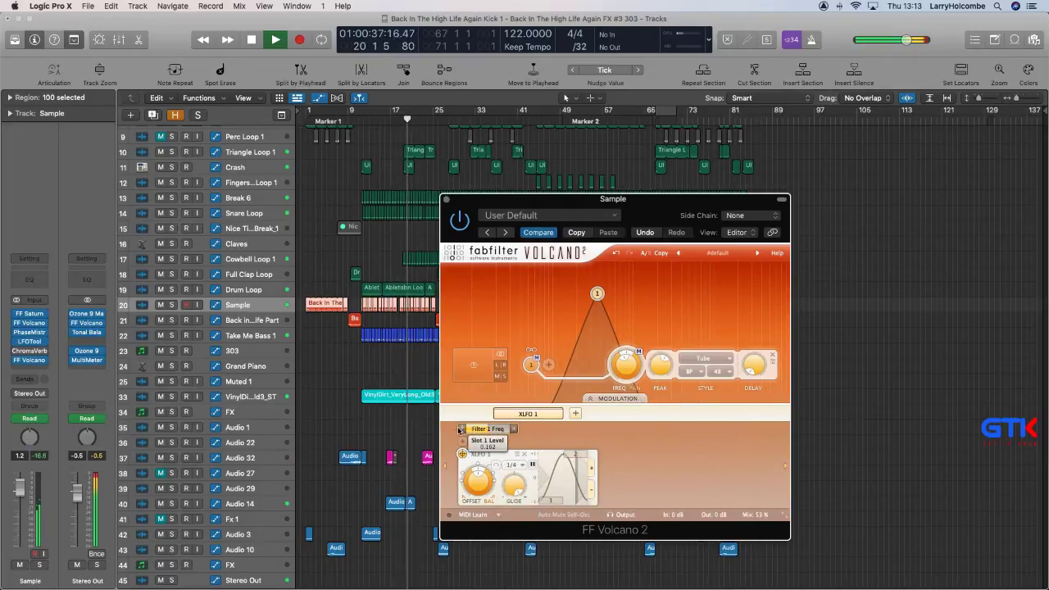
pyautogui.moveTo(568, 465)
pyautogui.moveTo(567, 466); pyautogui.dragTo(553, 468)
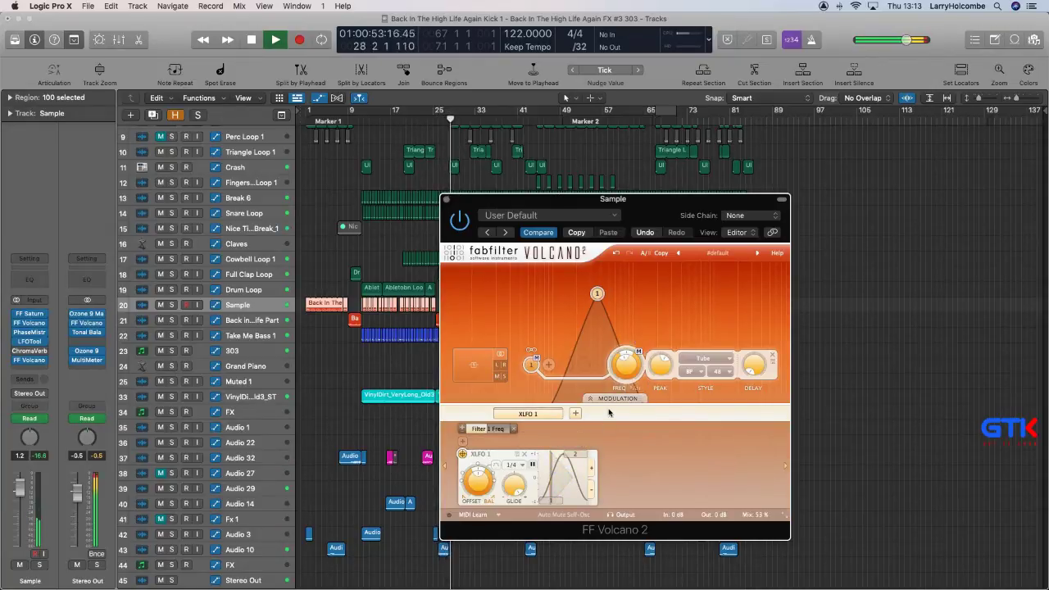
pyautogui.moveTo(553, 474); pyautogui.dragTo(554, 474)
# Raise the Filter 1 frequency, switch its response from band-pass to LP, and stop playback.
pyautogui.moveTo(626, 368); pyautogui.dragTo(626, 351)
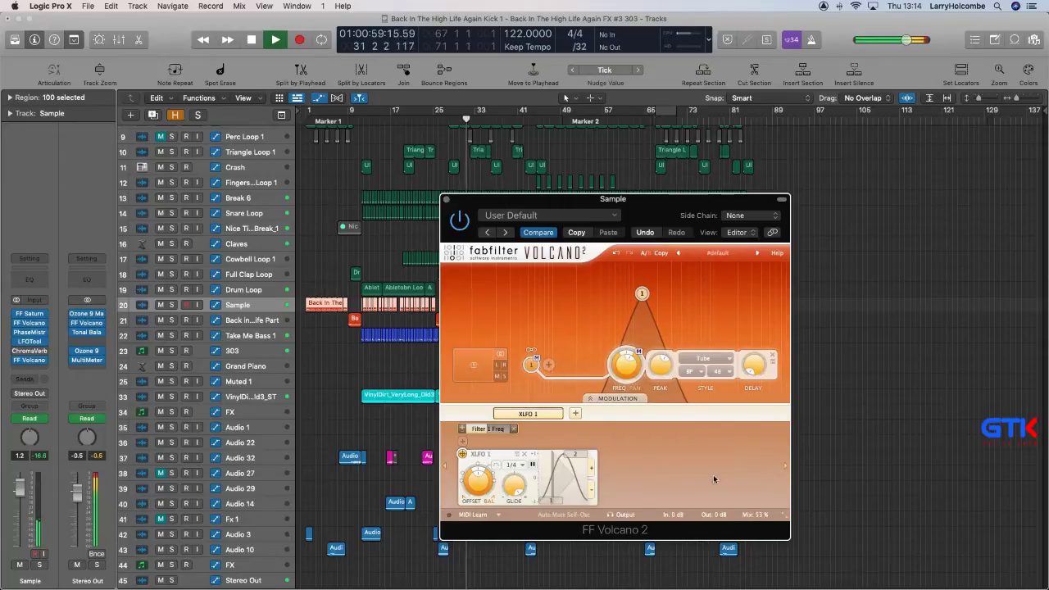
pyautogui.click(692, 372)
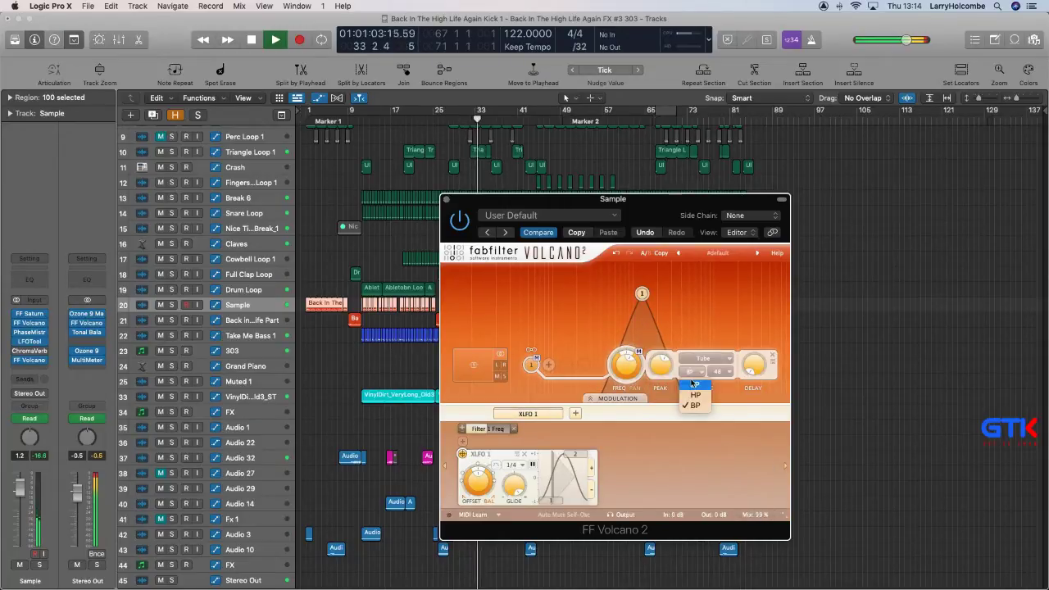
pyautogui.click(693, 384)
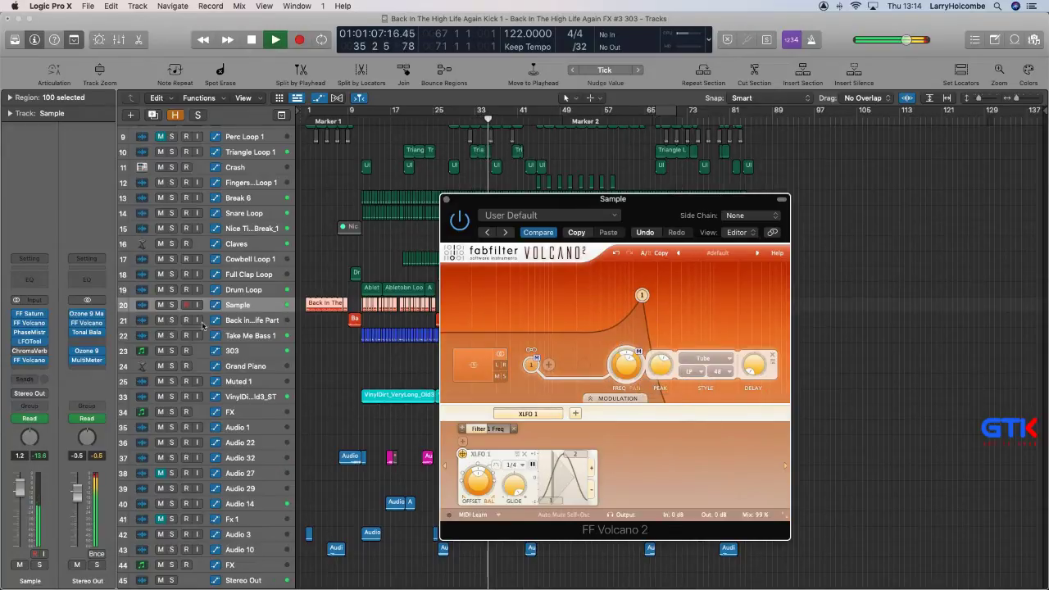
pyautogui.press('space')
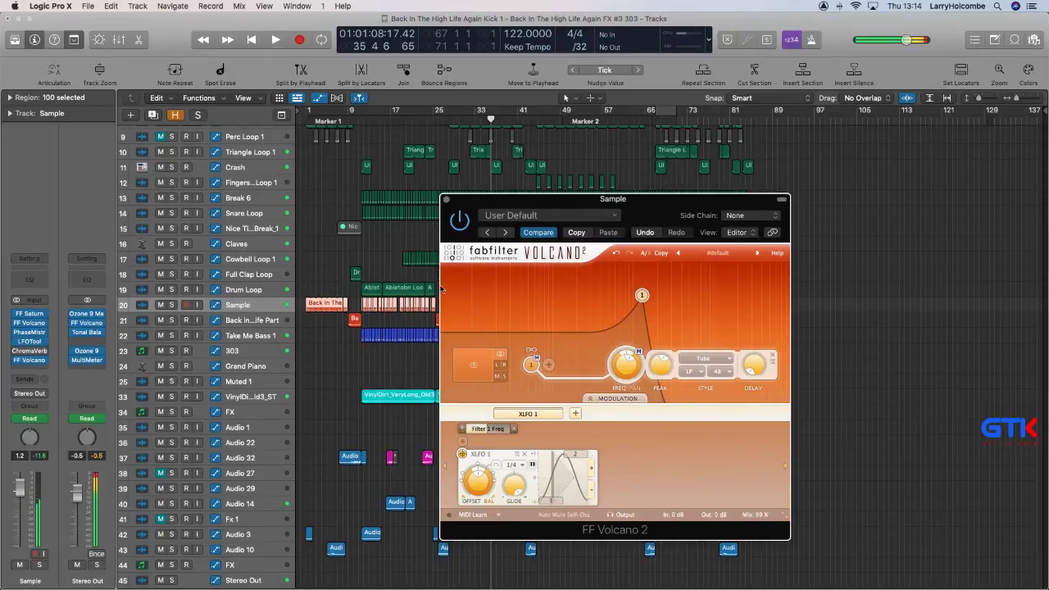
# Show the Sample track's Smart Controls and move the Volcano 2 window clear of the knobs.
pyautogui.press('b')
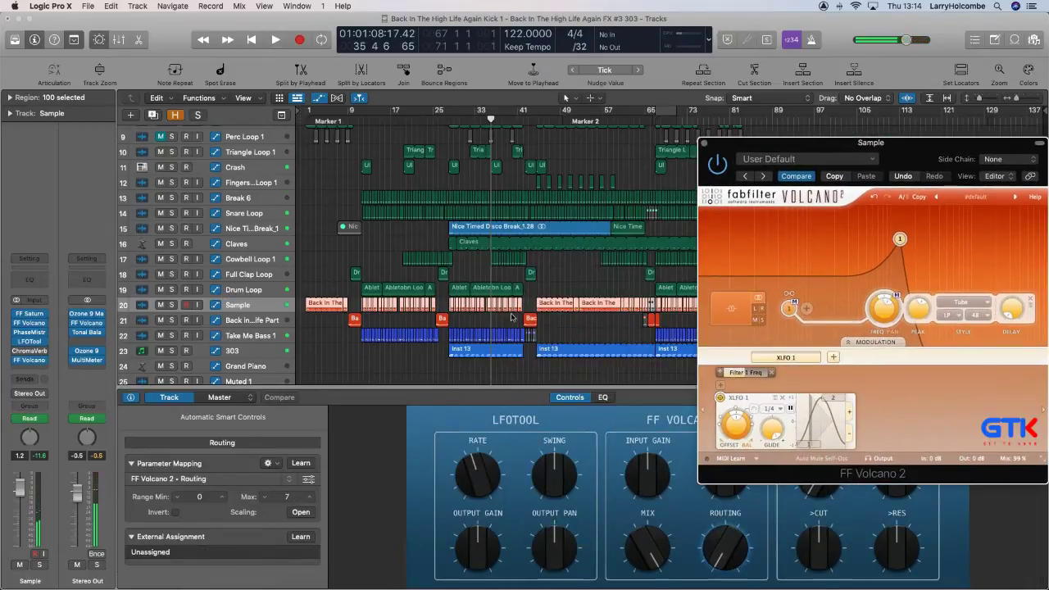
pyautogui.moveTo(768, 138); pyautogui.dragTo(686, 54)
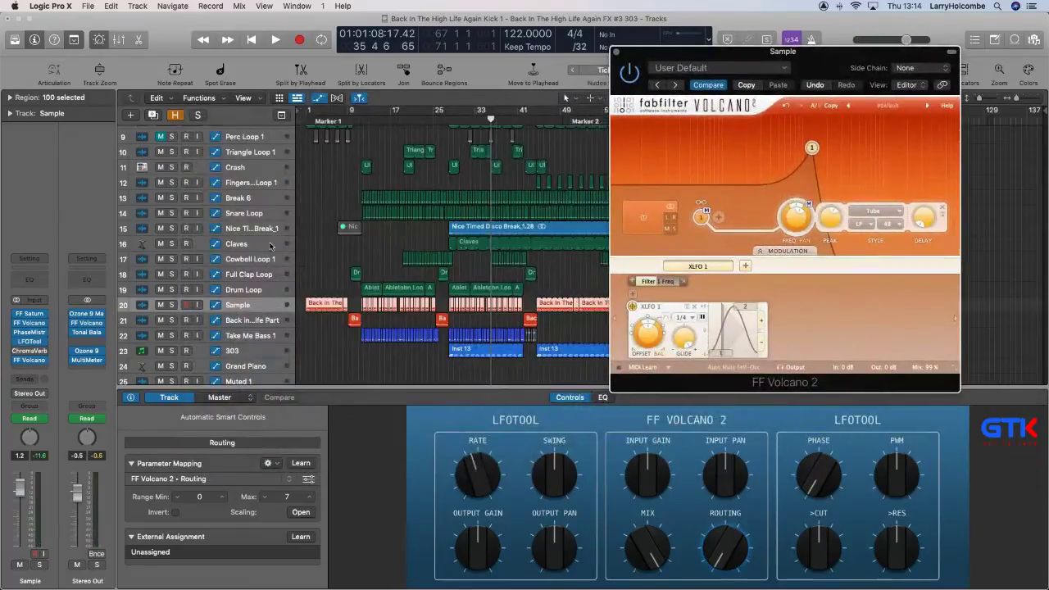
pyautogui.click(29, 370)
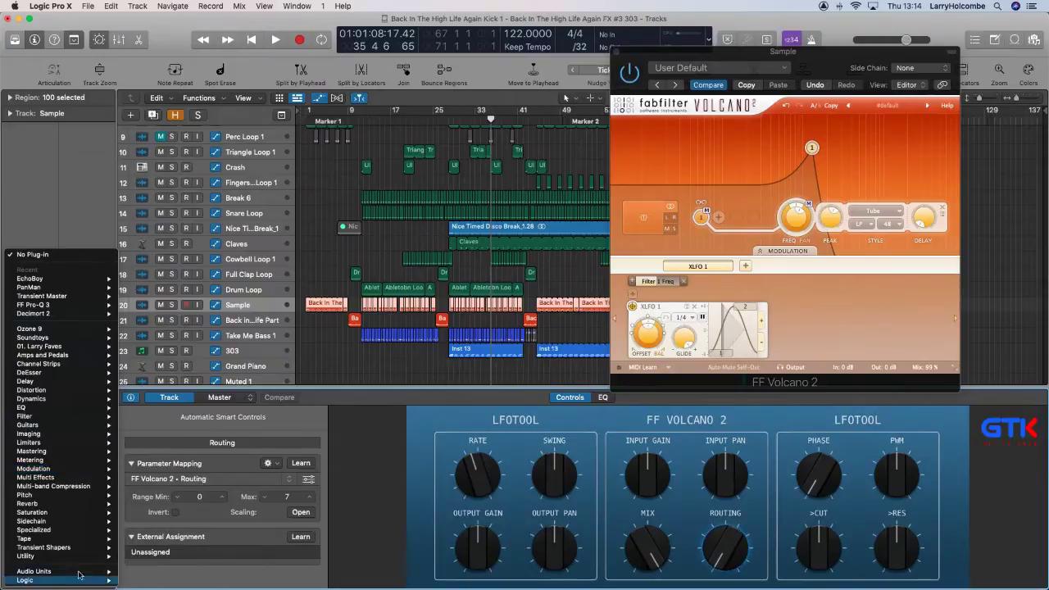
pyautogui.moveTo(82, 571)
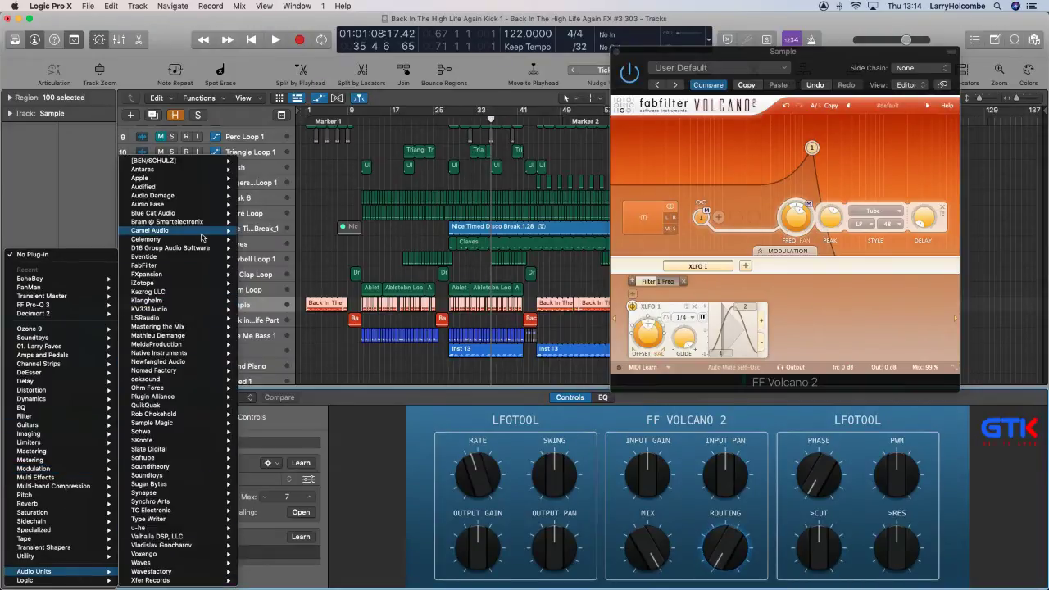
pyautogui.moveTo(178, 406)
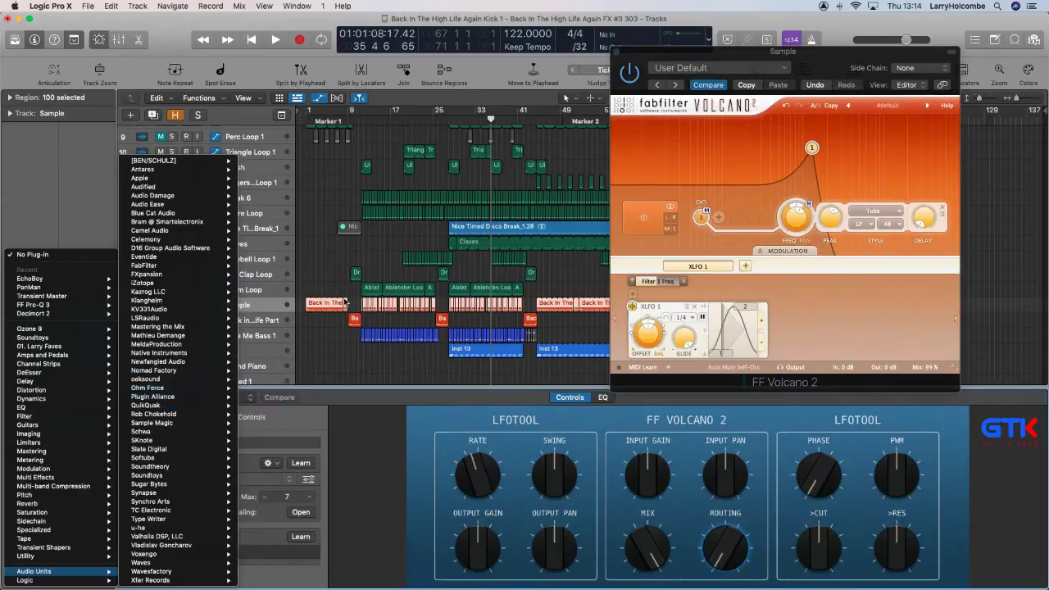
pyautogui.click(339, 185)
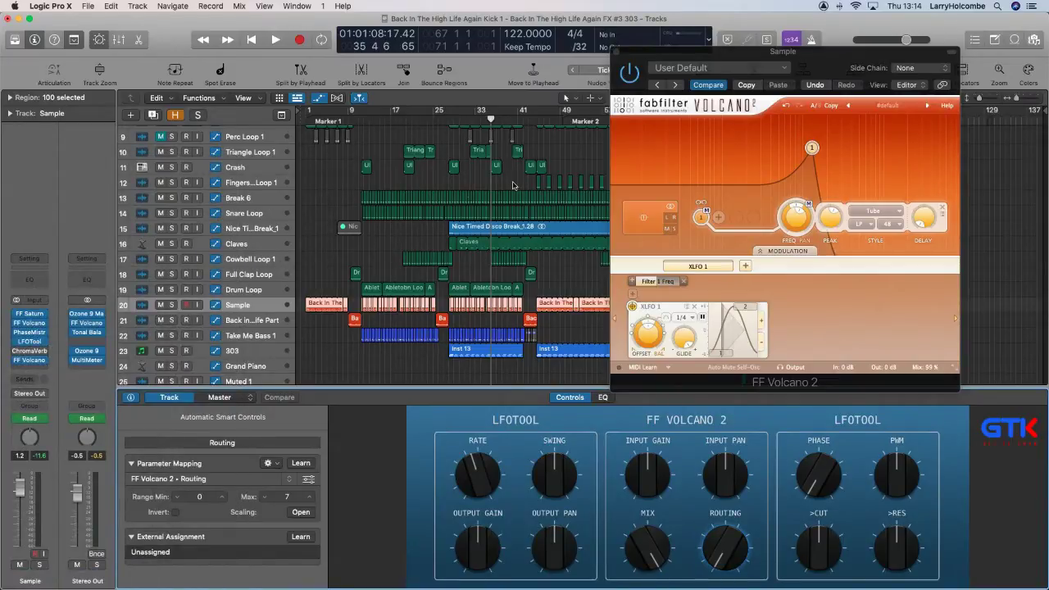
# Flatten the resonant peak of Volcano 2's low-pass Filter 1 and slightly lower its frequency.
pyautogui.moveTo(811, 147); pyautogui.dragTo(812, 182)
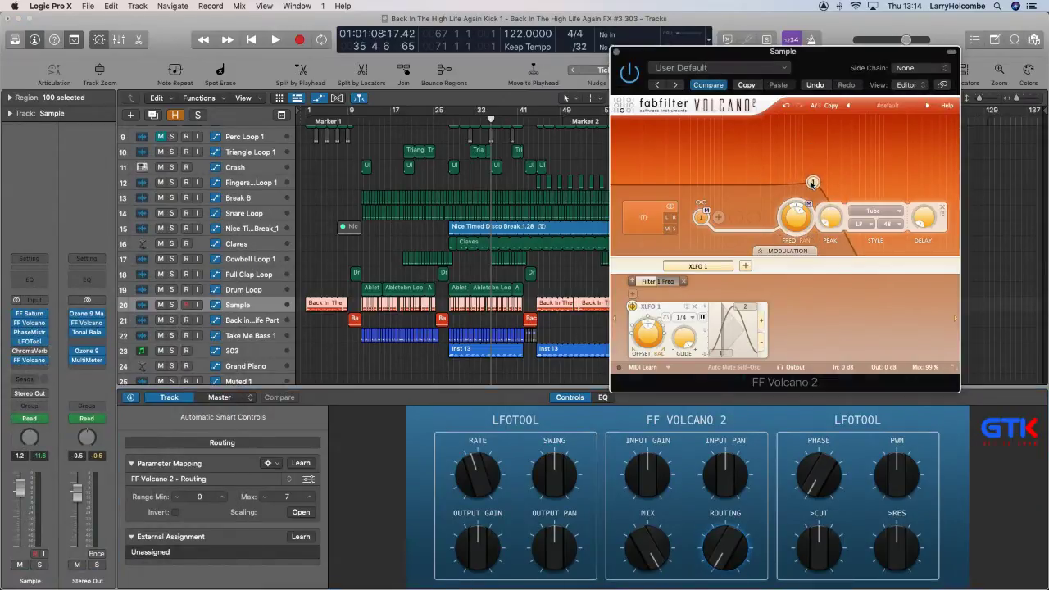
pyautogui.moveTo(796, 220); pyautogui.dragTo(797, 228)
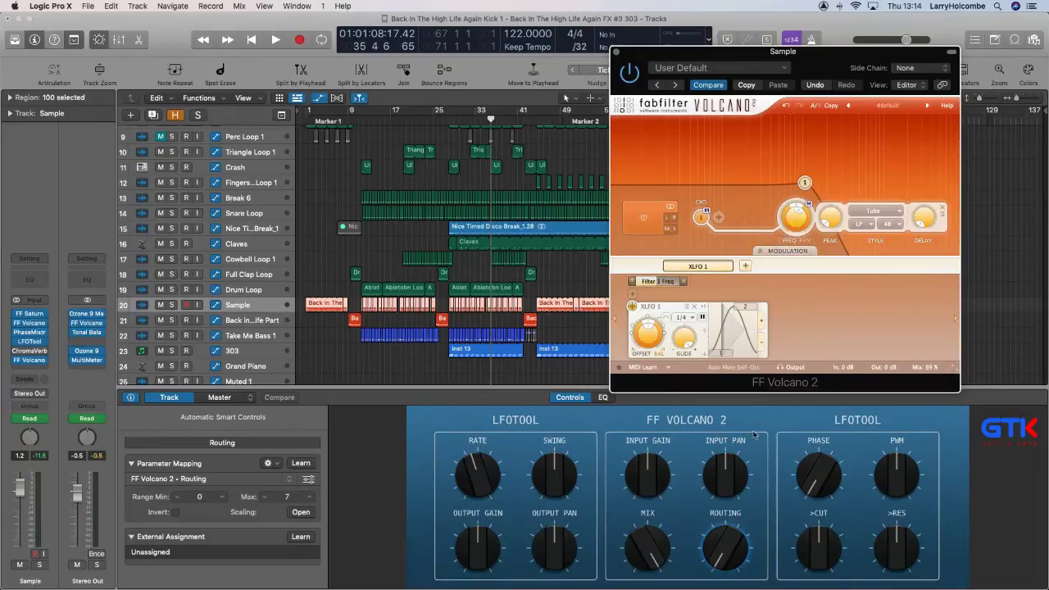
# Map the >Cut and Input Gain Smart Control knobs to the Filter 1 Freq parameter of Volcano 2.
pyautogui.click(822, 542)
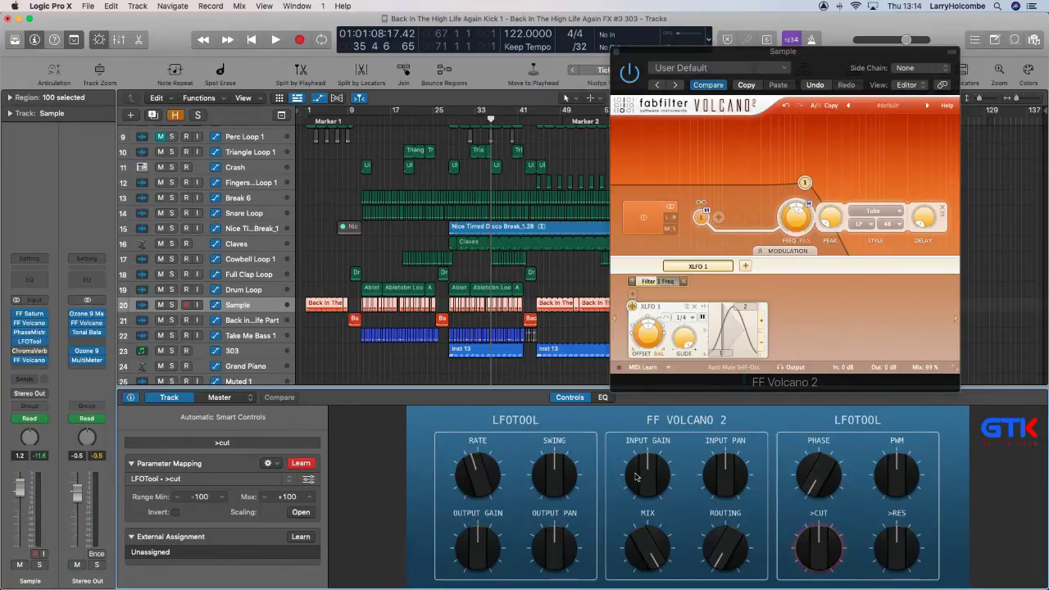
pyautogui.click(793, 217)
pyautogui.click(645, 473)
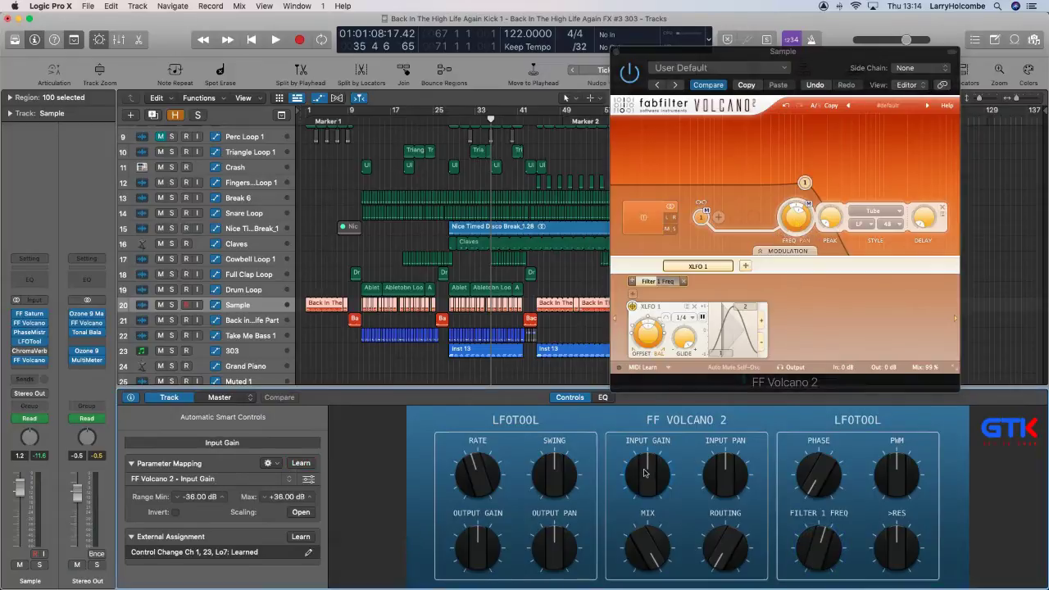
pyautogui.moveTo(643, 442); pyautogui.dragTo(642, 495)
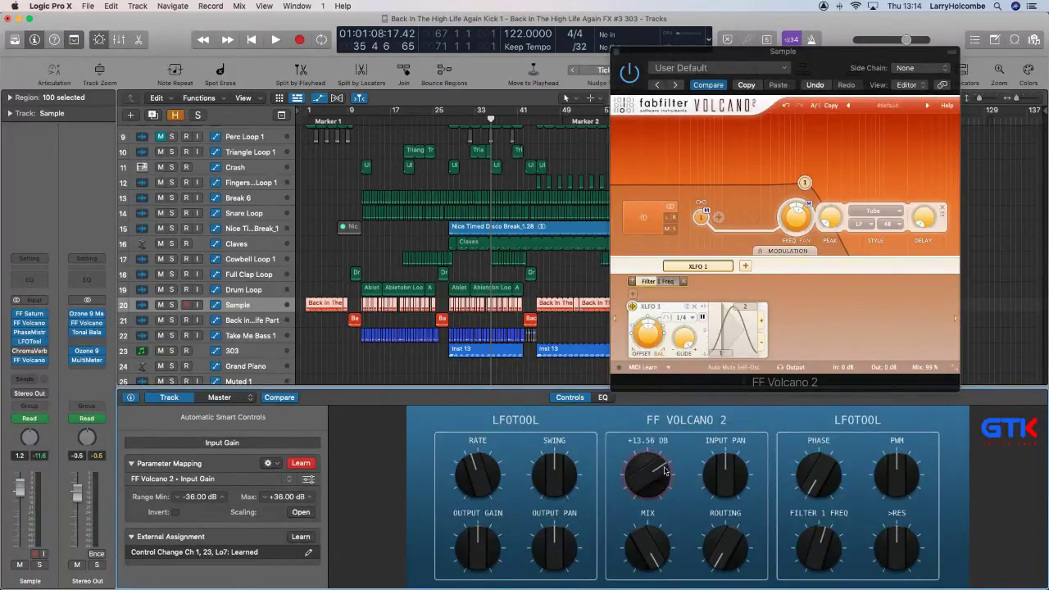
pyautogui.click(789, 221)
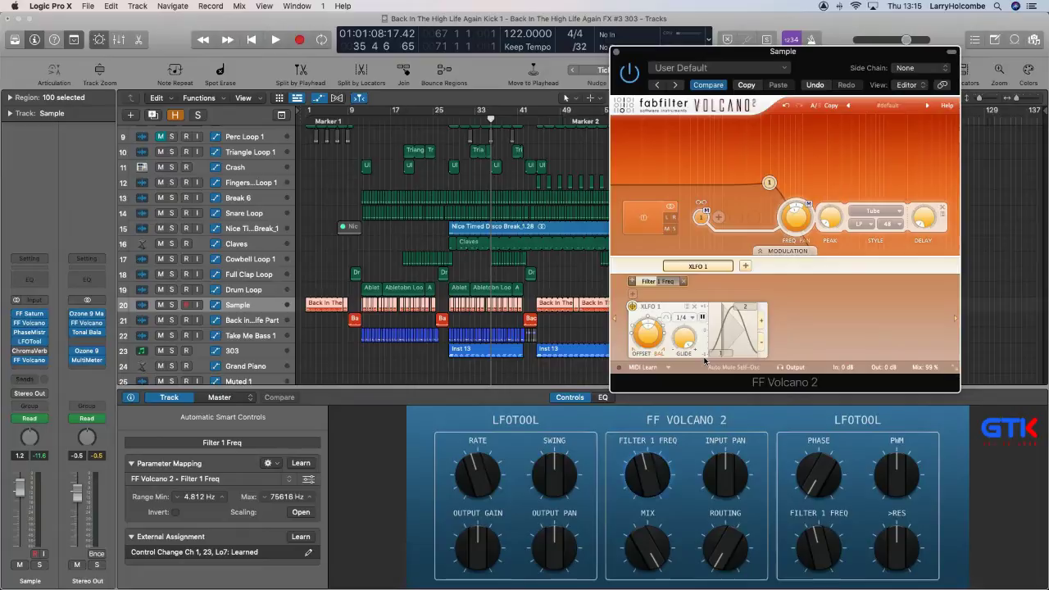
# Learn a hardware MIDI controller as the Filter 1 Freq knob's external assignment while playing the song from about bar 10.
pyautogui.click(299, 537)
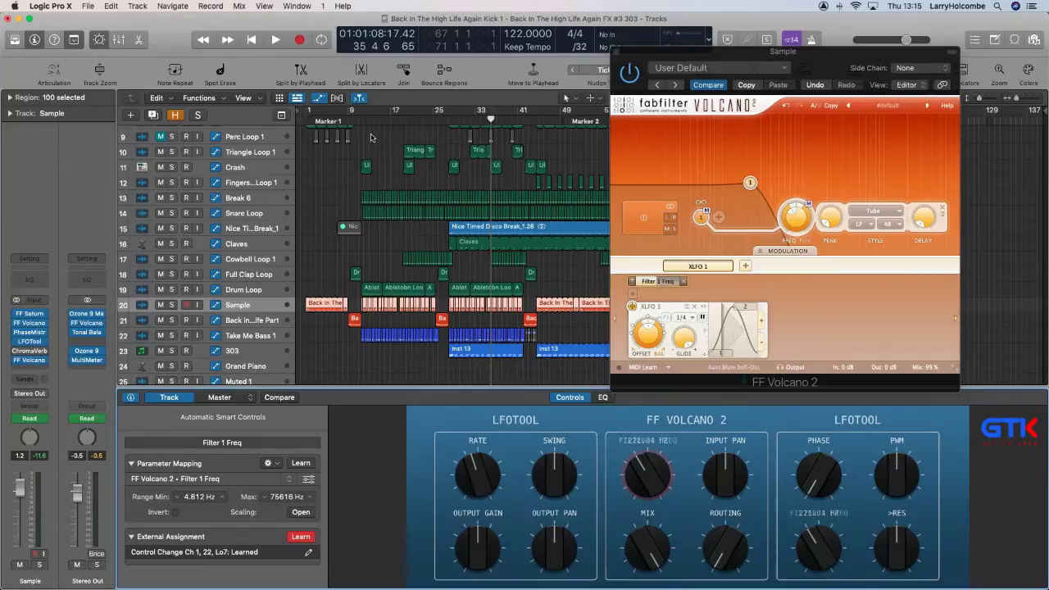
pyautogui.click(370, 137)
pyautogui.click(358, 120)
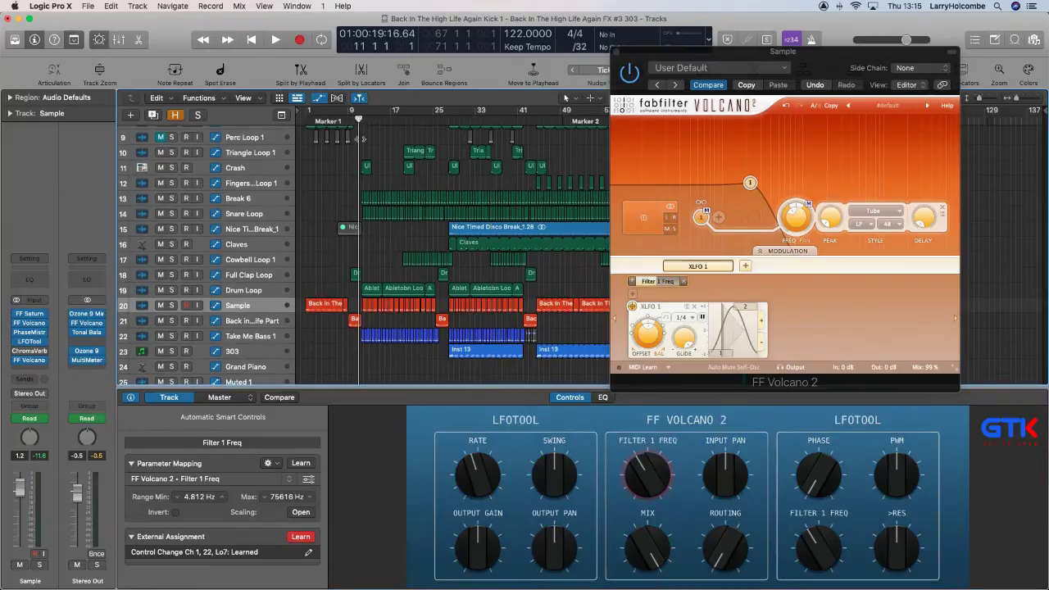
pyautogui.press('space')
pyautogui.click(301, 534)
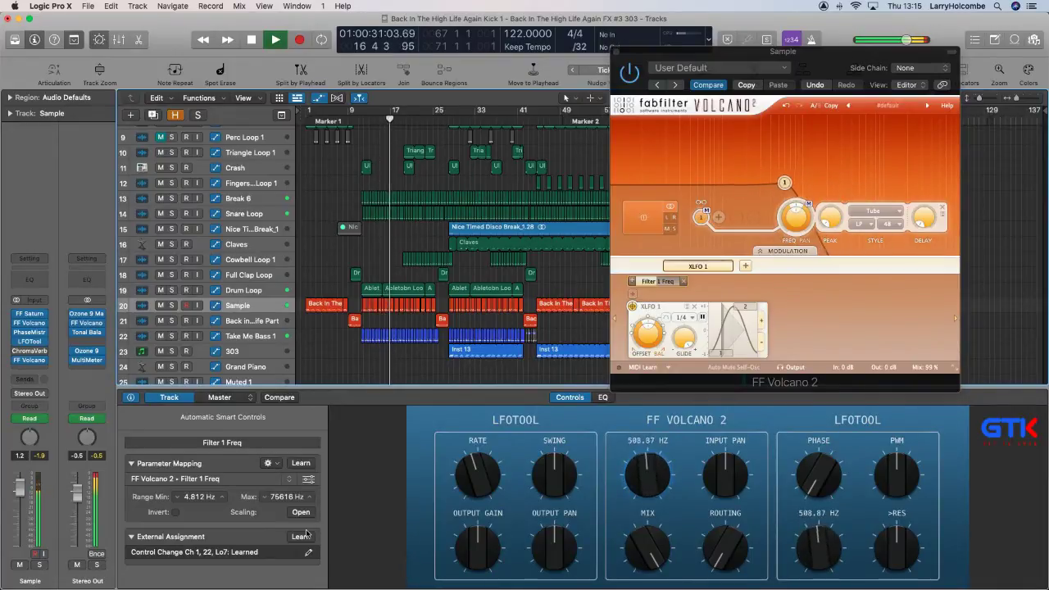
# Adjust XLFO 1's modulation level on Filter 1 Freq and lower the Filter 1 frequency during playback.
pyautogui.click(501, 420)
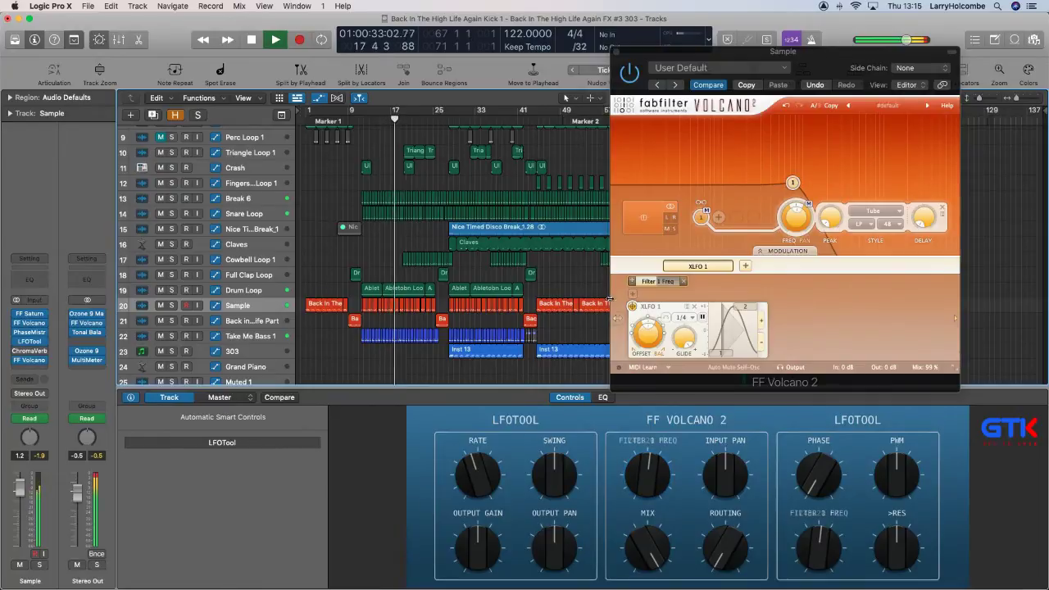
pyautogui.moveTo(653, 281); pyautogui.dragTo(516, 279)
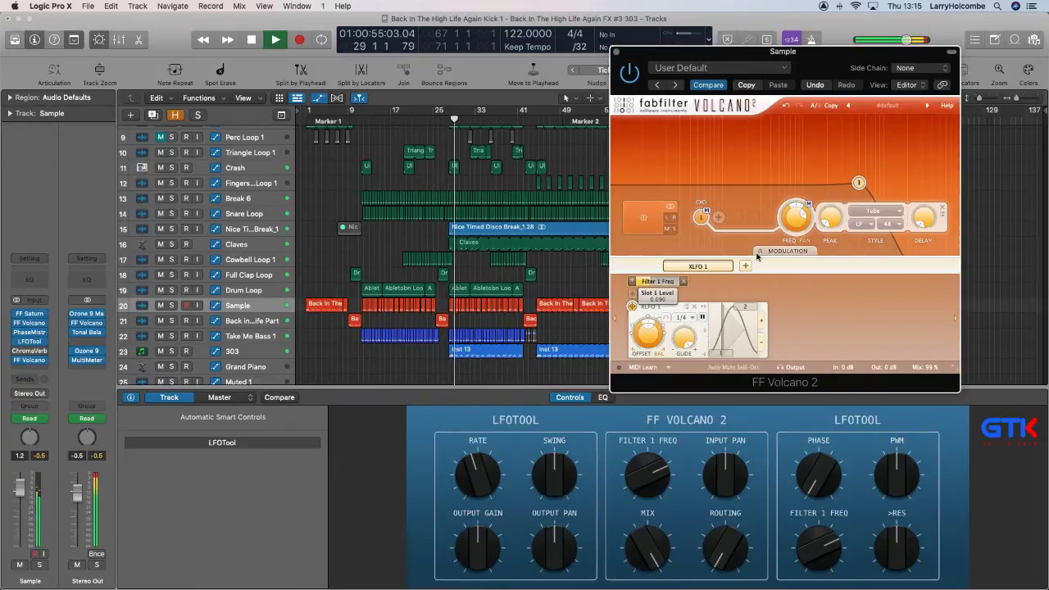
pyautogui.moveTo(795, 216); pyautogui.dragTo(792, 240)
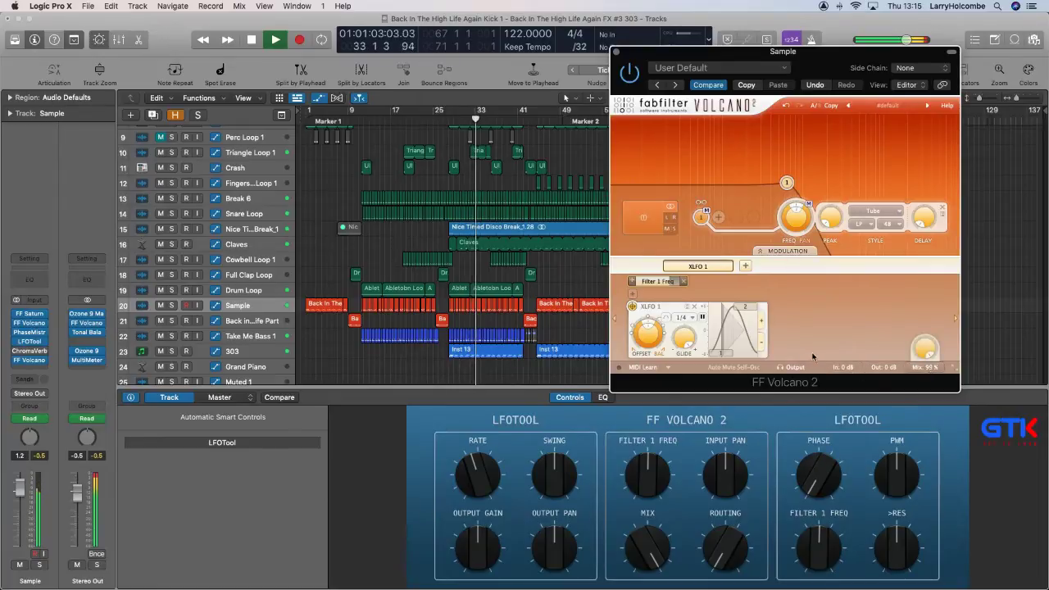
# Switch Filter 1 to BP, lower its frequency, reduce Volcano 2's mix to 34%, and close the plug-in.
pyautogui.click(859, 224)
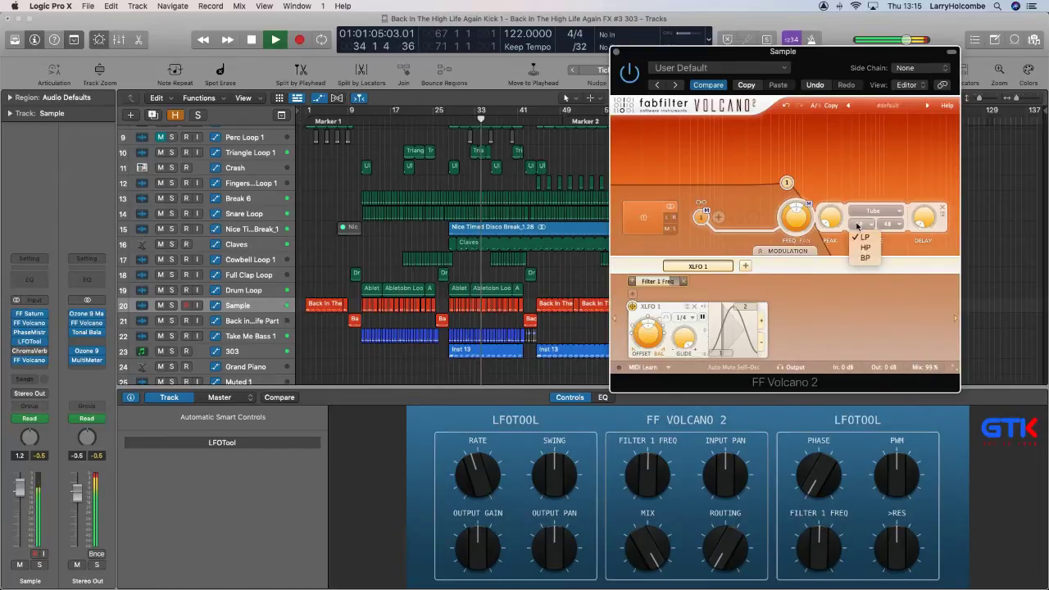
pyautogui.click(858, 252)
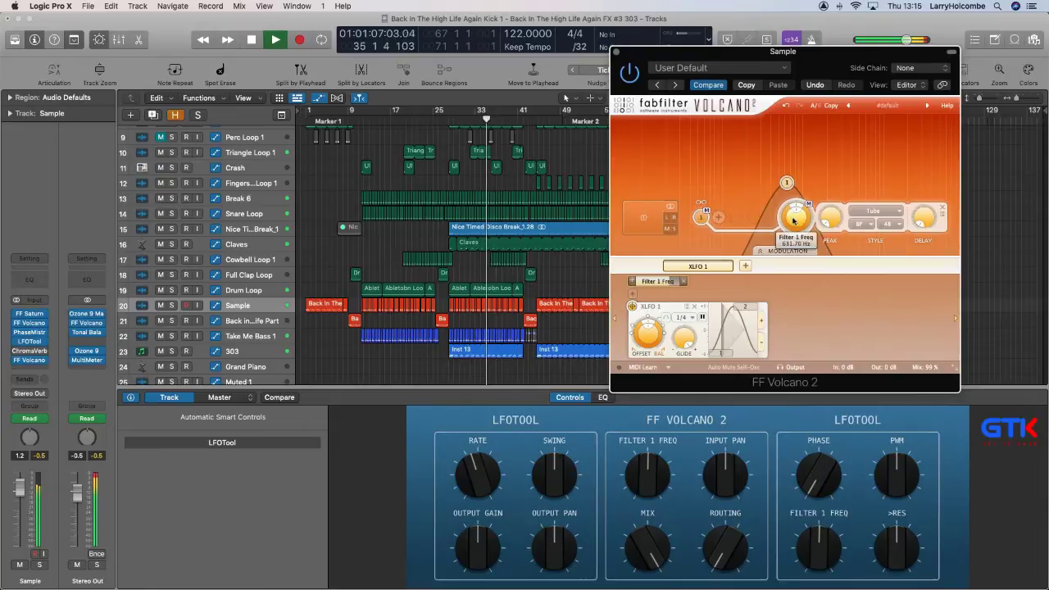
pyautogui.moveTo(793, 219); pyautogui.dragTo(792, 199)
pyautogui.moveTo(926, 367); pyautogui.dragTo(924, 448)
pyautogui.moveTo(793, 216); pyautogui.dragTo(790, 294)
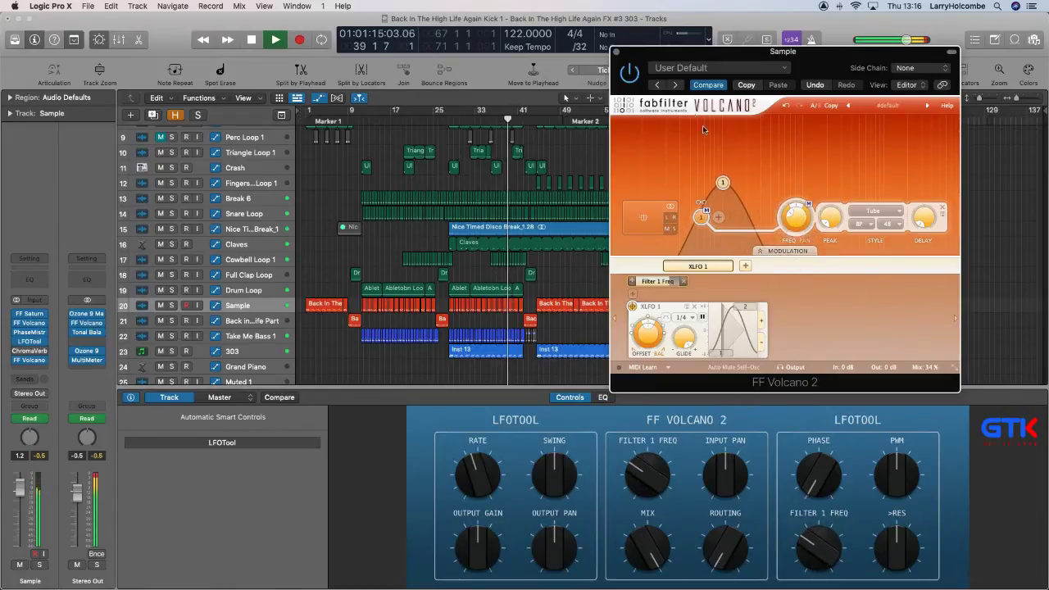
pyautogui.click(617, 52)
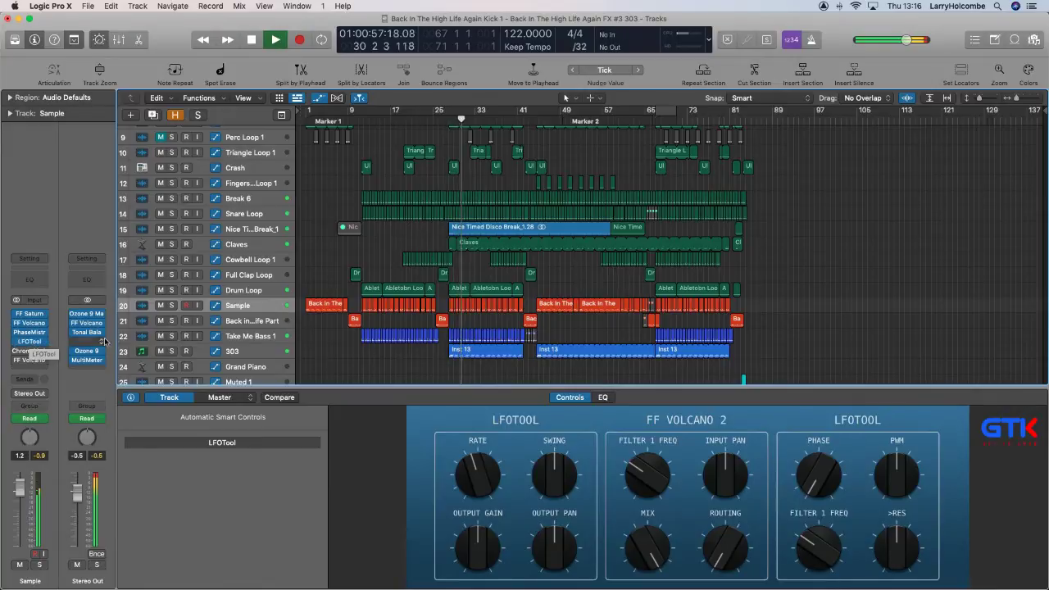
# Check LFOTool, then reset the input gain of the Sample track's first Volcano 2 to 0 dB and resume playback with plug-in windows hidden.
pyautogui.click(31, 343)
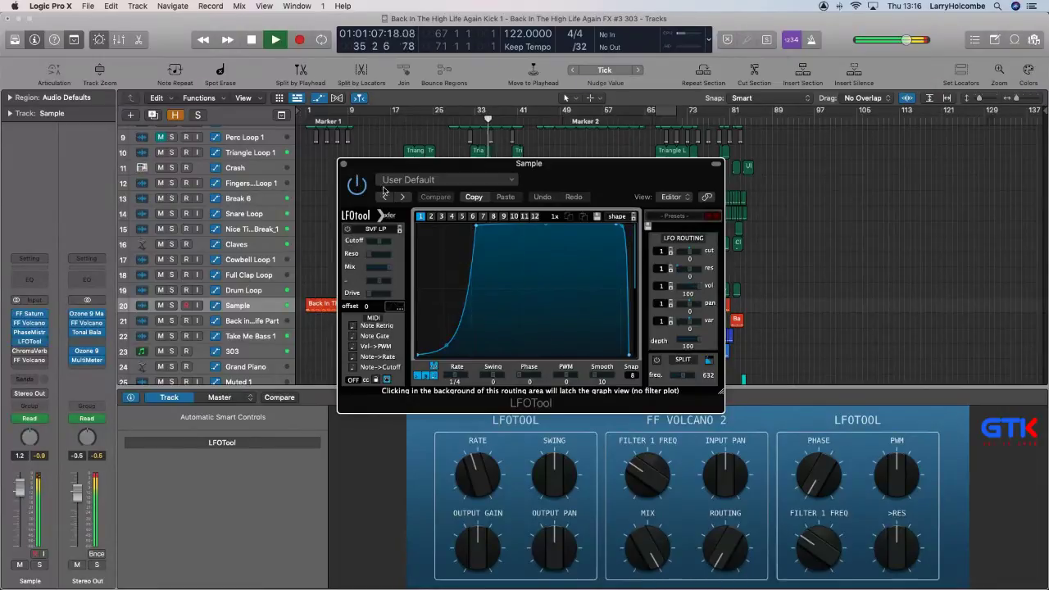
pyautogui.click(343, 164)
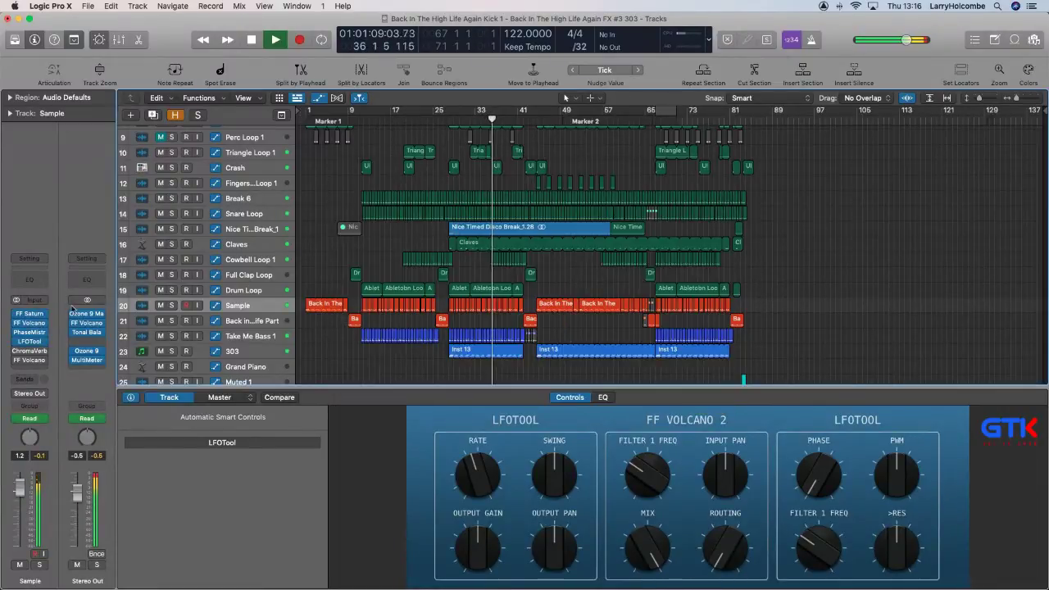
pyautogui.click(31, 323)
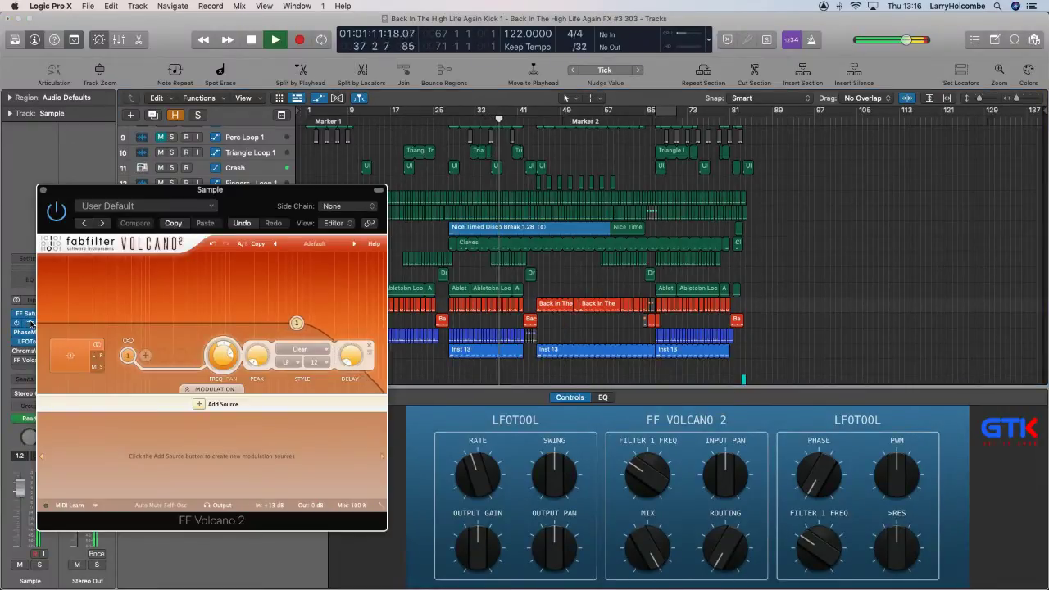
pyautogui.press('space')
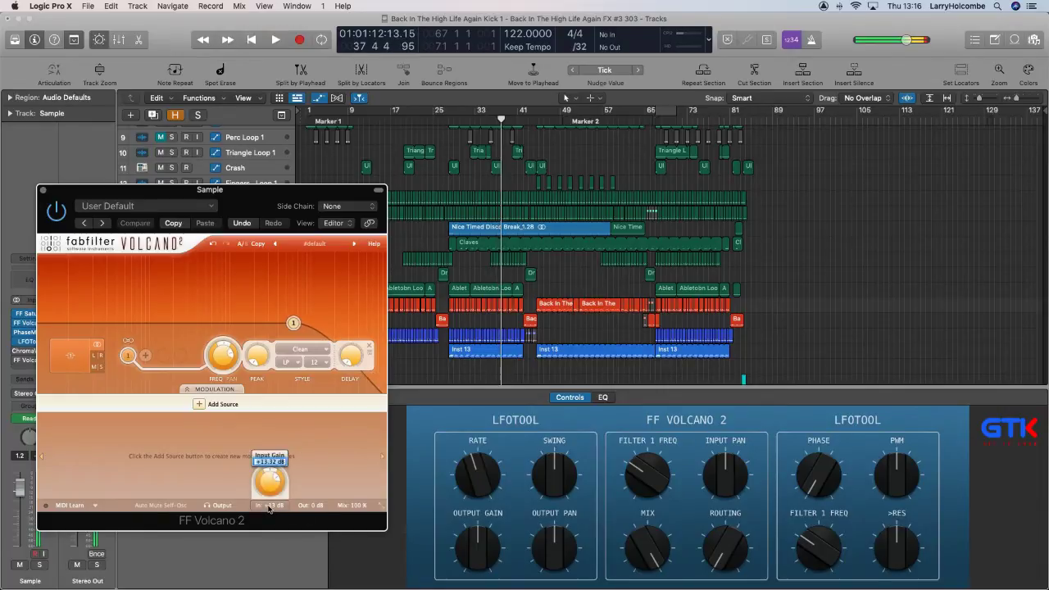
pyautogui.doubleClick(269, 507)
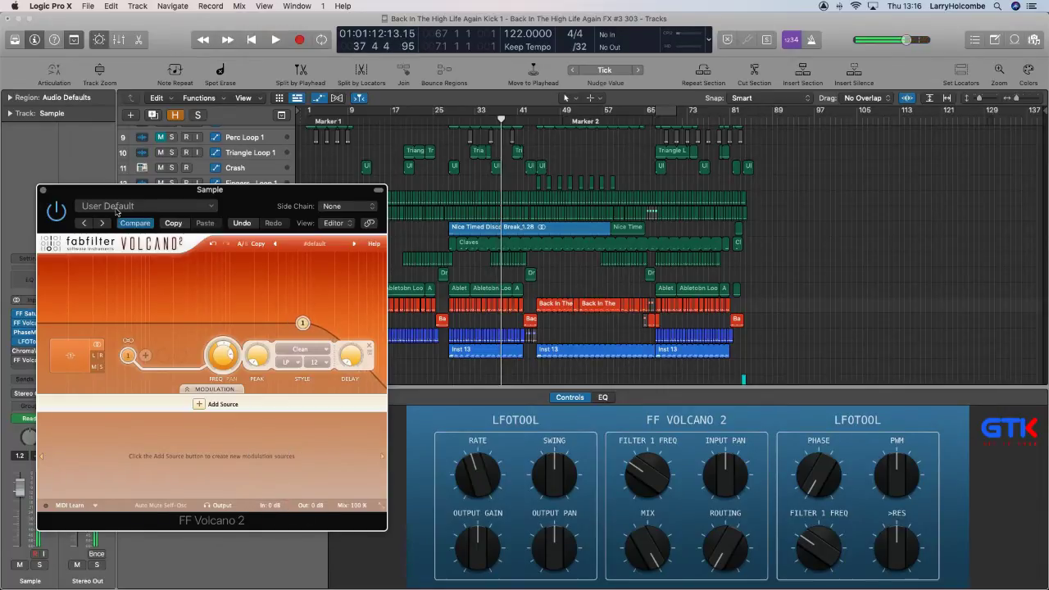
pyautogui.press('space')
pyautogui.press('v')
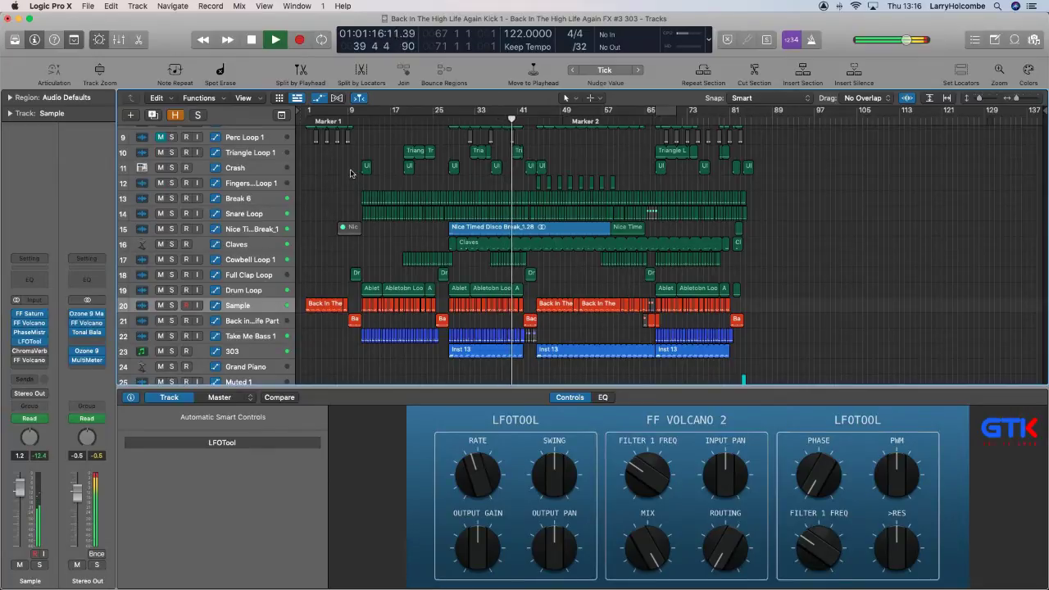
# Replay from about bar 11 and, in the last Volcano 2, raise Filter 1's frequency and peak and set the mix to 42%.
pyautogui.click(364, 120)
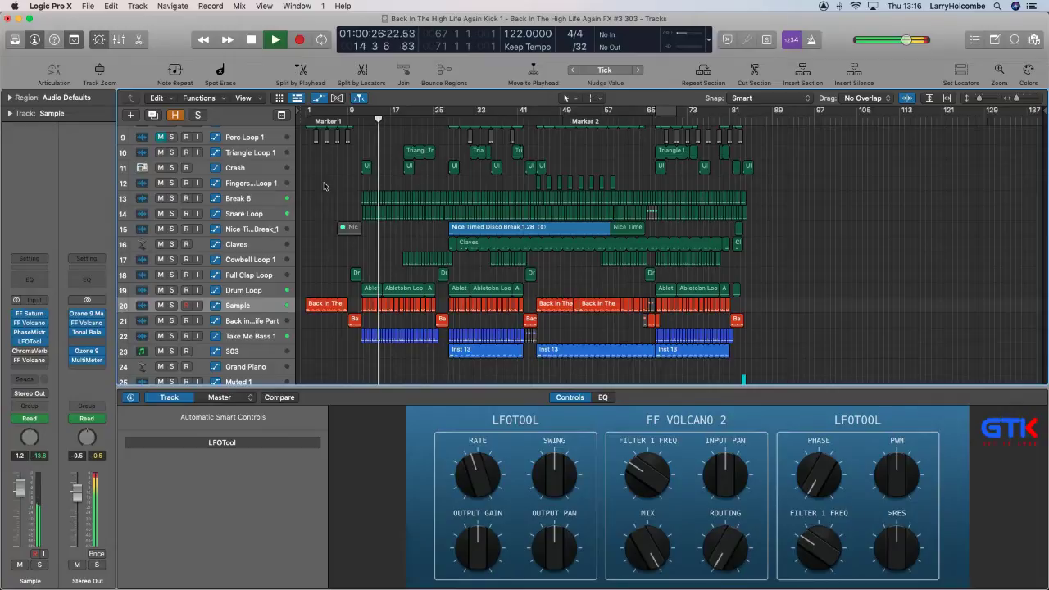
pyautogui.click(29, 361)
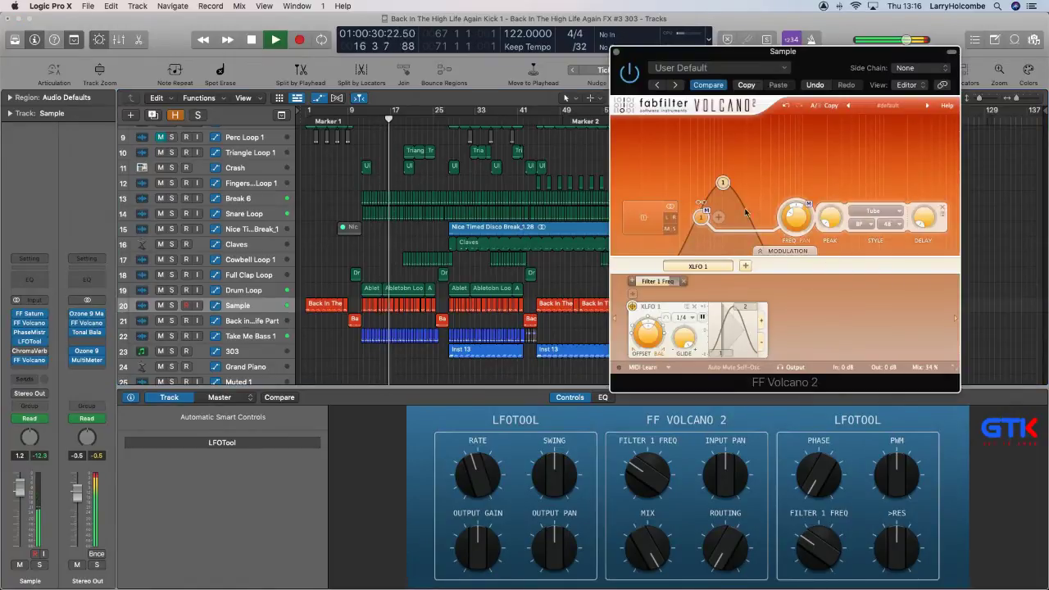
pyautogui.moveTo(723, 181); pyautogui.dragTo(833, 140)
pyautogui.moveTo(931, 365); pyautogui.dragTo(930, 346)
pyautogui.moveTo(828, 217); pyautogui.dragTo(826, 213)
pyautogui.moveTo(833, 137); pyautogui.dragTo(815, 146)
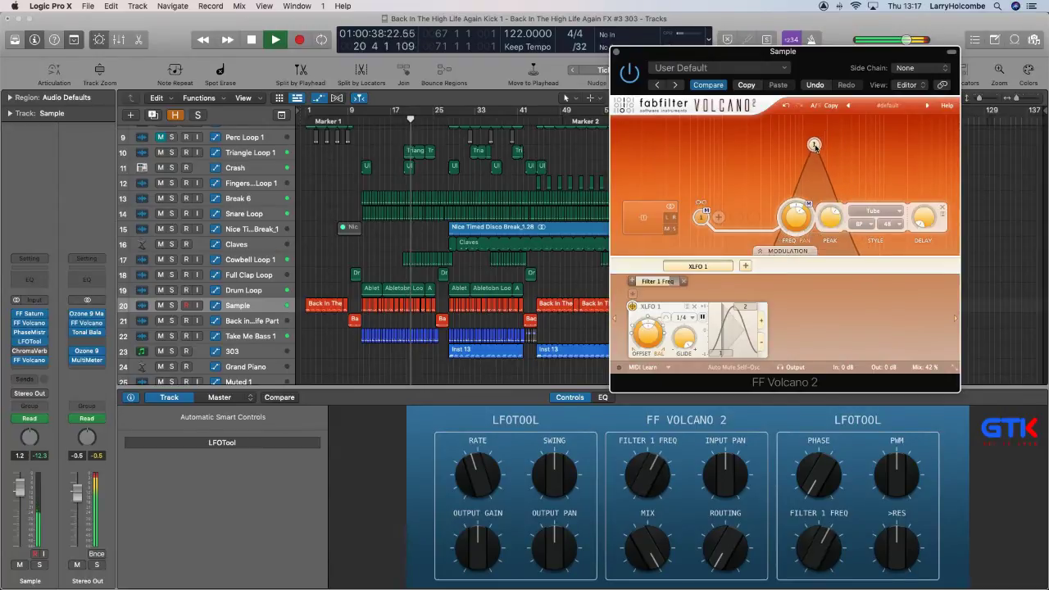
pyautogui.moveTo(833, 221)
pyautogui.moveTo(831, 229); pyautogui.dragTo(831, 238)
# Adjust the XLFO 1 waveform curve and retune the band-pass Filter 1 to a higher frequency.
pyautogui.moveTo(669, 340)
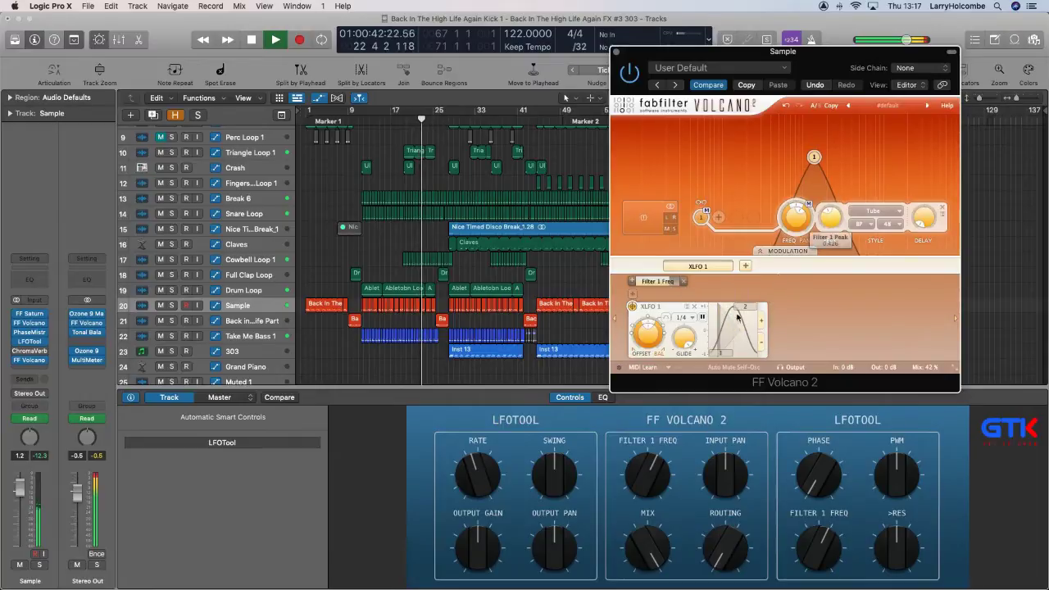
pyautogui.moveTo(794, 241); pyautogui.dragTo(794, 245)
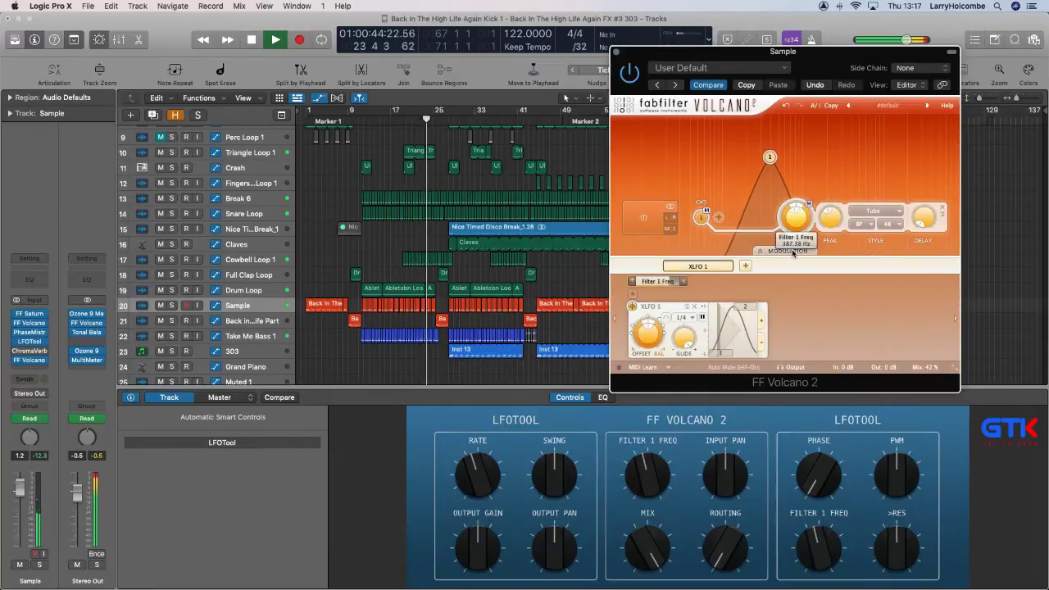
pyautogui.moveTo(719, 331)
pyautogui.moveTo(719, 331)
pyautogui.mouseDown()
pyautogui.moveTo(735, 327)
pyautogui.moveTo(715, 326)
pyautogui.mouseUp()
pyautogui.moveTo(796, 225); pyautogui.dragTo(790, 198)
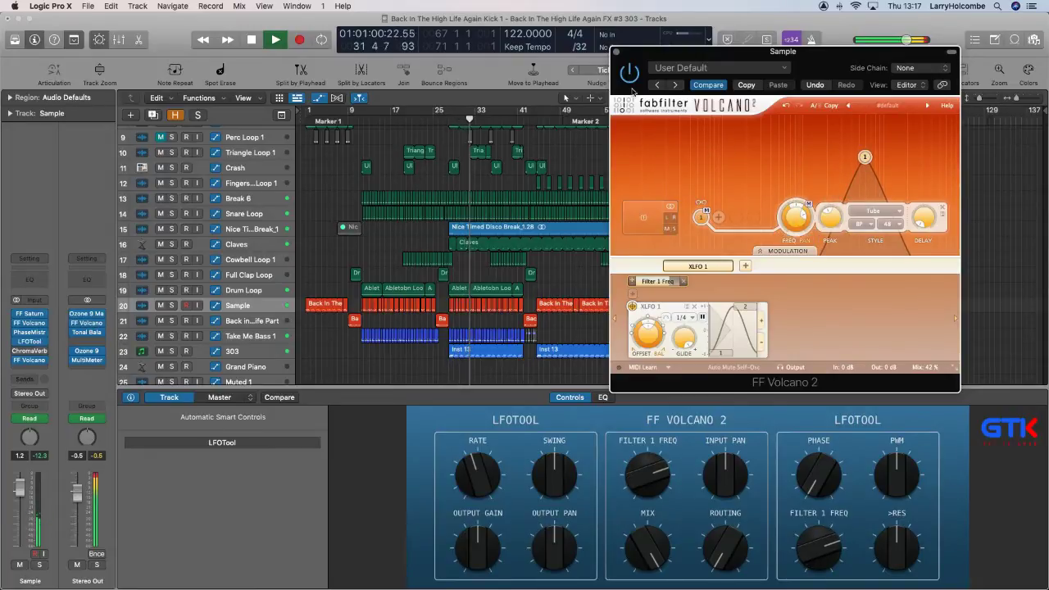
# Close Volcano 2, clear the lower pane to show the full track list, and stop playback.
pyautogui.click(616, 51)
pyautogui.press('x')
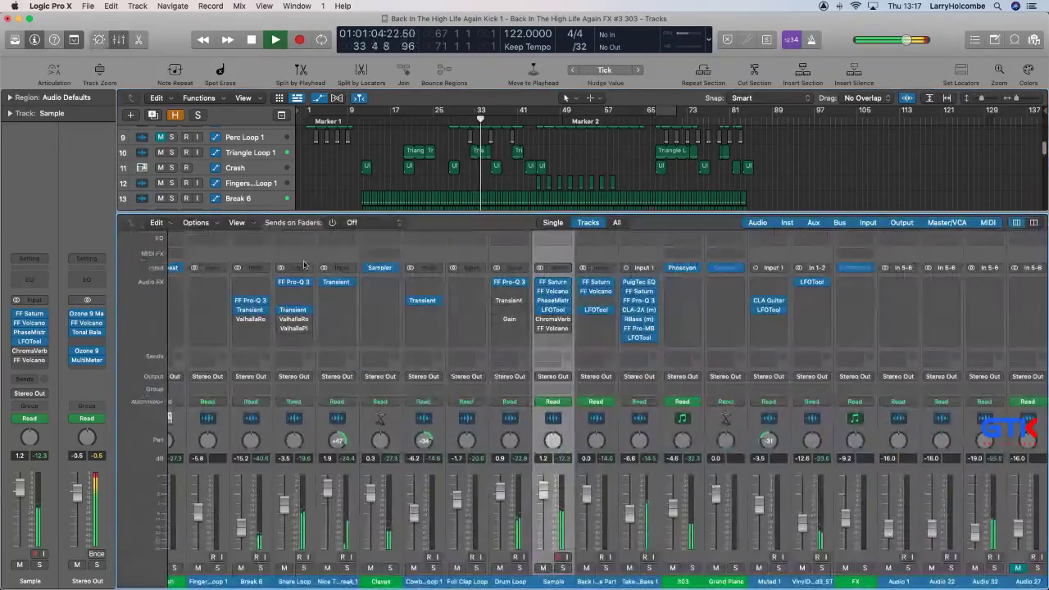
pyautogui.press('x')
pyautogui.press('space')
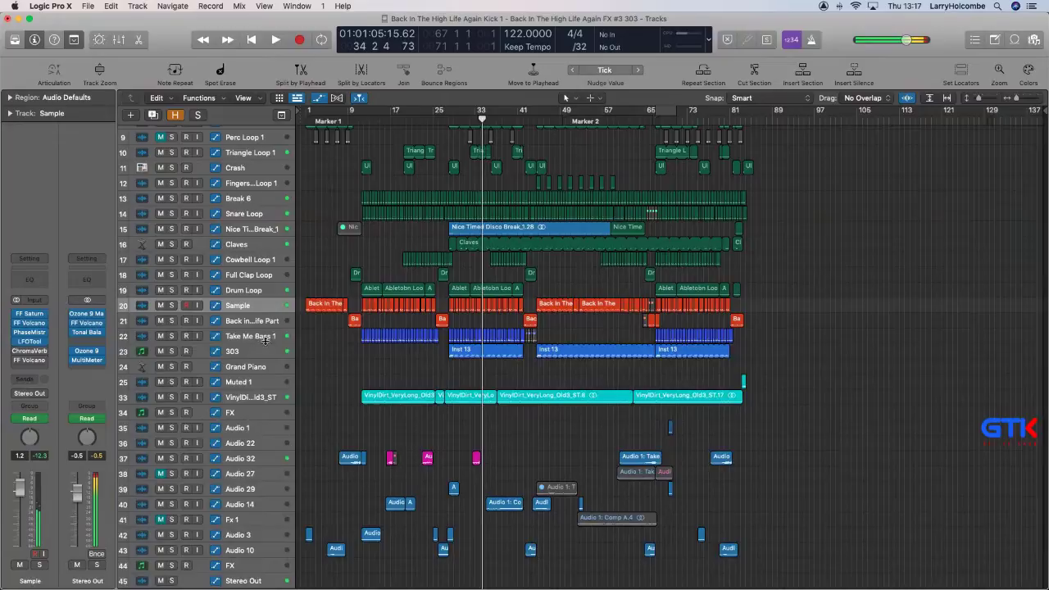
# Start adding one software instrument track with an empty channel strip after the Take Me Bass 1 track.
pyautogui.click(255, 337)
pyautogui.press('alt+super+n')
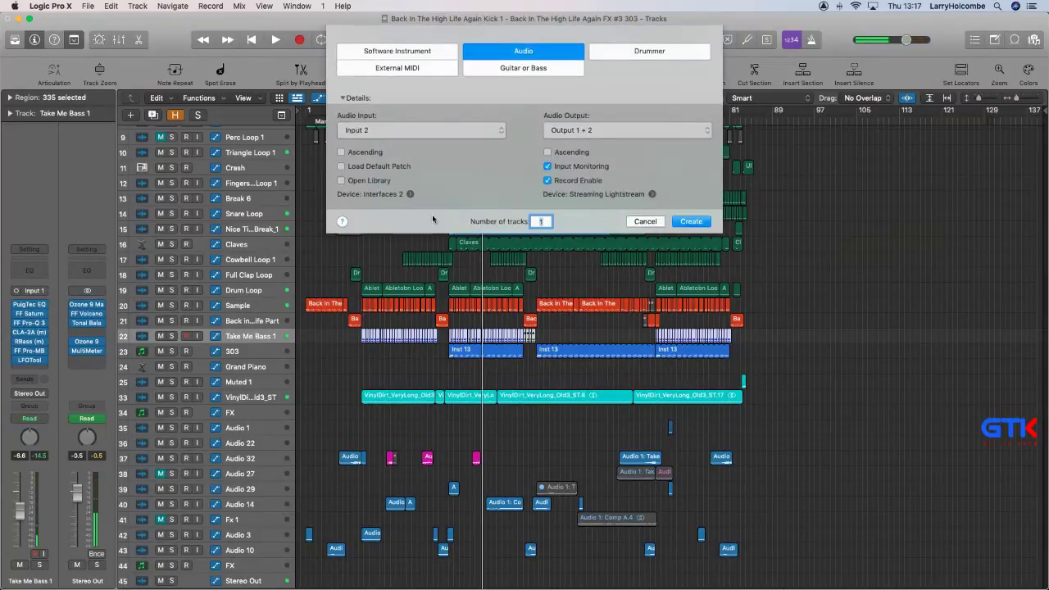
pyautogui.click(398, 51)
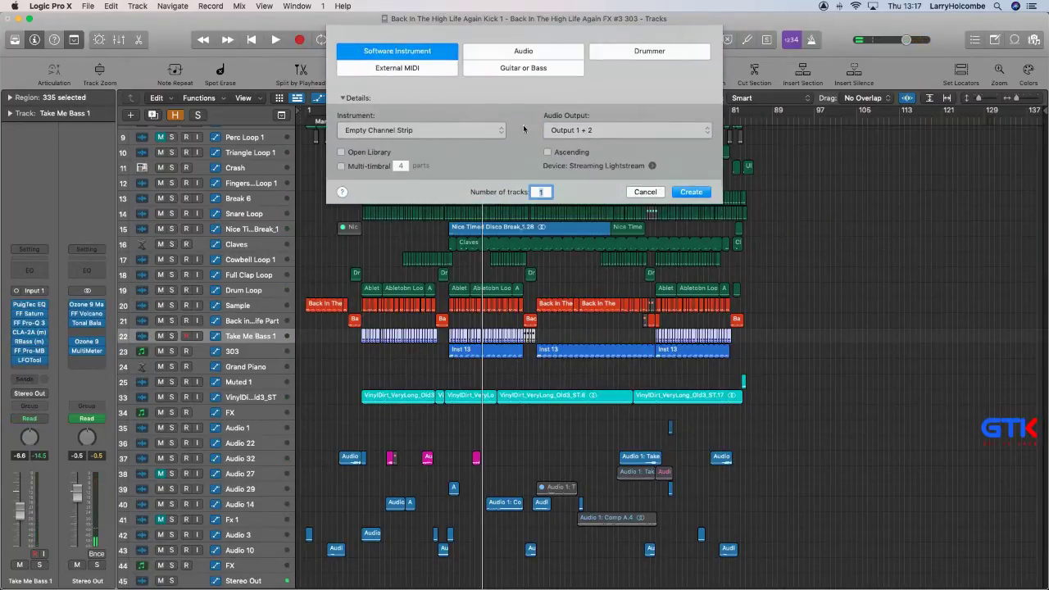
# Create a software instrument track with an empty channel strip and load the Generative Bass channel strip setting from Get To Know.
pyautogui.press('Return')
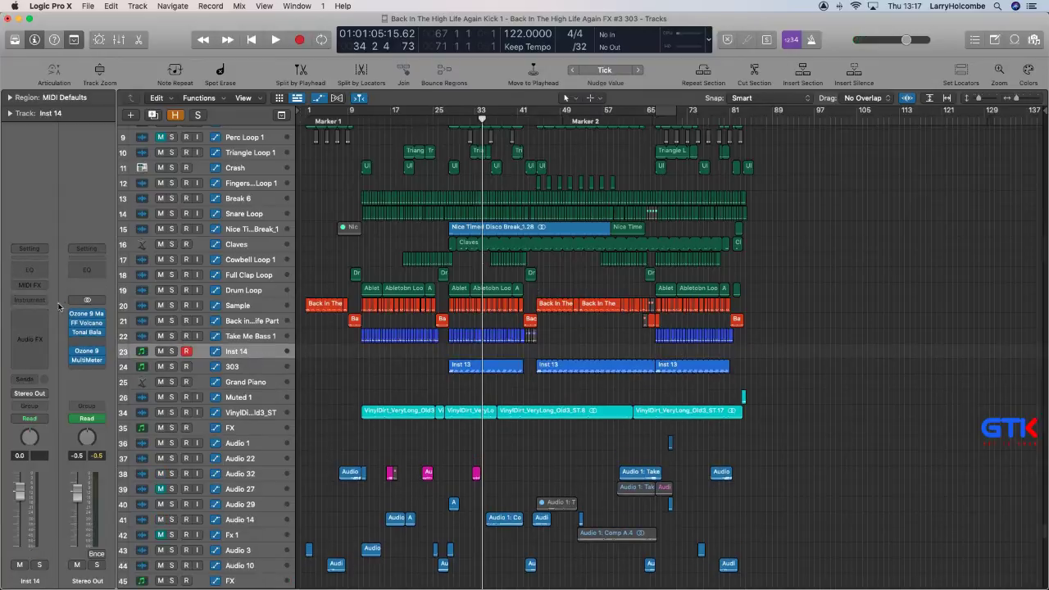
pyautogui.click(29, 299)
pyautogui.moveTo(75, 349)
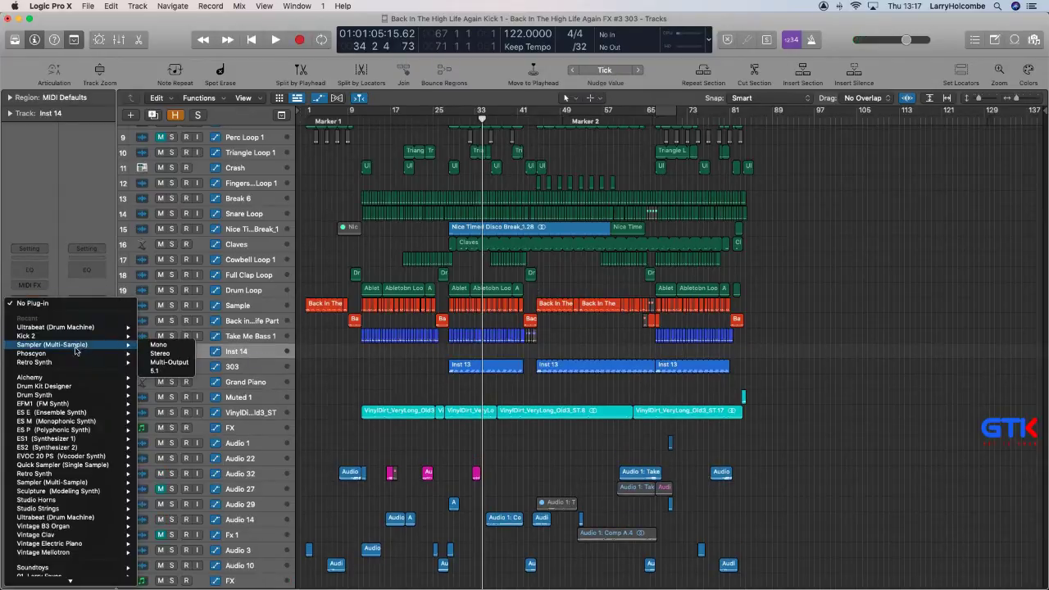
pyautogui.click(63, 214)
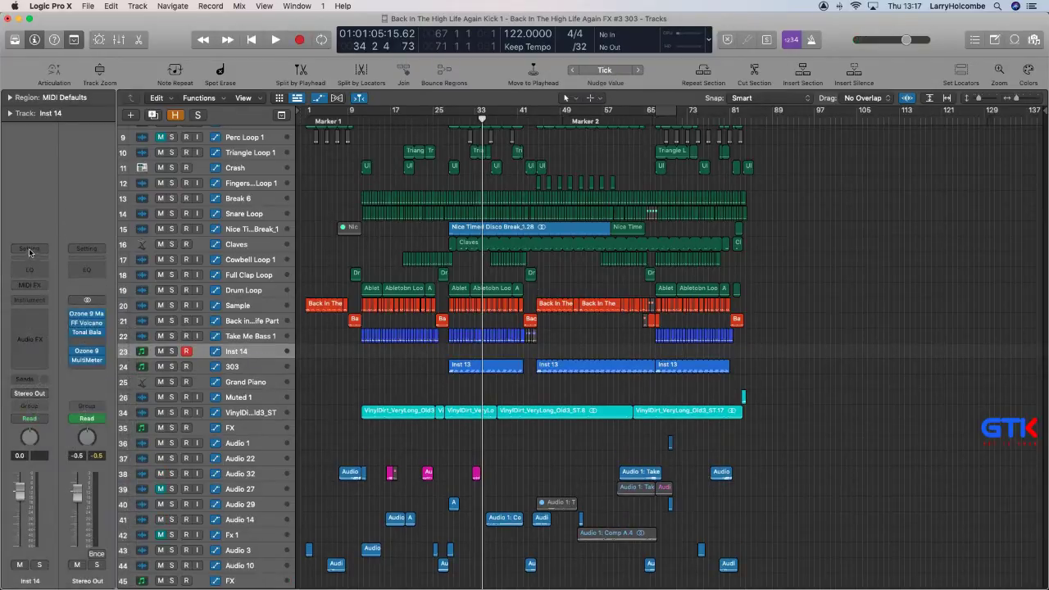
pyautogui.click(29, 251)
pyautogui.moveTo(86, 445)
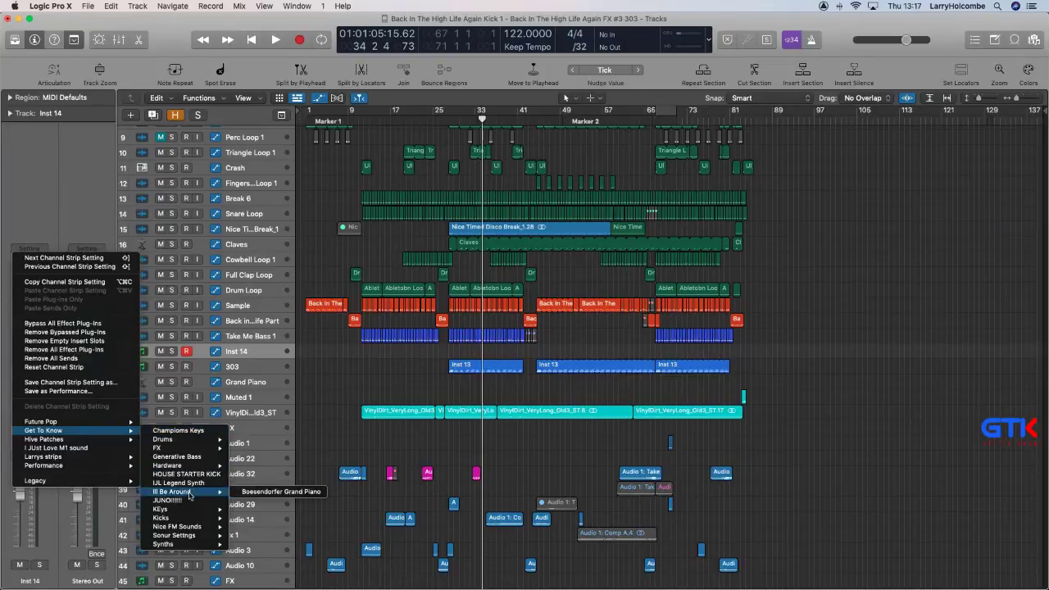
pyautogui.moveTo(202, 529)
pyautogui.moveTo(194, 498)
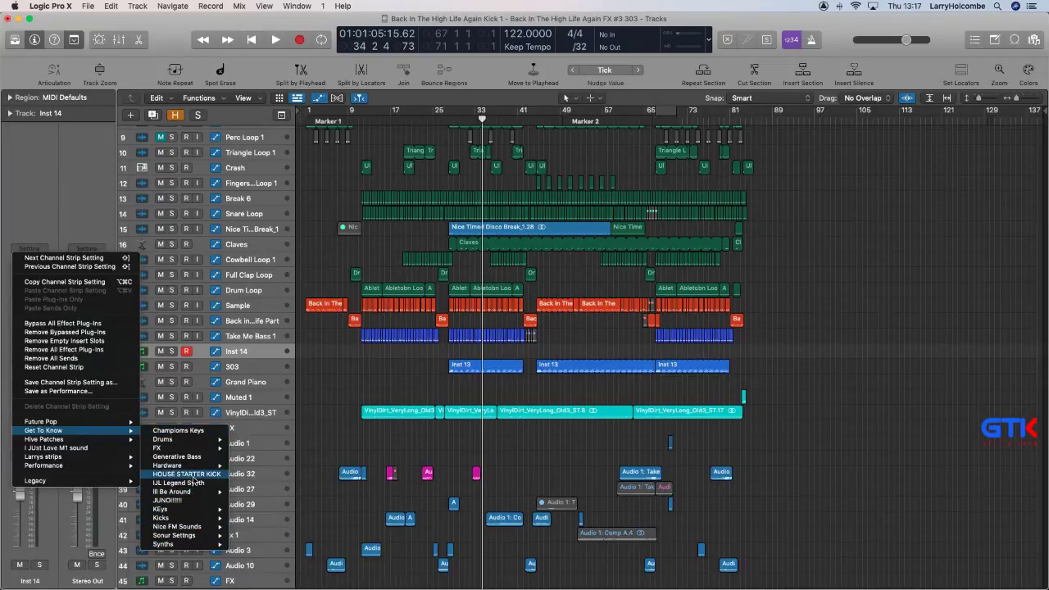
pyautogui.click(168, 457)
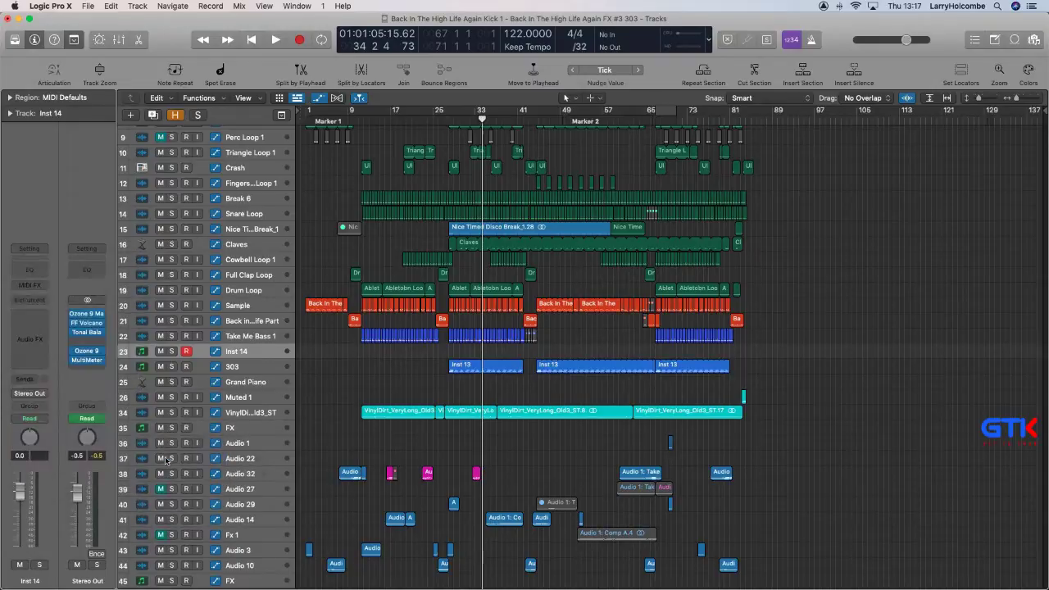
# Solo the Take Me Bass 1 track and remove the Randomizer MIDI effect from the Generative Bass channel strip.
pyautogui.moveTo(326, 293); pyautogui.dragTo(536, 414)
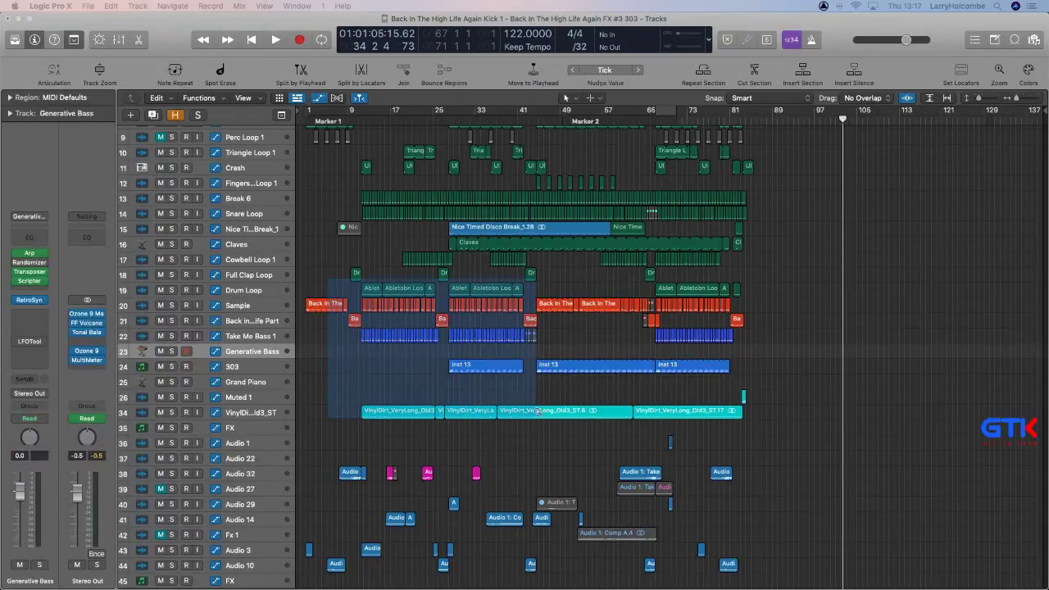
pyautogui.scroll(2, 430, 138)
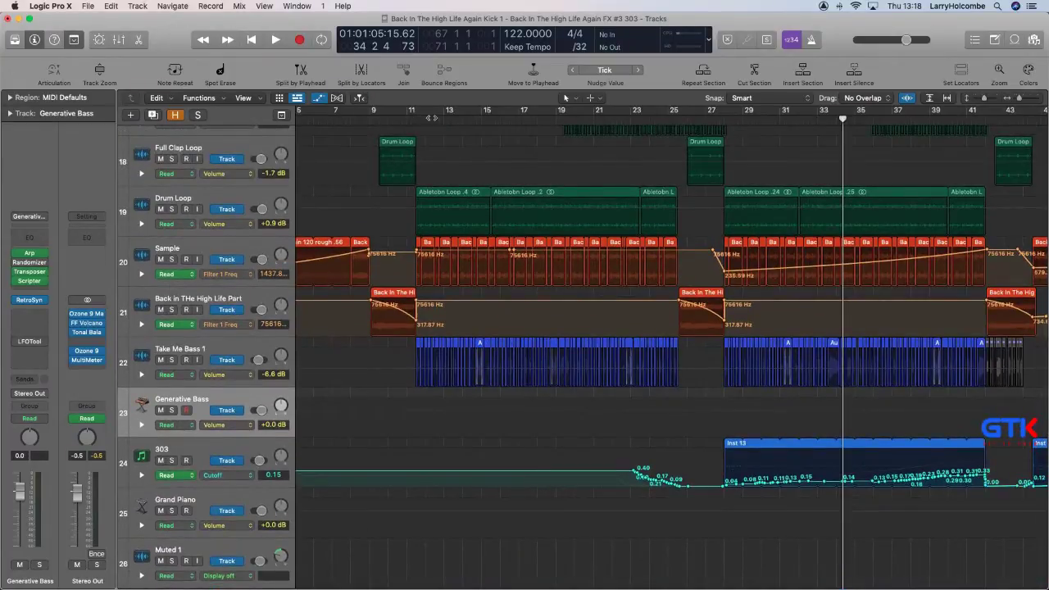
pyautogui.click(171, 361)
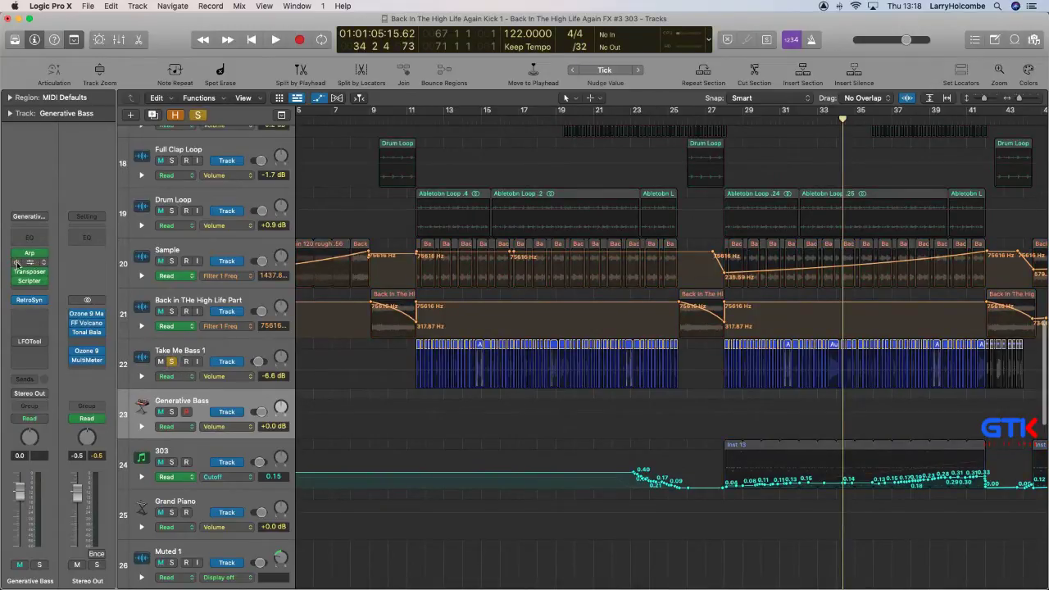
pyautogui.click(44, 264)
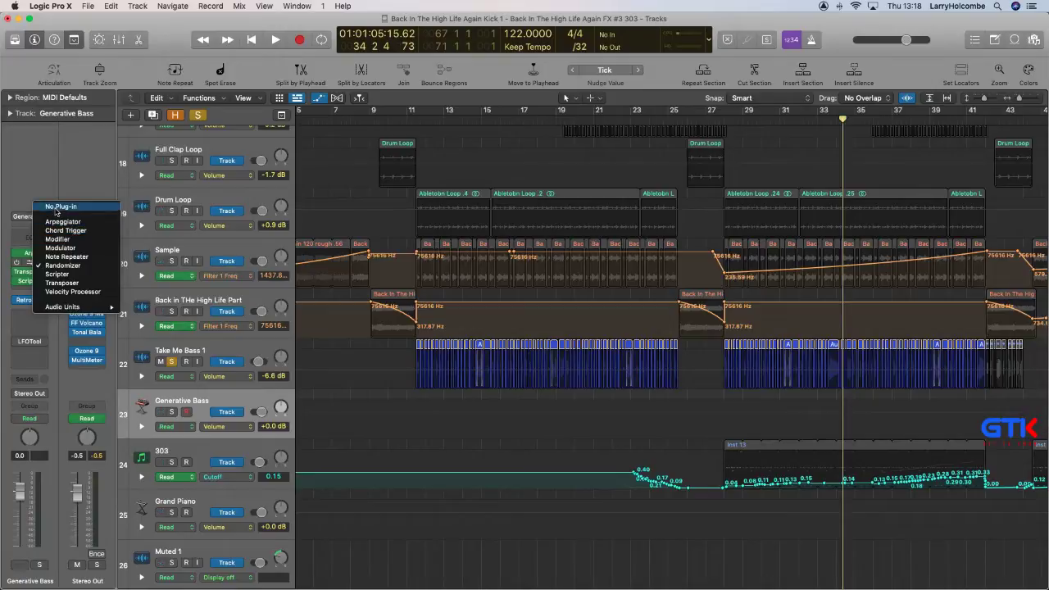
pyautogui.click(44, 235)
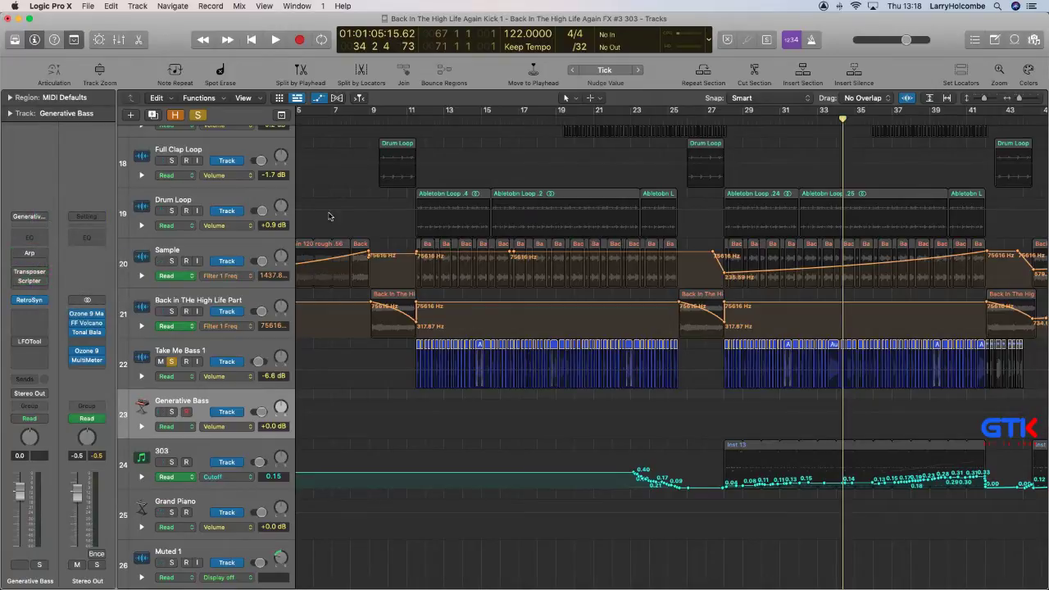
# Set the cycle range over the first bass phrase from 11 3 1 to 15 3 1 and solo the Generative Bass track.
pyautogui.moveTo(354, 310); pyautogui.dragTo(529, 435)
pyautogui.press('a')
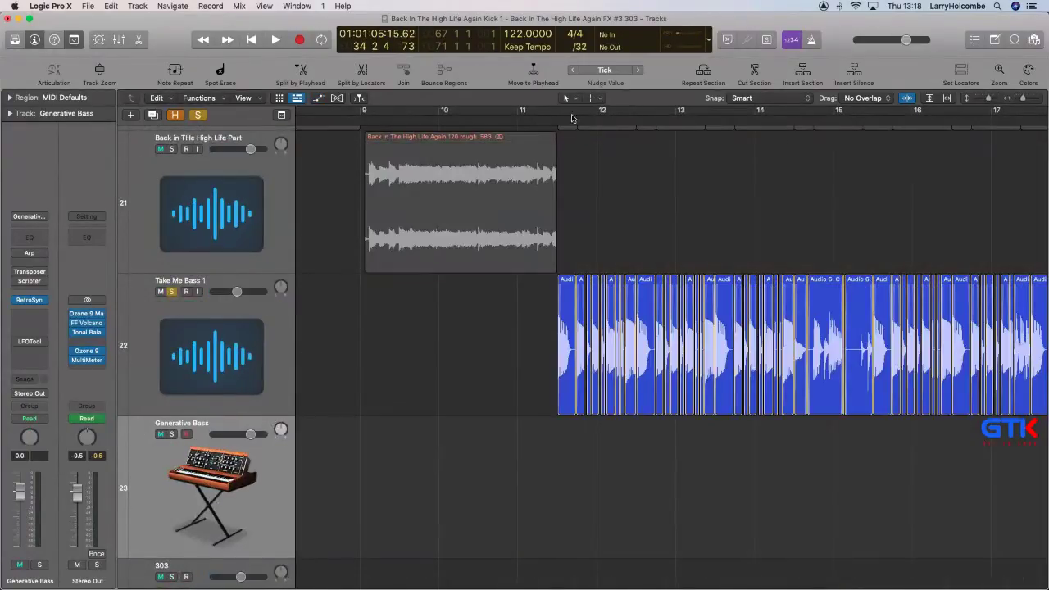
pyautogui.moveTo(559, 116); pyautogui.dragTo(872, 157)
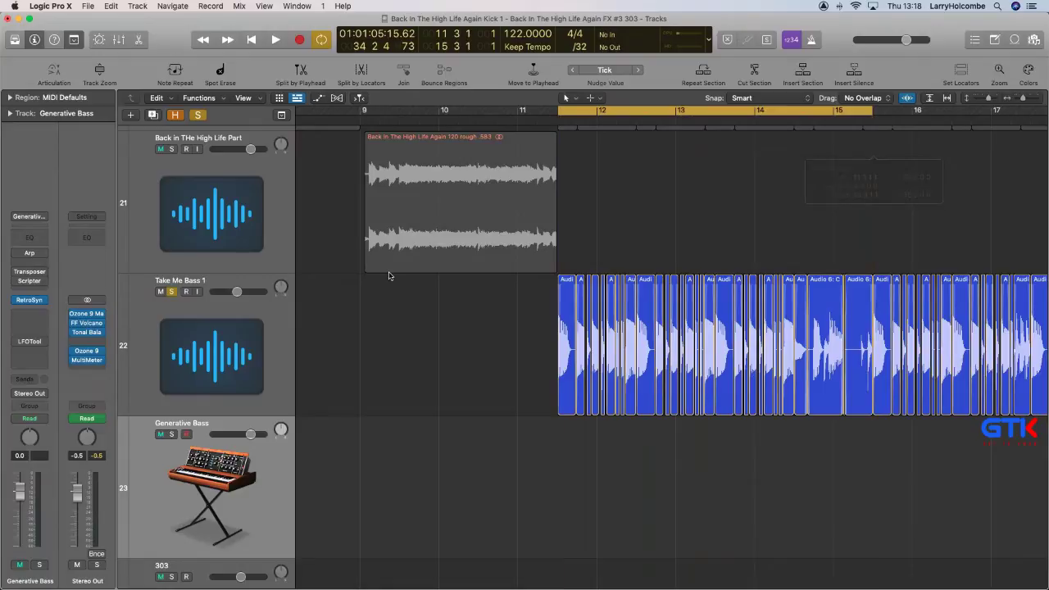
pyautogui.press('s')
# Play the cycled section to audition Generative Bass notes against the Take Me Bass 1 audio.
pyautogui.press('space')
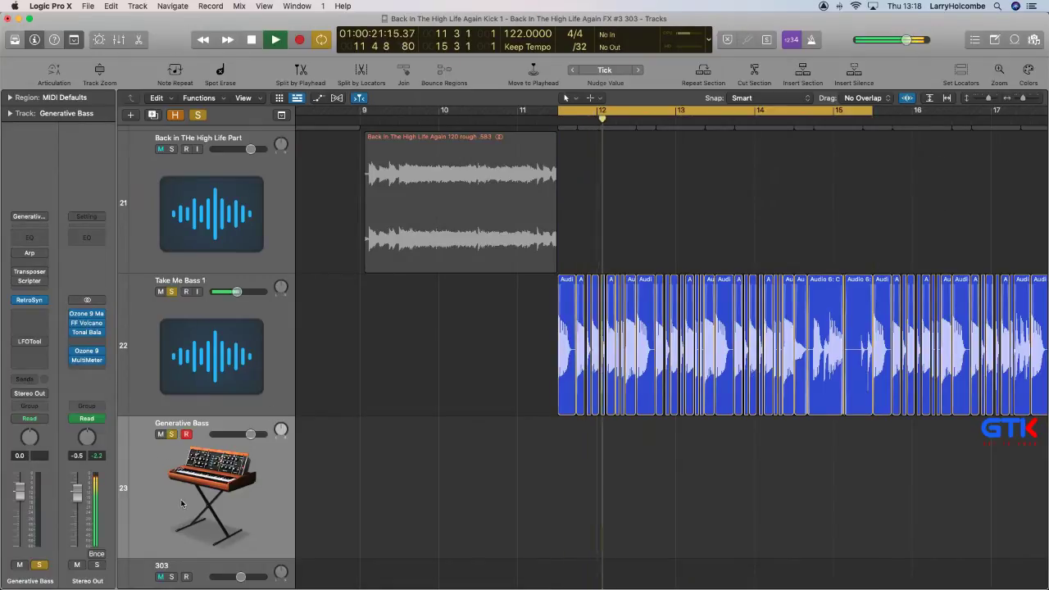
pyautogui.press('space')
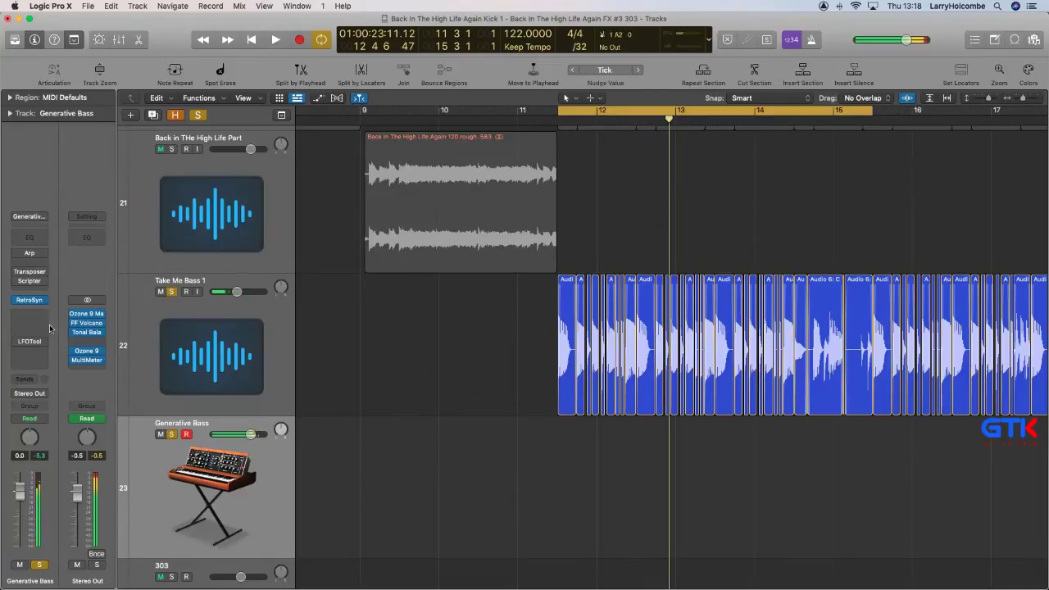
pyautogui.press('space')
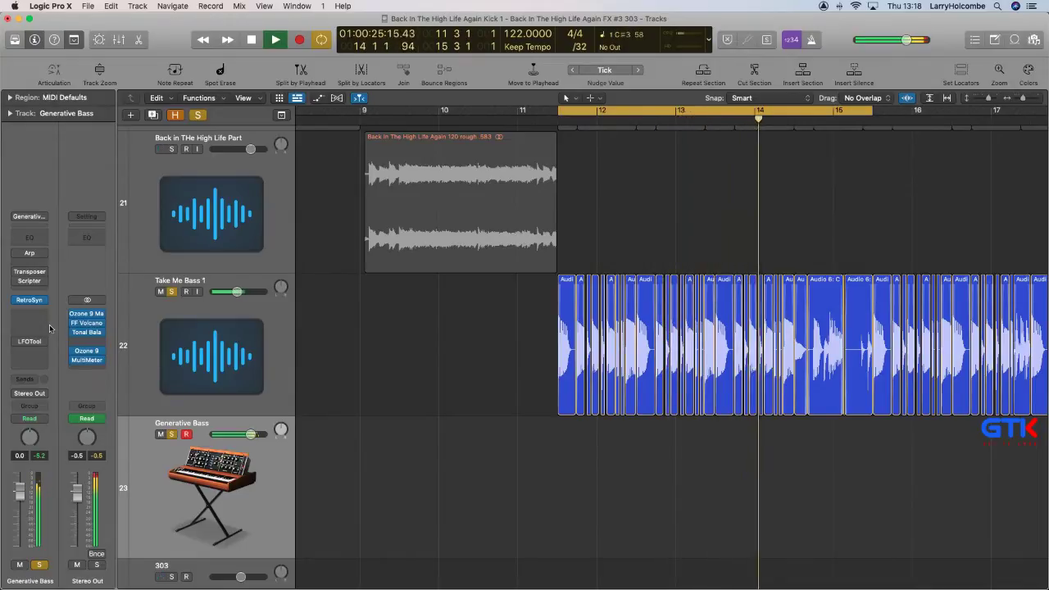
pyautogui.press('space')
# Record a MIDI bass part on the Generative Bass track from 11 3 1, stopping before the cycle ends.
pyautogui.press('r')
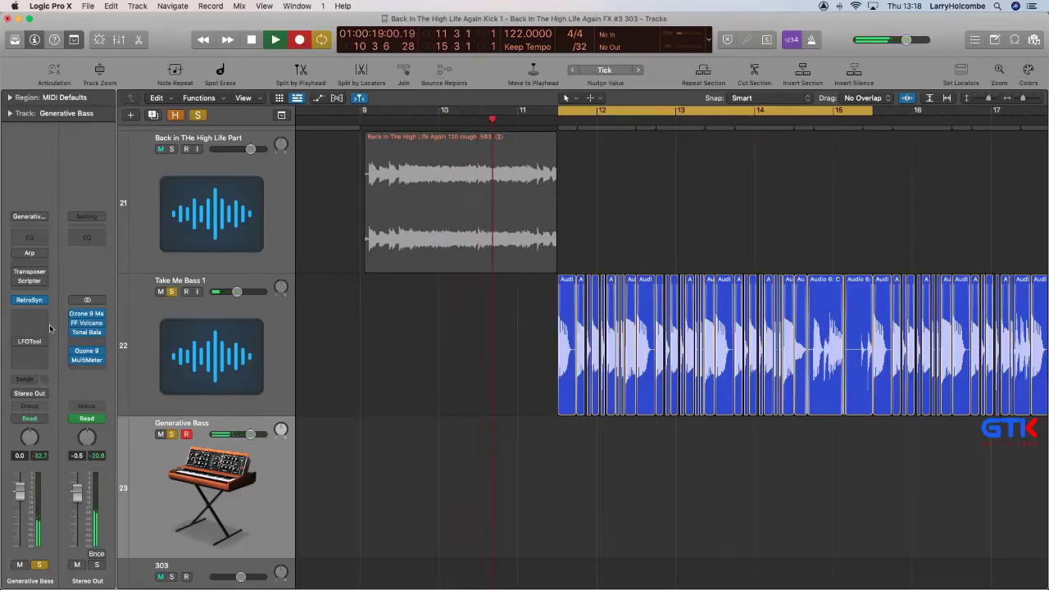
pyautogui.press('r')
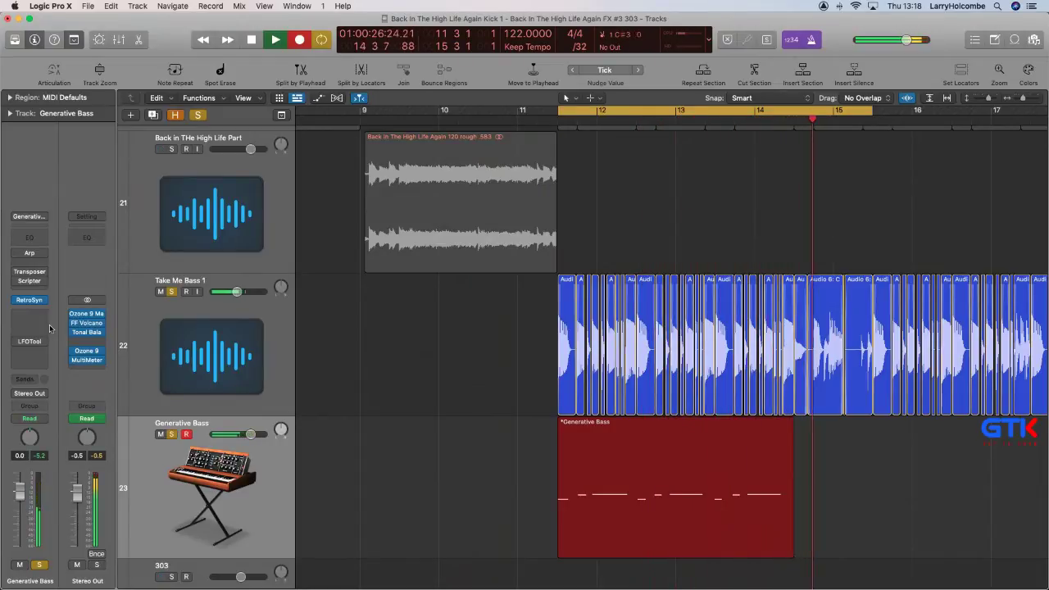
pyautogui.press('space')
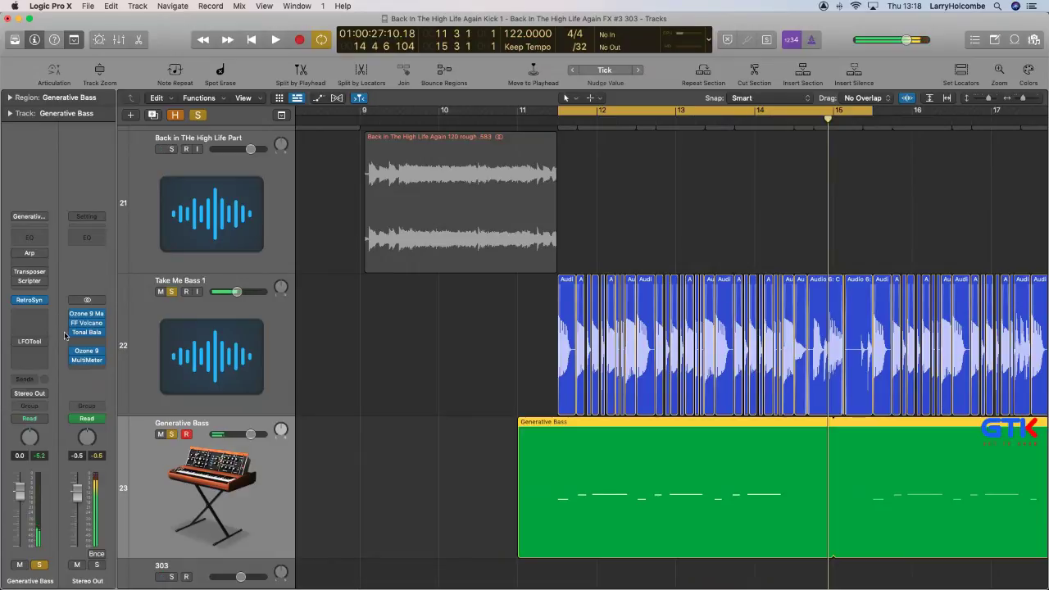
# Quantize the recorded Generative Bass region to 1/16 Note during playback.
pyautogui.press('space')
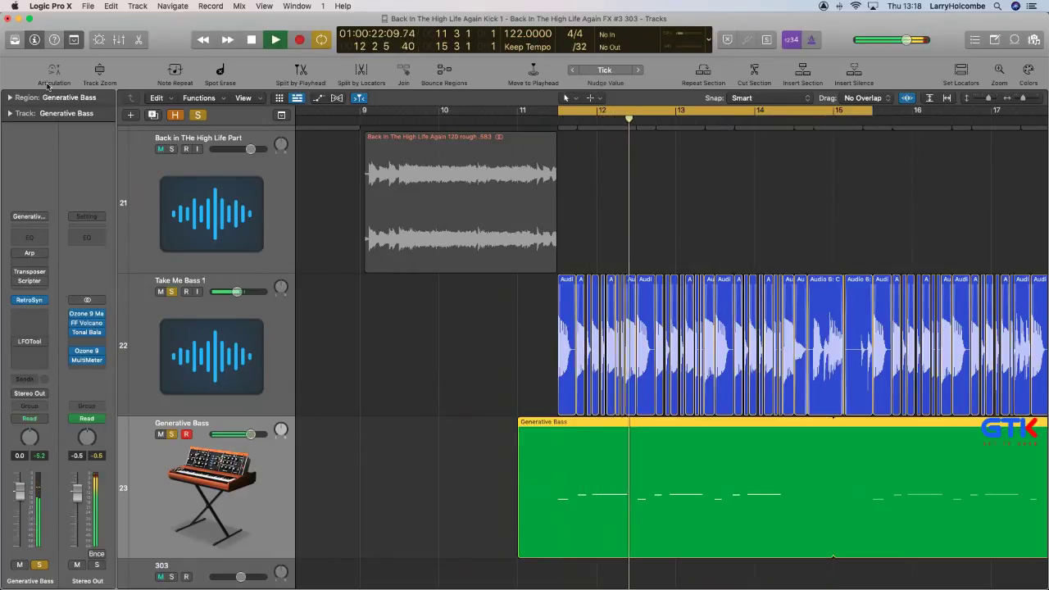
pyautogui.click(10, 98)
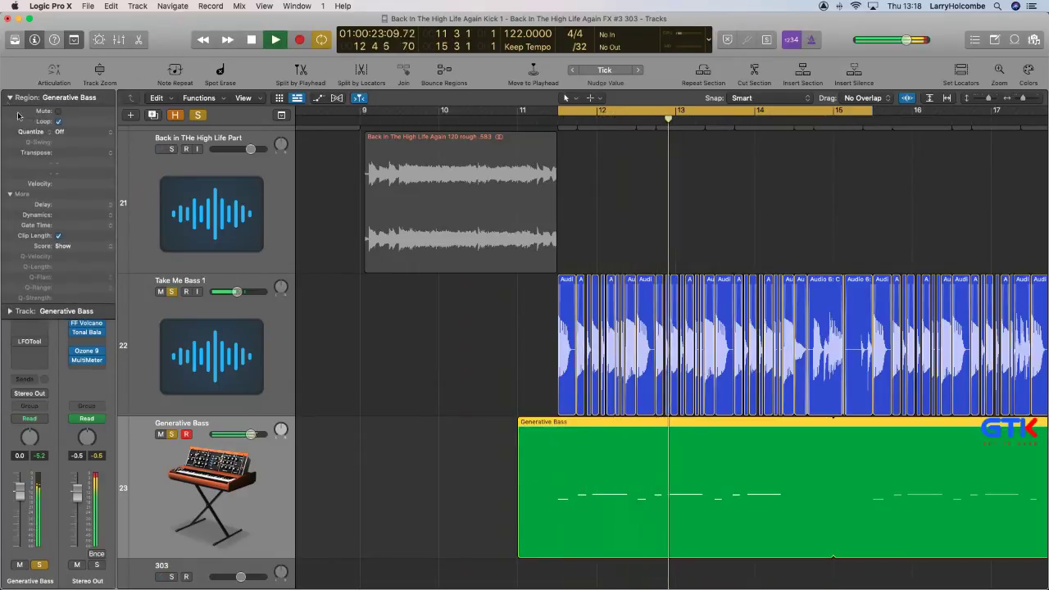
pyautogui.click(98, 131)
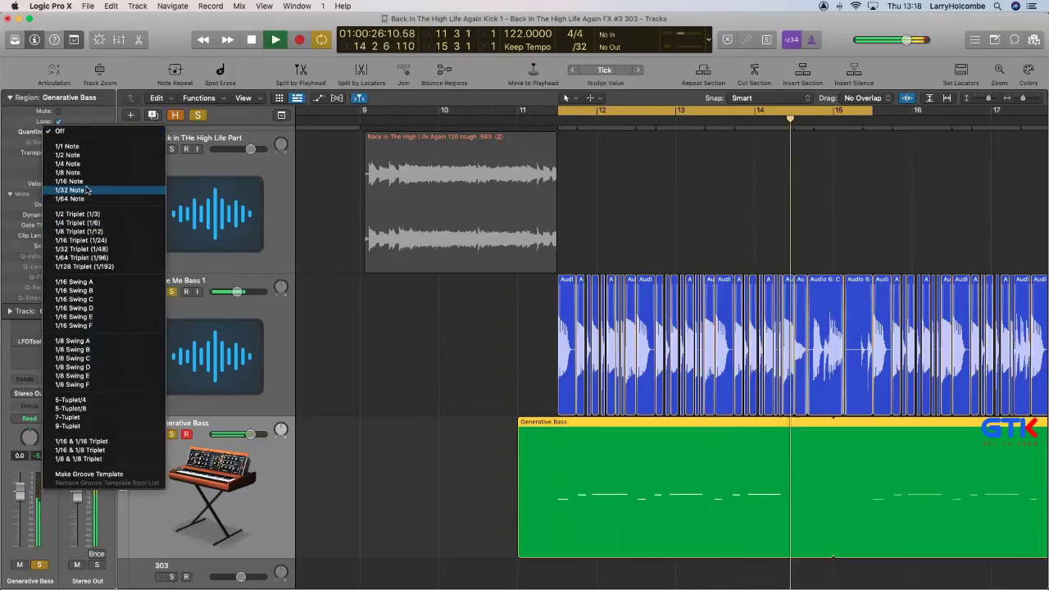
pyautogui.click(86, 191)
# Delete the empty lead-in of the Generative Bass region so that it starts at 11 3 1.
pyautogui.moveTo(489, 440); pyautogui.dragTo(552, 449)
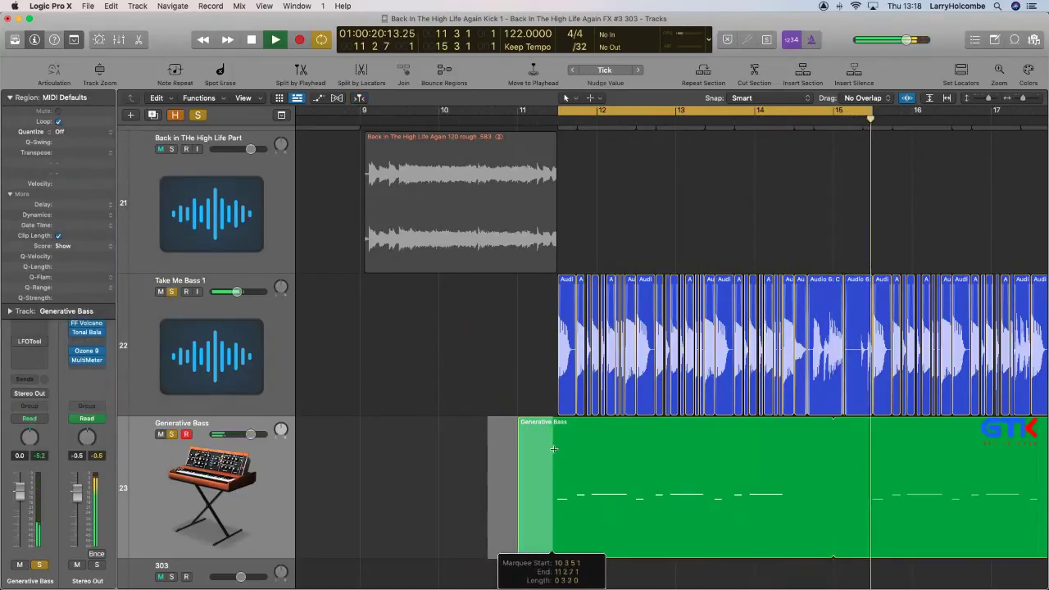
pyautogui.press('Delete')
pyautogui.press('space')
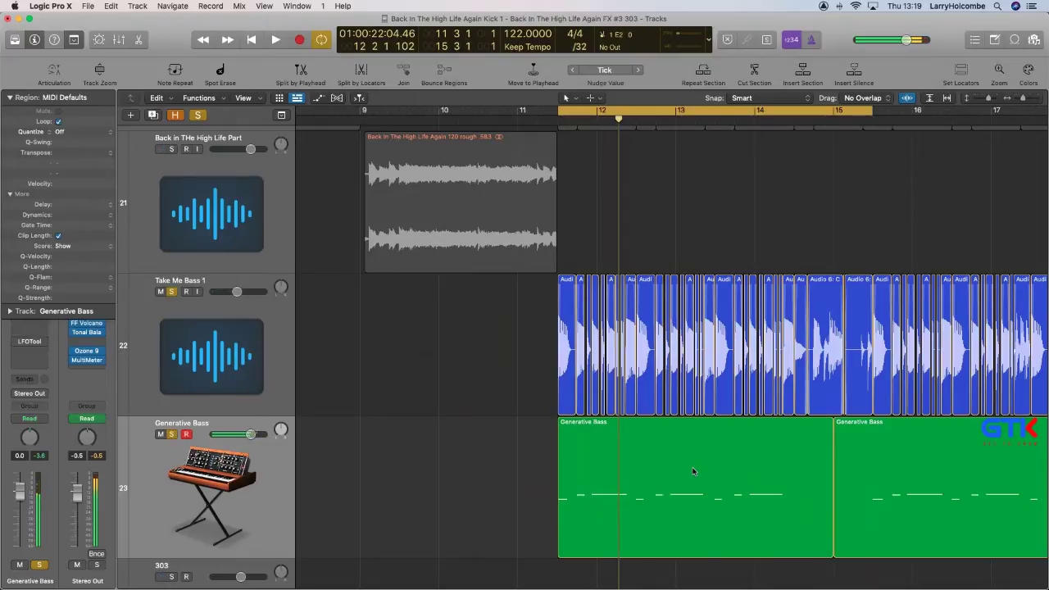
# Play back the trimmed Generative Bass region together with the Take Me Bass 1 audio.
pyautogui.press('space')
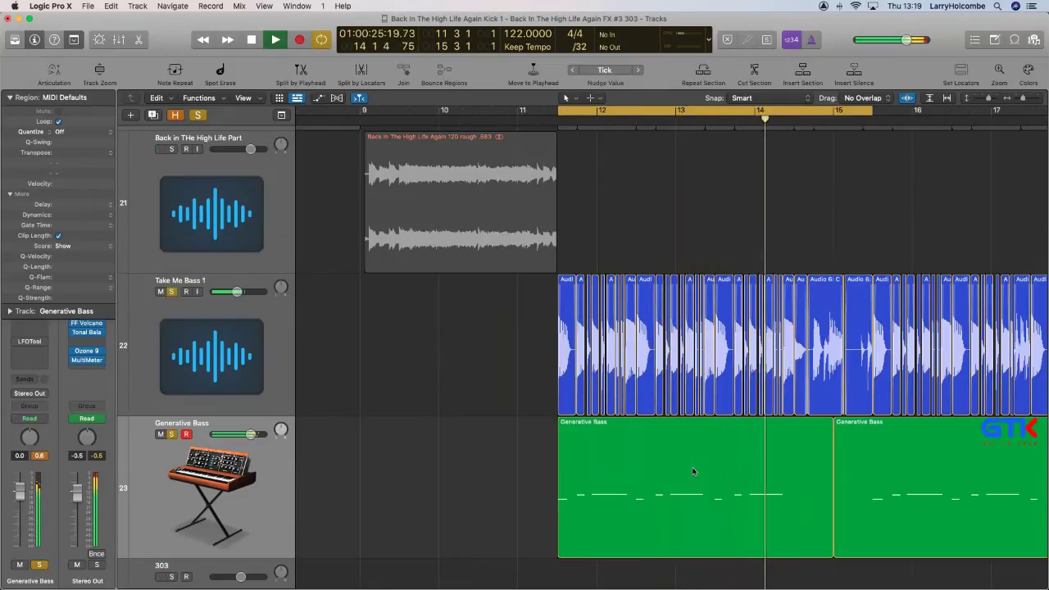
pyautogui.press('space')
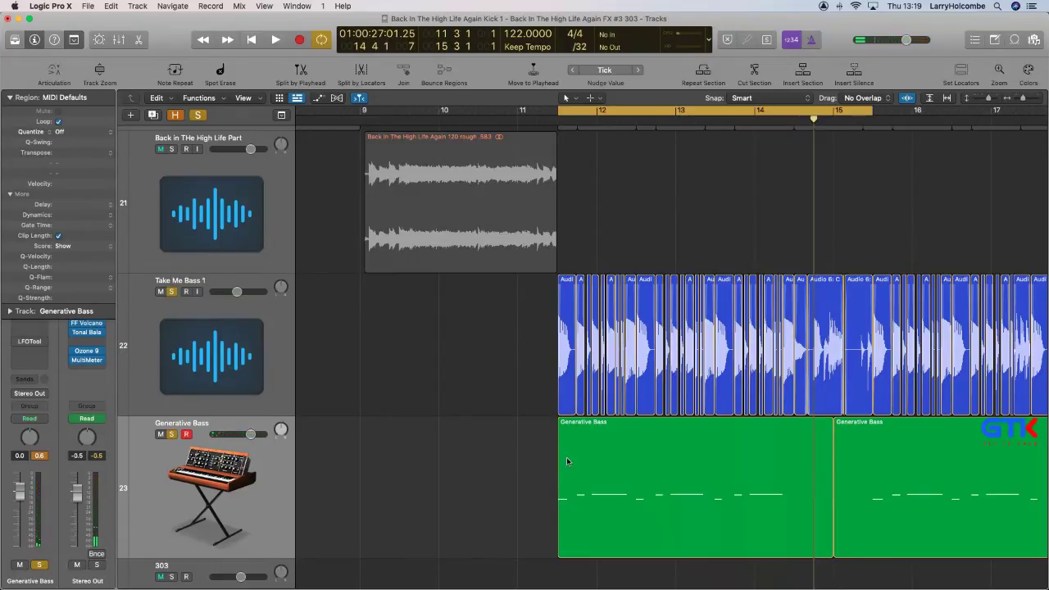
pyautogui.press('space')
pyautogui.press('space')
# Set the cycle range to bar 14 through bar 15 and open the first Generative Bass region in the Piano Roll.
pyautogui.click(769, 109)
pyautogui.moveTo(757, 110); pyautogui.dragTo(831, 121)
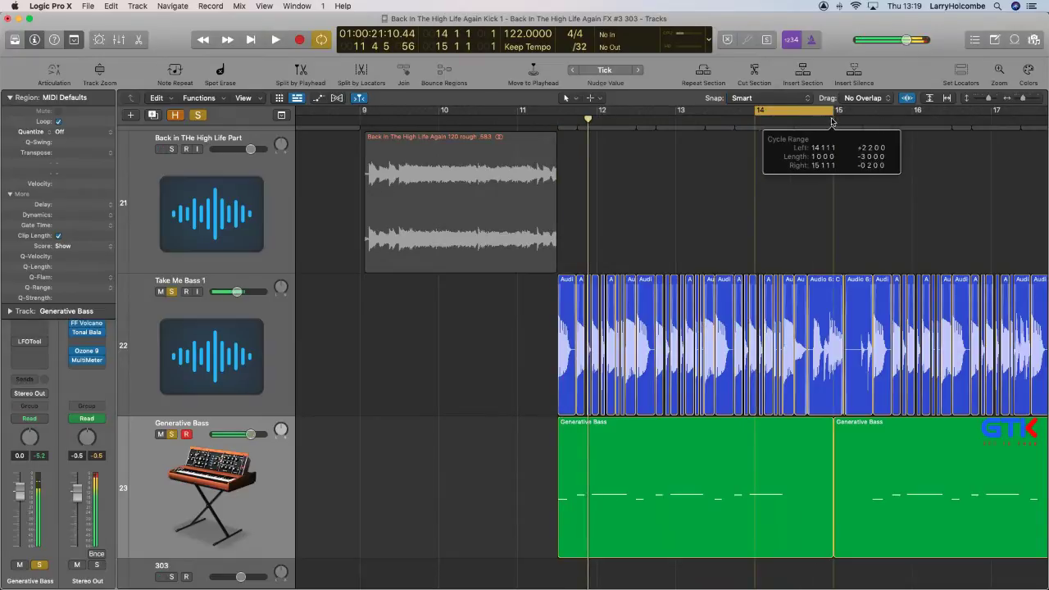
pyautogui.doubleClick(748, 444)
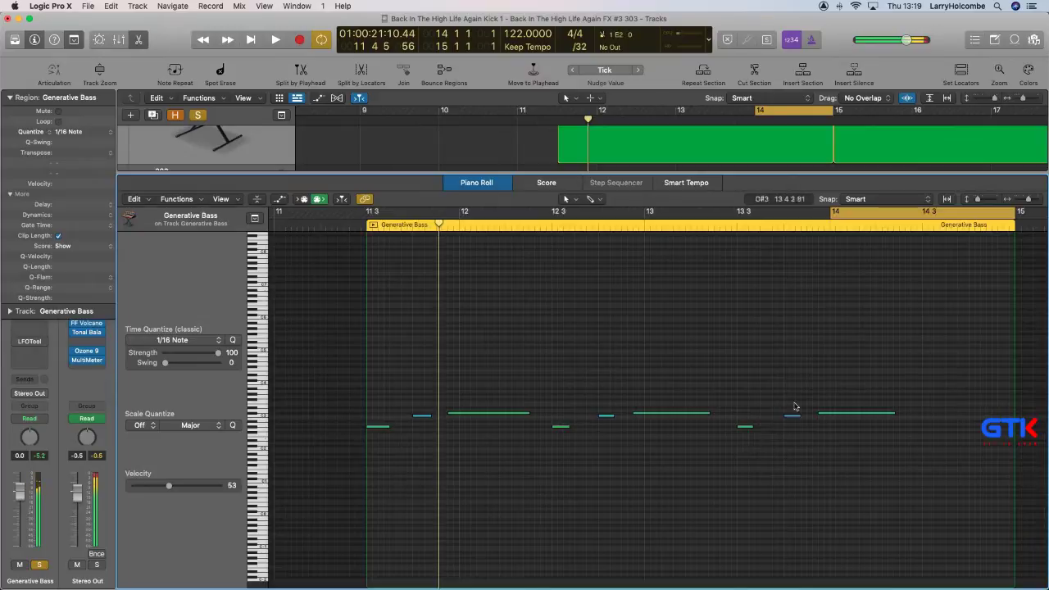
# Place a B2 copy of the last long note at about 14 3 in the Generative Bass region.
pyautogui.press('space')
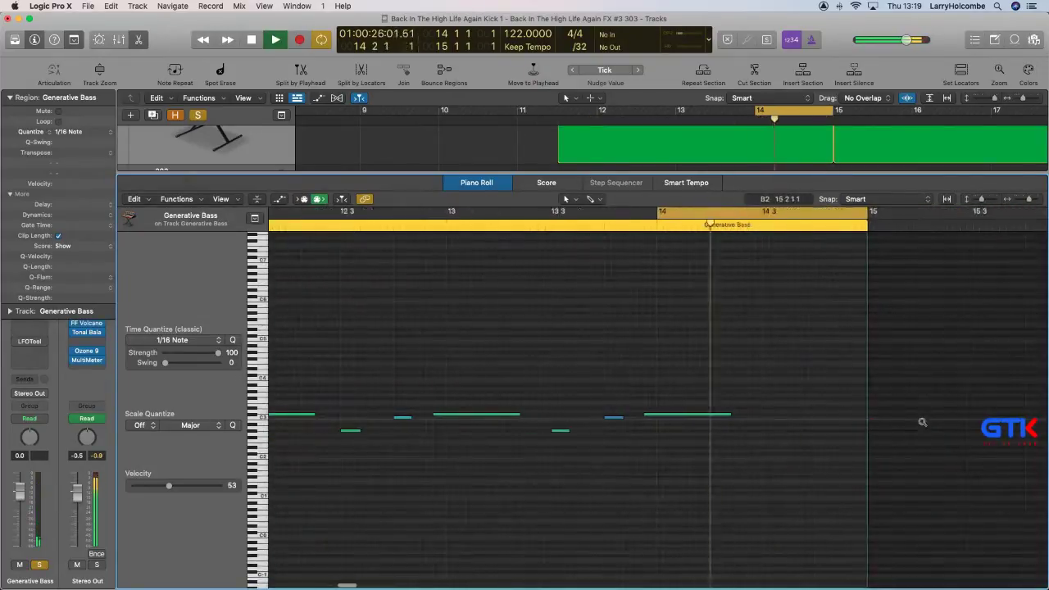
pyautogui.click(794, 418)
pyautogui.moveTo(794, 418); pyautogui.dragTo(844, 426)
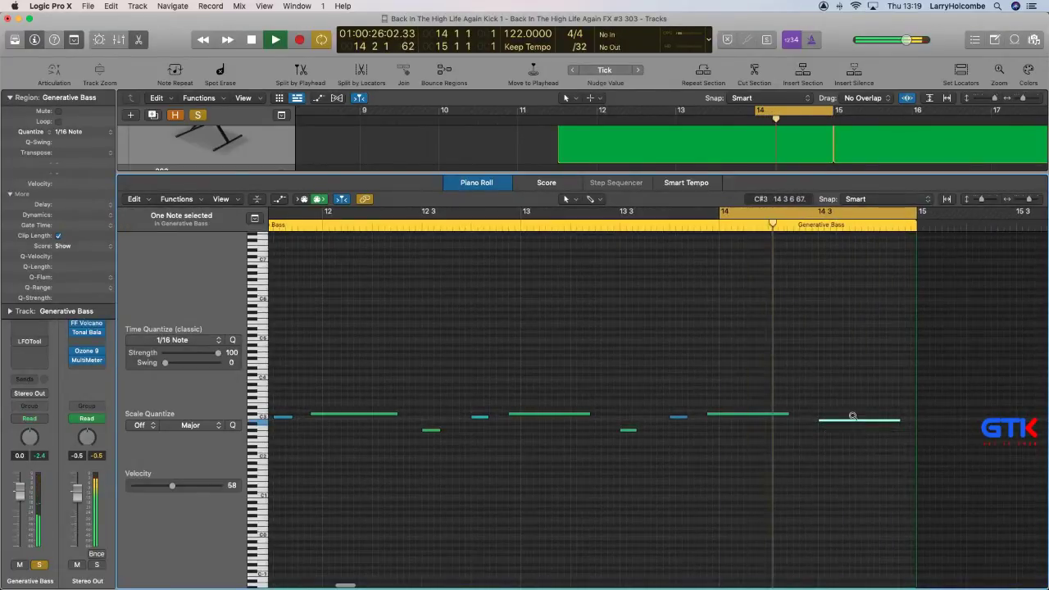
# Extend the end of the cycle range to bar 16 and lengthen the first Generative Bass region to about bar 16.
pyautogui.scroll(-5, 837, 350)
pyautogui.moveTo(766, 210); pyautogui.dragTo(954, 214)
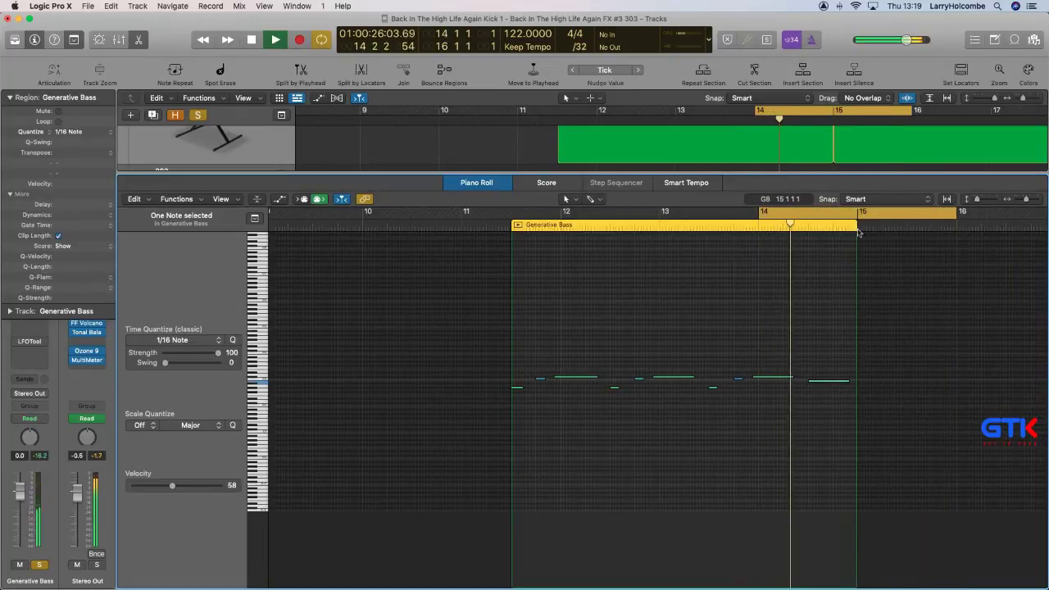
pyautogui.moveTo(857, 571); pyautogui.dragTo(963, 570)
pyautogui.press('space')
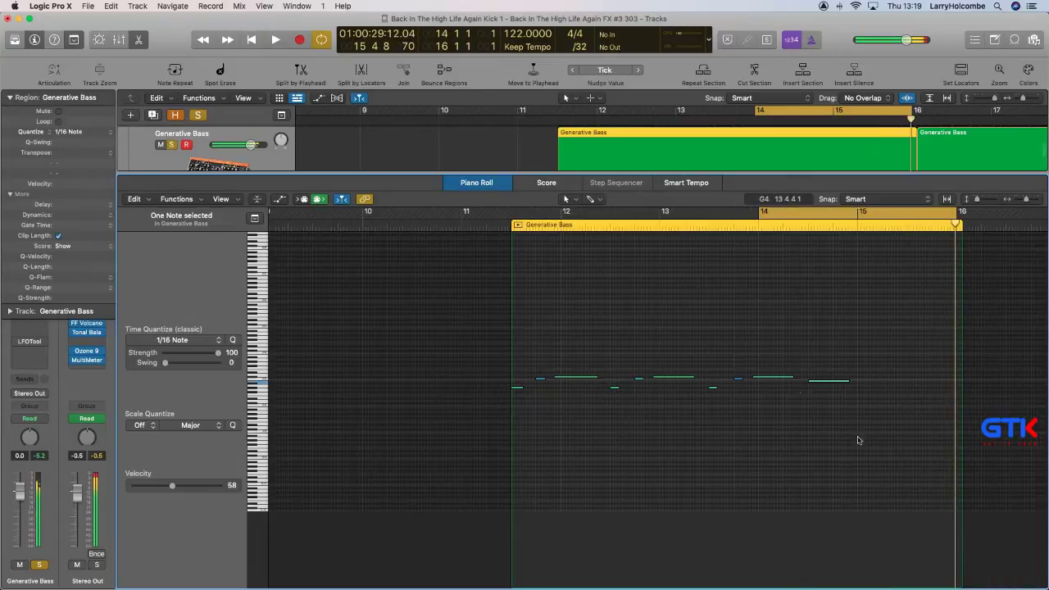
# Add a second B2 note directly after the one at 14 3, ending the first note where the copy starts.
pyautogui.keyDown('ctrl'); pyautogui.keyDown('alt'); pyautogui.moveTo(702, 309); pyautogui.dragTo(974, 508); pyautogui.keyUp('alt'); pyautogui.keyUp('ctrl')
pyautogui.click(621, 321)
pyautogui.moveTo(606, 362); pyautogui.dragTo(675, 365)
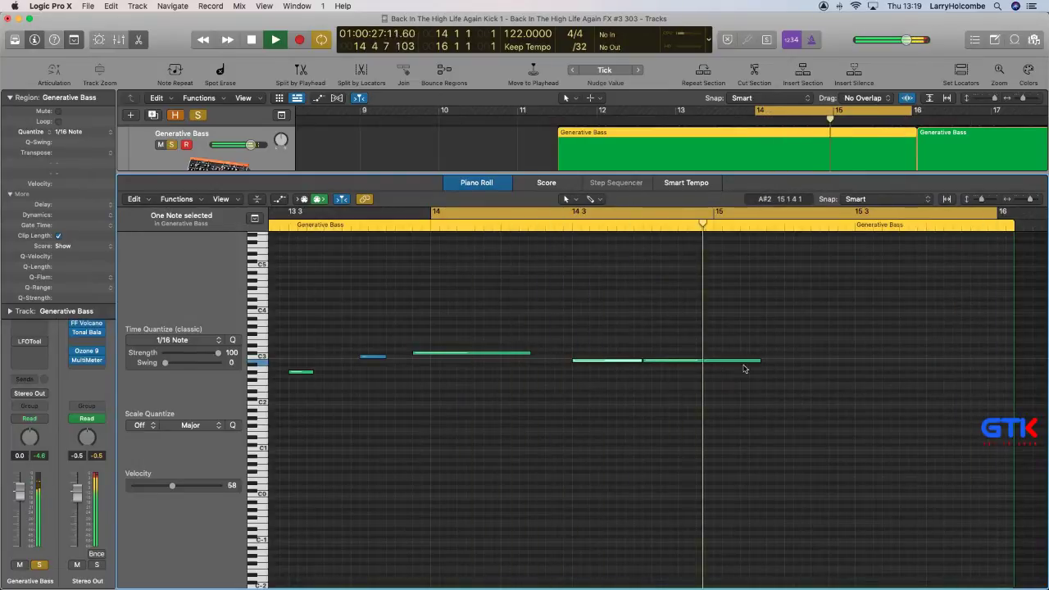
# Place a lower copy of the long note around bar 15 and shorten the second B2 note to end just before it.
pyautogui.moveTo(689, 363); pyautogui.dragTo(755, 389)
pyautogui.press('space')
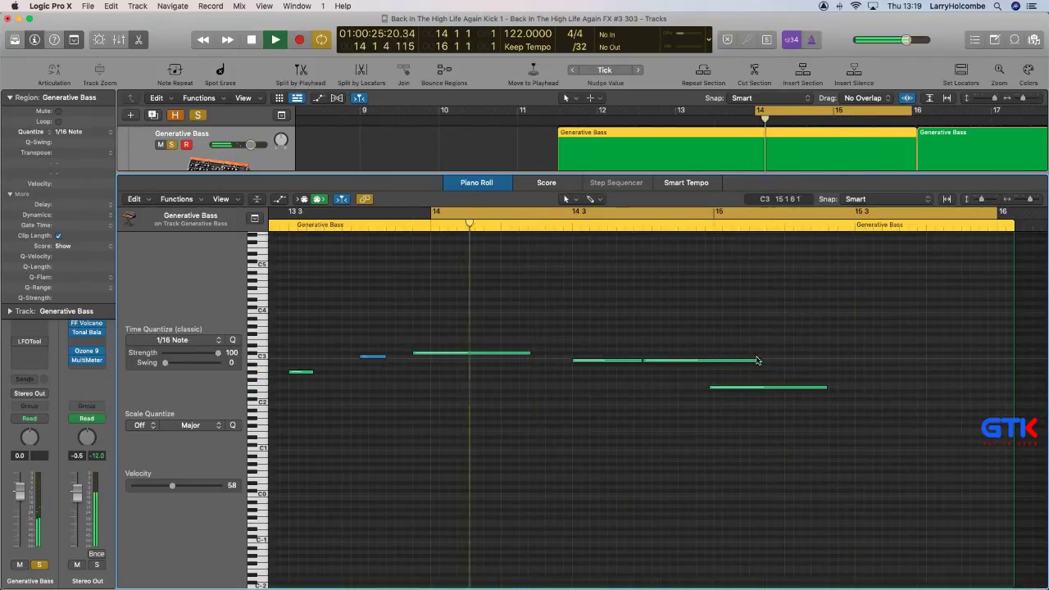
pyautogui.moveTo(758, 361); pyautogui.dragTo(699, 394)
pyautogui.scroll(-2, 720, 384)
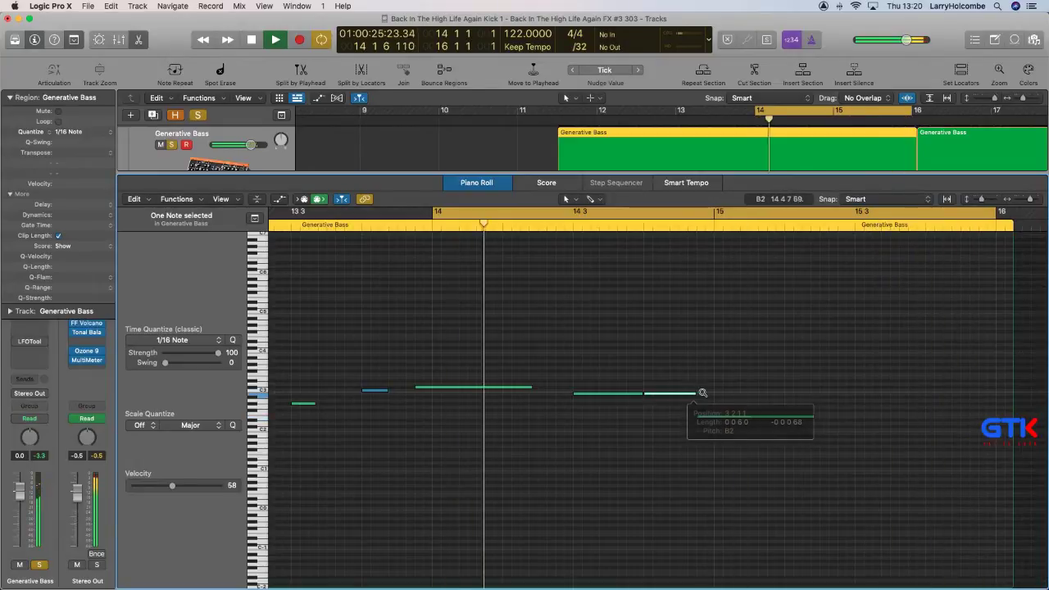
# Limit the first Generative Bass region and the cycle range to 11 3 through 15 3, deleting the surplus region material directly after it.
pyautogui.scroll(-3, 701, 395)
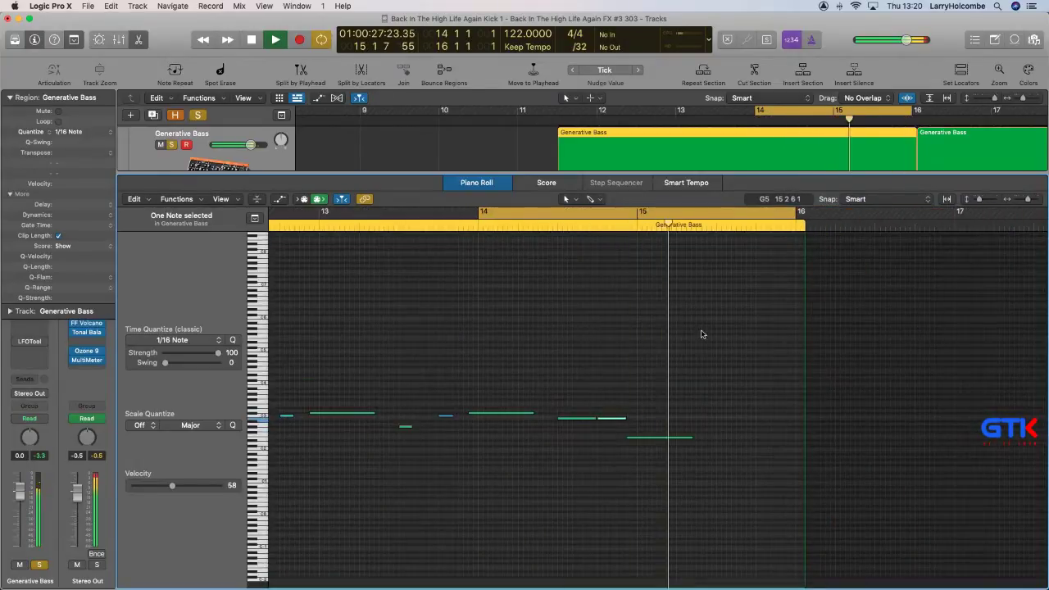
pyautogui.press('e')
pyautogui.scroll(3, 688, 254)
pyautogui.press('space')
pyautogui.moveTo(563, 119); pyautogui.dragTo(947, 324)
pyautogui.press('Delete')
pyautogui.click(954, 217)
pyautogui.press('Delete')
pyautogui.click(778, 244)
pyautogui.press('e')
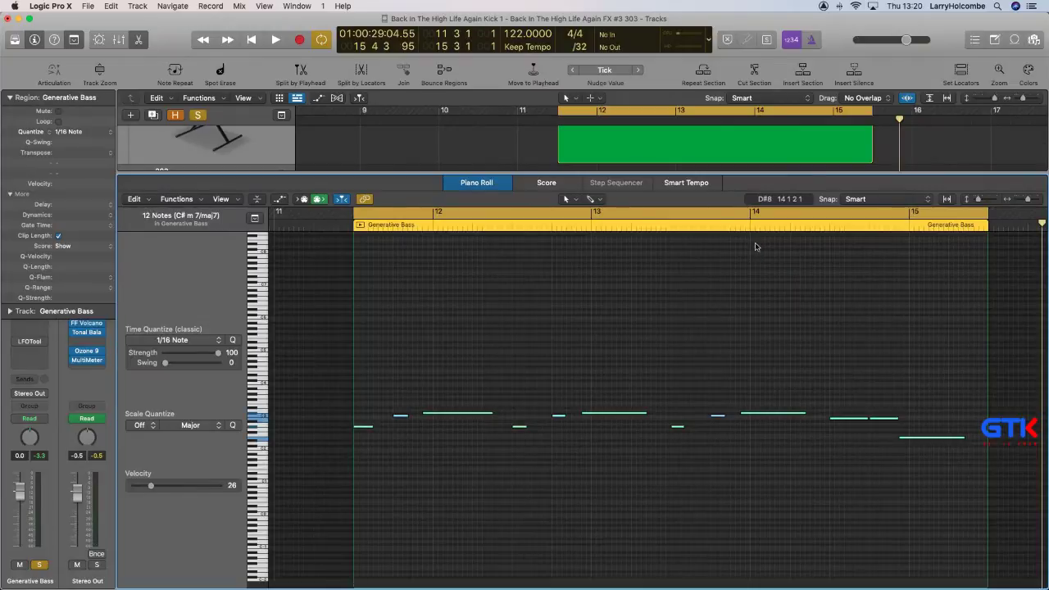
pyautogui.press('e')
pyautogui.scroll(4, 691, 145)
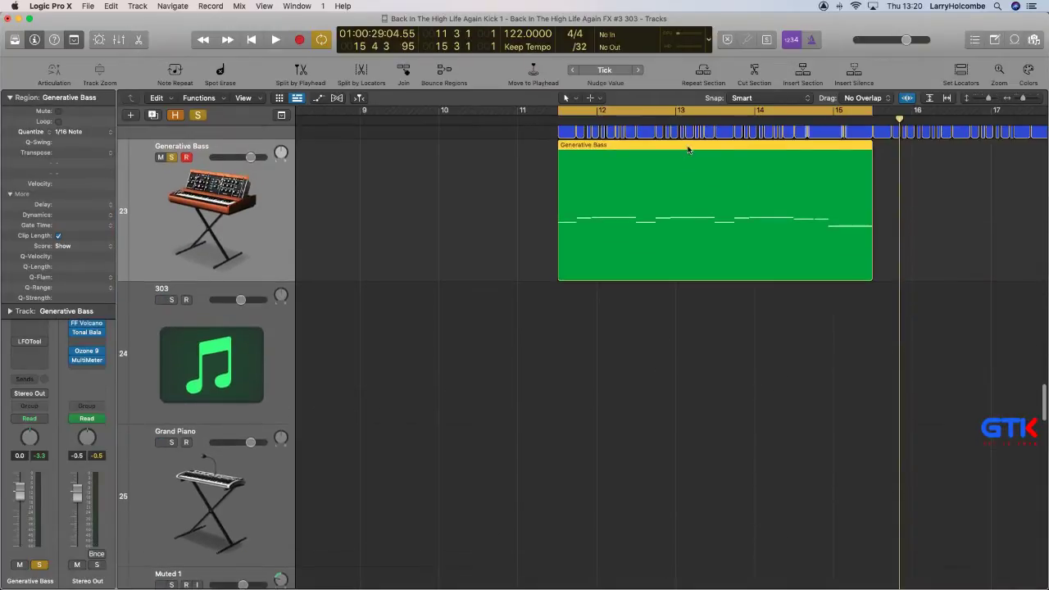
# Switch on the Arp and Scripter MIDI effects of the Generative Bass track and play the part soloed.
pyautogui.click(172, 192)
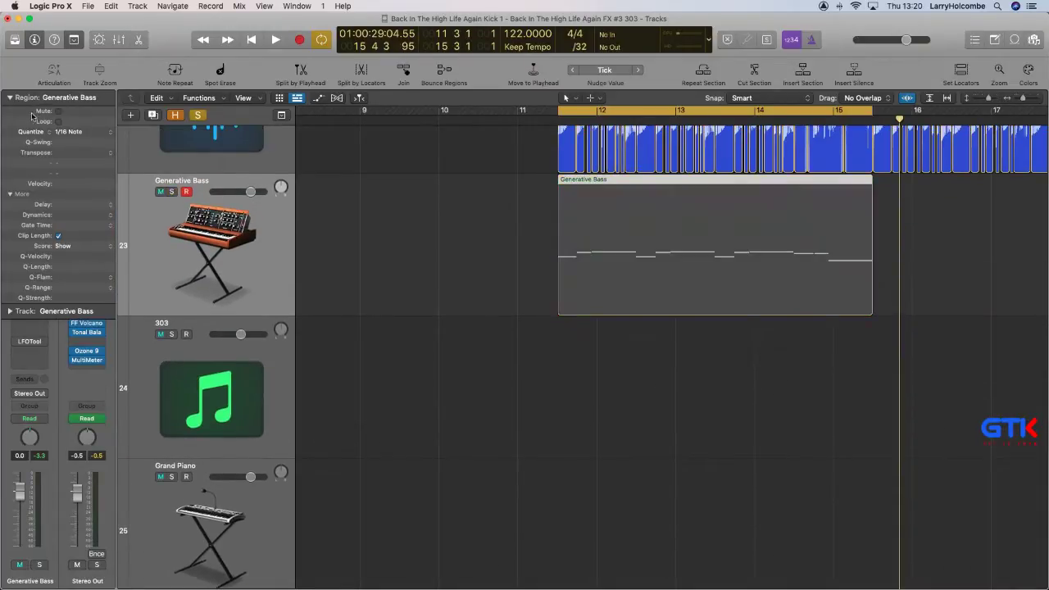
pyautogui.click(10, 98)
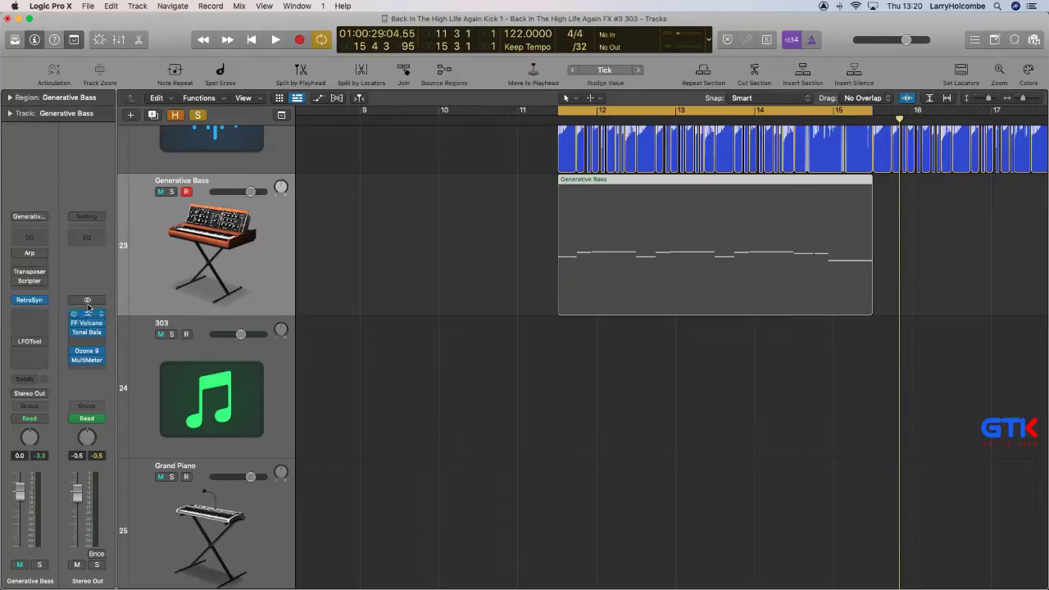
pyautogui.press('space')
pyautogui.click(13, 280)
pyautogui.scroll(2, 273, 304)
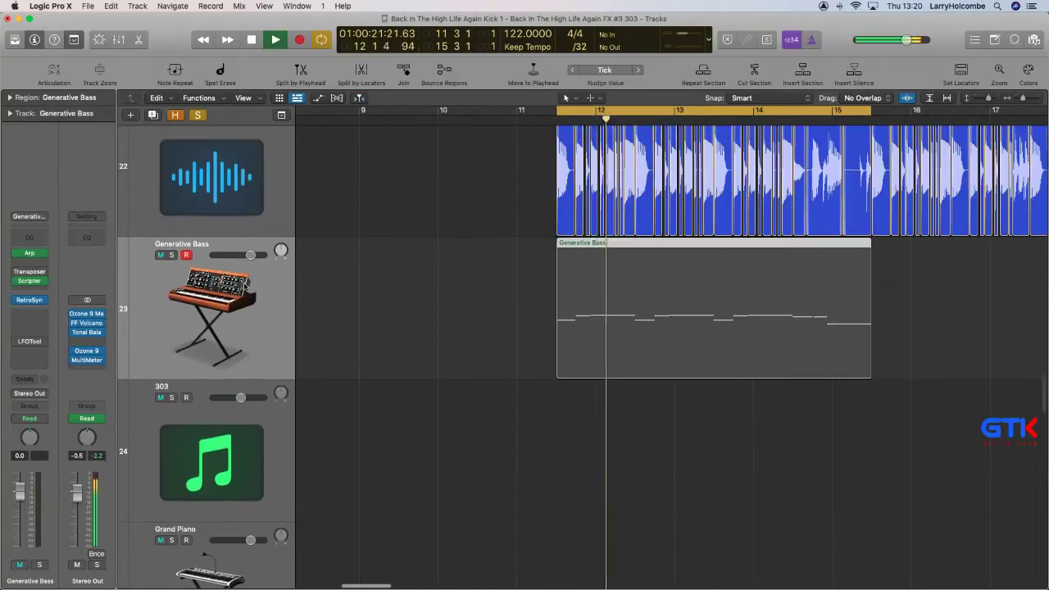
pyautogui.click(171, 255)
pyautogui.scroll(-2, 181, 276)
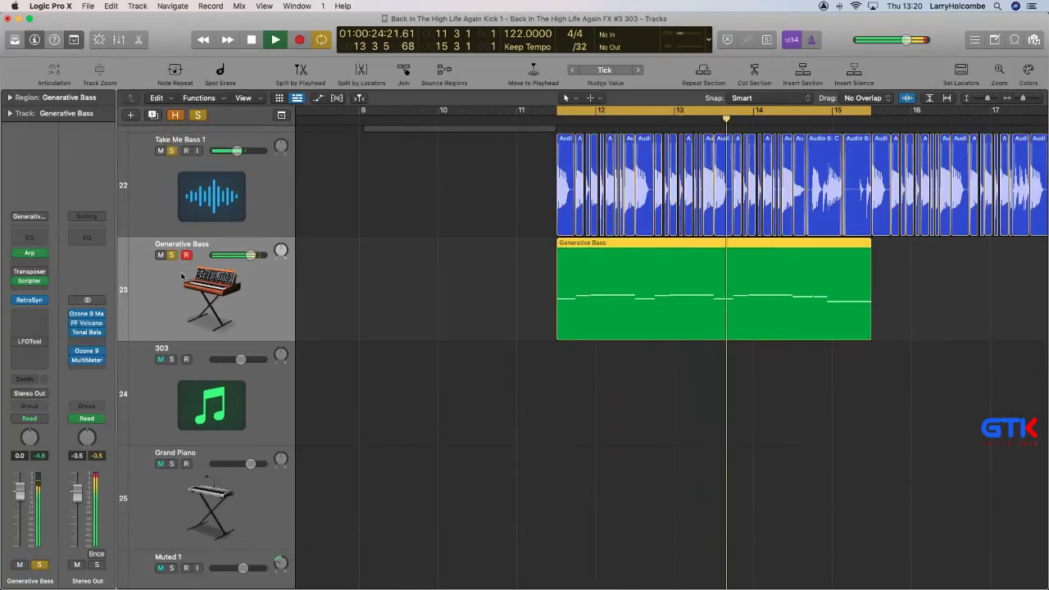
# Transpose the first Generative Bass region by -12 and replay it.
pyautogui.scroll(-3, 402, 194)
pyautogui.press('x')
pyautogui.press('x')
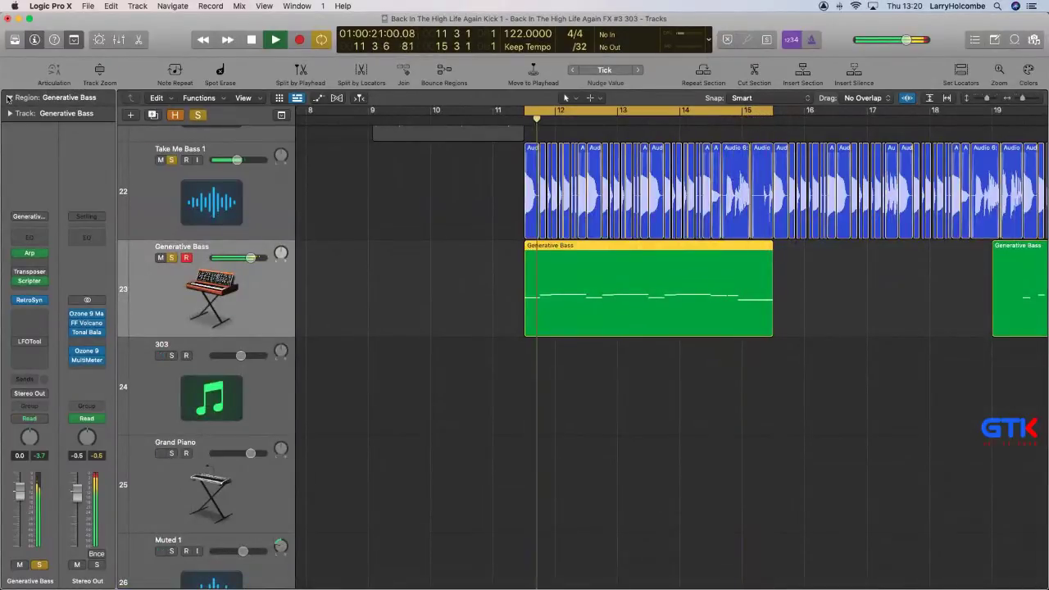
pyautogui.click(23, 98)
pyautogui.click(107, 153)
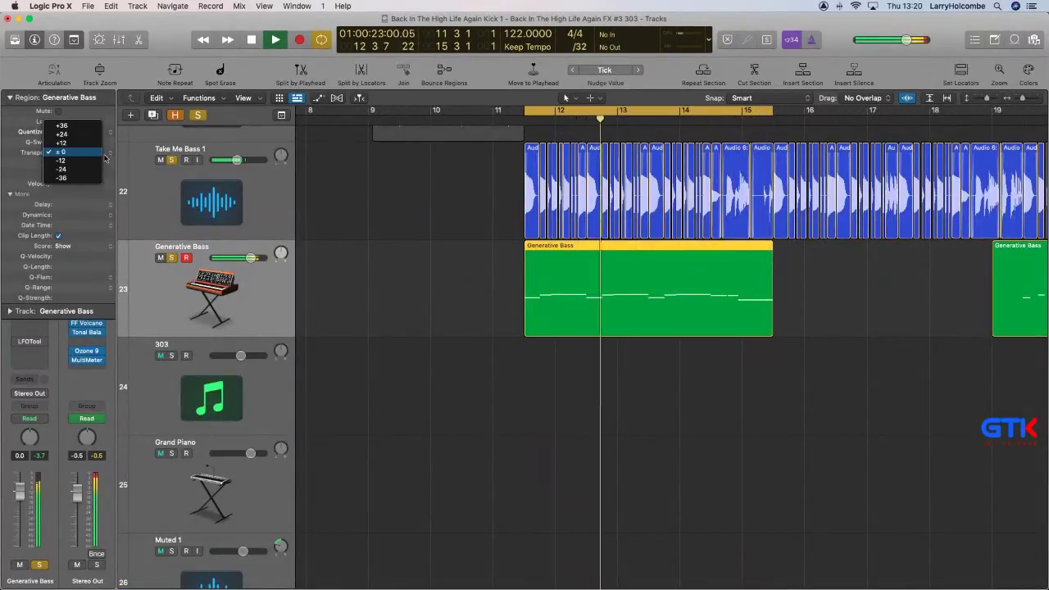
pyautogui.click(61, 161)
pyautogui.press('space')
pyautogui.press('space')
pyautogui.click(10, 98)
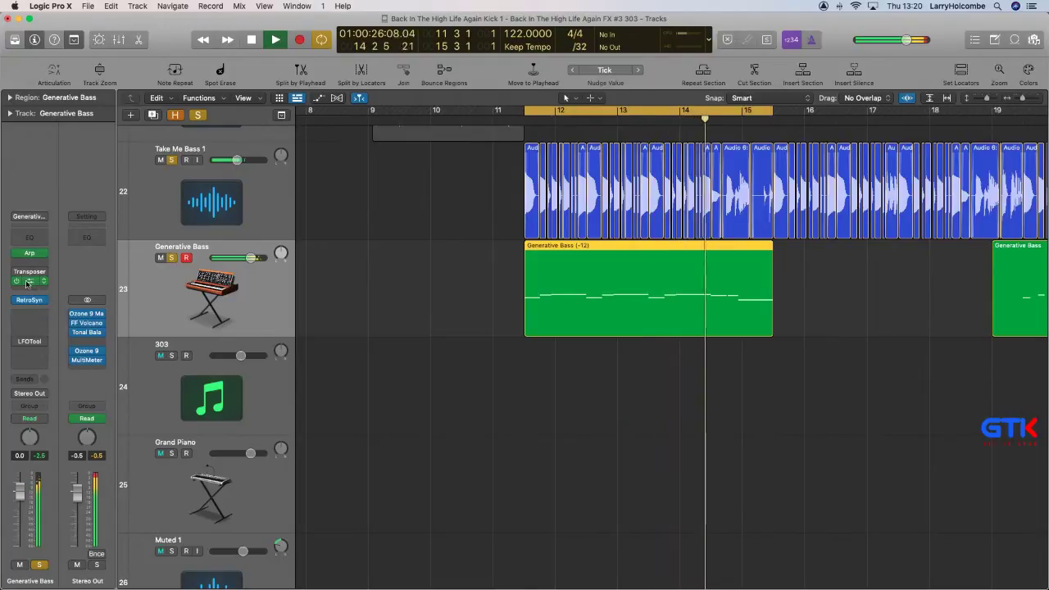
# Clear the solo states and lower the Generative Bass volume to -5.3 dB.
pyautogui.hotkey('ctrl', 'Left')
pyautogui.hotkey('ctrl', 'Up')
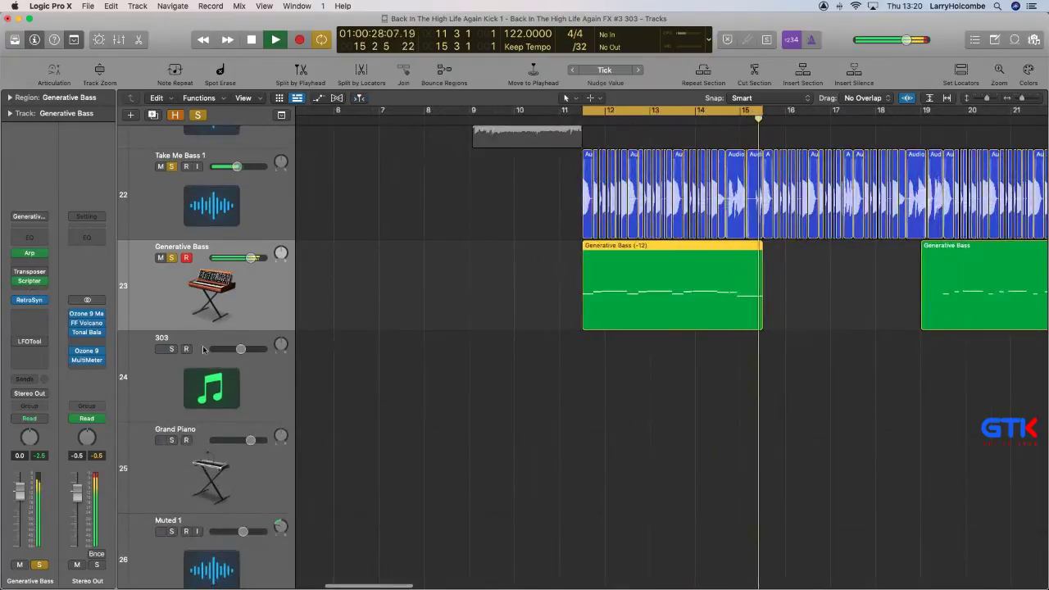
pyautogui.click(171, 258)
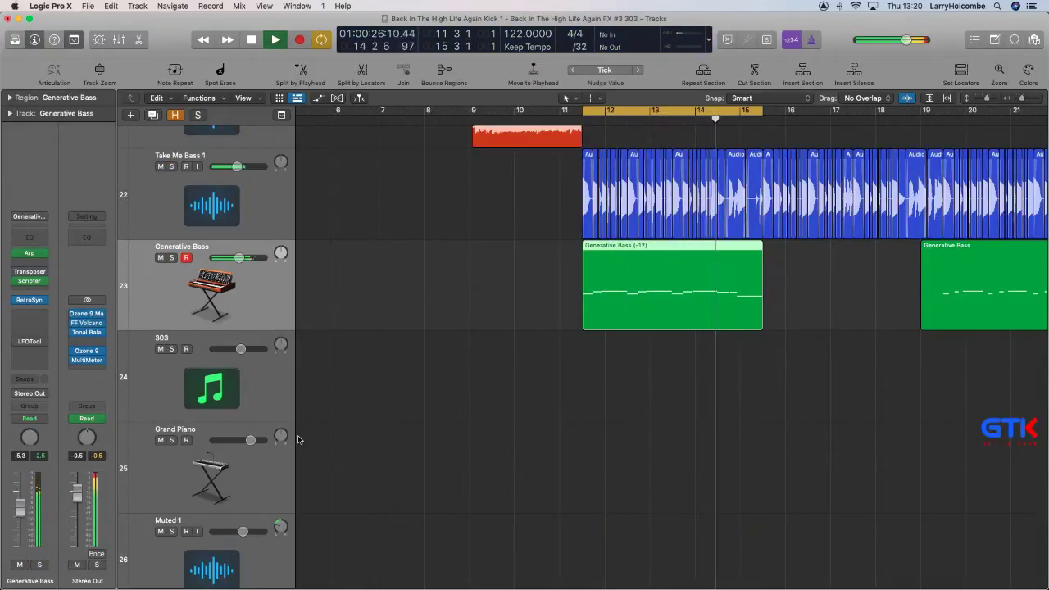
# Mute the Take Me Bass 1 track and lower the Generative Bass volume to -7.2 dB.
pyautogui.scroll(-5, 299, 439)
pyautogui.click(161, 212)
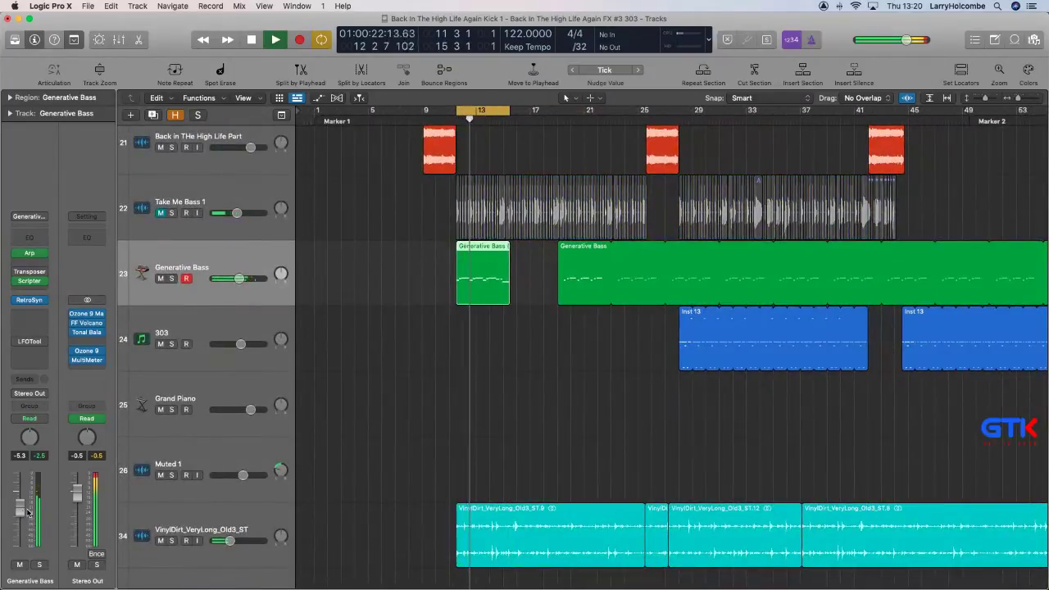
pyautogui.scroll(-2, 472, 407)
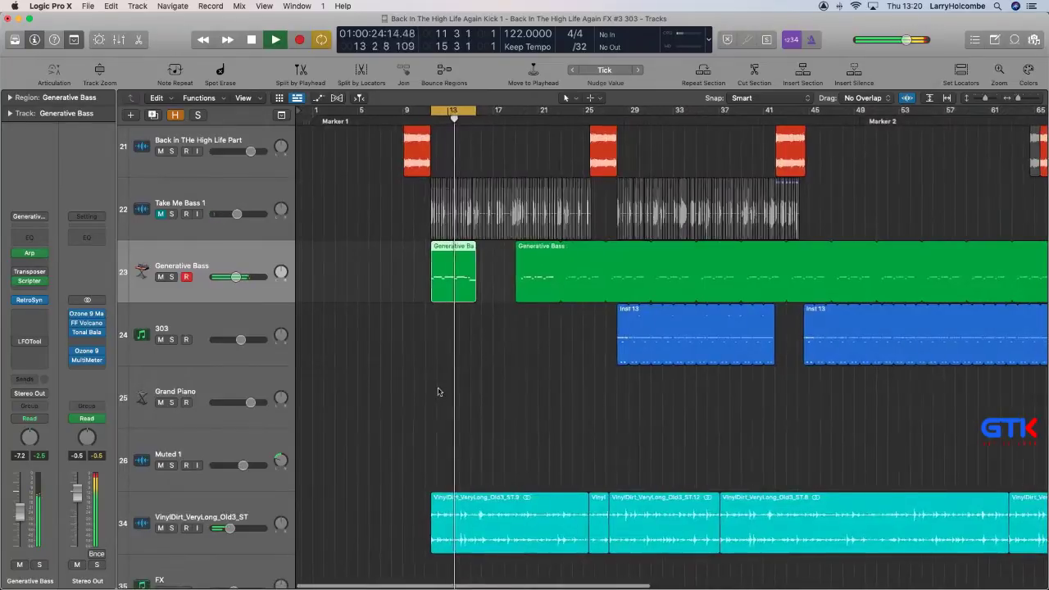
pyautogui.scroll(2, 437, 391)
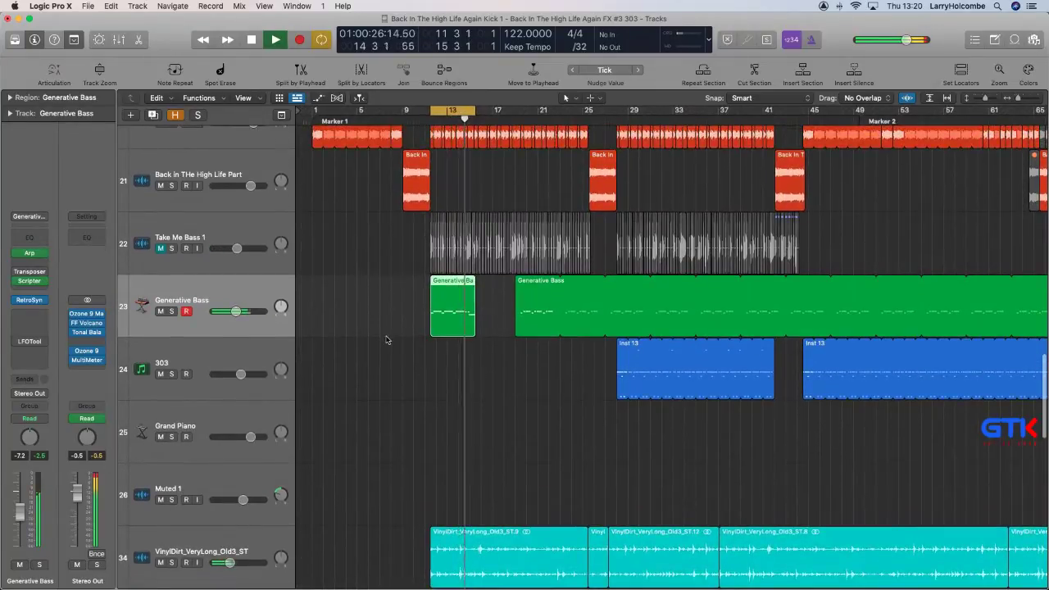
# Set the octave range of the Generative Bass Arpeggiator to 2 and unmute the Take Me Bass 1 track.
pyautogui.click(29, 254)
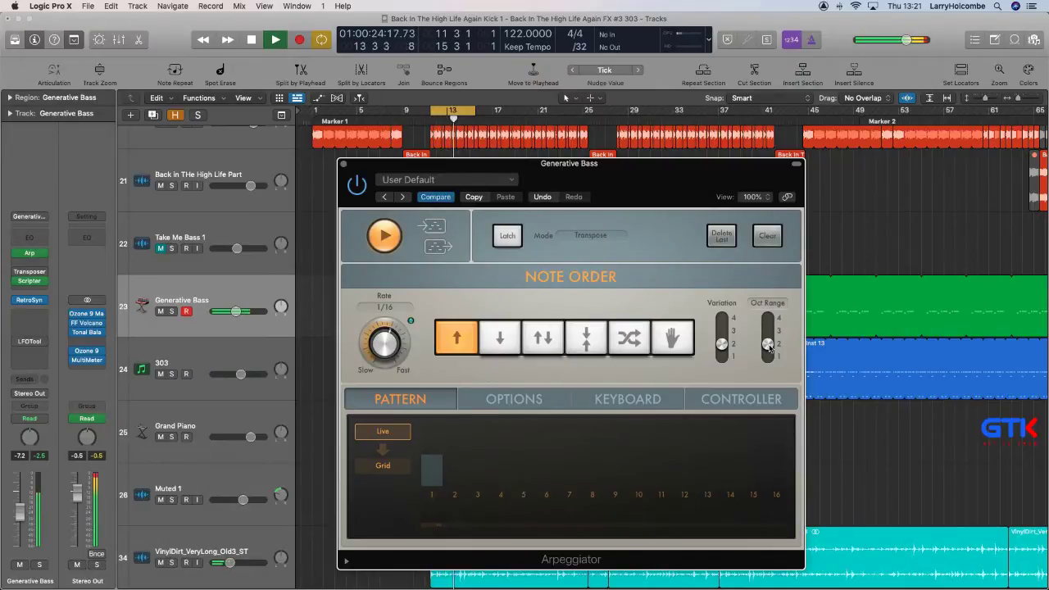
pyautogui.click(345, 164)
pyautogui.click(339, 227)
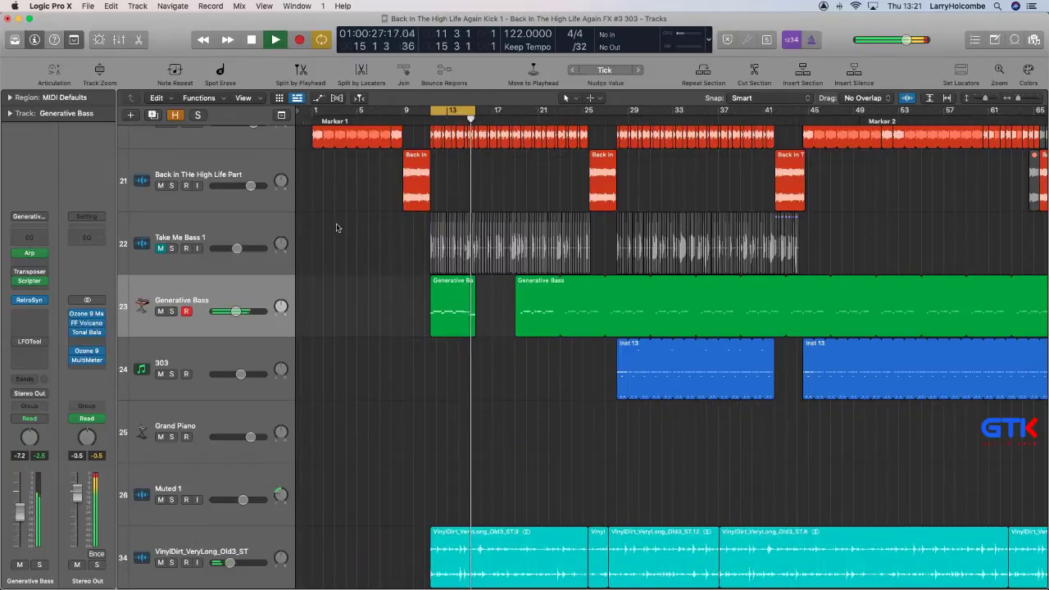
pyautogui.click(161, 249)
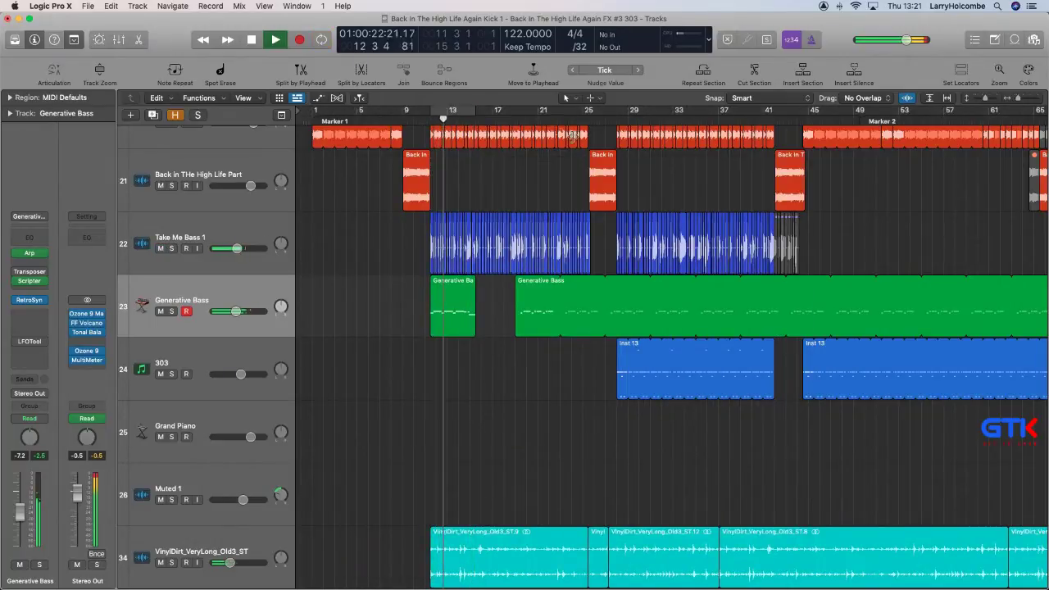
# Delete the long Generative Bass region starting at bar 19 and copy the short first region to bar 28.
pyautogui.click(537, 121)
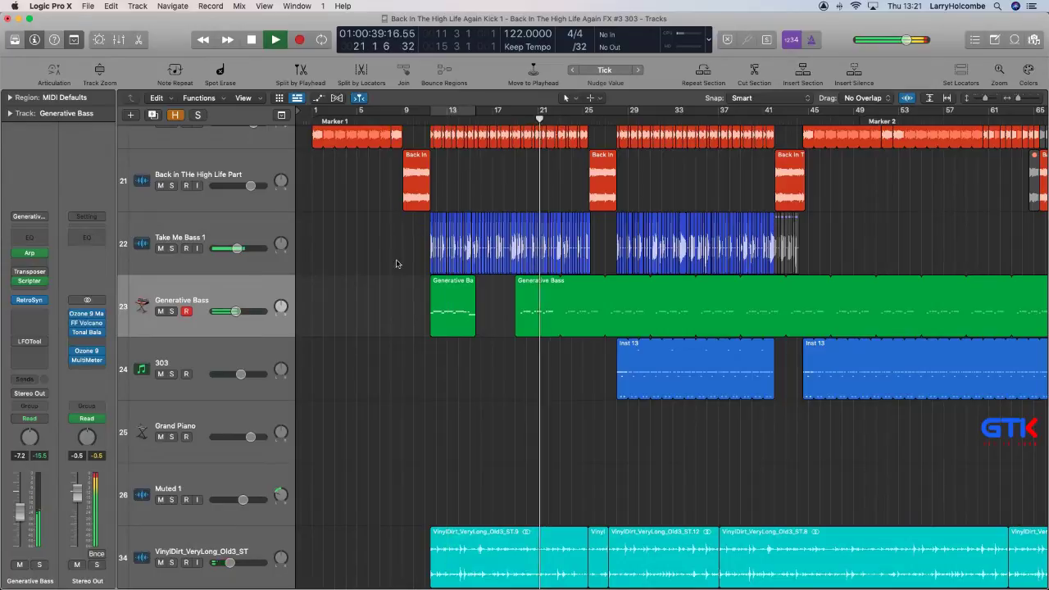
pyautogui.click(524, 305)
pyautogui.press('Delete')
pyautogui.moveTo(447, 289); pyautogui.dragTo(633, 310)
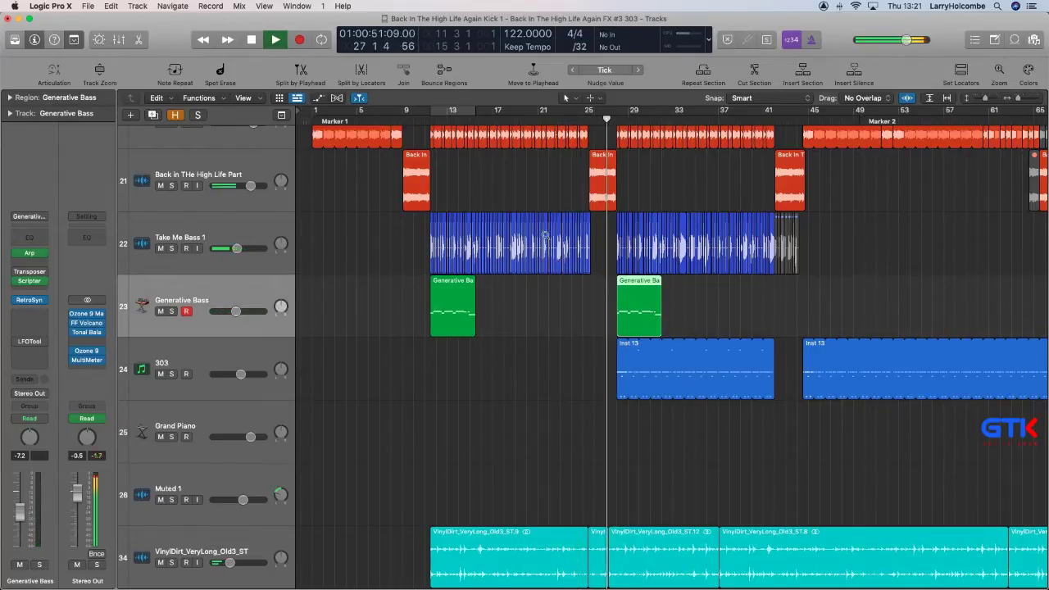
# Set the cycle range to bars 28 through 32 around the copied region and mute Take Me Bass 1.
pyautogui.moveTo(542, 229); pyautogui.dragTo(828, 444)
pyautogui.moveTo(498, 117); pyautogui.dragTo(610, 141)
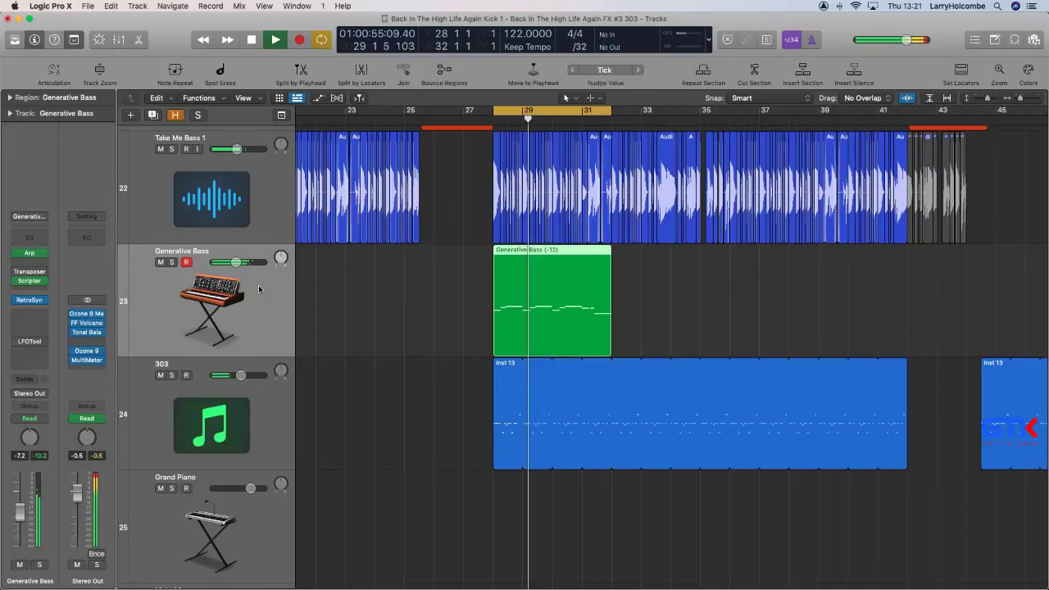
pyautogui.press('super+Up')
pyautogui.press('super+Up')
pyautogui.press('super+Up')
pyautogui.press('super+Up')
pyautogui.press('super+Up')
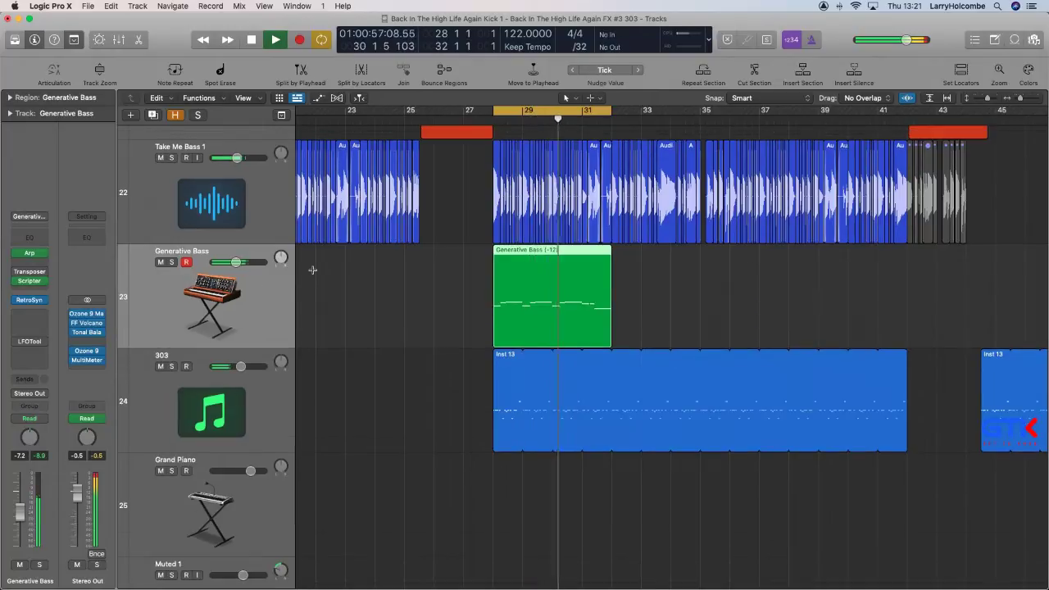
pyautogui.click(160, 187)
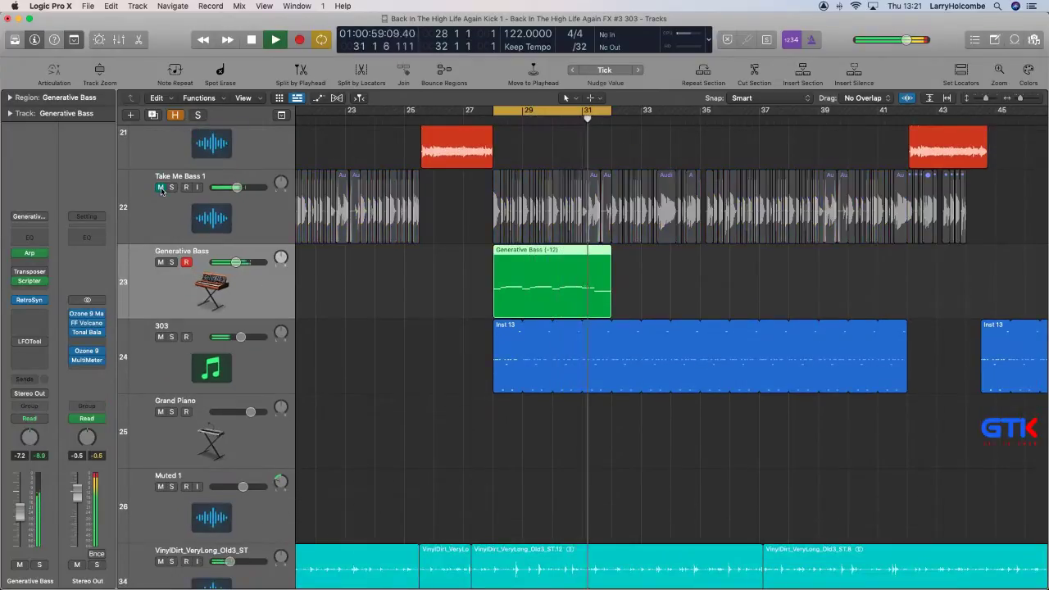
pyautogui.click(409, 285)
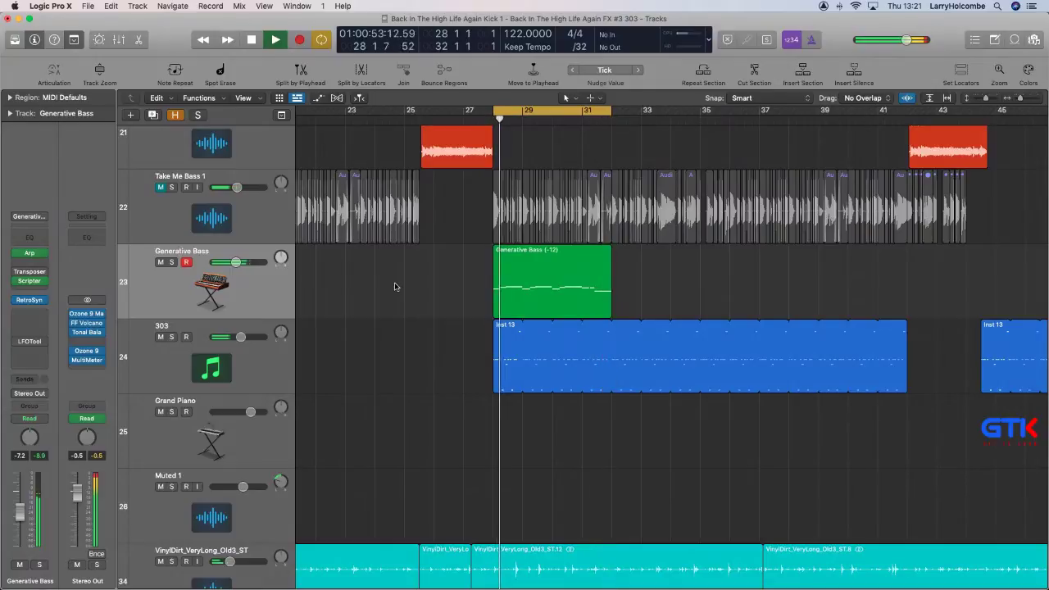
# Select the Take Me Bass 1 track and mute the 303 track.
pyautogui.press('super+Up')
pyautogui.press('super+Up')
pyautogui.press('super+Up')
pyautogui.press('Up')
pyautogui.click(163, 324)
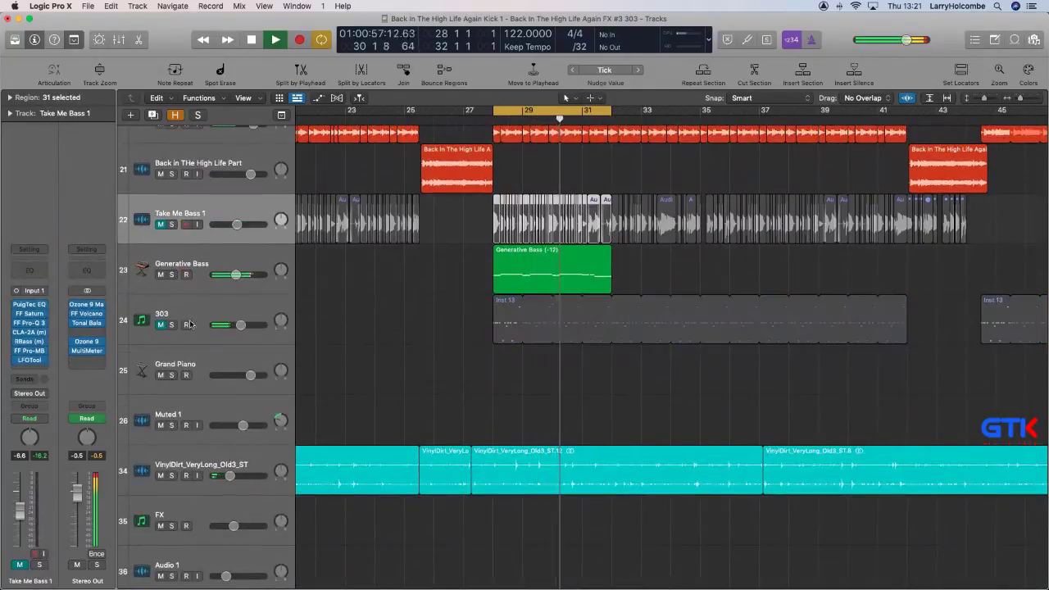
pyautogui.scroll(1, 288, 273)
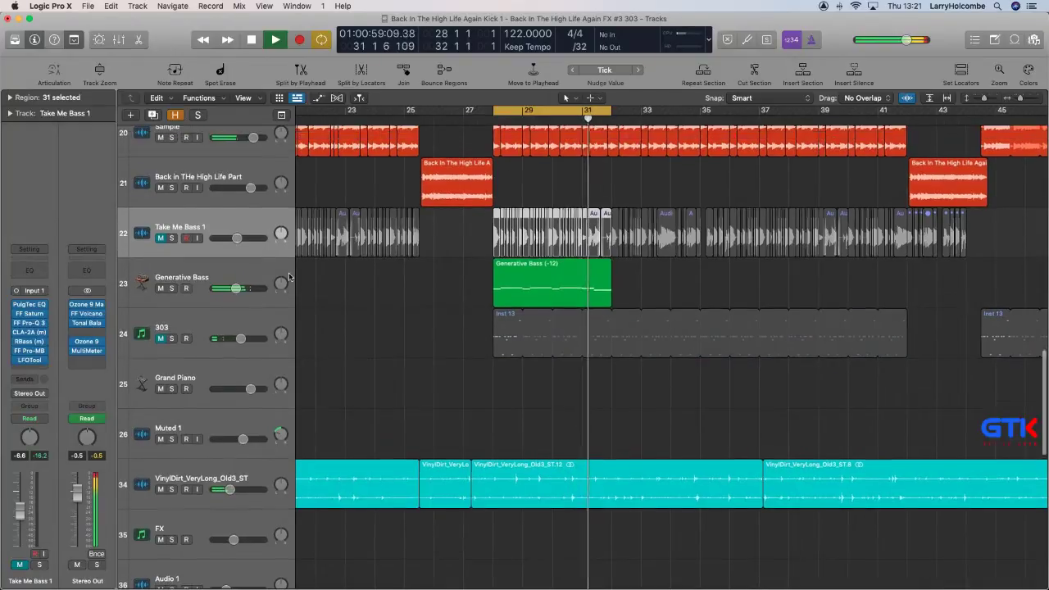
# Transpose the Generative Bass region at bar 28 by -24 and replay the cycle.
pyautogui.press('super+Left')
pyautogui.press('super+Up')
pyautogui.click(536, 270)
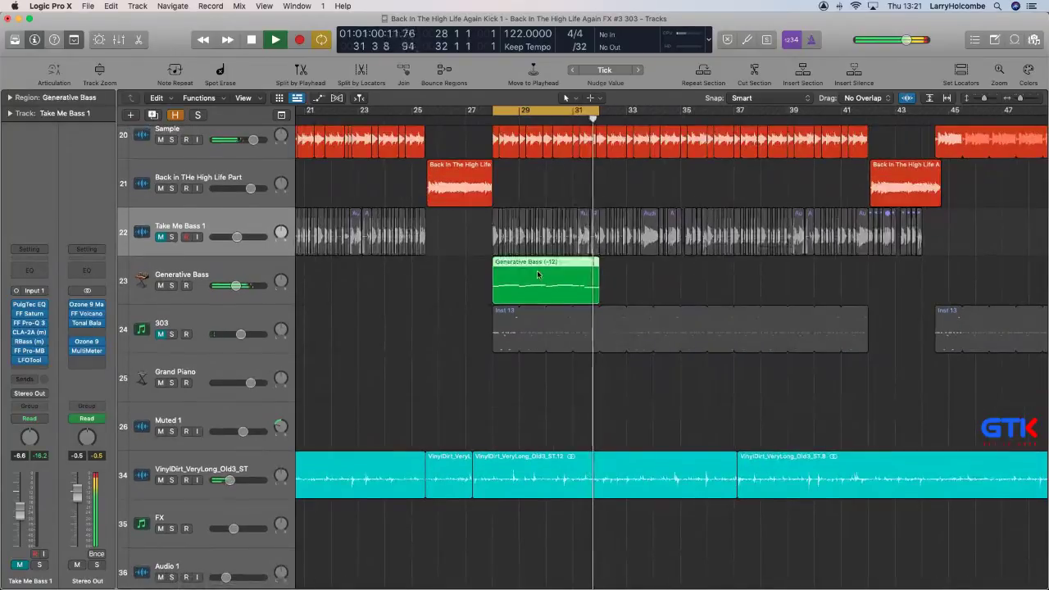
pyautogui.click(10, 96)
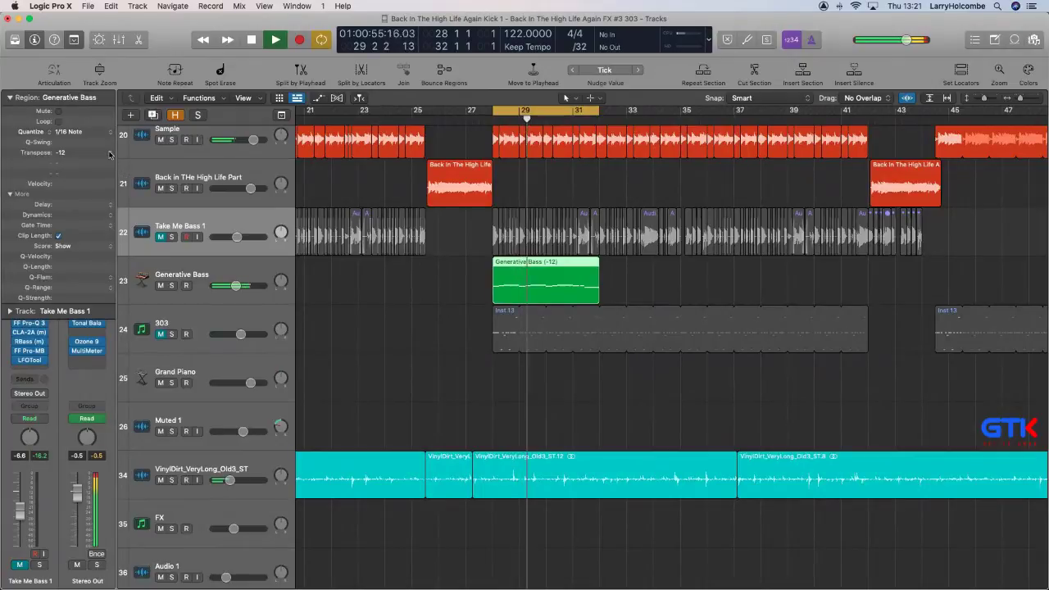
pyautogui.click(112, 153)
pyautogui.click(101, 159)
pyautogui.press('space')
pyautogui.press('space')
pyautogui.click(352, 189)
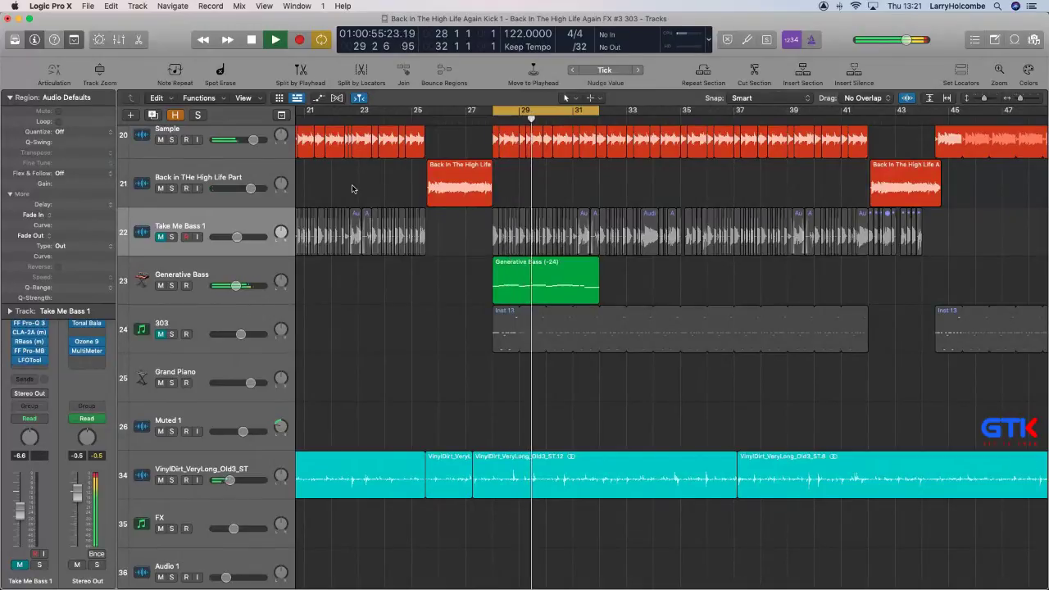
# Set the probability of the Probability Gate Scripter on the Generative Bass track to 66 %.
pyautogui.click(204, 282)
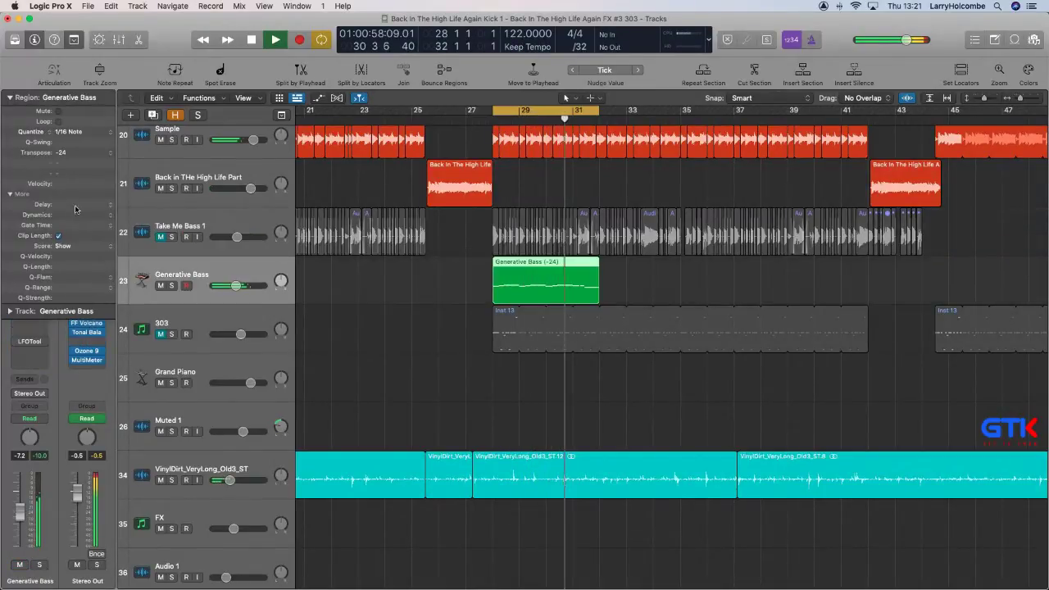
pyautogui.click(10, 99)
pyautogui.click(28, 280)
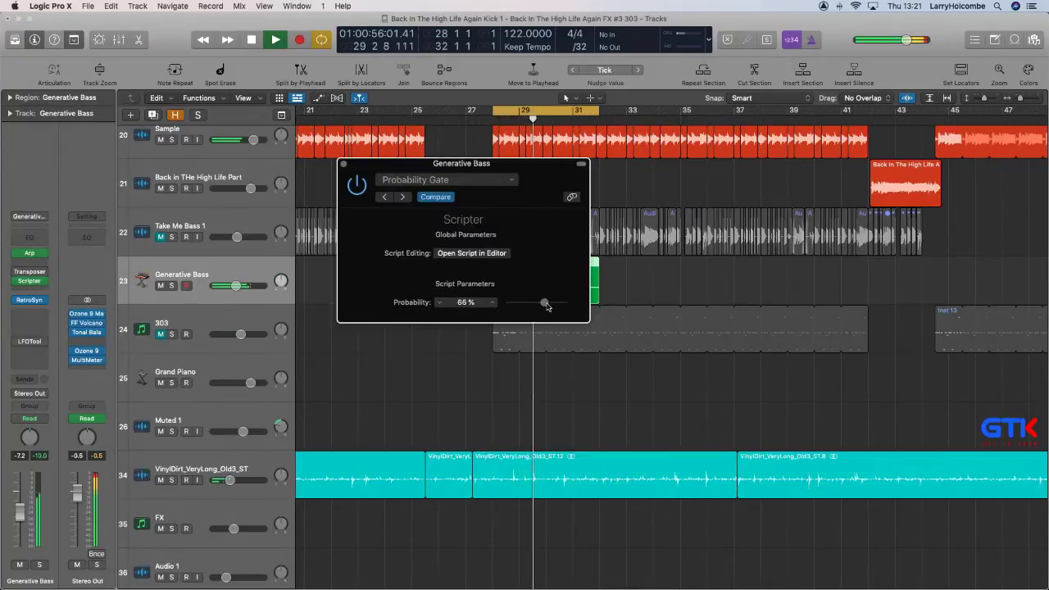
pyautogui.click(343, 165)
# Insert a second Scripter directly after the Arp on Generative Bass and load its Random Offset Probability preset.
pyautogui.click(30, 262)
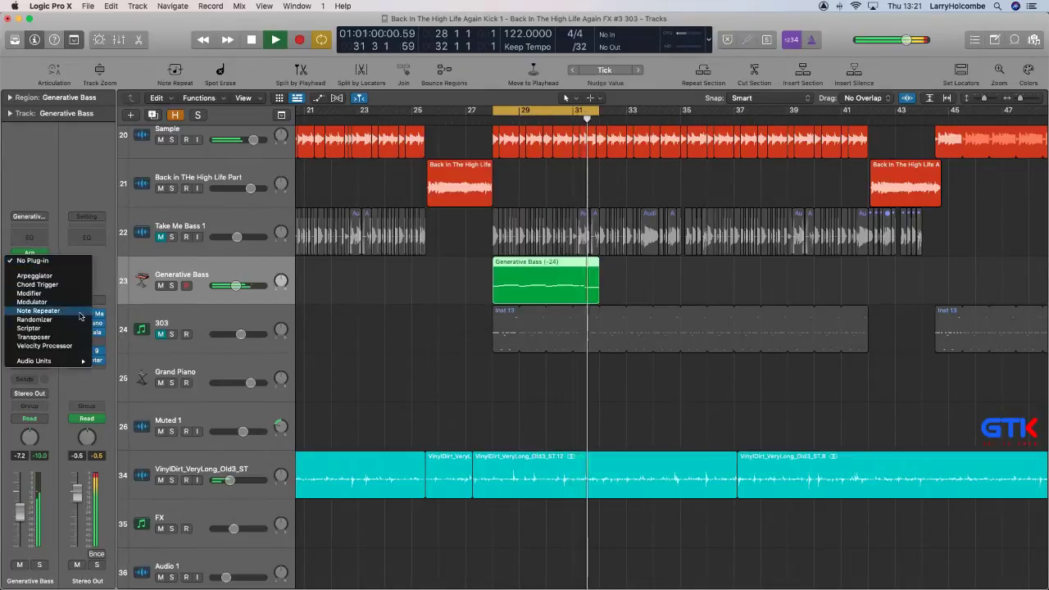
pyautogui.click(37, 329)
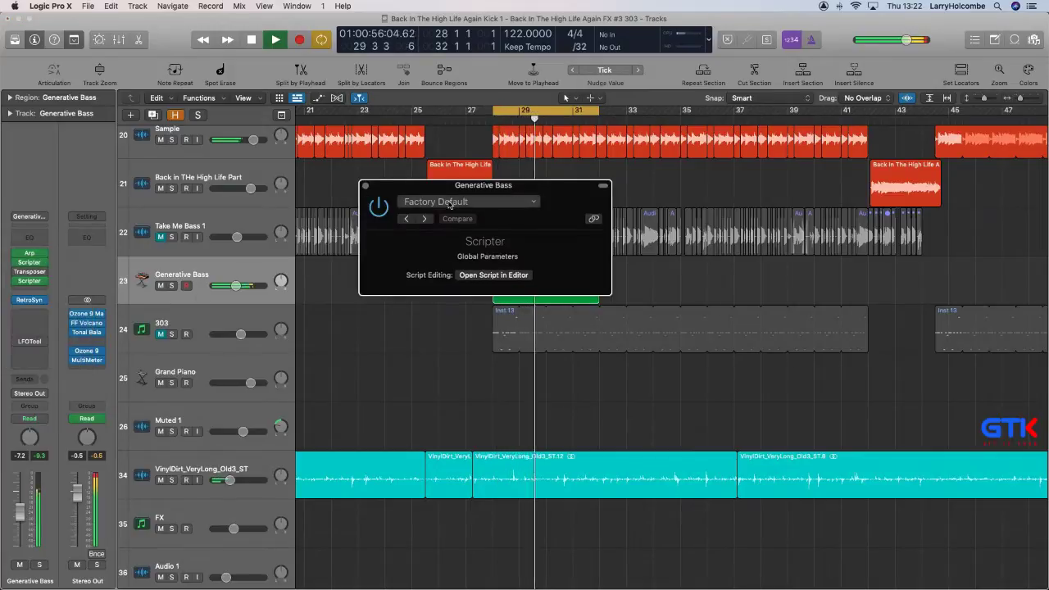
pyautogui.click(449, 203)
pyautogui.scroll(-5, 463, 405)
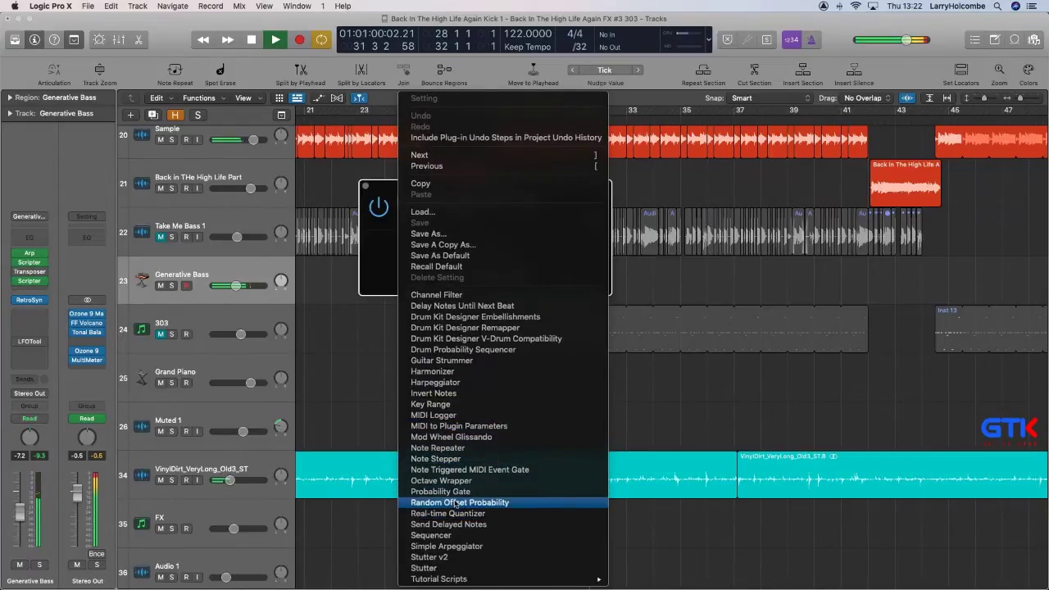
pyautogui.click(461, 502)
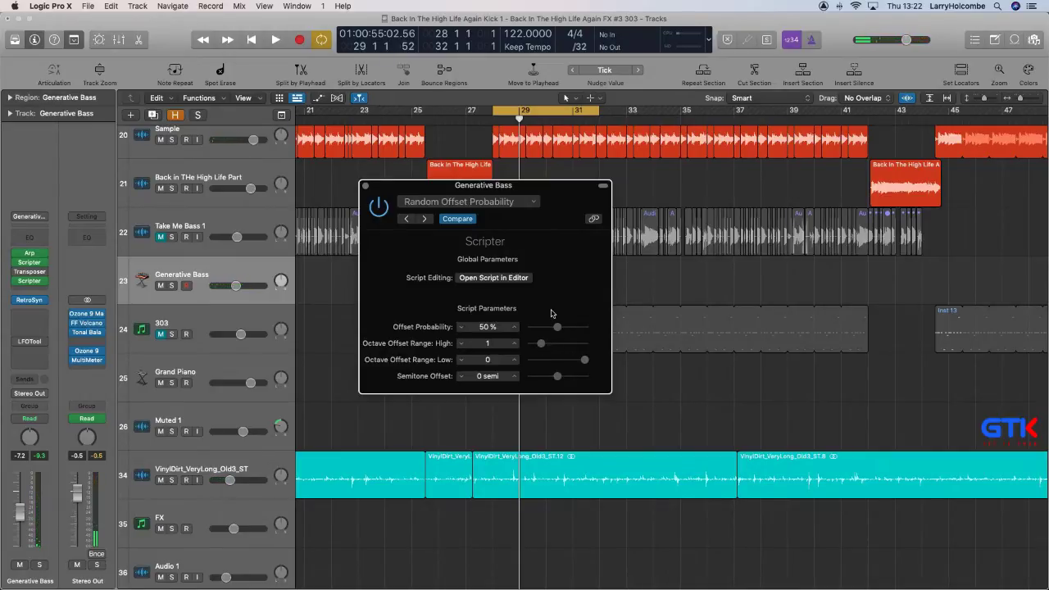
# Play the cycle, set the Arpeggiator's octave range on Generative Bass to 1 and close the plug-in windows.
pyautogui.press('space')
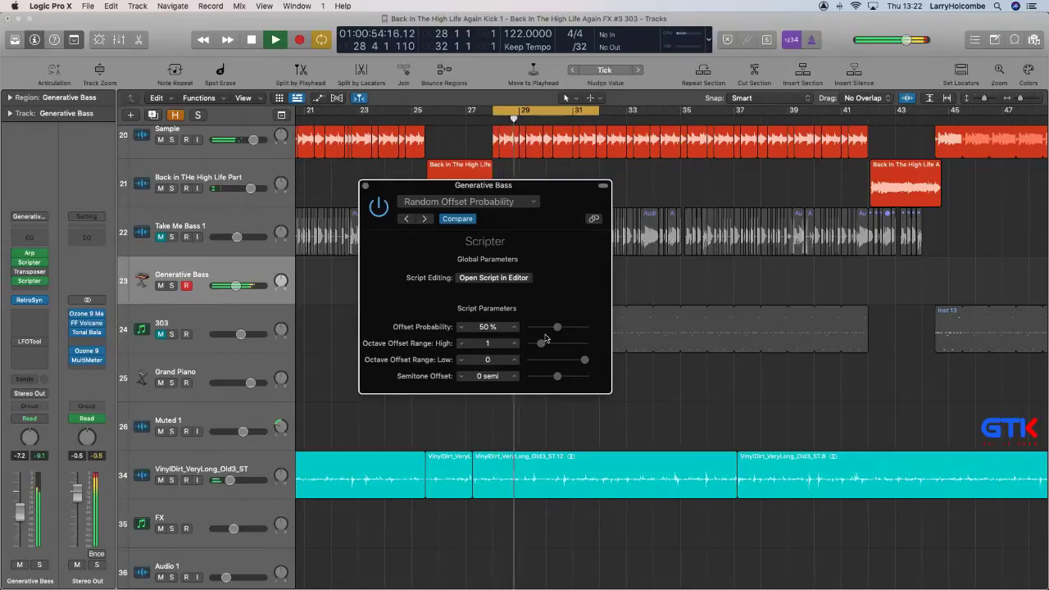
pyautogui.click(31, 254)
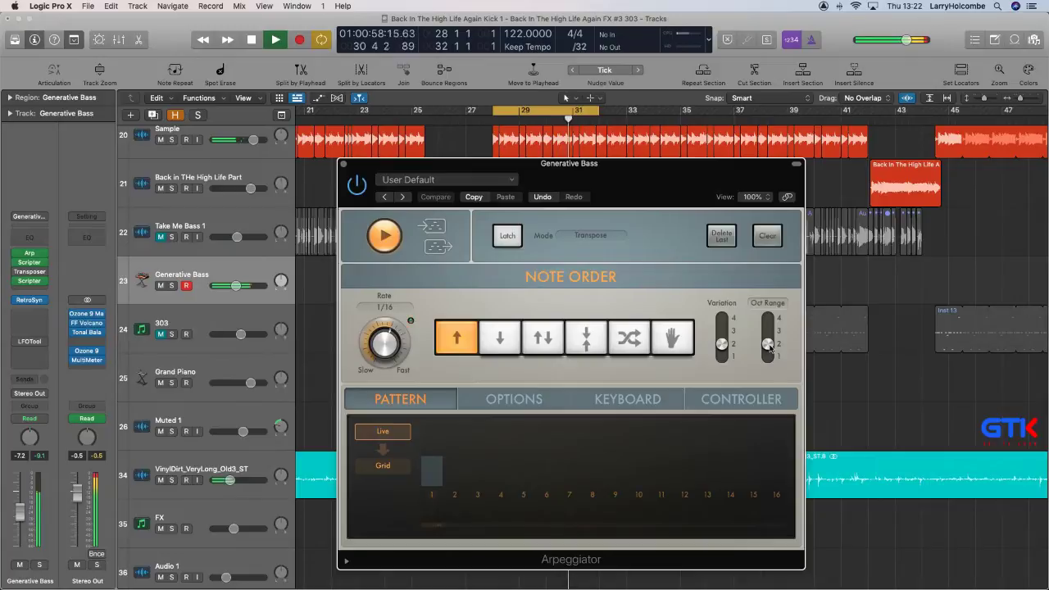
pyautogui.click(343, 164)
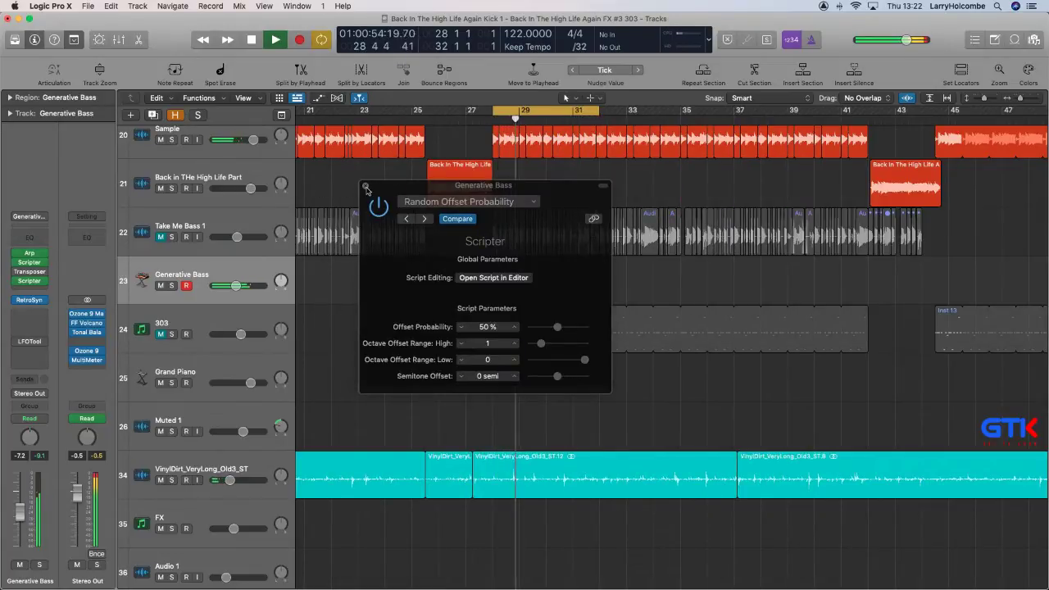
pyautogui.click(366, 188)
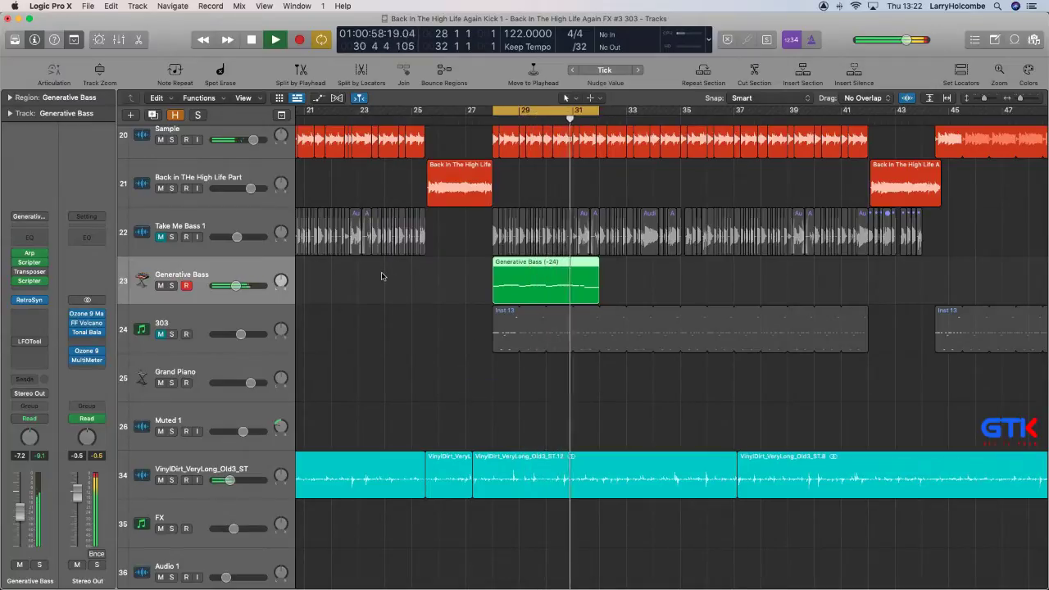
# Set the transposition of the Generative Bass region at bar 28 to -12 and replay the cycle.
pyautogui.press('super+Up')
pyautogui.click(382, 275)
pyautogui.click(496, 278)
pyautogui.click(17, 98)
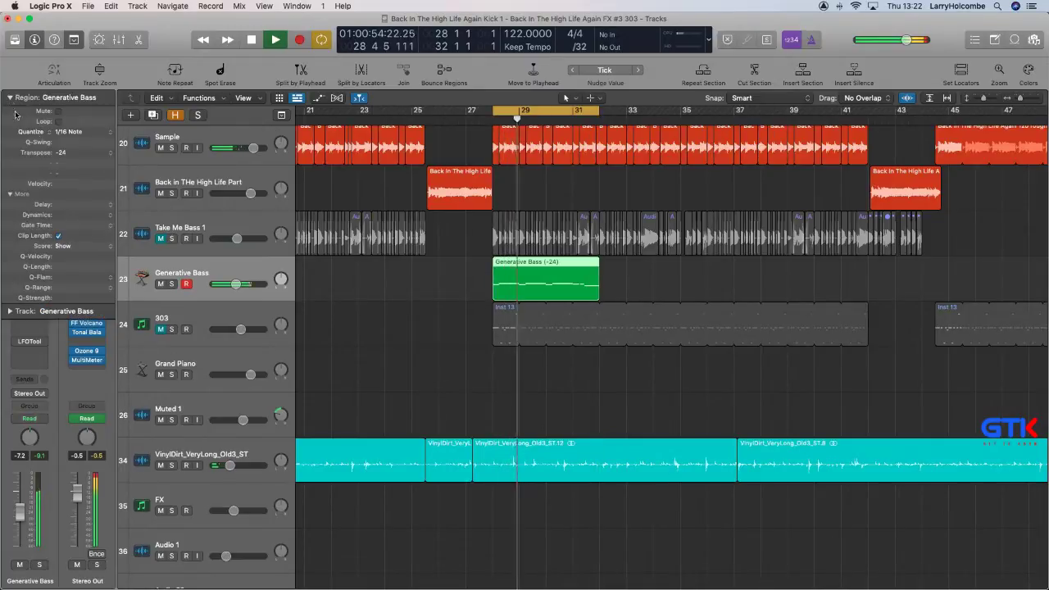
pyautogui.click(111, 154)
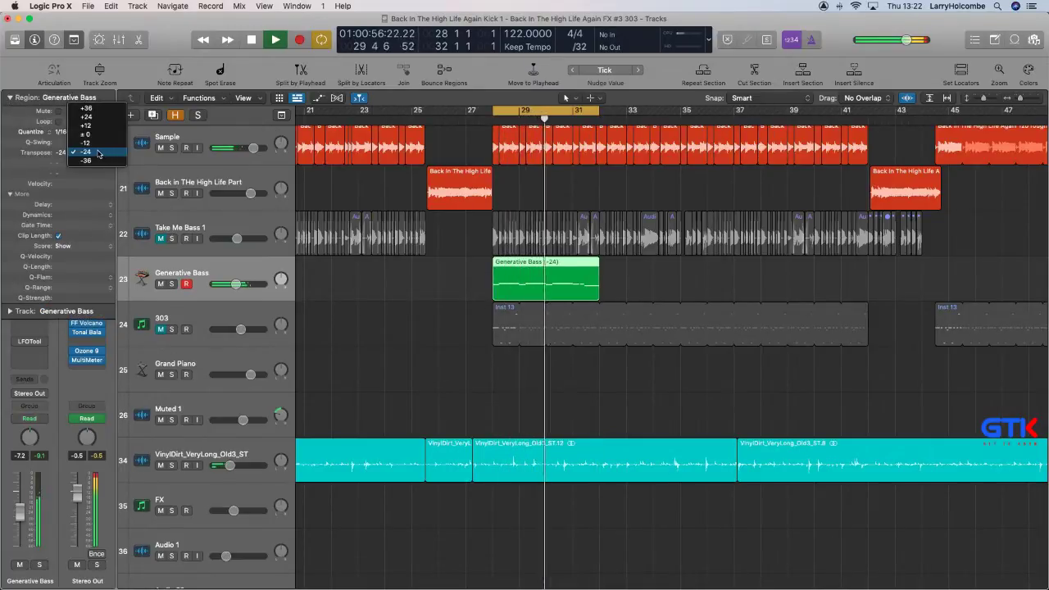
pyautogui.click(94, 144)
pyautogui.press('space')
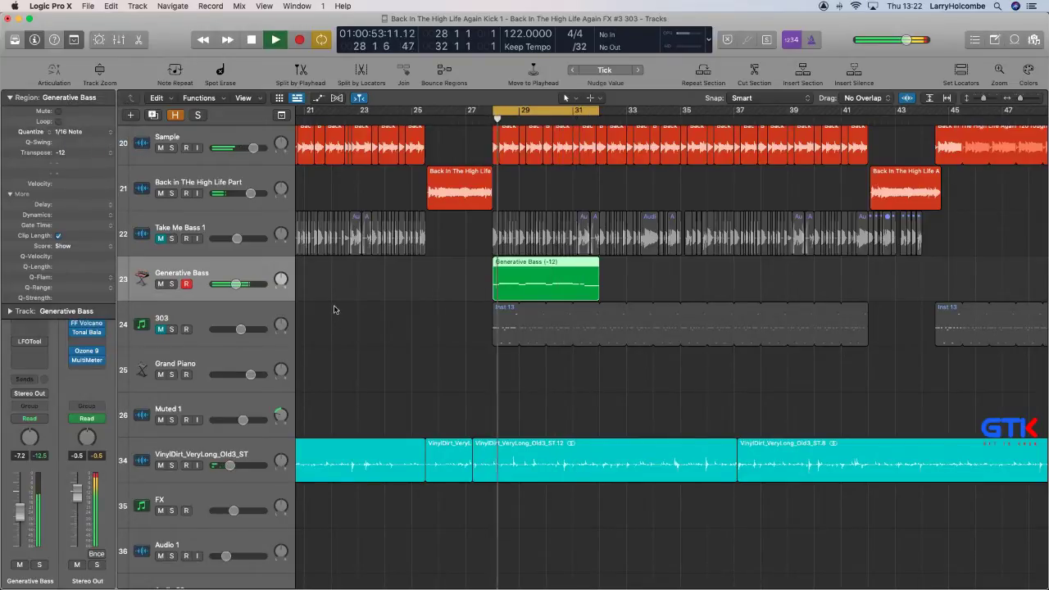
# Mute the Sample track in the mixer and set the Arpeggiator's variation on Generative Bass to 1.
pyautogui.press('x')
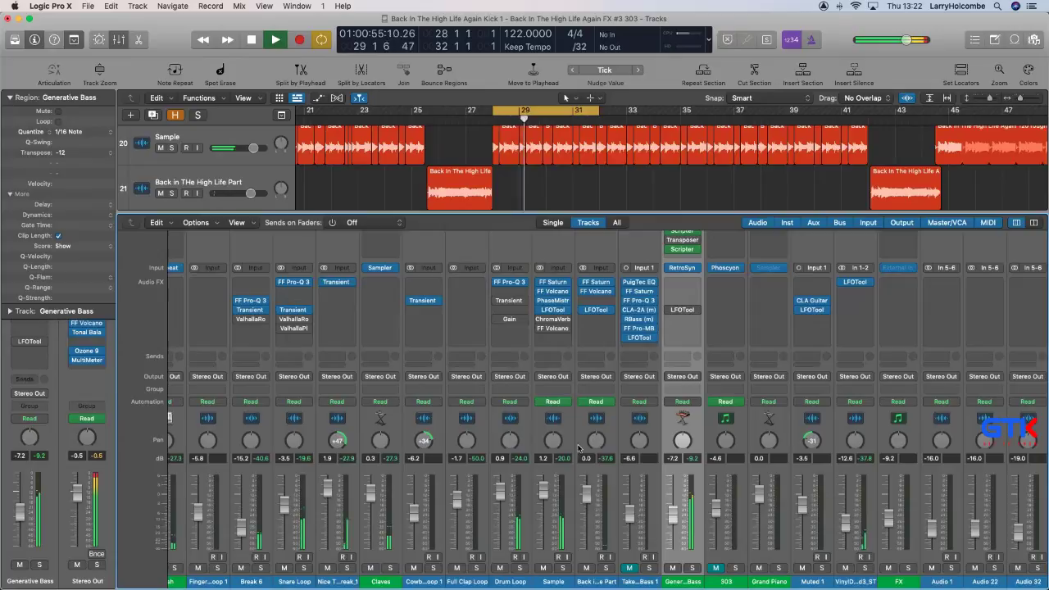
pyautogui.click(543, 568)
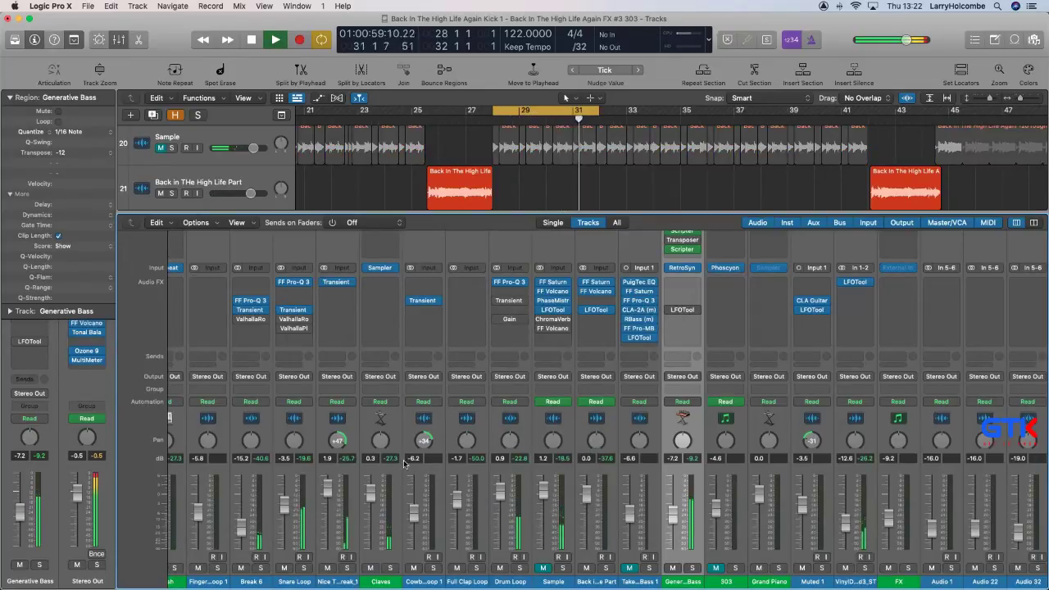
pyautogui.scroll(2, 726, 319)
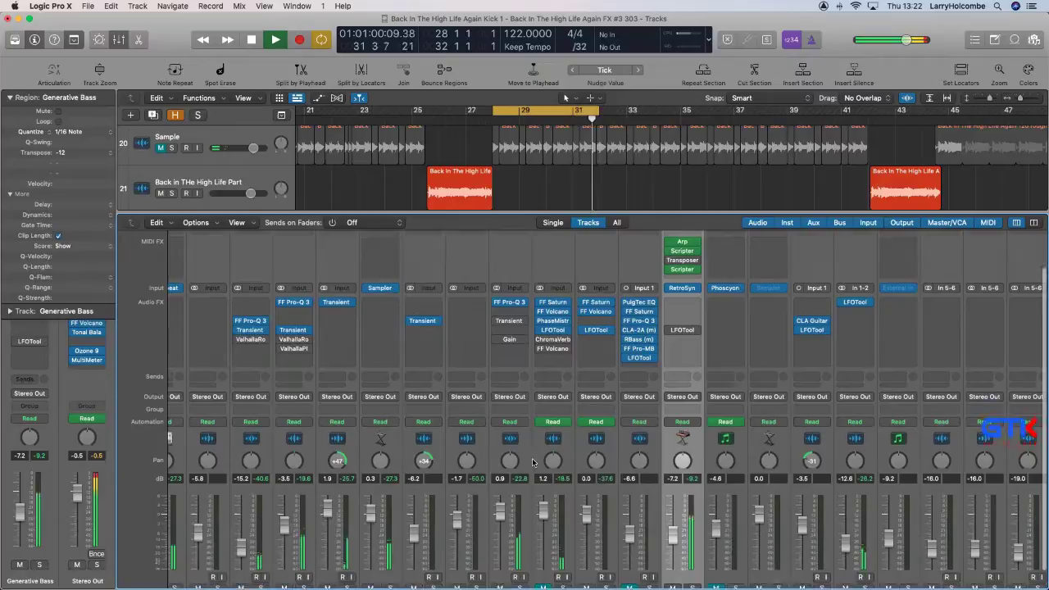
pyautogui.click(682, 243)
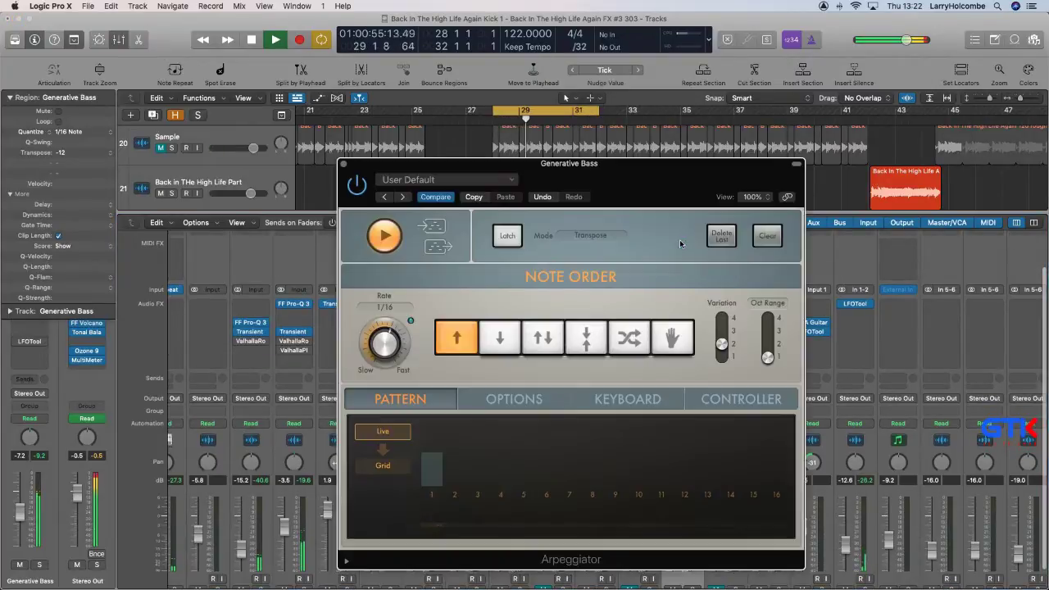
pyautogui.click(494, 400)
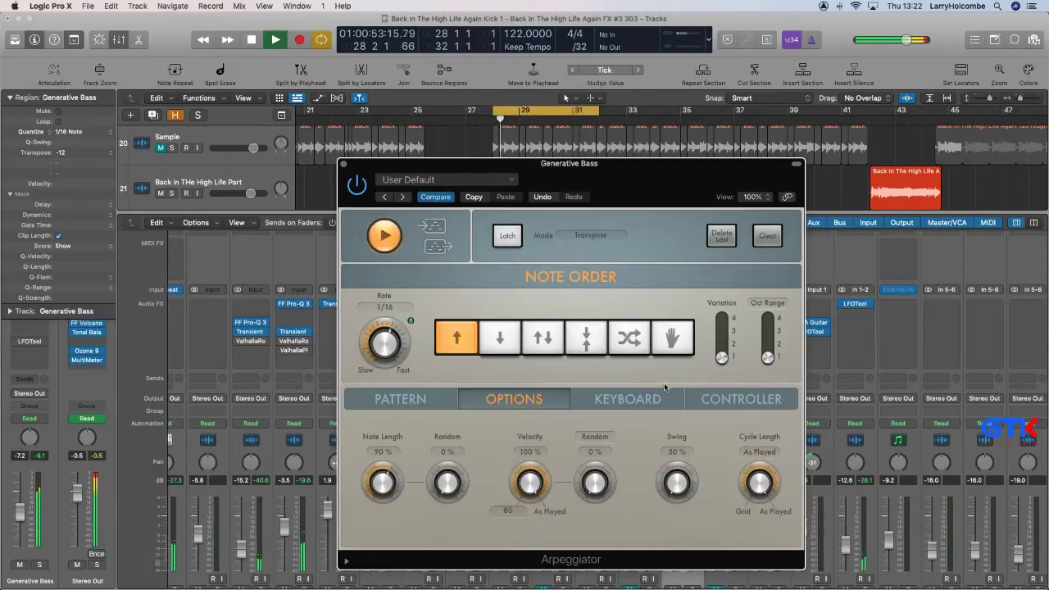
pyautogui.click(343, 164)
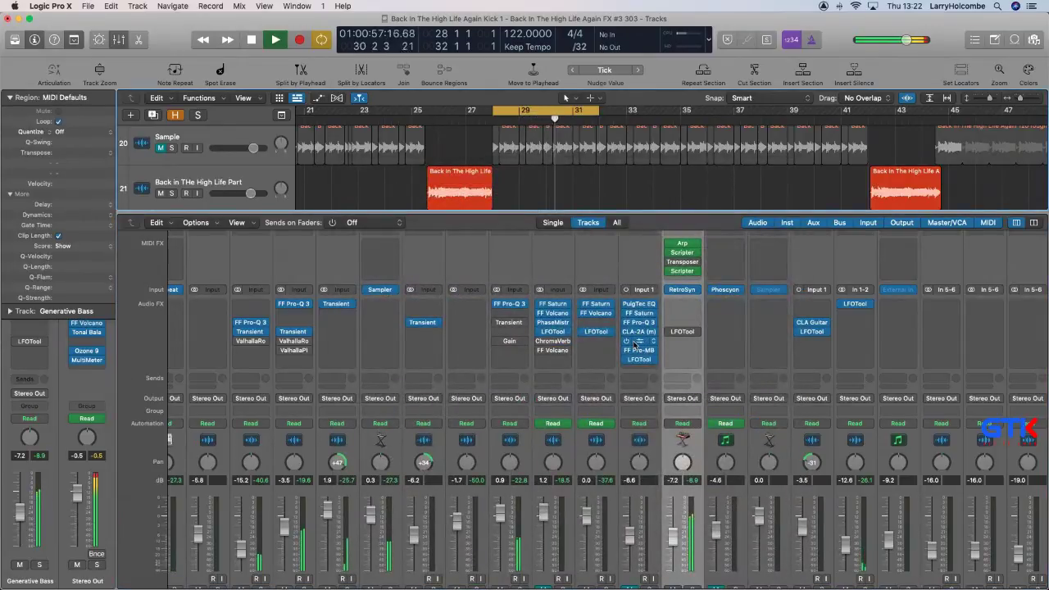
# Unmute Take Me Bass 1 and Sample, and lower Generative Bass to -10.0 dB and mute it.
pyautogui.scroll(-3, 653, 351)
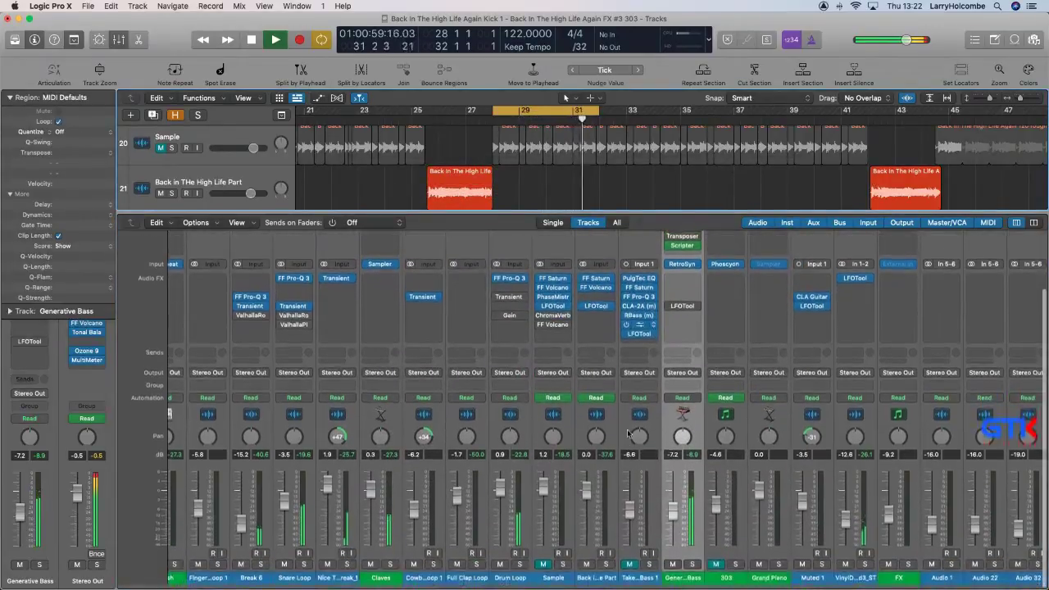
pyautogui.click(629, 568)
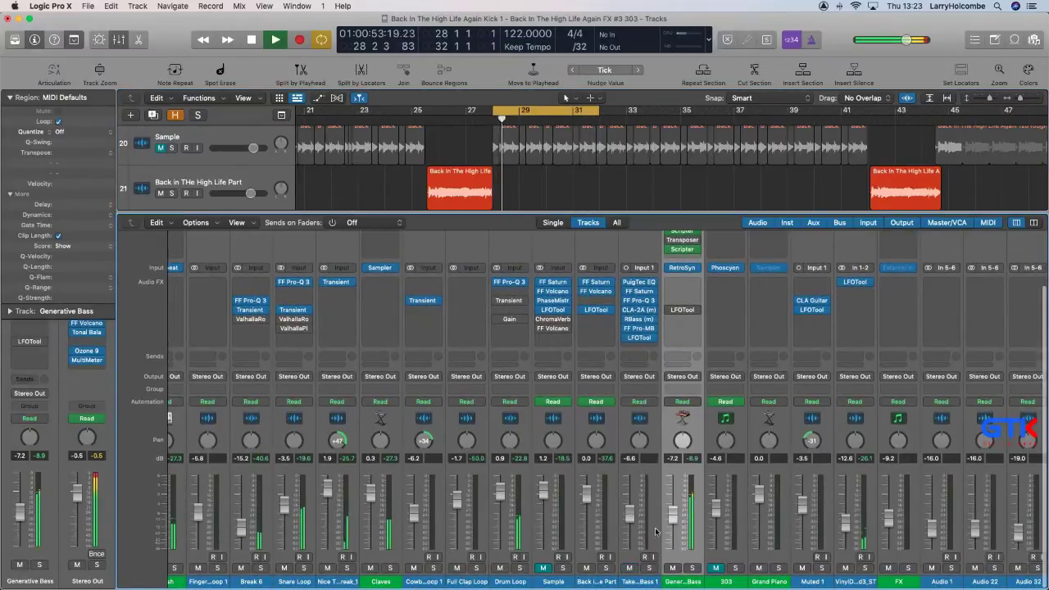
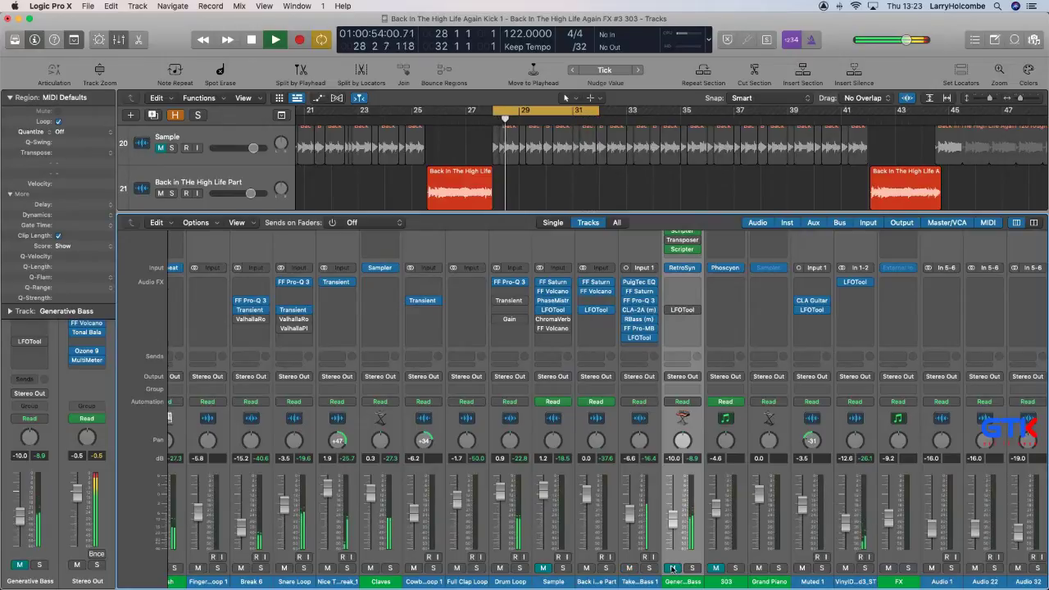
pyautogui.click(542, 567)
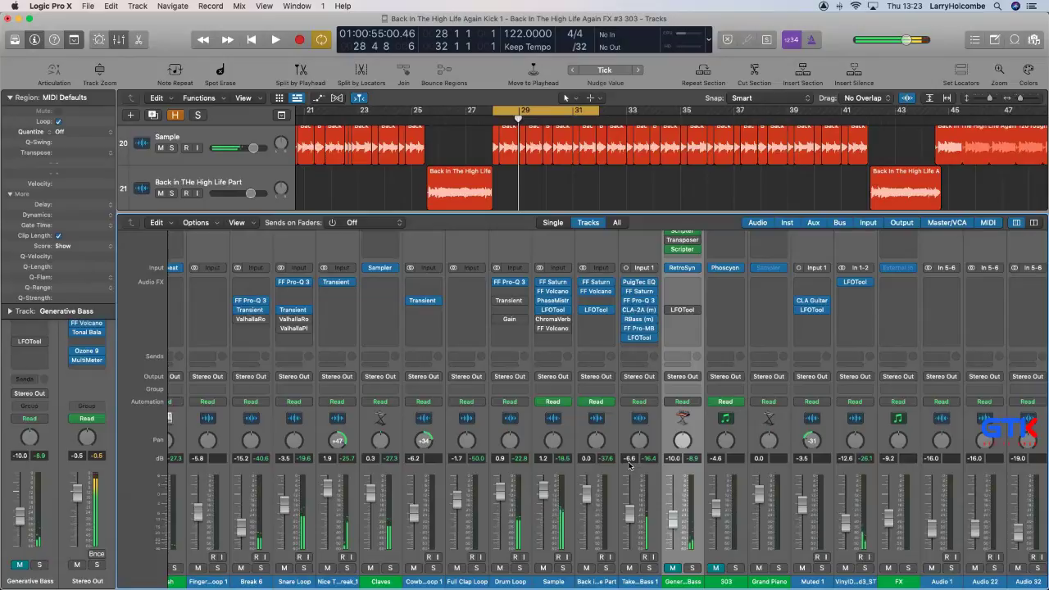
# Repeat the Generative Bass region up to bar 42, trim the excess, and unmute and play the track.
pyautogui.press('p')
pyautogui.press('p')
pyautogui.moveTo(528, 298); pyautogui.dragTo(970, 308)
pyautogui.press('Delete')
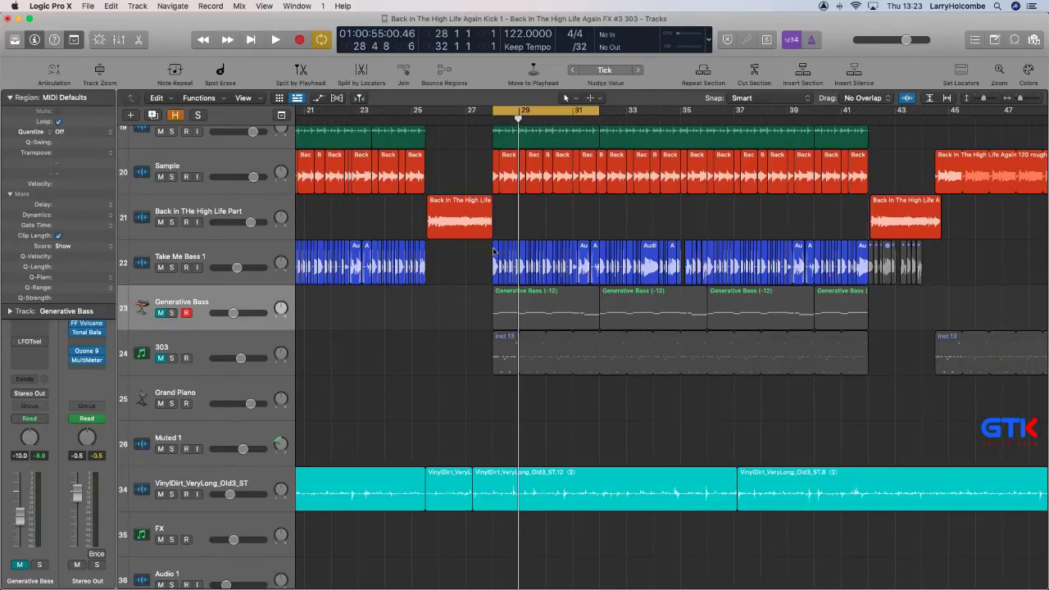
pyautogui.click(162, 313)
pyautogui.press('space')
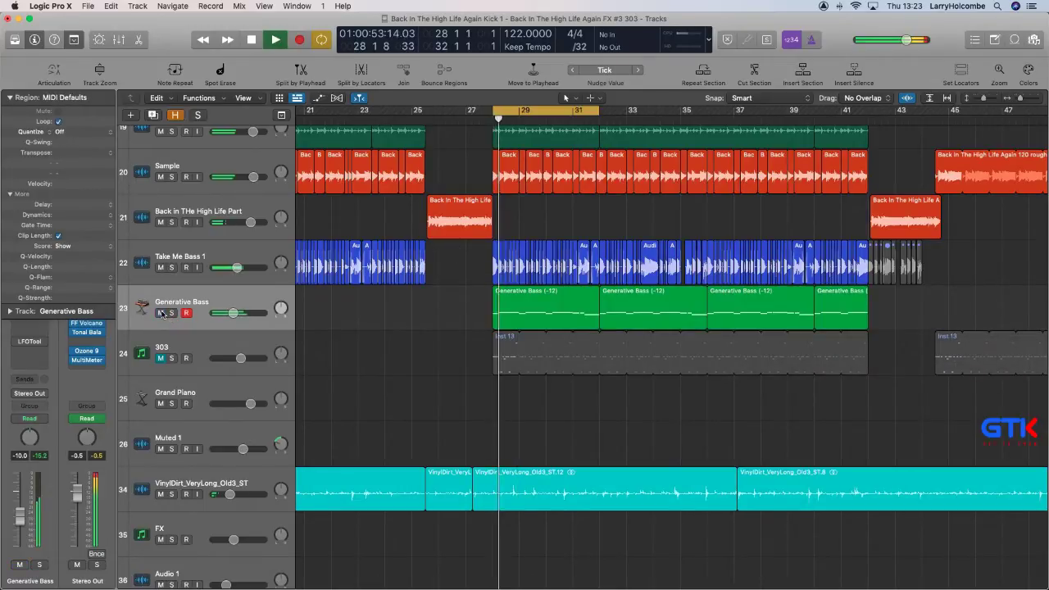
# Set the cycle range from bar 28 to bar 42 to cover all the Generative Bass regions.
pyautogui.scroll(2, 327, 242)
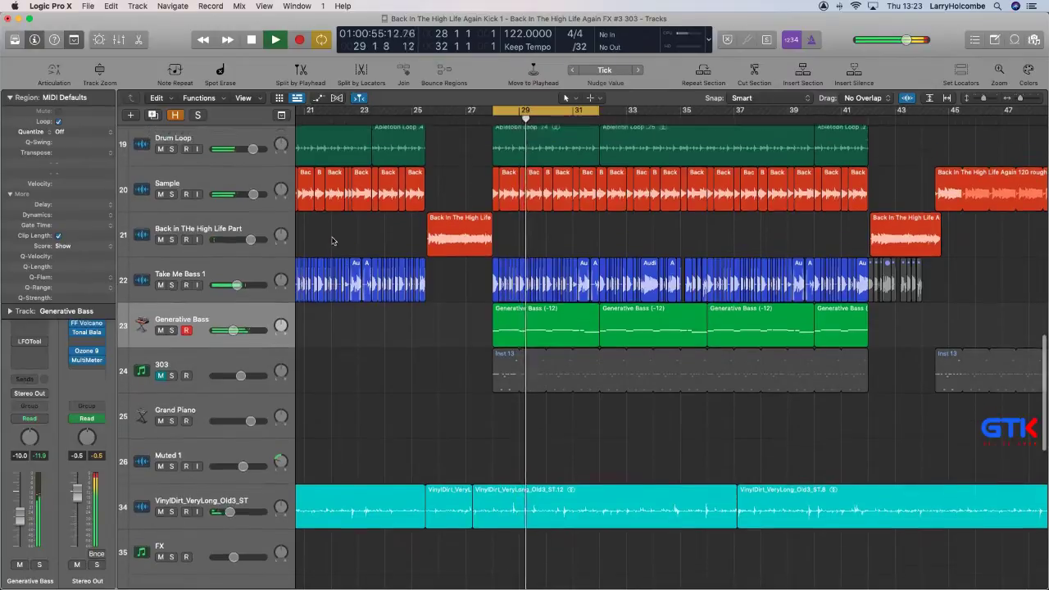
pyautogui.scroll(-2, 329, 242)
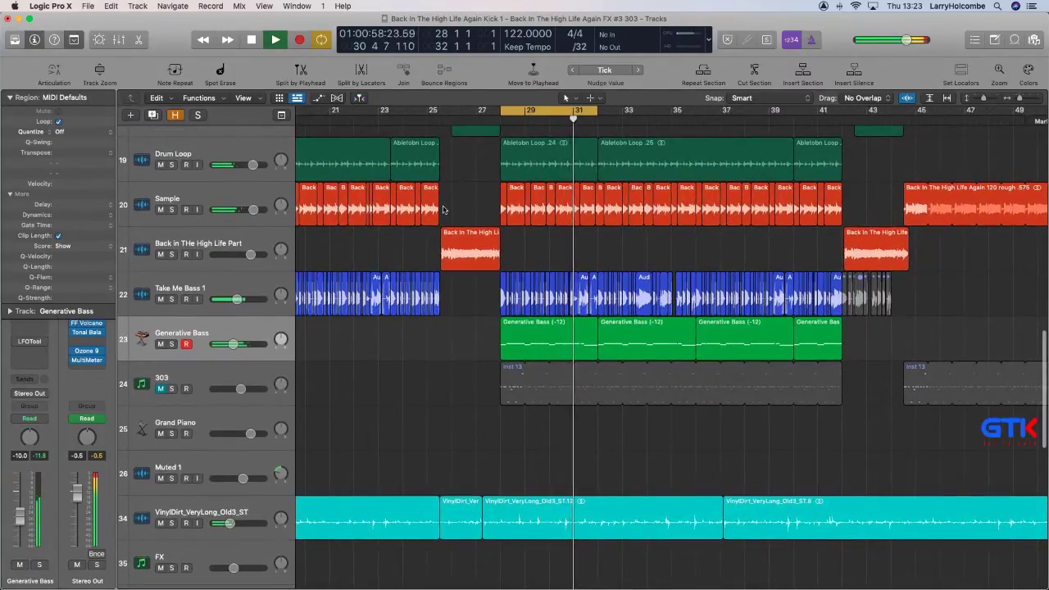
pyautogui.click(517, 110)
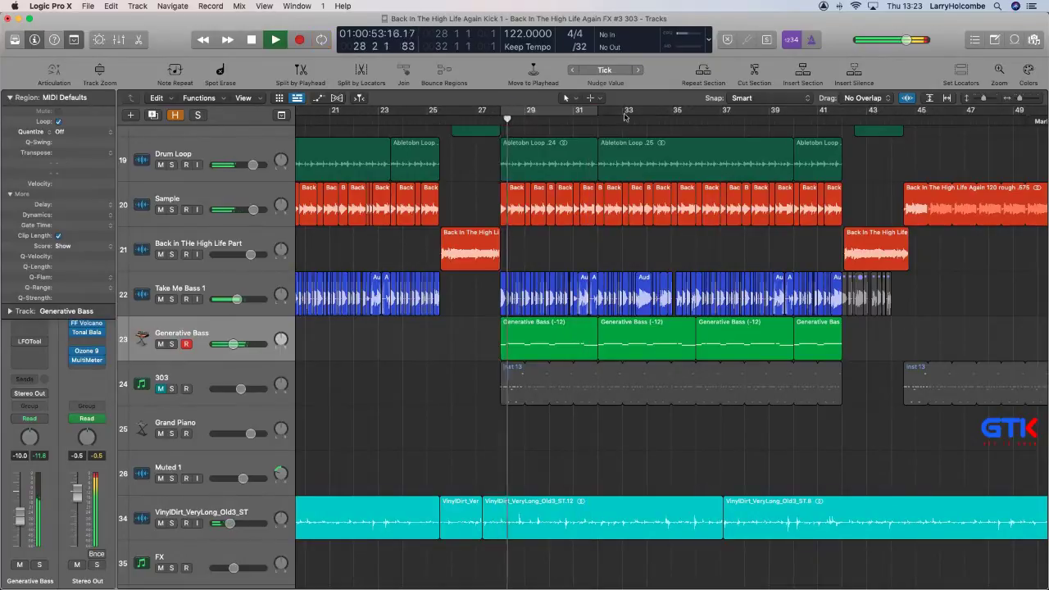
pyautogui.click(595, 117)
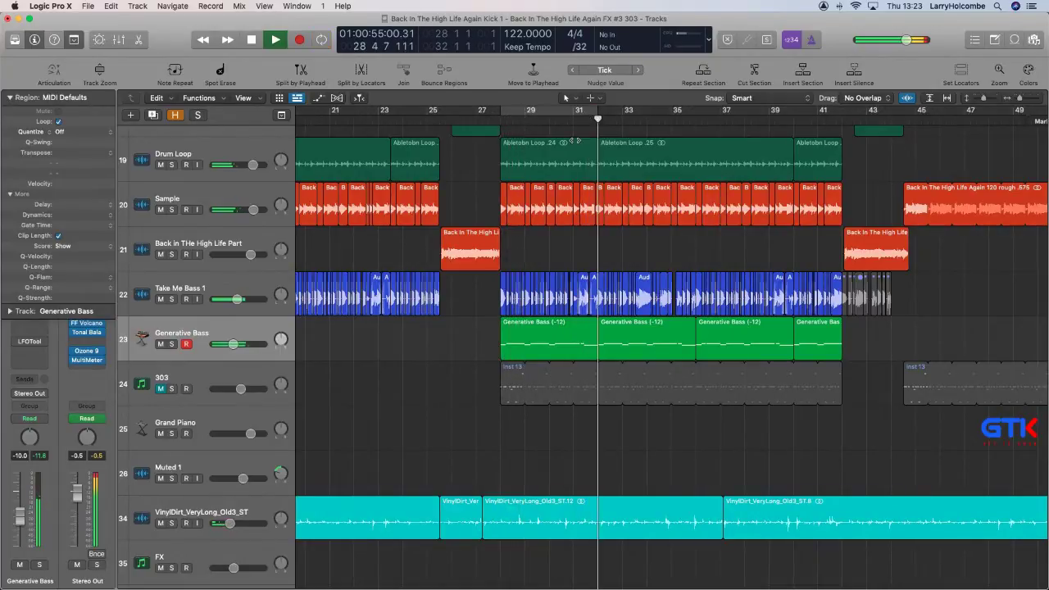
pyautogui.scroll(-2, 574, 141)
pyautogui.hscroll(3, 575, 143)
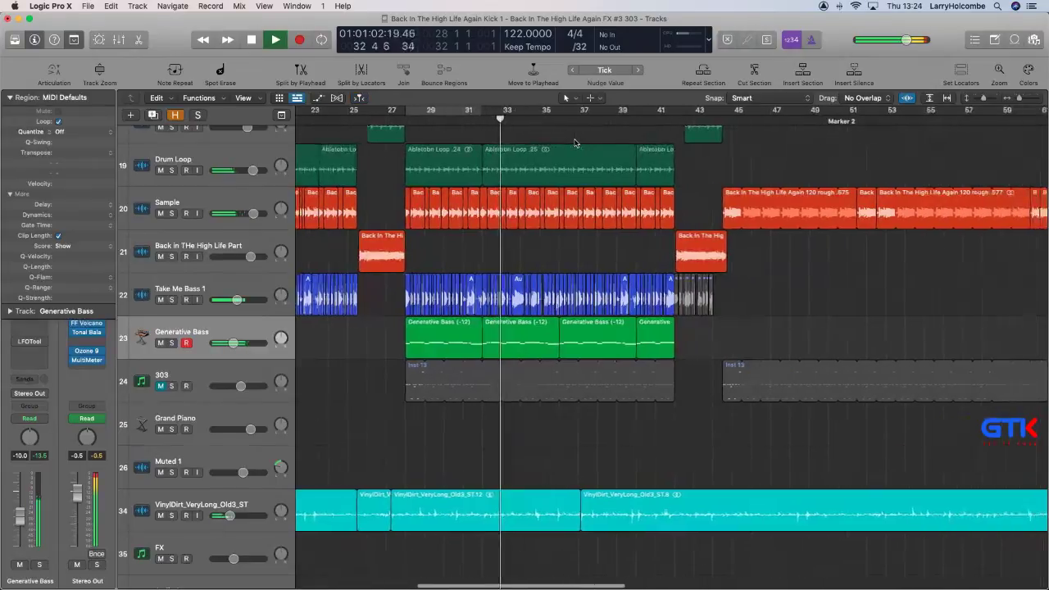
pyautogui.moveTo(395, 112); pyautogui.dragTo(663, 168)
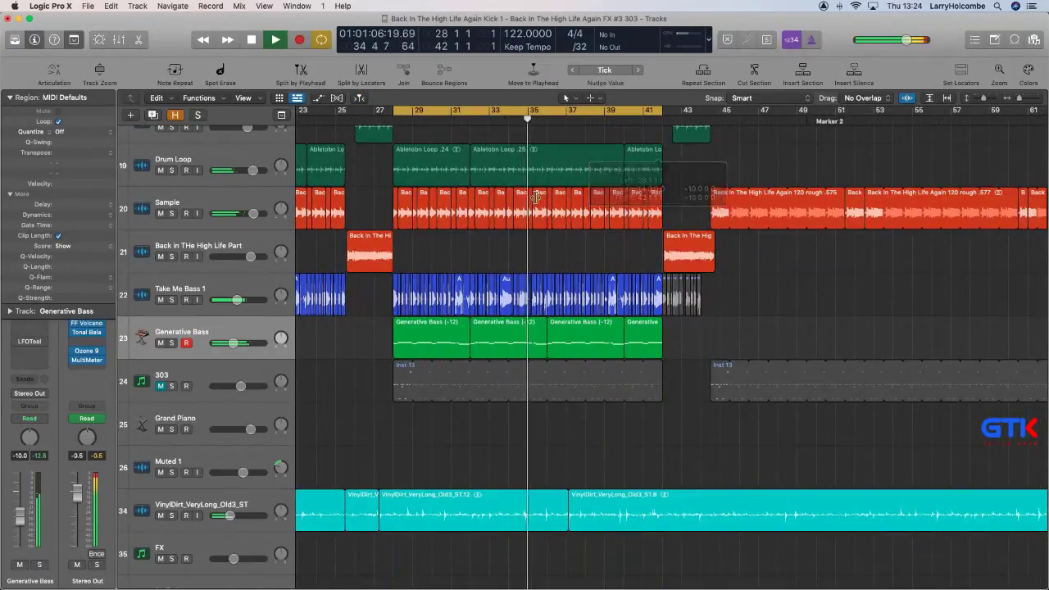
# Set the high octave offset range to 2 in the Random Offset Probability Scripter on Generative Bass.
pyautogui.click(10, 96)
pyautogui.moveTo(29, 282)
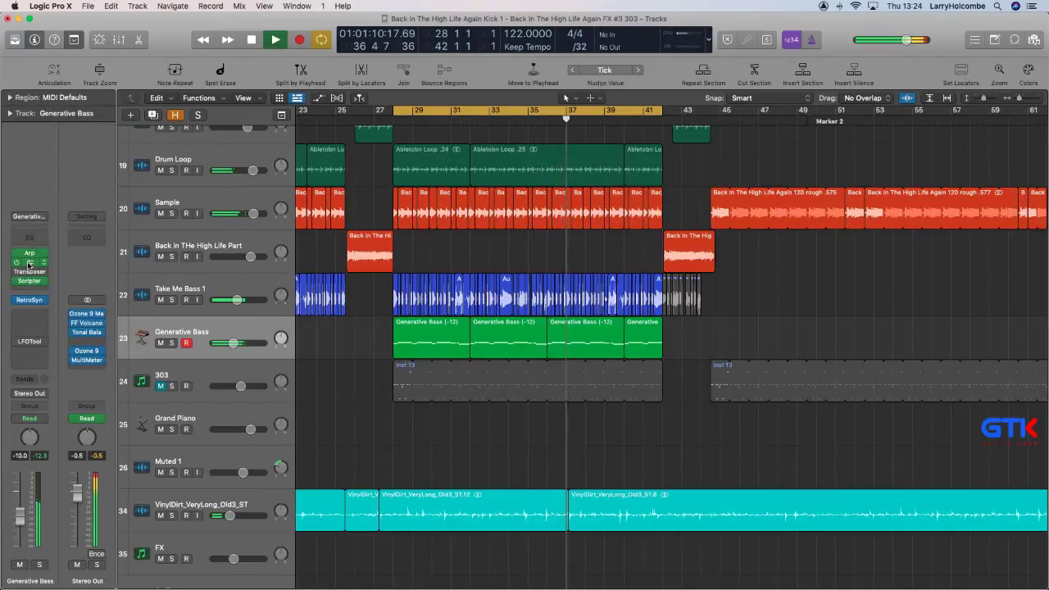
pyautogui.click(29, 281)
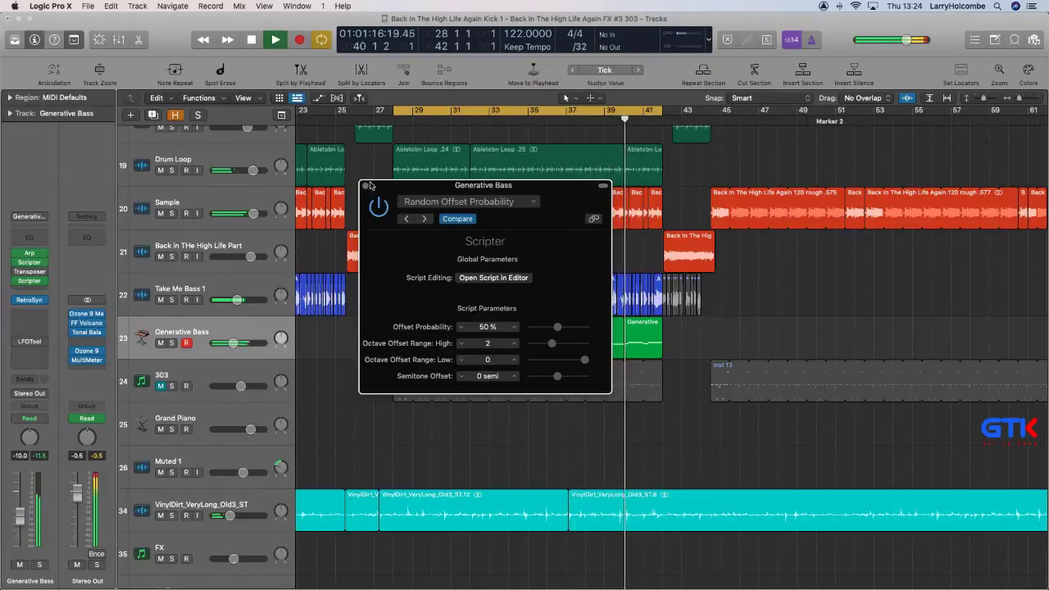
pyautogui.click(366, 186)
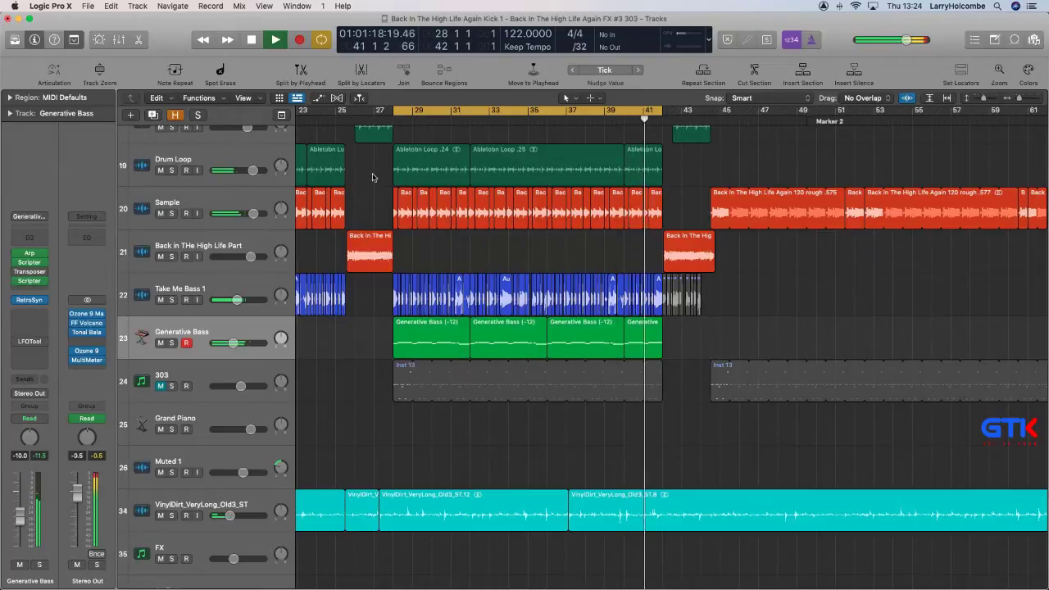
pyautogui.click(29, 262)
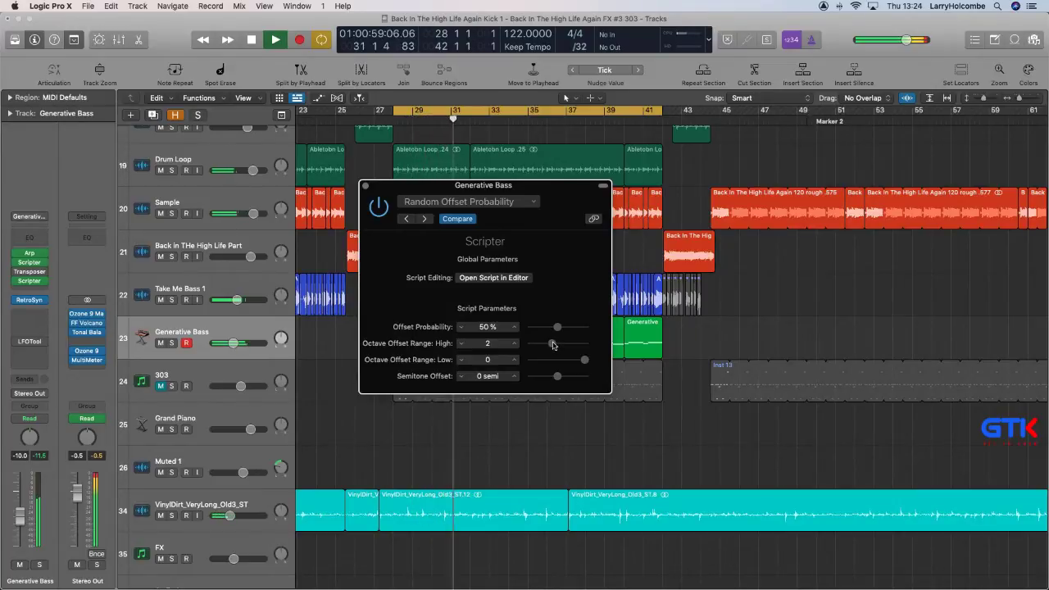
pyautogui.click(365, 185)
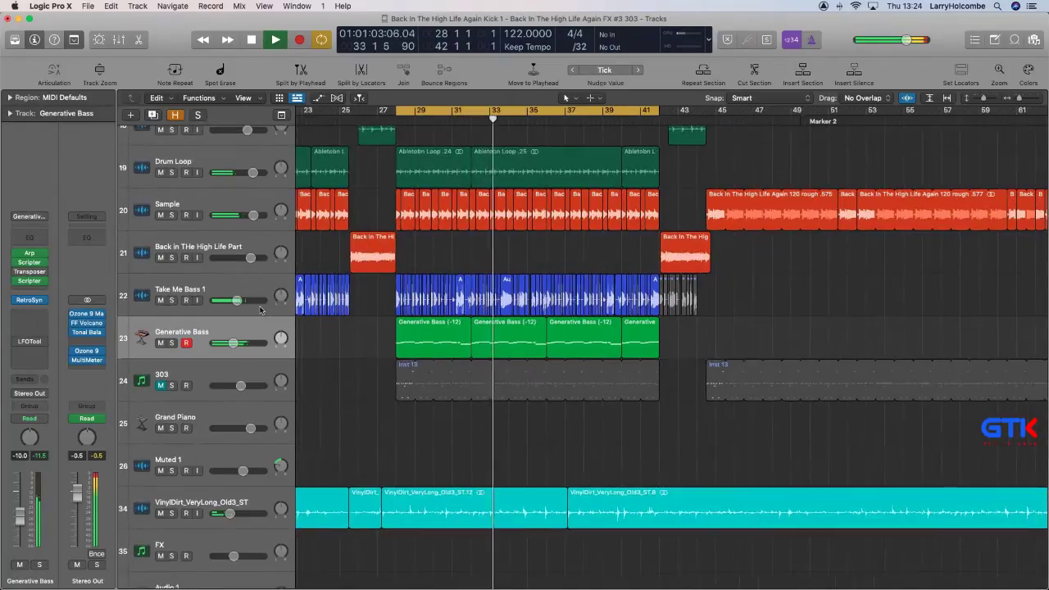
# Solo Generative Bass, bypass Ozone 9 Ma and FF Volcano on the Stereo Out, and select the four bass regions.
pyautogui.click(171, 343)
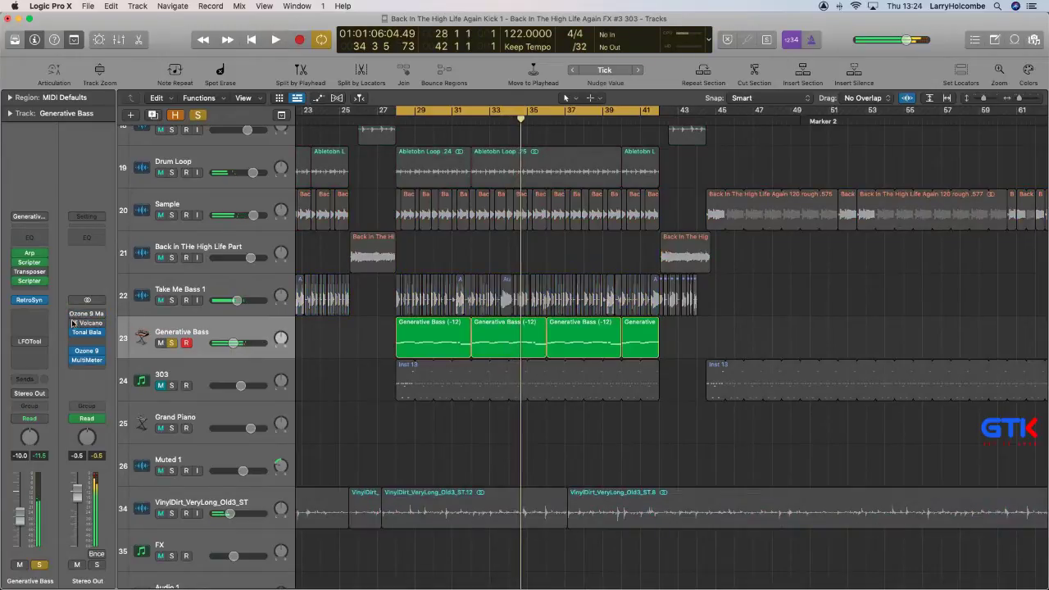
pyautogui.click(217, 328)
# Bounce bars 28 to 42 offline as a 24-bit PCM Wave file named Extra Bass FXs, without an MP3.
pyautogui.press('super+b')
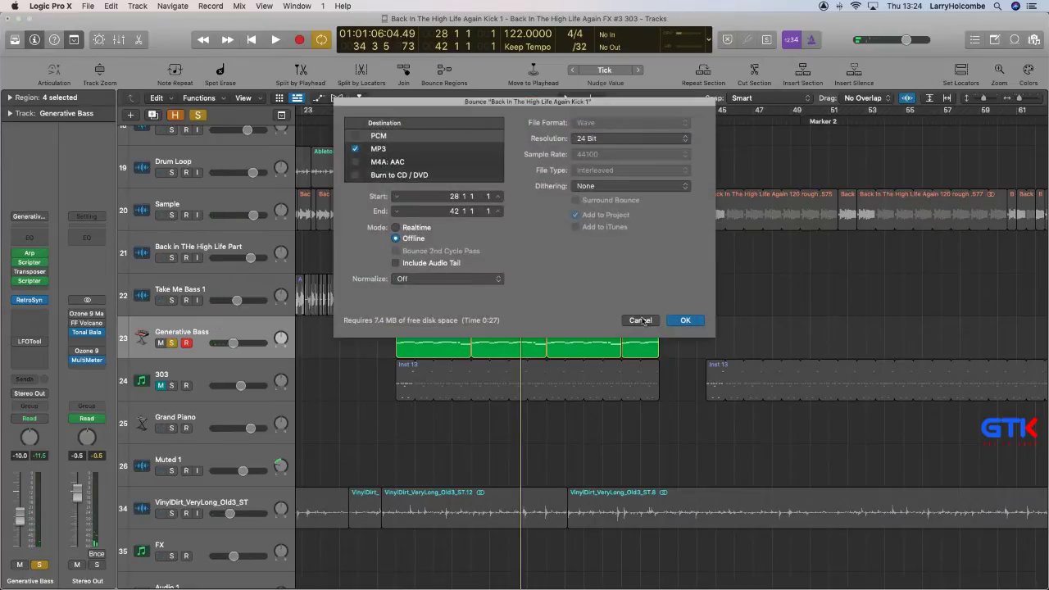
pyautogui.click(357, 148)
pyautogui.click(354, 135)
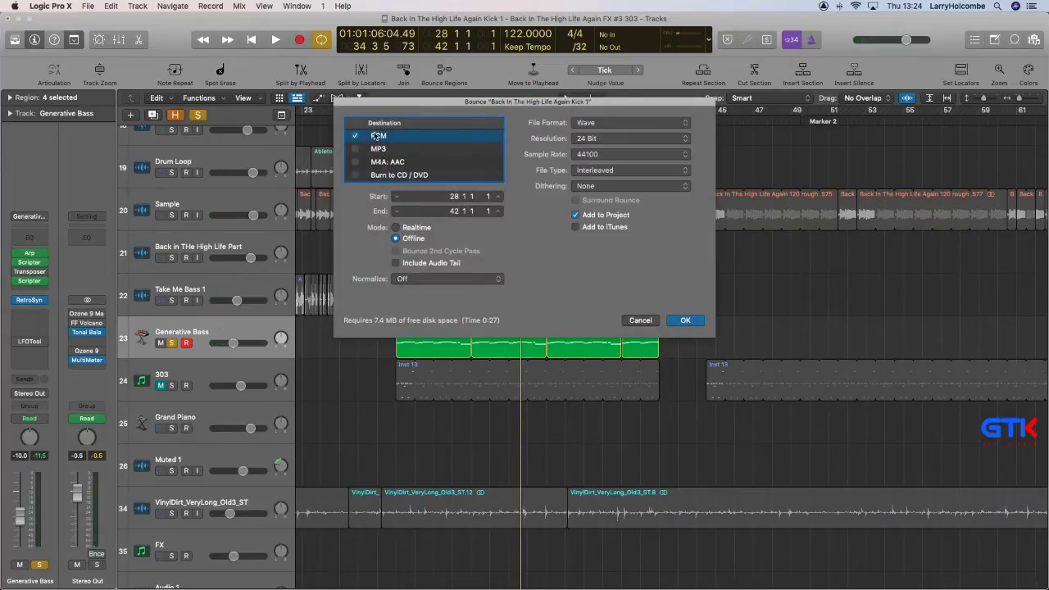
pyautogui.click(686, 321)
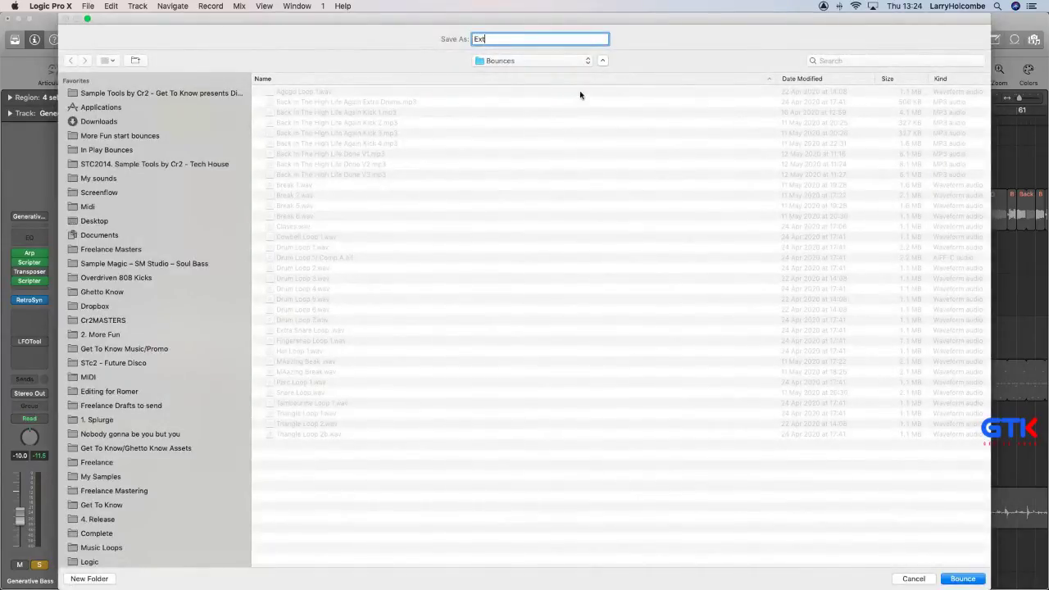
pyautogui.write('Ext')
pyautogui.write('ra Bass ')
pyautogui.write('FXs')
pyautogui.press('Return')
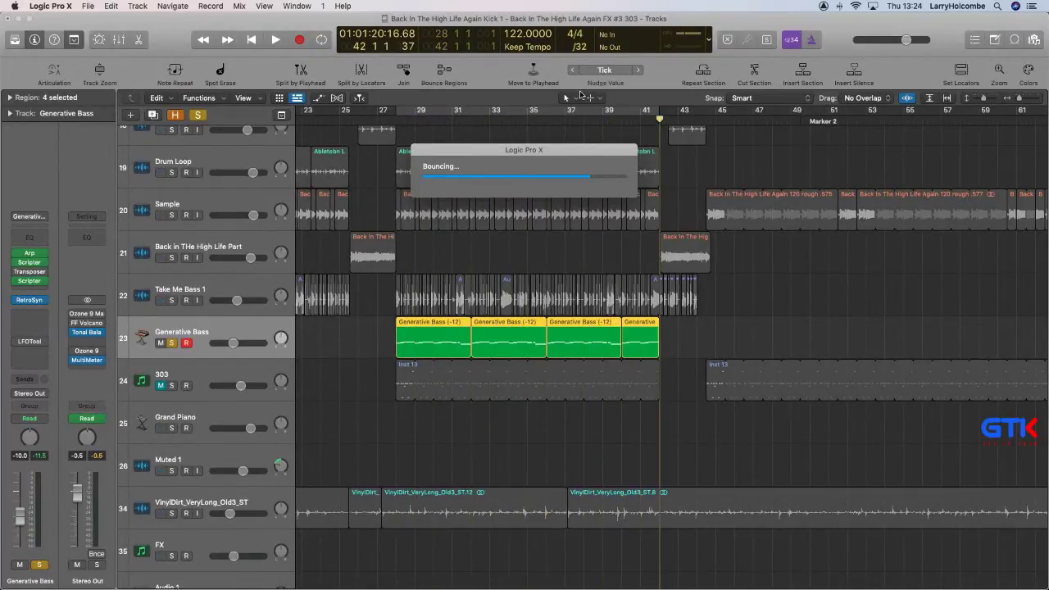
# Mute the Generative Bass track and turn off its solo, and create one new audio track below it.
pyautogui.hotkey('ctrl', 'm')
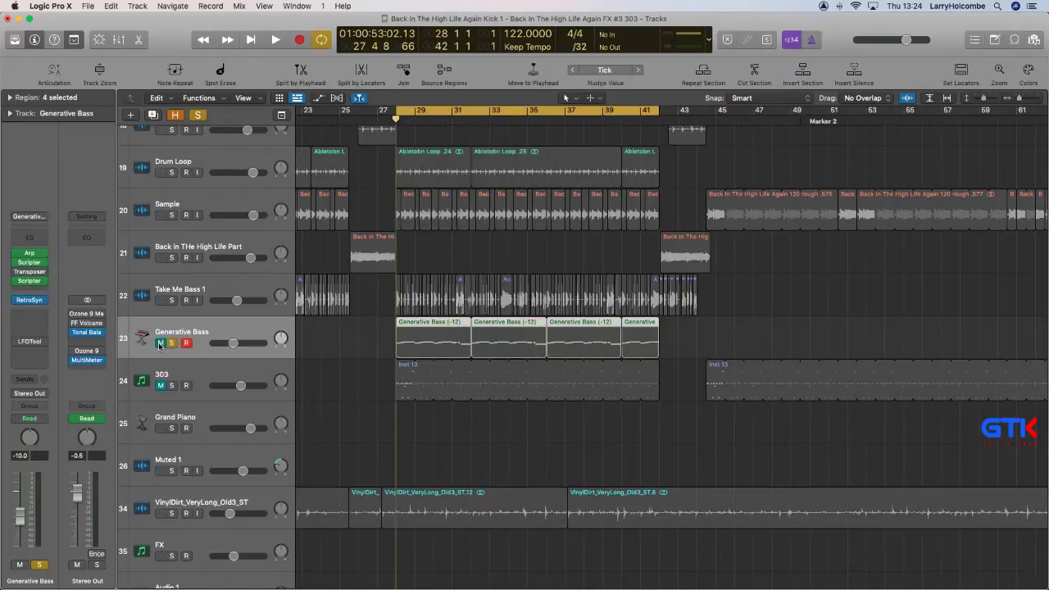
pyautogui.hotkey('ctrl', 's')
pyautogui.press('alt+super+n')
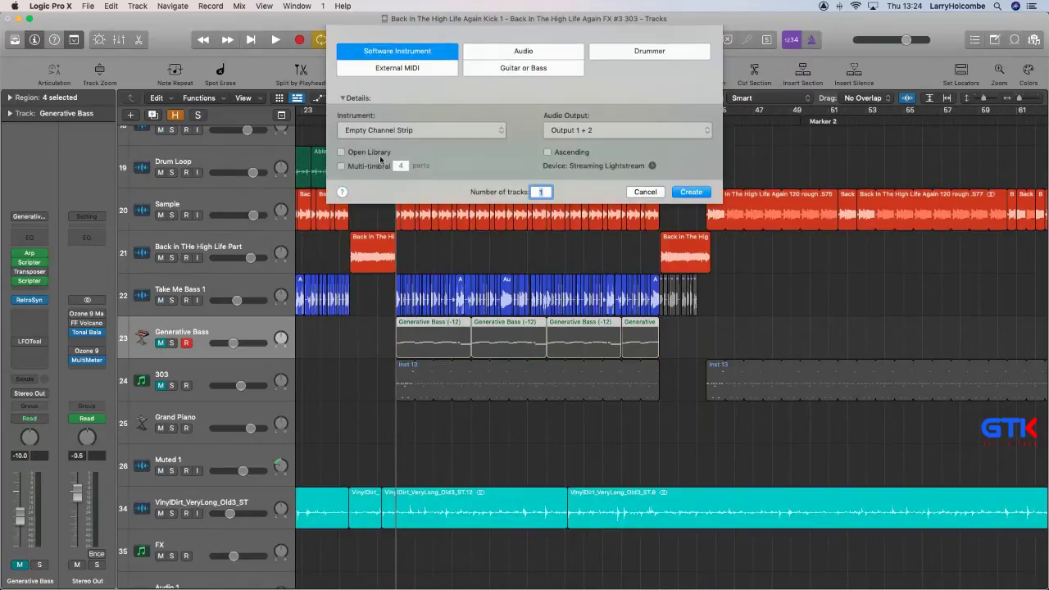
pyautogui.click(515, 52)
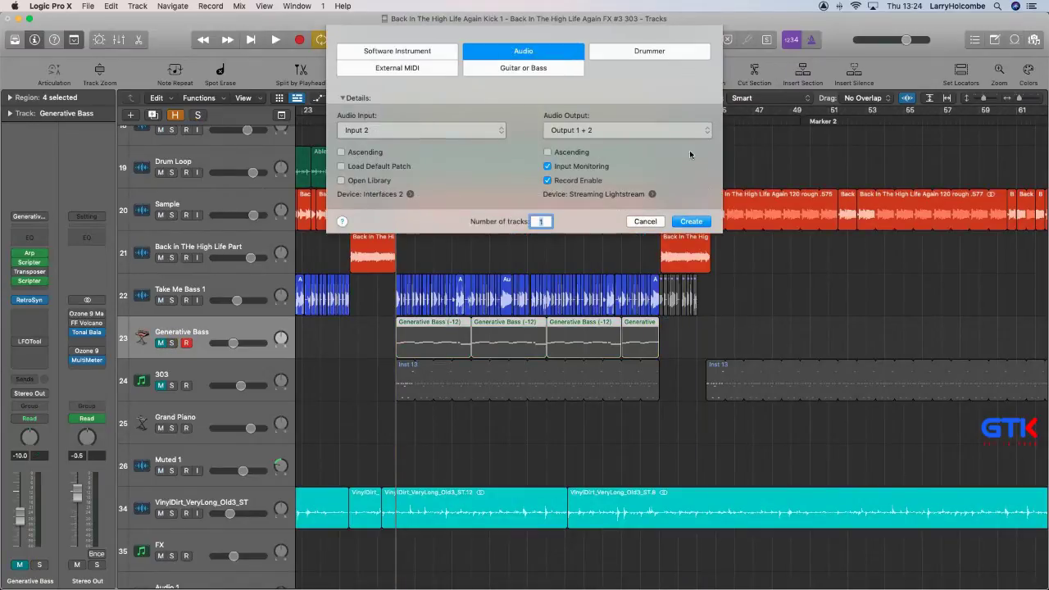
pyautogui.click(690, 221)
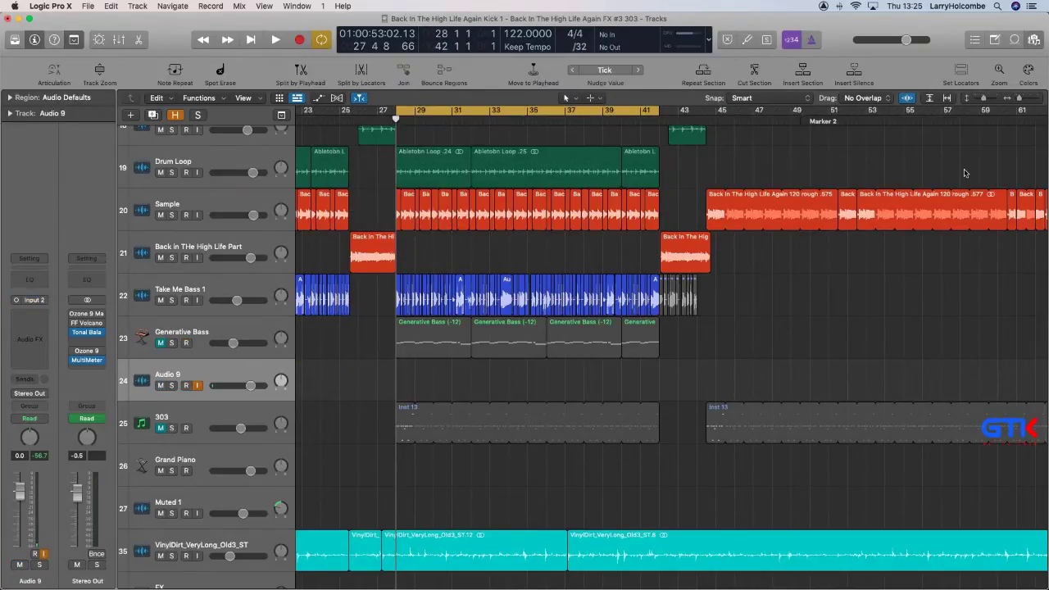
# Place Extra Bass Fills.wav from the project's audio files on the new audio track at bar 28.
pyautogui.press('f')
pyautogui.click(911, 116)
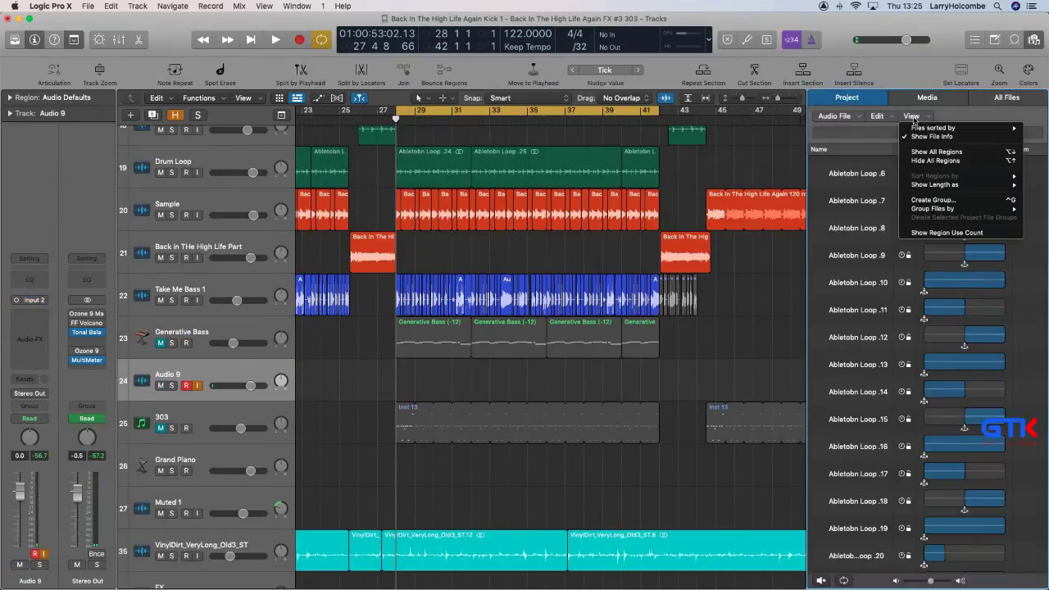
pyautogui.click(932, 160)
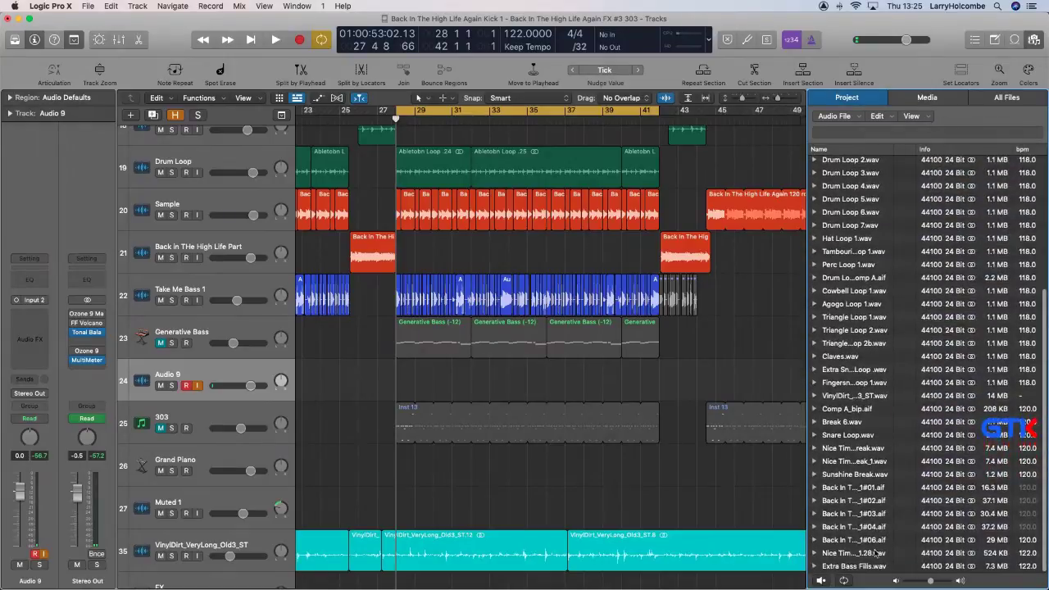
pyautogui.moveTo(856, 567); pyautogui.dragTo(398, 375)
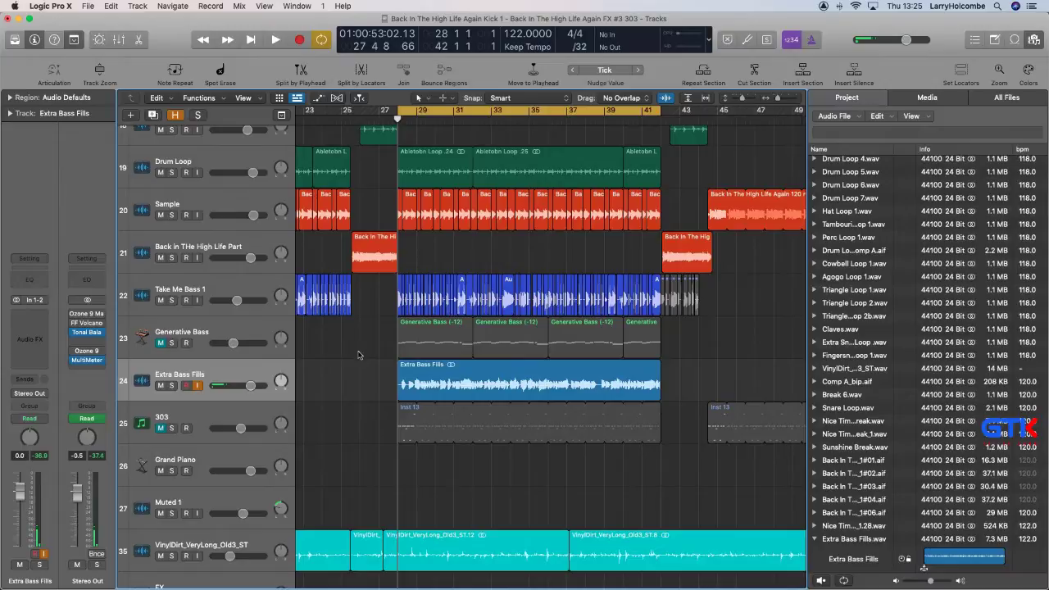
# Play the Extra Bass Fills region together with Take Me Bass 1 and hide the project file browser.
pyautogui.press('space')
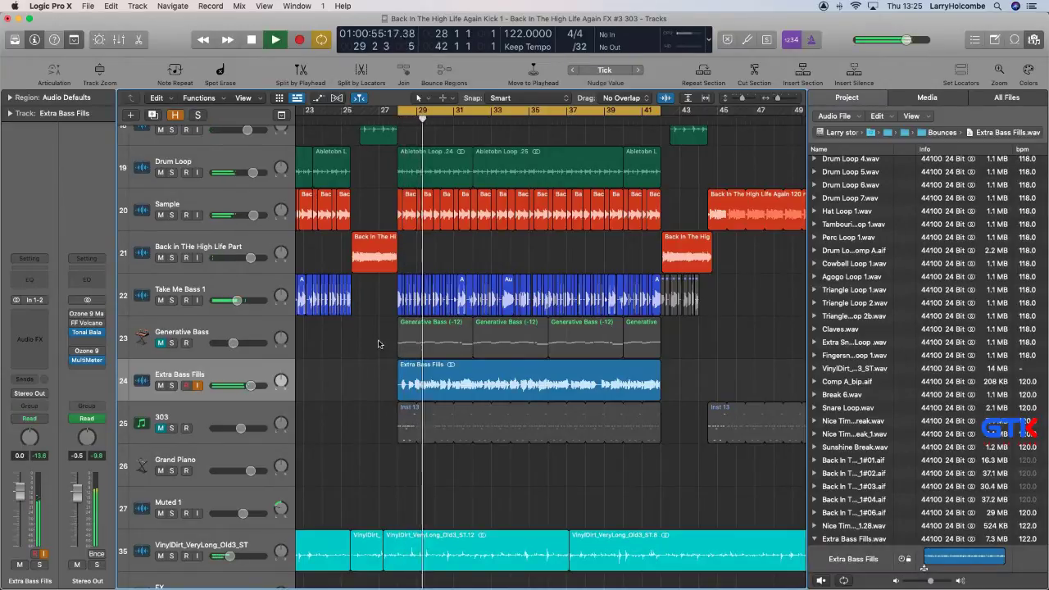
pyautogui.moveTo(373, 275); pyautogui.dragTo(590, 449)
pyautogui.keyDown('ctrl'); pyautogui.keyDown('alt'); pyautogui.click(591, 451); pyautogui.keyUp('alt'); pyautogui.keyUp('ctrl')
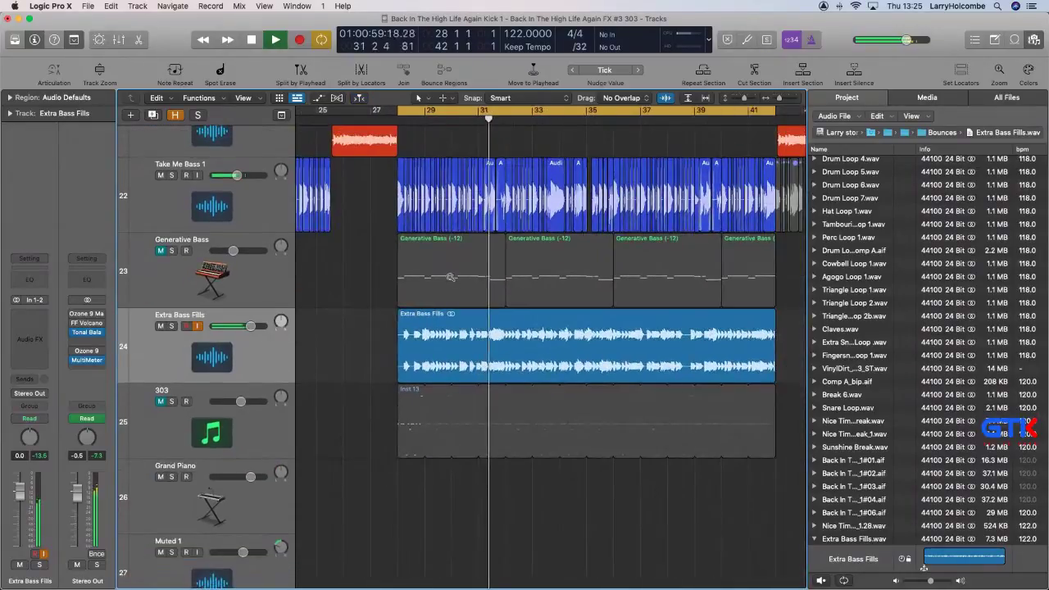
pyautogui.moveTo(375, 241); pyautogui.dragTo(701, 449)
pyautogui.scroll(-3, 692, 442)
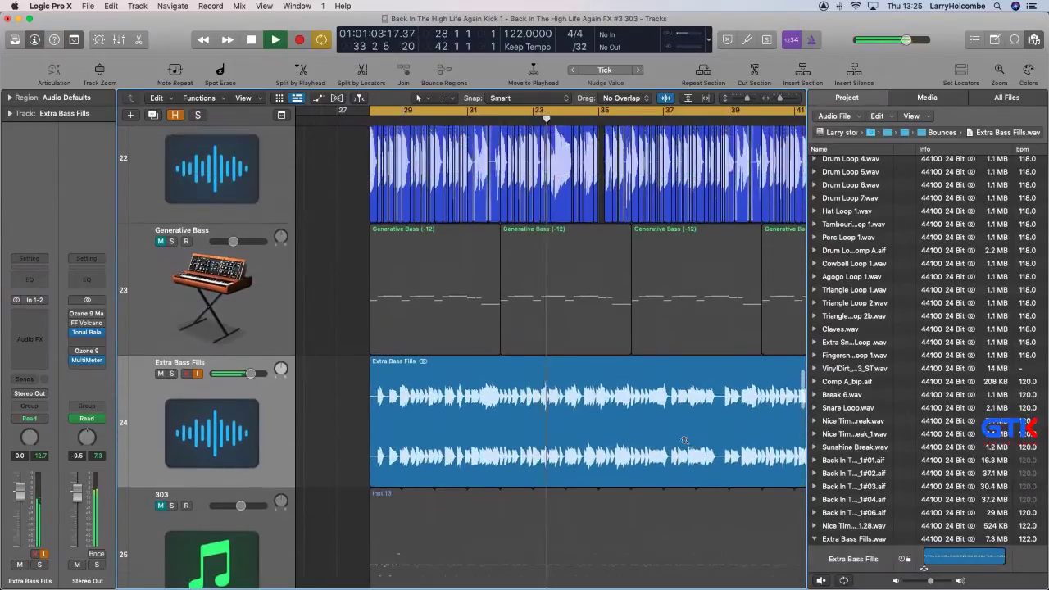
pyautogui.click(1033, 39)
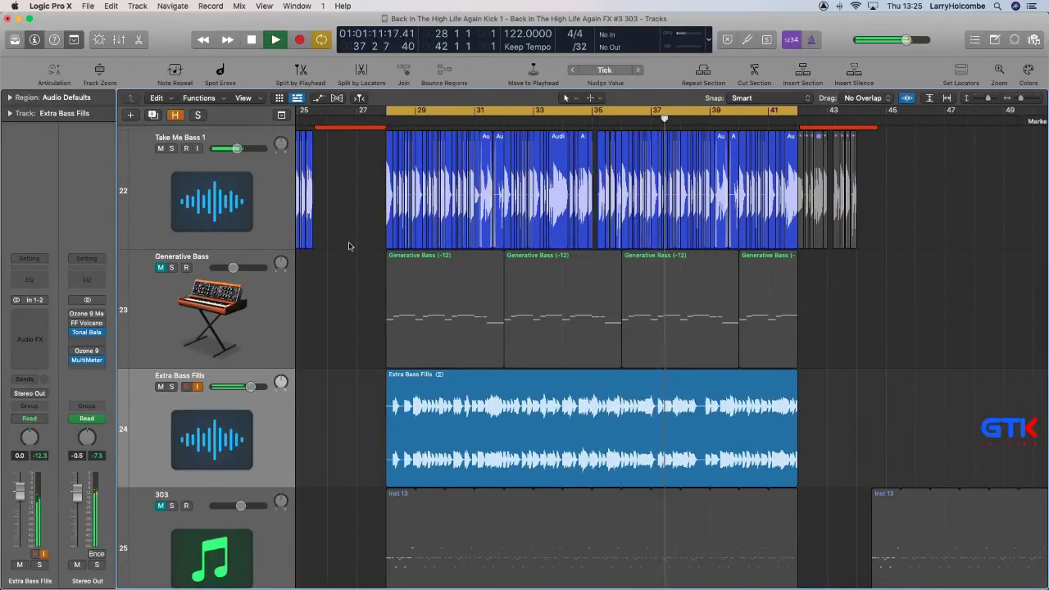
# Mute the Take Me Bass 1 track and listen to Extra Bass Fills in the mix from bar 28.
pyautogui.click(161, 148)
pyautogui.press('space')
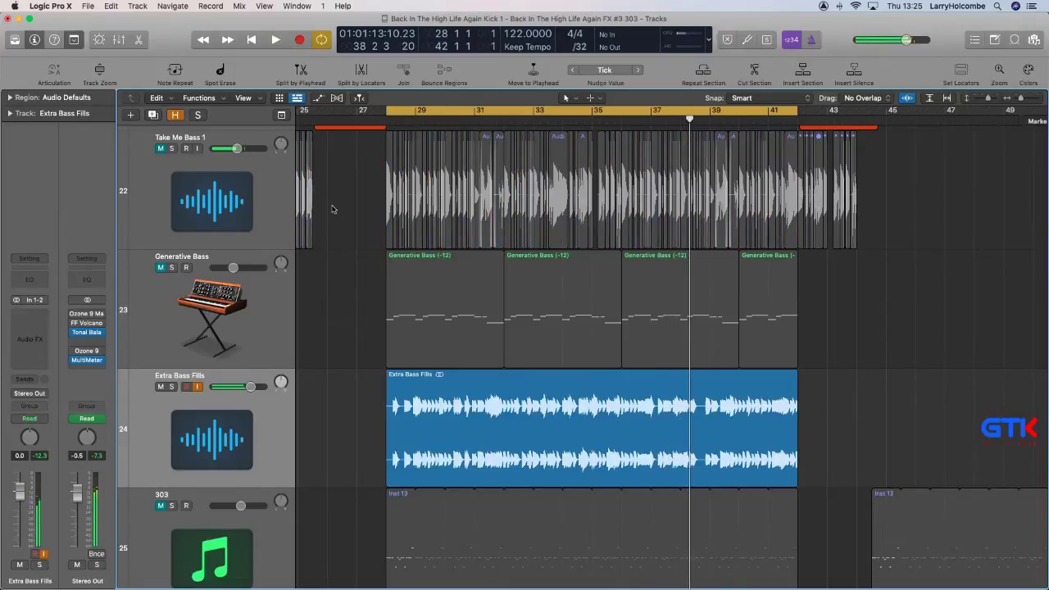
pyautogui.press('Return')
pyautogui.press('space')
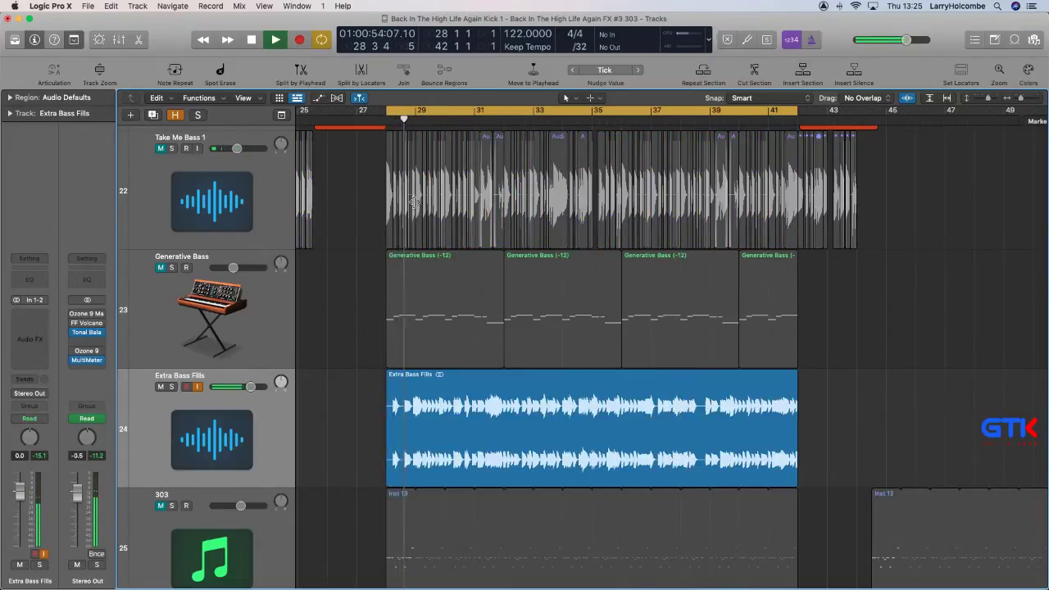
pyautogui.hscroll(-2, 414, 202)
pyautogui.scroll(3, 414, 200)
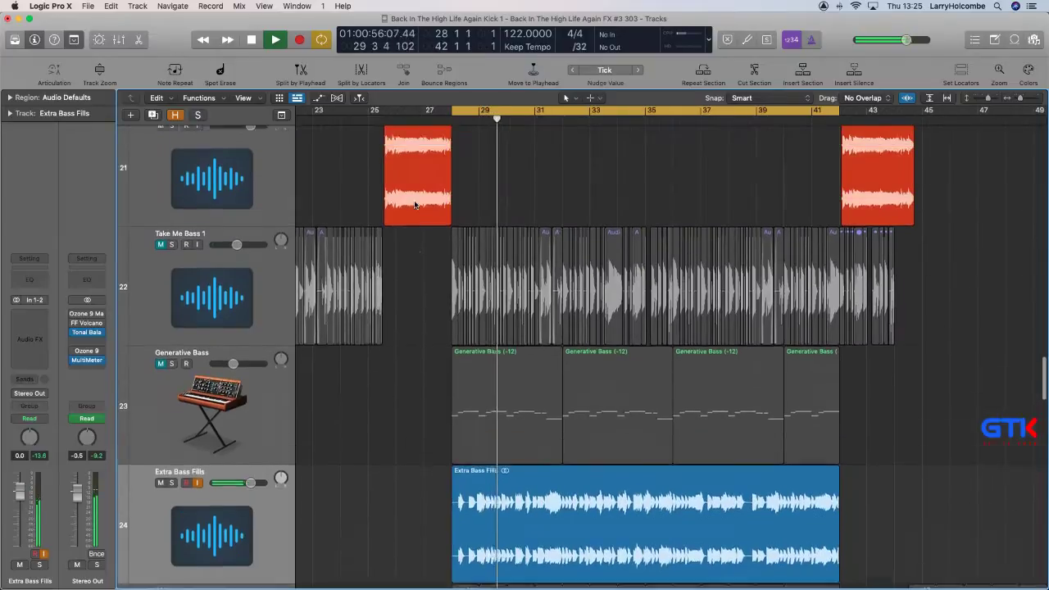
pyautogui.press('super+Up')
pyautogui.press('super+Up')
pyautogui.press('super+Up')
pyautogui.press('super+Up')
pyautogui.press('super+Up')
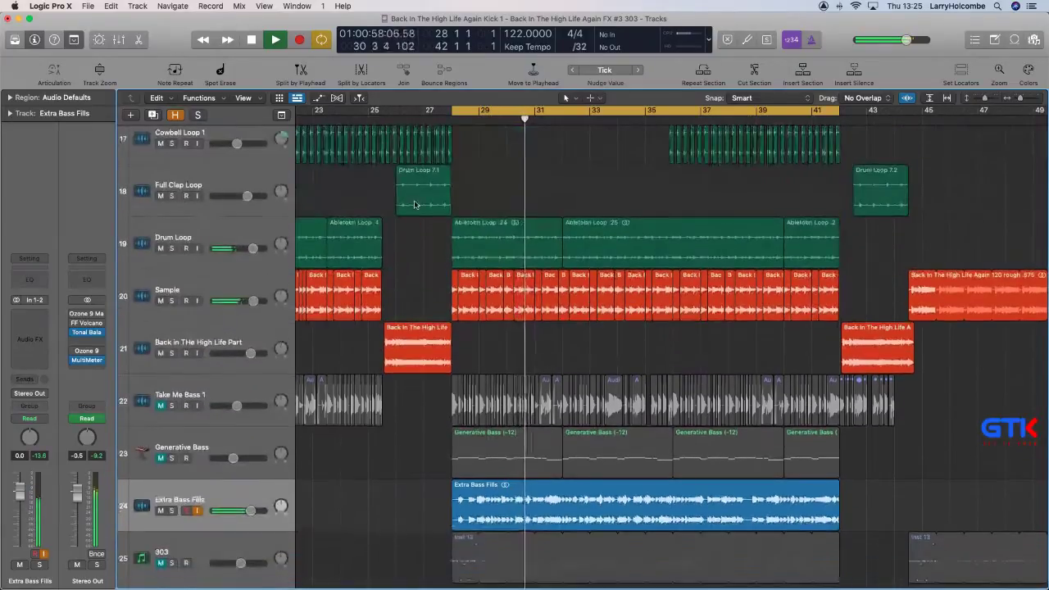
pyautogui.press('super+Left')
pyautogui.hscroll(-2, 414, 205)
pyautogui.scroll(-3, 399, 206)
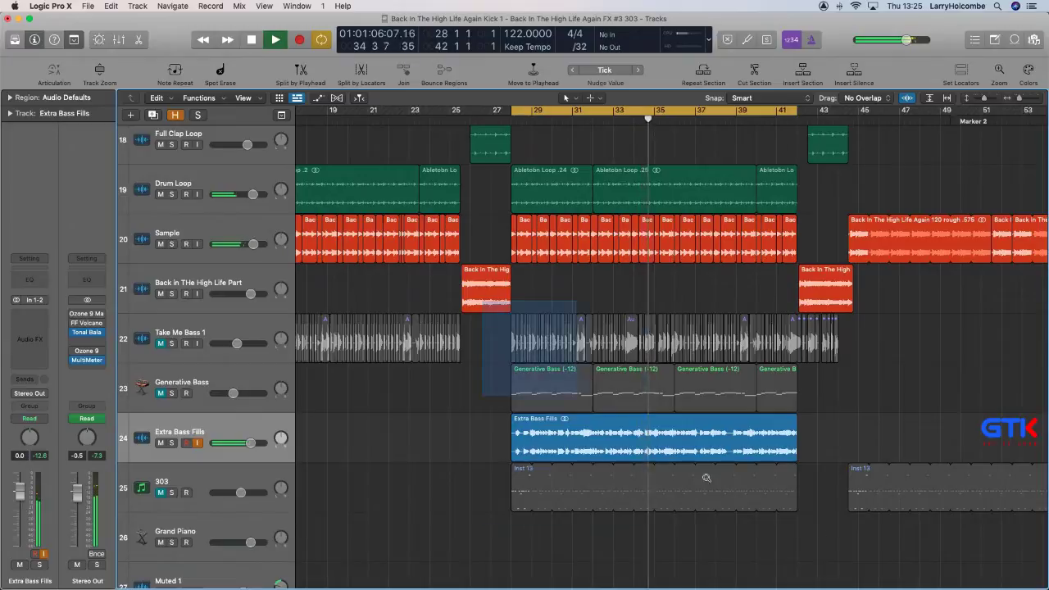
pyautogui.press('z')
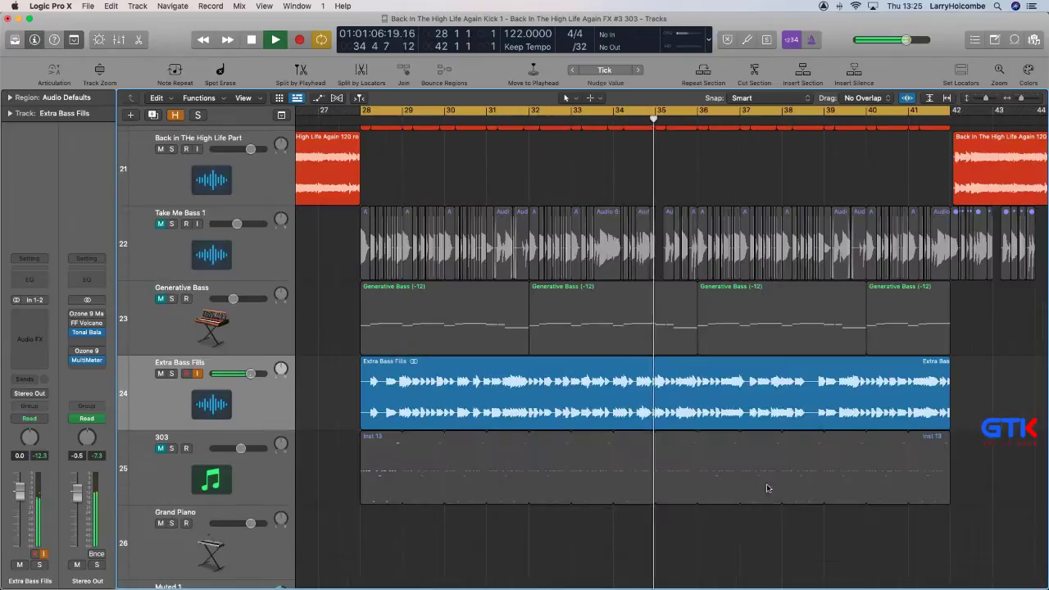
# Split Extra Bass Fills into separate fill regions from bar 35 to 36 and from just before bar 39 to bar 40.
pyautogui.click(656, 361)
pyautogui.moveTo(656, 361); pyautogui.dragTo(675, 381)
pyautogui.click(675, 380)
pyautogui.scroll(1, 688, 385)
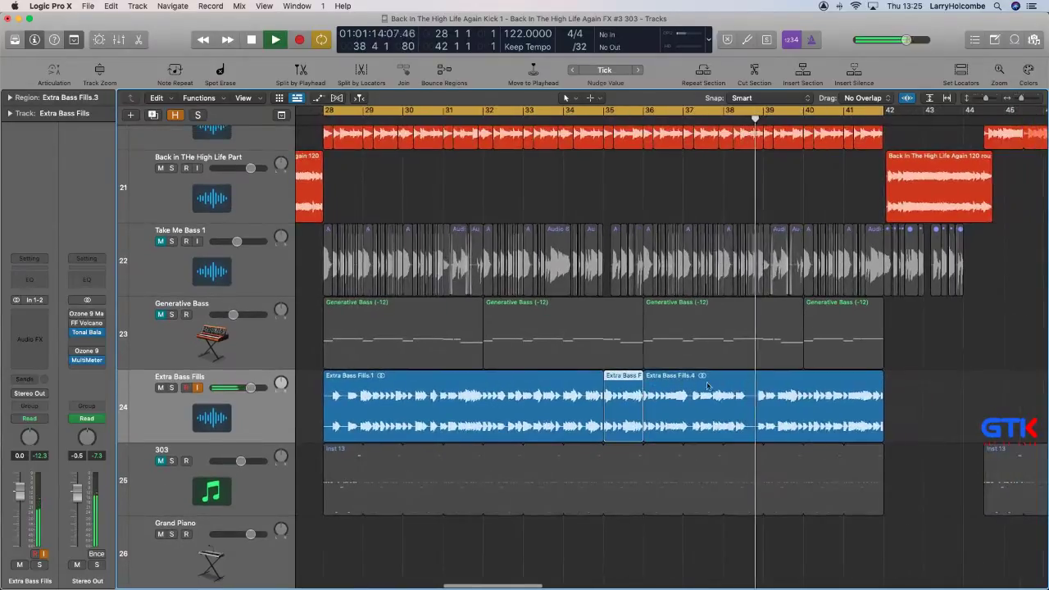
pyautogui.moveTo(758, 379); pyautogui.dragTo(803, 433)
pyautogui.click(779, 387)
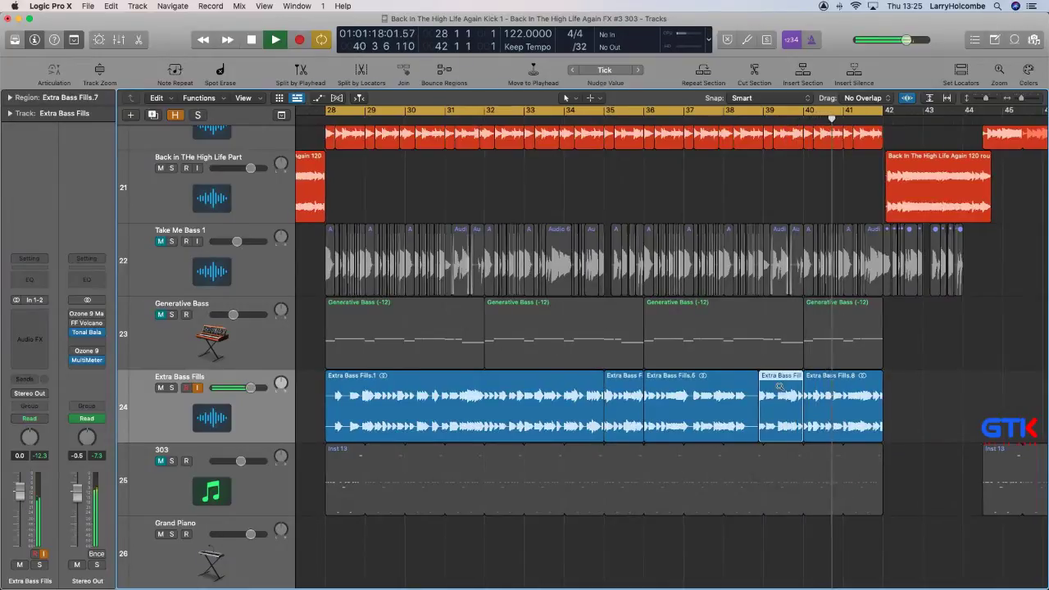
# Split off two more Extra Bass Fills regions, from bar 29 to 30 and from bar 31 to 32.
pyautogui.scroll(-1, 779, 387)
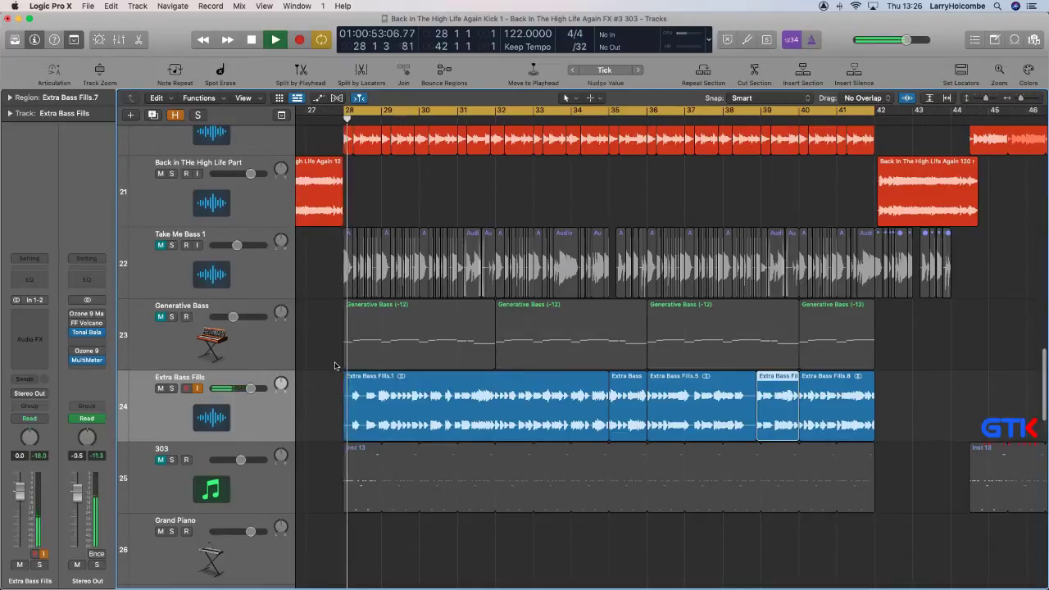
pyautogui.scroll(3, 420, 389)
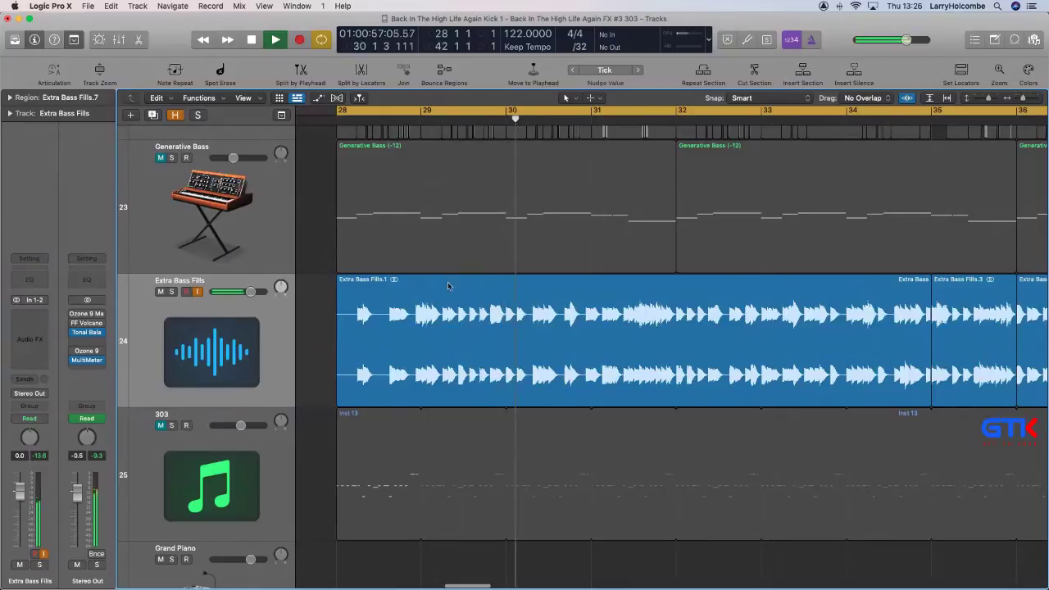
pyautogui.moveTo(422, 303); pyautogui.dragTo(508, 304)
pyautogui.click(479, 310)
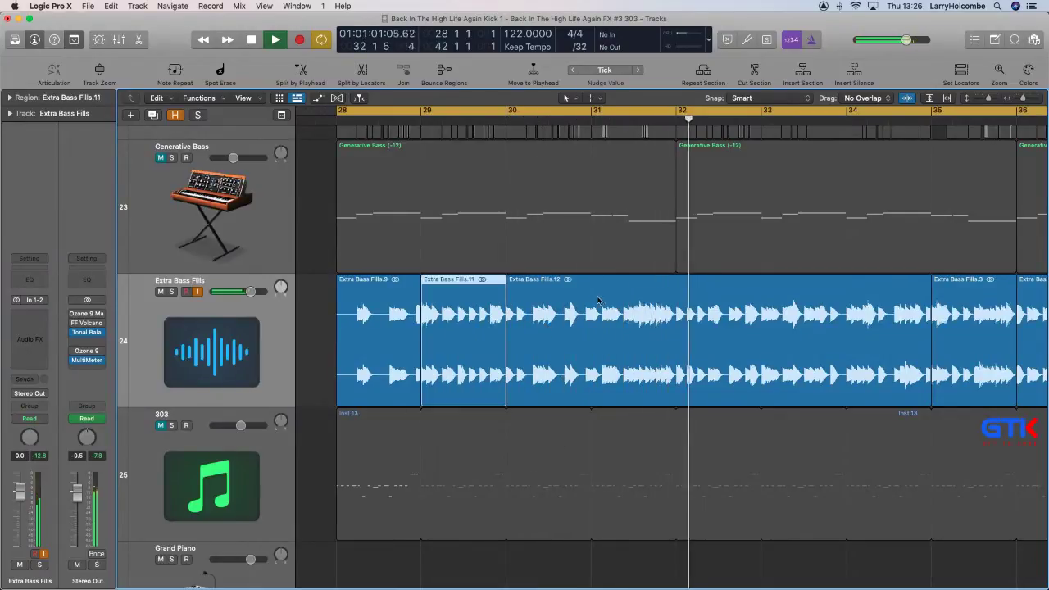
pyautogui.moveTo(594, 302); pyautogui.dragTo(677, 308)
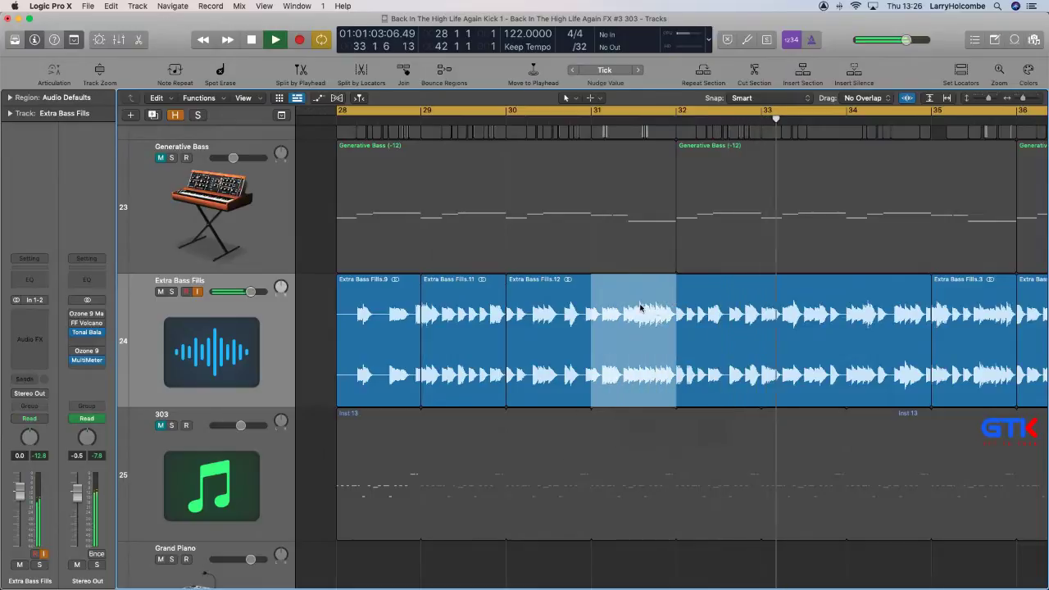
pyautogui.click(641, 308)
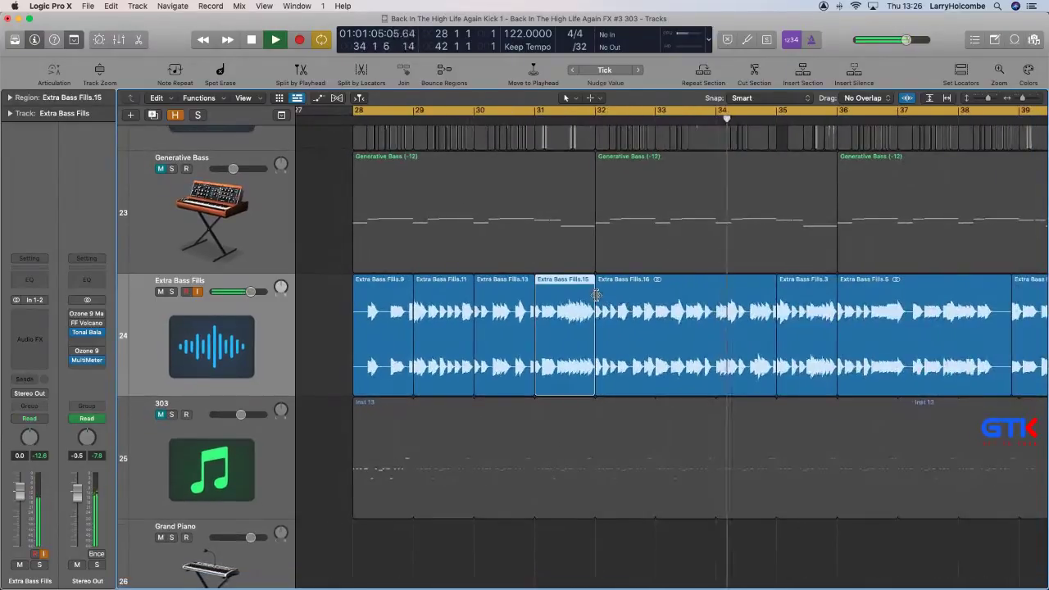
# Add an audio track below Extra Bass Fills and move the fills at bars 31, 35 and just before 39 onto it, keeping their timing.
pyautogui.scroll(-3, 597, 296)
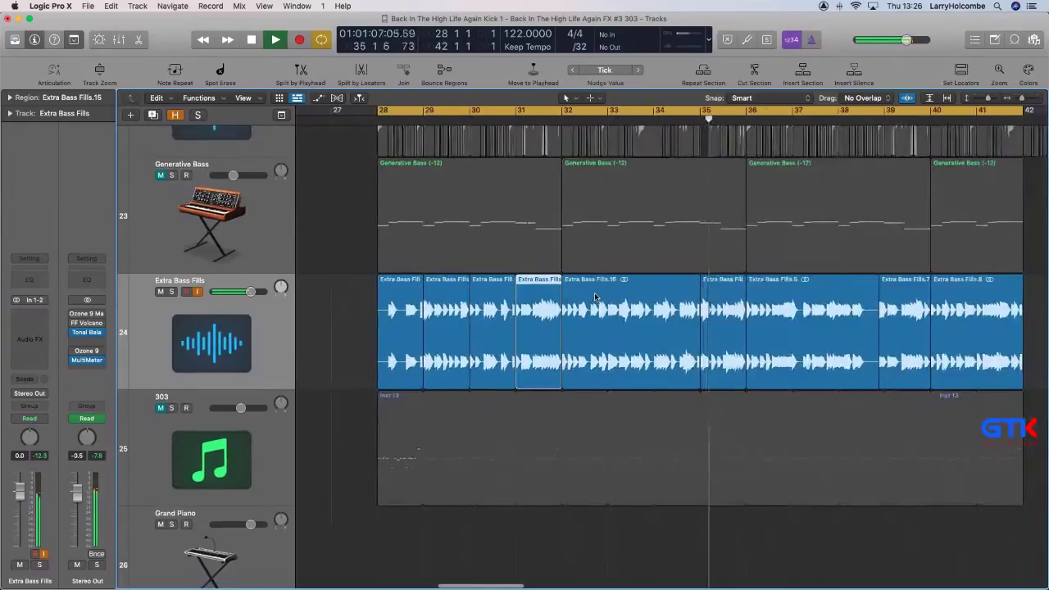
pyautogui.hscroll(-1, 596, 296)
pyautogui.scroll(-1, 481, 300)
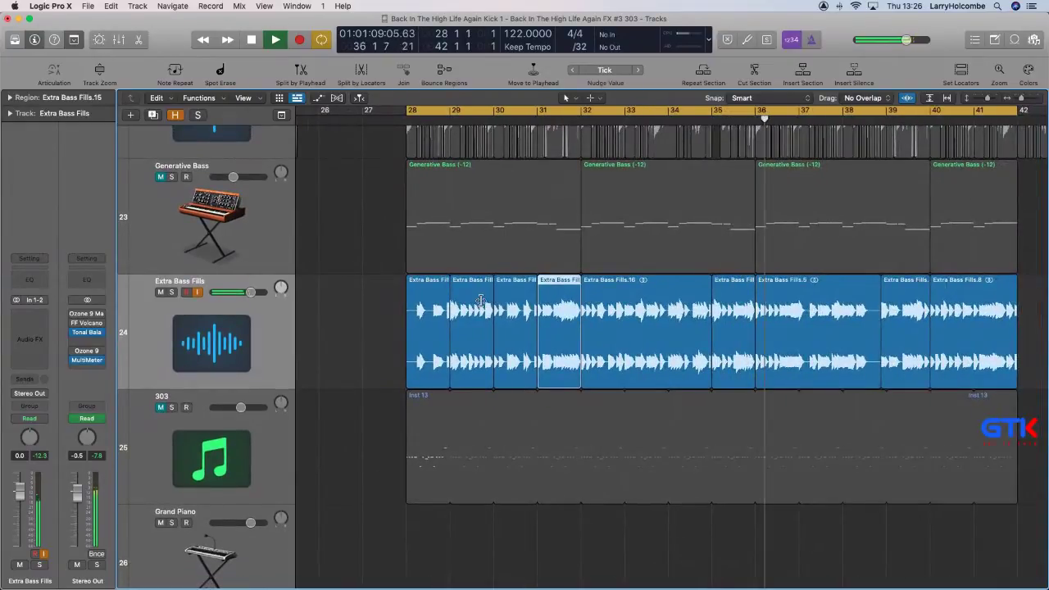
pyautogui.press('alt+super+a')
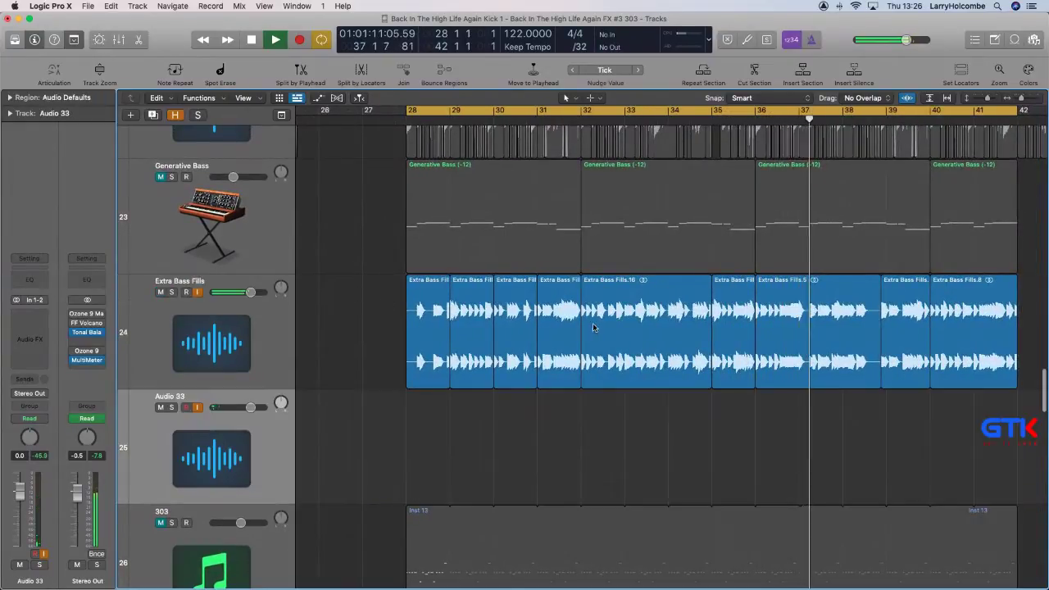
pyautogui.moveTo(562, 320); pyautogui.dragTo(562, 447)
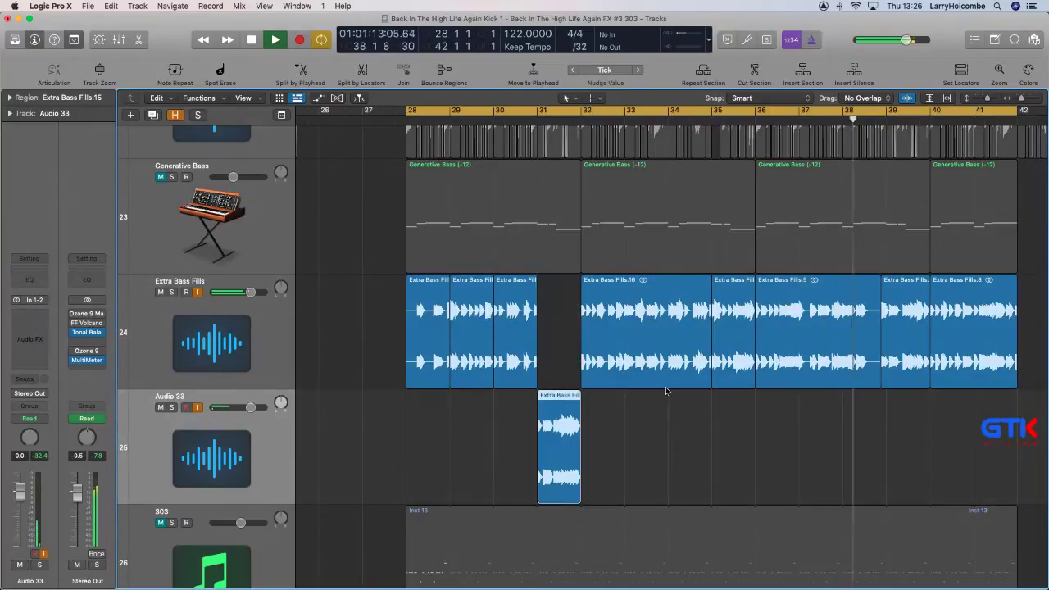
pyautogui.moveTo(739, 284); pyautogui.dragTo(739, 399)
pyautogui.moveTo(893, 361); pyautogui.dragTo(898, 454)
pyautogui.press('space')
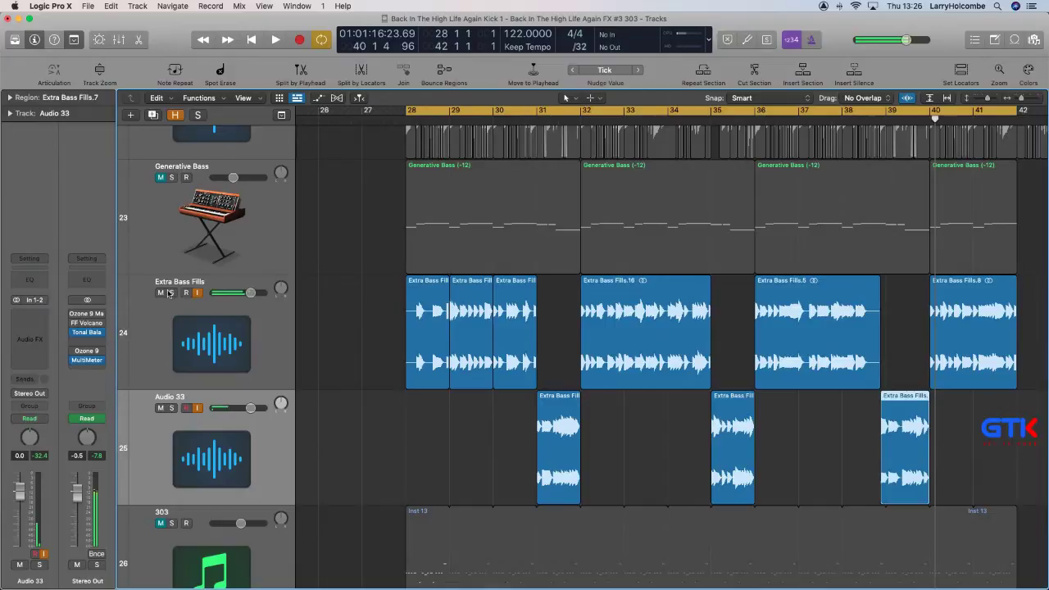
# Mute the Extra Bass Fills track, and move the new fills track directly below Take Me Bass 1 with its input monitoring off.
pyautogui.click(162, 293)
pyautogui.moveTo(192, 406); pyautogui.dragTo(176, 187)
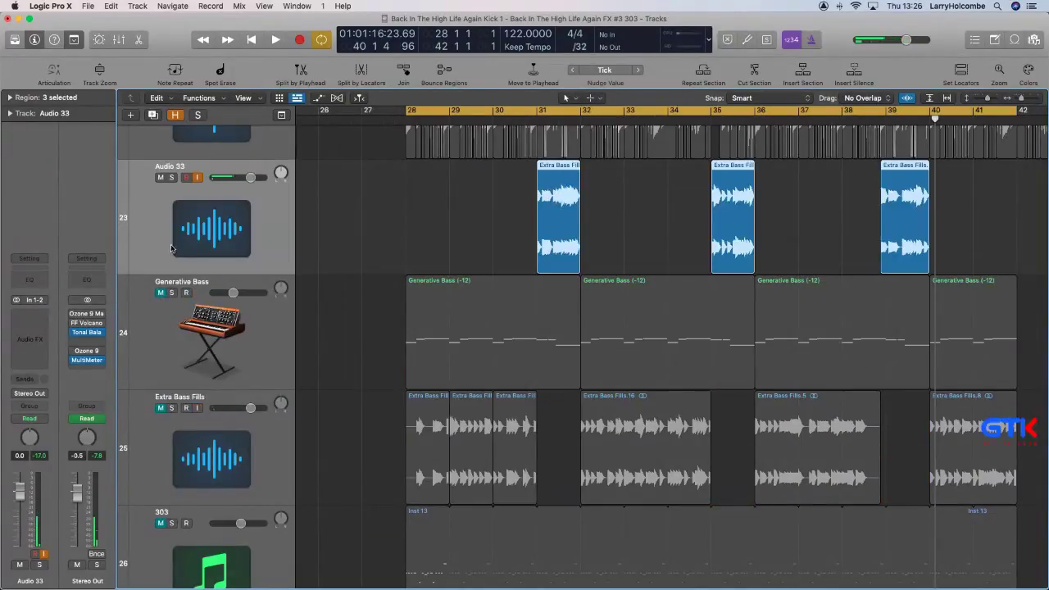
pyautogui.scroll(-5, 181, 289)
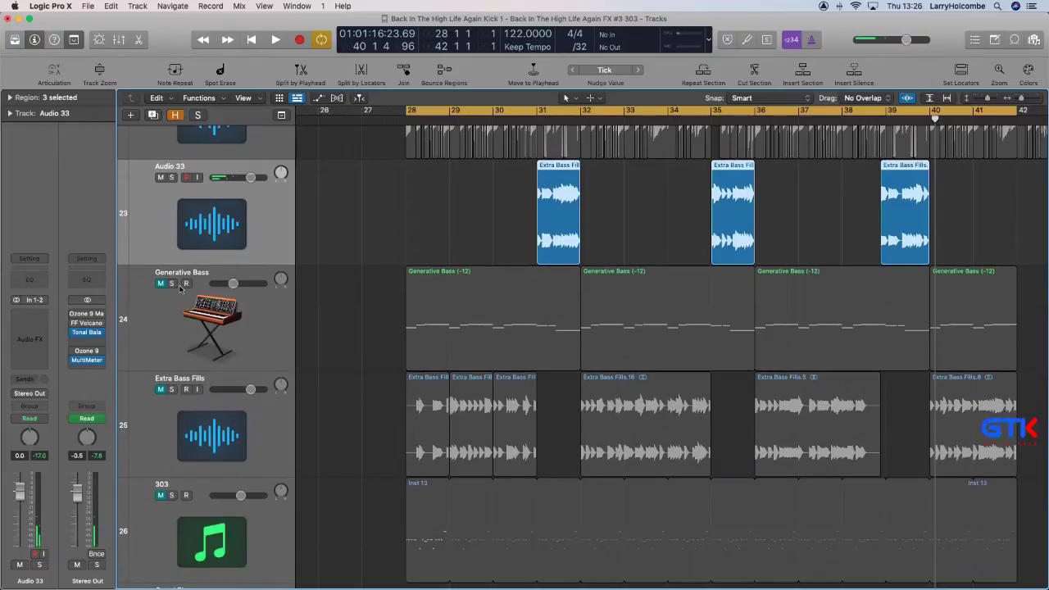
# Mute the Take Me Bass 1 audio from bar 31 to 32, unmute that track and play the cycle from bar 28.
pyautogui.scroll(2, 181, 289)
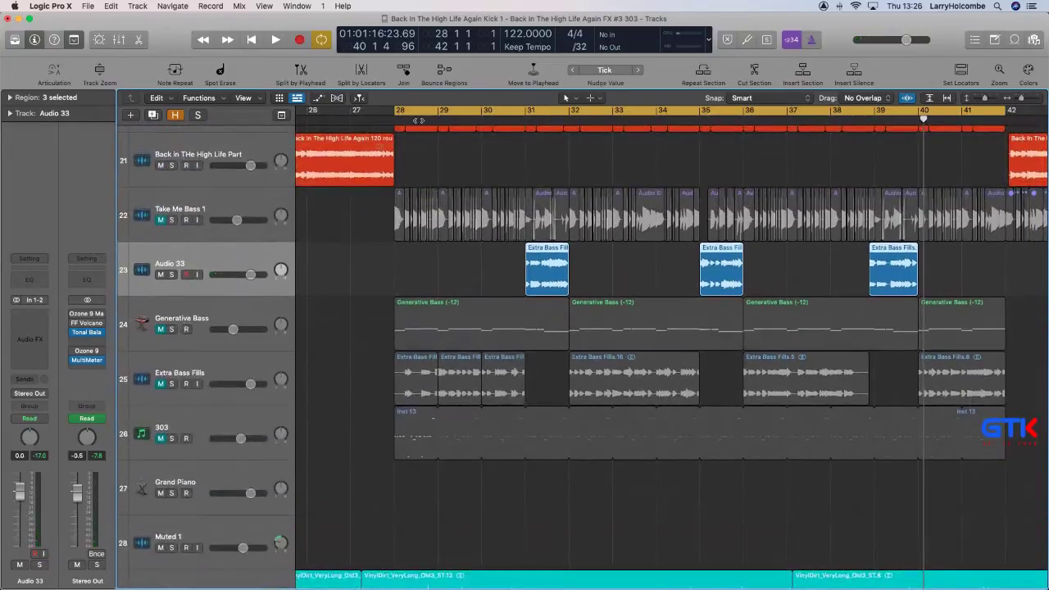
pyautogui.moveTo(447, 142); pyautogui.dragTo(577, 304)
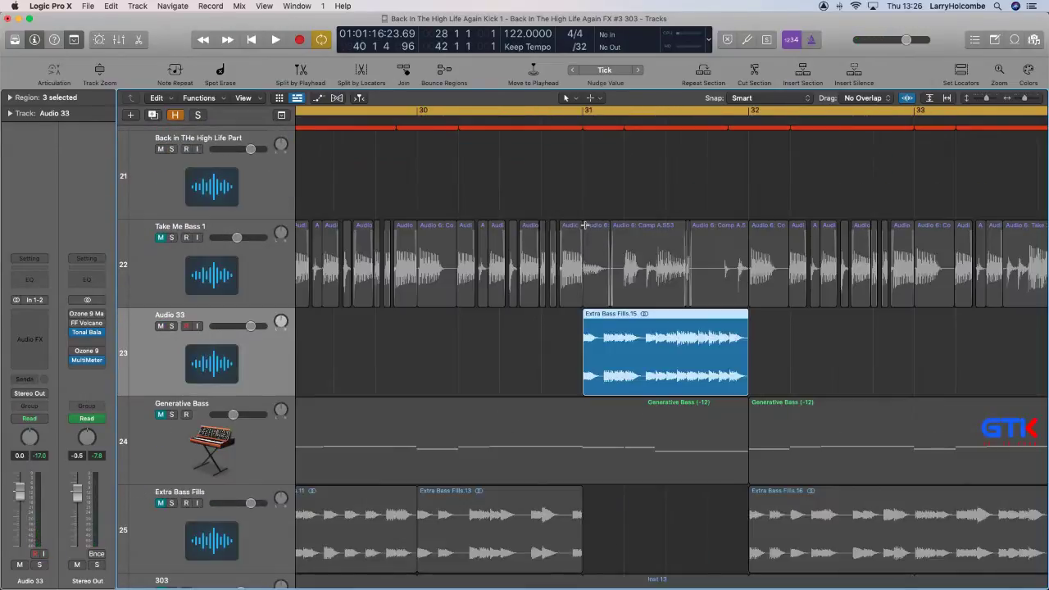
pyautogui.moveTo(585, 221); pyautogui.dragTo(750, 268)
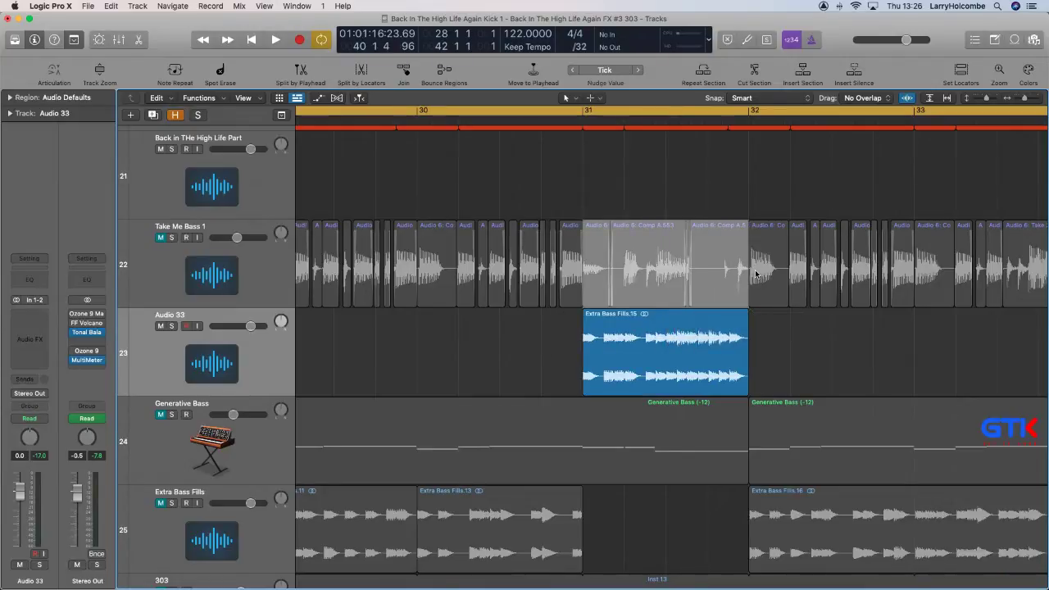
pyautogui.hotkey('ctrl', 'm')
pyautogui.press('z')
pyautogui.click(212, 233)
pyautogui.press('space')
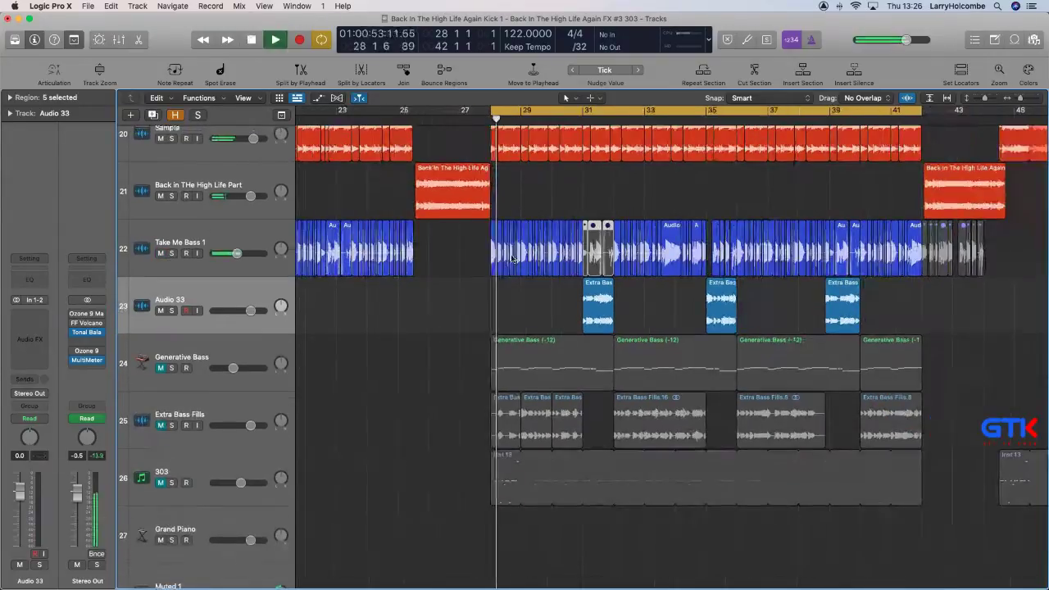
# Mute the Take Me Bass 1 audio from bar 35 to bar 36, above the second fill.
pyautogui.moveTo(547, 183); pyautogui.dragTo(855, 388)
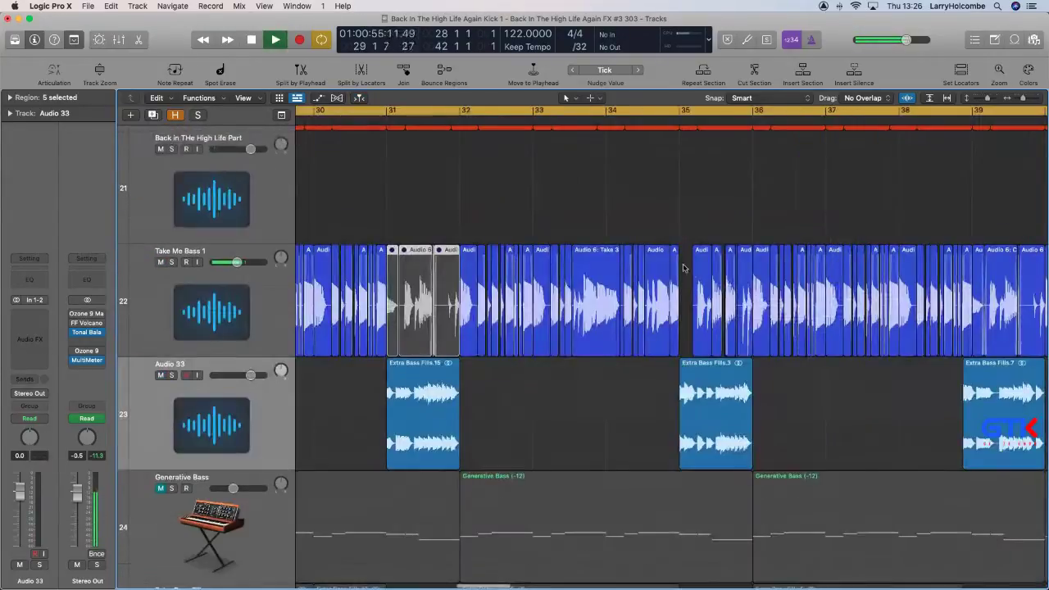
pyautogui.moveTo(679, 250); pyautogui.dragTo(745, 274)
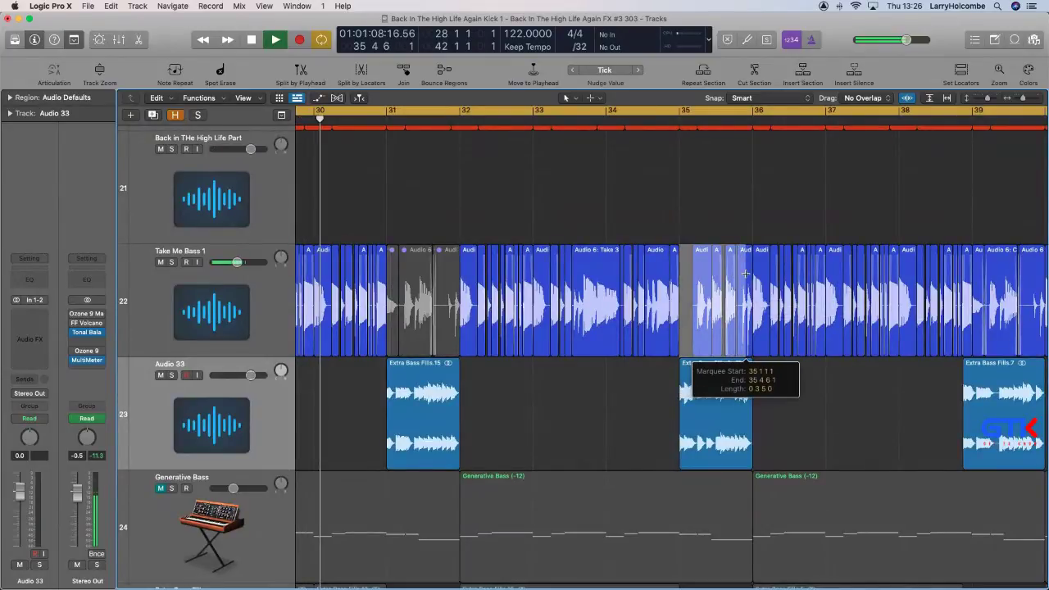
pyautogui.moveTo(745, 274); pyautogui.dragTo(745, 273)
pyautogui.hotkey('ctrl', 'm')
pyautogui.scroll(-2, 693, 271)
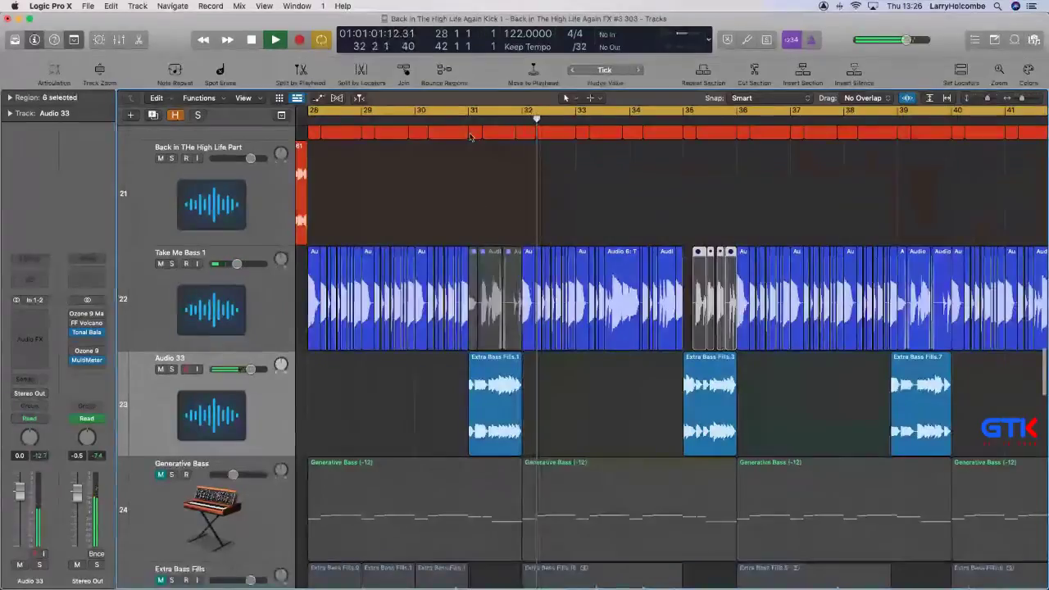
# Mute the Take Me Bass 1 audio from bar 39 to bar 40, above the third fill.
pyautogui.moveTo(440, 122); pyautogui.dragTo(434, 159)
pyautogui.click(415, 174)
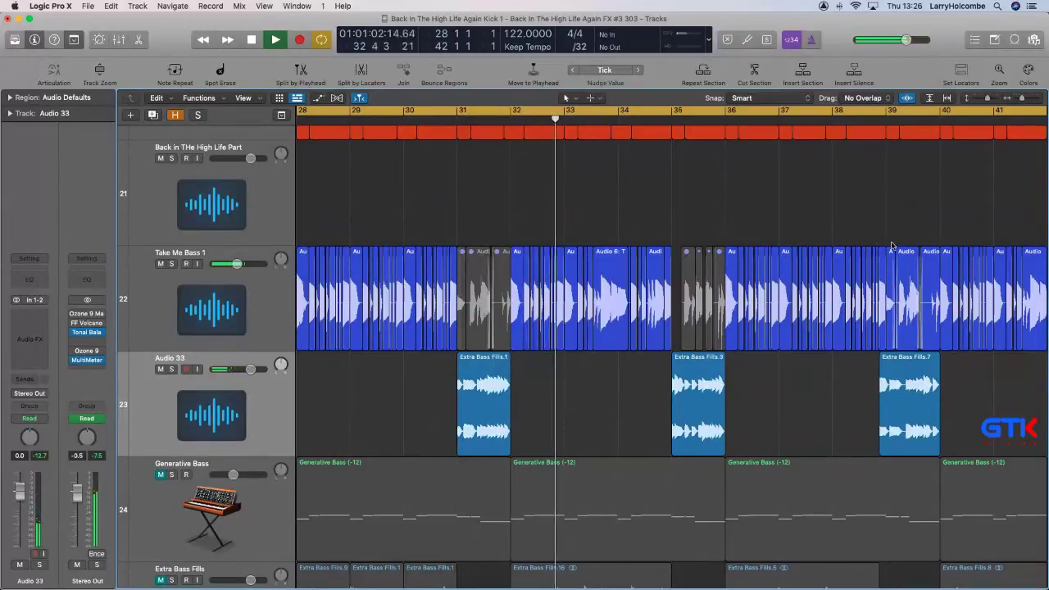
pyautogui.moveTo(885, 230); pyautogui.dragTo(939, 303)
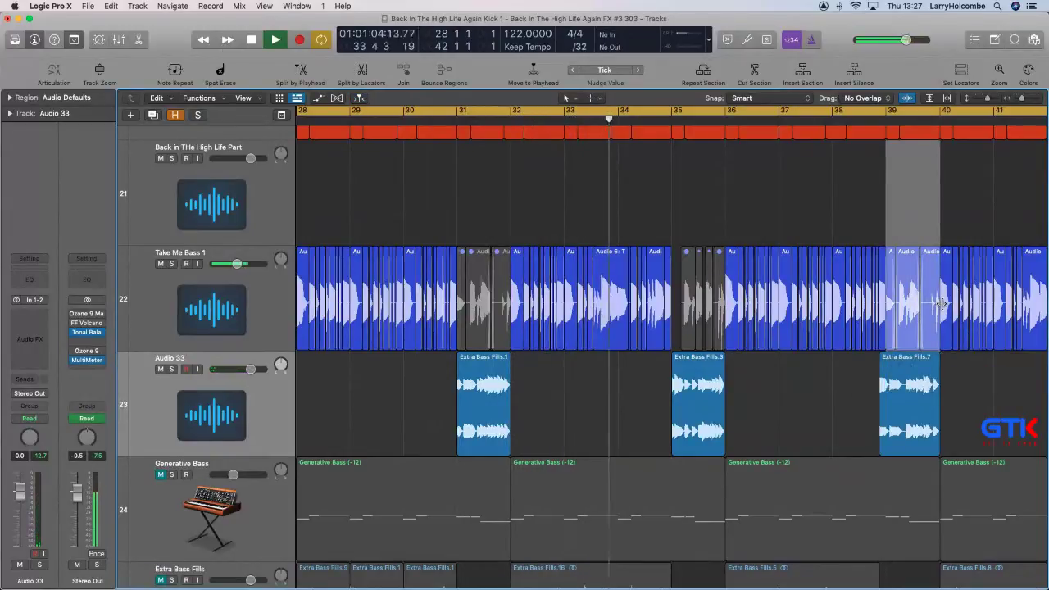
pyautogui.hotkey('ctrl', 'm')
pyautogui.scroll(-3, 732, 231)
pyautogui.click(702, 212)
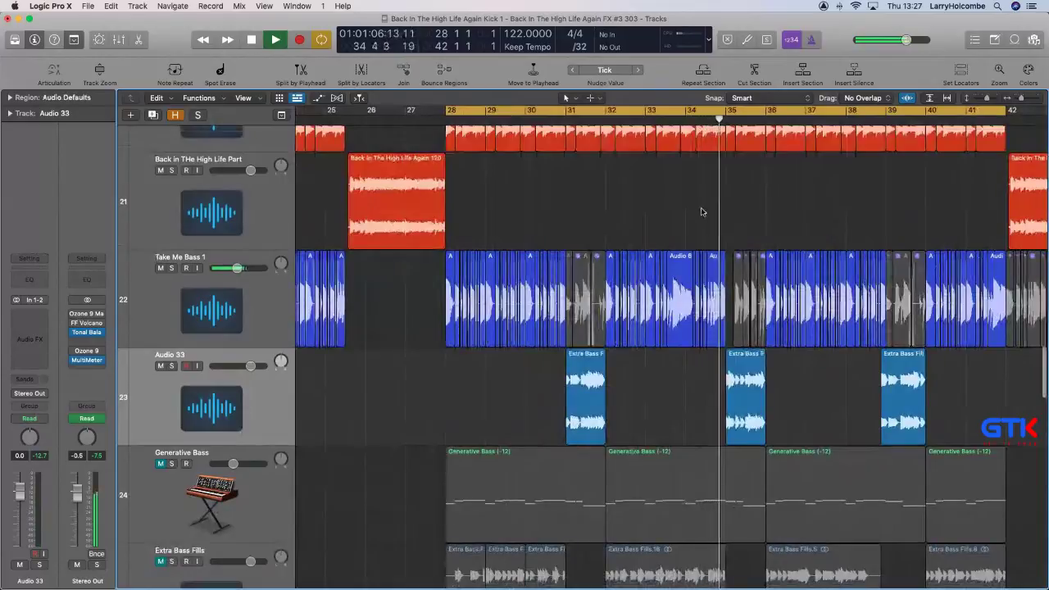
# Listen to the cycled section to check the three Audio 33 fills against the muted Take Me Bass 1 gaps.
pyautogui.press('super+Up')
pyautogui.press('super+Up')
pyautogui.press('super+Up')
pyautogui.press('super+Left')
pyautogui.press('super+Left')
pyautogui.press('super+Left')
pyautogui.press('super+Left')
pyautogui.press('super+Left')
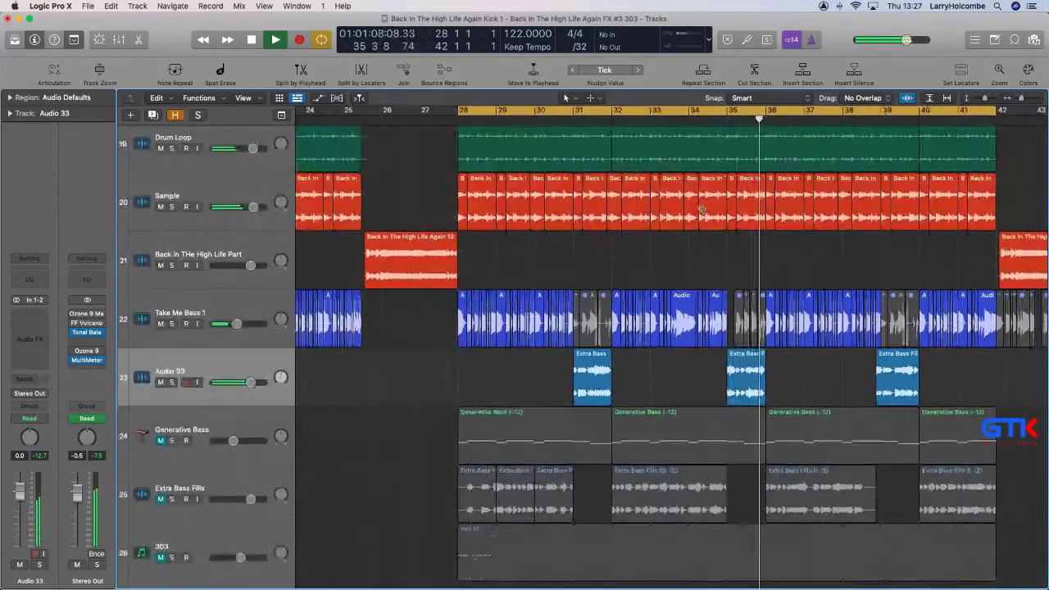
pyautogui.press('super+Up')
pyautogui.press('super+Up')
pyautogui.scroll(-1, 503, 231)
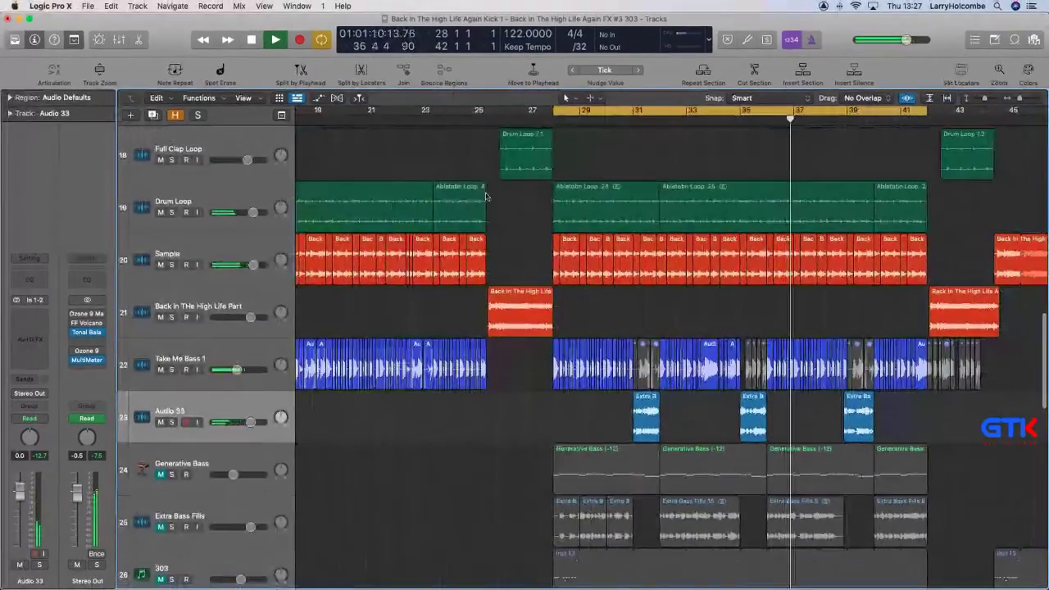
pyautogui.click(645, 406)
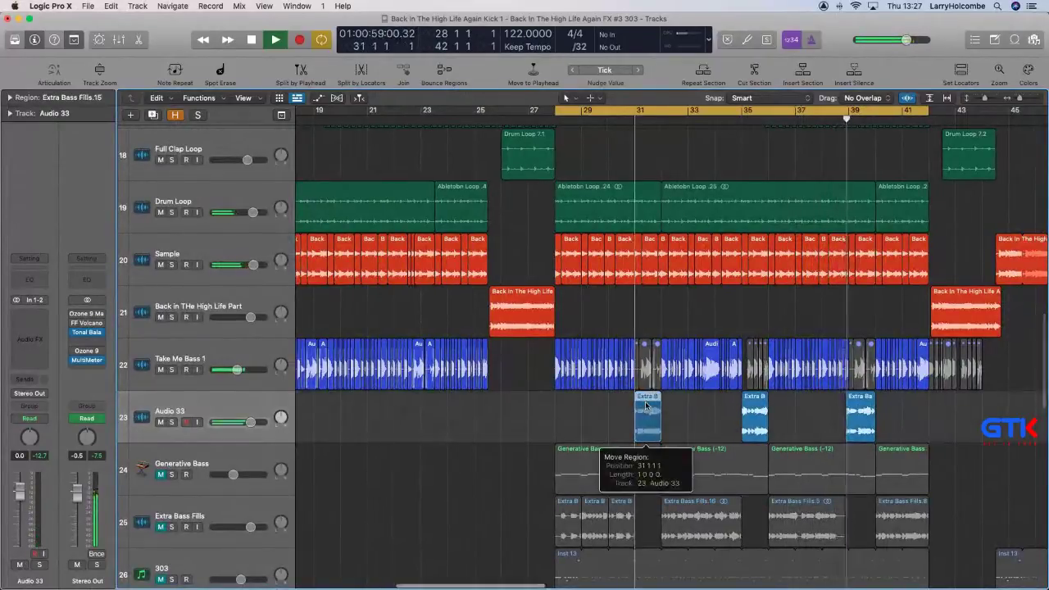
pyautogui.press('super+z')
pyautogui.click(592, 405)
pyautogui.moveTo(645, 406); pyautogui.dragTo(755, 418)
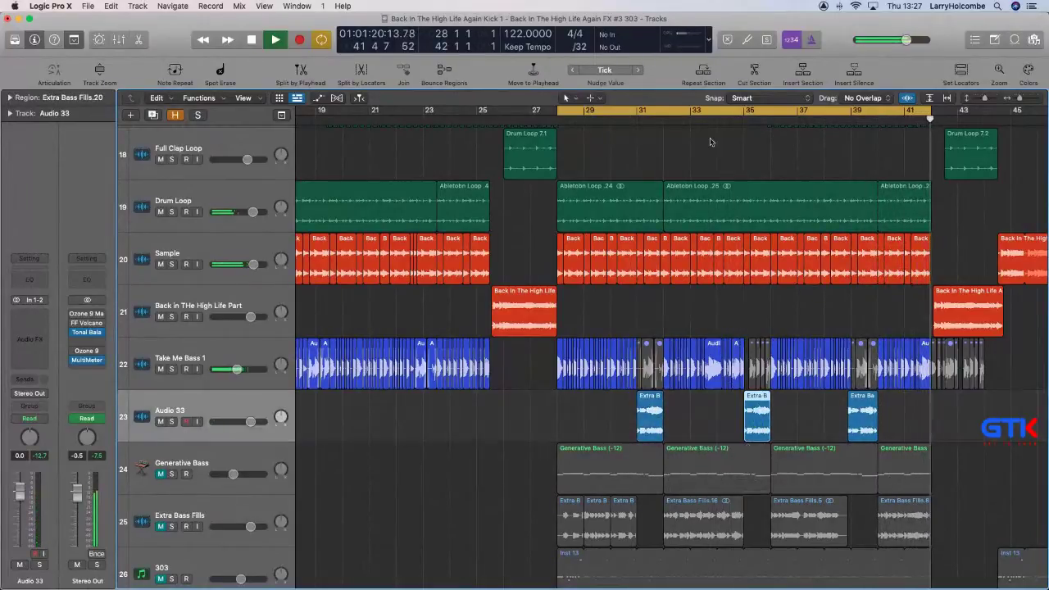
pyautogui.click(679, 118)
pyautogui.press('super+Left')
pyautogui.press('super+Left')
pyautogui.press('super+Left')
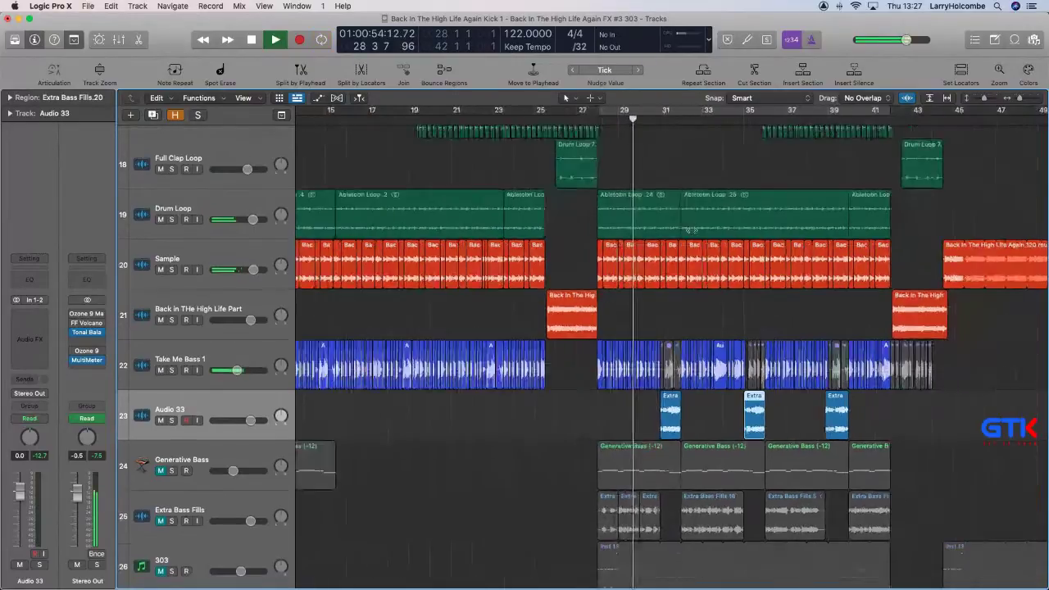
# Stop playback, move the Extra Bass Fills track directly below Audio 33 and unmute it.
pyautogui.press('super+Up')
pyautogui.moveTo(544, 256); pyautogui.dragTo(972, 553)
pyautogui.press('space')
pyautogui.moveTo(238, 469); pyautogui.dragTo(238, 410)
pyautogui.click(508, 368)
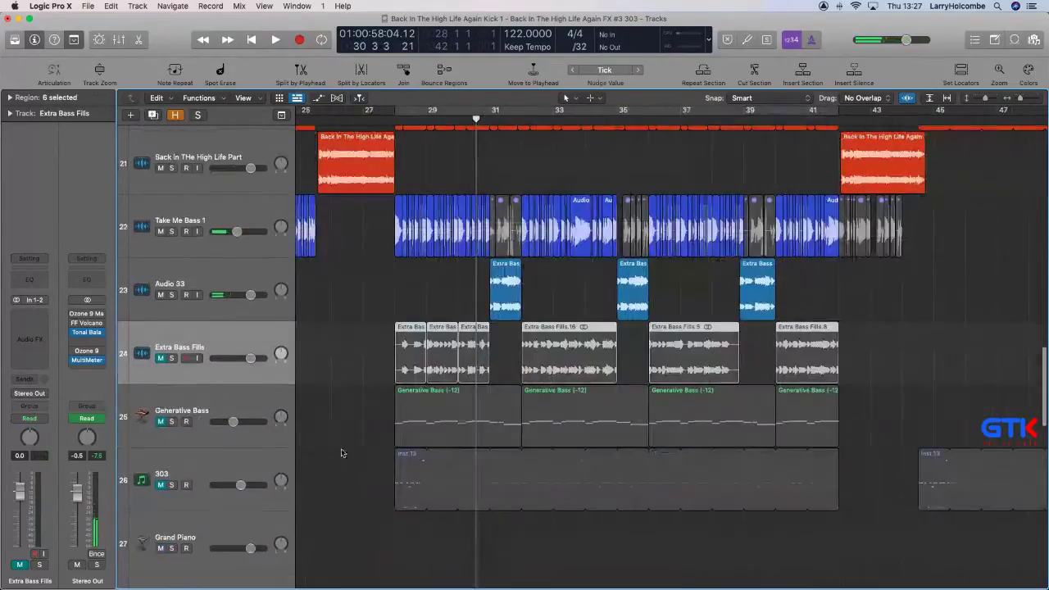
pyautogui.click(160, 359)
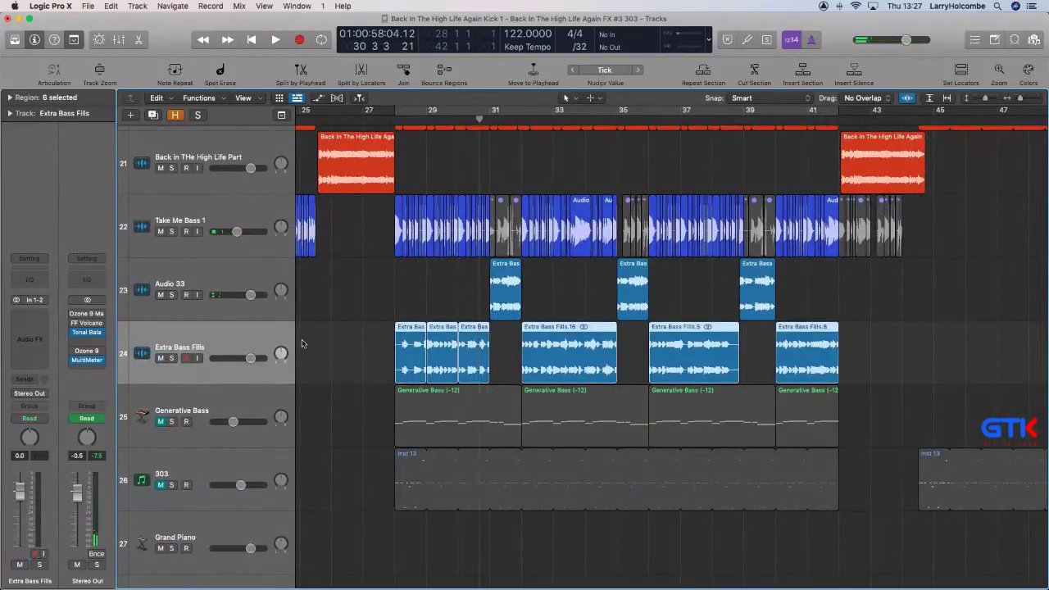
# Play the section with Extra Bass Fills audible and shorten the cycle to bars 28 to 30.
pyautogui.hscroll(-1, 302, 343)
pyautogui.press('space')
pyautogui.click(430, 110)
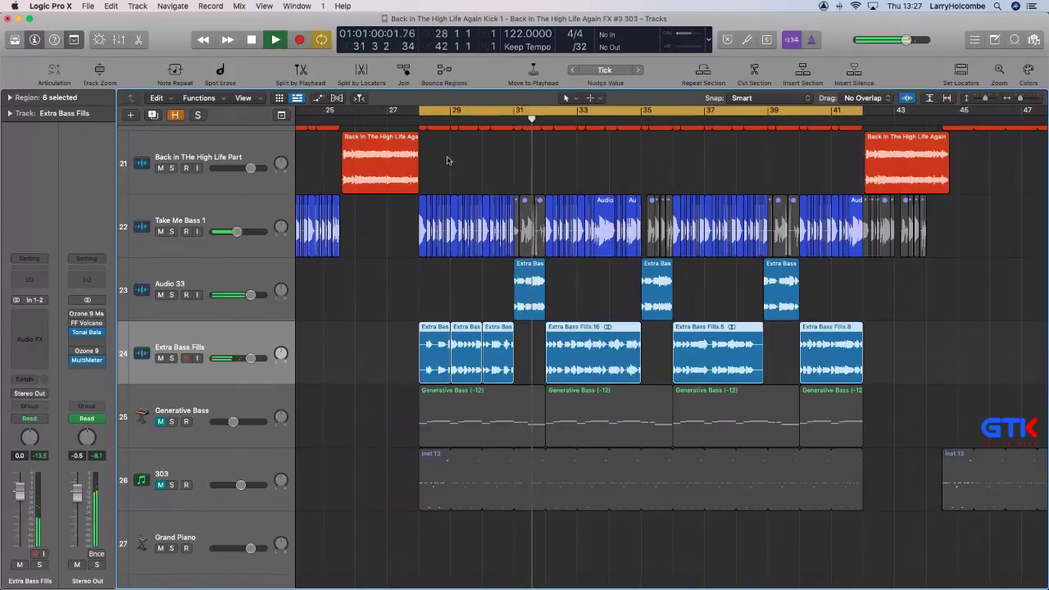
pyautogui.moveTo(379, 179); pyautogui.dragTo(610, 442)
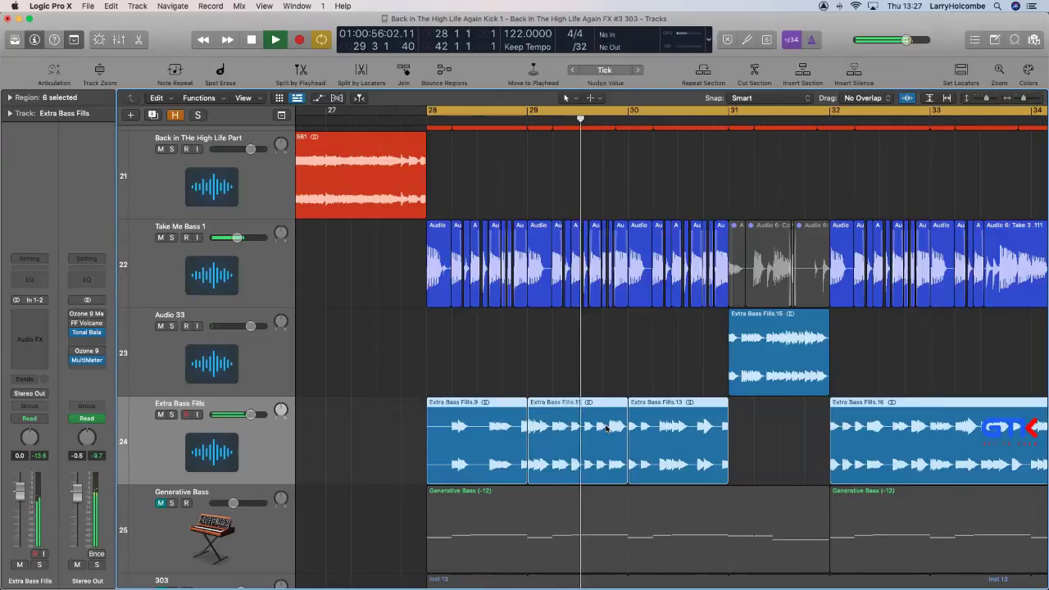
pyautogui.press('space')
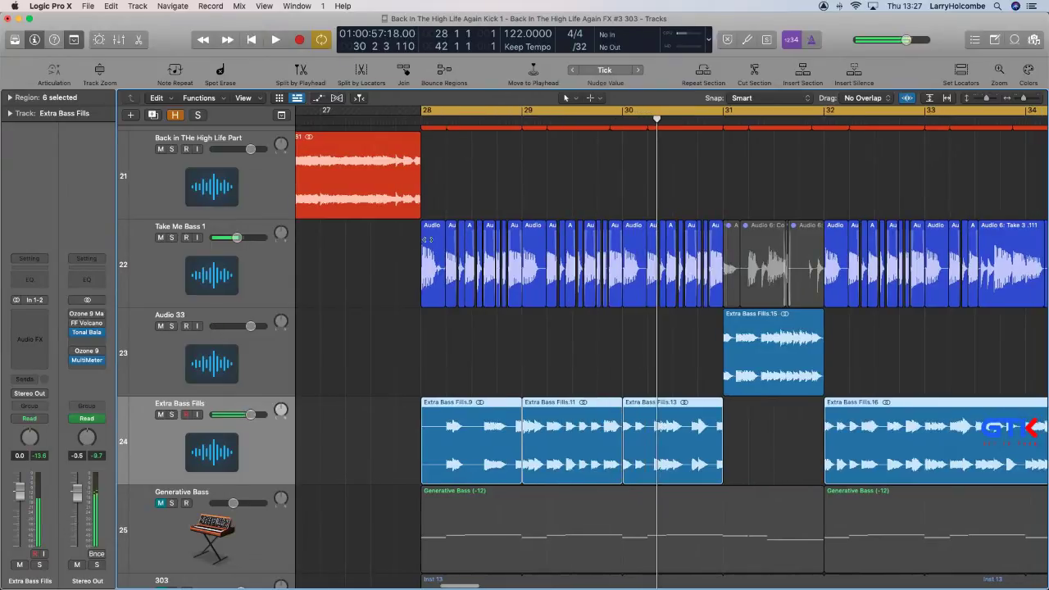
pyautogui.doubleClick(427, 111)
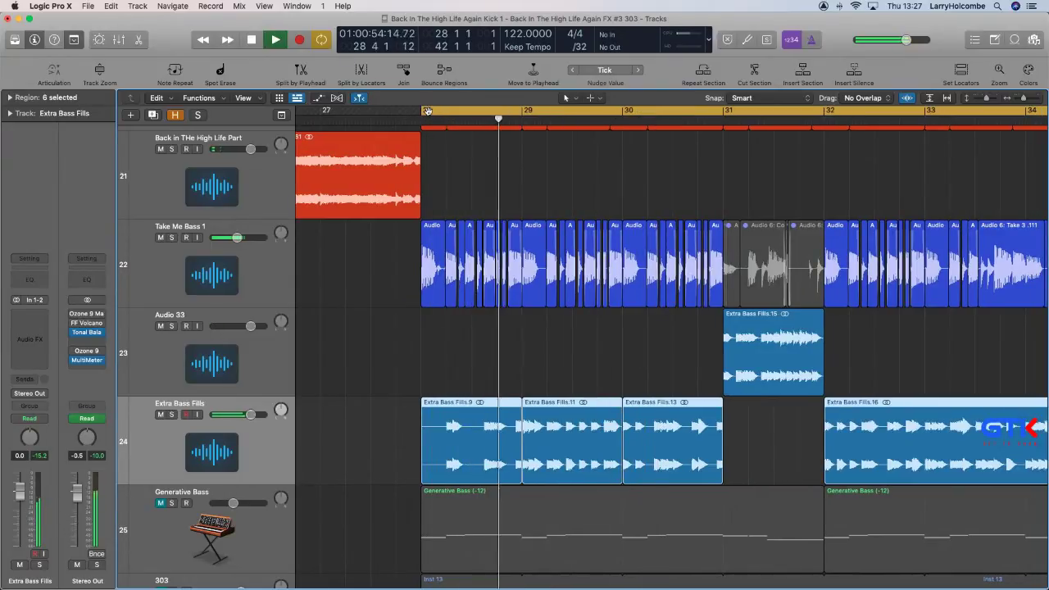
pyautogui.moveTo(427, 111); pyautogui.dragTo(618, 150)
pyautogui.press('space')
pyautogui.press('space')
pyautogui.click(502, 352)
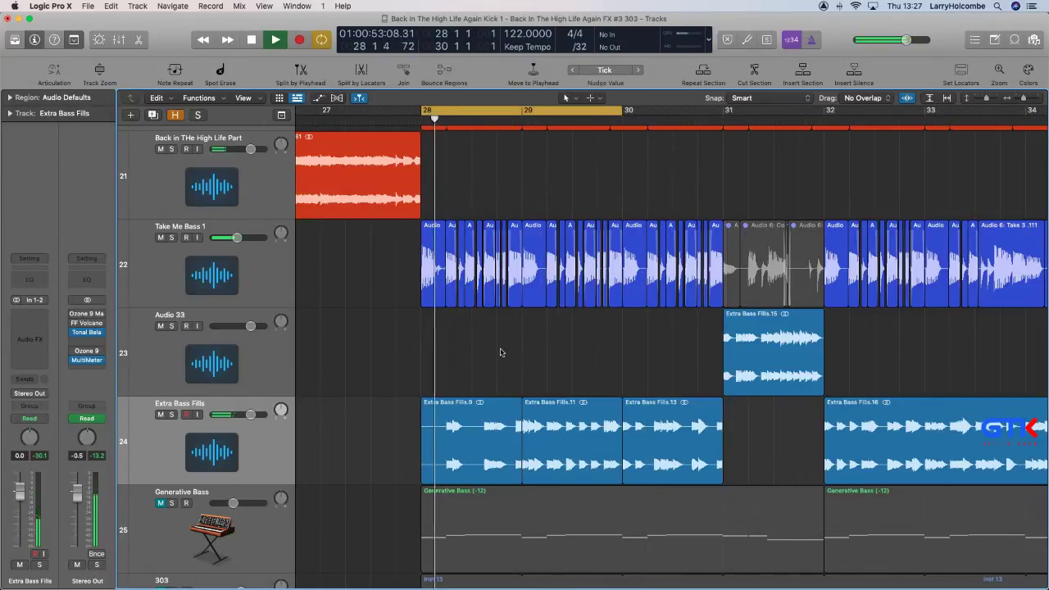
# Insert a stereo FF Pro-Q 3 on Extra Bass Fills with a 12 dB/oct low cut at about 96 Hz.
pyautogui.click(33, 328)
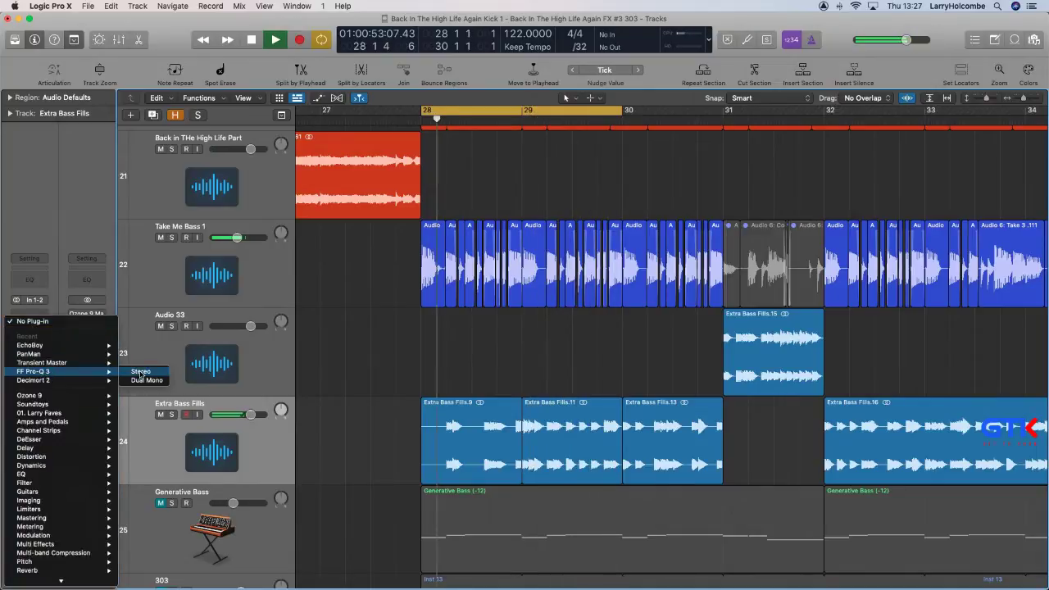
pyautogui.click(167, 331)
pyautogui.moveTo(388, 396); pyautogui.dragTo(564, 398)
pyautogui.moveTo(562, 196); pyautogui.dragTo(493, 97)
pyautogui.moveTo(499, 299); pyautogui.dragTo(487, 302)
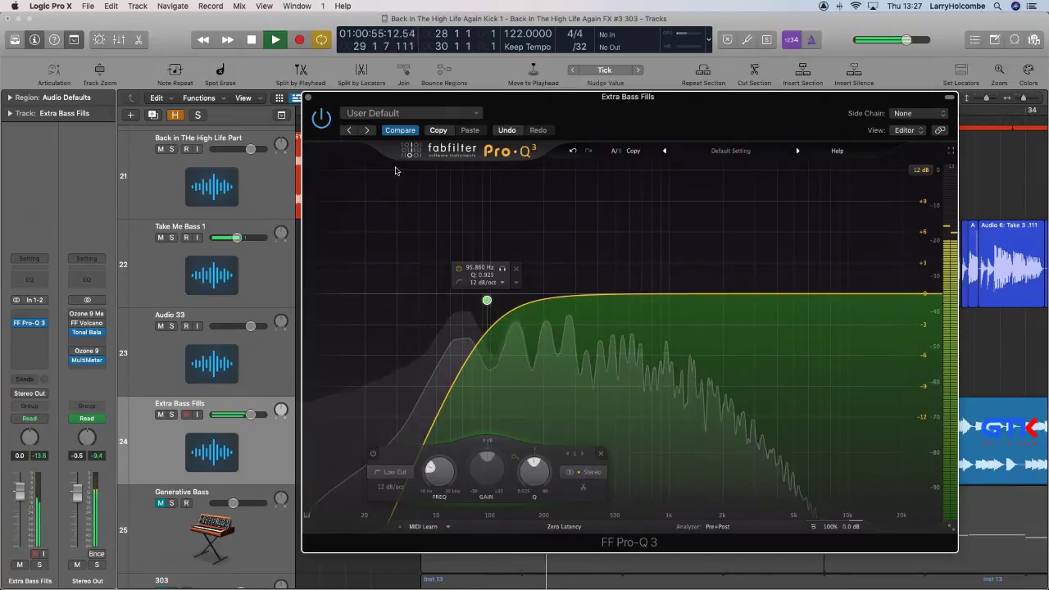
pyautogui.click(307, 97)
# Listen to the filtered Extra Bass Fills against the other tracks across the wider arrangement.
pyautogui.scroll(5, 486, 164)
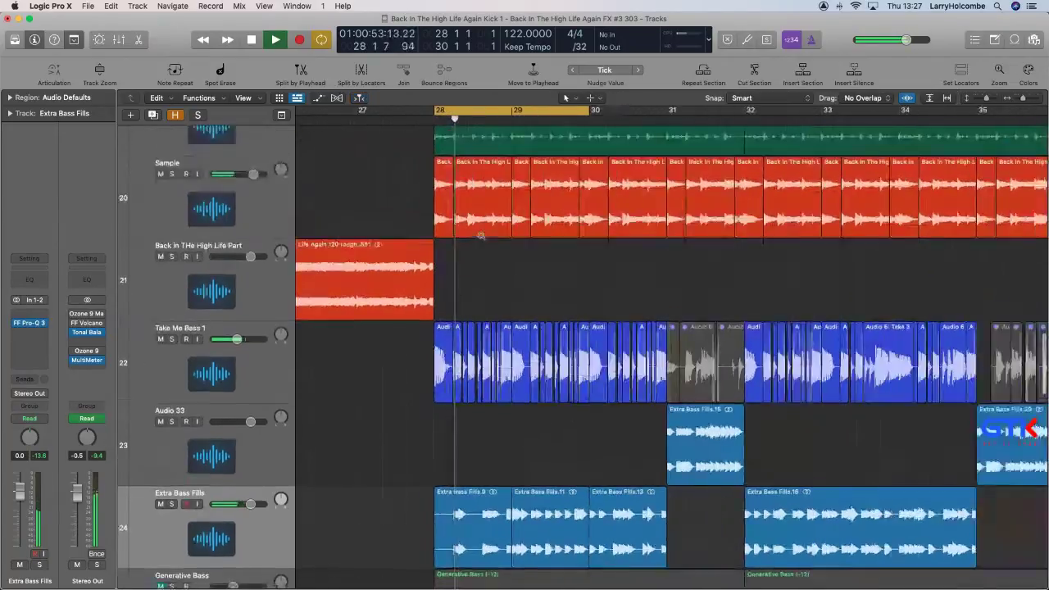
pyautogui.press('super+Left')
pyautogui.press('super+Left')
pyautogui.press('super+Left')
pyautogui.press('super+Left')
pyautogui.press('super+Left')
pyautogui.press('super+Left')
pyautogui.press('super+Left')
pyautogui.press('super+Left')
pyautogui.press('super+Up')
pyautogui.press('super+Up')
pyautogui.press('super+Up')
pyautogui.press('super+Up')
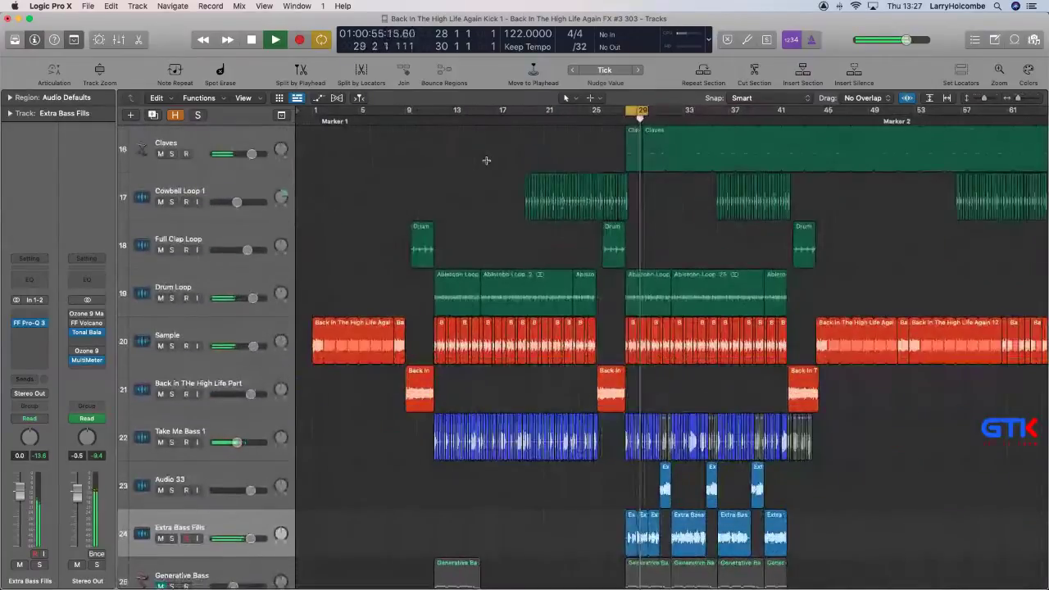
pyautogui.scroll(-5, 487, 160)
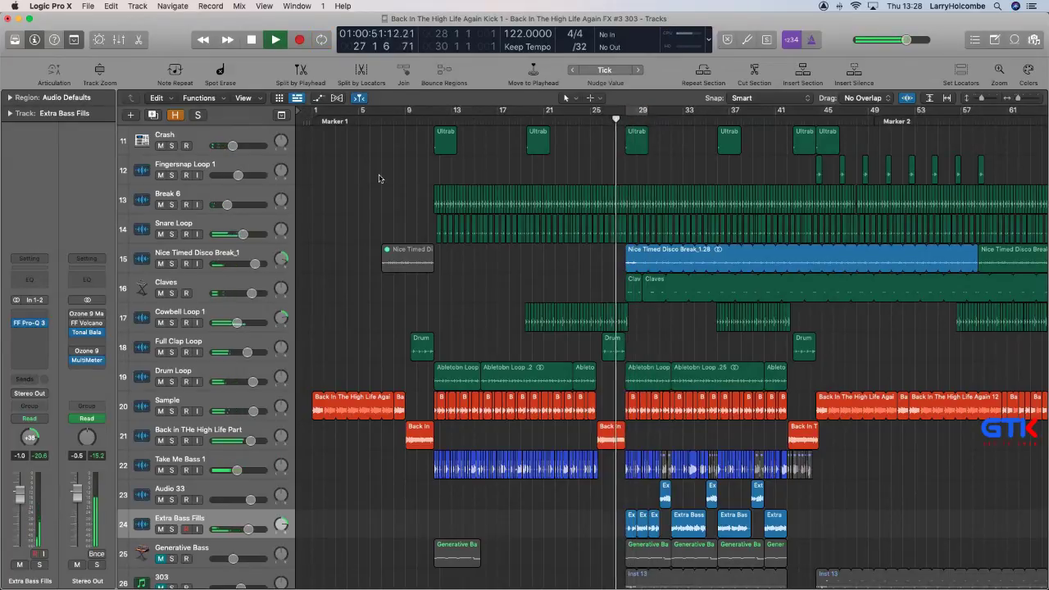
pyautogui.press('super+Up')
pyautogui.press('super+Up')
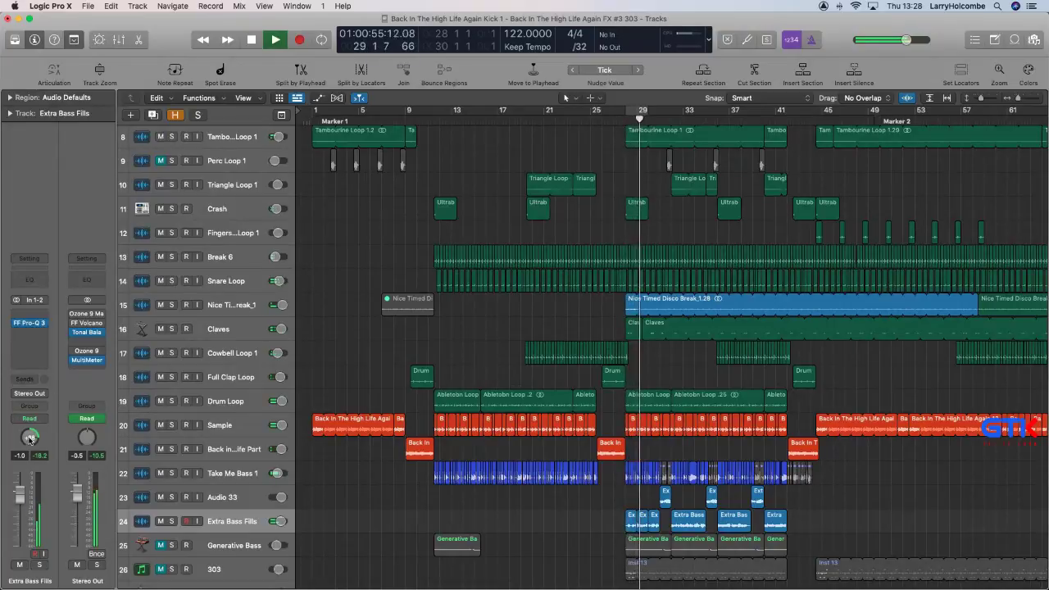
# Insert a stereo Soundtoys PhaseMistress after the EQ on Extra Bass Fills and load its Disco Phaser preset.
pyautogui.click(40, 343)
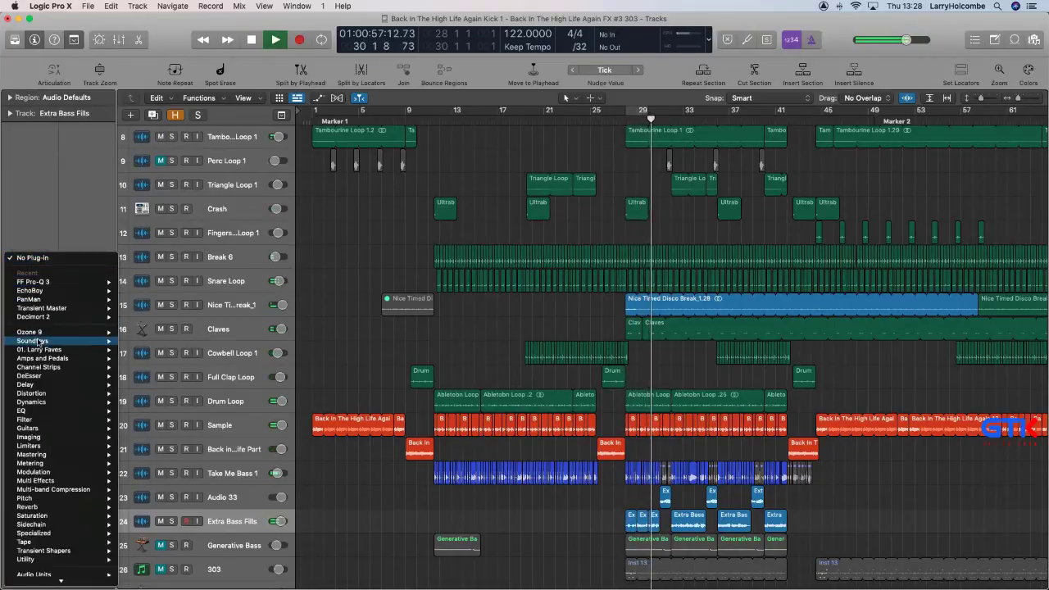
pyautogui.moveTo(37, 340)
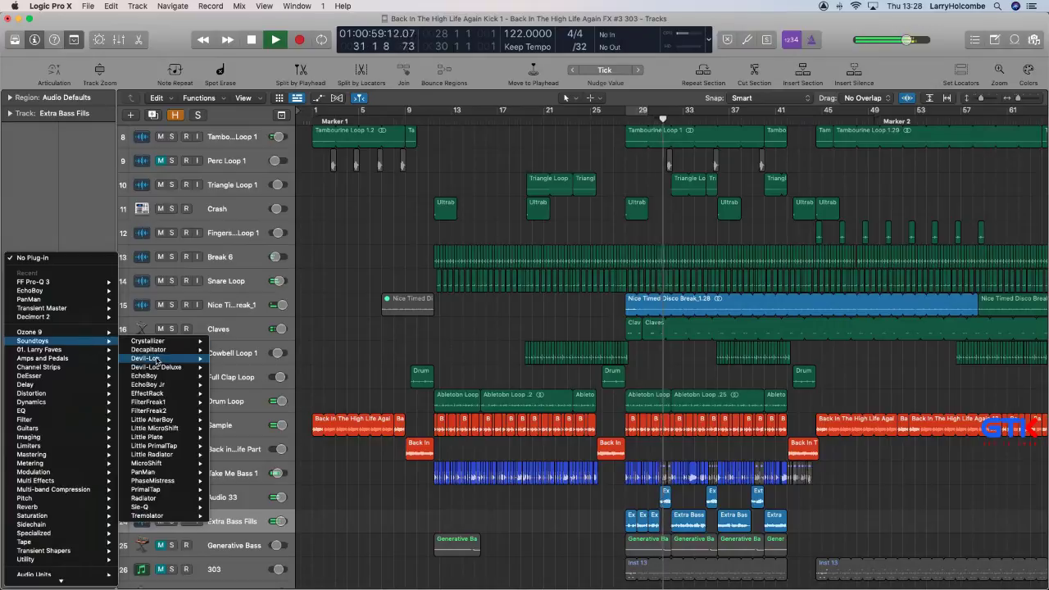
pyautogui.moveTo(167, 460)
pyautogui.moveTo(174, 487)
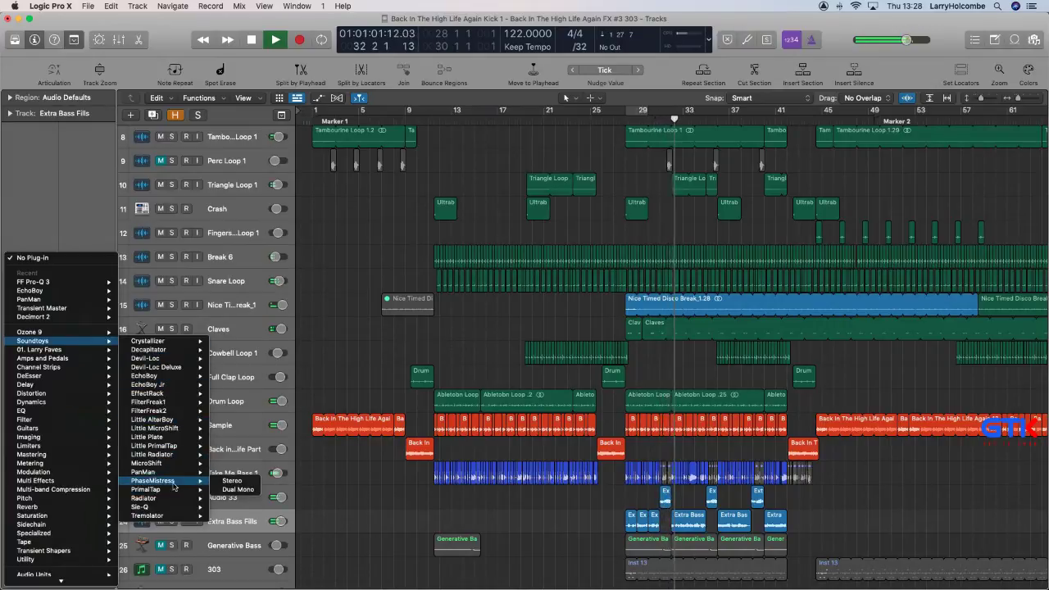
pyautogui.click(219, 482)
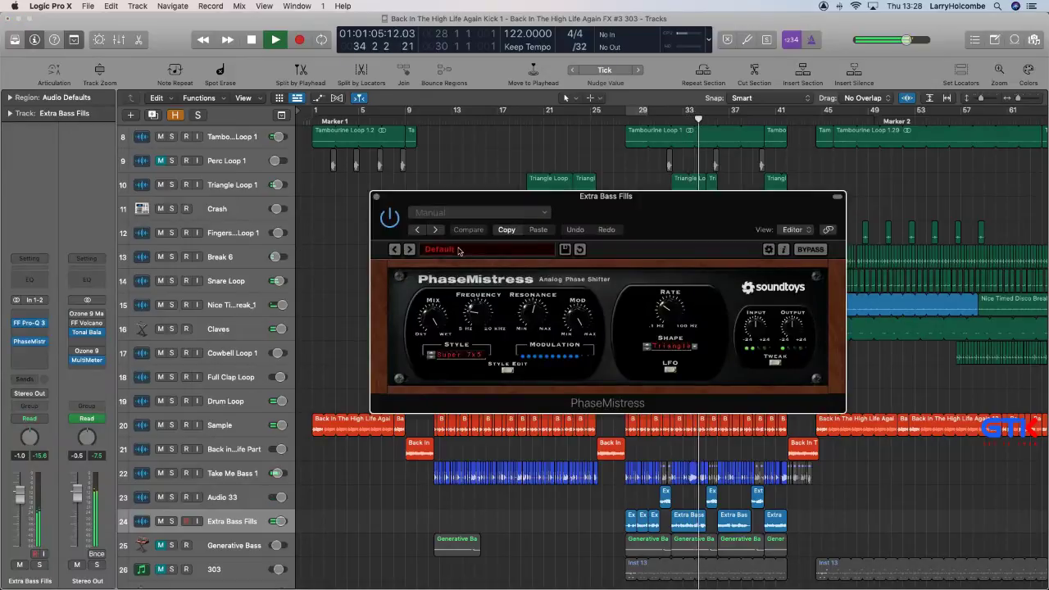
pyautogui.click(459, 251)
pyautogui.moveTo(460, 271)
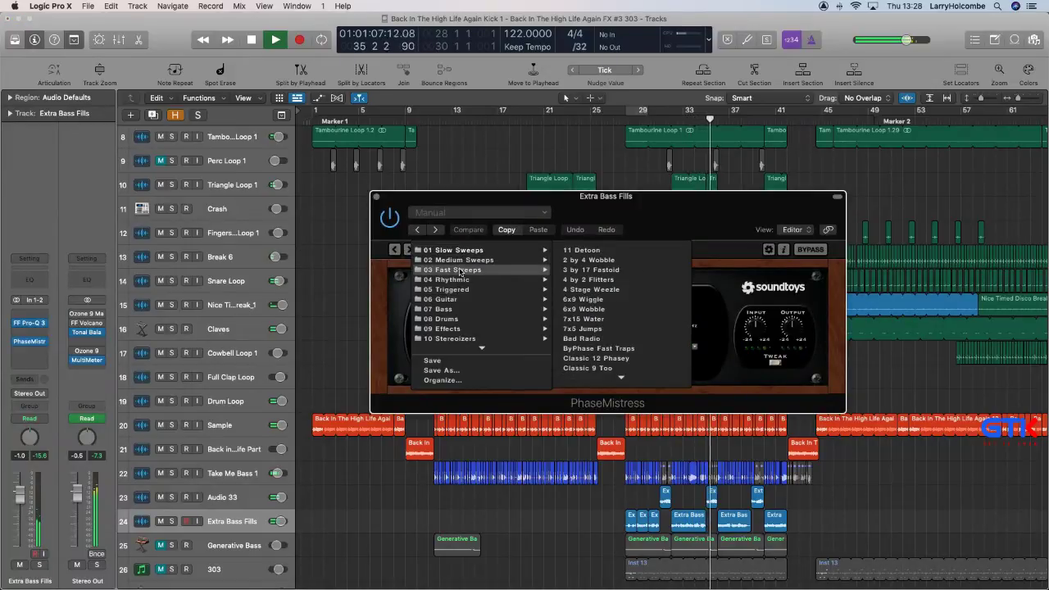
pyautogui.moveTo(458, 321)
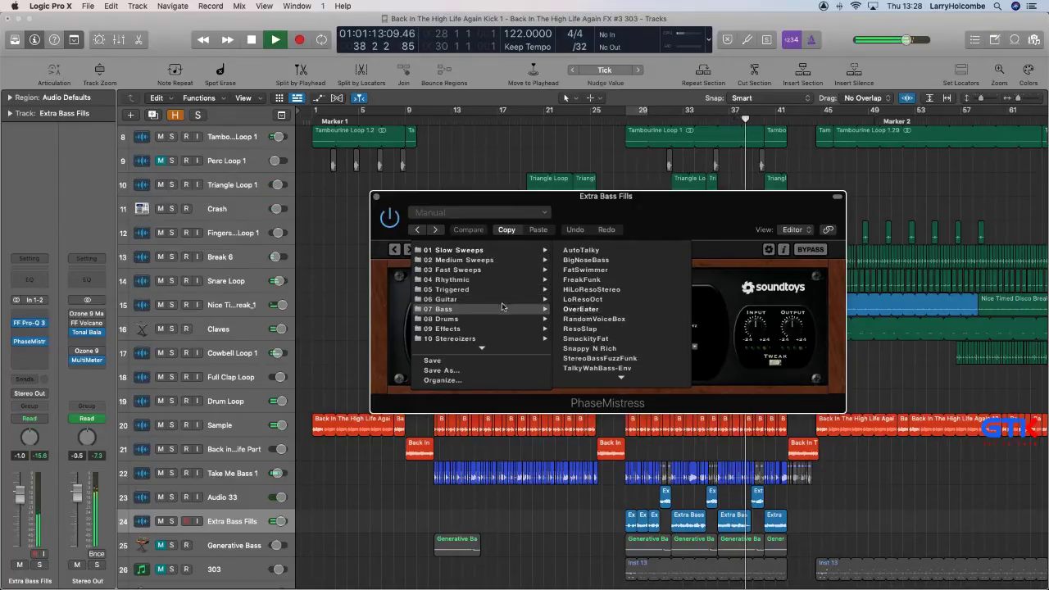
pyautogui.moveTo(517, 303)
pyautogui.click(584, 309)
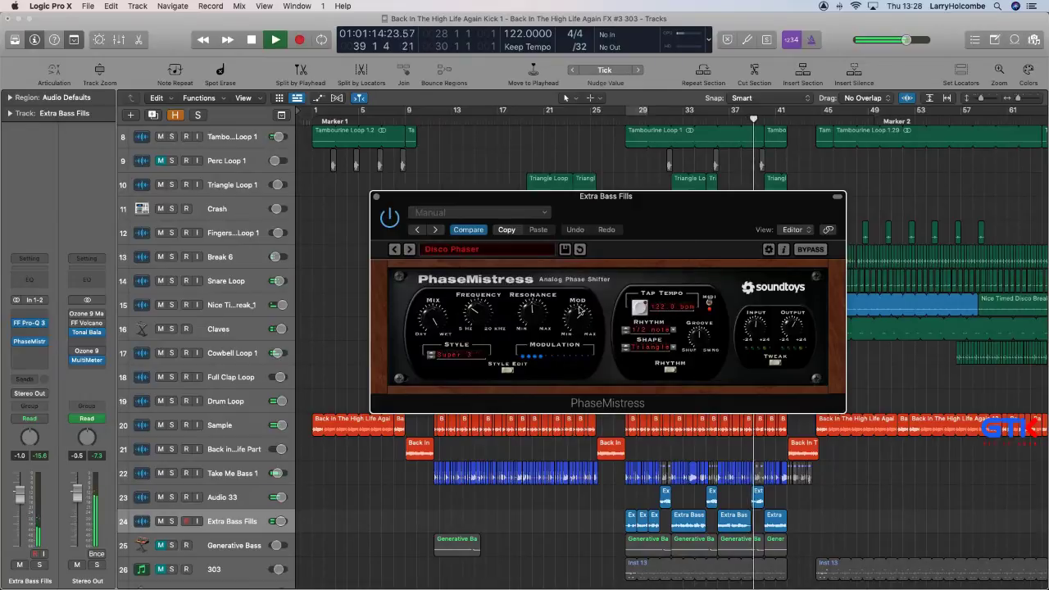
pyautogui.click(375, 198)
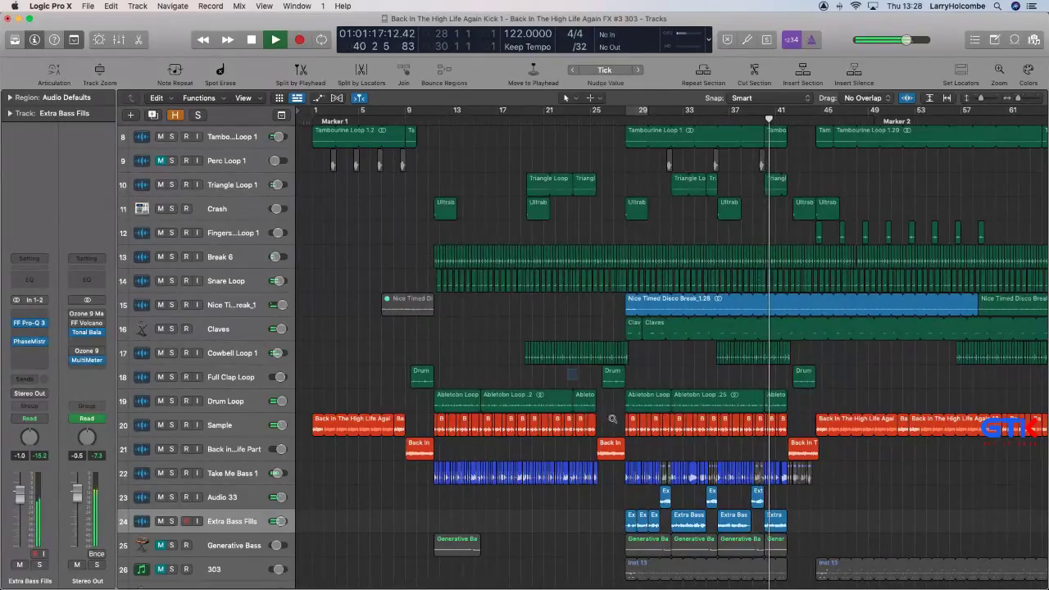
# Move the bar 31 fill from Audio 33 down onto the Extra Bass Fills track, keeping its timing.
pyautogui.keyDown('ctrl'); pyautogui.keyDown('alt'); pyautogui.click(578, 381); pyautogui.keyUp('alt'); pyautogui.keyUp('ctrl')
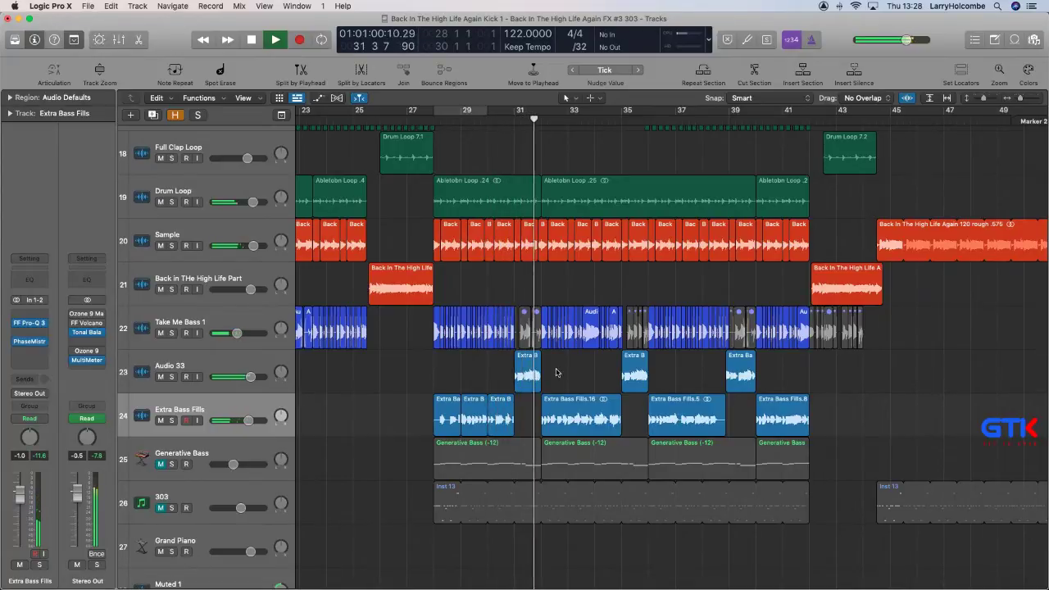
pyautogui.click(521, 372)
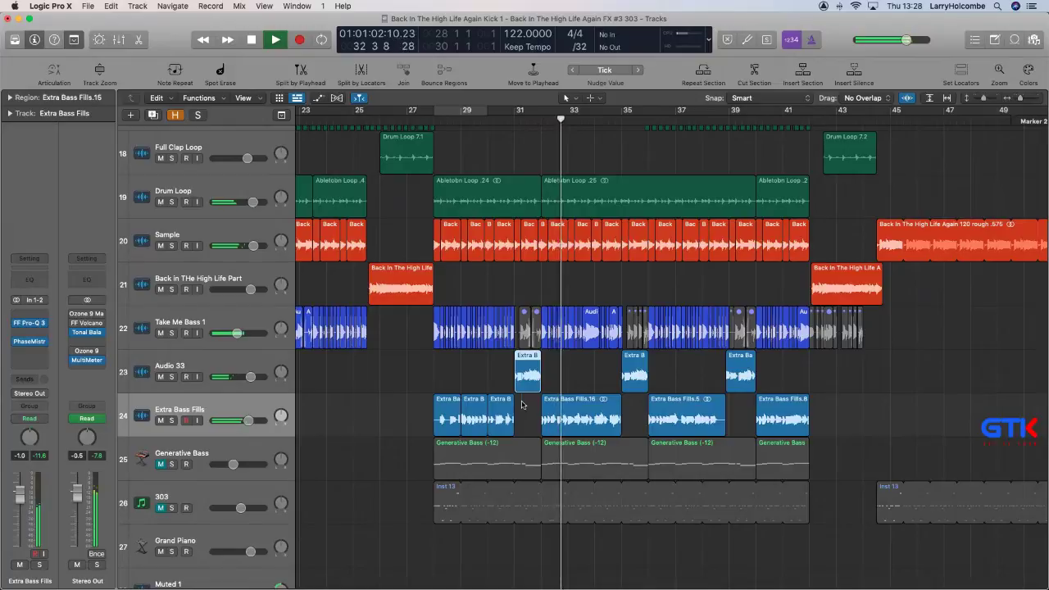
pyautogui.moveTo(528, 371); pyautogui.dragTo(528, 416)
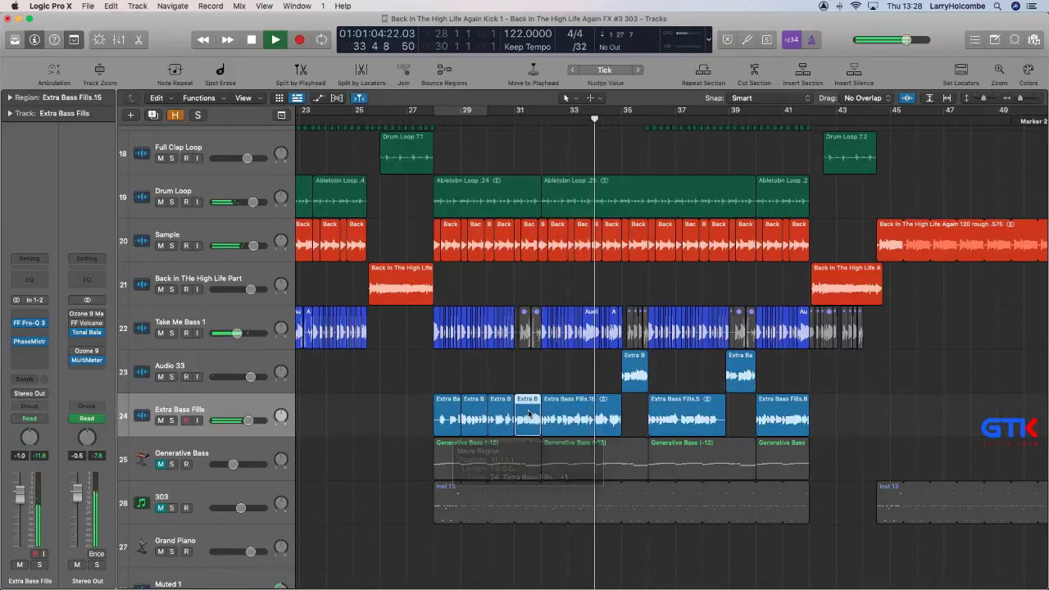
# Move the two remaining fills at bars 35 and 39 from Audio 33 down onto Extra Bass Fills, keeping their timing.
pyautogui.click(272, 361)
pyautogui.click(635, 373)
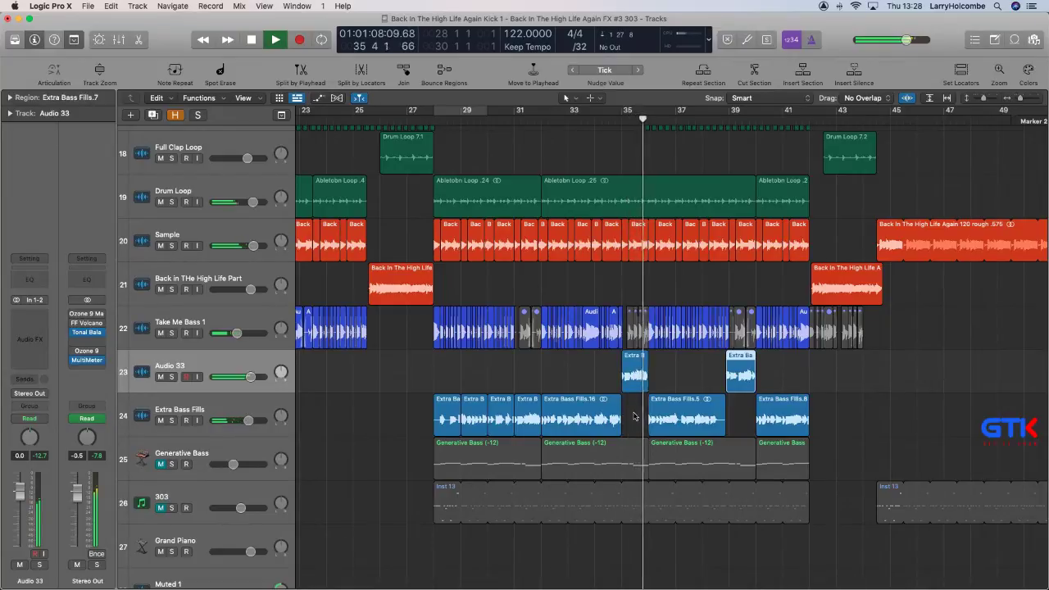
pyautogui.moveTo(637, 373); pyautogui.dragTo(732, 377)
pyautogui.press('super+z')
pyautogui.moveTo(536, 367); pyautogui.dragTo(774, 376)
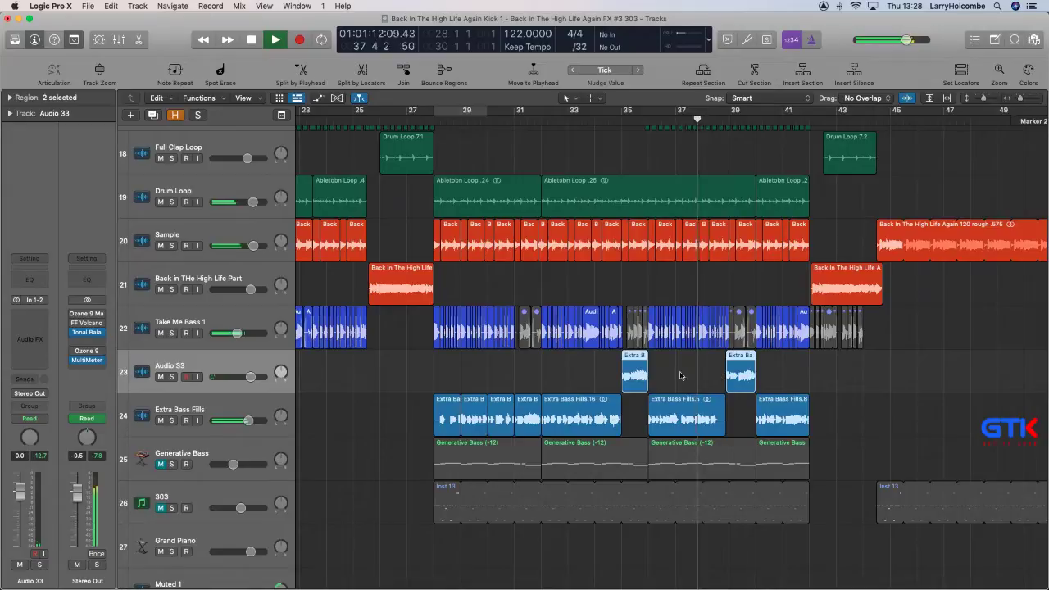
pyautogui.moveTo(633, 369); pyautogui.dragTo(634, 412)
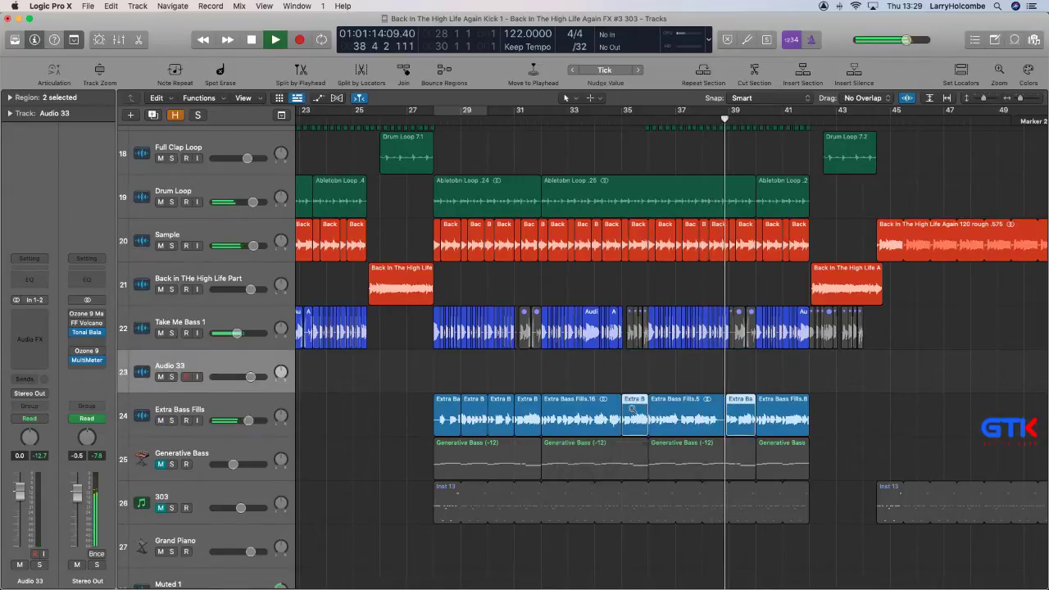
# Play the arrangement from bar 27 and audition Extra Bass Fills with its PhaseMistress effect.
pyautogui.scroll(-3, 632, 409)
pyautogui.scroll(-6, 632, 408)
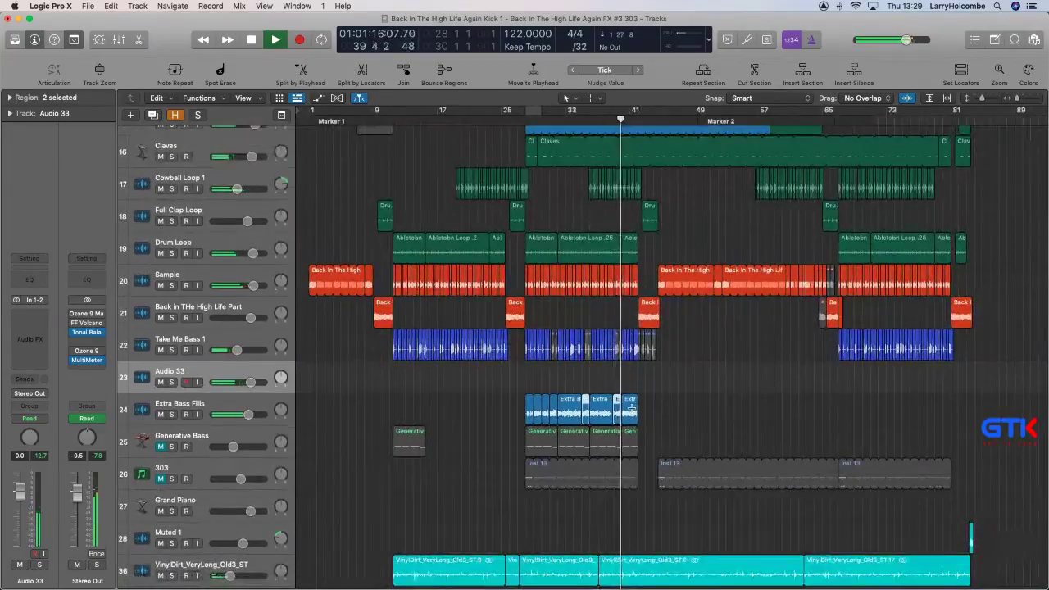
pyautogui.scroll(-1, 632, 408)
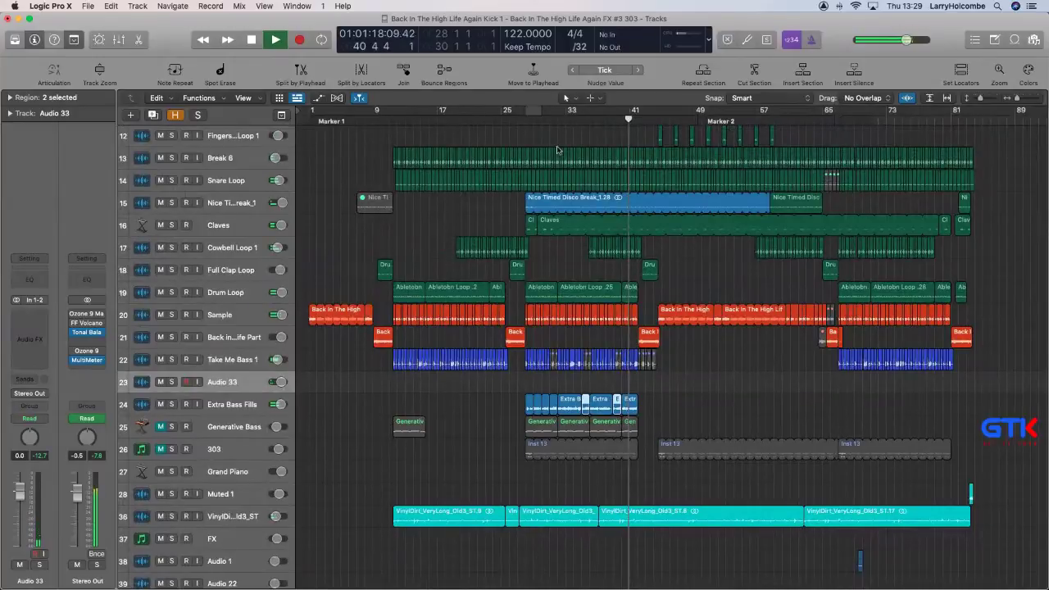
pyautogui.click(517, 118)
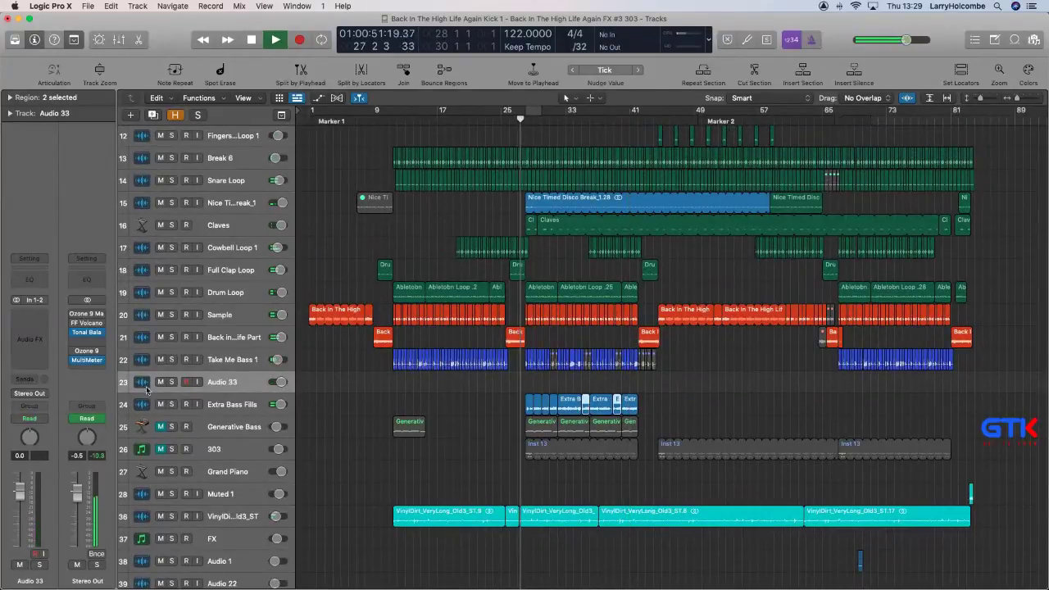
pyautogui.click(232, 404)
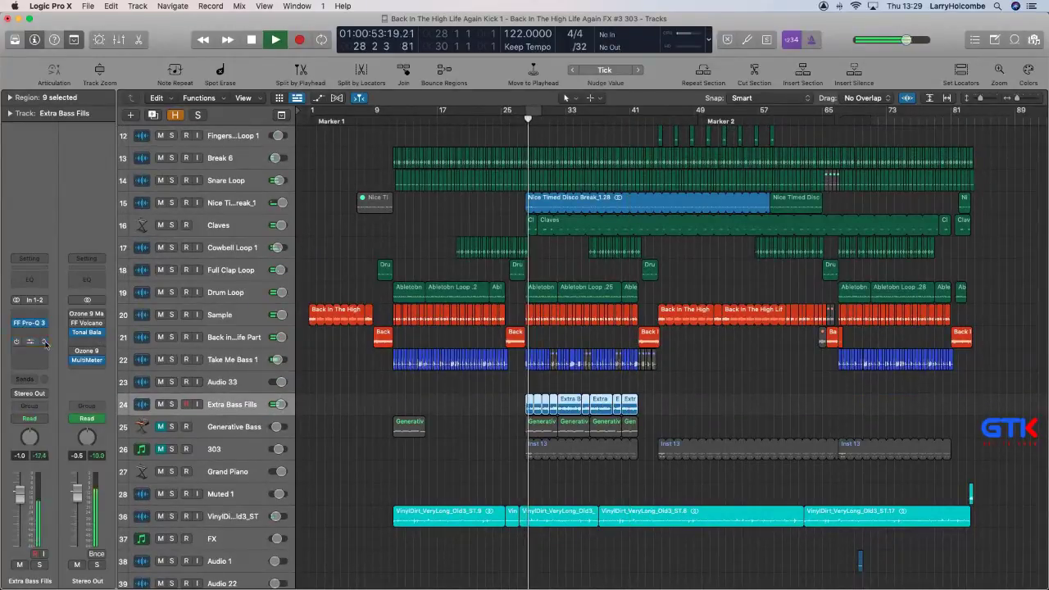
pyautogui.click(330, 239)
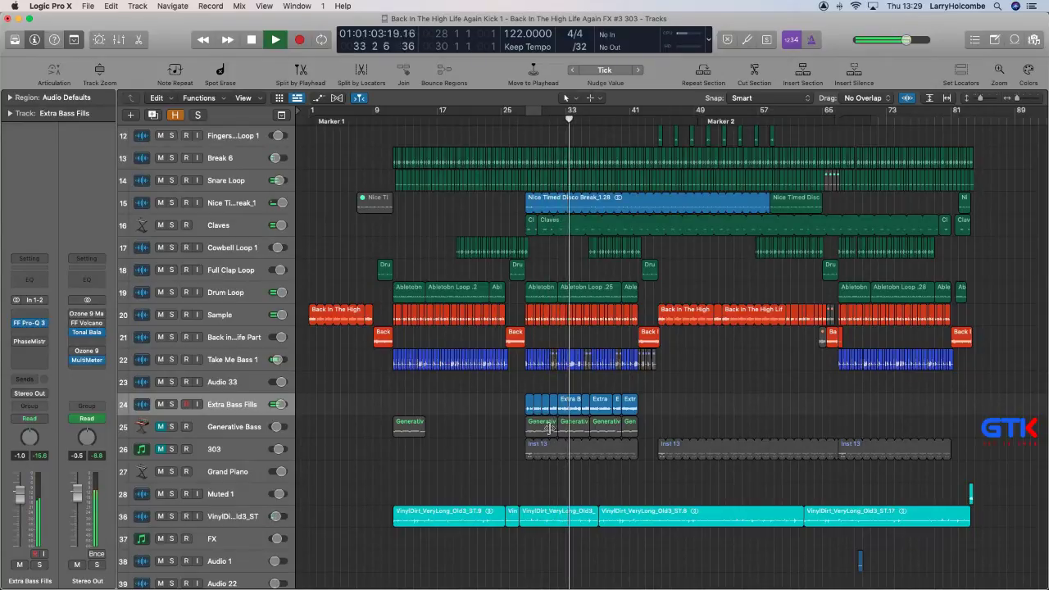
# Unmute the 303 track and mute only its Inst 13 region spanning bars 28 to 42.
pyautogui.click(541, 460)
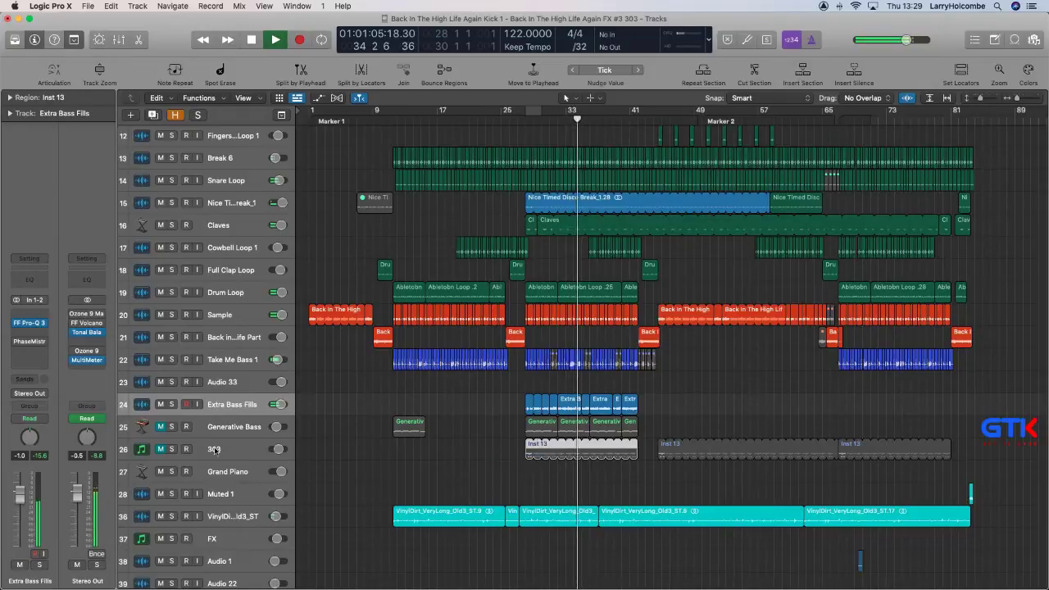
pyautogui.click(161, 450)
pyautogui.moveTo(485, 340); pyautogui.dragTo(585, 492)
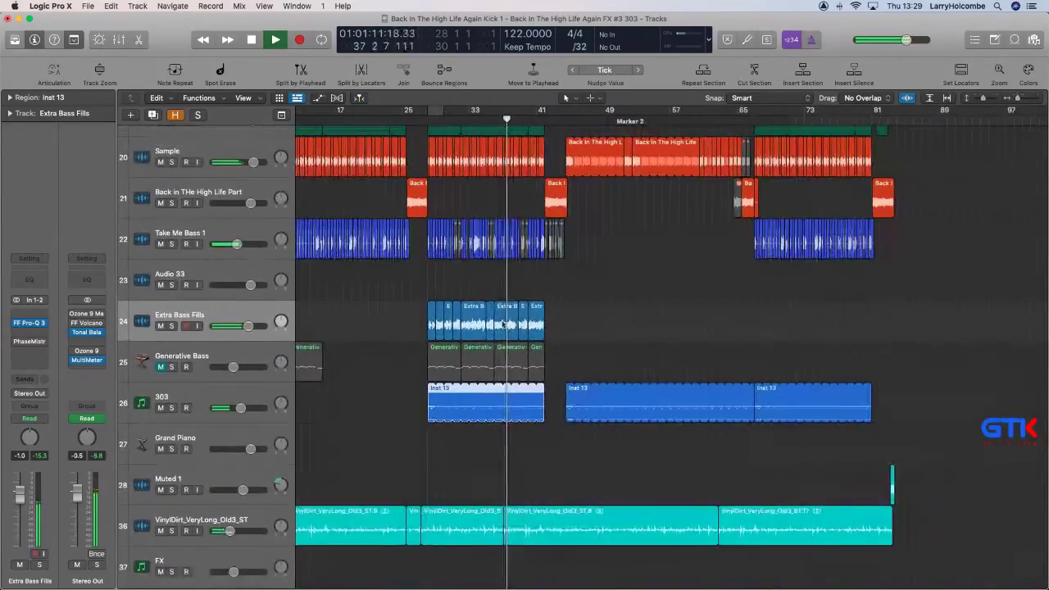
pyautogui.moveTo(357, 302); pyautogui.dragTo(407, 315)
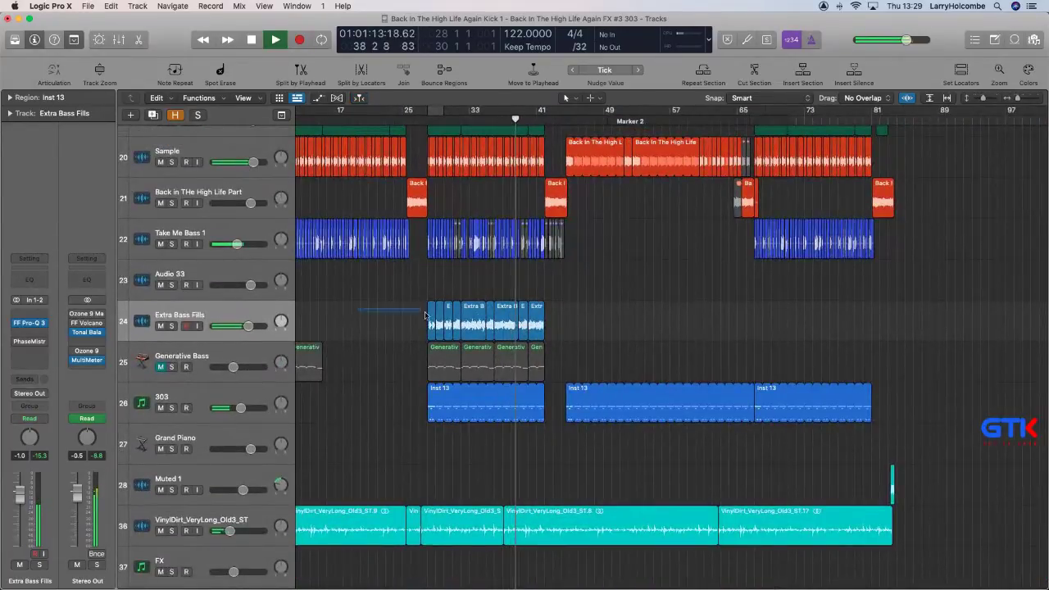
pyautogui.click(446, 413)
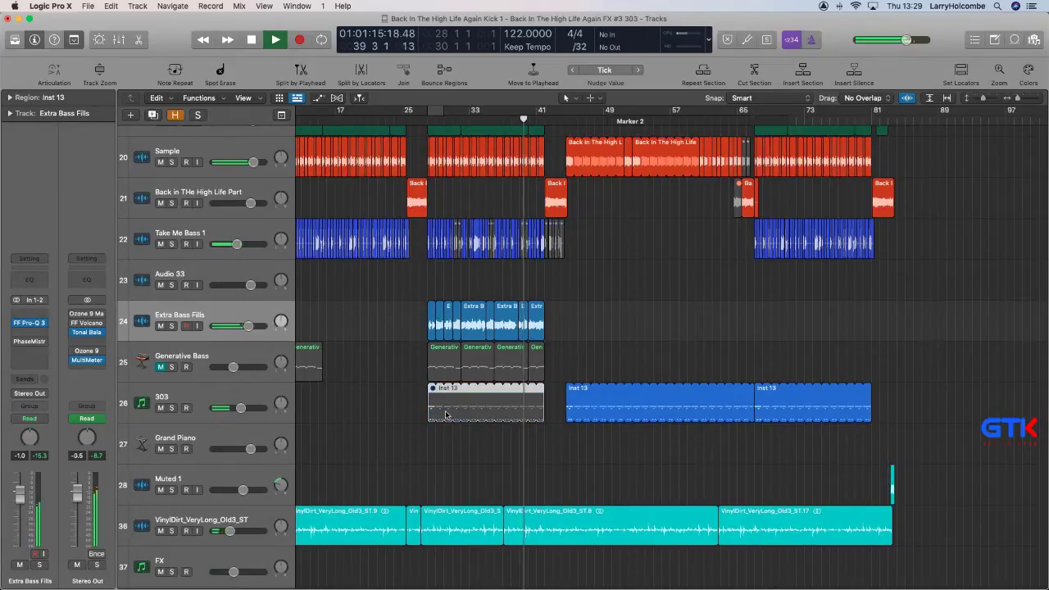
pyautogui.hotkey('shift', 'space')
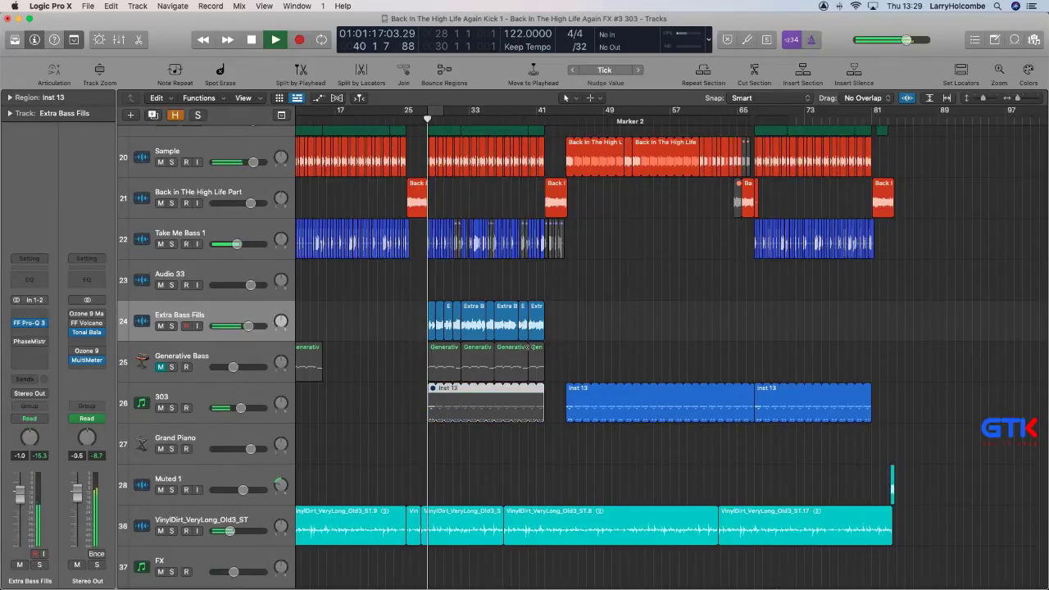
# Copy the bar 29 fill on Extra Bass Fills back to bar 28, replacing the fill there.
pyautogui.scroll(-3, 596, 363)
pyautogui.moveTo(480, 348); pyautogui.dragTo(655, 463)
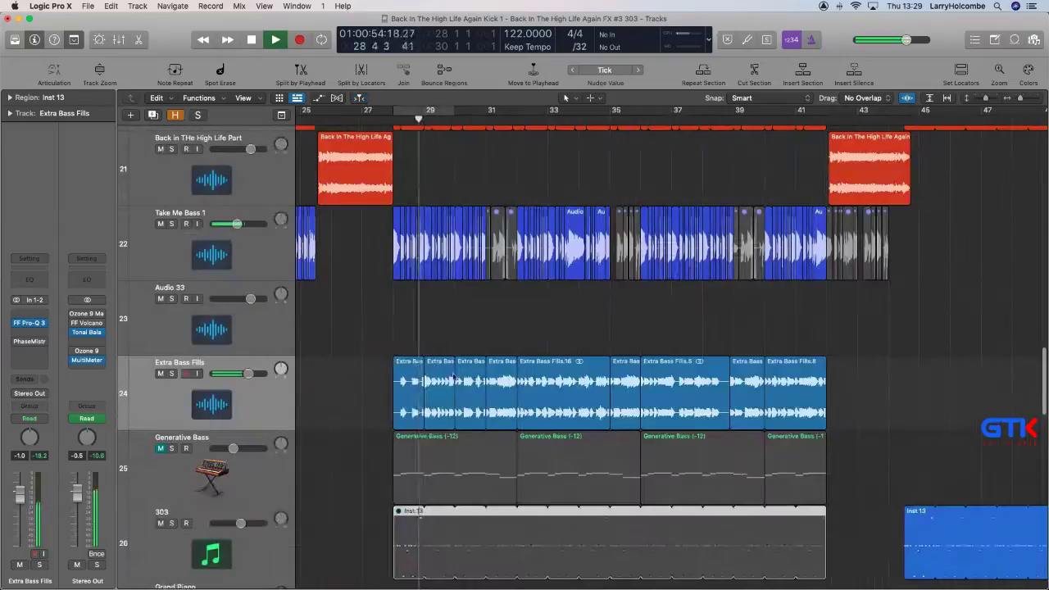
pyautogui.moveTo(374, 340); pyautogui.dragTo(410, 373)
pyautogui.click(414, 328)
pyautogui.click(419, 365)
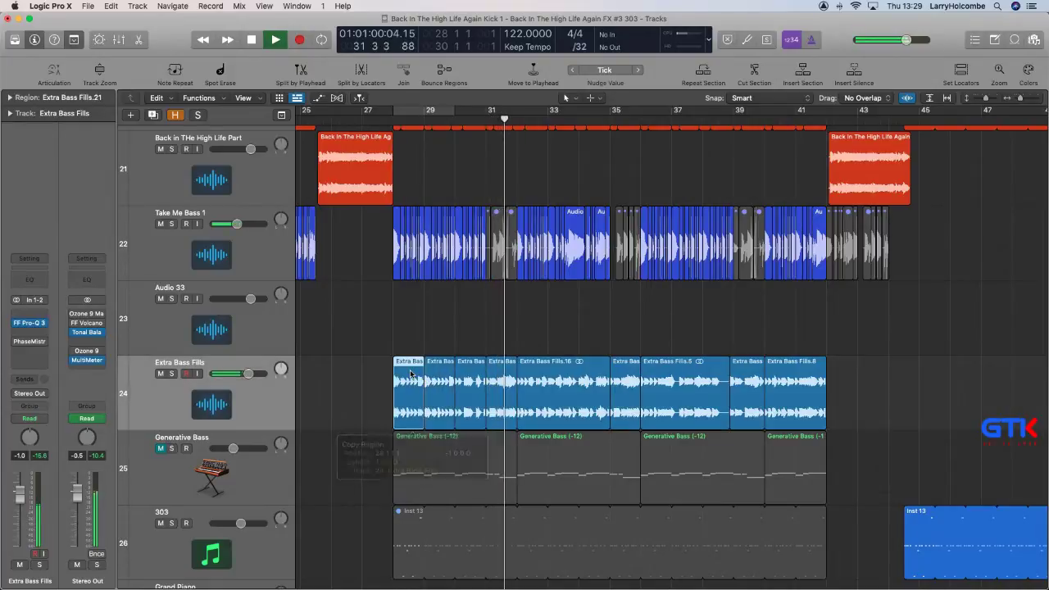
# Turn on cycle playback at bar 28 and extend the cycle range to bar 42.
pyautogui.click(412, 114)
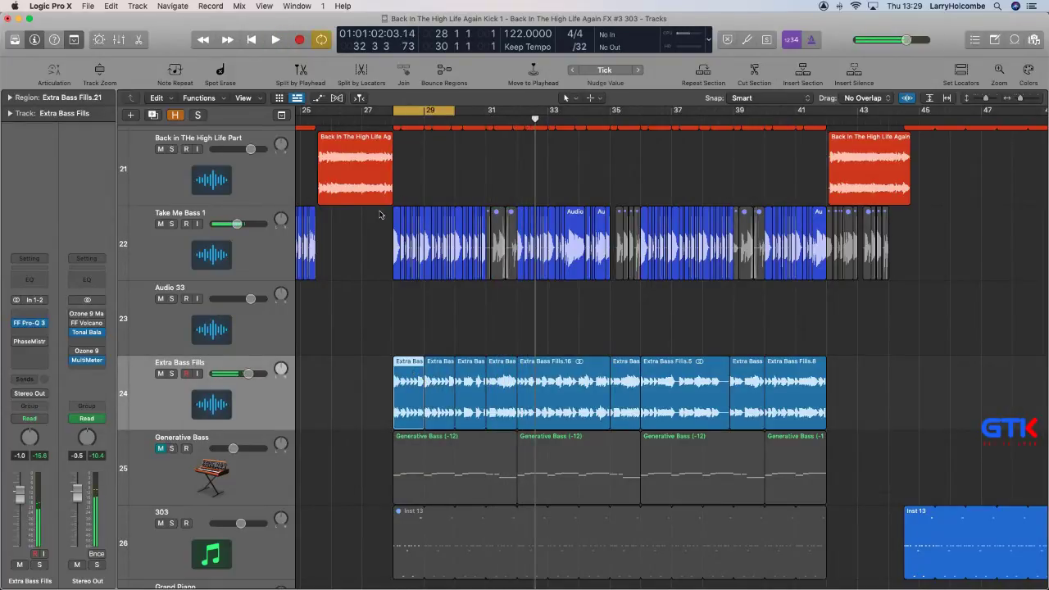
pyautogui.press('space')
pyautogui.click(403, 174)
pyautogui.hscroll(-1, 417, 172)
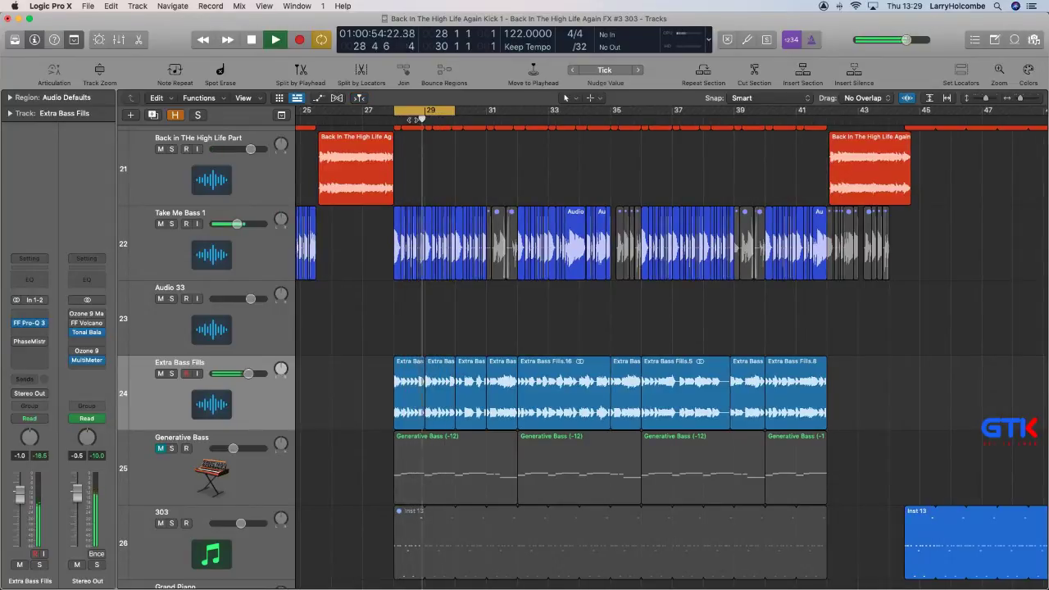
pyautogui.scroll(-1, 412, 121)
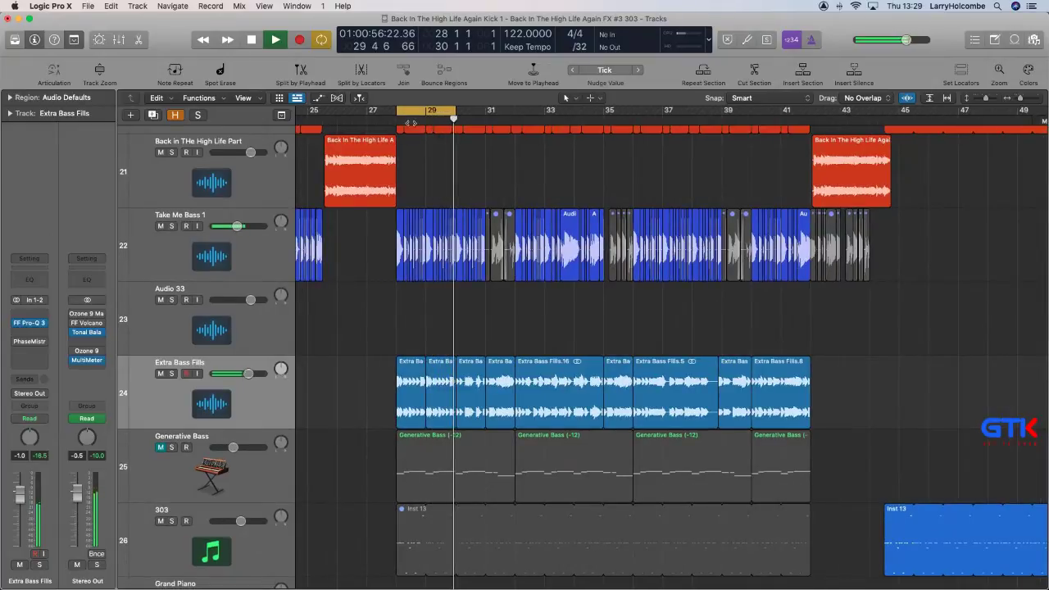
pyautogui.press('space')
pyautogui.moveTo(457, 111); pyautogui.dragTo(809, 205)
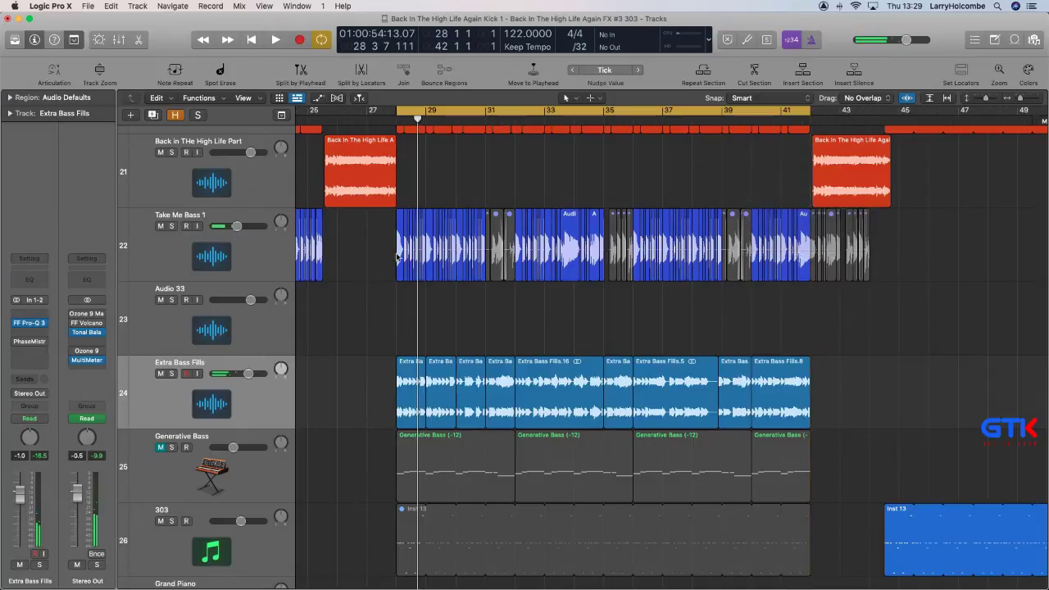
# Insert the FF Volcano 2 filter after LFOTool on the Take Me Bass 1 track.
pyautogui.click(225, 258)
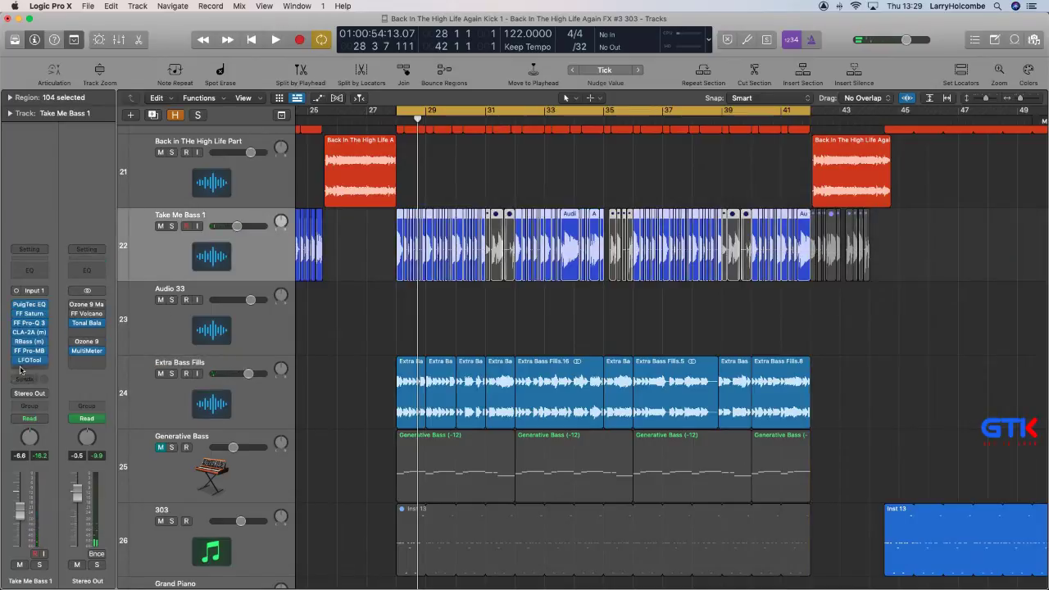
pyautogui.click(20, 369)
pyautogui.scroll(-3, 48, 464)
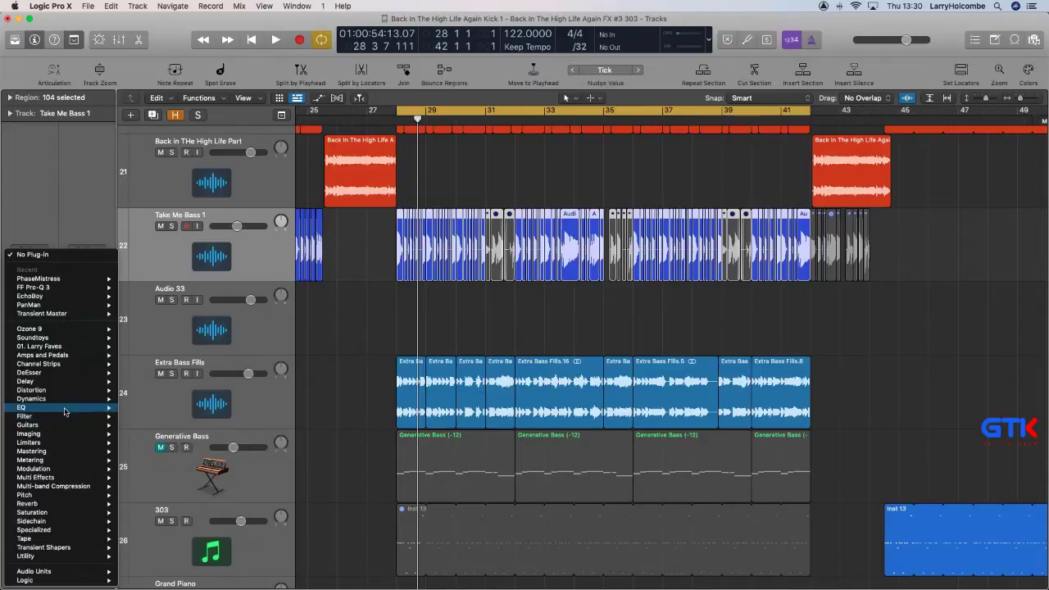
pyautogui.moveTo(59, 418)
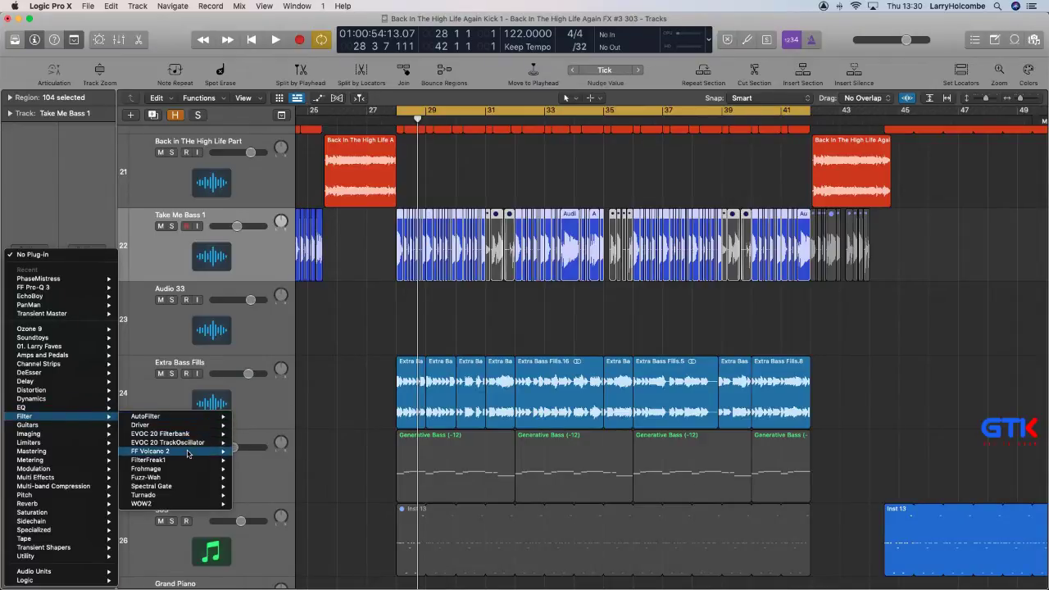
pyautogui.click(264, 452)
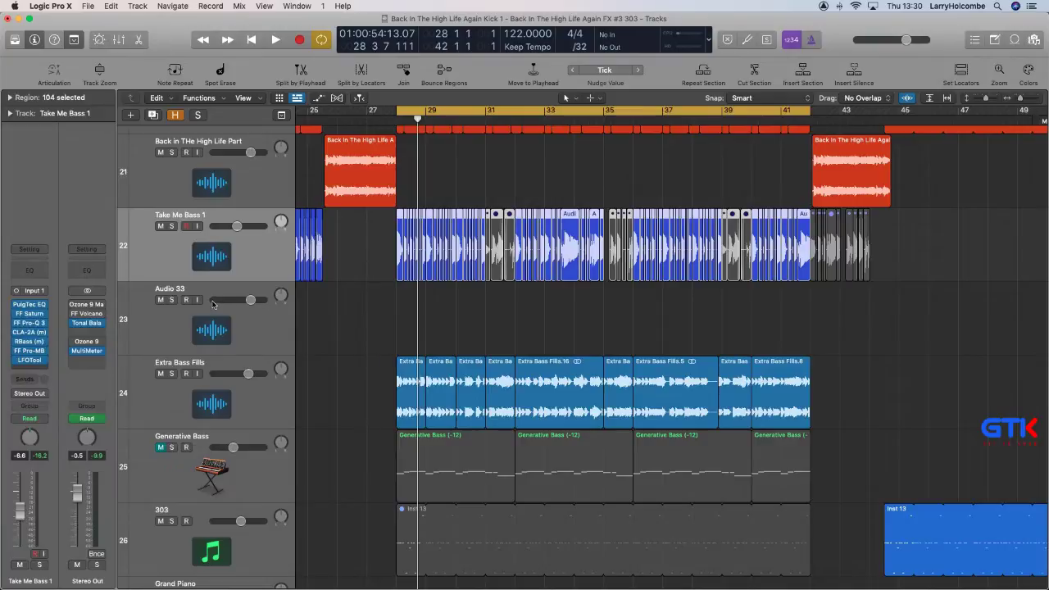
# During playback, lower the Volcano 2 low-pass frequency on Take Me Bass 1 to about 472 Hz and close the plug-in.
pyautogui.press('space')
pyautogui.moveTo(554, 368); pyautogui.dragTo(555, 388)
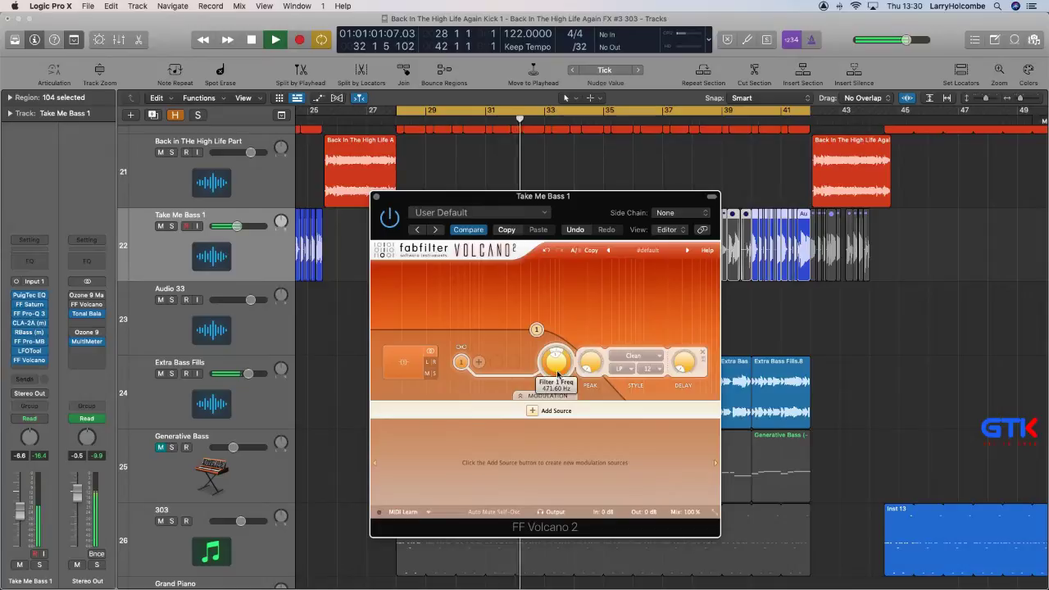
pyautogui.press('p')
pyautogui.press('p')
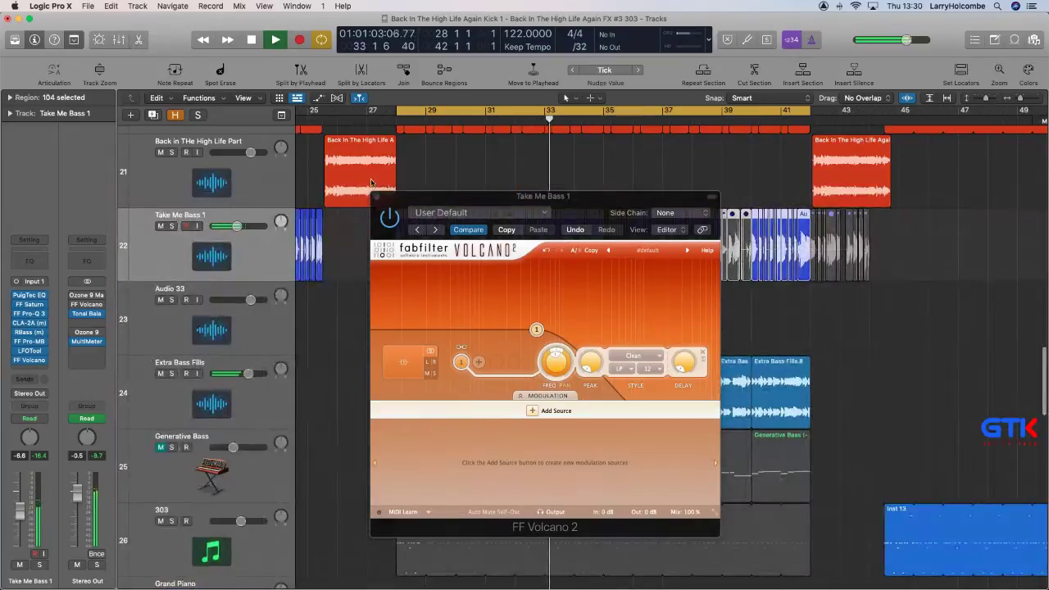
pyautogui.press('v')
pyautogui.click(541, 344)
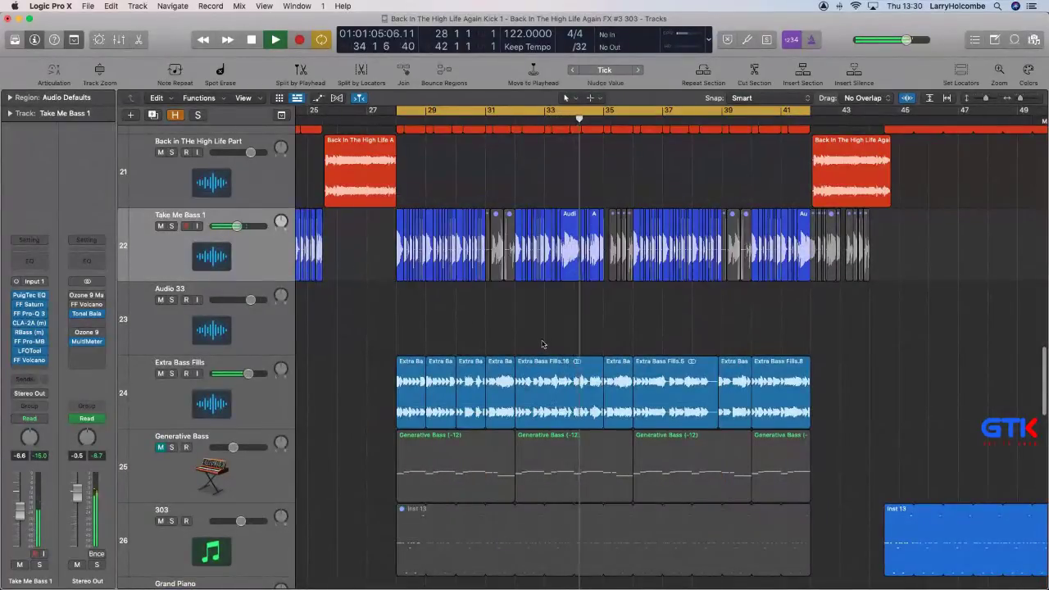
# Replace the long bar 32 region on Extra Bass Fills with copies of the four fills from bars 28 to 31.
pyautogui.click(562, 379)
pyautogui.press('BackSpace')
pyautogui.moveTo(392, 338); pyautogui.dragTo(502, 385)
pyautogui.moveTo(433, 376); pyautogui.dragTo(516, 366)
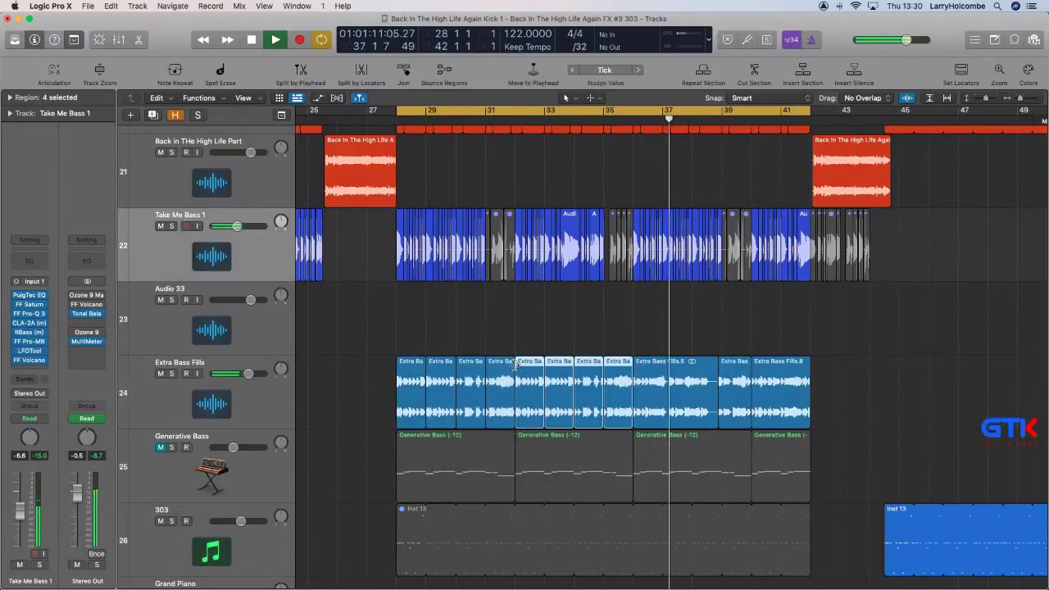
# Replace the long Extra Bass Fills regions at bars 36 and 40 with copies of the one-bar fills, filling up to bar 42.
pyautogui.click(653, 371)
pyautogui.press('Delete')
pyautogui.moveTo(402, 333); pyautogui.dragTo(644, 386)
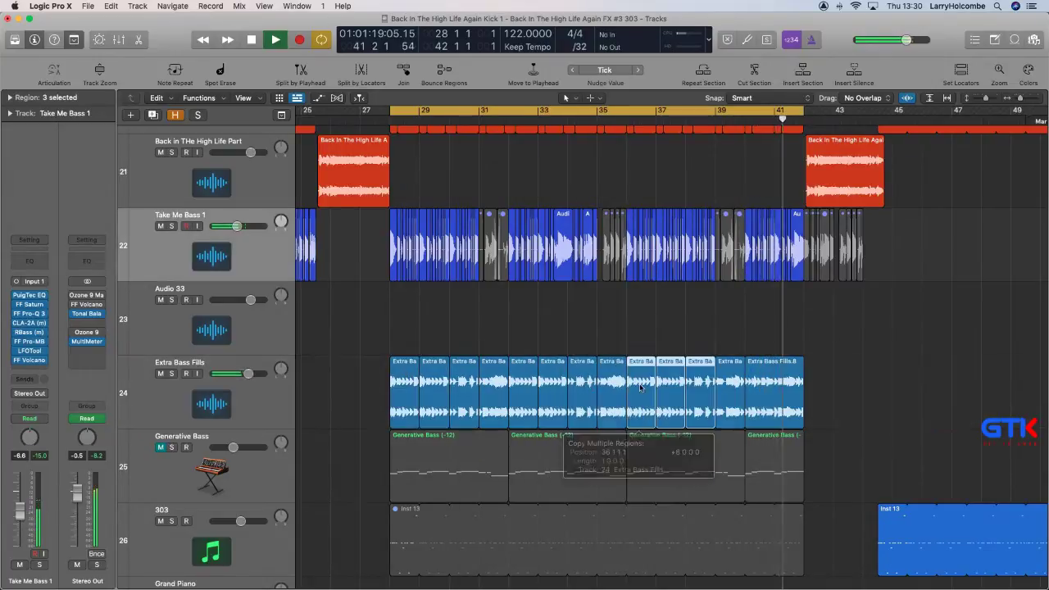
pyautogui.moveTo(633, 330); pyautogui.dragTo(766, 379)
pyautogui.click(816, 375)
pyautogui.press('Delete')
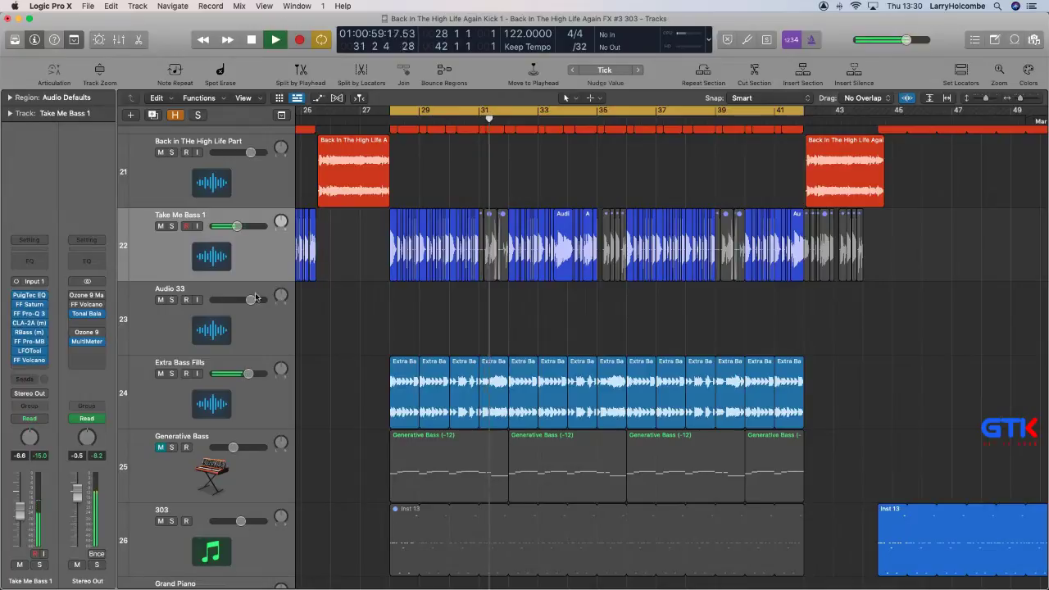
# Set the Volcano 2 filter on Take Me Bass 1 to a 24 dB slope and about 532 Hz.
pyautogui.click(32, 361)
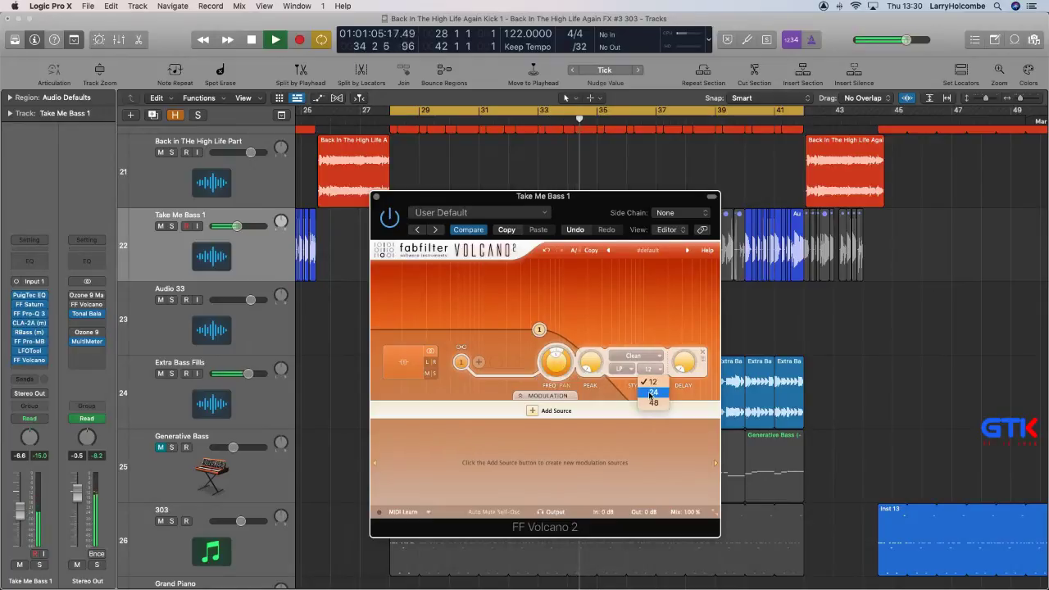
pyautogui.click(648, 393)
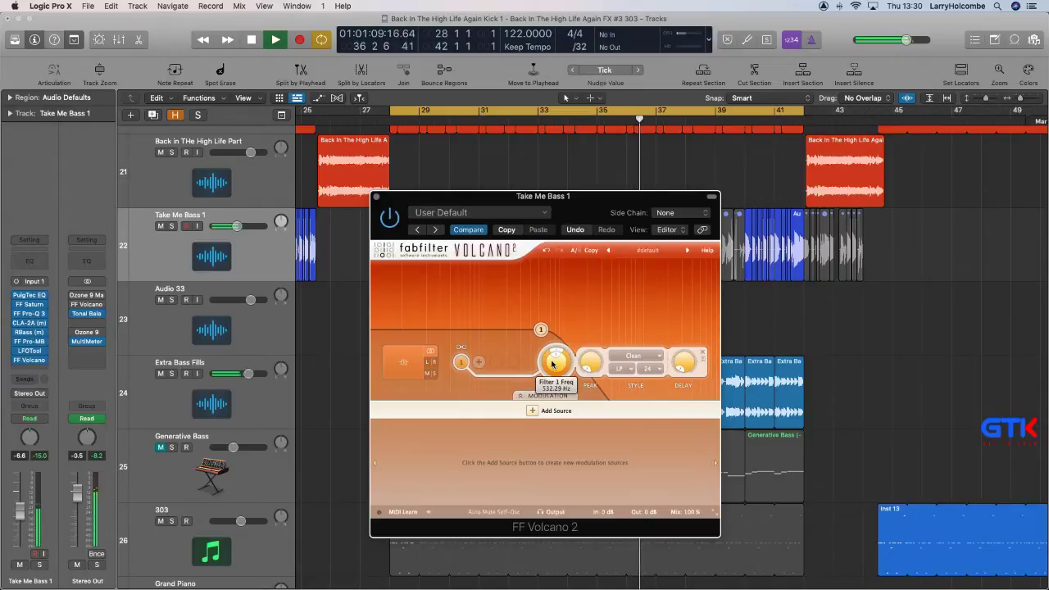
pyautogui.click(376, 197)
# Lower the Sample track's Filter 1 Freq automation point at bar 28 to 111.42 Hz and bend the curve toward bar 42 downward.
pyautogui.scroll(5, 249, 318)
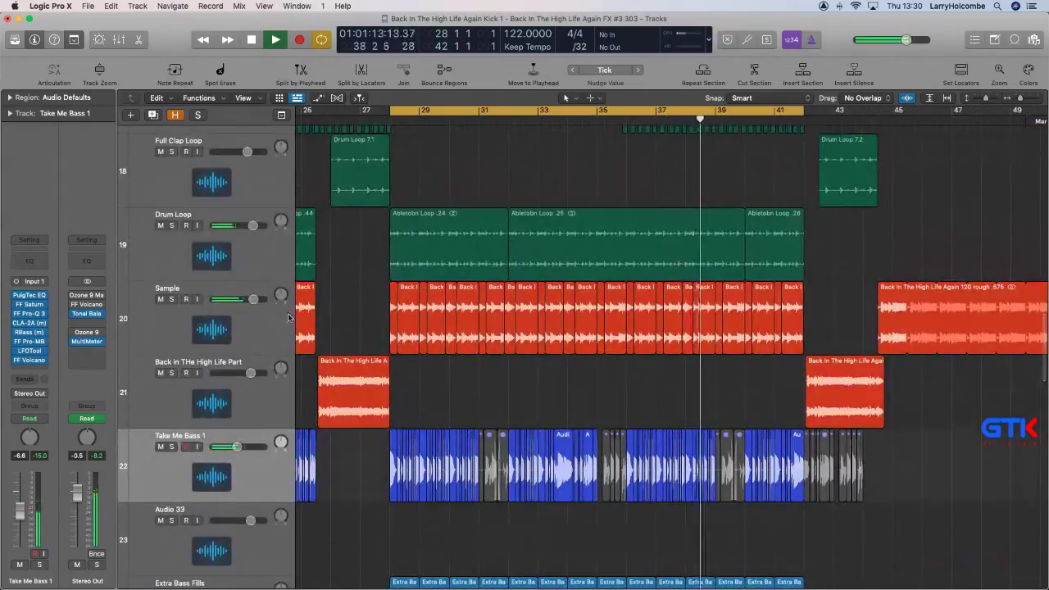
pyautogui.click(250, 317)
pyautogui.press('a')
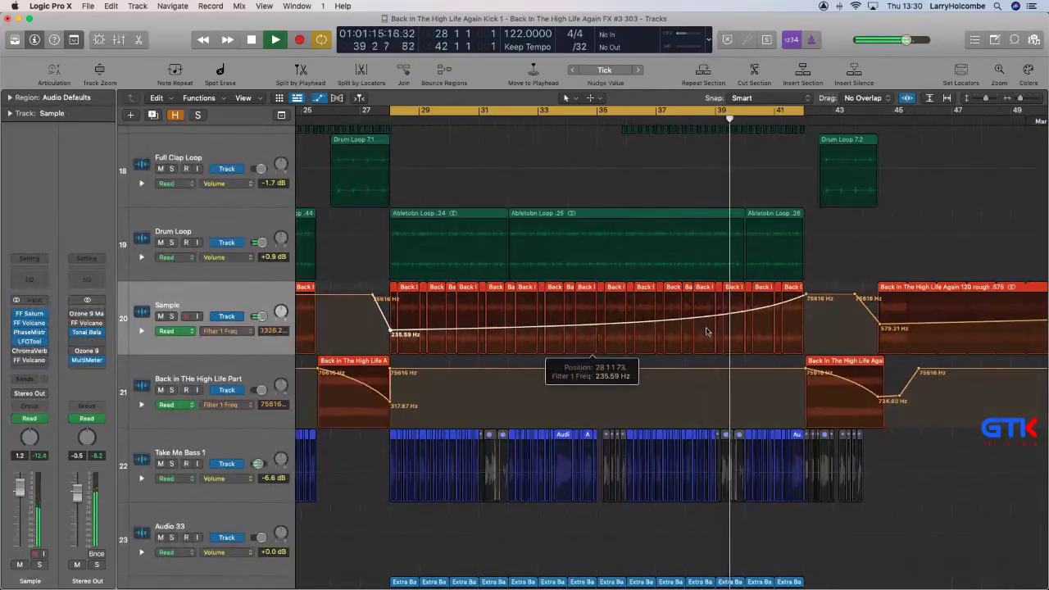
pyautogui.moveTo(390, 335); pyautogui.dragTo(390, 338)
pyautogui.click(374, 119)
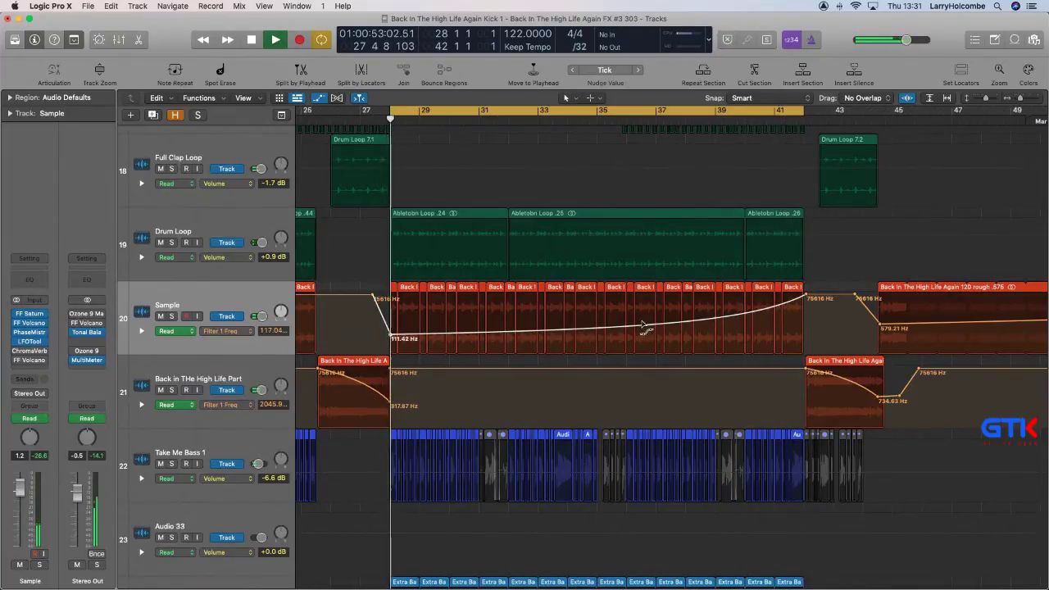
pyautogui.moveTo(643, 327); pyautogui.dragTo(642, 347)
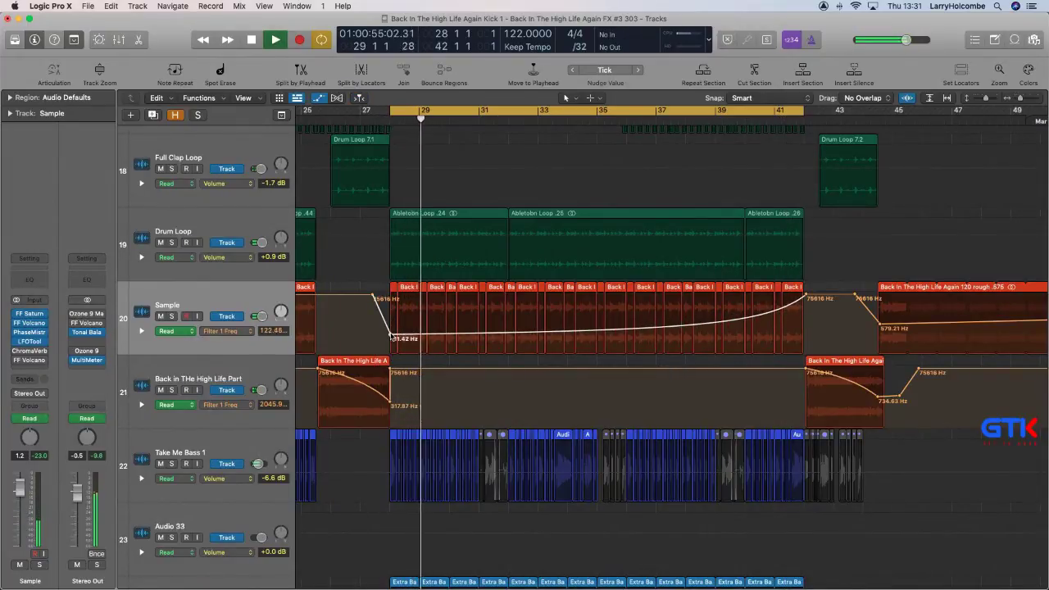
# Raise the Sample track's Filter 1 Freq automation point at bar 28 to 155.35 Hz and hide the automation lanes.
pyautogui.moveTo(390, 336); pyautogui.dragTo(390, 339)
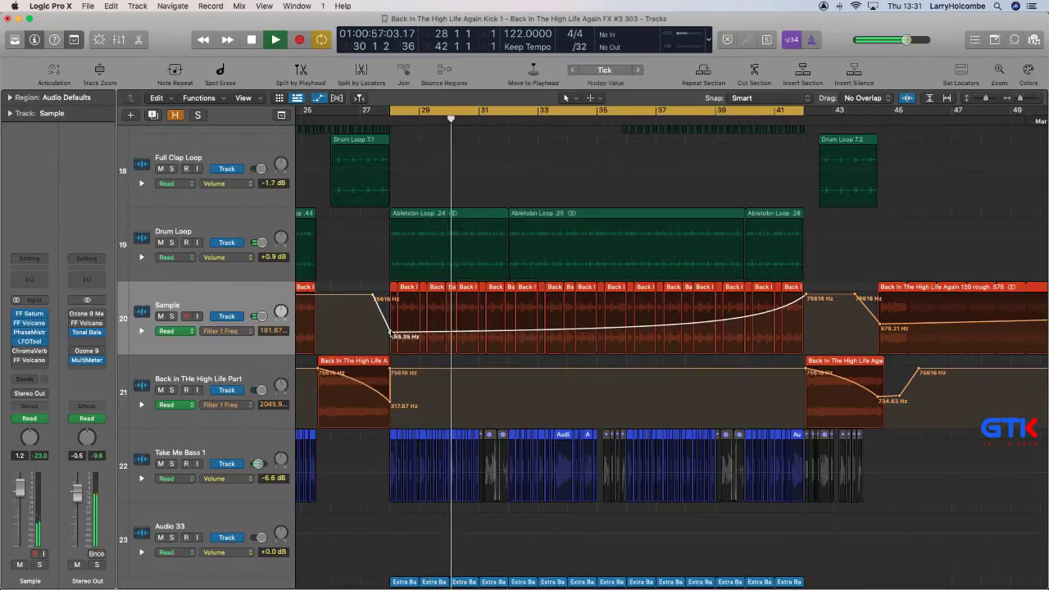
pyautogui.press('super+Up')
pyautogui.press('super+Up')
pyautogui.press('super+Up')
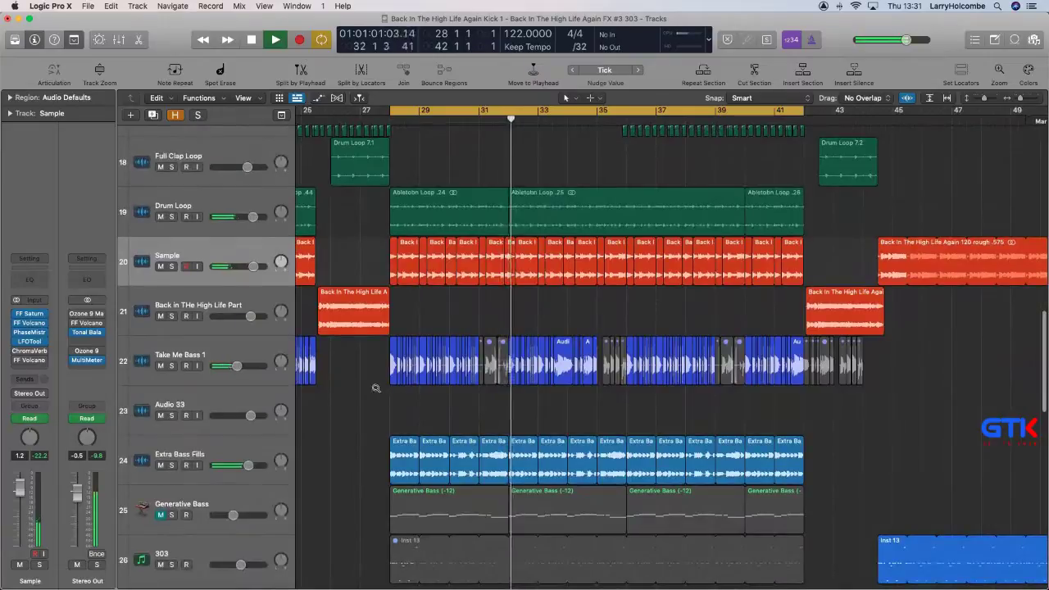
# Copy the Extra Bass Fills region at bar 28 over the fills at bars 30 and 34.
pyautogui.moveTo(374, 385); pyautogui.dragTo(621, 496)
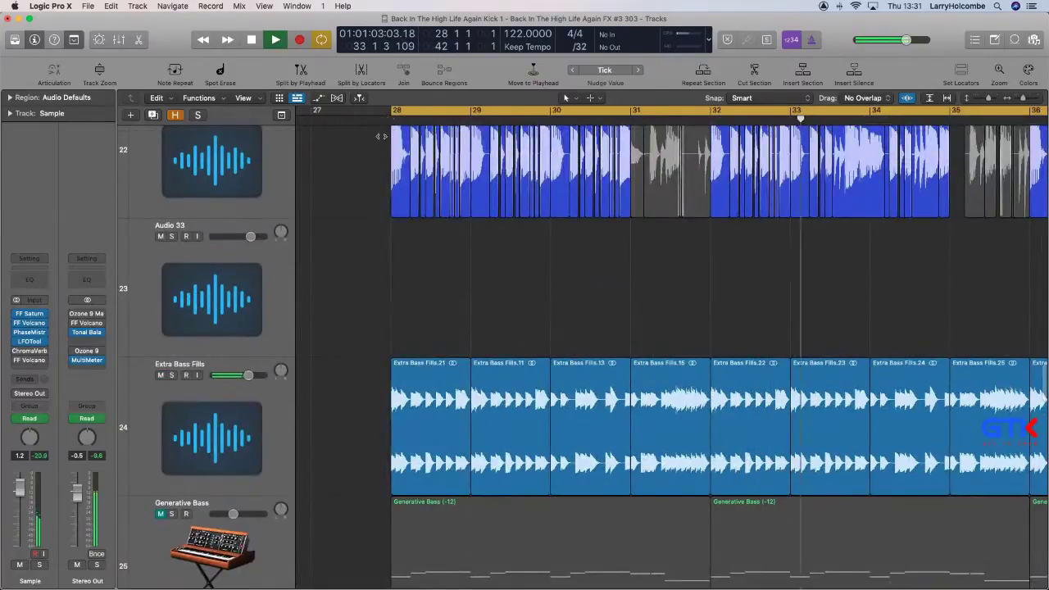
pyautogui.keyDown('alt'); pyautogui.moveTo(429, 389); pyautogui.dragTo(816, 397); pyautogui.keyUp('alt')
pyautogui.keyDown('ctrl'); pyautogui.keyDown('alt'); pyautogui.click(587, 397); pyautogui.keyUp('alt'); pyautogui.keyUp('ctrl')
pyautogui.click(581, 309)
pyautogui.scroll(-2, 812, 360)
pyautogui.click(778, 354)
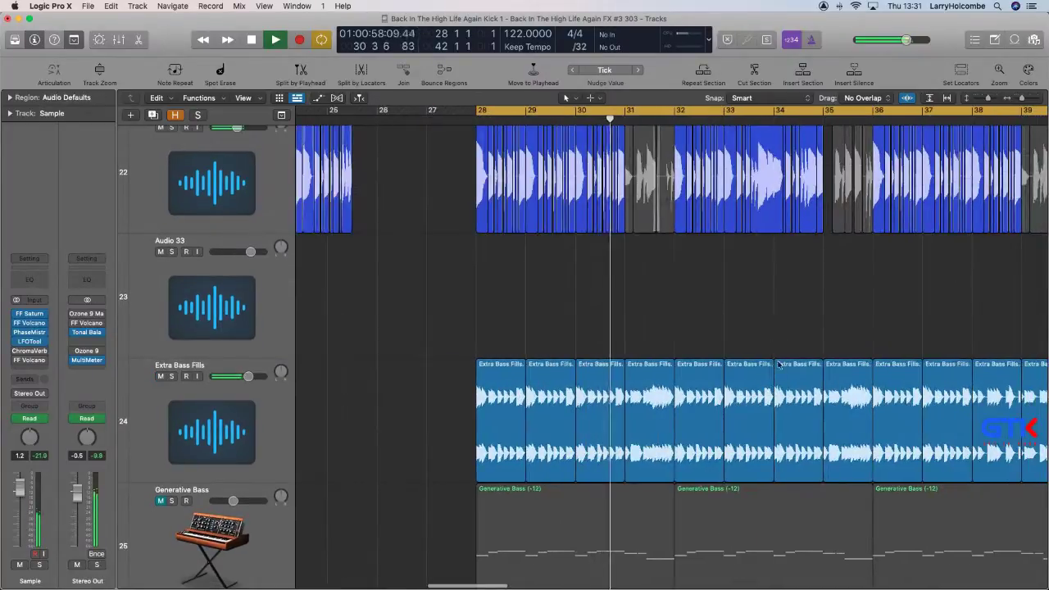
# Split off the opening of the long Audio 14 region from bar 35 to just before bar 36 and mute it.
pyautogui.hscroll(2, 778, 368)
pyautogui.scroll(-2, 778, 370)
pyautogui.scroll(5, 574, 369)
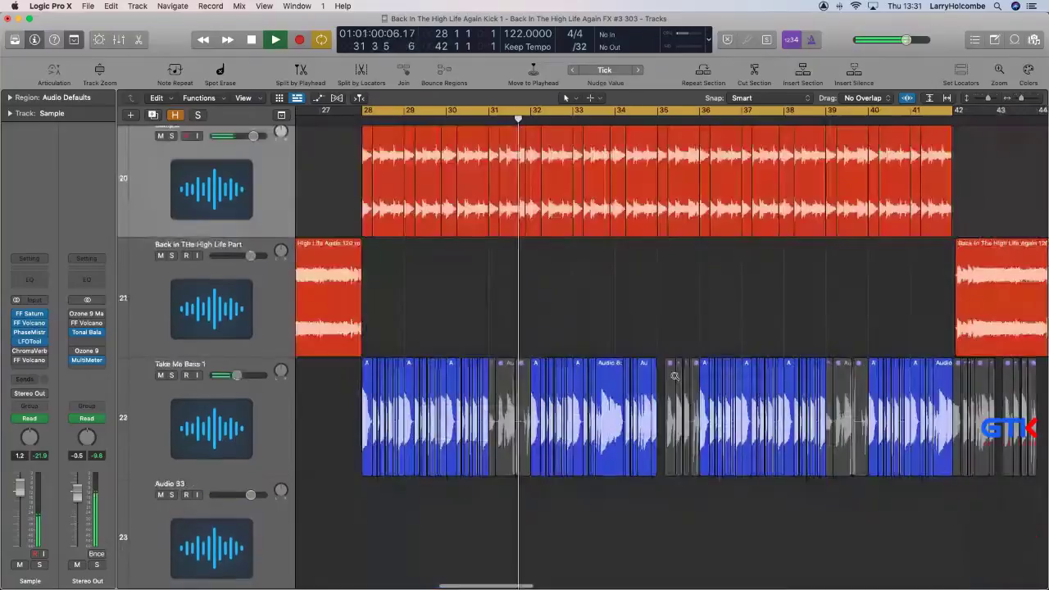
pyautogui.scroll(-5, 557, 368)
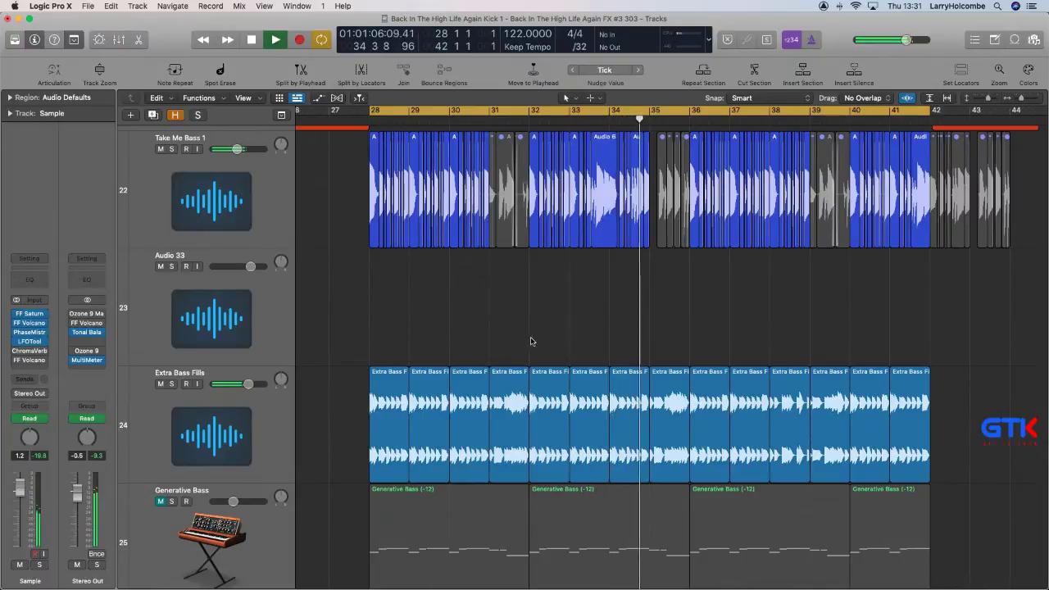
pyautogui.press('super+Up')
pyautogui.press('super+Up')
pyautogui.press('super+Up')
pyautogui.press('super+Up')
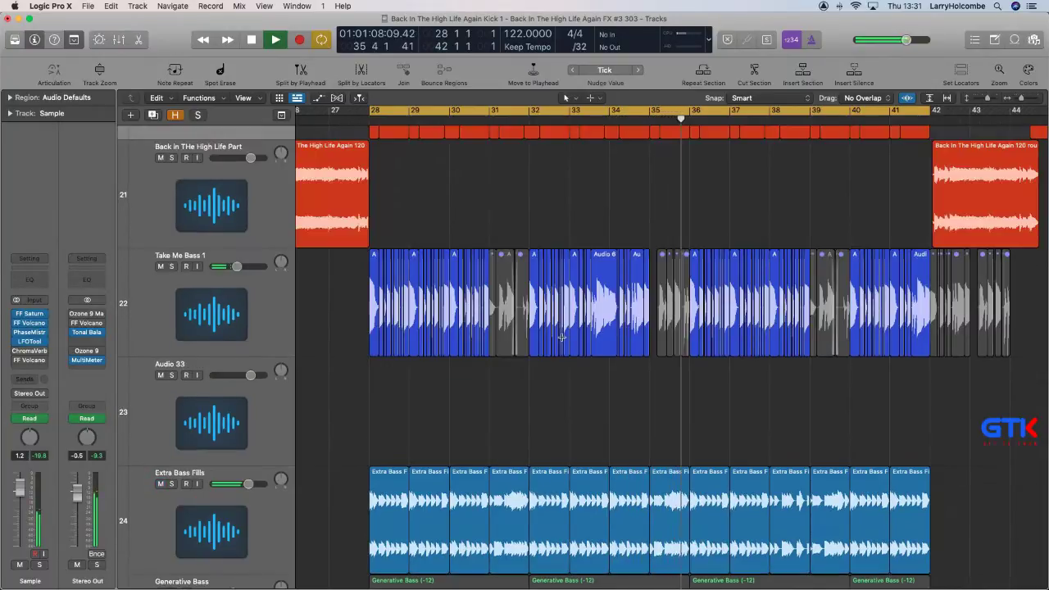
pyautogui.scroll(-6, 563, 340)
pyautogui.scroll(-15, 562, 339)
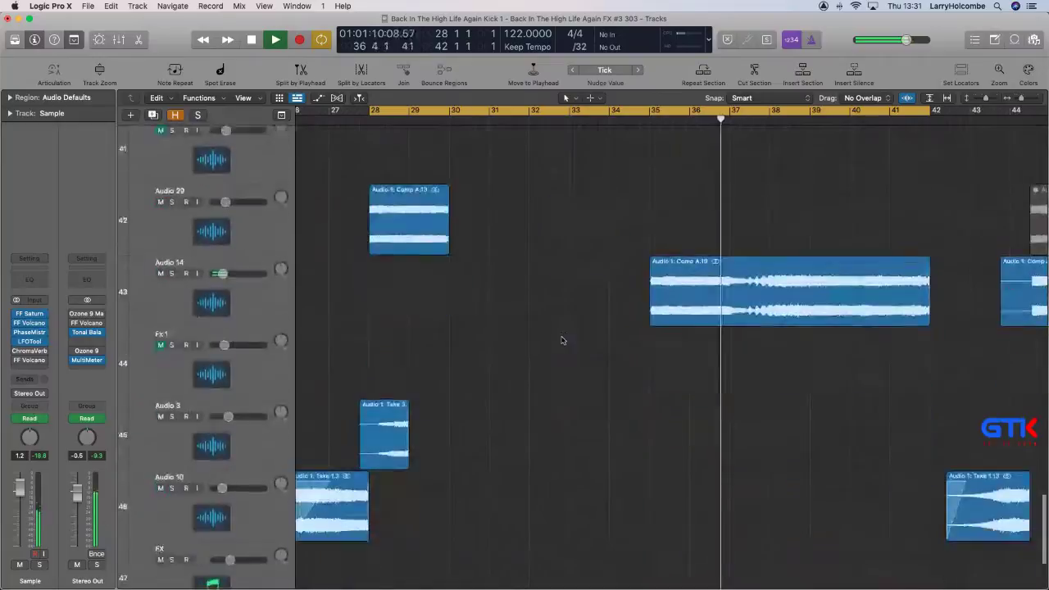
pyautogui.scroll(3, 562, 339)
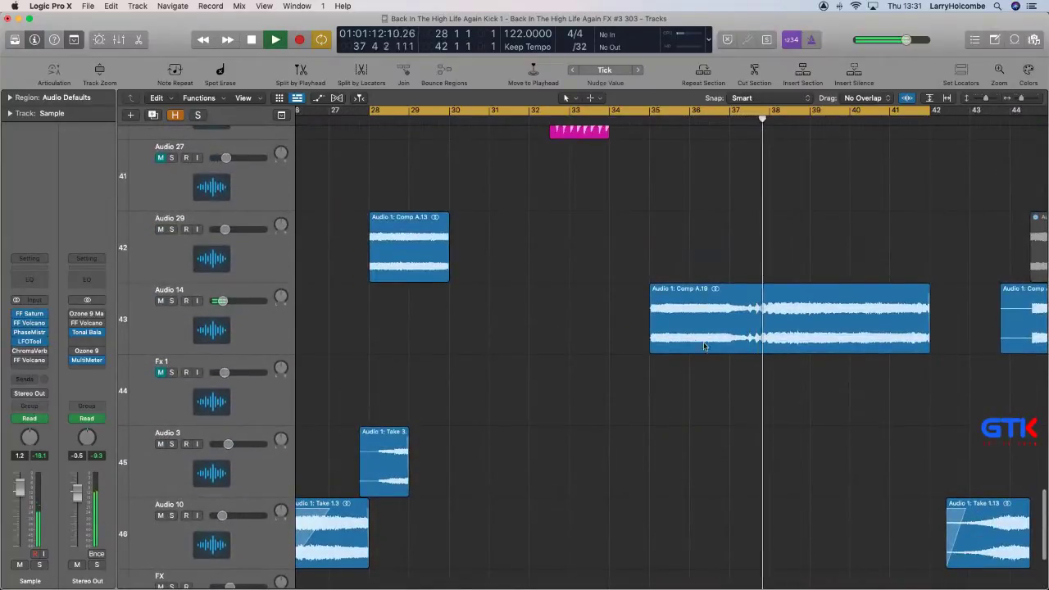
pyautogui.moveTo(617, 329); pyautogui.dragTo(685, 333)
pyautogui.hotkey('ctrl', 'm')
pyautogui.press('super+Up')
pyautogui.press('super+Up')
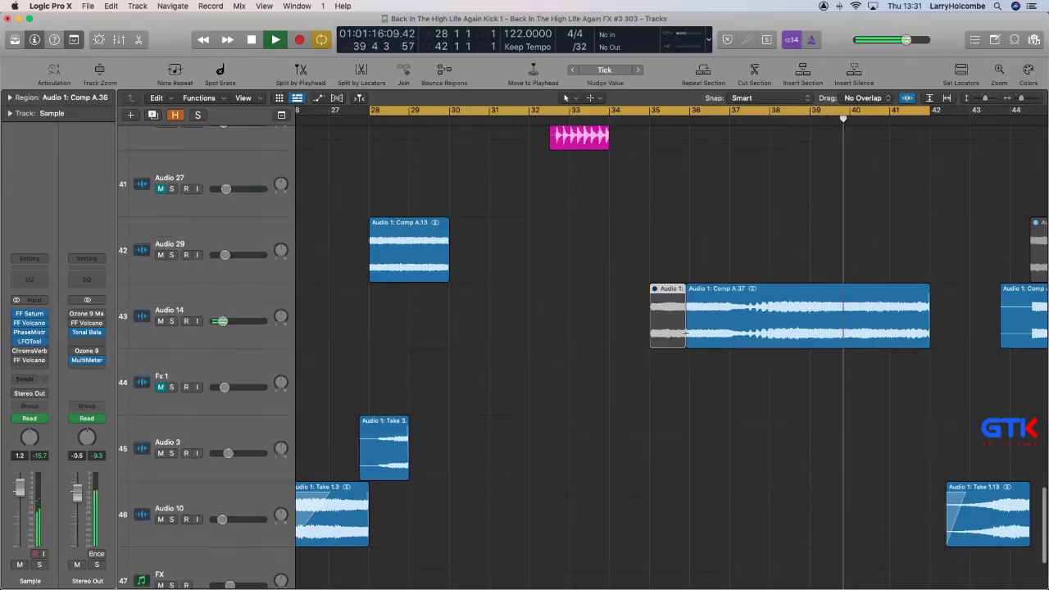
# Turn off cycle playback for bars 28 to 42.
pyautogui.press('super+Up')
pyautogui.press('super+Up')
pyautogui.press('super+Up')
pyautogui.press('super+Left')
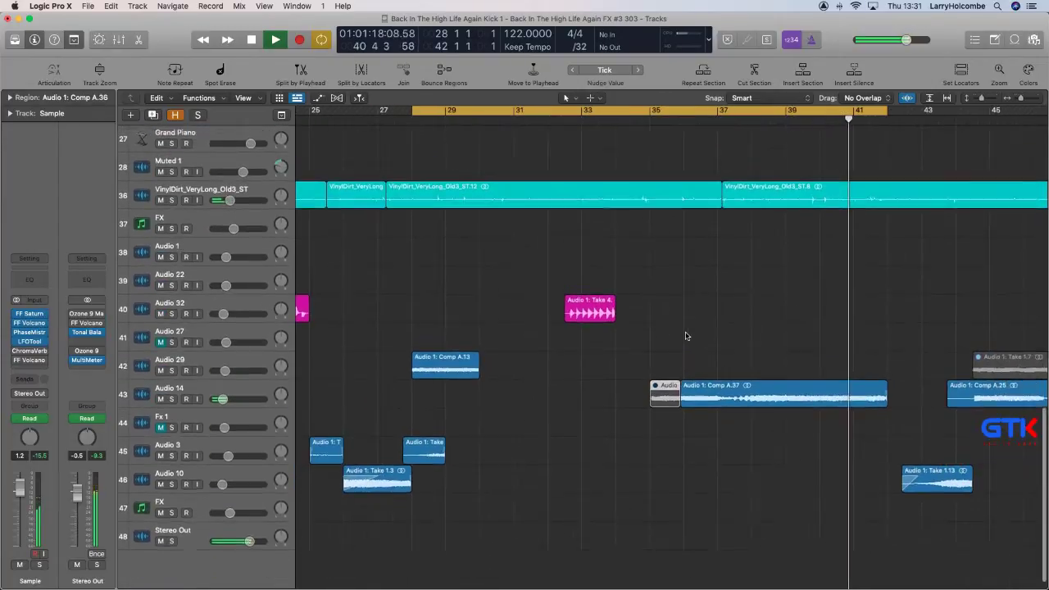
pyautogui.scroll(10, 686, 336)
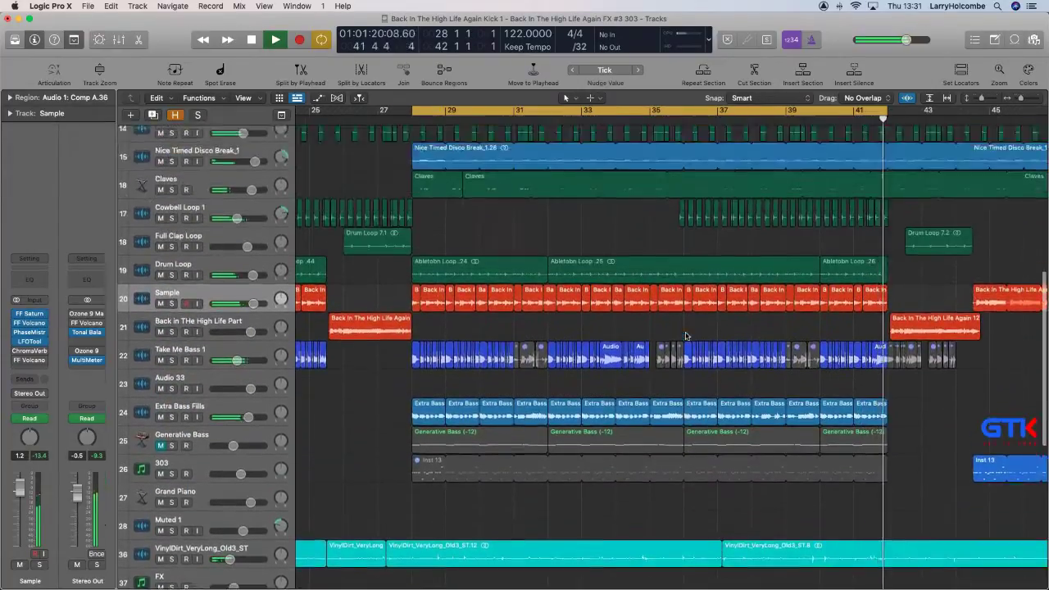
pyautogui.press('c')
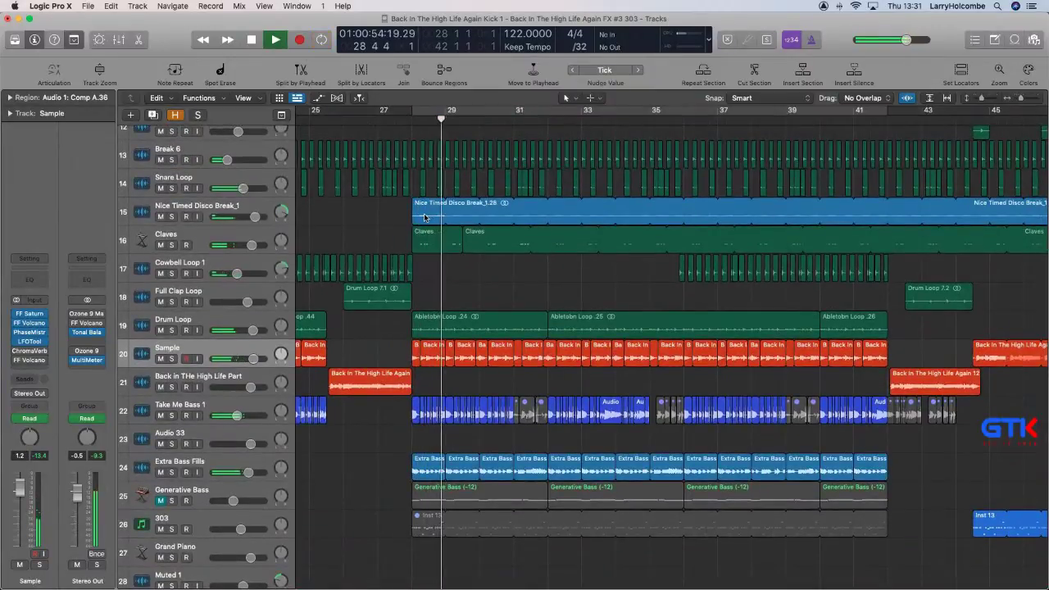
# Lower the end of the Sample track's Filter 1 Freq curve just before bar 42 to 5428.8 Hz.
pyautogui.press('super+a')
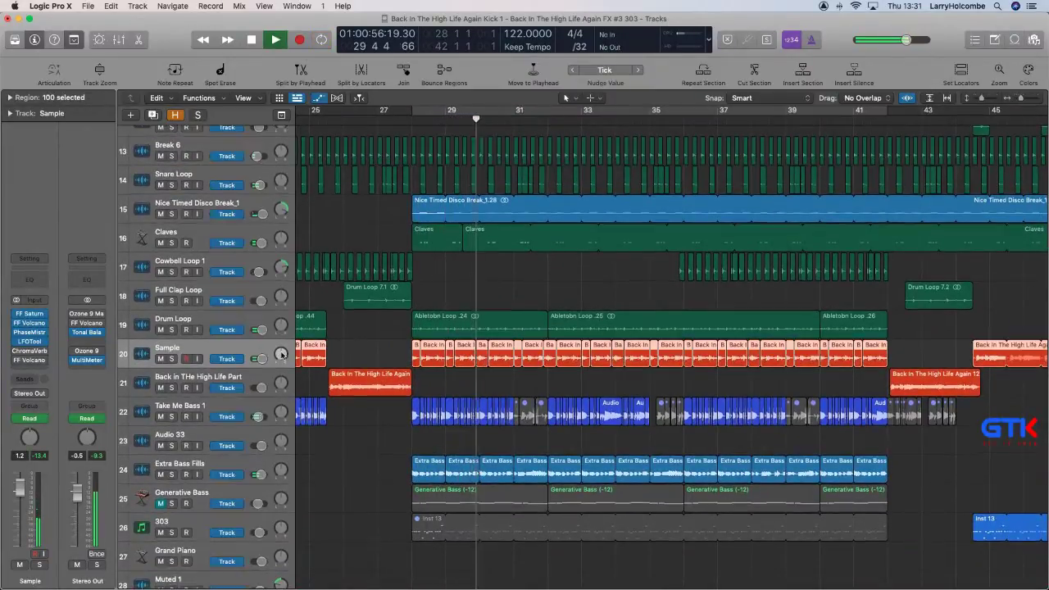
pyautogui.press('a')
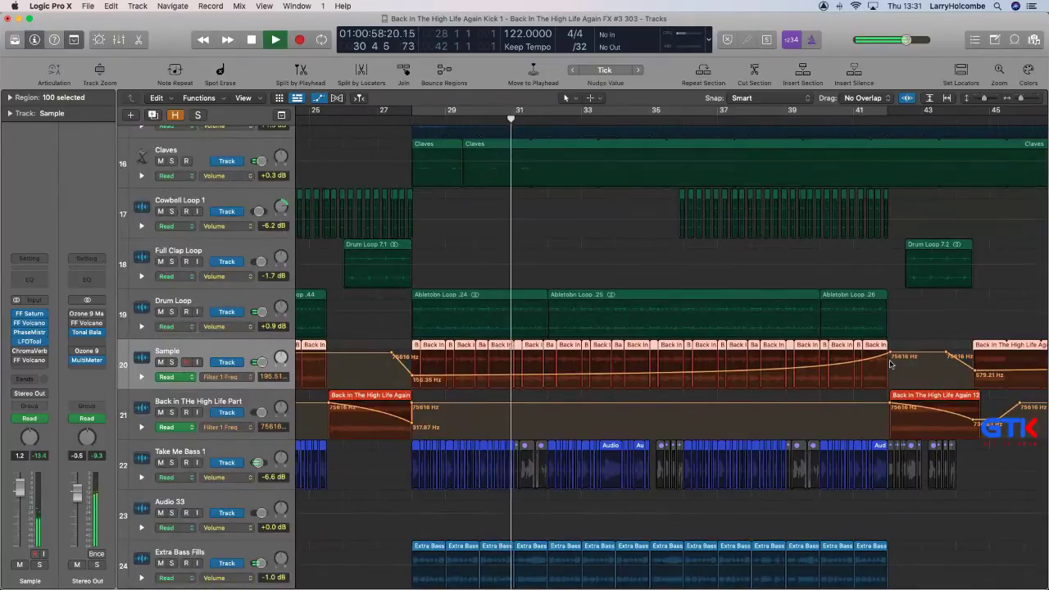
pyautogui.press('shift+super+a')
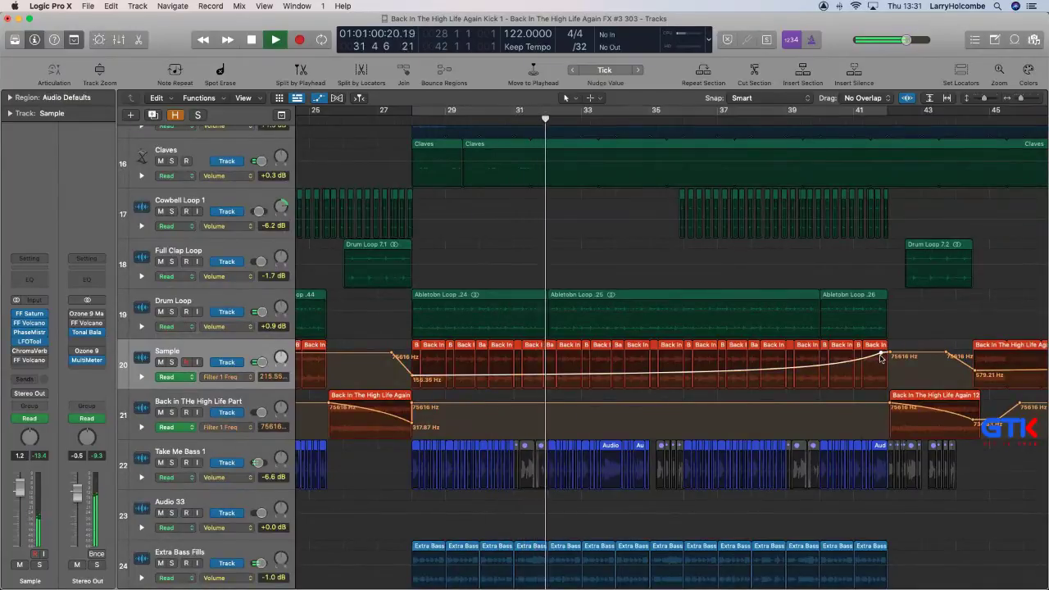
pyautogui.moveTo(883, 354); pyautogui.dragTo(887, 365)
pyautogui.press('a')
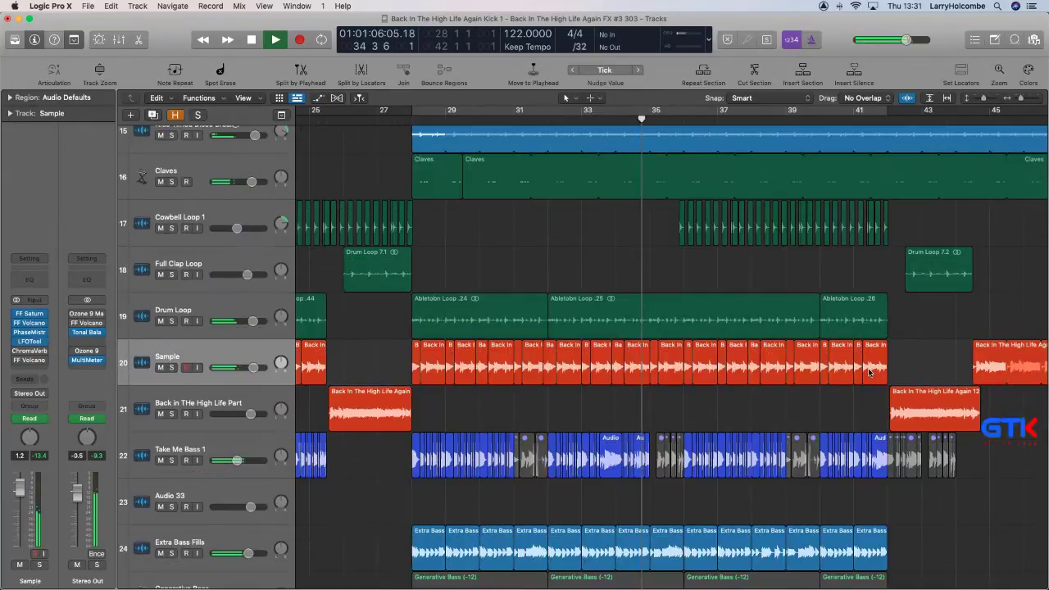
# Copy the Extra Bass Fills region at bar 30 over the differing fill at bar 38.
pyautogui.press('super+Up')
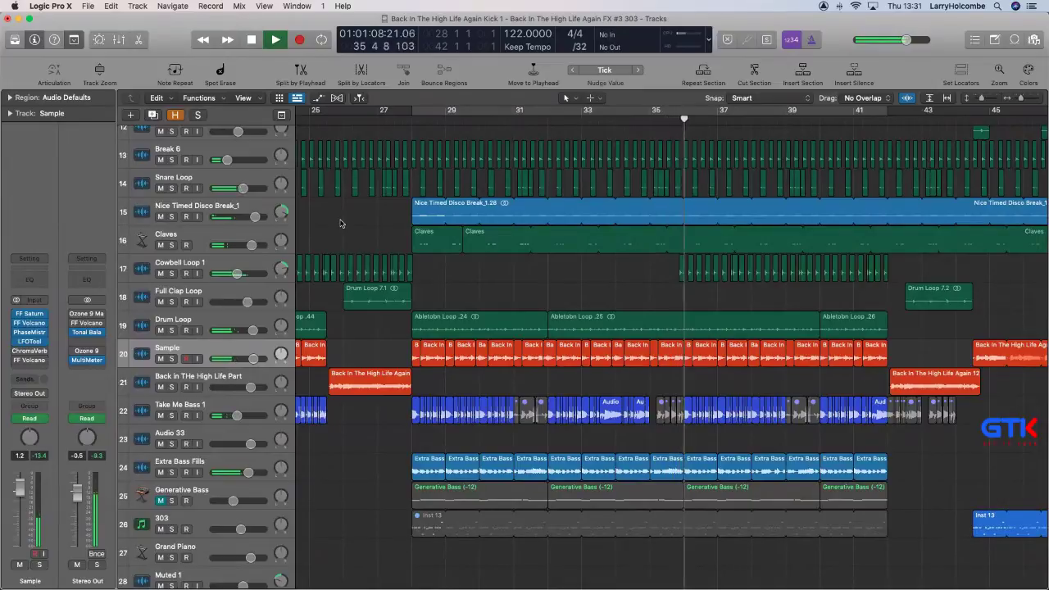
pyautogui.moveTo(402, 416); pyautogui.dragTo(773, 494)
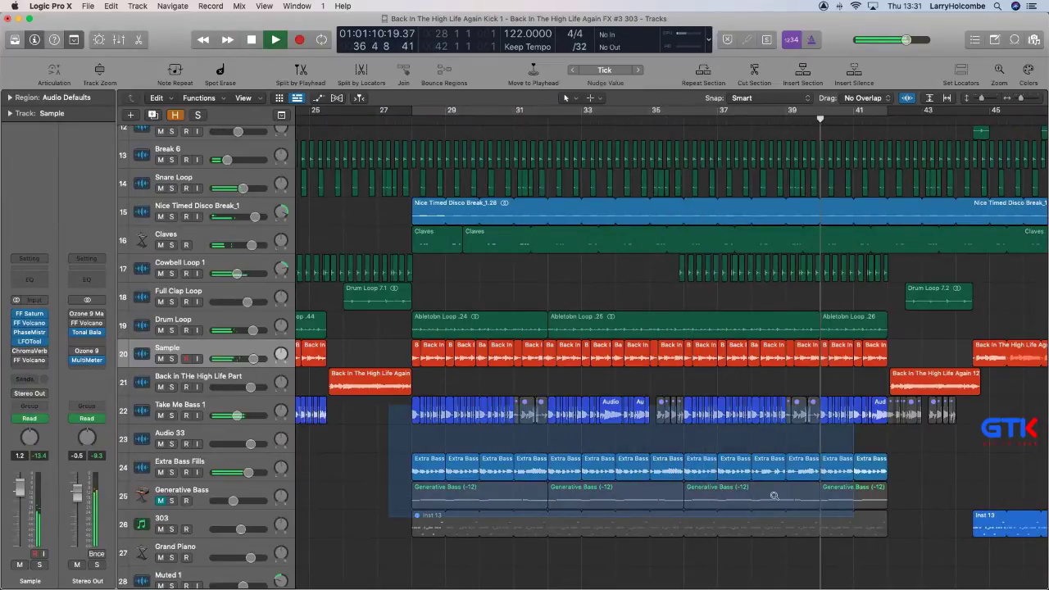
pyautogui.scroll(-2, 730, 480)
pyautogui.hscroll(1, 697, 410)
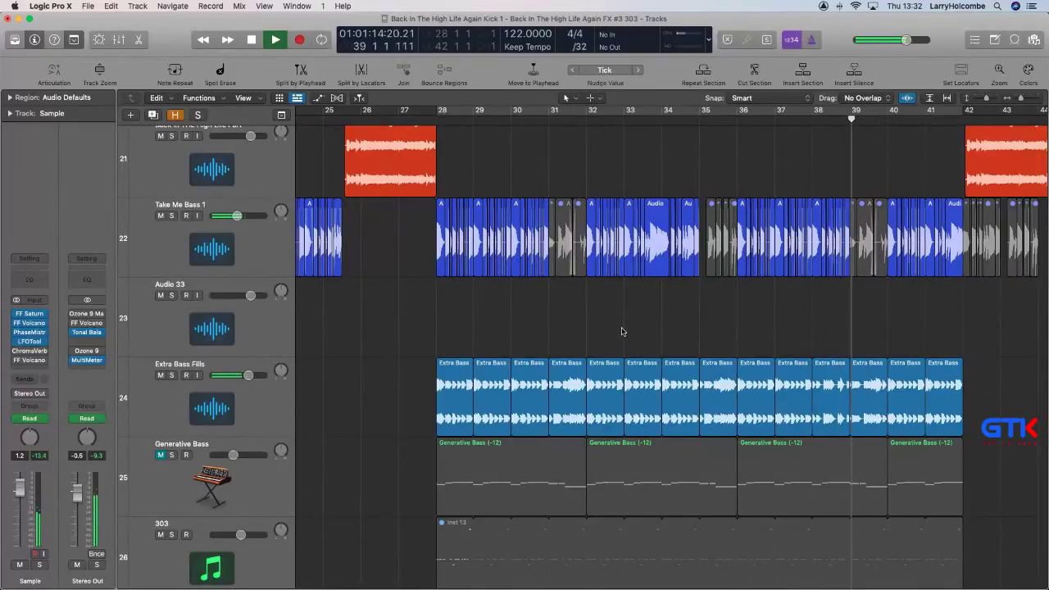
pyautogui.moveTo(543, 366); pyautogui.dragTo(824, 385)
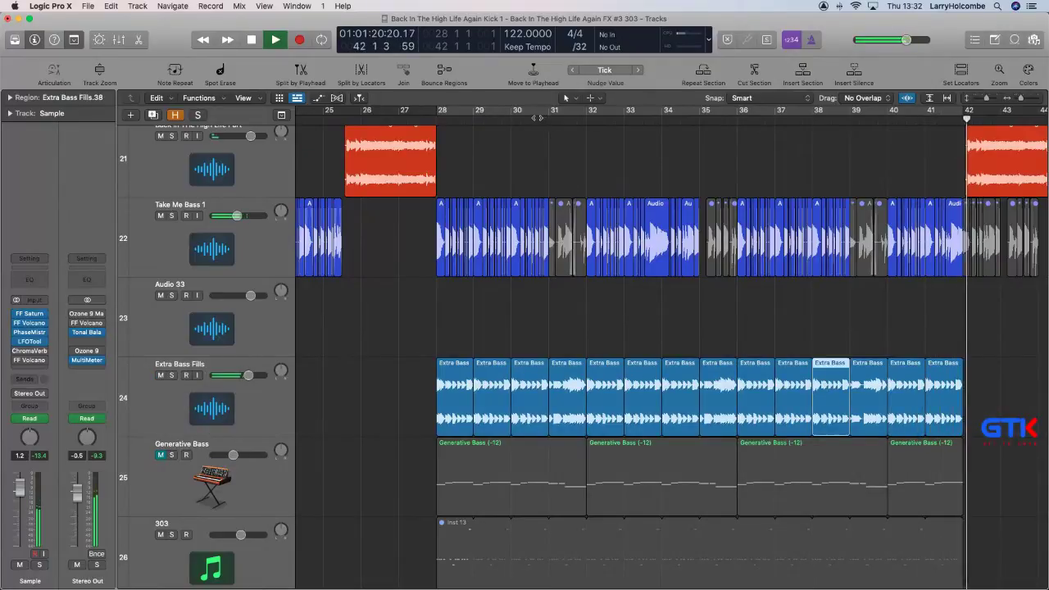
pyautogui.click(437, 340)
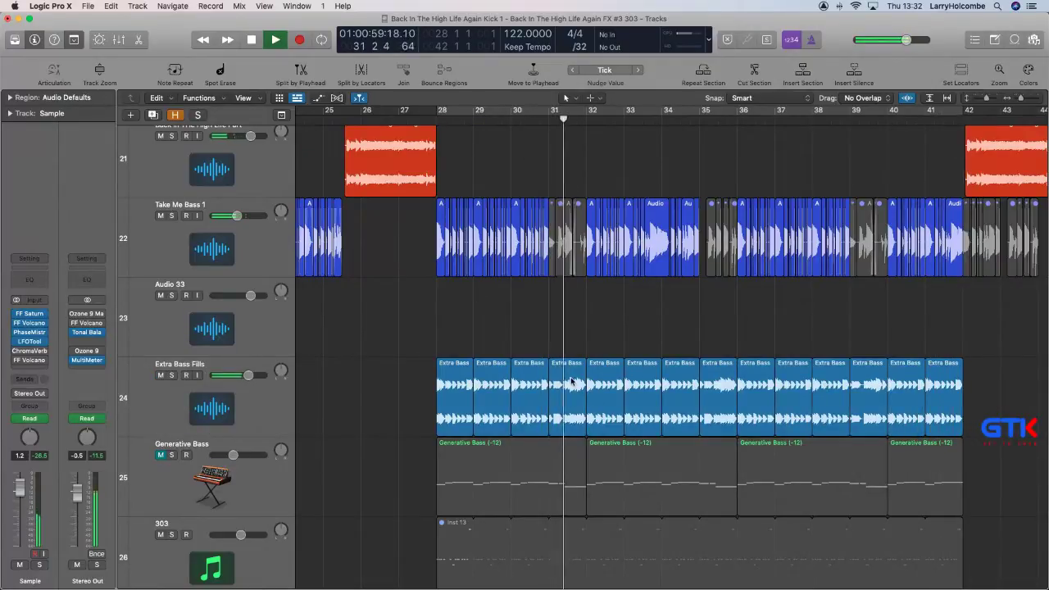
# Copy the Extra Bass Fills region at bar 31 over the fills at bars 35 and 39.
pyautogui.moveTo(568, 384); pyautogui.dragTo(718, 406)
pyautogui.keyDown('ctrl'); pyautogui.keyDown('alt'); pyautogui.click(715, 402); pyautogui.keyUp('alt'); pyautogui.keyUp('ctrl')
pyautogui.scroll(-3, 716, 402)
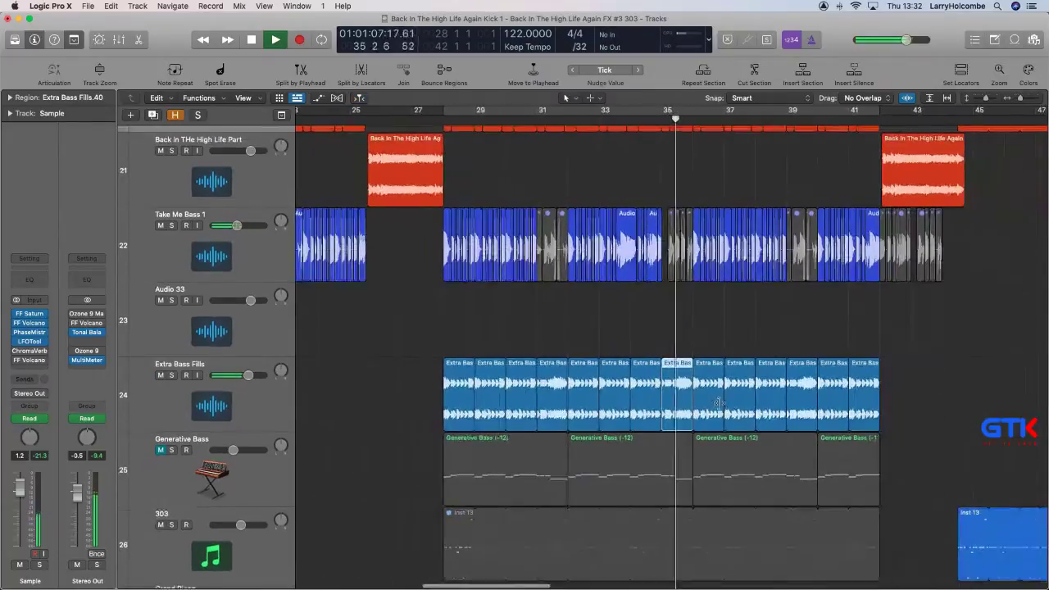
pyautogui.click(422, 327)
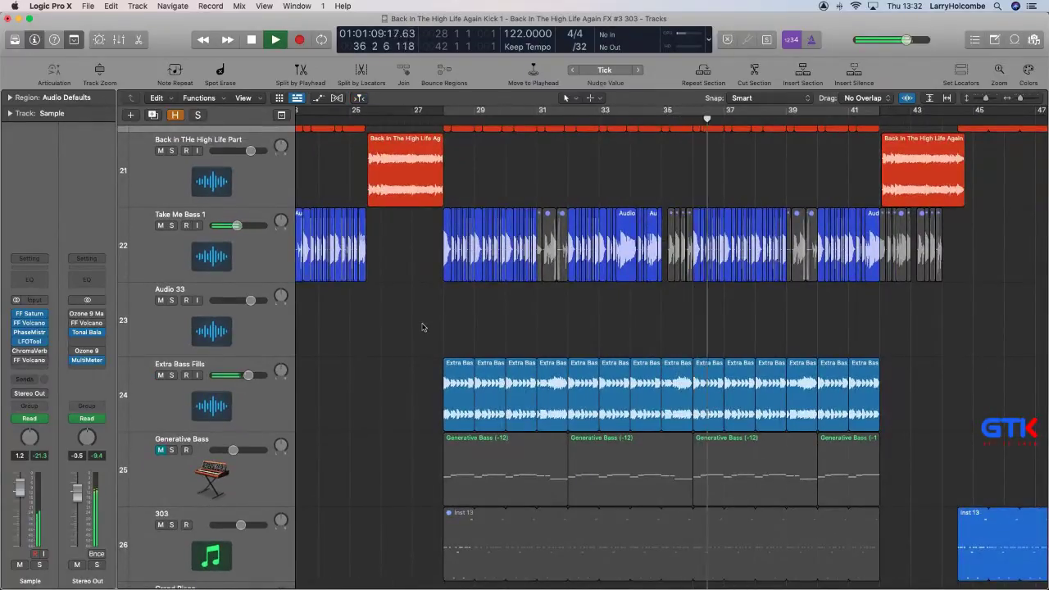
# Check the Sample track's Filter 1 Freq automation where the filter opens just before bar 42.
pyautogui.press('super+Up')
pyautogui.press('super+Up')
pyautogui.press('super+Up')
pyautogui.press('super+Up')
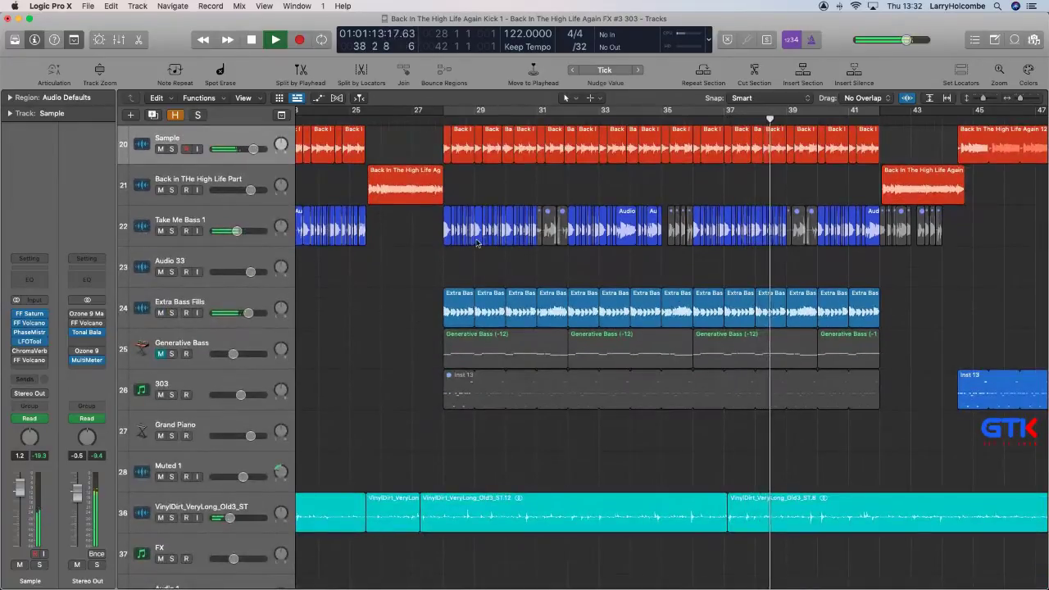
pyautogui.scroll(-3, 469, 244)
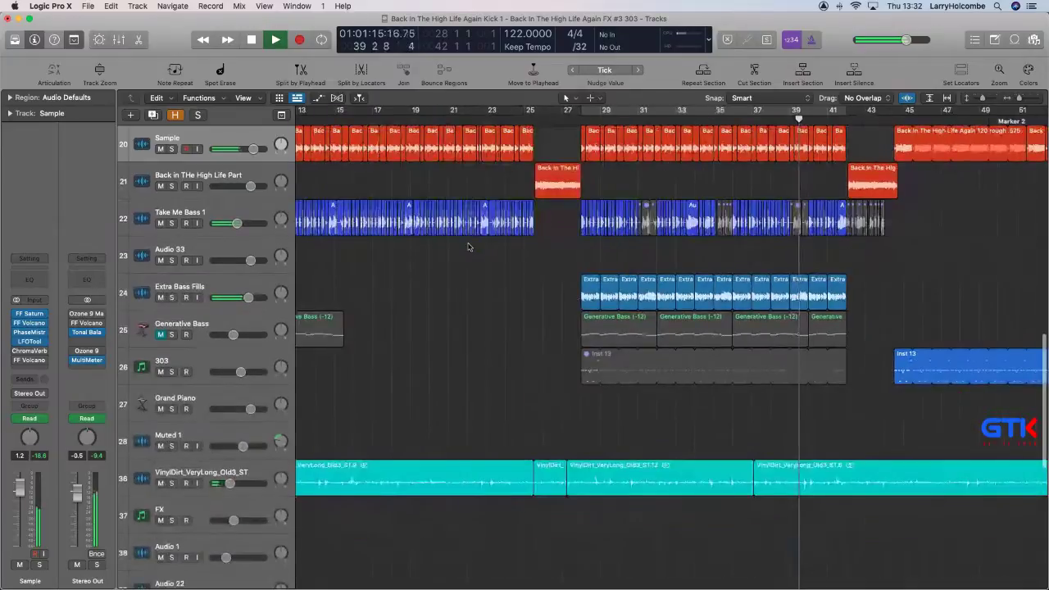
pyautogui.hscroll(3, 468, 246)
pyautogui.press('a')
pyautogui.hscroll(-1, 689, 201)
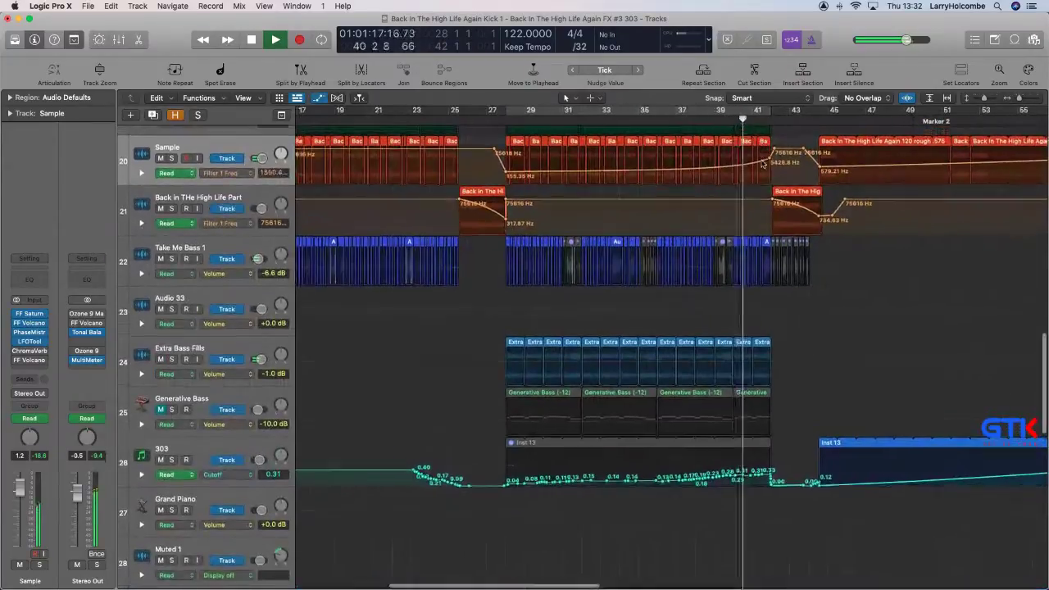
pyautogui.scroll(1, 768, 157)
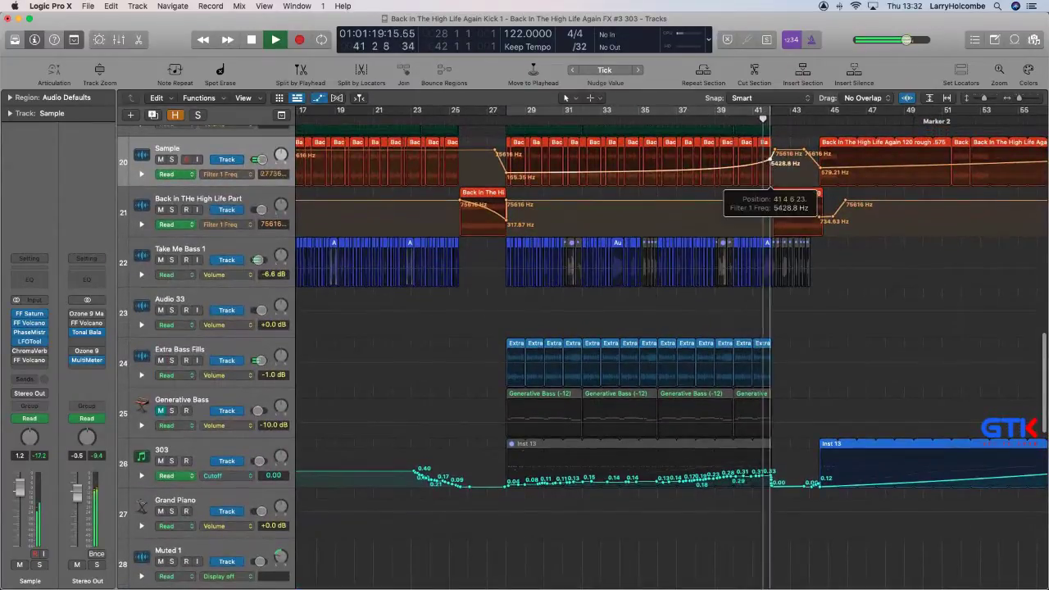
pyautogui.press('a')
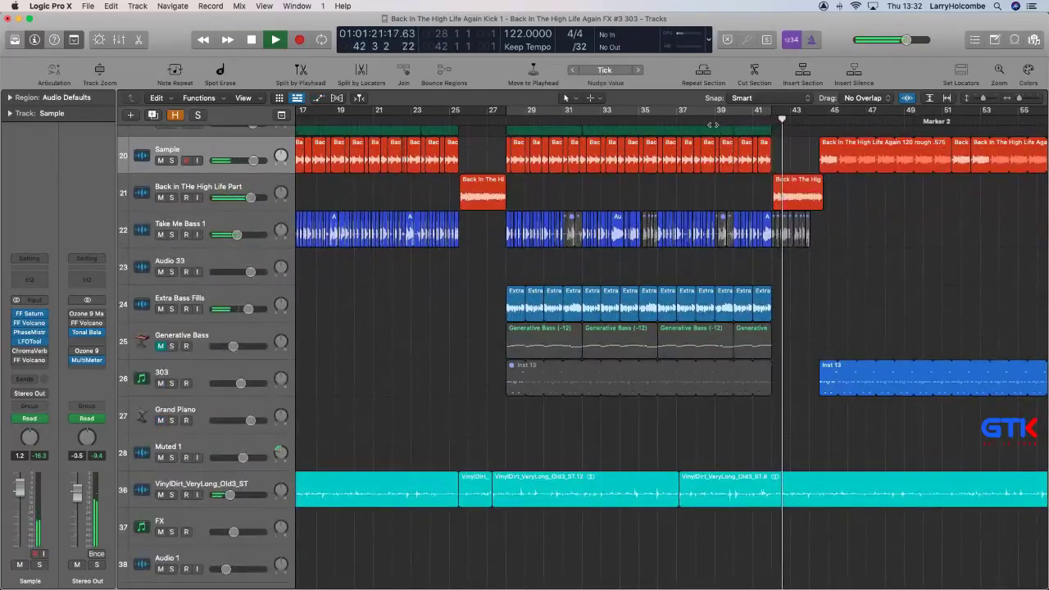
# Lower the Volcano 2 filter frequency on Take Me Bass 1 to about 315 Hz, close the plug-in and deselect the track's regions.
pyautogui.click(226, 223)
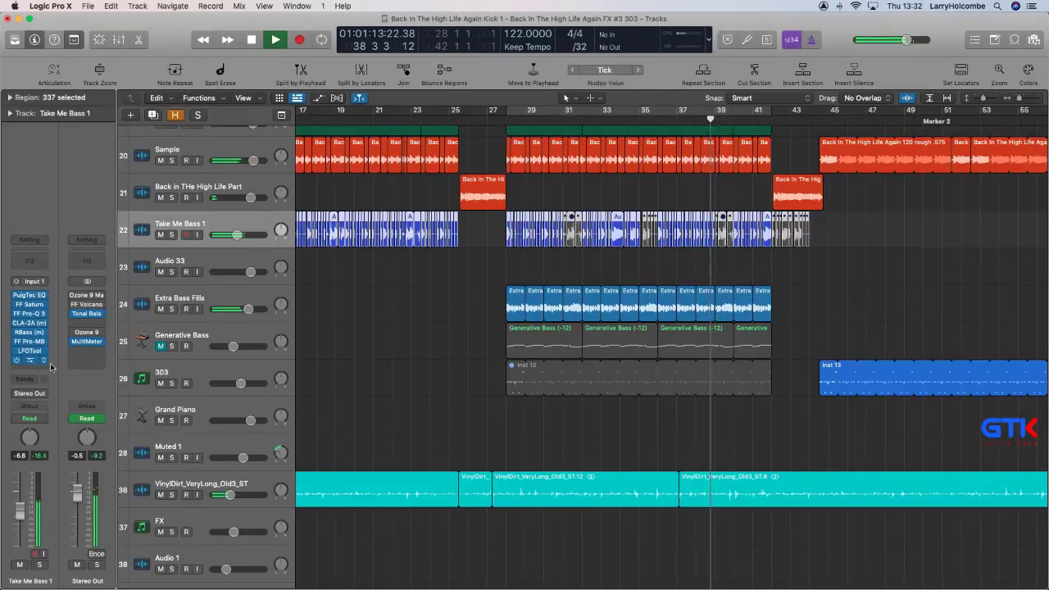
pyautogui.click(32, 362)
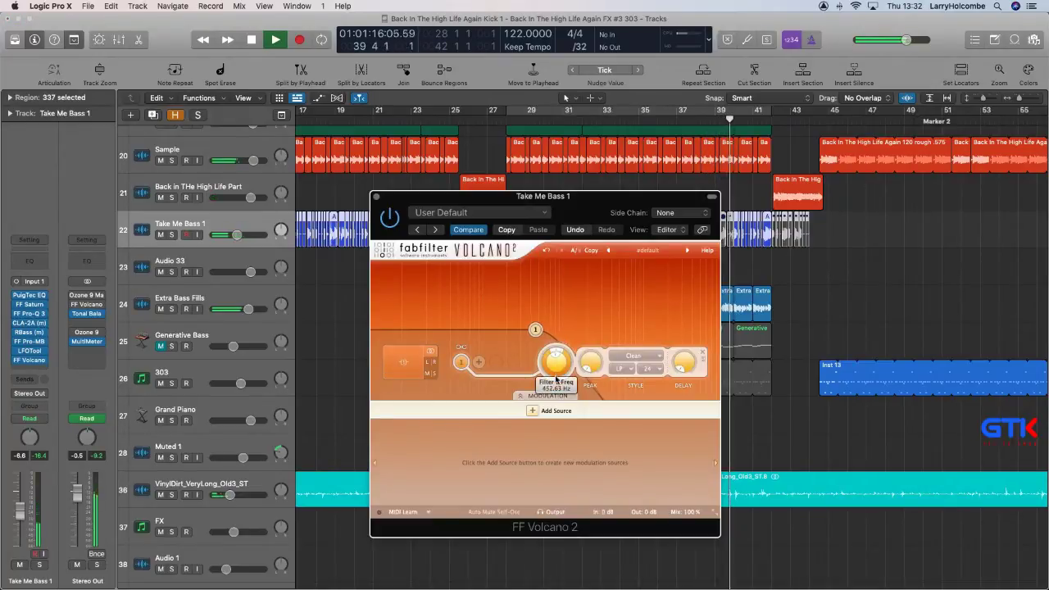
pyautogui.moveTo(555, 377); pyautogui.dragTo(556, 380)
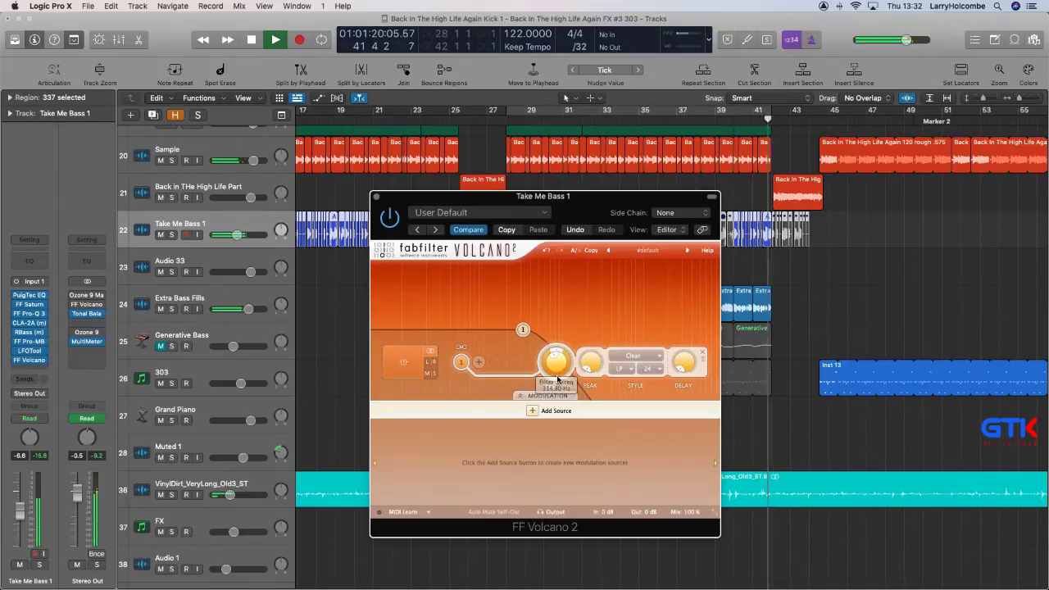
pyautogui.click(376, 197)
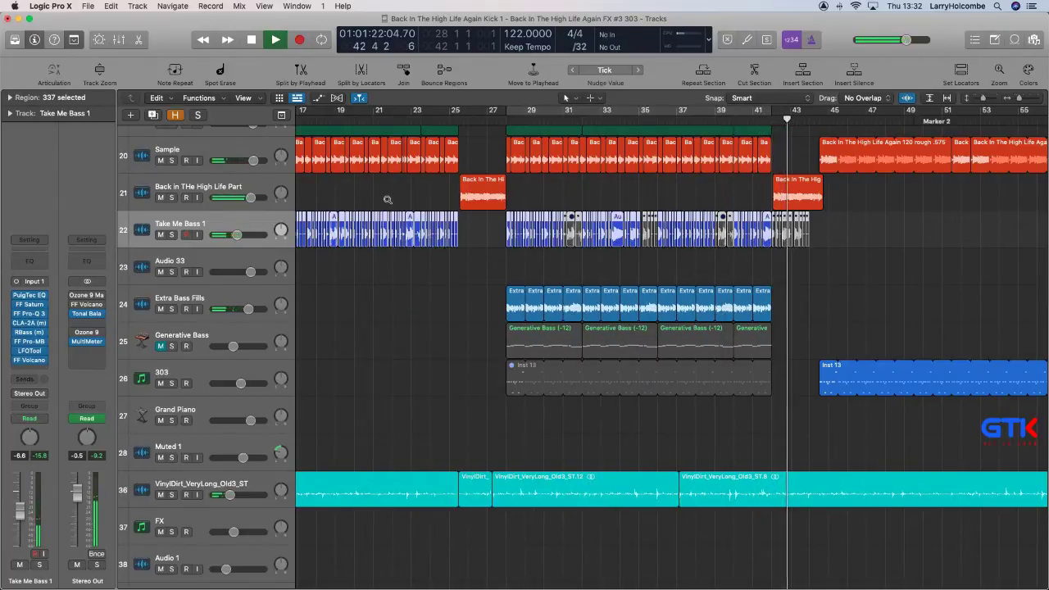
pyautogui.keyDown('ctrl'); pyautogui.keyDown('alt'); pyautogui.click(387, 199); pyautogui.keyUp('alt'); pyautogui.keyUp('ctrl')
pyautogui.keyDown('ctrl'); pyautogui.keyDown('alt'); pyautogui.click(388, 200); pyautogui.keyUp('alt'); pyautogui.keyUp('ctrl')
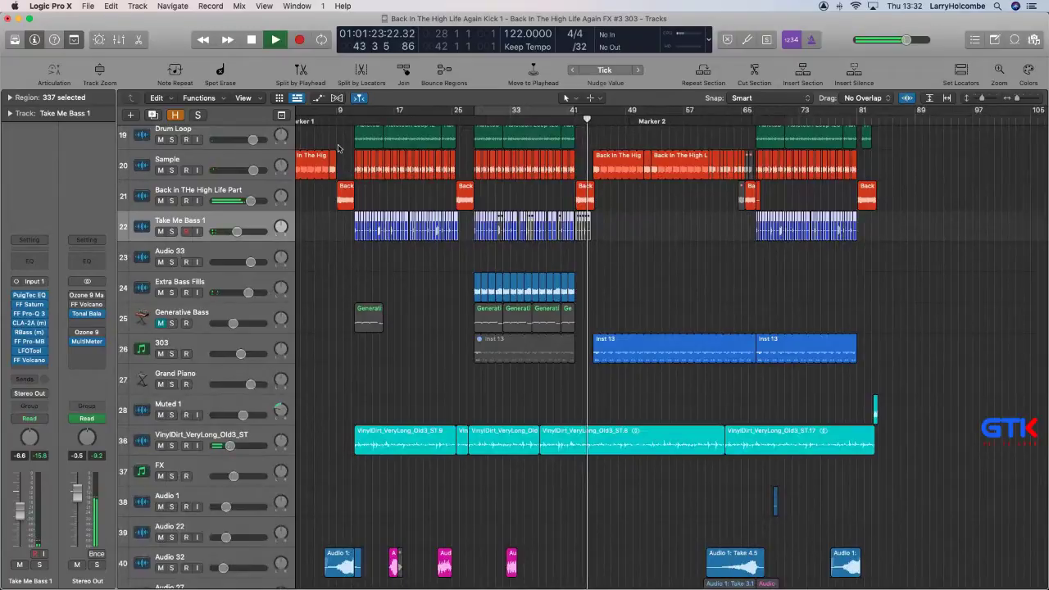
pyautogui.click(338, 148)
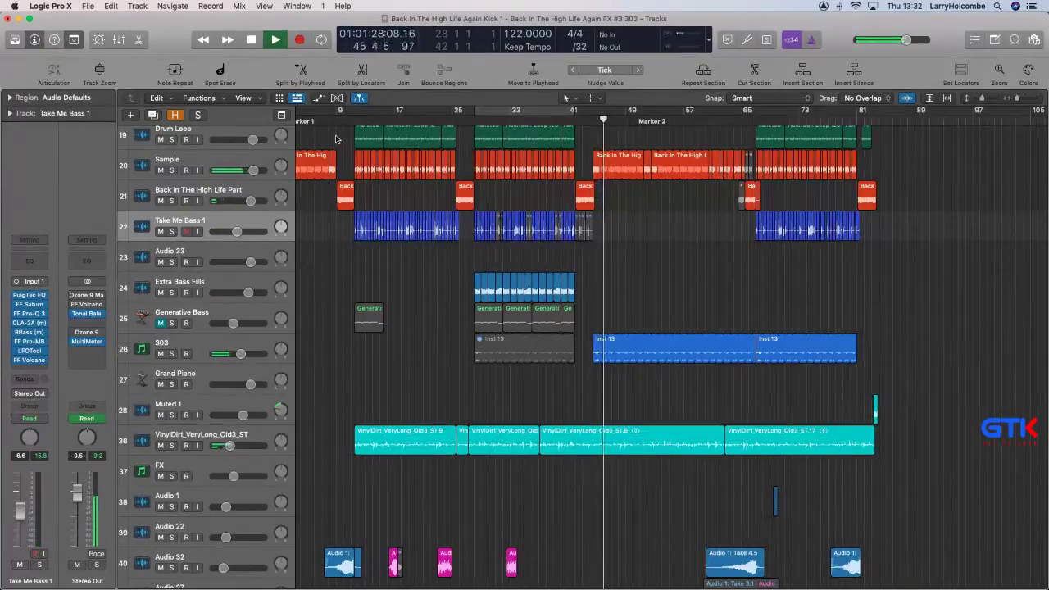
# Try the Tube style in Take Me Bass 1's Volcano 2 filter, raising the peak and lowering the frequency to just under 200 Hz.
pyautogui.hscroll(-1, 360, 123)
pyautogui.press('f')
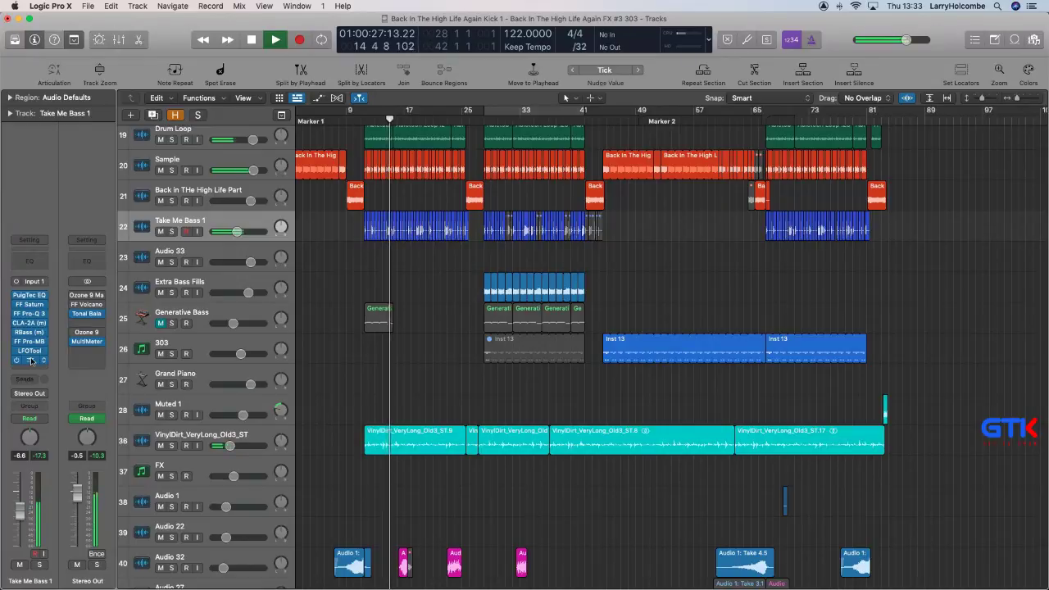
pyautogui.click(29, 360)
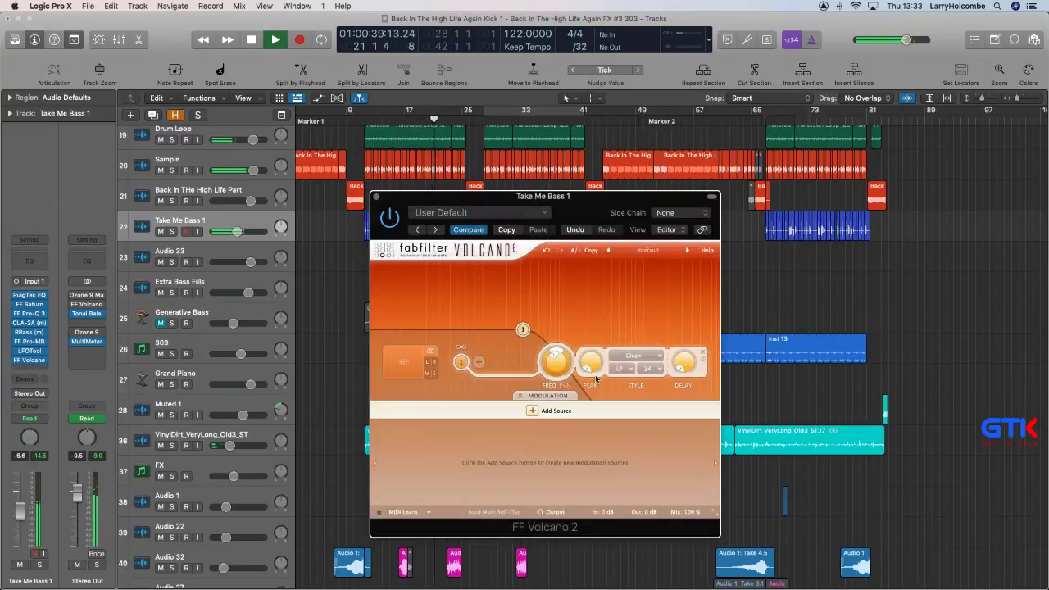
pyautogui.click(634, 356)
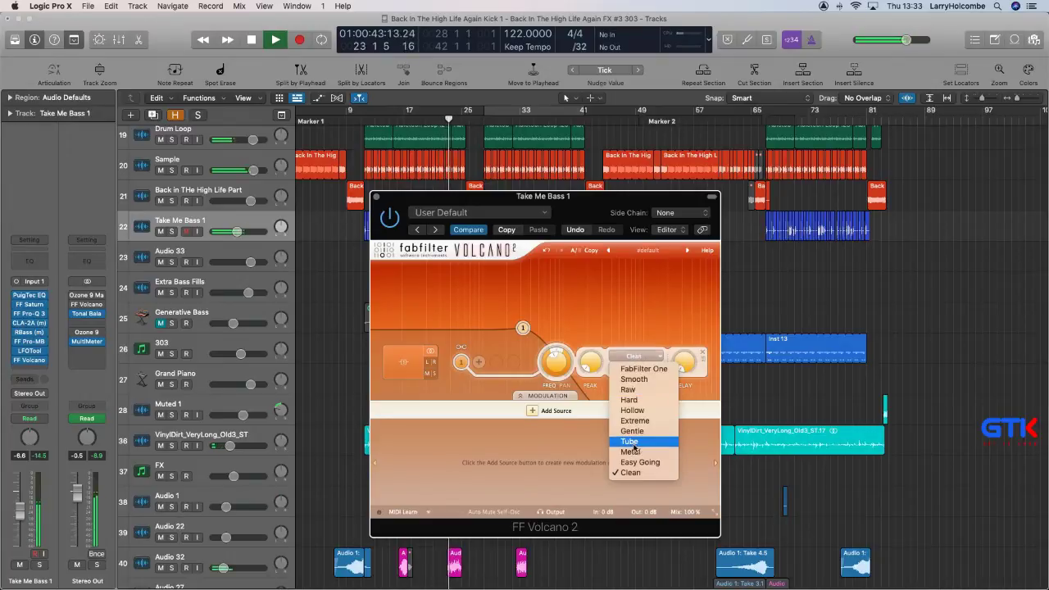
pyautogui.click(628, 442)
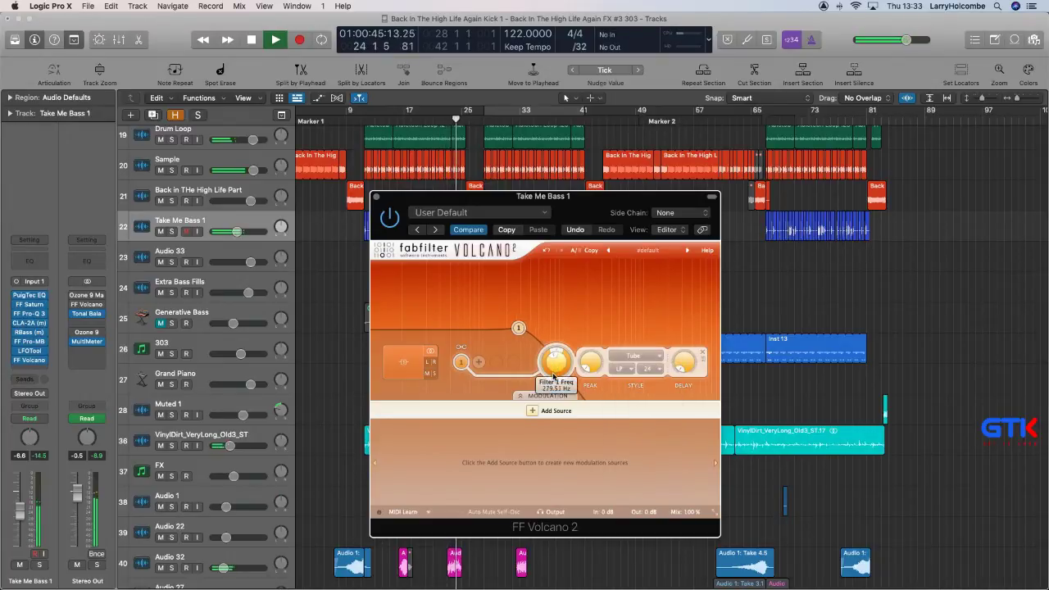
pyautogui.moveTo(586, 334); pyautogui.dragTo(586, 331)
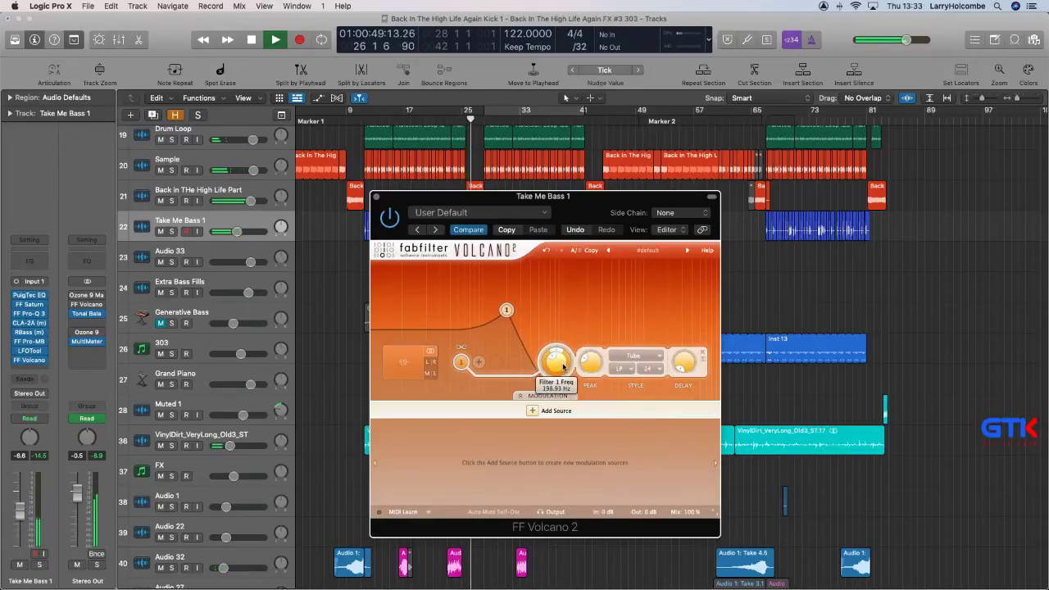
# Set the Take Me Bass 1 low-pass filter slope to 12 and its peak to about 0.27, and raise the cutoff frequency slightly.
pyautogui.click(652, 369)
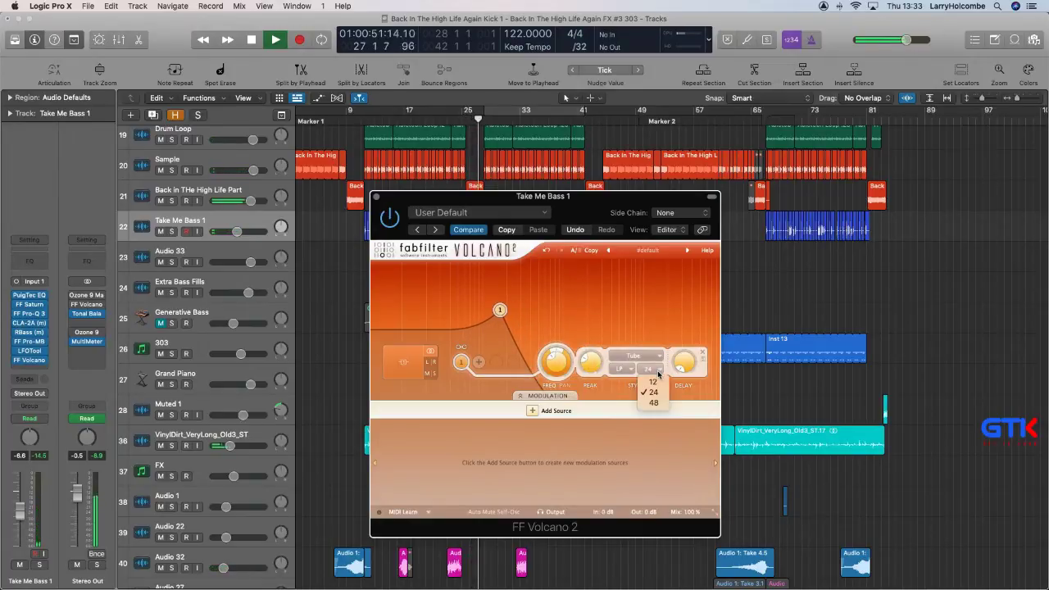
pyautogui.click(654, 382)
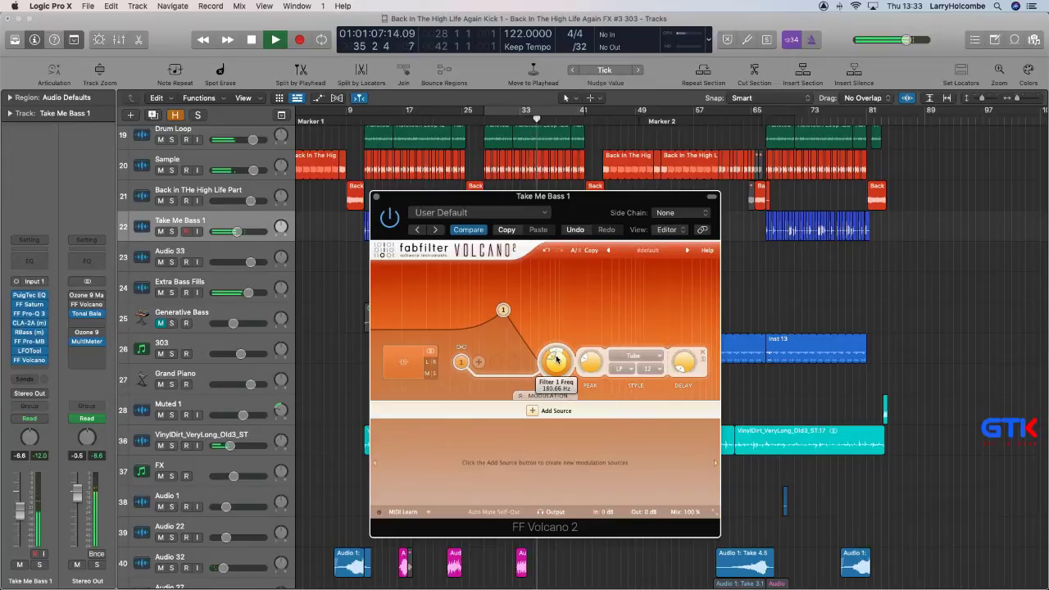
pyautogui.moveTo(595, 368)
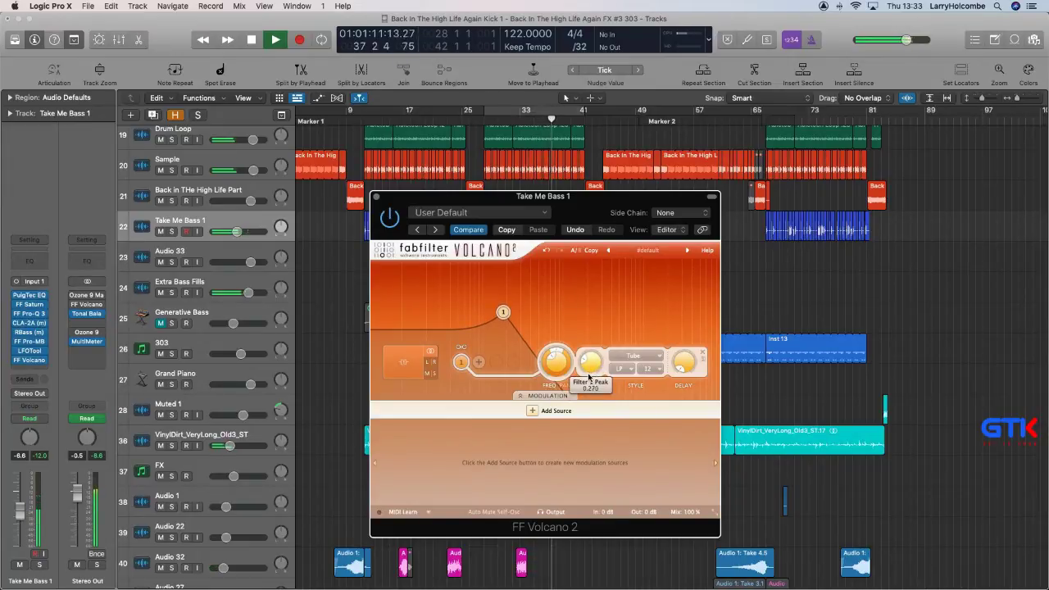
pyautogui.moveTo(550, 371)
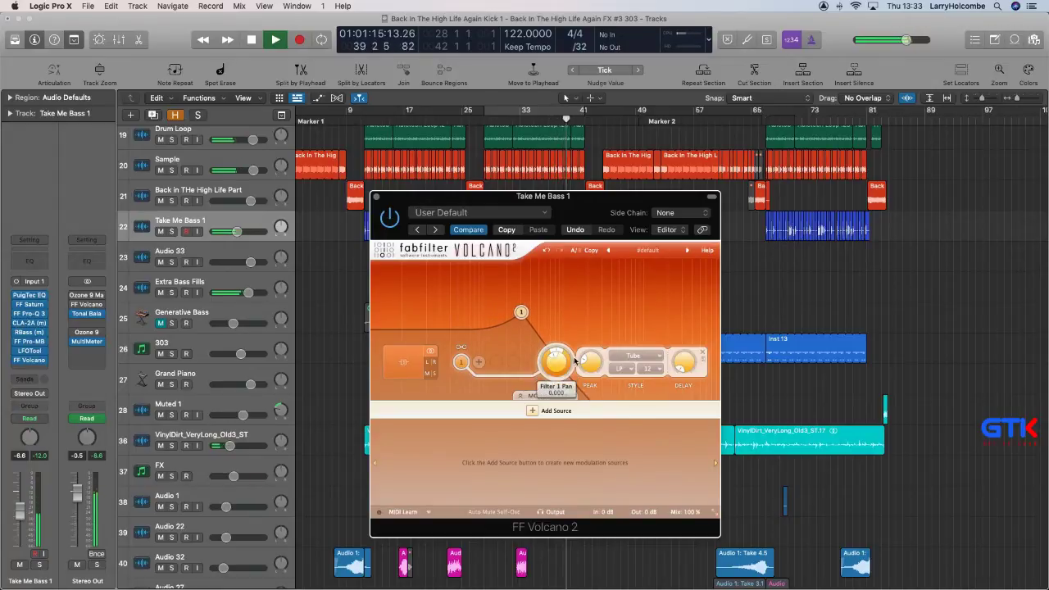
# Set the Take Me Bass 1 Volcano 2 filter style to Clean and close the plug-in.
pyautogui.click(622, 357)
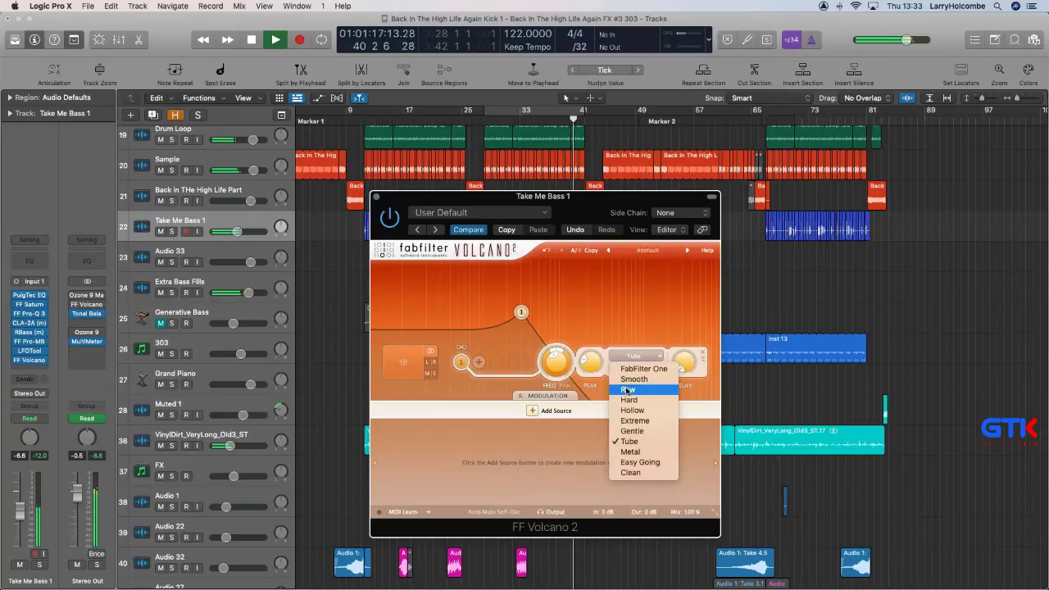
pyautogui.click(631, 473)
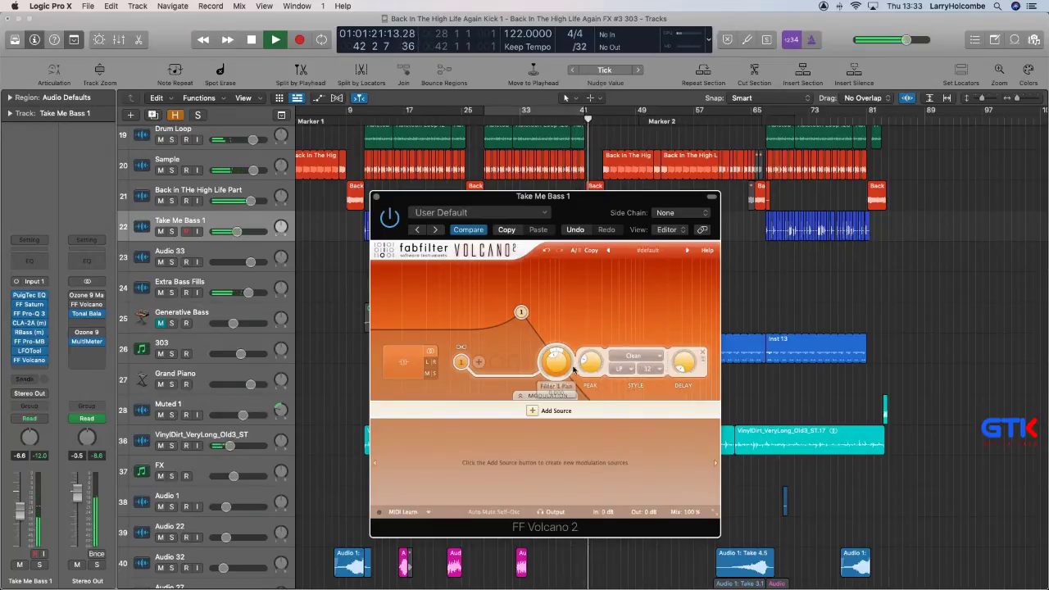
pyautogui.click(375, 197)
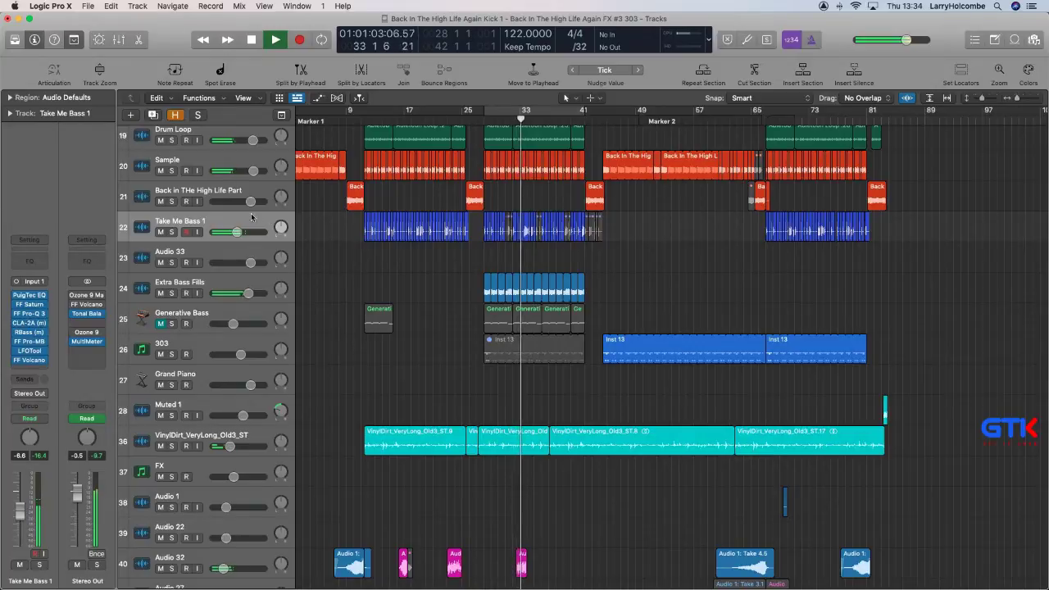
# Insert a stereo PanMan on Extra Bass Fills between FF Pro-Q 3 and PhaseMistress, with two-way LFO panning and a reduced width.
pyautogui.click(225, 282)
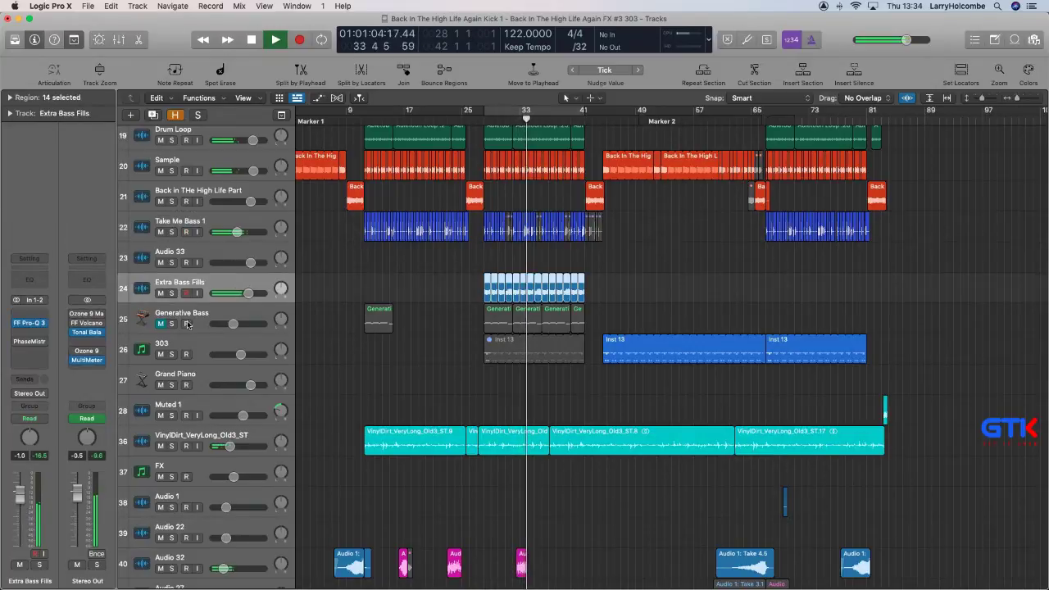
pyautogui.click(45, 323)
pyautogui.moveTo(70, 316)
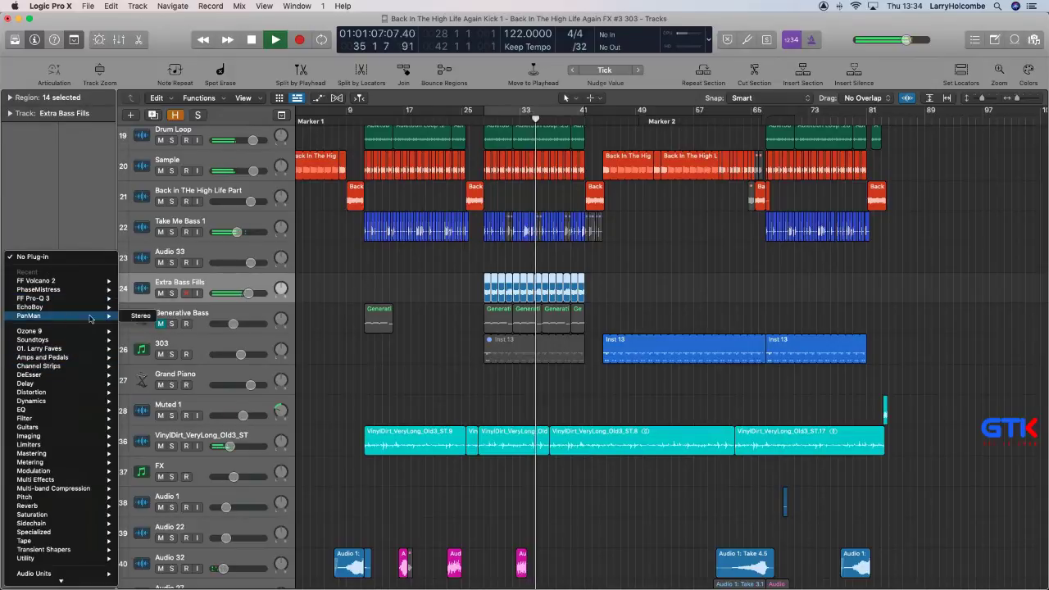
pyautogui.click(132, 316)
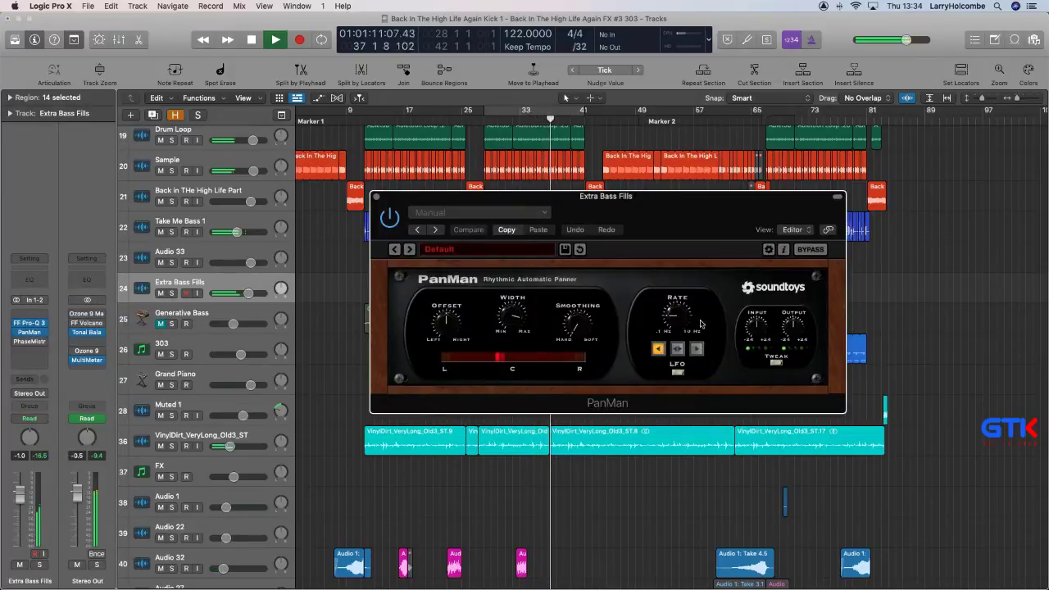
pyautogui.click(677, 348)
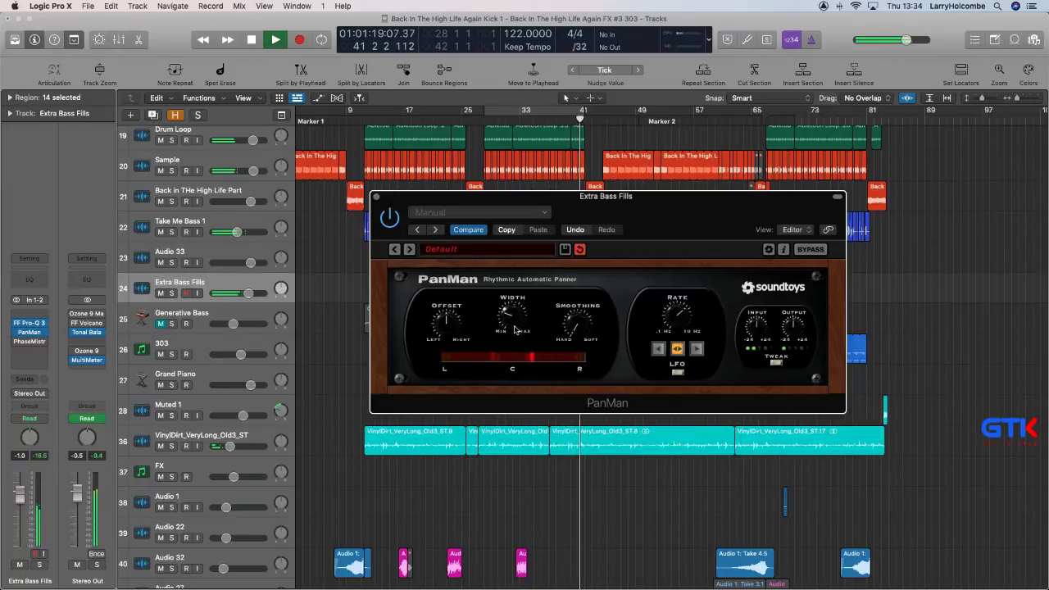
pyautogui.click(376, 197)
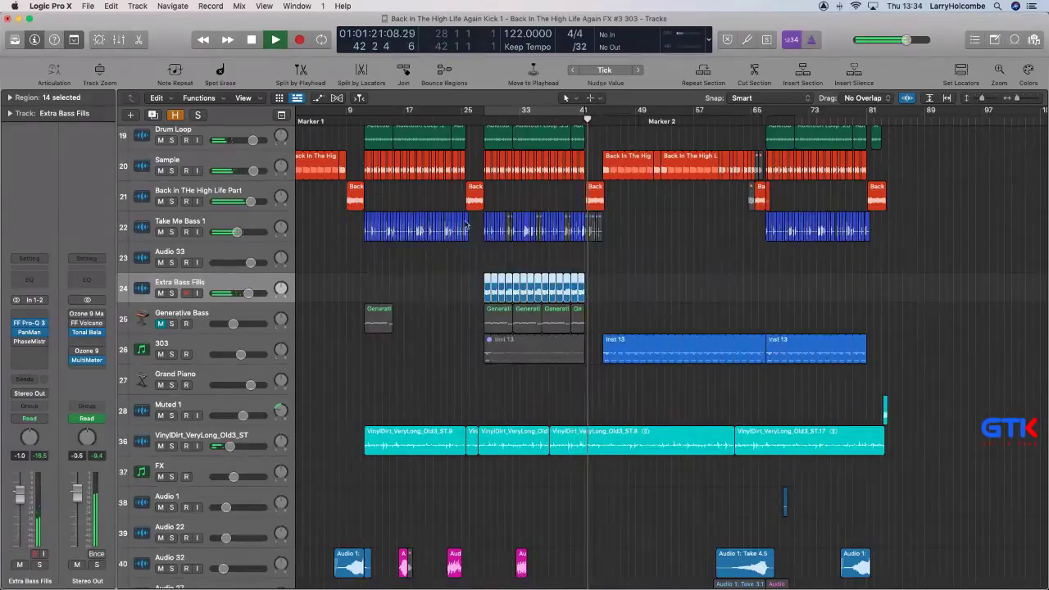
# Replay the section from bar 28 and narrow PanMan's width further on Extra Bass Fills.
pyautogui.click(484, 120)
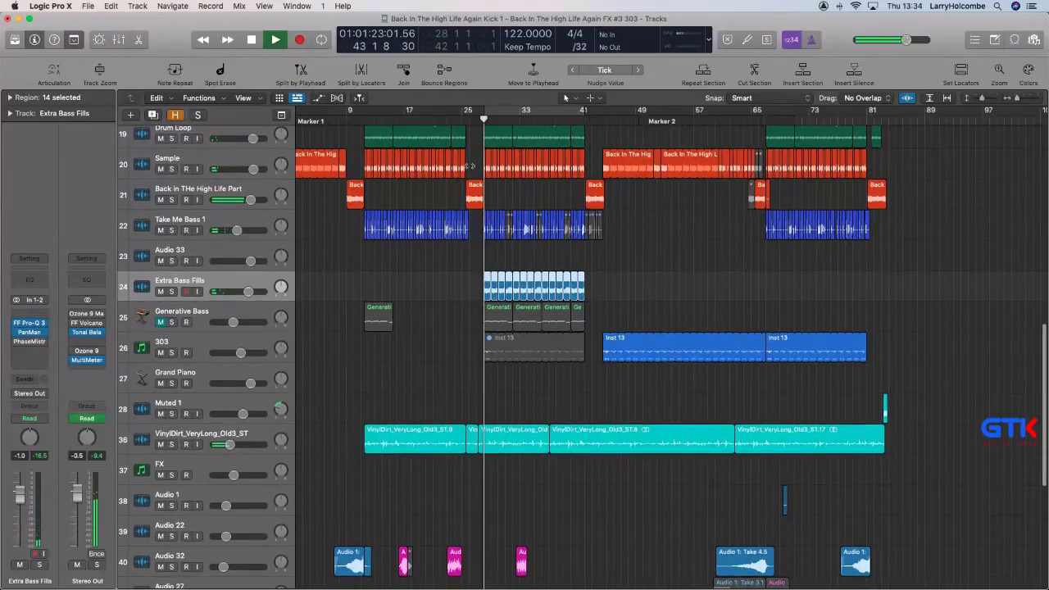
pyautogui.click(335, 138)
pyautogui.click(29, 331)
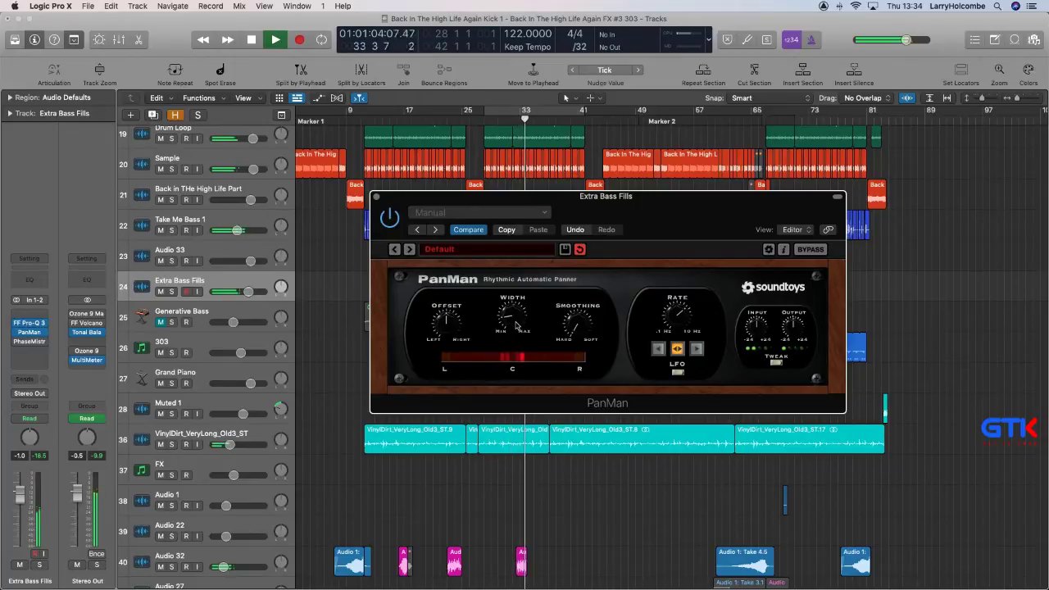
pyautogui.click(376, 197)
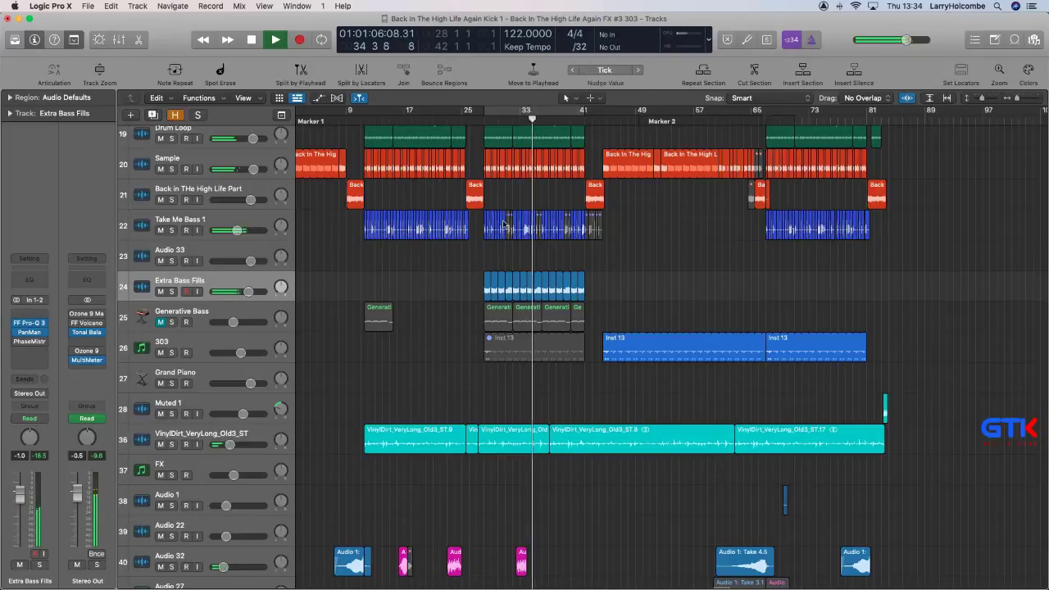
# Select the three groups of muted Take Me Bass 1 regions around bars 31, 35 and 39 and toggle their mute.
pyautogui.press('z')
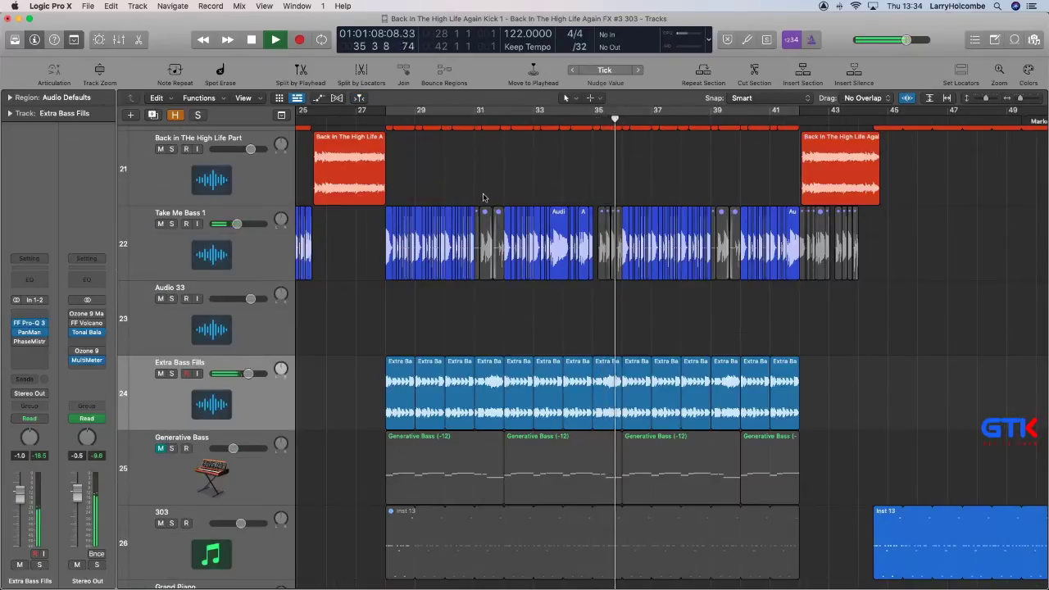
pyautogui.moveTo(483, 204); pyautogui.dragTo(499, 226)
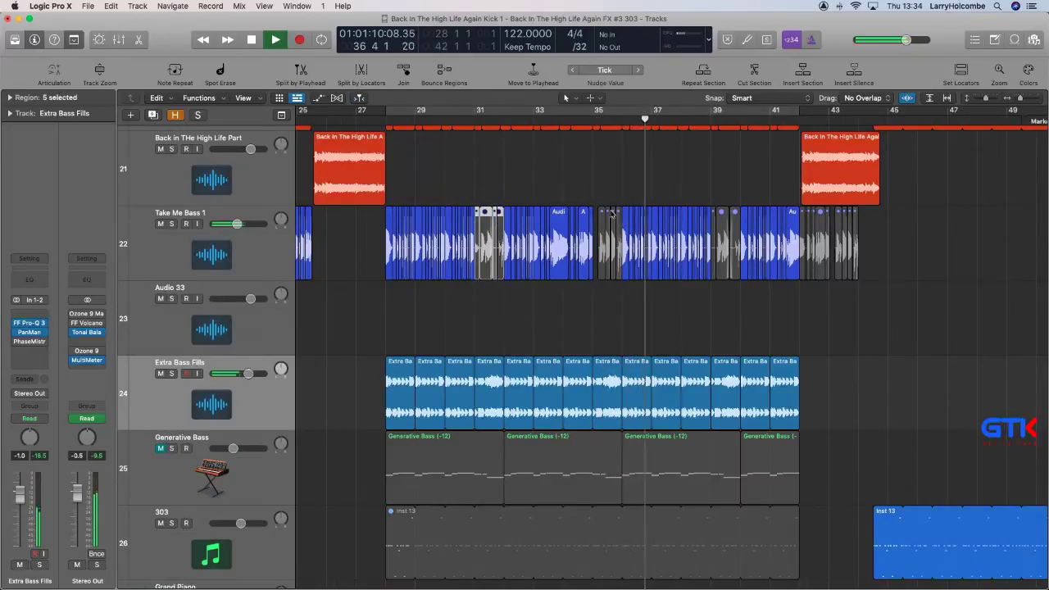
pyautogui.moveTo(599, 184); pyautogui.dragTo(608, 227)
pyautogui.moveTo(712, 187); pyautogui.dragTo(731, 223)
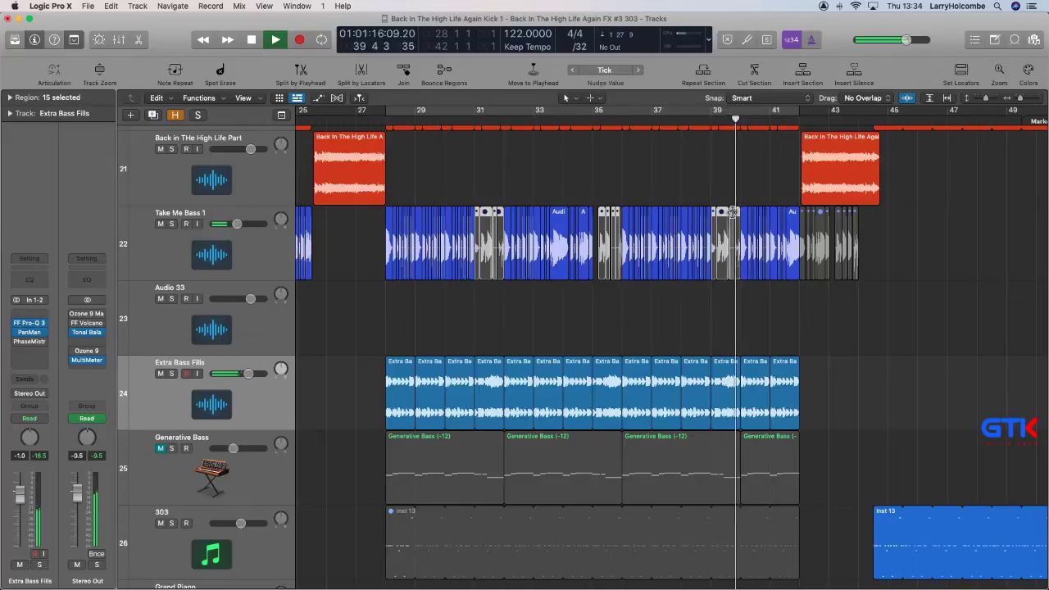
pyautogui.hotkey('ctrl', 'm')
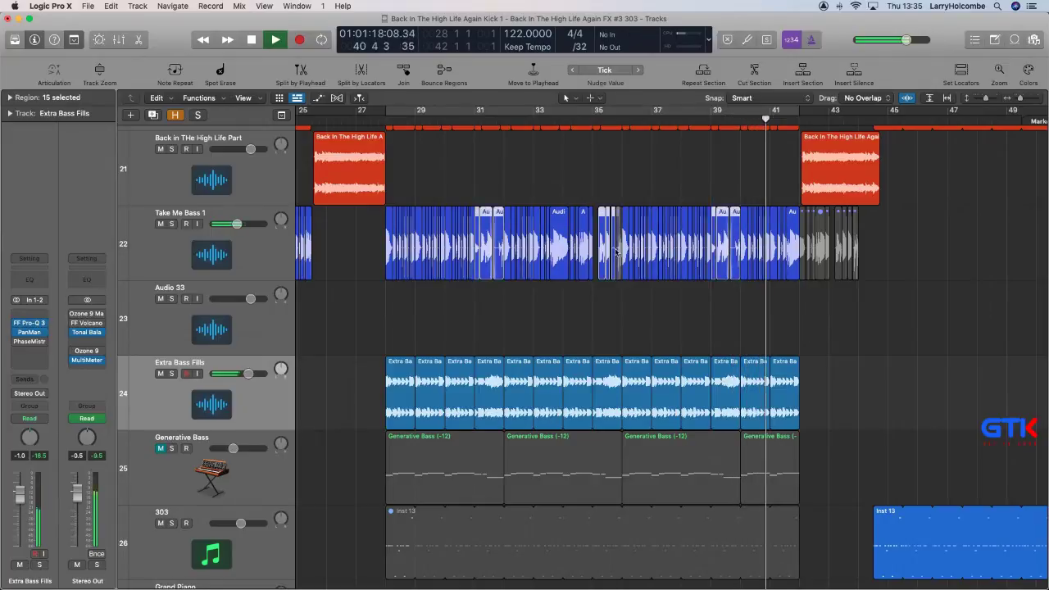
# Unmute the small remaining Take Me Bass 1 region just before bar 36.
pyautogui.keyDown('ctrl'); pyautogui.keyDown('alt'); pyautogui.click(723, 235); pyautogui.keyUp('alt'); pyautogui.keyUp('ctrl')
pyautogui.moveTo(539, 172); pyautogui.dragTo(664, 290)
pyautogui.click(555, 291)
pyautogui.hotkey('ctrl', 'm')
pyautogui.keyDown('ctrl'); pyautogui.keyDown('alt'); pyautogui.click(556, 291); pyautogui.keyUp('alt'); pyautogui.keyUp('ctrl')
# Replay from about bar 27, insert a stereo FF Volcano 2 at the end of the Sample track's effects, and set its filter to HP.
pyautogui.scroll(4, 553, 287)
pyautogui.scroll(-3, 553, 287)
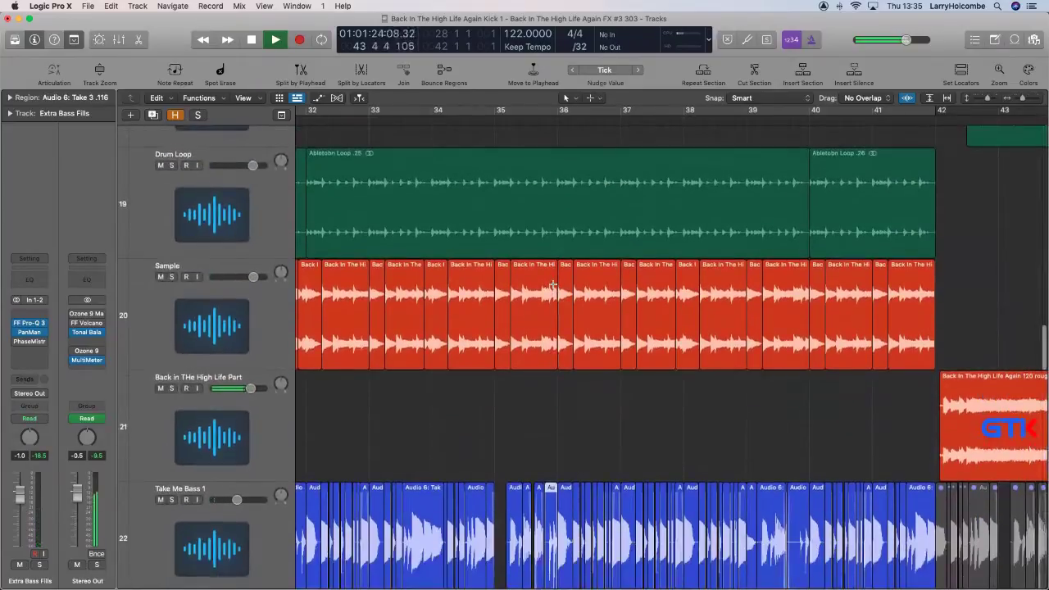
pyautogui.scroll(-2, 554, 275)
pyautogui.keyDown('ctrl'); pyautogui.keyDown('alt'); pyautogui.click(554, 274); pyautogui.keyUp('alt'); pyautogui.keyUp('ctrl')
pyautogui.scroll(-2, 418, 173)
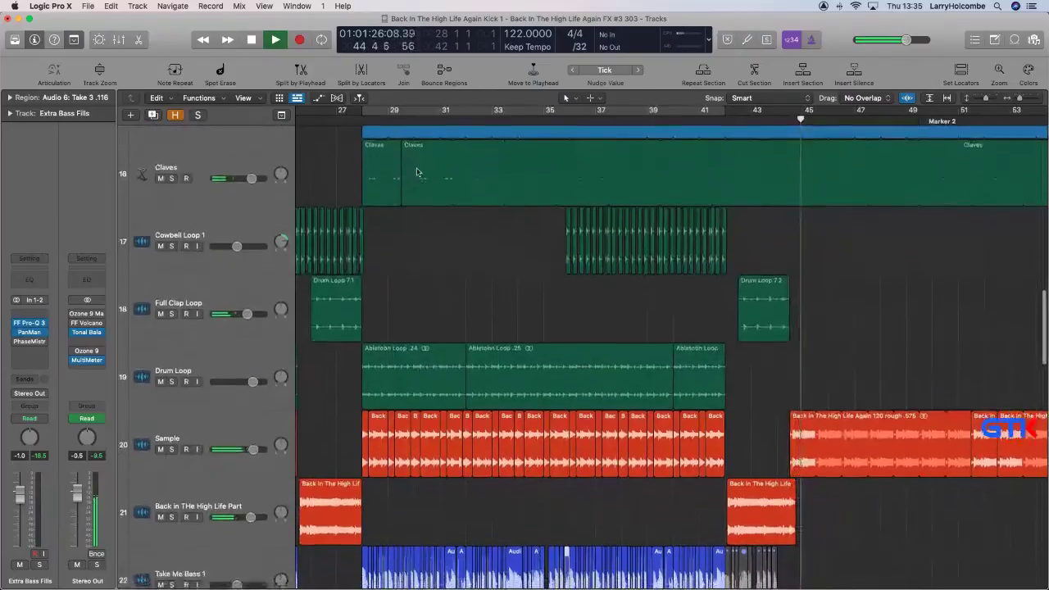
pyautogui.click(337, 120)
pyautogui.click(181, 403)
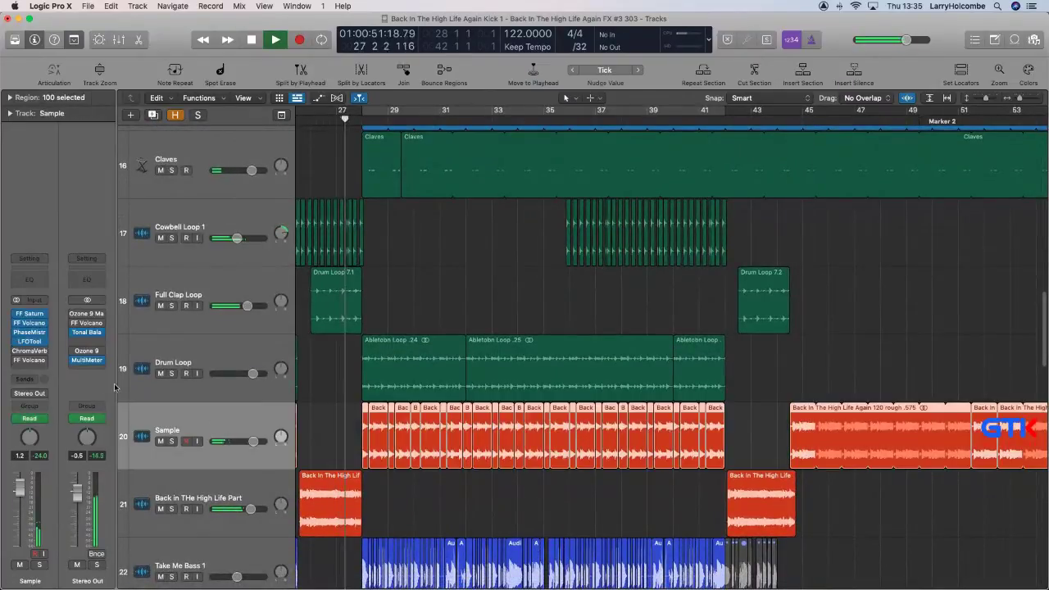
pyautogui.click(29, 361)
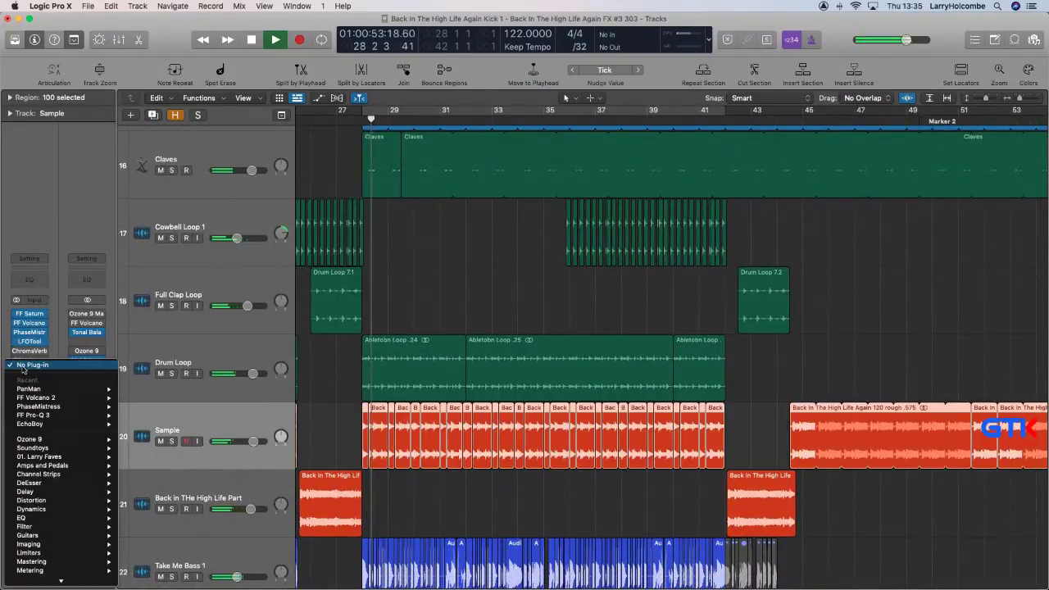
pyautogui.moveTo(82, 398)
pyautogui.click(133, 398)
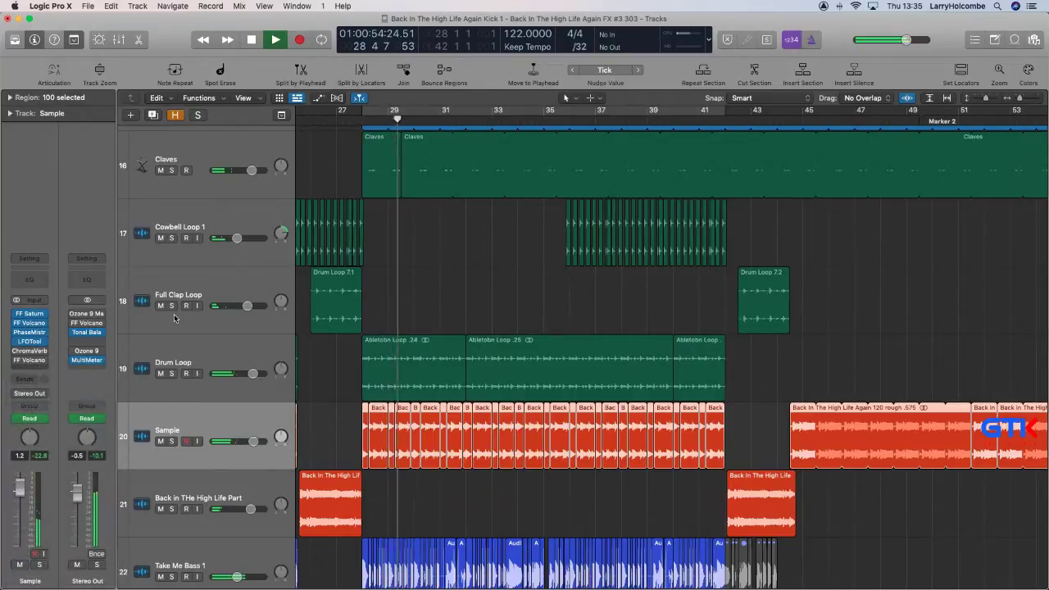
pyautogui.click(619, 369)
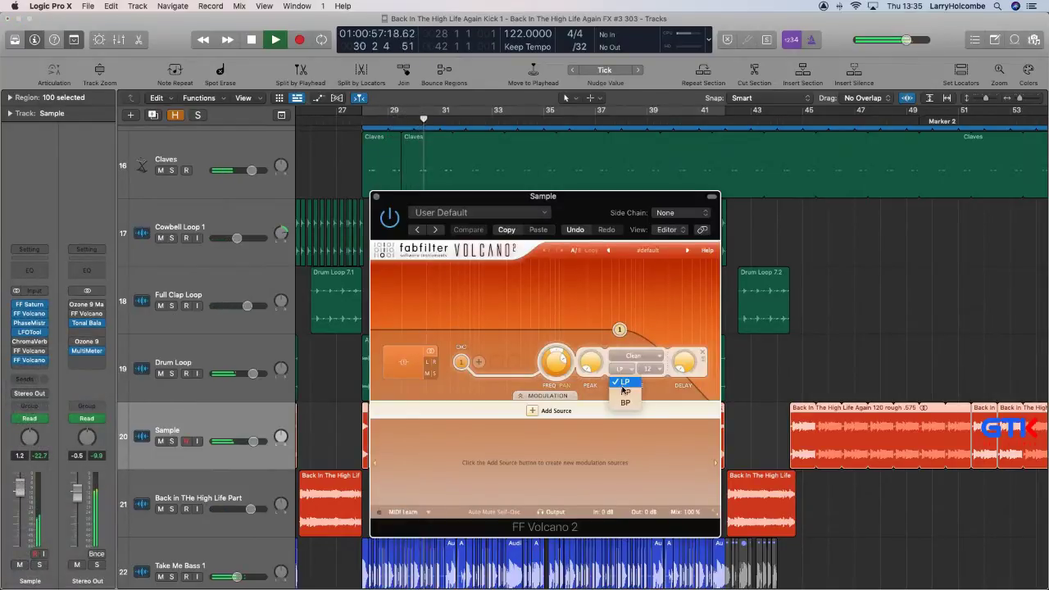
pyautogui.click(625, 393)
# Raise the peak and sweep the Sample track's high-pass cutoff during playback, finish with a low cutoff, and close the plug-in.
pyautogui.moveTo(555, 381); pyautogui.dragTo(552, 401)
pyautogui.moveTo(555, 364); pyautogui.dragTo(585, 324)
pyautogui.moveTo(559, 361)
pyautogui.mouseDown()
pyautogui.moveTo(552, 332)
pyautogui.moveTo(559, 381)
pyautogui.moveTo(557, 372)
pyautogui.mouseUp()
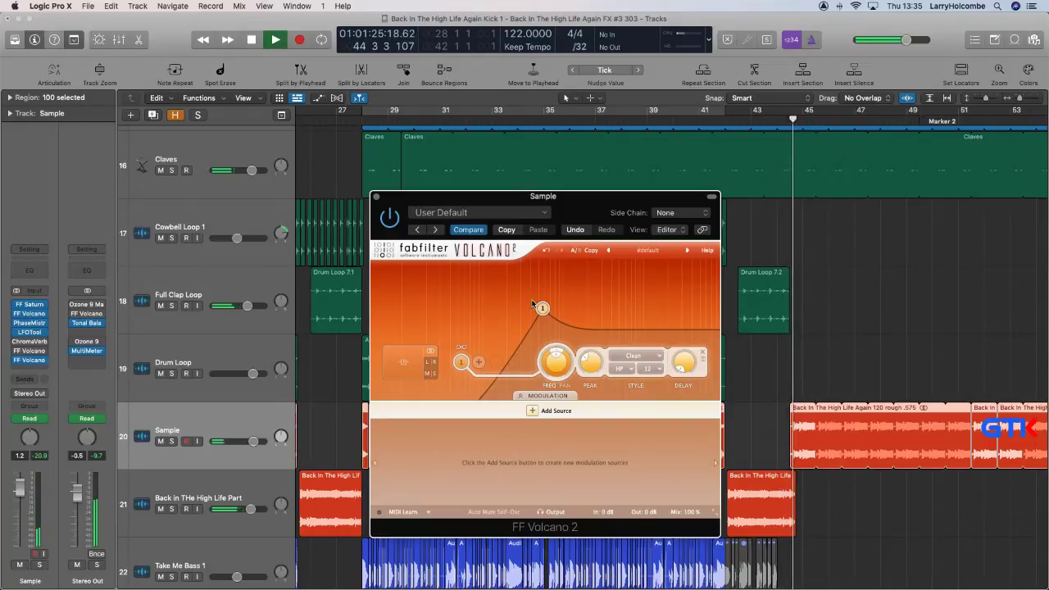
pyautogui.moveTo(553, 367)
pyautogui.moveTo(554, 368); pyautogui.dragTo(552, 446)
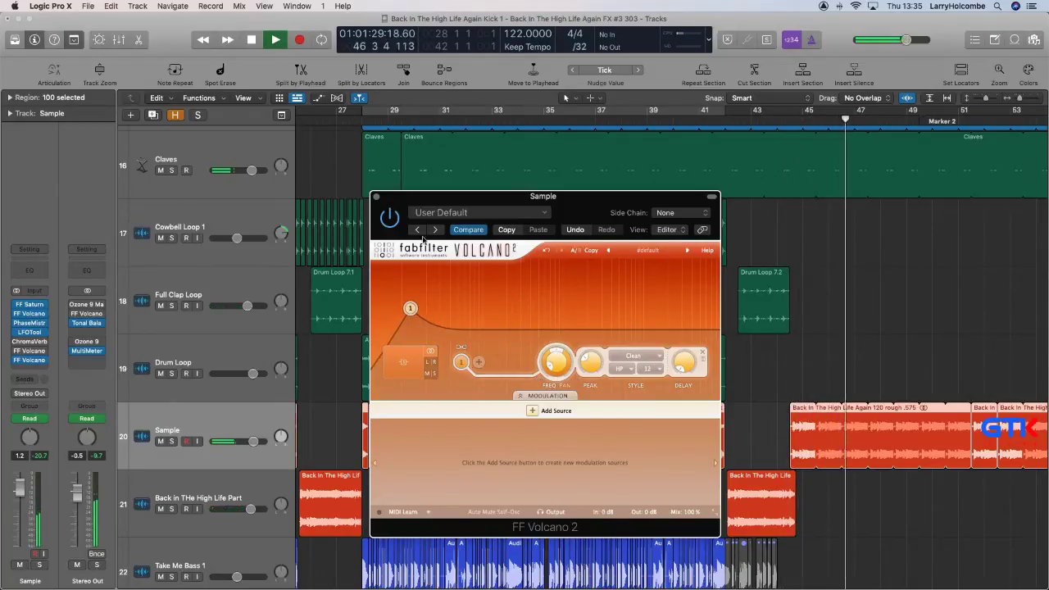
pyautogui.click(376, 197)
# Clear the region selection and replay the bars 28–42 section from about bar 27.
pyautogui.click(332, 162)
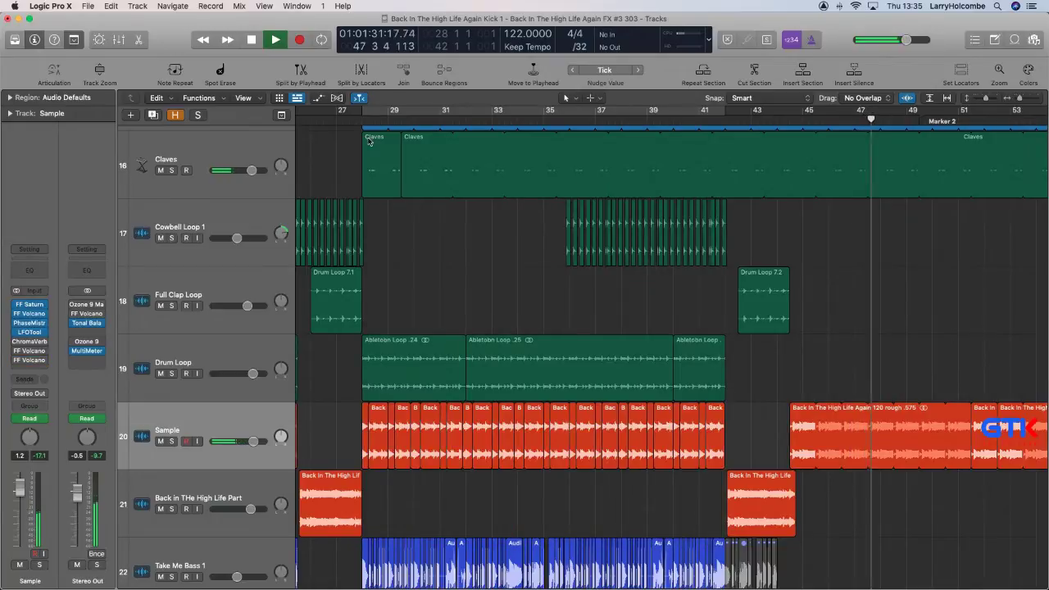
pyautogui.keyDown('shift'); pyautogui.click(335, 162); pyautogui.keyUp('shift')
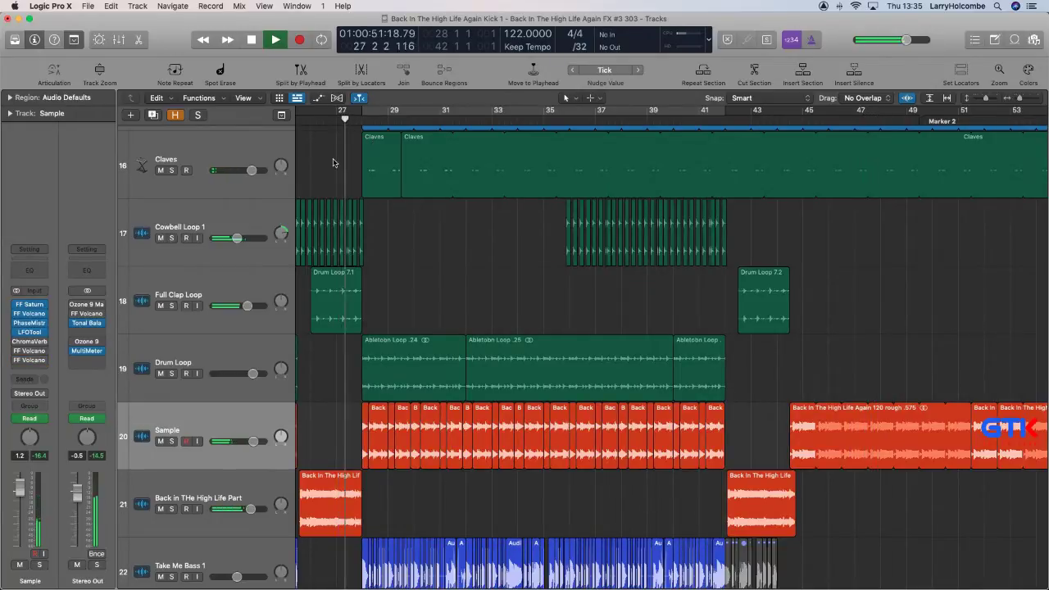
pyautogui.keyDown('ctrl'); pyautogui.keyDown('alt'); pyautogui.click(333, 160); pyautogui.keyUp('alt'); pyautogui.keyUp('ctrl')
pyautogui.scroll(6, 333, 160)
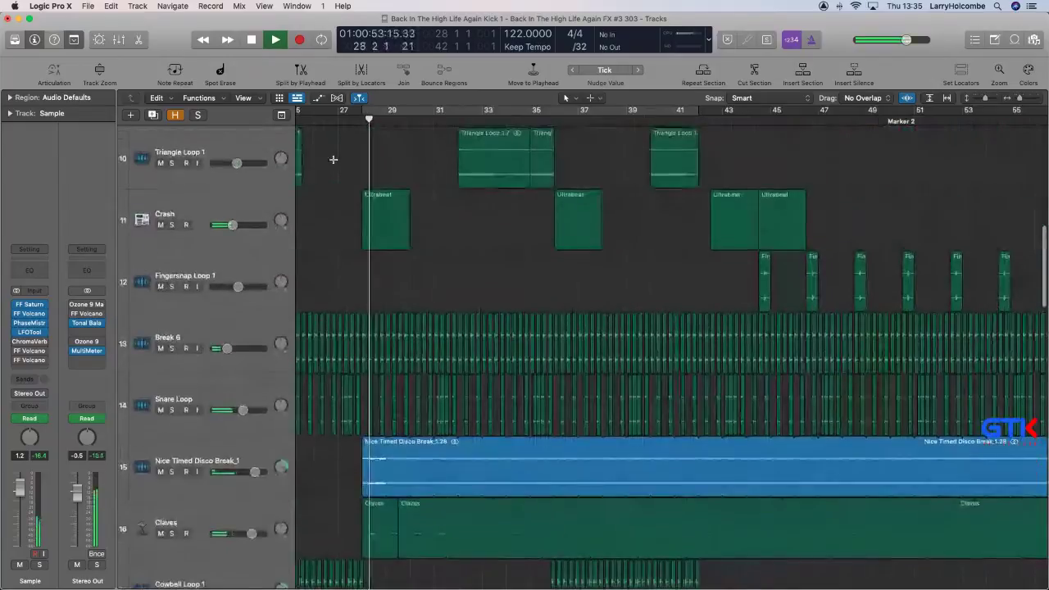
pyautogui.press('super+Up')
pyautogui.press('super+Up')
pyautogui.press('super+Up')
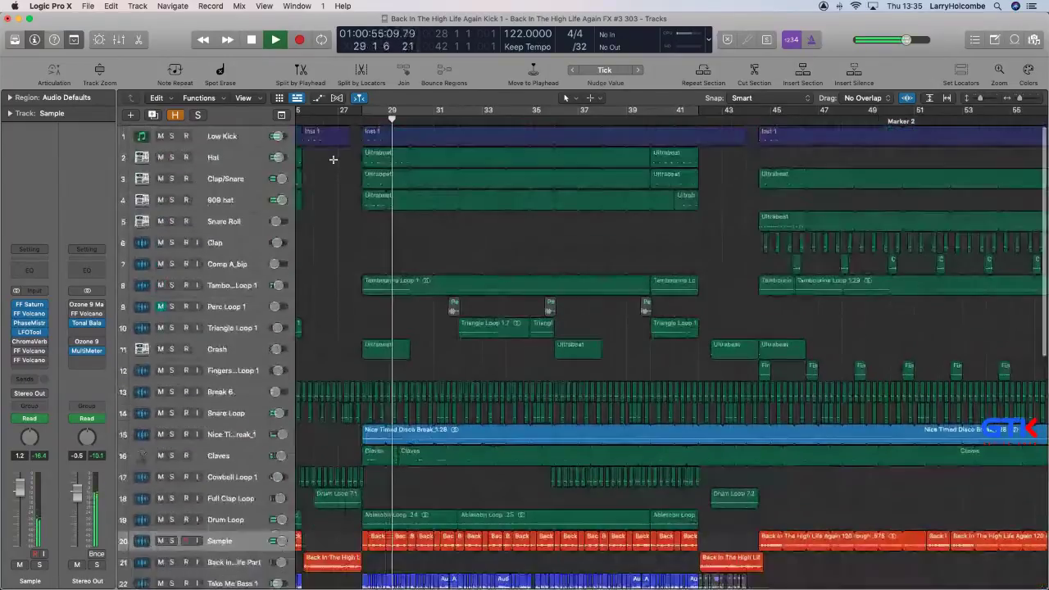
pyautogui.press('Up')
pyautogui.hscroll(-2, 334, 160)
pyautogui.scroll(-3, 334, 160)
pyautogui.scroll(-5, 333, 159)
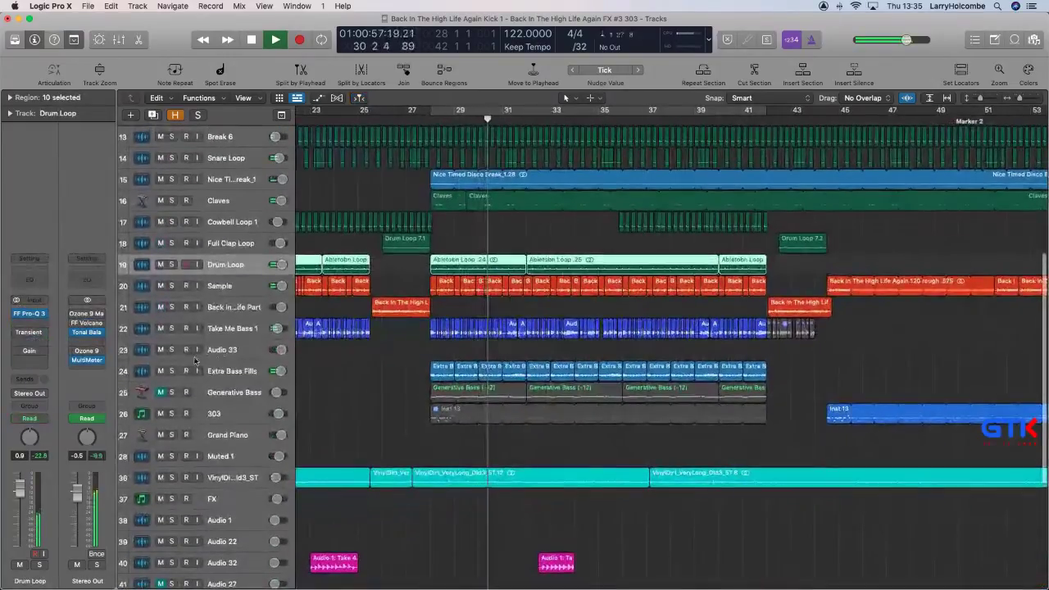
# Select the Take Me Bass 1 track, and unmute and select the Extra Bass Fills track during playback.
pyautogui.click(226, 327)
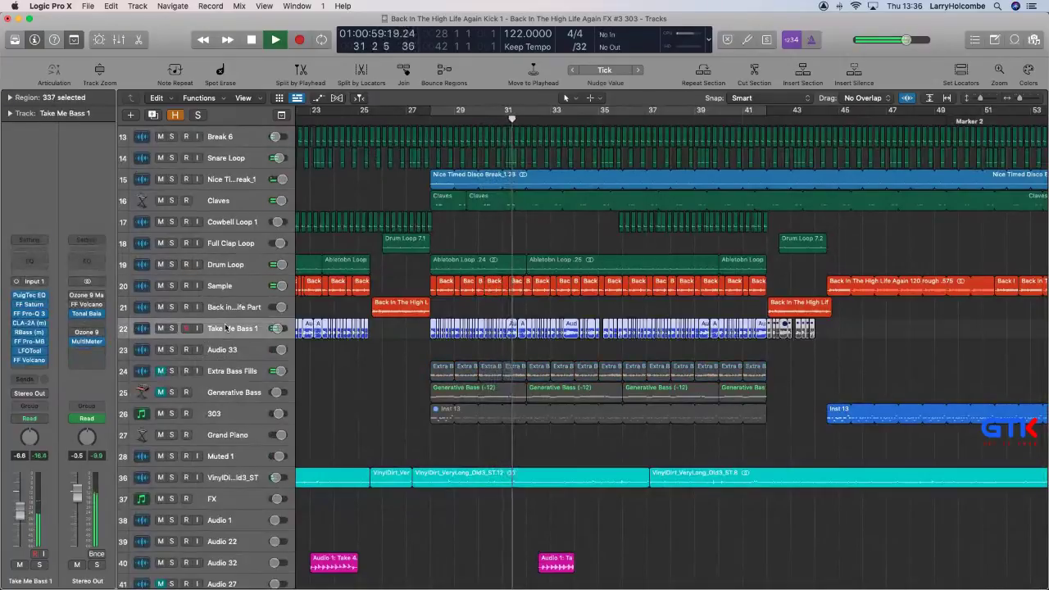
pyautogui.moveTo(14, 361)
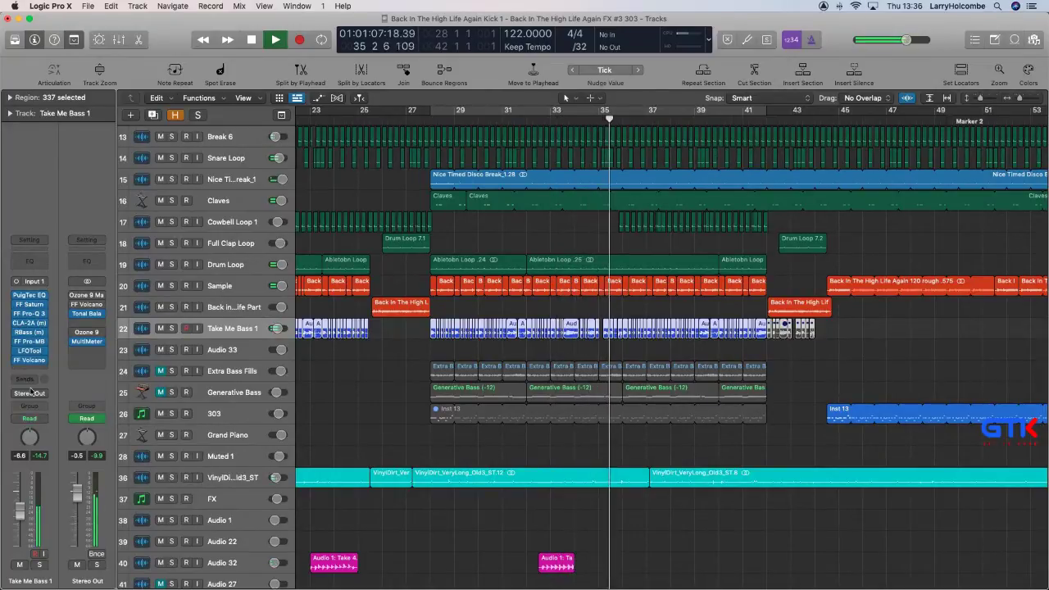
pyautogui.click(160, 371)
pyautogui.click(215, 371)
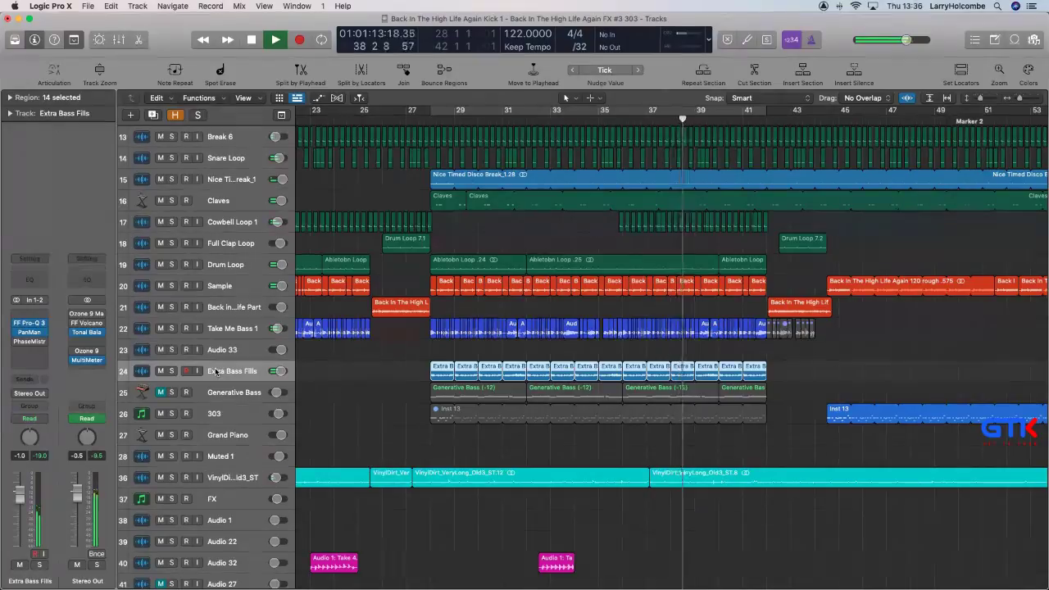
# Replay the arrangement from just before bar 17 and mute the Nice Timed Disco Break_1 track.
pyautogui.keyDown('ctrl'); pyautogui.keyDown('alt'); pyautogui.click(476, 345); pyautogui.keyUp('alt'); pyautogui.keyUp('ctrl')
pyautogui.hscroll(-2, 330, 118)
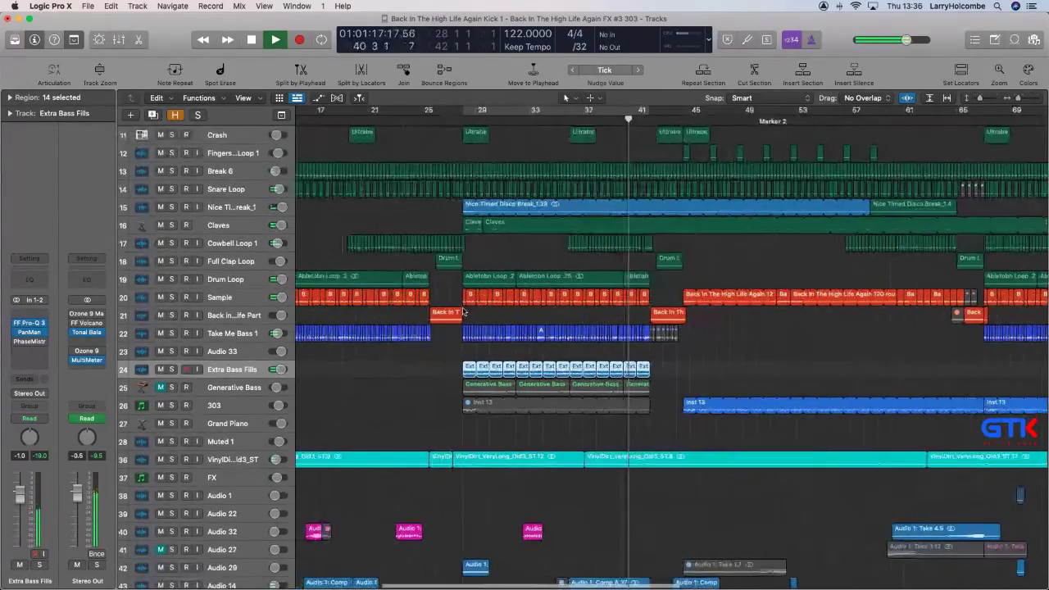
pyautogui.click(327, 118)
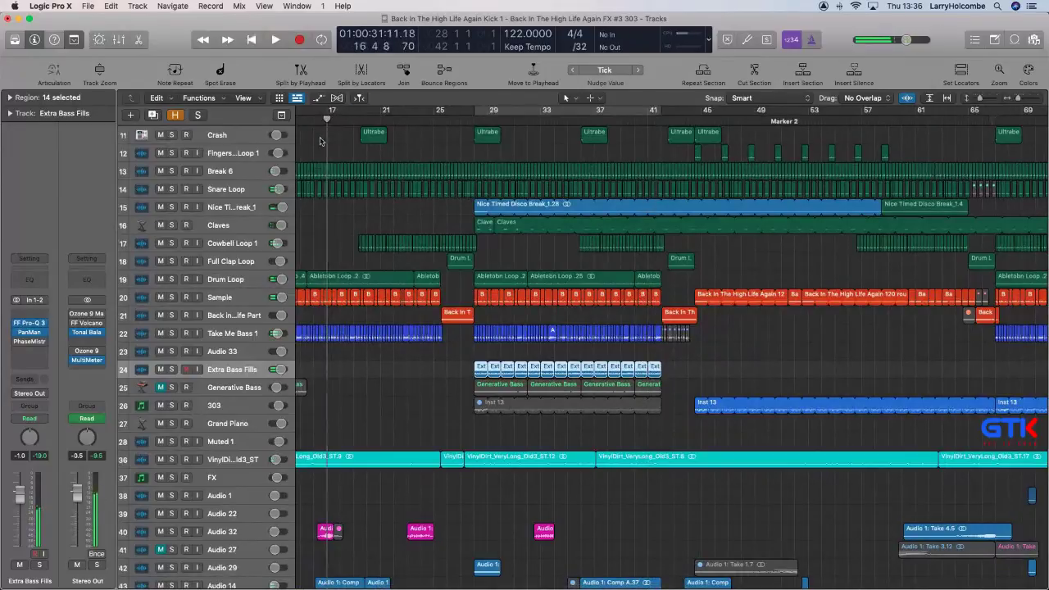
pyautogui.click(320, 142)
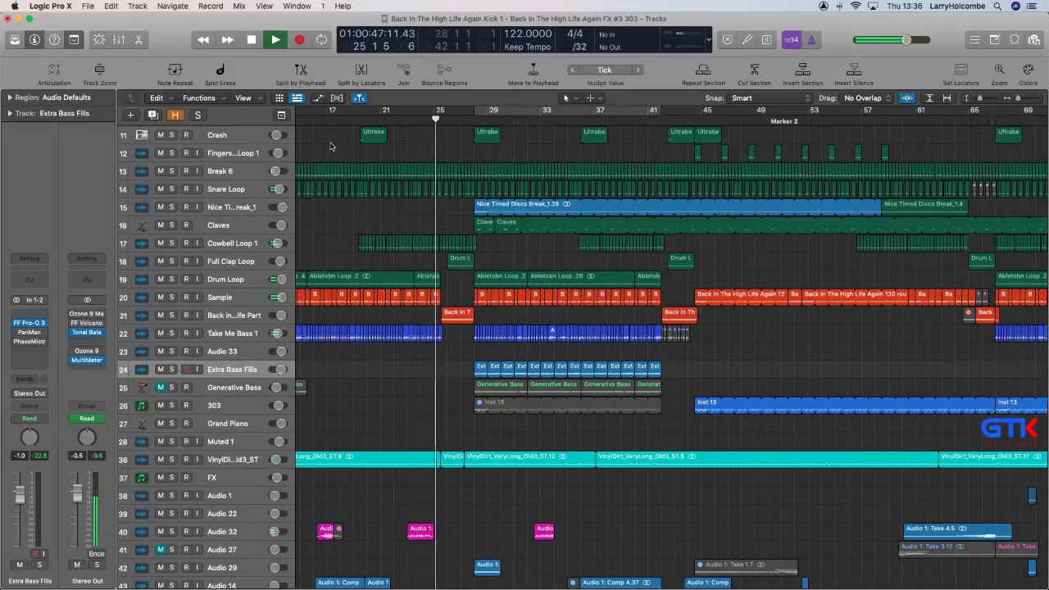
pyautogui.click(160, 207)
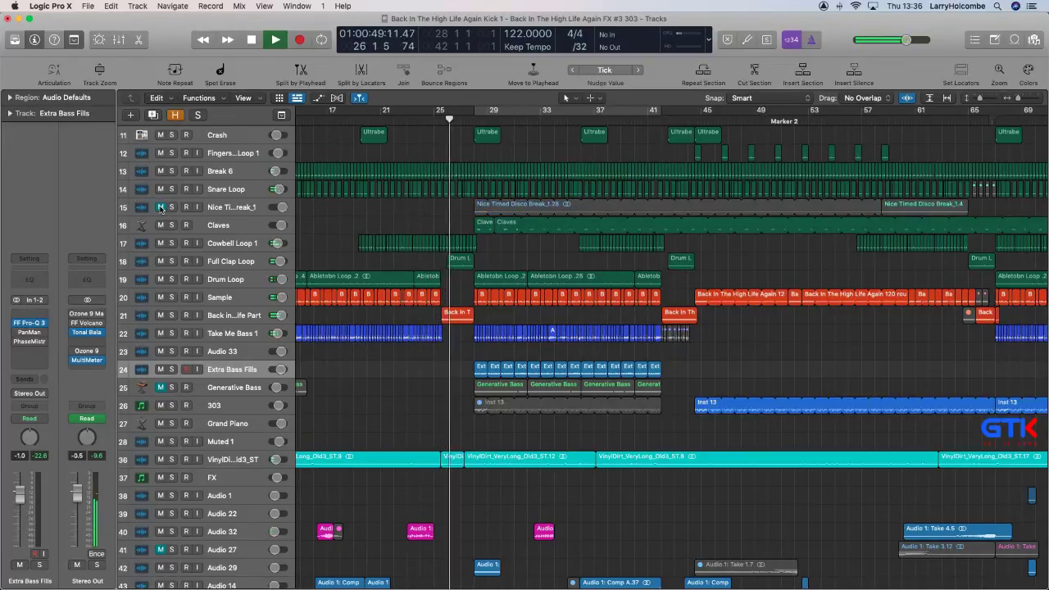
# Select the Take Me Bass 1 track and the Extra Bass Fills track in turn during playback, finishing with no regions selected.
pyautogui.click(250, 334)
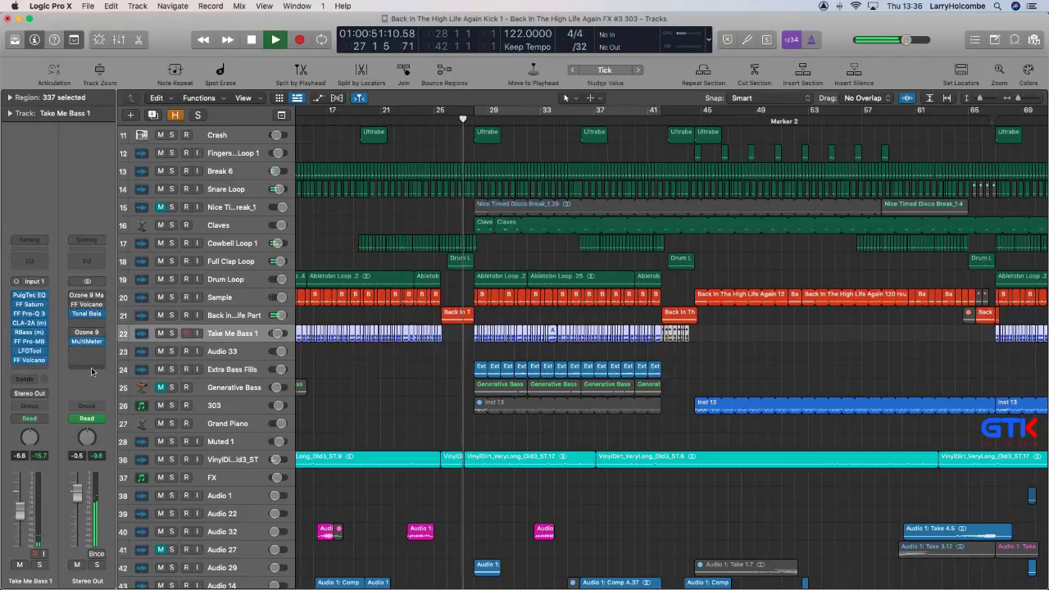
pyautogui.click(330, 143)
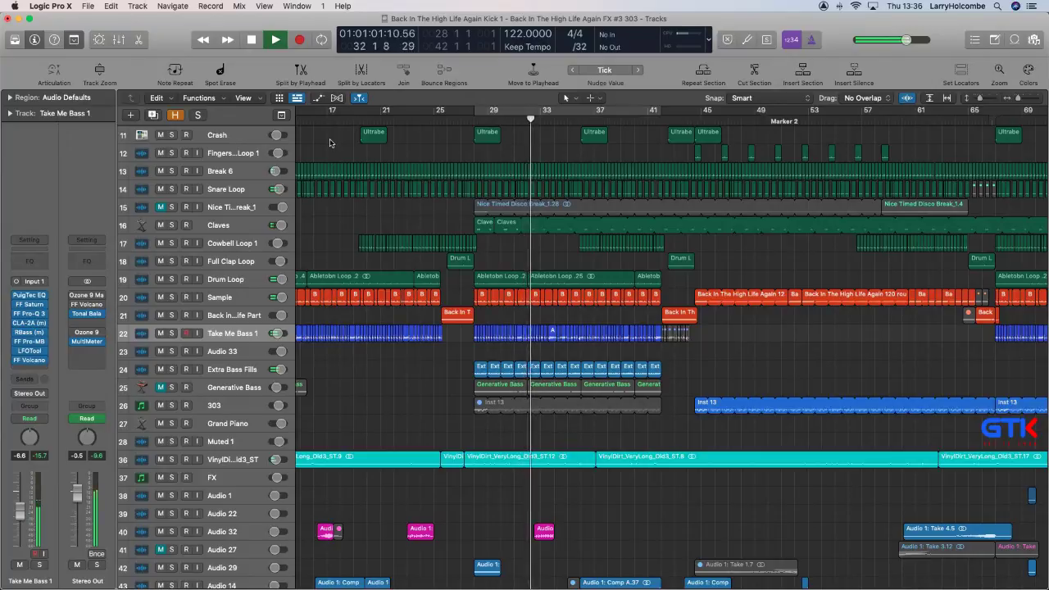
pyautogui.click(226, 370)
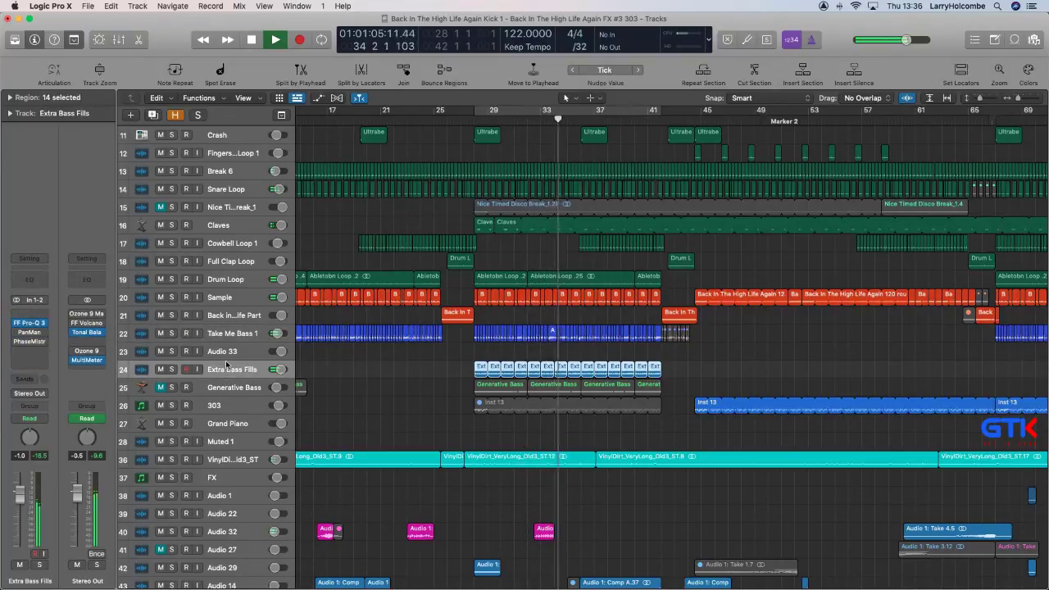
pyautogui.click(320, 142)
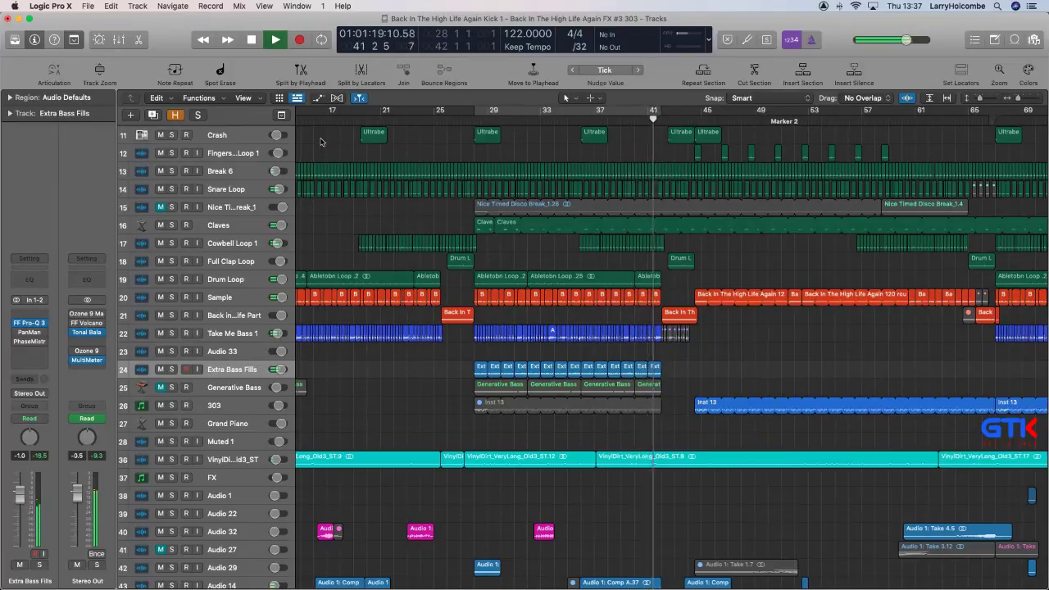
# Show track automation and raise the Sample track's Filter 1 Freq point just before bar 42 to 26581 Hz.
pyautogui.press('super+Left')
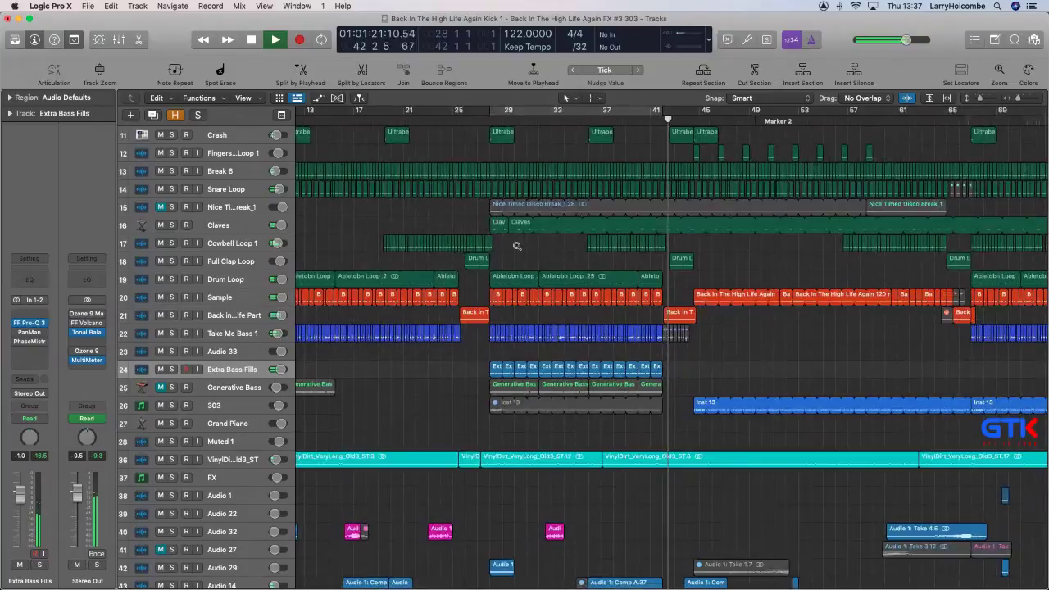
pyautogui.moveTo(517, 246); pyautogui.dragTo(796, 423)
pyautogui.press('a')
pyautogui.moveTo(684, 244); pyautogui.dragTo(685, 233)
pyautogui.press('space')
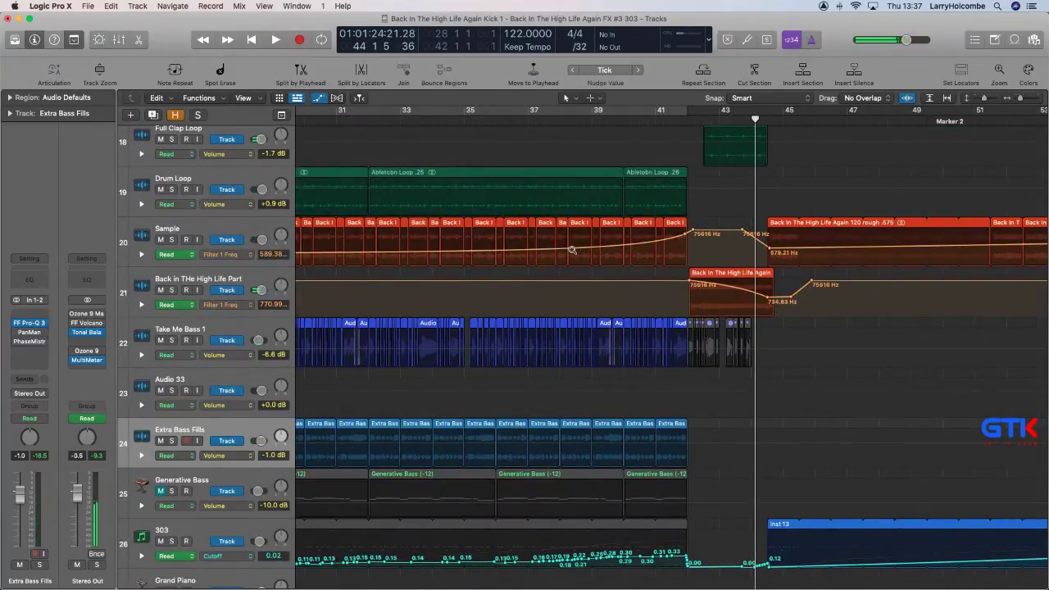
# Deepen the Sample track's Filter 1 Freq curve between bars 28 and 42 so it rises from 143.65 Hz to 27021 Hz.
pyautogui.moveTo(571, 256); pyautogui.dragTo(581, 267)
pyautogui.press('super+Left')
pyautogui.press('super+Up')
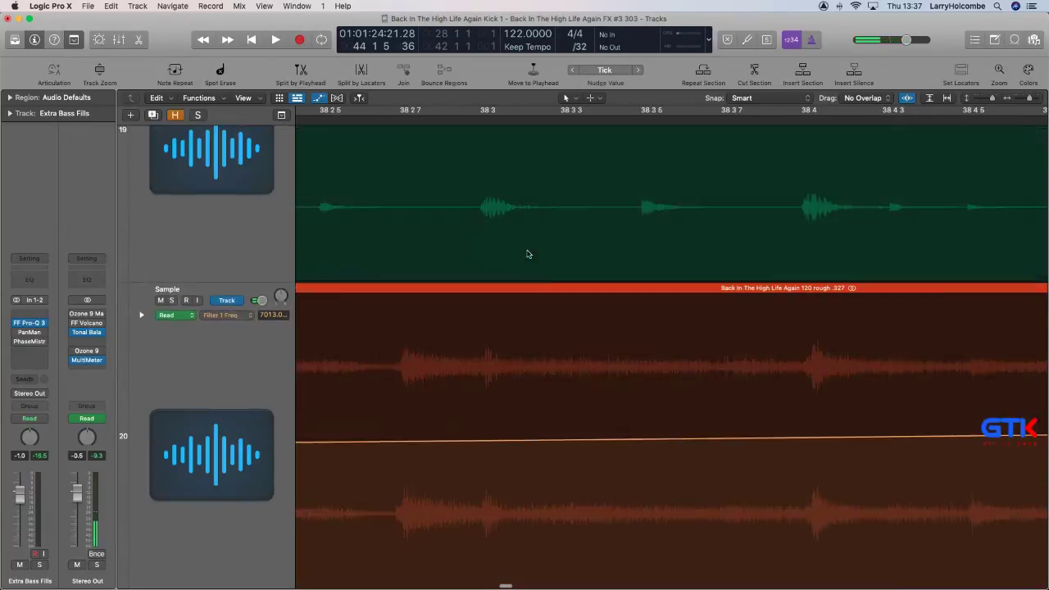
pyautogui.keyDown('ctrl'); pyautogui.keyDown('alt'); pyautogui.click(662, 329); pyautogui.keyUp('alt'); pyautogui.keyUp('ctrl')
pyautogui.keyDown('ctrl'); pyautogui.keyDown('alt'); pyautogui.click(678, 393); pyautogui.keyUp('alt'); pyautogui.keyUp('ctrl')
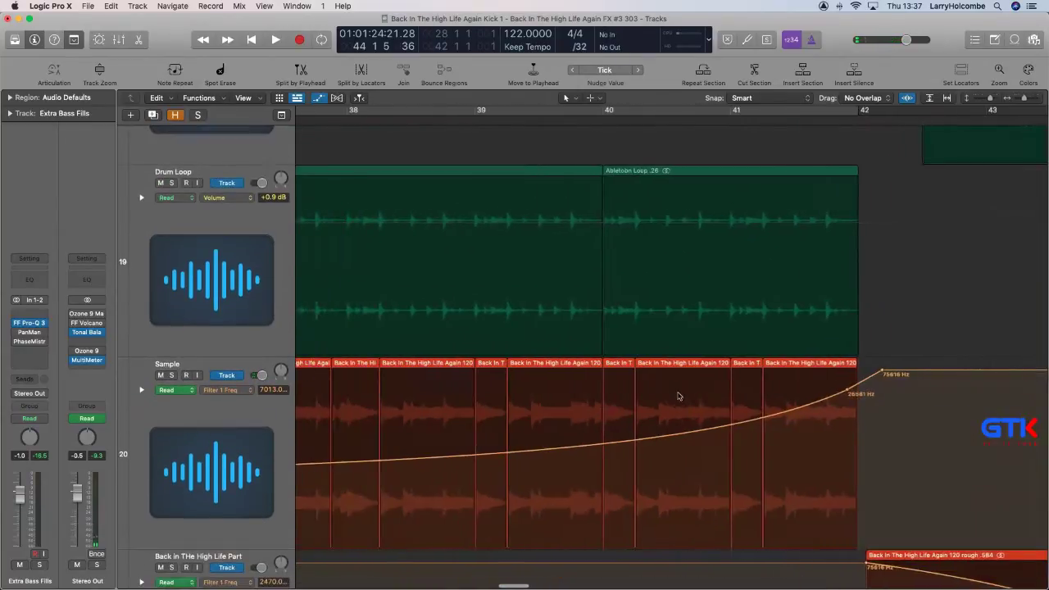
pyautogui.keyDown('ctrl'); pyautogui.keyDown('alt'); pyautogui.click(677, 440); pyautogui.keyUp('alt'); pyautogui.keyUp('ctrl')
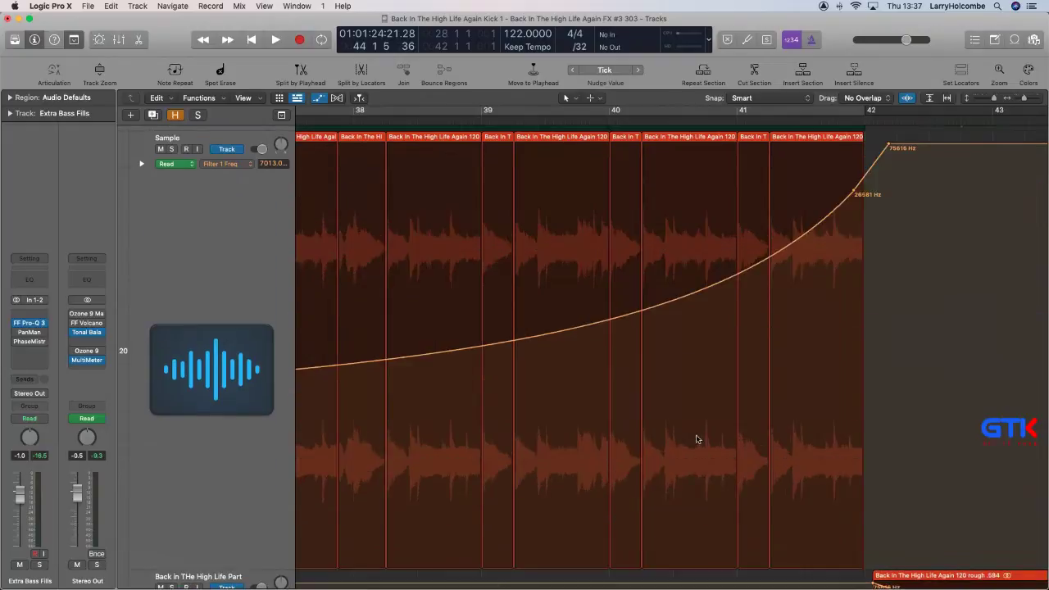
pyautogui.scroll(-5, 672, 410)
pyautogui.scroll(2, 599, 405)
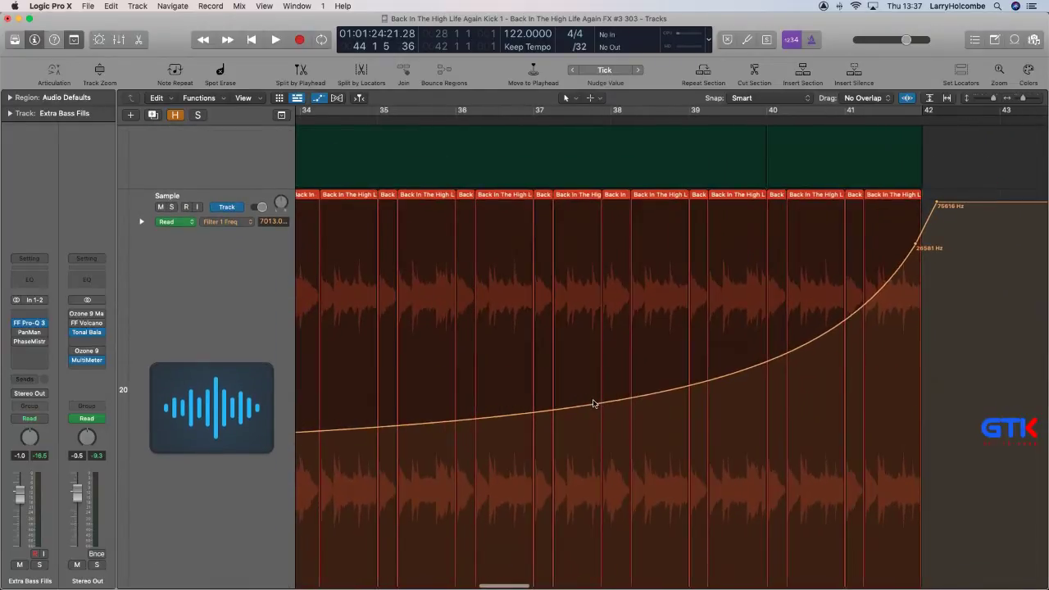
pyautogui.scroll(-2, 594, 401)
pyautogui.keyDown('ctrl'); pyautogui.keyDown('alt'); pyautogui.click(593, 400); pyautogui.keyUp('alt'); pyautogui.keyUp('ctrl')
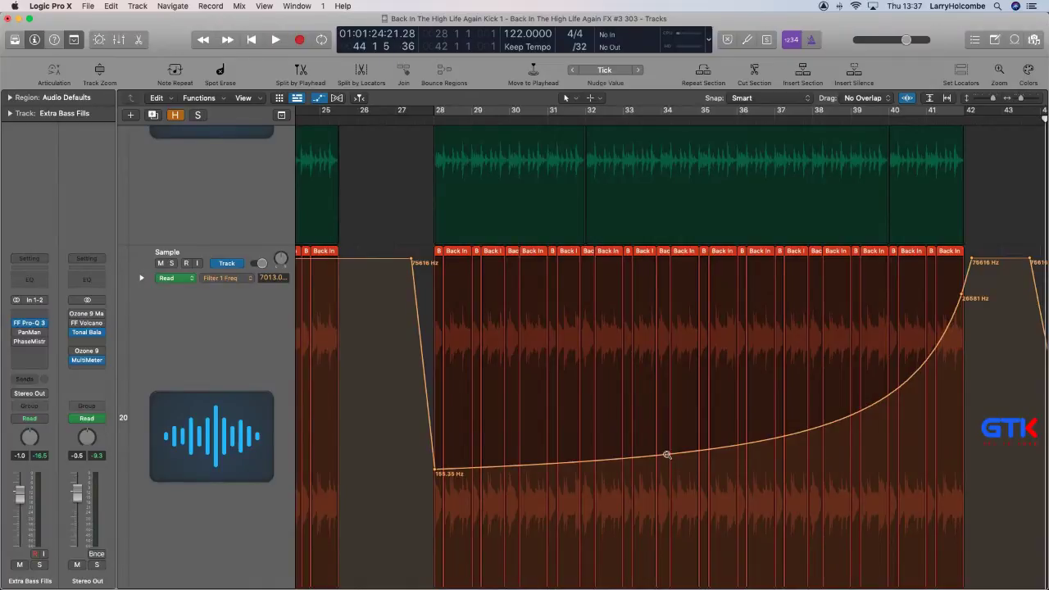
pyautogui.moveTo(668, 458); pyautogui.dragTo(681, 479)
pyautogui.scroll(1, 859, 402)
pyautogui.moveTo(963, 308); pyautogui.dragTo(972, 271)
# Move the playhead to bar 26 and hide the track automation.
pyautogui.press('z')
pyautogui.scroll(-5, 598, 135)
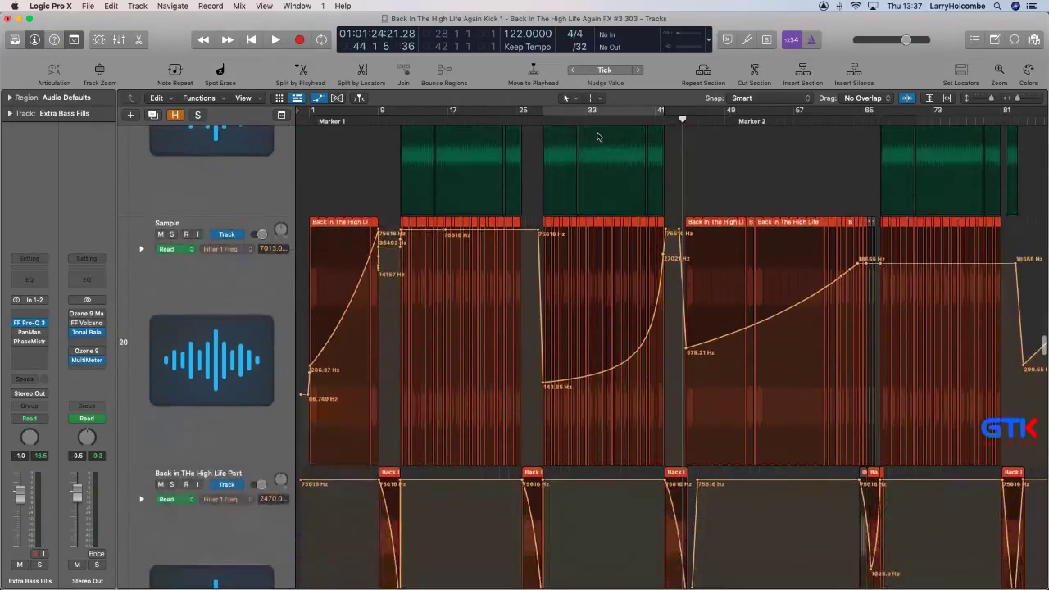
pyautogui.click(527, 117)
pyautogui.scroll(6, 528, 119)
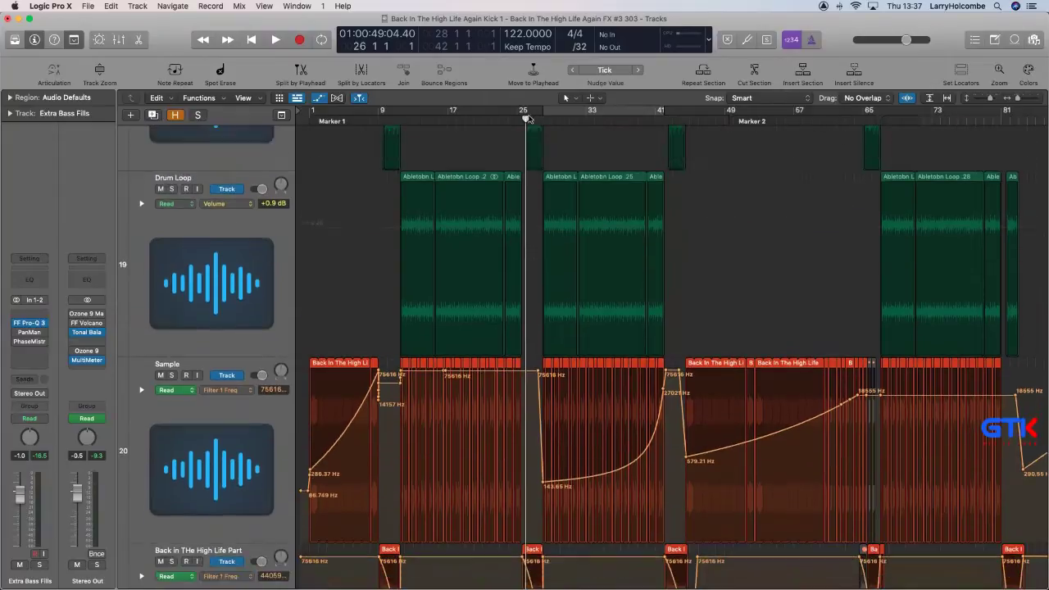
pyautogui.press('super+Up')
pyautogui.press('super+Up')
pyautogui.press('super+Up')
pyautogui.press('super+Up')
pyautogui.press('super+Up')
pyautogui.press('super+Up')
pyautogui.press('super+Up')
pyautogui.press('super+Up')
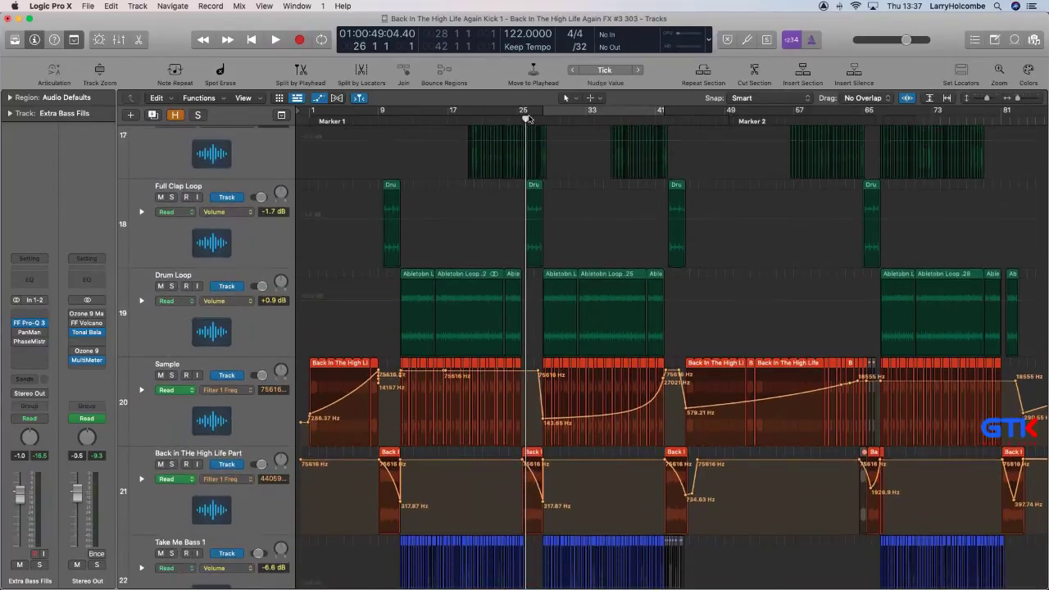
pyautogui.scroll(-8, 528, 119)
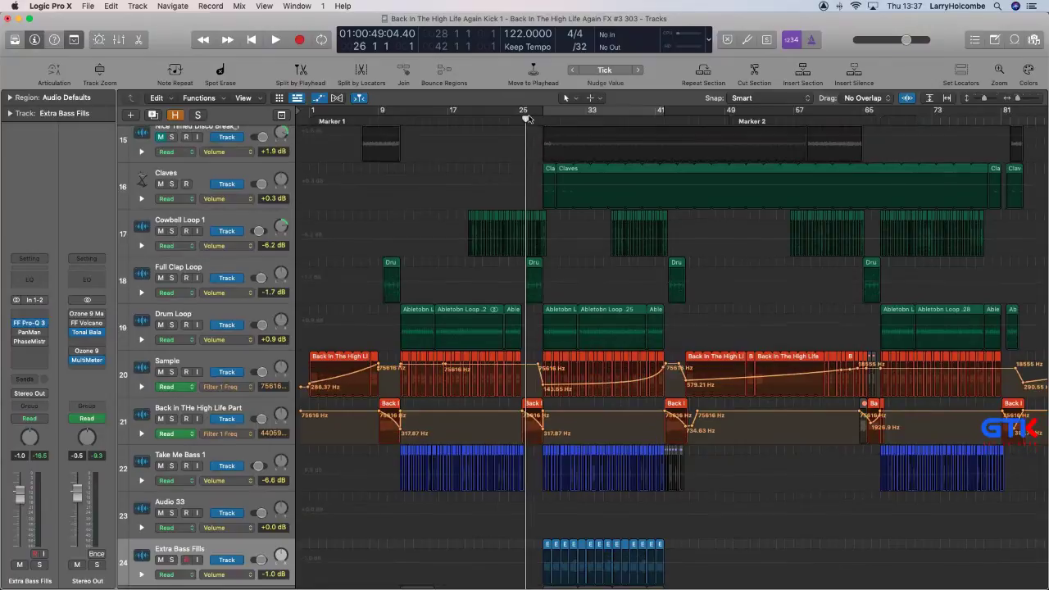
pyautogui.press('a')
pyautogui.scroll(-3, 527, 117)
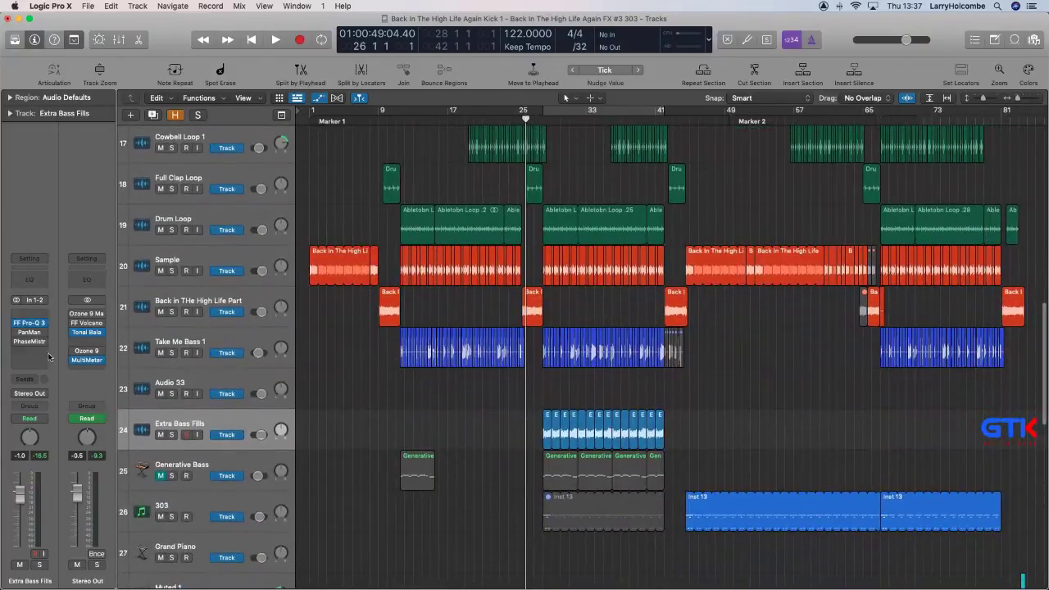
# Insert a stereo FF Volcano 2 at the end of the Extra Bass Fills effects, set to HP with a 4.812 Hz cutoff.
pyautogui.click(28, 352)
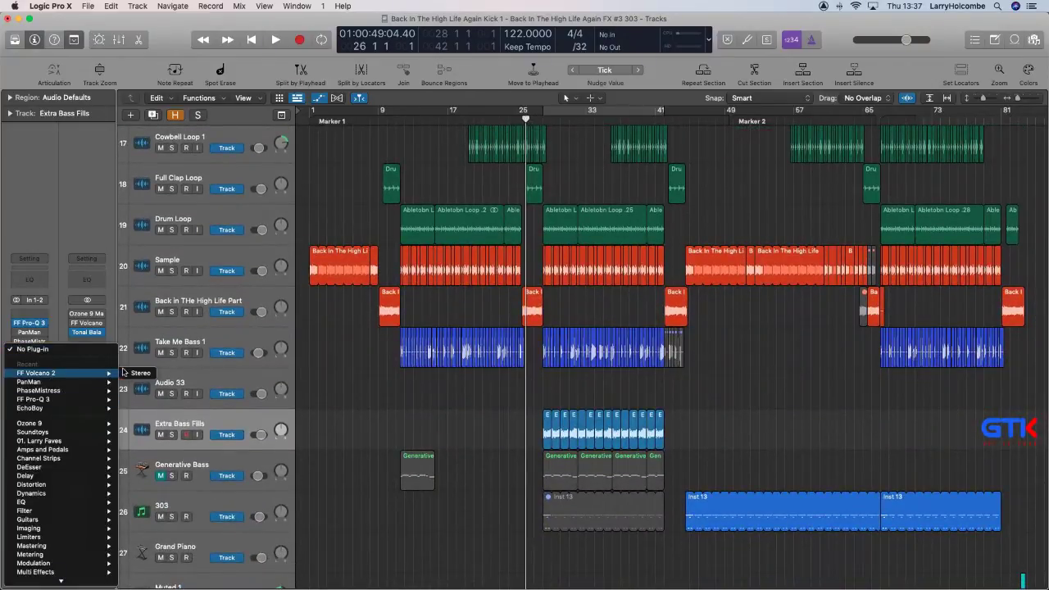
pyautogui.click(135, 373)
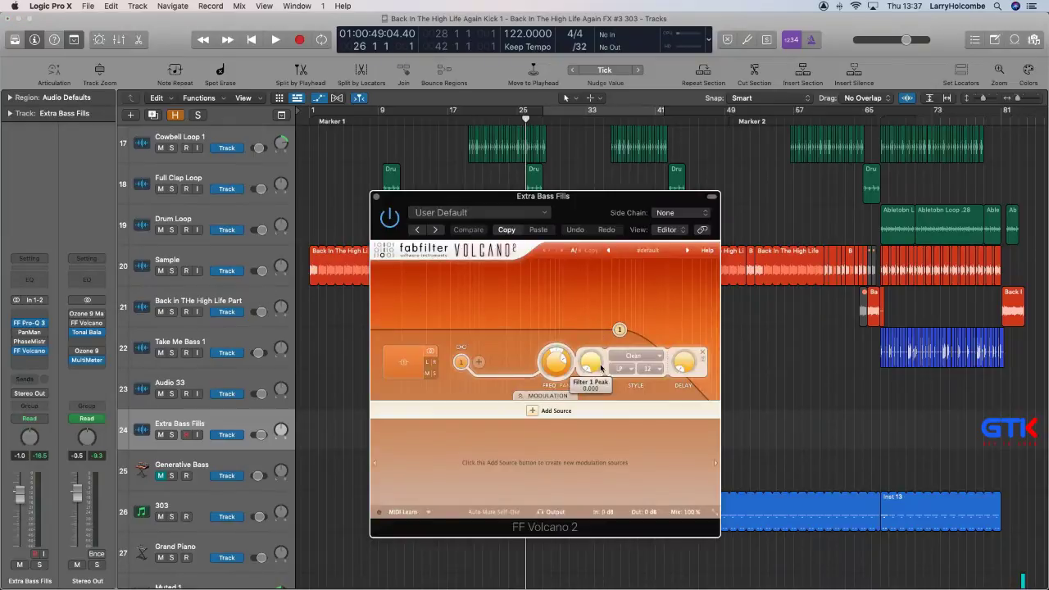
pyautogui.click(619, 370)
pyautogui.click(625, 391)
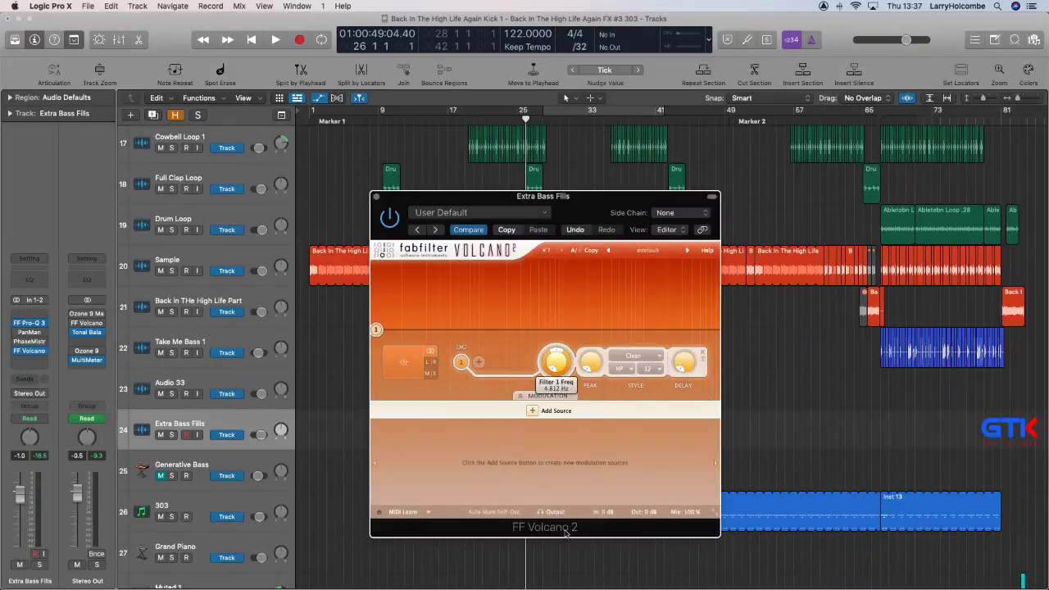
pyautogui.moveTo(417, 198); pyautogui.dragTo(740, 123)
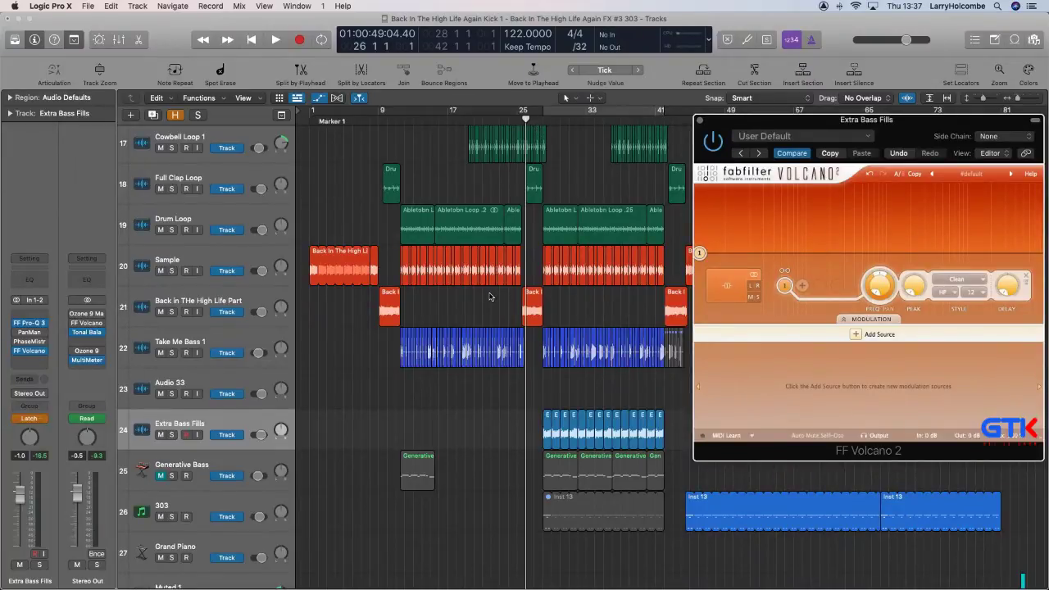
# Play from bar 26 and record a Filter 1 Freq automation pass in Volcano 2 on Extra Bass Fills up to bar 42, closing the plug-in.
pyautogui.moveTo(876, 293)
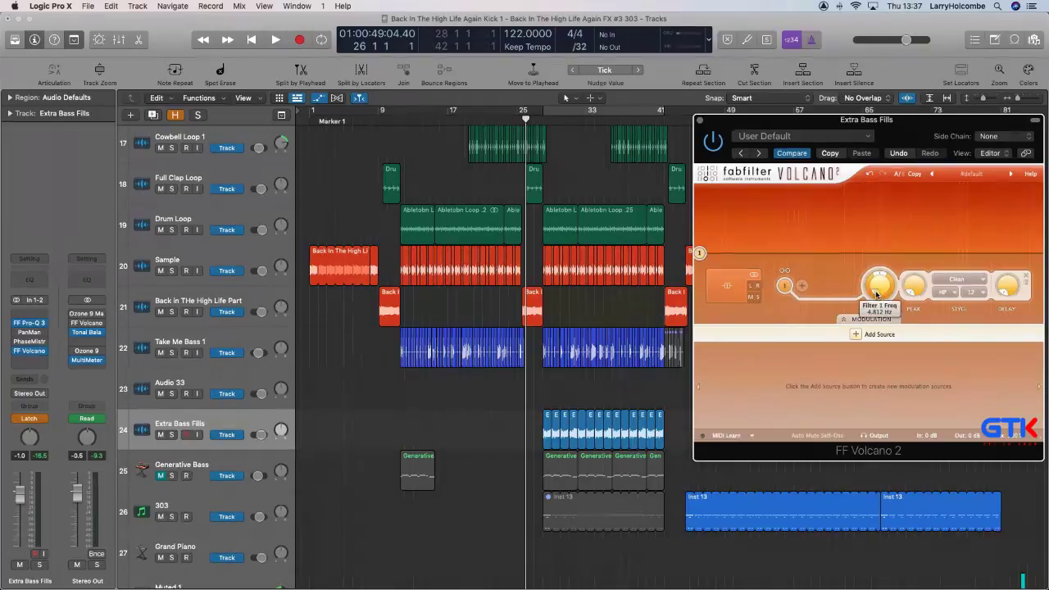
pyautogui.press('space')
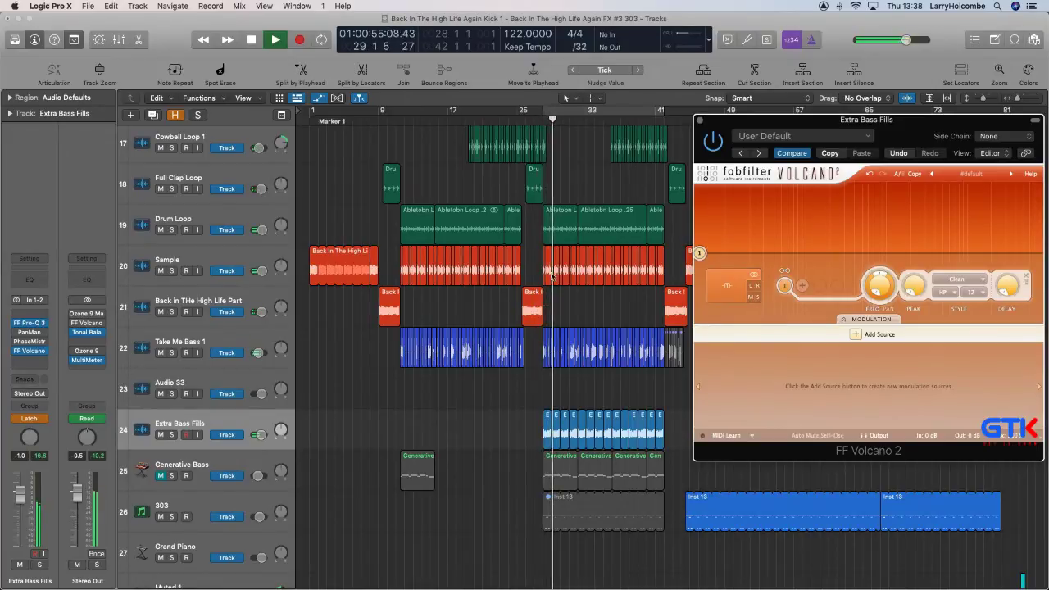
pyautogui.moveTo(740, 126); pyautogui.dragTo(648, 88)
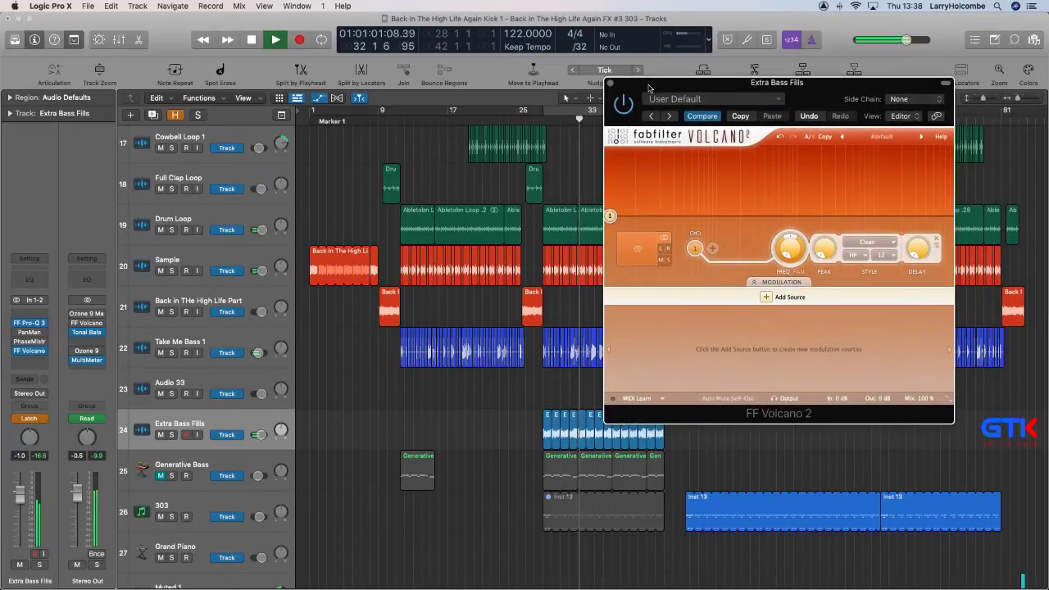
pyautogui.moveTo(794, 255)
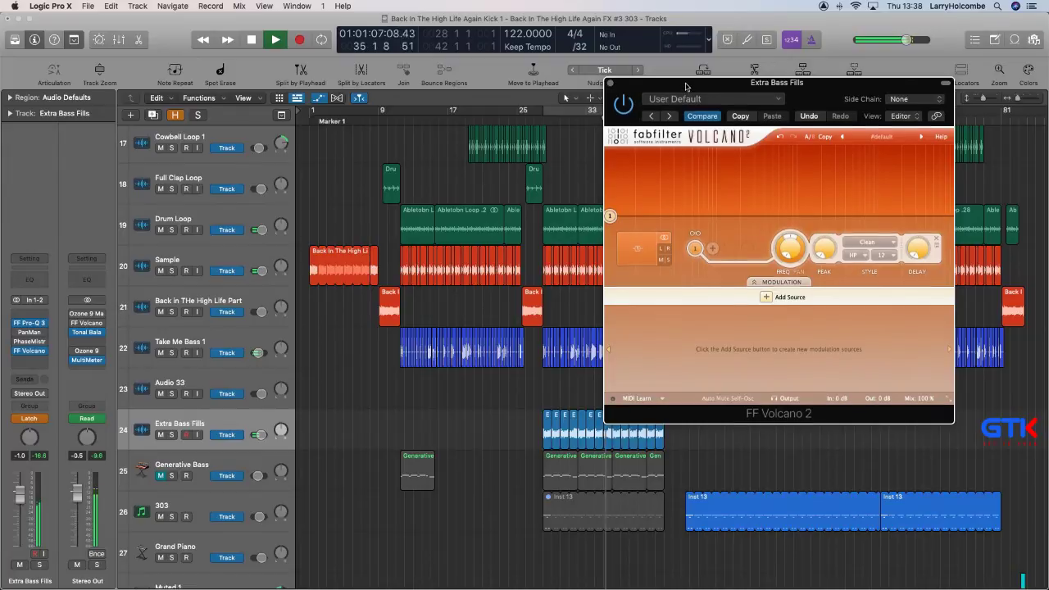
pyautogui.moveTo(686, 87); pyautogui.dragTo(702, 84)
pyautogui.moveTo(815, 248)
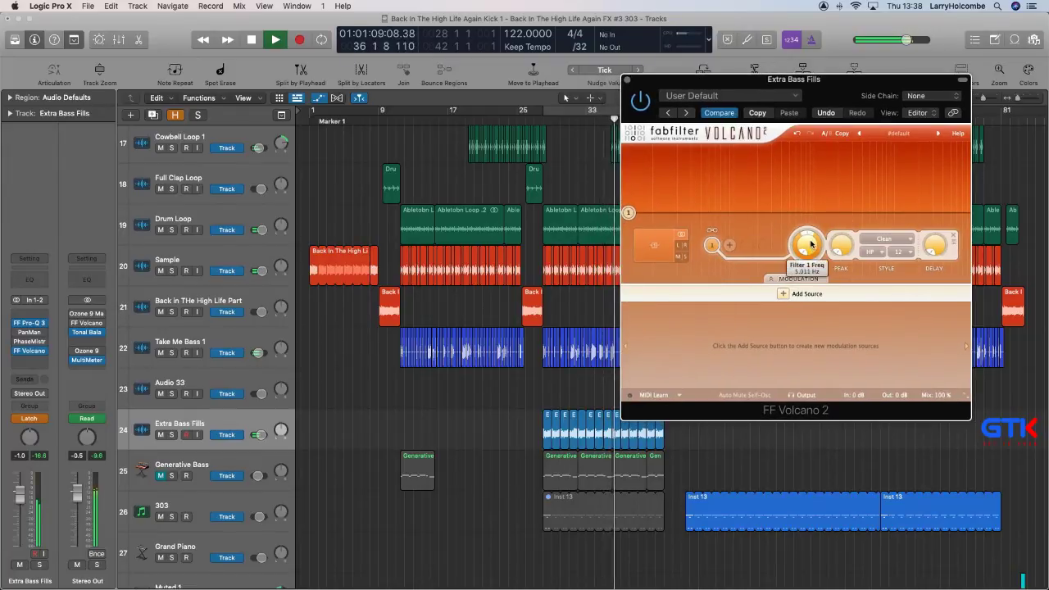
pyautogui.moveTo(810, 243); pyautogui.dragTo(811, 237)
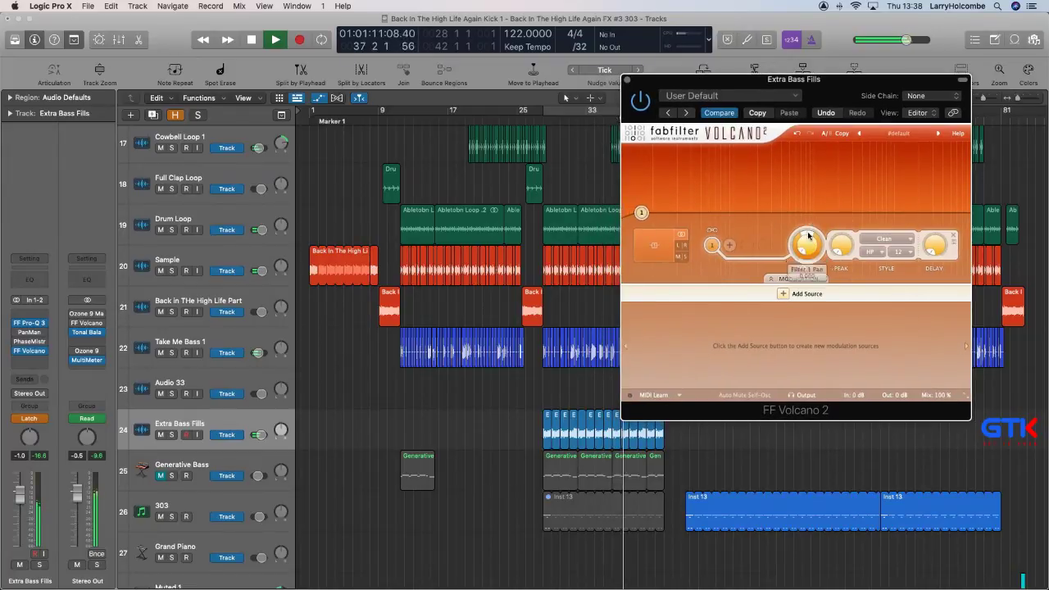
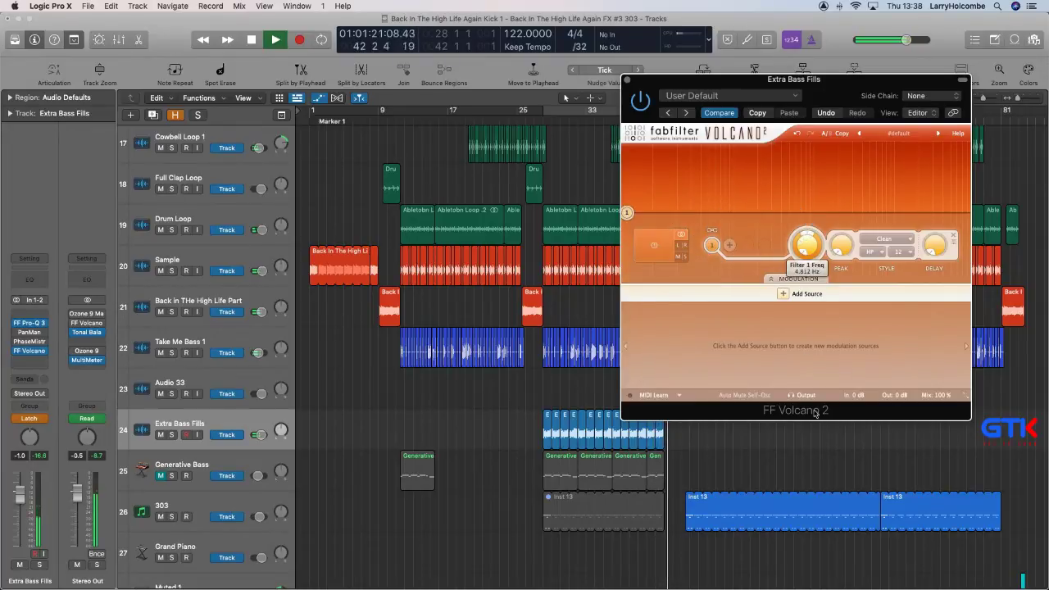
pyautogui.click(627, 81)
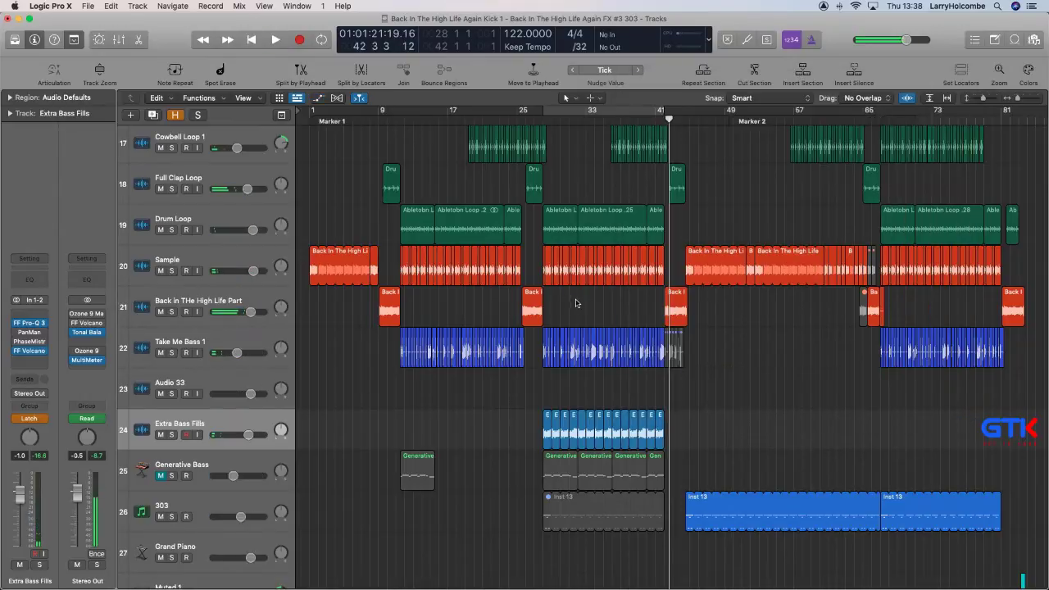
# Redraw the Extra Bass Fills filter automation as a curve rising from 4.812 to 1520.7 Hz, then dropping back to 4.812 Hz, in Read mode.
pyautogui.press('a')
pyautogui.moveTo(498, 370); pyautogui.dragTo(746, 530)
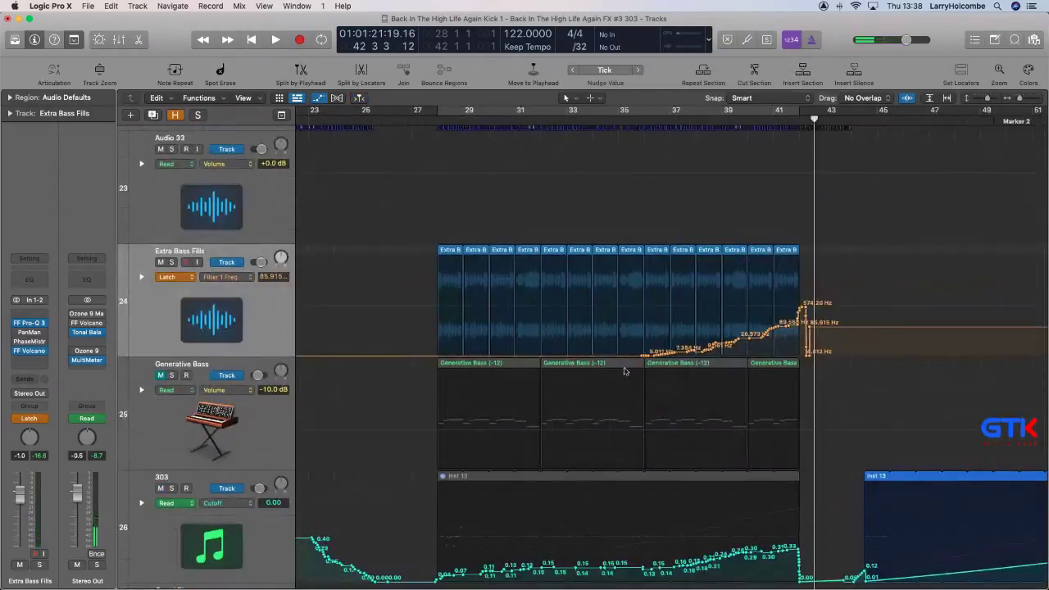
pyautogui.moveTo(639, 357); pyautogui.dragTo(812, 296)
pyautogui.moveTo(747, 322); pyautogui.dragTo(748, 328)
pyautogui.moveTo(901, 300); pyautogui.dragTo(902, 354)
pyautogui.click(187, 277)
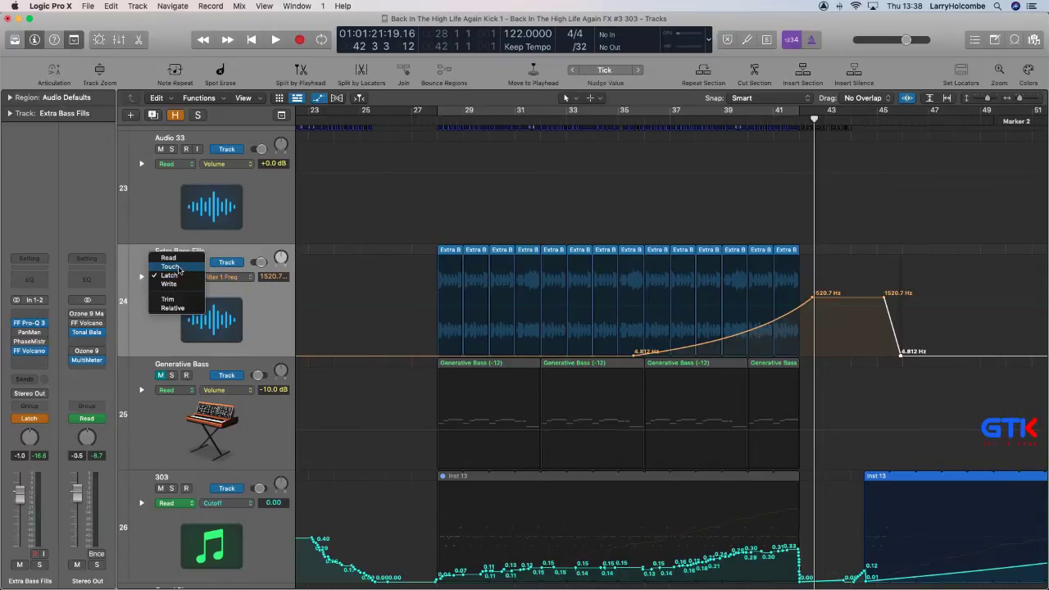
pyautogui.click(169, 258)
# Raise the Filter 1 Freq automation point at bar 28 on the Sample track to 326.90 Hz.
pyautogui.scroll(10, 330, 234)
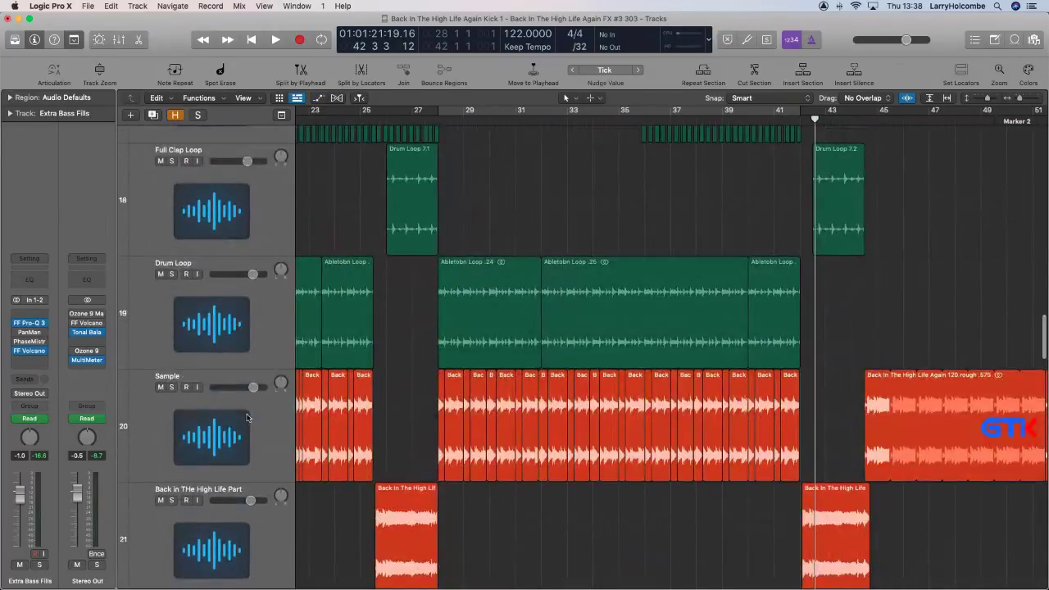
pyautogui.click(247, 418)
pyautogui.press('a')
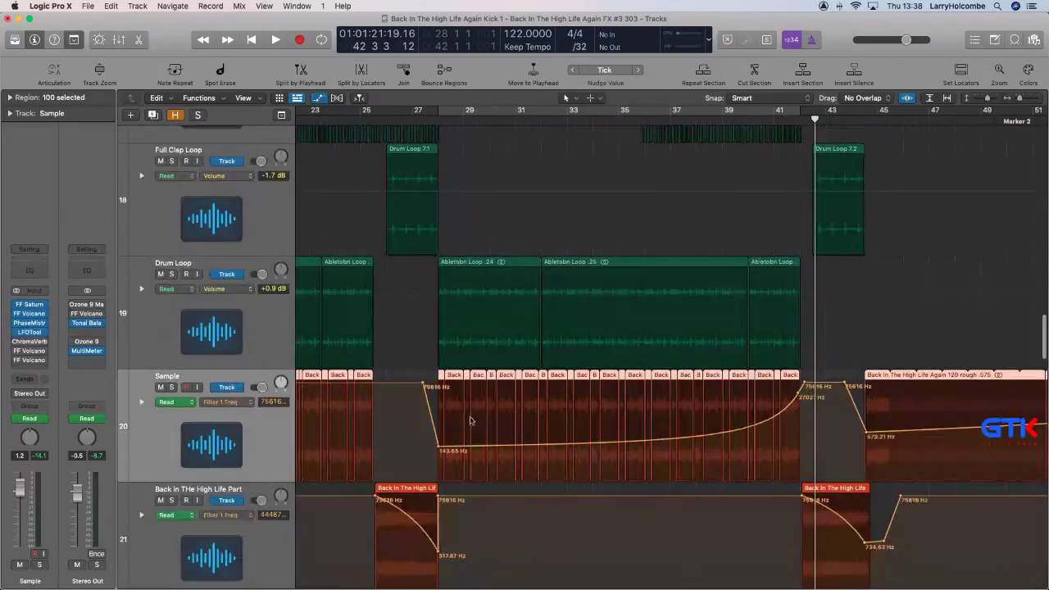
pyautogui.click(436, 448)
pyautogui.moveTo(440, 451); pyautogui.dragTo(440, 435)
pyautogui.moveTo(612, 434); pyautogui.dragTo(610, 428)
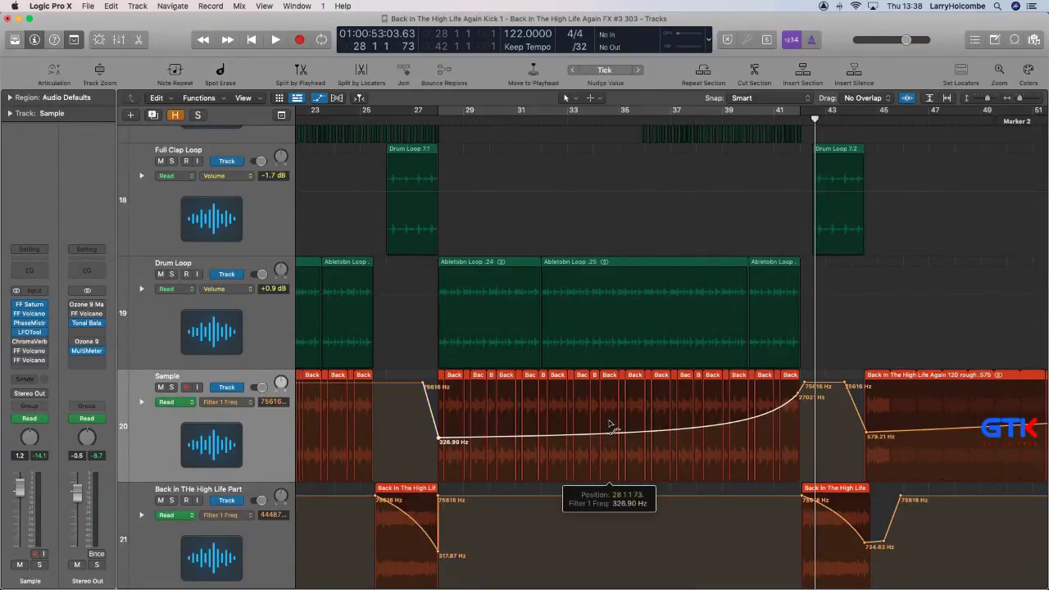
# Play from bar 27 while reshaping the Sample track's filter rise into a gentler curve, and hide the automation.
pyautogui.click(413, 118)
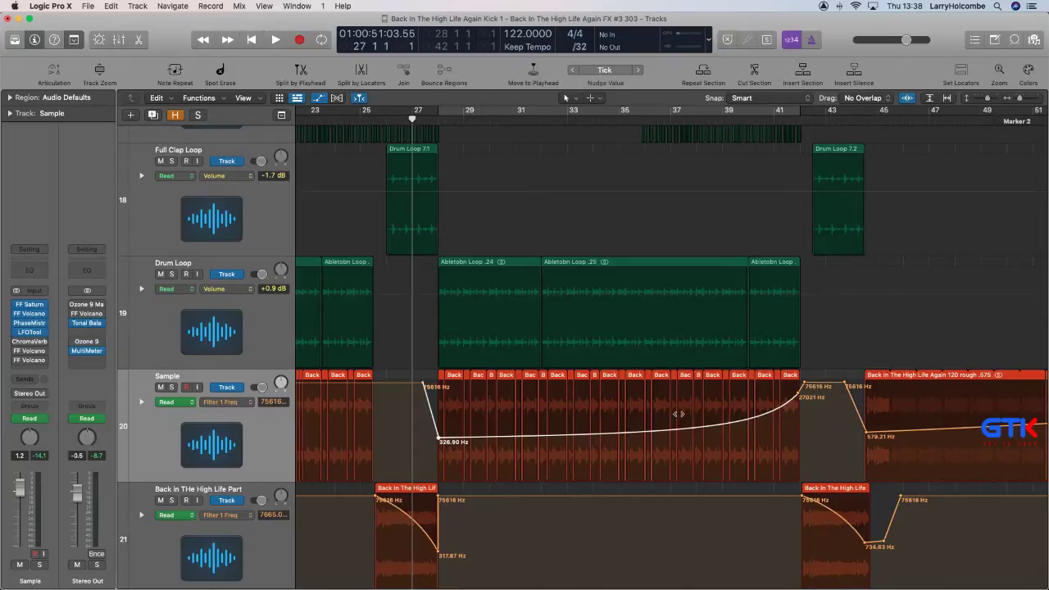
pyautogui.press('space')
pyautogui.keyDown('ctrl'); pyautogui.keyDown('shift'); pyautogui.click(627, 434); pyautogui.keyUp('shift'); pyautogui.keyUp('ctrl')
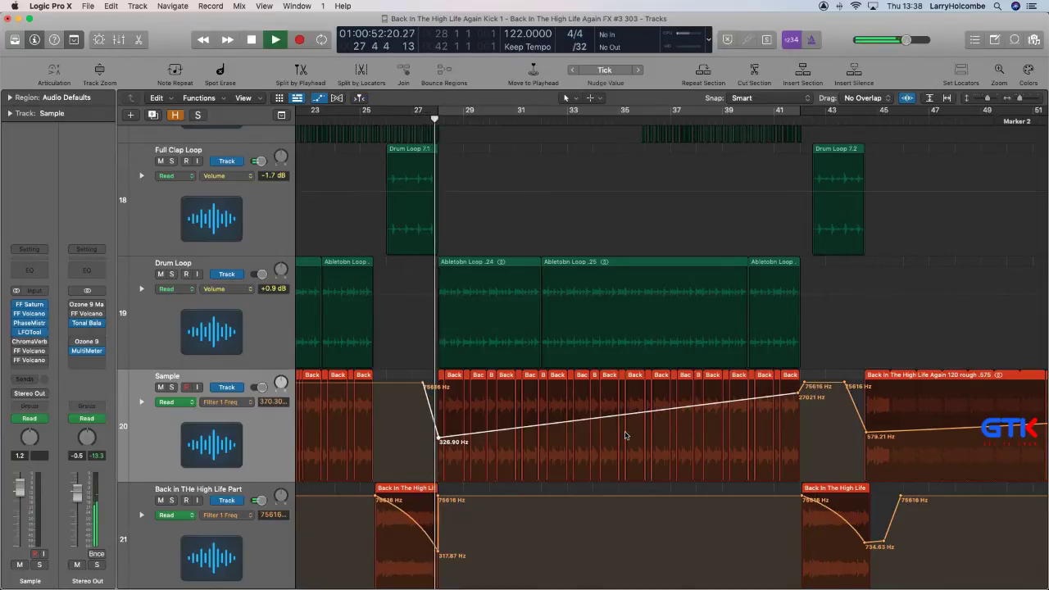
pyautogui.moveTo(618, 421); pyautogui.dragTo(614, 428)
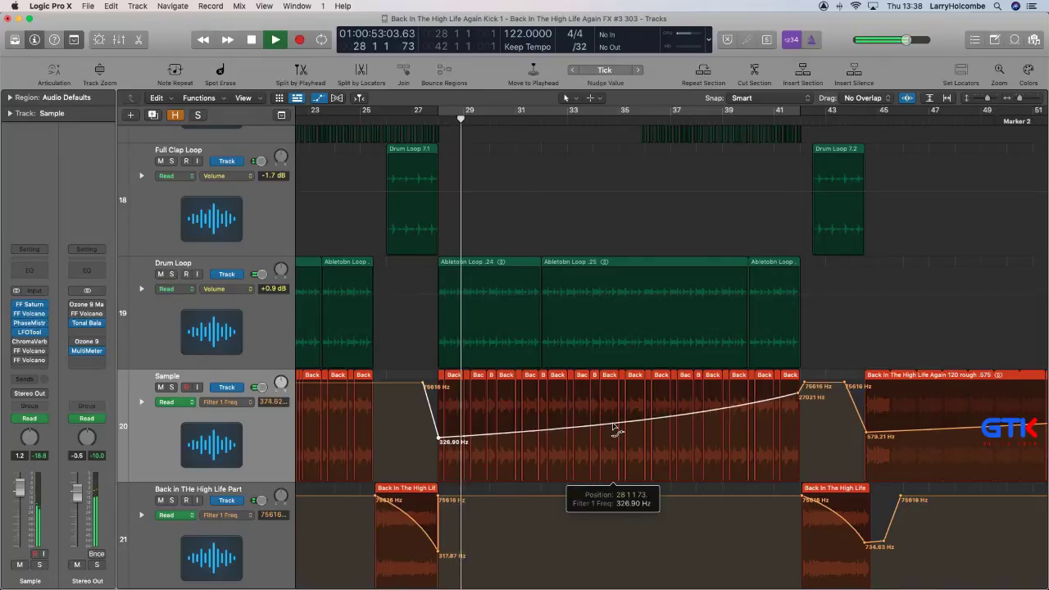
pyautogui.press('a')
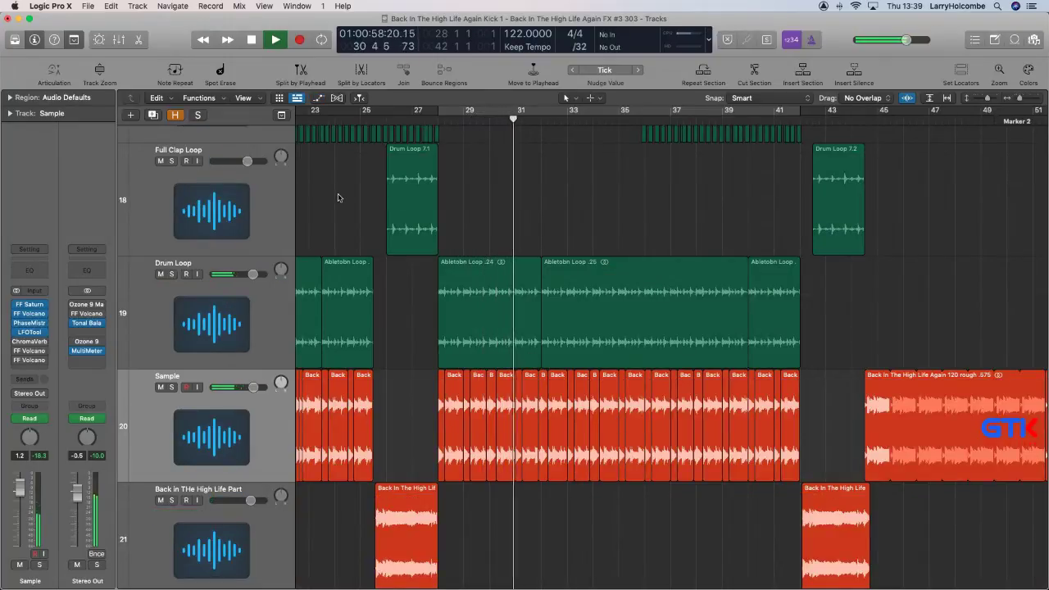
# Listen to the section from bar 30 onward while examining the arrangement of all tracks between bars 28 and 42.
pyautogui.press('super+Up')
pyautogui.press('super+Up')
pyautogui.press('super+Up')
pyautogui.press('super+Up')
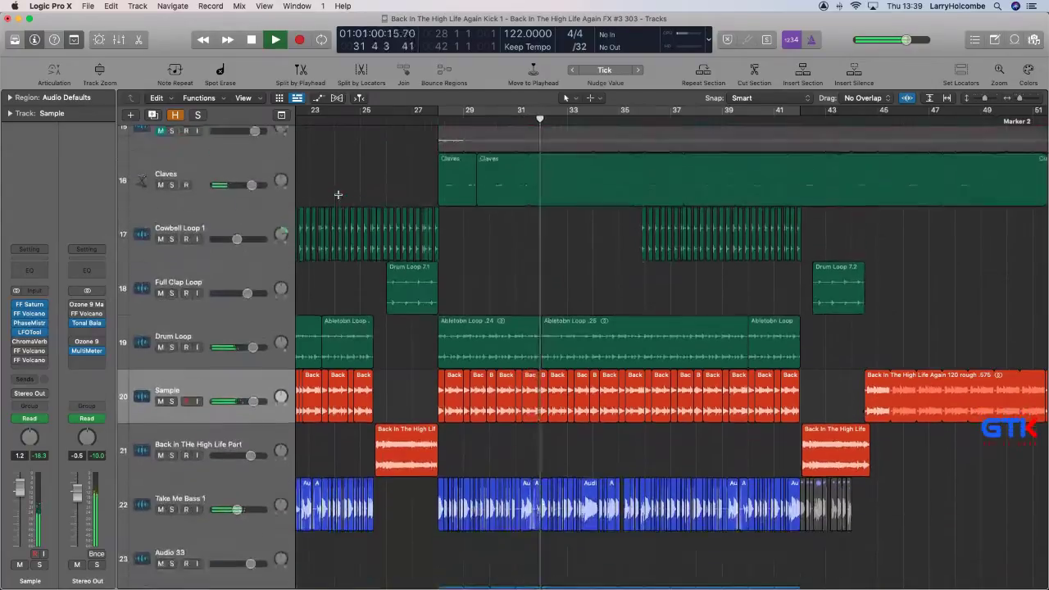
pyautogui.press('super+Up')
pyautogui.press('super+Up')
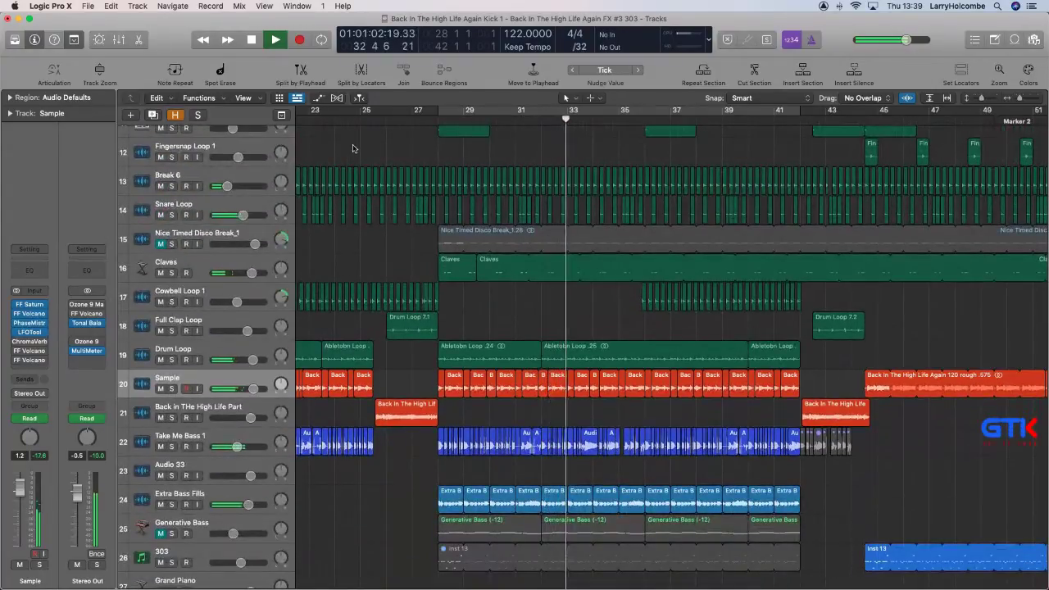
pyautogui.press('super+Up')
pyautogui.press('super+Left')
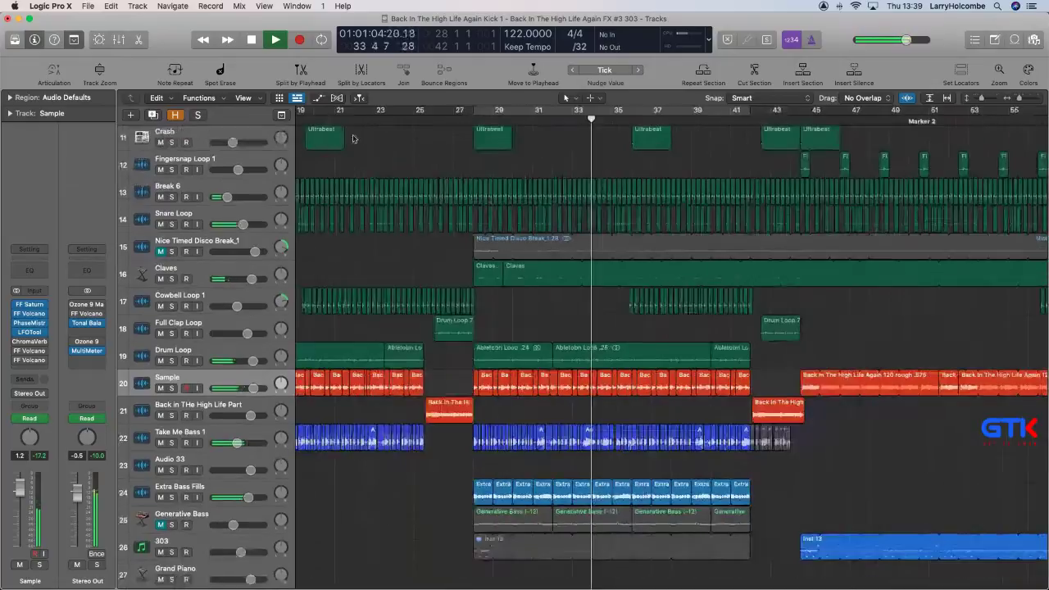
pyautogui.press('super+Left')
pyautogui.press('super+Up')
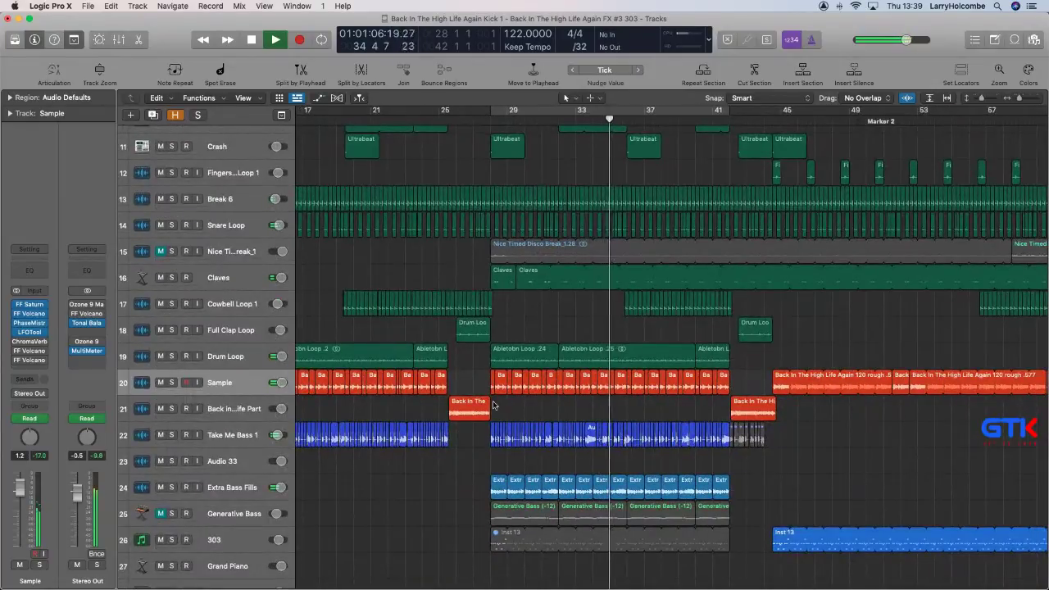
pyautogui.moveTo(482, 375); pyautogui.dragTo(775, 566)
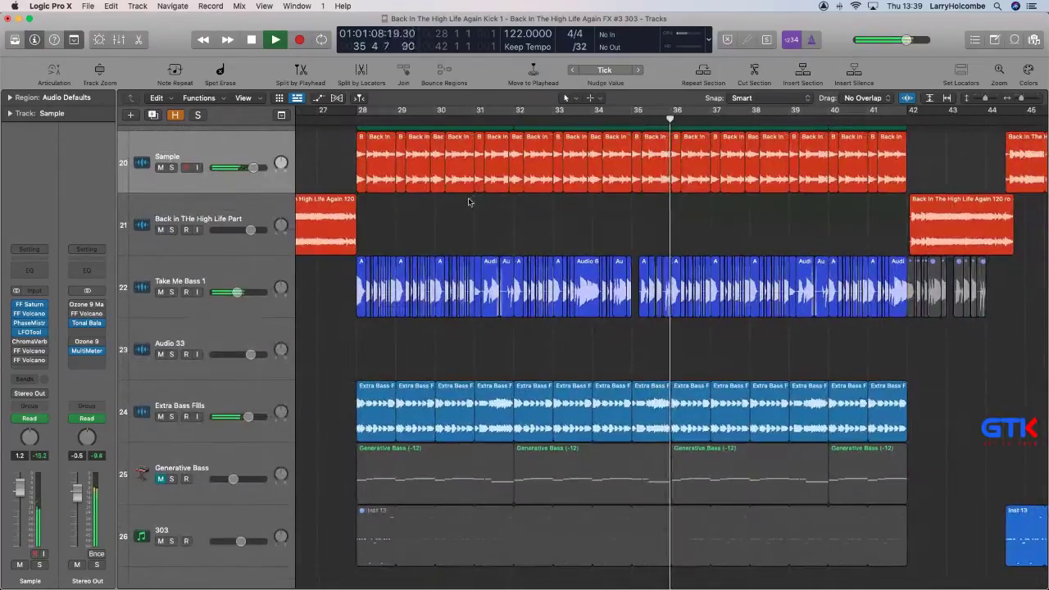
# Set a cycle range from bar 28 to bar 35 and play it to review the Take Me Bass 1 regions.
pyautogui.press('space')
pyautogui.moveTo(357, 109); pyautogui.dragTo(633, 109)
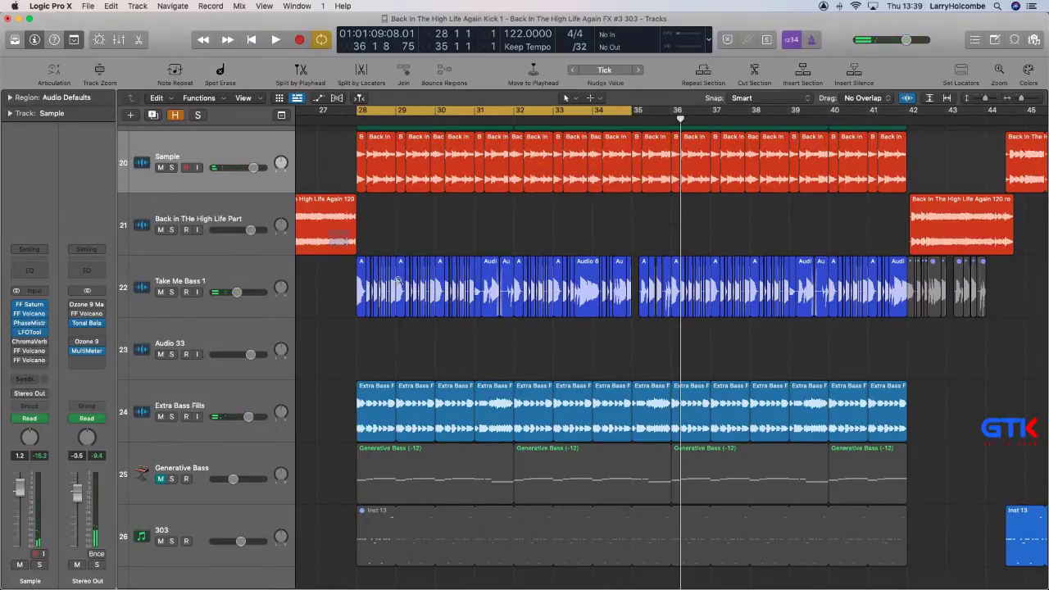
pyautogui.moveTo(329, 231); pyautogui.dragTo(629, 398)
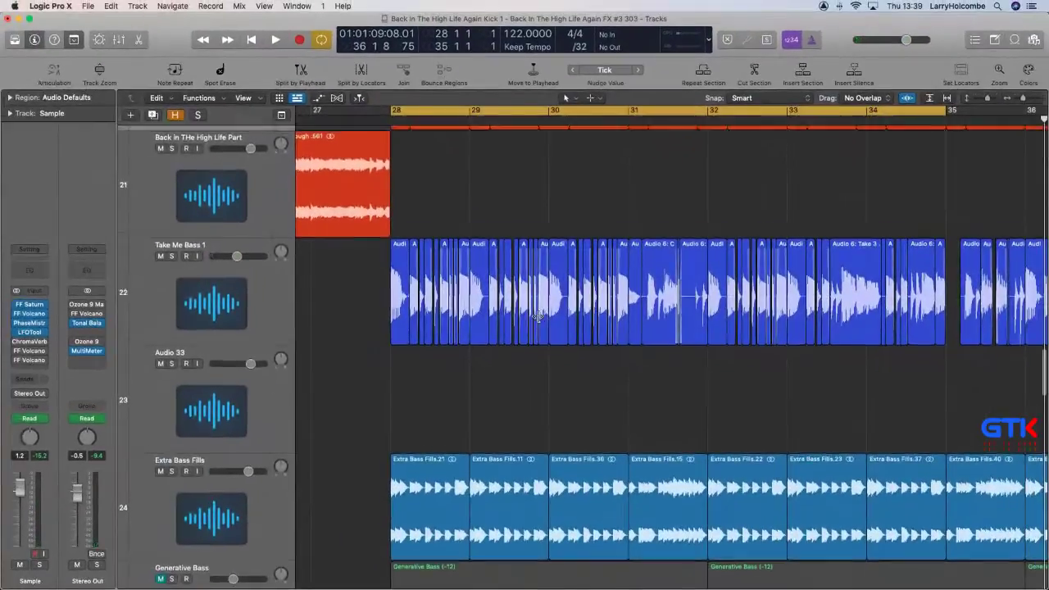
pyautogui.press('space')
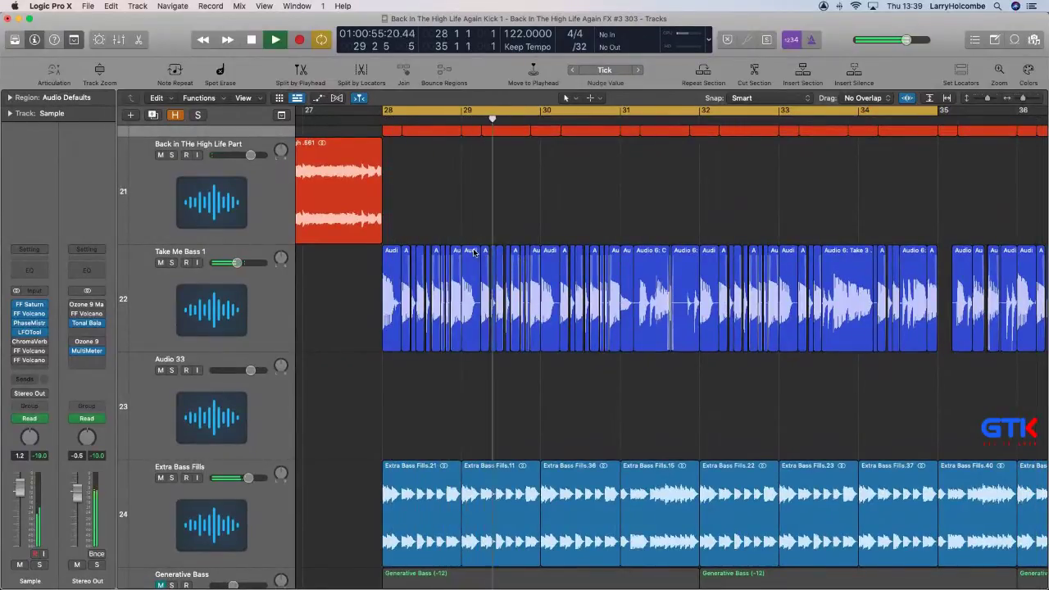
pyautogui.hscroll(1, 477, 251)
pyautogui.scroll(-1, 473, 249)
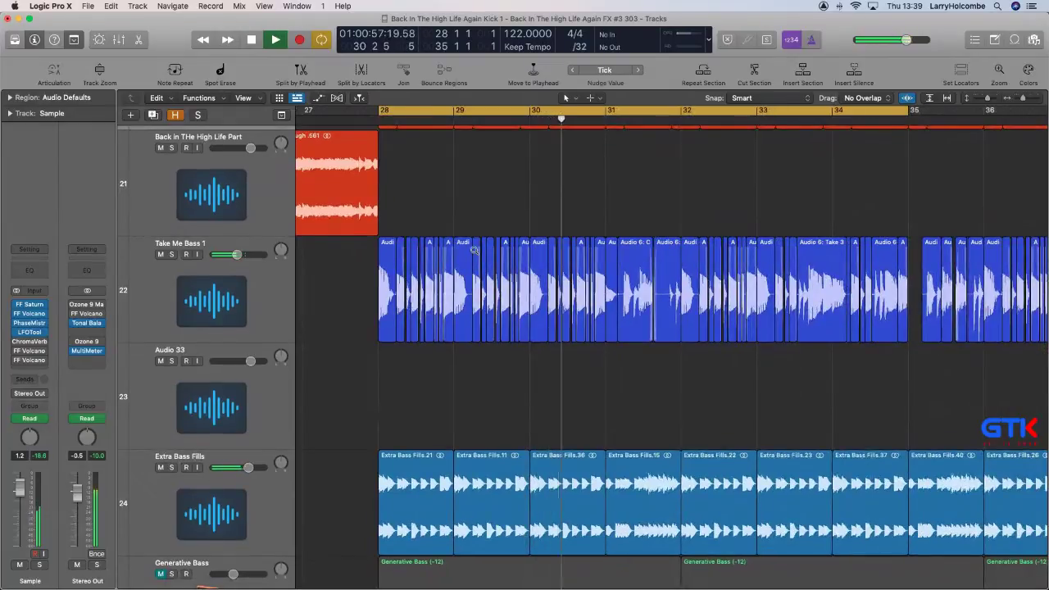
pyautogui.scroll(-1, 474, 250)
pyautogui.hscroll(1, 474, 250)
pyautogui.scroll(-1, 560, 263)
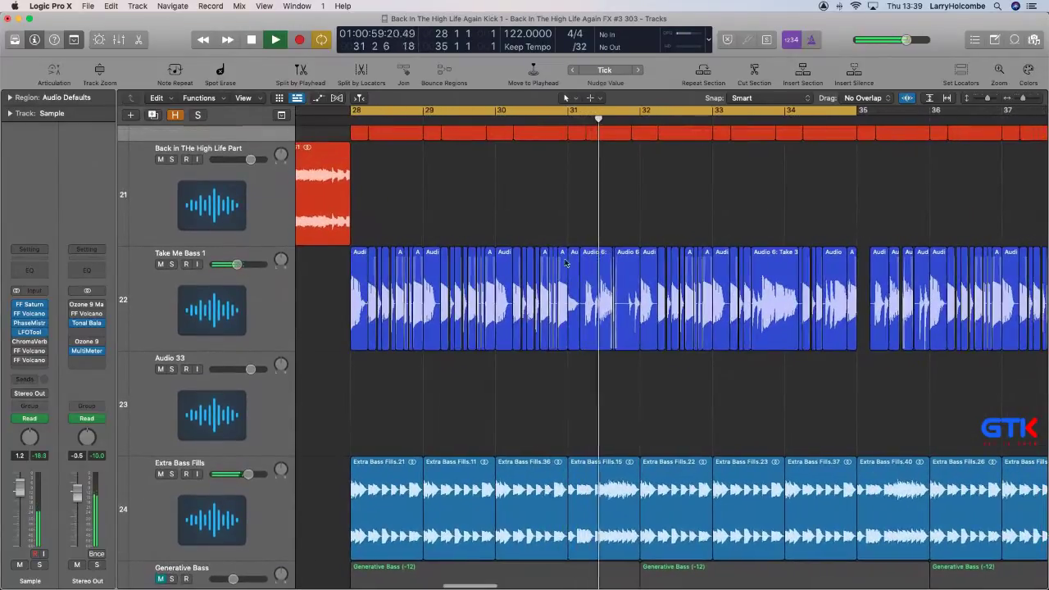
# Replace the Take Me Bass 1 regions between bars 32 and 35 with a copy of the bar 28 to 32 regions placed at bar 32.
pyautogui.moveTo(641, 251); pyautogui.dragTo(846, 354)
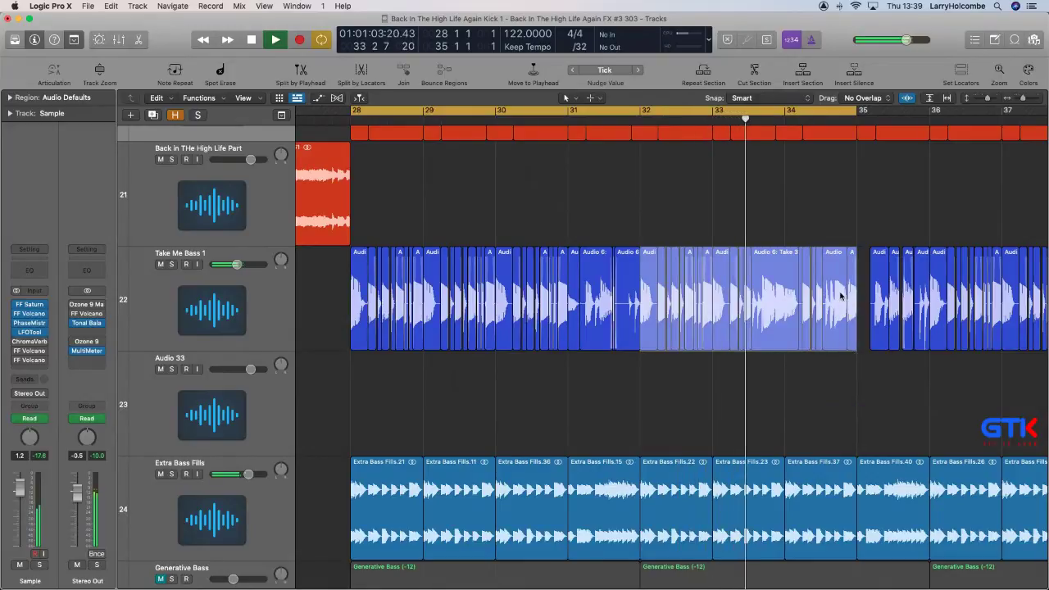
pyautogui.press('Delete')
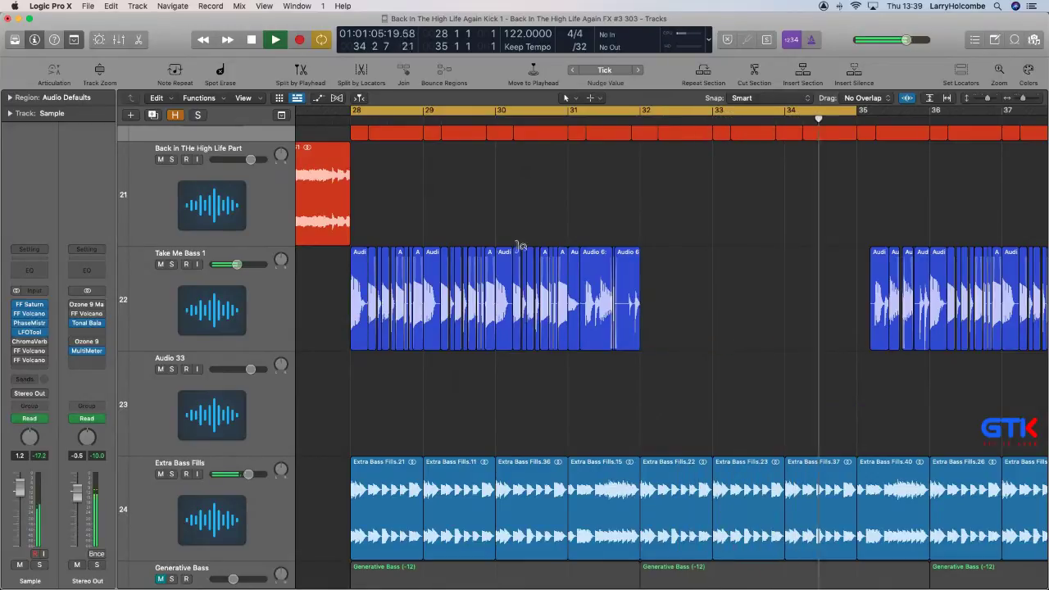
pyautogui.press('space')
pyautogui.moveTo(322, 283); pyautogui.dragTo(680, 292)
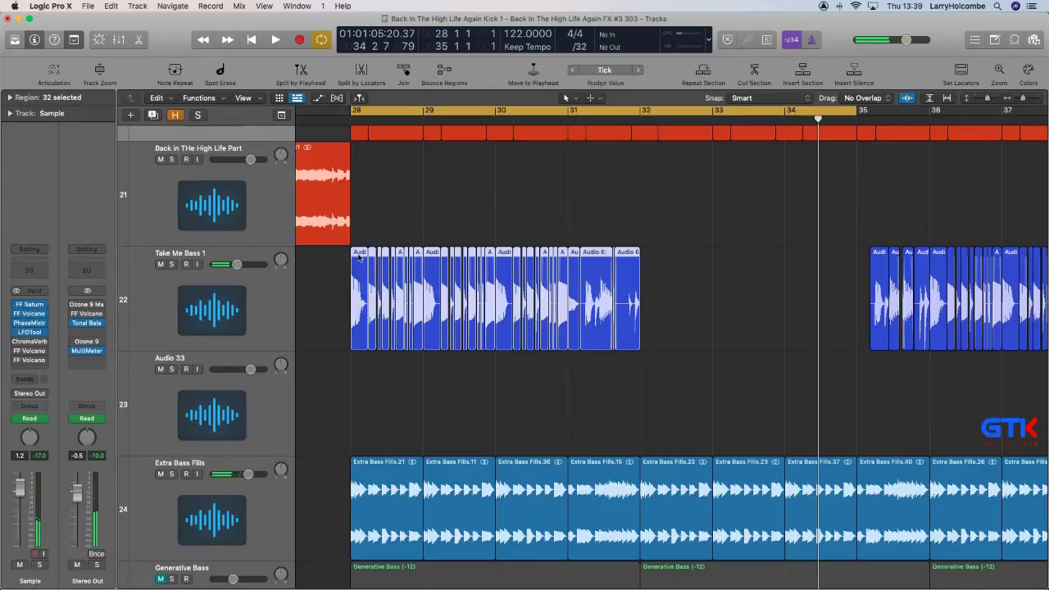
pyautogui.moveTo(353, 259); pyautogui.dragTo(649, 264)
# Turn off cycling and play from about bar 31 to check the copied bass regions in context.
pyautogui.click(623, 110)
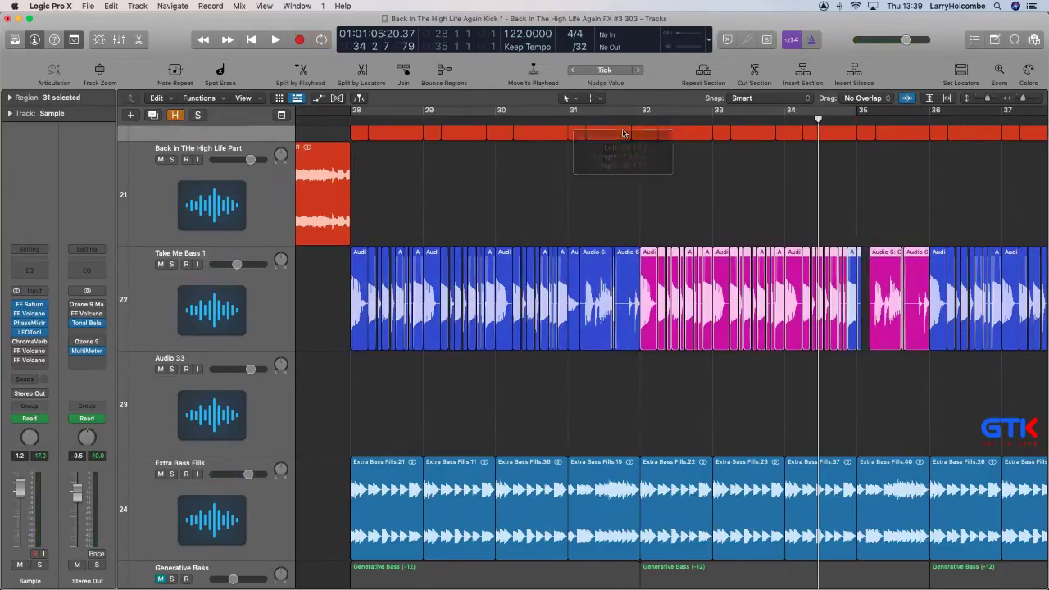
pyautogui.click(604, 122)
pyautogui.press('space')
pyautogui.scroll(-1, 629, 172)
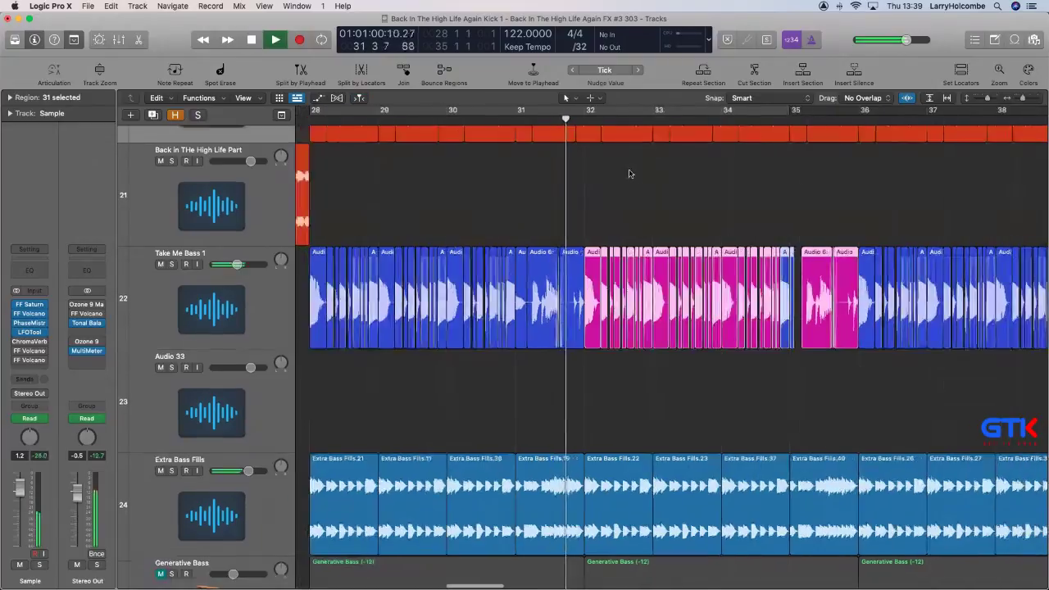
pyautogui.scroll(-5, 628, 172)
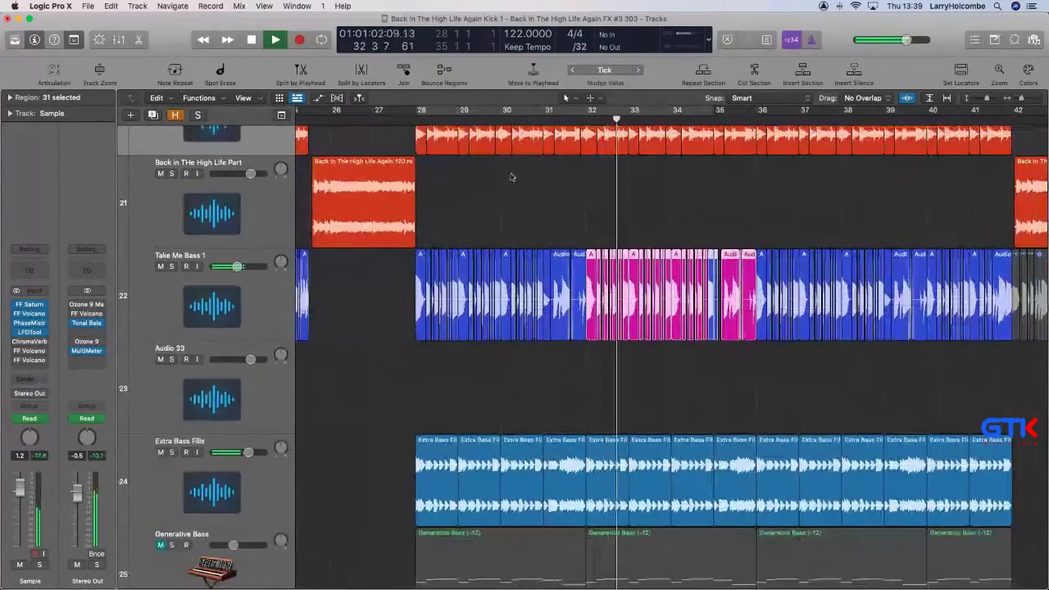
pyautogui.click(521, 176)
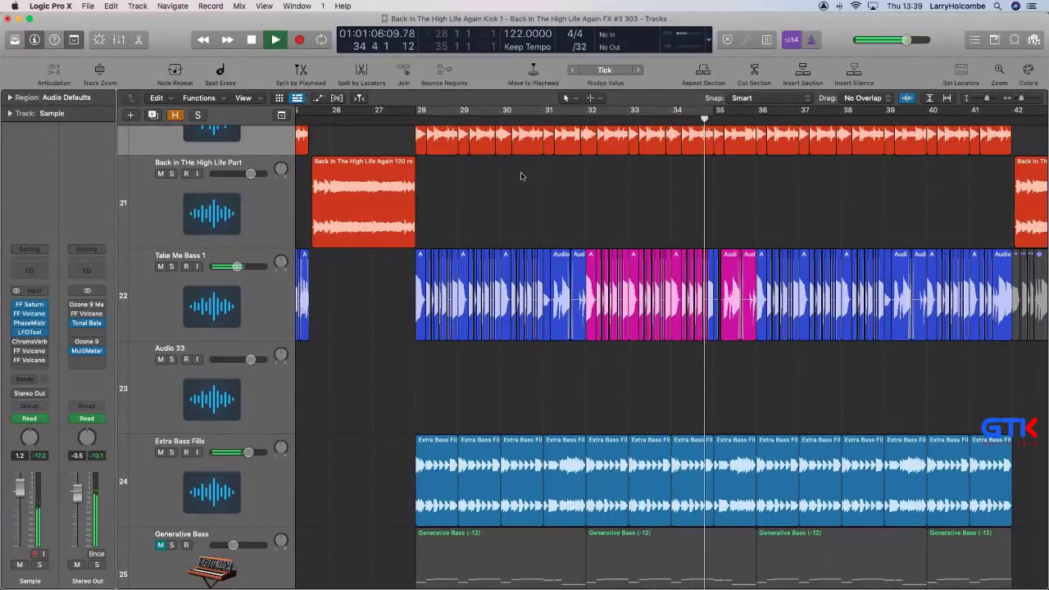
pyautogui.hscroll(2, 521, 176)
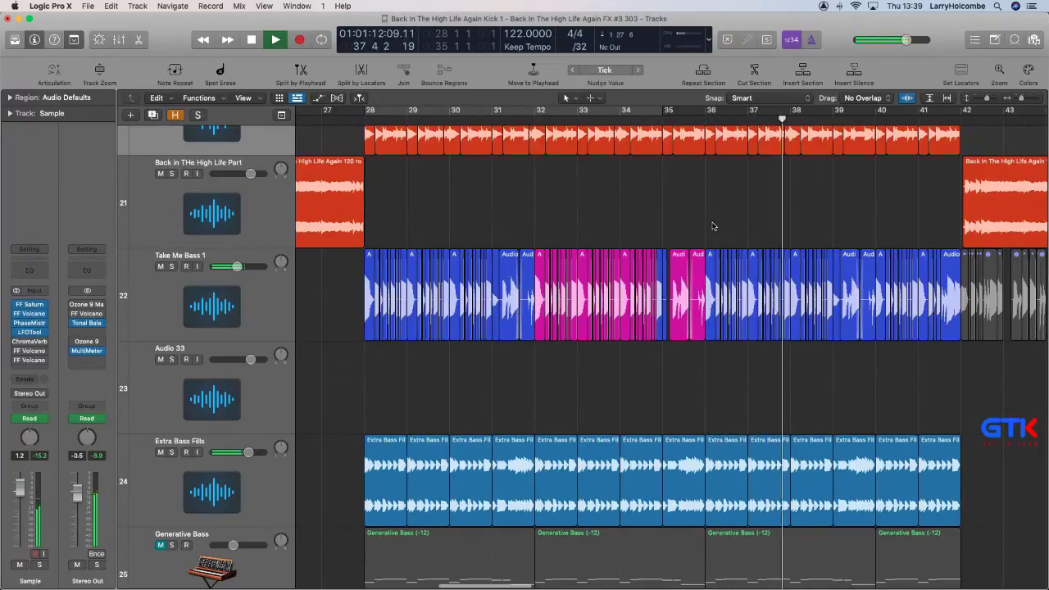
# Listen past bar 42 and examine how the Sample, bass and 303 tracks continue across the whole arrangement.
pyautogui.moveTo(714, 225); pyautogui.dragTo(955, 335)
pyautogui.click(827, 231)
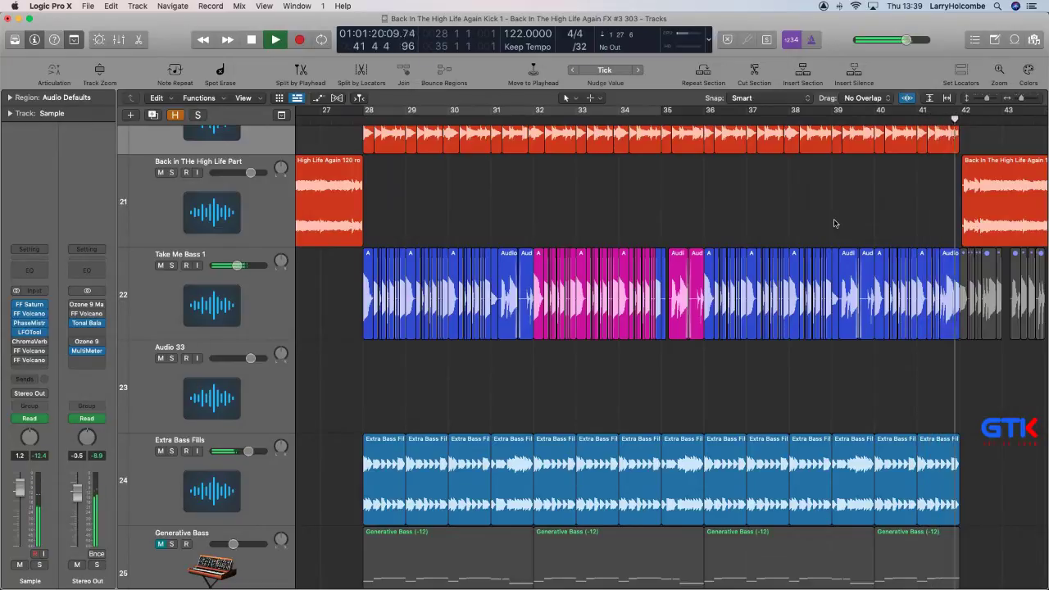
pyautogui.scroll(-3, 835, 221)
pyautogui.keyDown('ctrl'); pyautogui.keyDown('alt'); pyautogui.click(834, 221); pyautogui.keyUp('alt'); pyautogui.keyUp('ctrl')
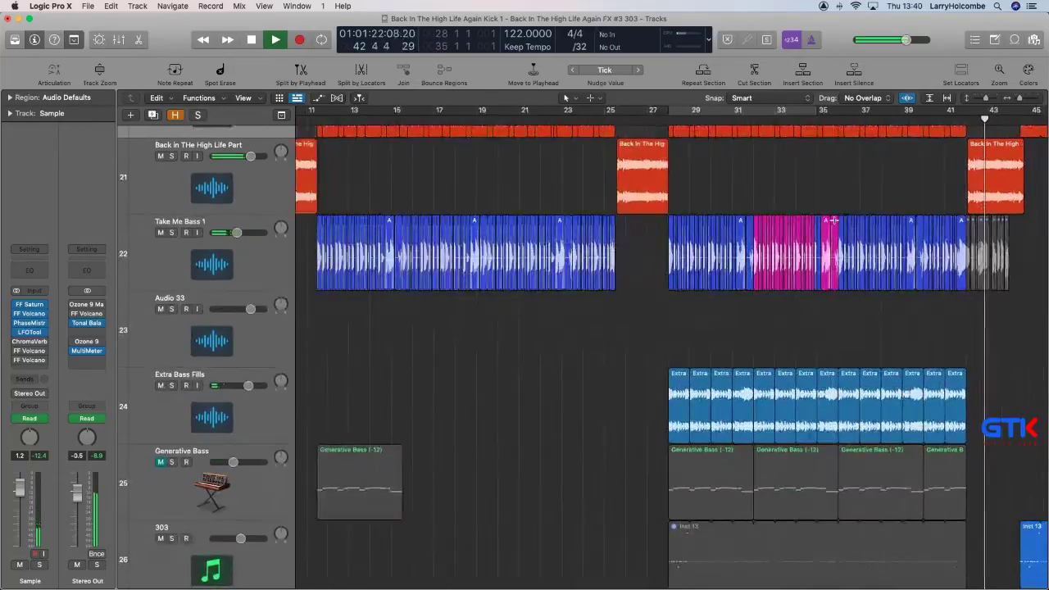
pyautogui.keyDown('ctrl'); pyautogui.keyDown('alt'); pyautogui.click(834, 221); pyautogui.keyUp('alt'); pyautogui.keyUp('ctrl')
pyautogui.keyDown('ctrl'); pyautogui.keyDown('alt'); pyautogui.click(834, 222); pyautogui.keyUp('alt'); pyautogui.keyUp('ctrl')
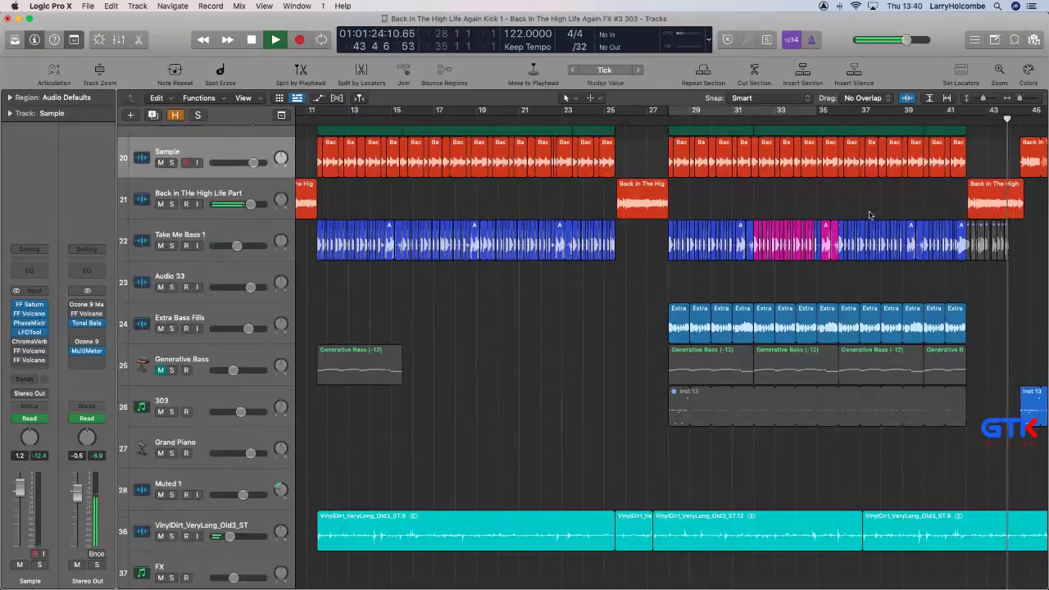
pyautogui.keyDown('ctrl'); pyautogui.keyDown('alt'); pyautogui.click(861, 214); pyautogui.keyUp('alt'); pyautogui.keyUp('ctrl')
pyautogui.keyDown('ctrl'); pyautogui.keyDown('alt'); pyautogui.click(869, 213); pyautogui.keyUp('alt'); pyautogui.keyUp('ctrl')
pyautogui.keyDown('ctrl'); pyautogui.keyDown('alt'); pyautogui.click(840, 241); pyautogui.keyUp('alt'); pyautogui.keyUp('ctrl')
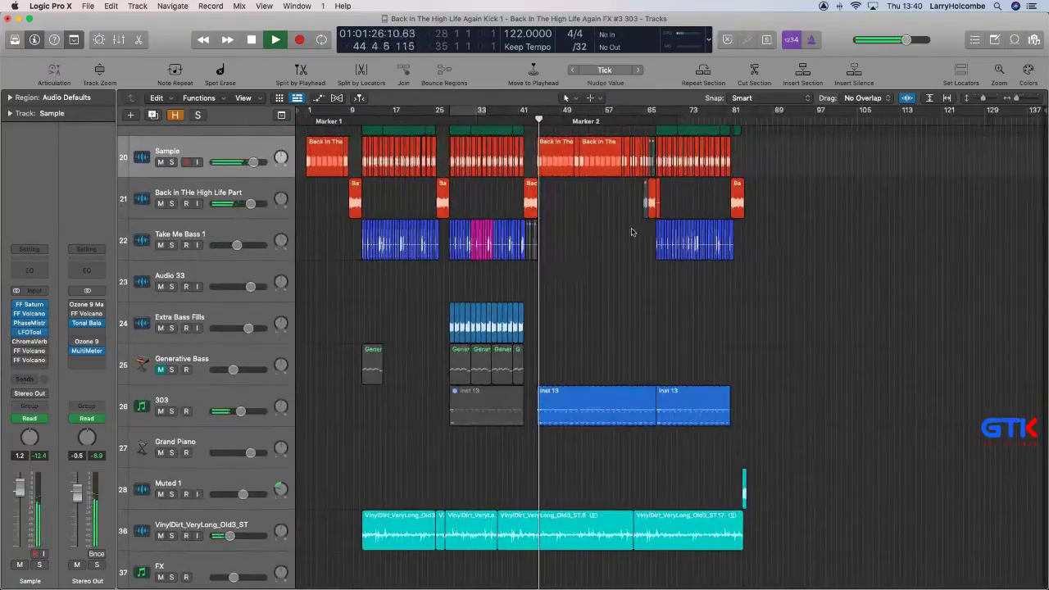
pyautogui.scroll(6, 438, 220)
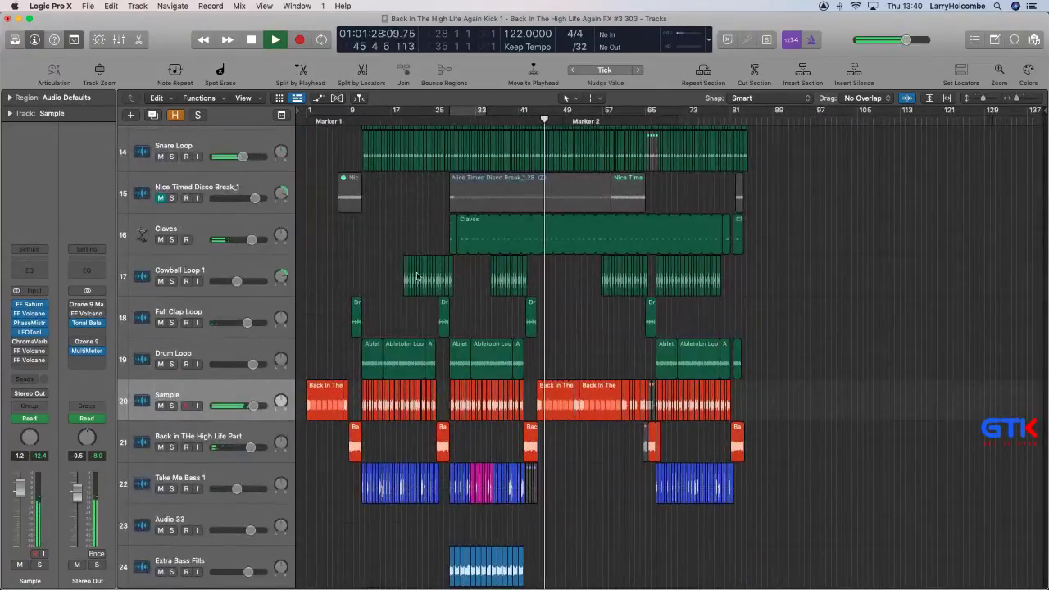
# Set the Filter 1 Freq automation point at bar 44 on the Sample track to about 240 Hz.
pyautogui.click(247, 391)
pyautogui.press('a')
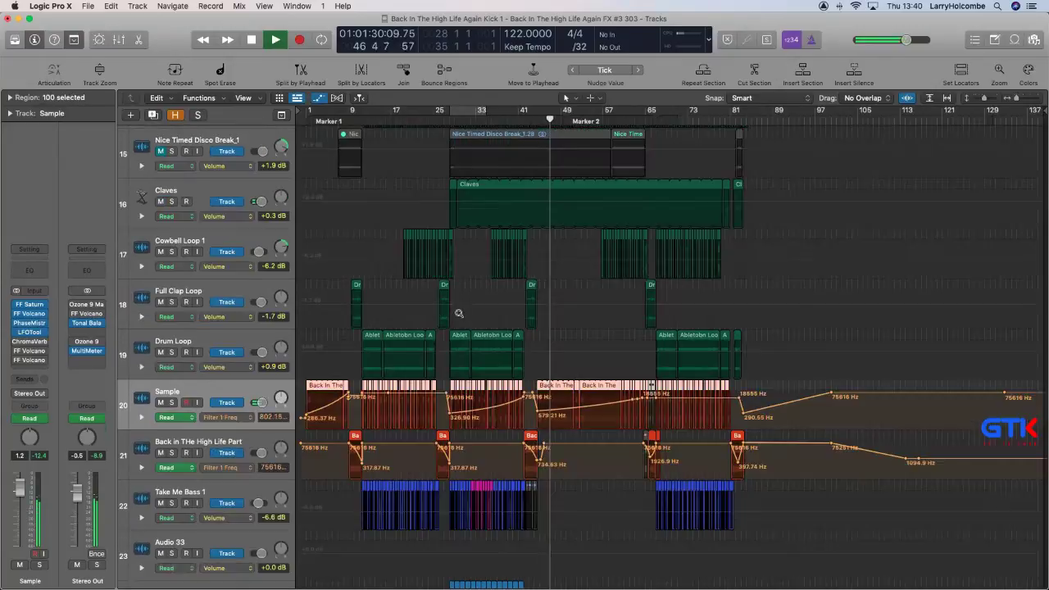
pyautogui.moveTo(459, 314); pyautogui.dragTo(684, 502)
pyautogui.moveTo(554, 360); pyautogui.dragTo(554, 376)
pyautogui.scroll(1, 625, 349)
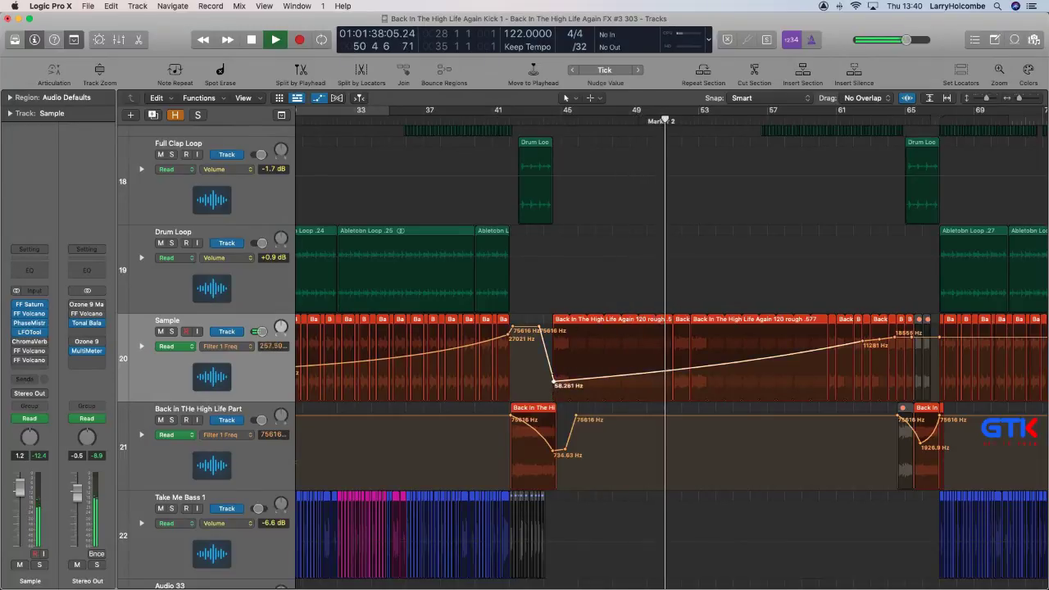
pyautogui.moveTo(555, 385); pyautogui.dragTo(554, 365)
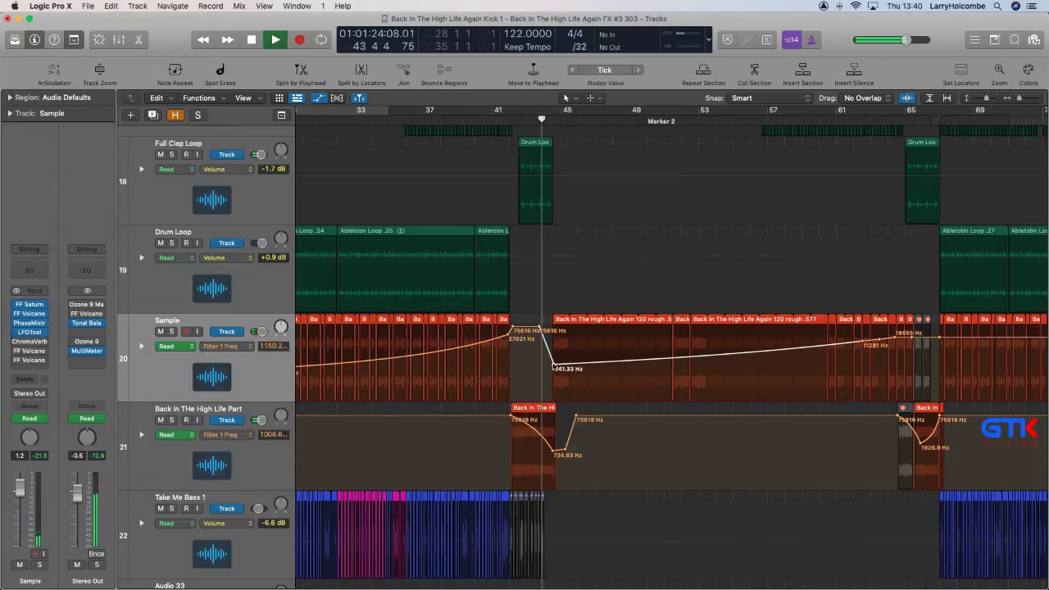
pyautogui.scroll(-1, 555, 369)
pyautogui.moveTo(555, 345); pyautogui.dragTo(553, 351)
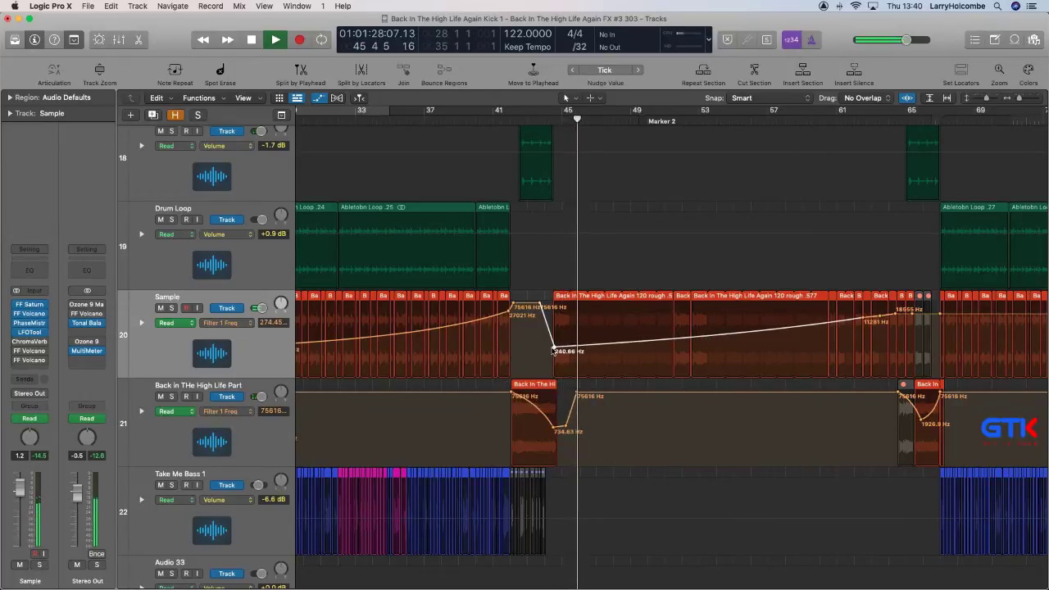
pyautogui.press('a')
# Examine the drum and percussion tracks after bar 44 while the section plays.
pyautogui.press('super+Up')
pyautogui.press('super+Up')
pyautogui.press('super+Up')
pyautogui.press('super+Up')
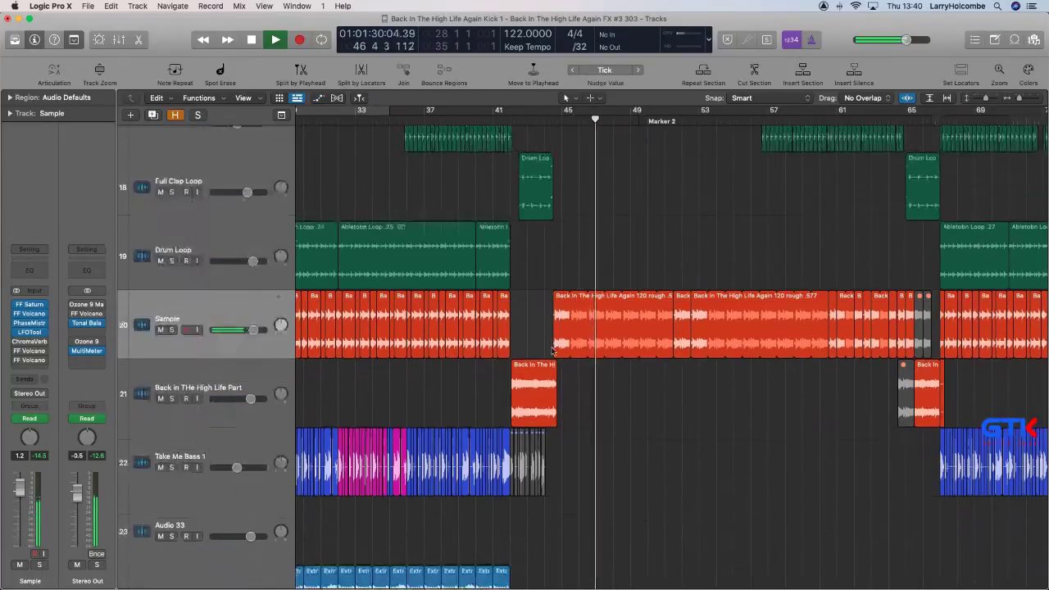
pyautogui.scroll(12, 552, 351)
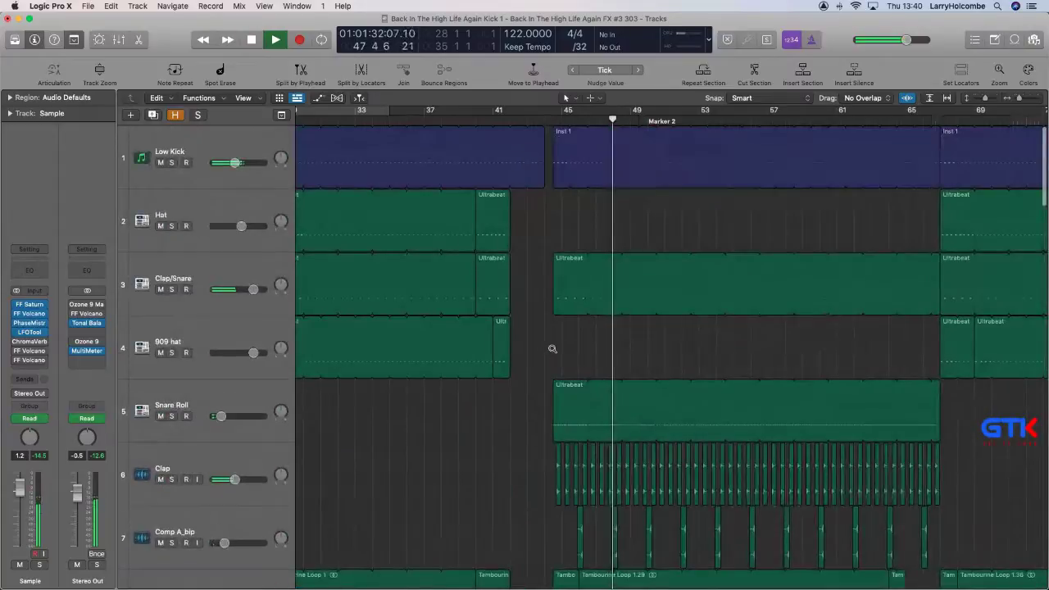
pyautogui.scroll(-5, 552, 349)
pyautogui.scroll(-4, 553, 350)
pyautogui.scroll(-1, 553, 351)
pyautogui.scroll(6, 552, 351)
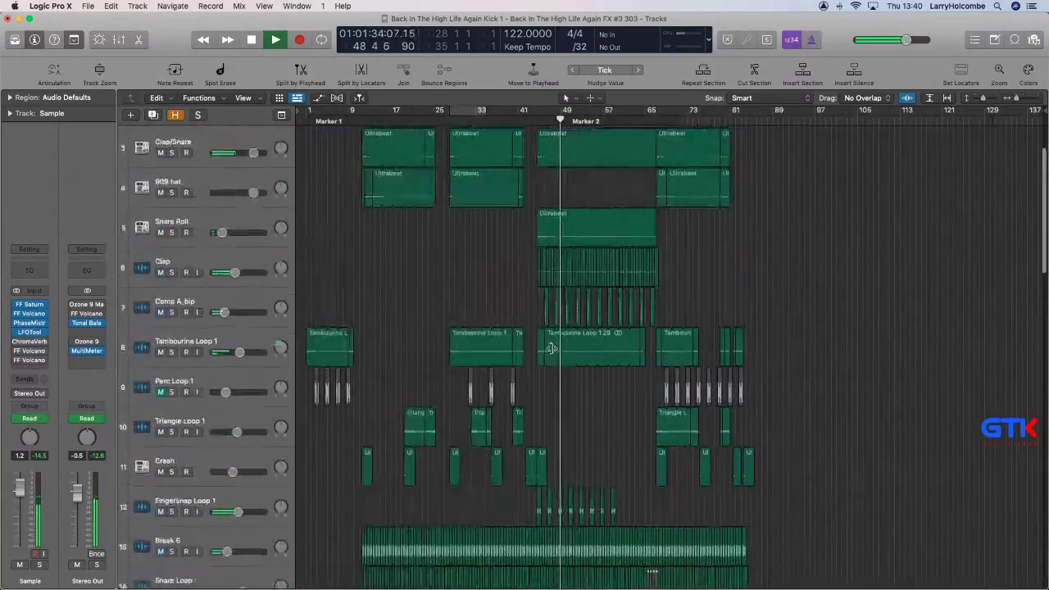
pyautogui.scroll(-4, 552, 348)
pyautogui.scroll(-7, 551, 348)
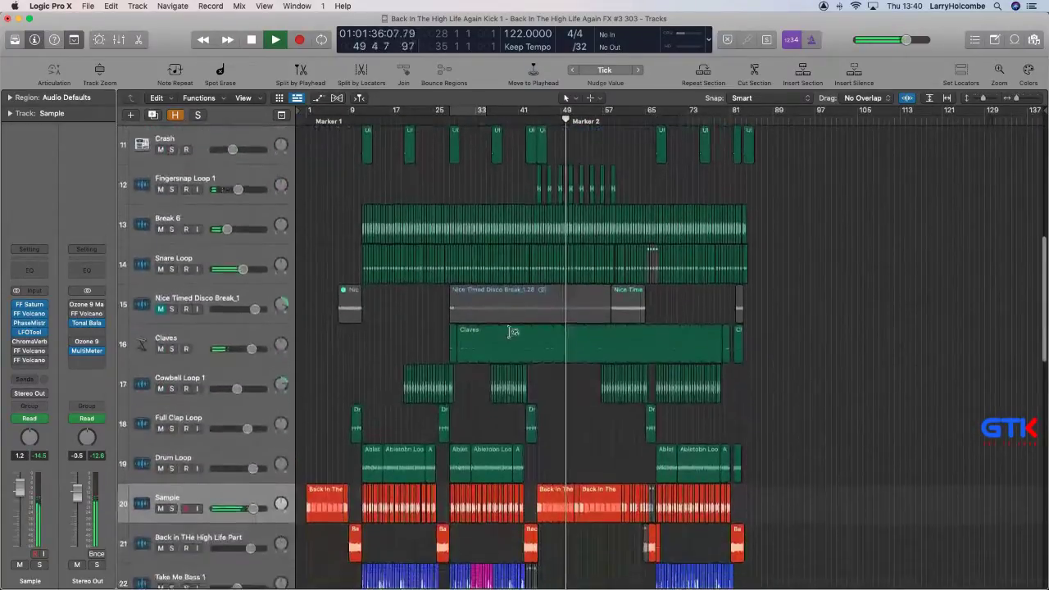
# Unmute the Nice Timed Disco Break_1 track and split its long region at bar 44.
pyautogui.click(161, 307)
pyautogui.moveTo(410, 243); pyautogui.dragTo(734, 497)
pyautogui.click(580, 210)
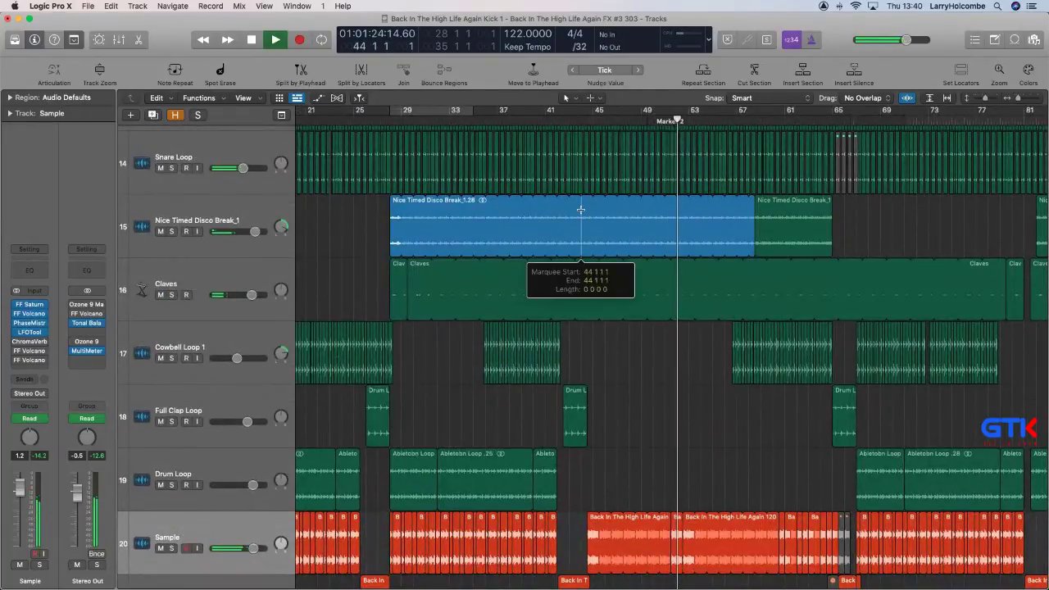
pyautogui.scroll(3, 545, 232)
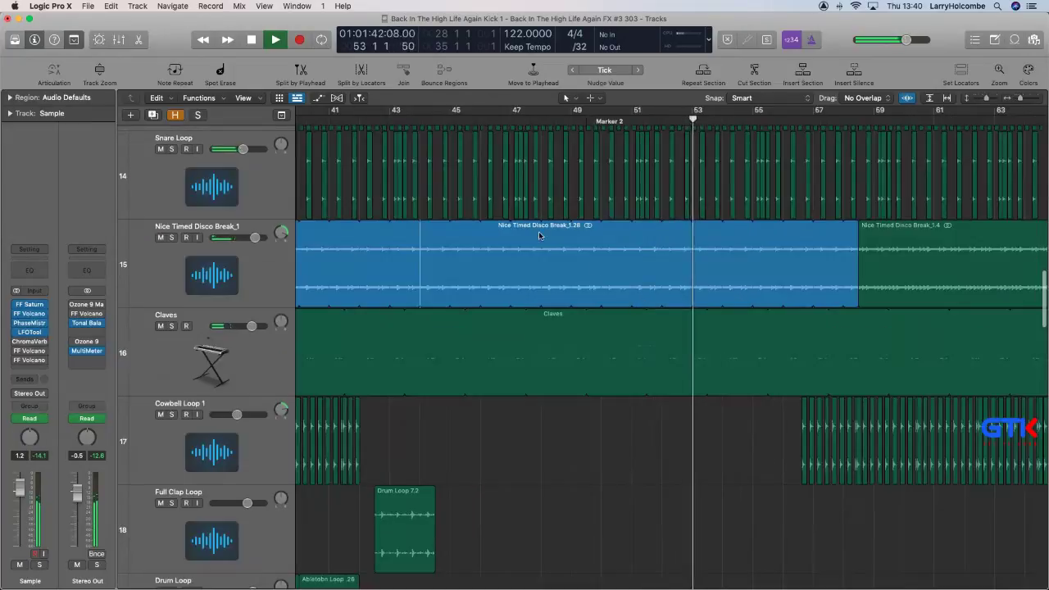
pyautogui.scroll(-4, 503, 213)
pyautogui.hscroll(-1, 505, 214)
pyautogui.scroll(6, 504, 214)
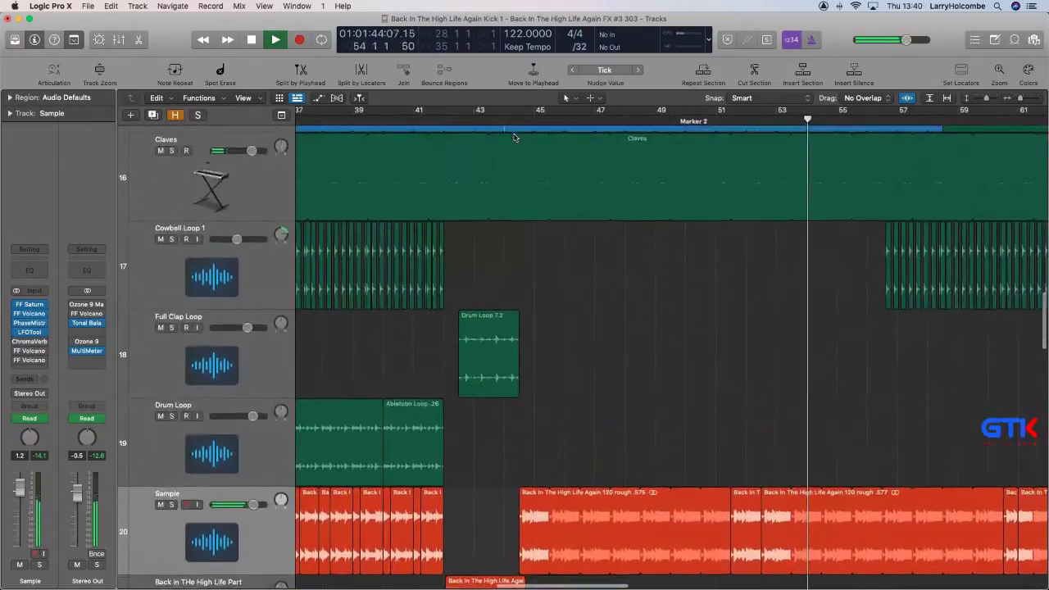
# Mute the Nice Timed Disco Break_1 regions between bar 28 and bar 44.
pyautogui.moveTo(518, 139); pyautogui.dragTo(402, 182)
pyautogui.hotkey('ctrl', 'm')
pyautogui.scroll(5, 403, 181)
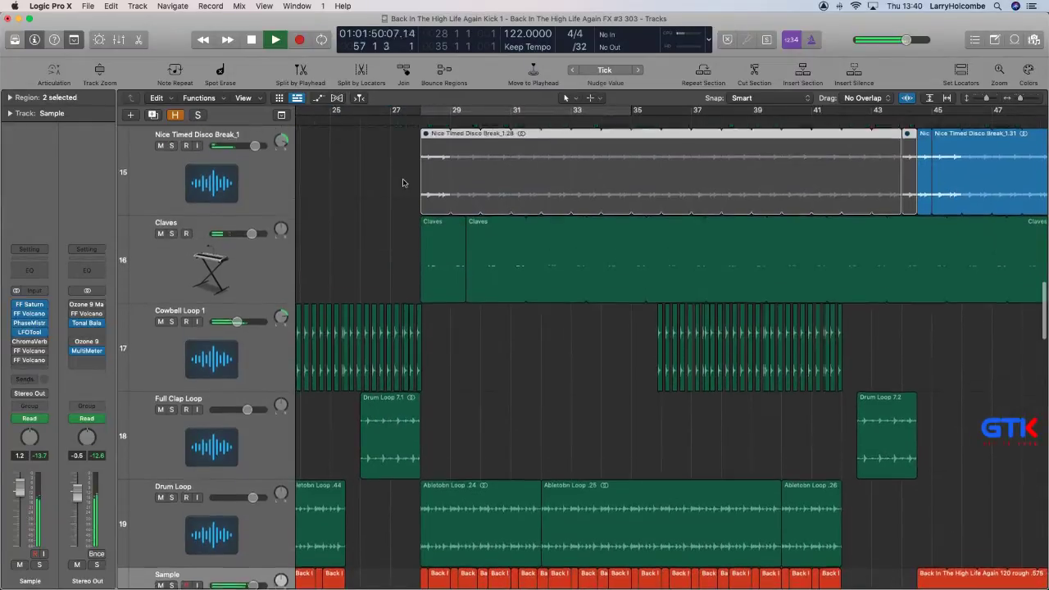
# Examine the full arrangement of all tracks at once while playback continues.
pyautogui.press('super+Up')
pyautogui.press('super+Up')
pyautogui.press('super+Up')
pyautogui.press('super+Up')
pyautogui.press('super+Up')
pyautogui.press('super+Up')
pyautogui.press('super+Up')
pyautogui.press('super+Up')
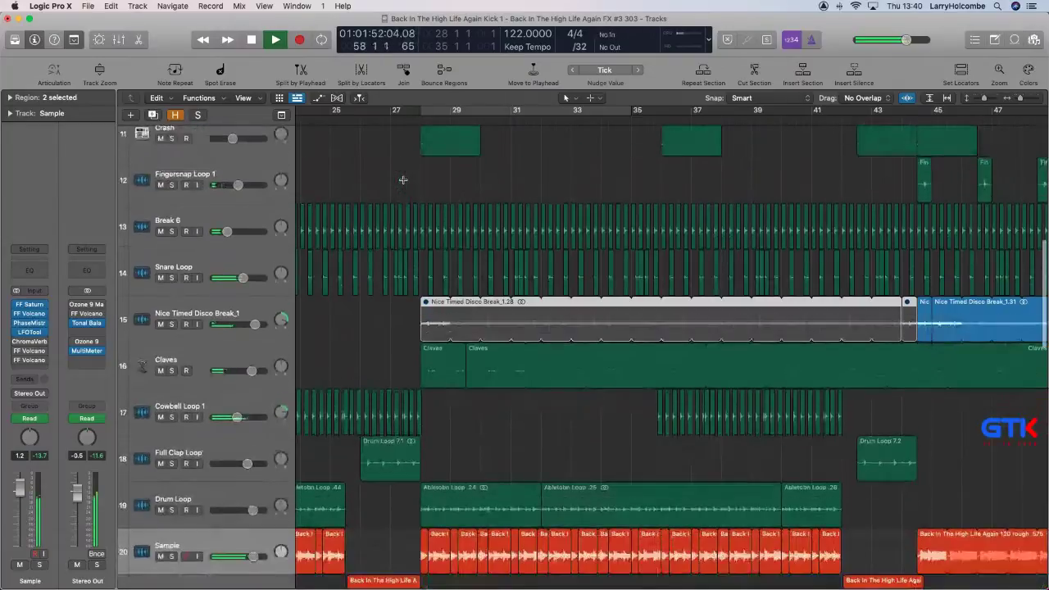
pyautogui.press('super+Up')
pyautogui.press('super+Up')
pyautogui.press('super+Up')
pyautogui.press('super+Up')
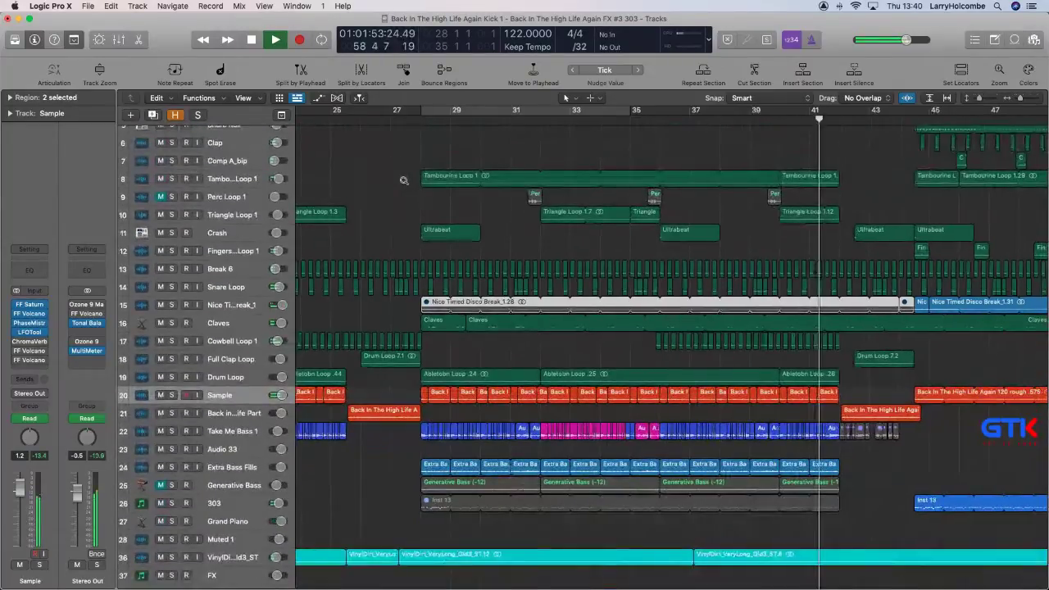
pyautogui.press('super+Left')
pyautogui.press('super+Left')
pyautogui.press('super+Left')
pyautogui.press('super+Left')
pyautogui.press('super+Left')
pyautogui.press('super+Up')
pyautogui.press('super+Up')
pyautogui.press('super+Up')
pyautogui.press('super+Up')
# Enable the bypassed Ozone 9 plug-ins on the Stereo Out channel.
pyautogui.click(415, 187)
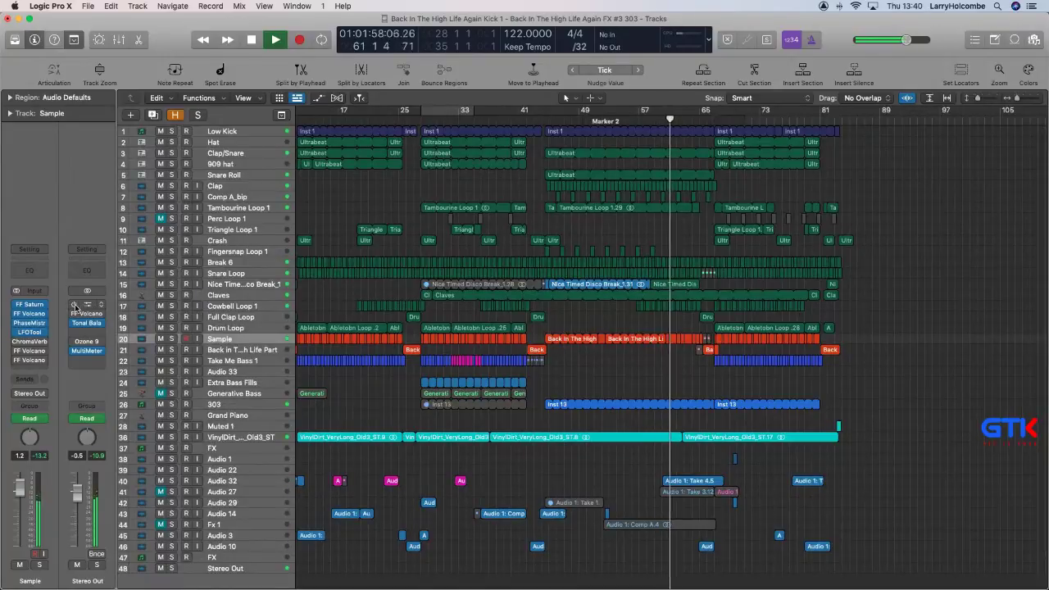
pyautogui.rightClick(75, 306)
pyautogui.click(72, 305)
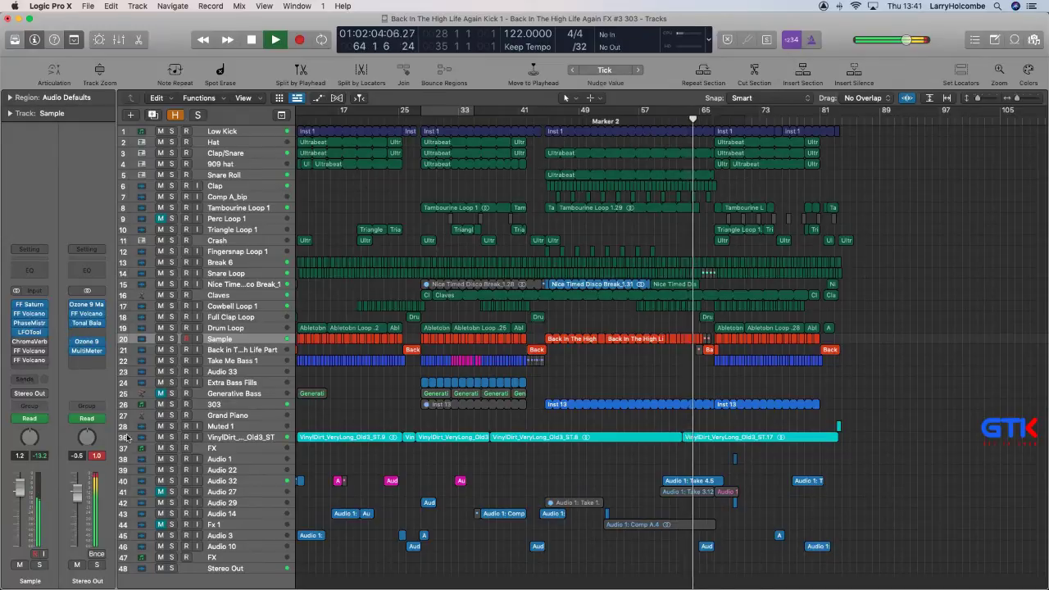
# Try a copy of the Extra Bass Fills regions with their automation data at bar 67, and delete it.
pyautogui.moveTo(392, 380); pyautogui.dragTo(562, 386)
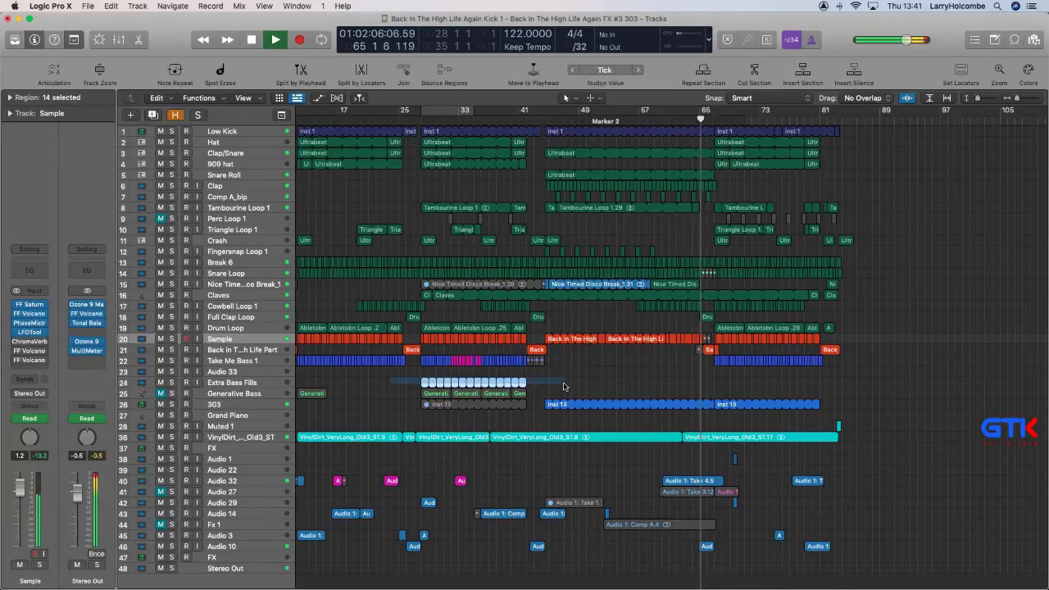
pyautogui.moveTo(427, 382); pyautogui.dragTo(717, 382)
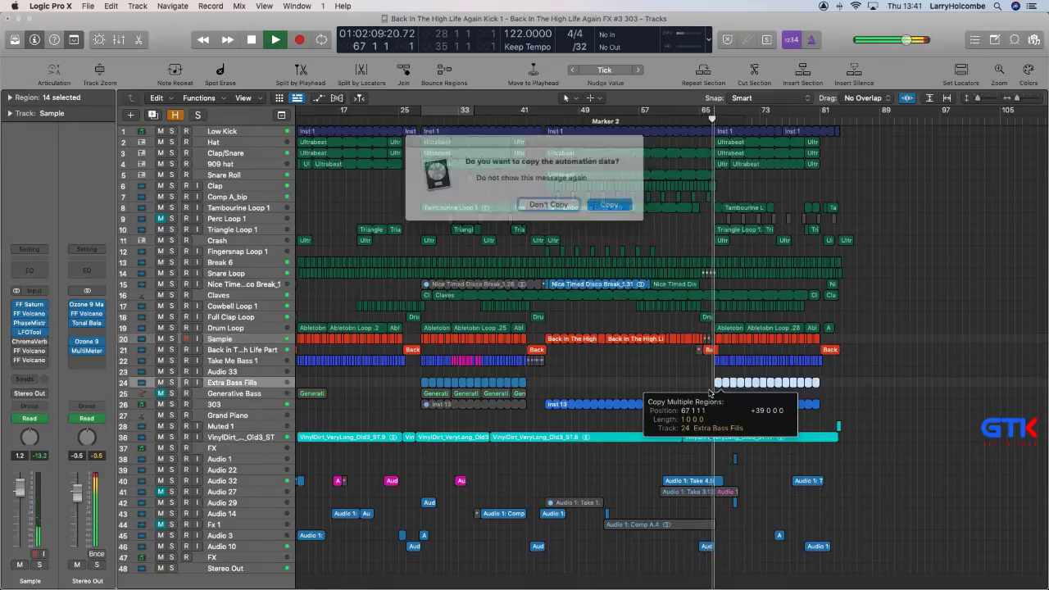
pyautogui.click(611, 202)
pyautogui.click(359, 190)
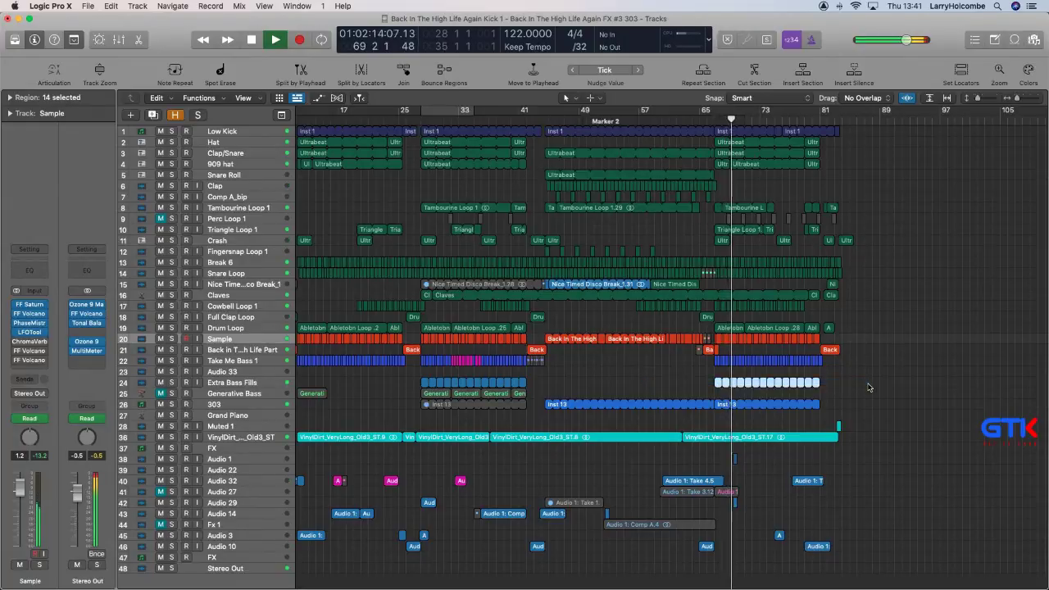
pyautogui.press('Delete')
pyautogui.click(608, 203)
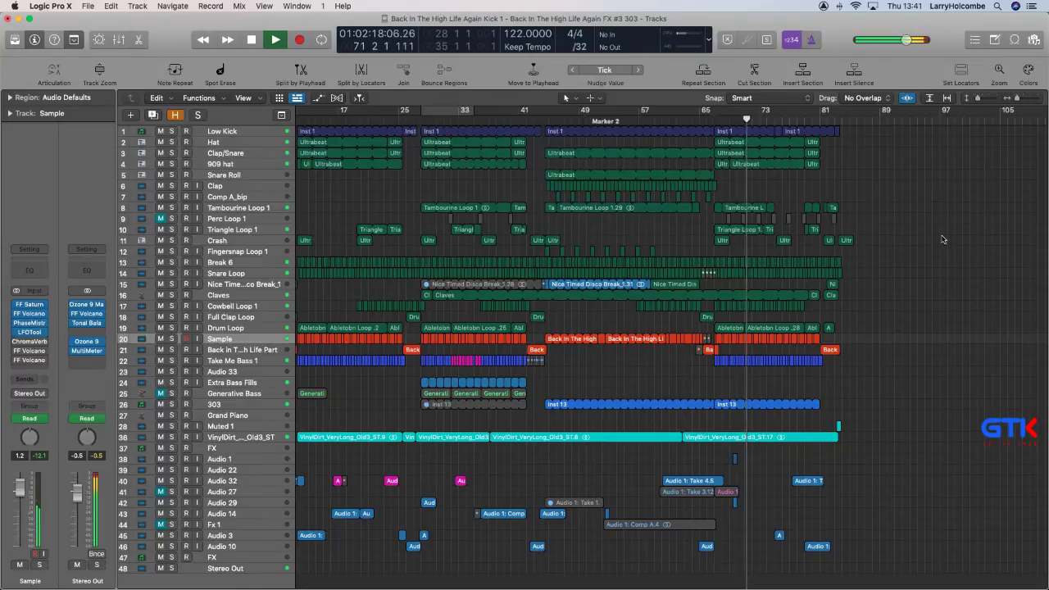
# Set a cycle range from bar 0 to bar 87 covering the whole arrangement.
pyautogui.press('super+Left')
pyautogui.press('super+Up')
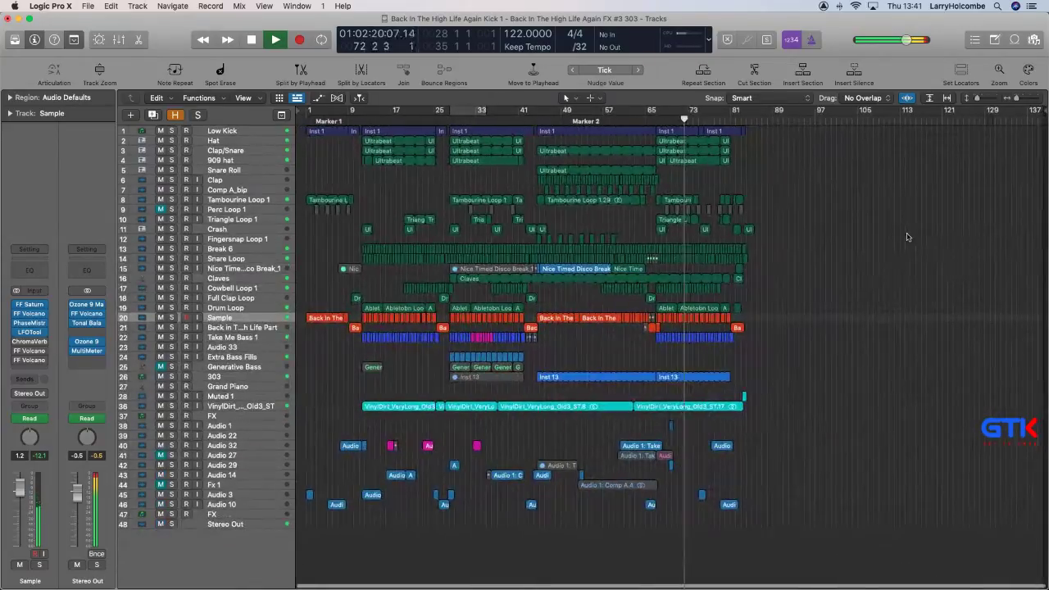
pyautogui.press('super+Up')
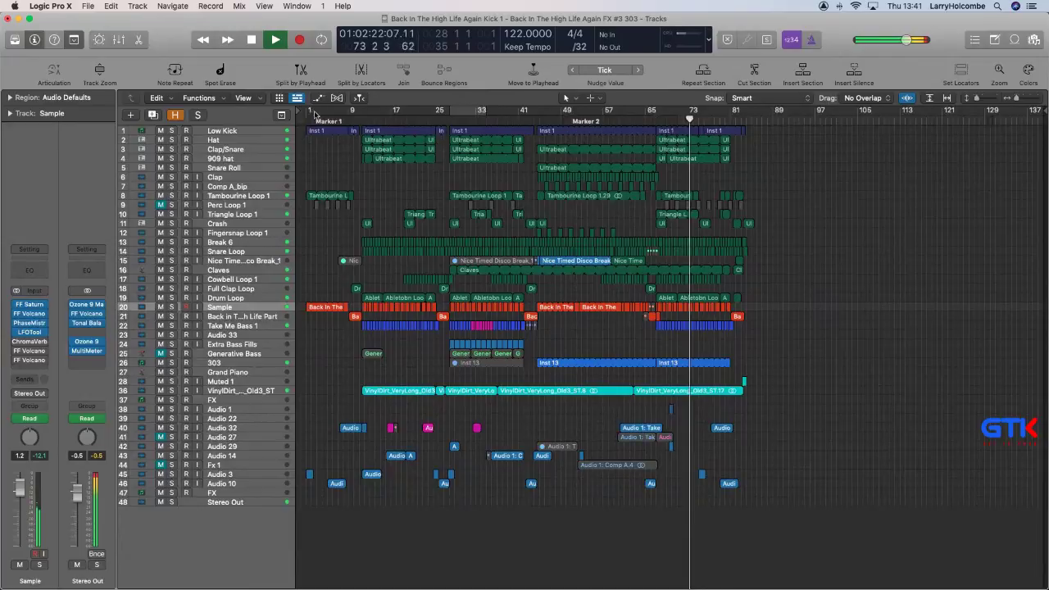
pyautogui.moveTo(303, 111); pyautogui.dragTo(759, 214)
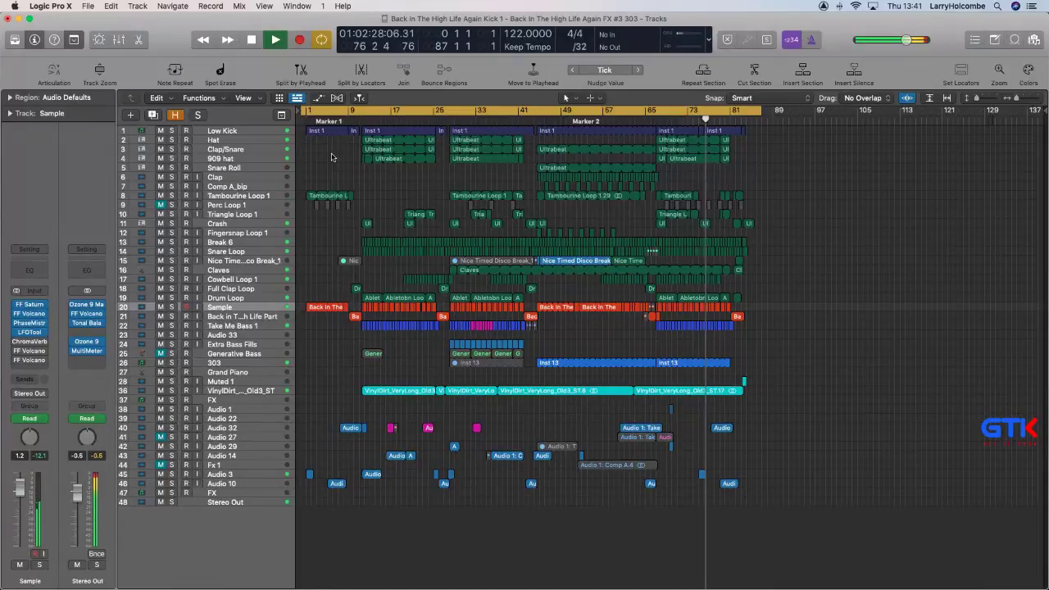
# Examine the Mix automation on the Stereo Out track and the settings of its FF Volcano 2 plug-in.
pyautogui.click(244, 502)
pyautogui.press('a')
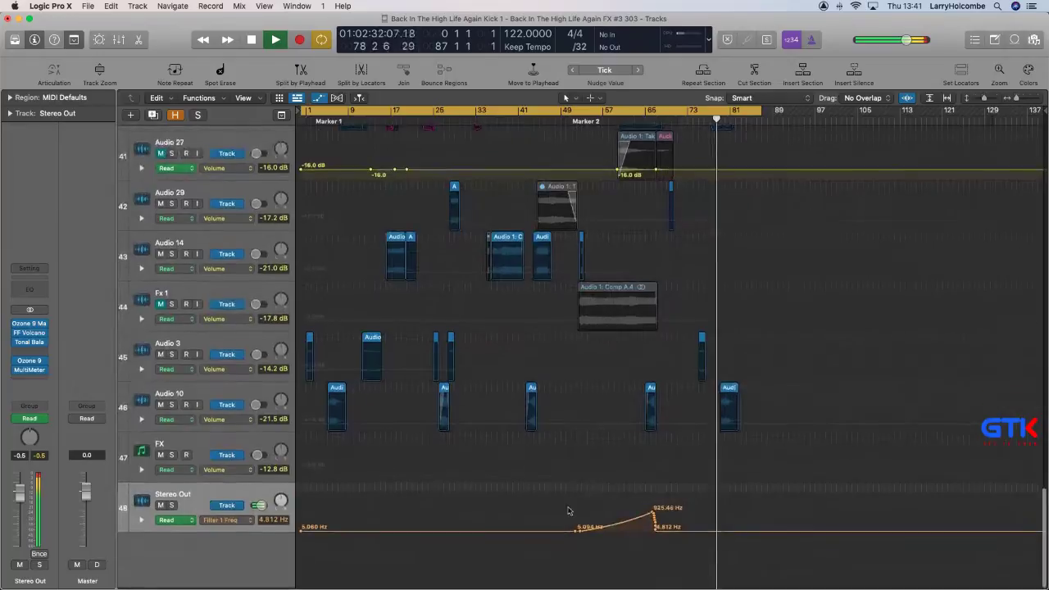
pyautogui.click(237, 521)
pyautogui.click(259, 507)
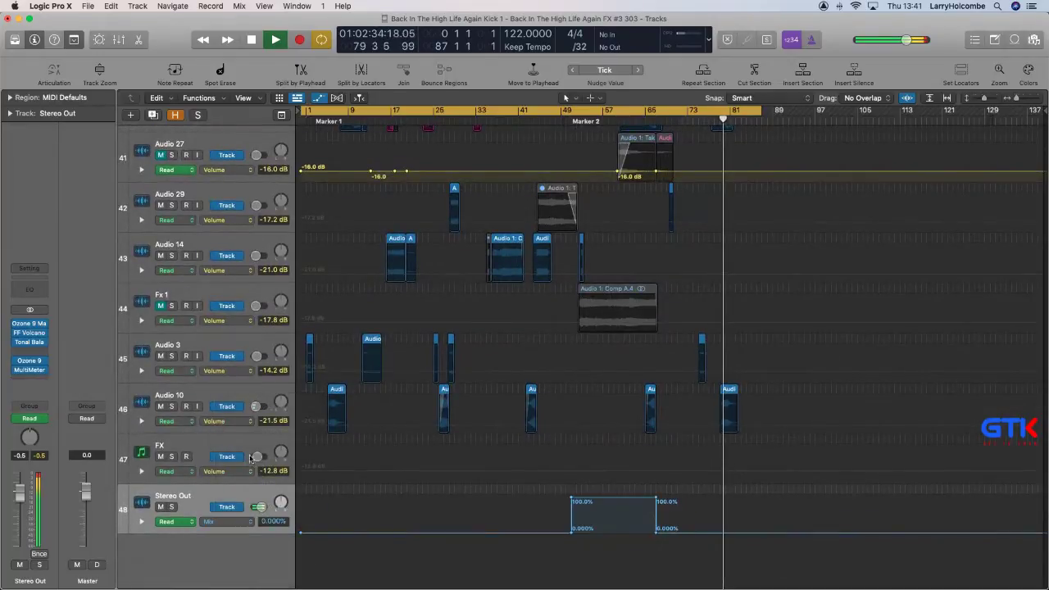
pyautogui.click(30, 334)
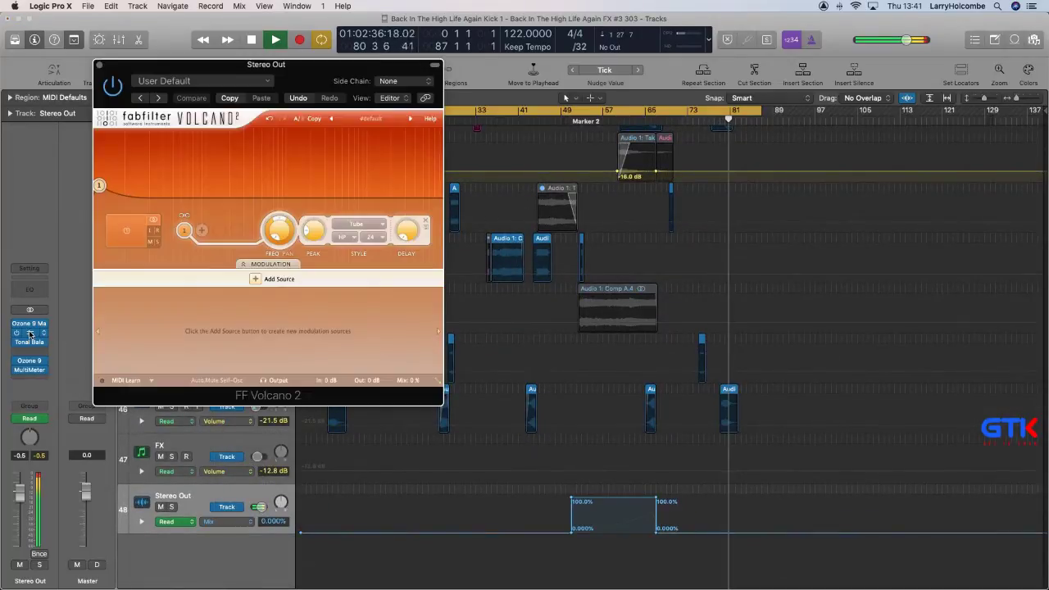
pyautogui.press('a')
pyautogui.click(99, 65)
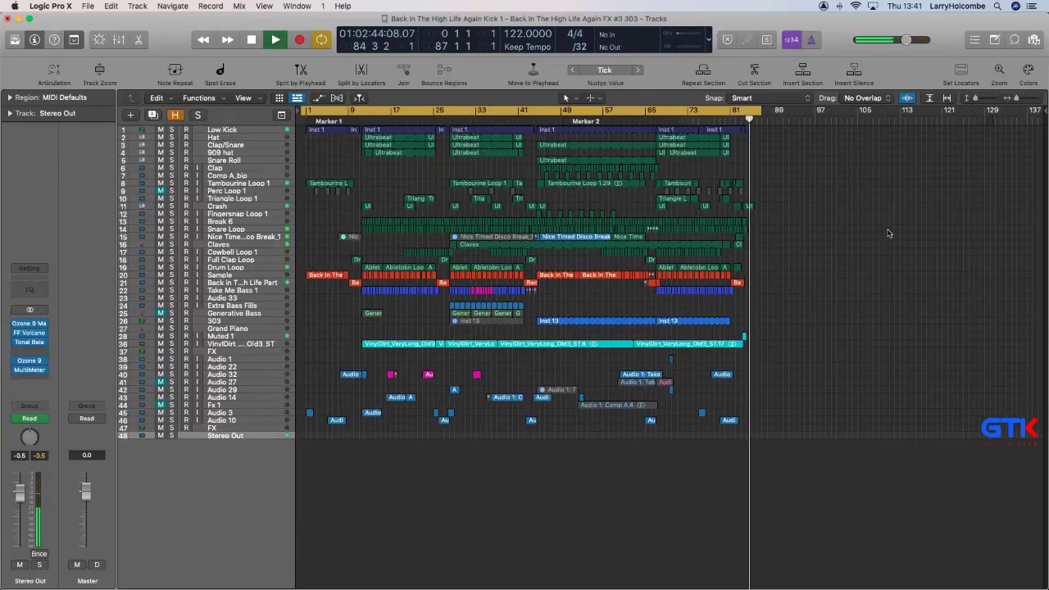
# Play the remix from bar 28 and insert the Waves MetaFlanger (s) plug-in on the Sample channel.
pyautogui.press('space')
pyautogui.click(448, 120)
pyautogui.press('space')
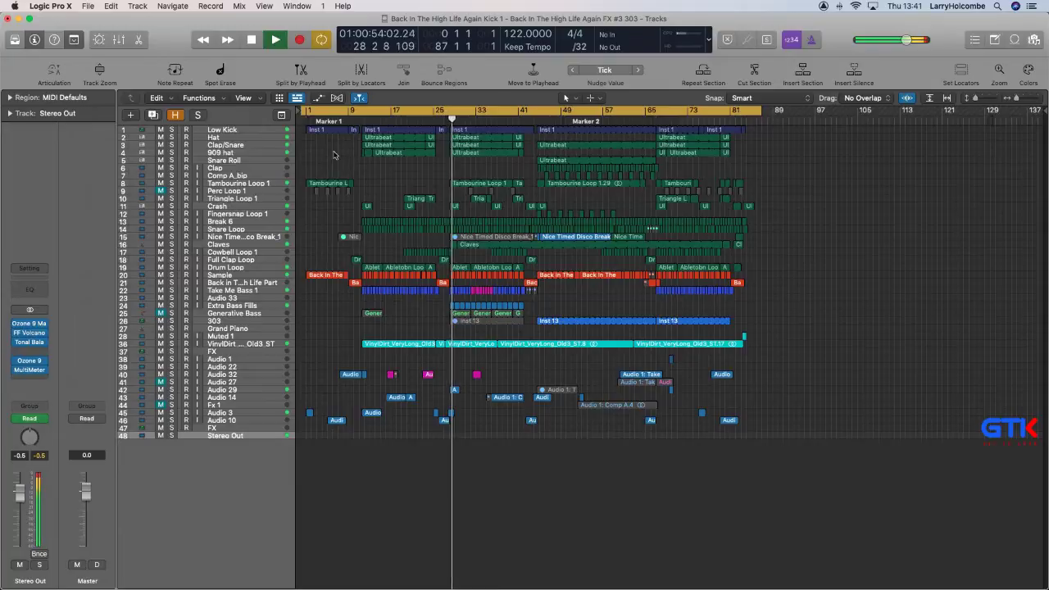
pyautogui.press('x')
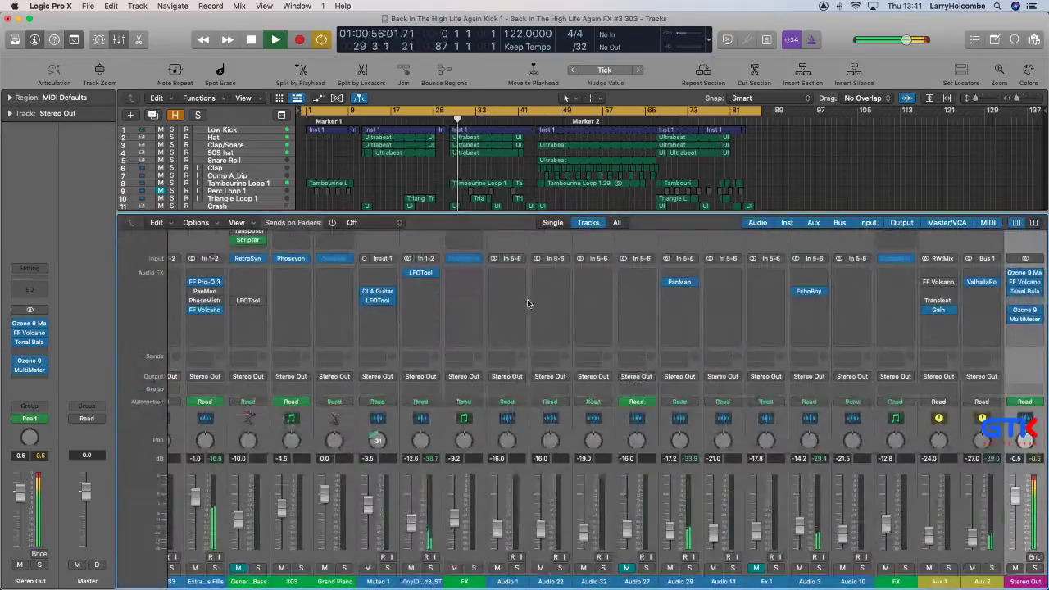
pyautogui.hscroll(-10, 531, 303)
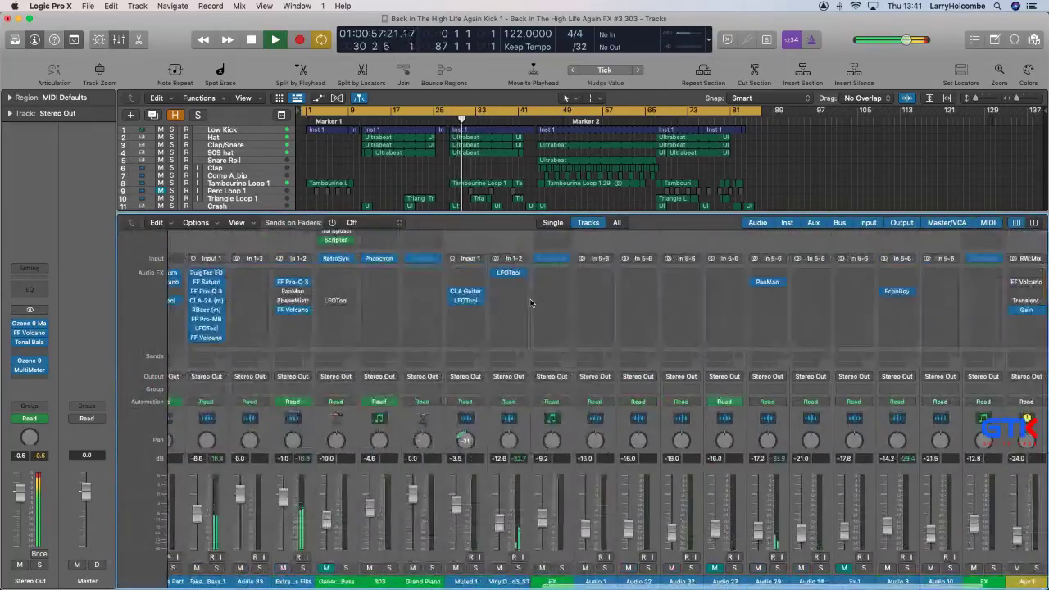
pyautogui.hscroll(-9, 531, 304)
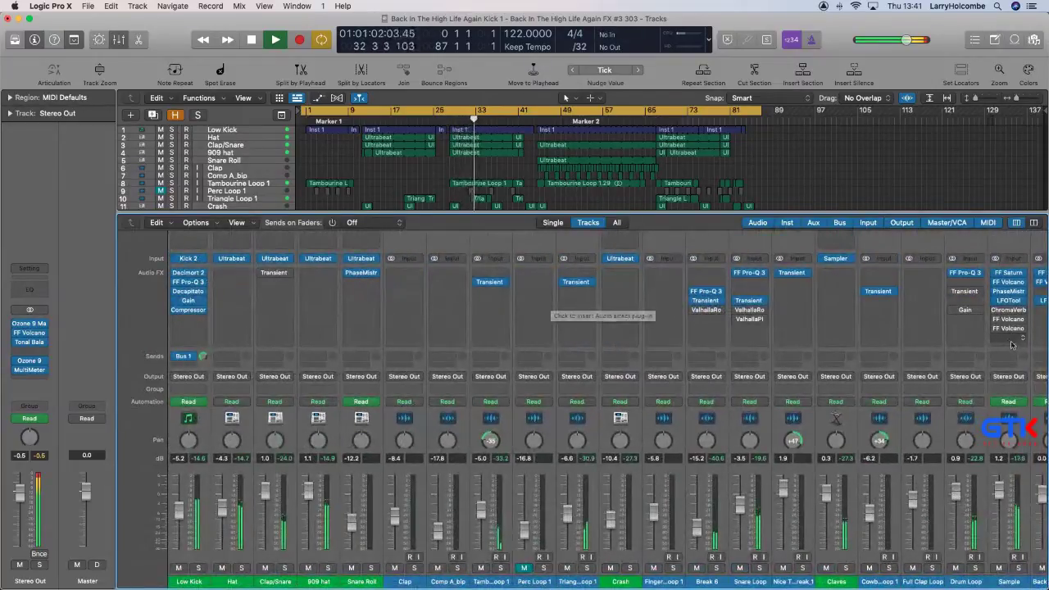
pyautogui.click(965, 328)
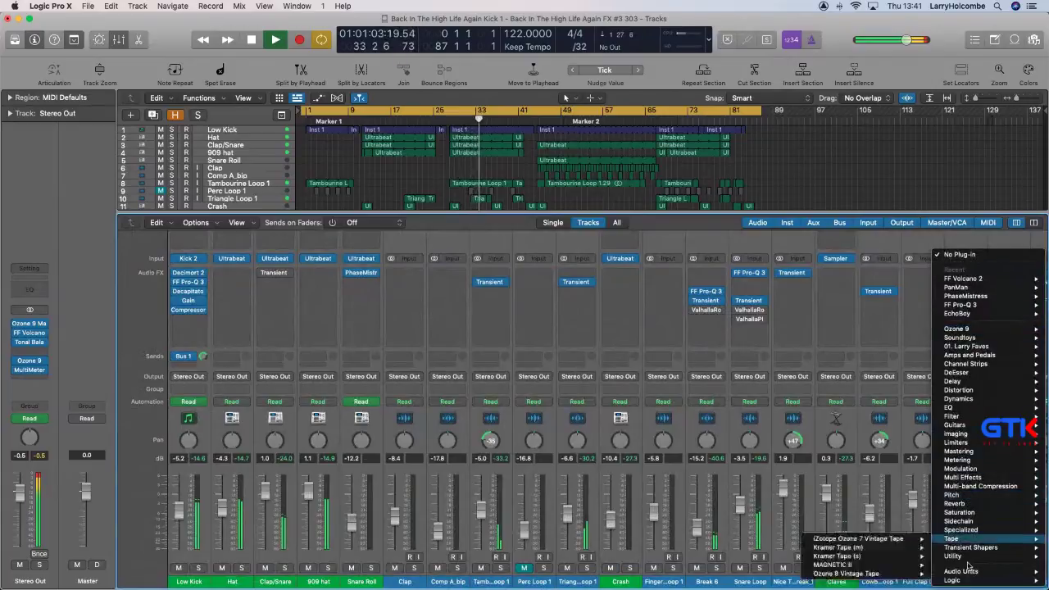
pyautogui.moveTo(963, 571)
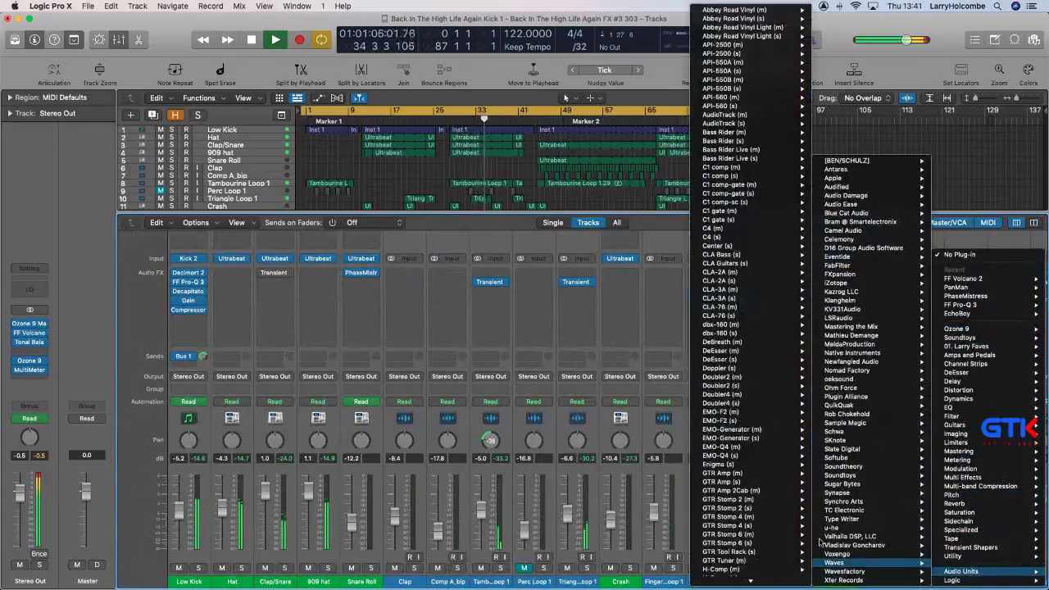
pyautogui.moveTo(859, 566)
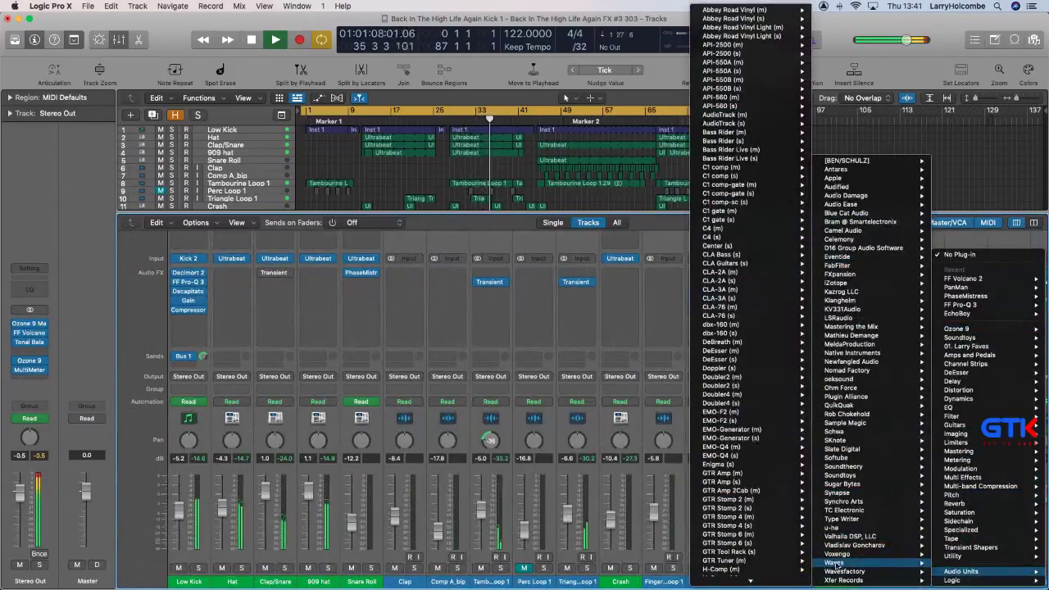
pyautogui.scroll(-15, 786, 555)
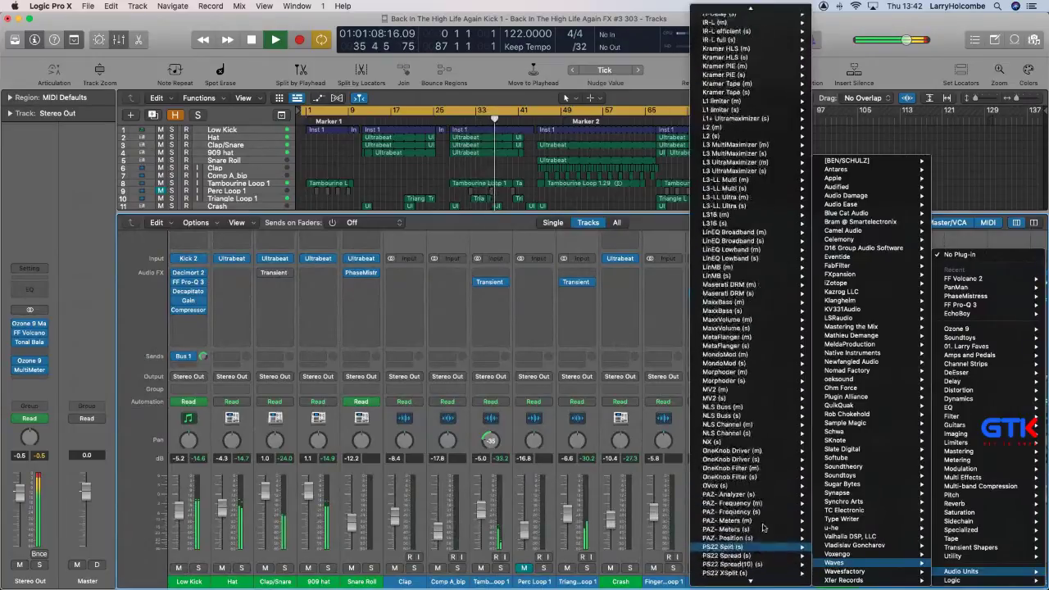
pyautogui.scroll(-20, 741, 373)
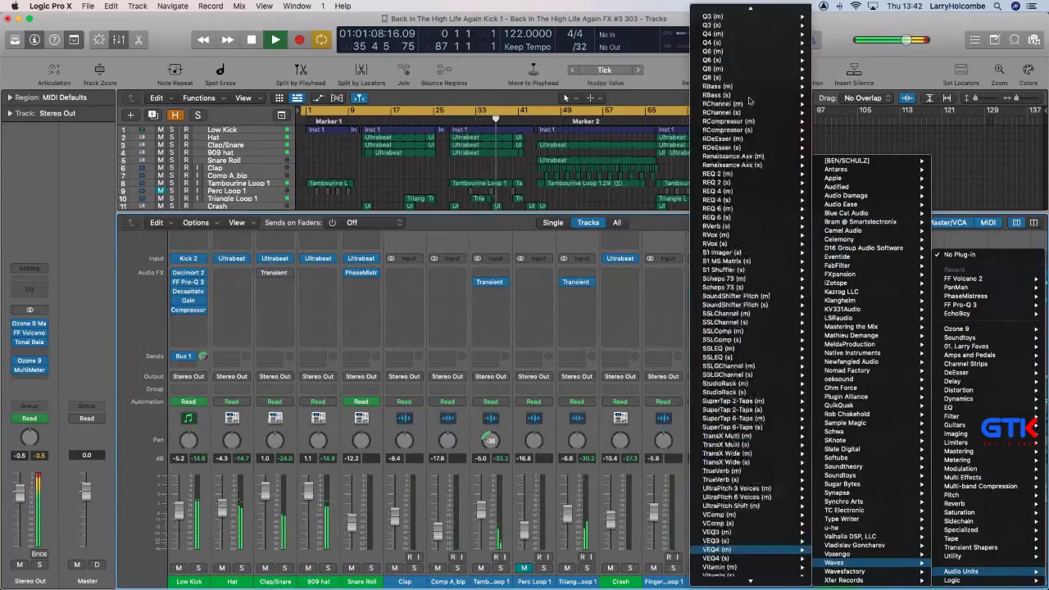
pyautogui.press('Up')
pyautogui.press('Up')
pyautogui.press('Up')
pyautogui.press('Up')
pyautogui.press('Up')
pyautogui.press('Up')
pyautogui.press('Up')
pyautogui.press('Up')
pyautogui.press('Up')
pyautogui.press('Up')
pyautogui.press('Up')
pyautogui.press('Up')
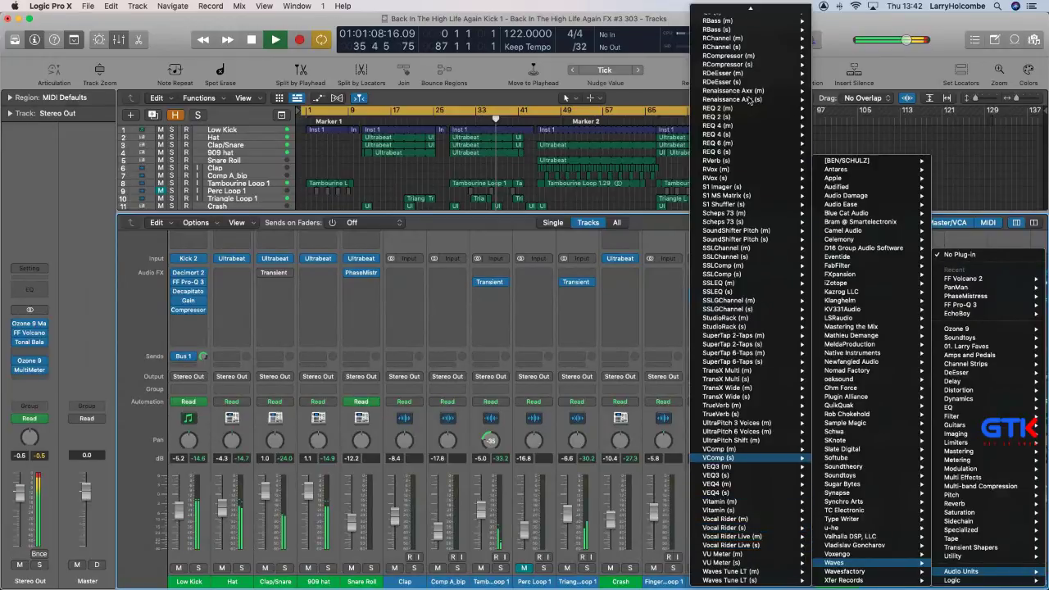
pyautogui.scroll(20, 725, 70)
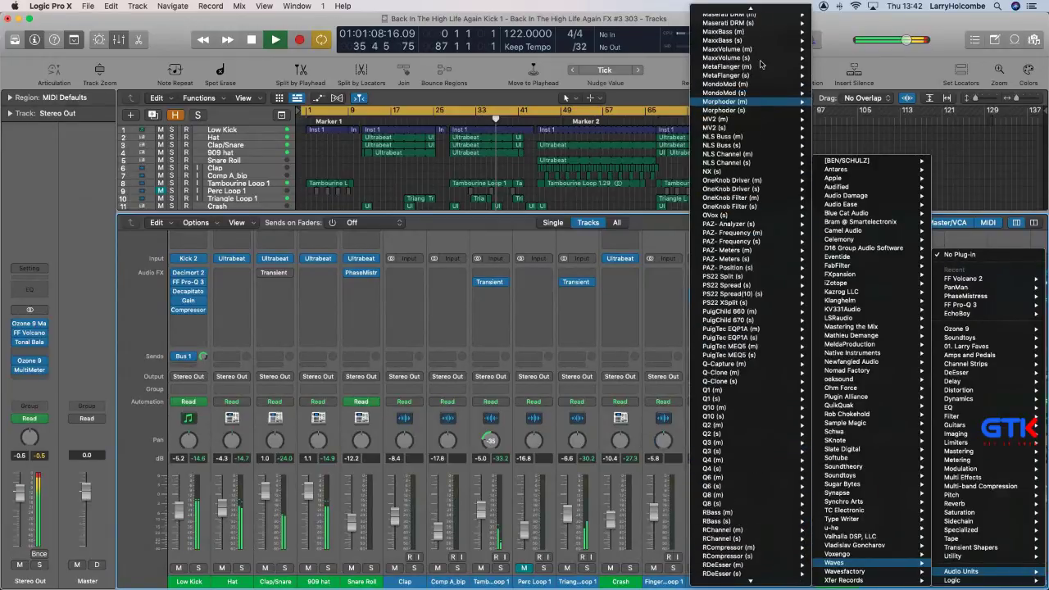
pyautogui.scroll(3, 761, 64)
pyautogui.scroll(-20, 760, 64)
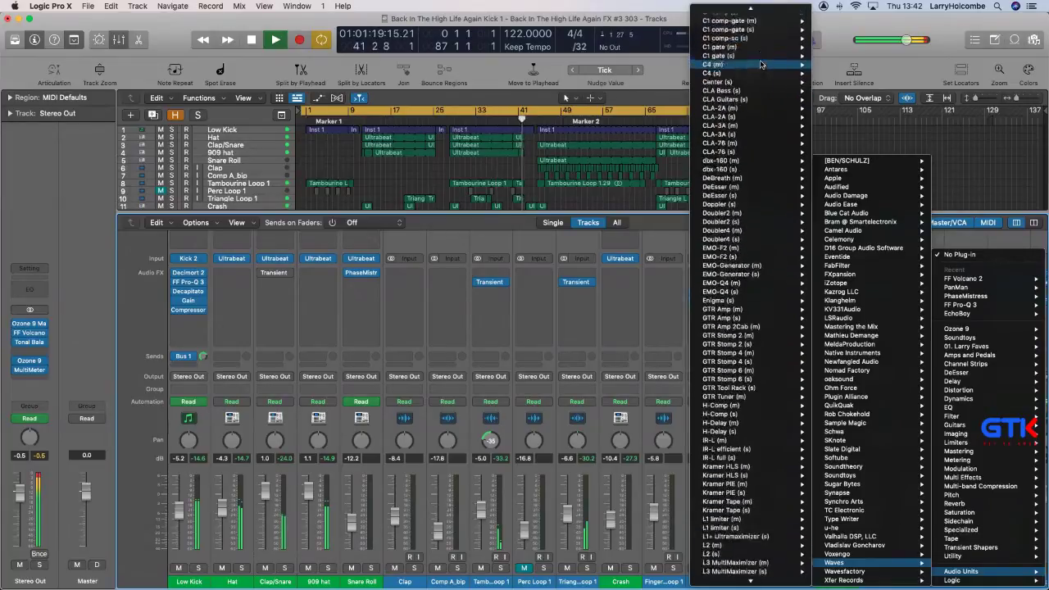
pyautogui.scroll(-18, 760, 64)
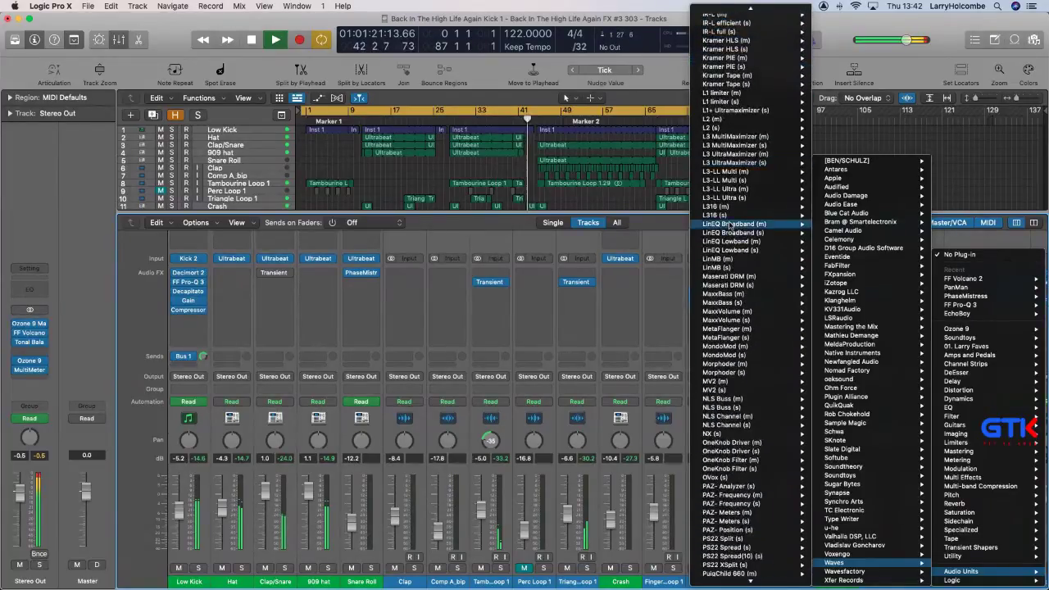
pyautogui.click(666, 337)
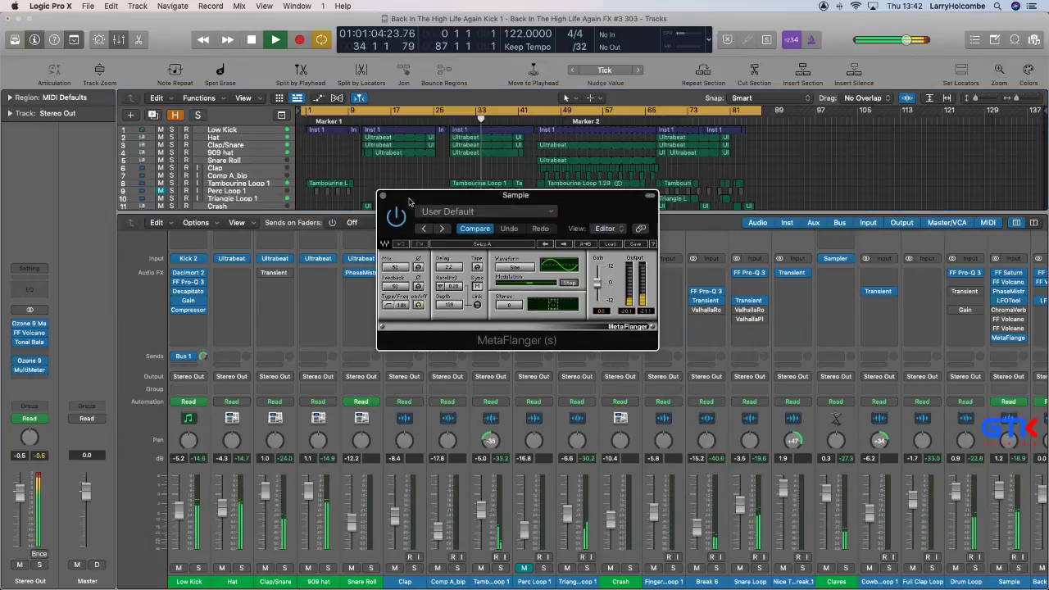
# Lower the MetaFlanger mix while the arrangement plays, and move the plug-in window clear of the regions.
pyautogui.moveTo(408, 200); pyautogui.dragTo(471, 198)
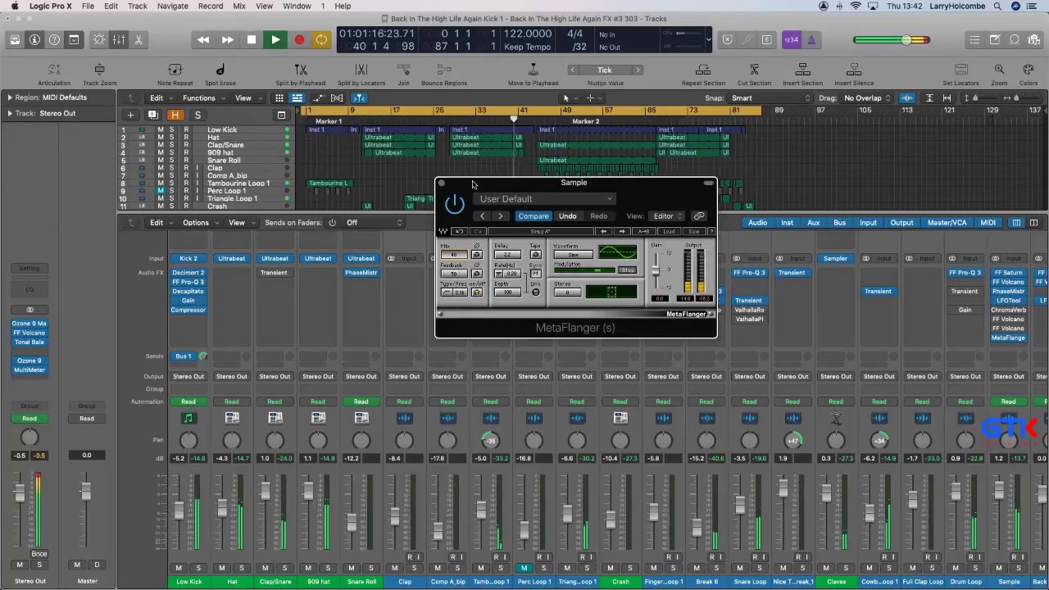
pyautogui.moveTo(473, 184); pyautogui.dragTo(498, 181)
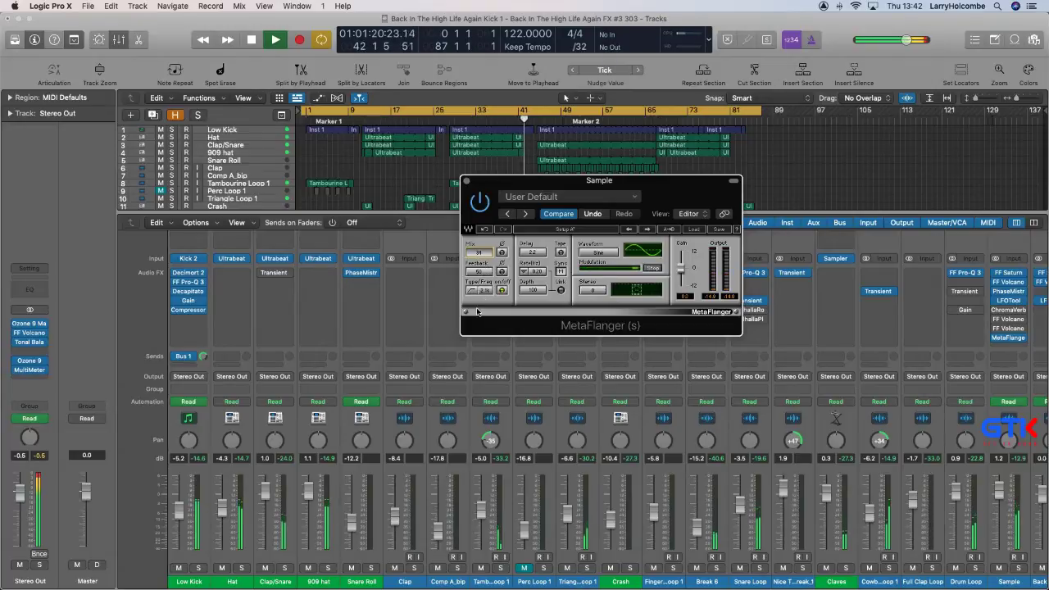
pyautogui.moveTo(488, 186); pyautogui.dragTo(591, 164)
pyautogui.press('x')
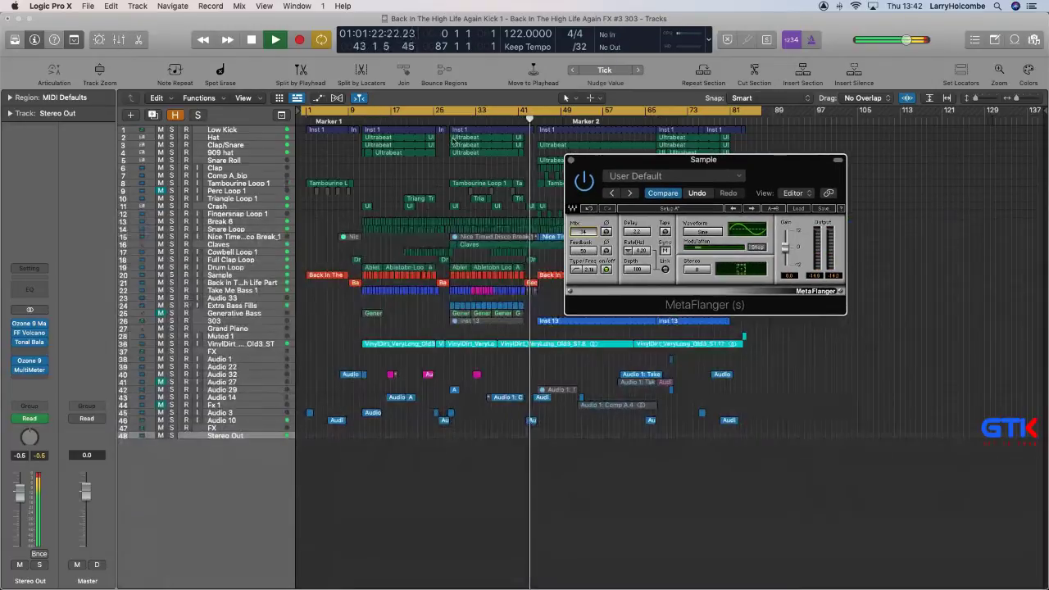
pyautogui.moveTo(584, 234); pyautogui.dragTo(587, 286)
pyautogui.moveTo(587, 234); pyautogui.dragTo(590, 244)
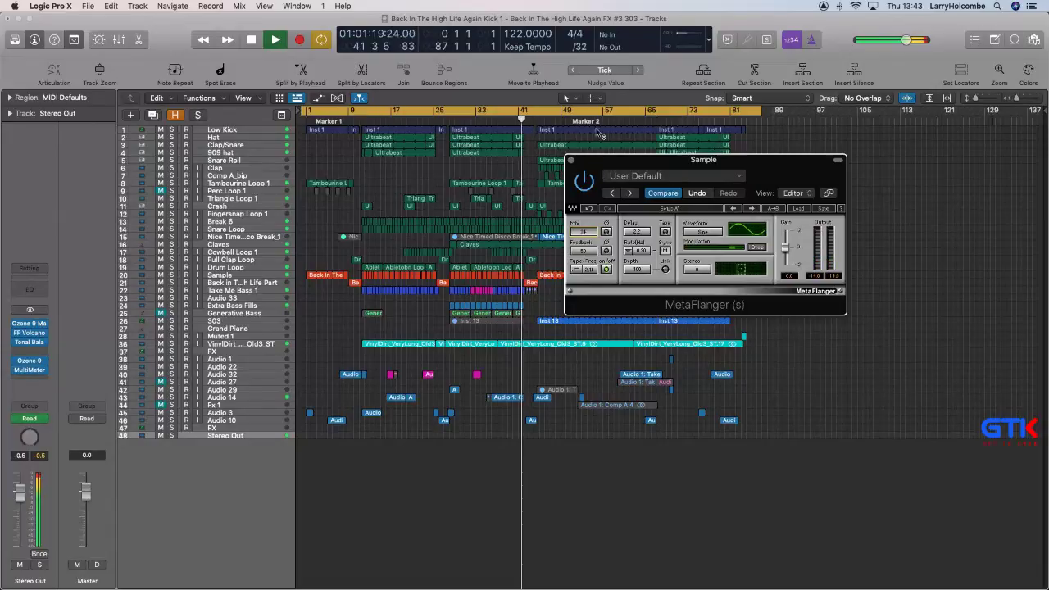
pyautogui.moveTo(590, 164); pyautogui.dragTo(839, 169)
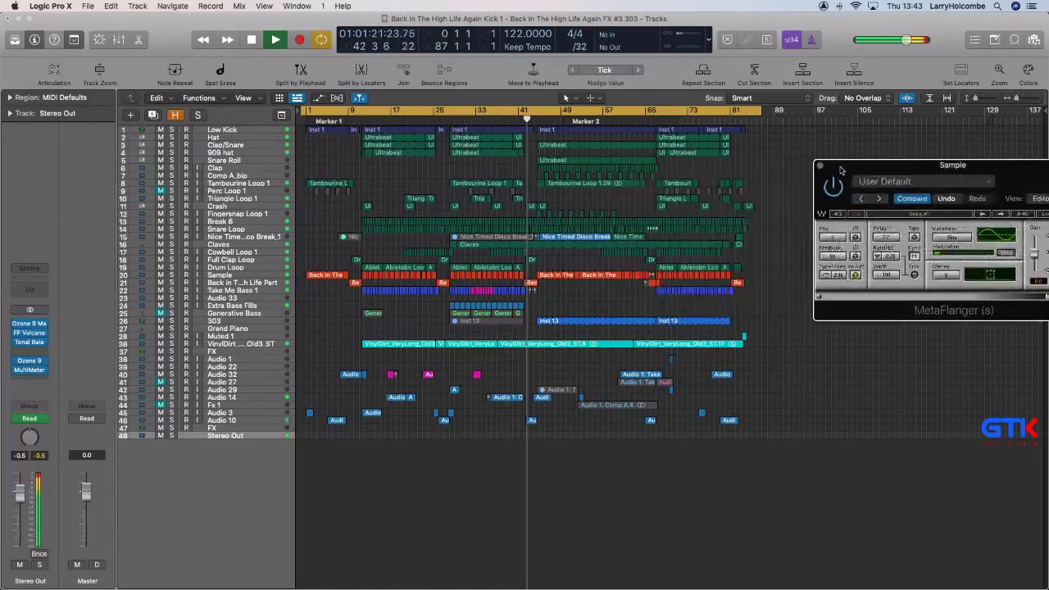
pyautogui.click(770, 160)
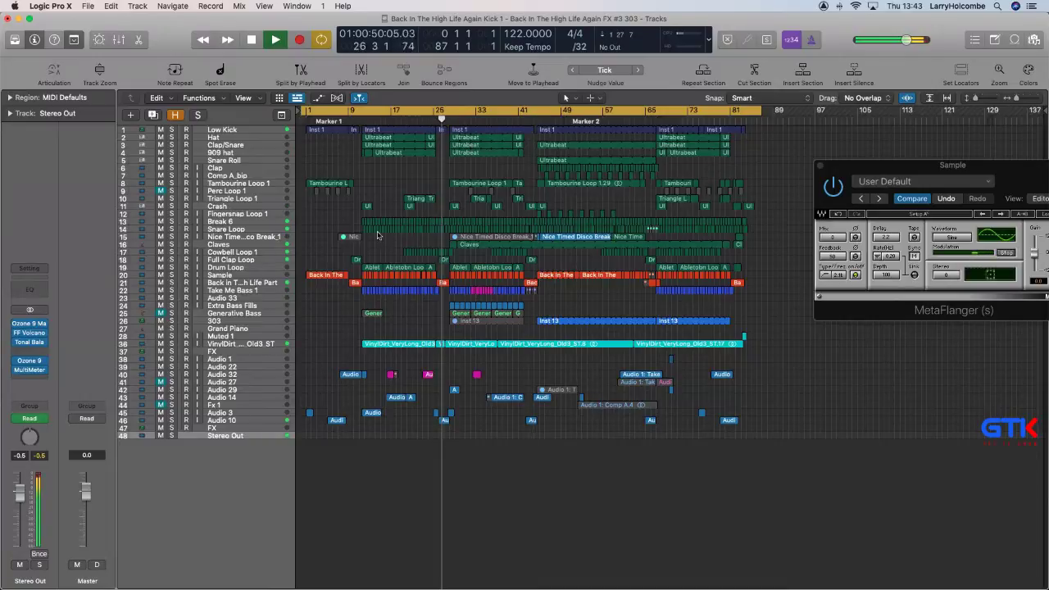
pyautogui.click(161, 307)
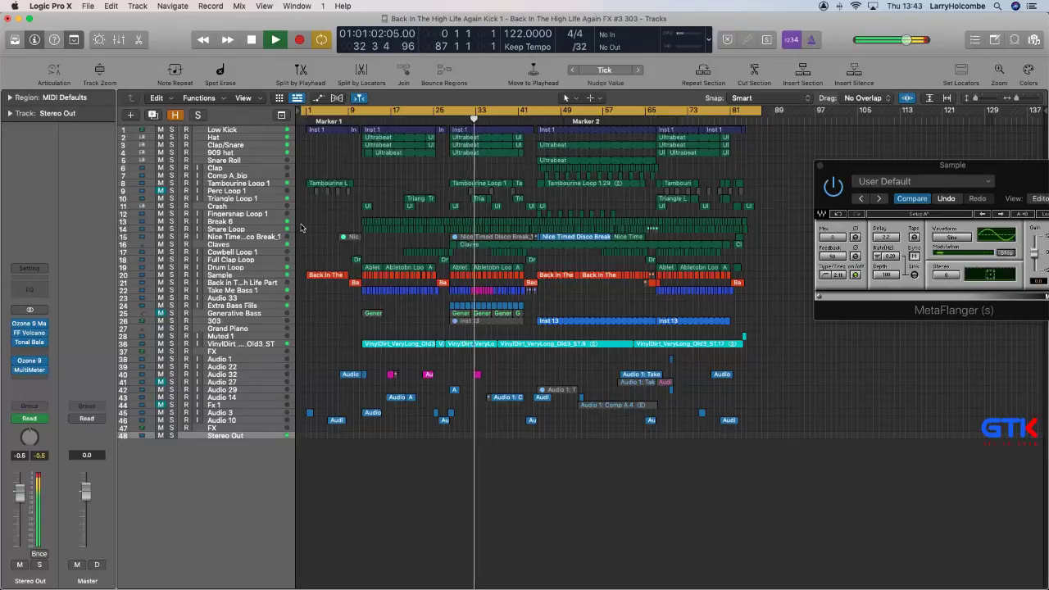
# Lower the Sample track's Filter 1 Freq automation point at bar 28 to 159.45 Hz and bend the rising curve towards bar 42 more deeply.
pyautogui.click(250, 277)
pyautogui.press('a')
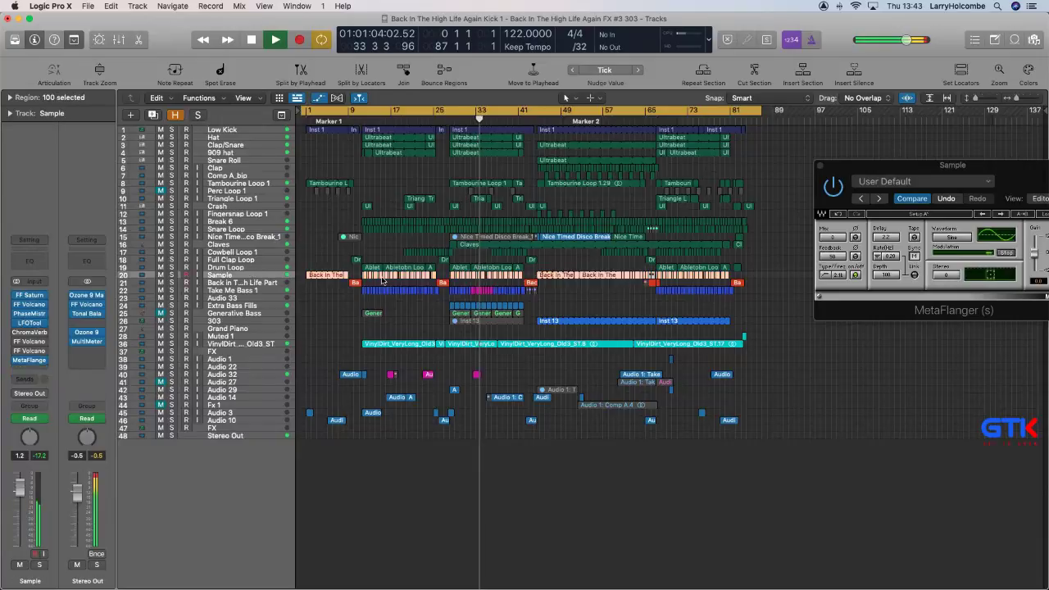
pyautogui.press('z')
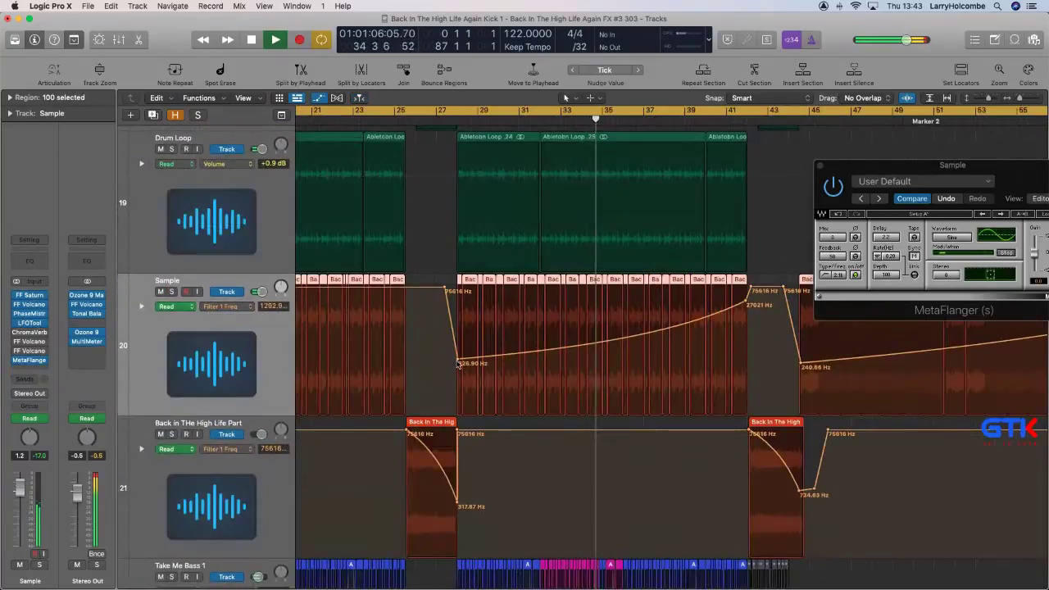
pyautogui.moveTo(458, 364); pyautogui.dragTo(458, 370)
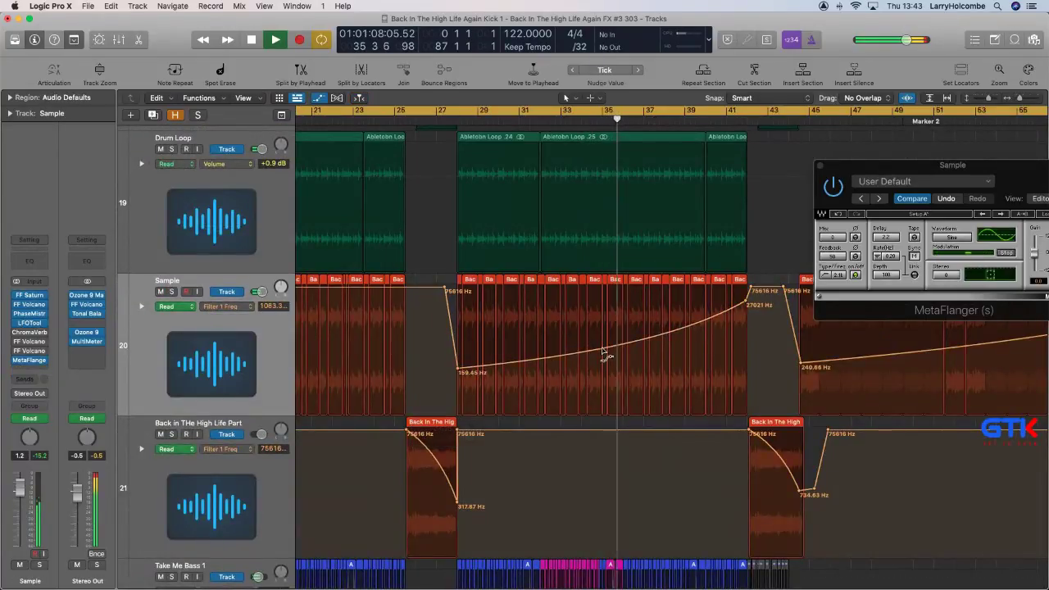
pyautogui.click(604, 354)
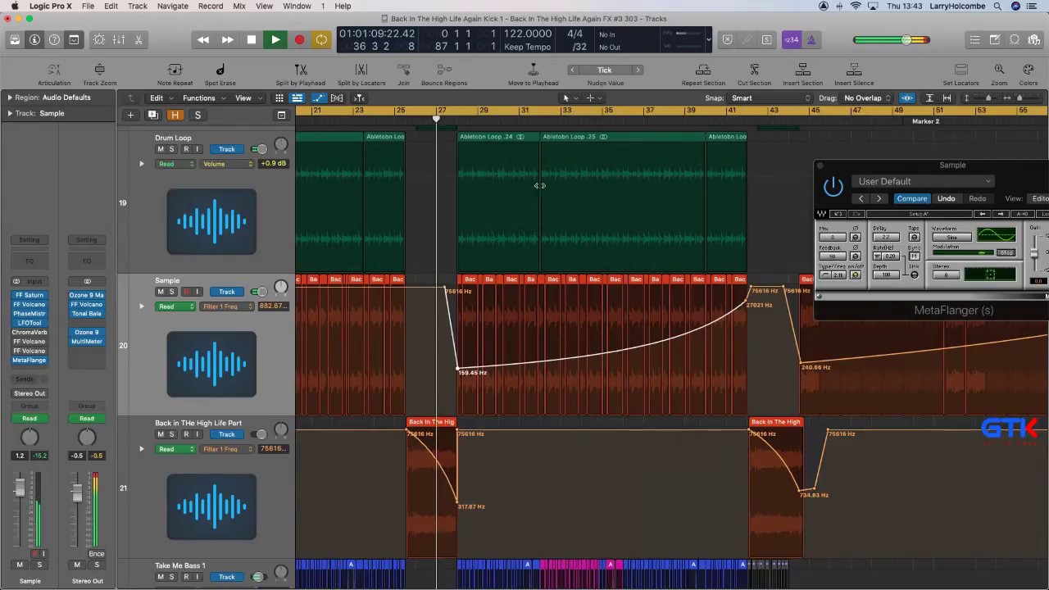
# Set the MetaFlanger mix to 19 and raise the Sample track's Filter 1 Freq point at bar 28 to about 1041 Hz.
pyautogui.press('space')
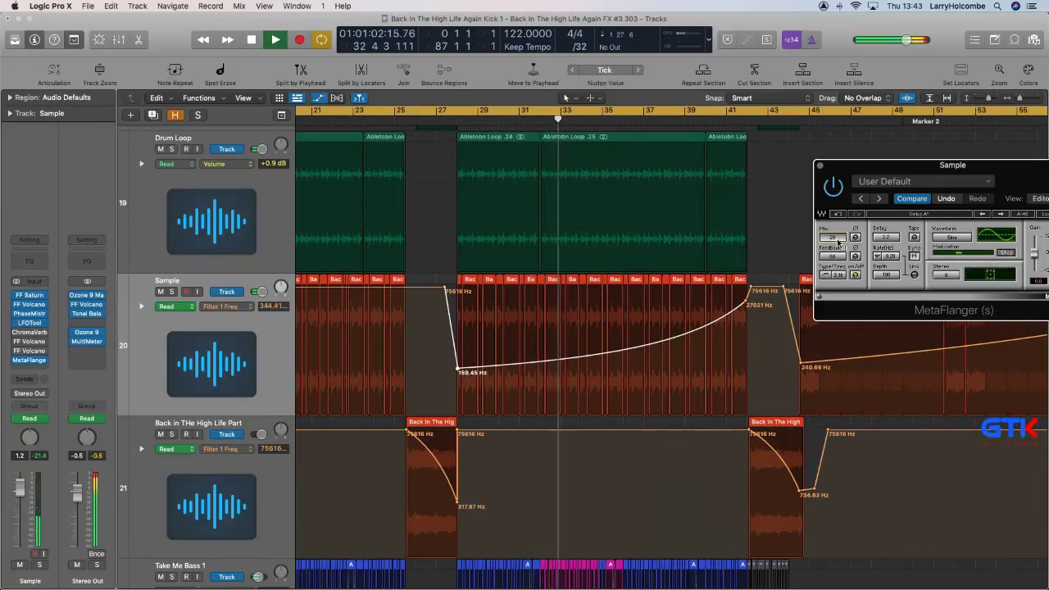
pyautogui.press('a')
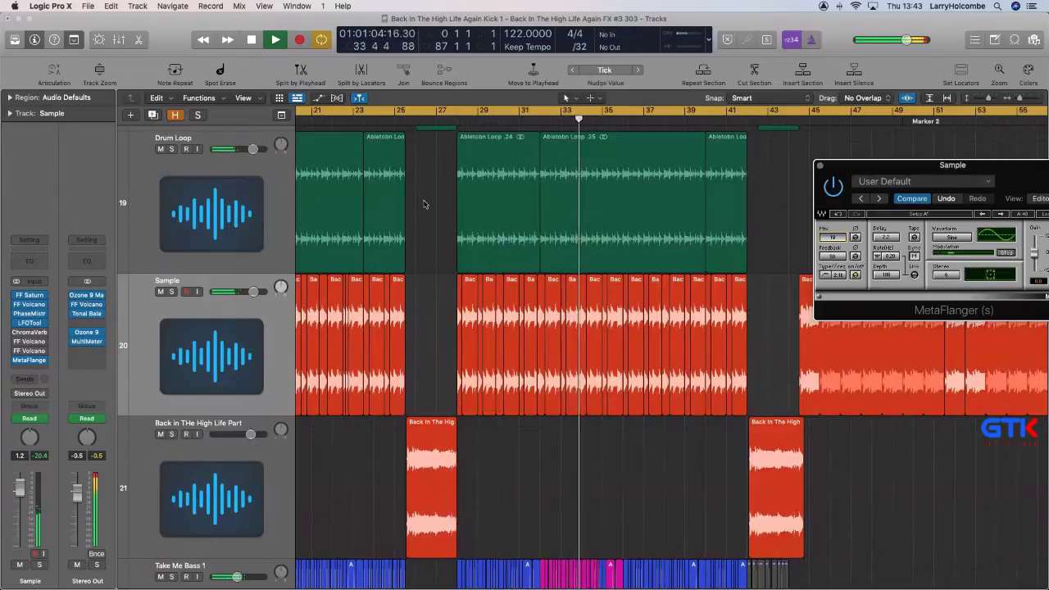
pyautogui.press('a')
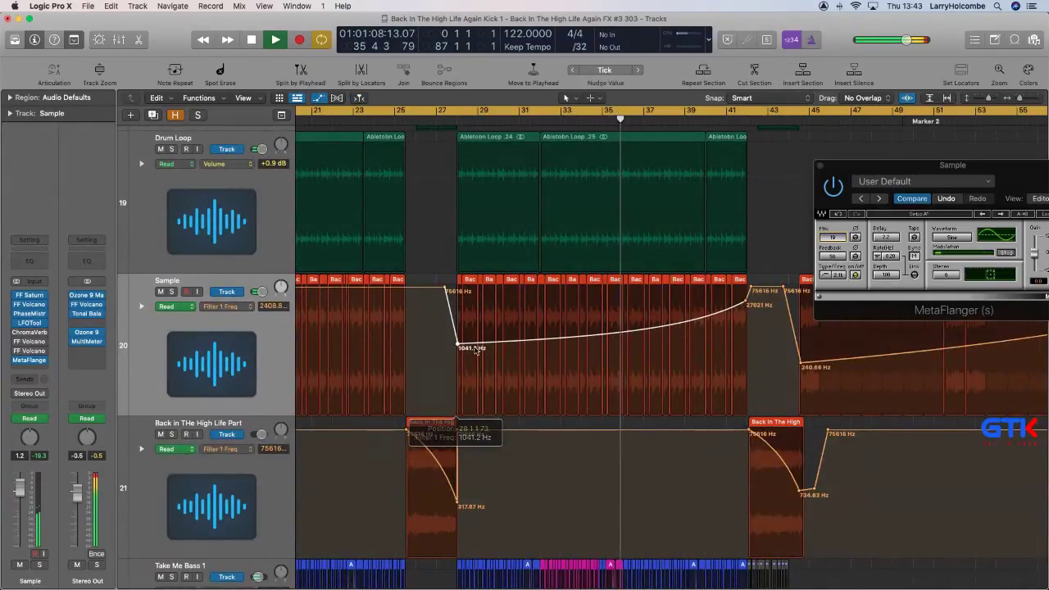
pyautogui.press('a')
# Set a cycle range from bar 28 to bar 42 and restart playback within it.
pyautogui.click(463, 109)
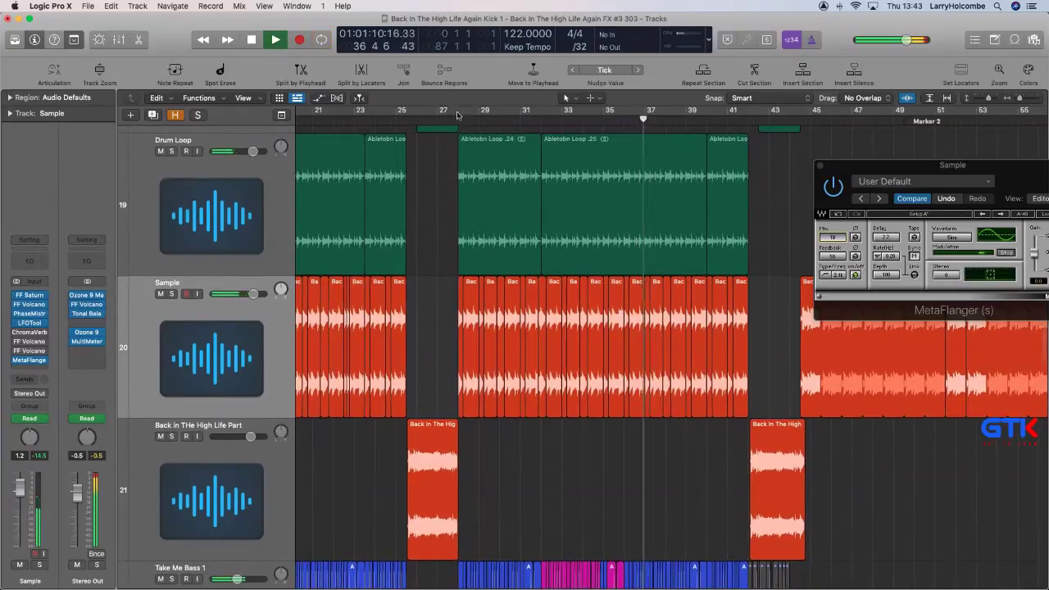
pyautogui.moveTo(458, 110); pyautogui.dragTo(747, 161)
pyautogui.press('space')
pyautogui.press('space')
# Mute the second and fourth Sample regions counted from bar 28 and play the section back.
pyautogui.moveTo(442, 256); pyautogui.dragTo(564, 367)
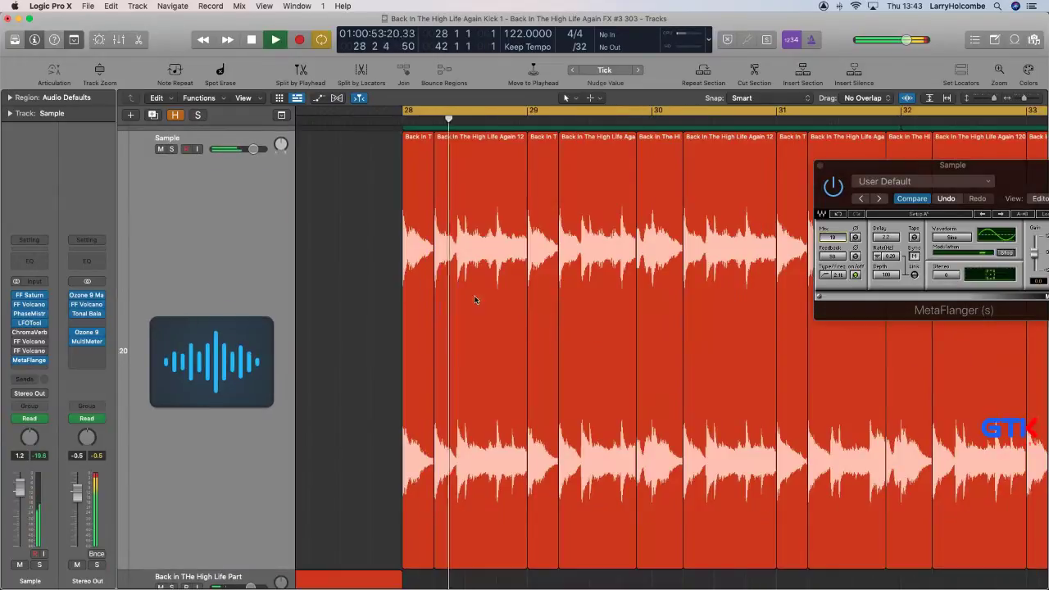
pyautogui.click(494, 377)
pyautogui.hotkey('ctrl', 'm')
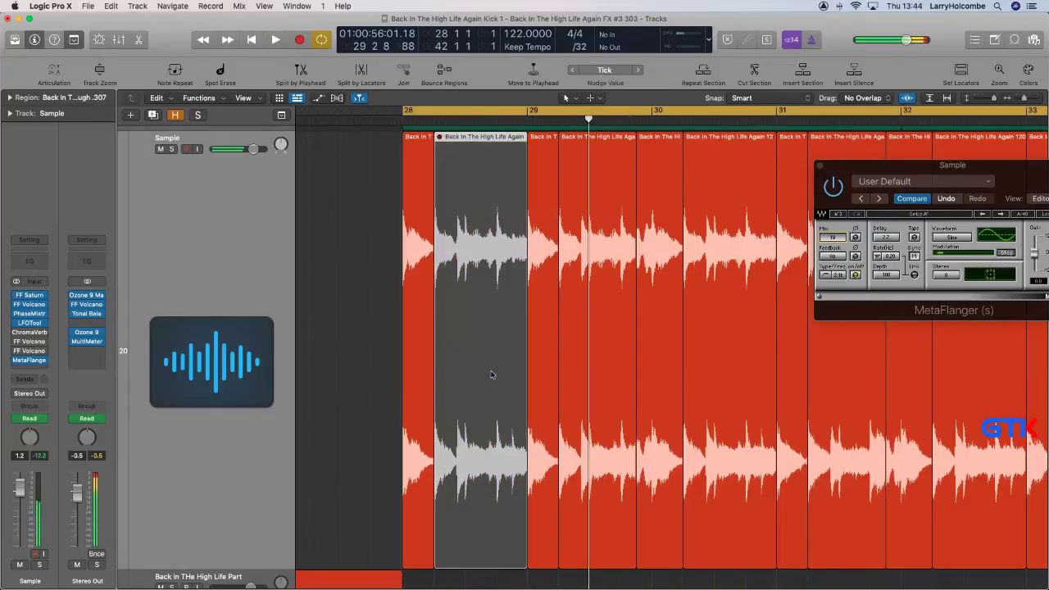
pyautogui.press('space')
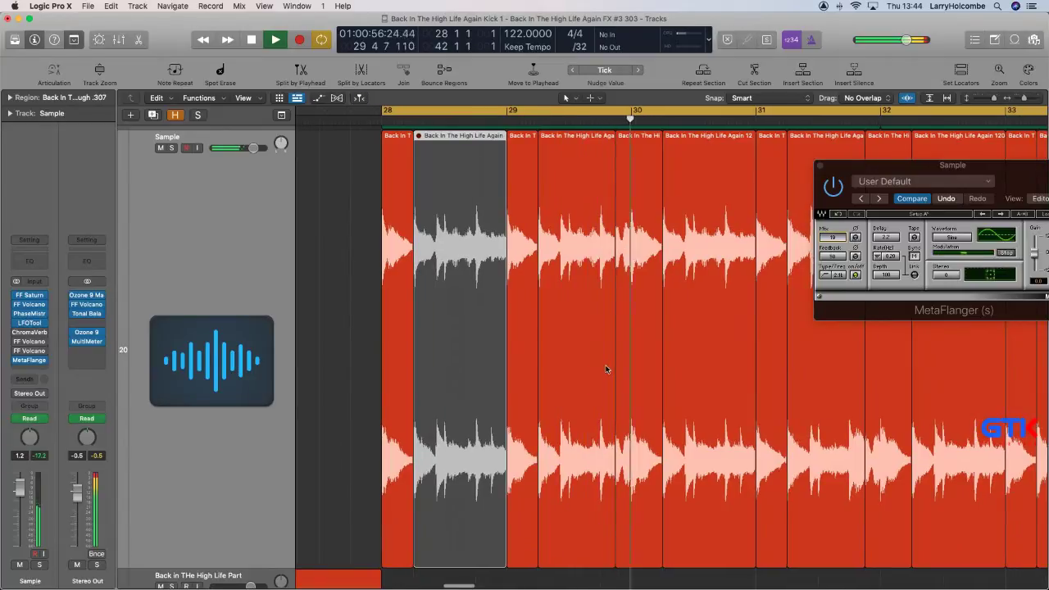
pyautogui.click(578, 343)
pyautogui.hotkey('ctrl', 'm')
pyautogui.press('space')
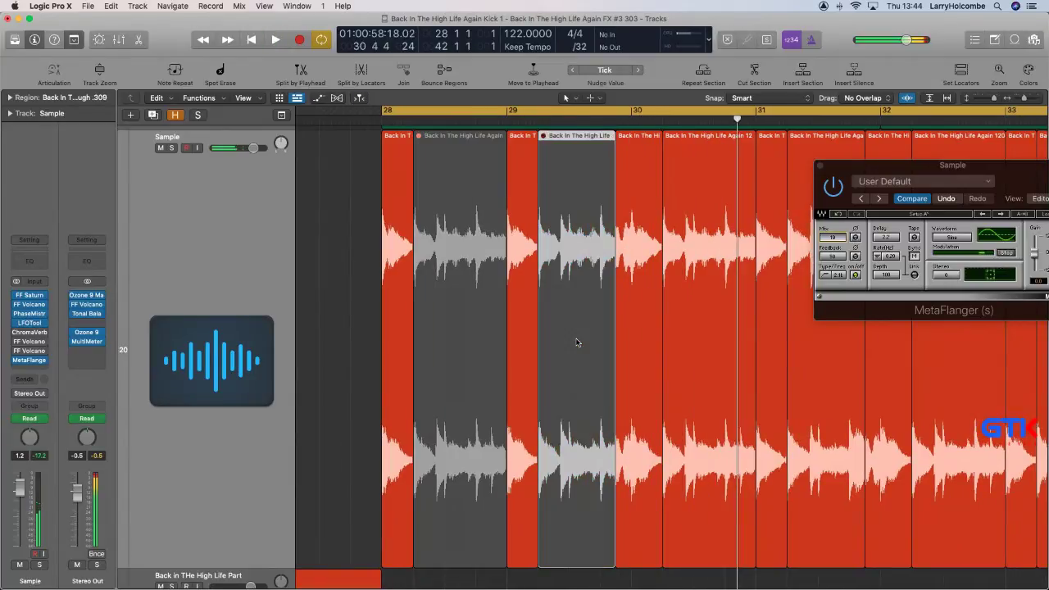
pyautogui.press('space')
pyautogui.hscroll(1, 596, 335)
pyautogui.scroll(-3, 596, 335)
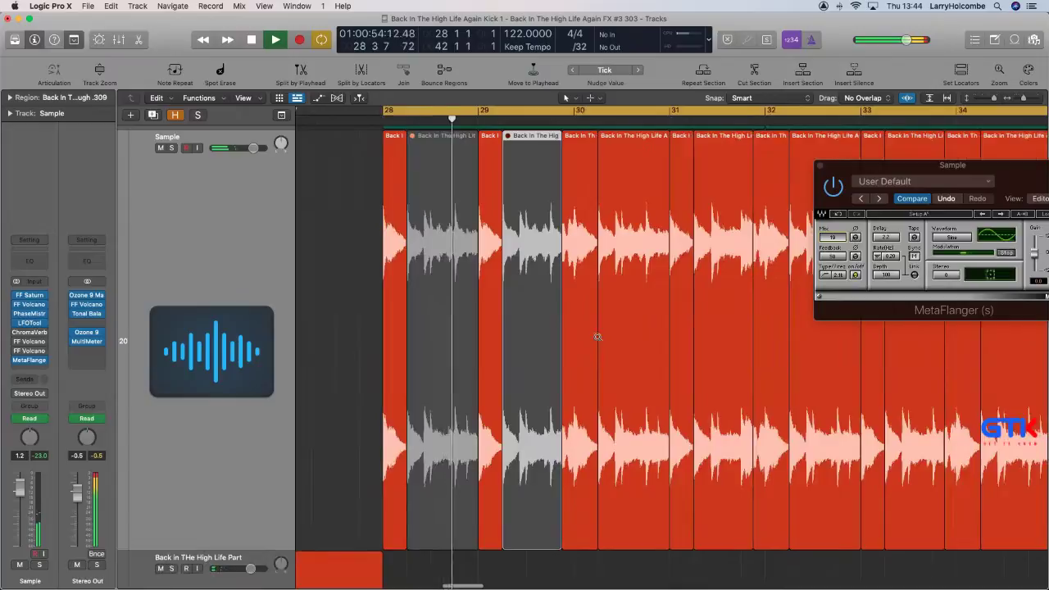
pyautogui.hscroll(1, 597, 338)
pyautogui.scroll(-2, 597, 339)
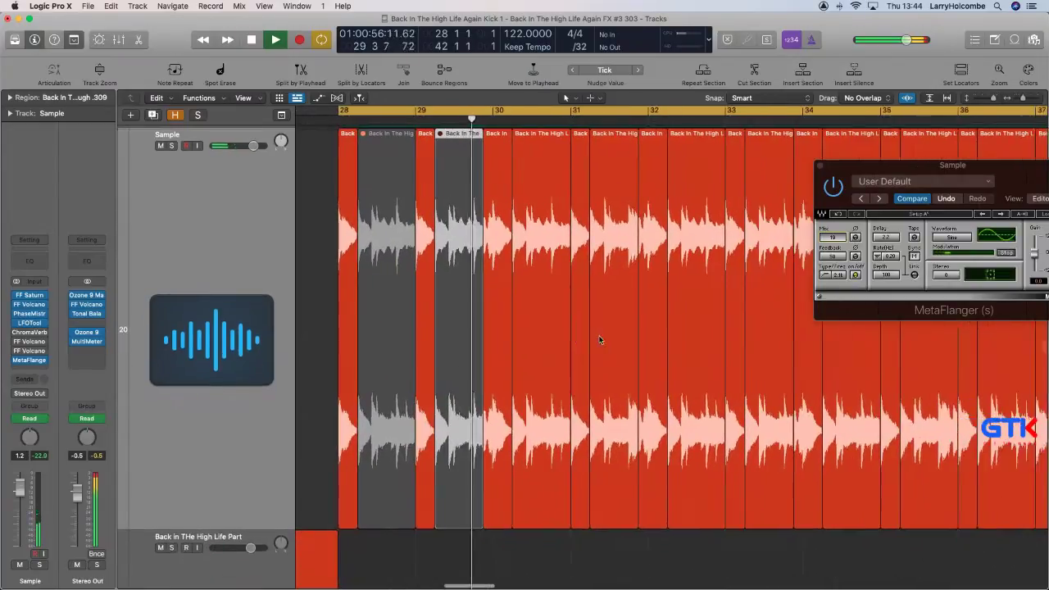
# Mute the sixth and eighth Sample regions counted from bar 28 and play the section back from bar 28.
pyautogui.click(534, 299)
pyautogui.hotkey('ctrl', 'm')
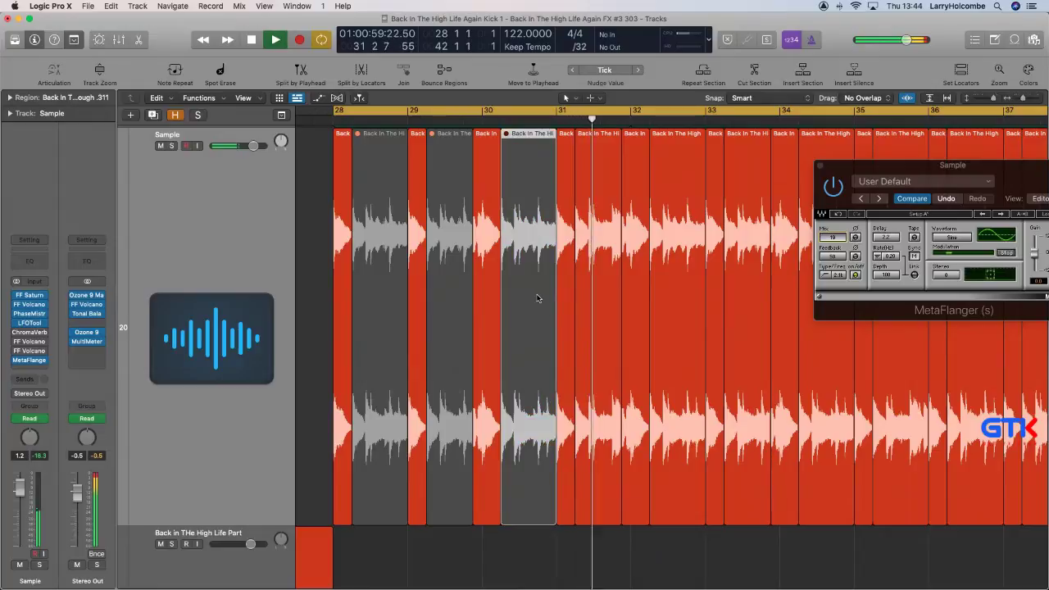
pyautogui.click(596, 312)
pyautogui.hotkey('ctrl', 'm')
pyautogui.press('space')
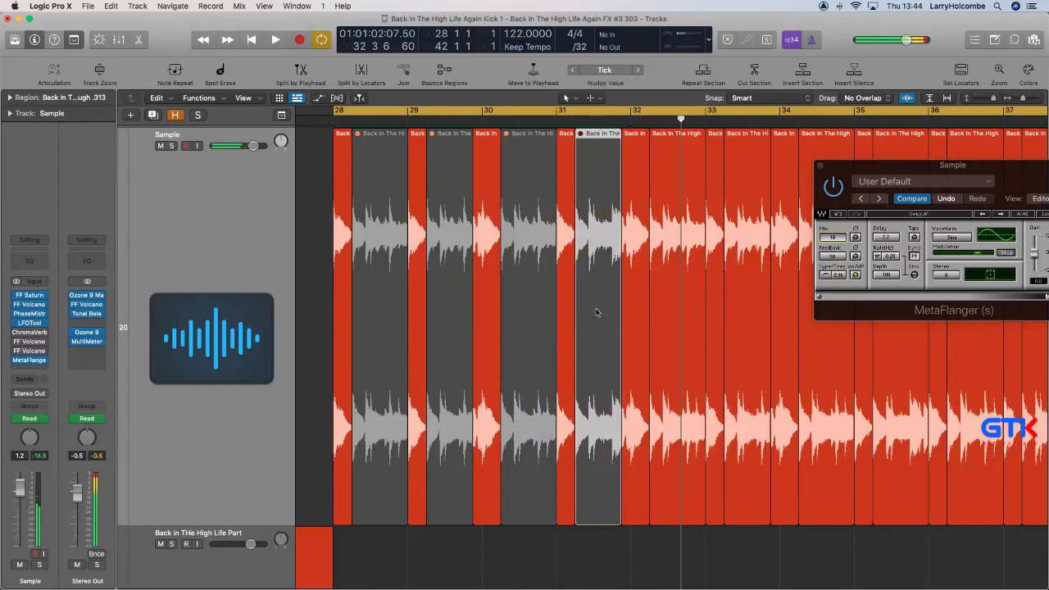
pyautogui.press('super+Left')
pyautogui.press('space')
pyautogui.hscroll(-2, 344, 230)
pyautogui.click(322, 217)
pyautogui.scroll(-1, 323, 217)
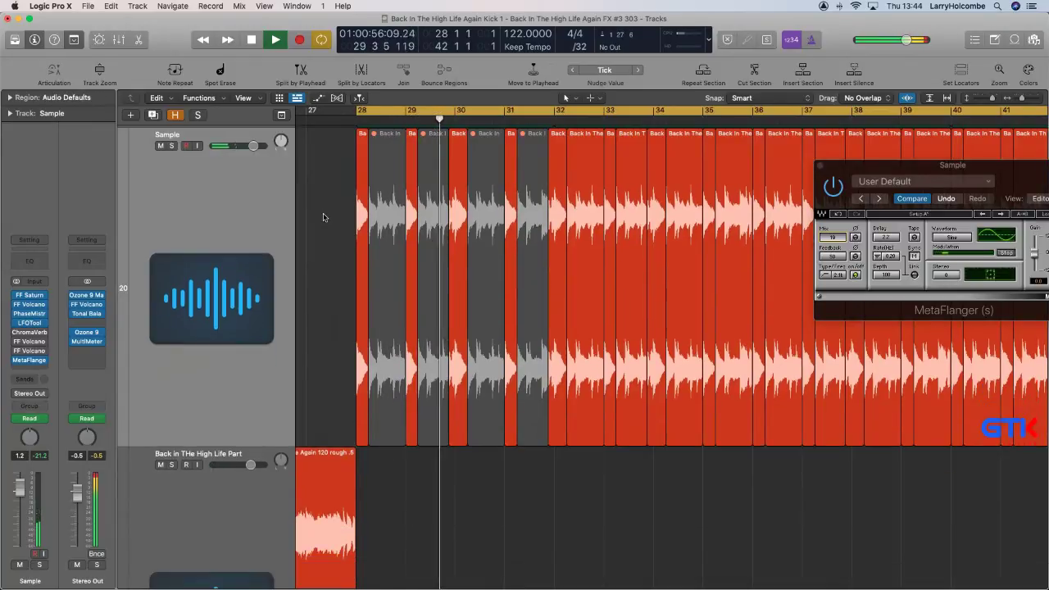
# Raise the Sample track's Filter 1 Freq point at bar 28 to 27762 Hz and increase the MetaFlanger mix to 44.
pyautogui.press('a')
pyautogui.moveTo(347, 275); pyautogui.dragTo(346, 177)
pyautogui.press('space')
pyautogui.press('space')
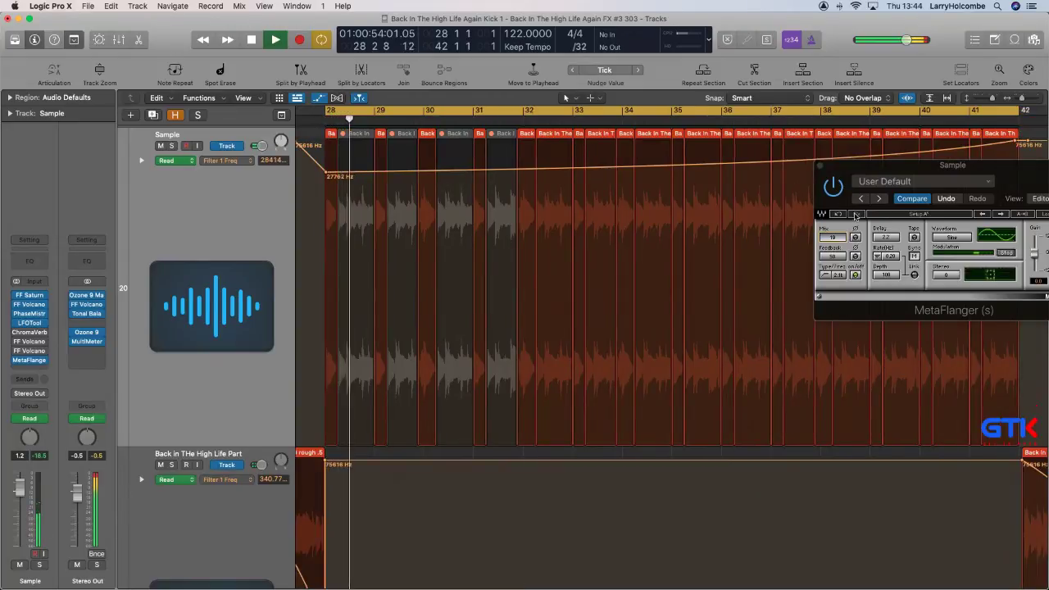
pyautogui.click(837, 238)
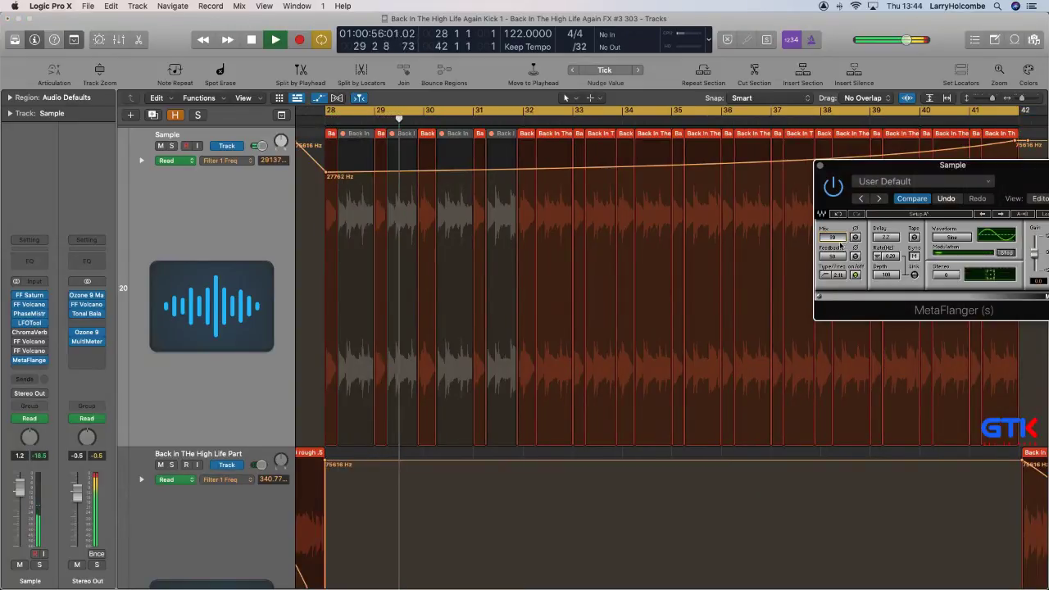
pyautogui.moveTo(834, 238); pyautogui.dragTo(836, 231)
# Move the Sample track's low Filter 1 Freq point to position 27 4 1 37 at 41138 Hz and hide the automation.
pyautogui.hscroll(-2, 665, 267)
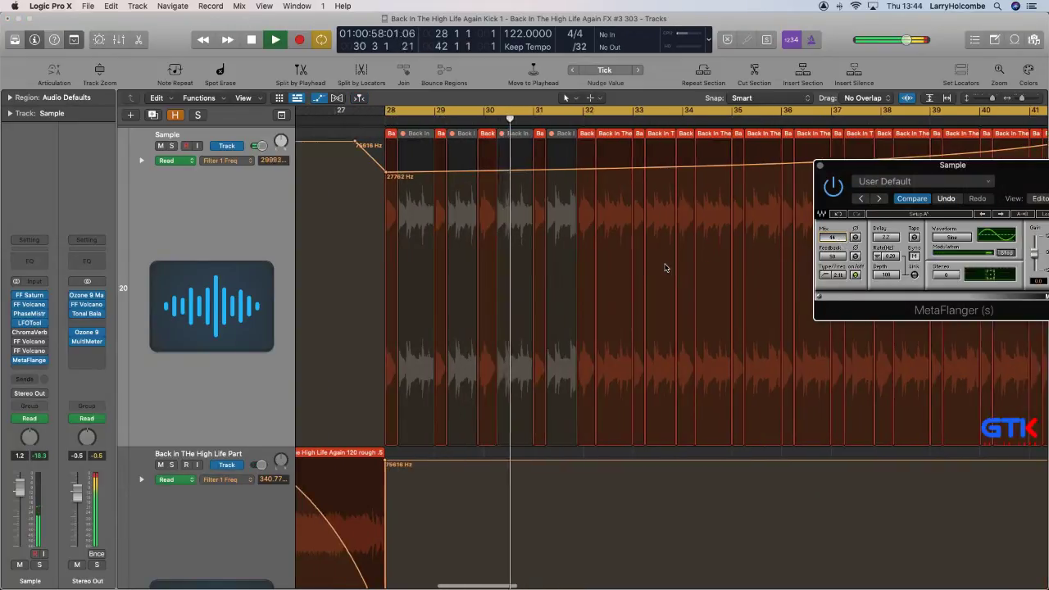
pyautogui.scroll(-2, 509, 208)
pyautogui.scroll(-2, 402, 168)
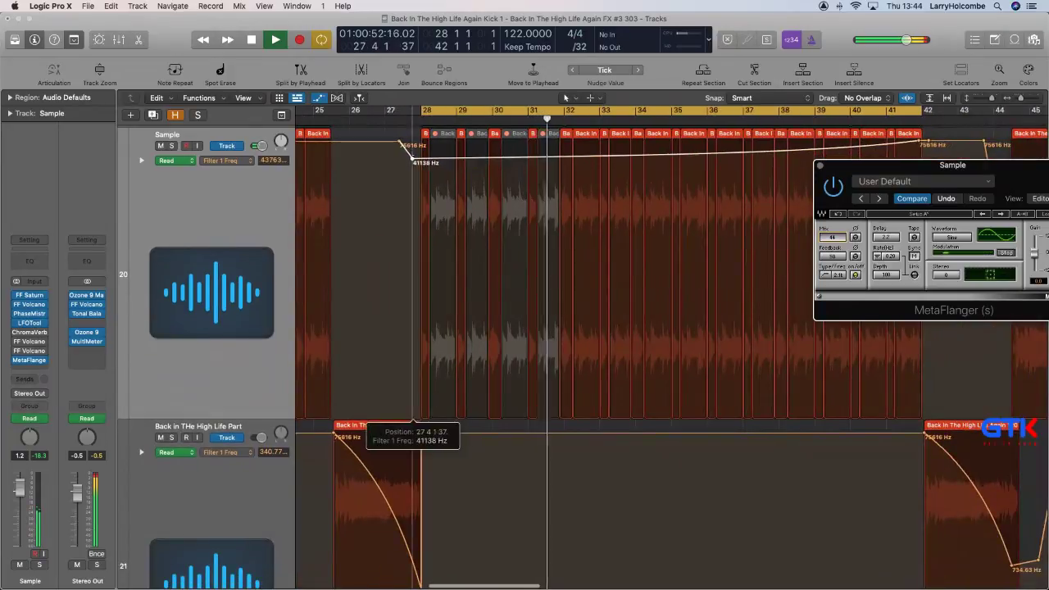
pyautogui.press('a')
# Split off the tail of the muted Sample region at the end of bar 28, unmute that slice and play it back.
pyautogui.scroll(-1, 457, 155)
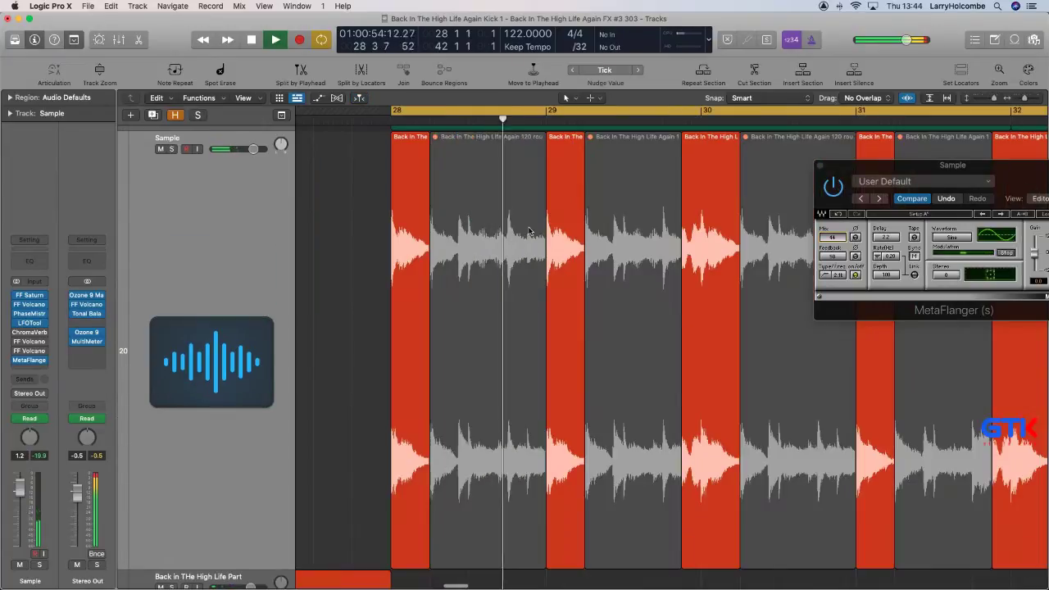
pyautogui.scroll(3, 508, 216)
pyautogui.moveTo(508, 216); pyautogui.dragTo(544, 221)
pyautogui.click(544, 221)
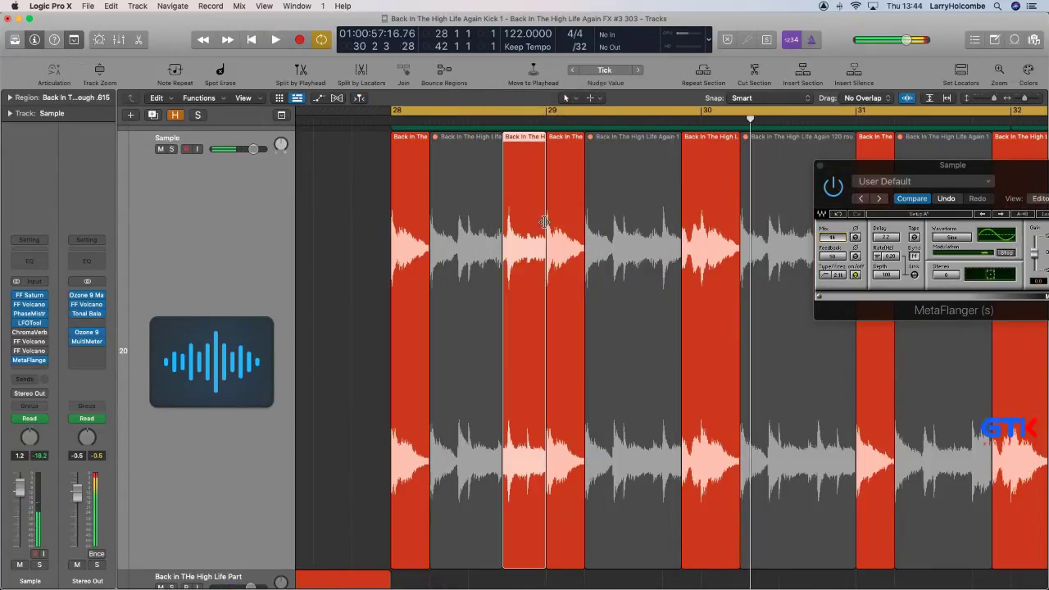
pyautogui.scroll(-2, 524, 220)
pyautogui.click(395, 196)
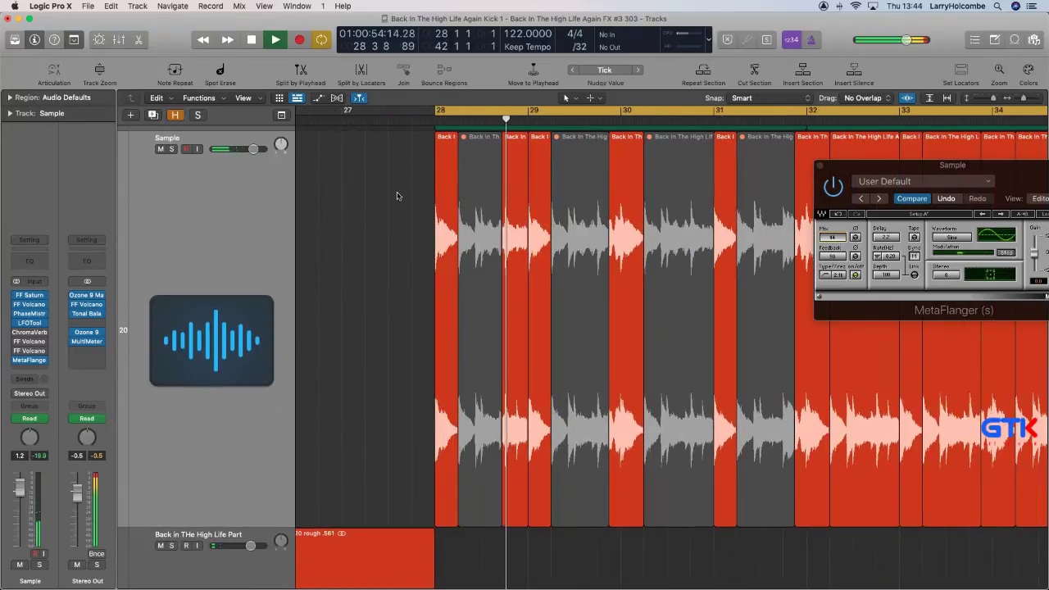
# Copy the unmuted slice at the end of bar 28 two bars on to 30 3 8 1, including its automation data.
pyautogui.moveTo(508, 179); pyautogui.dragTo(699, 205)
pyautogui.click(606, 204)
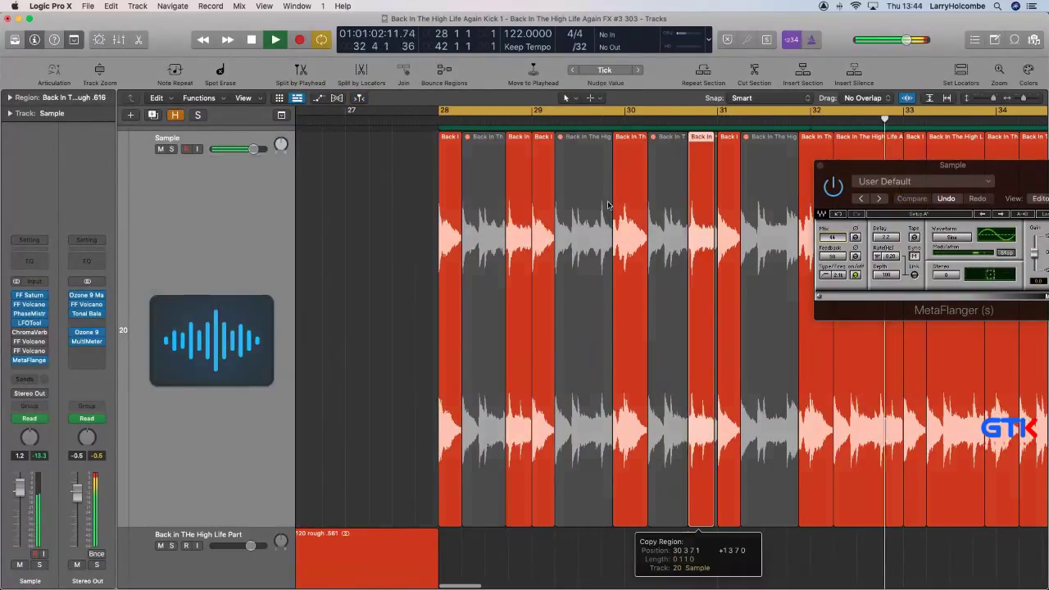
pyautogui.press('space')
pyautogui.moveTo(525, 156); pyautogui.dragTo(707, 176)
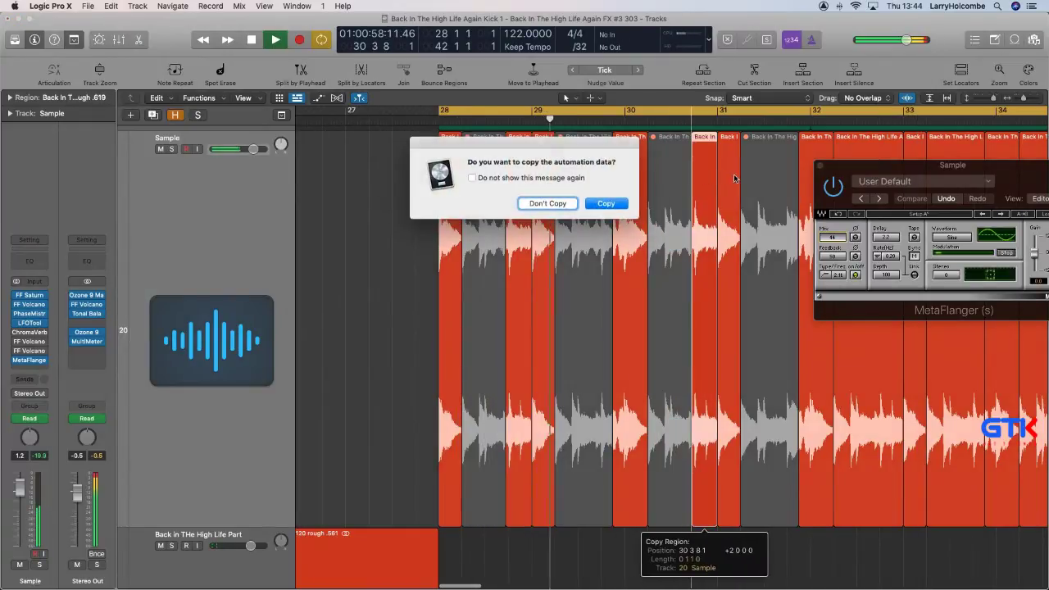
pyautogui.click(606, 204)
# Unmute the muted Sample region in bar 31.
pyautogui.hscroll(3, 631, 182)
pyautogui.scroll(-1, 612, 184)
pyautogui.hscroll(1, 613, 186)
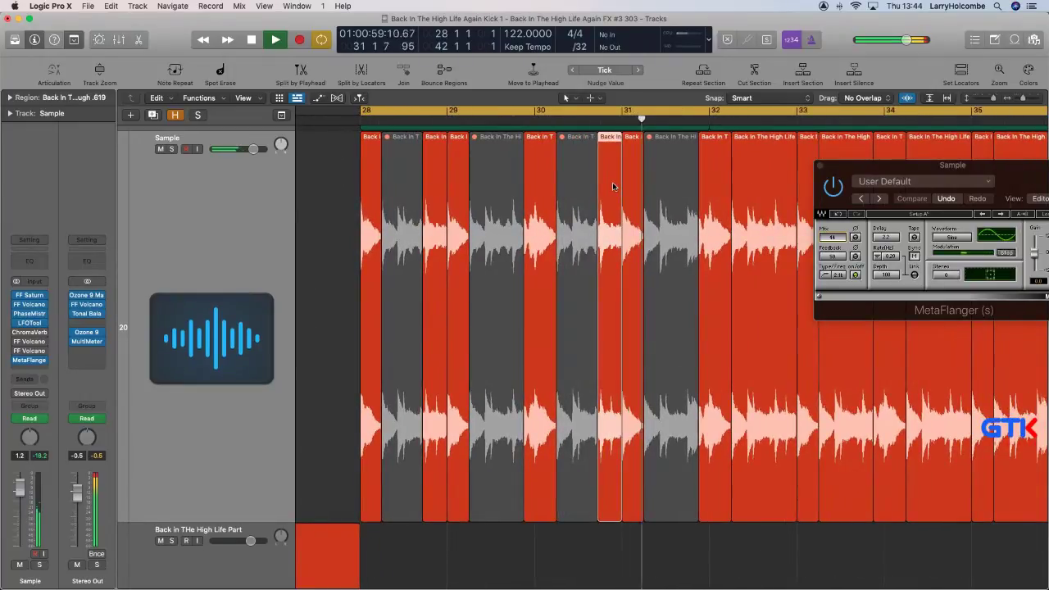
pyautogui.click(666, 211)
pyautogui.hotkey('ctrl', 'm')
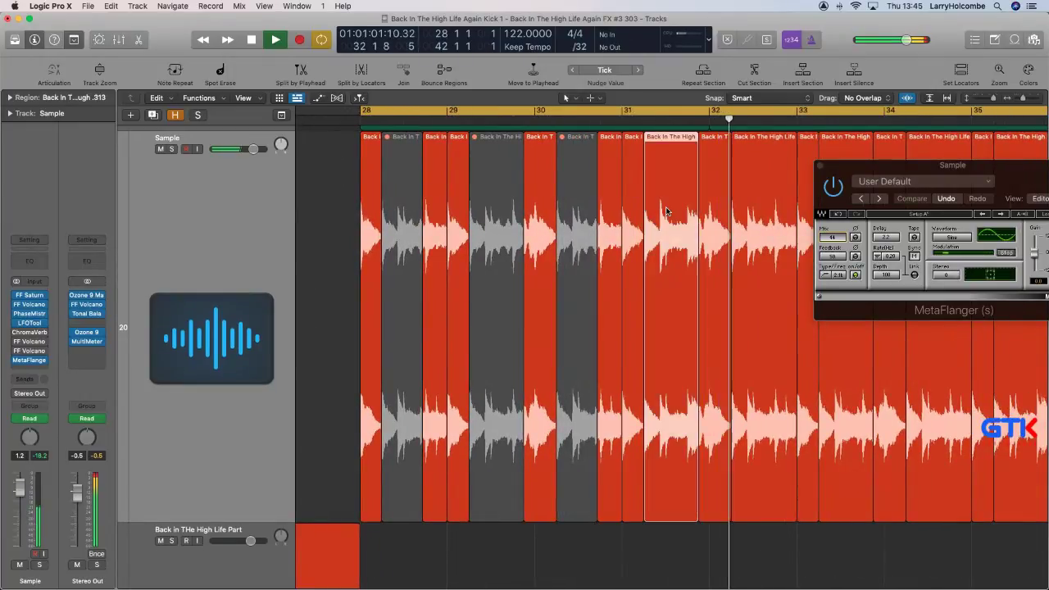
# Listen to the edited Sample section from bar 28 and look over the neighbouring tracks and sections.
pyautogui.press('space')
pyautogui.press('super+Left')
pyautogui.press('super+Up')
pyautogui.press('super+Left')
pyautogui.press('super+Up')
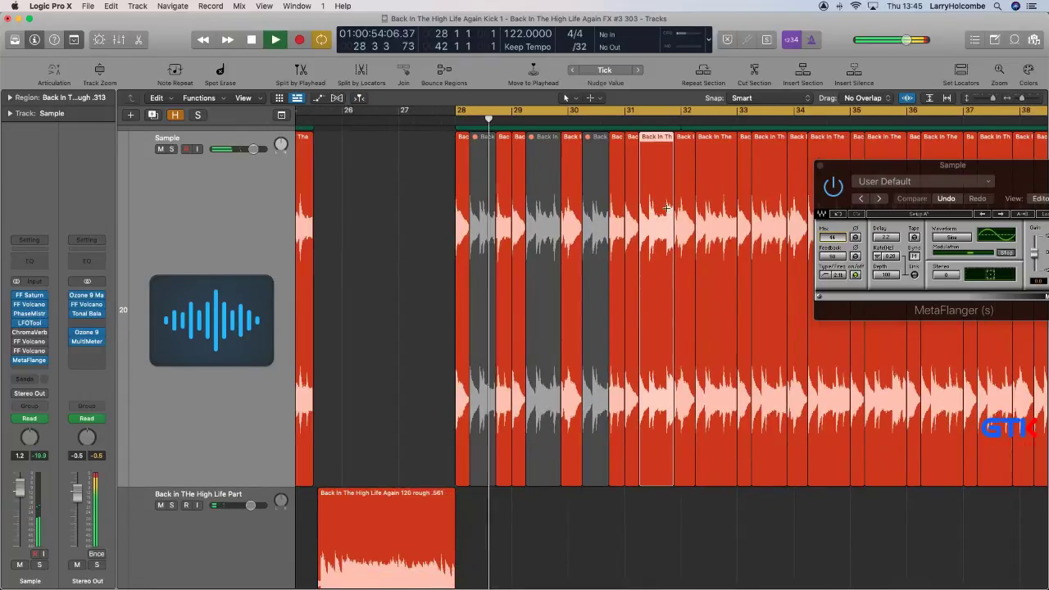
pyautogui.press('super+Up')
pyautogui.press('super+Up')
pyautogui.press('super+Up')
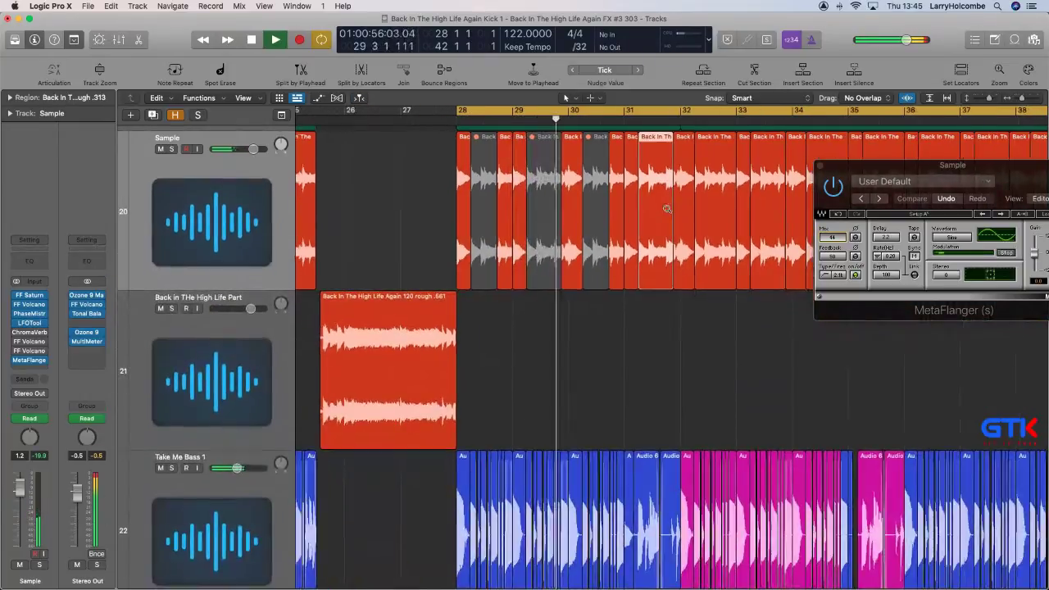
pyautogui.press('super+Left')
pyautogui.scroll(-3, 666, 208)
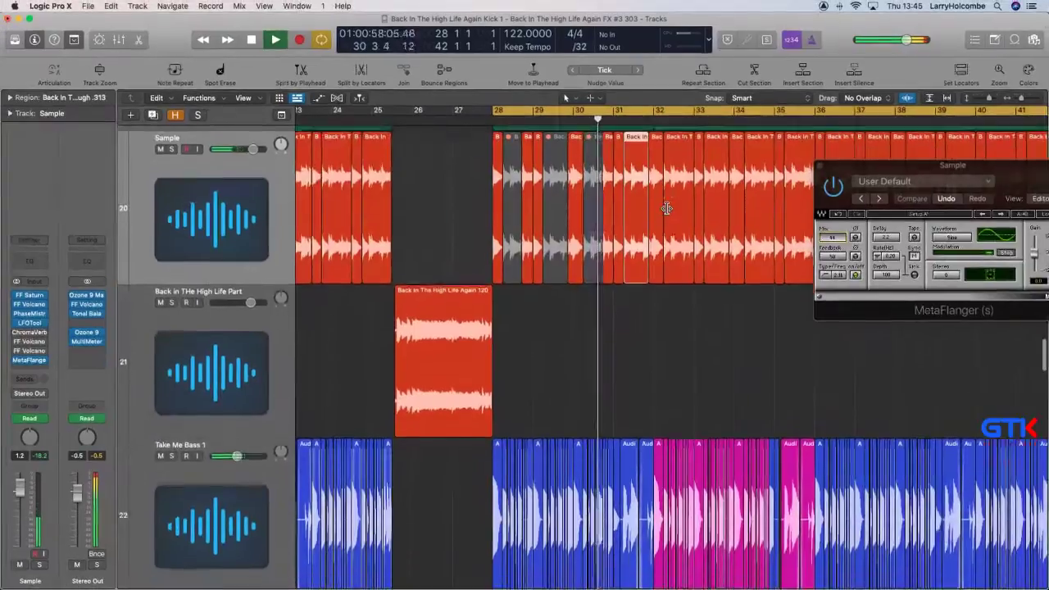
pyautogui.scroll(-2, 667, 209)
pyautogui.press('super+Left')
pyautogui.press('super+Up')
pyautogui.scroll(3, 667, 208)
pyautogui.press('super+Up')
pyautogui.press('super+Left')
pyautogui.click(500, 174)
pyautogui.hscroll(2, 521, 171)
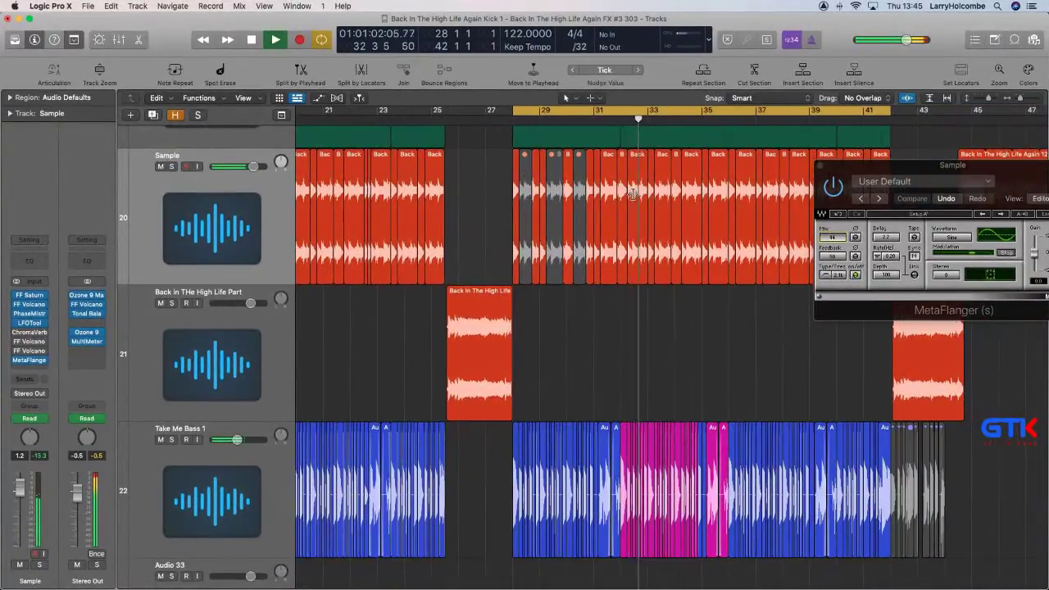
# Stop playback and delete the long Sample region in bar 32 and all Sample regions from bar 33 to bar 37.
pyautogui.press('space')
pyautogui.click(639, 190)
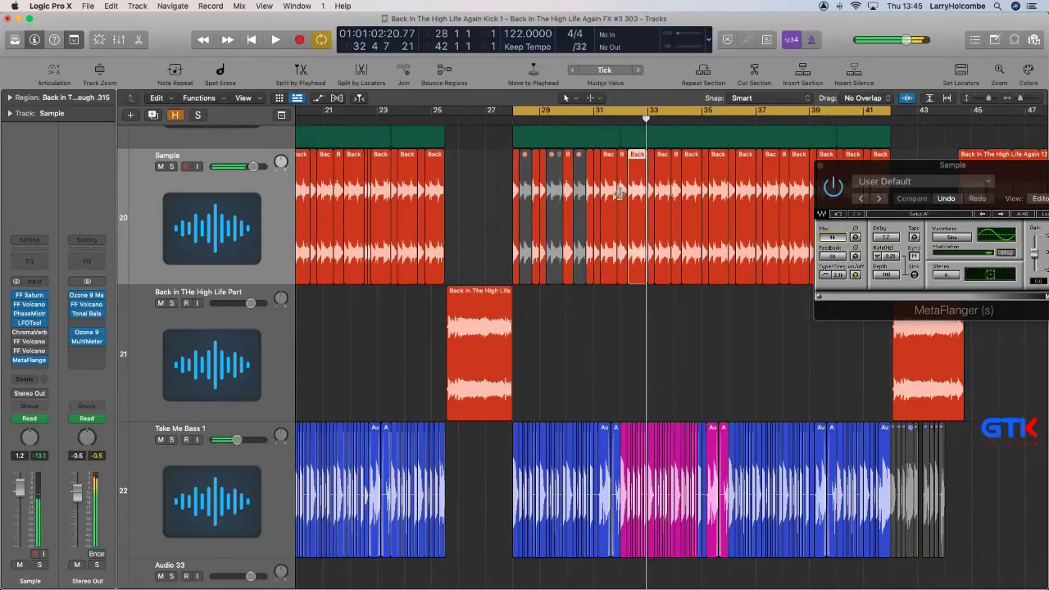
pyautogui.press('BackSpace')
pyautogui.click(590, 200)
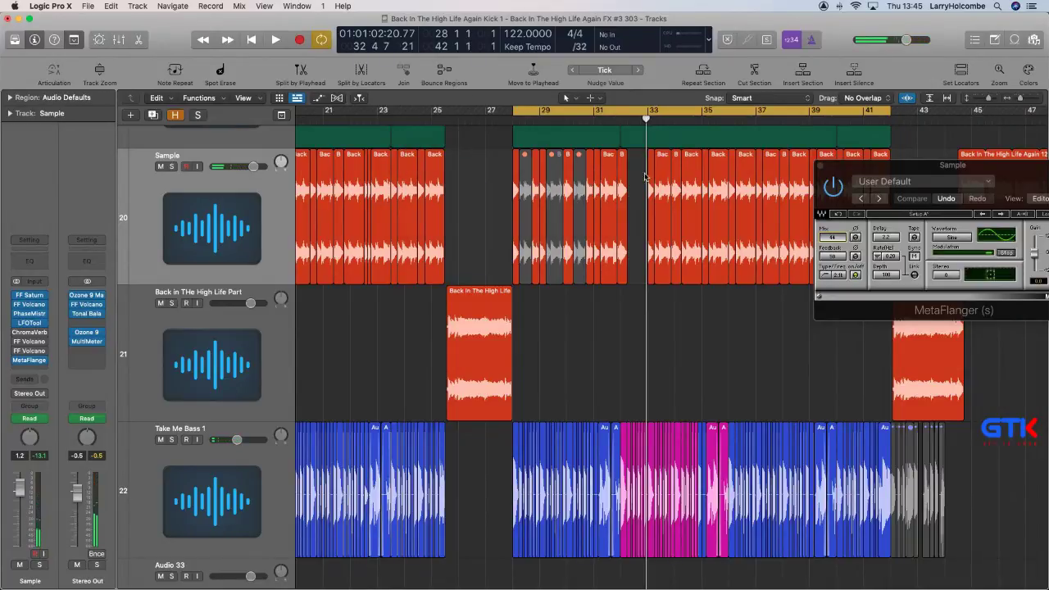
pyautogui.moveTo(641, 174); pyautogui.dragTo(718, 182)
pyautogui.press('BackSpace')
pyautogui.click(599, 203)
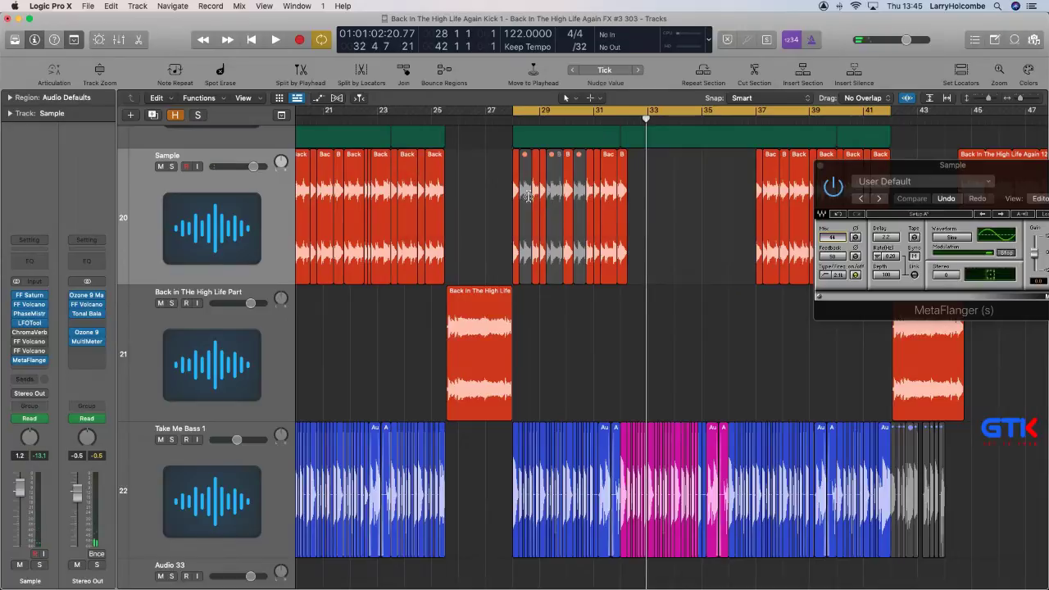
# Copy the edited Sample regions starting at bar 28 four bars on to bar 32 and play the section back.
pyautogui.moveTo(515, 159); pyautogui.dragTo(626, 173)
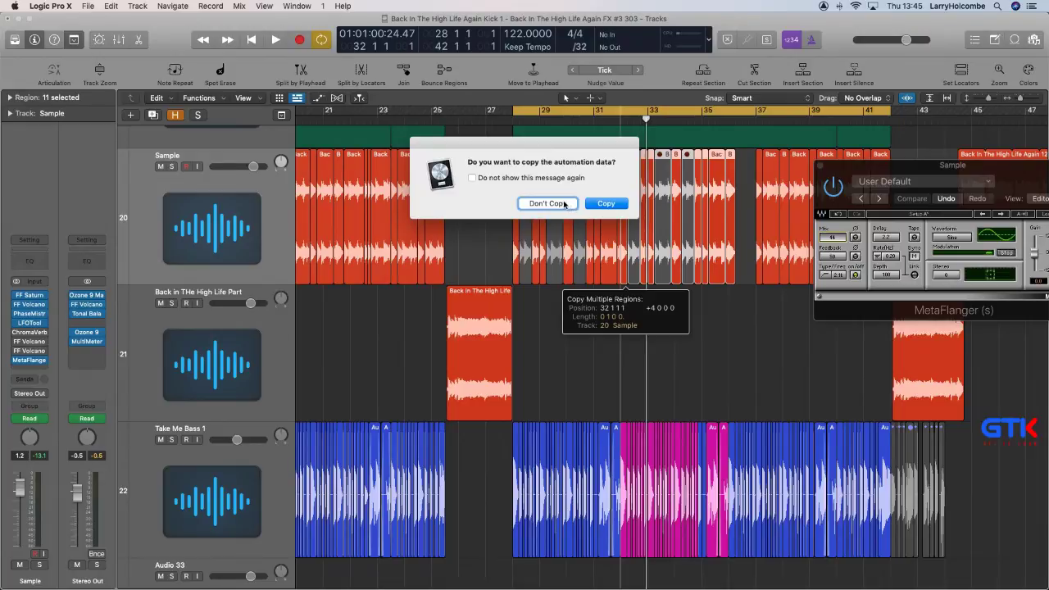
pyautogui.click(606, 203)
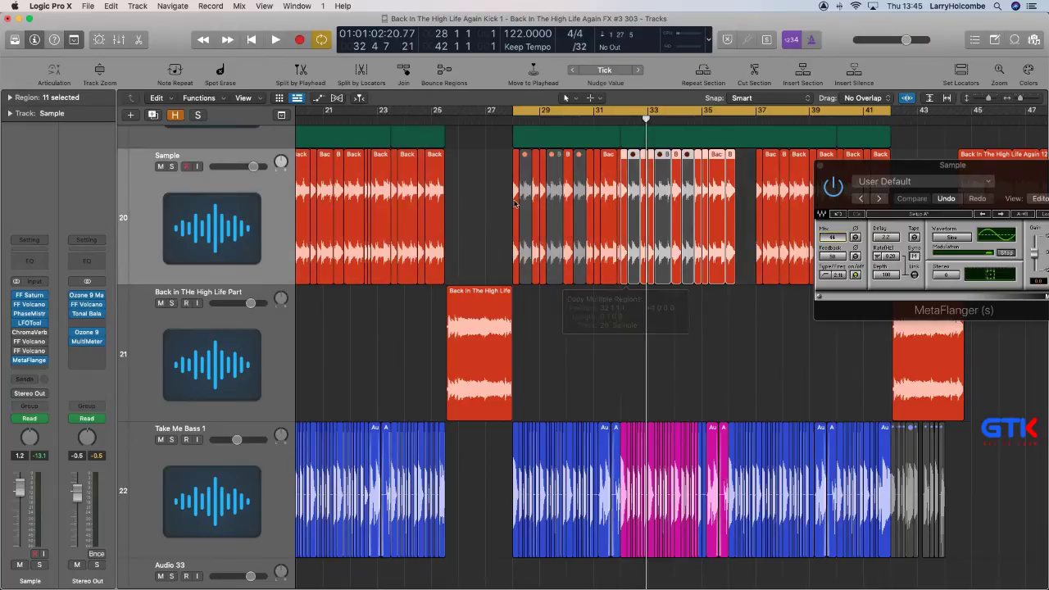
pyautogui.click(490, 190)
pyautogui.press('space')
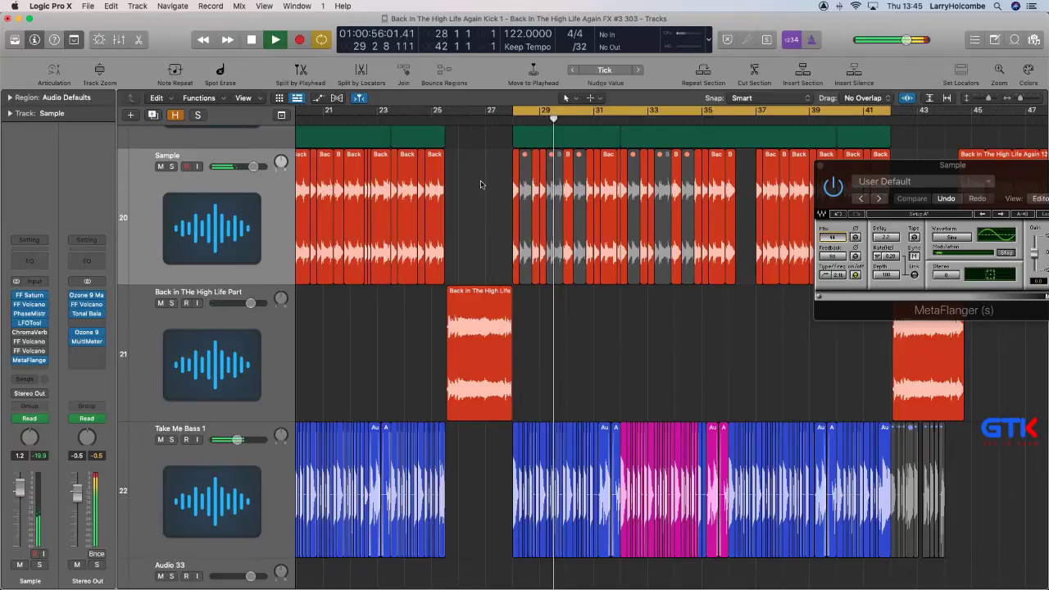
# Set a cycle range from bar 31 to bar 33 around the Sample regions.
pyautogui.press('super+Up')
pyautogui.press('super+Up')
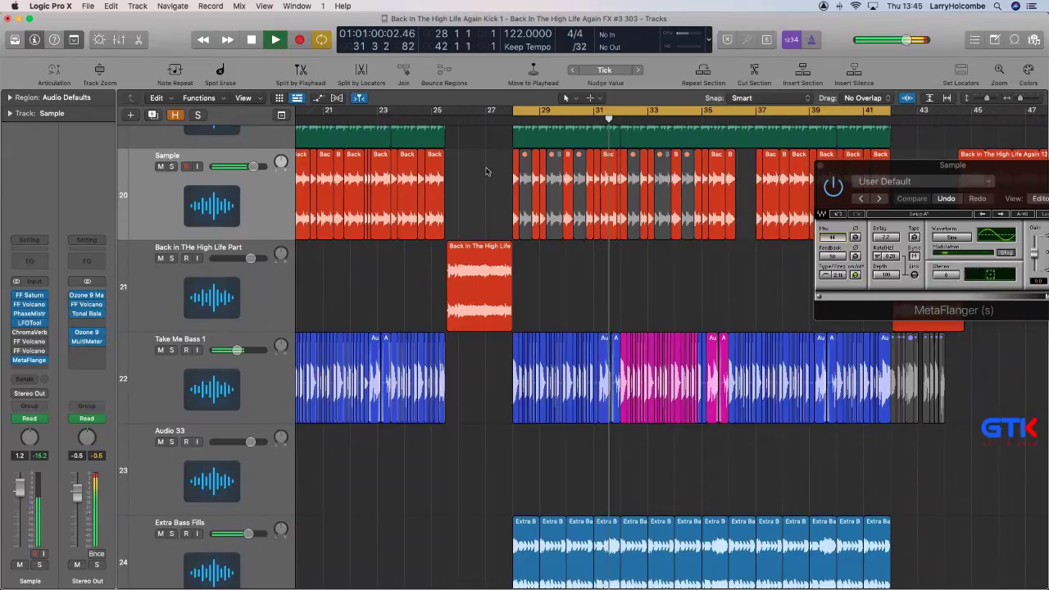
pyautogui.moveTo(598, 111); pyautogui.dragTo(628, 118)
pyautogui.moveTo(558, 161); pyautogui.dragTo(729, 276)
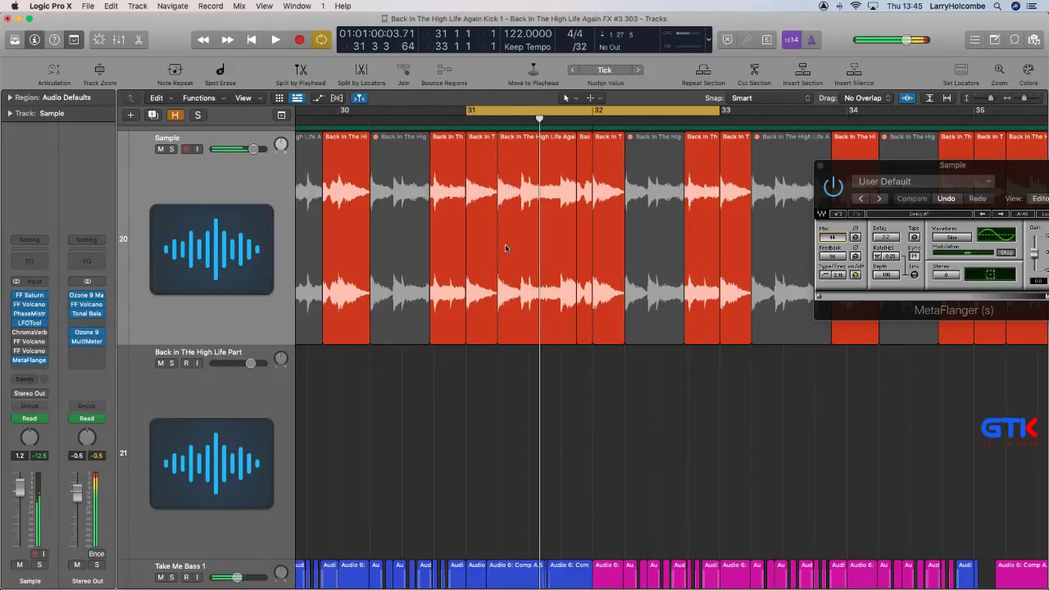
# Copy the Sample slice at bar 31 to 31 1 4 1 and trim the slice before it to leave a short gap.
pyautogui.moveTo(490, 178); pyautogui.dragTo(492, 179)
pyautogui.click(625, 204)
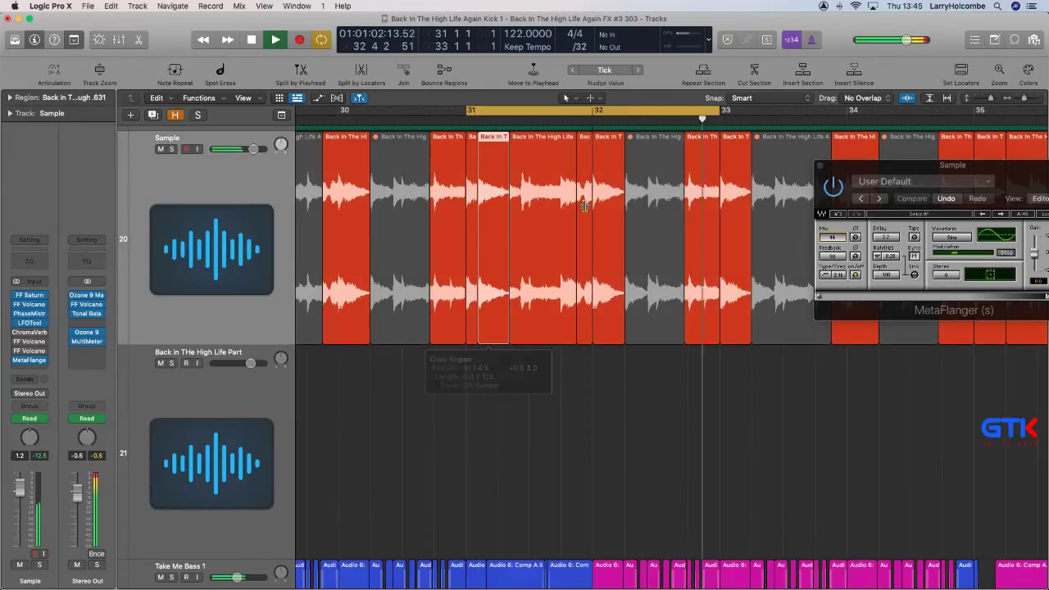
pyautogui.moveTo(425, 182); pyautogui.dragTo(602, 264)
pyautogui.press('space')
pyautogui.scroll(-3, 627, 252)
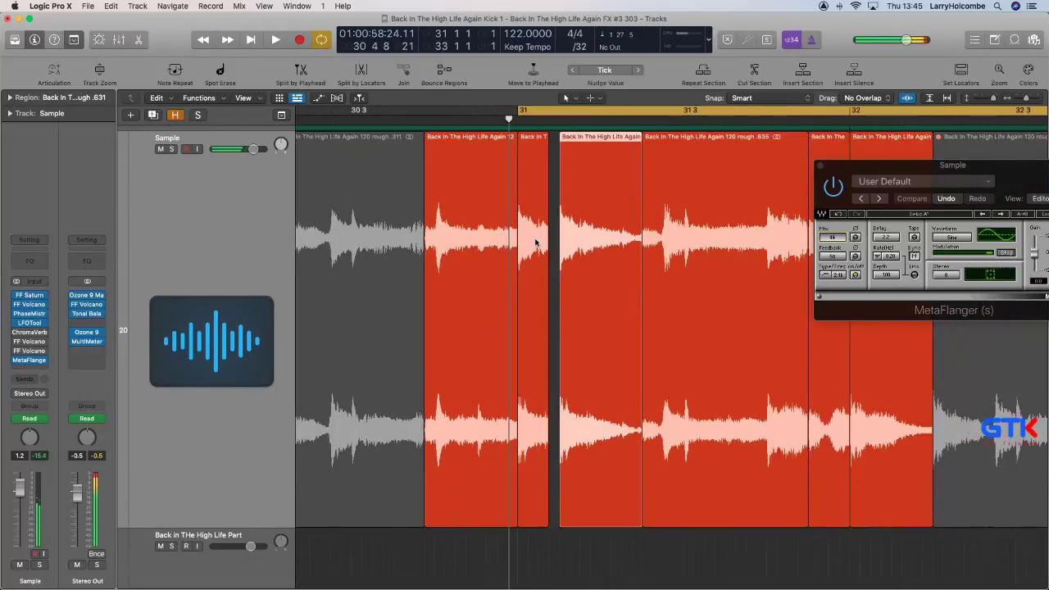
pyautogui.scroll(-1, 777, 241)
pyautogui.press('space')
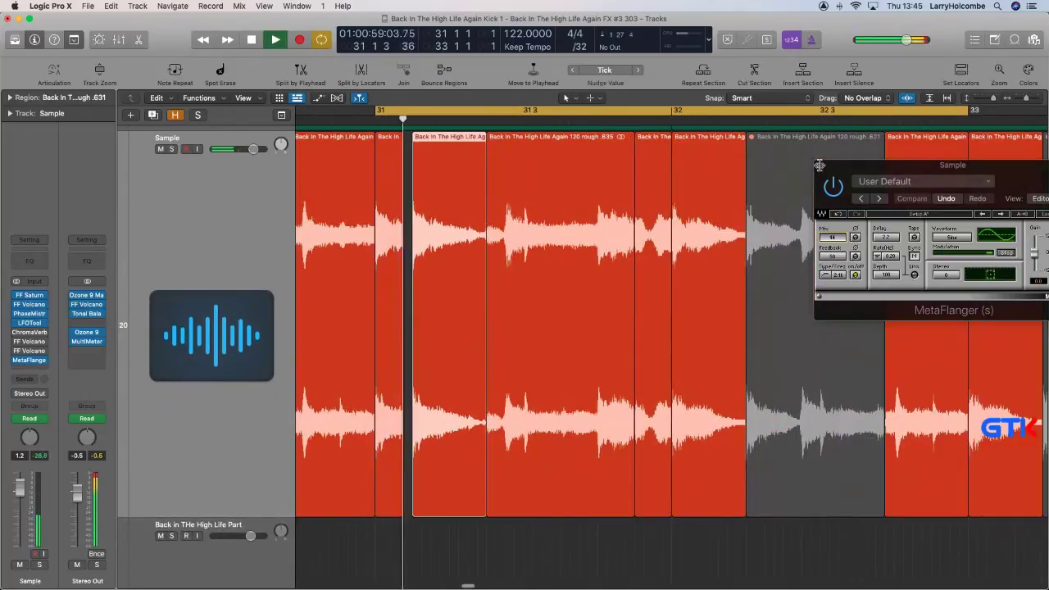
# Close the MetaFlanger window and shorten the end of the long Sample region in bar 31 to leave a gap.
pyautogui.click(820, 167)
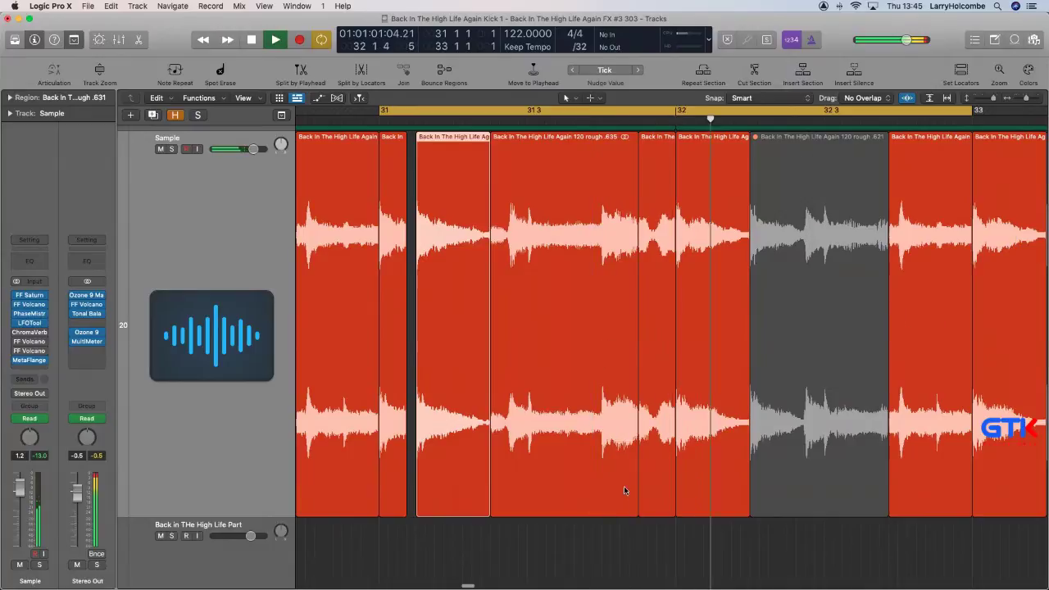
pyautogui.moveTo(637, 494); pyautogui.dragTo(599, 494)
pyautogui.keyDown('ctrl'); pyautogui.keyDown('alt'); pyautogui.click(600, 494); pyautogui.keyUp('alt'); pyautogui.keyUp('ctrl')
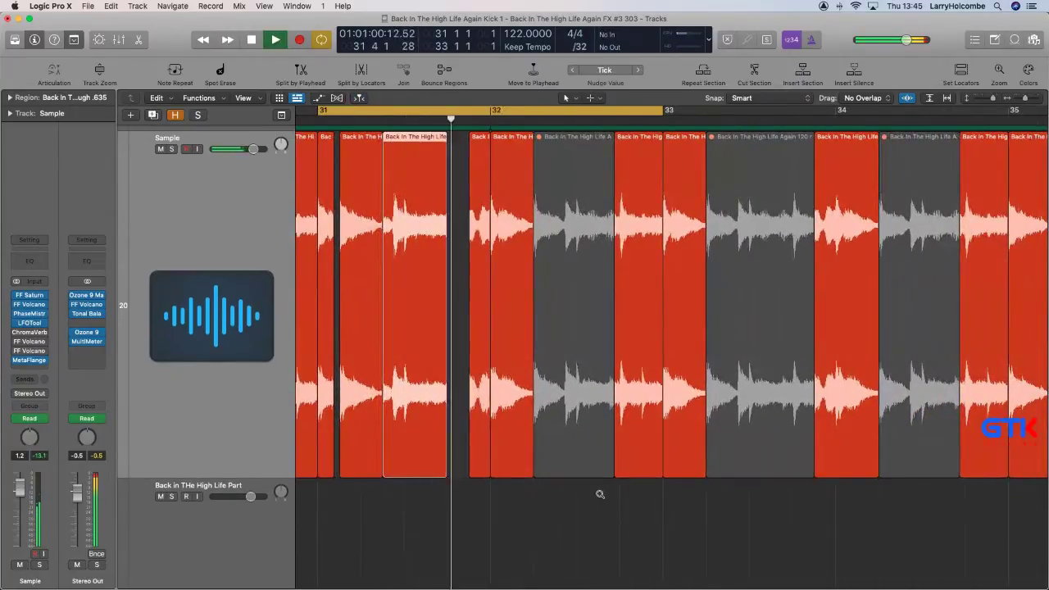
pyautogui.keyDown('ctrl'); pyautogui.keyDown('alt'); pyautogui.click(604, 452); pyautogui.keyUp('alt'); pyautogui.keyUp('ctrl')
pyautogui.keyDown('ctrl'); pyautogui.keyDown('alt'); pyautogui.click(605, 451); pyautogui.keyUp('alt'); pyautogui.keyUp('ctrl')
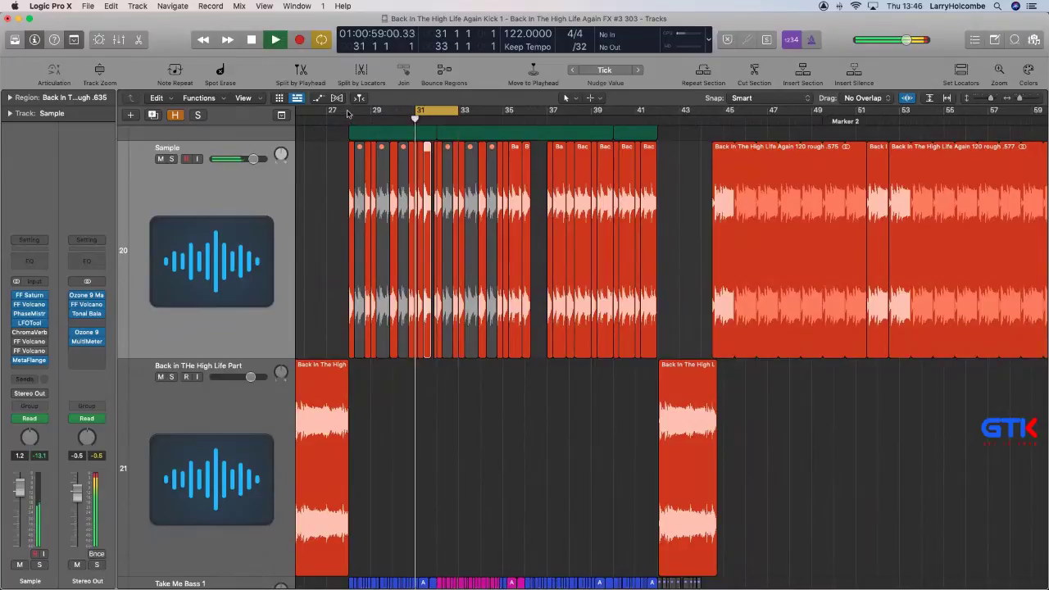
# Set a cycle range from bar 28 to bar 32 and restart playback to check the Sample edits against the other tracks.
pyautogui.moveTo(348, 115); pyautogui.dragTo(437, 137)
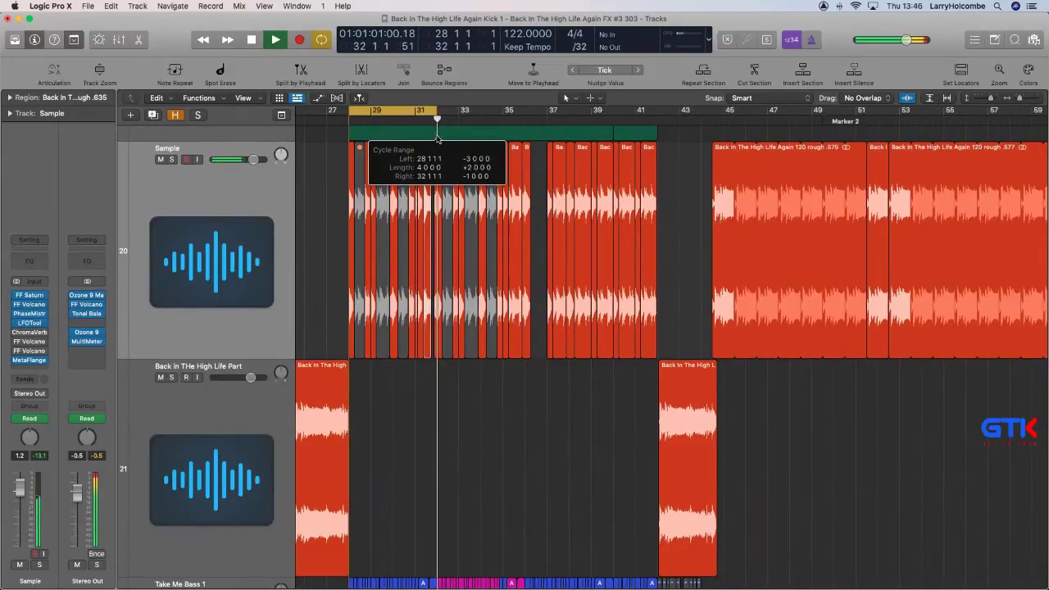
pyautogui.press('space')
pyautogui.press('space')
pyautogui.click(313, 174)
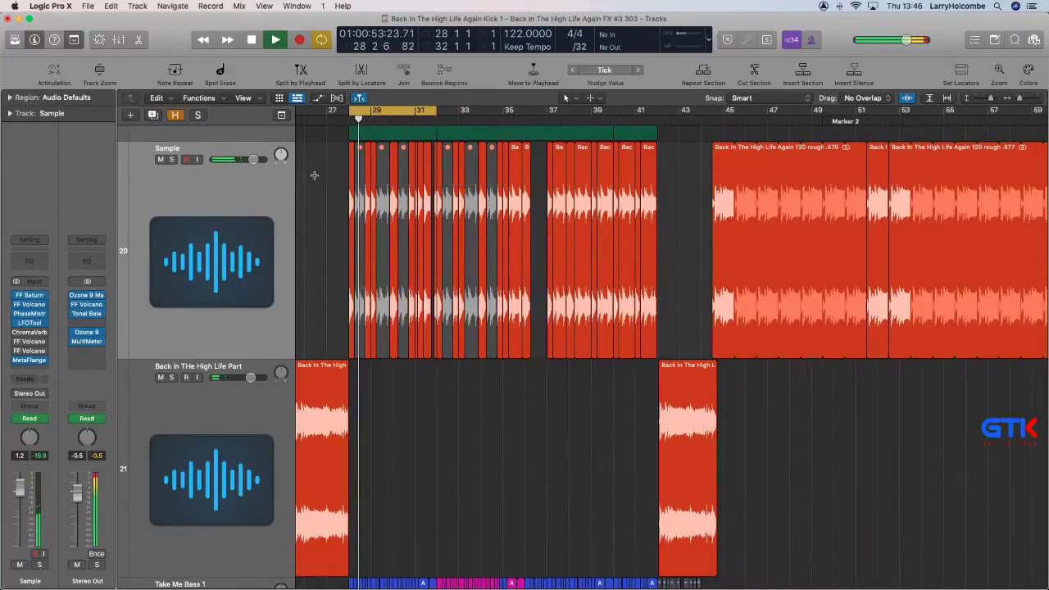
pyautogui.press('super+Up')
pyautogui.press('super+Up')
pyautogui.press('super+Up')
pyautogui.press('super+Up')
pyautogui.press('super+Up')
pyautogui.press('super+Up')
pyautogui.press('super+Up')
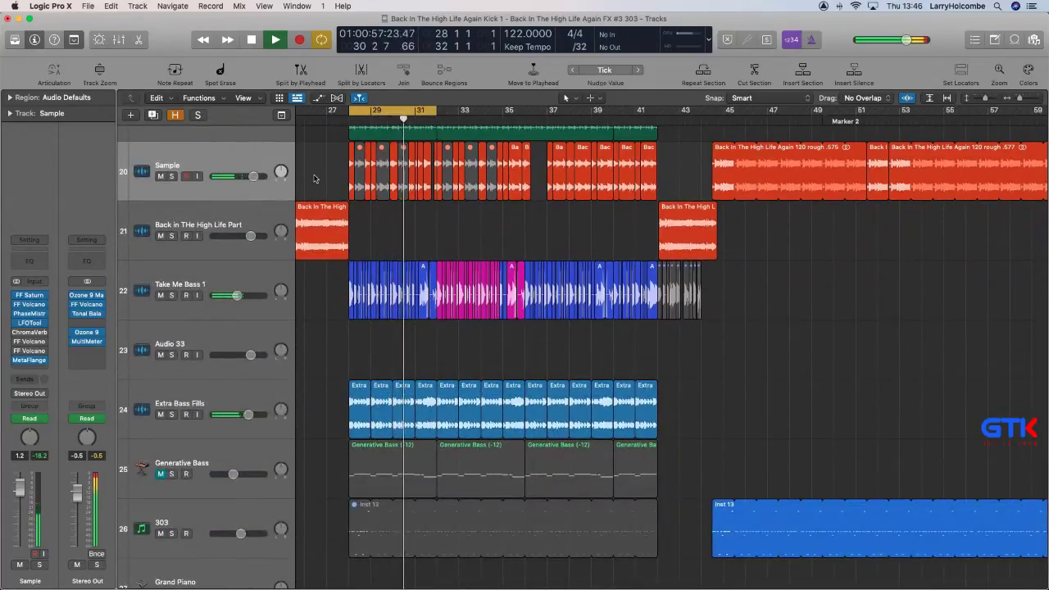
# Mute the Take Me Bass 1 track and restart playback to hear Extra Bass Fills against the Sample.
pyautogui.scroll(1, 314, 175)
pyautogui.scroll(-1, 334, 169)
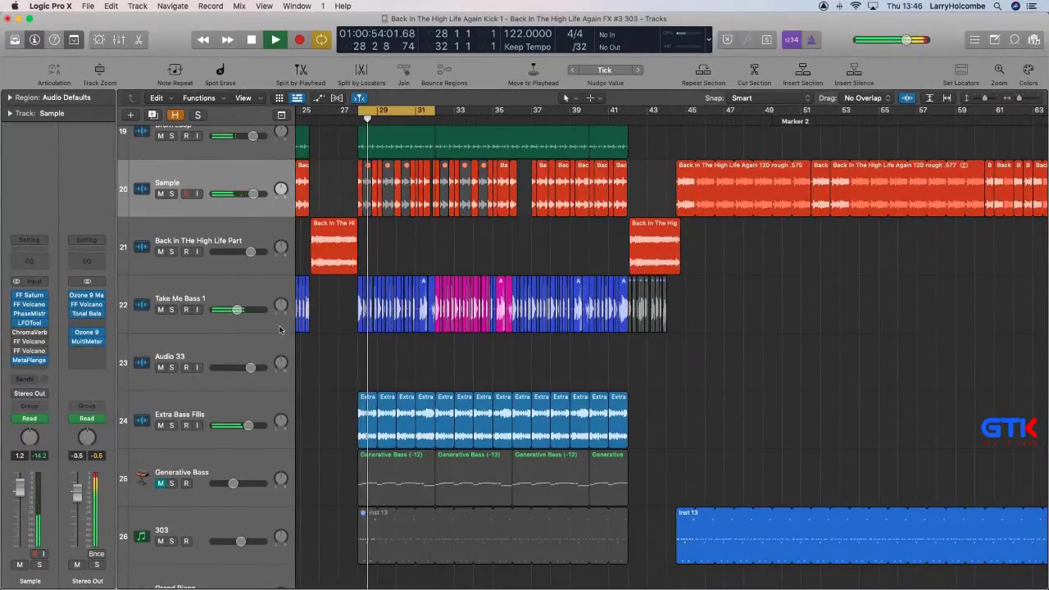
pyautogui.click(161, 309)
pyautogui.press('space')
pyautogui.press('space')
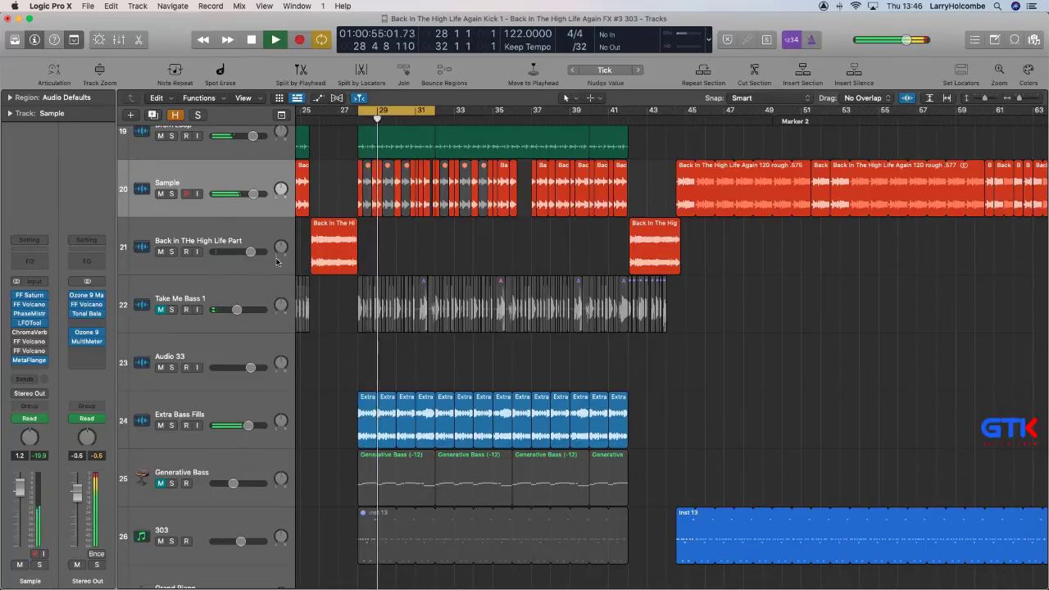
pyautogui.click(217, 422)
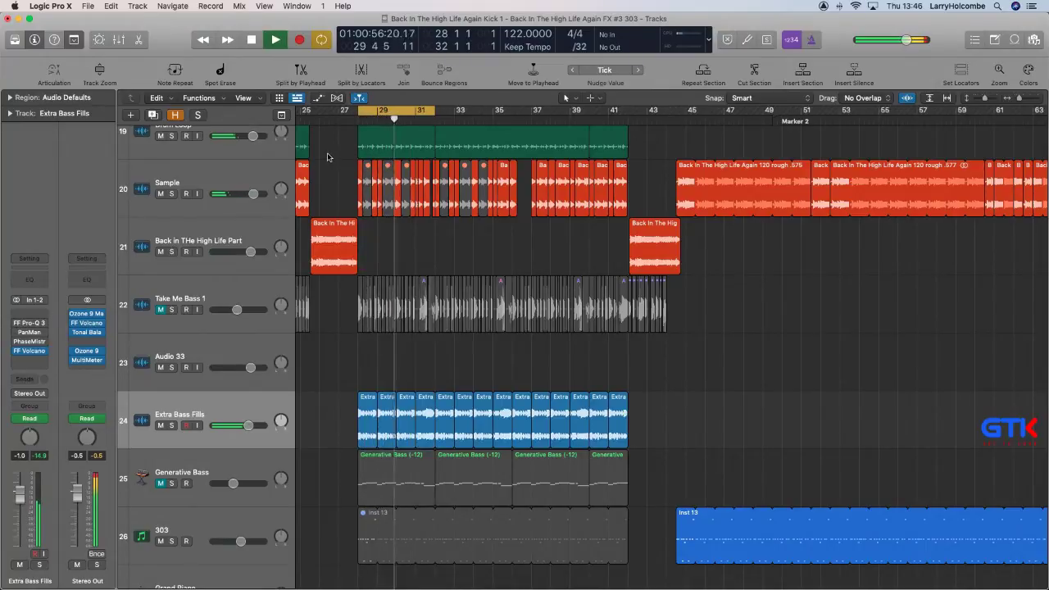
# Mute the 909 hat track.
pyautogui.scroll(3, 440, 180)
pyautogui.scroll(15, 440, 179)
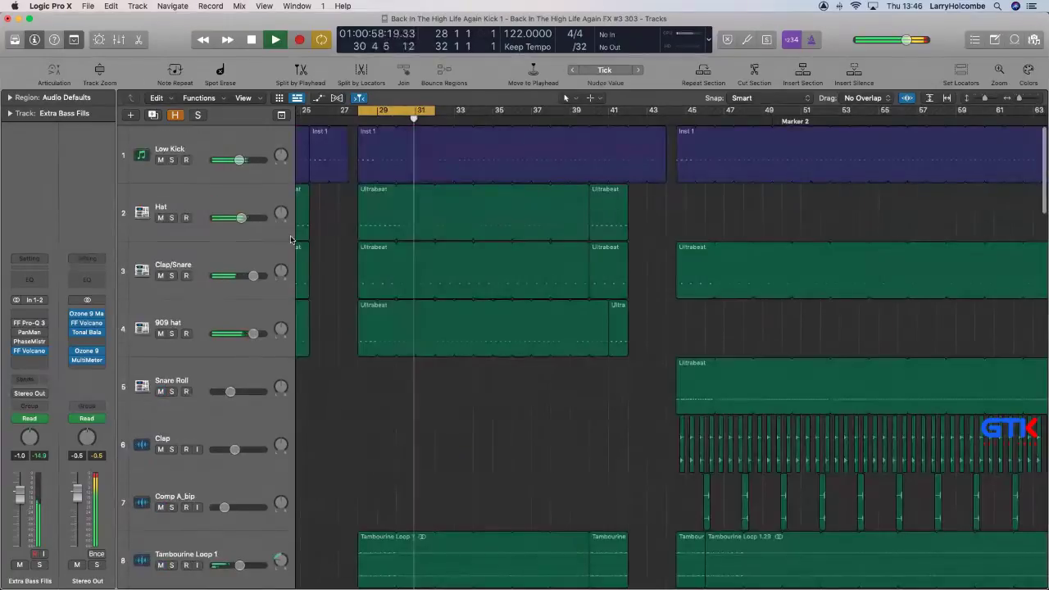
pyautogui.scroll(-3, 290, 240)
pyautogui.click(160, 293)
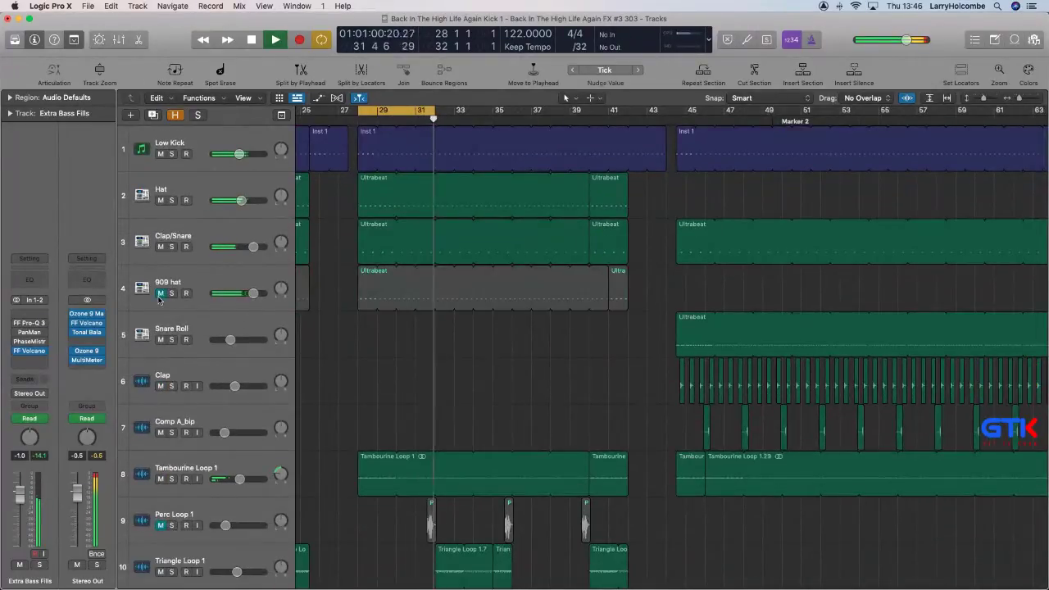
# Unmute the Take Me Bass 1 track while the cycle keeps playing.
pyautogui.press('super+Down')
pyautogui.press('super+Down')
pyautogui.press('super+Down')
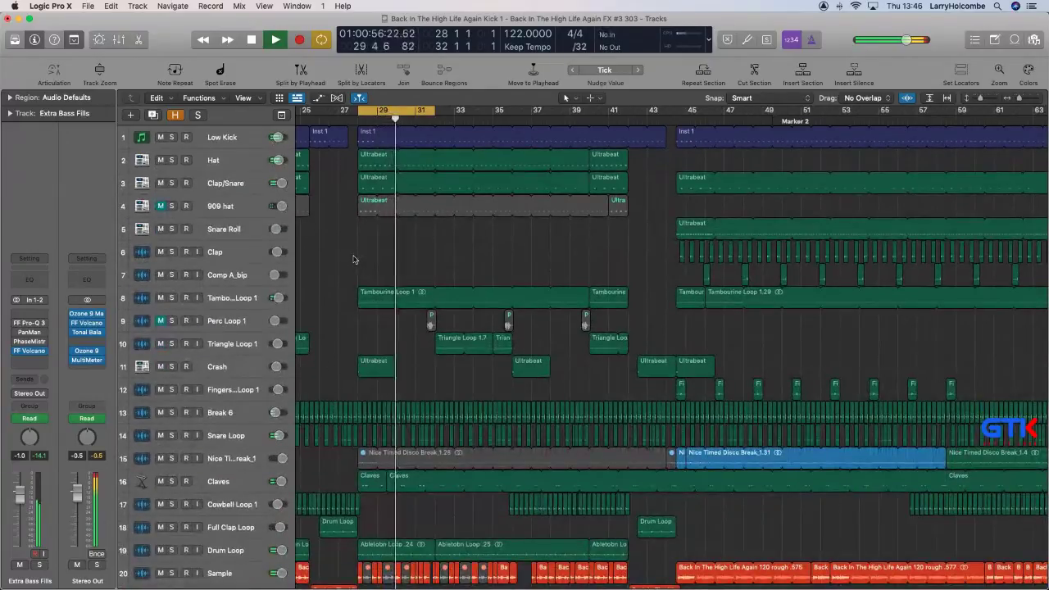
pyautogui.scroll(-4, 354, 257)
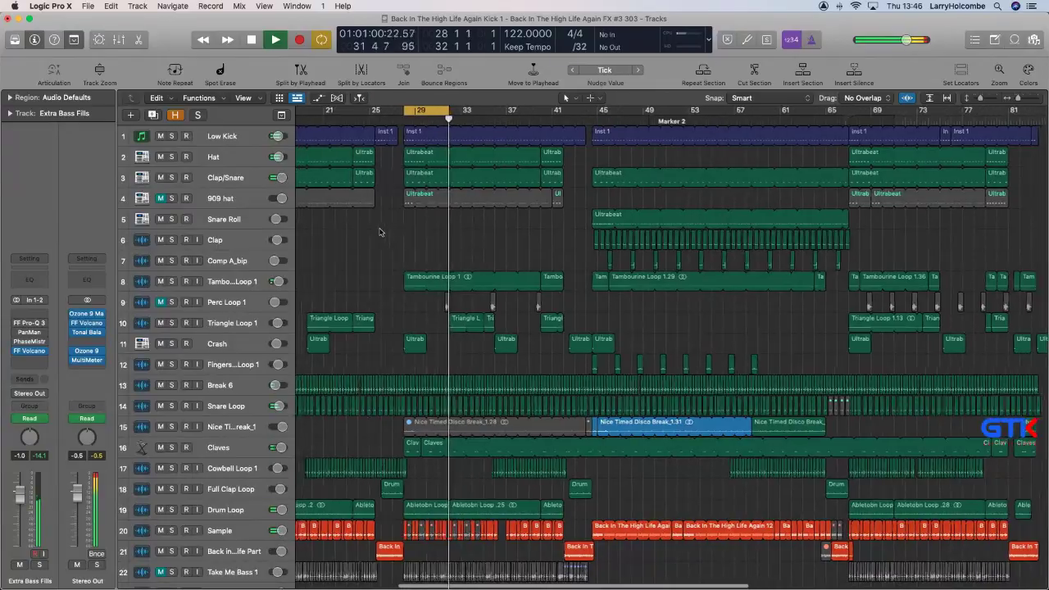
pyautogui.scroll(-10, 374, 229)
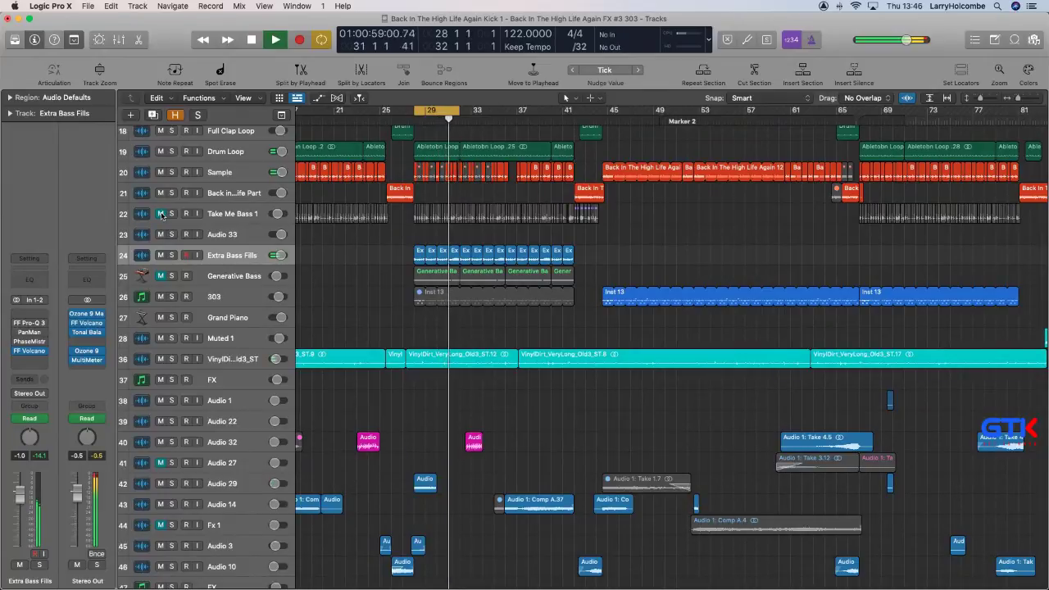
pyautogui.scroll(1, 364, 235)
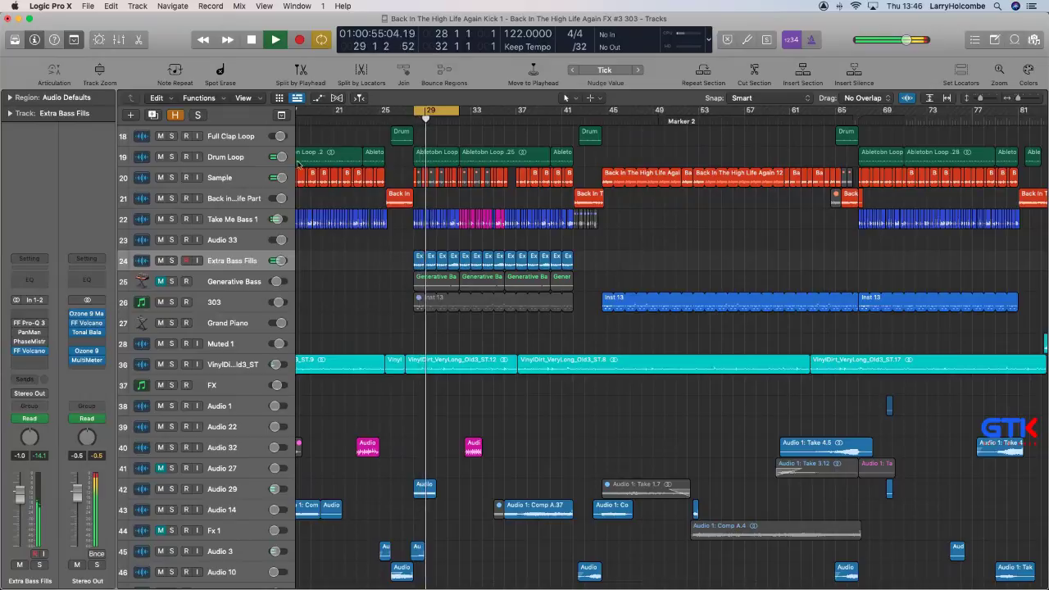
# Solo the Sample and Take Me Bass 1 tracks around bars 28 to 32.
pyautogui.click(234, 219)
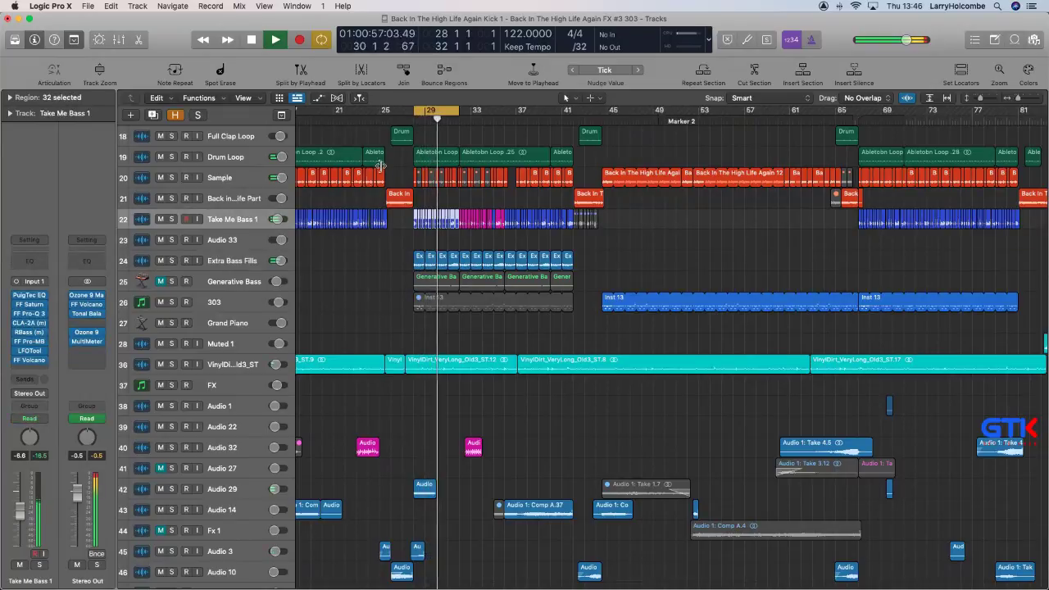
pyautogui.moveTo(393, 153); pyautogui.dragTo(548, 300)
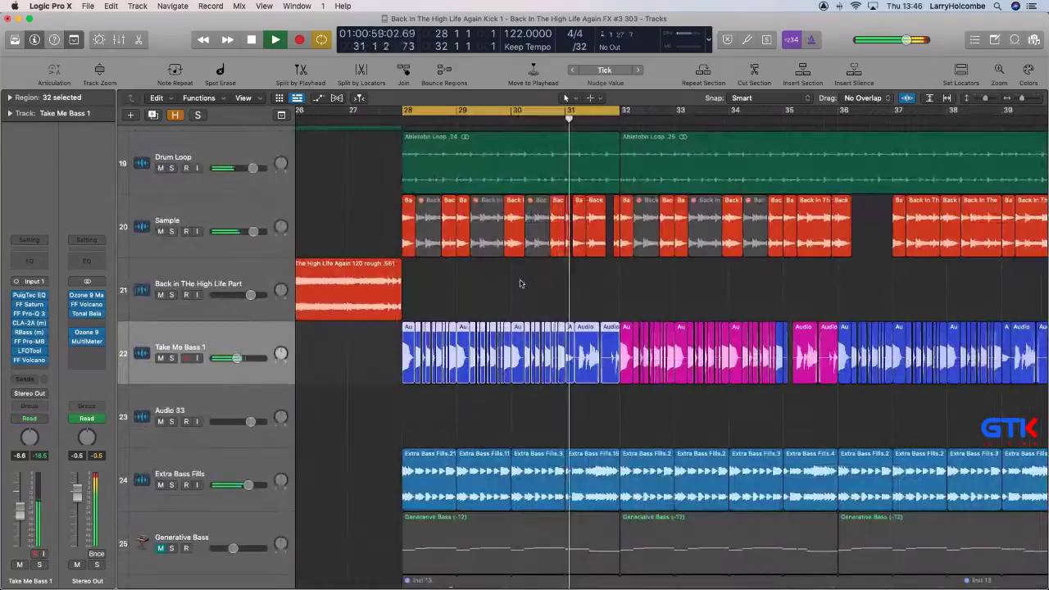
pyautogui.click(171, 239)
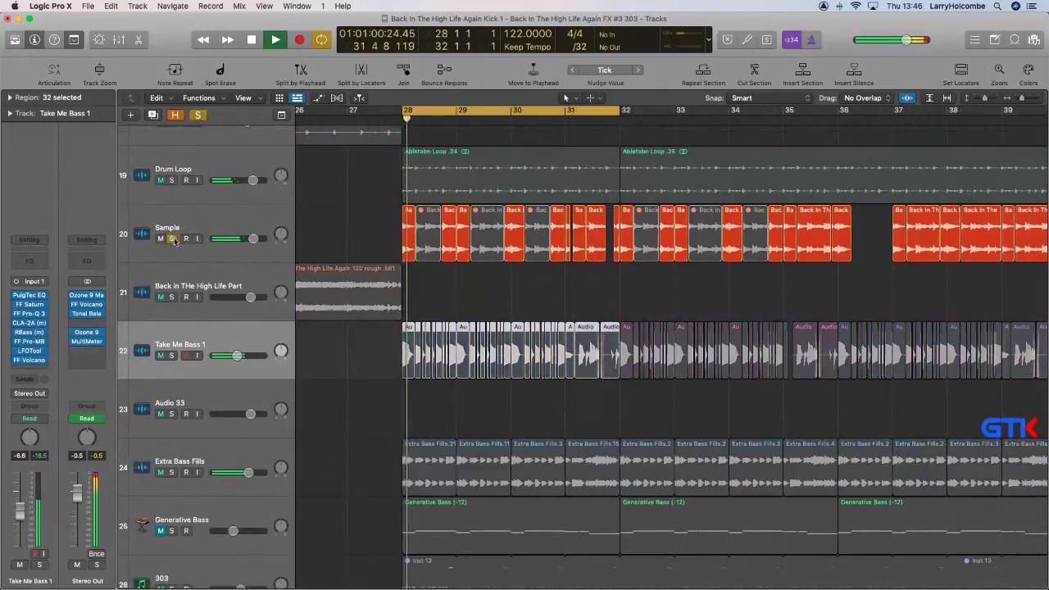
pyautogui.click(171, 355)
pyautogui.press('space')
# Mute the five Take Me Bass 1 slices beneath the muted Sample region in bar 28 and restart playback.
pyautogui.moveTo(359, 190); pyautogui.dragTo(544, 422)
pyautogui.press('space')
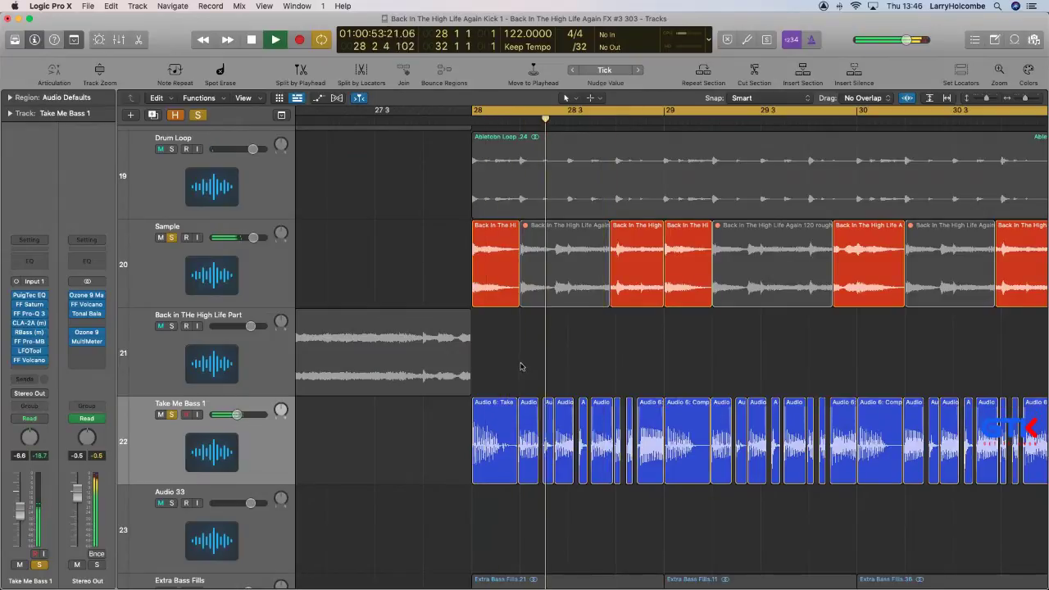
pyautogui.moveTo(519, 359); pyautogui.dragTo(610, 455)
pyautogui.hotkey('ctrl', 'm')
pyautogui.press('space')
pyautogui.press('space')
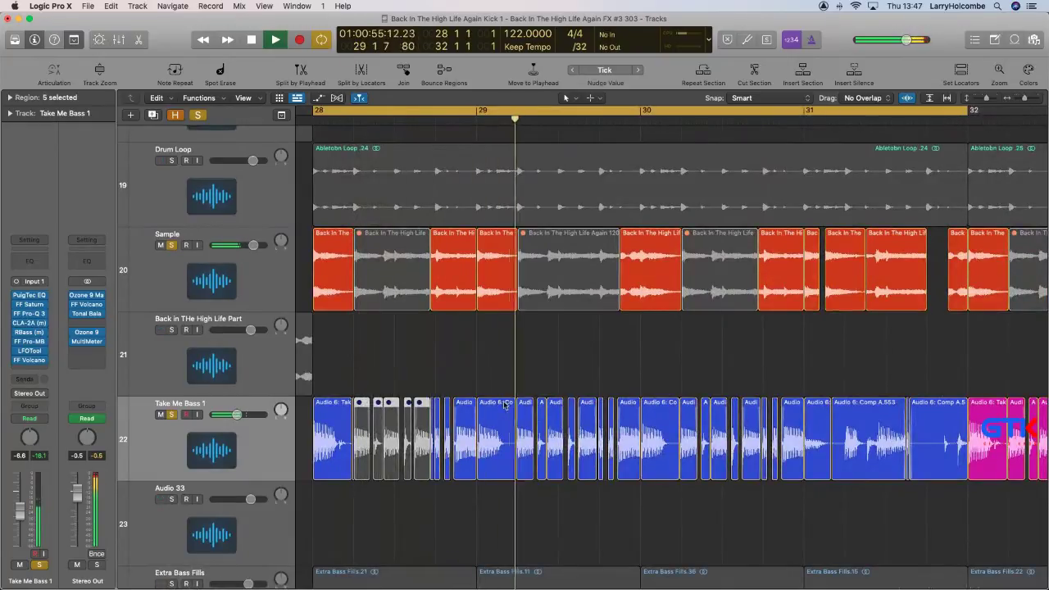
# Mute the seven Take Me Bass 1 slices beneath the muted Sample region in bar 29.
pyautogui.moveTo(521, 380); pyautogui.dragTo(609, 422)
pyautogui.hotkey('shift', 'm')
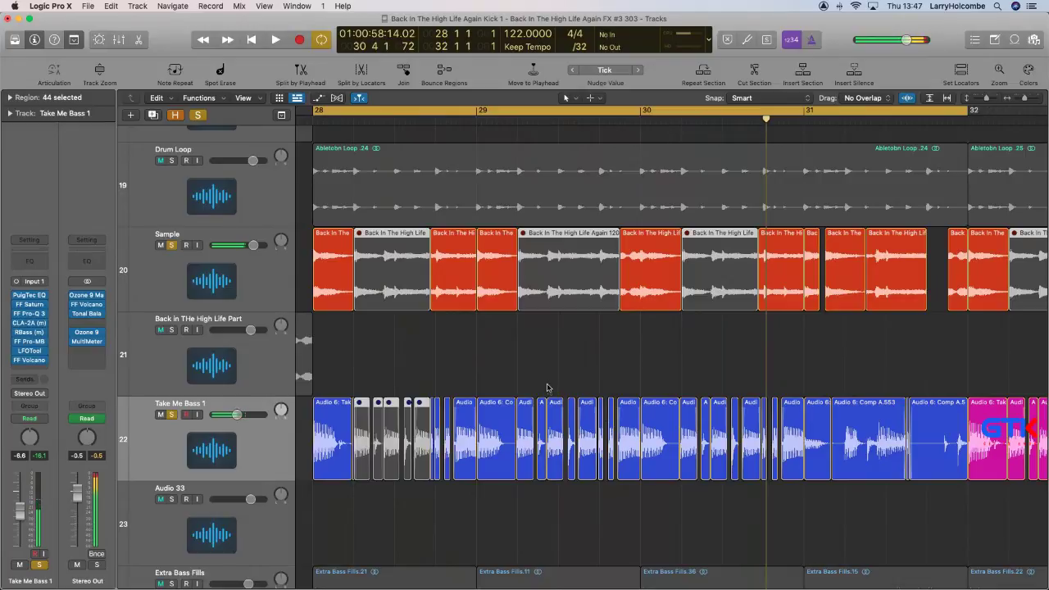
pyautogui.click(547, 389)
pyautogui.moveTo(524, 382); pyautogui.dragTo(610, 425)
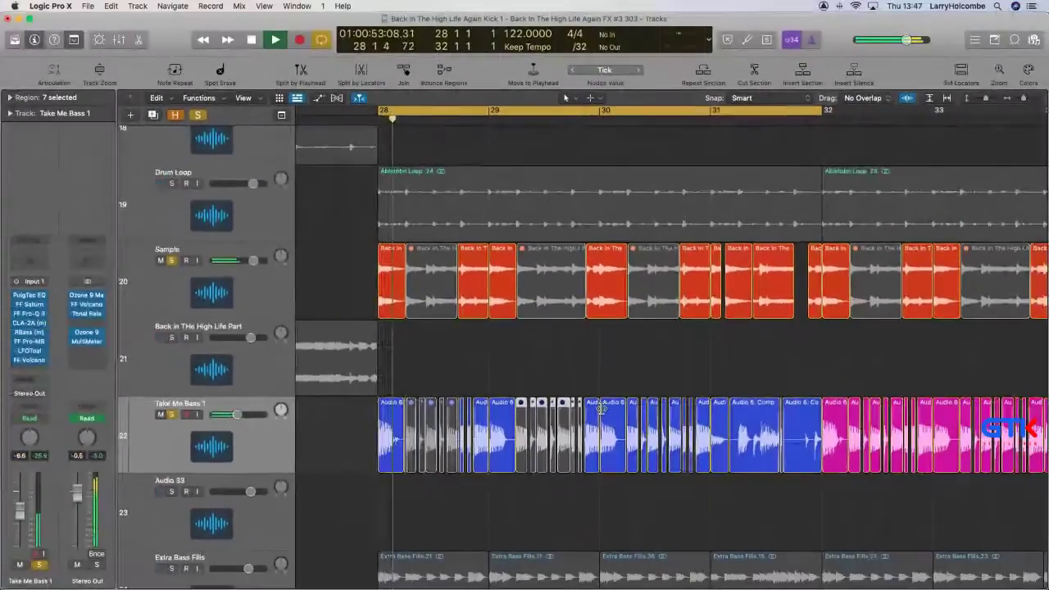
# Mute the five Take Me Bass 1 slices beneath the muted Sample region in bar 30.
pyautogui.hscroll(2, 601, 407)
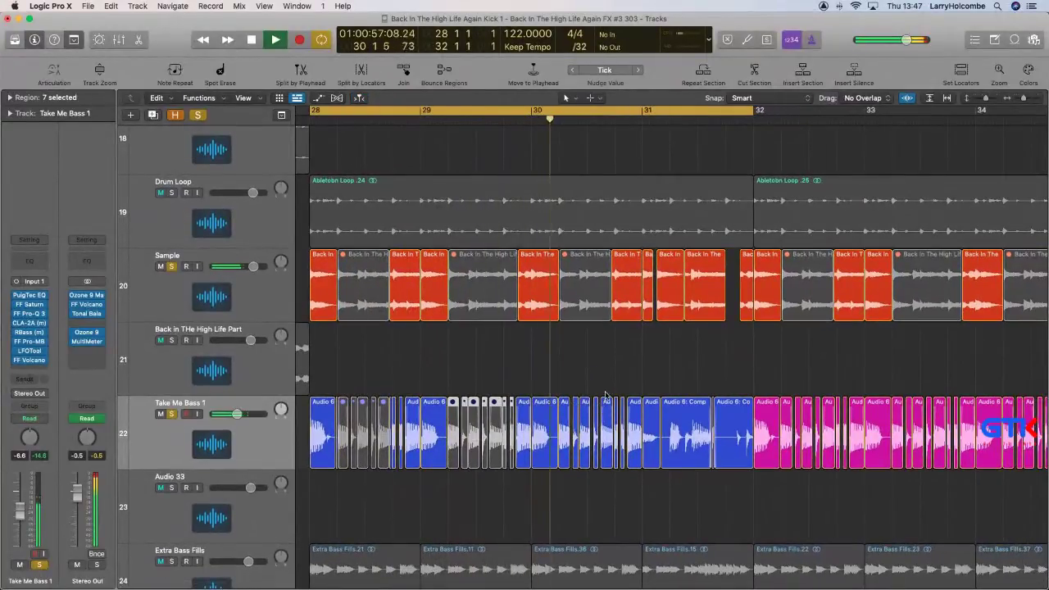
pyautogui.moveTo(559, 375); pyautogui.dragTo(606, 414)
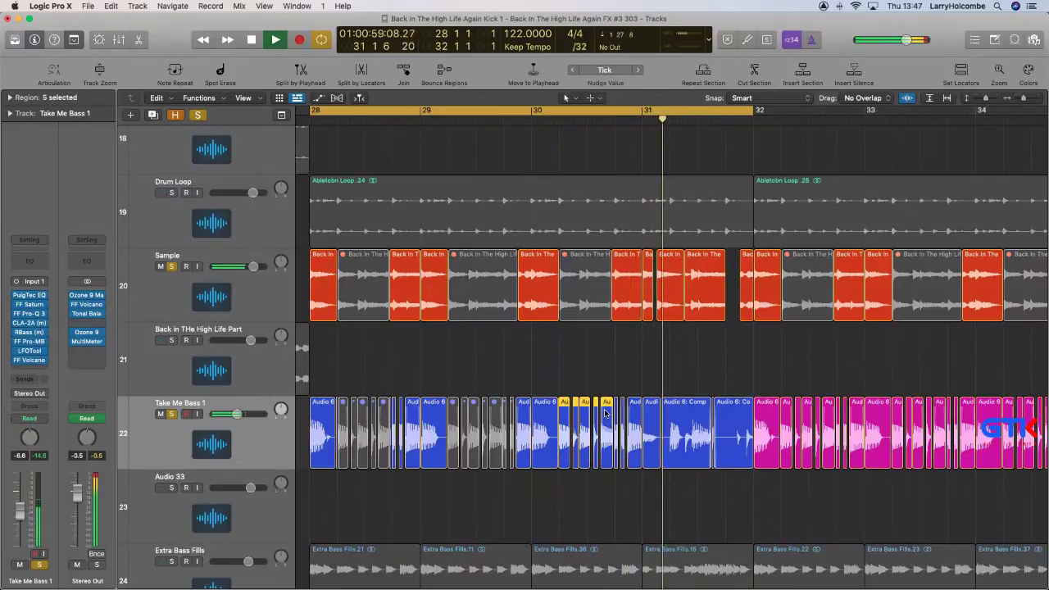
pyautogui.hotkey('ctrl', 'm')
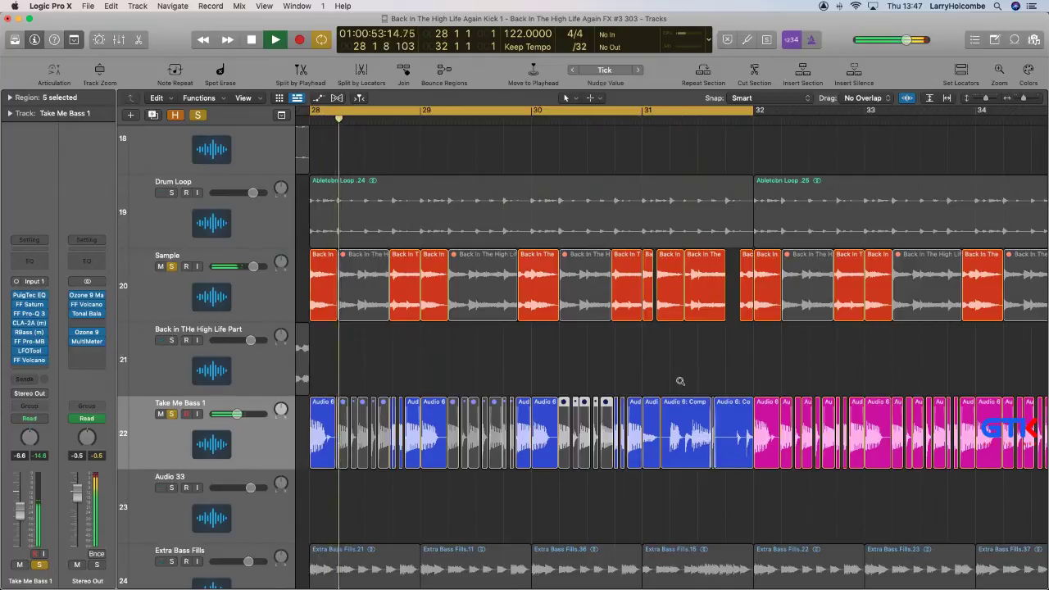
# Solo Extra Bass Fills and trim the start of its bar 28 region to where the muted Sample region begins.
pyautogui.scroll(-4, 684, 382)
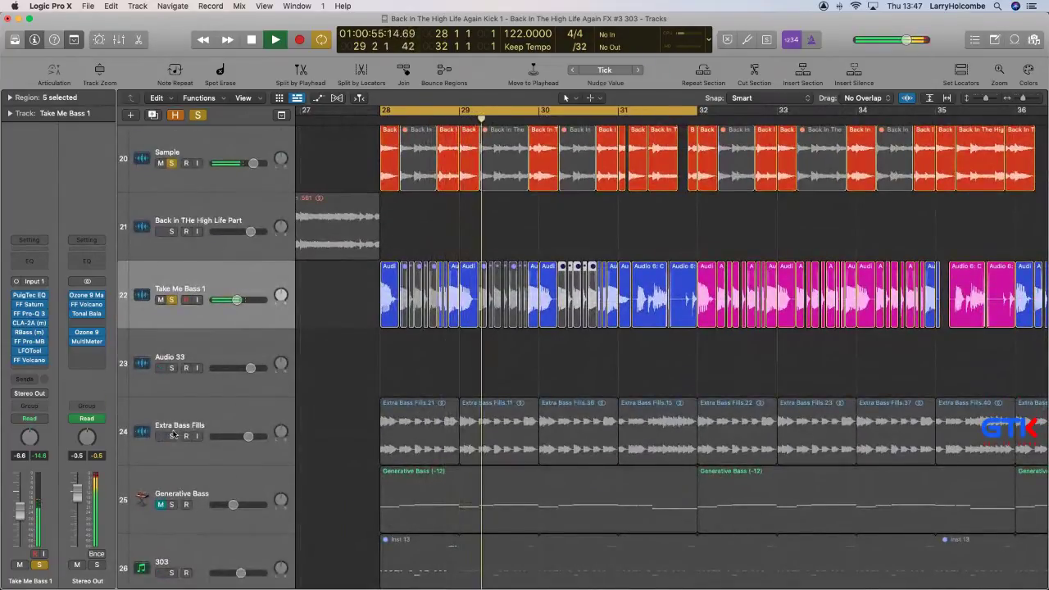
pyautogui.click(171, 435)
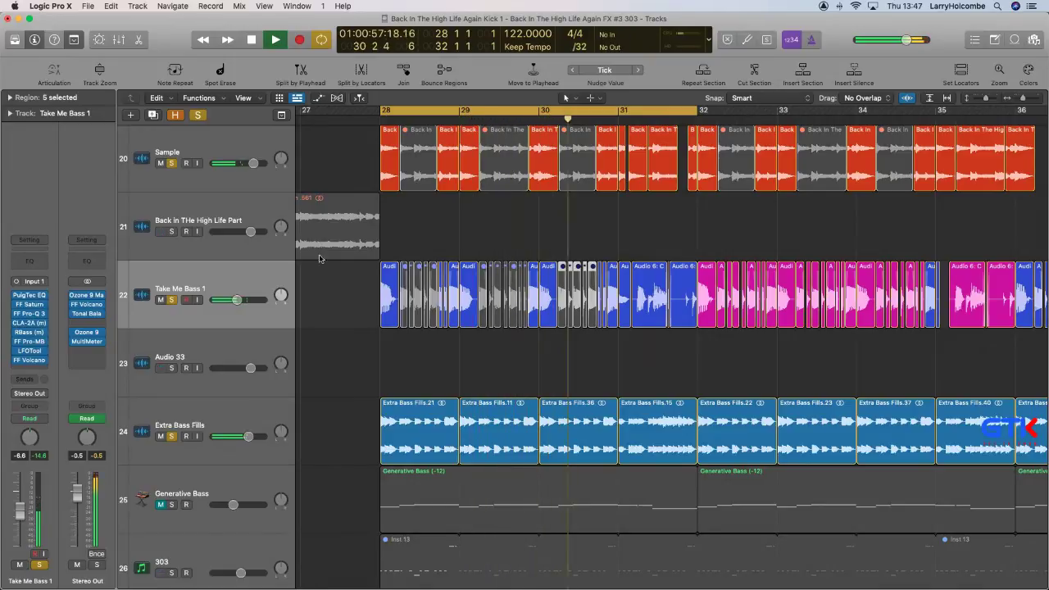
pyautogui.moveTo(383, 450); pyautogui.dragTo(399, 453)
pyautogui.press('space')
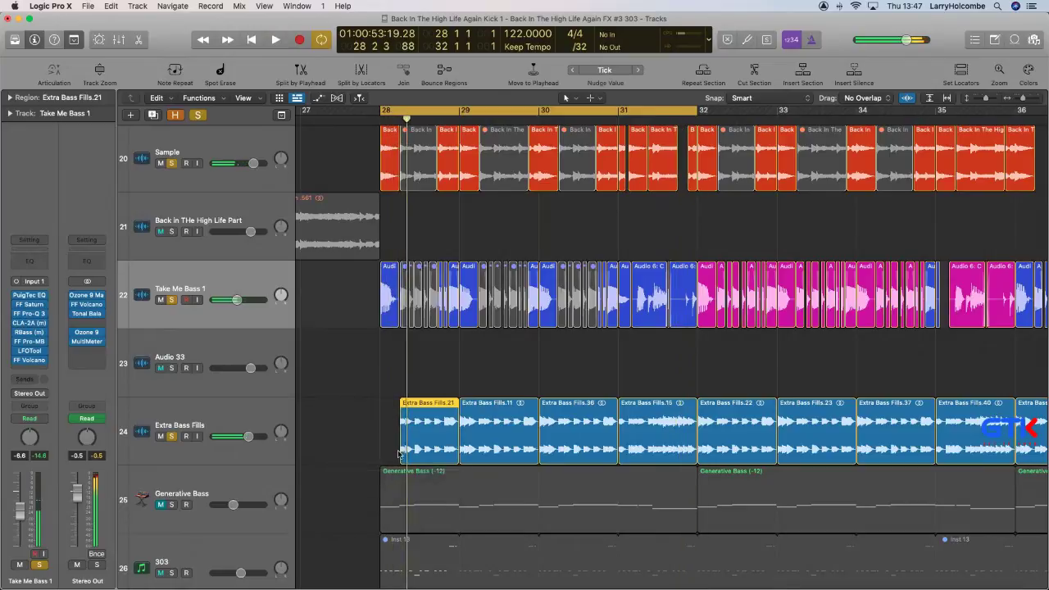
pyautogui.press('space')
# Trim the start of the Extra Bass Fills region in bar 29 to near the start of the muted Sample region.
pyautogui.press('super+Up')
pyautogui.press('super+Up')
pyautogui.press('super+Up')
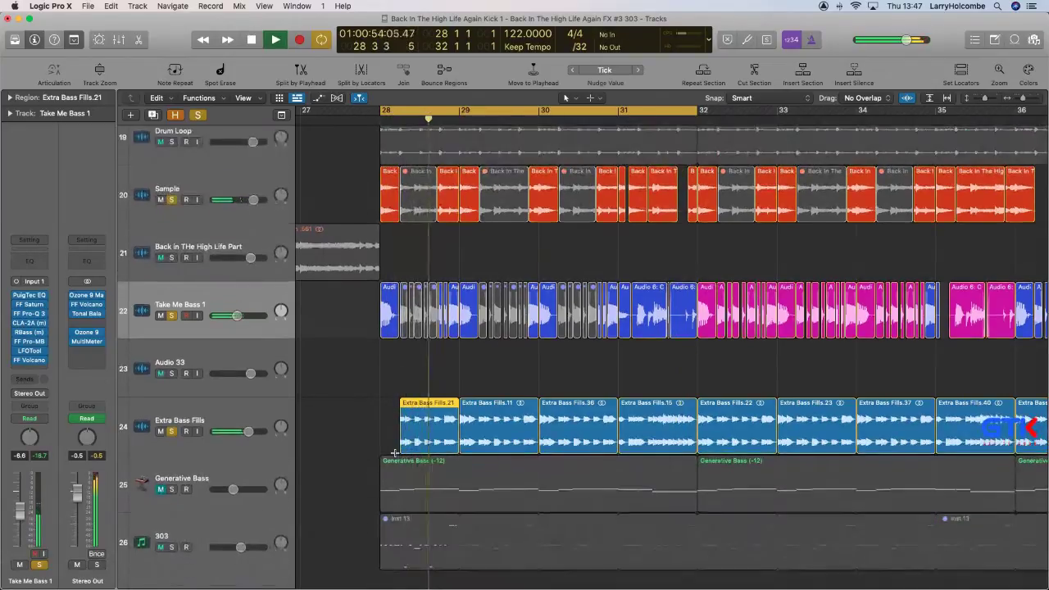
pyautogui.press('space')
pyautogui.moveTo(455, 440); pyautogui.dragTo(476, 441)
pyautogui.press('space')
# Trim the end of the Extra Bass Fills region in bar 28 and the start of the one in bar 30.
pyautogui.moveTo(369, 156); pyautogui.dragTo(612, 503)
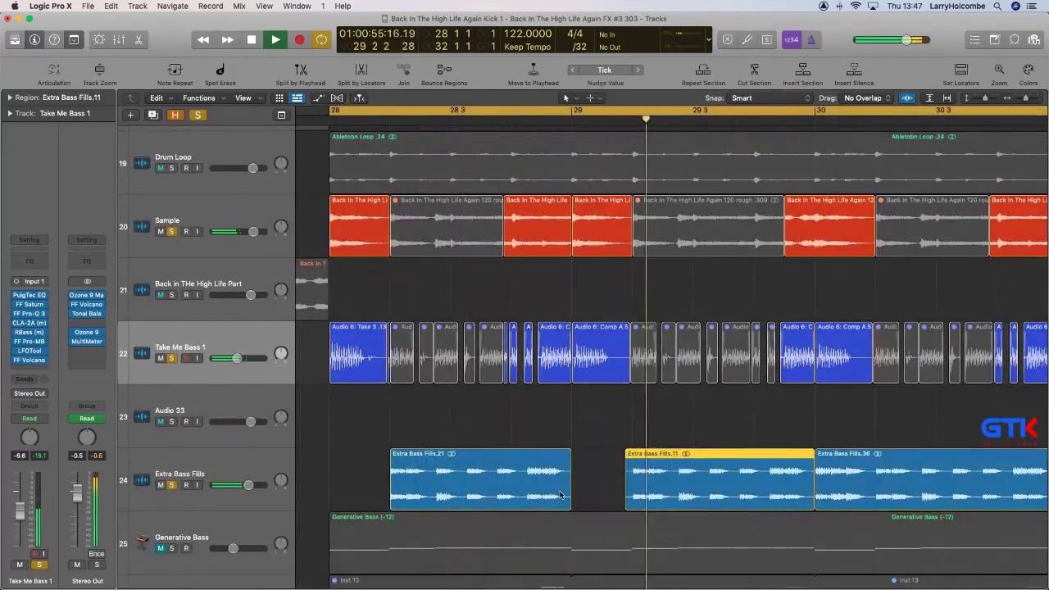
pyautogui.moveTo(569, 495); pyautogui.dragTo(521, 494)
pyautogui.press('space')
pyautogui.keyDown('ctrl'); pyautogui.keyDown('alt'); pyautogui.click(586, 481); pyautogui.keyUp('alt'); pyautogui.keyUp('ctrl')
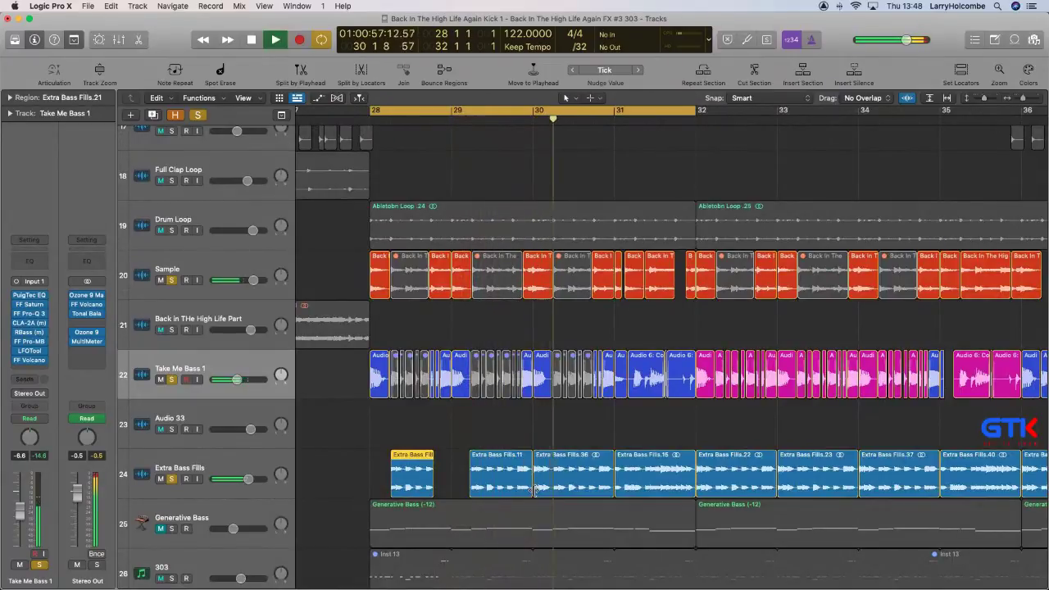
pyautogui.moveTo(535, 490); pyautogui.dragTo(554, 490)
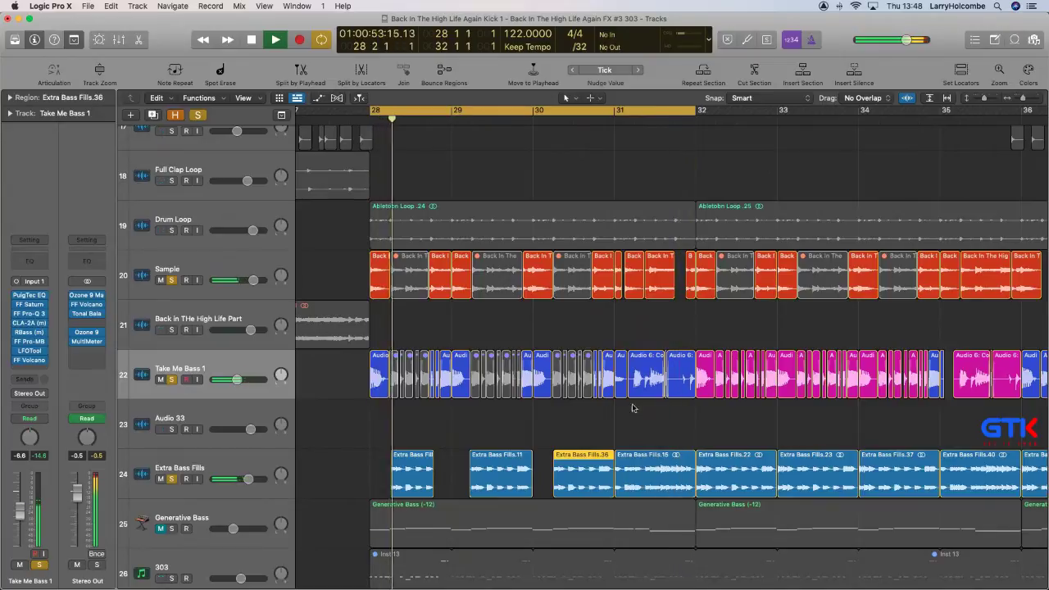
# Split off and mute the middle section of the Extra Bass Fills region in bar 31.
pyautogui.moveTo(571, 254); pyautogui.dragTo(745, 499)
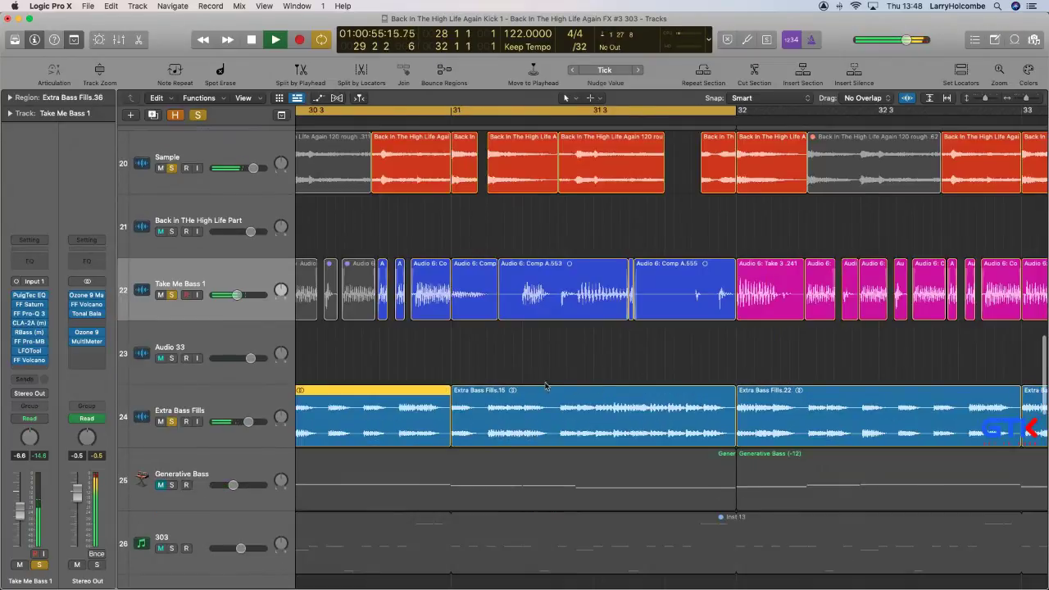
pyautogui.moveTo(487, 401); pyautogui.dragTo(650, 424)
pyautogui.hotkey('ctrl', 'm')
# Examine how the Sample, Take Me Bass 1 and Extra Bass Fills regions line up while the bar 28 to 32 cycle plays.
pyautogui.scroll(-5, 650, 424)
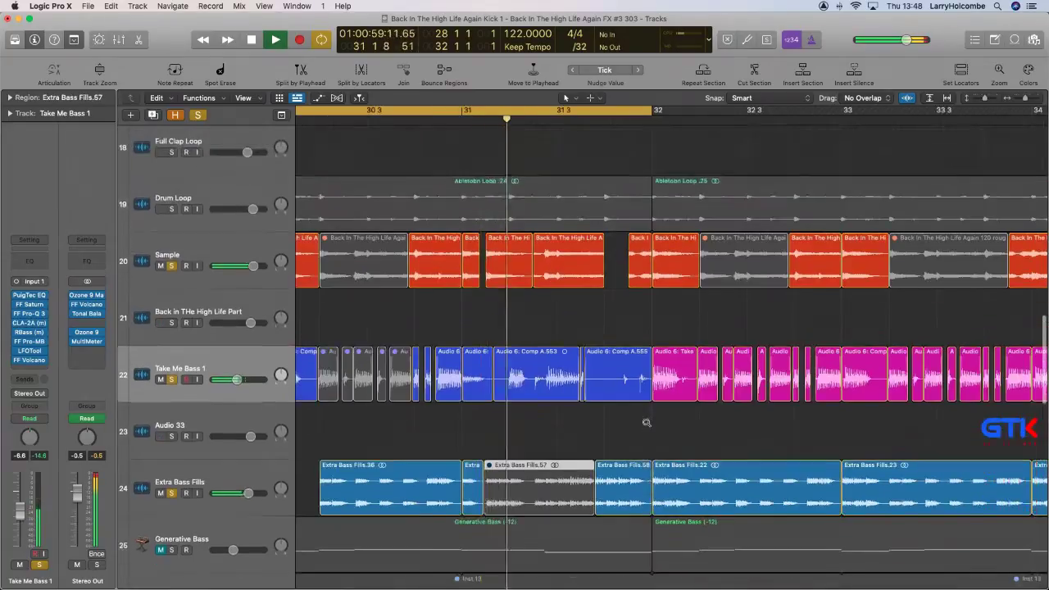
pyautogui.scroll(-2, 645, 423)
pyautogui.scroll(2, 645, 422)
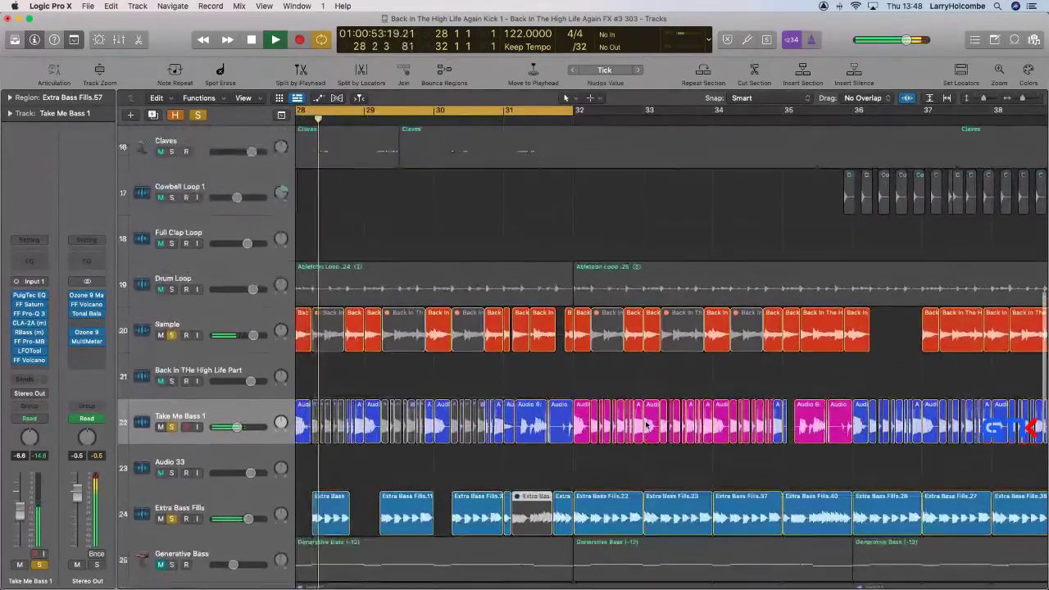
pyautogui.hscroll(-9, 645, 423)
pyautogui.scroll(-4, 645, 423)
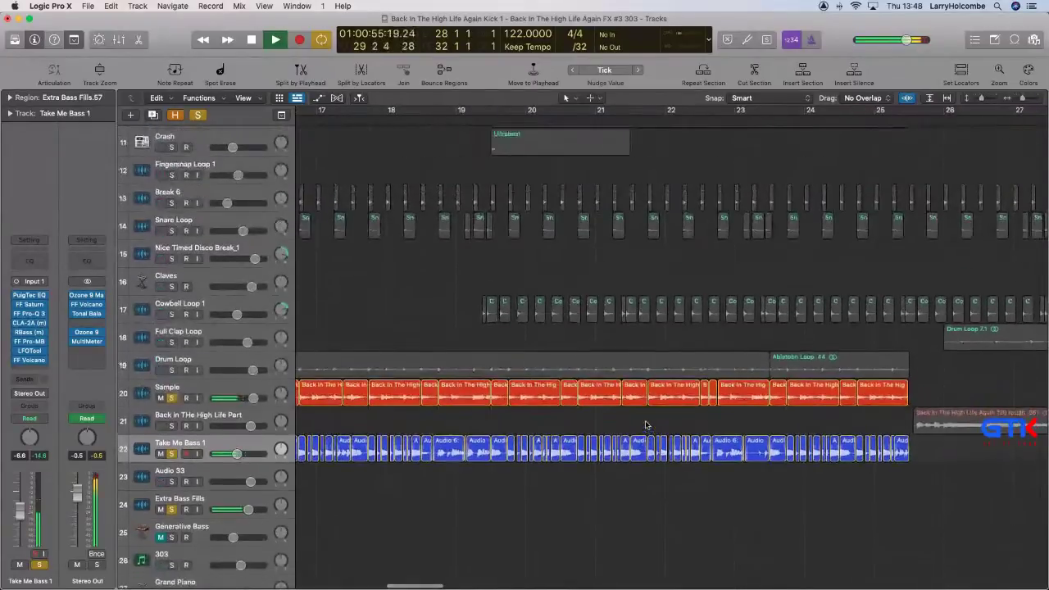
pyautogui.hscroll(4, 645, 423)
pyautogui.hscroll(3, 645, 424)
pyautogui.scroll(-4, 645, 422)
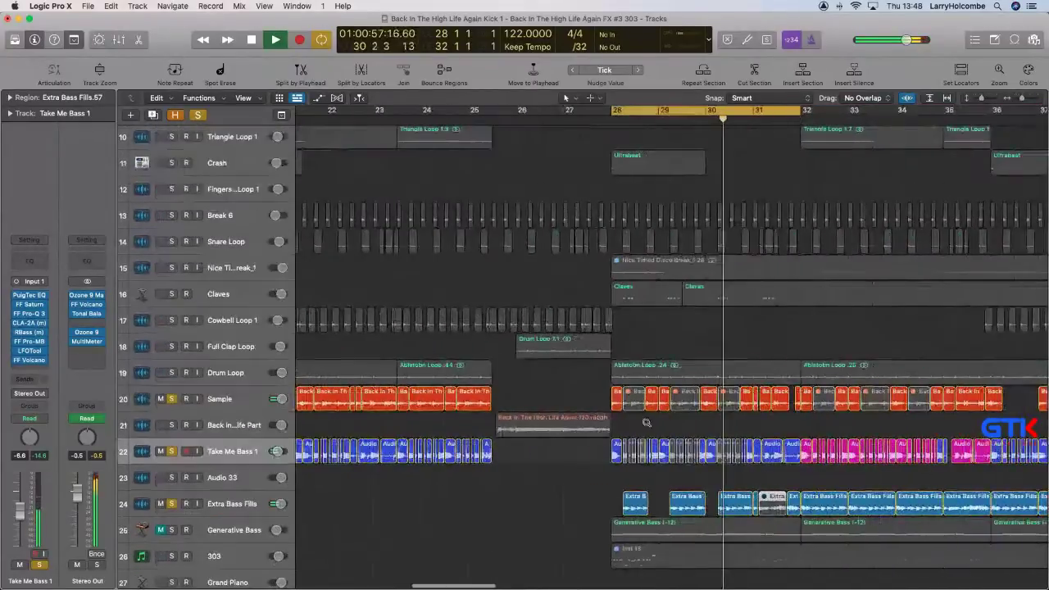
pyautogui.hscroll(1, 541, 232)
pyautogui.hscroll(-1, 525, 246)
pyautogui.hscroll(2, 491, 270)
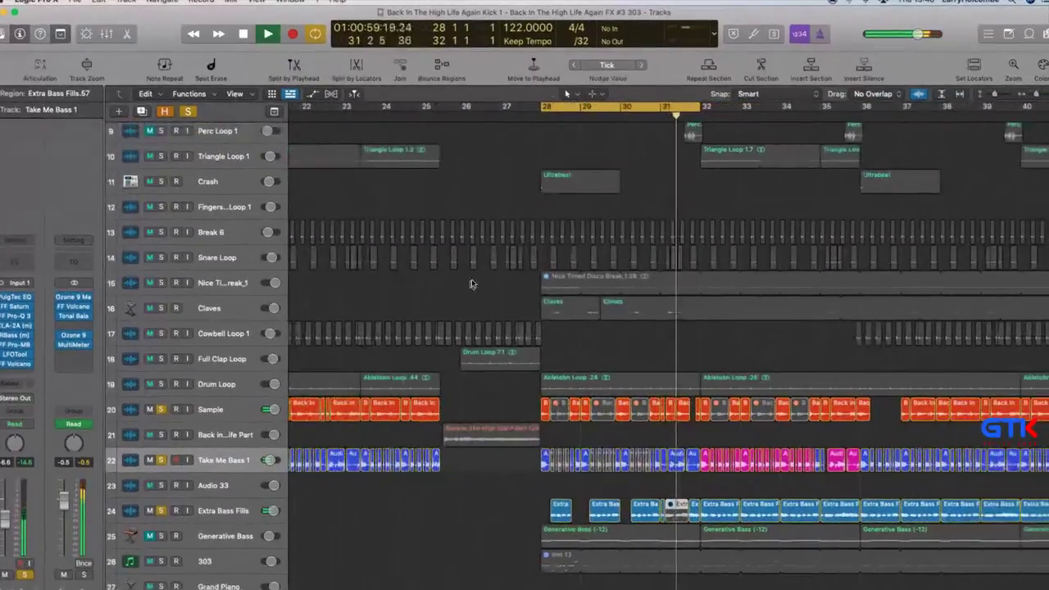
# Clear the solo from all soloed tracks and restart playback to hear the bass edits with the full arrangement.
pyautogui.scroll(-3, 401, 316)
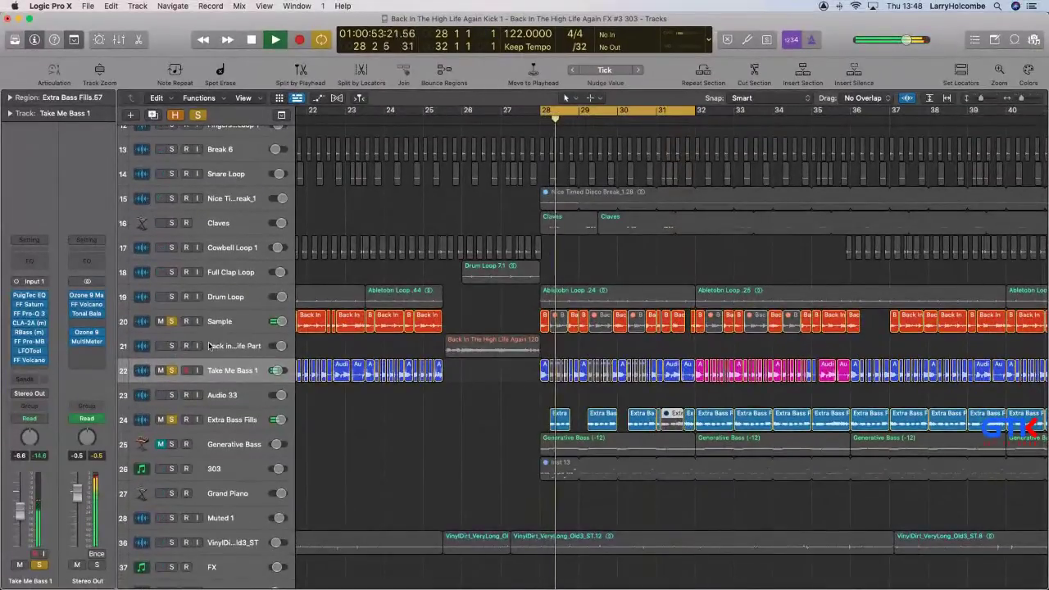
pyautogui.click(172, 321)
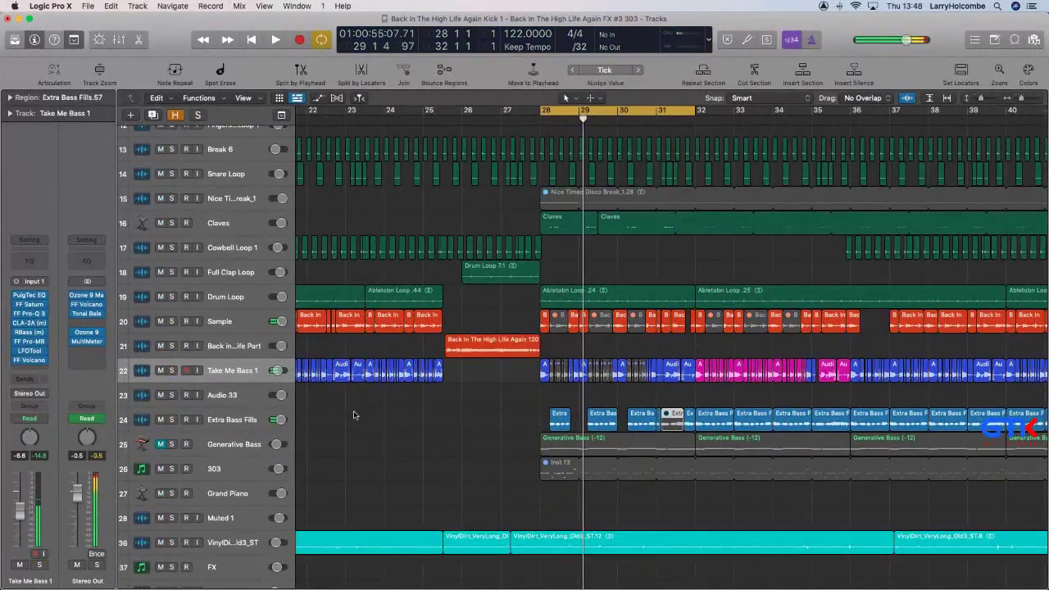
pyautogui.scroll(-5, 353, 414)
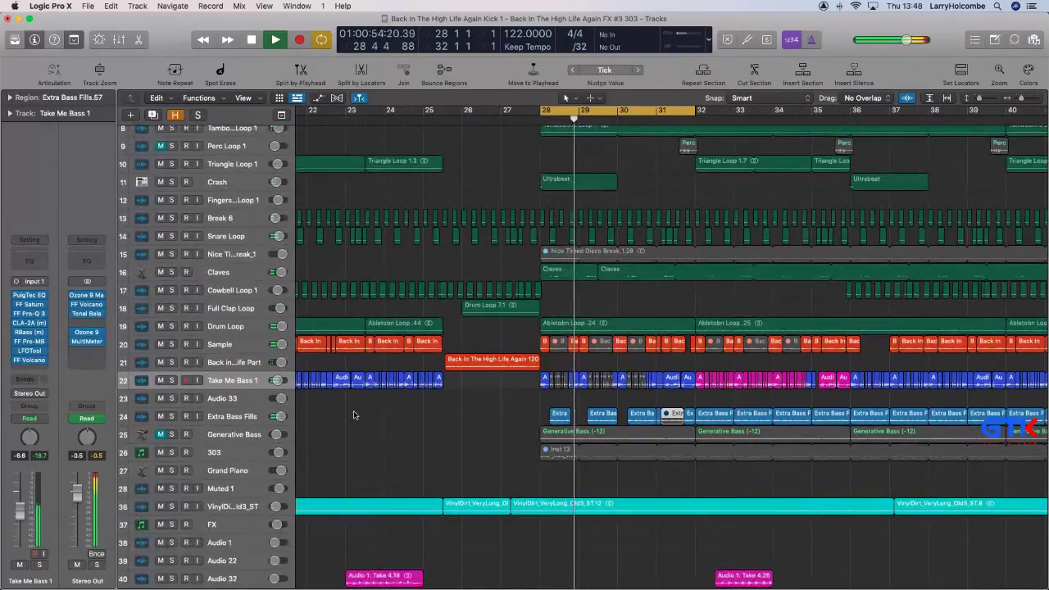
# Unmute the 909 hat track and restart playback of the bar 28 to 32 cycle.
pyautogui.scroll(5, 344, 389)
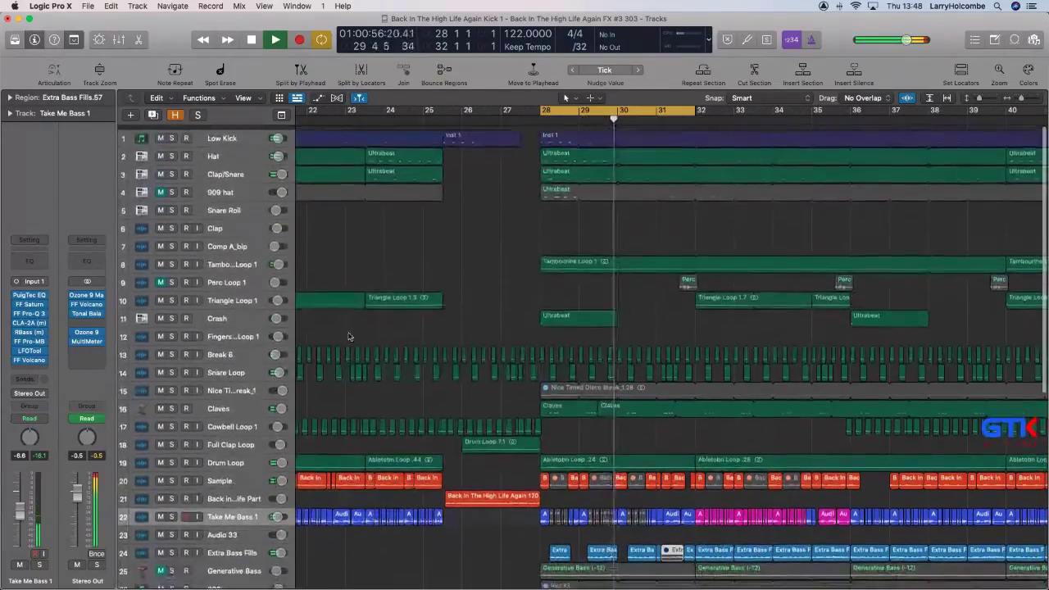
pyautogui.click(160, 189)
pyautogui.press('space')
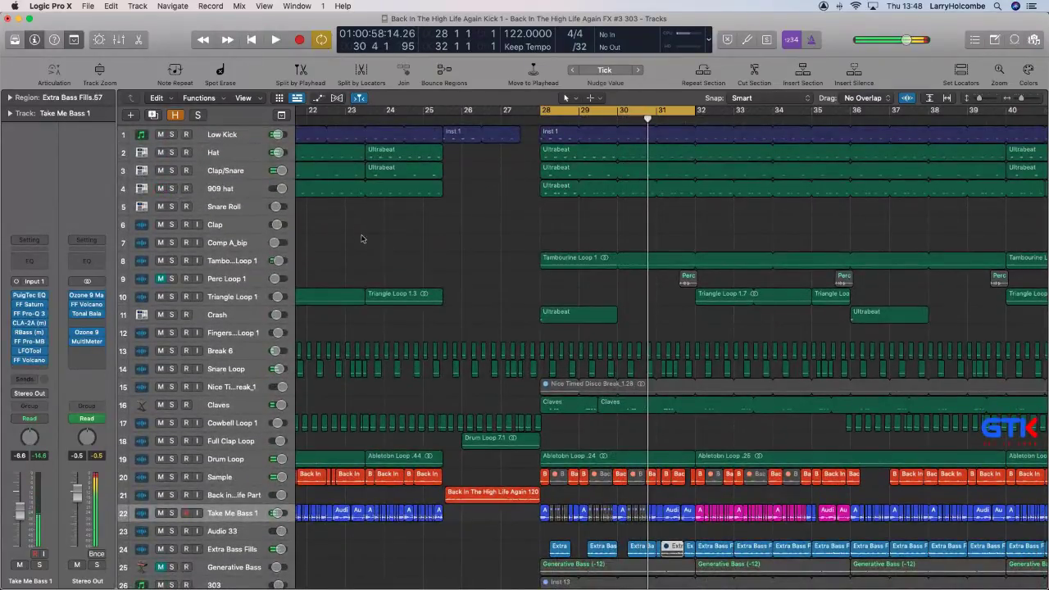
pyautogui.press('space')
# Check the bar 28 notes of the 909 hat region in the Piano Roll and lower the 909 hat track's volume to -1.4 dB.
pyautogui.moveTo(473, 334); pyautogui.dragTo(692, 537)
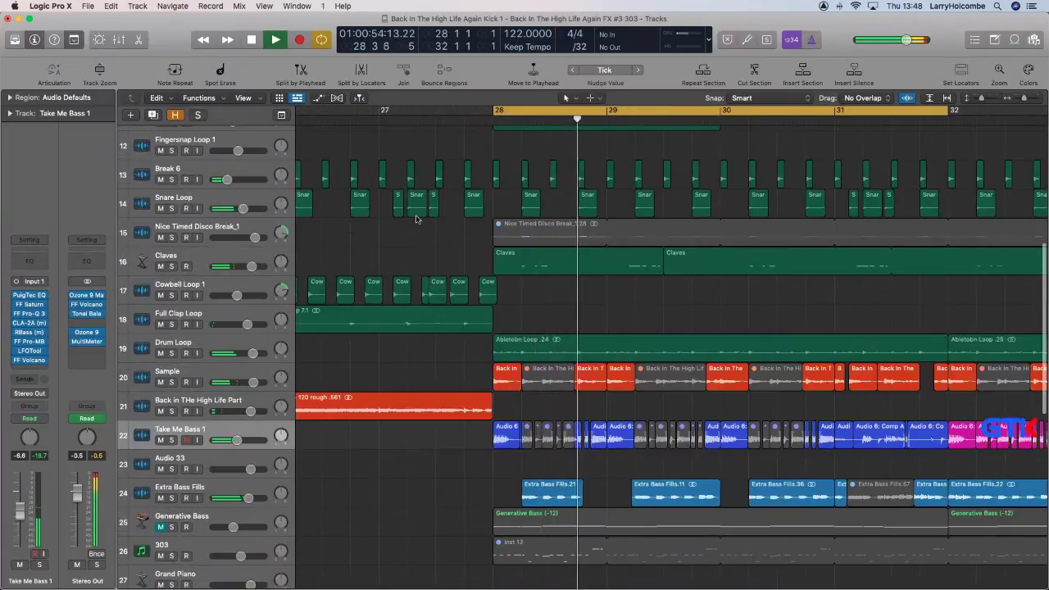
pyautogui.scroll(10, 451, 237)
pyautogui.click(538, 239)
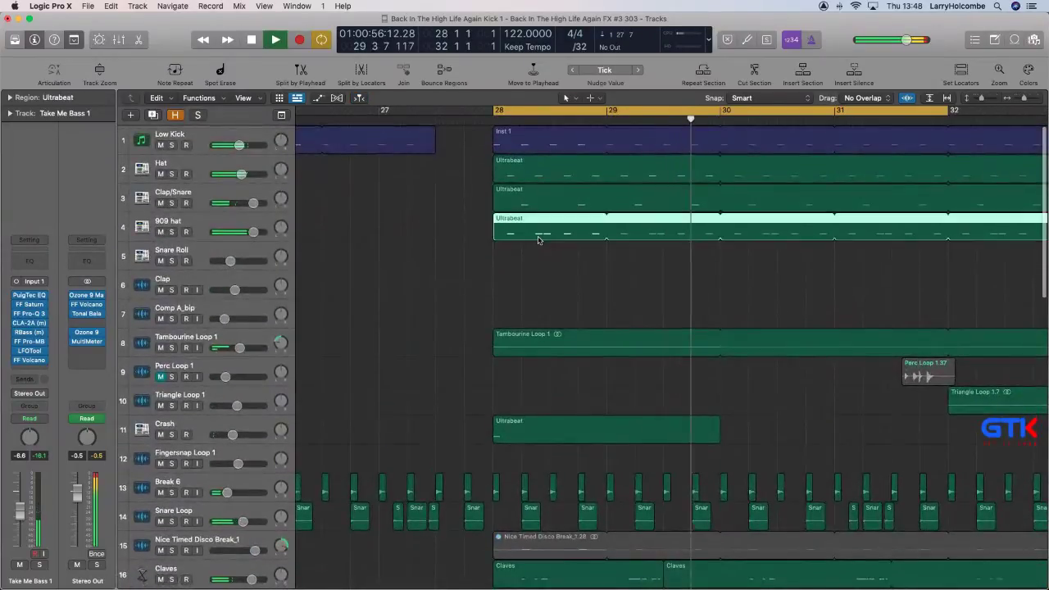
pyautogui.doubleClick(539, 239)
pyautogui.click(416, 481)
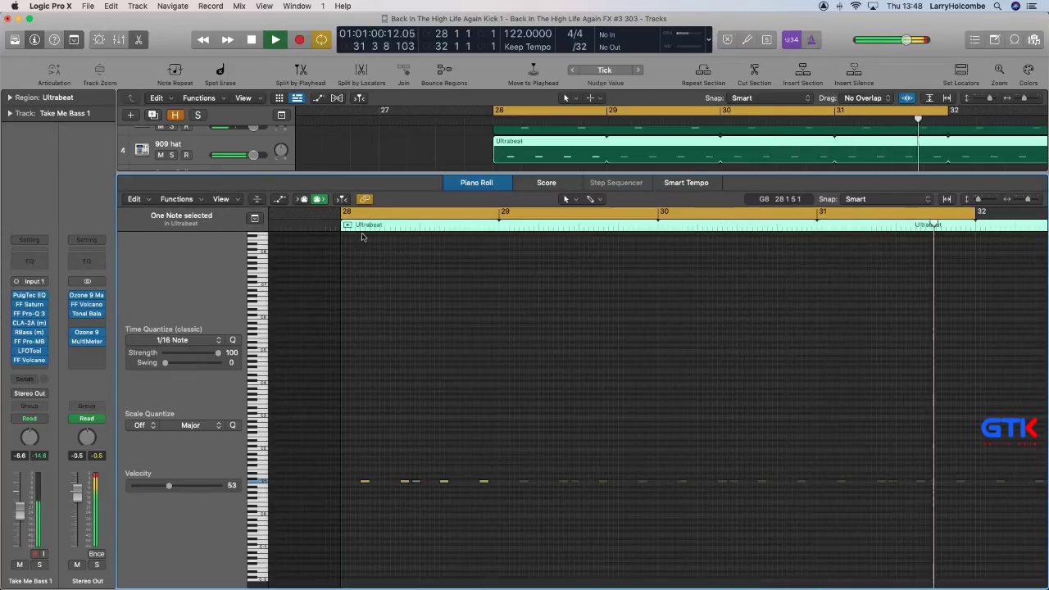
pyautogui.press('e')
pyautogui.scroll(3, 344, 231)
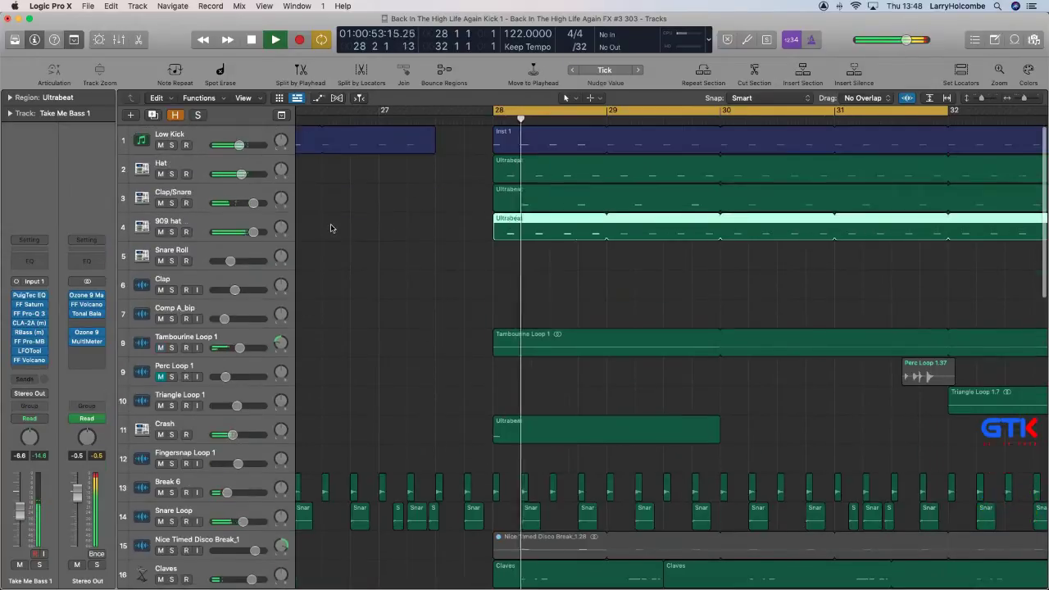
pyautogui.click(205, 222)
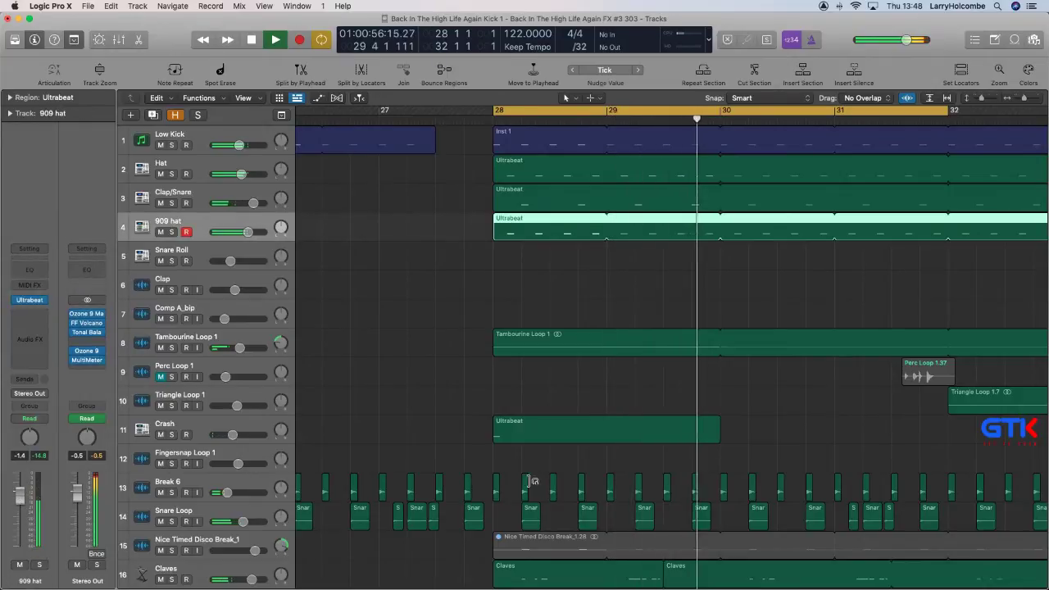
# Try to start the unmuted Sample region at the end of bar 28 two divisions earlier and play it back.
pyautogui.scroll(-15, 472, 484)
pyautogui.press('space')
pyautogui.press('space')
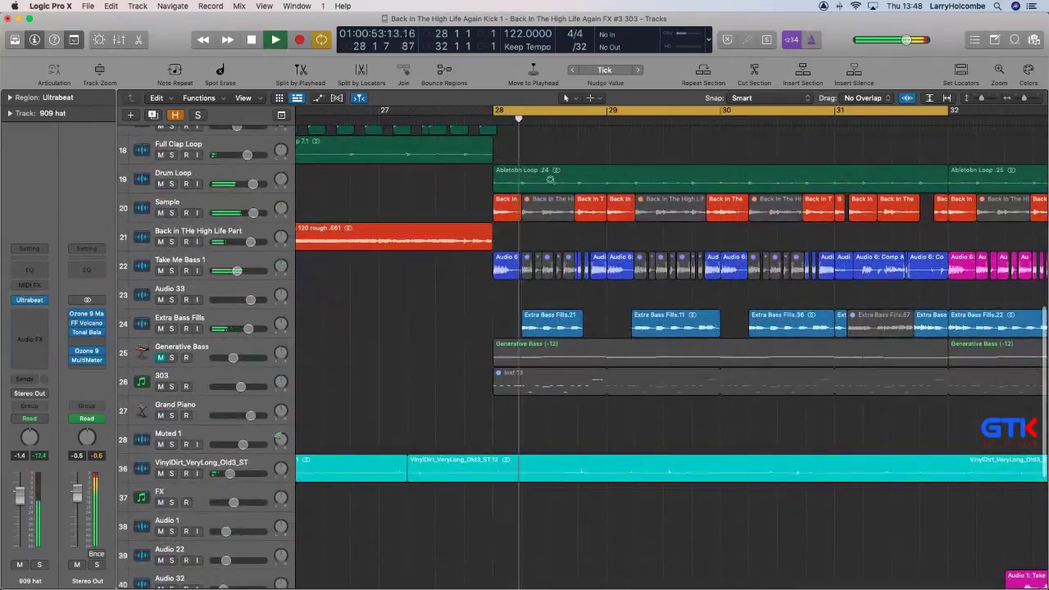
pyautogui.moveTo(550, 192); pyautogui.dragTo(595, 222)
pyautogui.hscroll(2, 702, 286)
pyautogui.keyDown('ctrl'); pyautogui.keyDown('alt'); pyautogui.click(703, 286); pyautogui.keyUp('alt'); pyautogui.keyUp('ctrl')
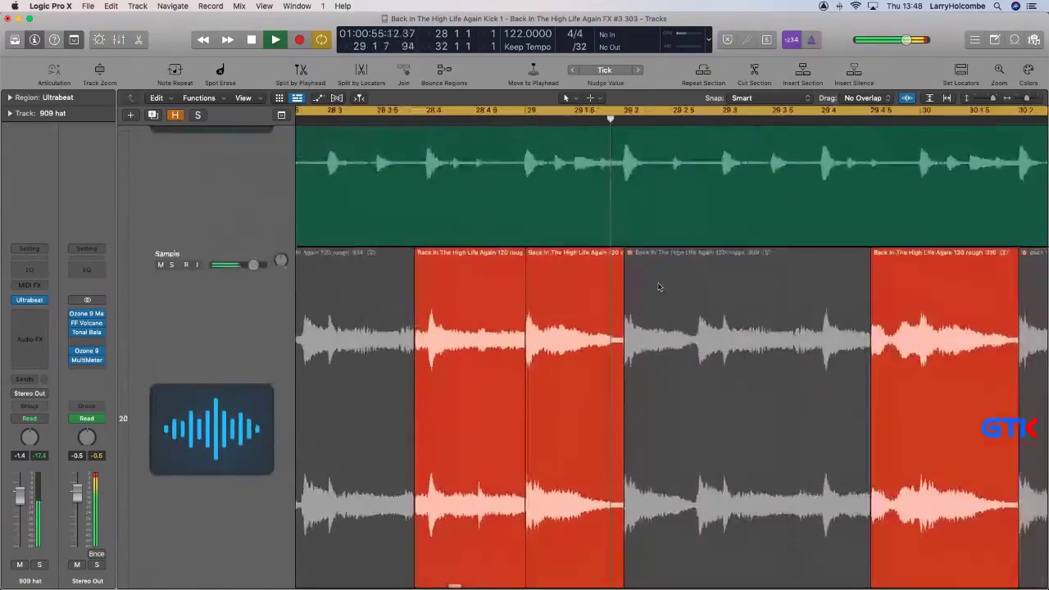
pyautogui.moveTo(526, 266); pyautogui.dragTo(503, 266)
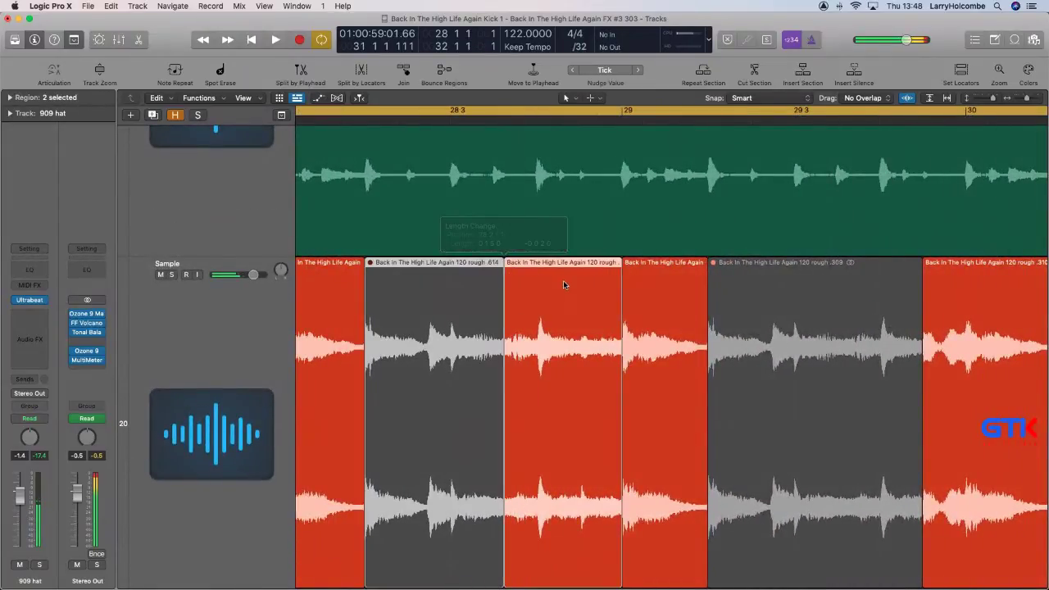
pyautogui.keyDown('ctrl'); pyautogui.keyDown('alt'); pyautogui.click(563, 282); pyautogui.keyUp('alt'); pyautogui.keyUp('ctrl')
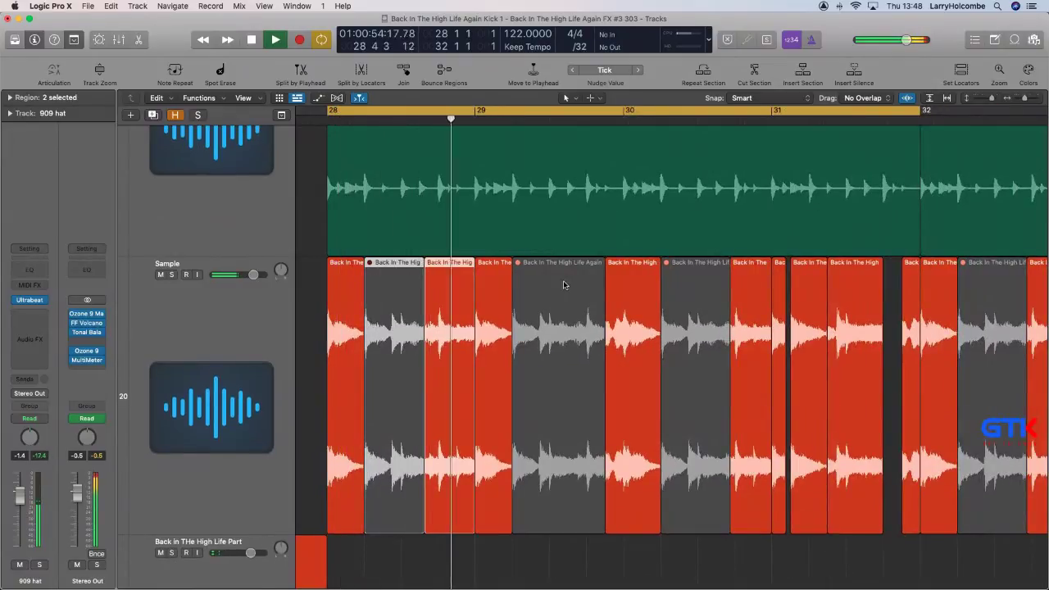
pyautogui.press('super+z')
pyautogui.press('space')
# Move the boundary between the muted and unmuted Sample regions in bar 28 one division earlier and play it back.
pyautogui.moveTo(402, 287); pyautogui.dragTo(508, 338)
pyautogui.scroll(2, 527, 166)
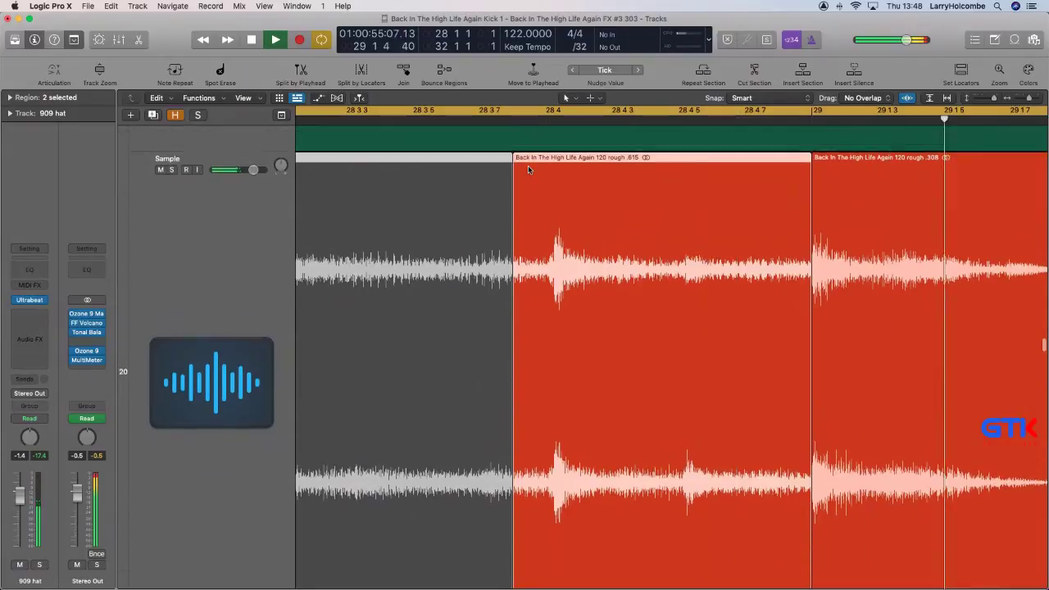
pyautogui.moveTo(513, 179); pyautogui.dragTo(480, 180)
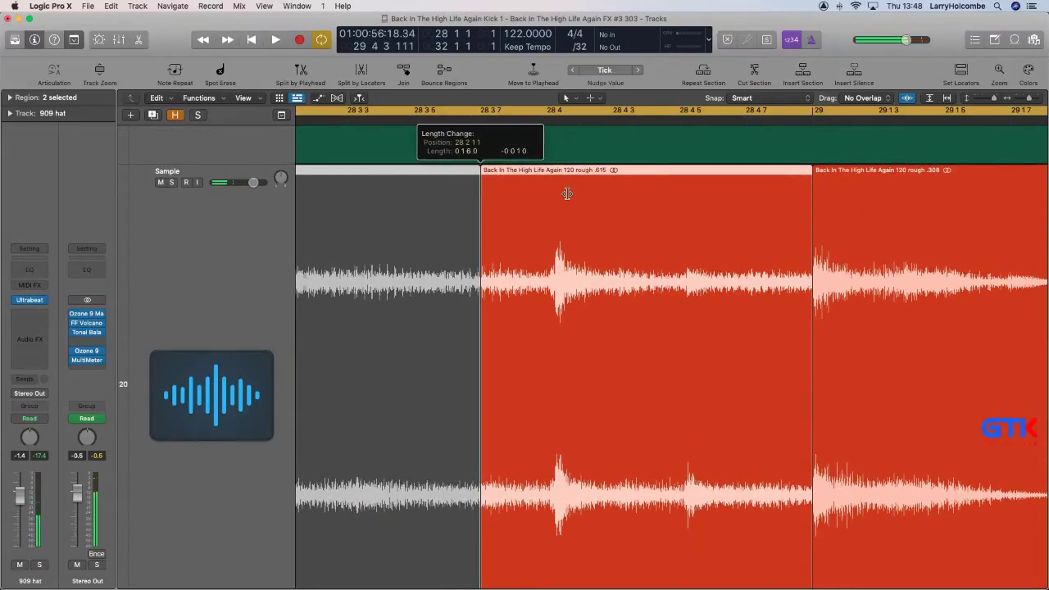
pyautogui.press('super+Up')
pyautogui.press('super+Left')
pyautogui.press('space')
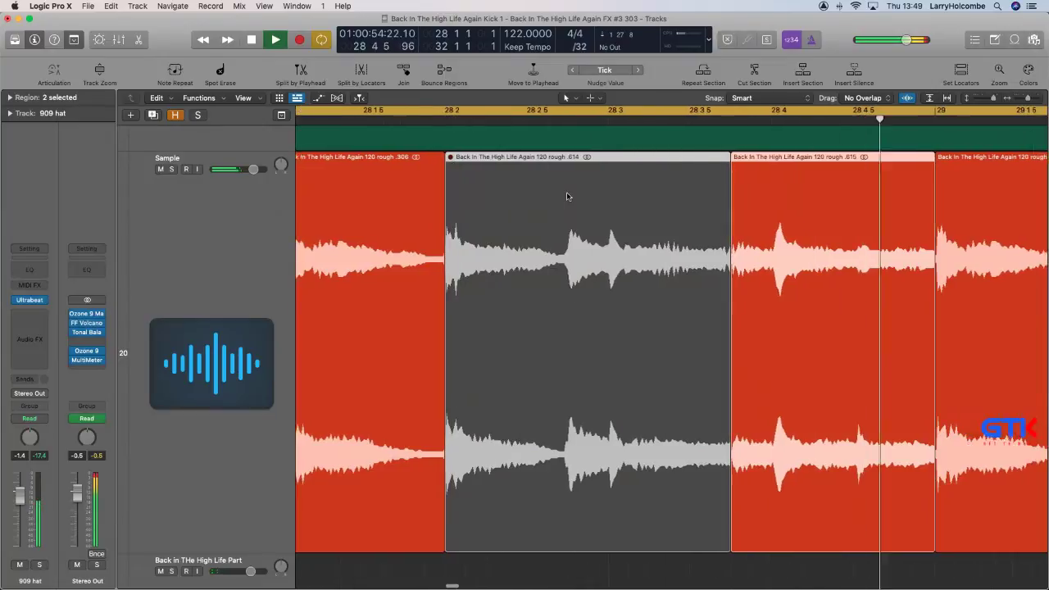
# Copy the adjusted muted and unmuted Sample regions from bar 28 to the same place in bar 30, including their automation data.
pyautogui.scroll(-6, 567, 195)
pyautogui.keyDown('ctrl'); pyautogui.keyDown('alt'); pyautogui.click(567, 194); pyautogui.keyUp('alt'); pyautogui.keyUp('ctrl')
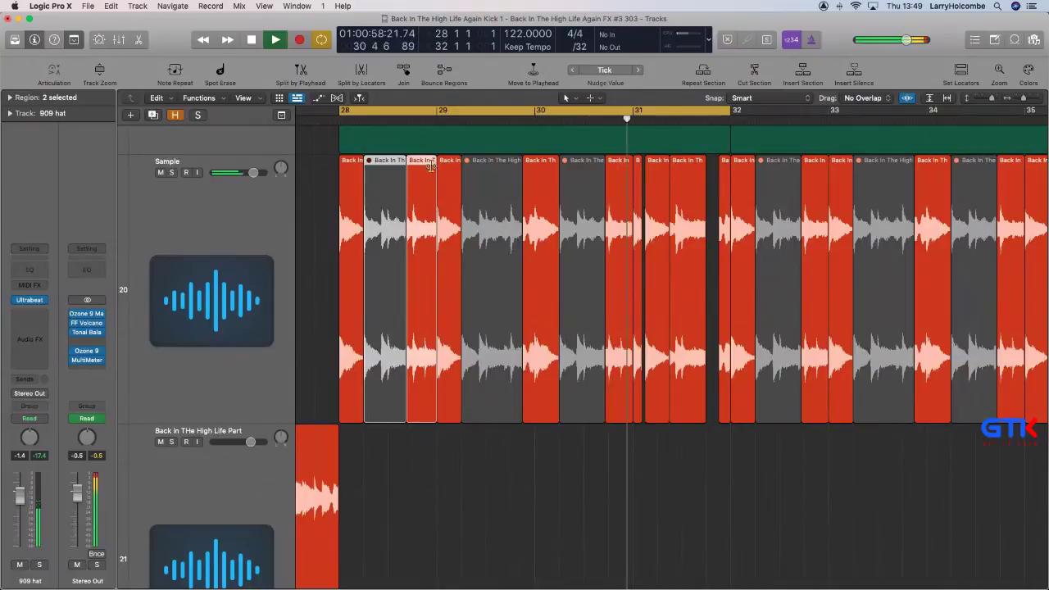
pyautogui.moveTo(413, 169); pyautogui.dragTo(608, 209)
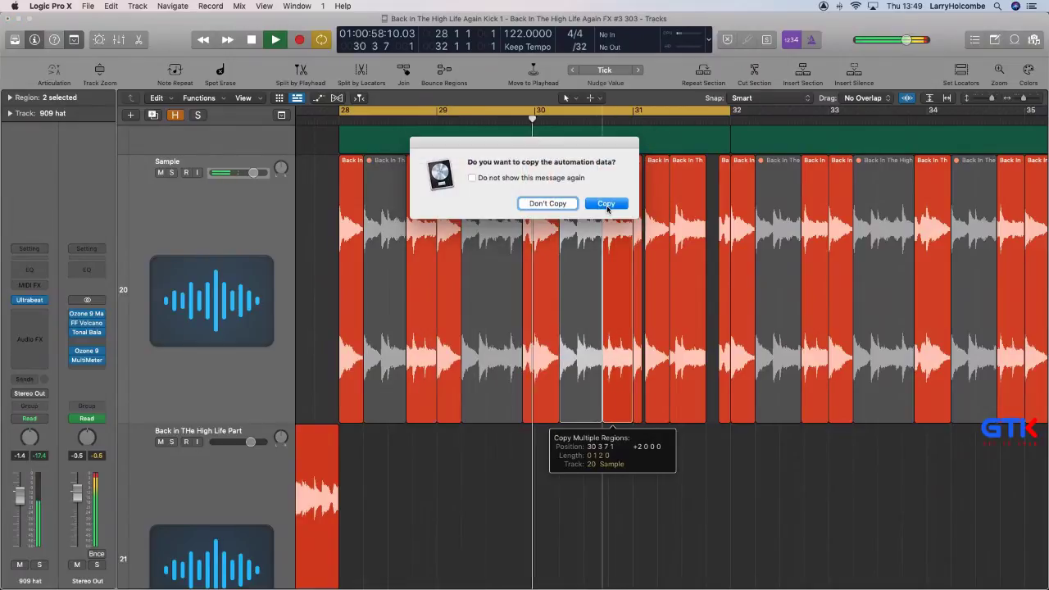
pyautogui.click(607, 204)
# Turn off the bar 28 to 32 cycle and play the arrangement from before the break at bar 25.
pyautogui.press('super+Up')
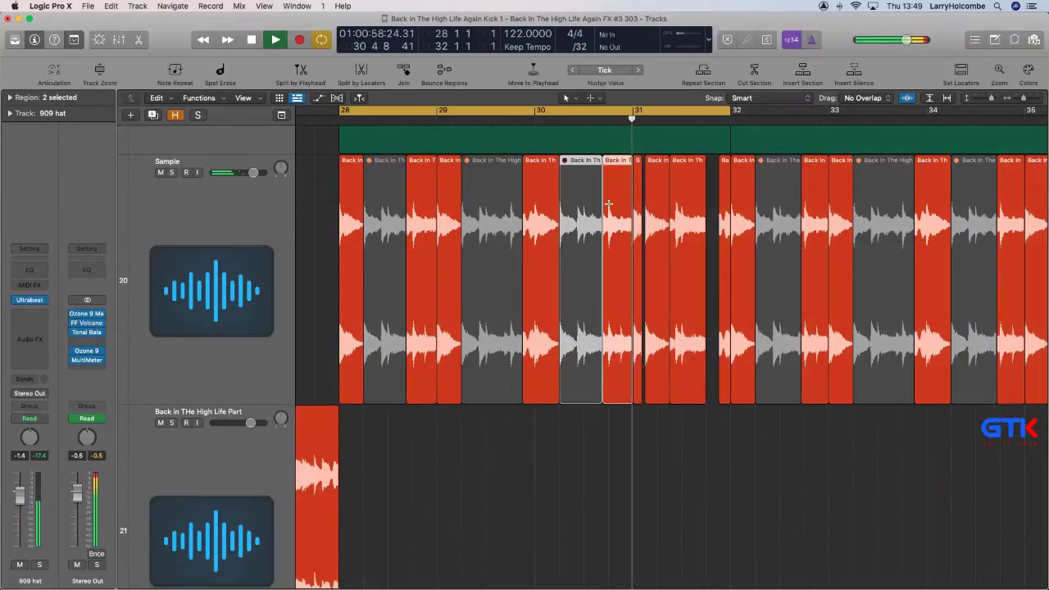
pyautogui.press('super+Up')
pyautogui.press('super+Up')
pyautogui.press('super+Up')
pyautogui.press('super+Up')
pyautogui.press('super+Up')
pyautogui.press('super+Up')
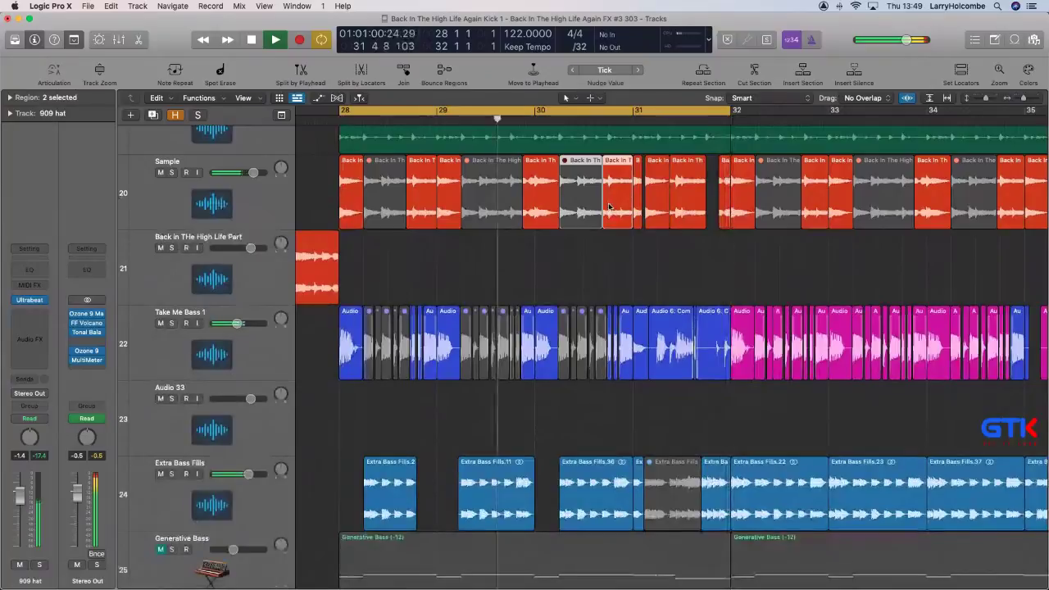
pyautogui.press('super+Left')
pyautogui.press('super+Left')
pyautogui.press('super+Left')
pyautogui.press('super+Left')
pyautogui.press('super+Left')
pyautogui.press('super+Left')
pyautogui.press('super+Left')
pyautogui.press('super+Up')
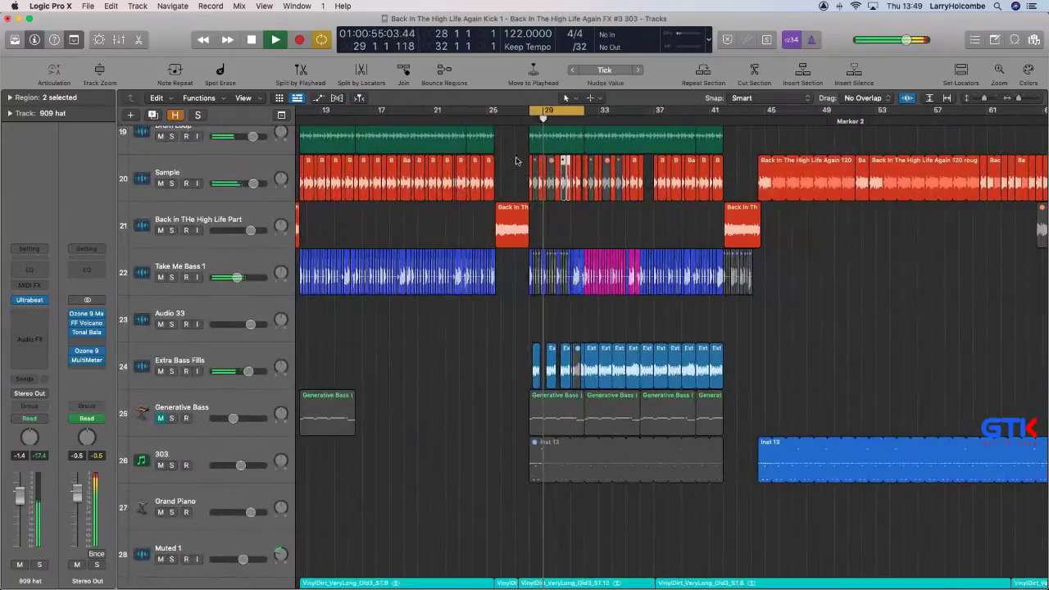
pyautogui.click(510, 158)
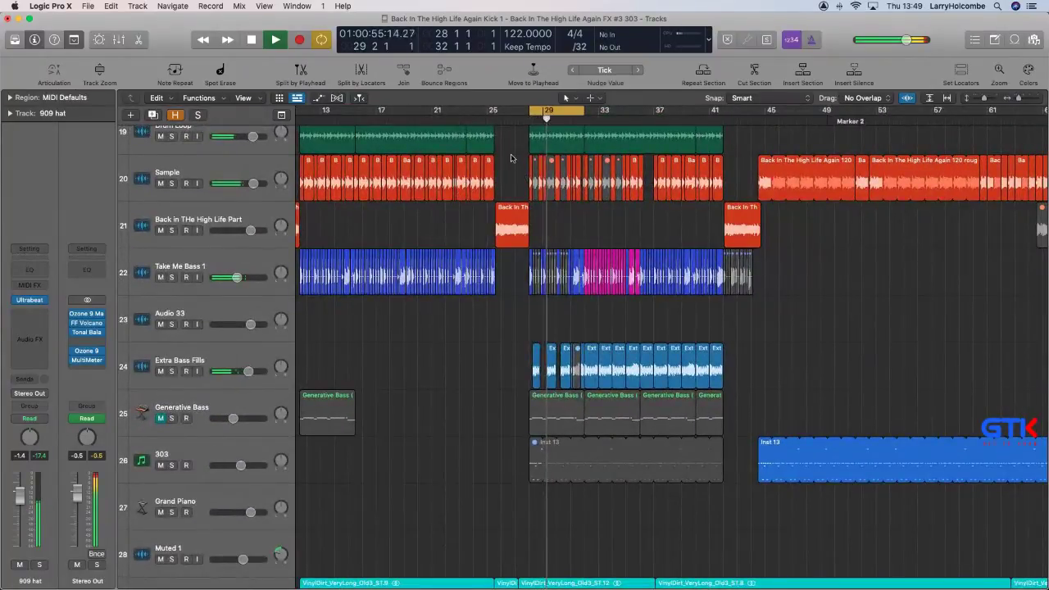
pyautogui.click(215, 358)
pyautogui.press('super+Left')
pyautogui.press('super+Left')
pyautogui.press('super+Left')
pyautogui.press('super+Up')
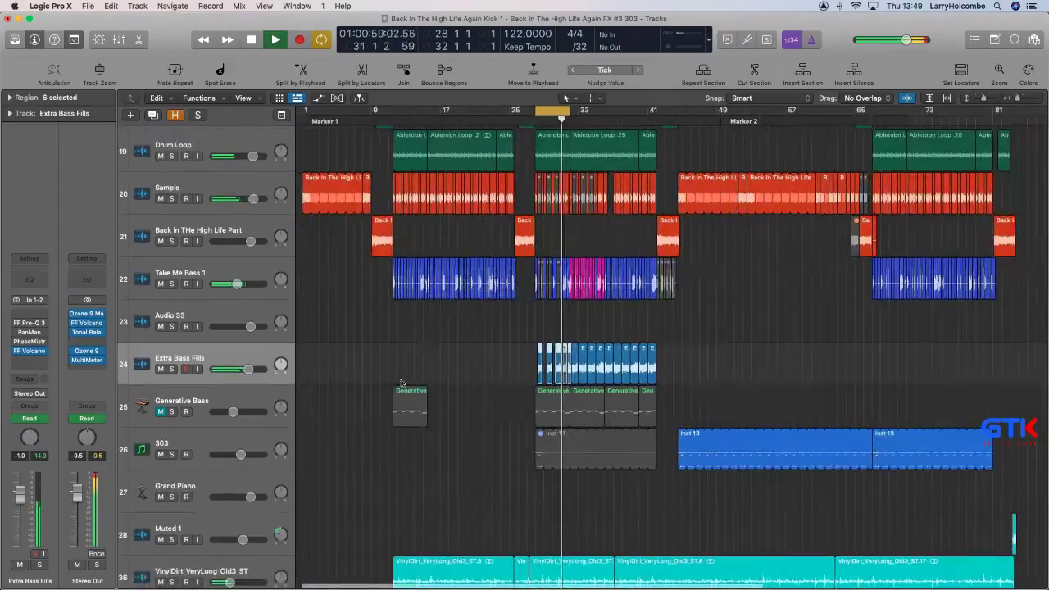
pyautogui.click(549, 111)
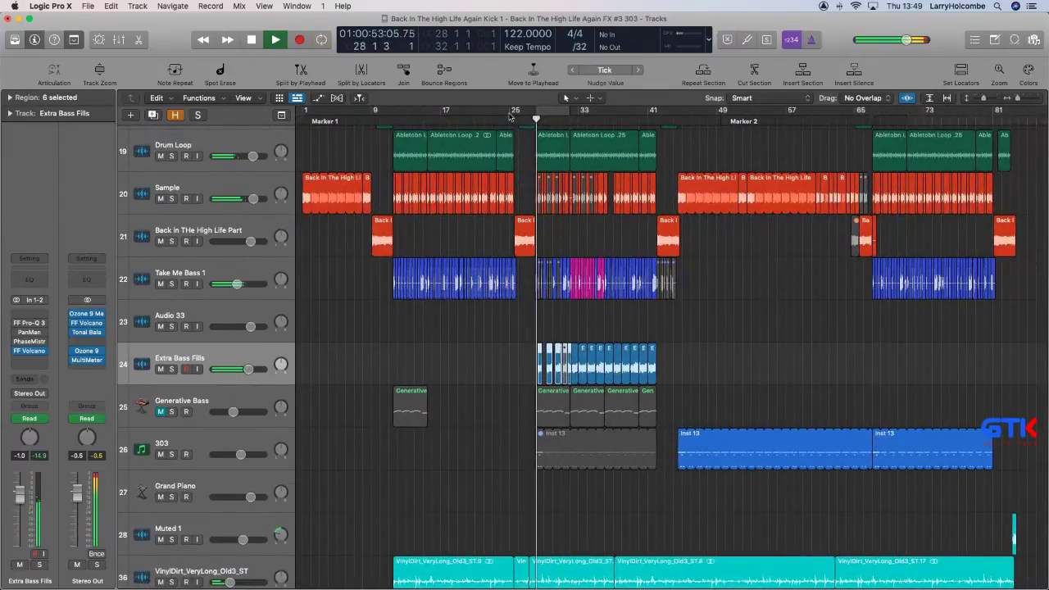
pyautogui.click(355, 152)
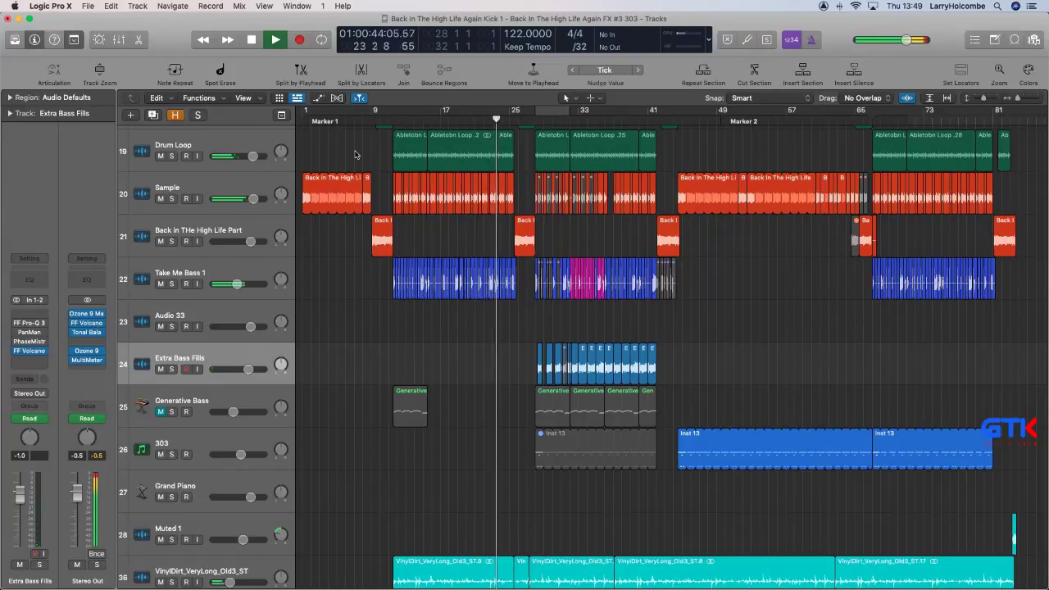
# Show track automation and display the MetaFlanger Mix parameter on the Sample track.
pyautogui.click(237, 183)
pyautogui.press('a')
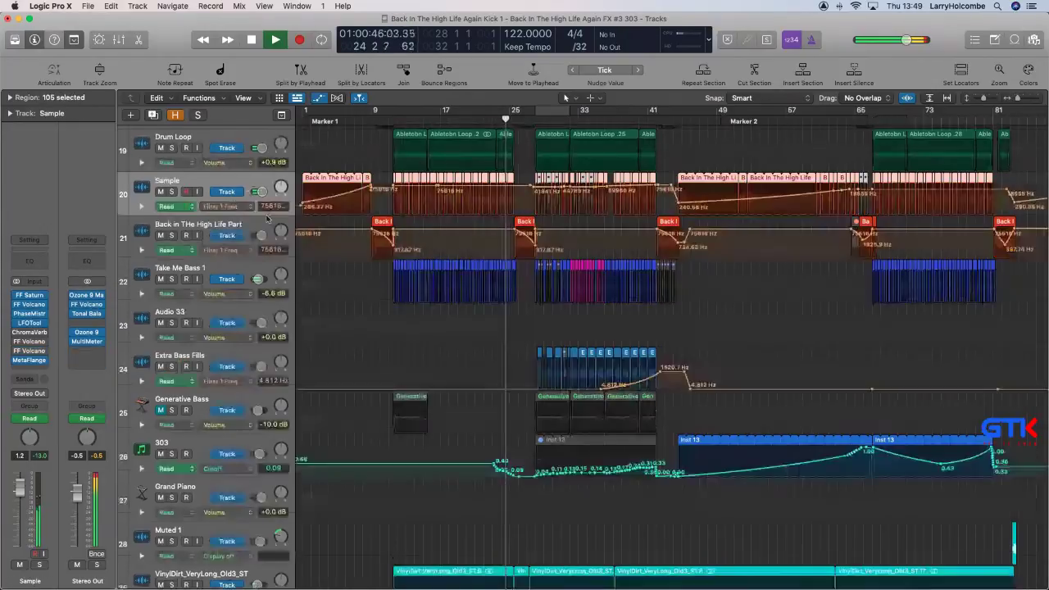
pyautogui.click(240, 209)
pyautogui.moveTo(255, 188)
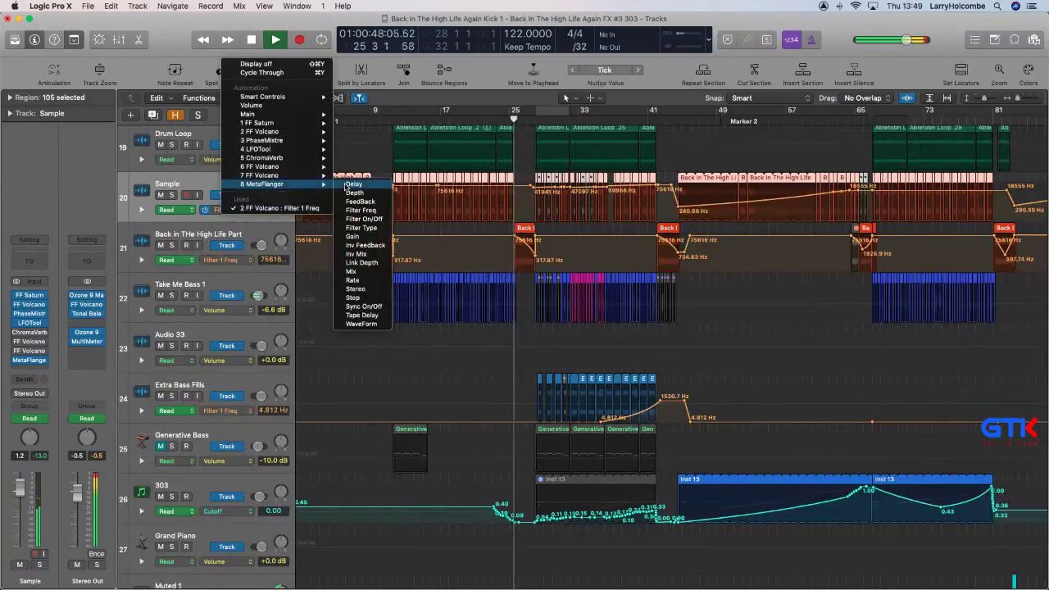
pyautogui.click(352, 272)
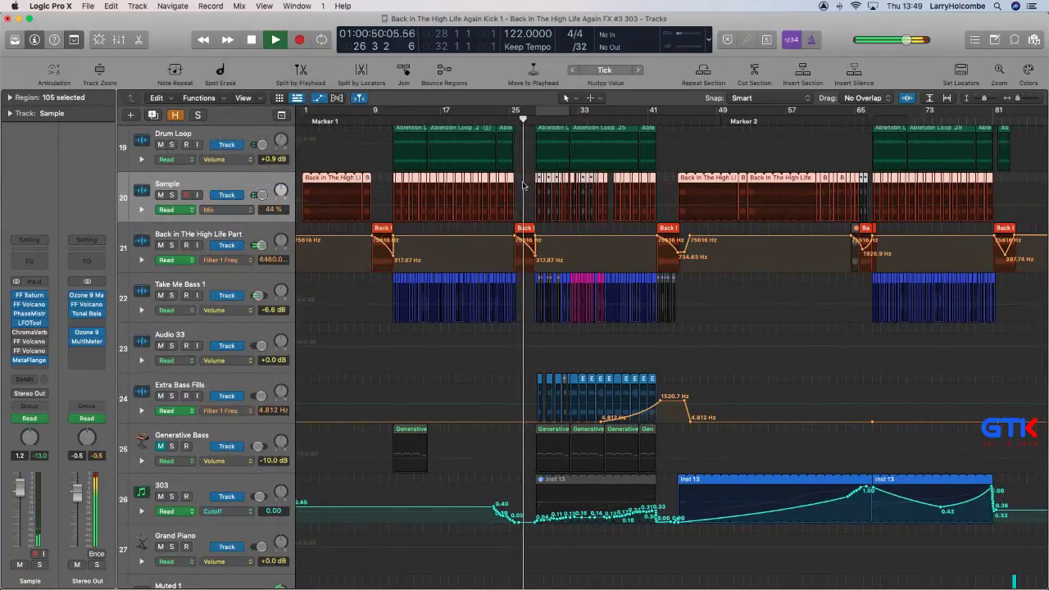
# Lower the MetaFlanger Mix automation on the Sample track and hide the automation.
pyautogui.moveTo(529, 185); pyautogui.dragTo(236, 197)
pyautogui.click(428, 205)
pyautogui.moveTo(428, 205); pyautogui.dragTo(429, 265)
pyautogui.press('a')
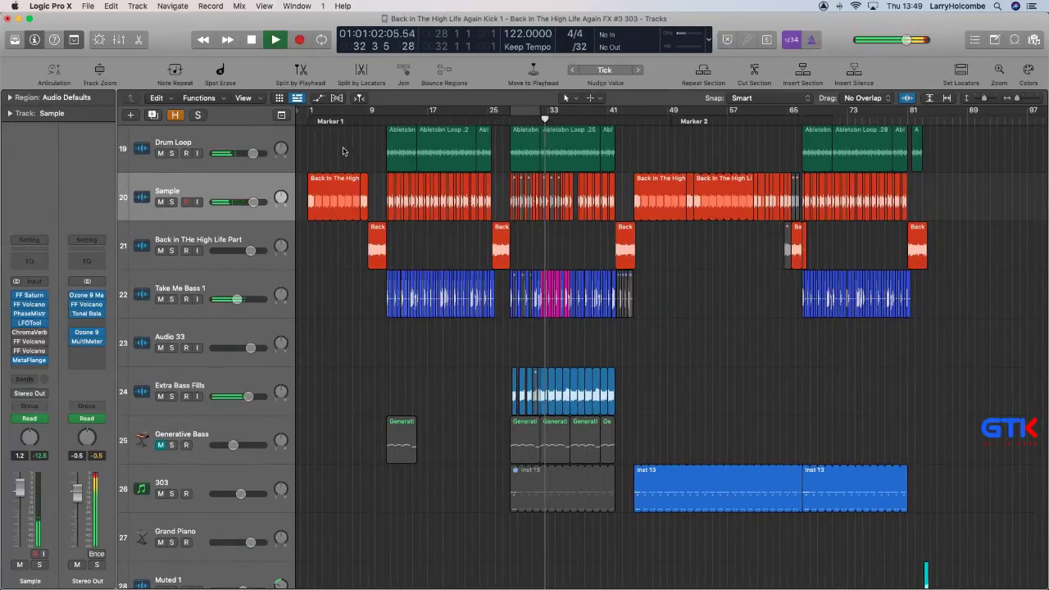
# Play through the chopped section to about bar 38, stop playback and save the project.
pyautogui.scroll(1, 343, 150)
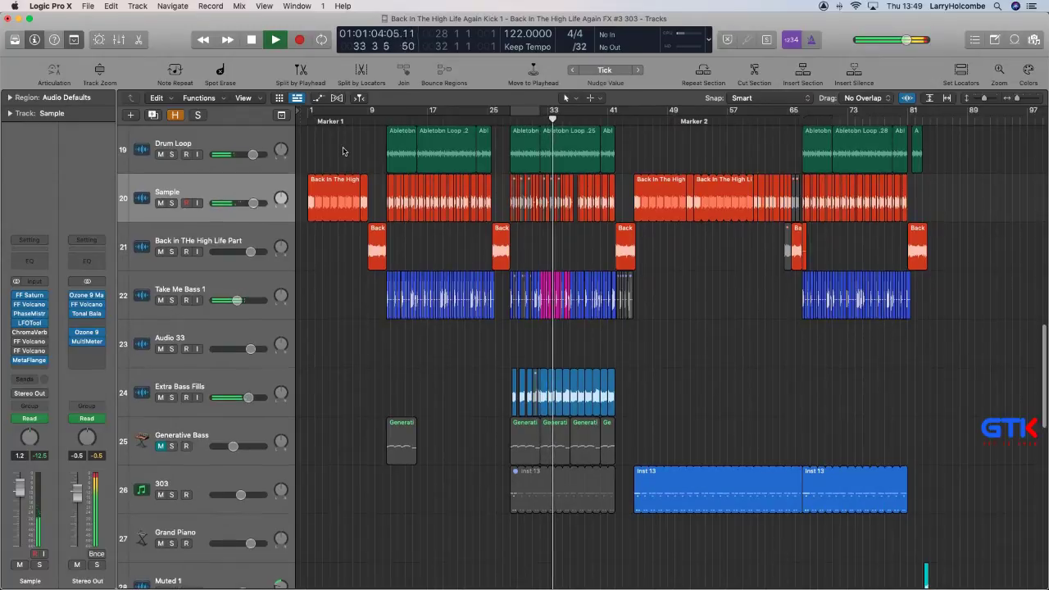
pyautogui.scroll(1, 344, 150)
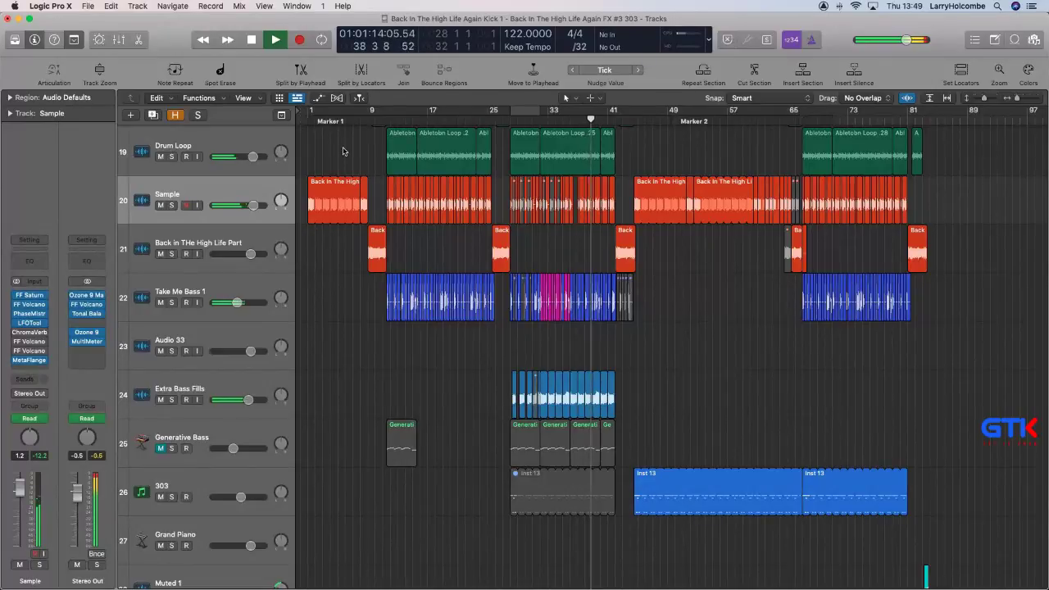
pyautogui.press('space')
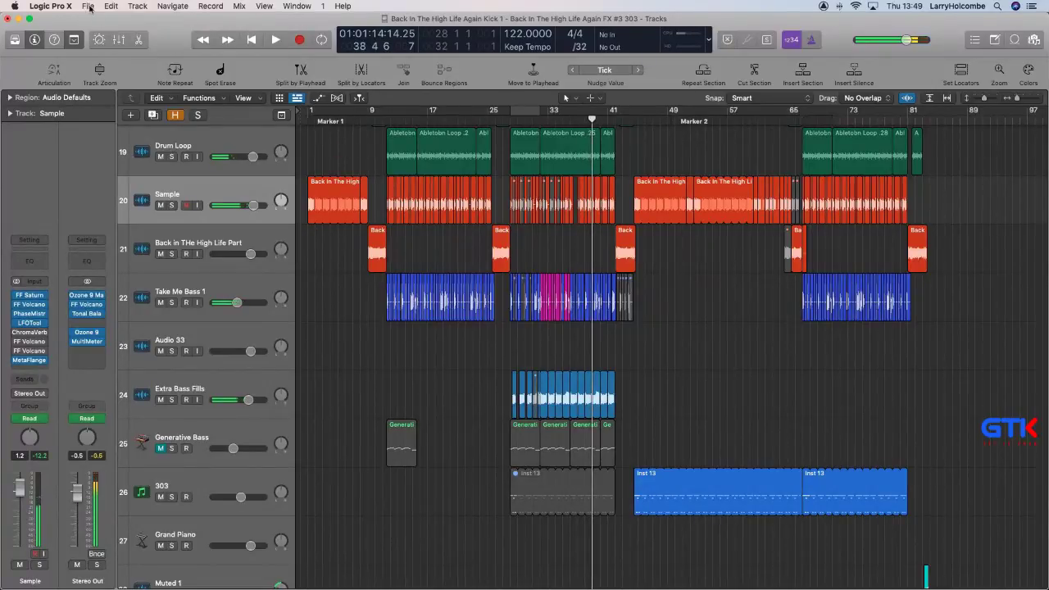
pyautogui.click(93, 11)
pyautogui.click(102, 88)
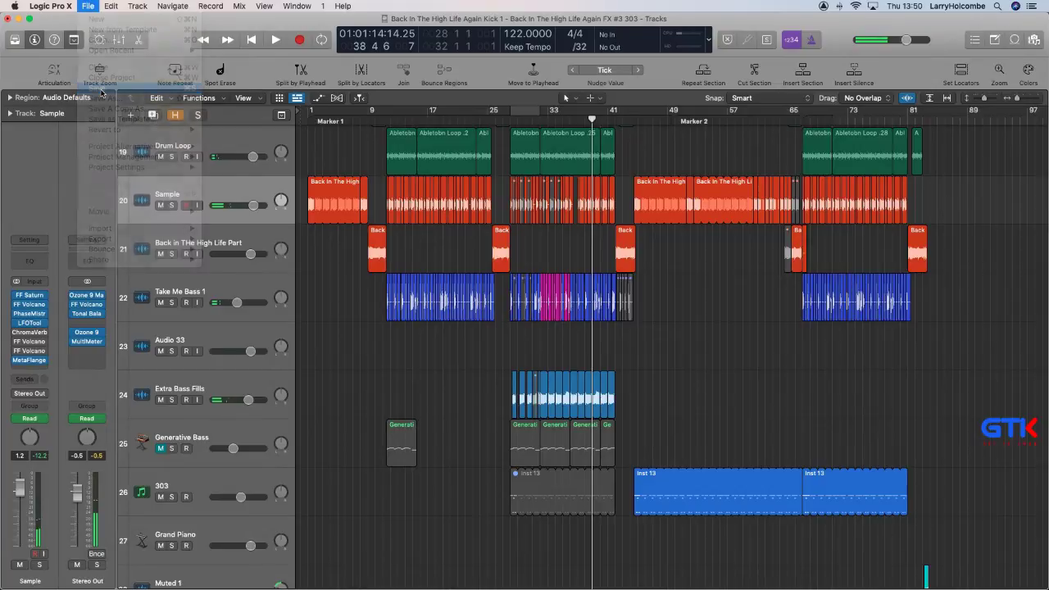
# Save the project as a new alternative named "Back In The High Life Again FX #4 303 + choppy section".
pyautogui.click(87, 7)
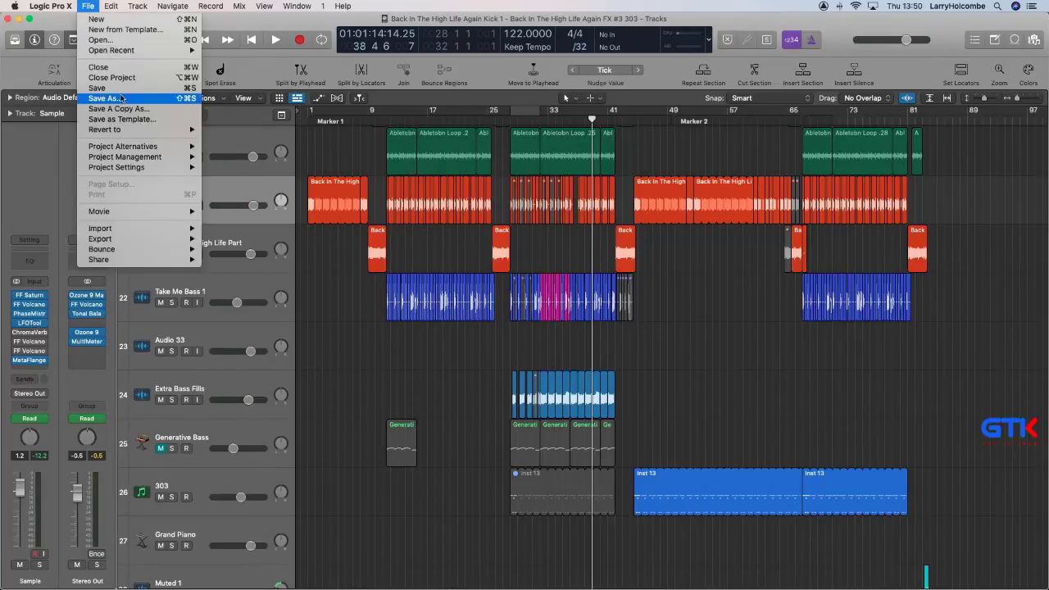
pyautogui.moveTo(136, 146)
pyautogui.click(246, 148)
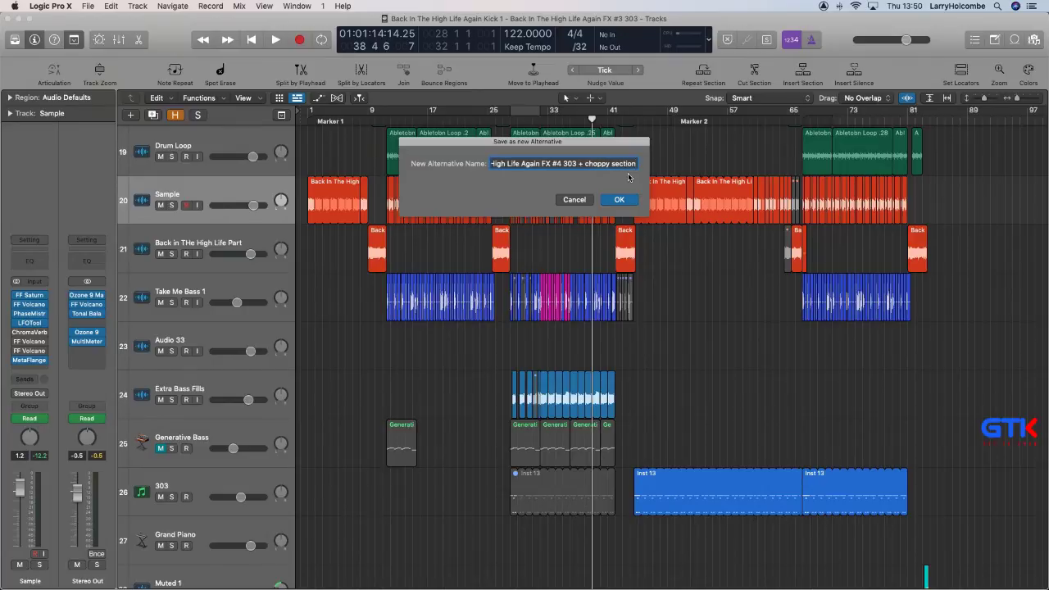
pyautogui.press('Return')
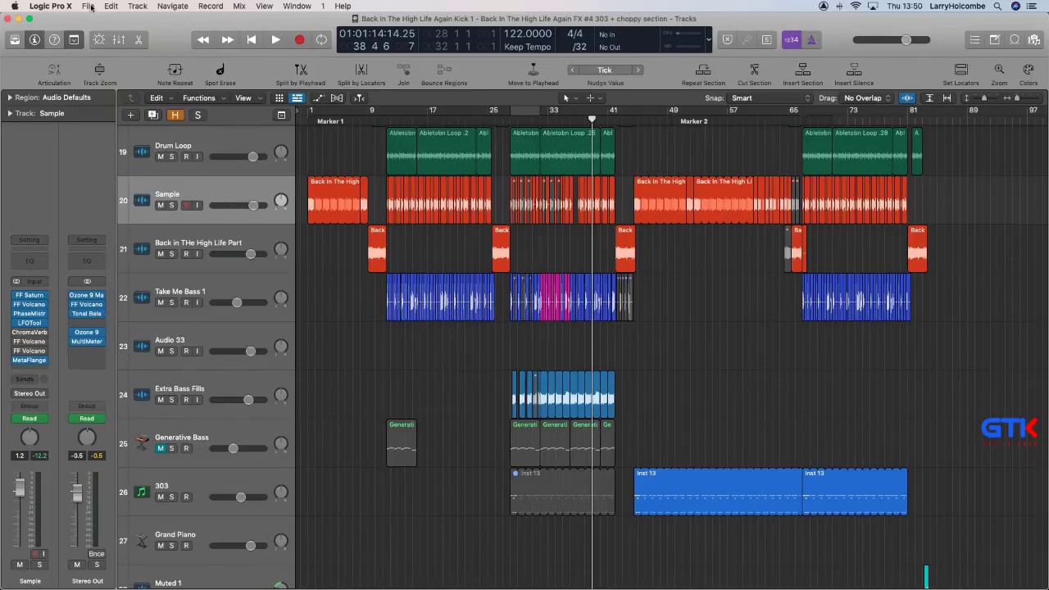
# Save the project as a new alternative named "Back In The High Life Again FX #5 303 + no choppy section".
pyautogui.click(86, 7)
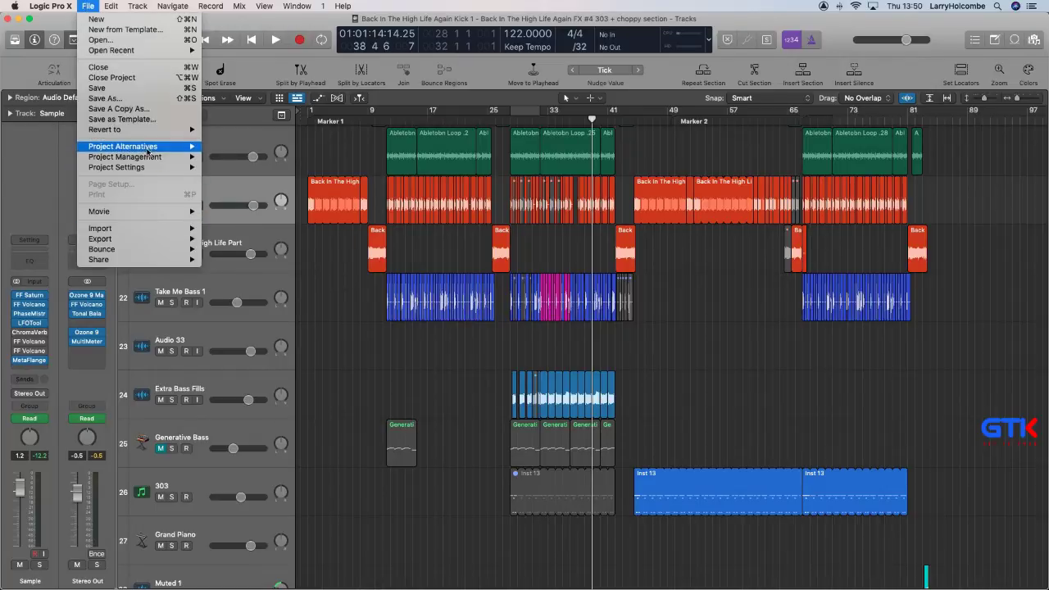
pyautogui.moveTo(148, 147)
pyautogui.click(230, 146)
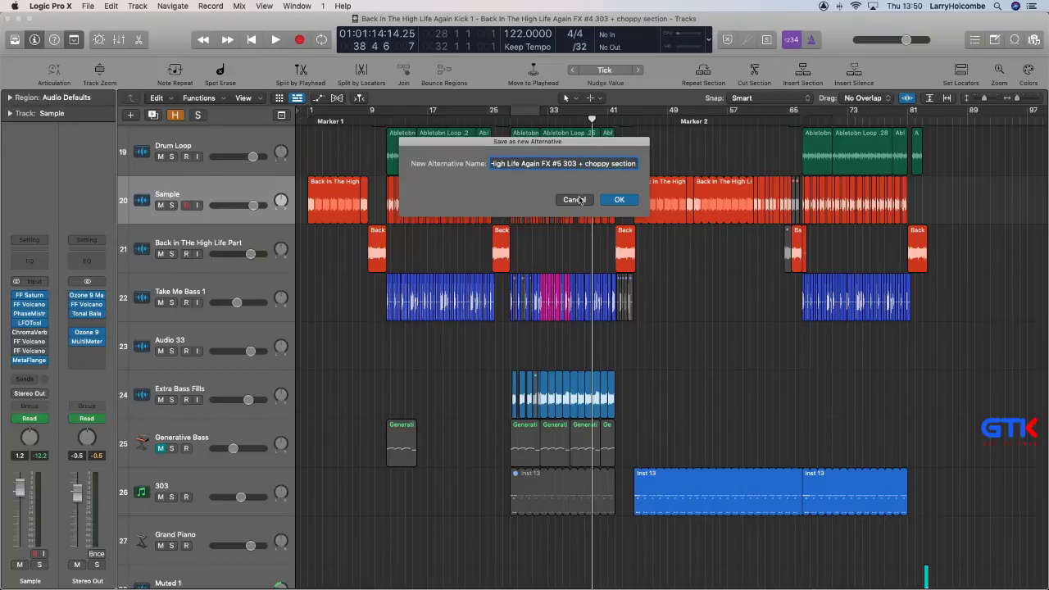
pyautogui.press('Return')
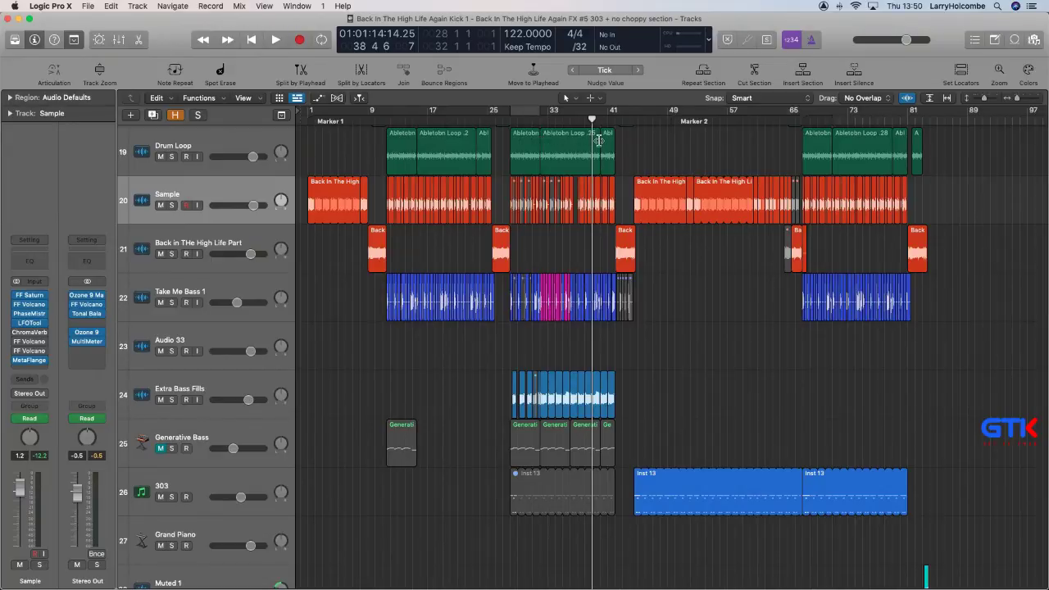
# Copy the unchopped Sample regions from about bars 11–25 over the choppy section starting at bar 28, without copying the automation.
pyautogui.click(485, 119)
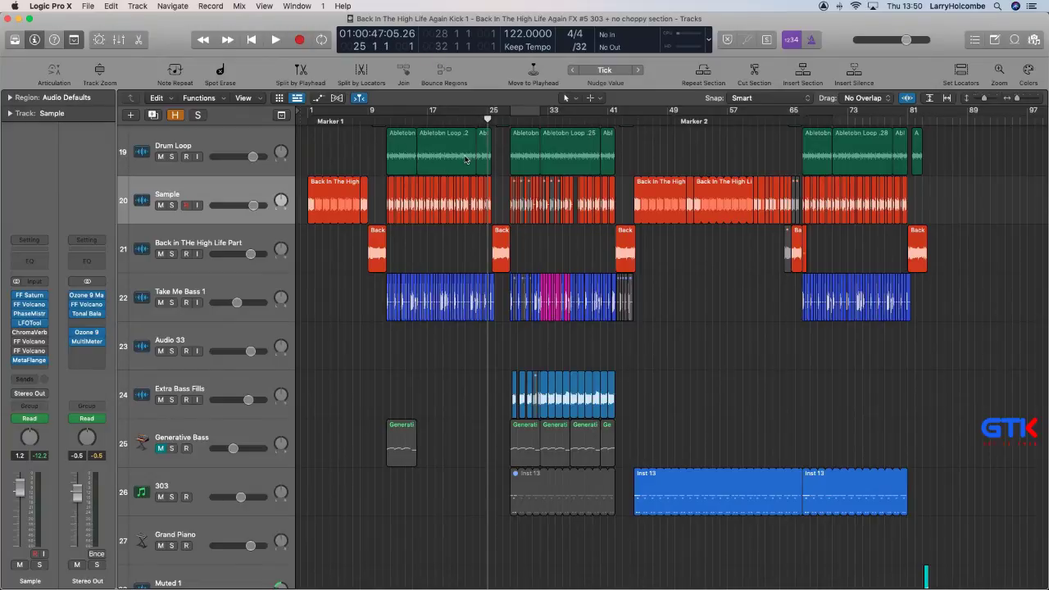
pyautogui.moveTo(462, 170); pyautogui.dragTo(473, 153)
pyautogui.keyDown('ctrl'); pyautogui.keyDown('alt'); pyautogui.click(474, 151); pyautogui.keyUp('alt'); pyautogui.keyUp('ctrl')
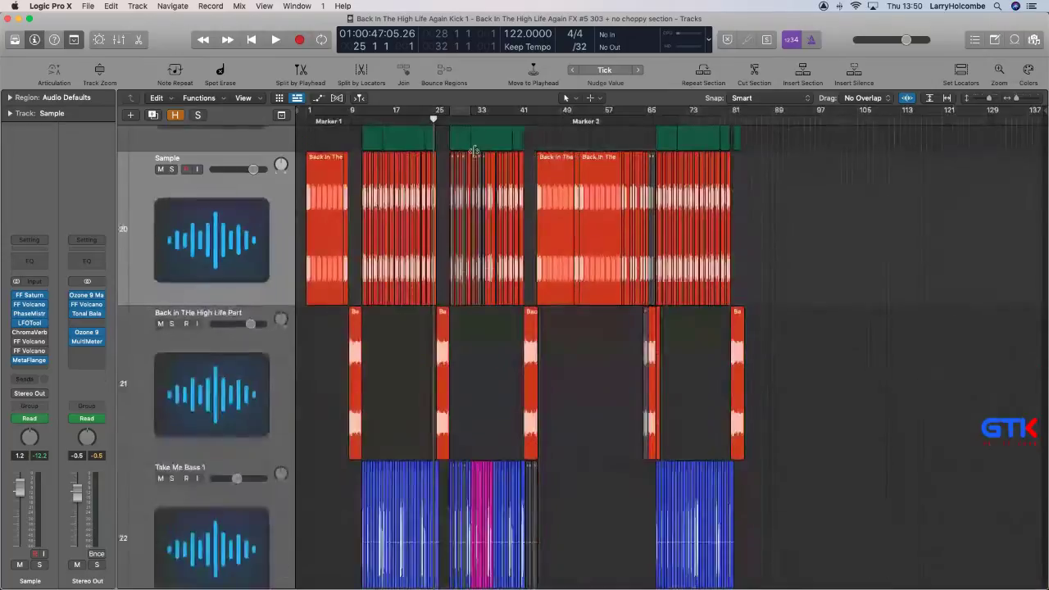
pyautogui.moveTo(326, 141); pyautogui.dragTo(701, 373)
pyautogui.moveTo(348, 158); pyautogui.dragTo(516, 174)
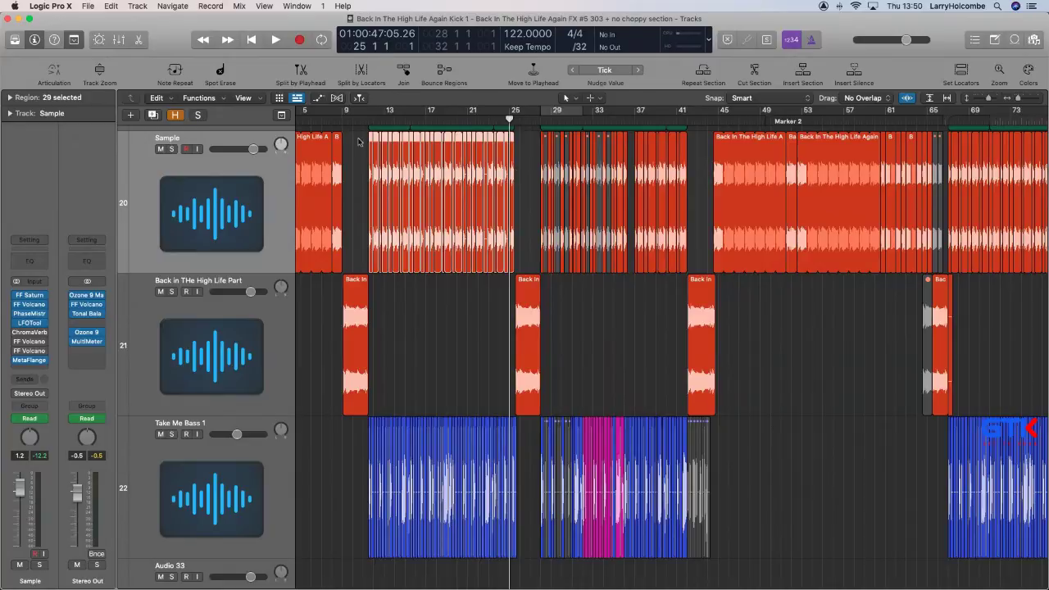
pyautogui.moveTo(370, 141); pyautogui.dragTo(542, 169)
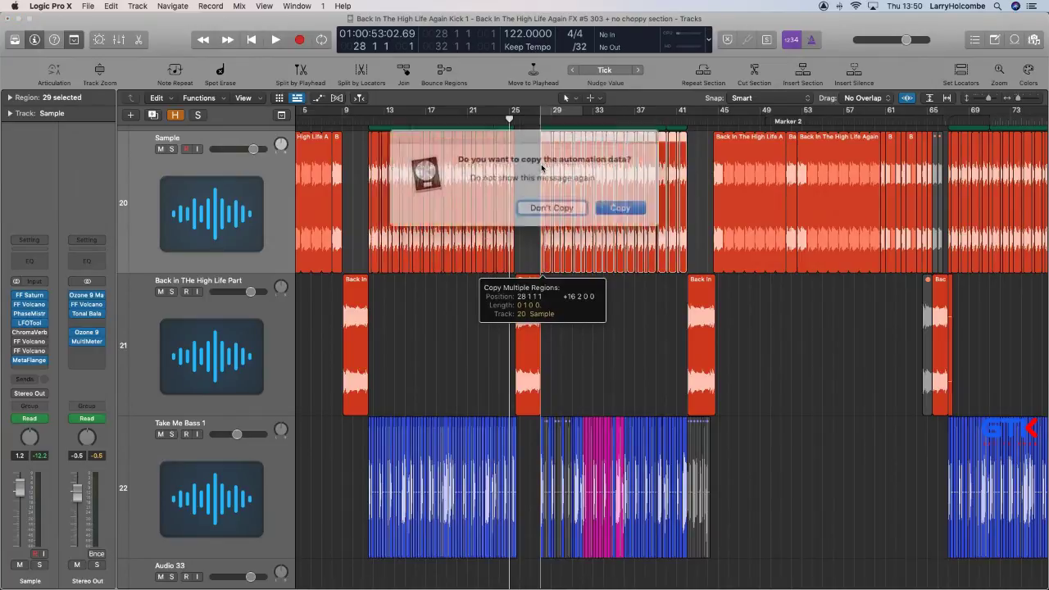
pyautogui.click(545, 204)
# Start playback from bar 27 and display the FF Volcano Filter 1 Freq automation on the Sample track.
pyautogui.click(531, 121)
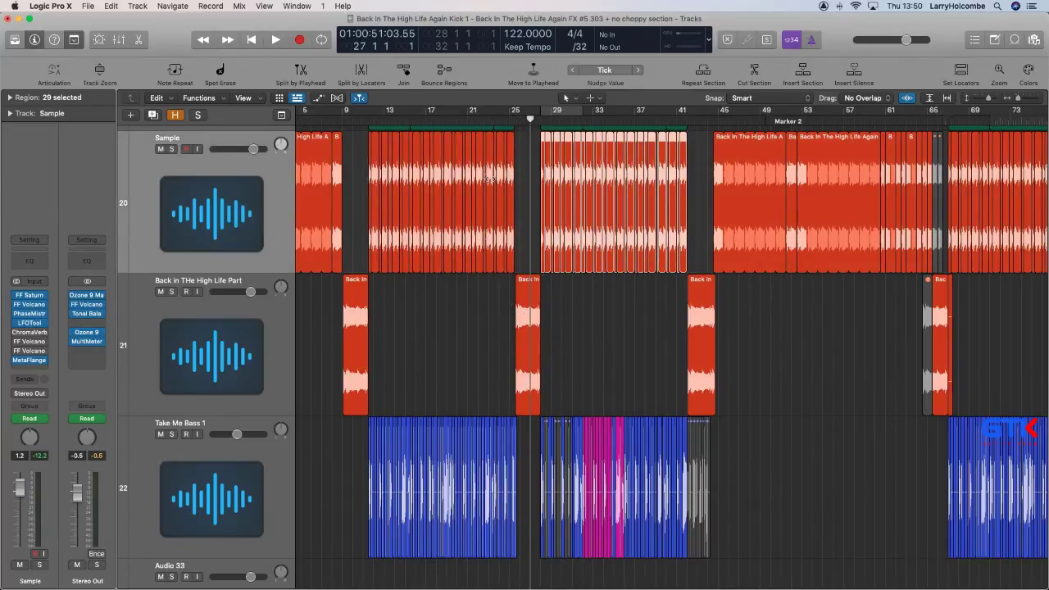
pyautogui.press('space')
pyautogui.scroll(-5, 648, 317)
pyautogui.scroll(4, 649, 317)
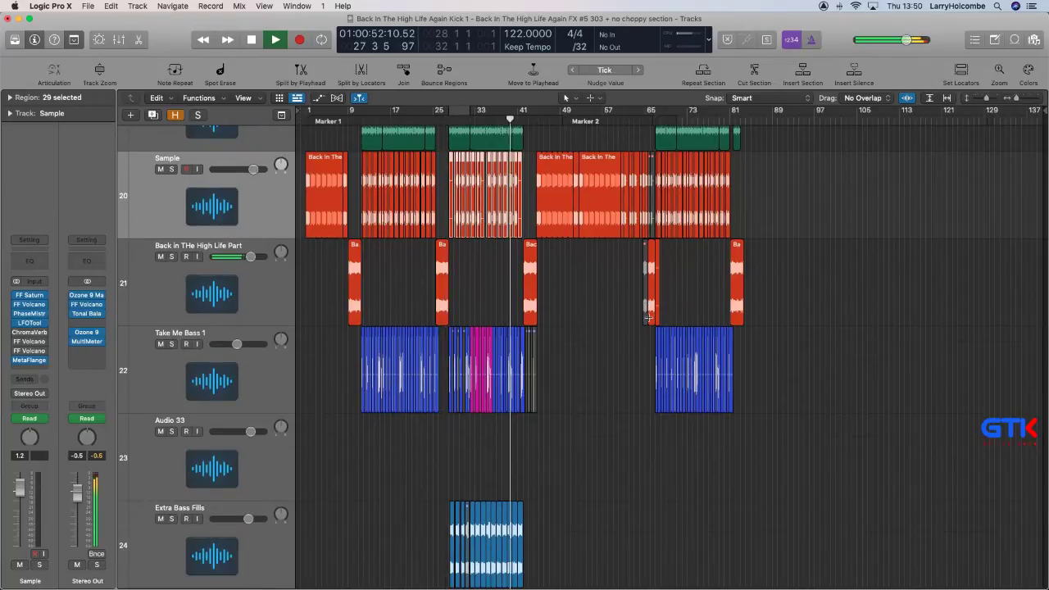
pyautogui.scroll(3, 648, 317)
pyautogui.hscroll(3, 526, 289)
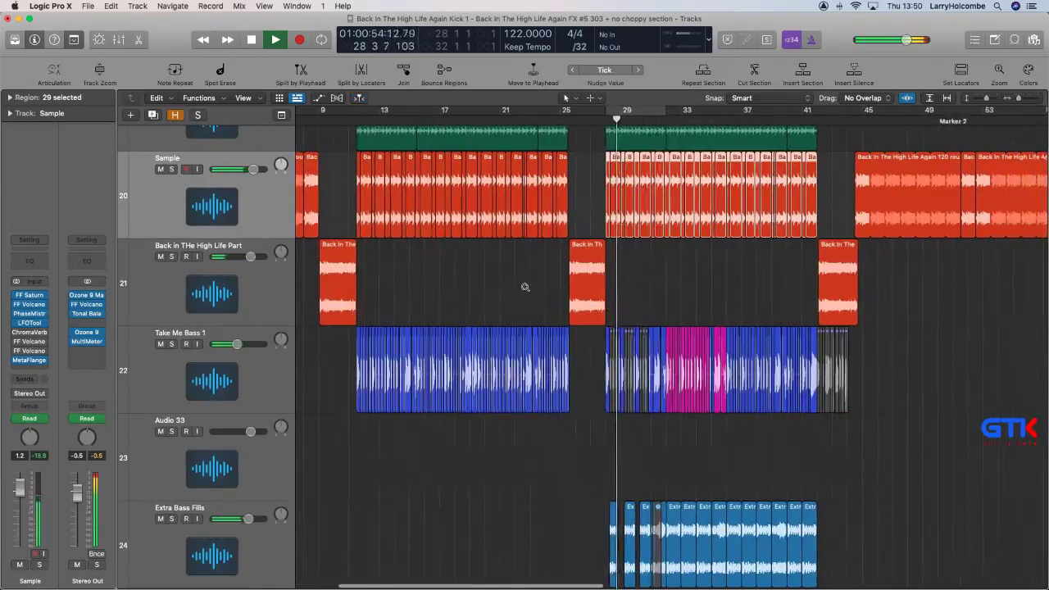
pyautogui.scroll(-1, 524, 282)
pyautogui.press('a')
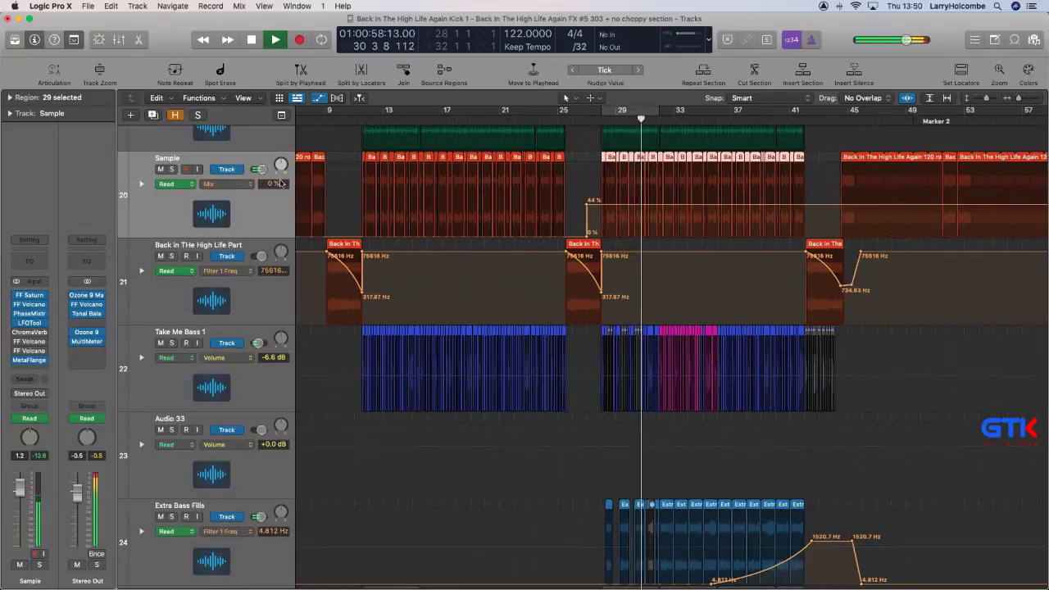
pyautogui.click(227, 184)
pyautogui.click(263, 171)
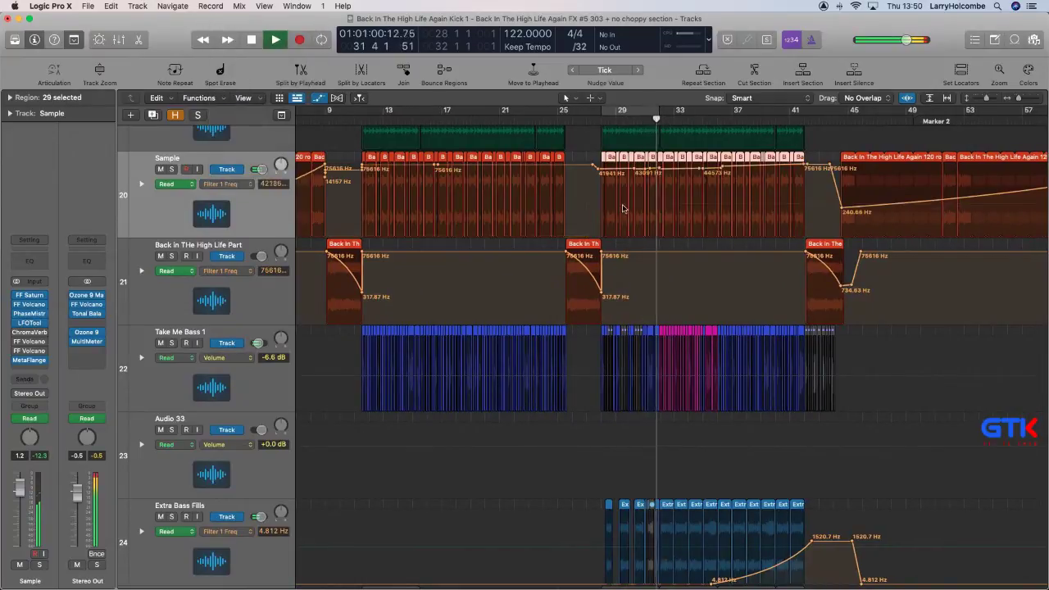
# Reshape the Sample track's Filter 1 Freq automation into a curved rise from about 73 Hz at bar 28 up to about bar 41.
pyautogui.click(605, 174)
pyautogui.moveTo(604, 174); pyautogui.dragTo(602, 231)
pyautogui.click(619, 196)
pyautogui.moveTo(618, 197); pyautogui.dragTo(805, 164)
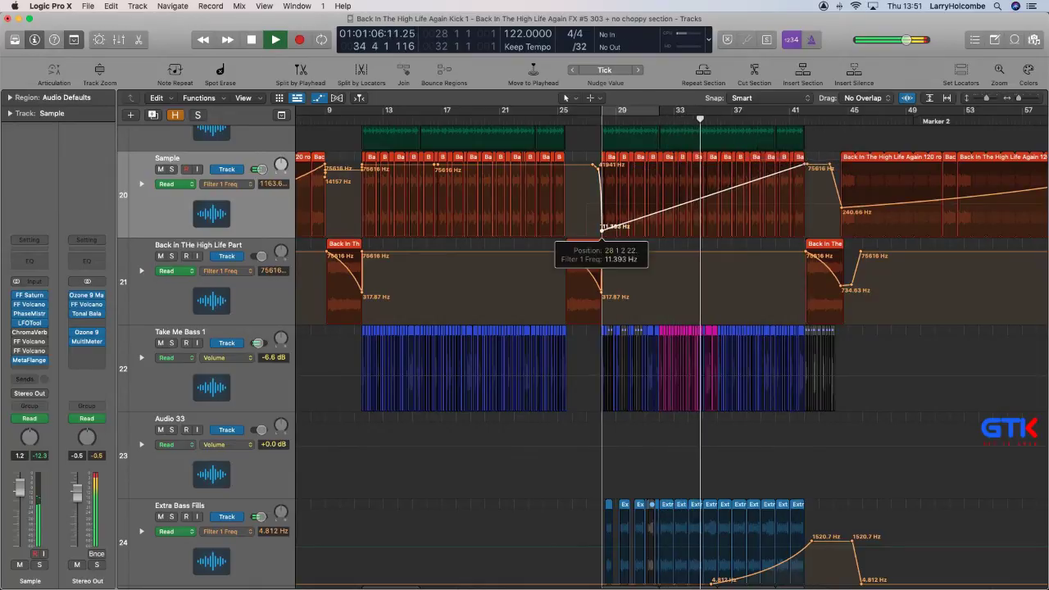
pyautogui.moveTo(601, 230); pyautogui.dragTo(602, 221)
pyautogui.moveTo(689, 200); pyautogui.dragTo(688, 217)
# Replay the new filter sweep on the Sample track from bar 27, check its automation curve and hide the automation.
pyautogui.click(587, 120)
pyautogui.press('a')
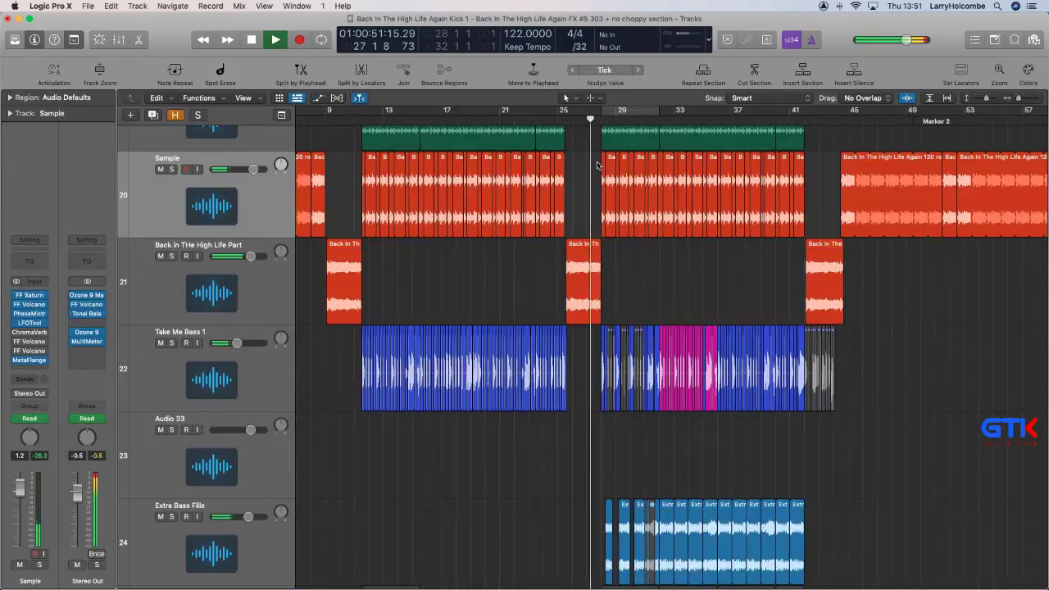
pyautogui.press('a')
pyautogui.press('a')
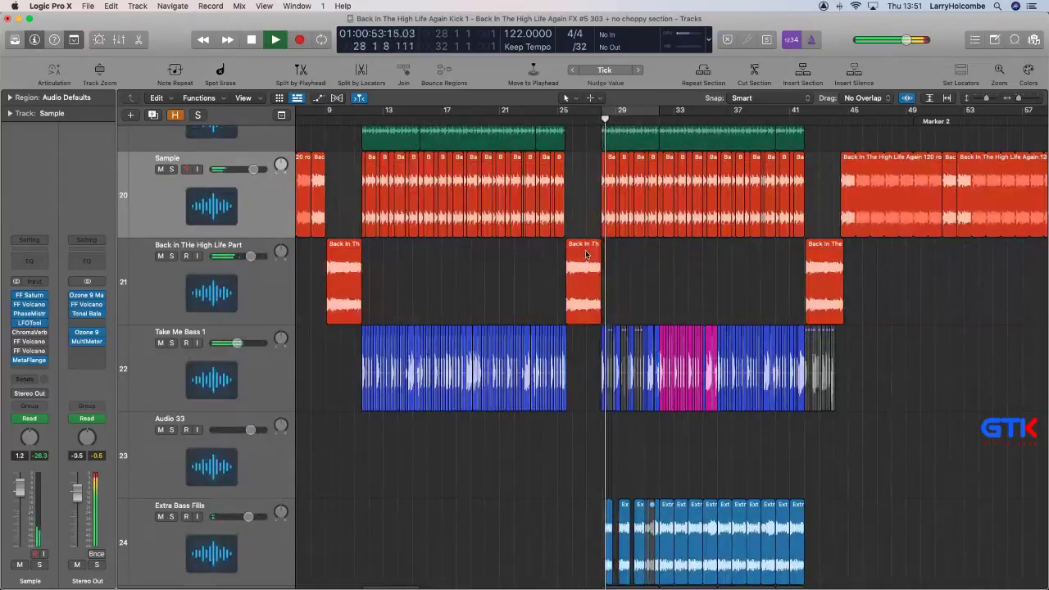
pyautogui.press('a')
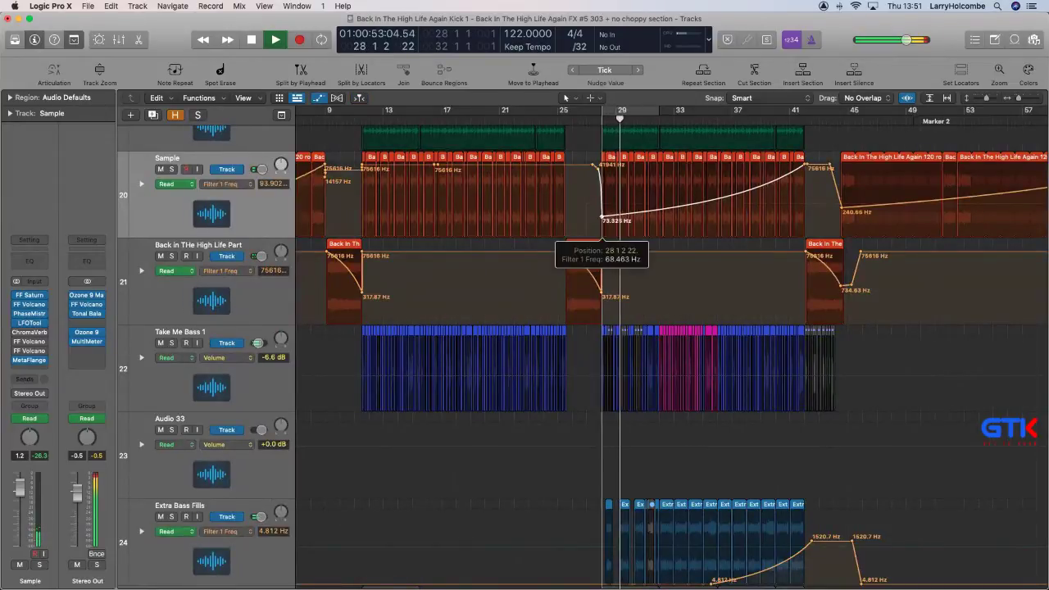
pyautogui.press('a')
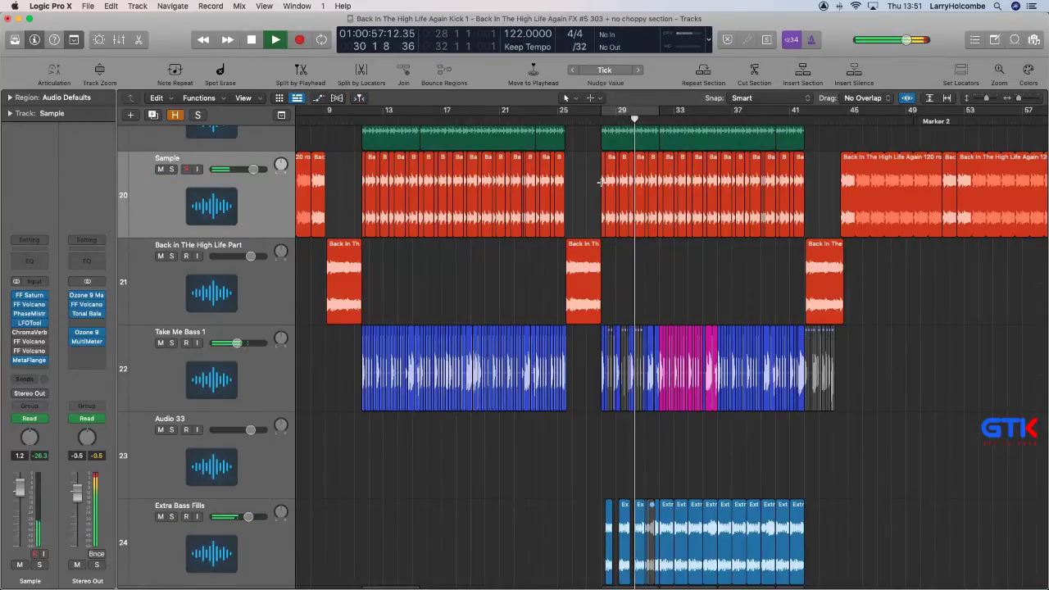
# Delete the Take Me Bass 1 and Extra Bass Fills regions between bars 28 and 32, keeping their automation data.
pyautogui.press('super+Up')
pyautogui.press('super+Up')
pyautogui.press('super+Up')
pyautogui.scroll(2, 601, 185)
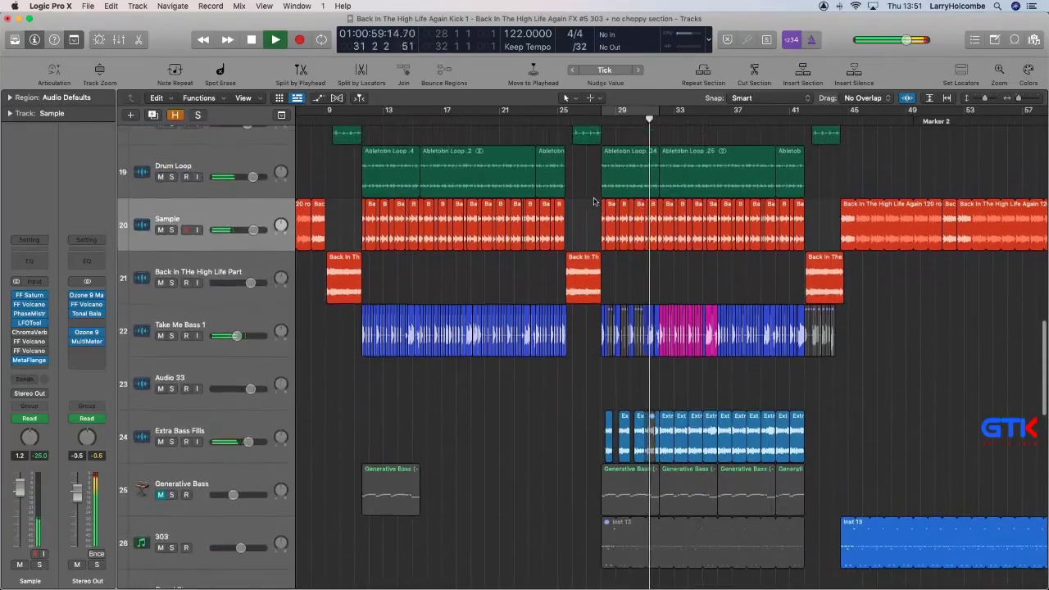
pyautogui.press('super+Left')
pyautogui.press('super+Up')
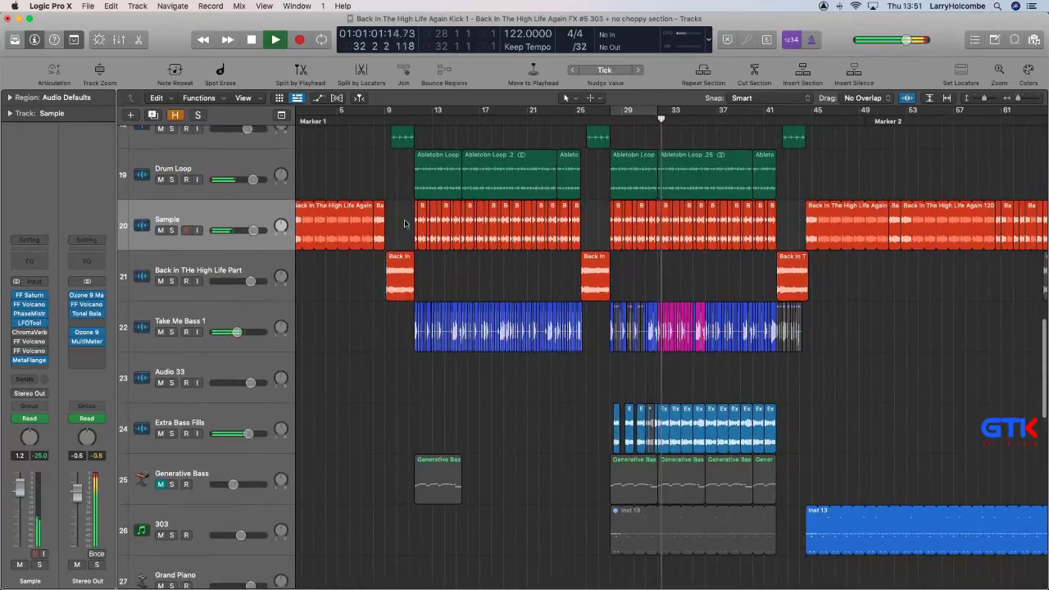
pyautogui.moveTo(544, 247); pyautogui.dragTo(927, 514)
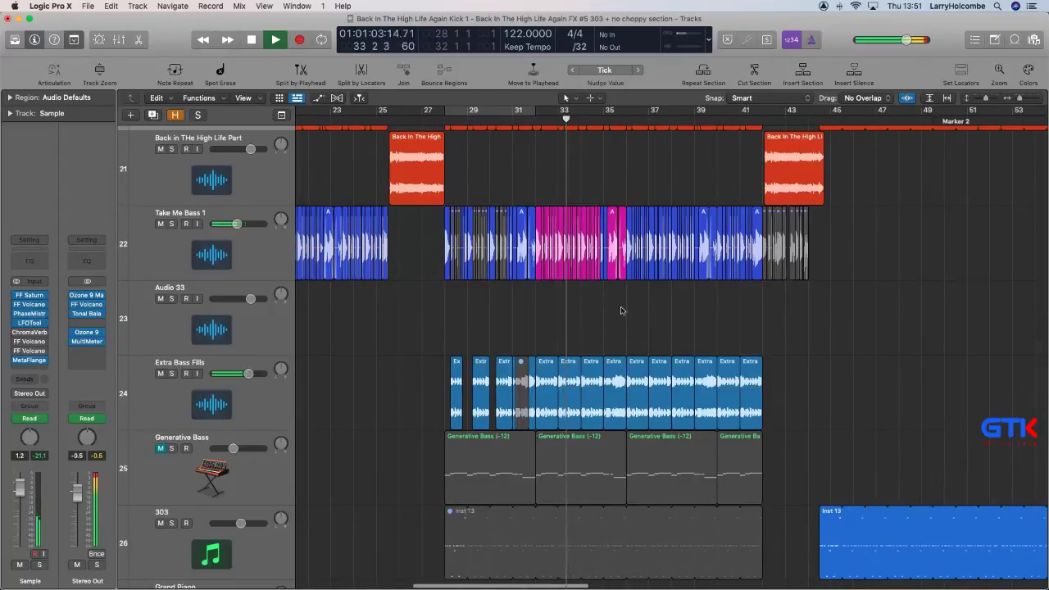
pyautogui.moveTo(429, 231)
pyautogui.mouseDown()
pyautogui.moveTo(463, 414)
pyautogui.moveTo(532, 431)
pyautogui.moveTo(537, 396)
pyautogui.mouseUp()
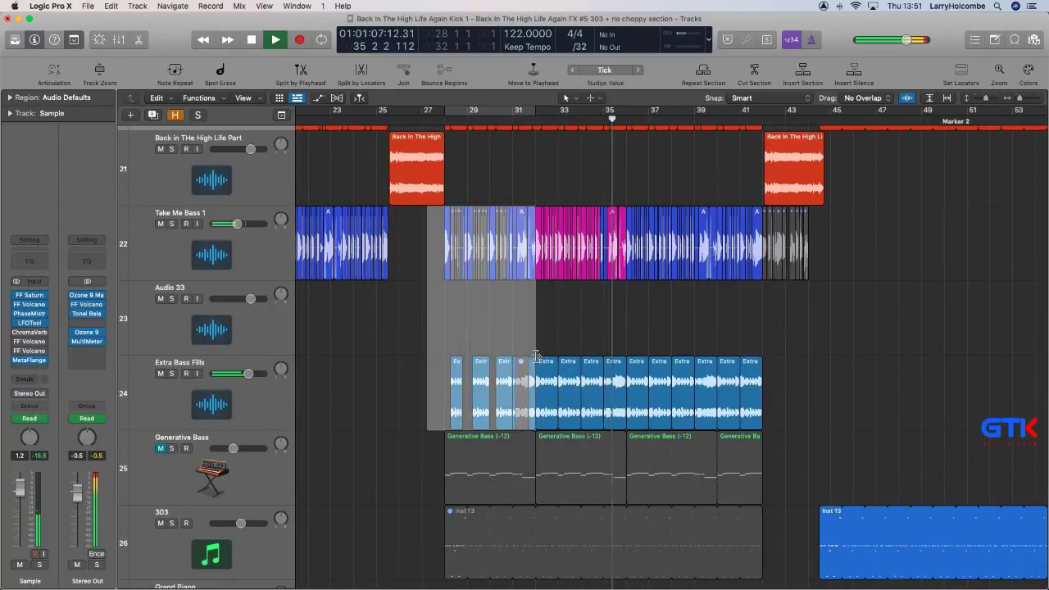
pyautogui.press('Delete')
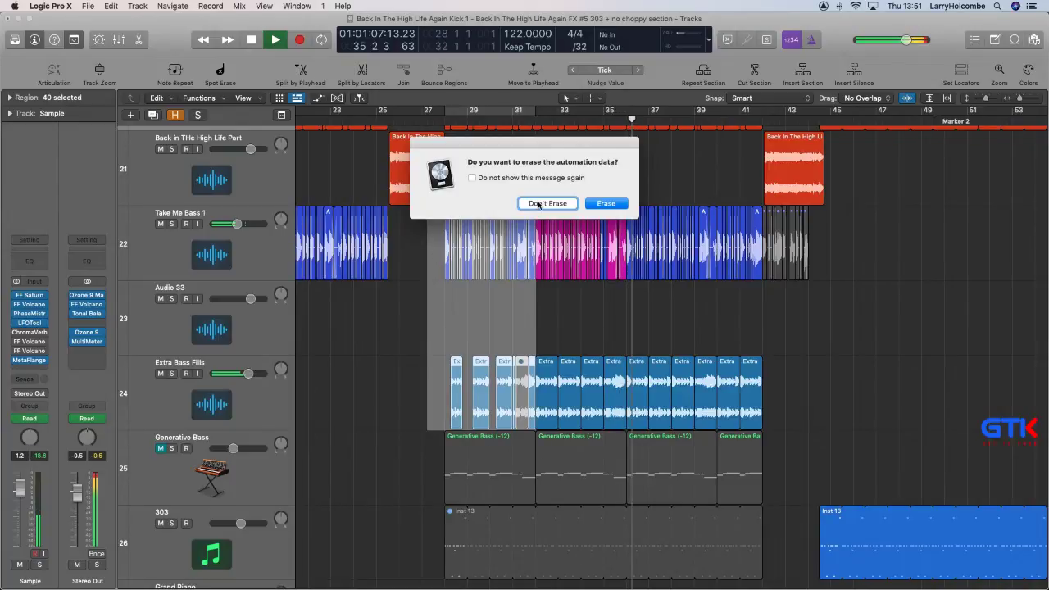
pyautogui.click(540, 203)
# Copy the Take Me Bass 1 and Extra Bass Fills regions from bars 32–36 to bar 28, without copying the automation.
pyautogui.moveTo(533, 177); pyautogui.dragTo(628, 424)
pyautogui.click(542, 371)
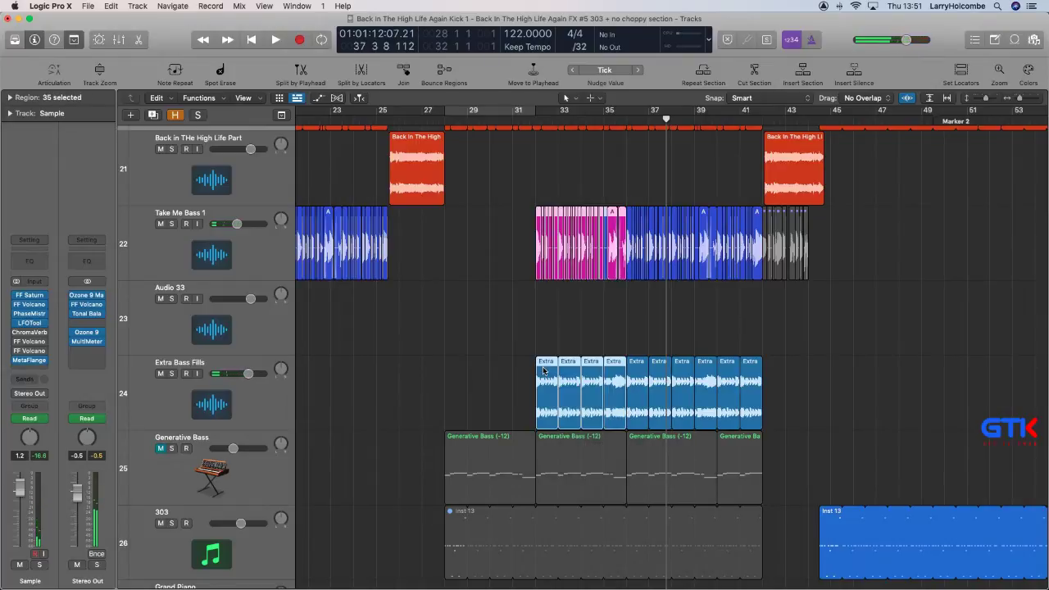
pyautogui.moveTo(539, 373); pyautogui.dragTo(444, 373)
pyautogui.click(558, 204)
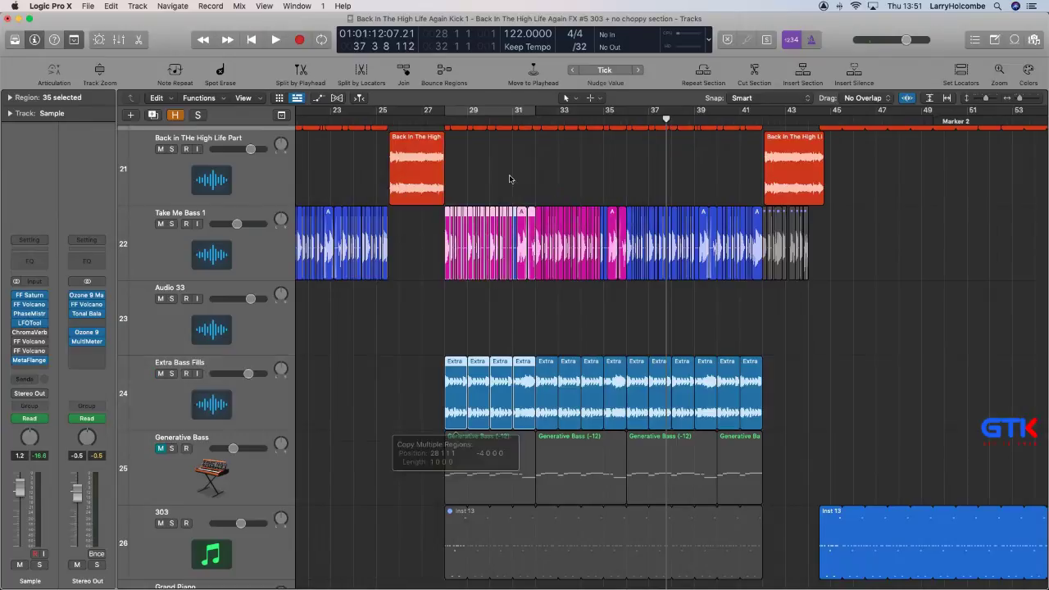
# Play the revised section from about bar 26 and set the cycle range from bar 1 to bar 85.
pyautogui.moveTo(419, 120); pyautogui.dragTo(411, 120)
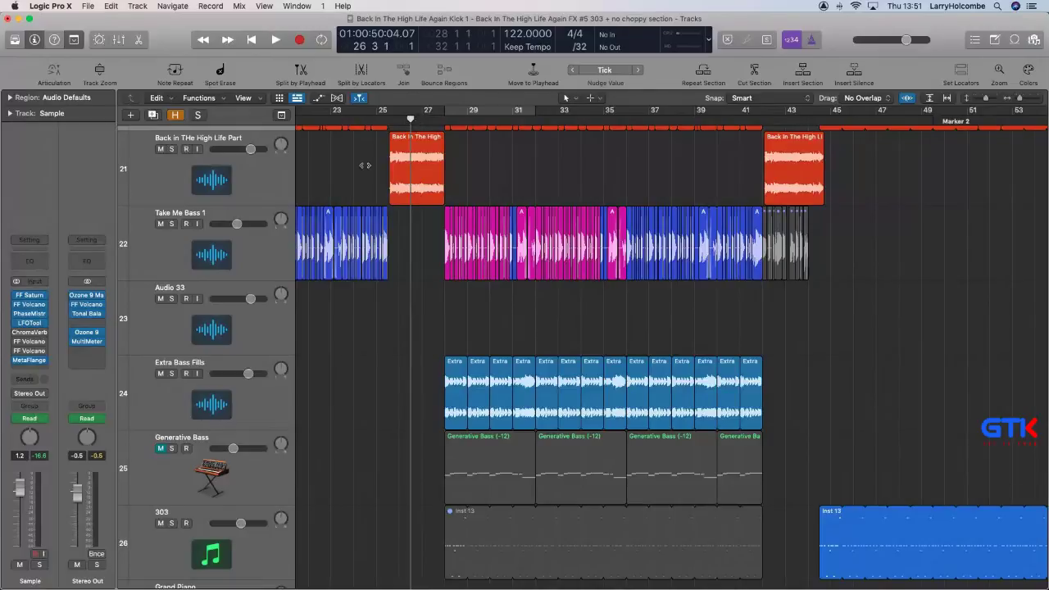
pyautogui.press('space')
pyautogui.press('super+Up')
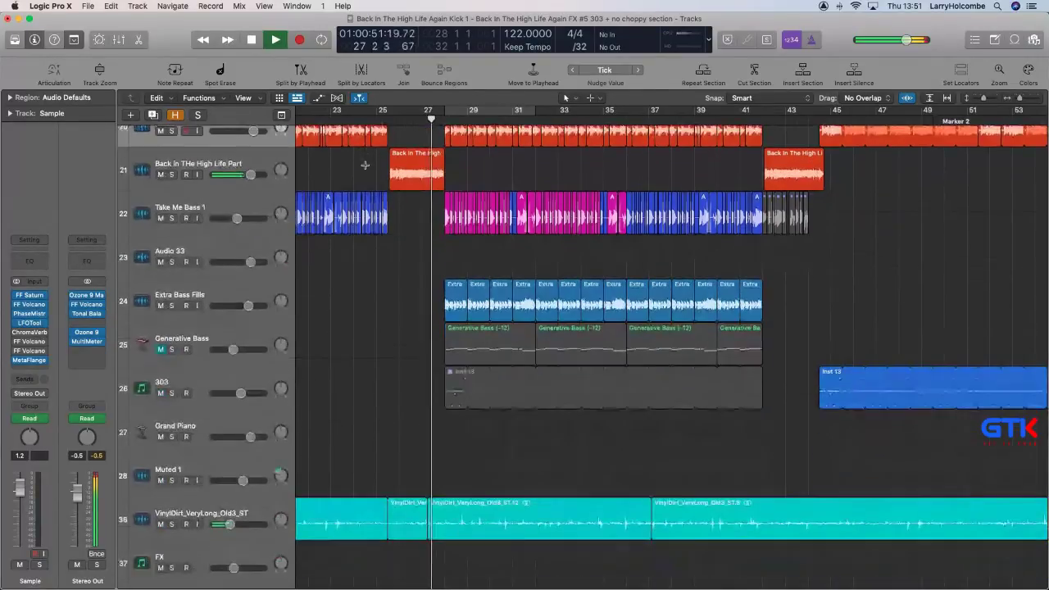
pyautogui.press('super+Up')
pyautogui.press('super+Up')
pyautogui.press('super+Up')
pyautogui.press('super+Up')
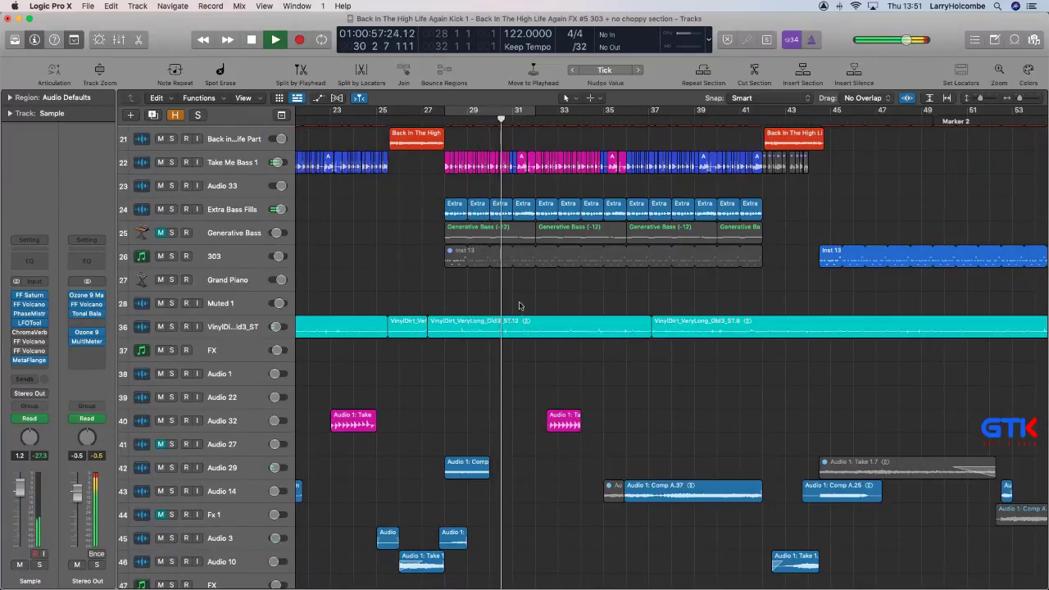
pyautogui.press('super+Left')
pyautogui.press('super+Left')
pyautogui.press('super+Left')
pyautogui.press('super+Left')
pyautogui.press('super+Up')
pyautogui.press('super+Up')
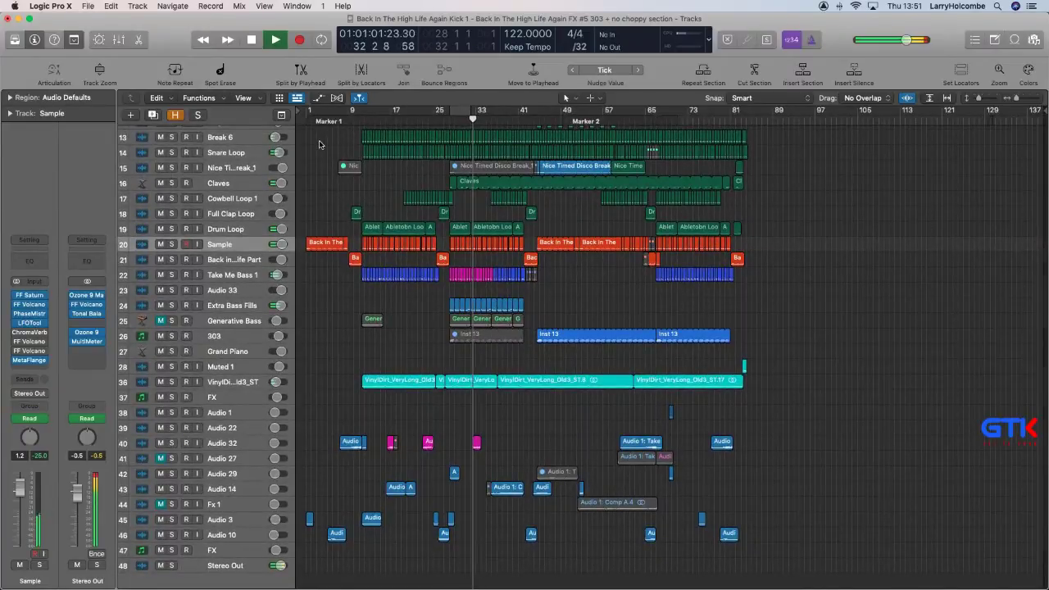
pyautogui.moveTo(306, 111); pyautogui.dragTo(751, 226)
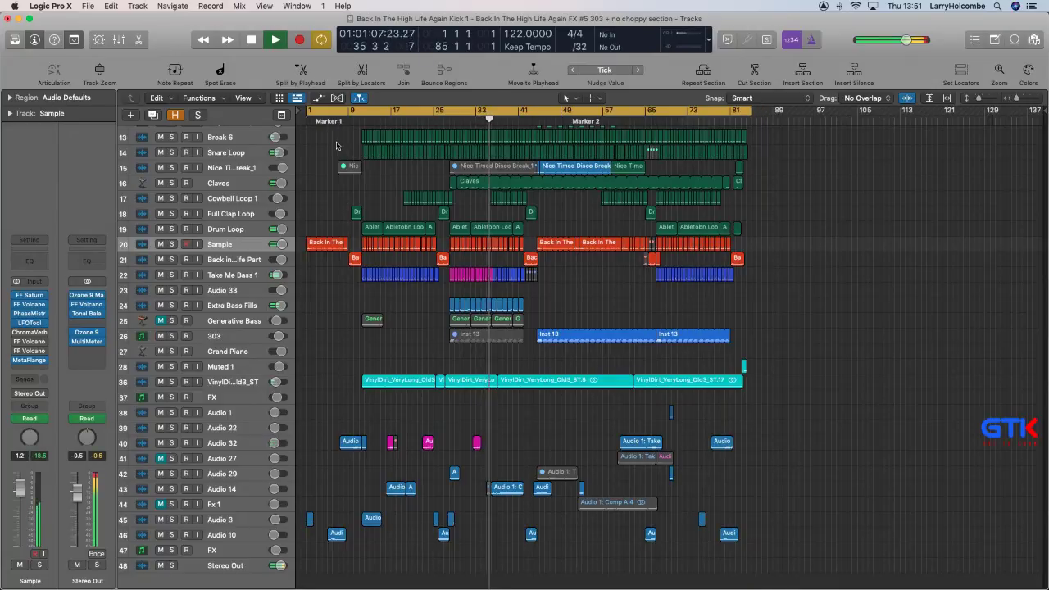
# Display the MetaFlanger Mix automation on the Sample track and raise its level from about bar 26 to 55%.
pyautogui.press('a')
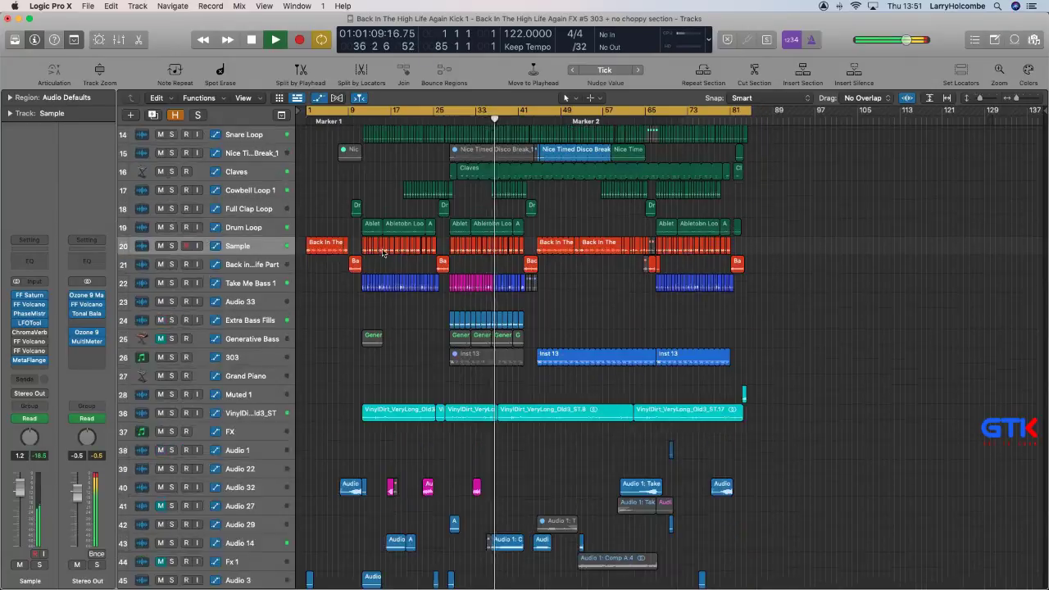
pyautogui.click(243, 275)
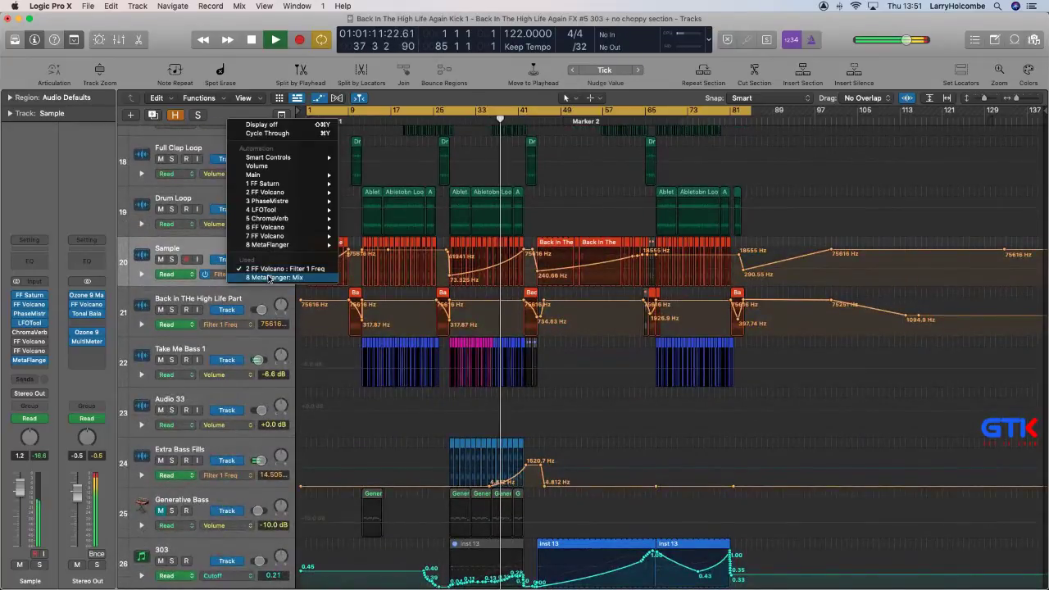
pyautogui.click(246, 277)
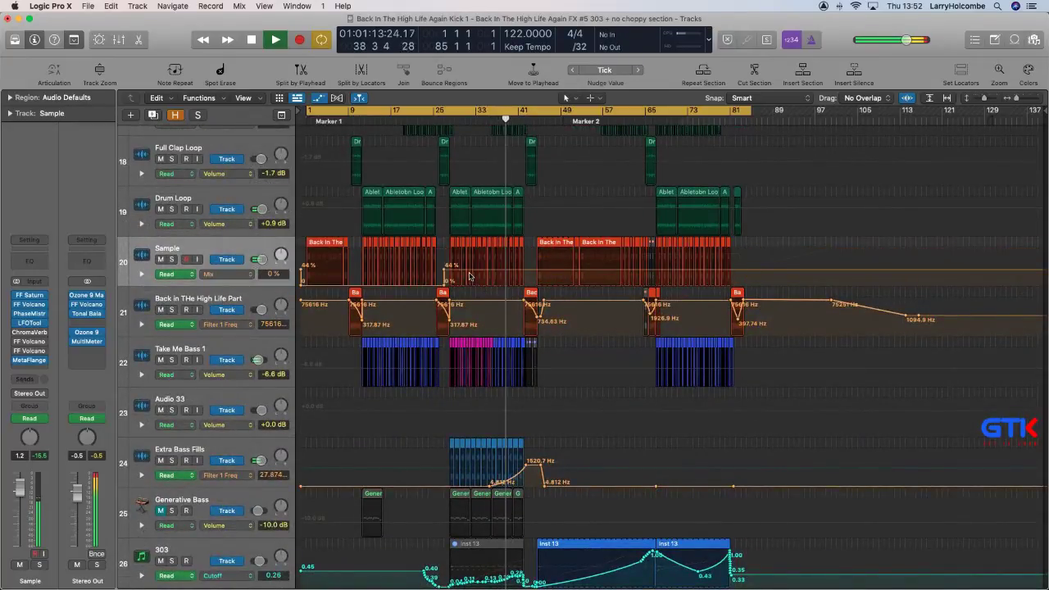
pyautogui.moveTo(466, 269); pyautogui.dragTo(466, 265)
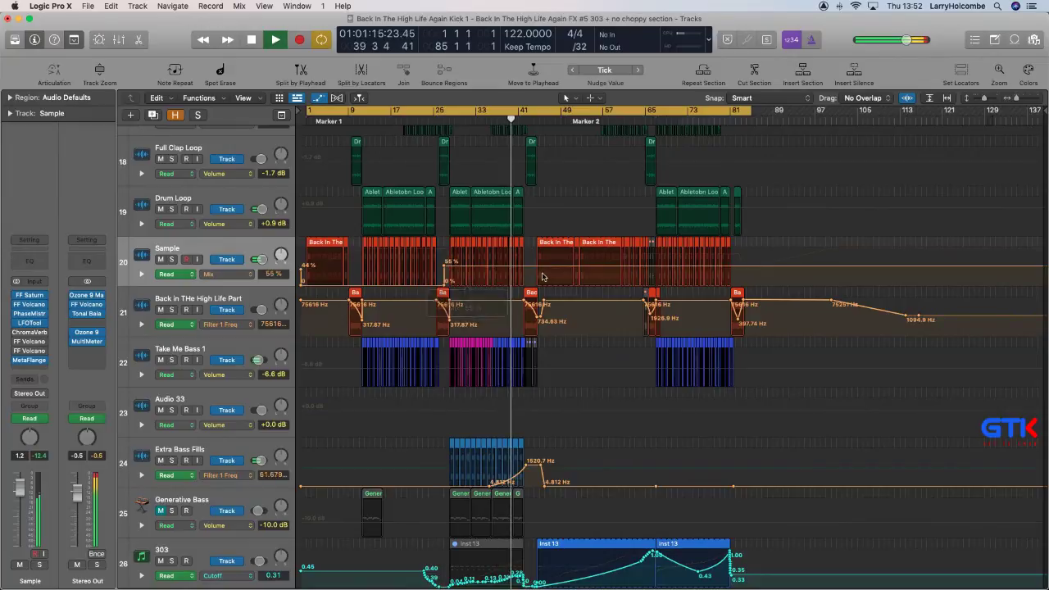
# Add Mix automation points at about bars 42 and 64 on the Sample track and drop the level to 0% at about bar 43.
pyautogui.moveTo(529, 276); pyautogui.dragTo(648, 275)
pyautogui.click(594, 269)
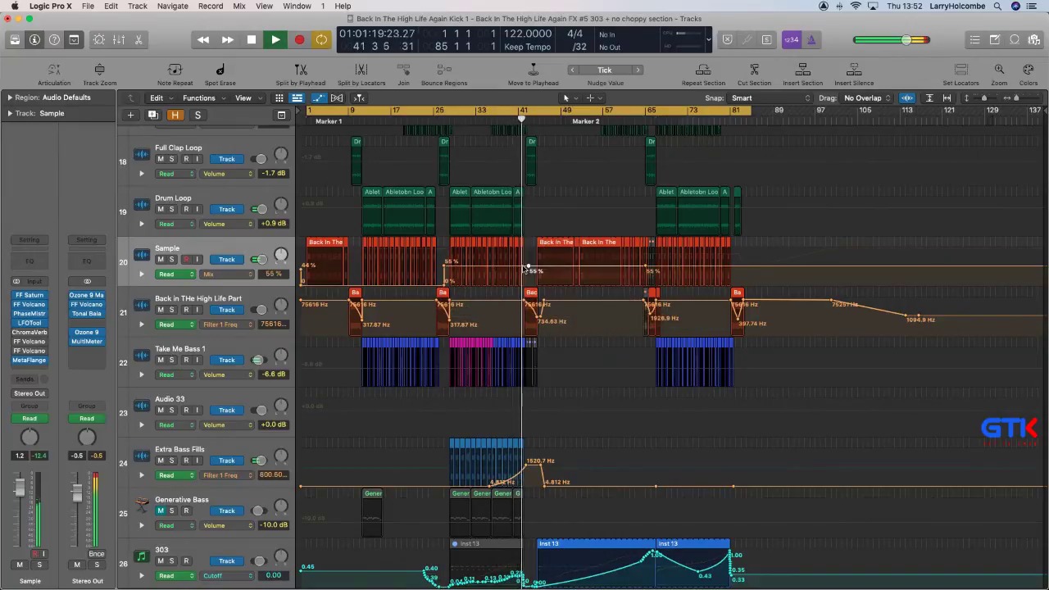
pyautogui.moveTo(529, 266); pyautogui.dragTo(535, 285)
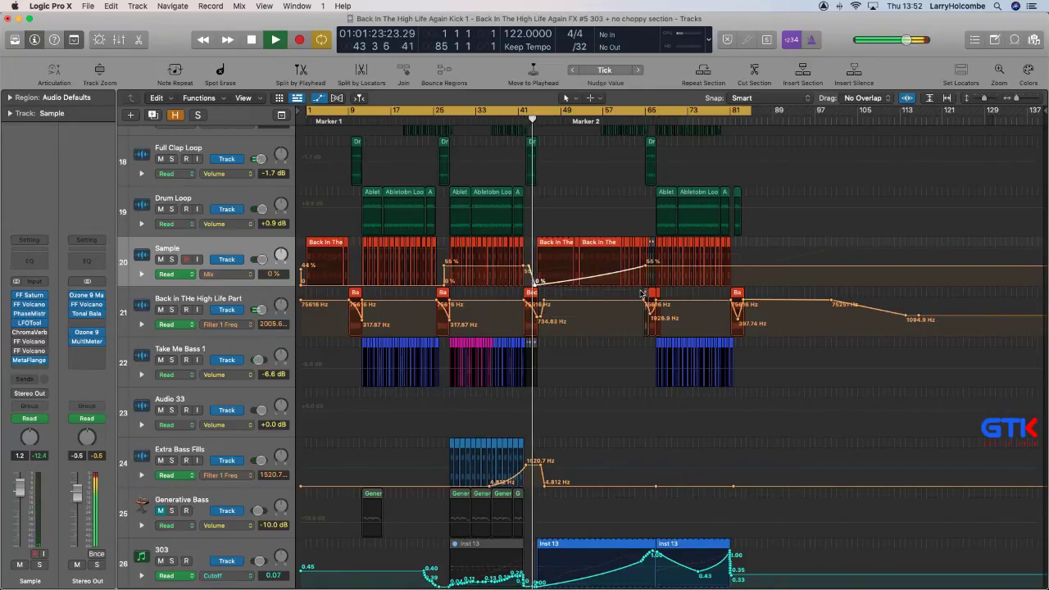
# Insert the FabFilter Volcano 2 plug-in in the empty audio effect slot of the 303 track.
pyautogui.moveTo(641, 188); pyautogui.dragTo(808, 338)
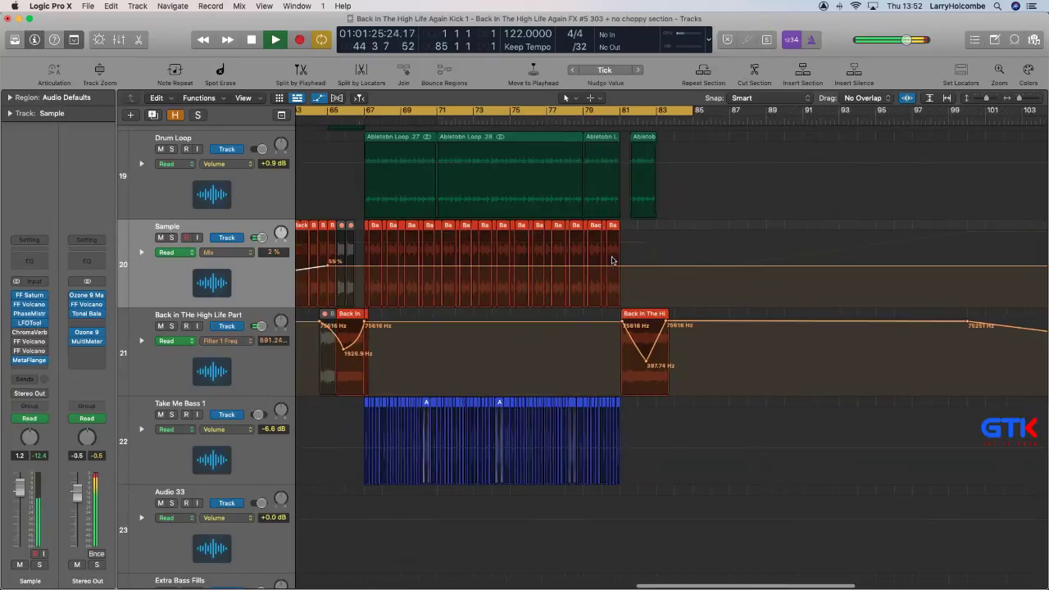
pyautogui.keyDown('ctrl'); pyautogui.keyDown('alt'); pyautogui.click(612, 259); pyautogui.keyUp('alt'); pyautogui.keyUp('ctrl')
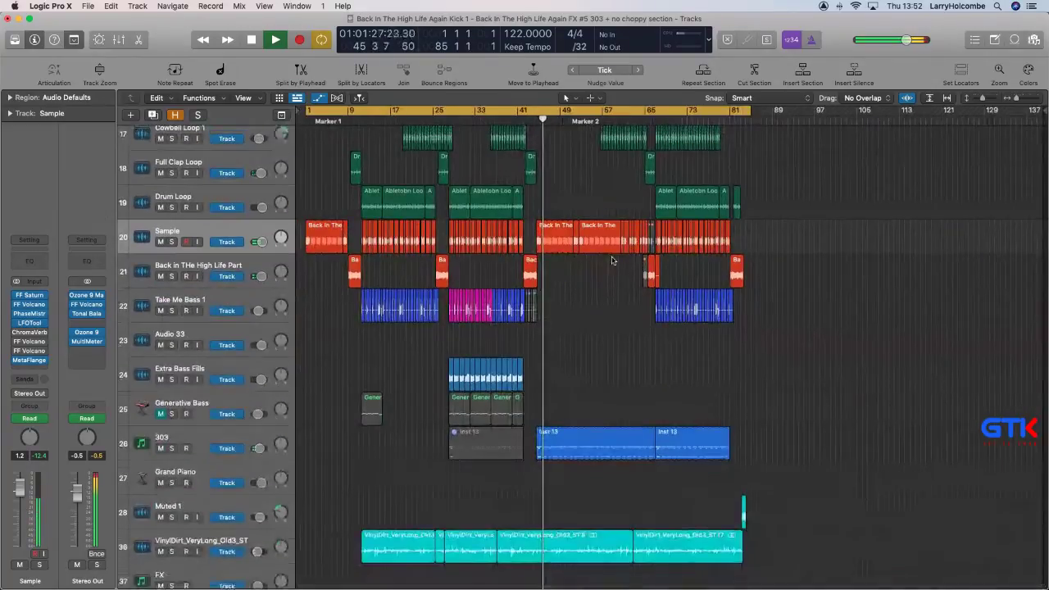
pyautogui.click(210, 434)
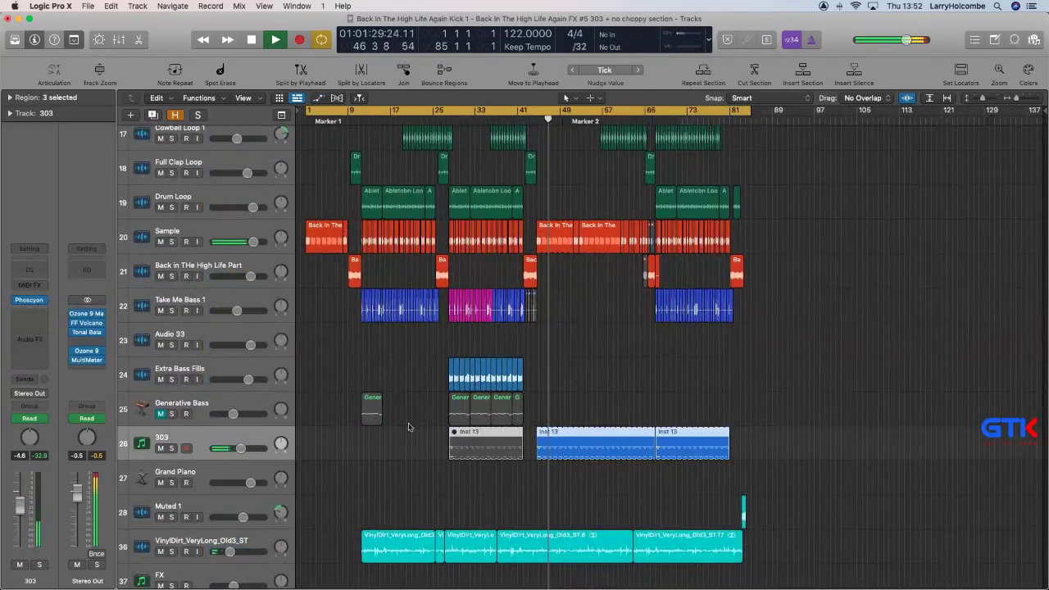
pyautogui.click(30, 335)
pyautogui.moveTo(82, 363)
pyautogui.click(136, 363)
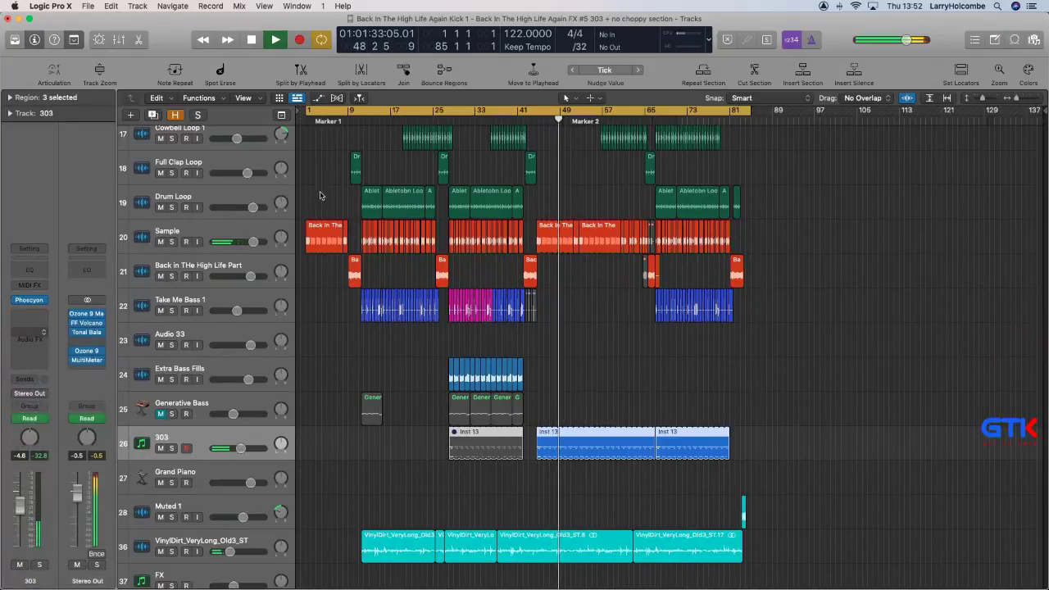
# Set the 303 track's Volcano filter to the Tube style with Filter 1 Freq at about 3517 Hz.
pyautogui.moveTo(549, 366); pyautogui.dragTo(560, 404)
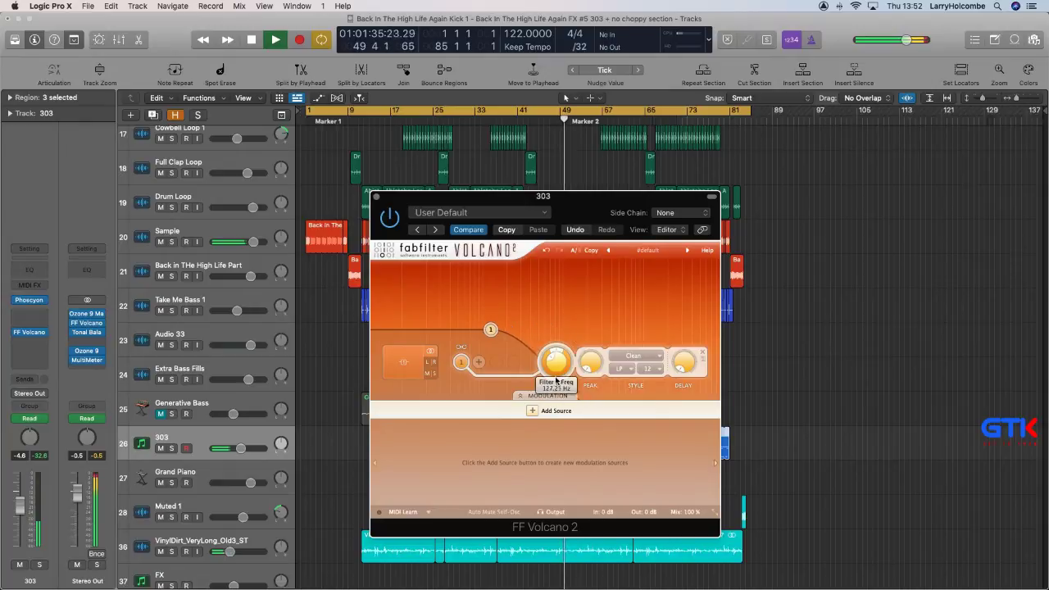
pyautogui.moveTo(555, 374); pyautogui.dragTo(550, 352)
pyautogui.click(622, 356)
pyautogui.click(626, 440)
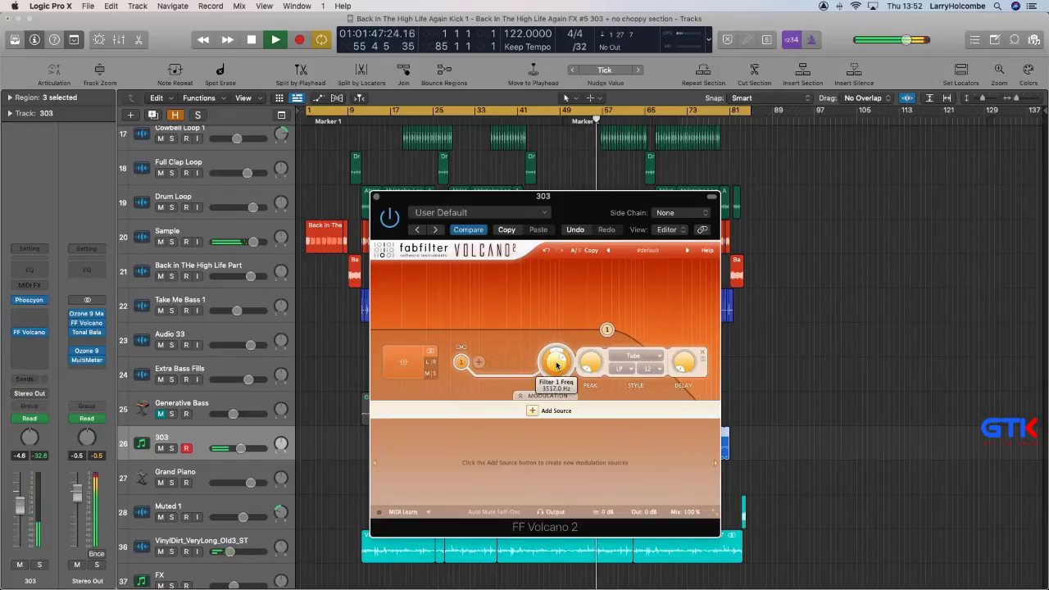
pyautogui.moveTo(470, 199); pyautogui.dragTo(669, 492)
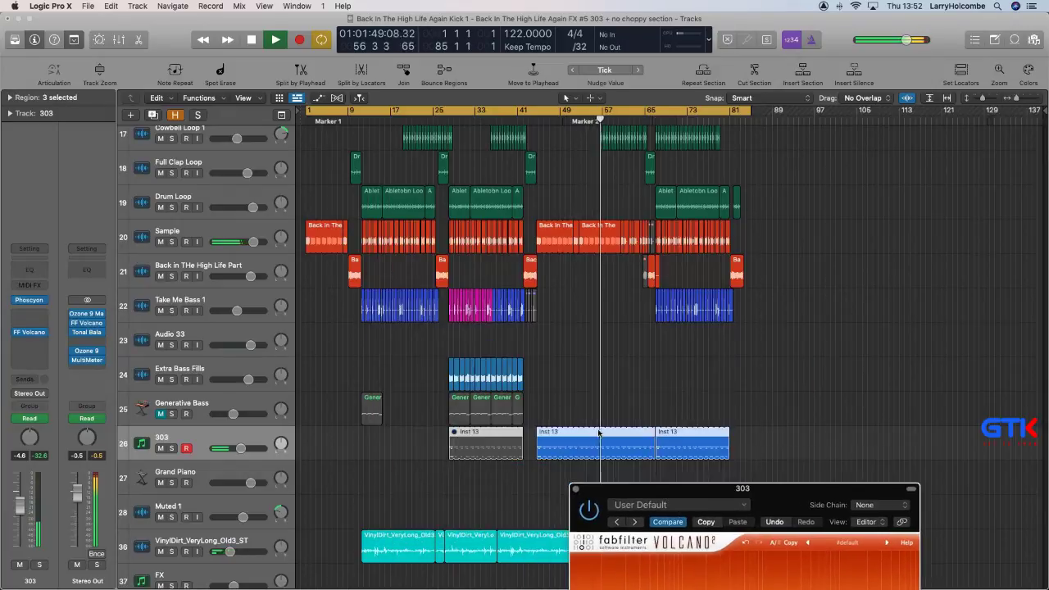
# Drop the Sample track's Mix automation to 0% from about bar 65 to 84 and lower the point near bar 64 to 32%.
pyautogui.click(211, 227)
pyautogui.press('a')
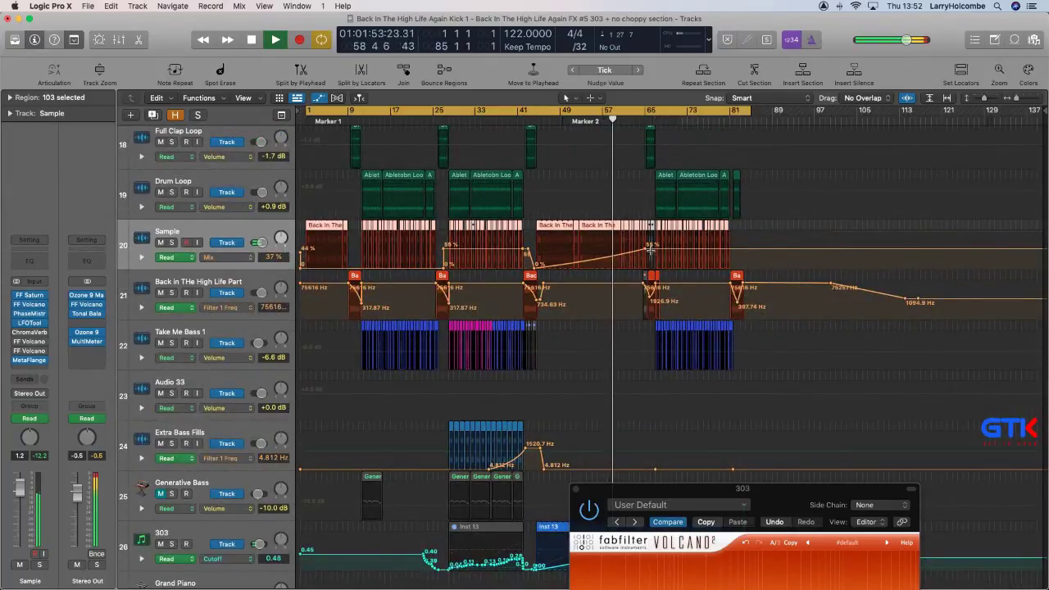
pyautogui.moveTo(648, 250); pyautogui.dragTo(751, 253)
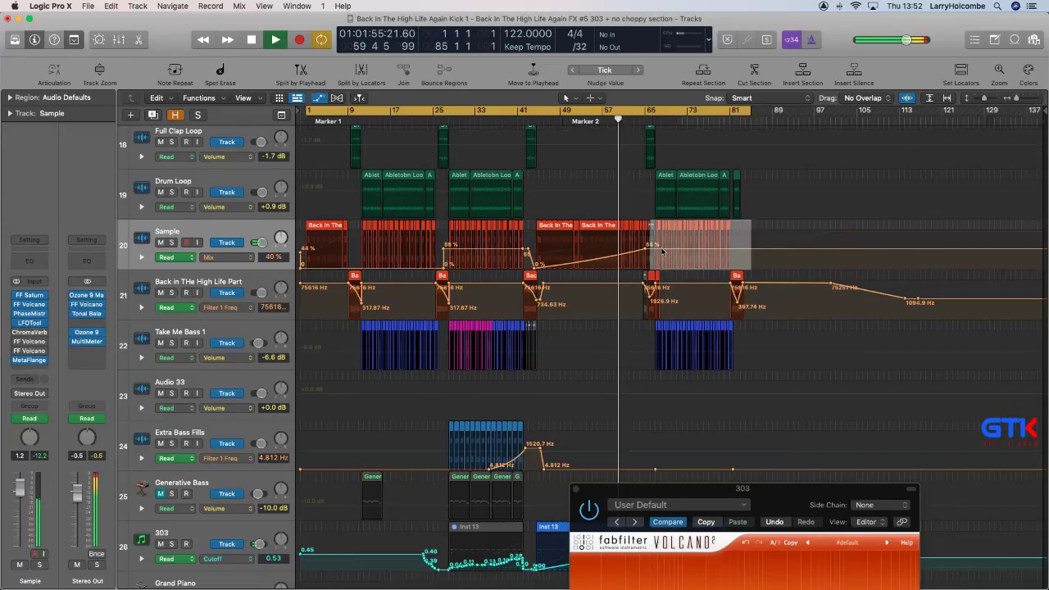
pyautogui.click(665, 252)
pyautogui.moveTo(669, 252); pyautogui.dragTo(645, 259)
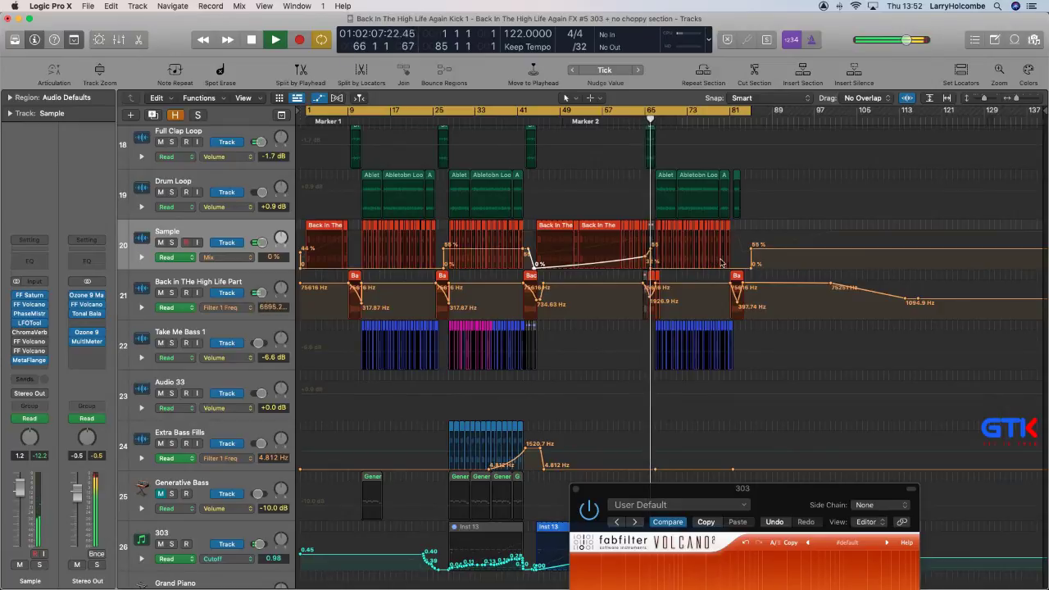
pyautogui.click(576, 489)
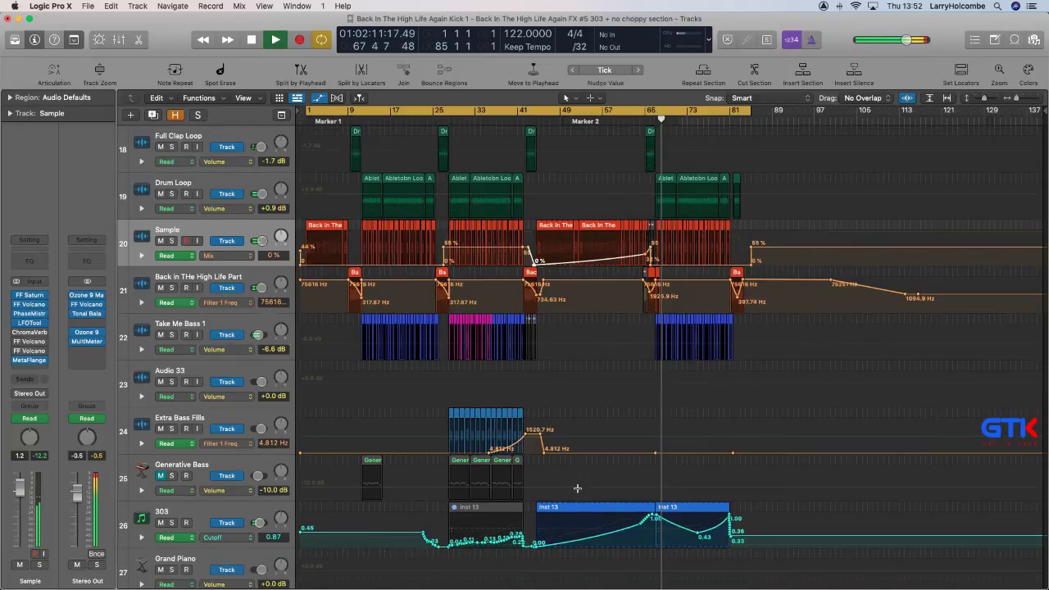
# Hide the automation, look through the tracks and play the arrangement from about bar 27 with reduced track heights.
pyautogui.press('a')
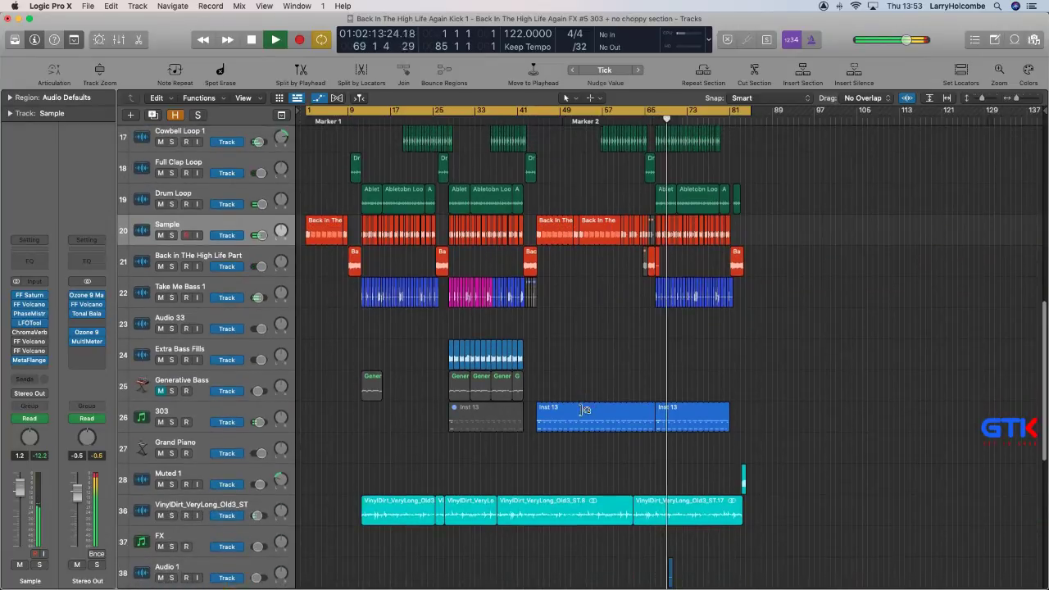
pyautogui.scroll(-5, 580, 434)
pyautogui.scroll(-4, 582, 413)
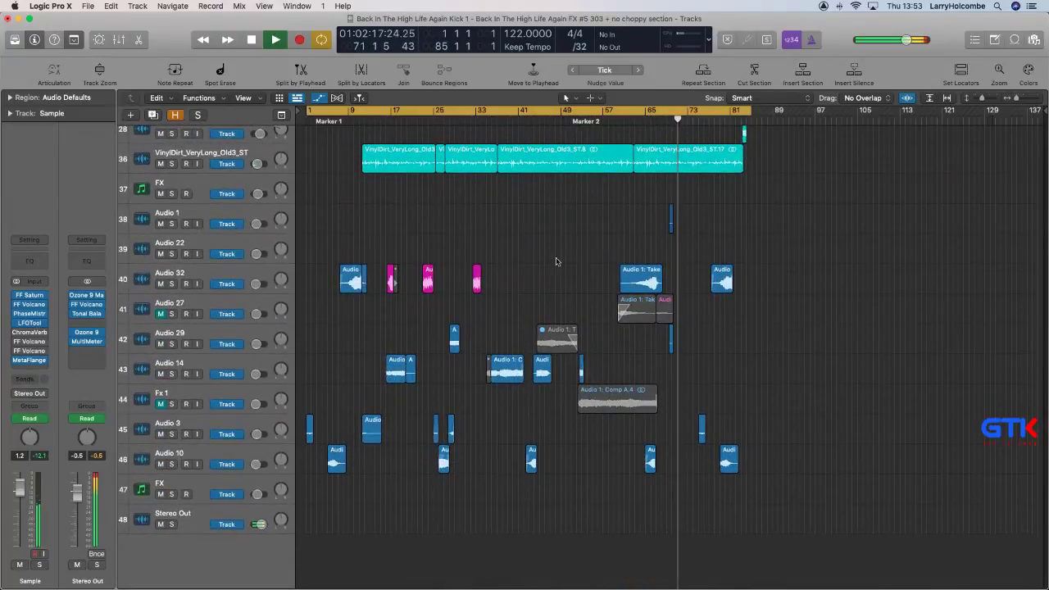
pyautogui.scroll(15, 554, 256)
pyautogui.scroll(2, 553, 253)
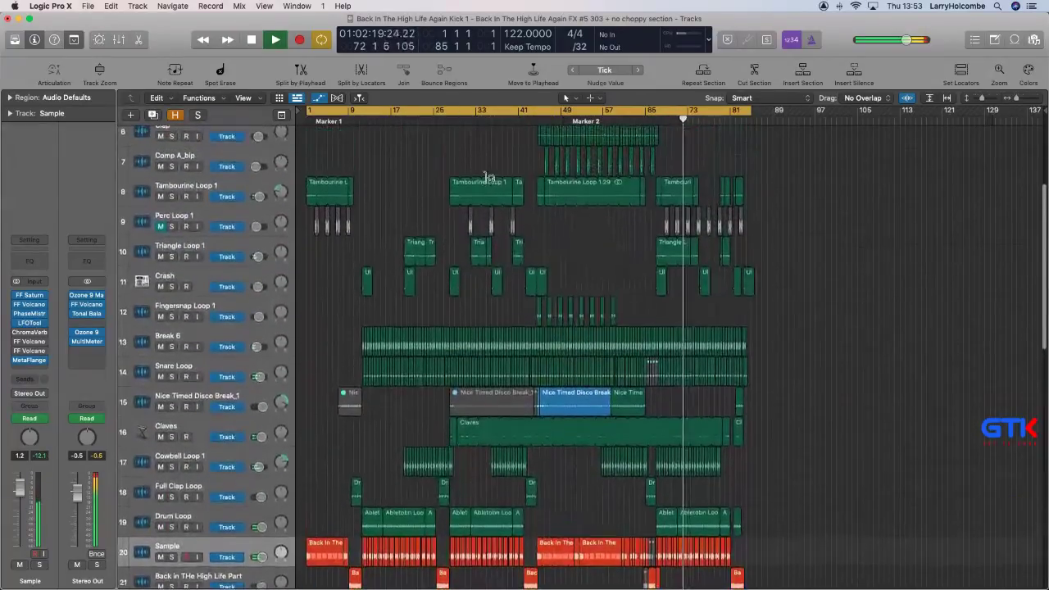
pyautogui.click(443, 121)
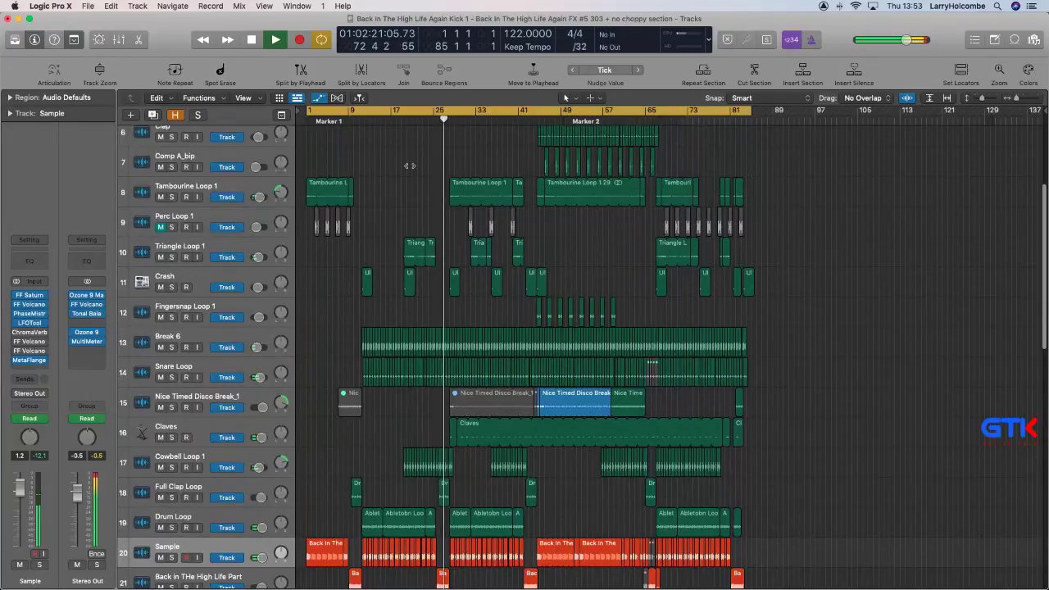
pyautogui.press('super+Up')
pyautogui.press('super+Up')
pyautogui.press('super+Up')
pyautogui.press('super+Up')
pyautogui.press('super+Up')
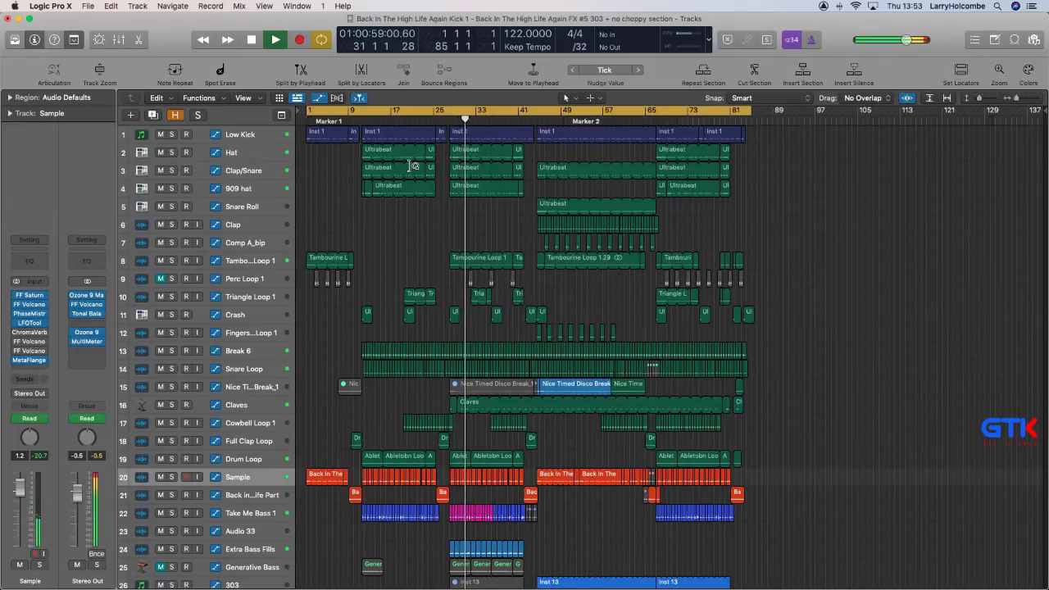
# Set Filter 1 Freq to about 222 Hz and reduce the filter peak in Volcano on the Take Me Bass 1 track.
pyautogui.click(251, 550)
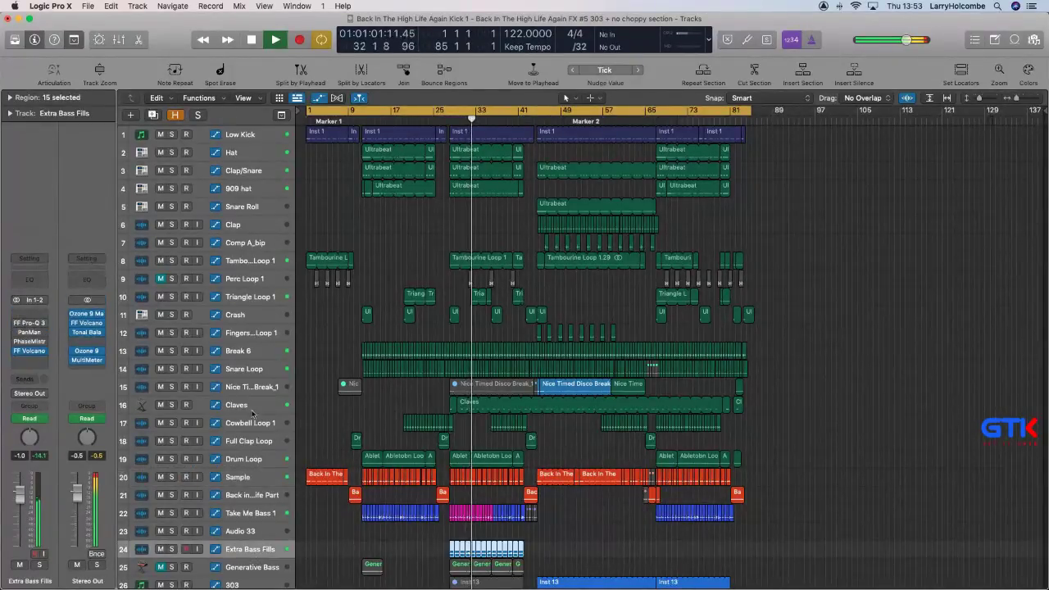
pyautogui.click(245, 513)
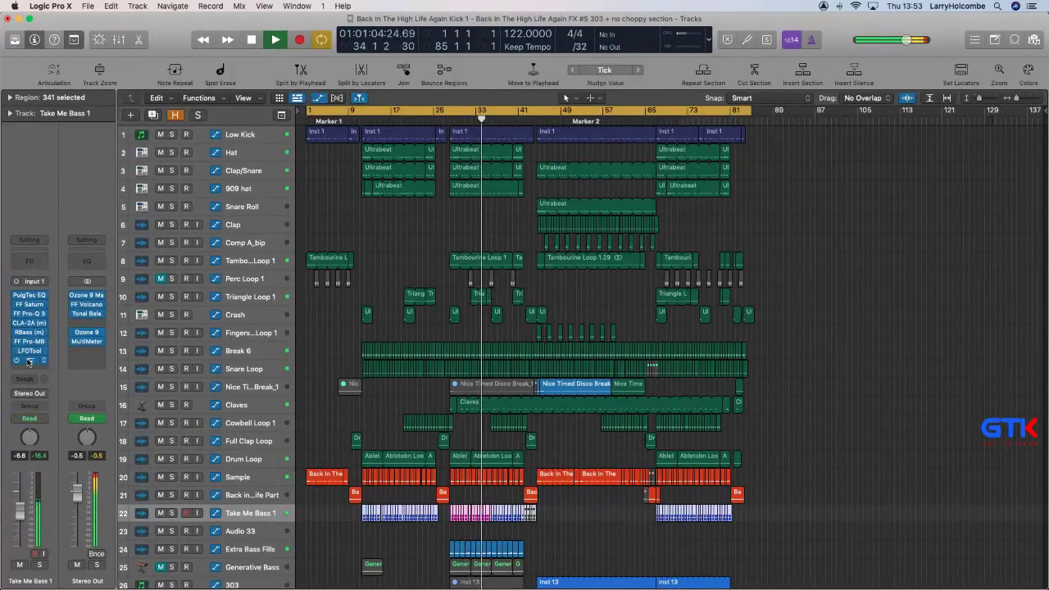
pyautogui.click(30, 360)
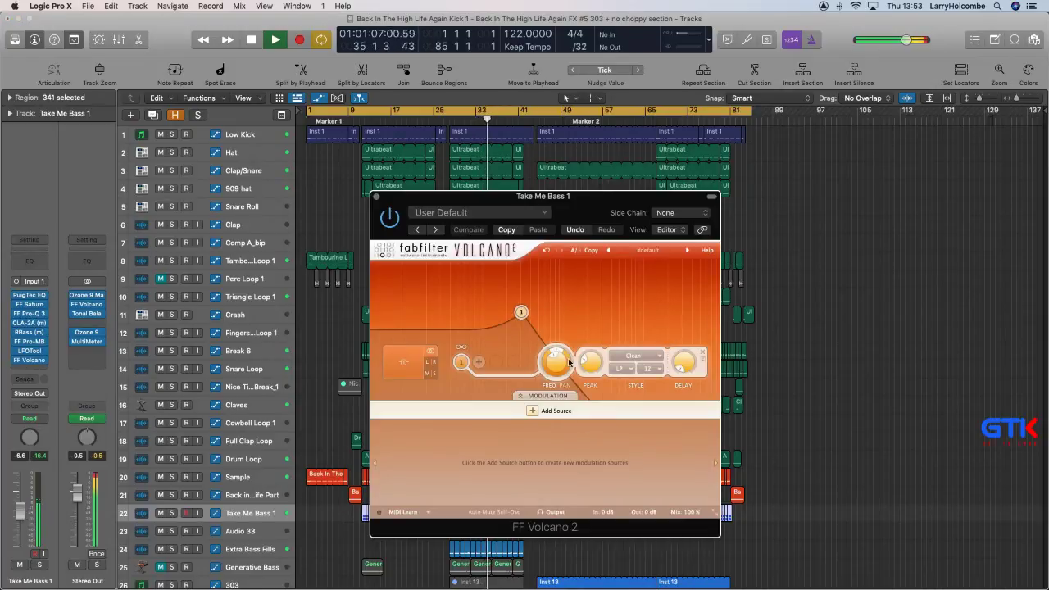
pyautogui.moveTo(555, 367); pyautogui.dragTo(555, 385)
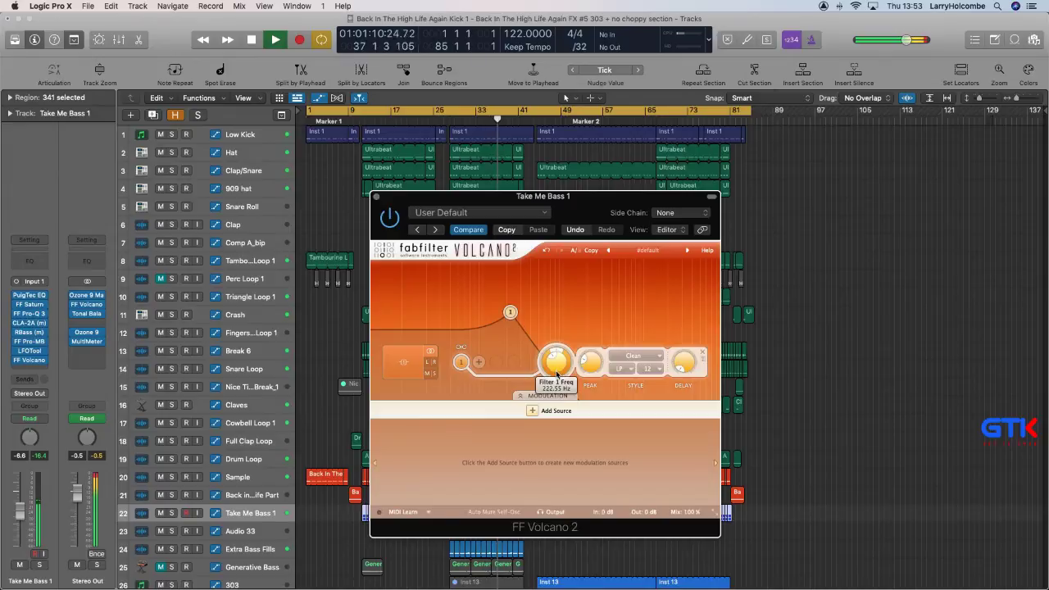
pyautogui.moveTo(587, 371); pyautogui.dragTo(584, 392)
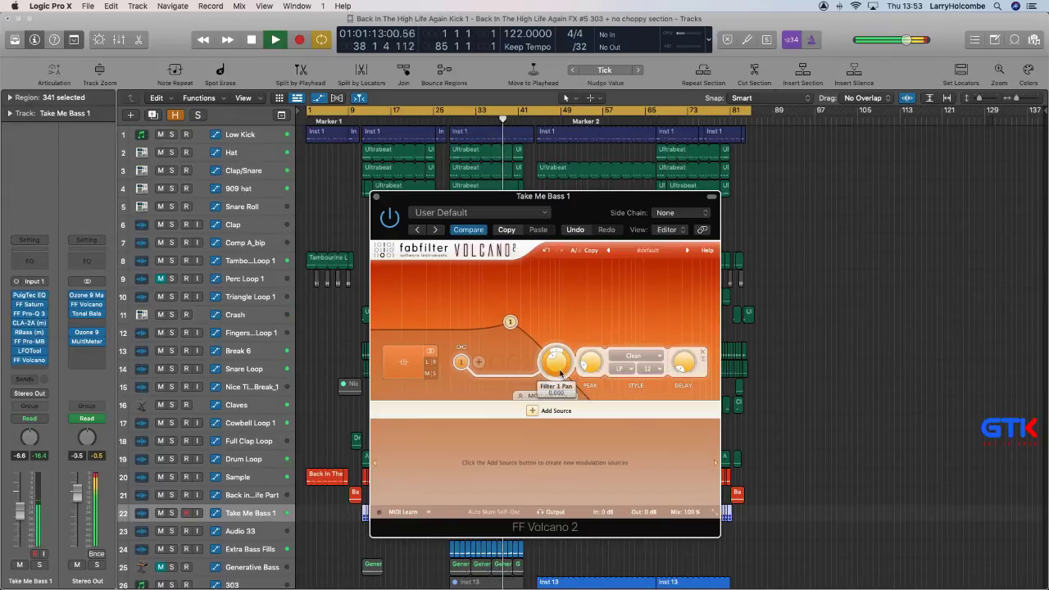
pyautogui.click(377, 195)
# Adjust the Filter 1 Freq automation at about bar 42 on the Extra Bass Fills track.
pyautogui.moveTo(421, 415); pyautogui.dragTo(653, 561)
pyautogui.press('a')
pyautogui.press('a')
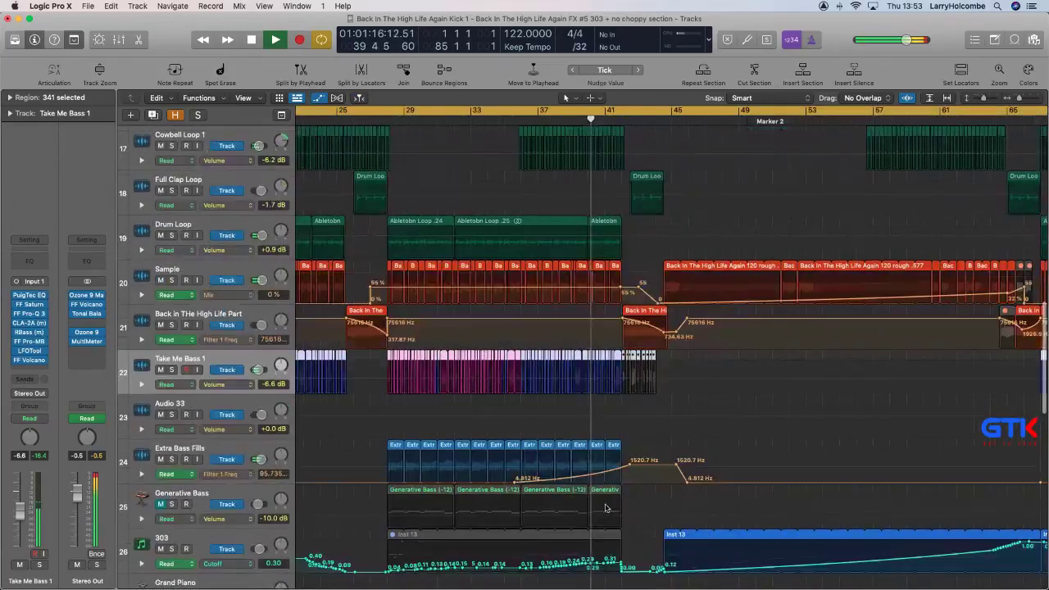
pyautogui.moveTo(629, 477); pyautogui.dragTo(621, 477)
pyautogui.press('a')
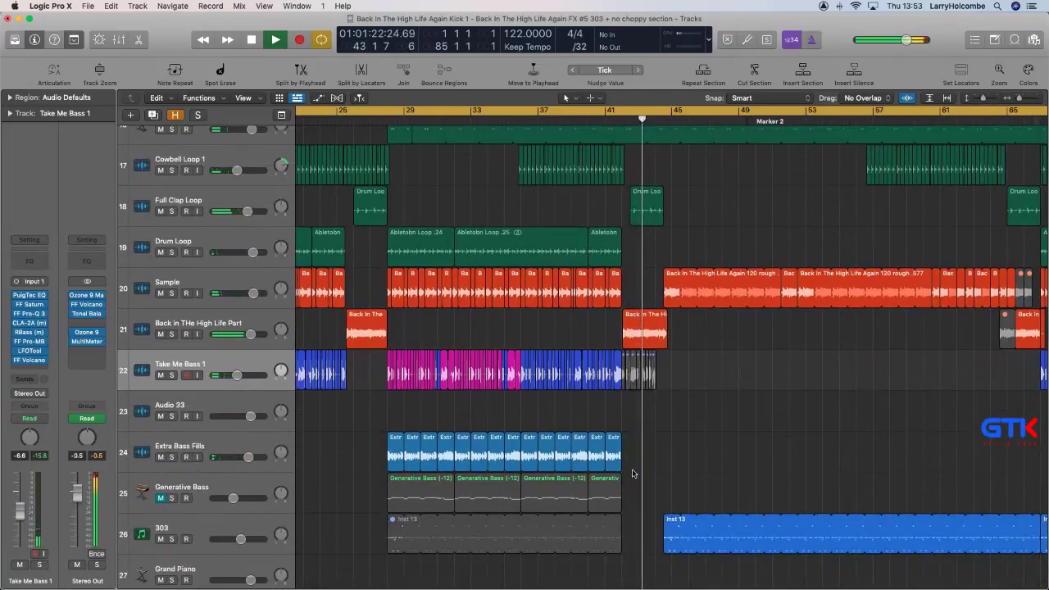
# Stop playback and set up an offline bounce of bars 1 to 85 as an MP3 at 192 kbps stereo.
pyautogui.press('space')
pyautogui.press('super+b')
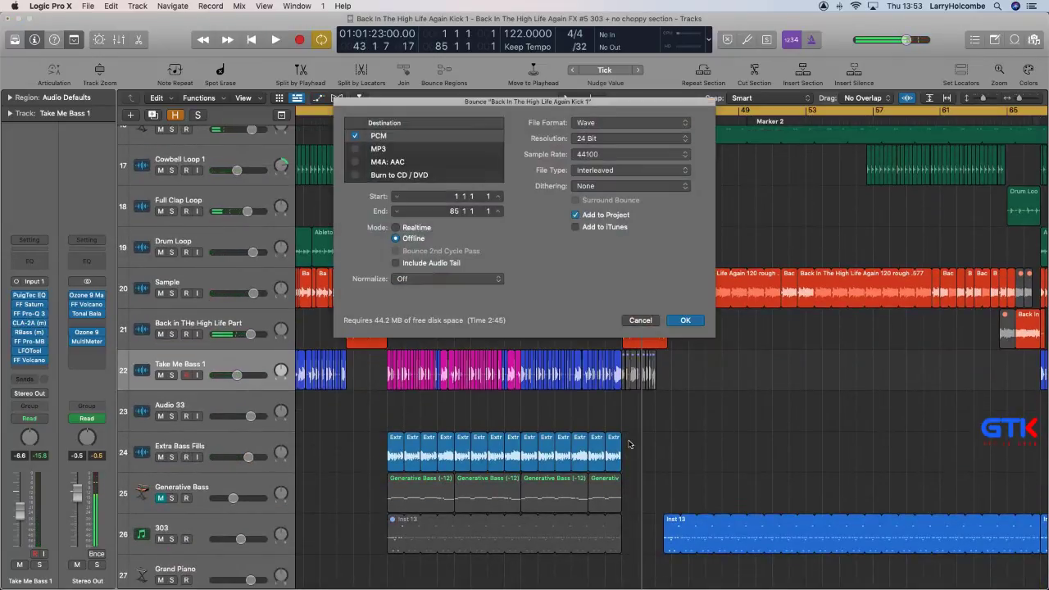
pyautogui.click(378, 149)
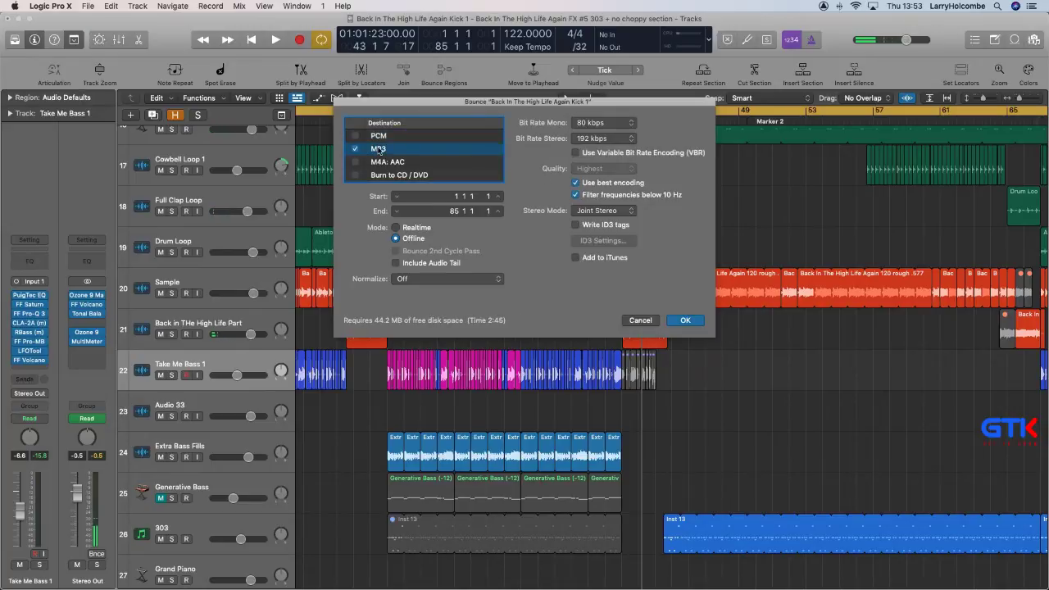
pyautogui.click(685, 320)
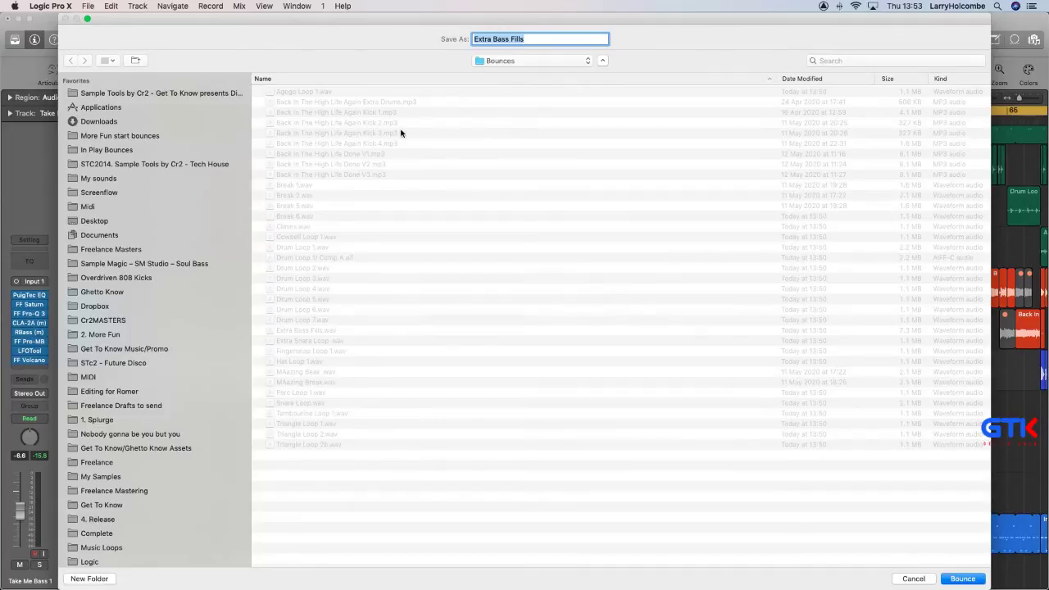
# Bounce the track to the Bounces folder under the name "Back In The High Life Done 303 Extra Bass".
pyautogui.click(377, 174)
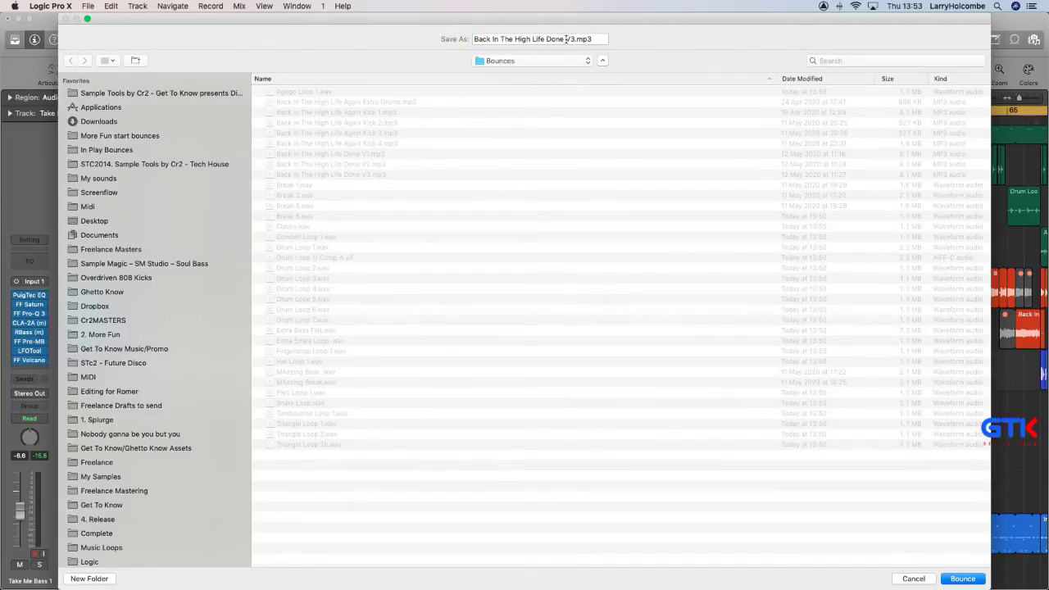
pyautogui.moveTo(565, 39); pyautogui.dragTo(663, 53)
pyautogui.write('303 Ext')
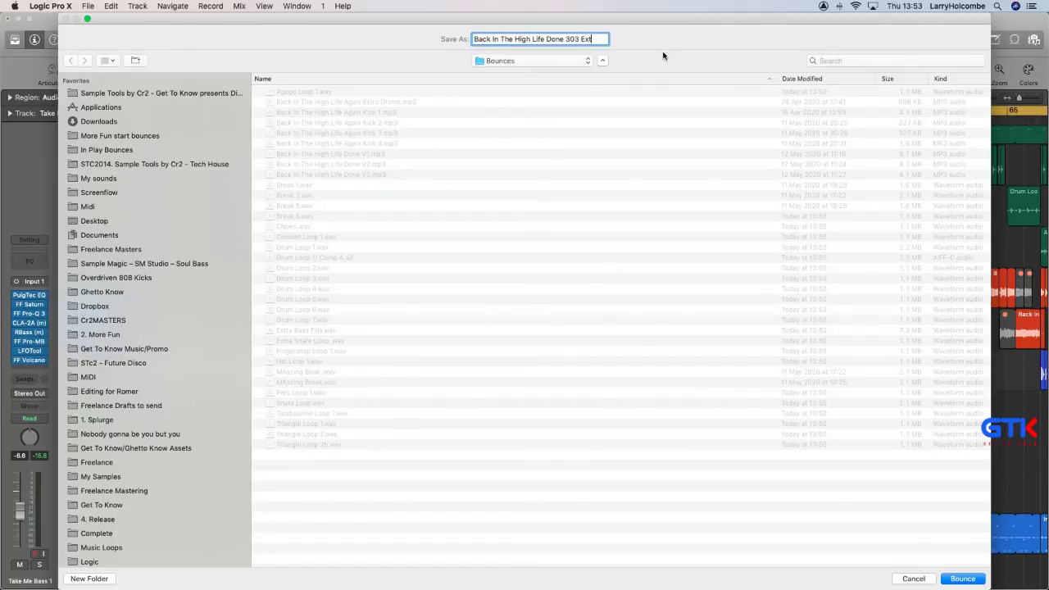
pyautogui.write('ra Bass')
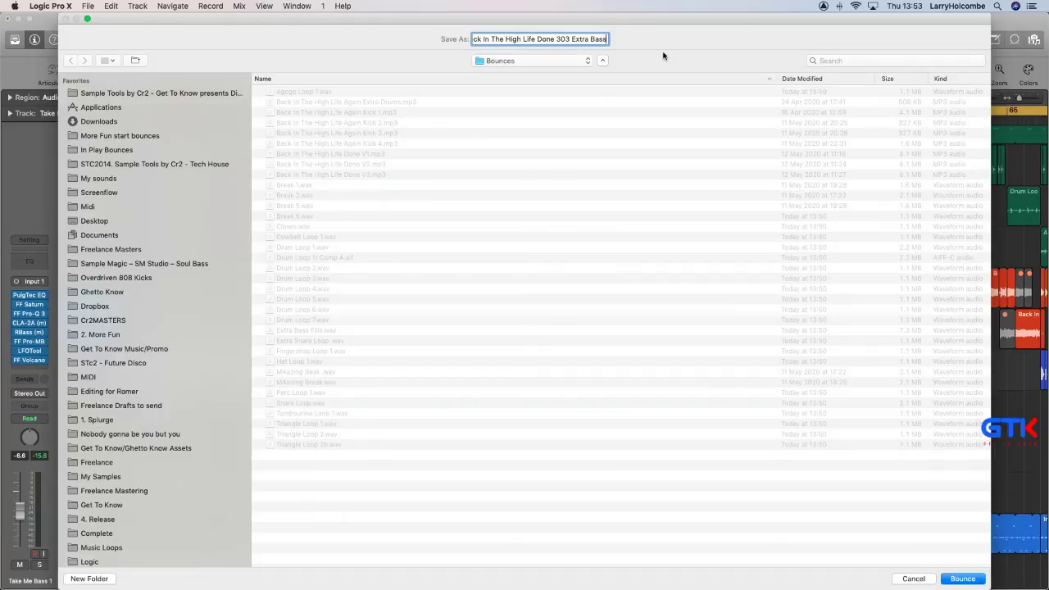
pyautogui.press('Return')
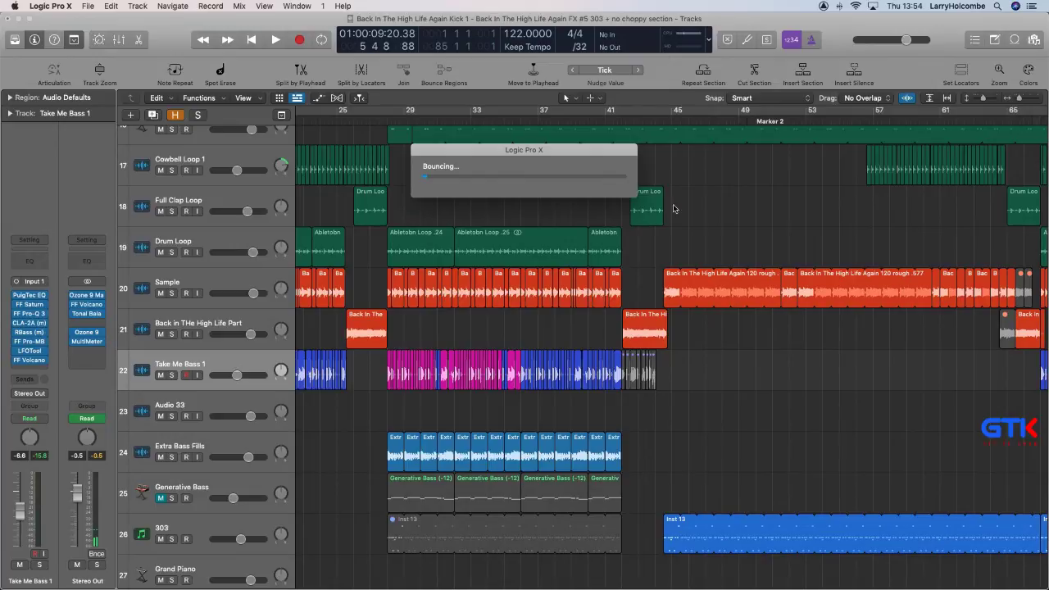
# Switch to Trello and bring the music board's Done (In Progress) list into view.
pyautogui.moveTo(452, 583)
pyautogui.click(78, 570)
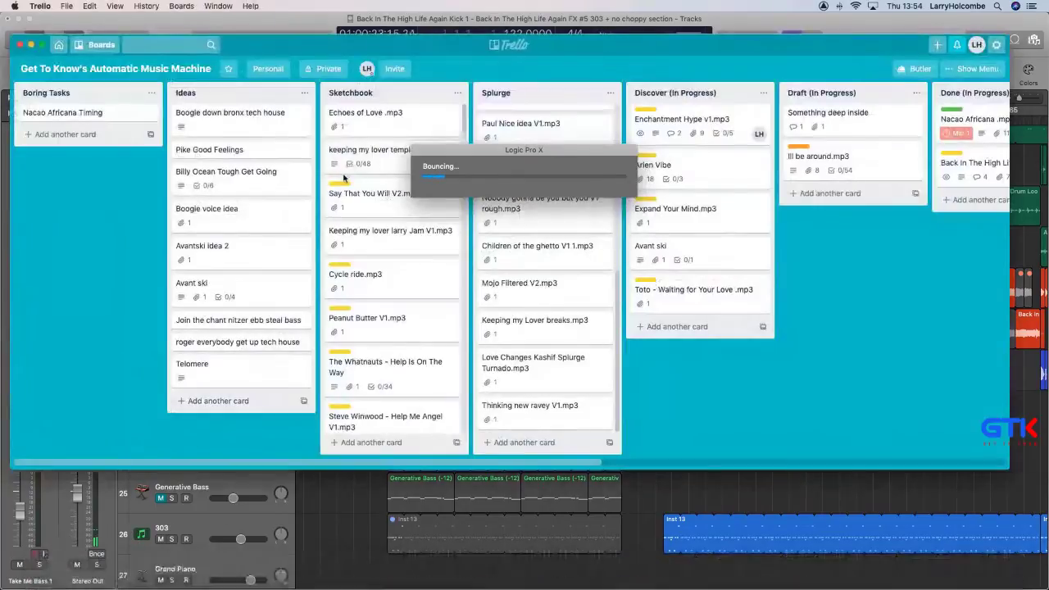
pyautogui.moveTo(506, 40); pyautogui.dragTo(500, 30)
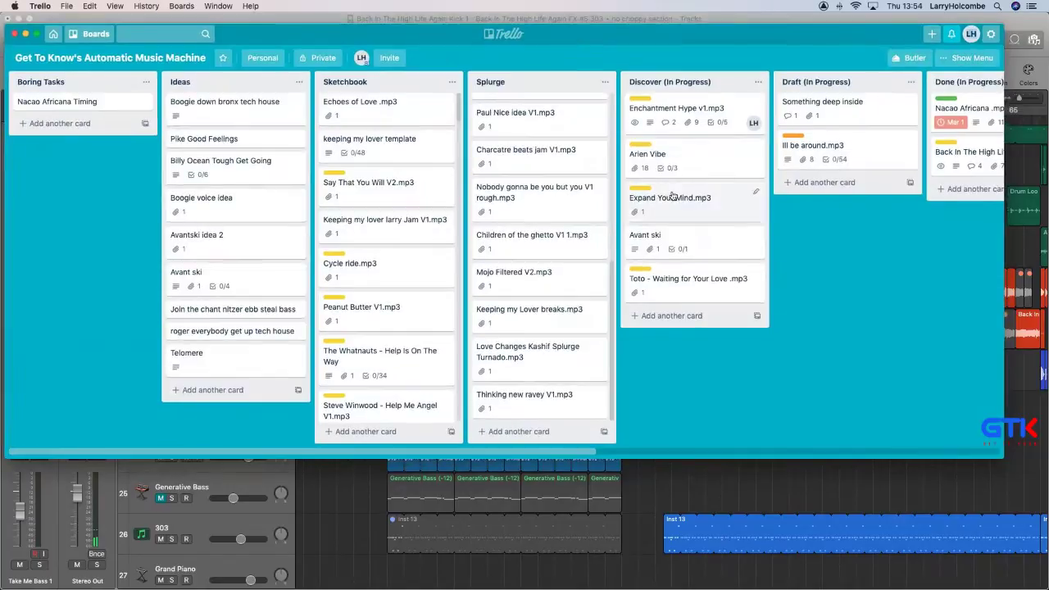
pyautogui.hscroll(3, 693, 201)
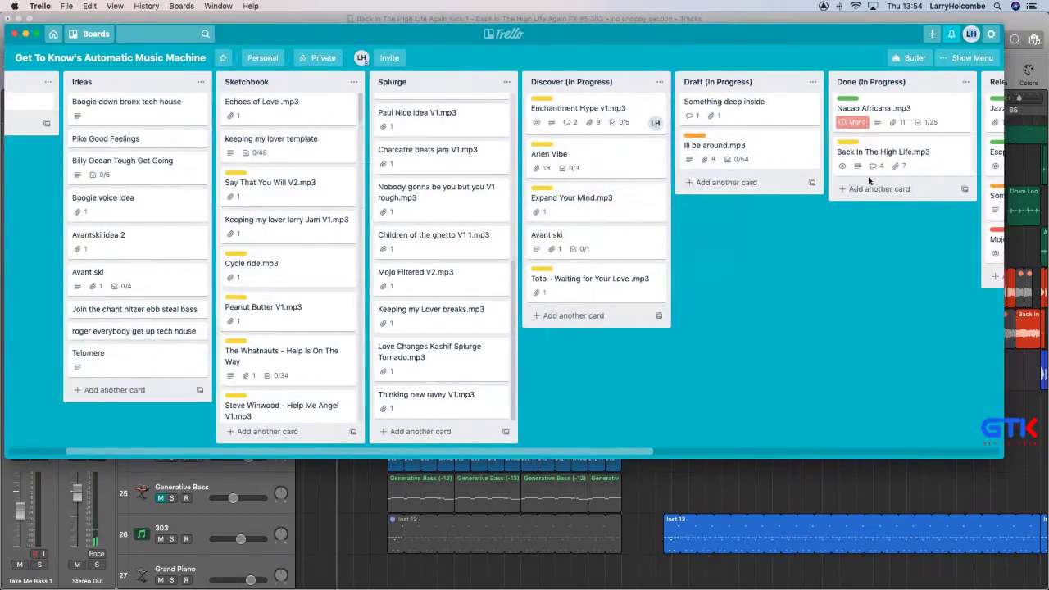
pyautogui.hscroll(4, 875, 160)
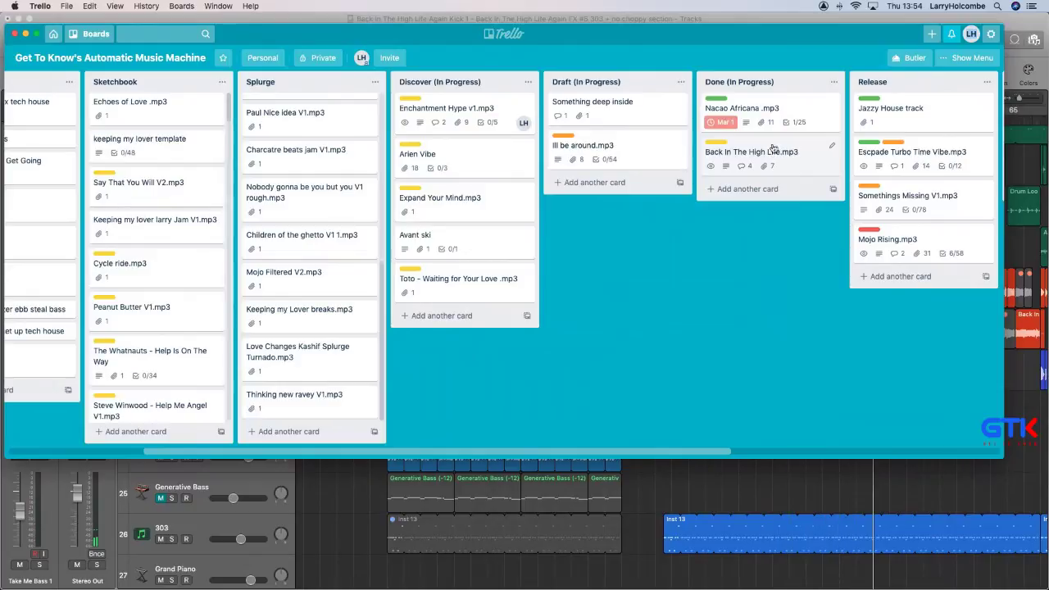
pyautogui.hscroll(4, 819, 142)
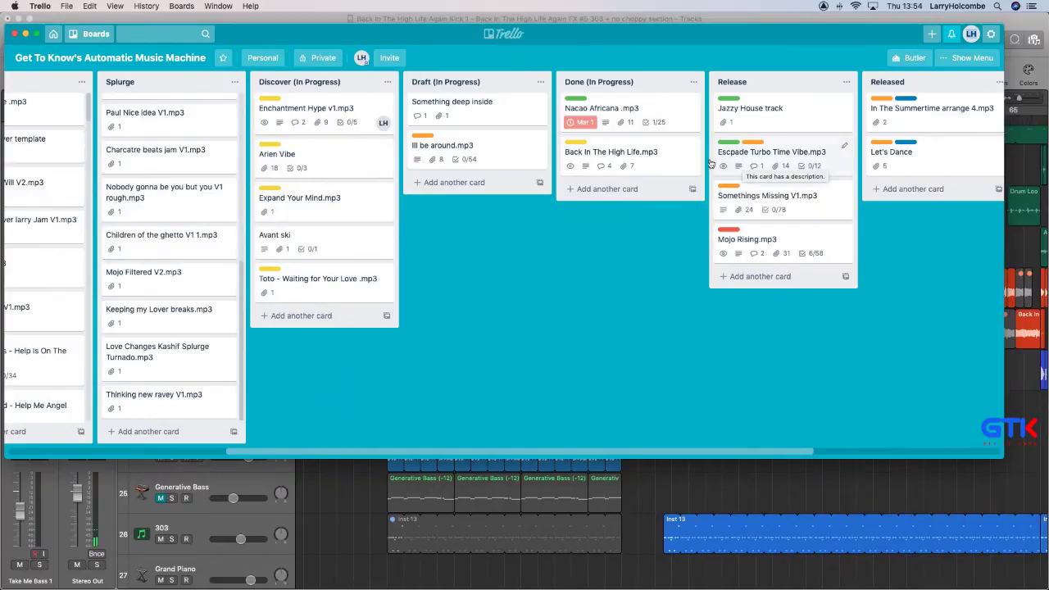
# Switch to Logic Pro X to check the MP3 bounce's progress and look over the earlier bars of the arrangement.
pyautogui.click(768, 490)
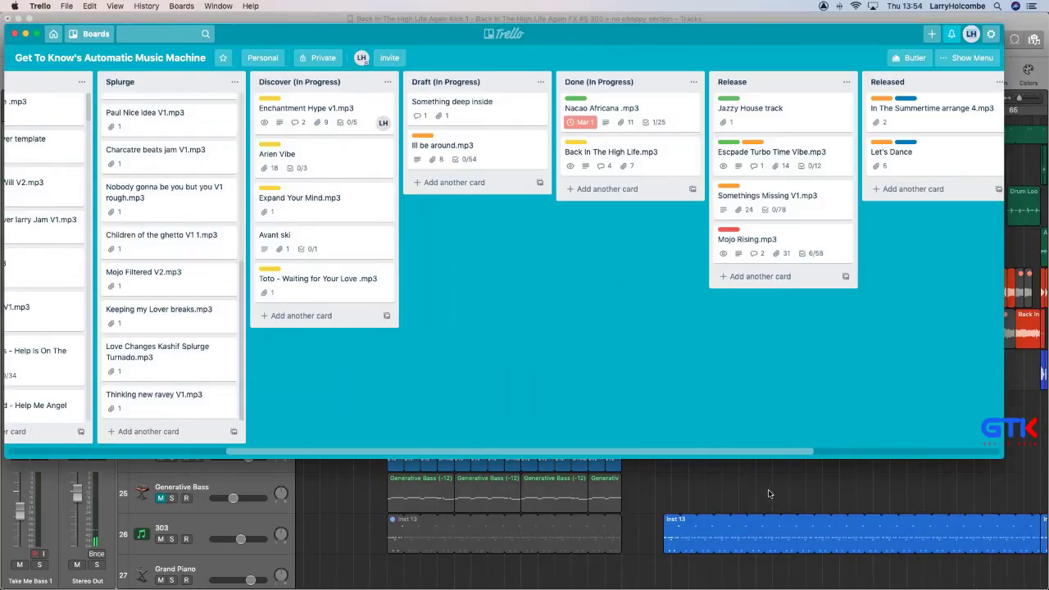
pyautogui.click(768, 493)
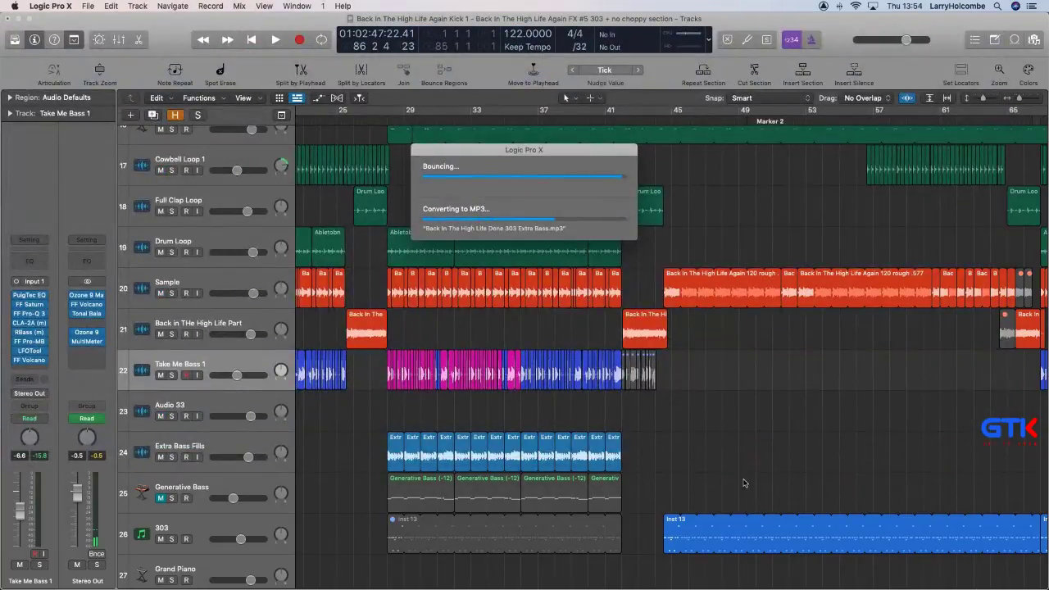
pyautogui.press('super+Tab')
pyautogui.press('super+Tab')
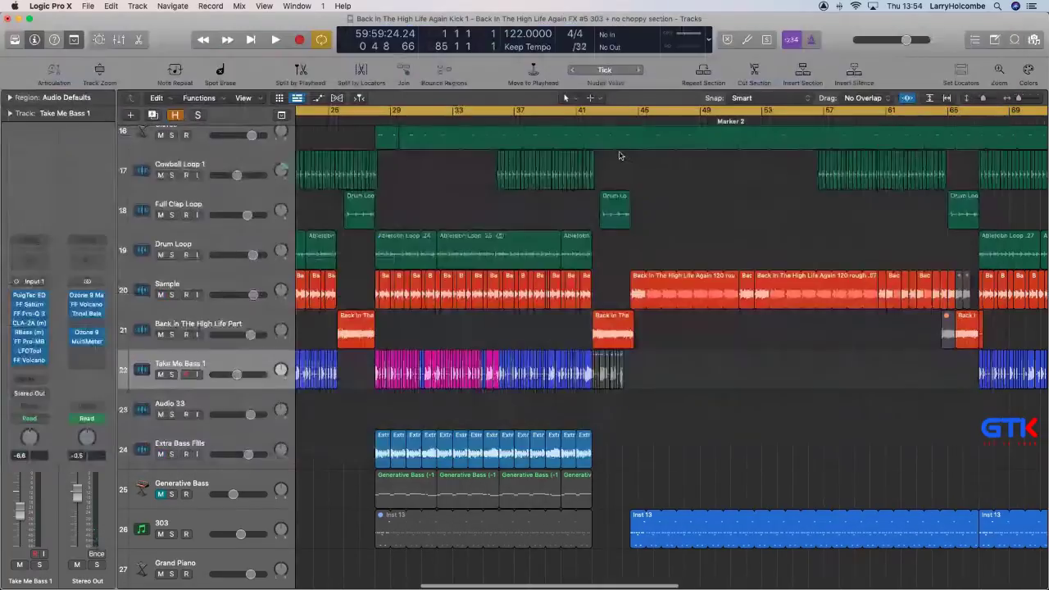
pyautogui.hscroll(-5, 617, 153)
# Switch to Trello and move the "Back In The High Life.mp3" card from Done (In Progress) to the end of the Release list.
pyautogui.press('super+Tab')
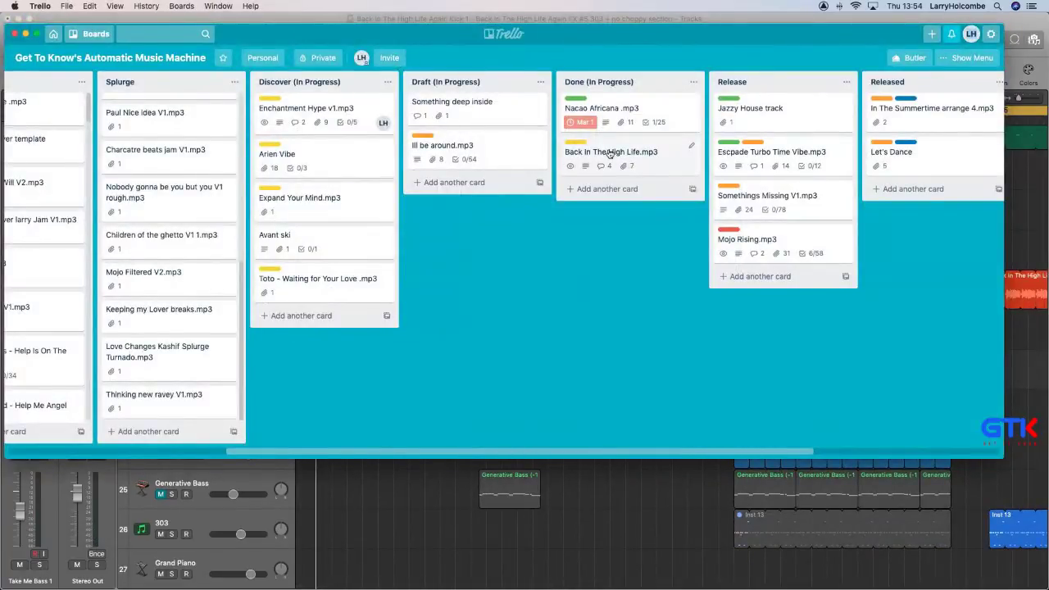
pyautogui.moveTo(608, 154); pyautogui.dragTo(757, 324)
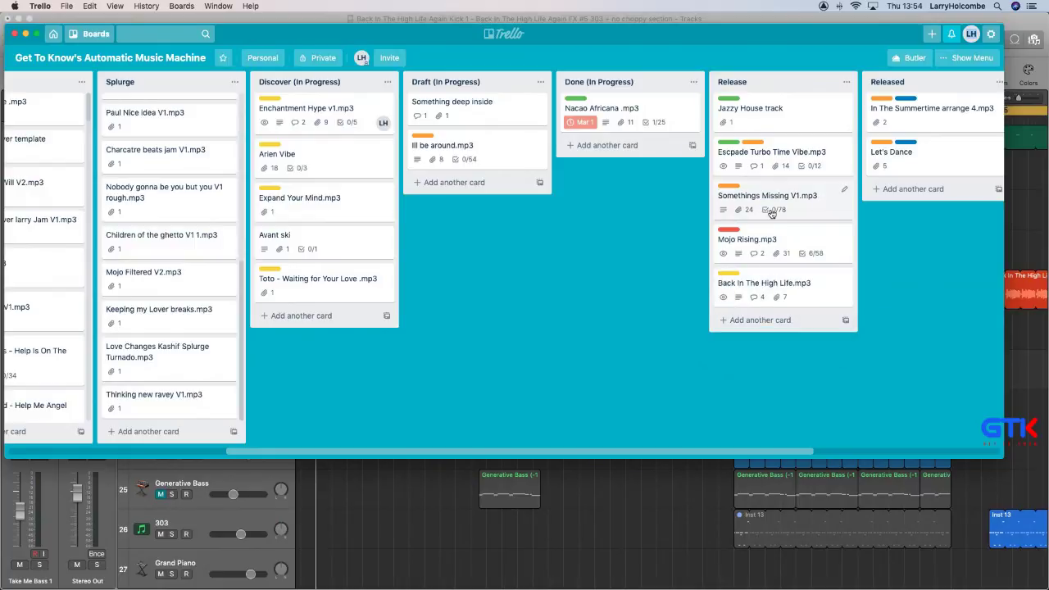
pyautogui.press('super+Tab')
pyautogui.press('super+Tab')
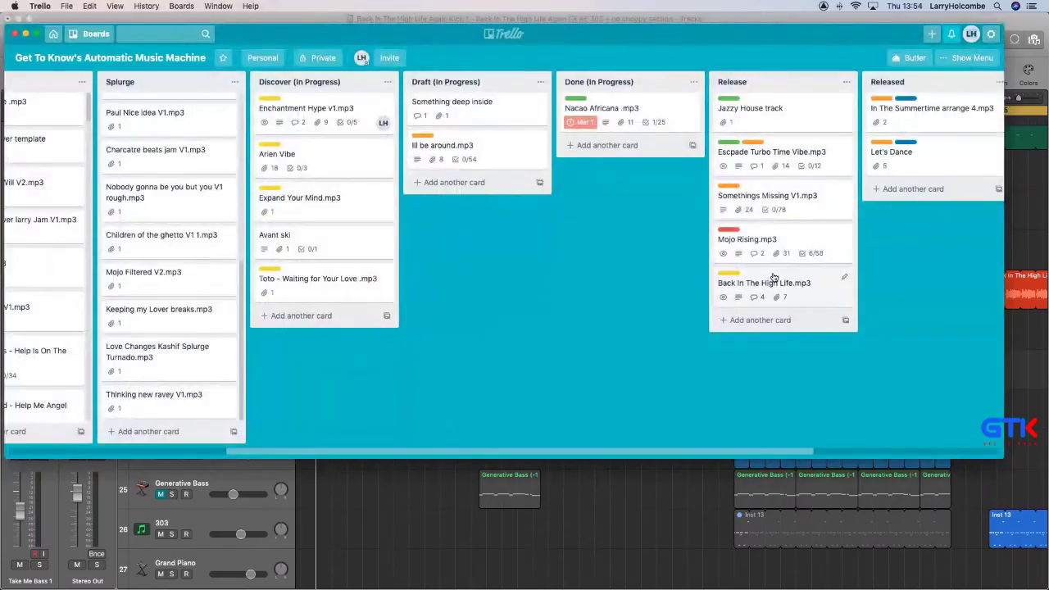
# Open the "Back In The High Life.mp3" card and bring up a new Finder window over it.
pyautogui.click(773, 277)
pyautogui.press('super+Tab')
pyautogui.press('super+Tab')
pyautogui.press('super+Tab')
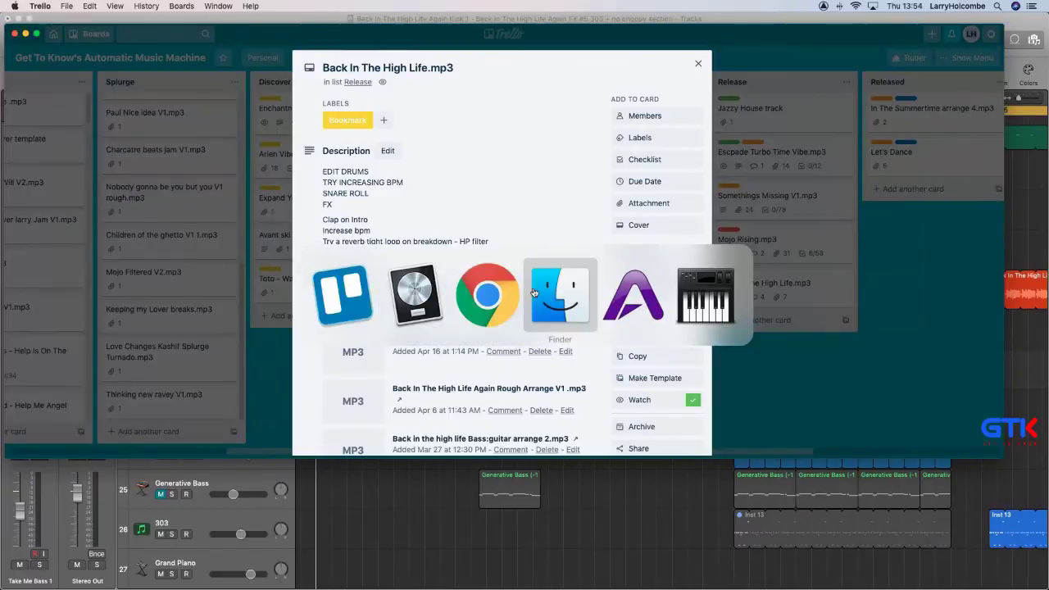
pyautogui.press('super+n')
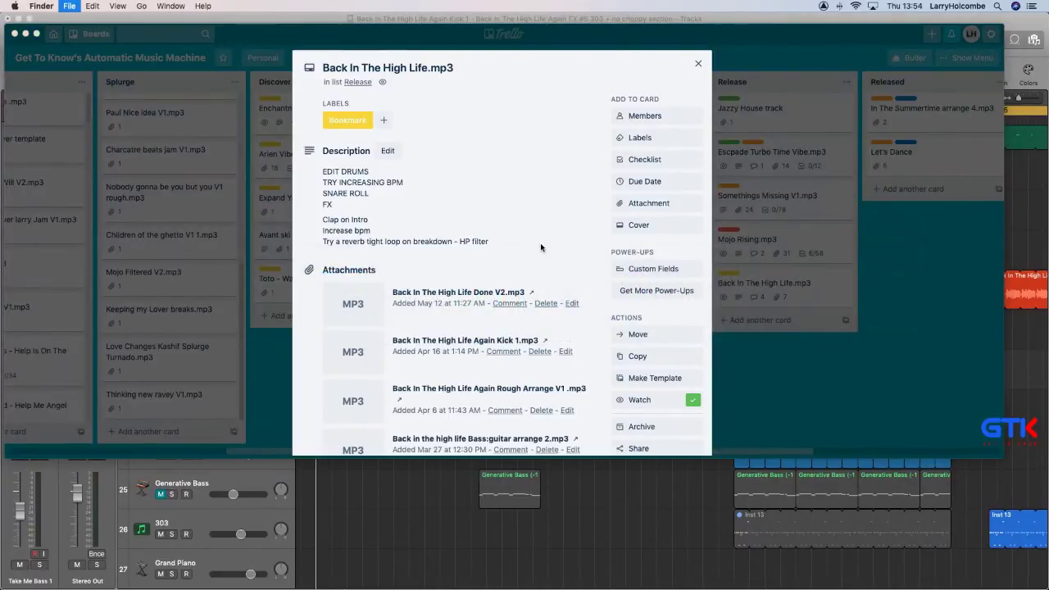
pyautogui.moveTo(707, 261); pyautogui.dragTo(597, 236)
# Look for the bounce in the GTK Automatic Music Machine folder and its Old Versions subfolder.
pyautogui.scroll(-10, 587, 317)
pyautogui.scroll(-10, 586, 316)
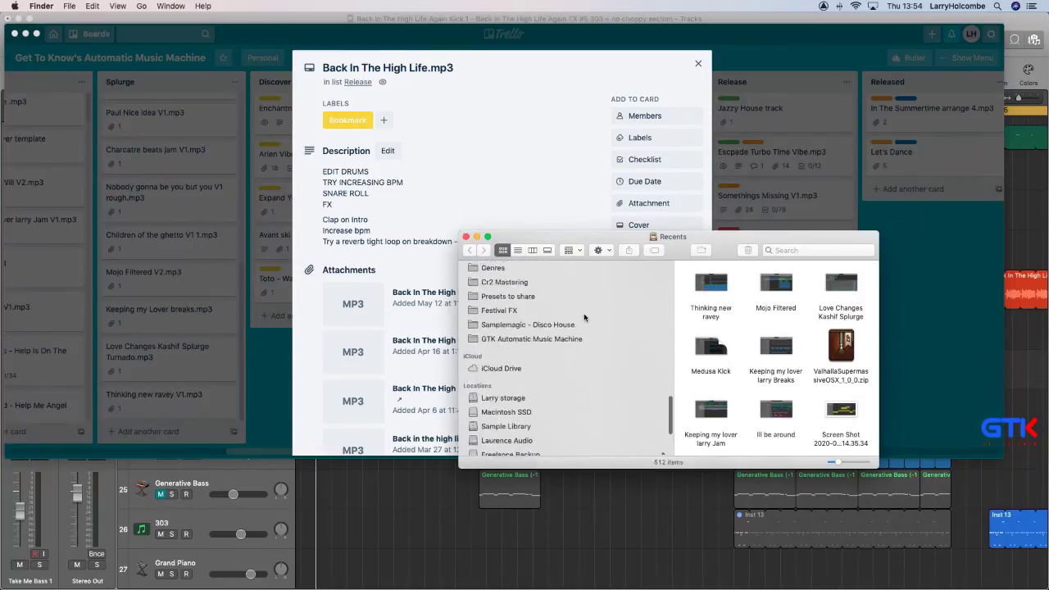
pyautogui.click(527, 312)
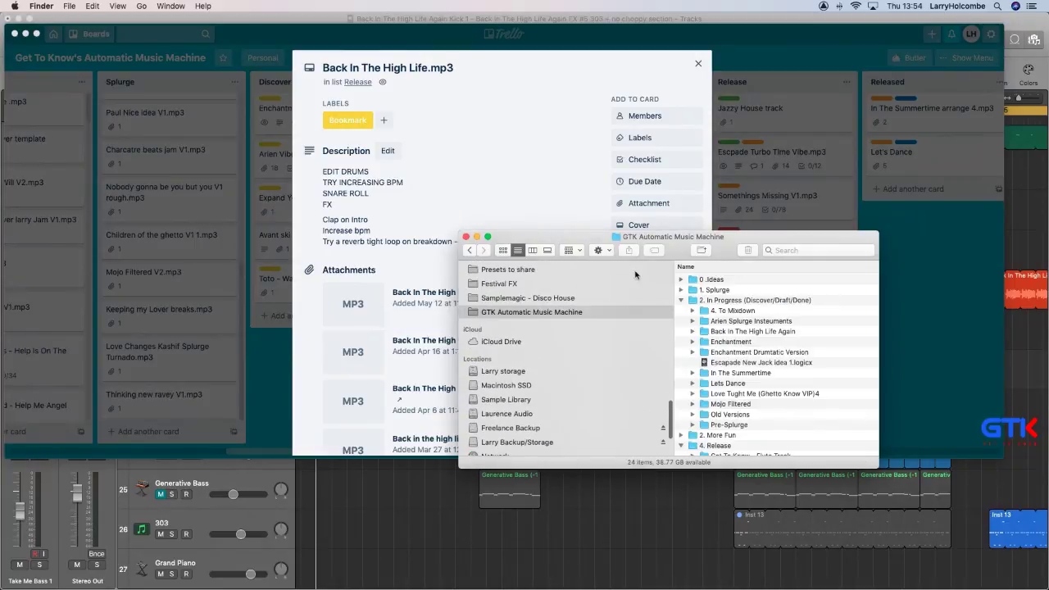
pyautogui.scroll(-2, 754, 354)
pyautogui.scroll(2, 754, 354)
pyautogui.doubleClick(725, 414)
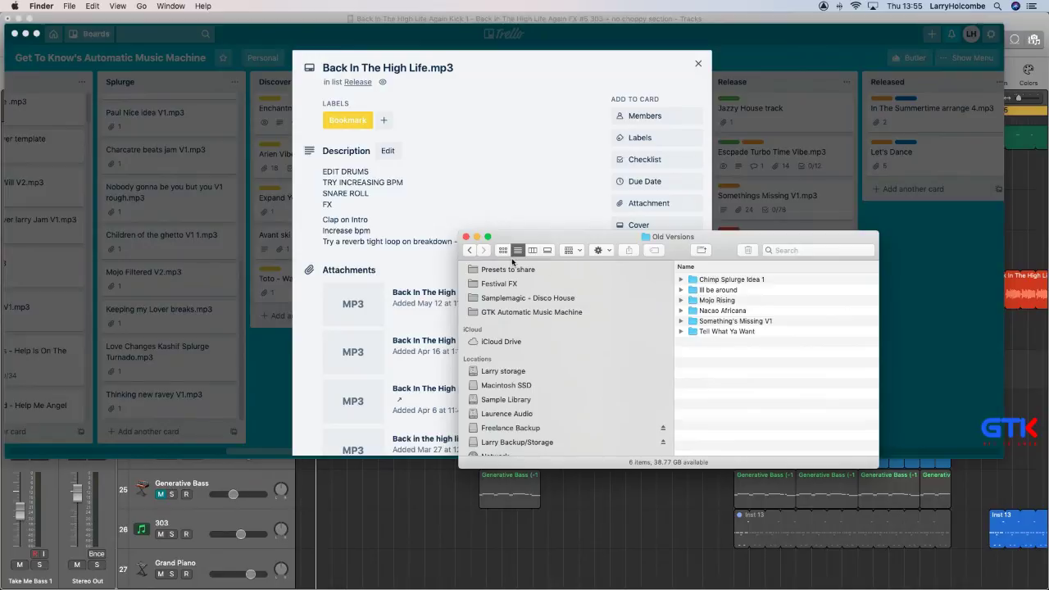
pyautogui.click(468, 251)
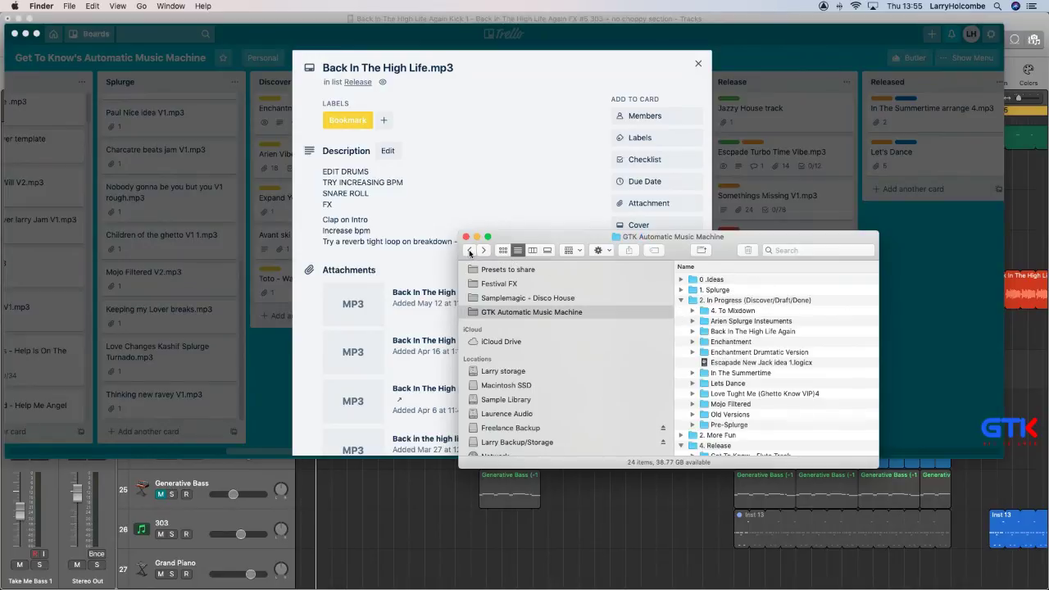
# Open the Dropbox folder in Finder and reposition the window over the card.
pyautogui.scroll(10, 534, 293)
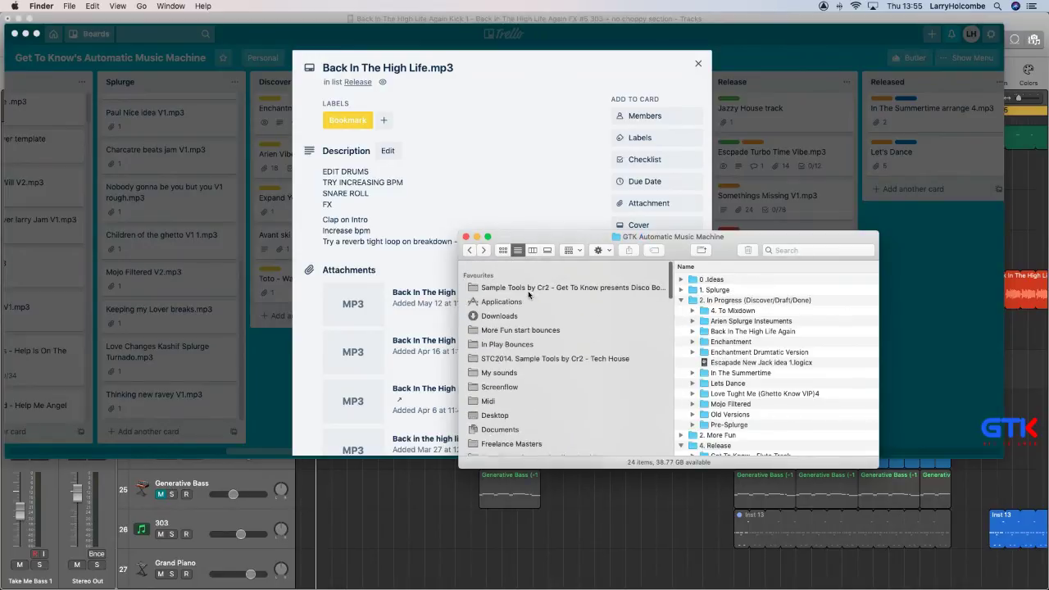
pyautogui.scroll(-5, 506, 408)
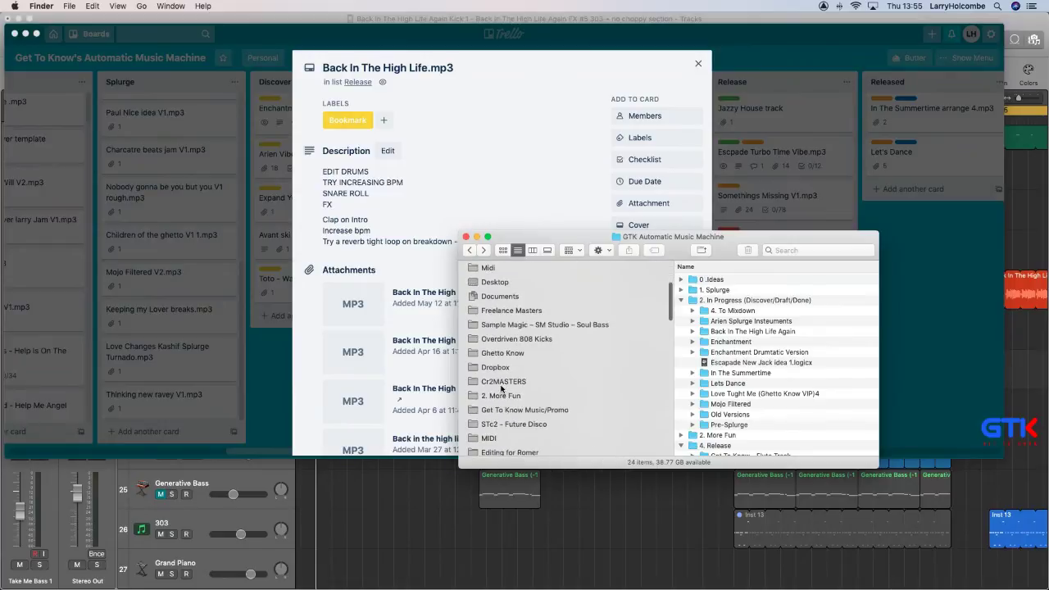
pyautogui.click(483, 368)
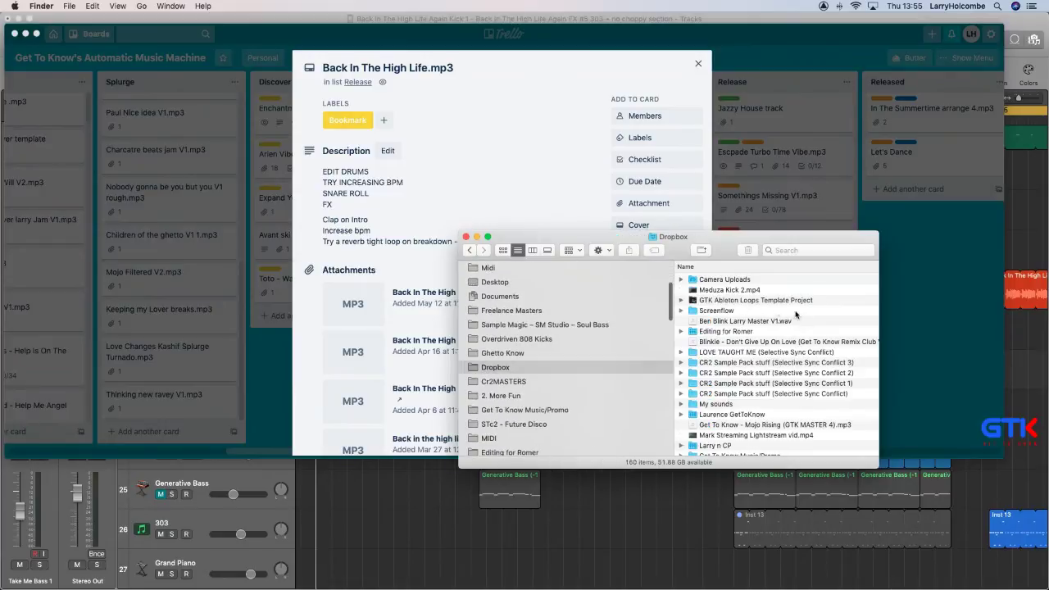
pyautogui.scroll(2, 766, 310)
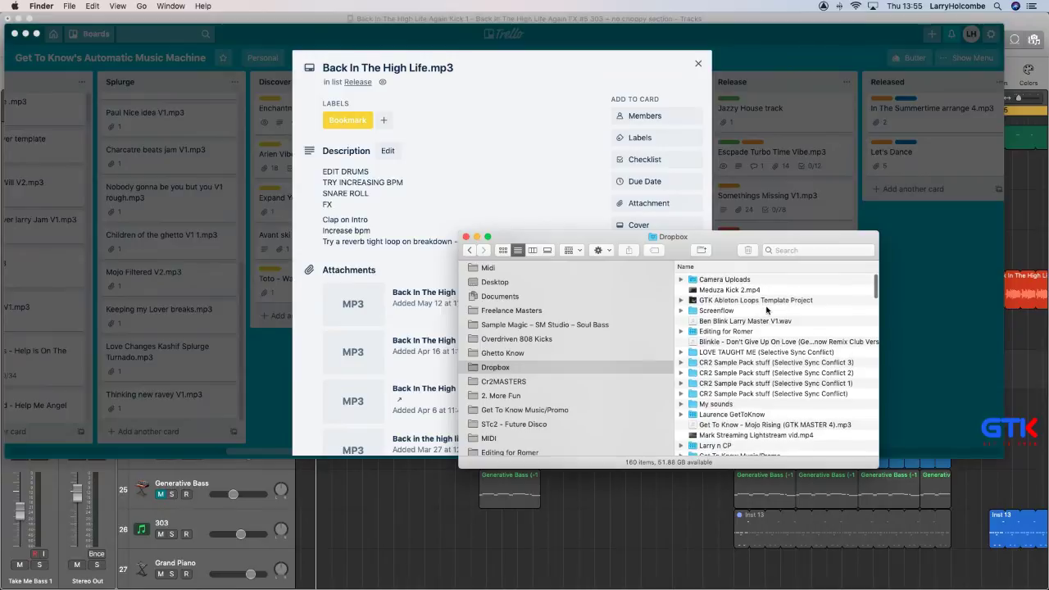
pyautogui.moveTo(727, 247); pyautogui.dragTo(646, 225)
# Widen the Name column to fit the file names and sort the Dropbox folder by name.
pyautogui.scroll(-1, 789, 439)
pyautogui.hscroll(5, 655, 270)
pyautogui.hscroll(-5, 708, 291)
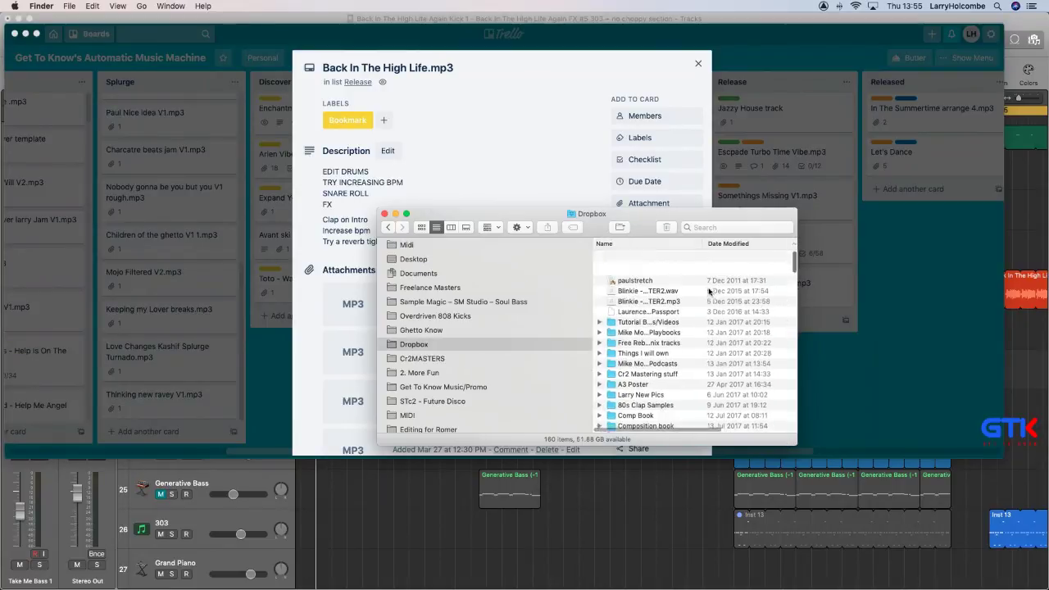
pyautogui.click(752, 243)
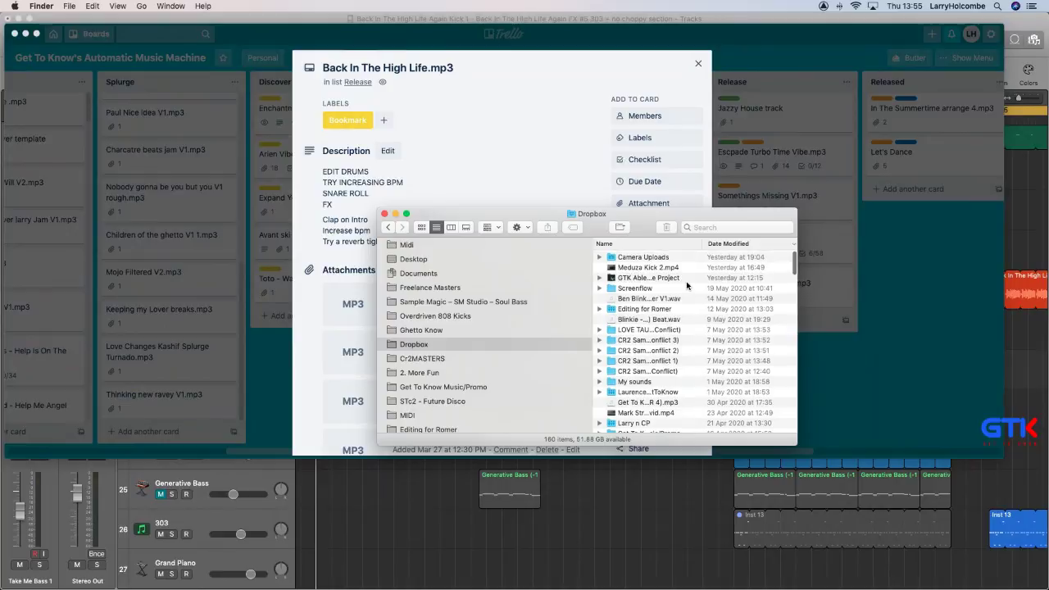
pyautogui.doubleClick(702, 243)
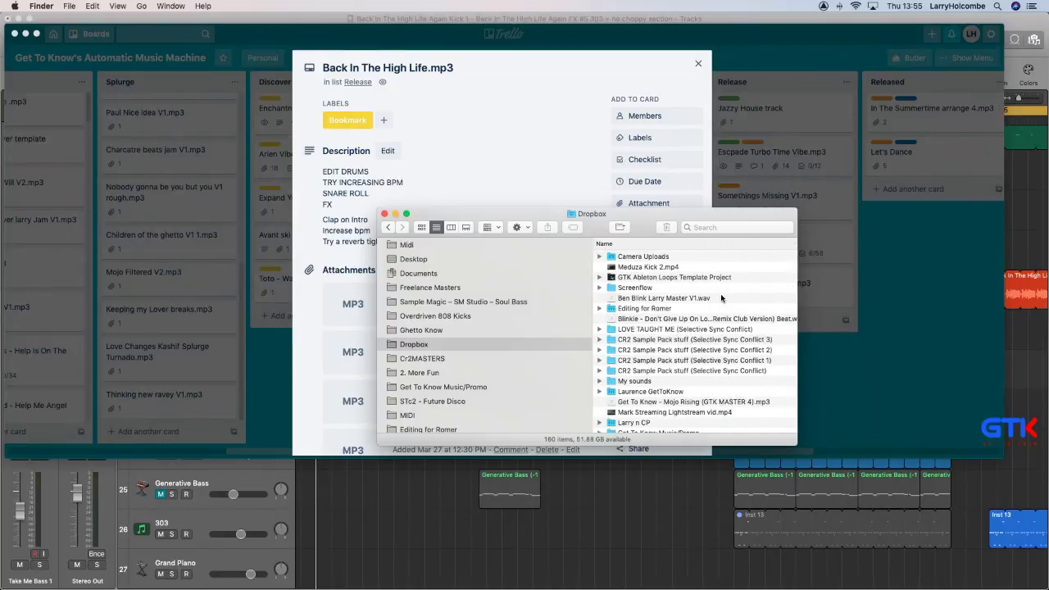
pyautogui.click(648, 242)
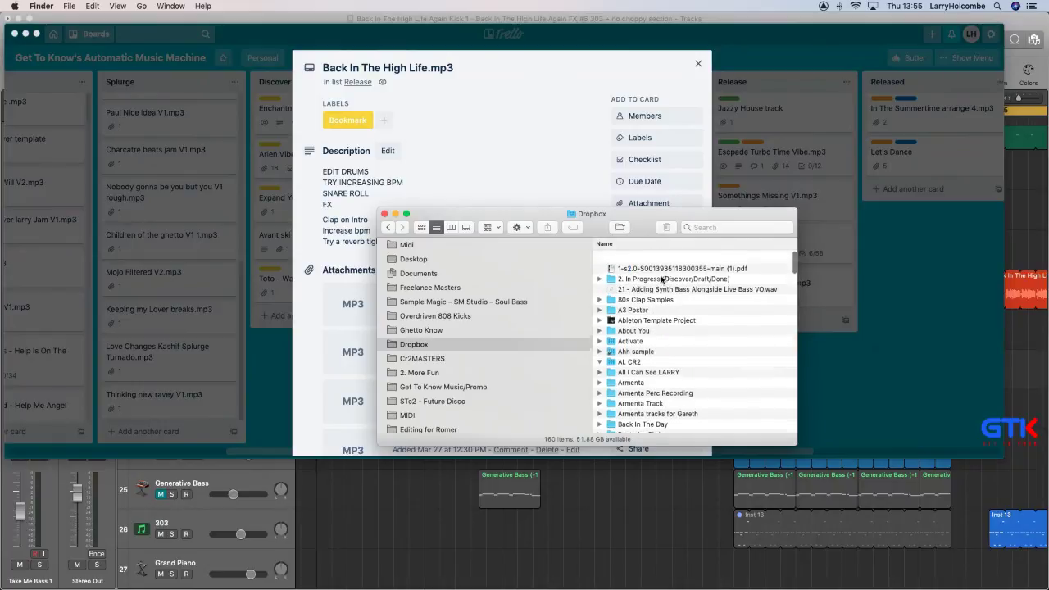
# Open the "Back In The High Life Again" project folder inside "2. In Progress (Discover/Draft/Done)".
pyautogui.click(643, 267)
pyautogui.doubleClick(643, 268)
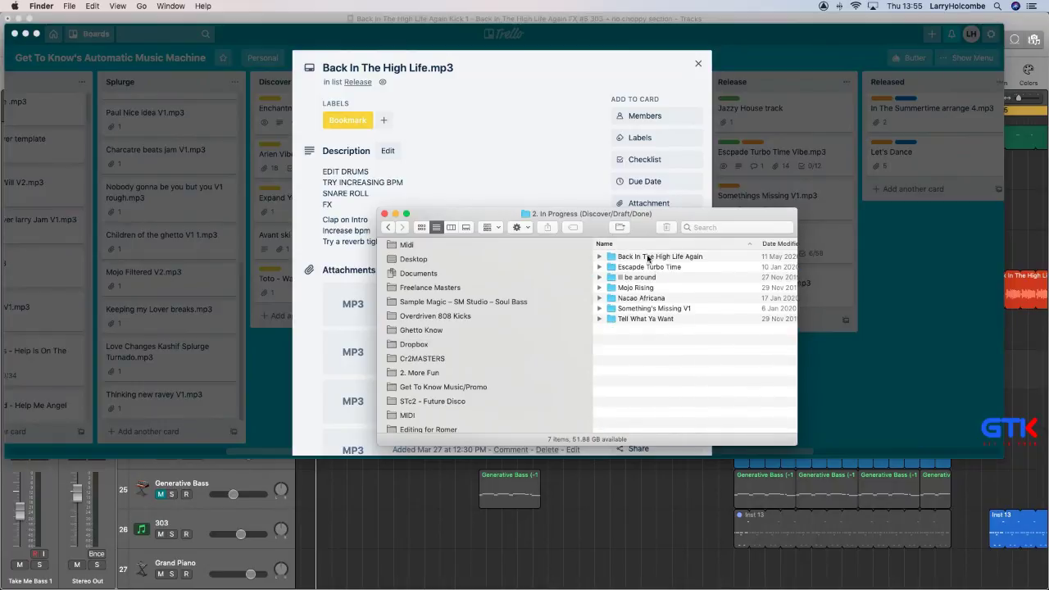
pyautogui.click(647, 257)
pyautogui.scroll(-10, 449, 299)
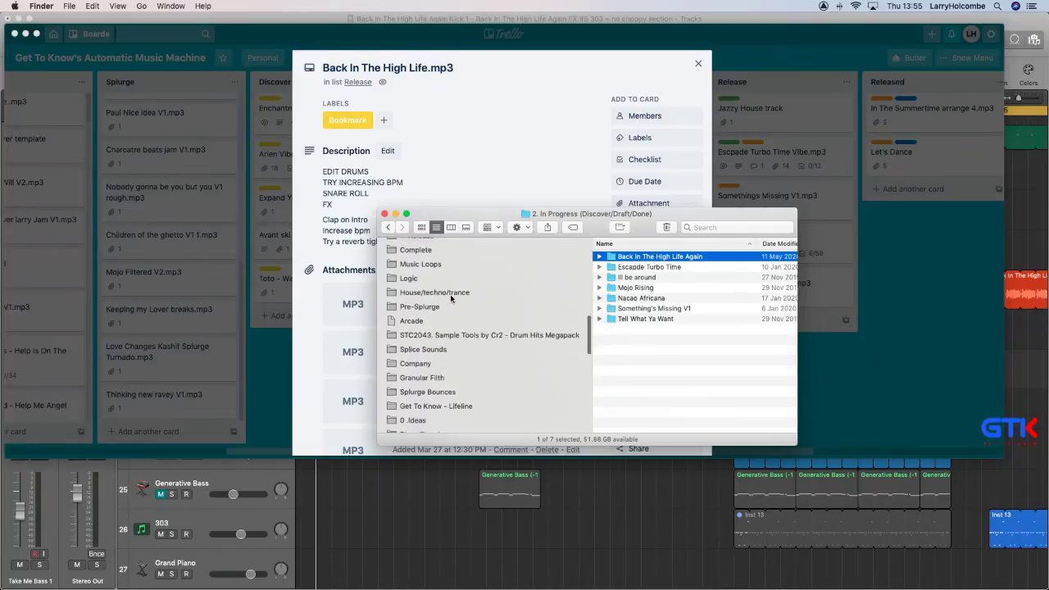
pyautogui.doubleClick(643, 257)
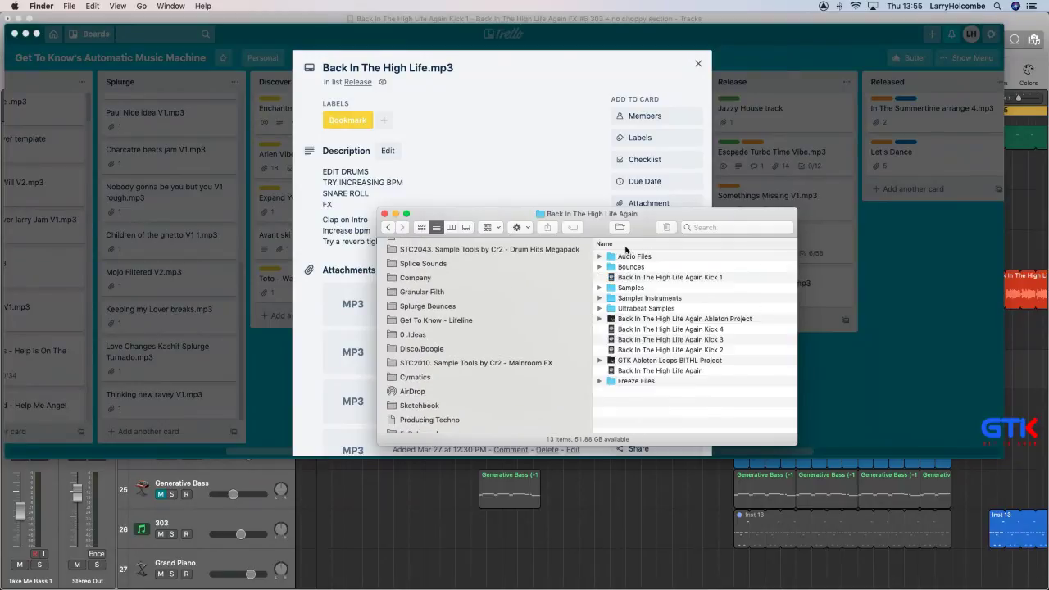
# Move the Finder window beside the card's attachments and attach "Back In The High Life Done 303 Extra Bass.mp3" from the Bounces folder.
pyautogui.moveTo(480, 217); pyautogui.dragTo(762, 181)
pyautogui.doubleClick(911, 231)
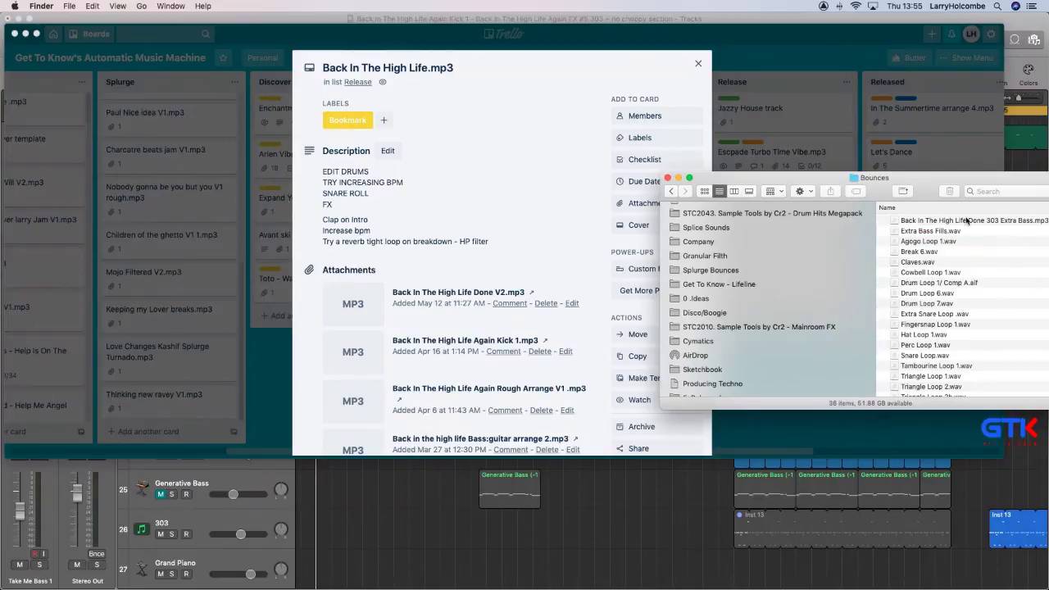
pyautogui.moveTo(961, 221); pyautogui.dragTo(459, 344)
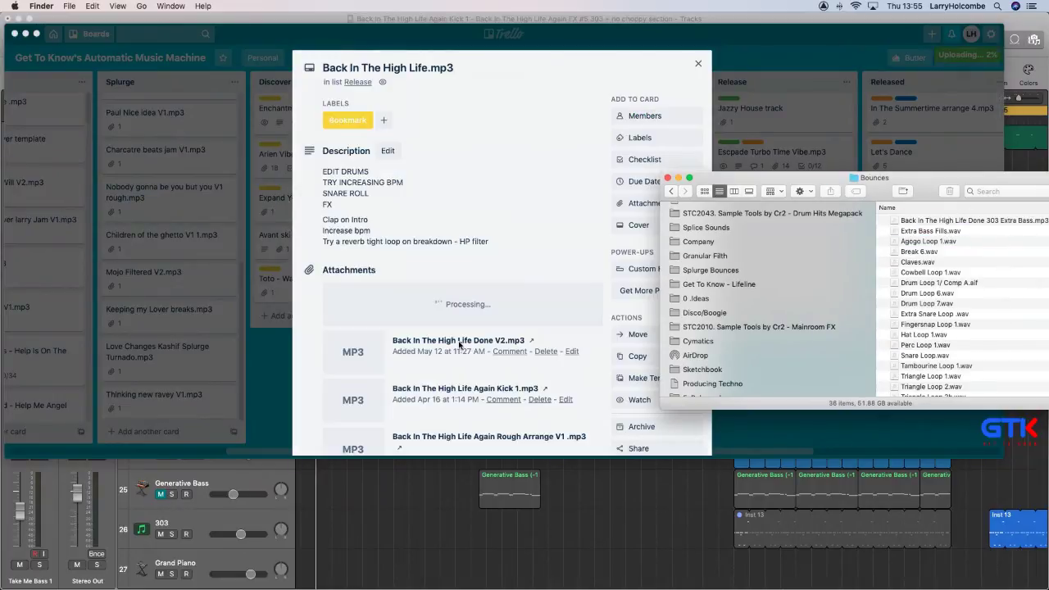
# Close the Logic project, the Bounces folder window, the Trello card and the Trello board window.
pyautogui.click(632, 496)
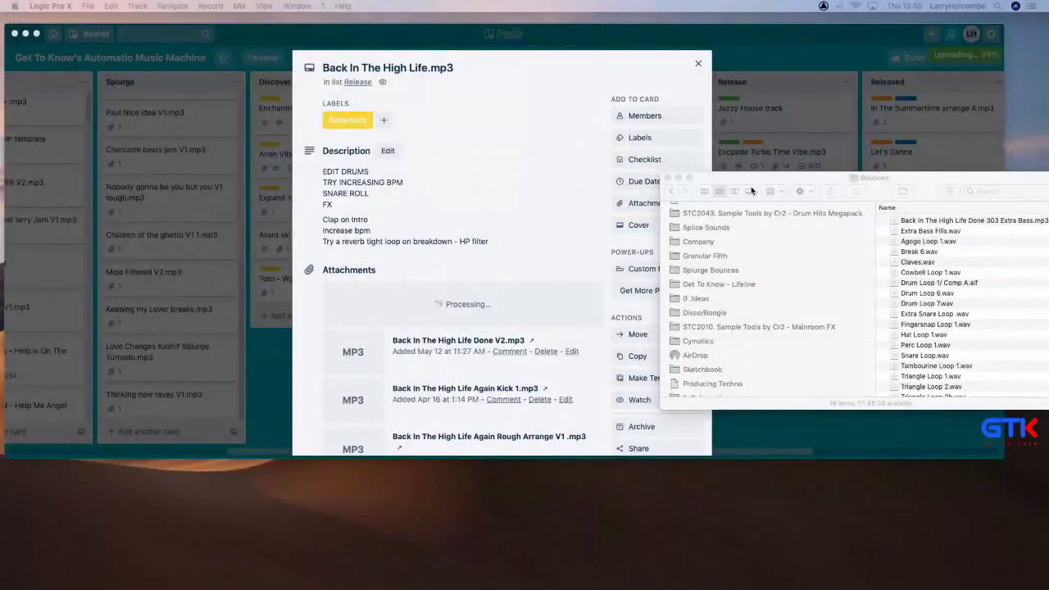
pyautogui.click(668, 177)
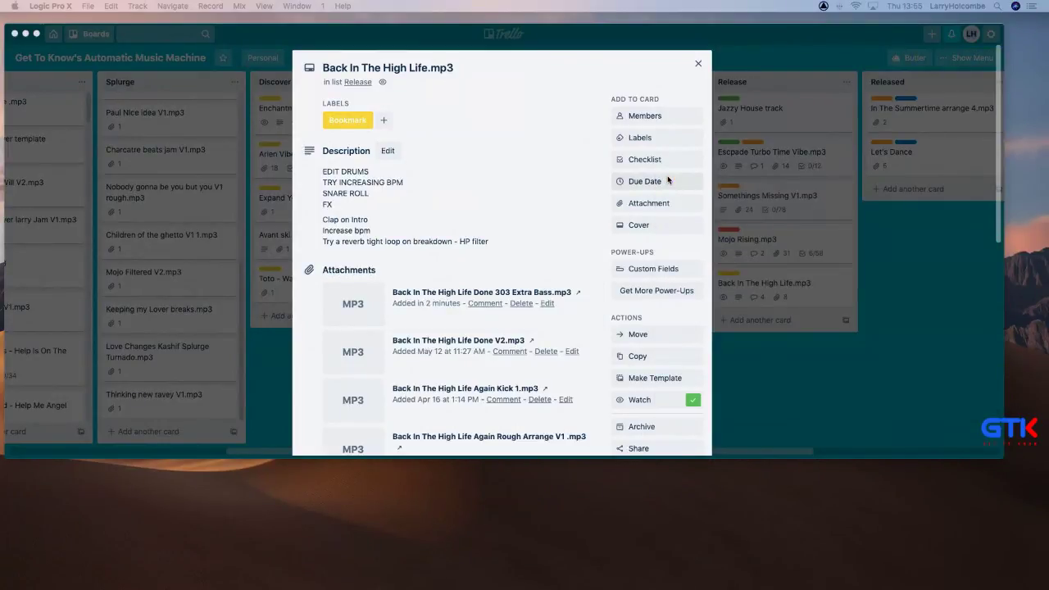
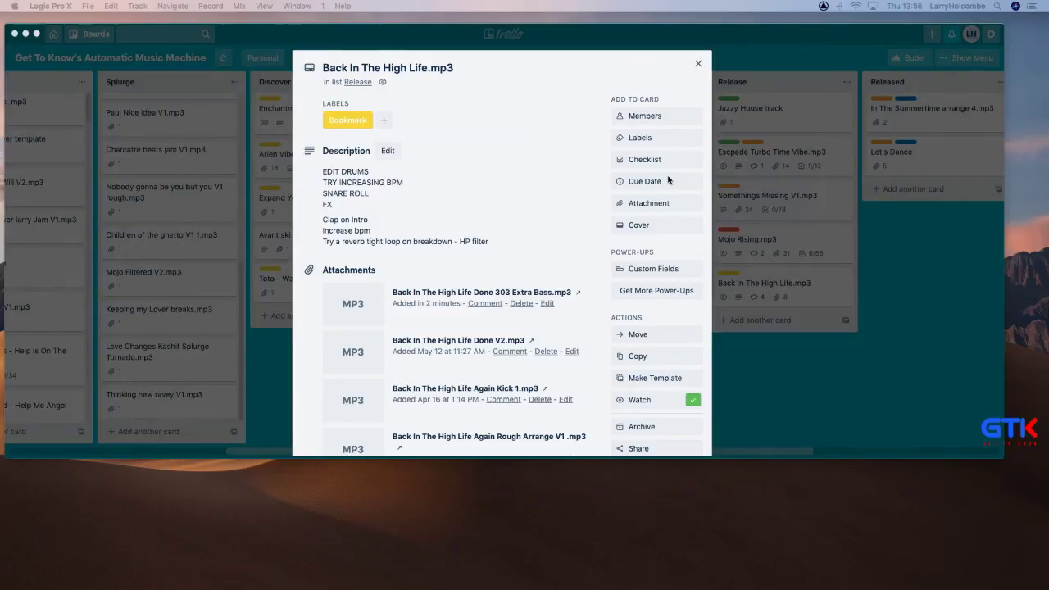
pyautogui.click(697, 64)
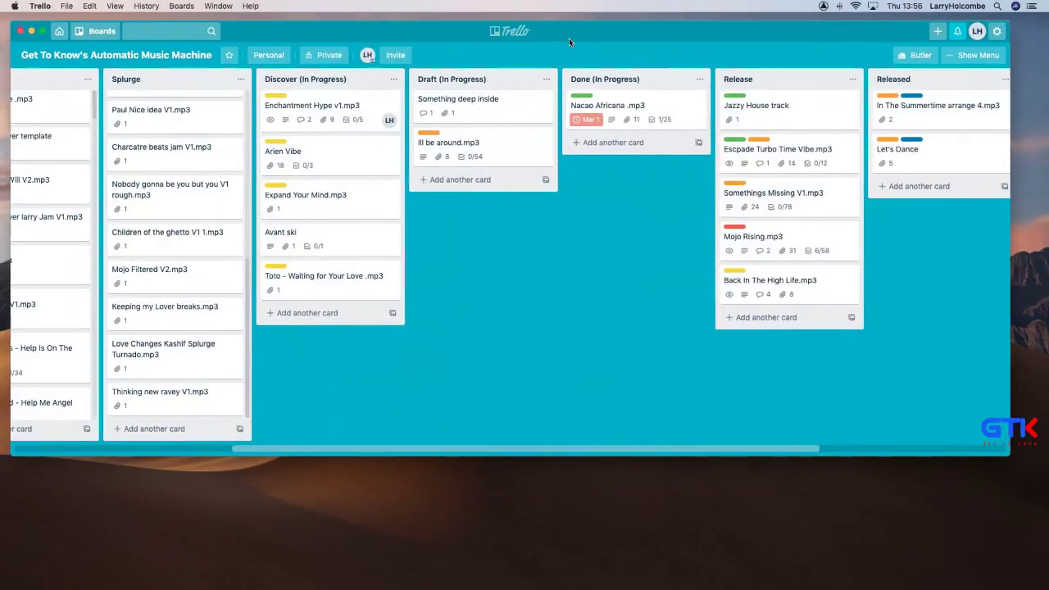
pyautogui.moveTo(568, 40); pyautogui.dragTo(570, 39)
pyautogui.press('super+w')
# Quit Maestro 2 and the other remaining application, and deny Trello's accessibility access request.
pyautogui.click(505, 90)
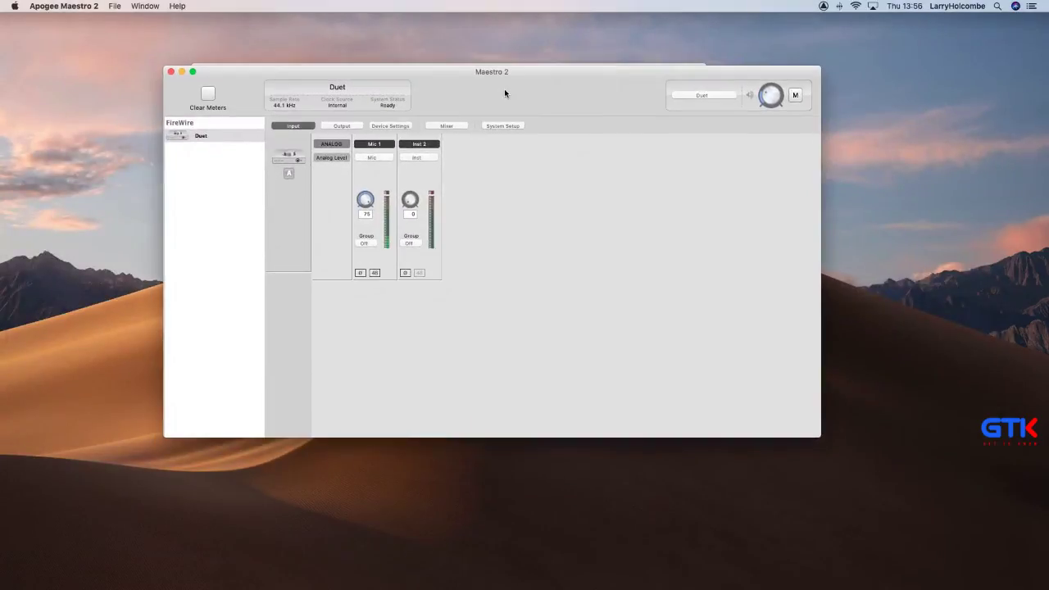
pyautogui.press('super+q')
pyautogui.moveTo(411, 79); pyautogui.dragTo(436, 67)
pyautogui.press('super+q')
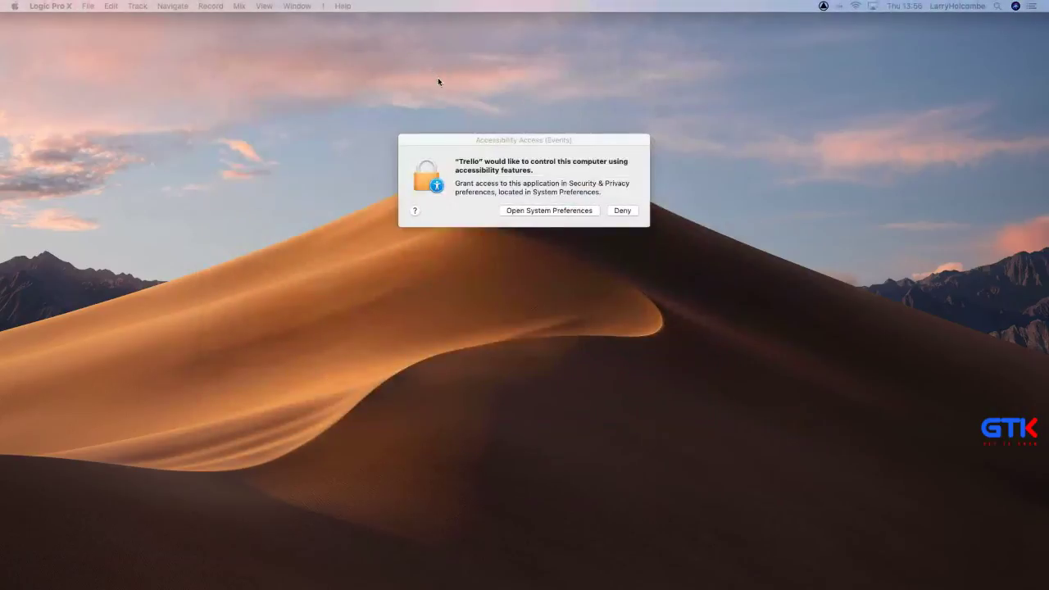
pyautogui.click(613, 210)
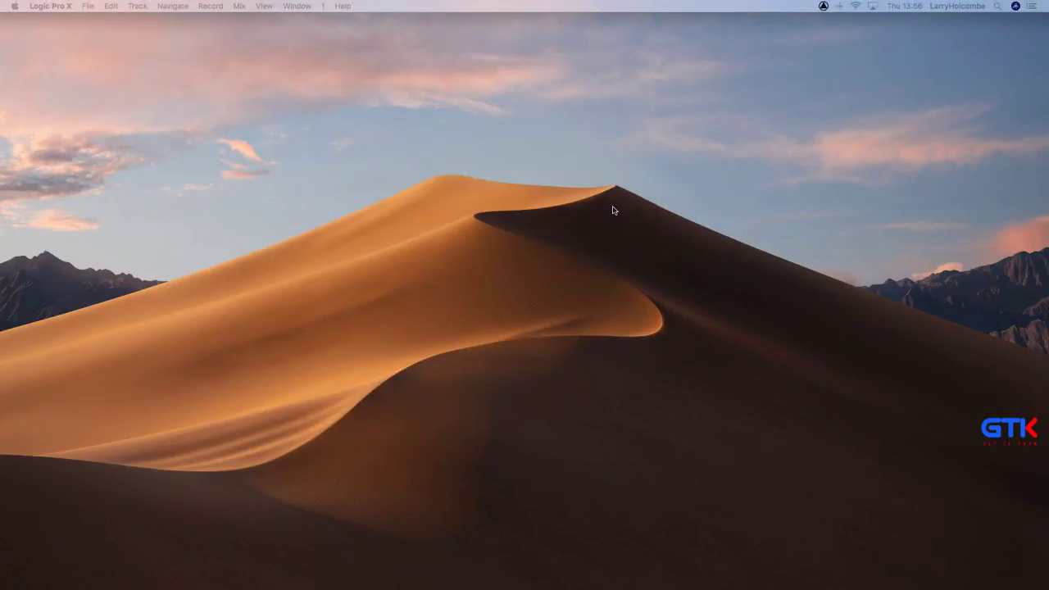
pyautogui.click(499, 164)
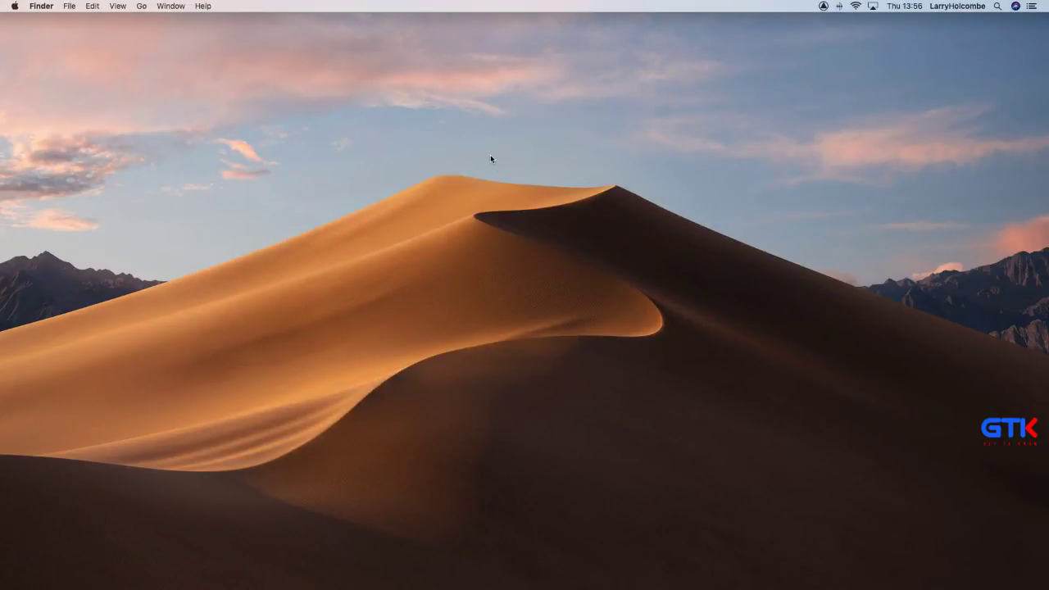